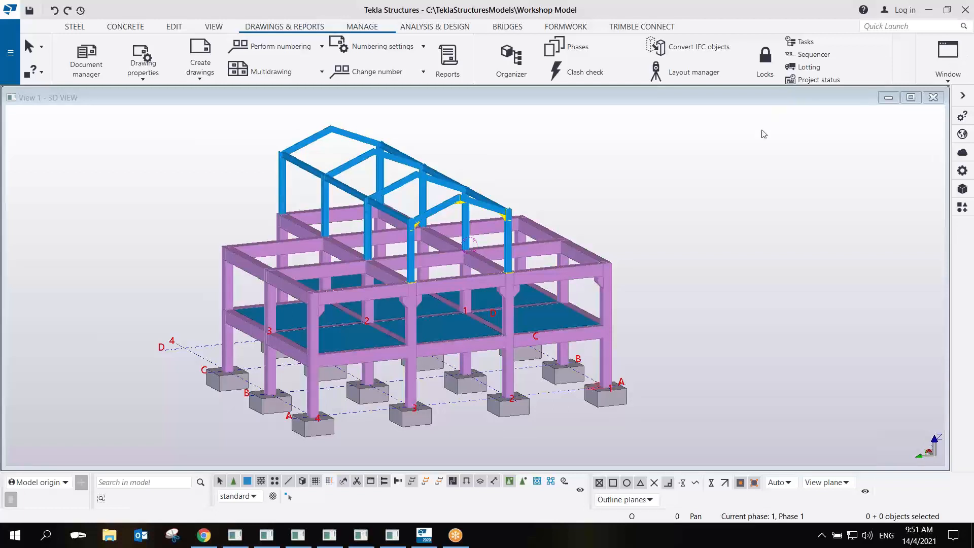
{"action": "middle_click_drag", "start_coordinate": [441, 292], "coordinate": [404, 279]}
{"action": "scroll", "coordinate": [443, 280], "scroll_direction": "down", "scroll_amount": 1}
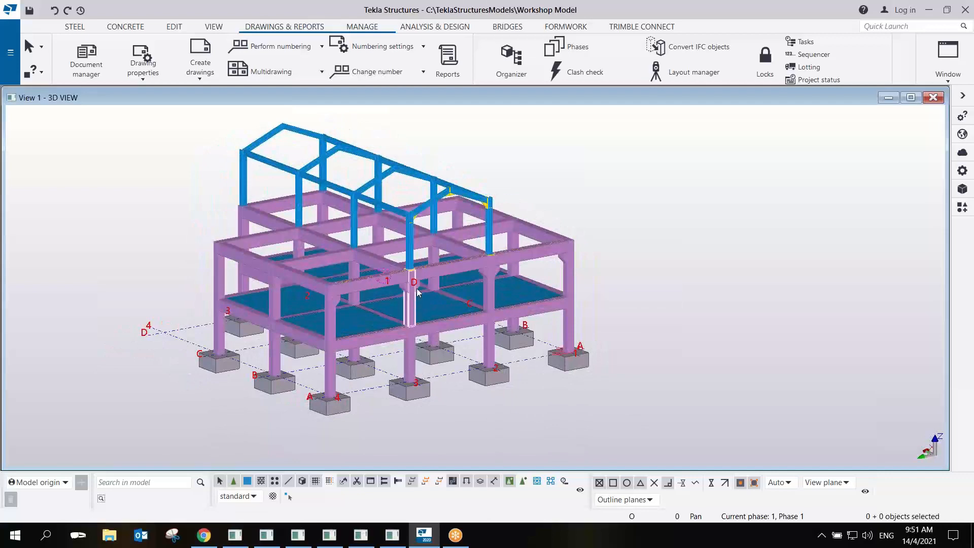
{"action": "scroll", "coordinate": [442, 307], "scroll_direction": "up", "scroll_amount": 3}
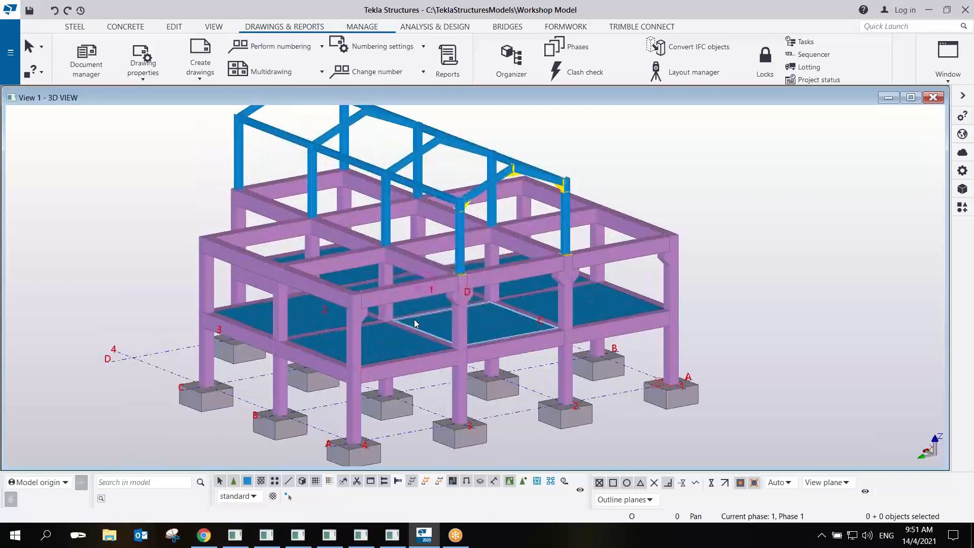
{"action": "scroll", "coordinate": [414, 318], "scroll_direction": "down", "scroll_amount": 3}
{"action": "left_click", "coordinate": [886, 86]}
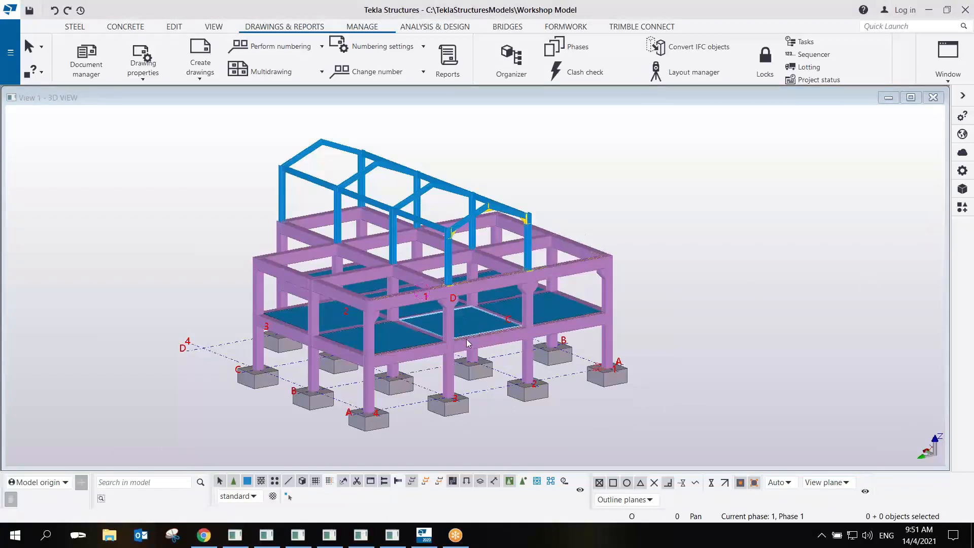
{"action": "mouse_move", "coordinate": [384, 332]}
{"action": "middle_mouse_down", "text": "ctrl"}
{"action": "mouse_move", "coordinate": [465, 319]}
{"action": "mouse_move", "coordinate": [530, 327]}
{"action": "mouse_move", "coordinate": [457, 348]}
{"action": "mouse_move", "coordinate": [388, 339]}
{"action": "middle_mouse_up", "text": "ctrl"}
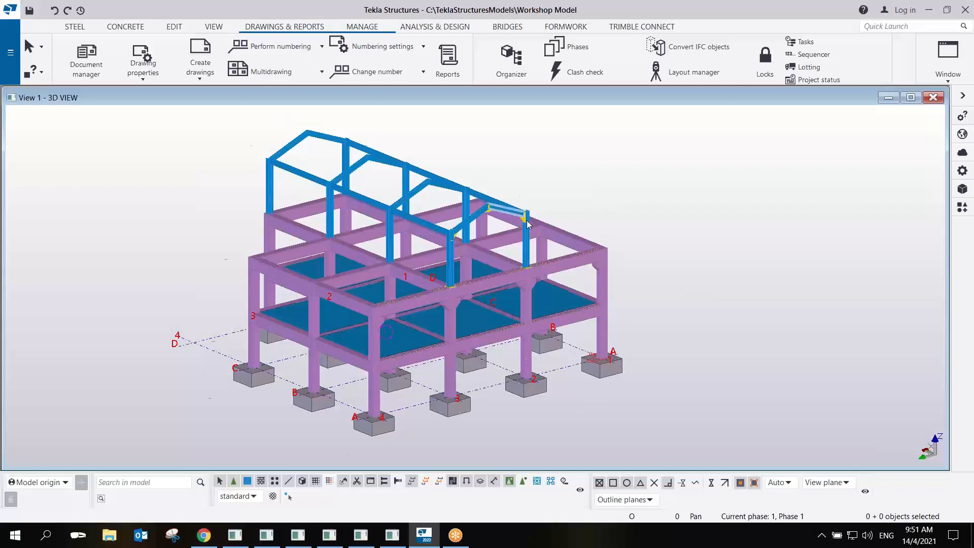
{"action": "scroll", "coordinate": [527, 222], "scroll_direction": "up", "scroll_amount": 3}
{"action": "scroll", "coordinate": [526, 222], "scroll_direction": "down", "scroll_amount": 2}
{"action": "left_click", "coordinate": [847, 87]}
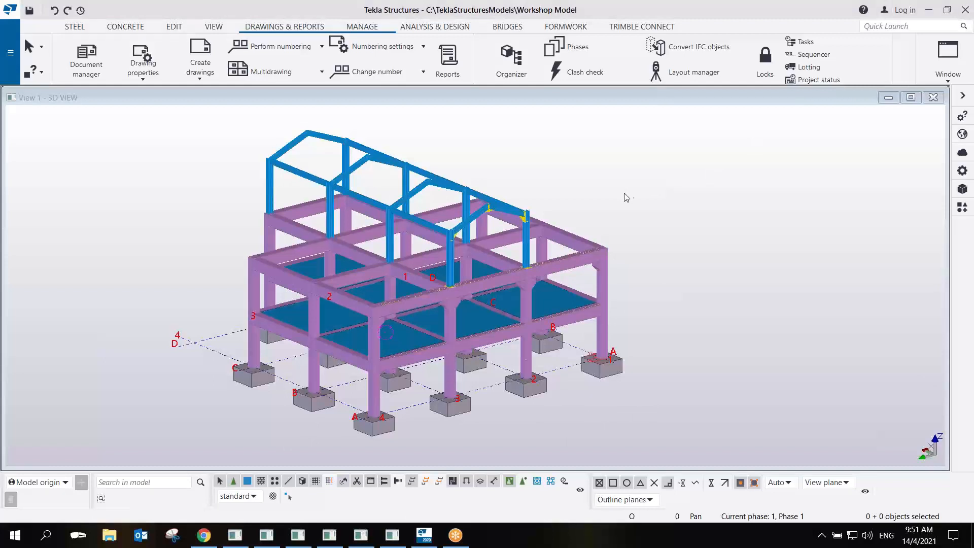
{"action": "scroll", "coordinate": [596, 208], "scroll_direction": "up", "scroll_amount": 1}
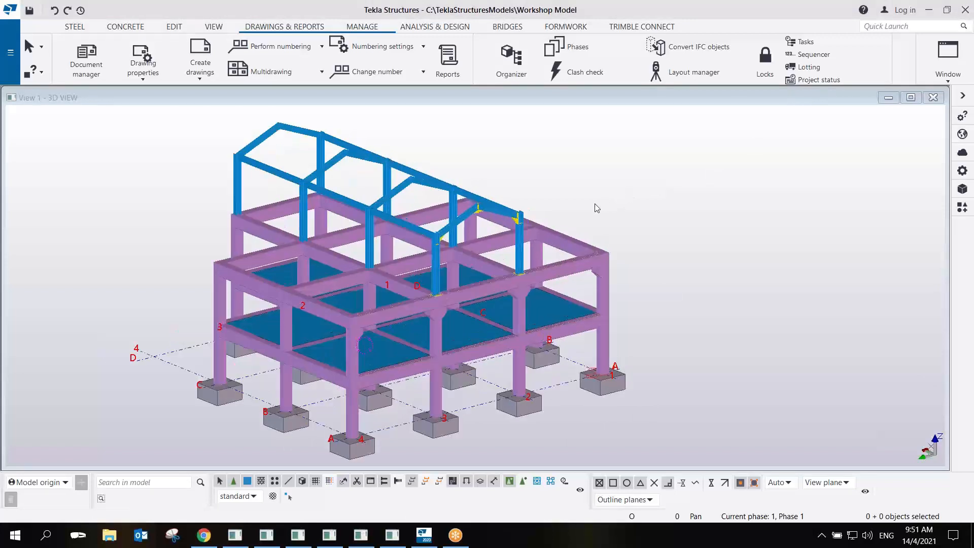
{"action": "mouse_move", "coordinate": [433, 317]}
{"action": "middle_mouse_down", "text": "ctrl"}
{"action": "mouse_move", "coordinate": [466, 313]}
{"action": "mouse_move", "coordinate": [440, 315]}
{"action": "middle_mouse_up", "text": "ctrl"}
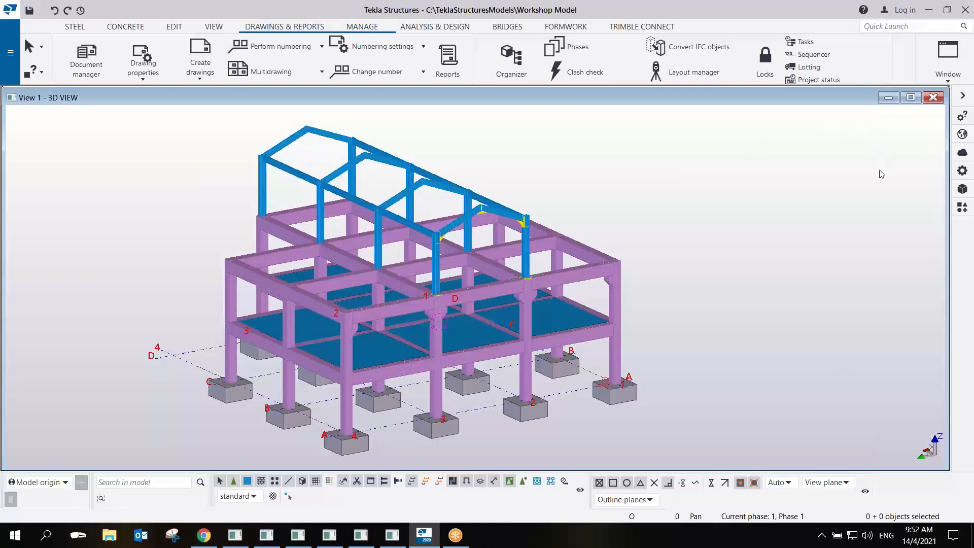
{"action": "left_click", "coordinate": [884, 90]}
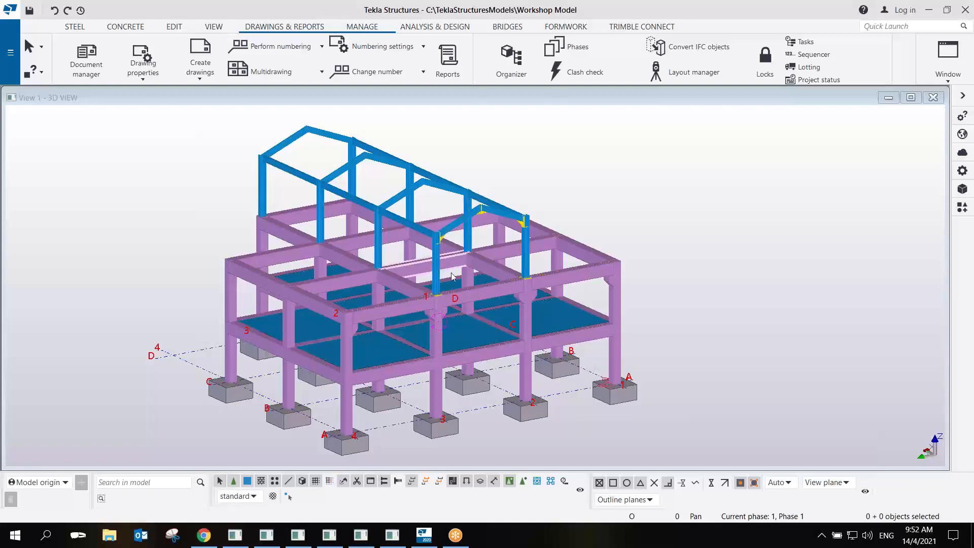
{"action": "middle_click", "coordinate": [434, 271]}
Look over the concrete frame and the steel roof frames from opposite sides of the building.
{"action": "mouse_move", "coordinate": [434, 271]}
{"action": "middle_mouse_down", "text": "ctrl"}
{"action": "mouse_move", "coordinate": [402, 258]}
{"action": "mouse_move", "coordinate": [437, 267]}
{"action": "mouse_move", "coordinate": [414, 269]}
{"action": "middle_mouse_up", "text": "ctrl"}
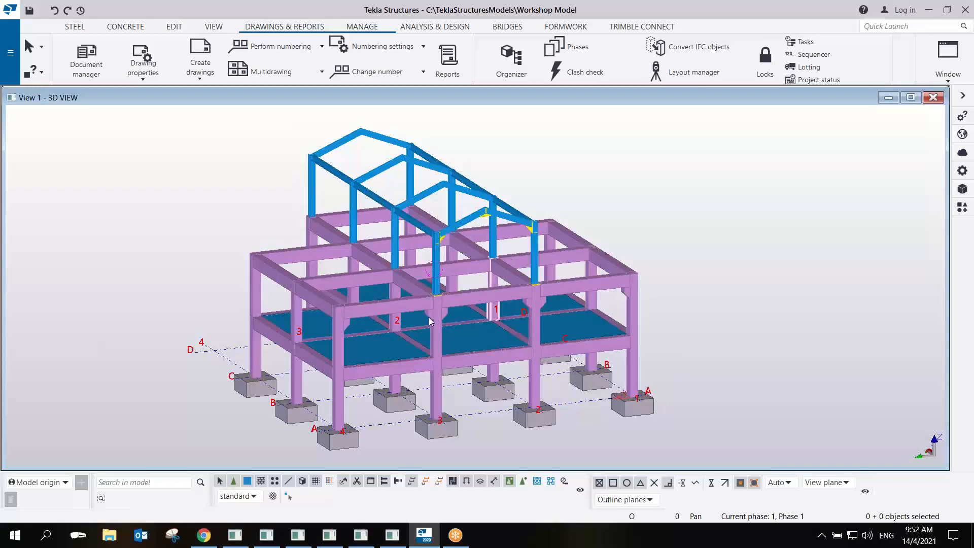
{"action": "middle_click_drag", "start_coordinate": [352, 305], "coordinate": [405, 287], "text": "ctrl"}
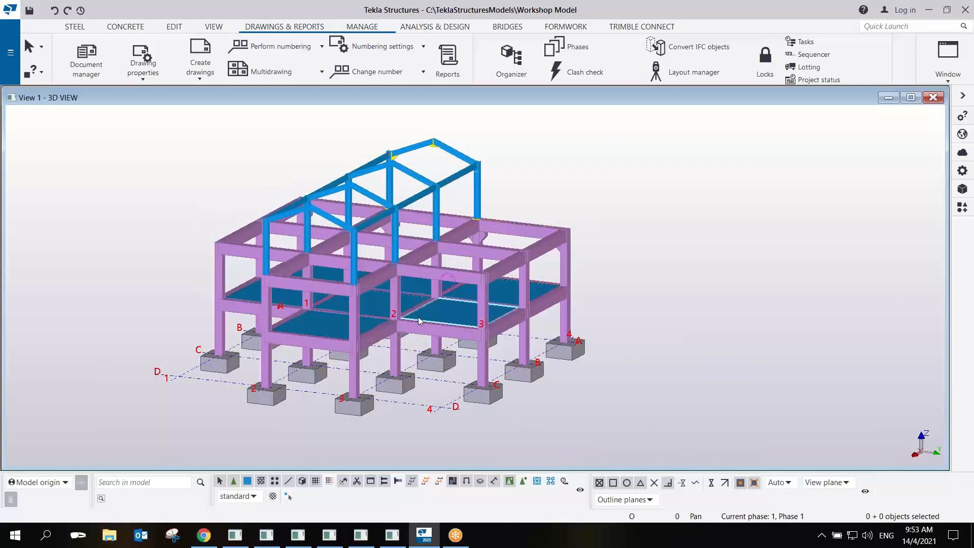
{"action": "scroll", "coordinate": [484, 334], "scroll_direction": "up", "scroll_amount": 2}
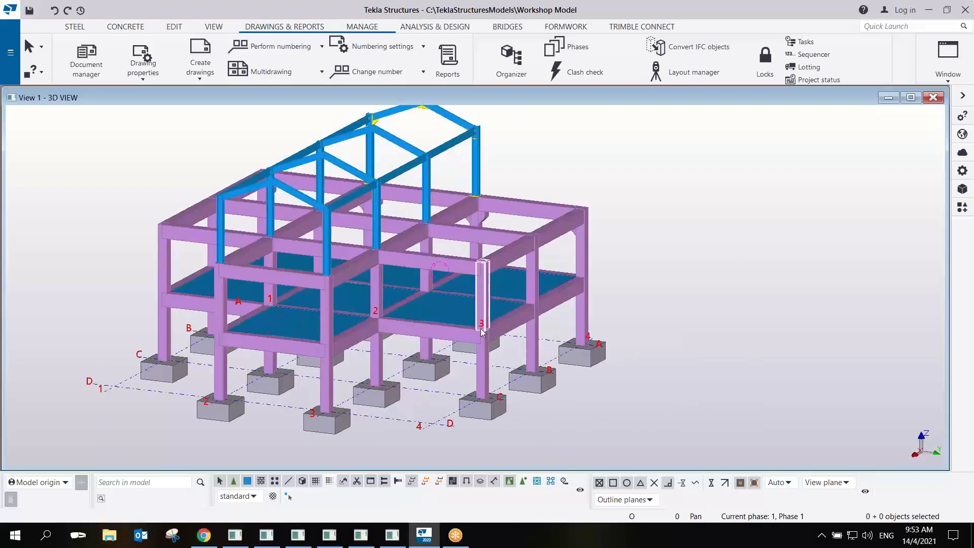
{"action": "scroll", "coordinate": [484, 333], "scroll_direction": "down", "scroll_amount": 3}
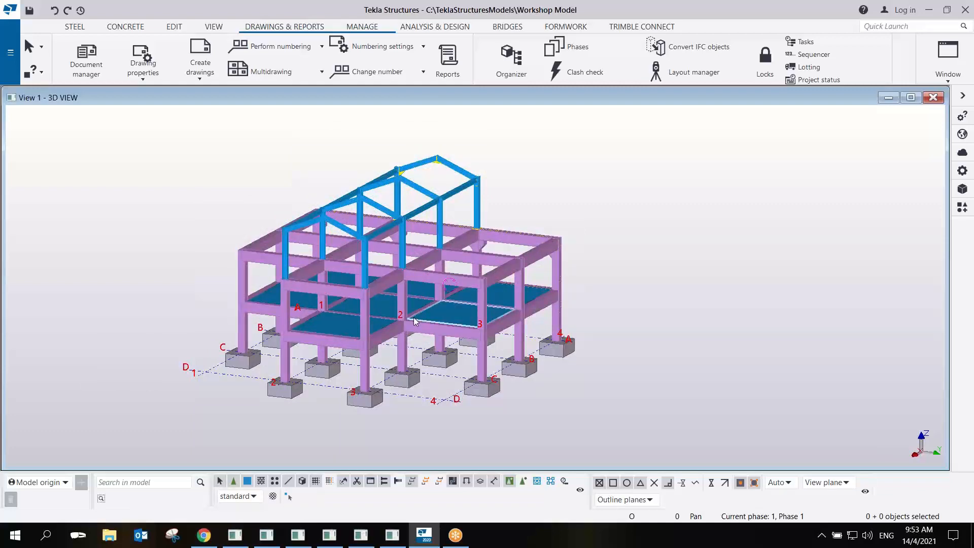
{"action": "left_click", "coordinate": [749, 52]}
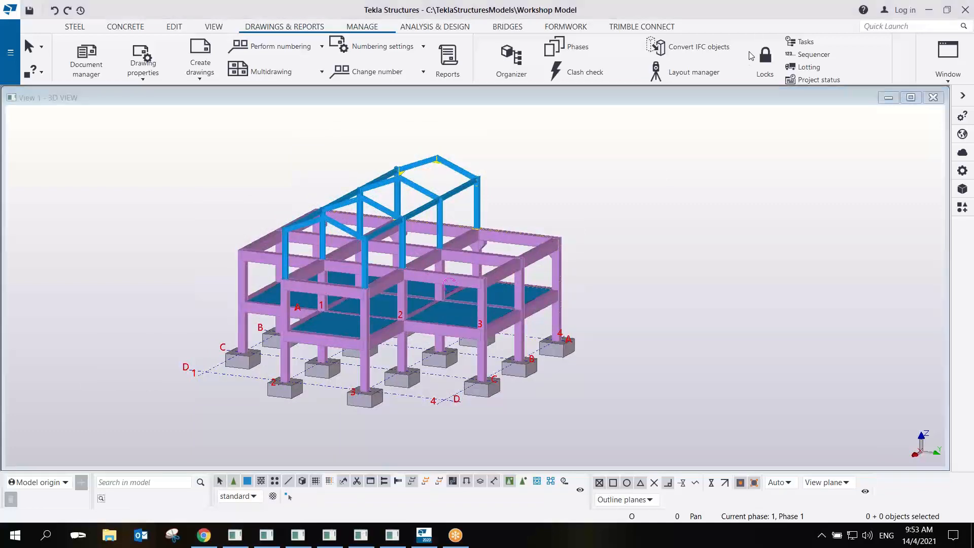
{"action": "middle_click_drag", "start_coordinate": [455, 286], "coordinate": [520, 305]}
{"action": "scroll", "coordinate": [543, 288], "scroll_direction": "up", "scroll_amount": 4}
{"action": "scroll", "coordinate": [544, 287], "scroll_direction": "down", "scroll_amount": 3}
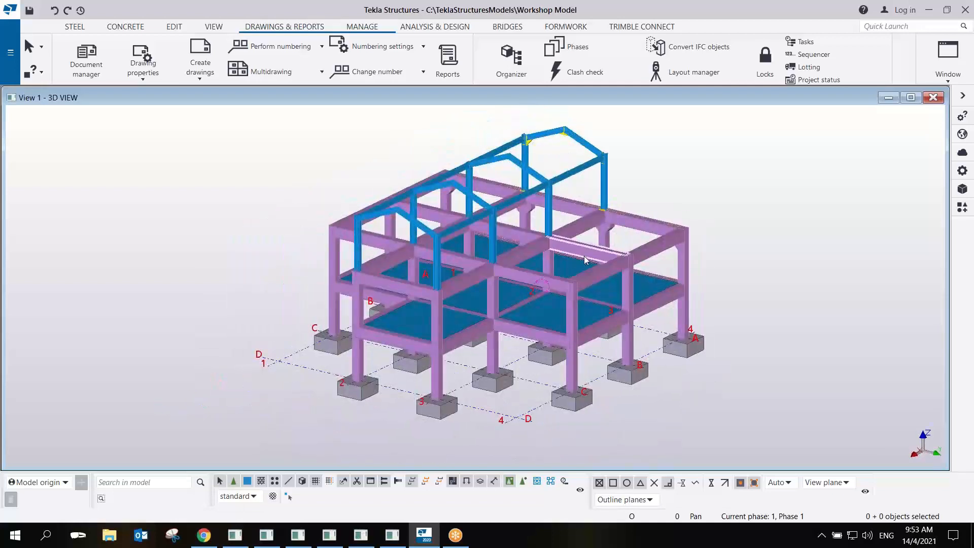
Examine the floor slabs, beam-to-column joints and corbels along grid line A up close and from several angles.
{"action": "middle_click_drag", "start_coordinate": [571, 262], "coordinate": [494, 201], "text": "ctrl"}
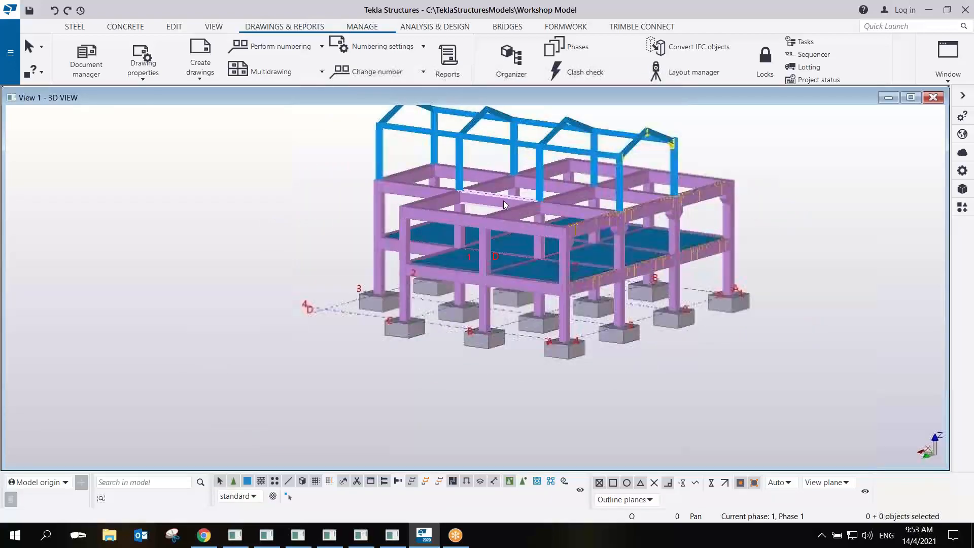
{"action": "scroll", "coordinate": [495, 202], "scroll_direction": "up", "scroll_amount": 3}
{"action": "scroll", "coordinate": [570, 219], "scroll_direction": "down", "scroll_amount": 5}
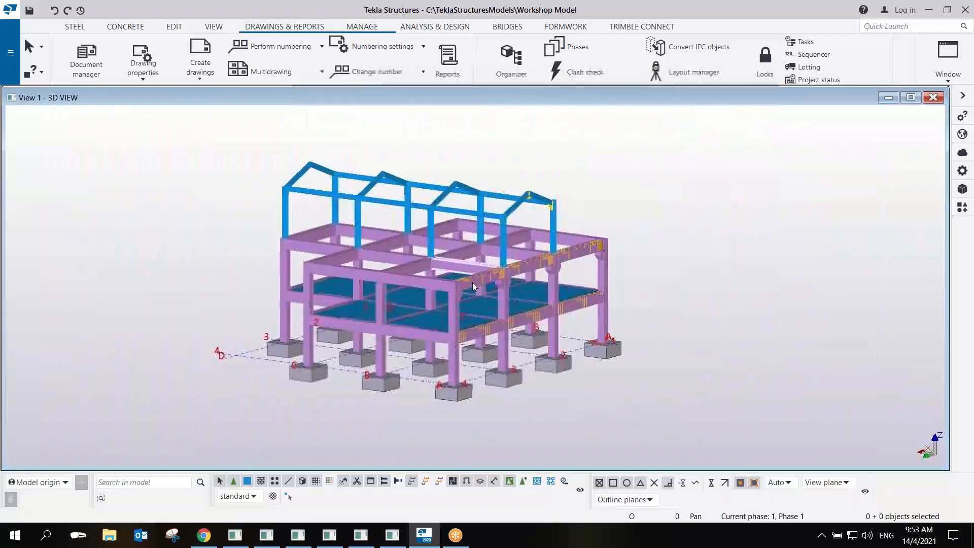
{"action": "scroll", "coordinate": [457, 274], "scroll_direction": "up", "scroll_amount": 3}
{"action": "scroll", "coordinate": [477, 288], "scroll_direction": "up", "scroll_amount": 2}
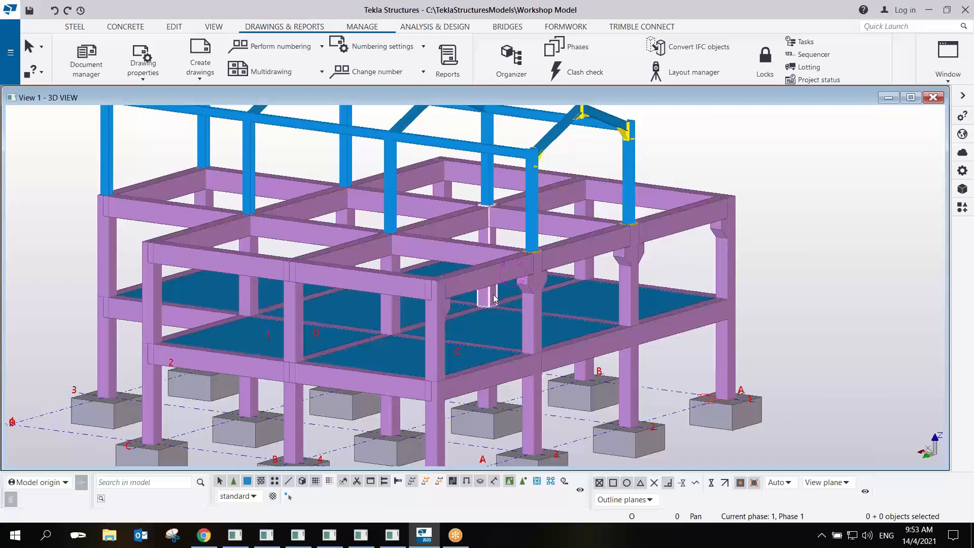
{"action": "scroll", "coordinate": [493, 298], "scroll_direction": "down", "scroll_amount": 3}
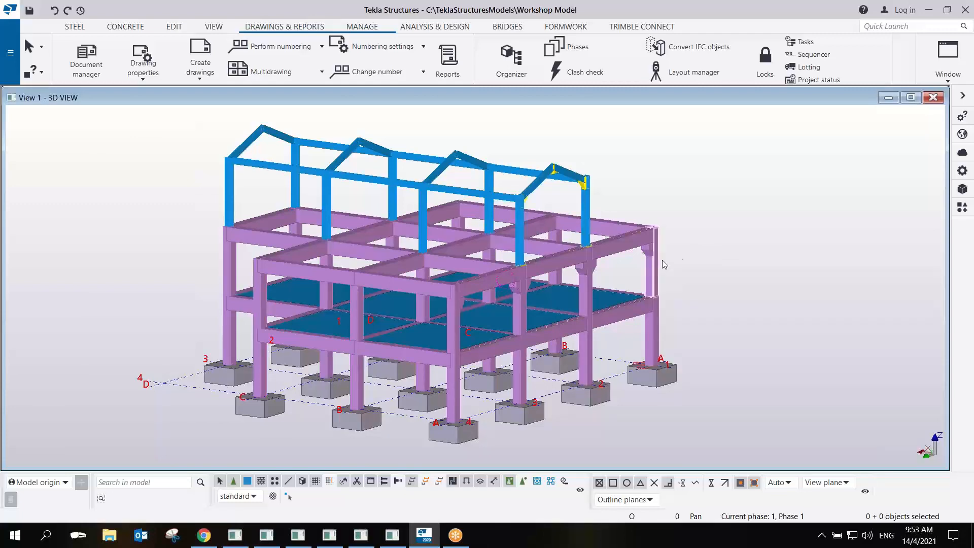
{"action": "mouse_move", "coordinate": [685, 266]}
{"action": "middle_mouse_down", "text": "ctrl"}
{"action": "mouse_move", "coordinate": [648, 284]}
{"action": "mouse_move", "coordinate": [679, 272]}
{"action": "middle_mouse_up", "text": "ctrl"}
{"action": "mouse_move", "coordinate": [448, 276]}
{"action": "middle_mouse_down"}
{"action": "mouse_move", "coordinate": [415, 309]}
{"action": "mouse_move", "coordinate": [273, 326]}
{"action": "mouse_move", "coordinate": [447, 335]}
{"action": "mouse_move", "coordinate": [472, 287]}
{"action": "mouse_move", "coordinate": [285, 309]}
{"action": "mouse_move", "coordinate": [355, 352]}
{"action": "mouse_move", "coordinate": [416, 300]}
{"action": "middle_mouse_up"}
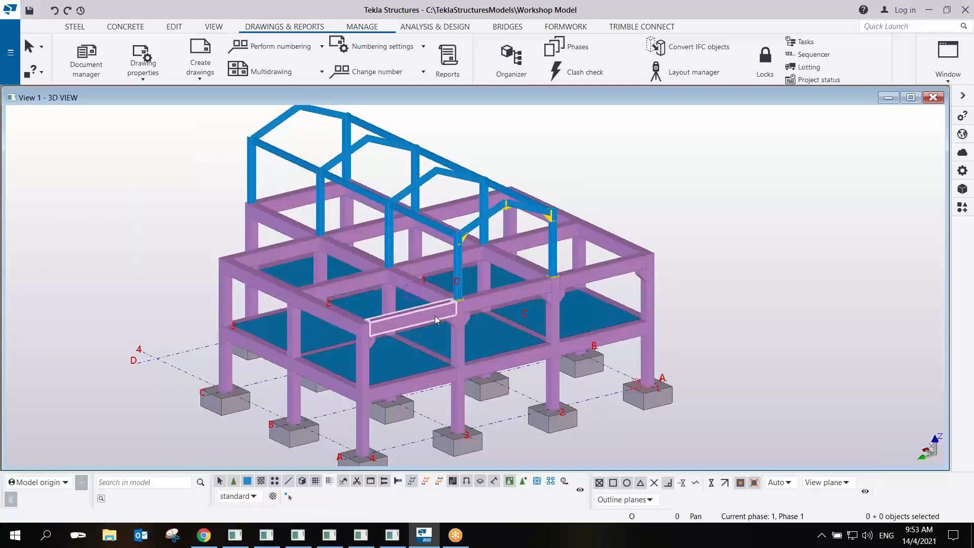
{"action": "scroll", "coordinate": [445, 325], "scroll_direction": "up", "scroll_amount": 6}
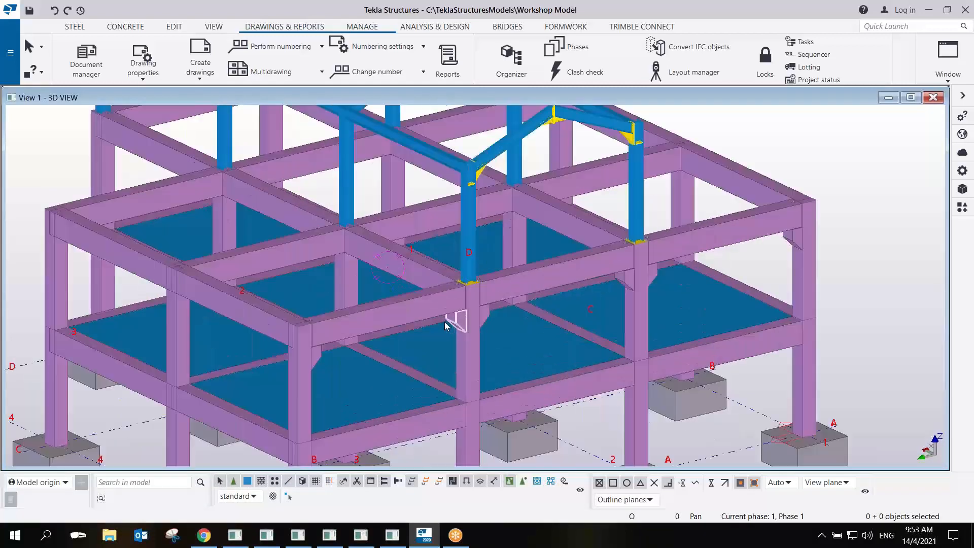
{"action": "scroll", "coordinate": [445, 325], "scroll_direction": "down", "scroll_amount": 8}
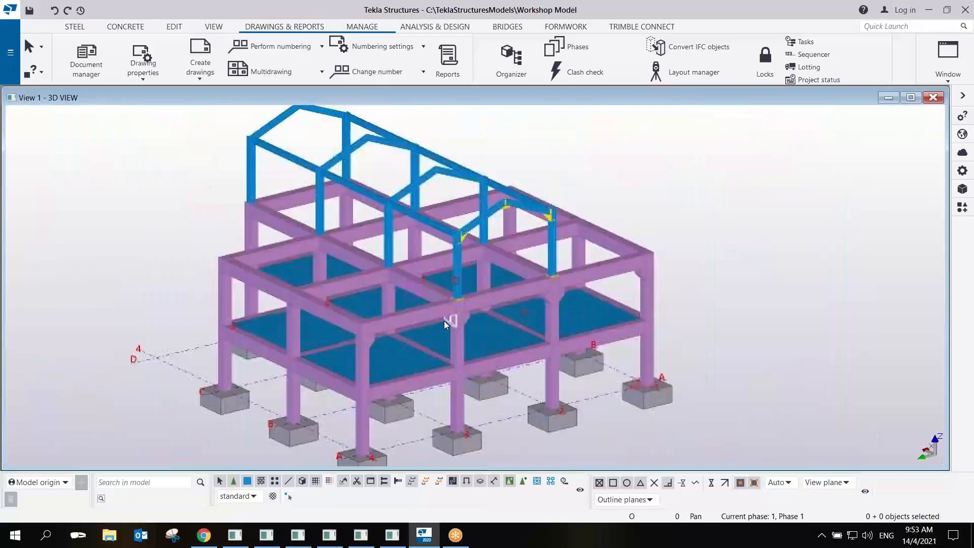
{"action": "scroll", "coordinate": [445, 324], "scroll_direction": "up", "scroll_amount": 2}
{"action": "scroll", "coordinate": [445, 322], "scroll_direction": "up", "scroll_amount": 3}
{"action": "scroll", "coordinate": [445, 322], "scroll_direction": "down", "scroll_amount": 4}
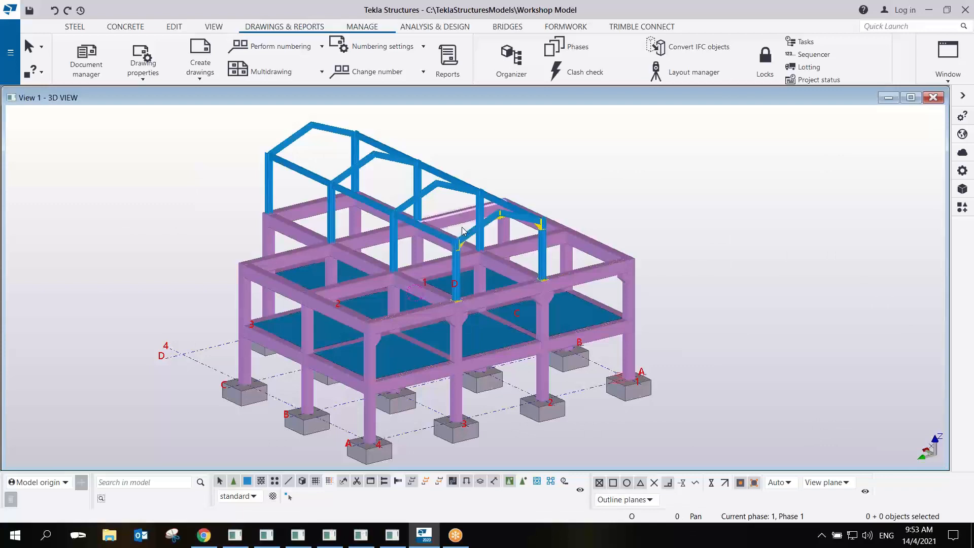
{"action": "middle_click_drag", "start_coordinate": [464, 227], "coordinate": [544, 223]}
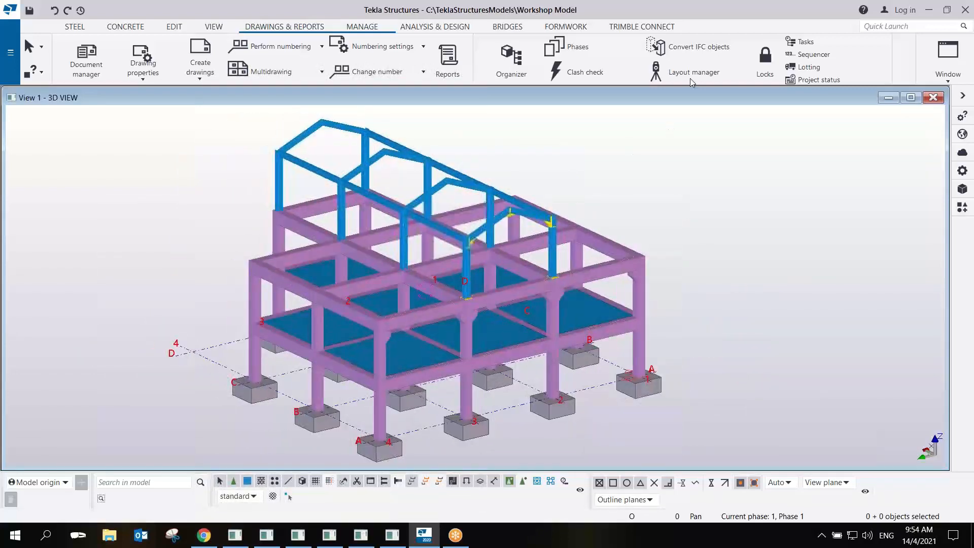
{"action": "left_click", "coordinate": [725, 25]}
{"action": "left_click", "coordinate": [501, 269]}
{"action": "middle_click_drag", "start_coordinate": [501, 270], "coordinate": [460, 272]}
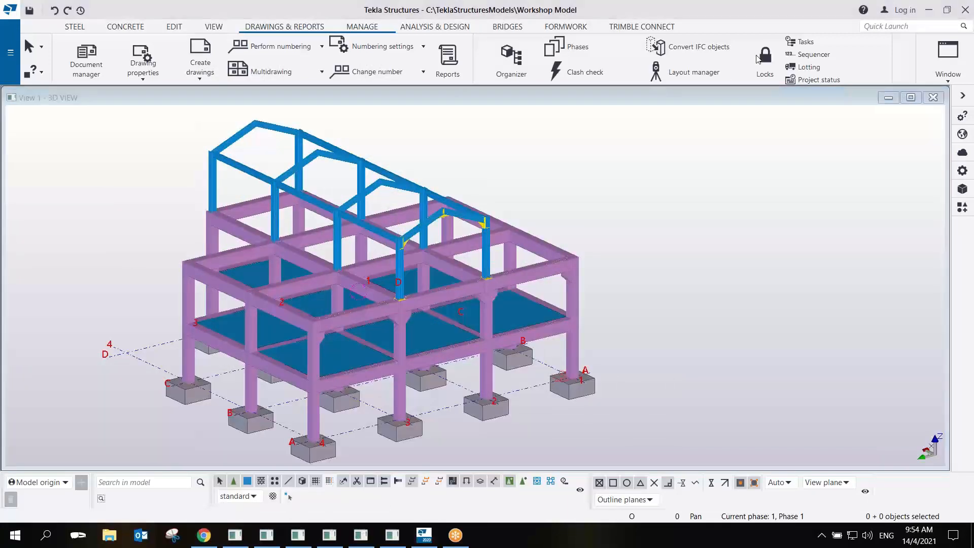
Show the model parts as wireframe and examine the reinforcement in the footings, columns and beams along grid line A.
{"action": "middle_click_drag", "start_coordinate": [485, 301], "coordinate": [413, 331], "text": "ctrl"}
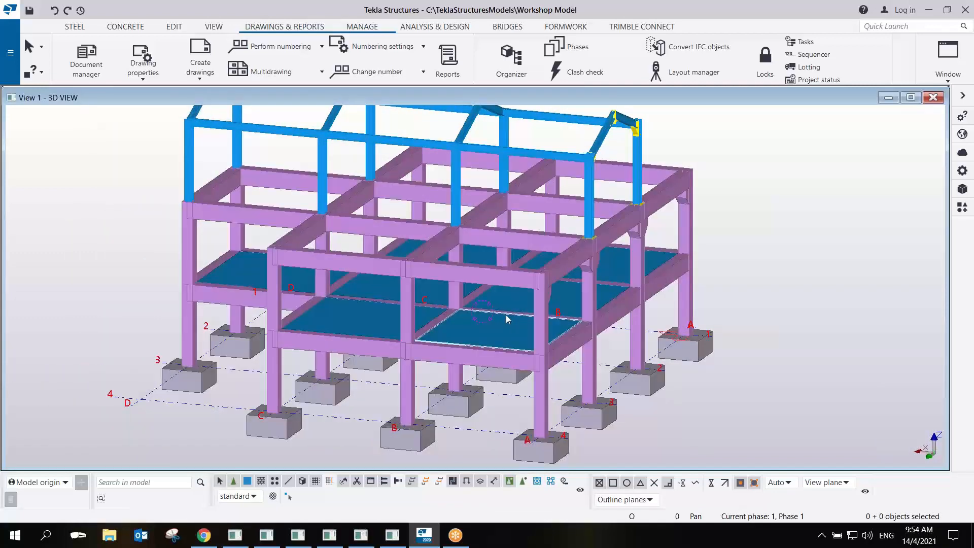
{"action": "scroll", "coordinate": [495, 325], "scroll_direction": "down", "scroll_amount": 3}
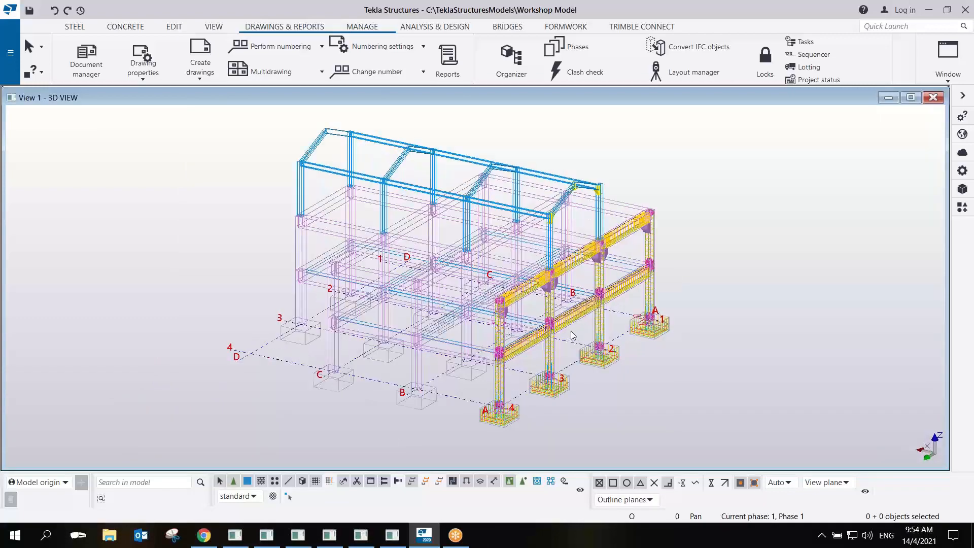
{"action": "scroll", "coordinate": [571, 332], "scroll_direction": "up", "scroll_amount": 4}
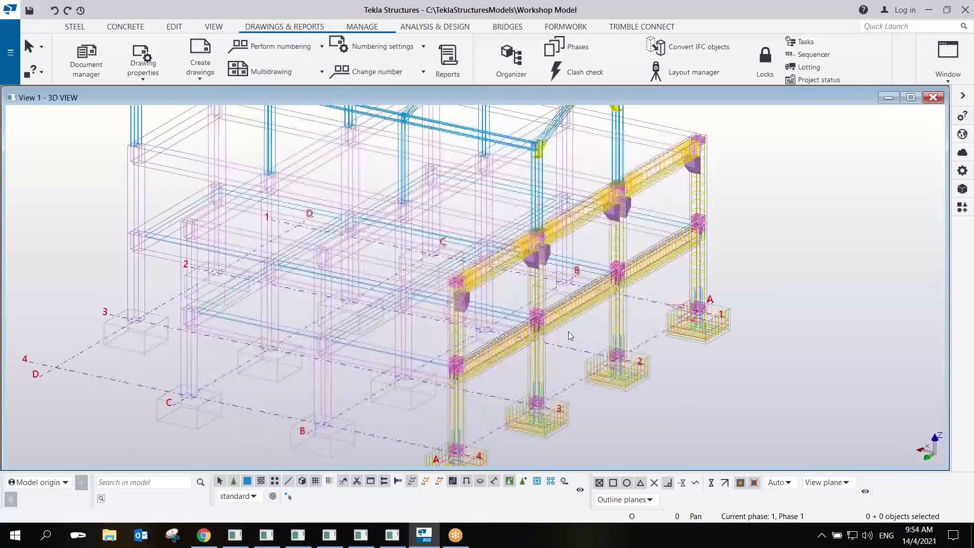
{"action": "scroll", "coordinate": [571, 332], "scroll_direction": "down", "scroll_amount": 3}
{"action": "mouse_move", "coordinate": [571, 331]}
{"action": "middle_mouse_down", "text": "ctrl"}
{"action": "mouse_move", "coordinate": [509, 312]}
{"action": "mouse_move", "coordinate": [516, 330]}
{"action": "mouse_move", "coordinate": [562, 324]}
{"action": "middle_mouse_up", "text": "ctrl"}
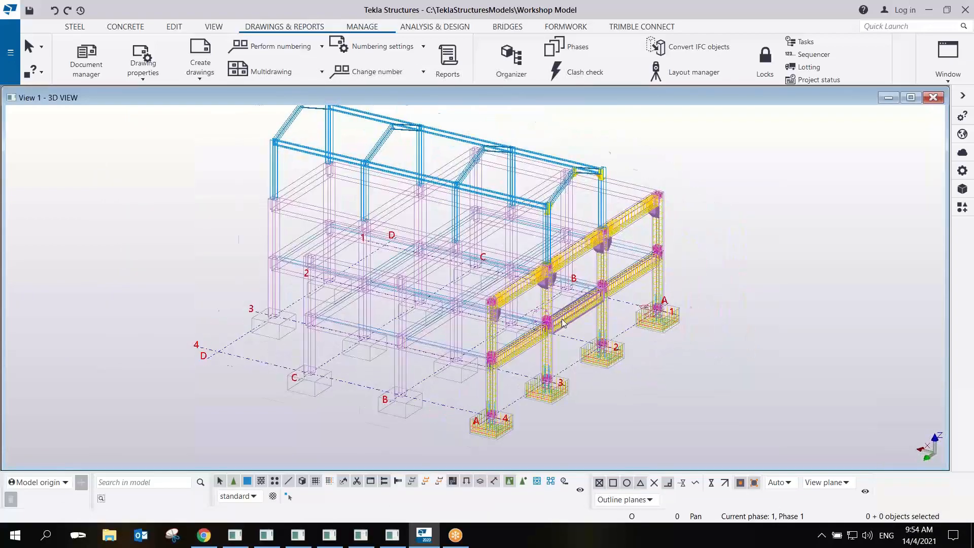
{"action": "scroll", "coordinate": [563, 322], "scroll_direction": "up", "scroll_amount": 3}
Show the parts as shaded wireframe and inspect the reinforcement at a lower beam-to-column joint on grid line A.
{"action": "scroll", "coordinate": [564, 323], "scroll_direction": "down", "scroll_amount": 2}
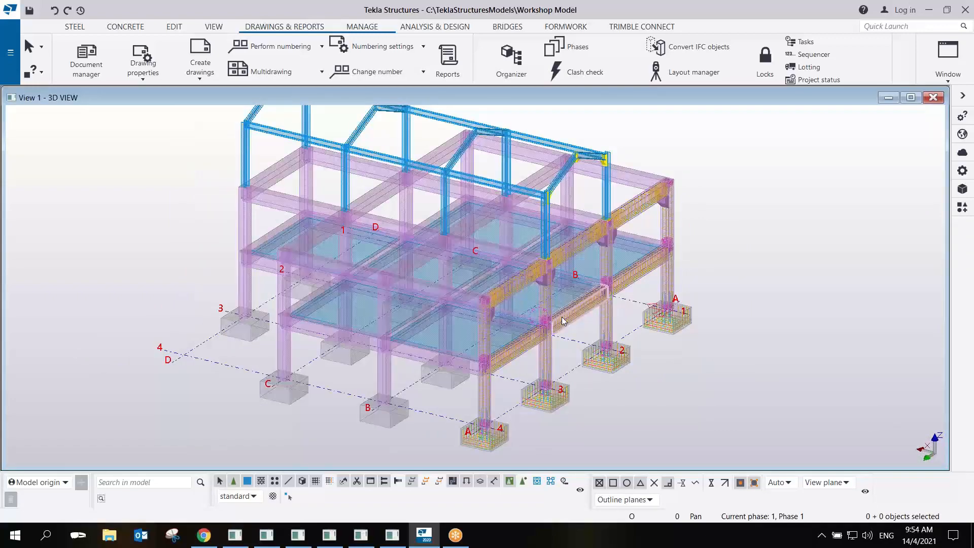
{"action": "middle_click_drag", "start_coordinate": [519, 310], "coordinate": [495, 335], "text": "ctrl"}
{"action": "scroll", "coordinate": [492, 316], "scroll_direction": "up", "scroll_amount": 3}
{"action": "scroll", "coordinate": [458, 312], "scroll_direction": "up", "scroll_amount": 4}
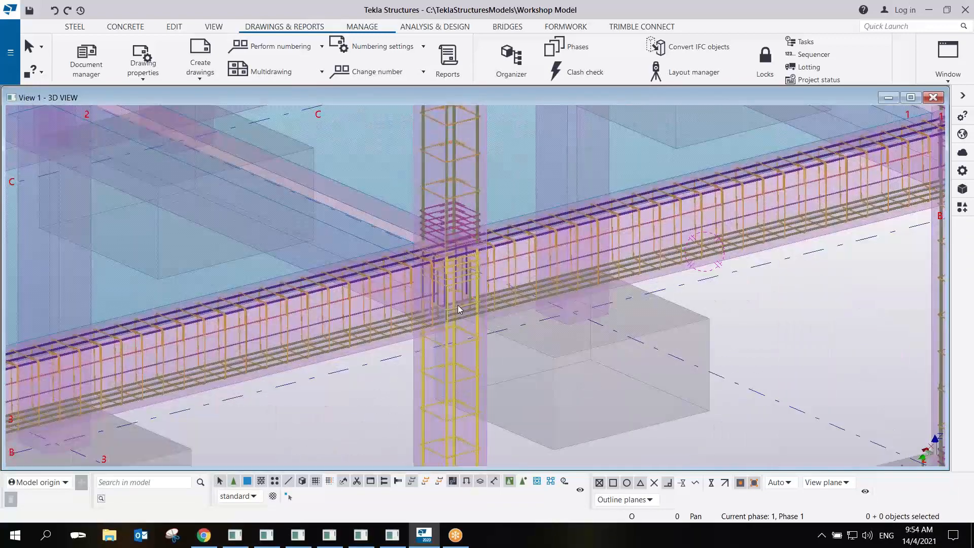
Switch the parts in the 3D view to grayscale rendering and view the building from further out.
{"action": "scroll", "coordinate": [458, 306], "scroll_direction": "down", "scroll_amount": 2}
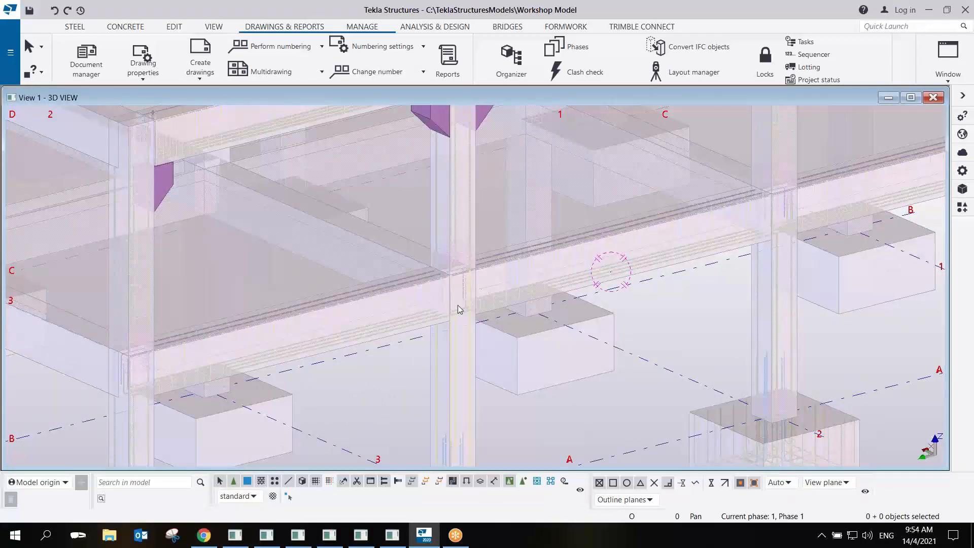
{"action": "scroll", "coordinate": [458, 308], "scroll_direction": "down", "scroll_amount": 5}
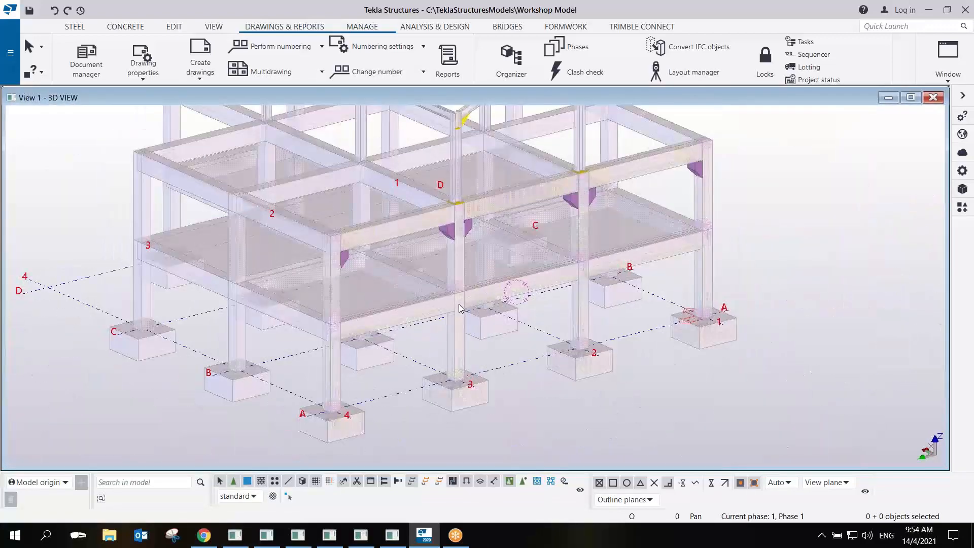
{"action": "left_click", "coordinate": [752, 17]}
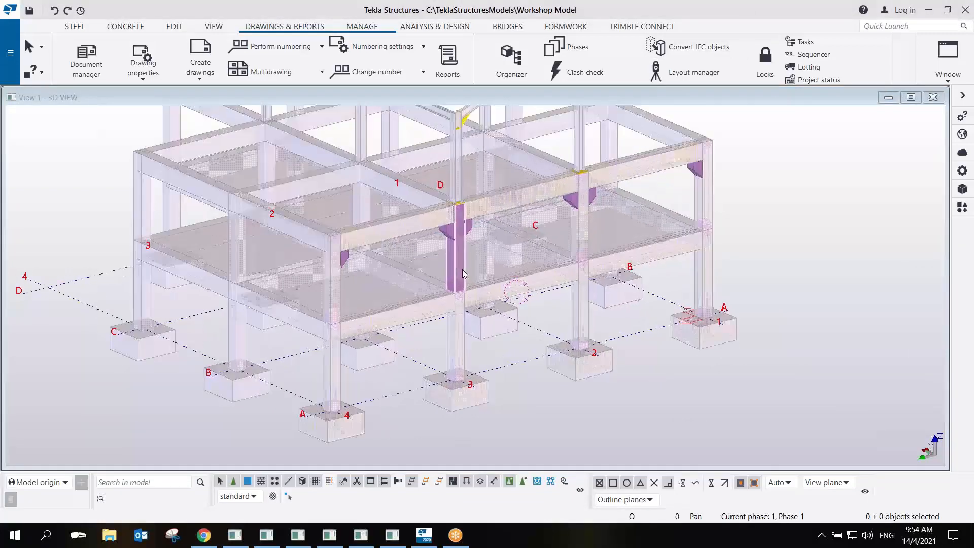
Set the 3D view to show only selected parts and view the faded model from different angles.
{"action": "middle_click_drag", "start_coordinate": [489, 248], "coordinate": [444, 278]}
{"action": "key", "text": "ctrl+5"}
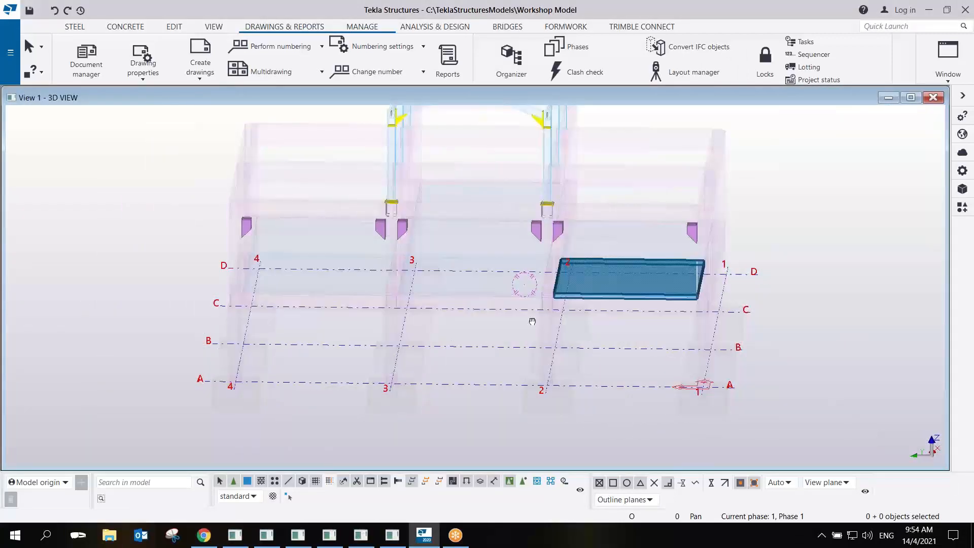
{"action": "middle_click_drag", "start_coordinate": [532, 322], "coordinate": [373, 350]}
{"action": "scroll", "coordinate": [481, 308], "scroll_direction": "down", "scroll_amount": 4}
Select groups of parts by area, and finally the single lower-level beam between grid lines 1 and 2 on line A.
{"action": "left_click_drag", "start_coordinate": [607, 171], "coordinate": [519, 293]}
{"action": "left_click_drag", "start_coordinate": [454, 132], "coordinate": [369, 197]}
{"action": "left_click", "coordinate": [601, 188]}
{"action": "scroll", "coordinate": [375, 337], "scroll_direction": "up", "scroll_amount": 3}
{"action": "middle_click_drag", "start_coordinate": [386, 326], "coordinate": [480, 316], "text": "ctrl"}
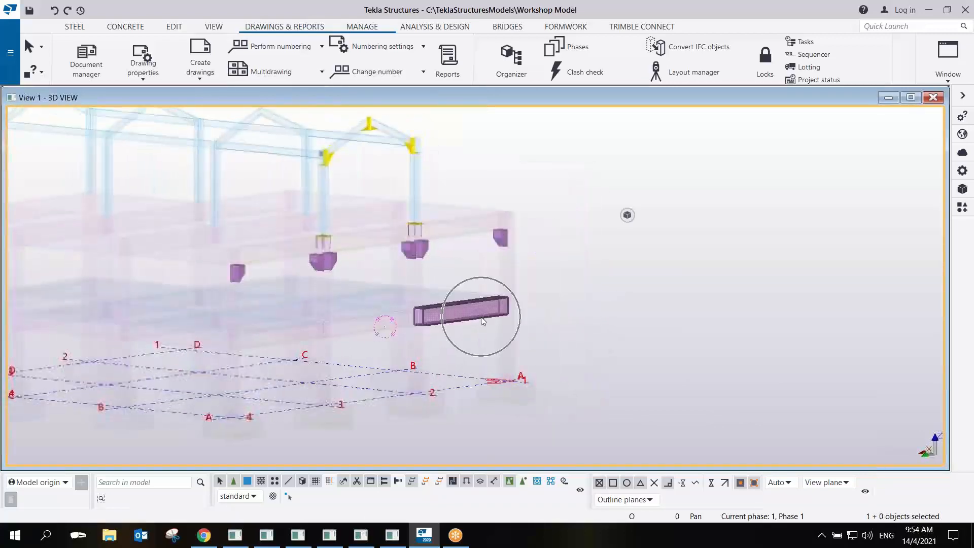
Return the parts in the 3D view to full-colour rendering and view the whole building from the opposite side.
{"action": "middle_click_drag", "start_coordinate": [551, 310], "coordinate": [668, 339]}
{"action": "scroll", "coordinate": [585, 318], "scroll_direction": "down", "scroll_amount": 2}
{"action": "scroll", "coordinate": [609, 315], "scroll_direction": "up", "scroll_amount": 6}
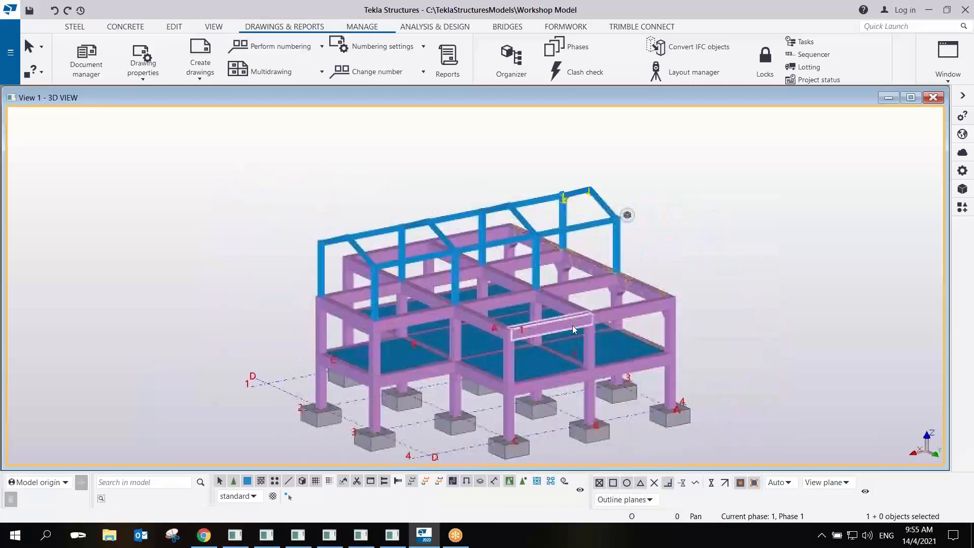
{"action": "scroll", "coordinate": [625, 320], "scroll_direction": "down", "scroll_amount": 4}
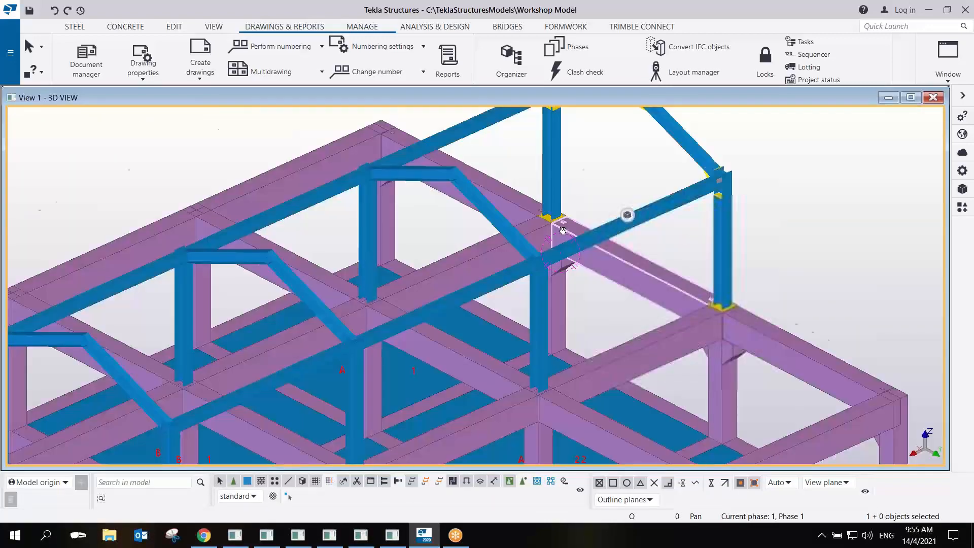
Create a horizontal clip plane at the top of the upper concrete beams and position it to cut through the steel columns.
{"action": "right_click", "coordinate": [666, 166]}
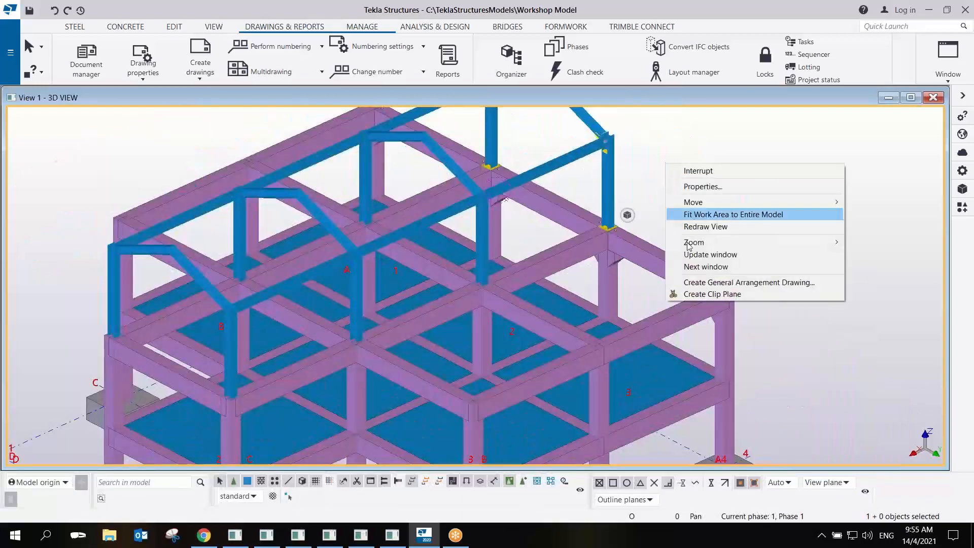
{"action": "left_click", "coordinate": [688, 295]}
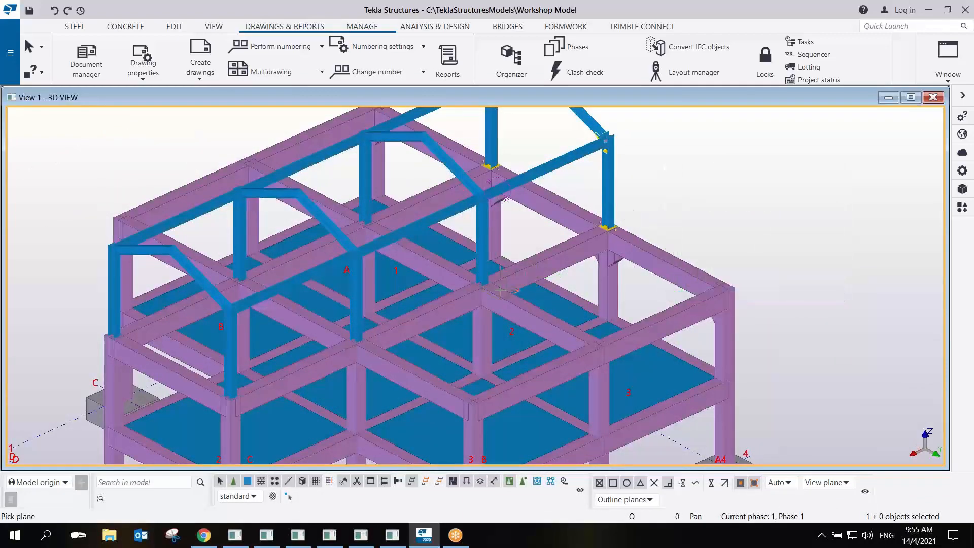
{"action": "scroll", "coordinate": [501, 290], "scroll_direction": "up", "scroll_amount": 2}
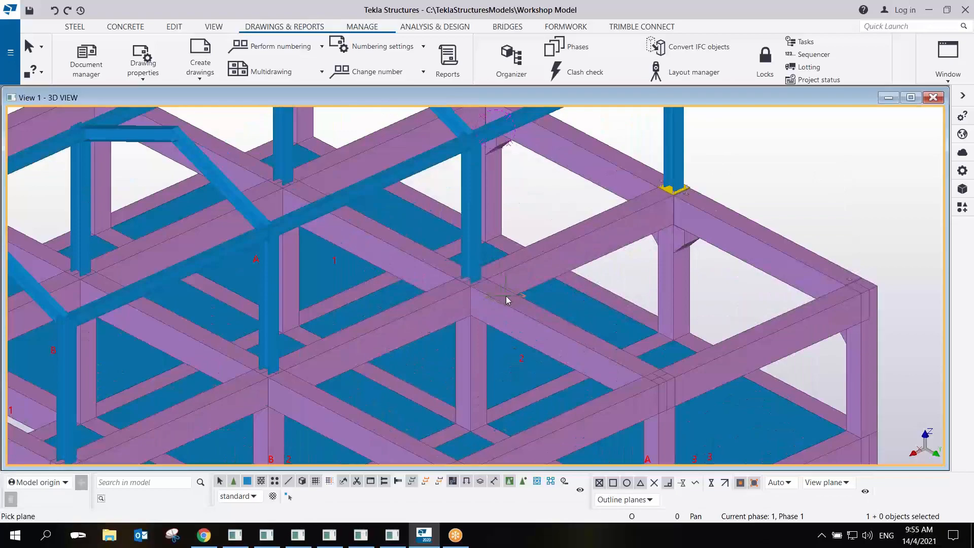
{"action": "scroll", "coordinate": [507, 299], "scroll_direction": "down", "scroll_amount": 3}
{"action": "scroll", "coordinate": [506, 298], "scroll_direction": "up", "scroll_amount": 5}
{"action": "scroll", "coordinate": [506, 296], "scroll_direction": "up", "scroll_amount": 2}
{"action": "scroll", "coordinate": [505, 297], "scroll_direction": "down", "scroll_amount": 4}
{"action": "left_click", "coordinate": [505, 297]}
{"action": "left_click_drag", "start_coordinate": [506, 297], "coordinate": [523, 349]}
{"action": "middle_click_drag", "start_coordinate": [522, 351], "coordinate": [506, 249]}
{"action": "scroll", "coordinate": [496, 258], "scroll_direction": "down", "scroll_amount": 5}
{"action": "left_click_drag", "start_coordinate": [495, 249], "coordinate": [522, 192]}
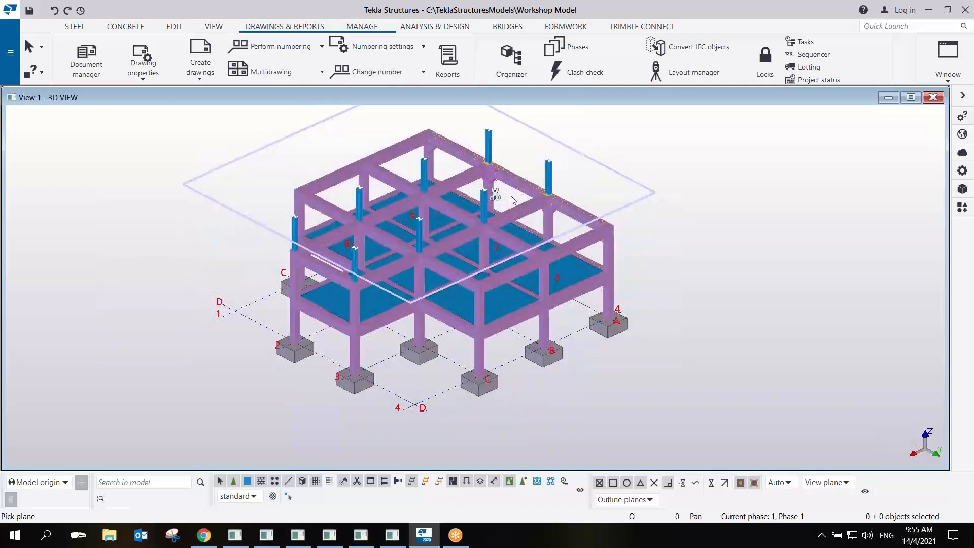
Create a vertical clip plane on the grid line 4 column face, move it to grid line 3, and inspect the cut footing's reinforcement.
{"action": "scroll", "coordinate": [536, 289], "scroll_direction": "up", "scroll_amount": 4}
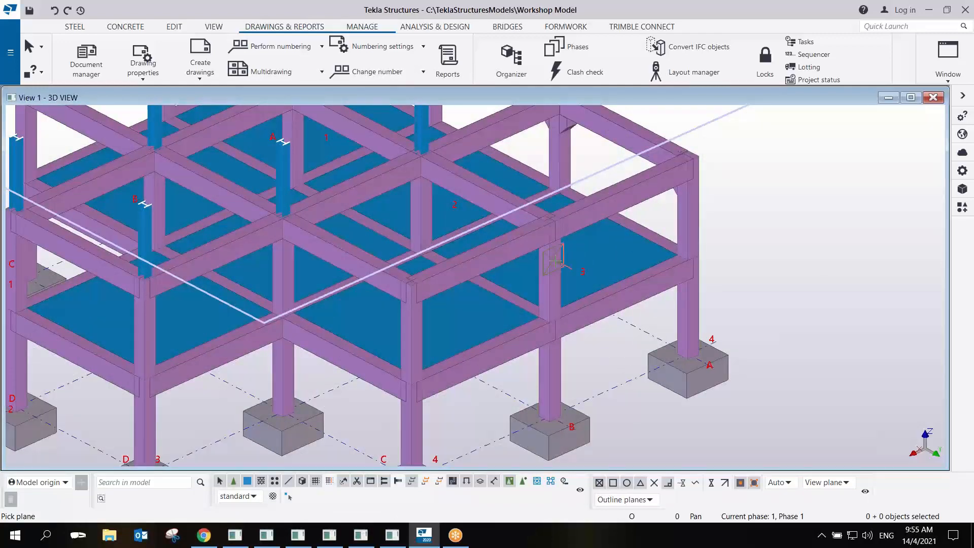
{"action": "left_click", "coordinate": [555, 260]}
{"action": "left_click_drag", "start_coordinate": [552, 257], "coordinate": [428, 197]}
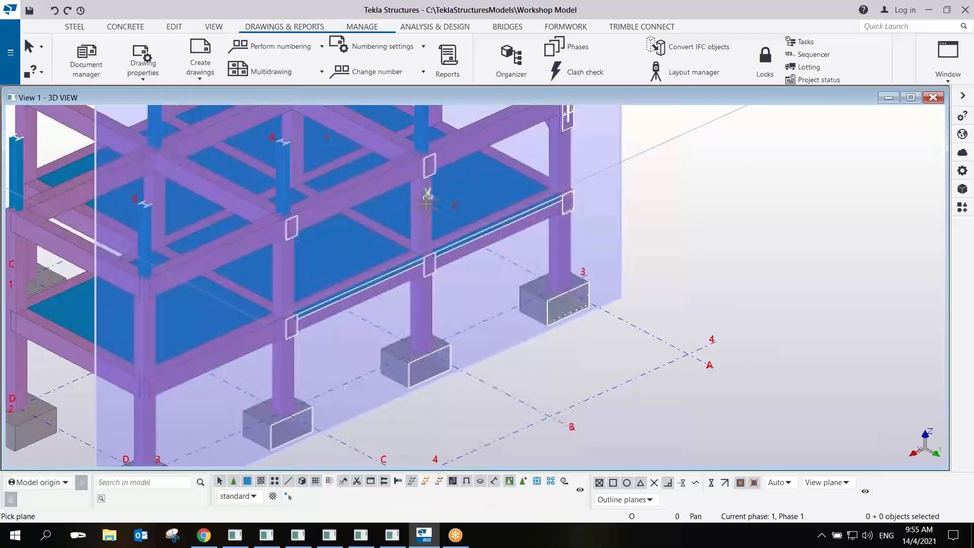
{"action": "scroll", "coordinate": [579, 263], "scroll_direction": "up", "scroll_amount": 5}
{"action": "middle_click_drag", "start_coordinate": [522, 276], "coordinate": [561, 279], "text": "ctrl"}
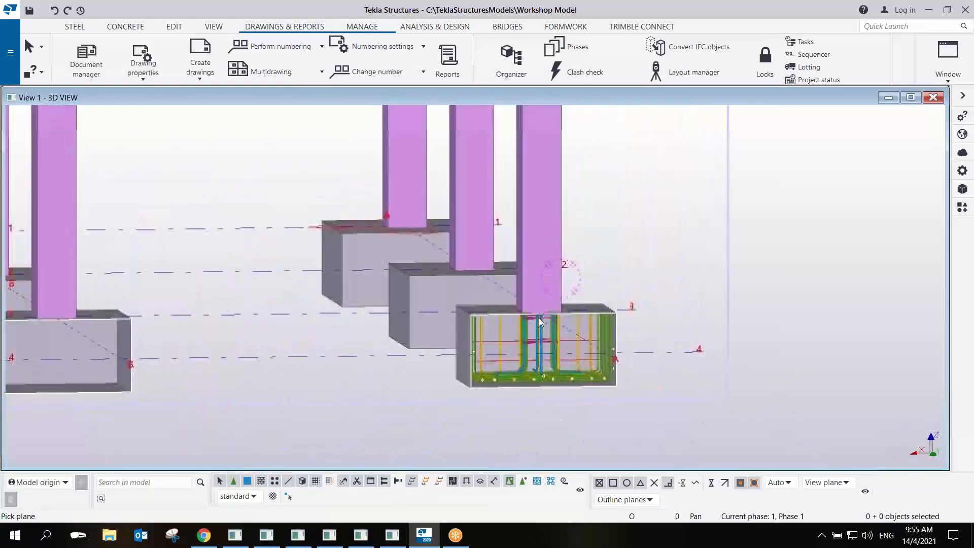
{"action": "scroll", "coordinate": [538, 330], "scroll_direction": "up", "scroll_amount": 10}
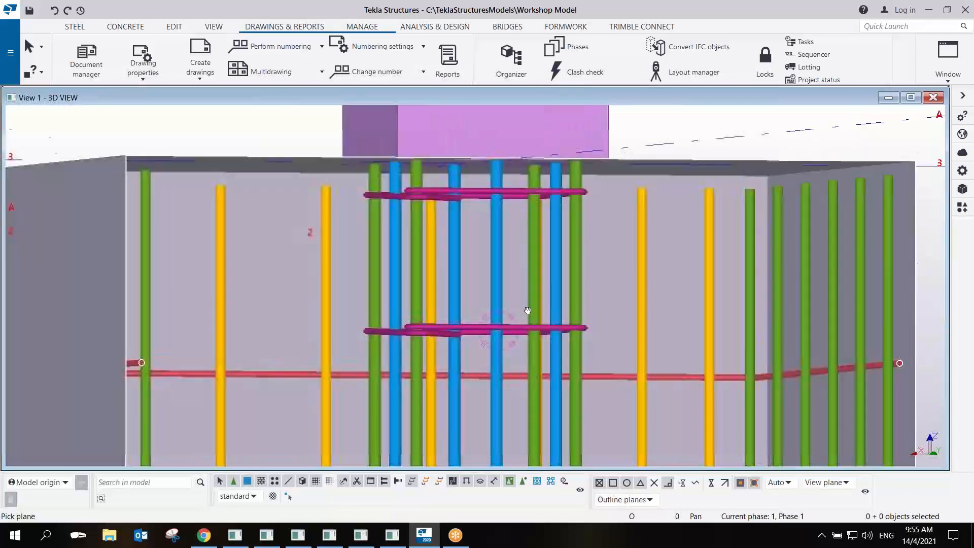
{"action": "middle_click_drag", "start_coordinate": [528, 310], "coordinate": [541, 369], "text": "ctrl"}
{"action": "scroll", "coordinate": [541, 368], "scroll_direction": "down", "scroll_amount": 5}
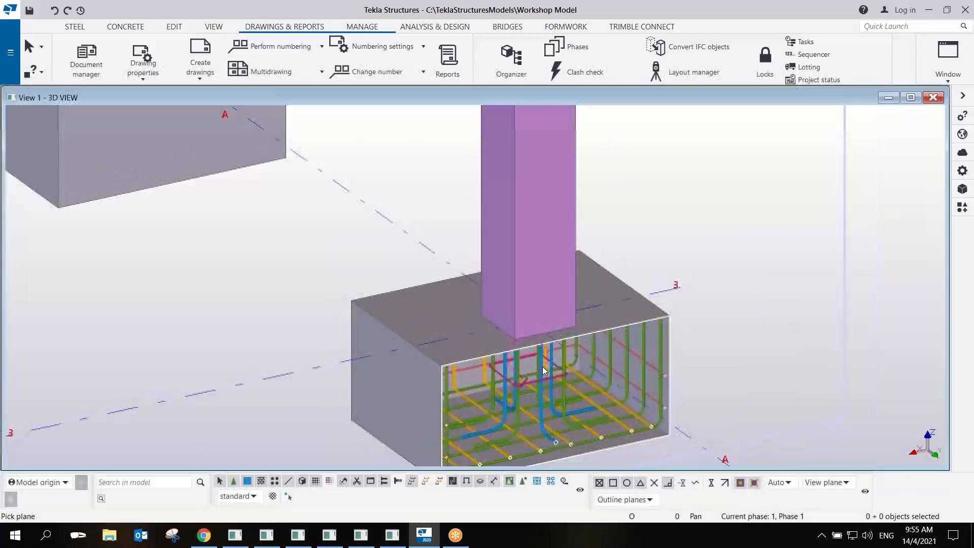
{"action": "scroll", "coordinate": [542, 366], "scroll_direction": "down", "scroll_amount": 8}
Shift the vertical clip plane through the steel columns and inspect the anchor bolts and reinforcement at a column base.
{"action": "middle_click_drag", "start_coordinate": [486, 220], "coordinate": [542, 296]}
{"action": "scroll", "coordinate": [498, 257], "scroll_direction": "up", "scroll_amount": 1}
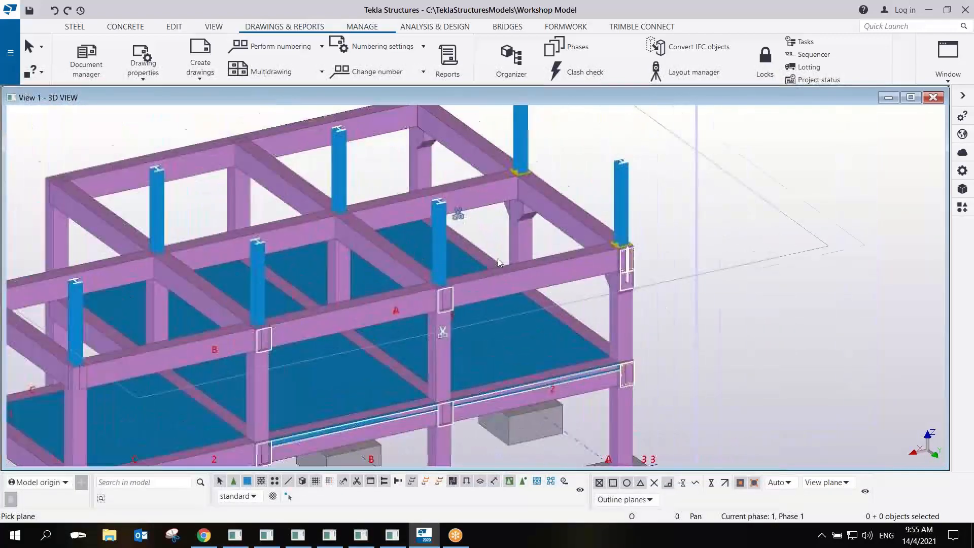
{"action": "scroll", "coordinate": [497, 258], "scroll_direction": "up", "scroll_amount": 3}
{"action": "left_click_drag", "start_coordinate": [401, 386], "coordinate": [391, 373]}
{"action": "scroll", "coordinate": [671, 266], "scroll_direction": "up", "scroll_amount": 6}
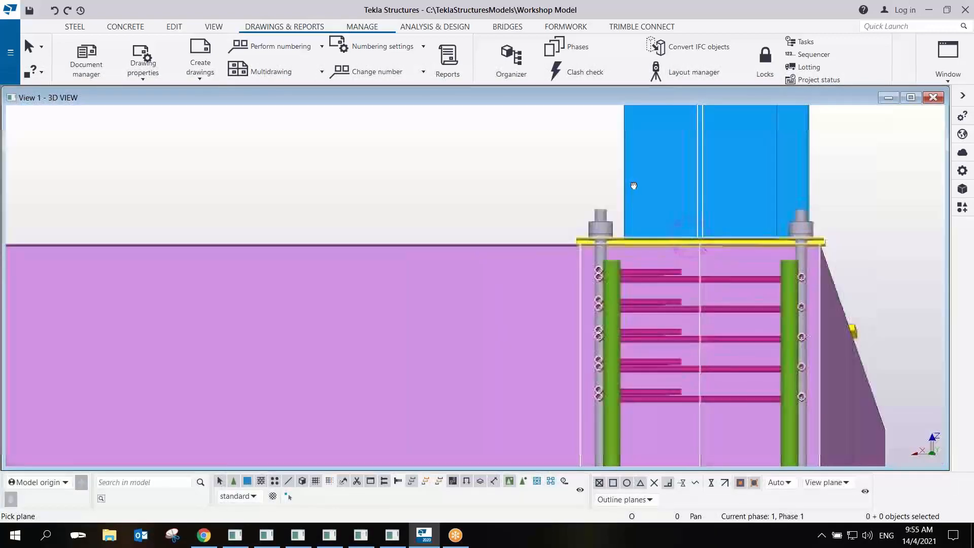
{"action": "middle_click_drag", "start_coordinate": [634, 186], "coordinate": [634, 192], "text": "ctrl"}
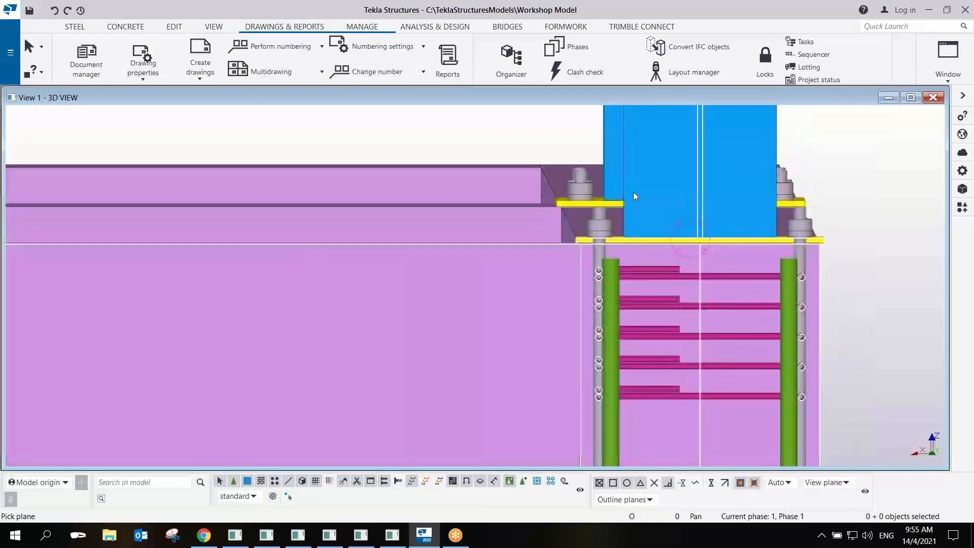
{"action": "scroll", "coordinate": [615, 221], "scroll_direction": "up", "scroll_amount": 4}
{"action": "scroll", "coordinate": [668, 276], "scroll_direction": "down", "scroll_amount": 4}
{"action": "scroll", "coordinate": [668, 276], "scroll_direction": "down", "scroll_amount": 7}
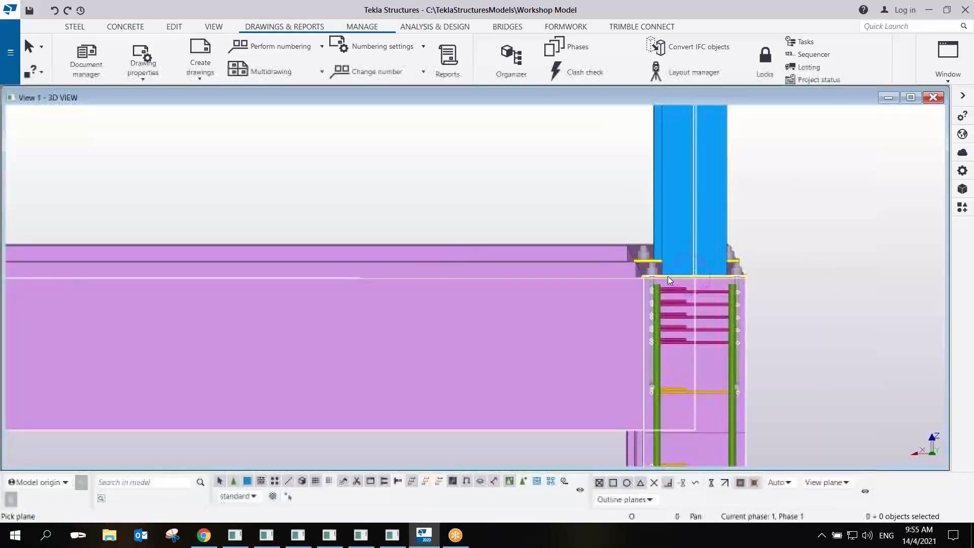
{"action": "middle_click_drag", "start_coordinate": [554, 284], "coordinate": [519, 248], "text": "ctrl"}
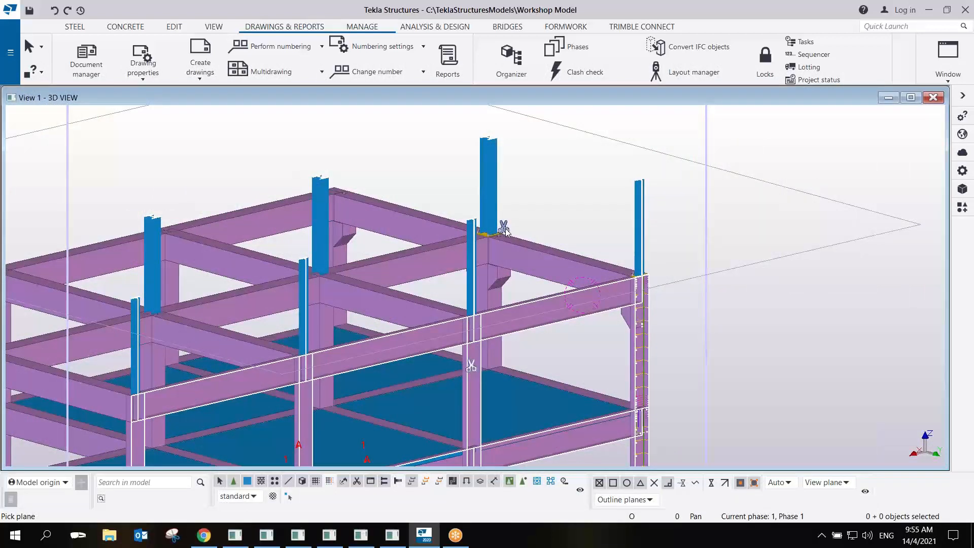
Remove the horizontal and vertical clip planes, end the active command, and view the complete building.
{"action": "key", "text": "Escape"}
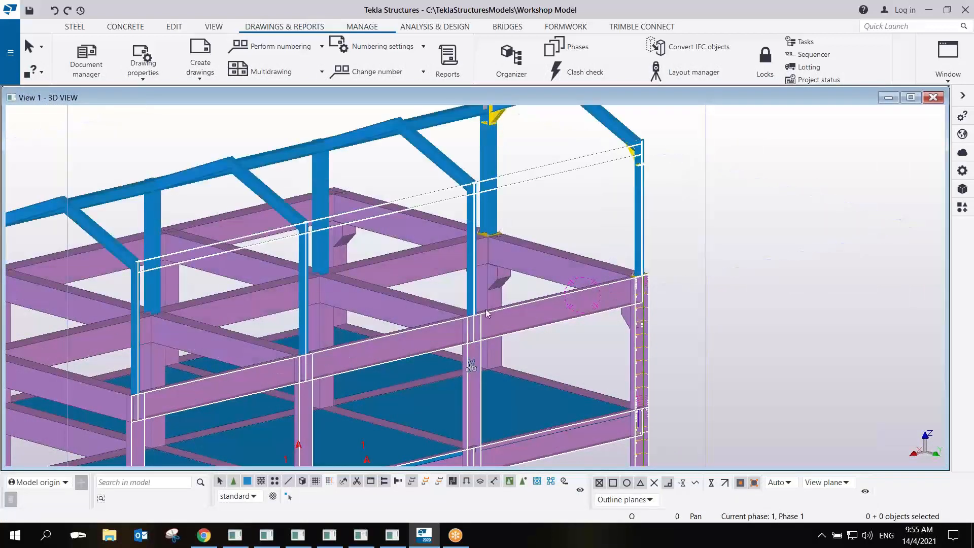
{"action": "scroll", "coordinate": [473, 370], "scroll_direction": "down", "scroll_amount": 5}
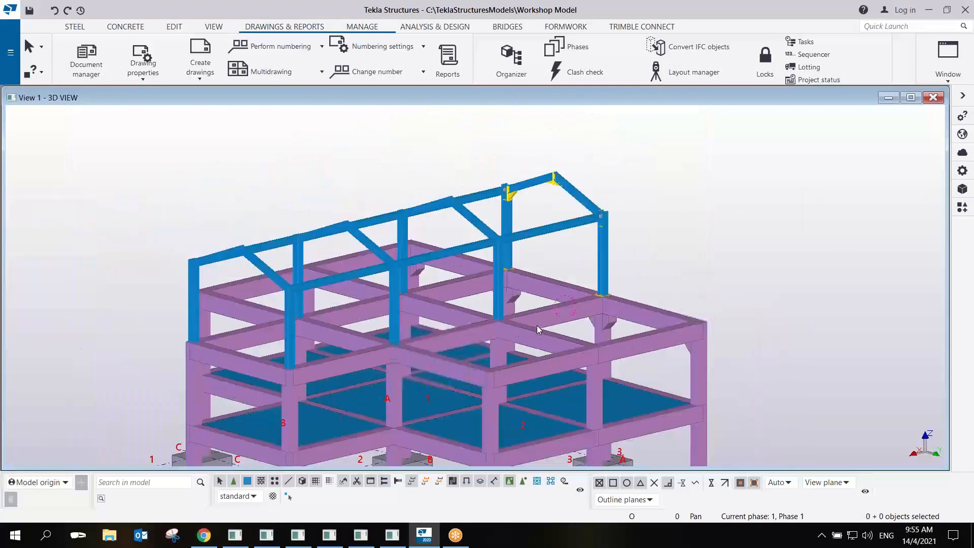
{"action": "middle_click_drag", "start_coordinate": [510, 336], "coordinate": [543, 284], "text": "ctrl"}
{"action": "right_click", "coordinate": [668, 142]}
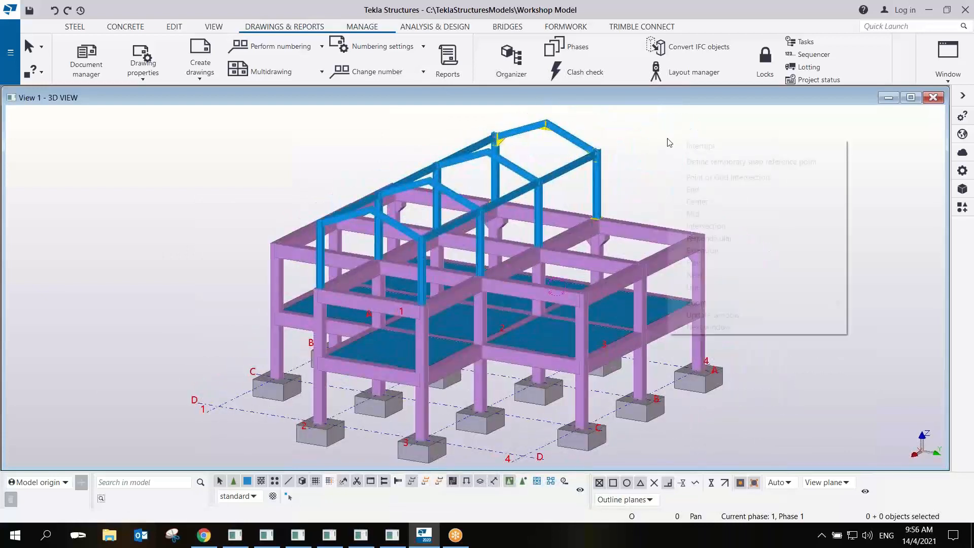
{"action": "left_click", "coordinate": [685, 146]}
{"action": "scroll", "coordinate": [549, 303], "scroll_direction": "down", "scroll_amount": 4}
{"action": "middle_click_drag", "start_coordinate": [539, 318], "coordinate": [558, 311], "text": "ctrl"}
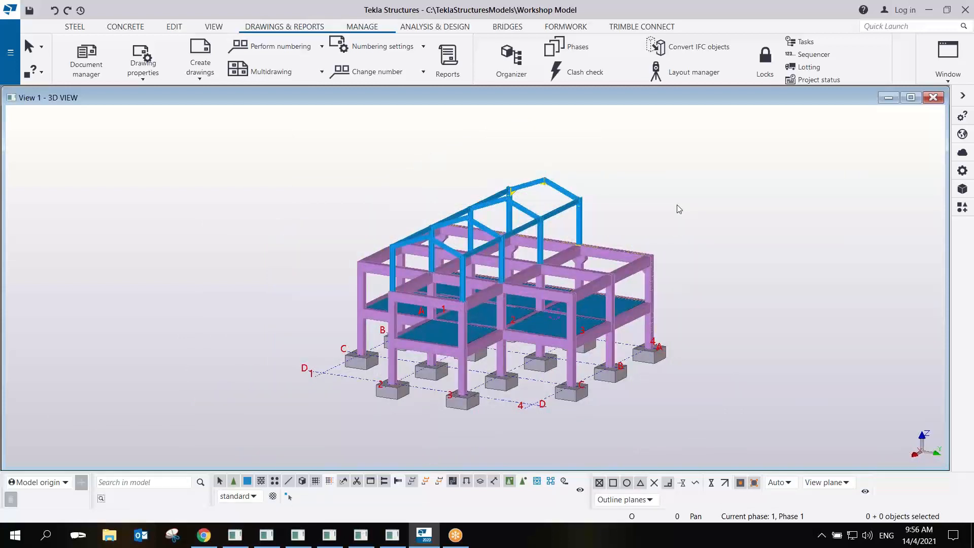
Switch the view of the building to plan and back to 3D.
{"action": "key", "text": "ctrl+p"}
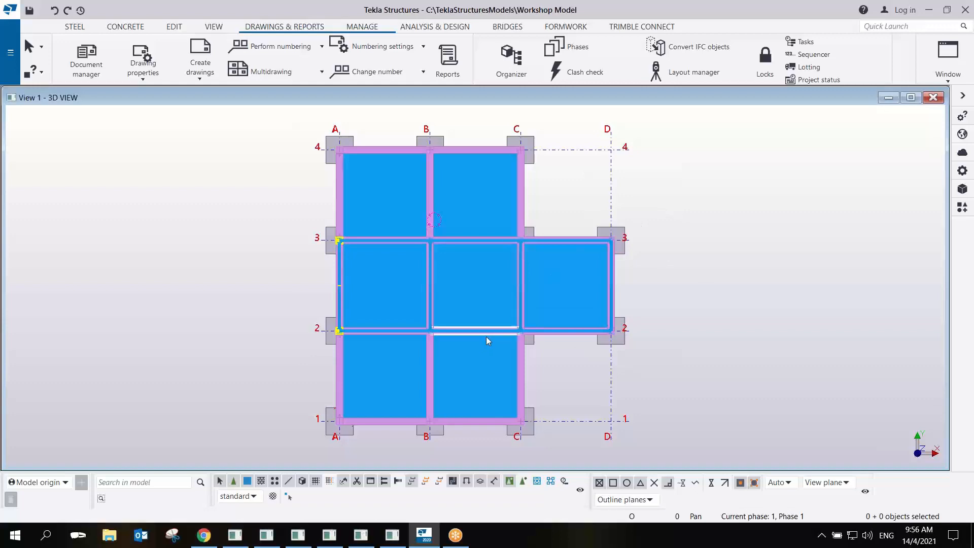
{"action": "key", "text": "ctrl+p"}
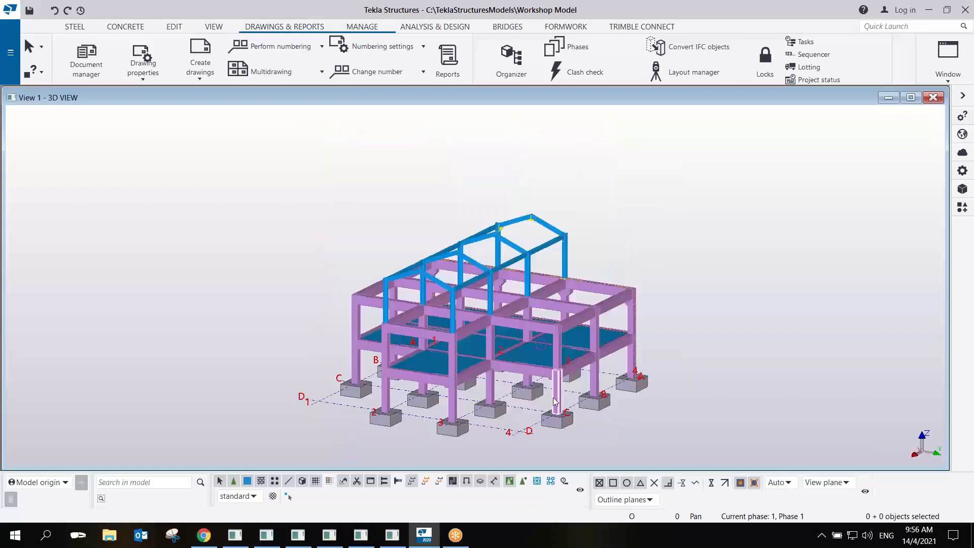
{"action": "middle_click_drag", "start_coordinate": [529, 407], "coordinate": [531, 396]}
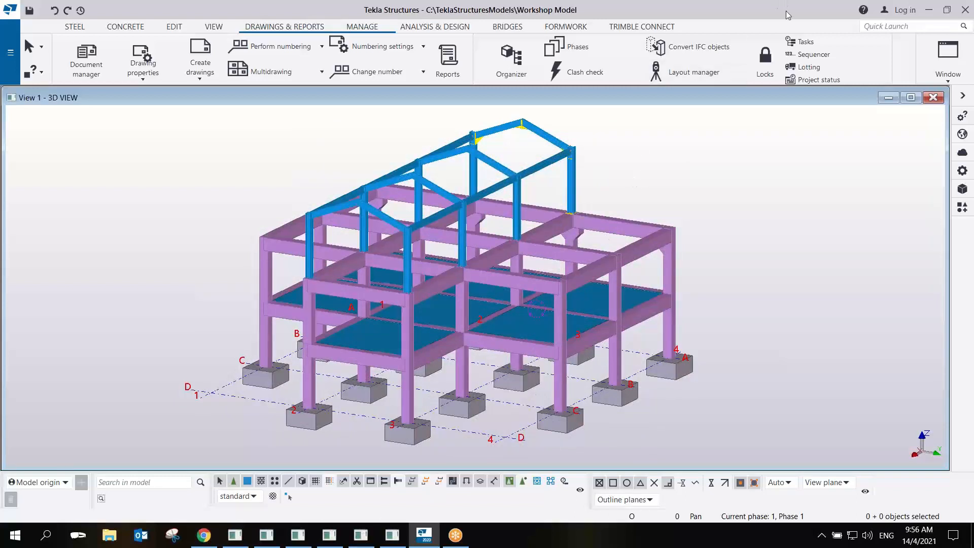
{"action": "left_click", "coordinate": [757, 18]}
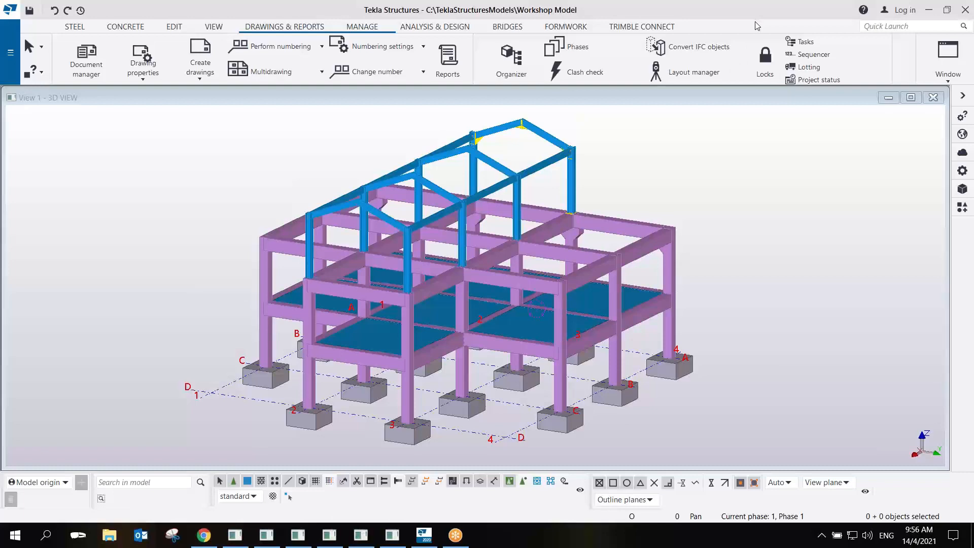
Select the whole building and delete all its parts, keeping the grid.
{"action": "middle_click_drag", "start_coordinate": [589, 251], "coordinate": [484, 264], "text": "ctrl"}
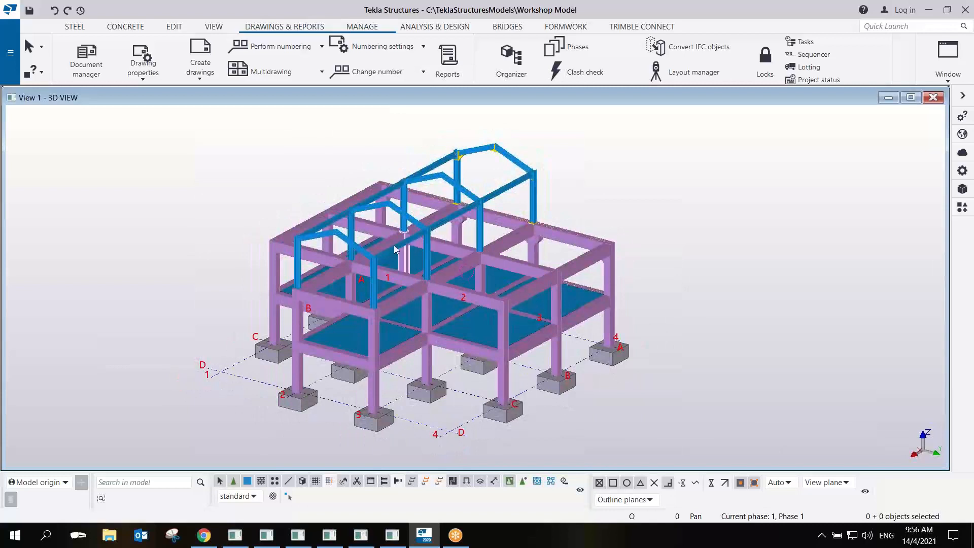
{"action": "left_click_drag", "start_coordinate": [236, 121], "coordinate": [668, 458]}
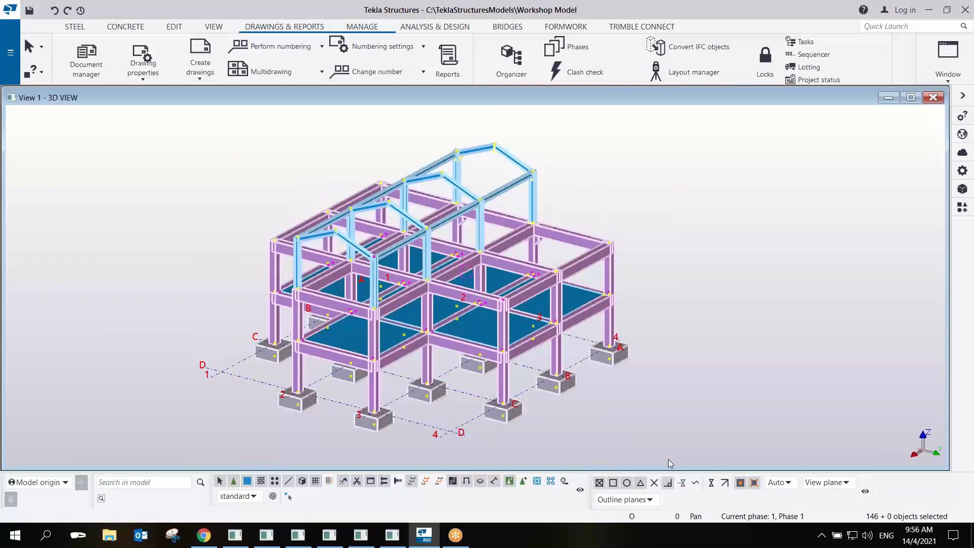
{"action": "key", "text": "Delete"}
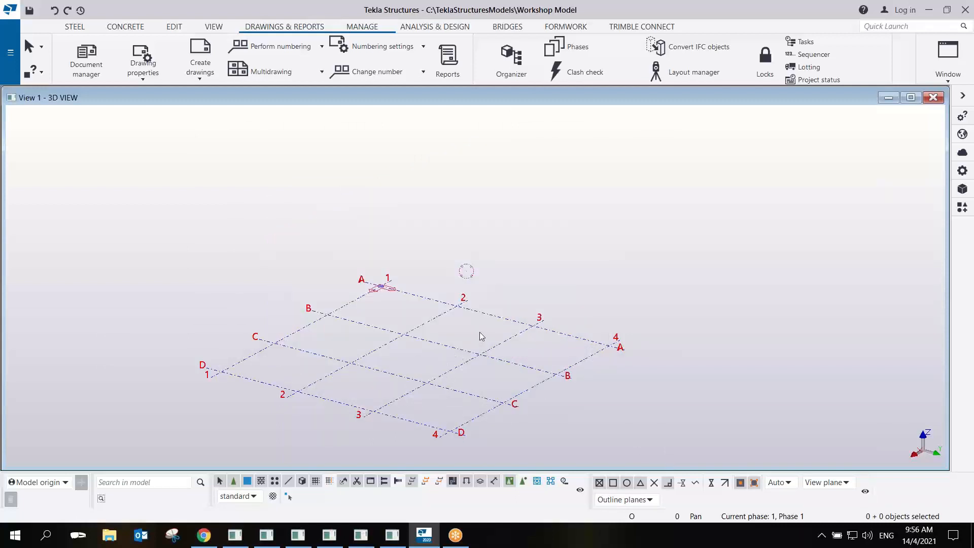
Delete all the named views, Grid 1 to 4, Grid A to D and the four plan views, keeping only 3D VIEW.
{"action": "scroll", "coordinate": [457, 330], "scroll_direction": "up", "scroll_amount": 3}
{"action": "scroll", "coordinate": [457, 330], "scroll_direction": "down", "scroll_amount": 2}
{"action": "middle_click_drag", "start_coordinate": [360, 359], "coordinate": [525, 313]}
{"action": "scroll", "coordinate": [492, 320], "scroll_direction": "up", "scroll_amount": 2}
{"action": "middle_click_drag", "start_coordinate": [466, 333], "coordinate": [484, 349], "text": "ctrl"}
{"action": "key", "text": "ctrl+i"}
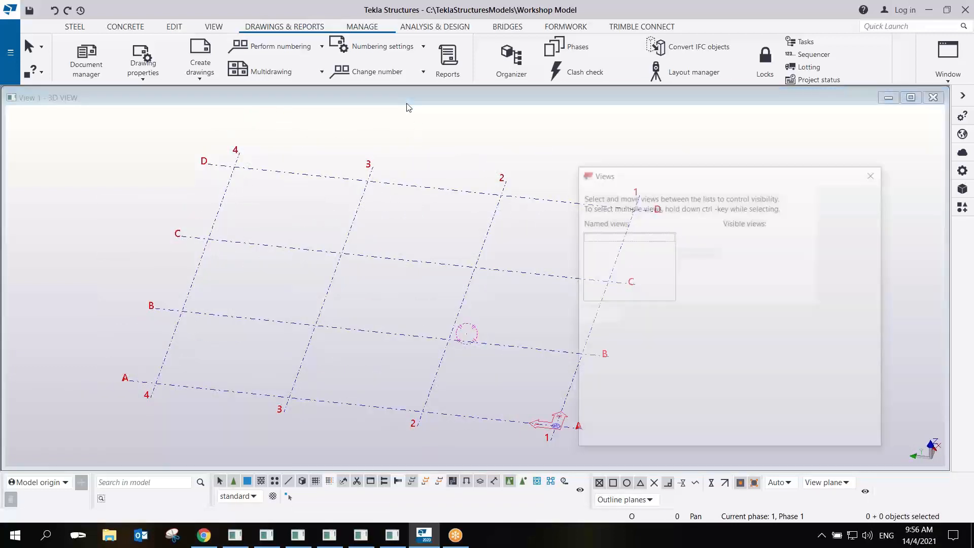
{"action": "left_click_drag", "start_coordinate": [614, 242], "coordinate": [626, 332]}
{"action": "left_click", "coordinate": [730, 343]}
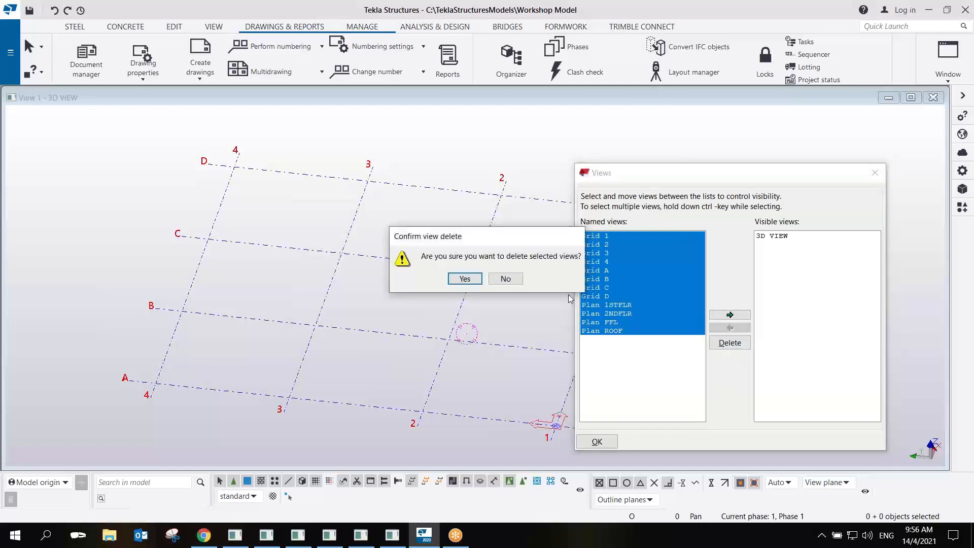
{"action": "left_click", "coordinate": [466, 279]}
{"action": "left_click", "coordinate": [876, 175]}
Open the properties of the rectangular grid and view the grid from different angles.
{"action": "middle_click_drag", "start_coordinate": [481, 267], "coordinate": [435, 271]}
{"action": "left_click", "coordinate": [417, 271]}
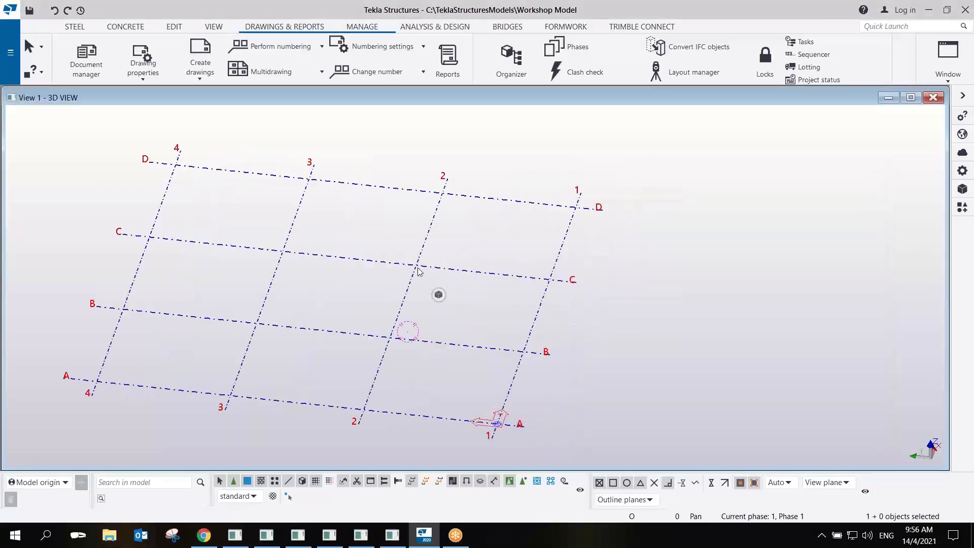
{"action": "double_click", "coordinate": [414, 271]}
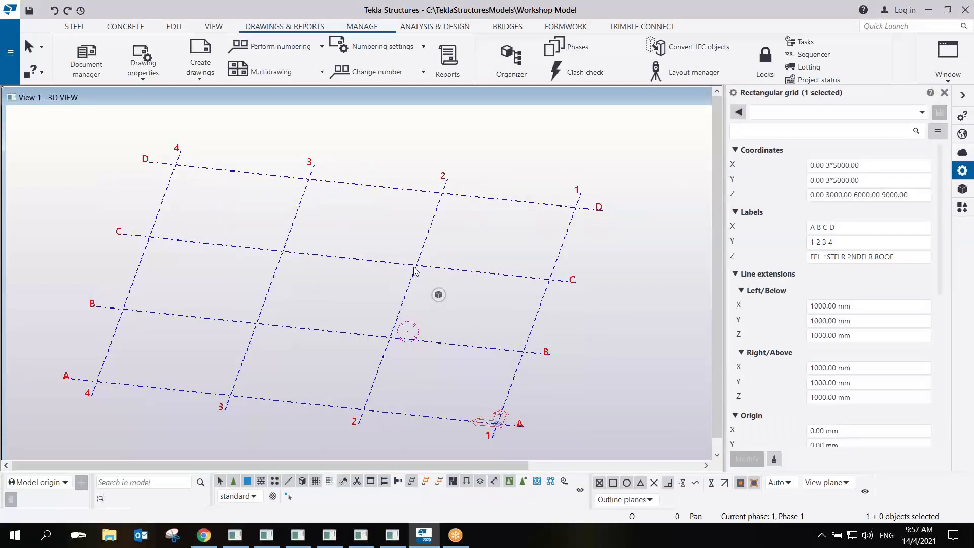
{"action": "middle_click_drag", "start_coordinate": [455, 281], "coordinate": [521, 283]}
{"action": "scroll", "coordinate": [518, 285], "scroll_direction": "down", "scroll_amount": 1}
{"action": "middle_click_drag", "start_coordinate": [629, 307], "coordinate": [471, 303]}
{"action": "middle_click_drag", "start_coordinate": [400, 315], "coordinate": [502, 290], "text": "ctrl"}
{"action": "key", "text": "ctrl+p"}
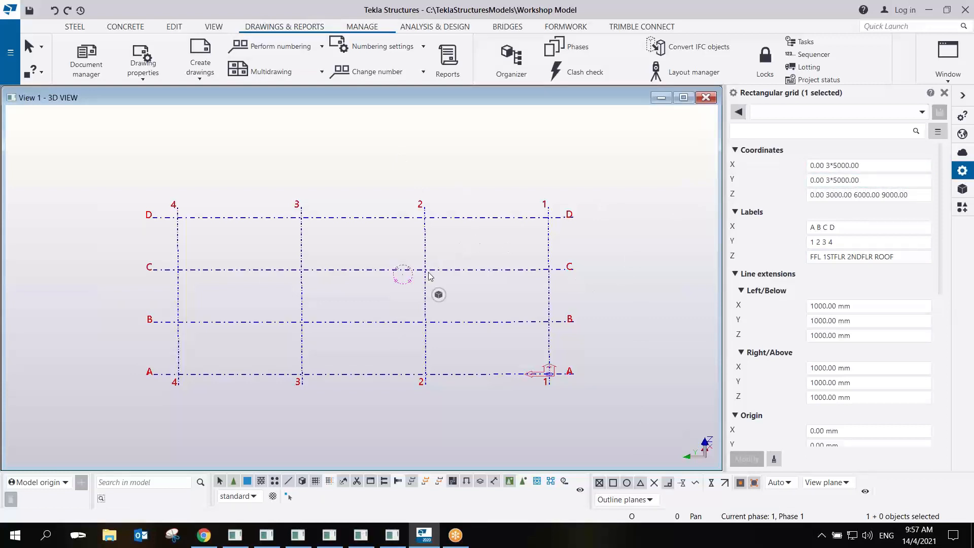
{"action": "middle_click_drag", "start_coordinate": [570, 246], "coordinate": [554, 275], "text": "ctrl"}
Examine the grid's X and Y coordinate values against the grid lines in plan view.
{"action": "left_click", "coordinate": [855, 165]}
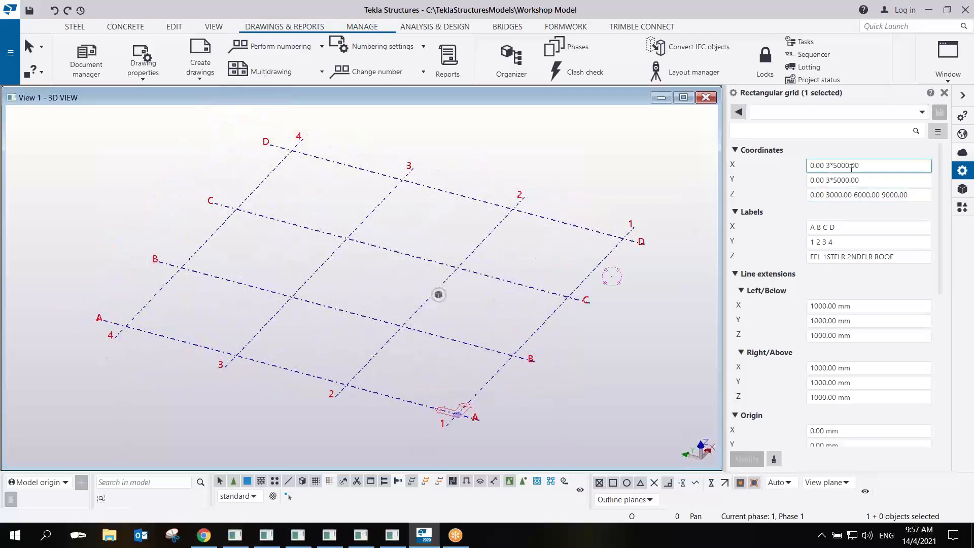
{"action": "left_click", "coordinate": [842, 175]}
{"action": "left_click", "coordinate": [830, 167]}
{"action": "key", "text": "ctrl+p"}
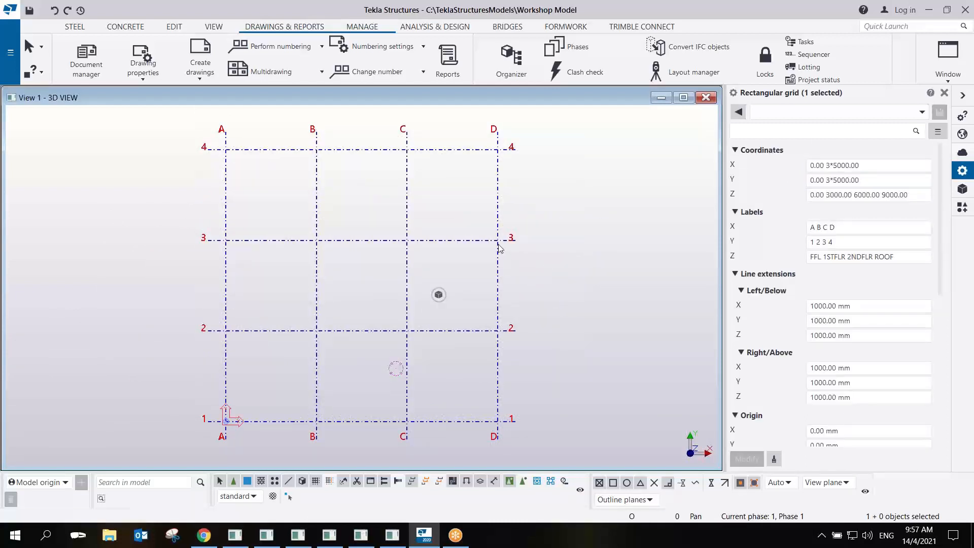
{"action": "scroll", "coordinate": [219, 428], "scroll_direction": "up", "scroll_amount": 1}
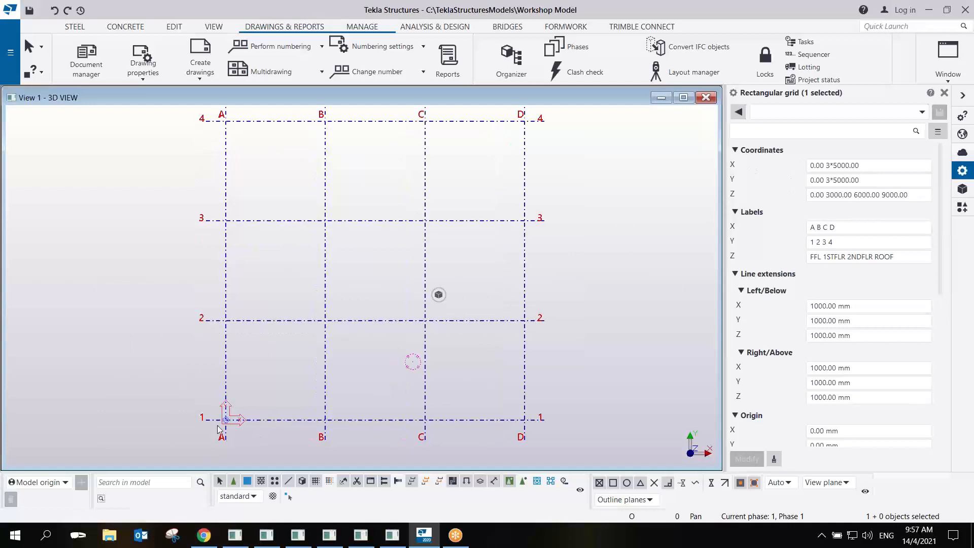
Annotate the grid with X and Y marks at its origin, 5K arrows across the three bays from A to D, and an arrow towards the X coordinates.
{"action": "left_click", "coordinate": [644, 9]}
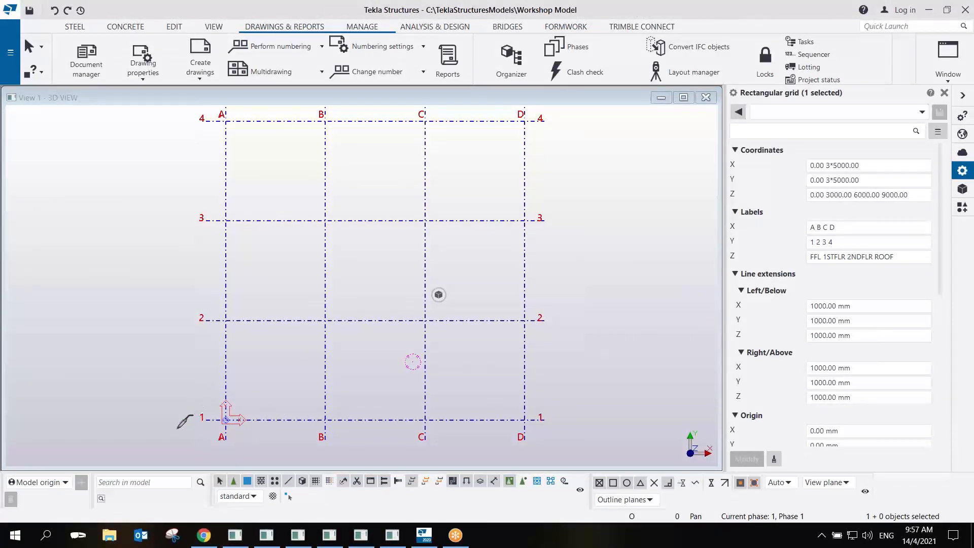
{"action": "mouse_move", "coordinate": [181, 425]}
{"action": "left_mouse_down"}
{"action": "mouse_move", "coordinate": [228, 443]}
{"action": "mouse_move", "coordinate": [217, 462]}
{"action": "left_mouse_up"}
{"action": "mouse_move", "coordinate": [229, 419]}
{"action": "left_mouse_down"}
{"action": "mouse_move", "coordinate": [281, 402]}
{"action": "mouse_move", "coordinate": [324, 426]}
{"action": "left_mouse_up"}
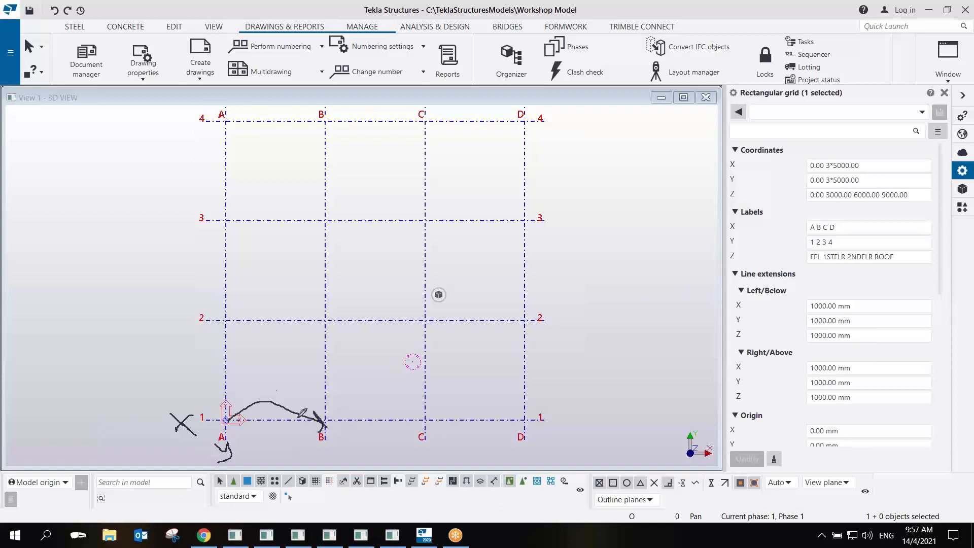
{"action": "mouse_move", "coordinate": [262, 372]}
{"action": "left_mouse_down"}
{"action": "mouse_move", "coordinate": [260, 389]}
{"action": "mouse_move", "coordinate": [271, 371]}
{"action": "mouse_move", "coordinate": [288, 381]}
{"action": "left_mouse_up"}
{"action": "mouse_move", "coordinate": [327, 424]}
{"action": "left_mouse_down"}
{"action": "mouse_move", "coordinate": [364, 404]}
{"action": "mouse_move", "coordinate": [424, 425]}
{"action": "mouse_move", "coordinate": [400, 432]}
{"action": "left_mouse_up"}
{"action": "left_click_drag", "start_coordinate": [362, 375], "coordinate": [391, 392]}
{"action": "mouse_move", "coordinate": [427, 425]}
{"action": "left_mouse_down"}
{"action": "mouse_move", "coordinate": [527, 405]}
{"action": "mouse_move", "coordinate": [530, 418]}
{"action": "left_mouse_up"}
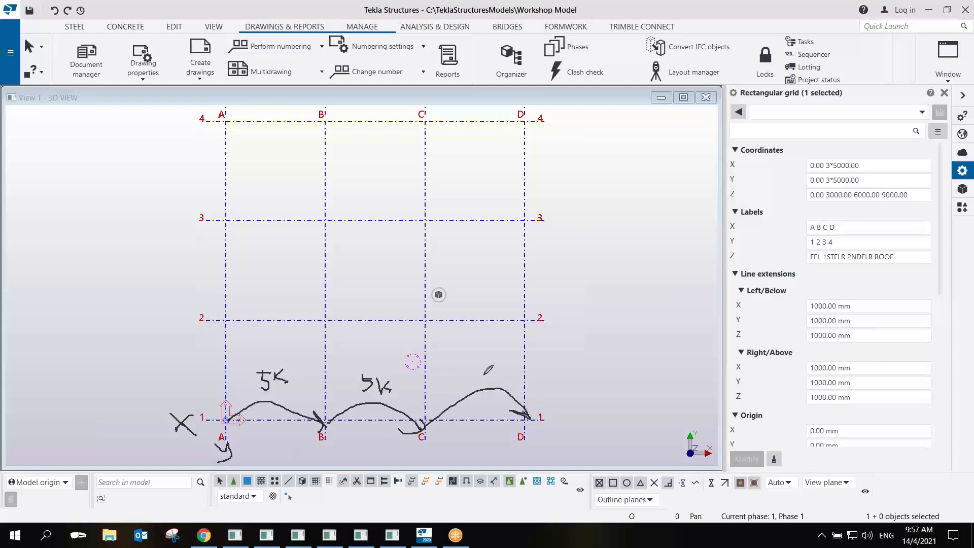
{"action": "mouse_move", "coordinate": [491, 364]}
{"action": "left_mouse_down"}
{"action": "mouse_move", "coordinate": [481, 381]}
{"action": "mouse_move", "coordinate": [499, 378]}
{"action": "left_mouse_up"}
{"action": "mouse_move", "coordinate": [536, 415]}
{"action": "left_mouse_down"}
{"action": "mouse_move", "coordinate": [643, 276]}
{"action": "mouse_move", "coordinate": [672, 219]}
{"action": "left_mouse_up"}
{"action": "left_click_drag", "start_coordinate": [702, 176], "coordinate": [721, 166]}
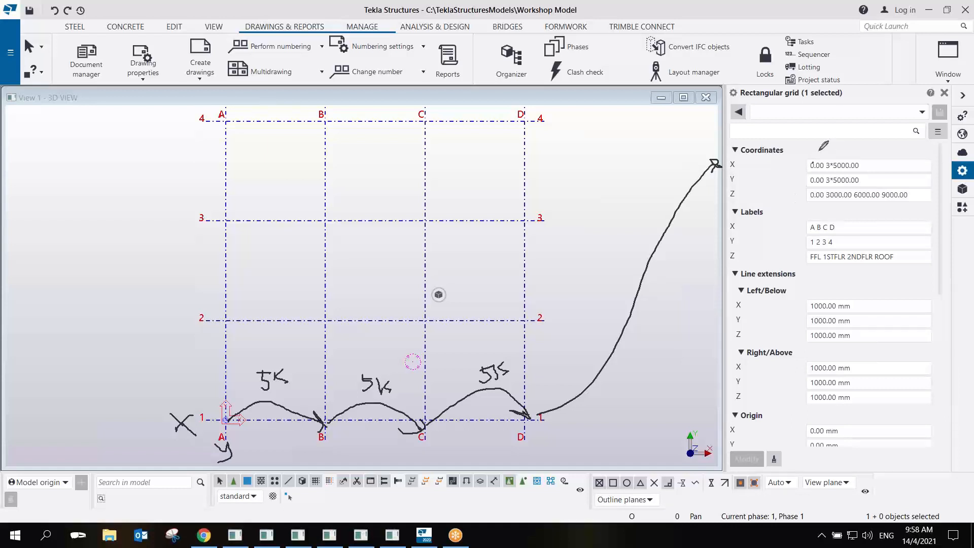
{"action": "mouse_move", "coordinate": [815, 158]}
{"action": "left_mouse_down"}
{"action": "mouse_move", "coordinate": [816, 169]}
{"action": "mouse_move", "coordinate": [848, 157]}
{"action": "mouse_move", "coordinate": [880, 172]}
{"action": "mouse_move", "coordinate": [894, 154]}
{"action": "mouse_move", "coordinate": [897, 168]}
{"action": "mouse_move", "coordinate": [906, 156]}
{"action": "mouse_move", "coordinate": [922, 172]}
{"action": "mouse_move", "coordinate": [939, 157]}
{"action": "mouse_move", "coordinate": [959, 160]}
{"action": "left_mouse_up"}
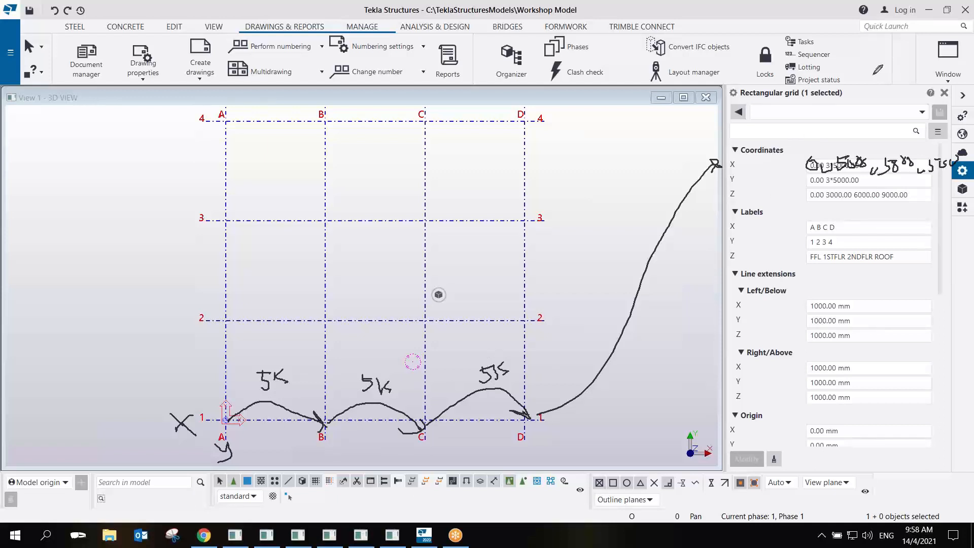
{"action": "left_click_drag", "start_coordinate": [803, 142], "coordinate": [853, 140]}
{"action": "mouse_move", "coordinate": [852, 140]}
{"action": "left_mouse_down"}
{"action": "mouse_move", "coordinate": [845, 149]}
{"action": "mouse_move", "coordinate": [863, 138]}
{"action": "mouse_move", "coordinate": [866, 150]}
{"action": "mouse_move", "coordinate": [887, 150]}
{"action": "mouse_move", "coordinate": [906, 134]}
{"action": "left_mouse_up"}
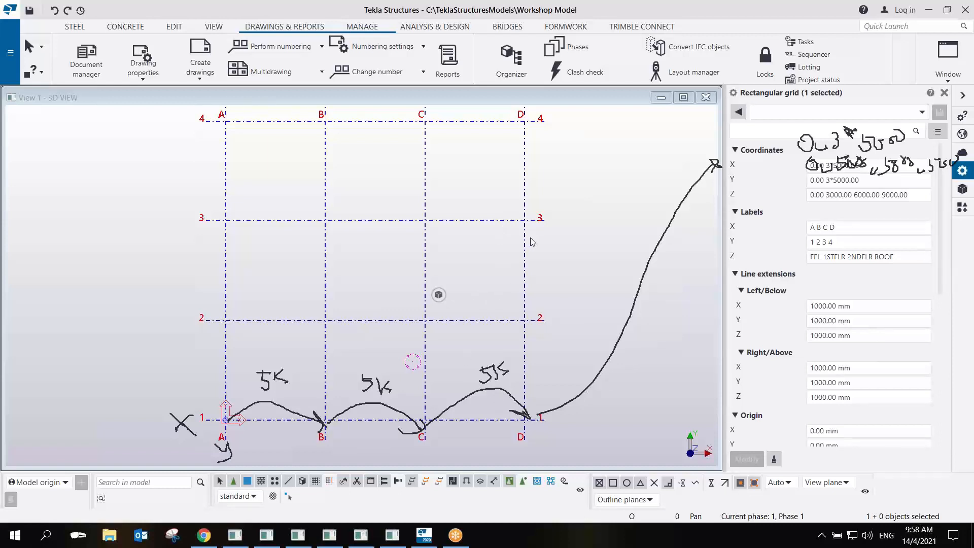
{"action": "left_click", "coordinate": [527, 307]}
{"action": "right_click", "coordinate": [550, 181]}
{"action": "left_click", "coordinate": [558, 185]}
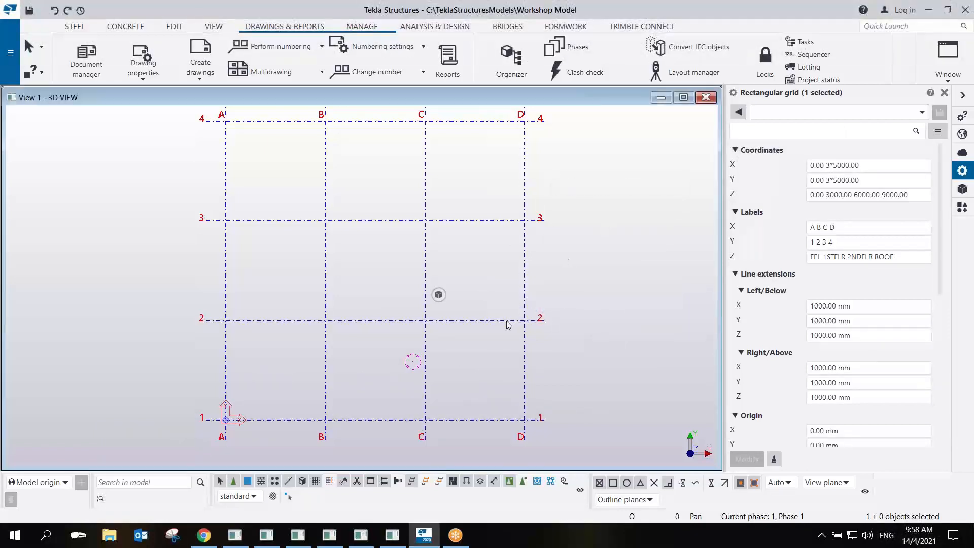
{"action": "left_click", "coordinate": [874, 165]}
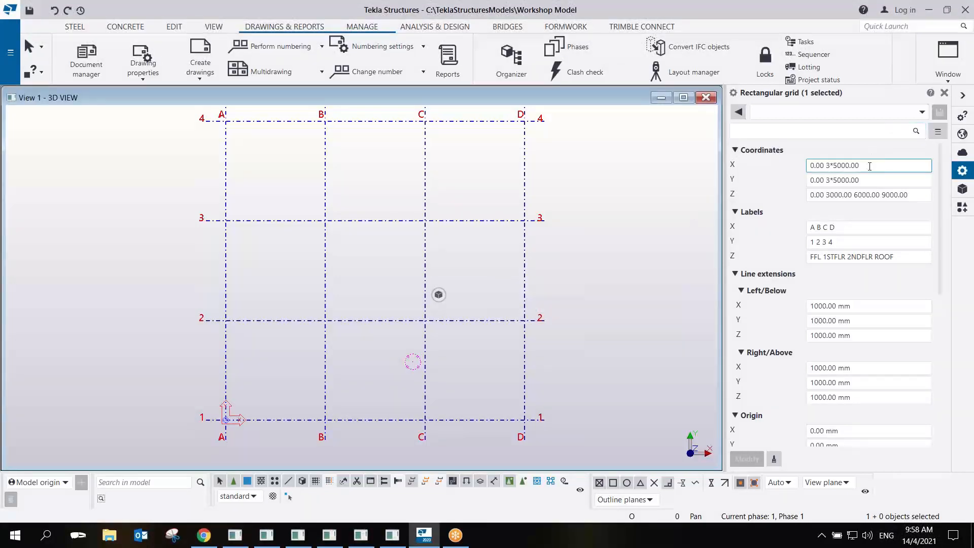
{"action": "type", "text": "0 6000"}
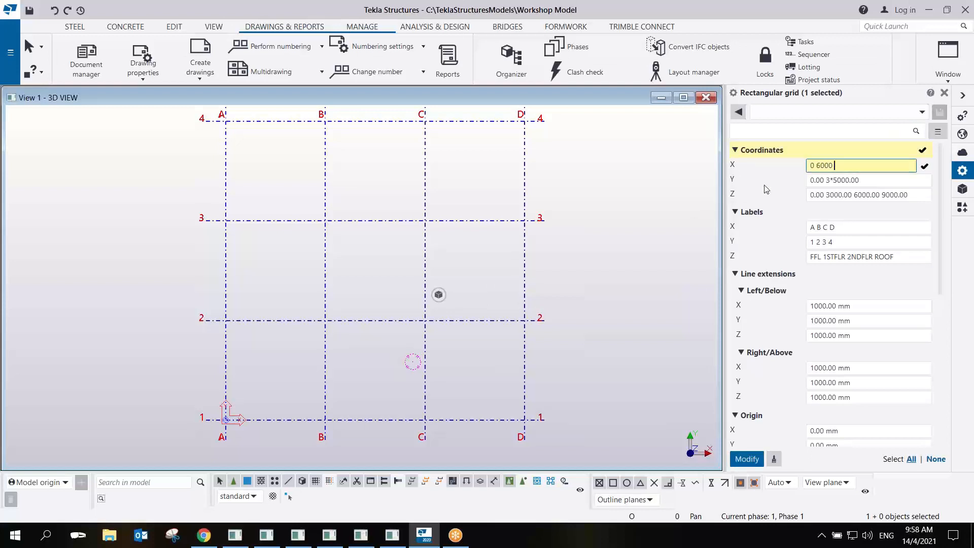
{"action": "type", "text": " 6000 5000"}
{"action": "key", "text": "Return"}
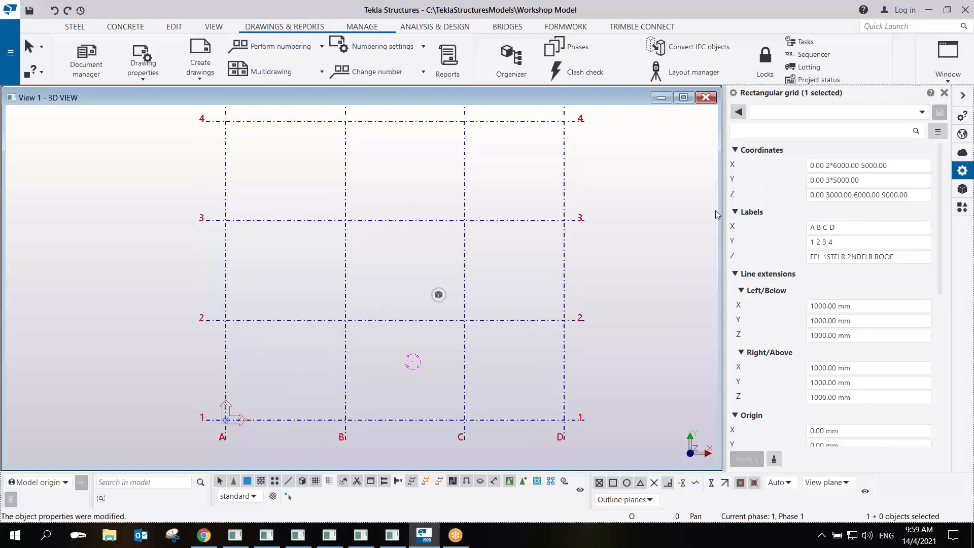
{"action": "left_click_drag", "start_coordinate": [826, 166], "coordinate": [921, 166]}
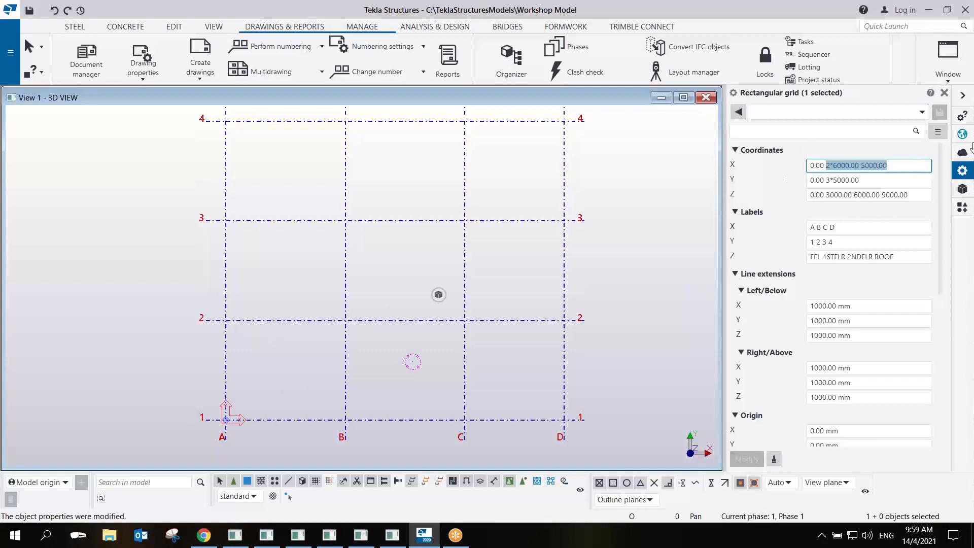
{"action": "type", "text": "5"}
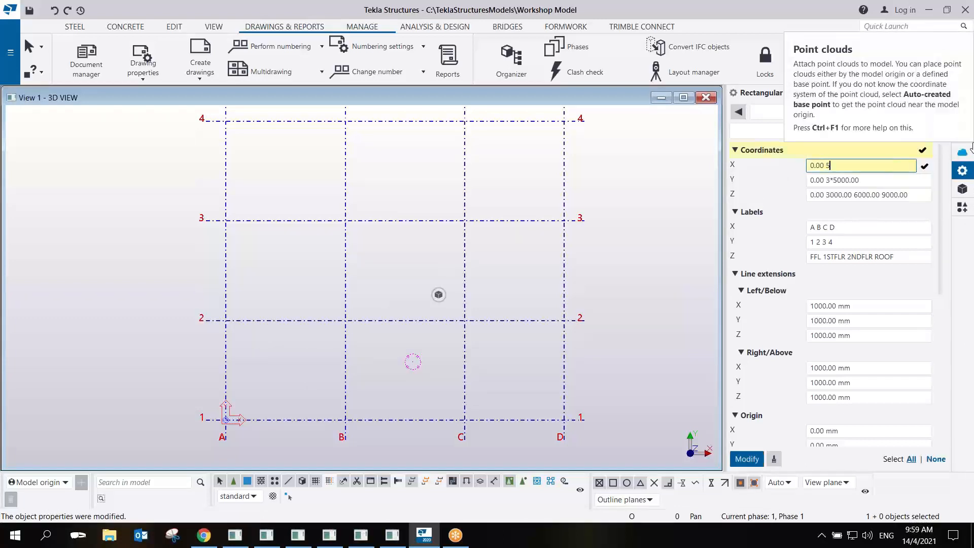
{"action": "type", "text": "000 5000 5000"}
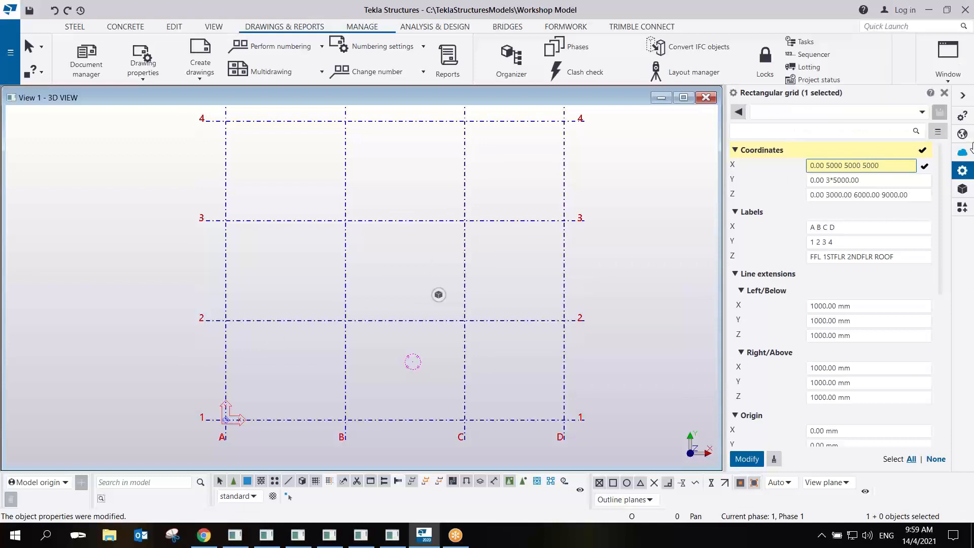
{"action": "key", "text": "Return"}
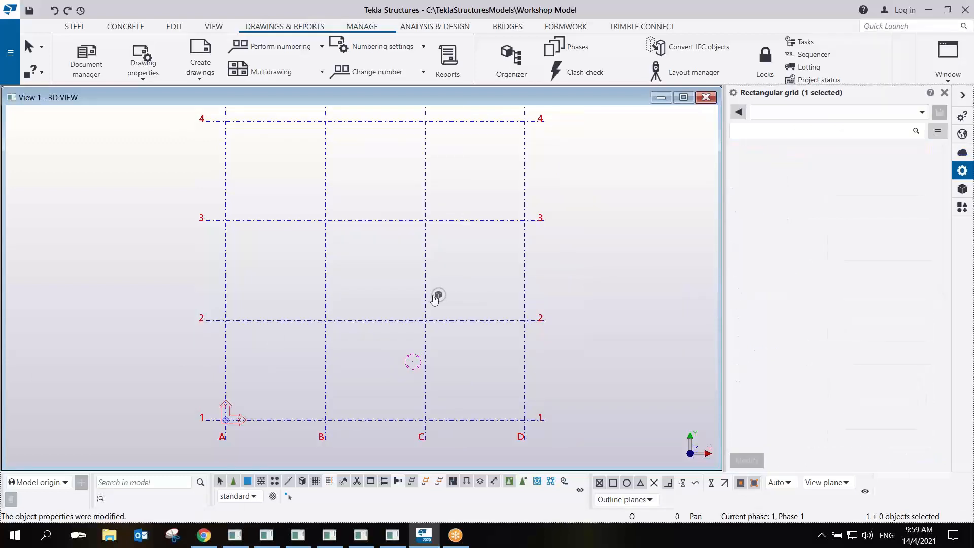
{"action": "left_click", "coordinate": [823, 165]}
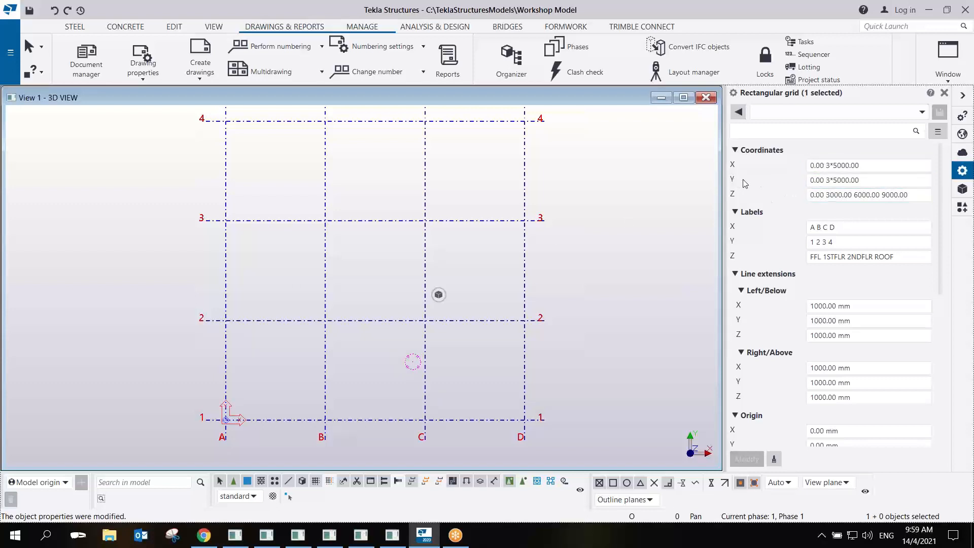
Annotate the X and Y coordinates as "Relative!" with arrows to their values, bracket the bays from 1 to 4 along grid A, and clear the annotations.
{"action": "left_click", "coordinate": [642, 4]}
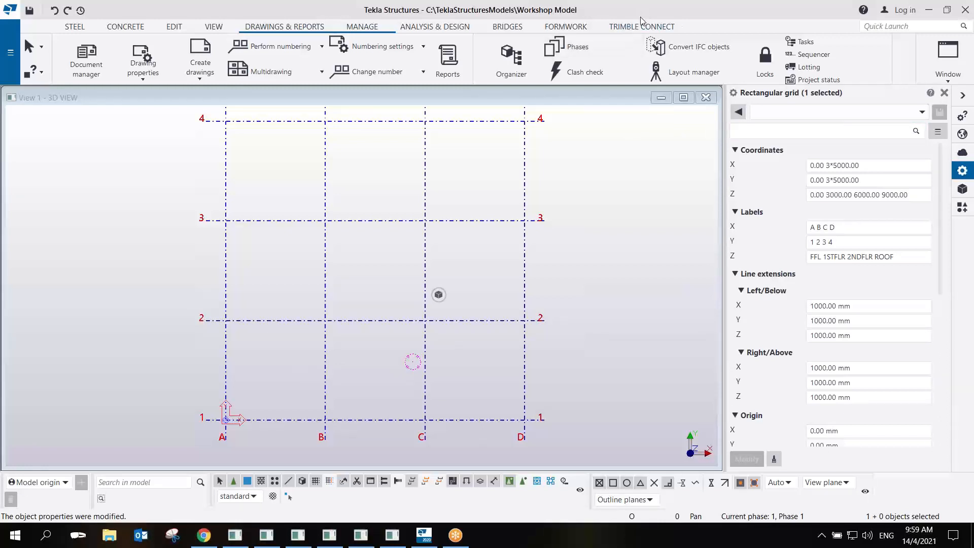
{"action": "mouse_move", "coordinate": [196, 417]}
{"action": "left_mouse_down"}
{"action": "mouse_move", "coordinate": [179, 432]}
{"action": "mouse_move", "coordinate": [230, 441]}
{"action": "mouse_move", "coordinate": [225, 467]}
{"action": "left_mouse_up"}
{"action": "mouse_move", "coordinate": [268, 324]}
{"action": "left_mouse_down"}
{"action": "mouse_move", "coordinate": [277, 388]}
{"action": "mouse_move", "coordinate": [277, 355]}
{"action": "mouse_move", "coordinate": [322, 333]}
{"action": "mouse_move", "coordinate": [333, 356]}
{"action": "mouse_move", "coordinate": [363, 311]}
{"action": "mouse_move", "coordinate": [370, 339]}
{"action": "mouse_move", "coordinate": [406, 335]}
{"action": "mouse_move", "coordinate": [423, 279]}
{"action": "mouse_move", "coordinate": [428, 310]}
{"action": "left_mouse_up"}
{"action": "mouse_move", "coordinate": [445, 261]}
{"action": "left_mouse_down"}
{"action": "mouse_move", "coordinate": [458, 255]}
{"action": "mouse_move", "coordinate": [484, 284]}
{"action": "left_mouse_up"}
{"action": "left_click_drag", "start_coordinate": [420, 233], "coordinate": [420, 238]}
{"action": "left_click_drag", "start_coordinate": [492, 202], "coordinate": [491, 249]}
{"action": "left_click", "coordinate": [497, 267]}
{"action": "left_click_drag", "start_coordinate": [273, 407], "coordinate": [490, 297]}
{"action": "mouse_move", "coordinate": [528, 271]}
{"action": "left_mouse_down"}
{"action": "mouse_move", "coordinate": [713, 165]}
{"action": "mouse_move", "coordinate": [539, 264]}
{"action": "mouse_move", "coordinate": [723, 174]}
{"action": "mouse_move", "coordinate": [717, 166]}
{"action": "left_mouse_up"}
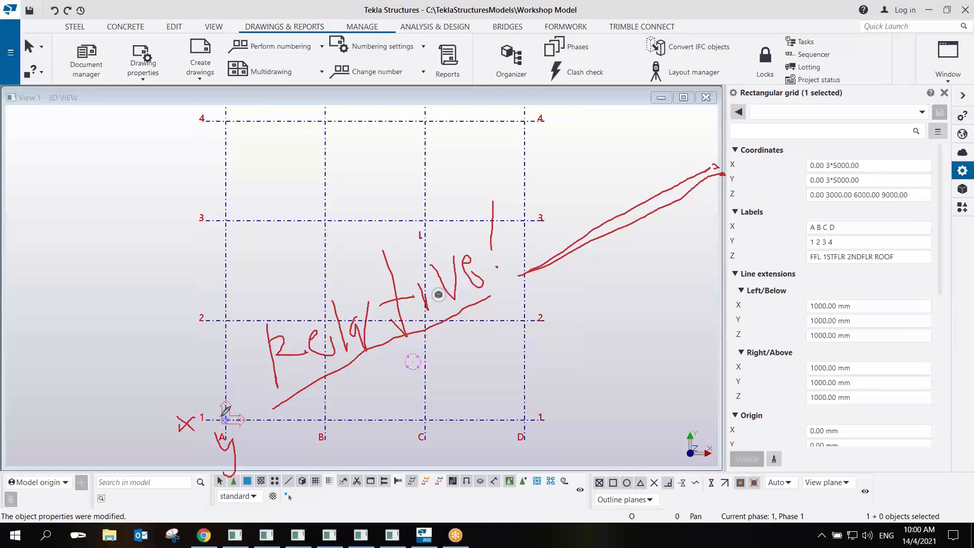
{"action": "mouse_move", "coordinate": [226, 413]}
{"action": "left_mouse_down"}
{"action": "mouse_move", "coordinate": [213, 378]}
{"action": "mouse_move", "coordinate": [236, 336]}
{"action": "mouse_move", "coordinate": [218, 241]}
{"action": "mouse_move", "coordinate": [246, 210]}
{"action": "mouse_move", "coordinate": [225, 130]}
{"action": "left_mouse_up"}
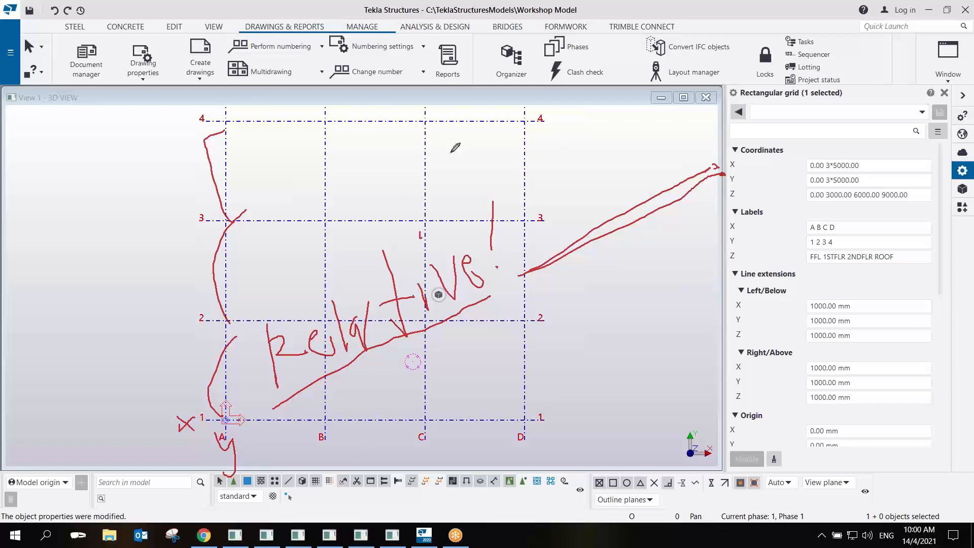
{"action": "left_click", "coordinate": [500, 227]}
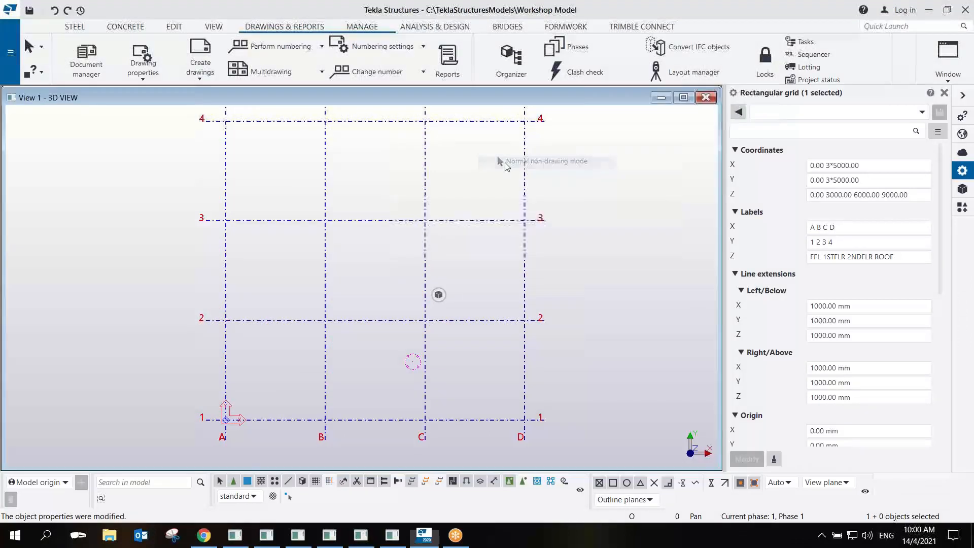
Create a new view using two points along grid line D, from its intersection with grid 1 to its intersection with grid 4.
{"action": "middle_click_drag", "start_coordinate": [384, 264], "coordinate": [391, 278]}
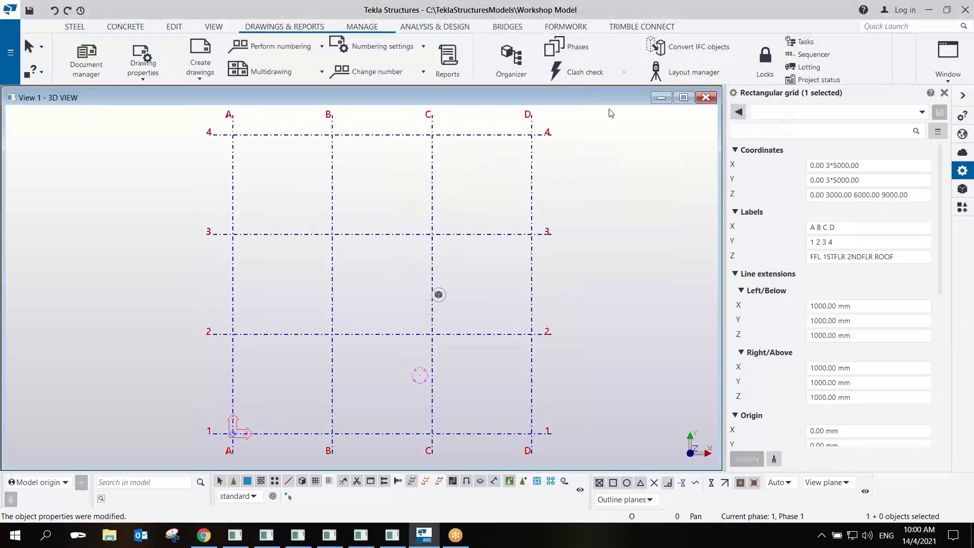
{"action": "left_click", "coordinate": [721, 19]}
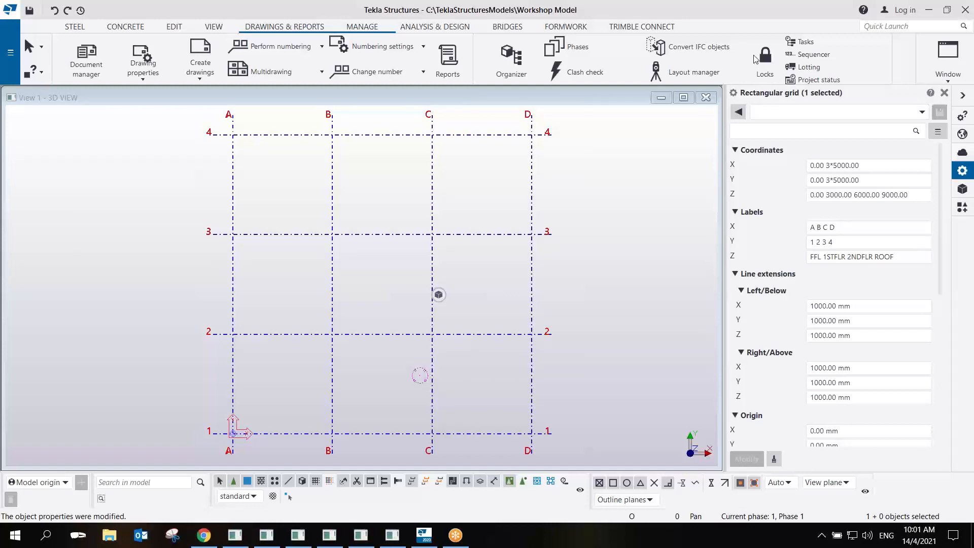
{"action": "scroll", "coordinate": [472, 289], "scroll_direction": "down", "scroll_amount": 2}
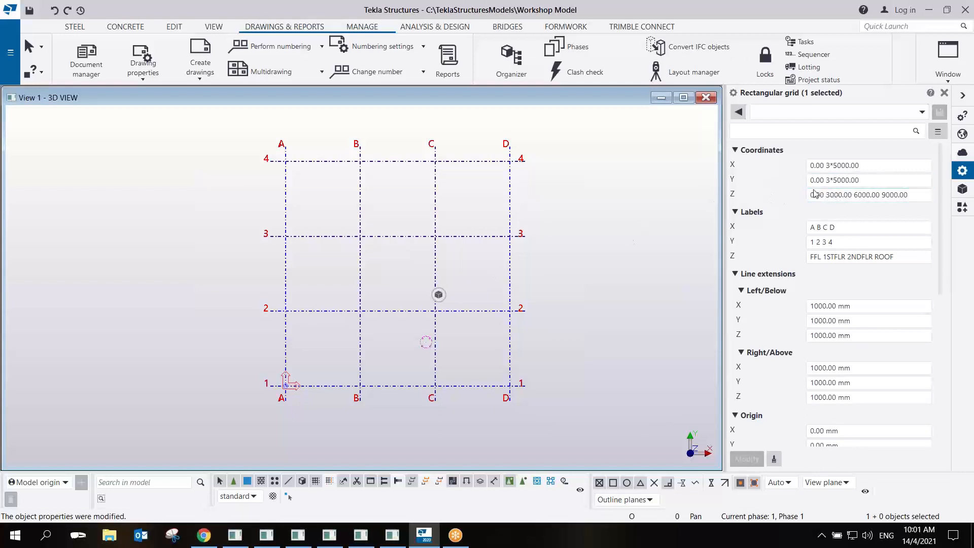
{"action": "middle_click_drag", "start_coordinate": [522, 308], "coordinate": [476, 316]}
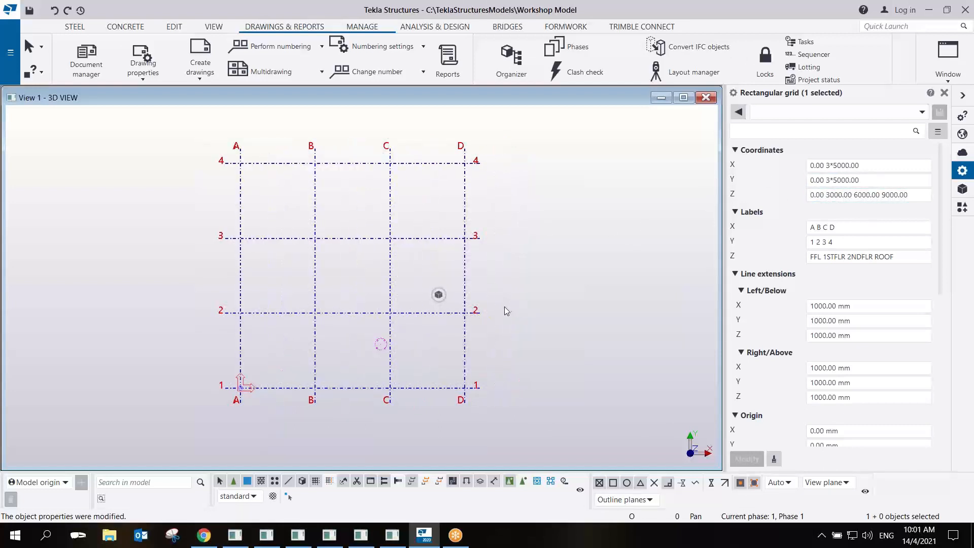
{"action": "scroll", "coordinate": [506, 305], "scroll_direction": "down", "scroll_amount": 1}
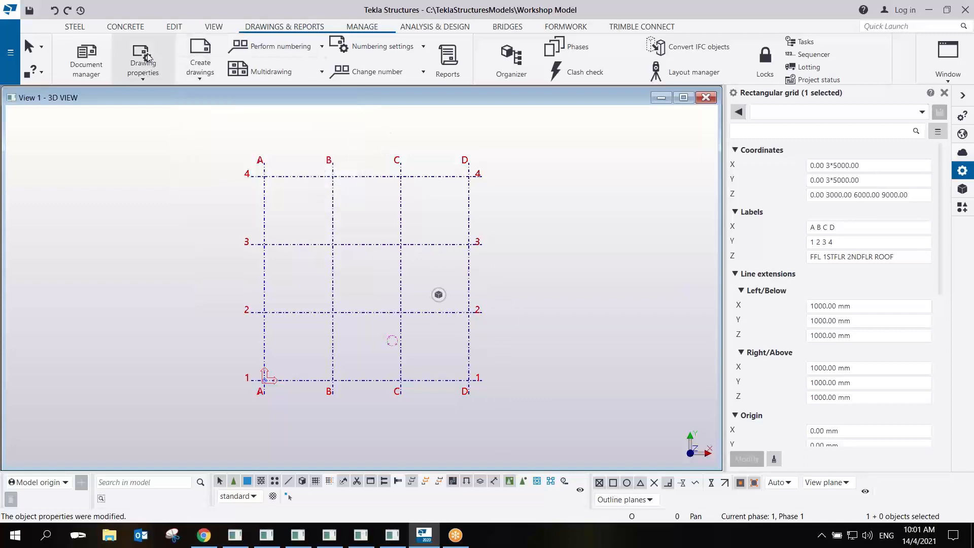
{"action": "left_click", "coordinate": [212, 28]}
{"action": "left_click", "coordinate": [136, 78]}
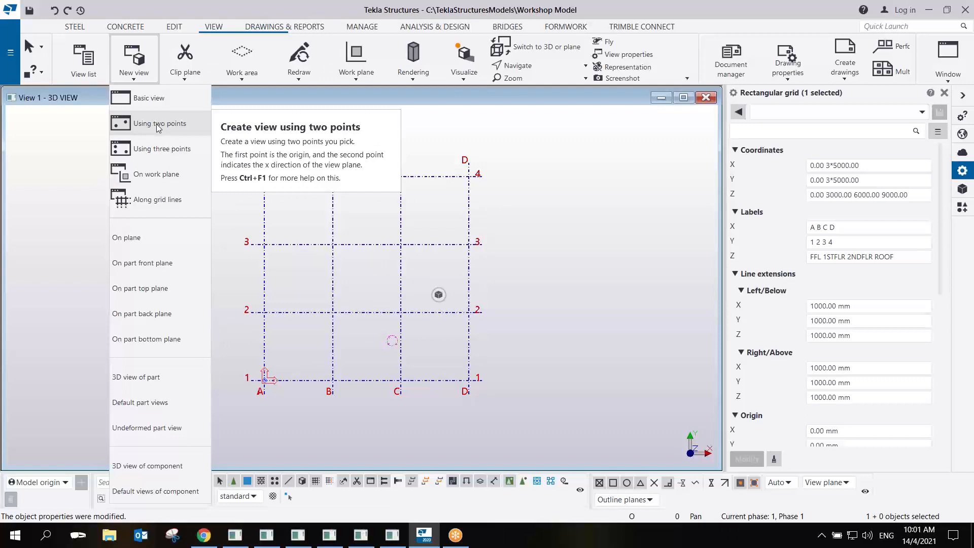
{"action": "left_click", "coordinate": [157, 124]}
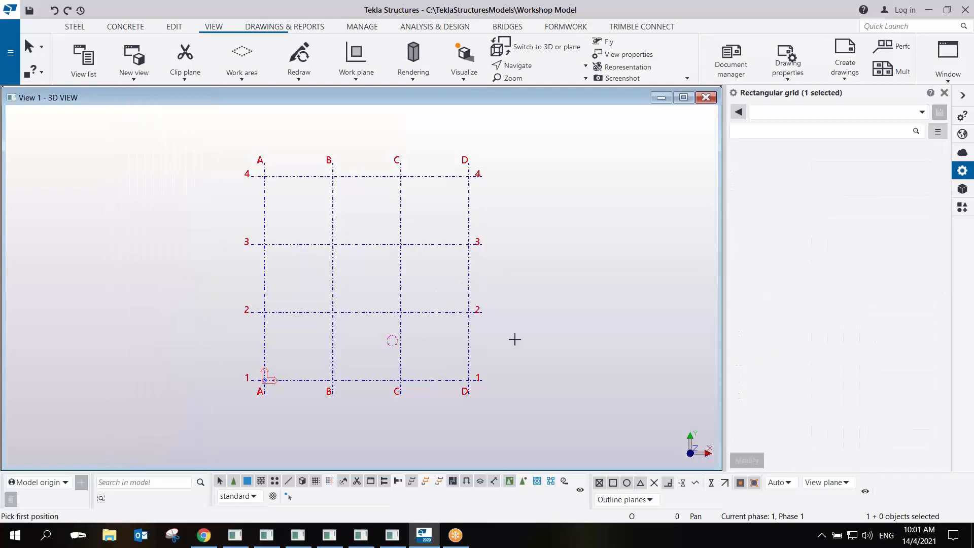
{"action": "left_click", "coordinate": [468, 379]}
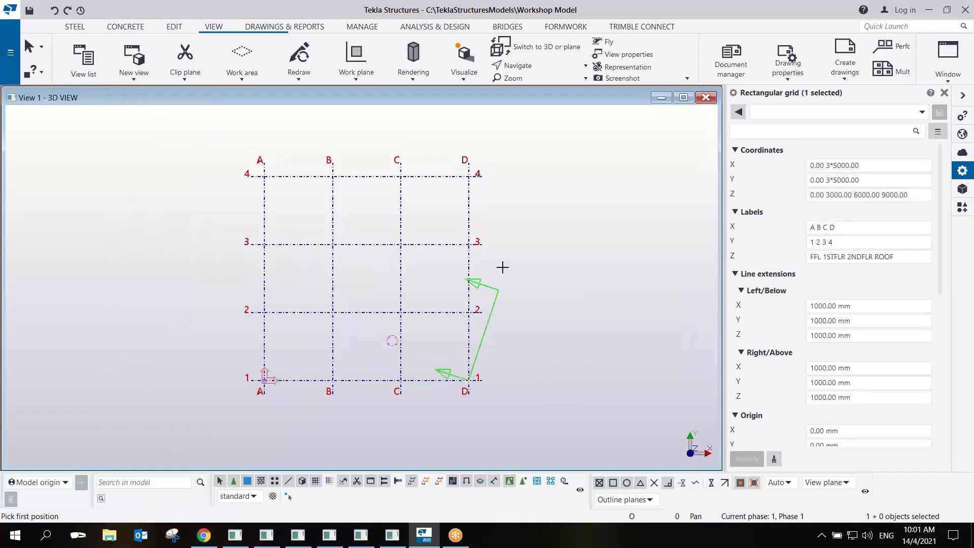
{"action": "left_click", "coordinate": [470, 185]}
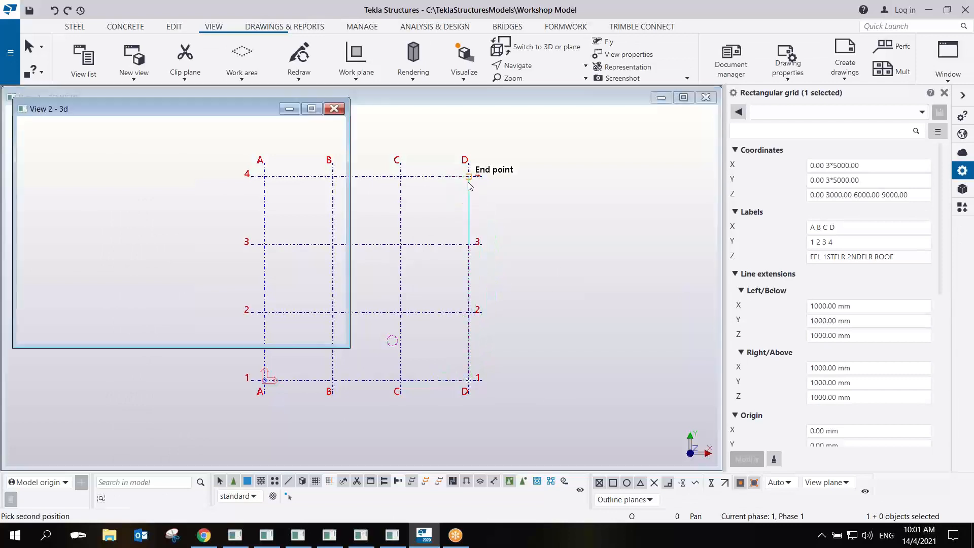
End view creation, enlarge the new view's window and switch it to a plane view showing the grid elevation.
{"action": "right_click", "coordinate": [524, 192]}
{"action": "left_click", "coordinate": [342, 224]}
{"action": "left_click_drag", "start_coordinate": [345, 348], "coordinate": [719, 447]}
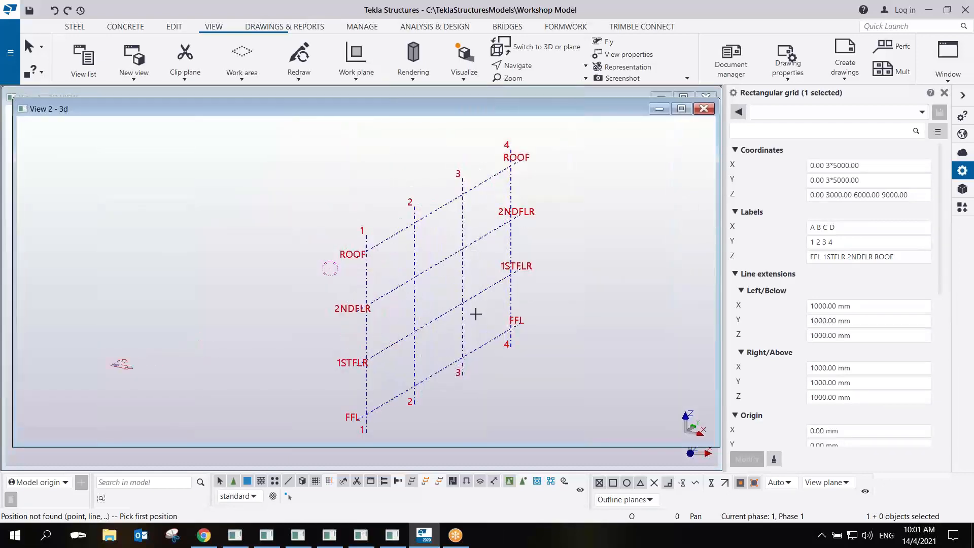
{"action": "key", "text": "ctrl+p"}
{"action": "right_click", "coordinate": [394, 223]}
{"action": "left_click", "coordinate": [408, 228]}
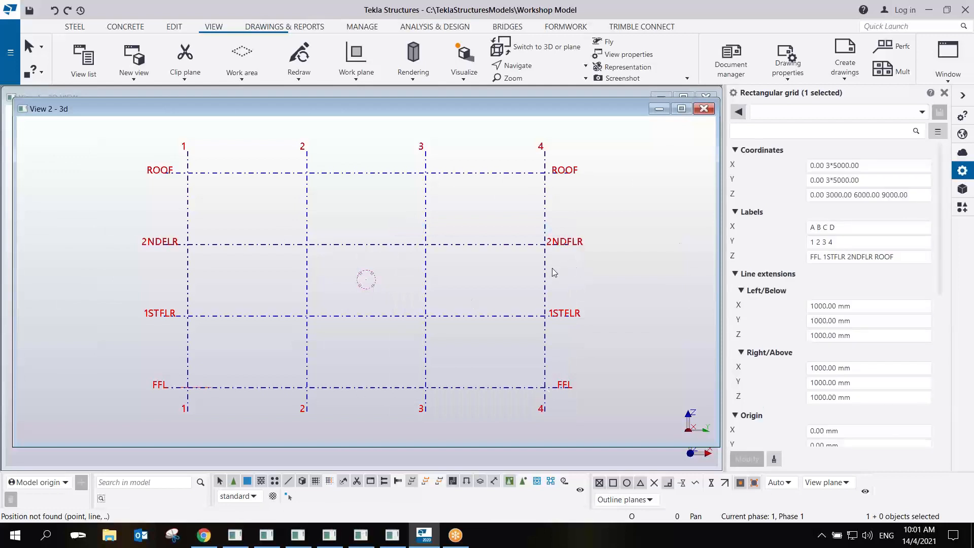
{"action": "middle_click_drag", "start_coordinate": [545, 280], "coordinate": [458, 283]}
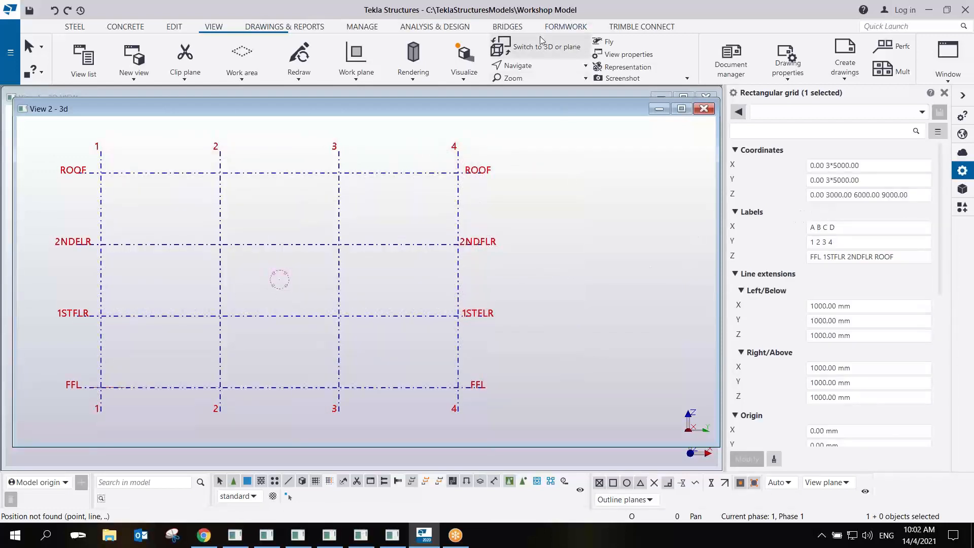
Measure the vertical distances from FFL to 1STFLR and from 1STFLR to 2NDFLR beside grid line 4.
{"action": "left_click", "coordinate": [173, 28]}
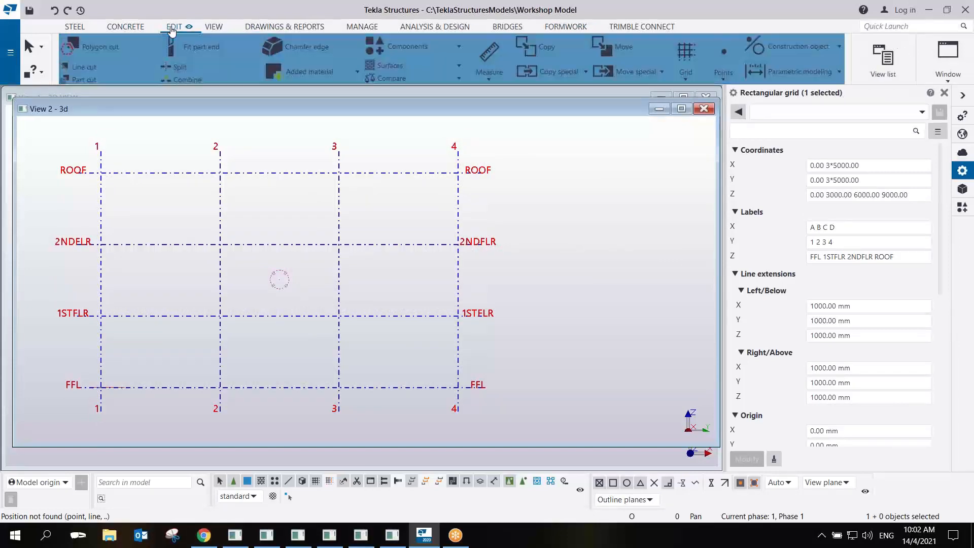
{"action": "left_click", "coordinate": [490, 79]}
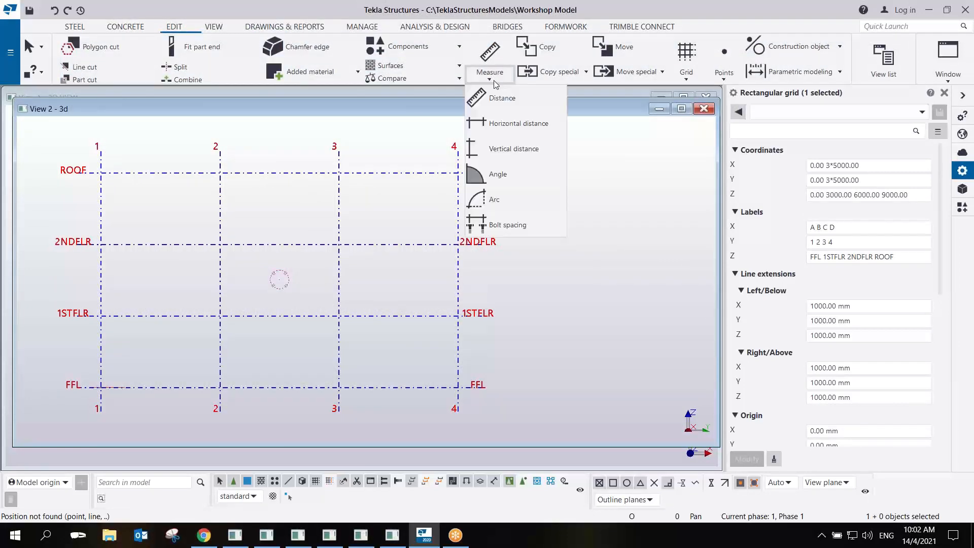
{"action": "left_click", "coordinate": [497, 147]}
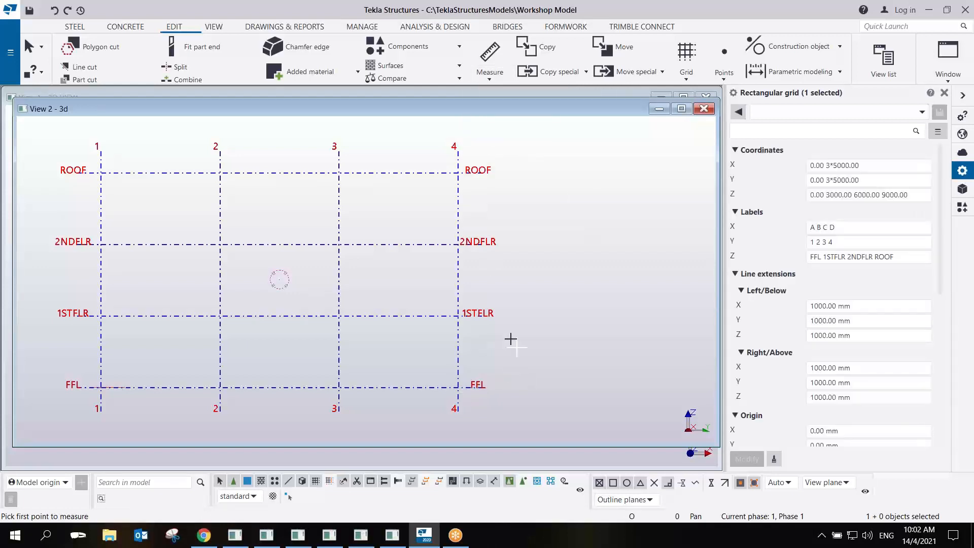
{"action": "left_click", "coordinate": [485, 391]}
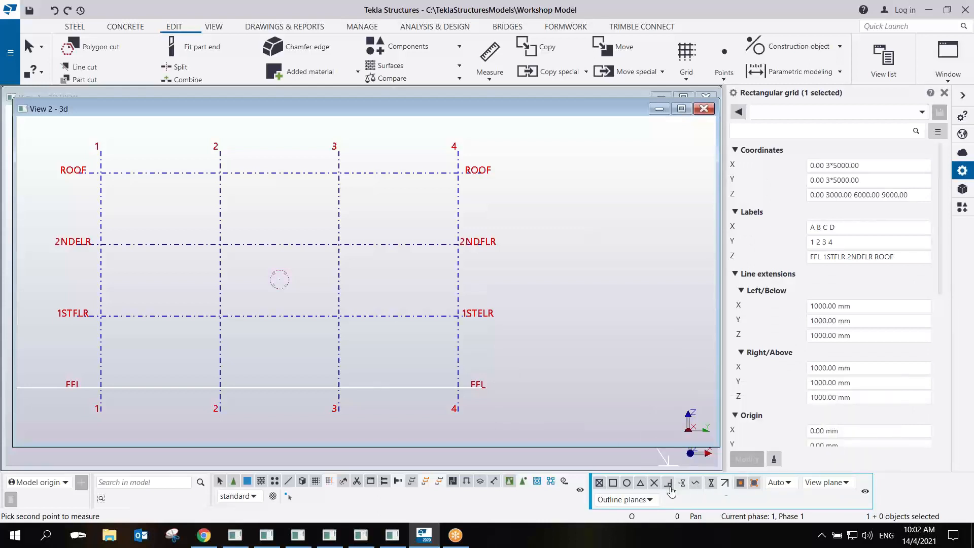
{"action": "left_click", "coordinate": [484, 317]}
{"action": "left_click", "coordinate": [484, 317]}
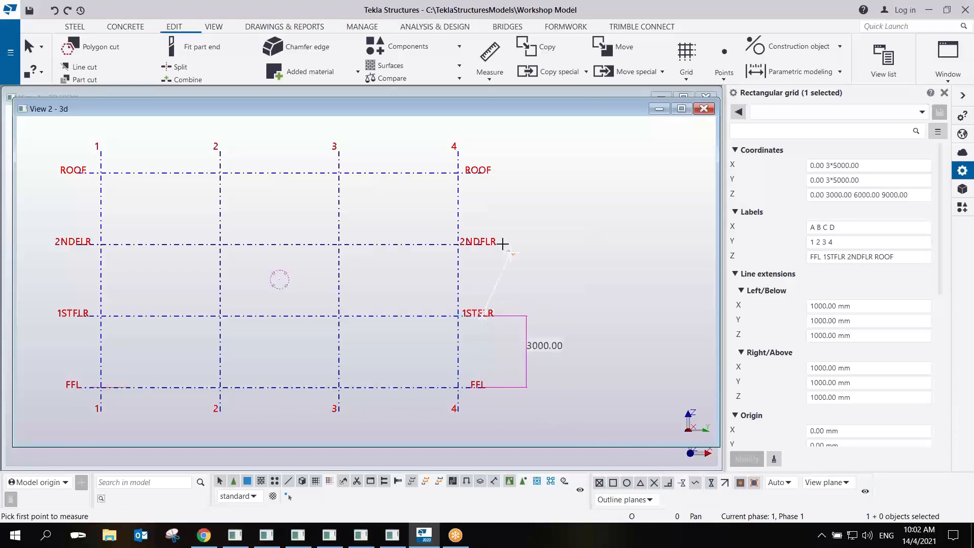
{"action": "left_click", "coordinate": [481, 245]}
{"action": "left_click", "coordinate": [513, 265]}
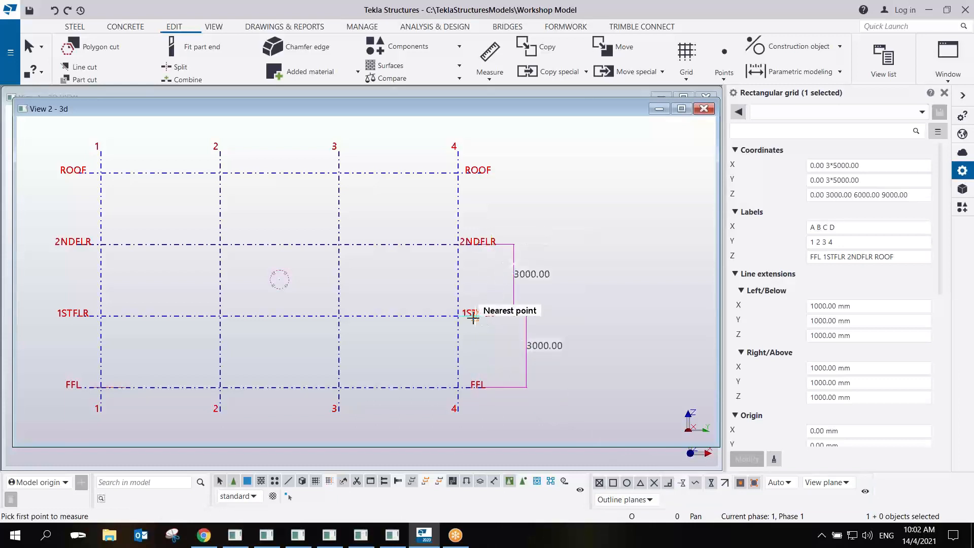
Measure the vertical distance from 2NDFLR to ROOF beside grid line 4 and end measuring.
{"action": "left_click", "coordinate": [473, 171]}
{"action": "left_click", "coordinate": [531, 201]}
{"action": "right_click", "coordinate": [553, 179]}
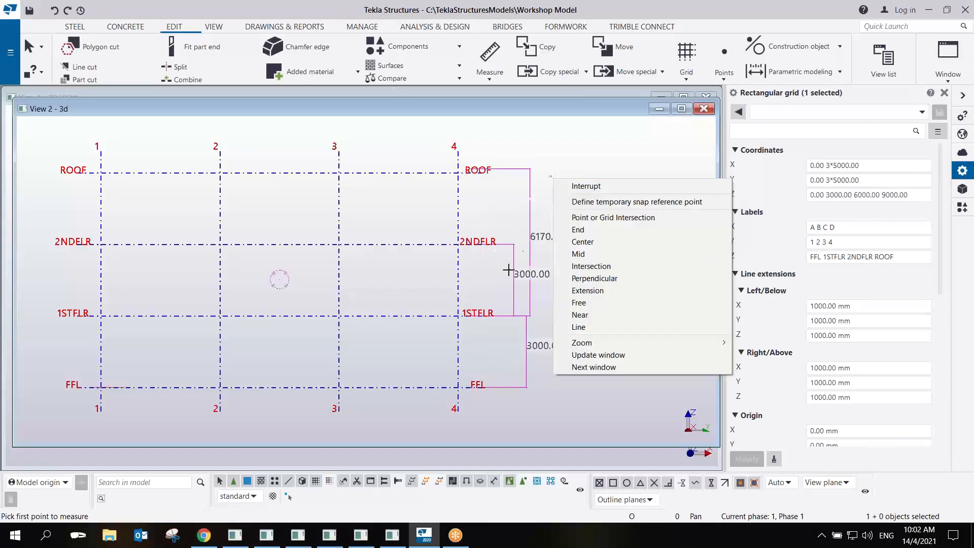
{"action": "left_click", "coordinate": [472, 246]}
{"action": "left_click", "coordinate": [471, 173]}
{"action": "left_click", "coordinate": [484, 189]}
{"action": "right_click", "coordinate": [560, 199]}
{"action": "left_click", "coordinate": [561, 207]}
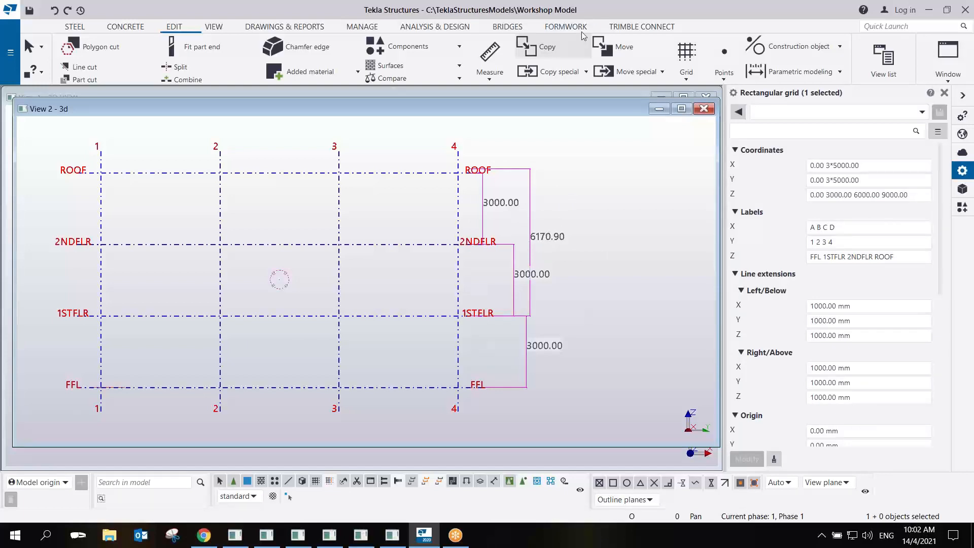
Annotate the elevation with "Z - ABSOLUTE", circle the FFL to 1STFLR dimension and outline the grid's Z coordinates.
{"action": "left_click", "coordinate": [644, 9]}
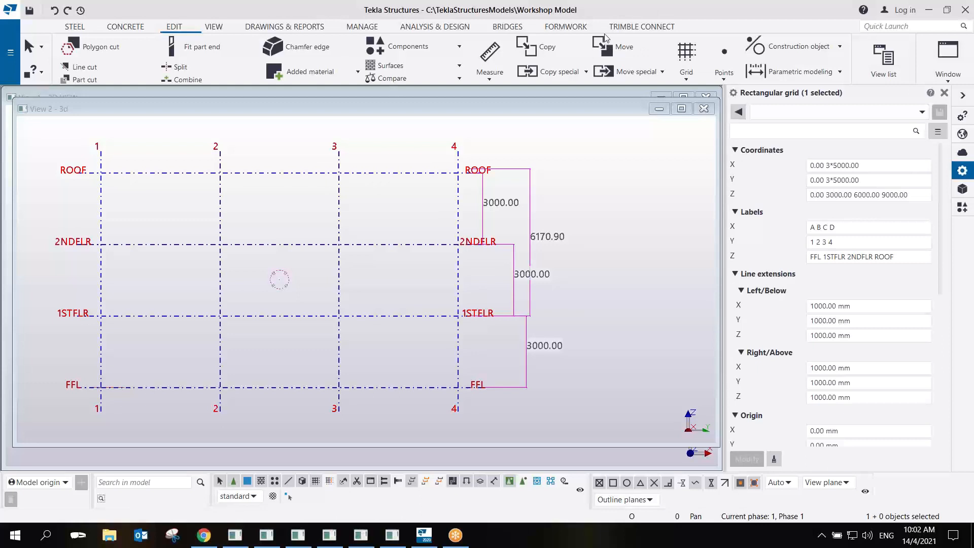
{"action": "mouse_move", "coordinate": [349, 405]}
{"action": "left_mouse_down"}
{"action": "mouse_move", "coordinate": [366, 412]}
{"action": "mouse_move", "coordinate": [363, 419]}
{"action": "mouse_move", "coordinate": [419, 407]}
{"action": "mouse_move", "coordinate": [417, 417]}
{"action": "left_mouse_up"}
{"action": "left_click_drag", "start_coordinate": [407, 408], "coordinate": [430, 412]}
{"action": "mouse_move", "coordinate": [429, 396]}
{"action": "left_mouse_down"}
{"action": "mouse_move", "coordinate": [431, 413]}
{"action": "mouse_move", "coordinate": [467, 409]}
{"action": "mouse_move", "coordinate": [459, 415]}
{"action": "mouse_move", "coordinate": [539, 388]}
{"action": "mouse_move", "coordinate": [534, 407]}
{"action": "mouse_move", "coordinate": [551, 402]}
{"action": "left_mouse_up"}
{"action": "left_click_drag", "start_coordinate": [532, 398], "coordinate": [564, 388]}
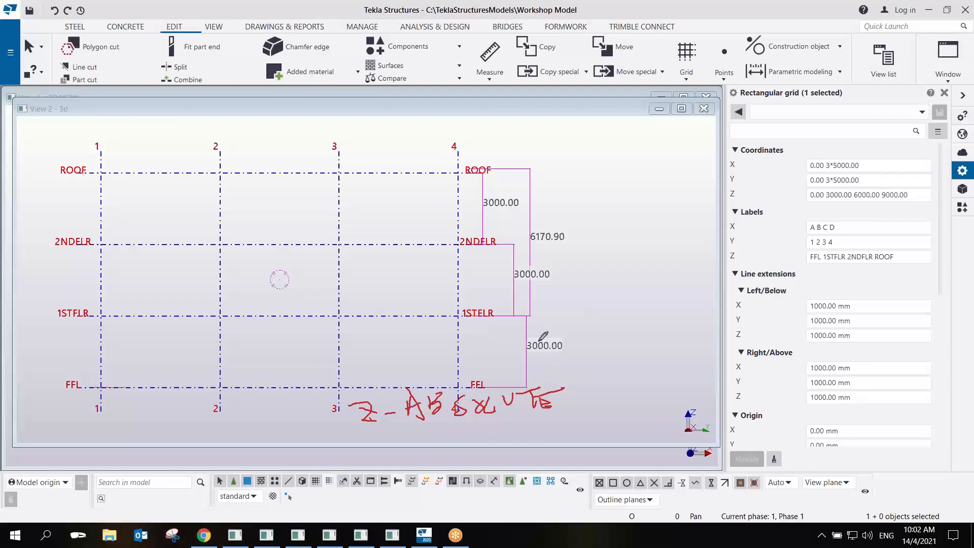
{"action": "mouse_move", "coordinate": [555, 321]}
{"action": "left_mouse_down"}
{"action": "mouse_move", "coordinate": [504, 341]}
{"action": "mouse_move", "coordinate": [514, 328]}
{"action": "left_mouse_up"}
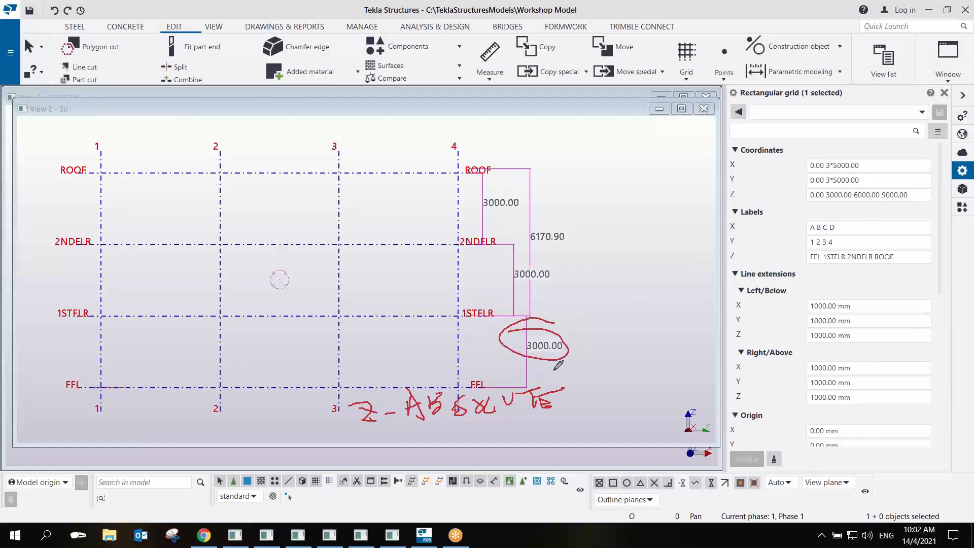
{"action": "mouse_move", "coordinate": [708, 188]}
{"action": "left_mouse_down"}
{"action": "mouse_move", "coordinate": [876, 181]}
{"action": "mouse_move", "coordinate": [932, 197]}
{"action": "mouse_move", "coordinate": [734, 227]}
{"action": "mouse_move", "coordinate": [721, 188]}
{"action": "left_mouse_up"}
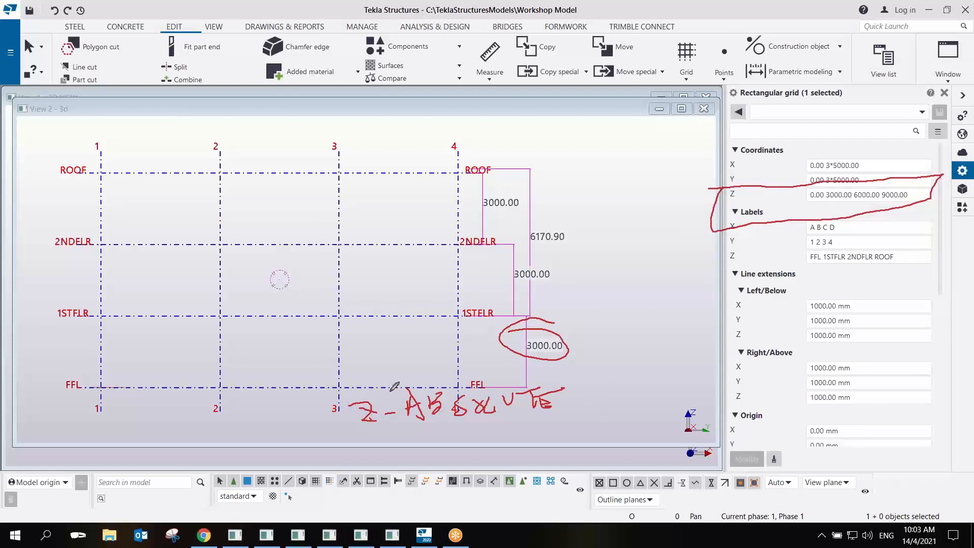
Draw an arrow from FFL to 1STFLR, circle the first Z value spacing, and write the start of the absolute list, 0 3000, in a frame.
{"action": "mouse_move", "coordinate": [296, 390]}
{"action": "left_mouse_down"}
{"action": "mouse_move", "coordinate": [334, 388]}
{"action": "mouse_move", "coordinate": [316, 386]}
{"action": "left_mouse_up"}
{"action": "mouse_move", "coordinate": [298, 388]}
{"action": "left_mouse_down"}
{"action": "mouse_move", "coordinate": [282, 328]}
{"action": "mouse_move", "coordinate": [321, 305]}
{"action": "left_mouse_up"}
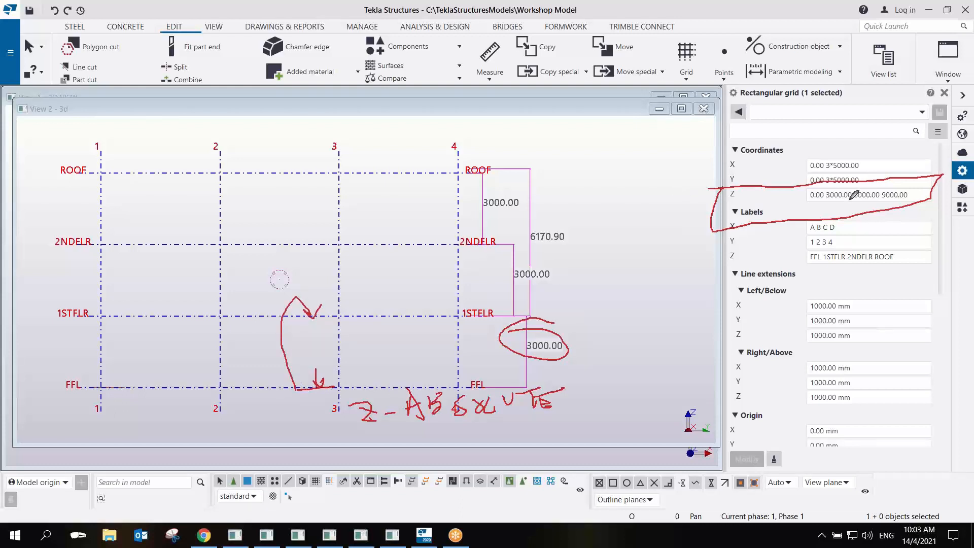
{"action": "mouse_move", "coordinate": [825, 200]}
{"action": "left_mouse_down"}
{"action": "mouse_move", "coordinate": [840, 195]}
{"action": "mouse_move", "coordinate": [803, 200]}
{"action": "mouse_move", "coordinate": [850, 202]}
{"action": "mouse_move", "coordinate": [825, 192]}
{"action": "left_mouse_up"}
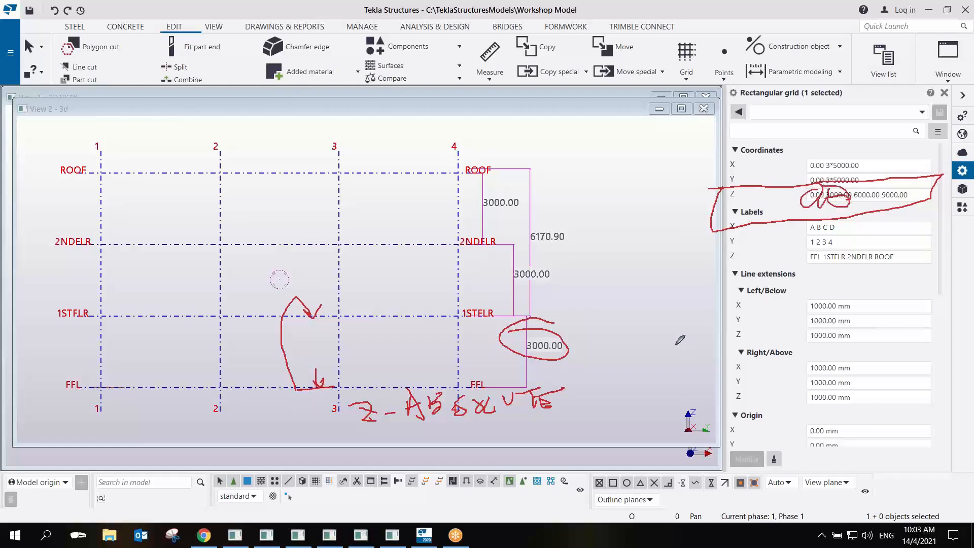
{"action": "mouse_move", "coordinate": [614, 360]}
{"action": "left_mouse_down"}
{"action": "mouse_move", "coordinate": [622, 410]}
{"action": "mouse_move", "coordinate": [927, 391]}
{"action": "mouse_move", "coordinate": [918, 347]}
{"action": "left_mouse_up"}
{"action": "mouse_move", "coordinate": [814, 336]}
{"action": "left_mouse_down"}
{"action": "mouse_move", "coordinate": [638, 358]}
{"action": "mouse_move", "coordinate": [631, 391]}
{"action": "mouse_move", "coordinate": [644, 378]}
{"action": "mouse_move", "coordinate": [658, 395]}
{"action": "mouse_move", "coordinate": [662, 378]}
{"action": "mouse_move", "coordinate": [676, 379]}
{"action": "mouse_move", "coordinate": [665, 393]}
{"action": "mouse_move", "coordinate": [686, 366]}
{"action": "mouse_move", "coordinate": [706, 367]}
{"action": "left_mouse_up"}
{"action": "mouse_move", "coordinate": [723, 363]}
{"action": "left_mouse_down"}
{"action": "mouse_move", "coordinate": [741, 393]}
{"action": "mouse_move", "coordinate": [747, 382]}
{"action": "left_mouse_up"}
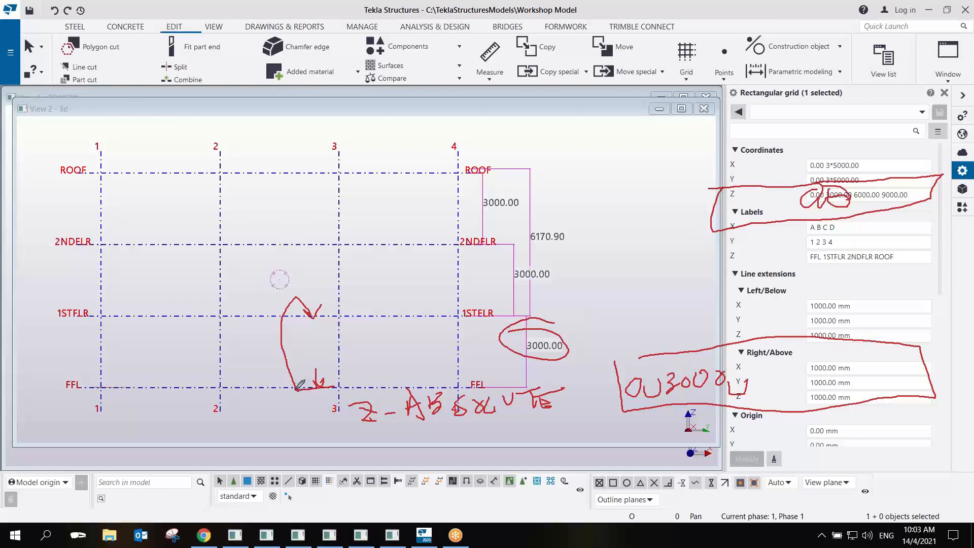
Draw arrows from FFL to 2NDFLR and ROOF, add 6000 and 9000 to the handwritten list, and clear the annotations.
{"action": "mouse_move", "coordinate": [296, 387]}
{"action": "left_mouse_down"}
{"action": "mouse_move", "coordinate": [272, 359]}
{"action": "mouse_move", "coordinate": [262, 239]}
{"action": "mouse_move", "coordinate": [304, 244]}
{"action": "left_mouse_up"}
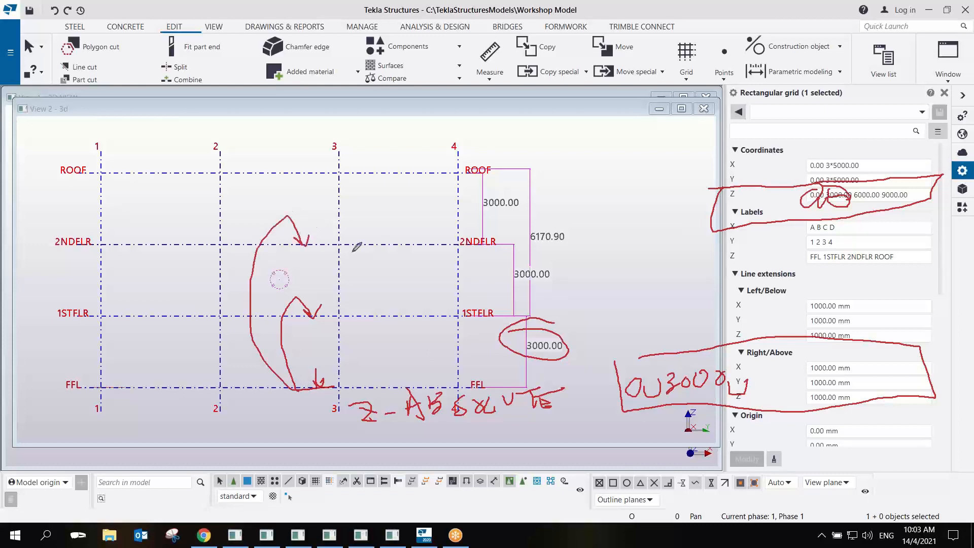
{"action": "left_click_drag", "start_coordinate": [520, 282], "coordinate": [581, 288]}
{"action": "mouse_move", "coordinate": [770, 365]}
{"action": "left_mouse_down"}
{"action": "mouse_move", "coordinate": [759, 380]}
{"action": "mouse_move", "coordinate": [774, 388]}
{"action": "mouse_move", "coordinate": [800, 378]}
{"action": "mouse_move", "coordinate": [829, 389]}
{"action": "left_mouse_up"}
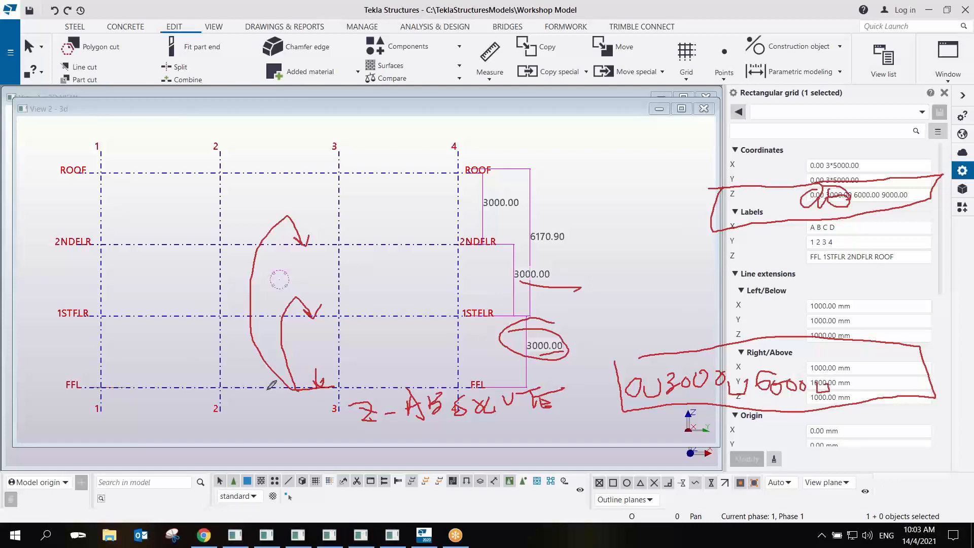
{"action": "mouse_move", "coordinate": [267, 389]}
{"action": "left_mouse_down"}
{"action": "mouse_move", "coordinate": [217, 203]}
{"action": "mouse_move", "coordinate": [259, 167]}
{"action": "mouse_move", "coordinate": [265, 179]}
{"action": "left_mouse_up"}
{"action": "mouse_move", "coordinate": [851, 368]}
{"action": "left_mouse_down"}
{"action": "mouse_move", "coordinate": [863, 404]}
{"action": "mouse_move", "coordinate": [893, 377]}
{"action": "mouse_move", "coordinate": [918, 377]}
{"action": "left_mouse_up"}
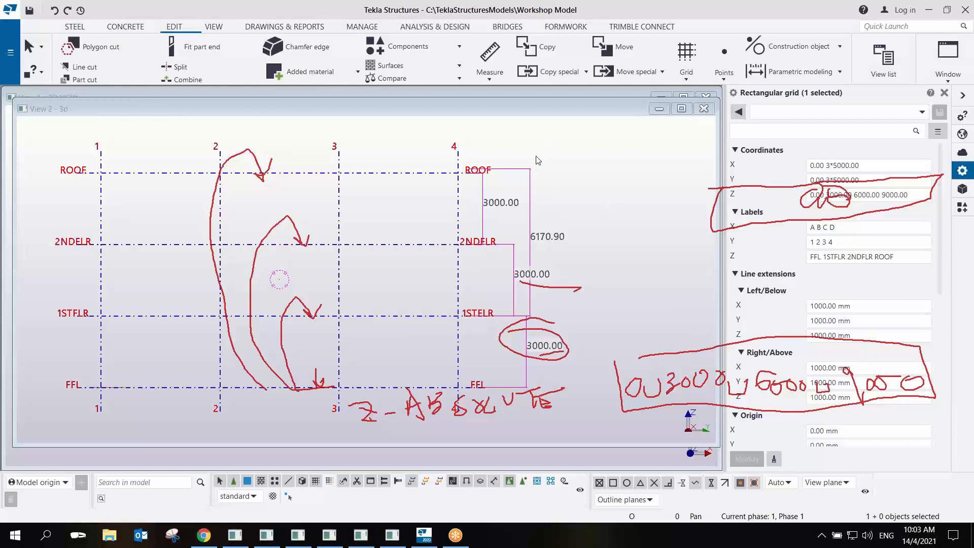
{"action": "key", "text": "Escape"}
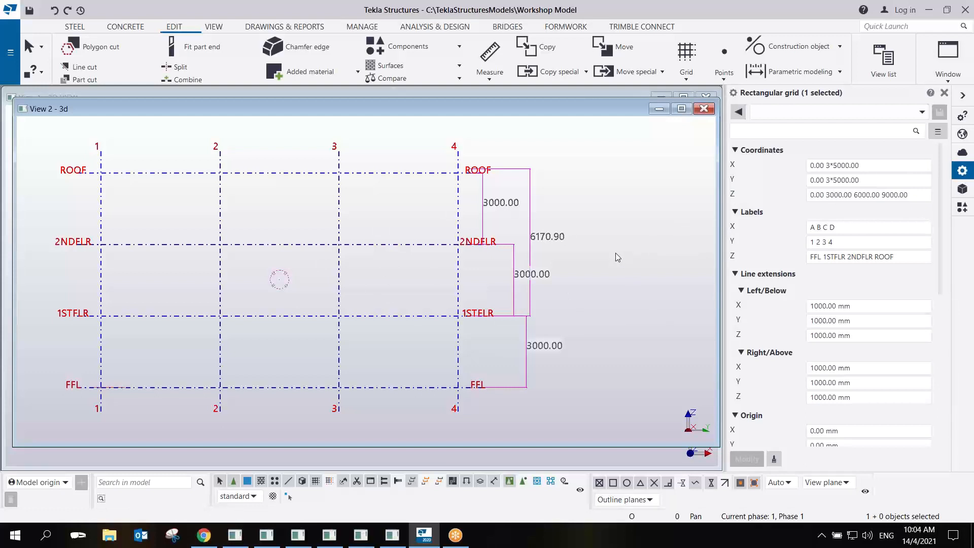
Close the elevation view and highlight the grid's X labels to compare them with the lines in the 3D view.
{"action": "left_click", "coordinate": [703, 110]}
{"action": "middle_click_drag", "start_coordinate": [412, 313], "coordinate": [409, 269], "text": "ctrl"}
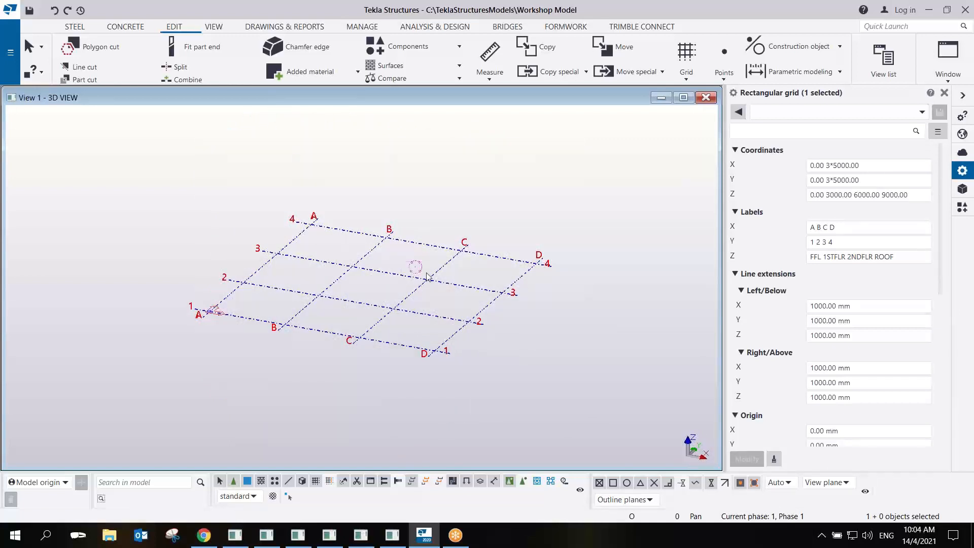
{"action": "left_click_drag", "start_coordinate": [855, 227], "coordinate": [816, 226]}
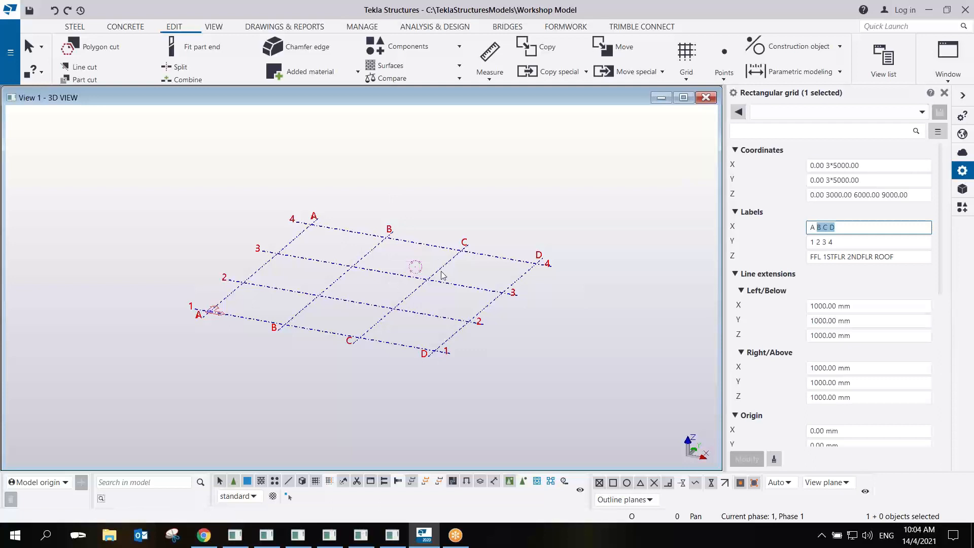
Create all XY, ZY and XZ views along the selected grid's lines with the standard settings and the prefixes Plan and Grid.
{"action": "scroll", "coordinate": [449, 295], "scroll_direction": "up", "scroll_amount": 5}
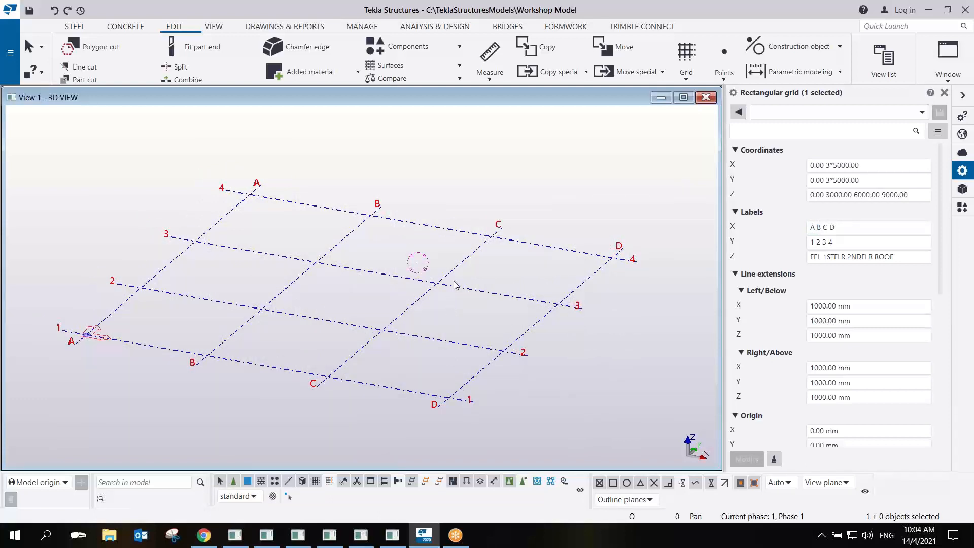
{"action": "left_click", "coordinate": [447, 193]}
{"action": "left_click", "coordinate": [450, 232]}
{"action": "right_click", "coordinate": [449, 233]}
{"action": "mouse_move", "coordinate": [499, 392]}
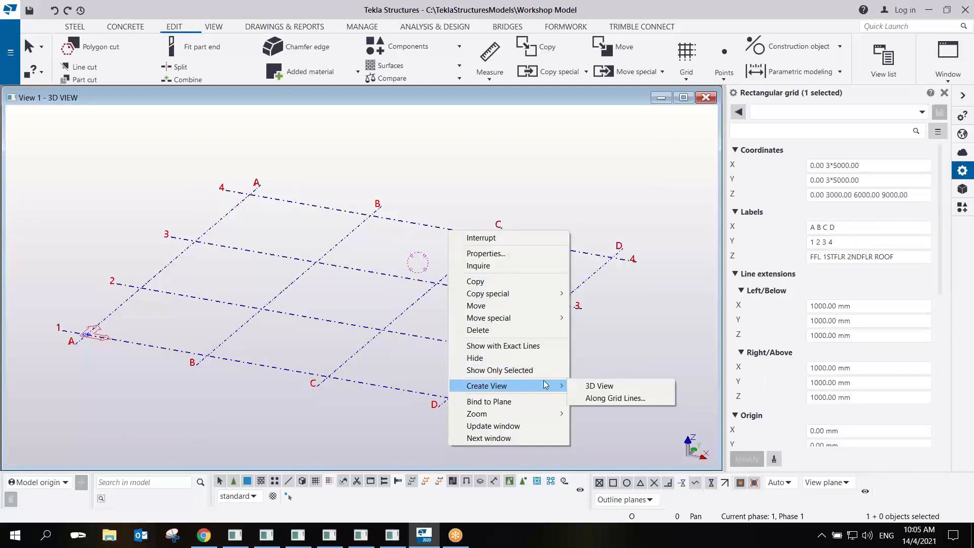
{"action": "left_click", "coordinate": [615, 398]}
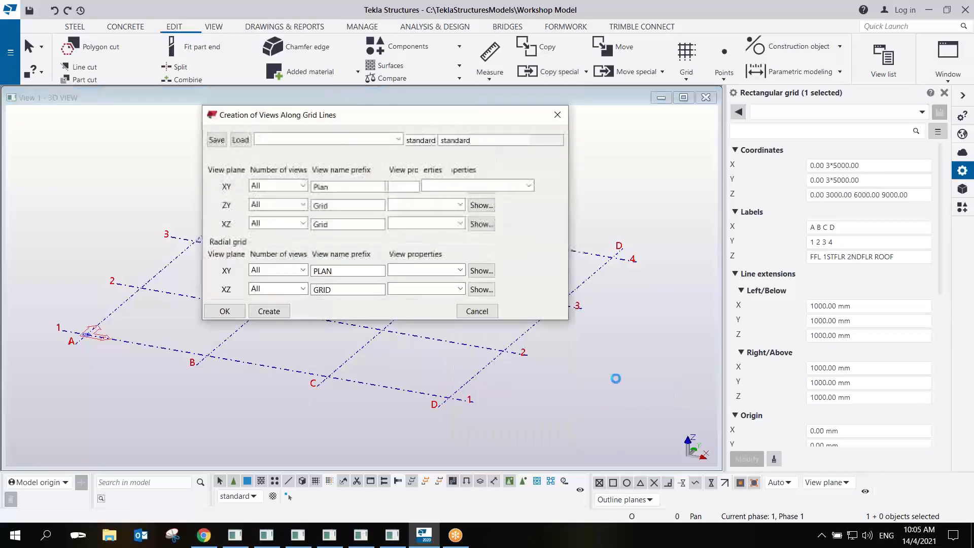
{"action": "left_click", "coordinate": [273, 311]}
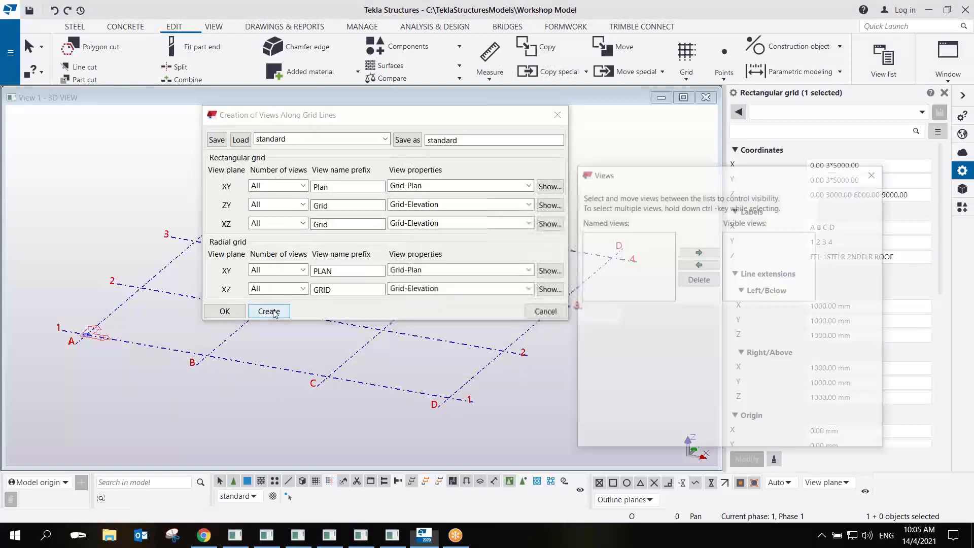
{"action": "left_click", "coordinate": [558, 115]}
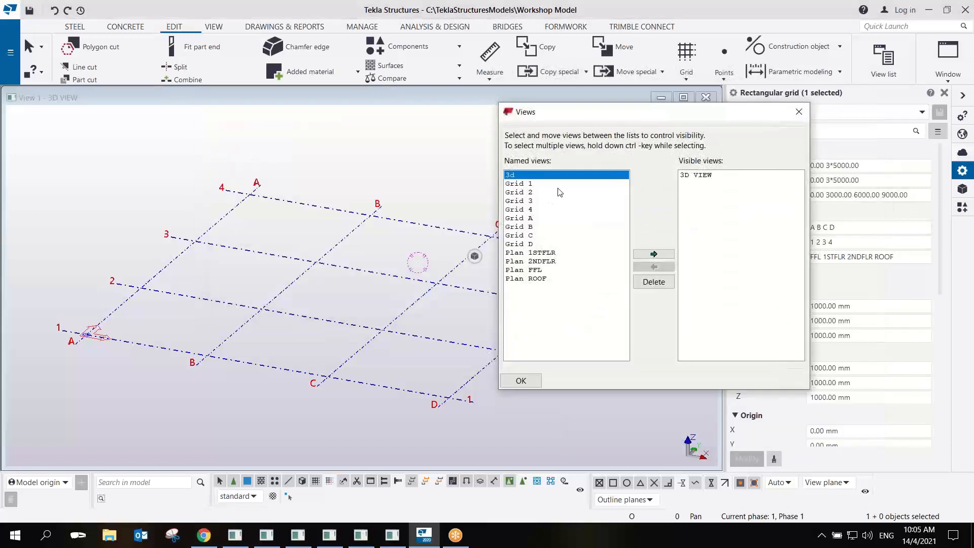
Try to make all the named views, from 3d to Plan ROOF, visible at once.
{"action": "left_click_drag", "start_coordinate": [562, 179], "coordinate": [594, 273]}
{"action": "left_click", "coordinate": [652, 255]}
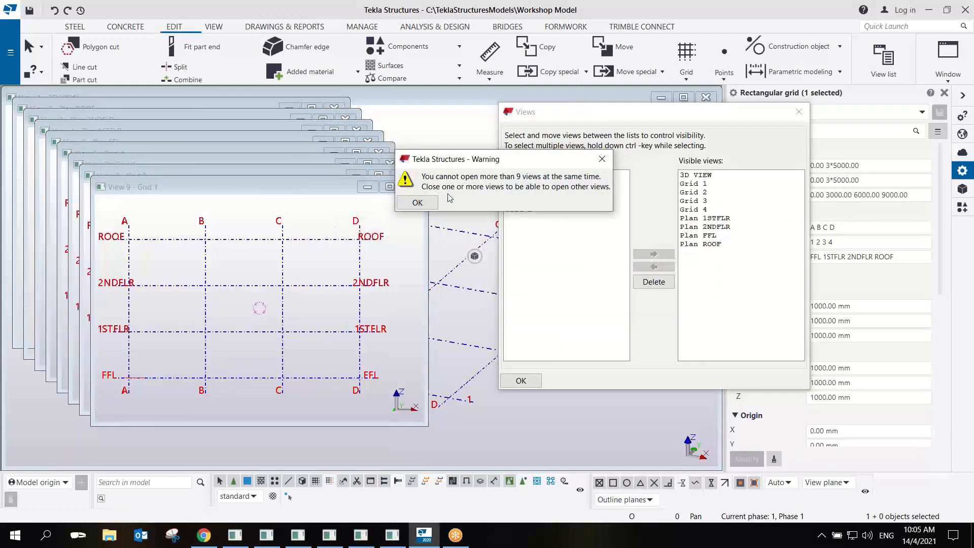
{"action": "left_click_drag", "start_coordinate": [487, 165], "coordinate": [576, 306]}
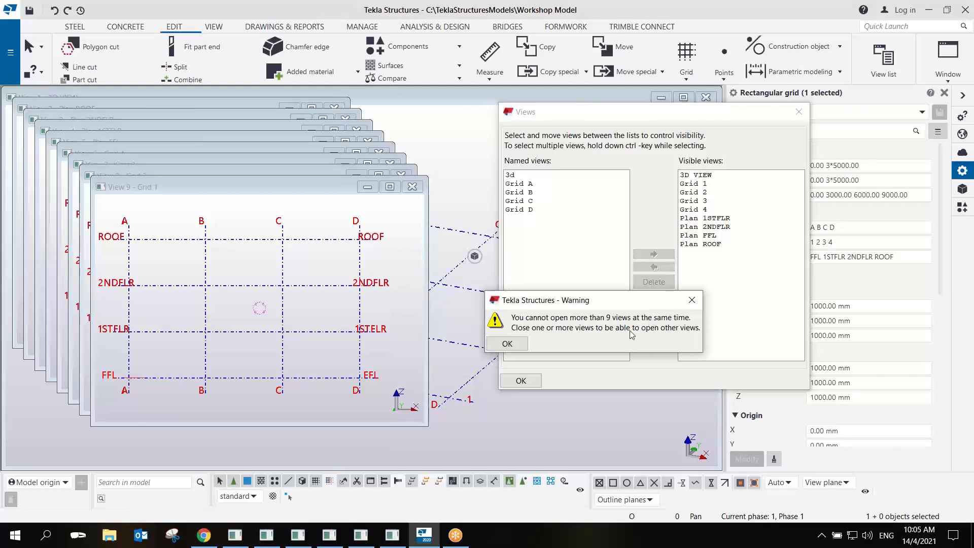
{"action": "left_click", "coordinate": [507, 344]}
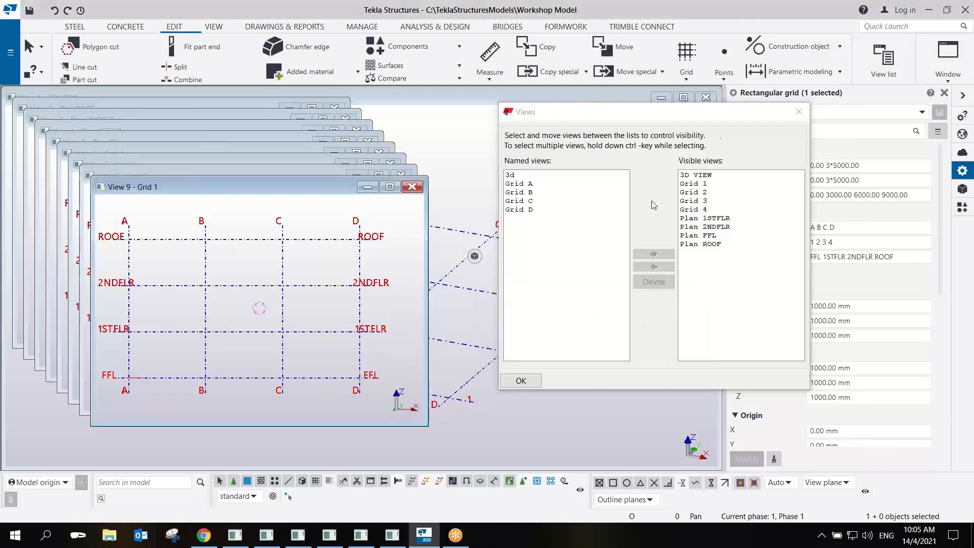
Tile the open view windows vertically and move the Views dialog clear of them.
{"action": "left_click", "coordinate": [947, 80]}
{"action": "left_click", "coordinate": [911, 117]}
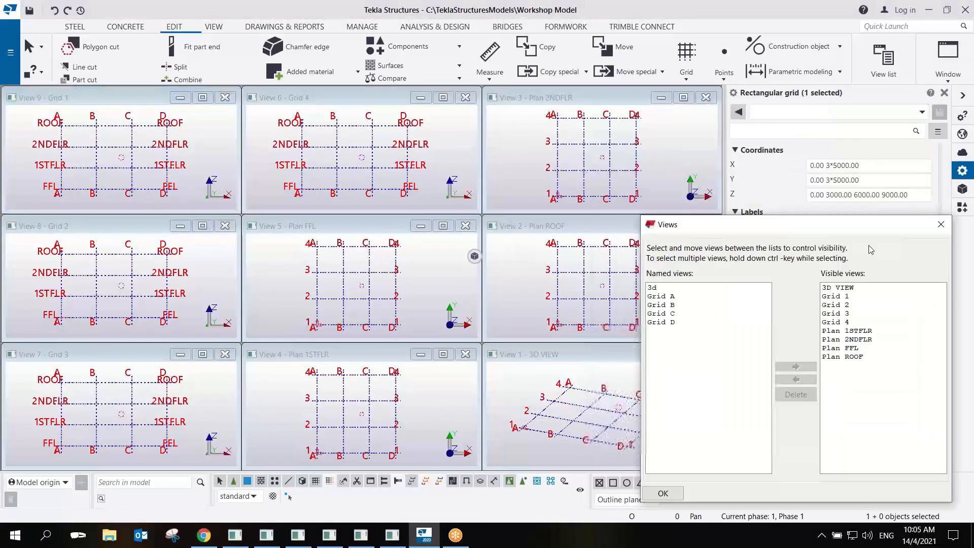
{"action": "left_click", "coordinate": [946, 78]}
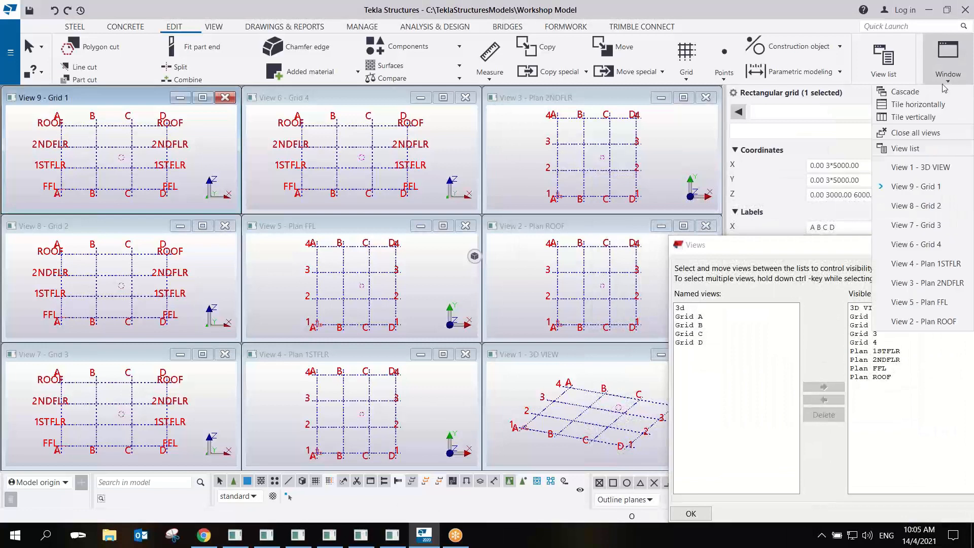
{"action": "left_click", "coordinate": [913, 118]}
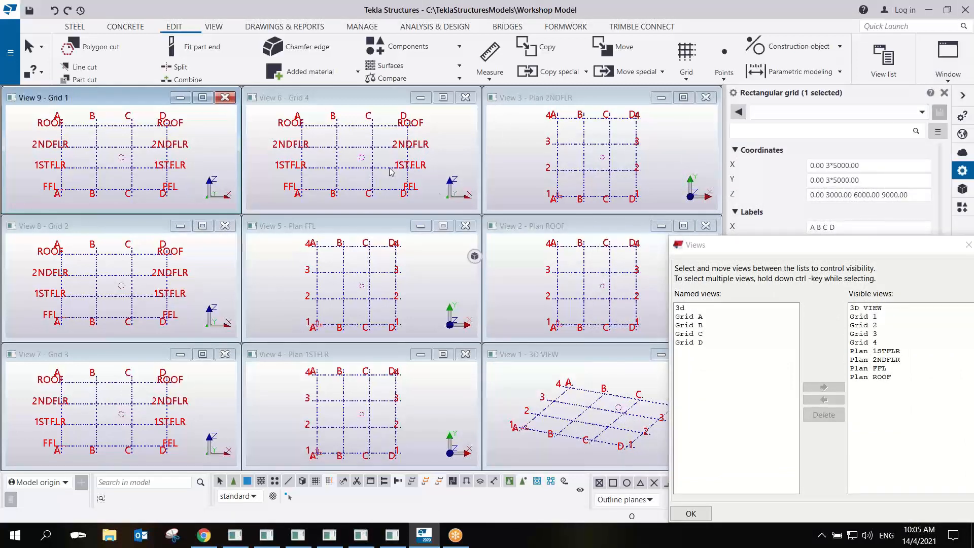
{"action": "left_click_drag", "start_coordinate": [745, 251], "coordinate": [803, 209]}
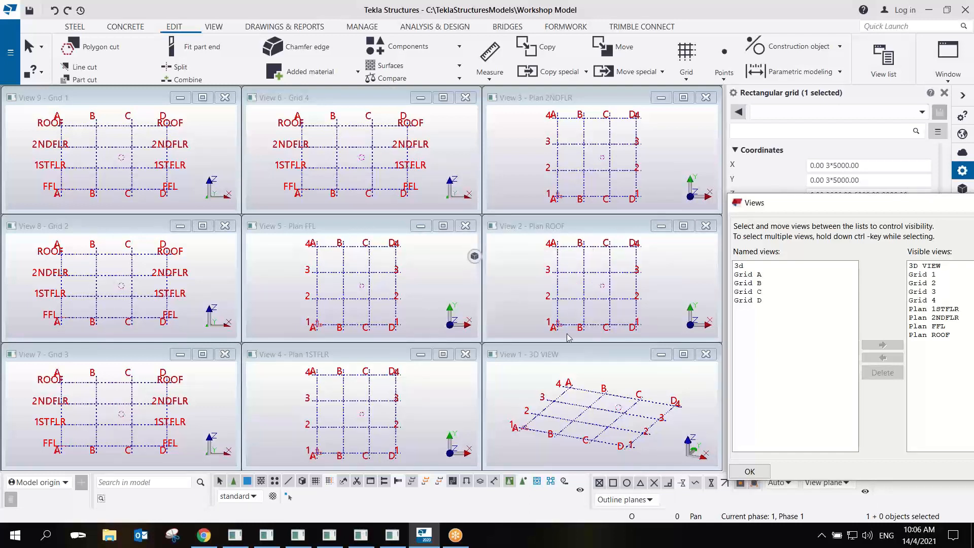
Try to open one more named grid view, and close the Plan FFL view window.
{"action": "double_click", "coordinate": [755, 279]}
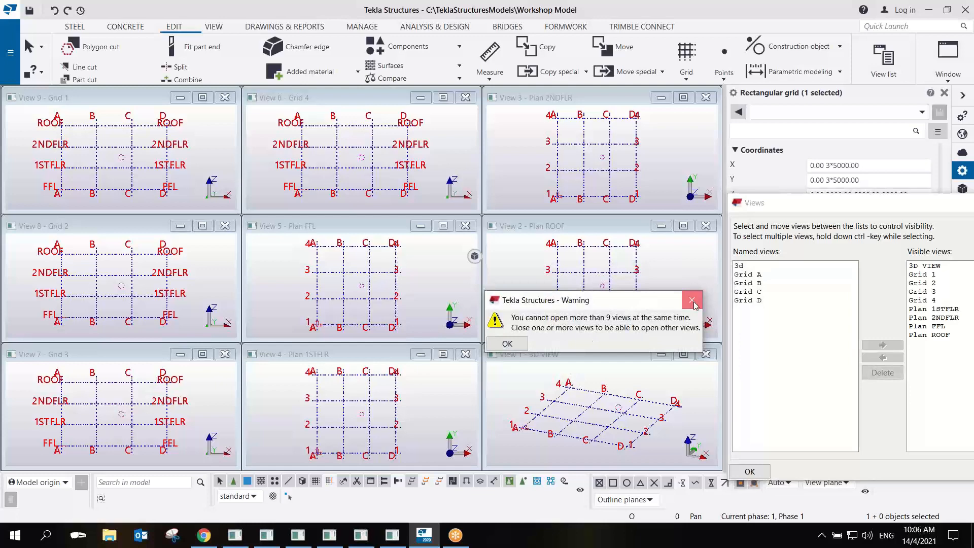
{"action": "left_click", "coordinate": [697, 301]}
{"action": "left_click", "coordinate": [465, 227]}
{"action": "left_click", "coordinate": [466, 227]}
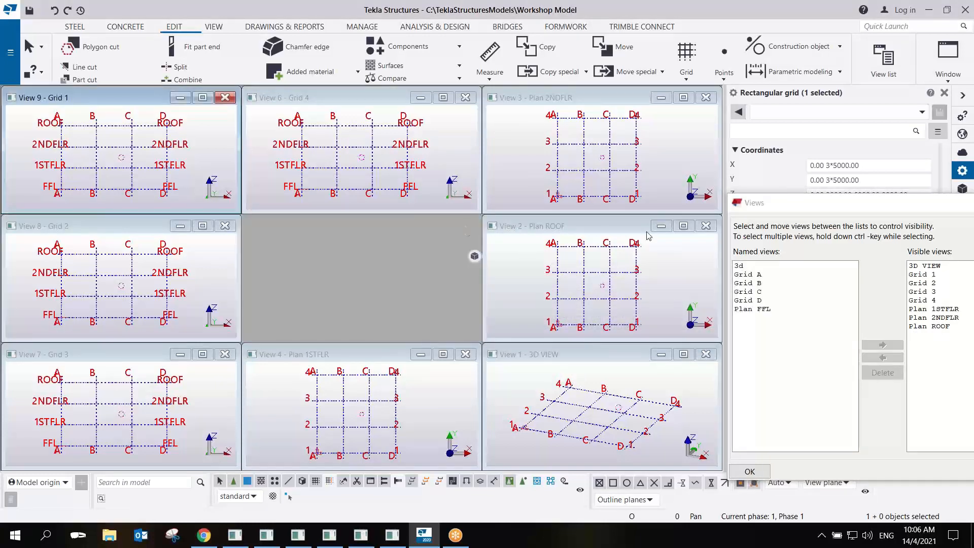
Open the Grid A view from the list of named views.
{"action": "double_click", "coordinate": [753, 275]}
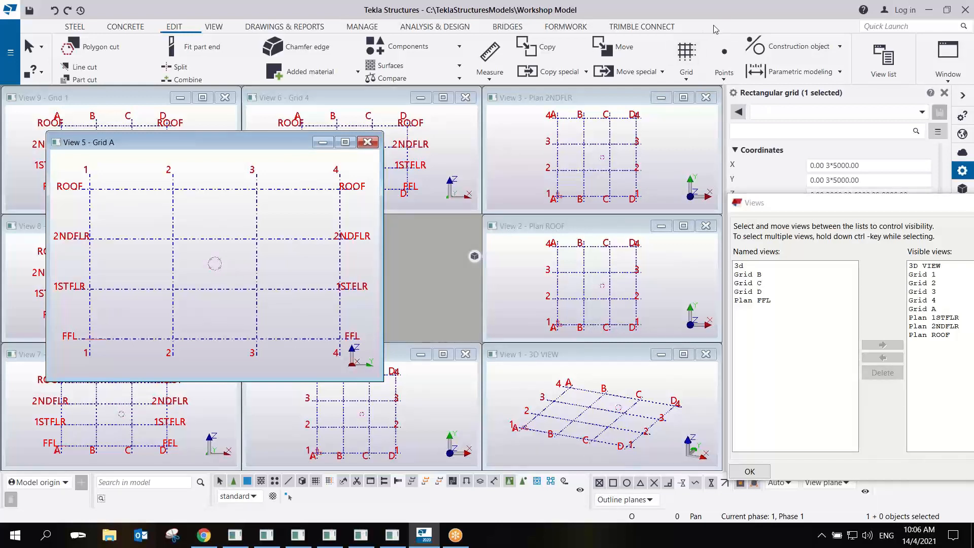
{"action": "left_click", "coordinate": [203, 537]}
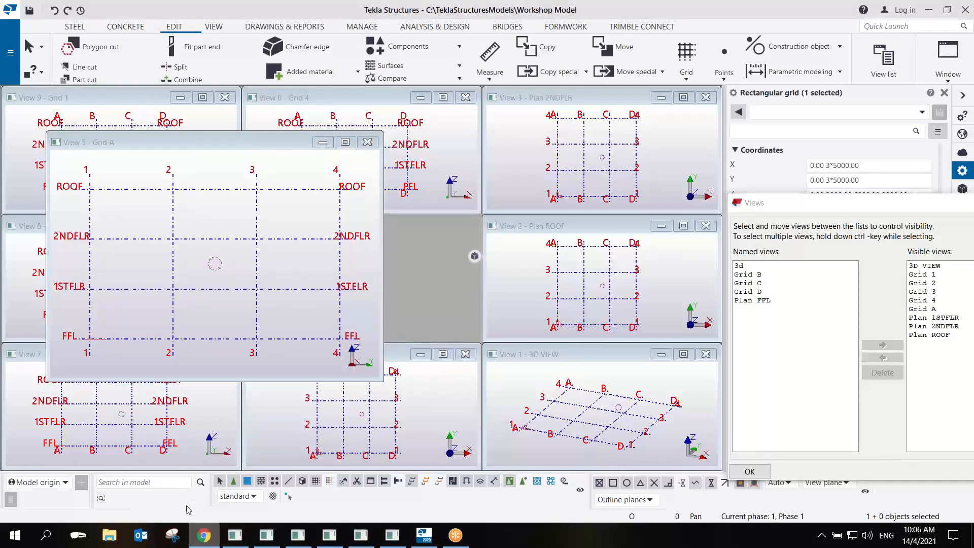
{"action": "left_click", "coordinate": [203, 535]}
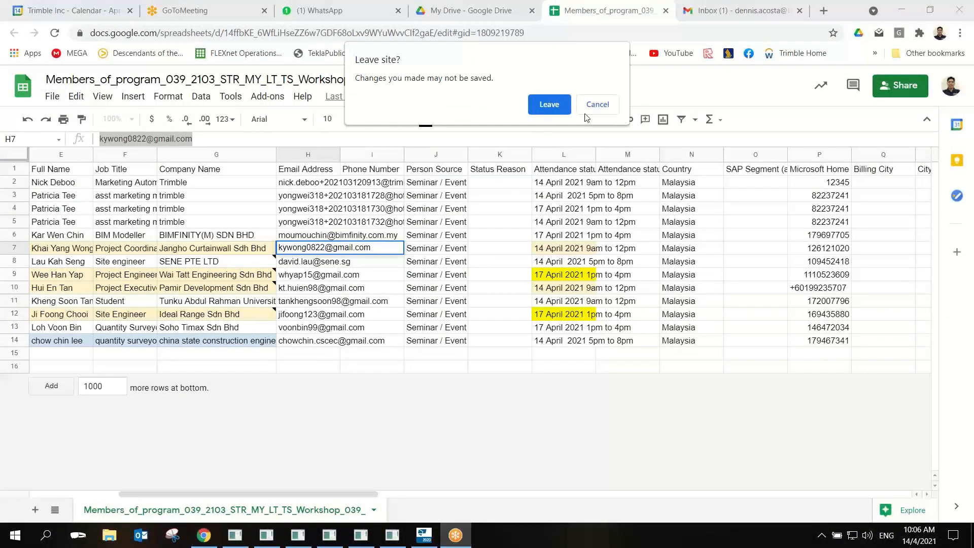
{"action": "left_click", "coordinate": [598, 104]}
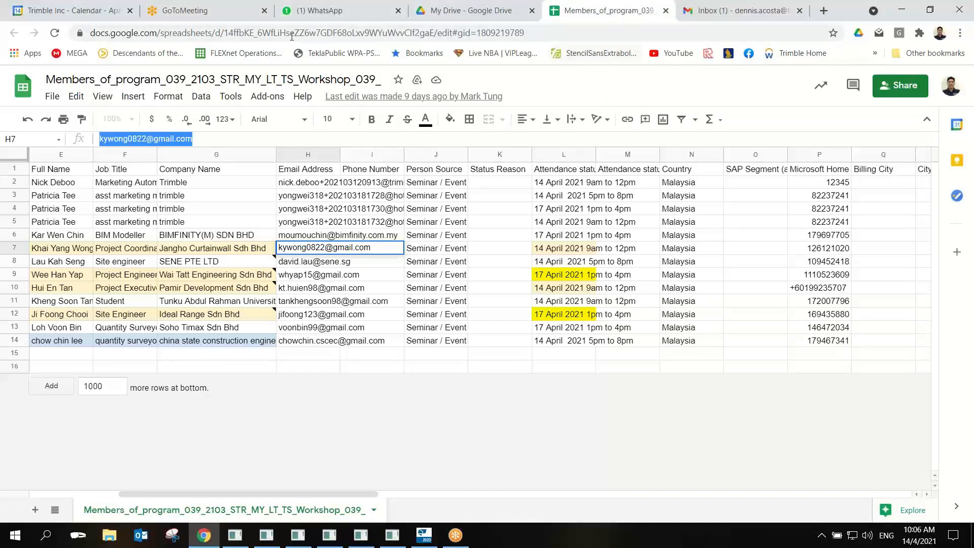
{"action": "left_click_drag", "start_coordinate": [643, 34], "coordinate": [595, 81]}
{"action": "left_click", "coordinate": [773, 78]}
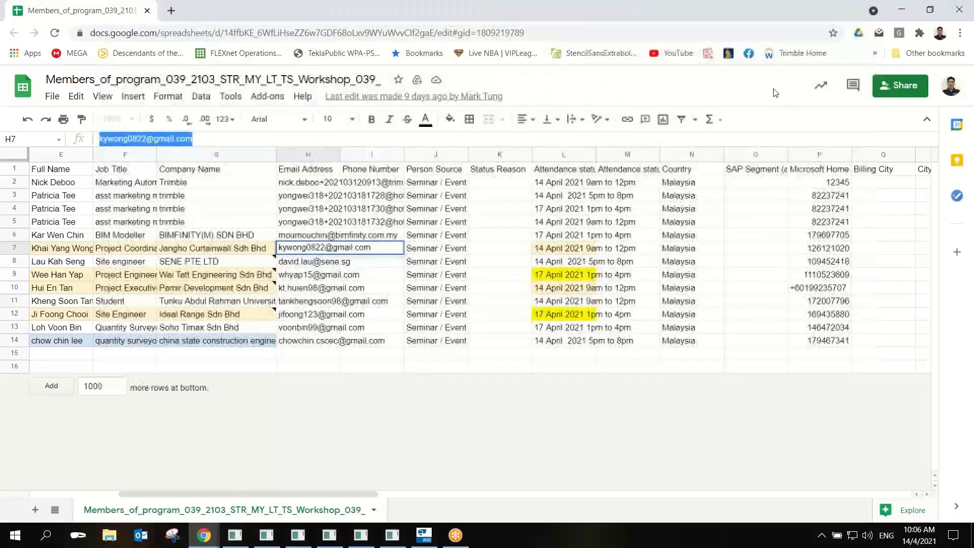
{"action": "left_click", "coordinate": [424, 535]}
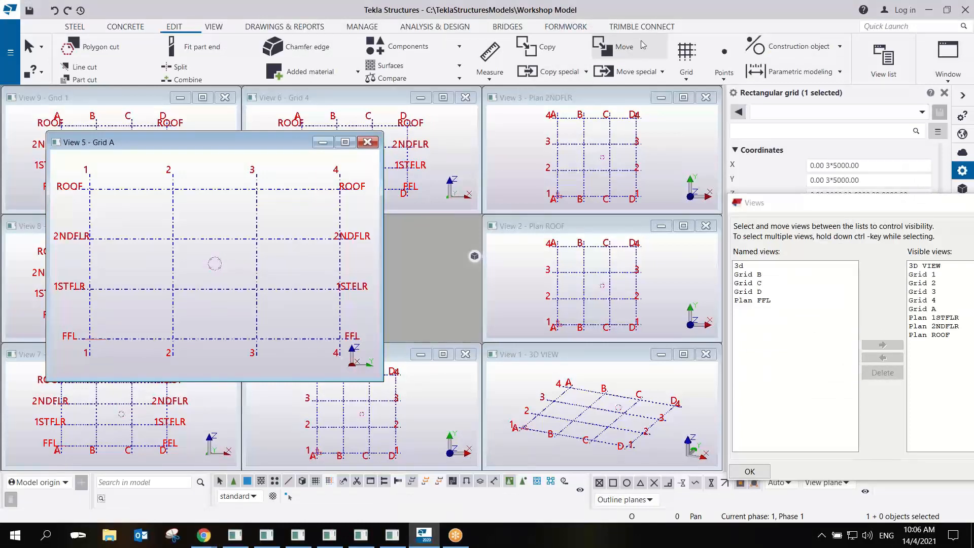
{"action": "left_click", "coordinate": [715, 19]}
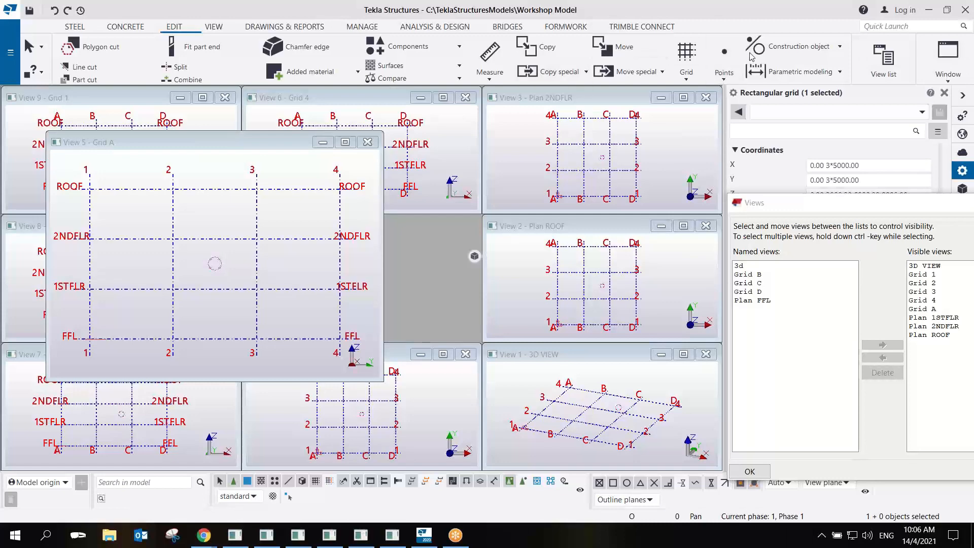
Dismiss the Views dialog and close all open view windows at once.
{"action": "left_click_drag", "start_coordinate": [253, 142], "coordinate": [566, 142]}
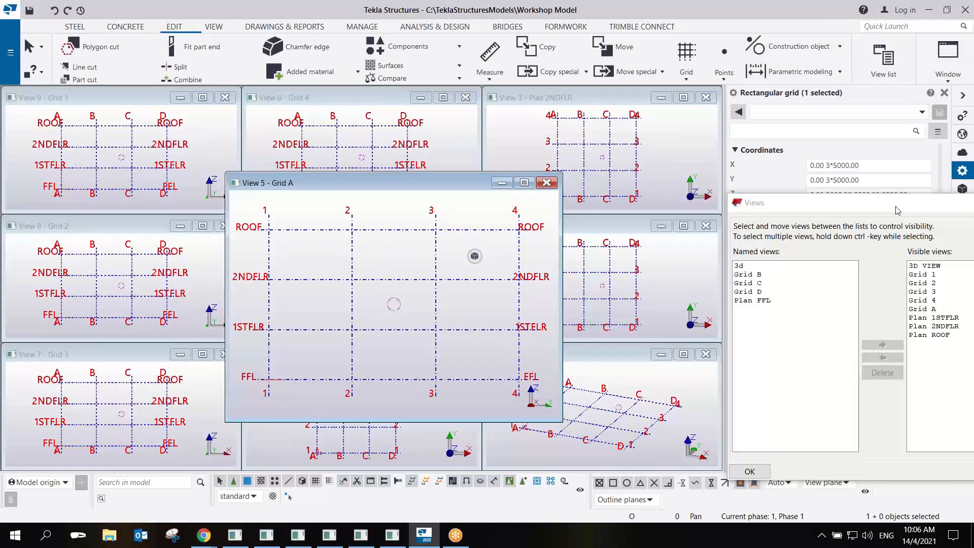
{"action": "left_click_drag", "start_coordinate": [895, 206], "coordinate": [785, 205]}
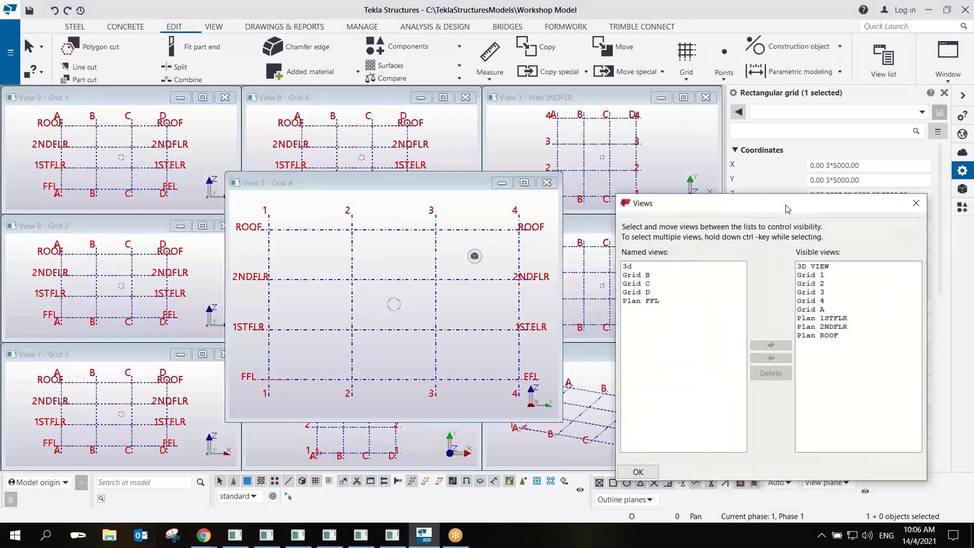
{"action": "left_click", "coordinate": [917, 203]}
{"action": "left_click", "coordinate": [951, 78]}
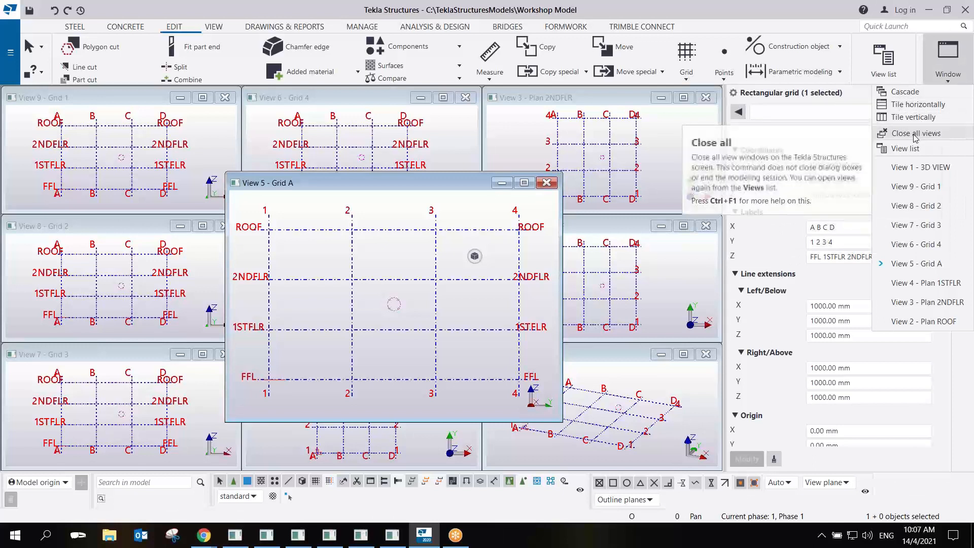
{"action": "left_click", "coordinate": [915, 133]}
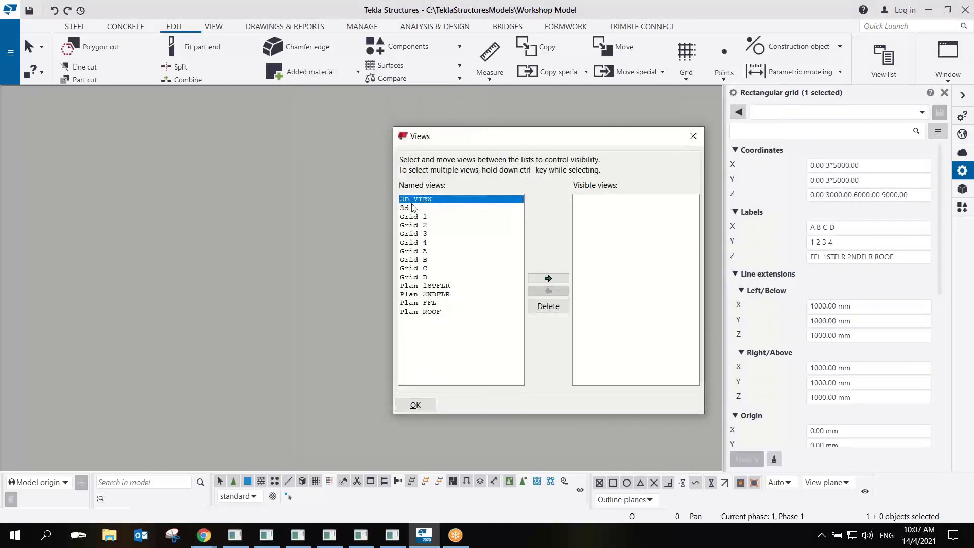
Reopen only the 3D VIEW, dismiss the view list and enlarge the view window to fill the modelling area.
{"action": "left_click", "coordinate": [558, 280]}
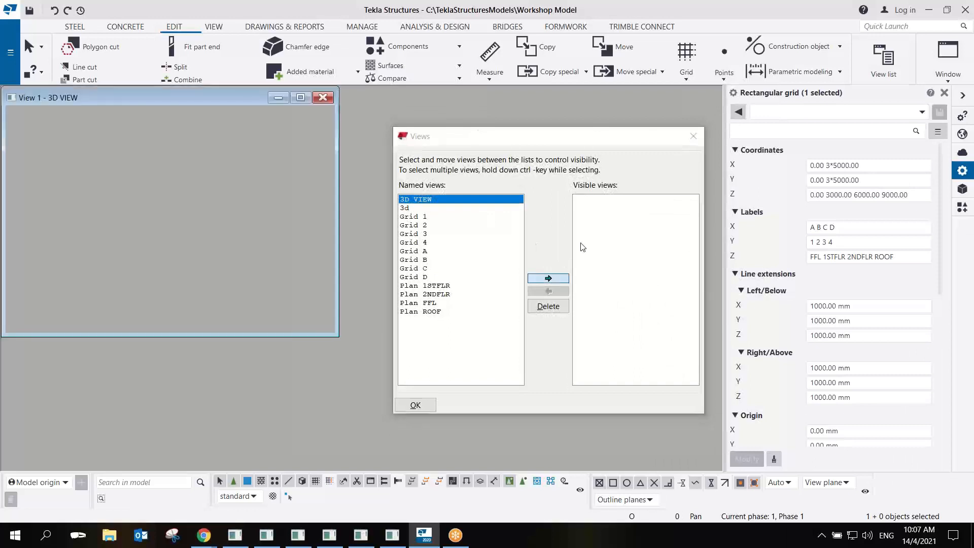
{"action": "left_click", "coordinate": [694, 136]}
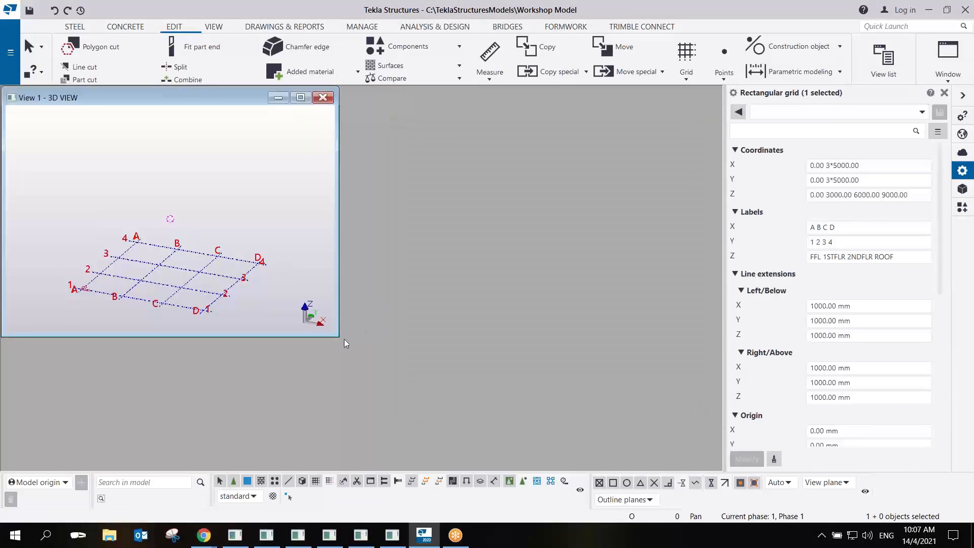
{"action": "left_click_drag", "start_coordinate": [655, 421], "coordinate": [721, 450]}
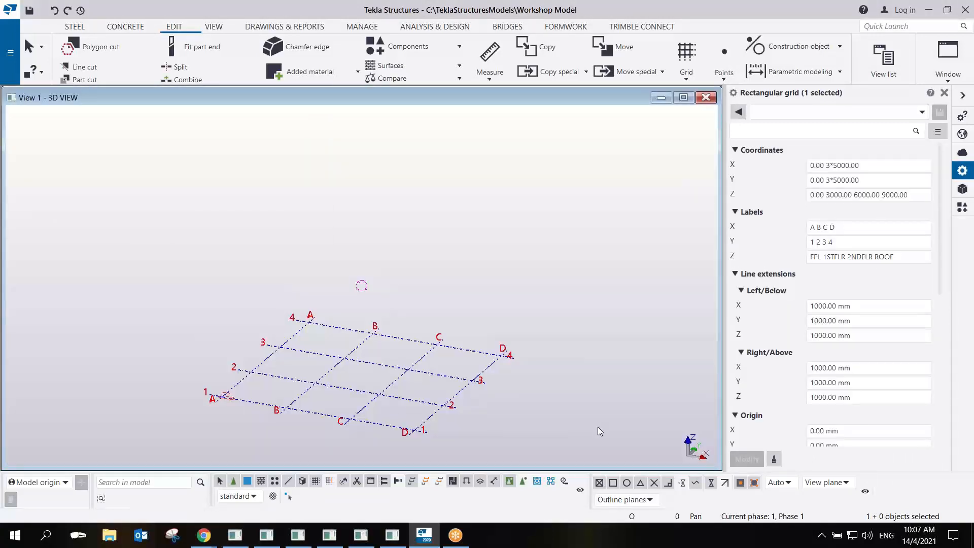
{"action": "scroll", "coordinate": [343, 318], "scroll_direction": "up", "scroll_amount": 5}
{"action": "middle_click_drag", "start_coordinate": [409, 338], "coordinate": [330, 275]}
{"action": "scroll", "coordinate": [330, 275], "scroll_direction": "down", "scroll_amount": 4}
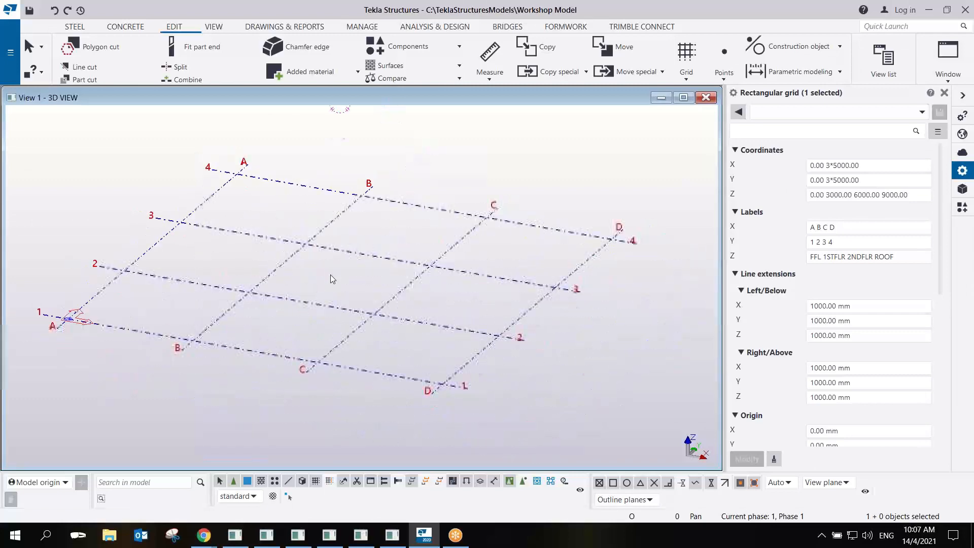
{"action": "middle_click_drag", "start_coordinate": [431, 307], "coordinate": [356, 266], "text": "ctrl"}
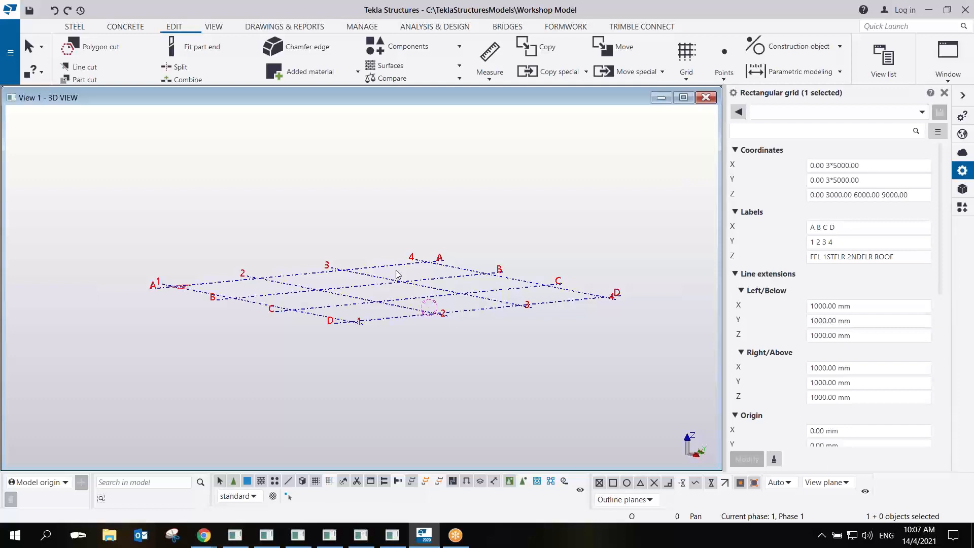
Open the Grid 1 view from the list of named views, then close it again and dismiss the list.
{"action": "key", "text": "ctrl+i"}
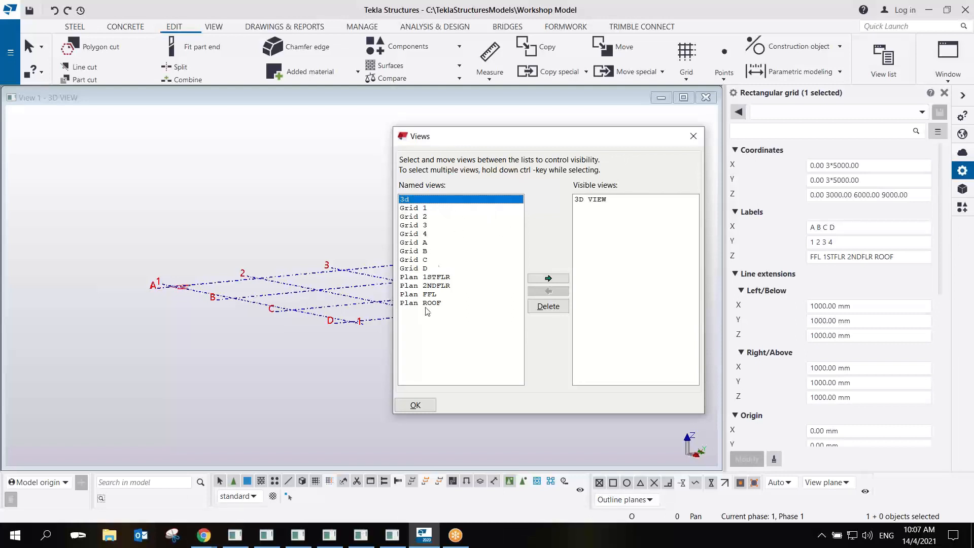
{"action": "left_click", "coordinate": [420, 209]}
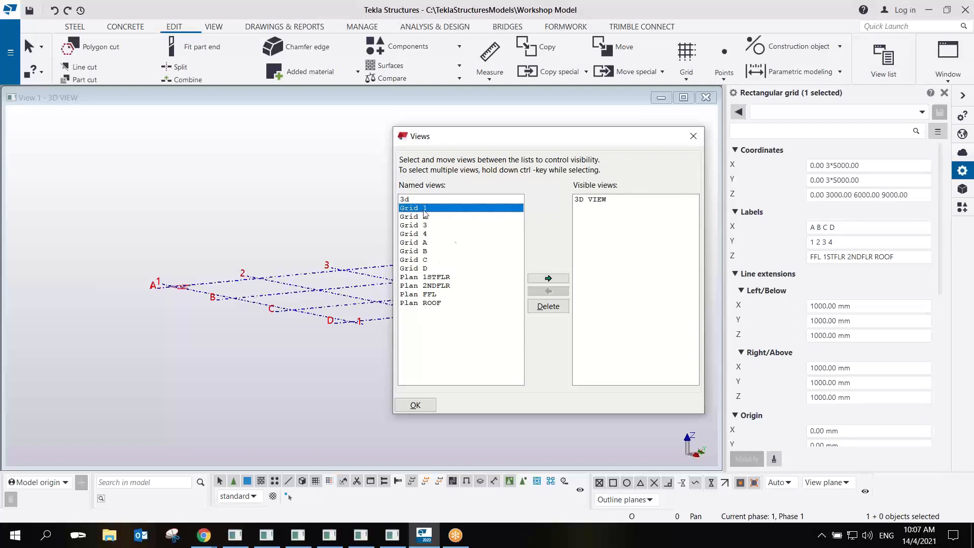
{"action": "left_click", "coordinate": [548, 278]}
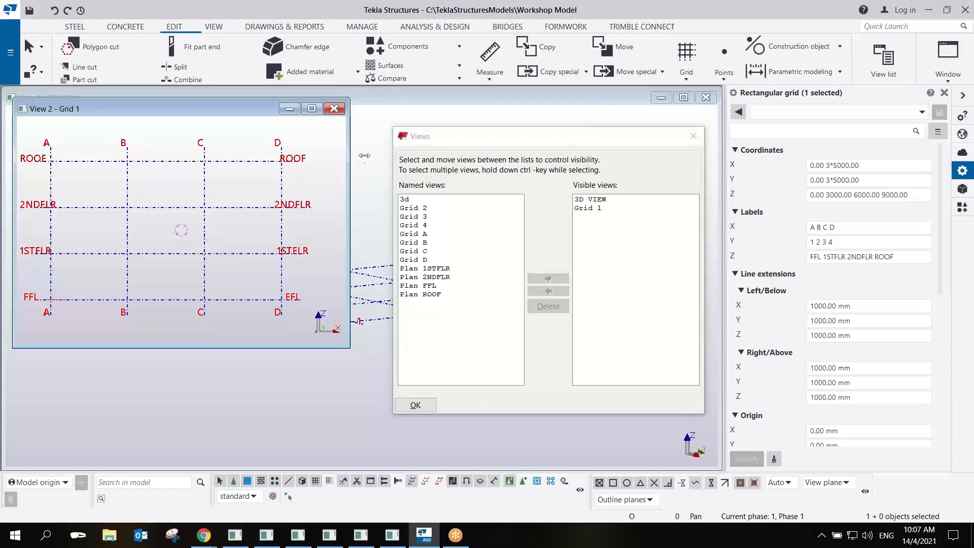
{"action": "left_click", "coordinate": [334, 109]}
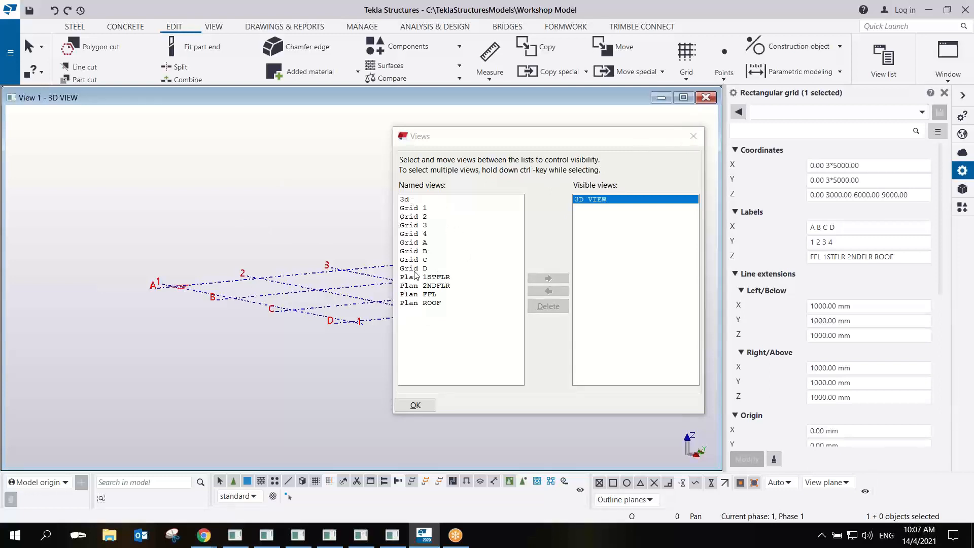
{"action": "left_click_drag", "start_coordinate": [569, 140], "coordinate": [659, 172]}
{"action": "left_click", "coordinate": [782, 170]}
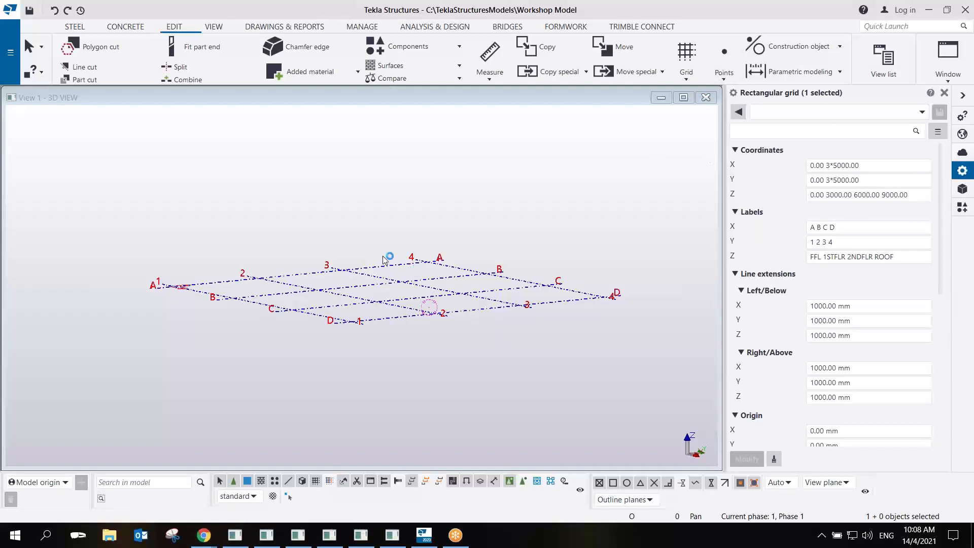
Start a concrete pad footing in the 3D view and set its class to 1.
{"action": "middle_click_drag", "start_coordinate": [382, 252], "coordinate": [427, 263], "text": "ctrl"}
{"action": "scroll", "coordinate": [425, 263], "scroll_direction": "down", "scroll_amount": 2}
{"action": "middle_click_drag", "start_coordinate": [253, 300], "coordinate": [417, 321], "text": "ctrl"}
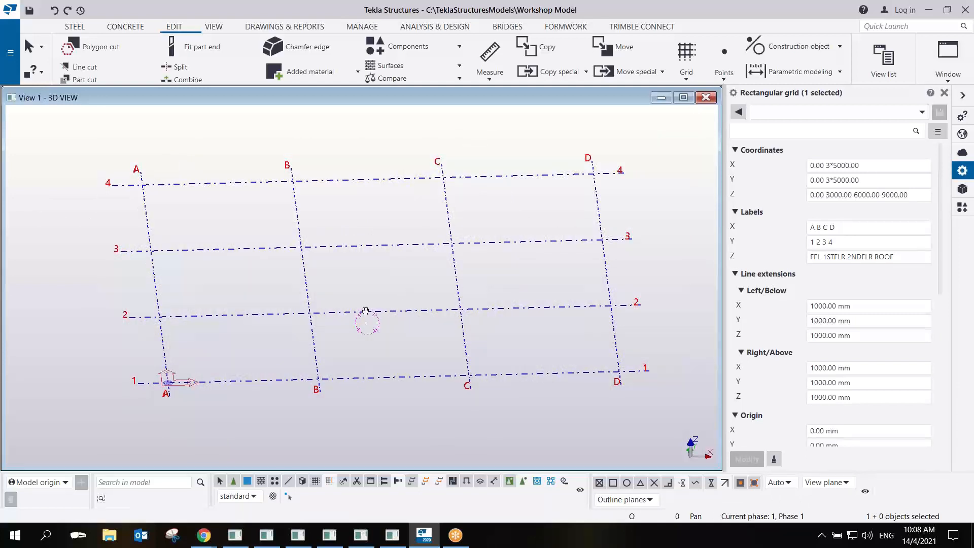
{"action": "middle_click_drag", "start_coordinate": [362, 311], "coordinate": [371, 316]}
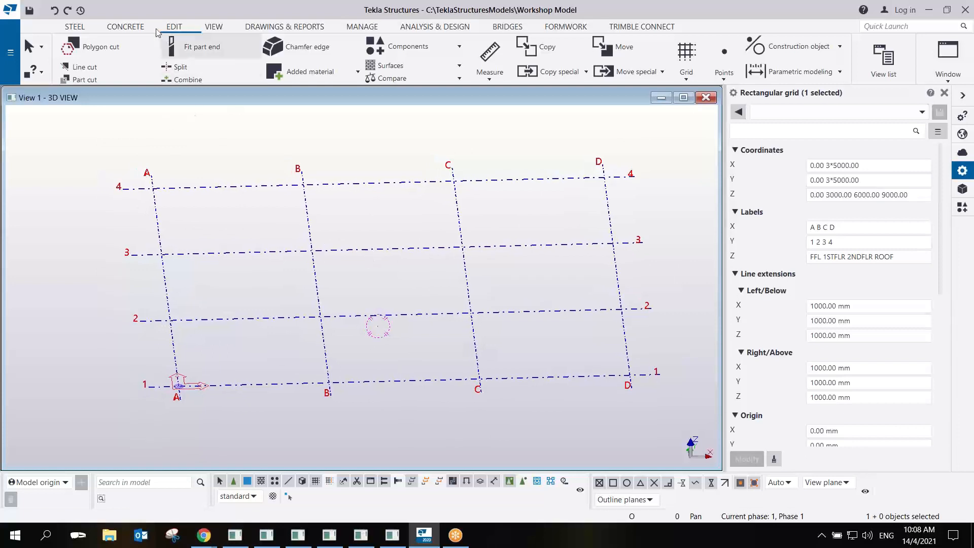
{"action": "left_click", "coordinate": [127, 28]}
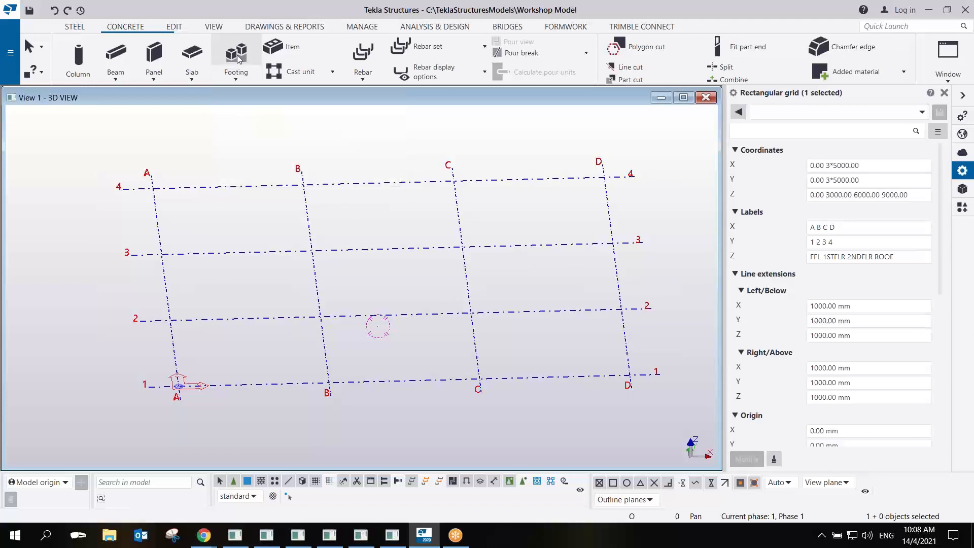
{"action": "left_click", "coordinate": [238, 57]}
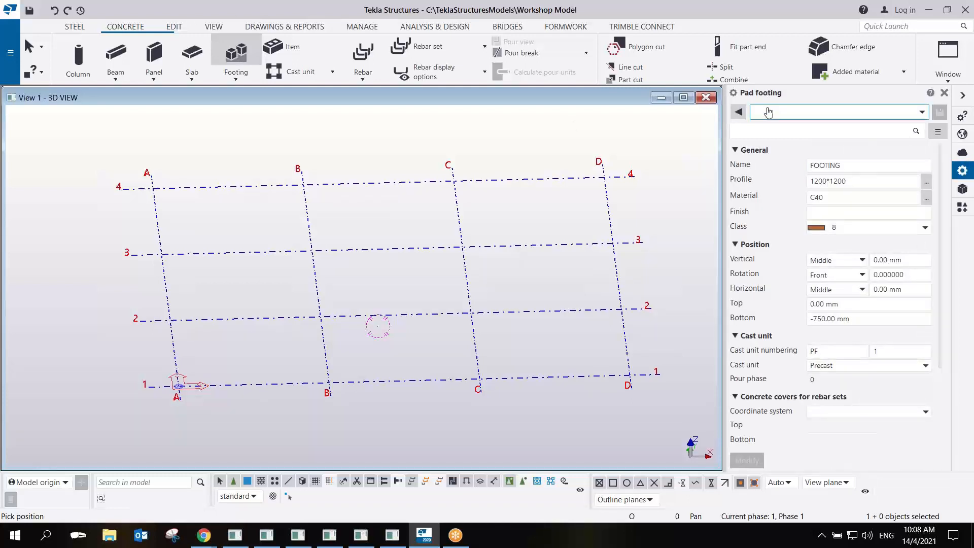
{"action": "left_click", "coordinate": [844, 168]}
{"action": "double_click", "coordinate": [858, 165]}
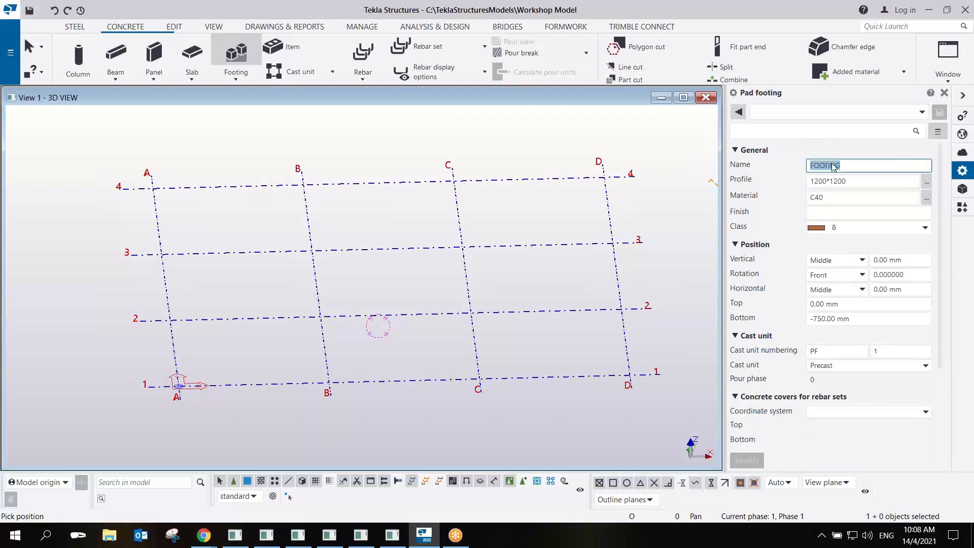
{"action": "key", "text": "Tab"}
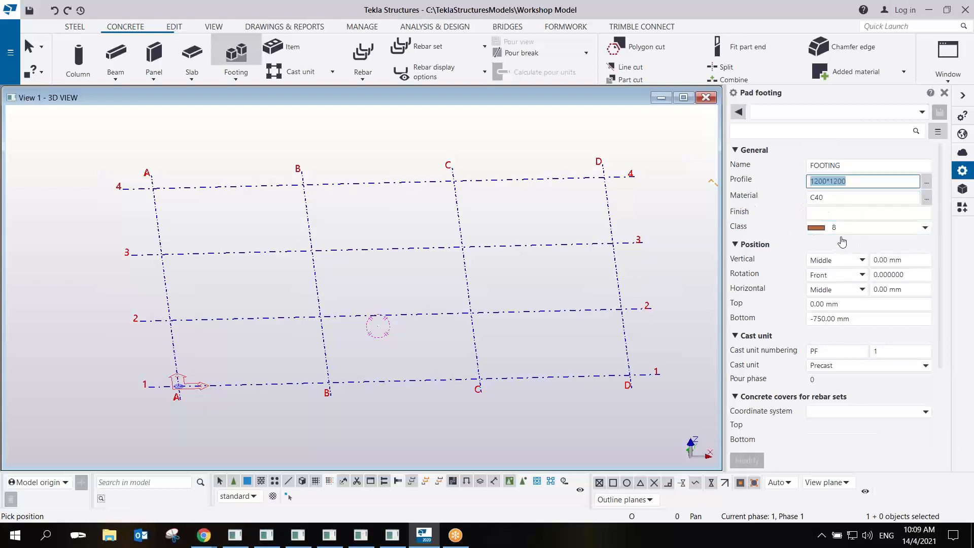
{"action": "left_click", "coordinate": [878, 227]}
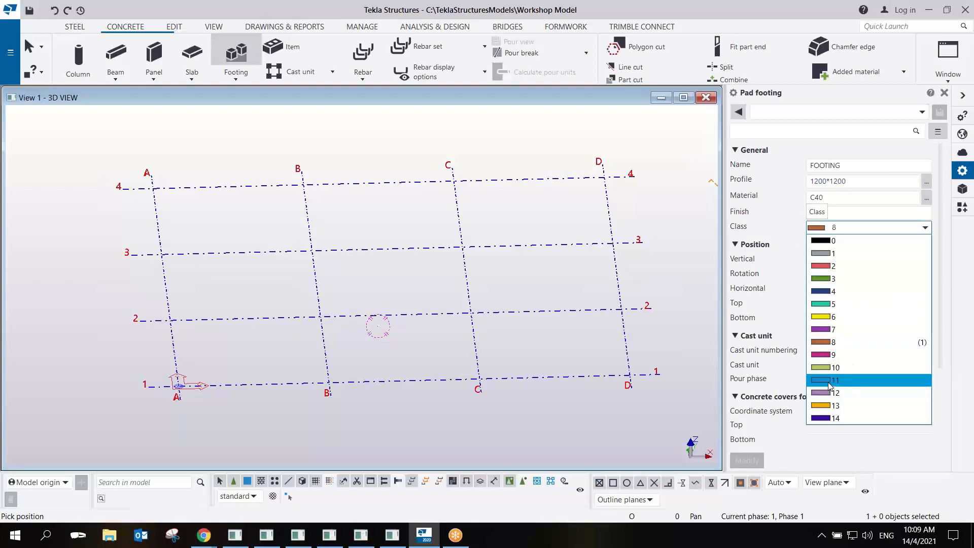
{"action": "left_click", "coordinate": [821, 253]}
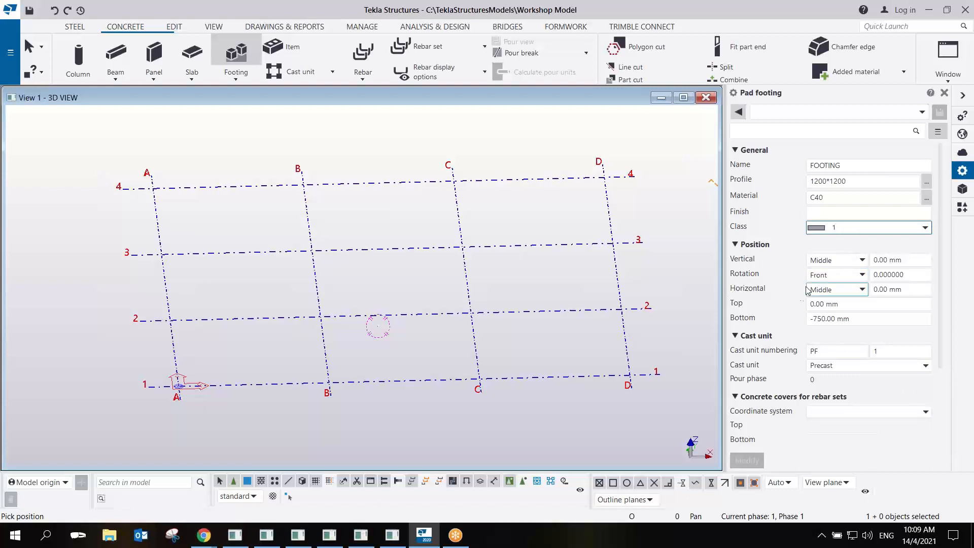
Set the pad footing's cast unit type to Cast in place.
{"action": "left_click", "coordinate": [831, 305]}
{"action": "left_click", "coordinate": [832, 319]}
{"action": "left_click", "coordinate": [850, 366]}
{"action": "left_click", "coordinate": [831, 391]}
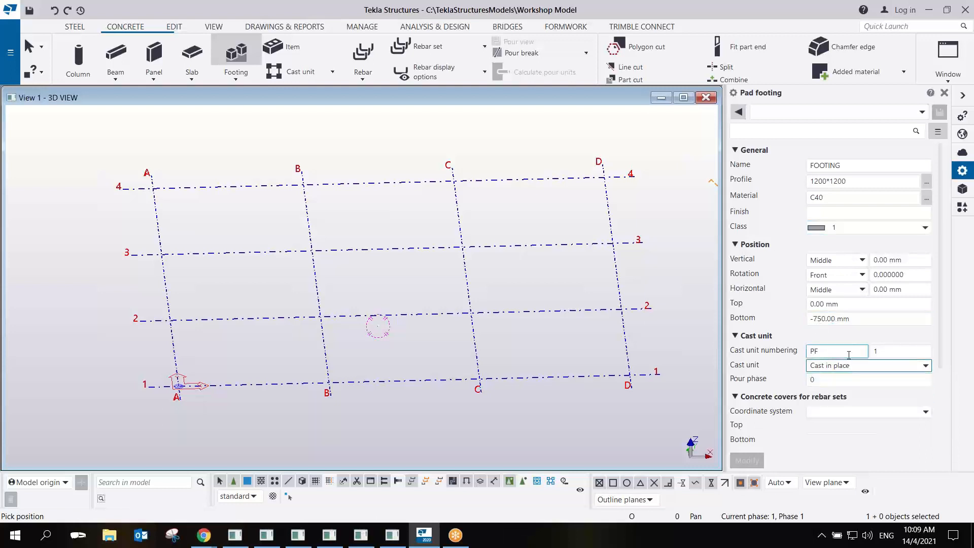
Set the pad footing's profile to 1500*1500 and confirm it as an h*b plate profile in the profile catalogue.
{"action": "left_click", "coordinate": [855, 181]}
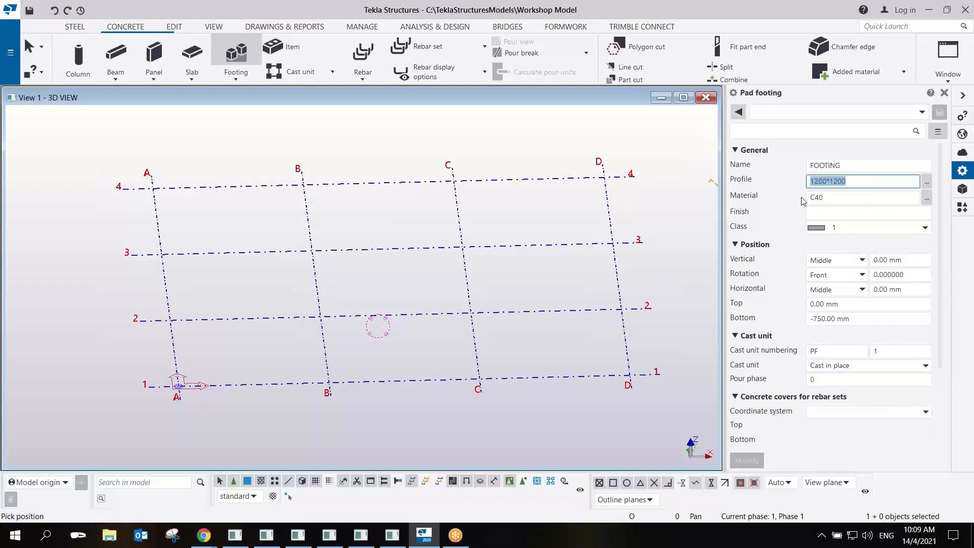
{"action": "type", "text": "1500*"}
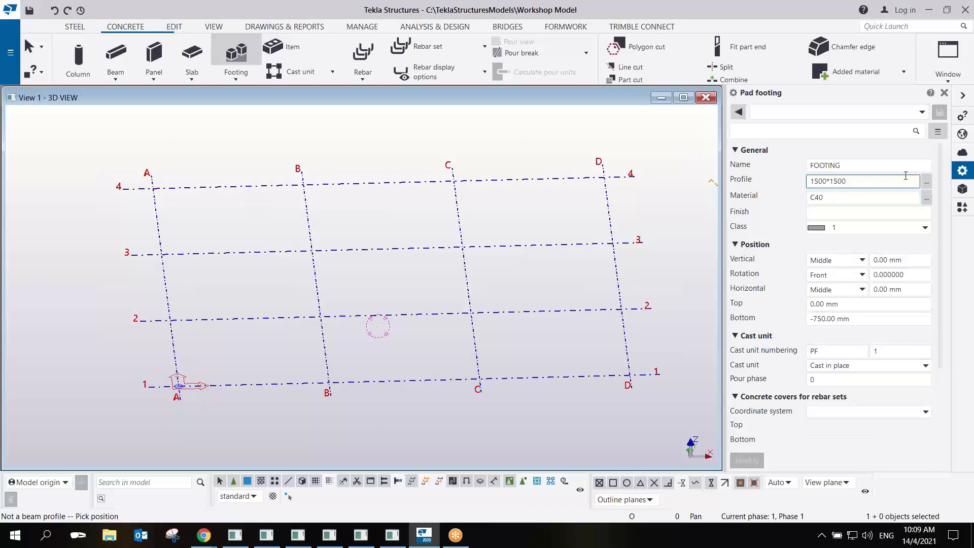
{"action": "left_click", "coordinate": [927, 184]}
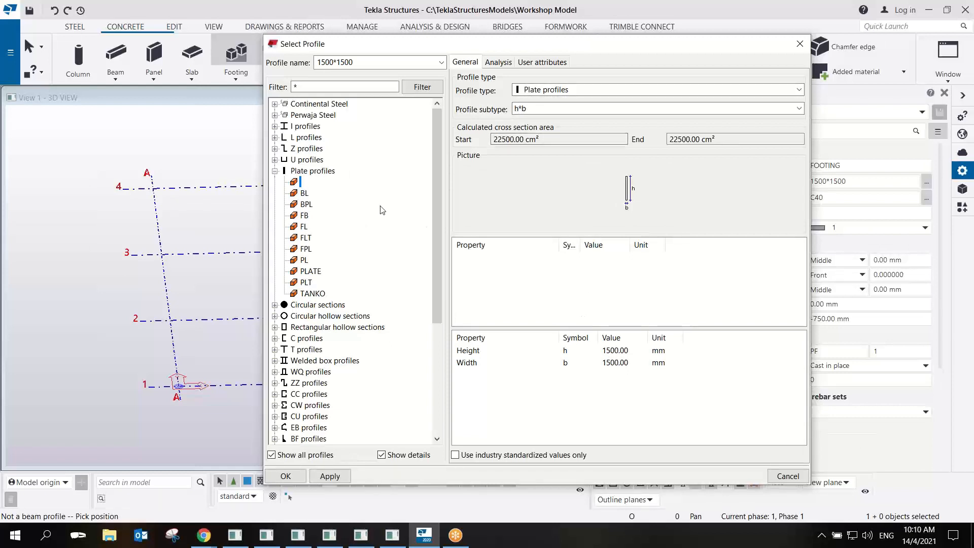
{"action": "scroll", "coordinate": [322, 318], "scroll_direction": "down", "scroll_amount": 5}
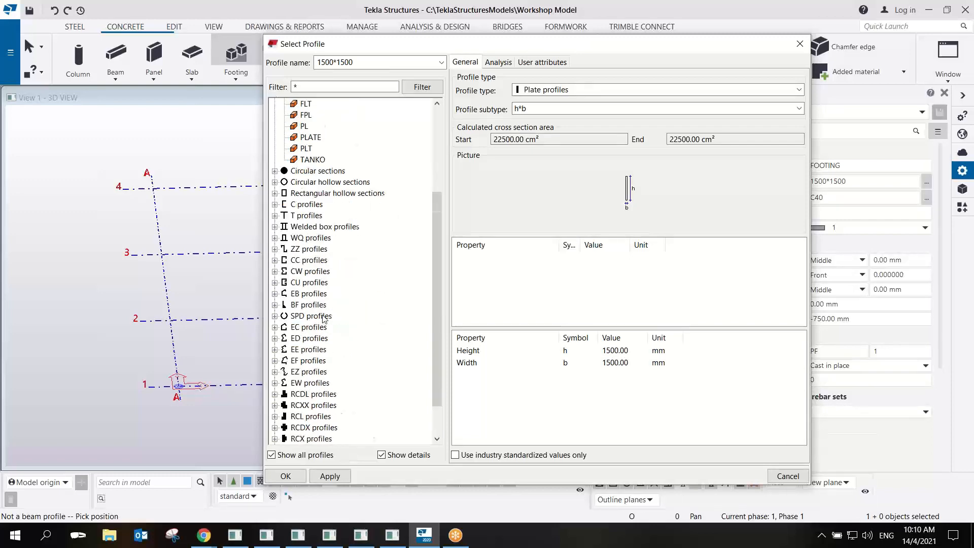
{"action": "scroll", "coordinate": [322, 318], "scroll_direction": "up", "scroll_amount": 5}
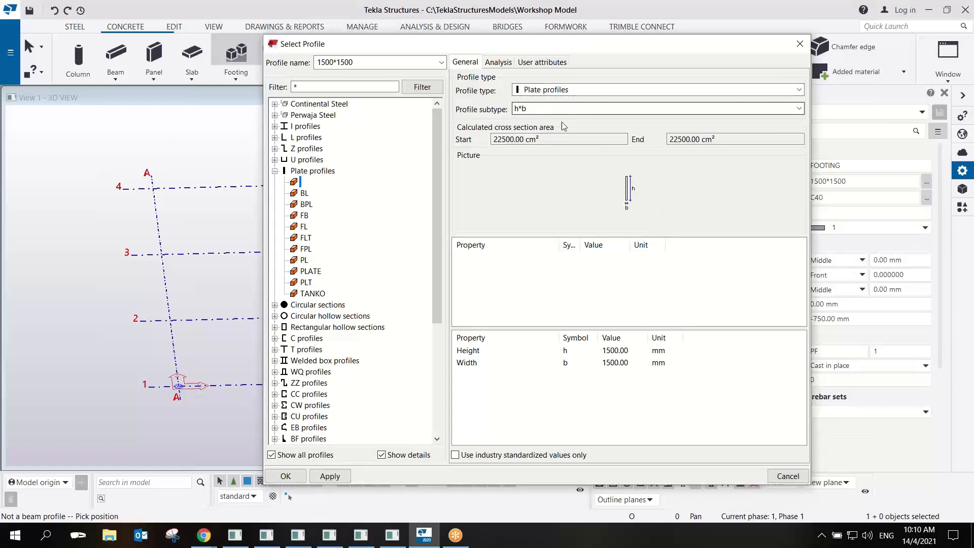
{"action": "left_click", "coordinate": [330, 476]}
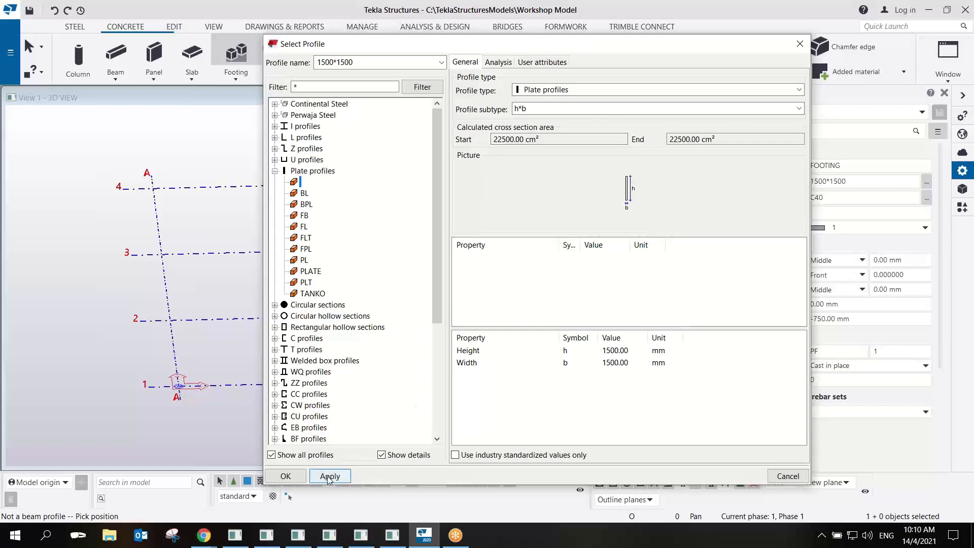
{"action": "left_click", "coordinate": [286, 476]}
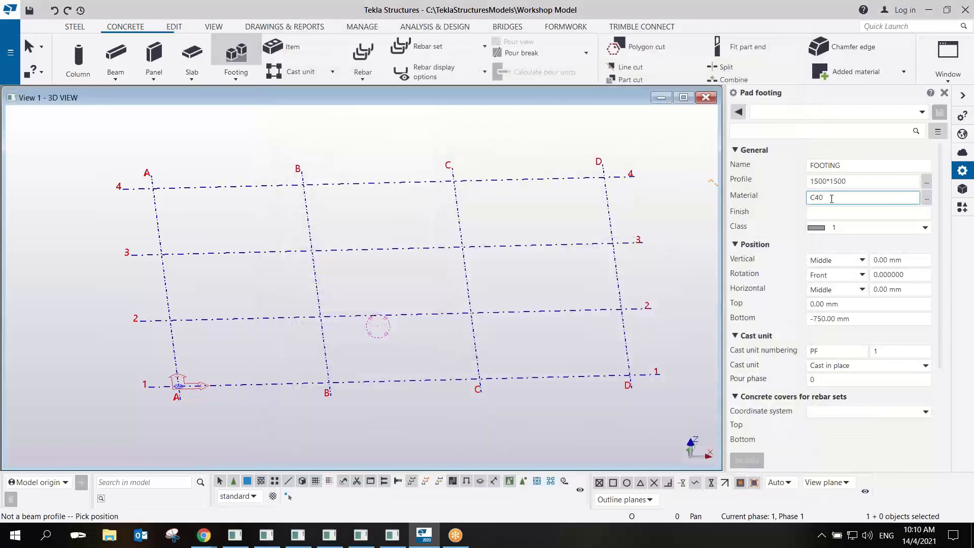
Place a C40 pad footing at grid intersection A-1 and end the footing command.
{"action": "left_click", "coordinate": [831, 198]}
{"action": "left_click_drag", "start_coordinate": [831, 198], "coordinate": [797, 207]}
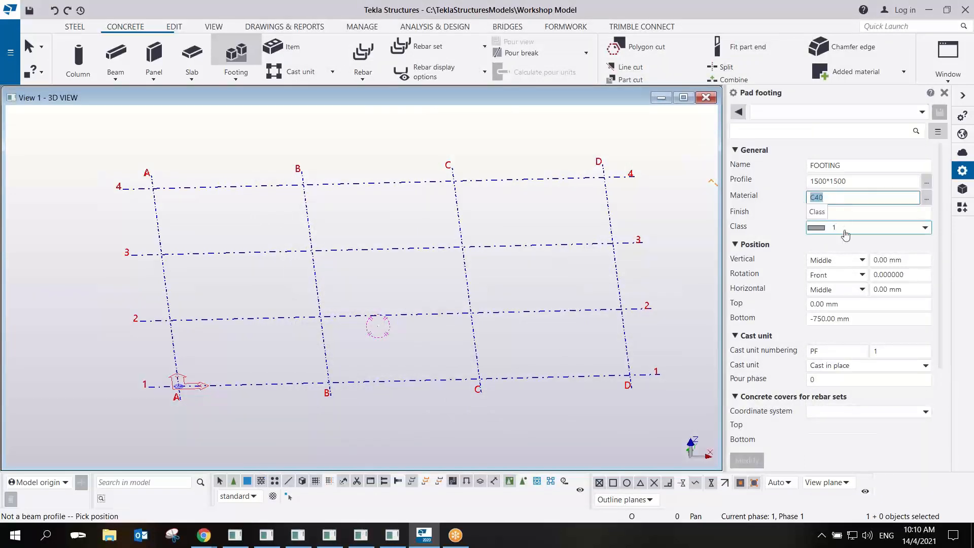
{"action": "left_click", "coordinate": [176, 387]}
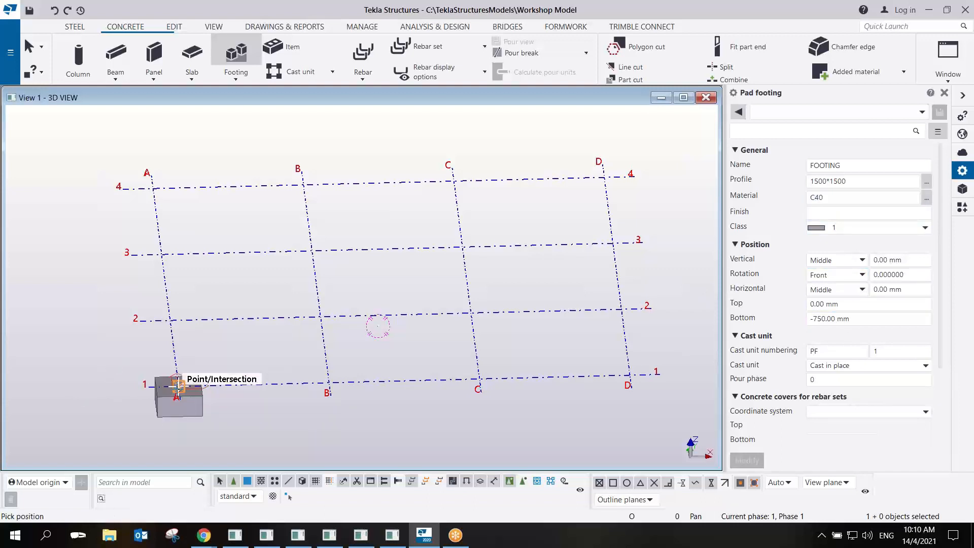
{"action": "scroll", "coordinate": [377, 217], "scroll_direction": "up", "scroll_amount": 5}
{"action": "scroll", "coordinate": [377, 218], "scroll_direction": "up", "scroll_amount": 2}
{"action": "right_click", "coordinate": [376, 217]}
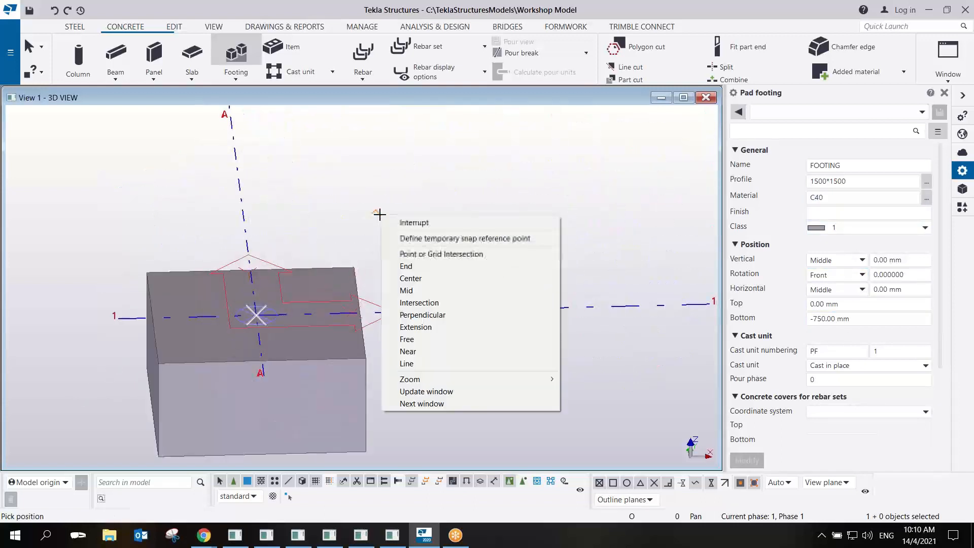
{"action": "left_click", "coordinate": [405, 221]}
Set the bottom level of the pad footing at A-1 to -800 mm.
{"action": "middle_click_drag", "start_coordinate": [445, 301], "coordinate": [416, 267], "text": "ctrl"}
{"action": "scroll", "coordinate": [399, 248], "scroll_direction": "down", "scroll_amount": 2}
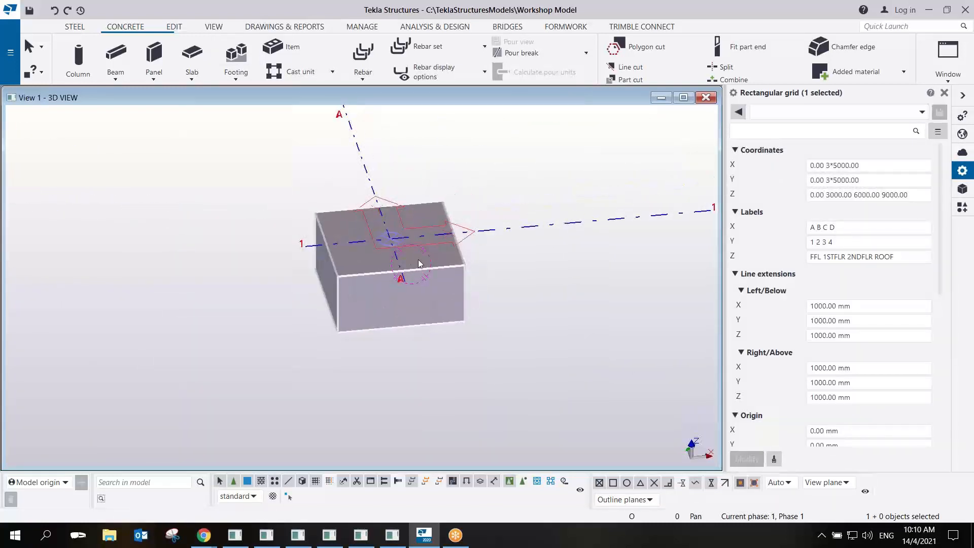
{"action": "scroll", "coordinate": [419, 251], "scroll_direction": "up", "scroll_amount": 2}
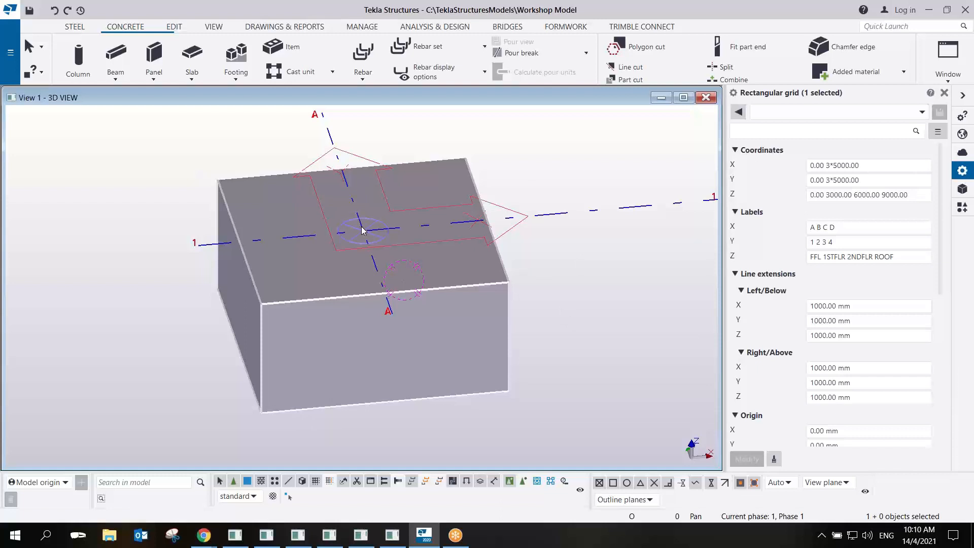
{"action": "middle_click_drag", "start_coordinate": [358, 284], "coordinate": [314, 324], "text": "ctrl"}
{"action": "left_click", "coordinate": [314, 328]}
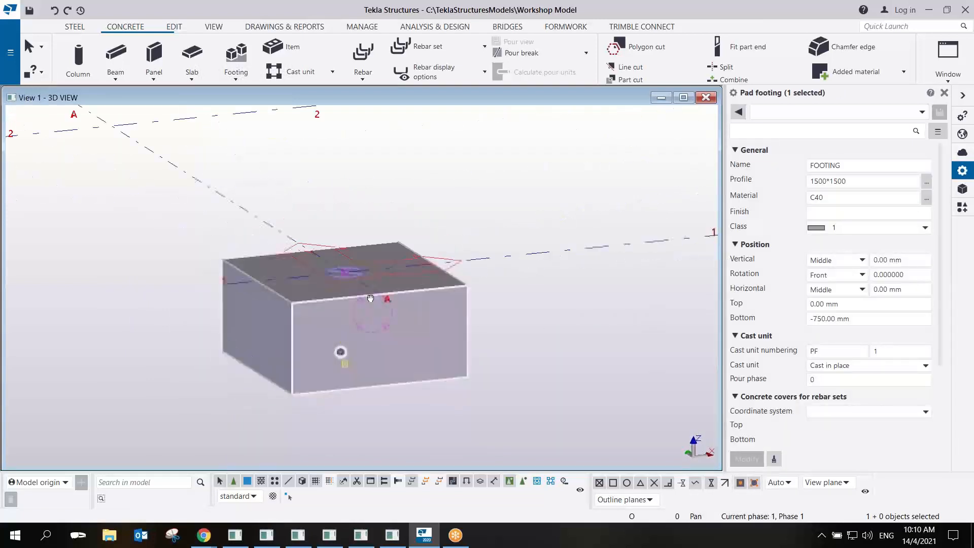
{"action": "scroll", "coordinate": [371, 325], "scroll_direction": "up", "scroll_amount": 2}
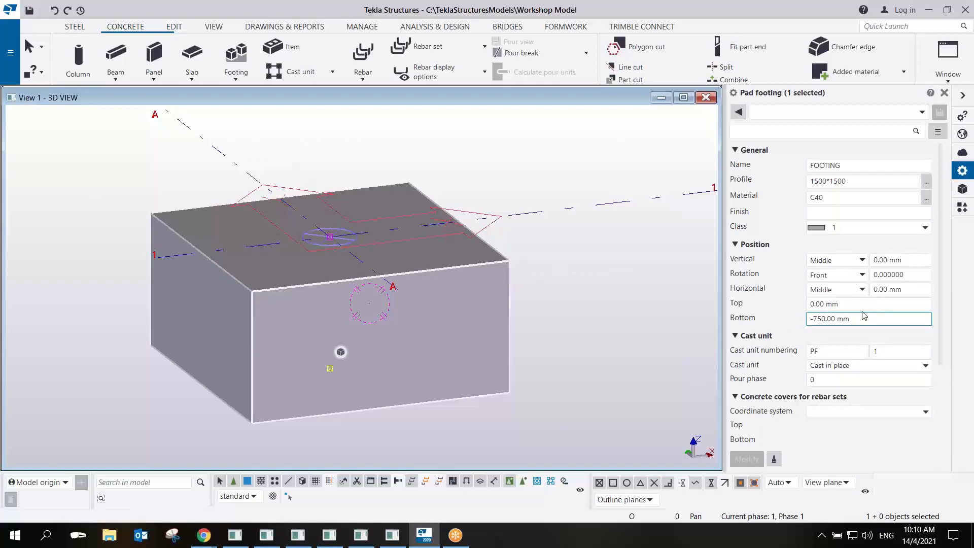
{"action": "left_click_drag", "start_coordinate": [865, 319], "coordinate": [771, 331]}
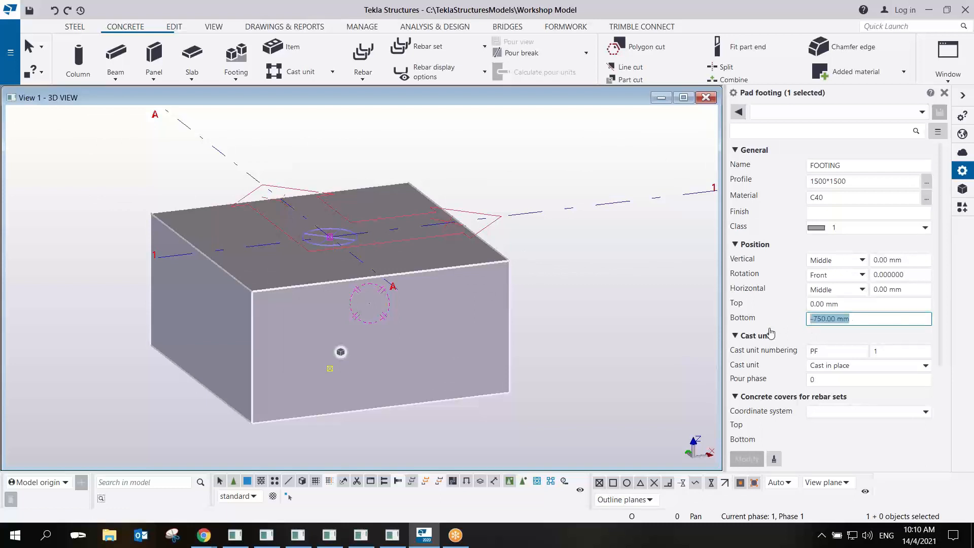
{"action": "type", "text": "-800"}
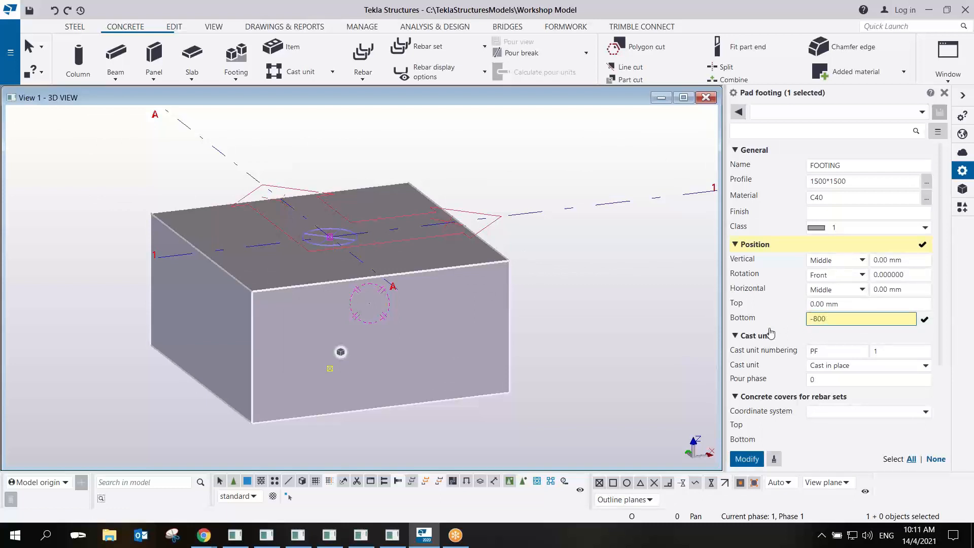
{"action": "key", "text": "Return"}
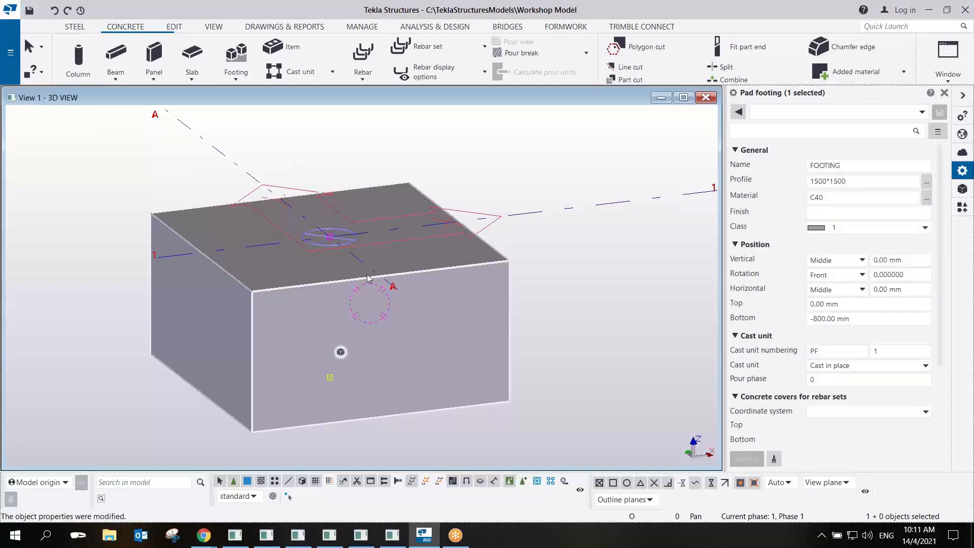
Inquire the part information of the footing at A-1, examine its dimensions, volume and weights, and close the report.
{"action": "scroll", "coordinate": [361, 288], "scroll_direction": "down", "scroll_amount": 4}
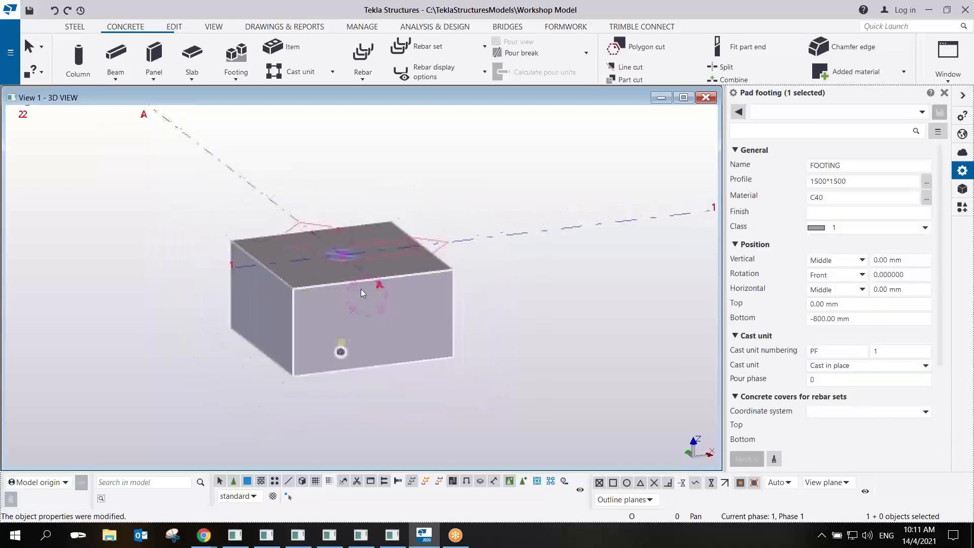
{"action": "right_click", "coordinate": [404, 296]}
{"action": "mouse_move", "coordinate": [455, 223]}
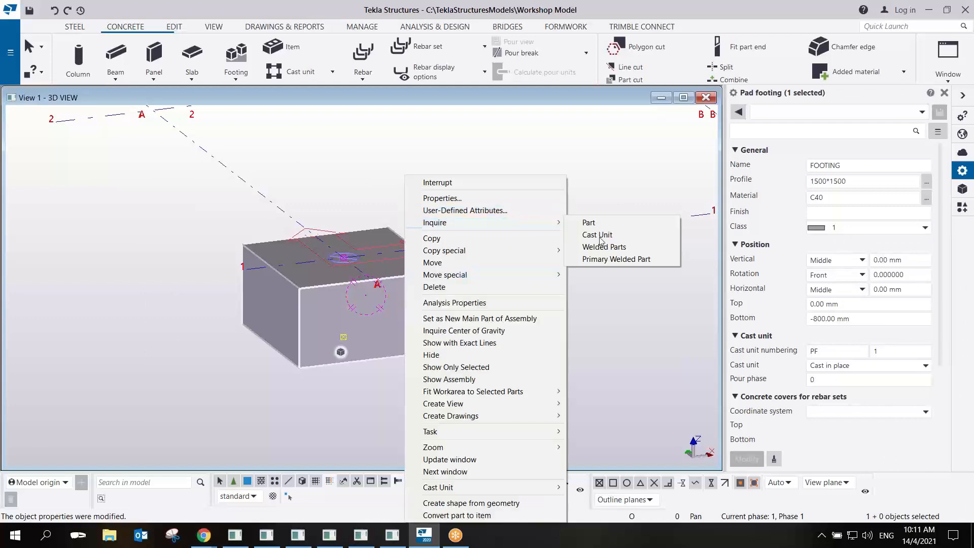
{"action": "left_click", "coordinate": [610, 223]}
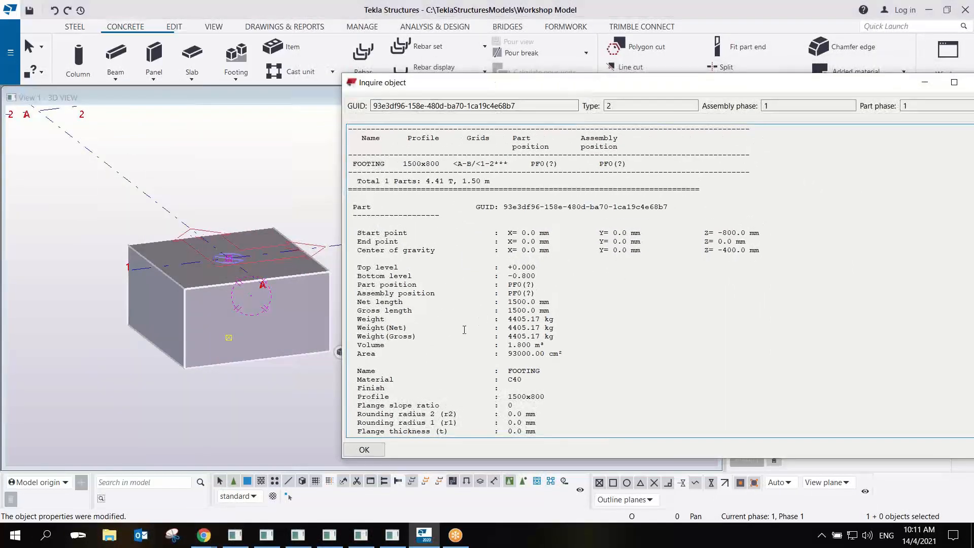
{"action": "scroll", "coordinate": [492, 315], "scroll_direction": "down", "scroll_amount": 2}
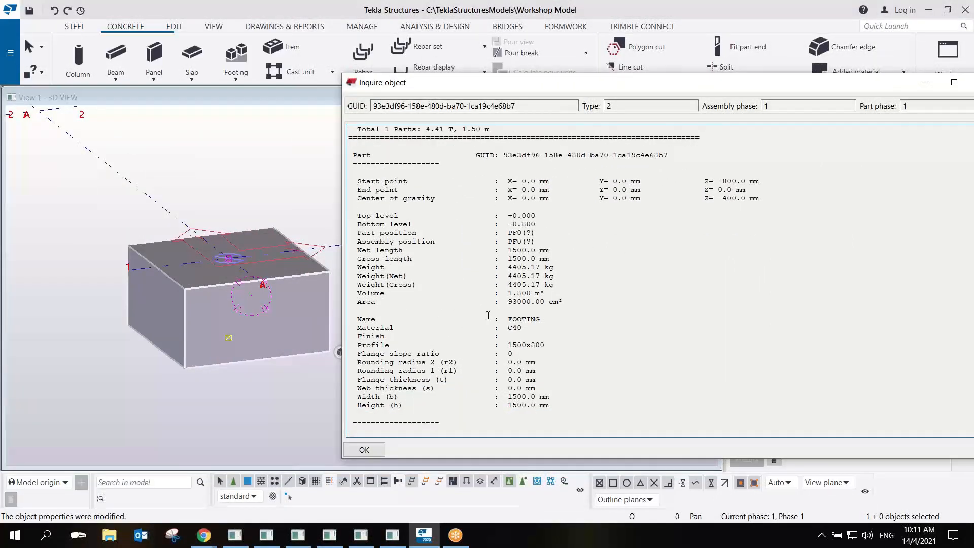
{"action": "left_click", "coordinate": [288, 297]}
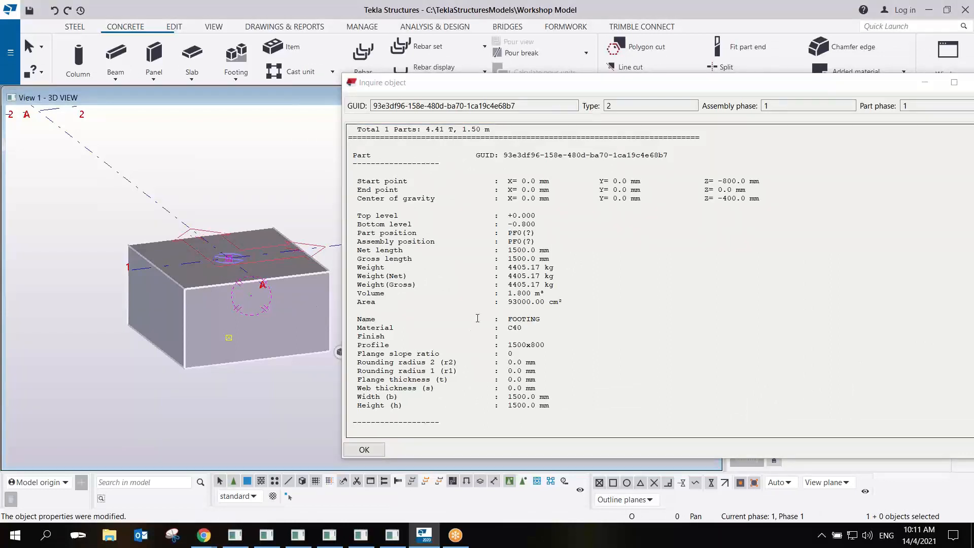
{"action": "left_click", "coordinate": [564, 310]}
{"action": "scroll", "coordinate": [563, 309], "scroll_direction": "up", "scroll_amount": 2}
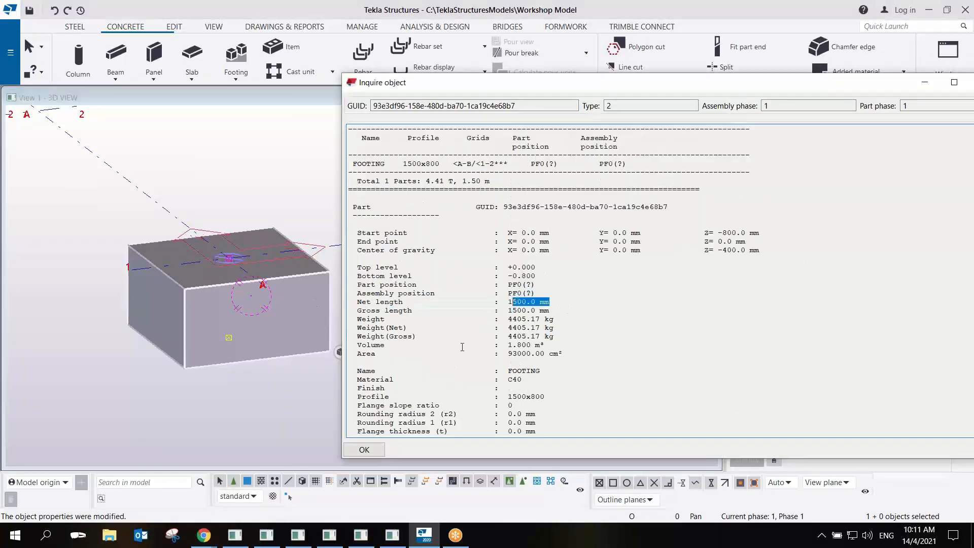
{"action": "left_click_drag", "start_coordinate": [358, 345], "coordinate": [548, 346]}
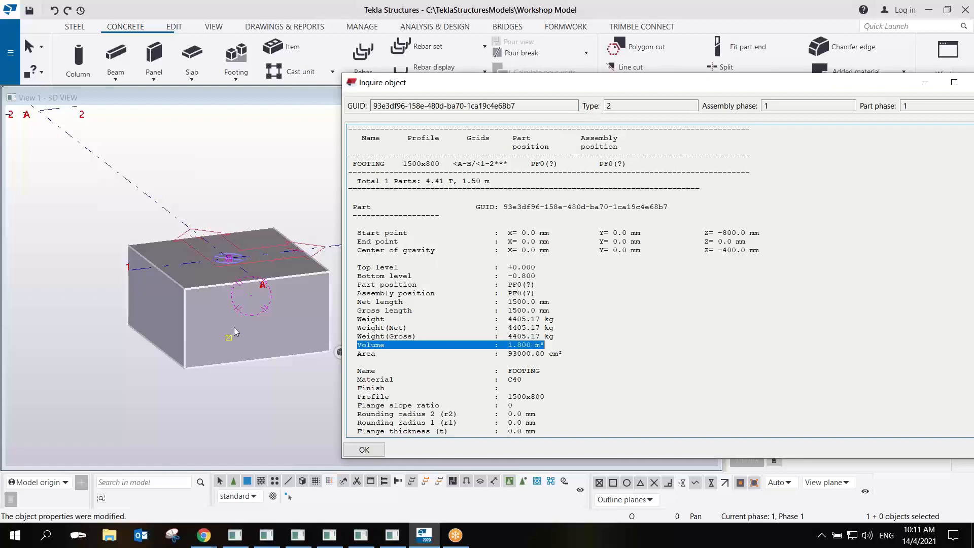
{"action": "left_click_drag", "start_coordinate": [555, 337], "coordinate": [353, 320]}
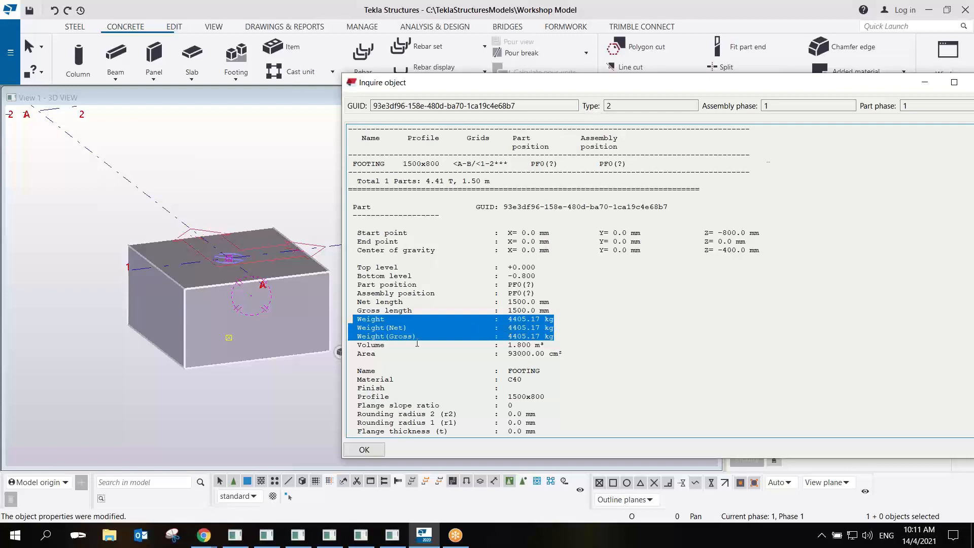
{"action": "left_click_drag", "start_coordinate": [954, 86], "coordinate": [836, 104]}
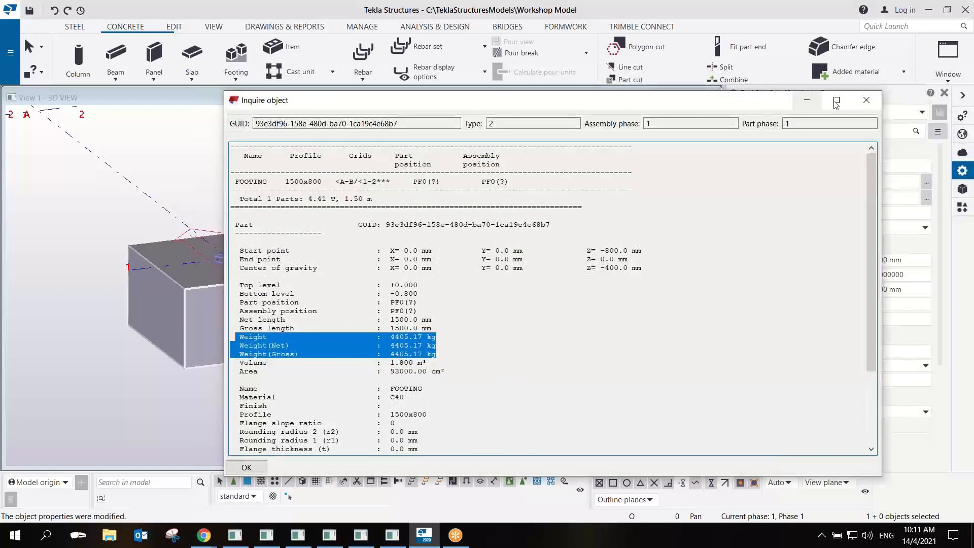
{"action": "left_click", "coordinate": [867, 101]}
Place further pad footings with the same properties at grid intersections B-1, C-1 and D-1, and end the command.
{"action": "scroll", "coordinate": [334, 329], "scroll_direction": "down", "scroll_amount": 5}
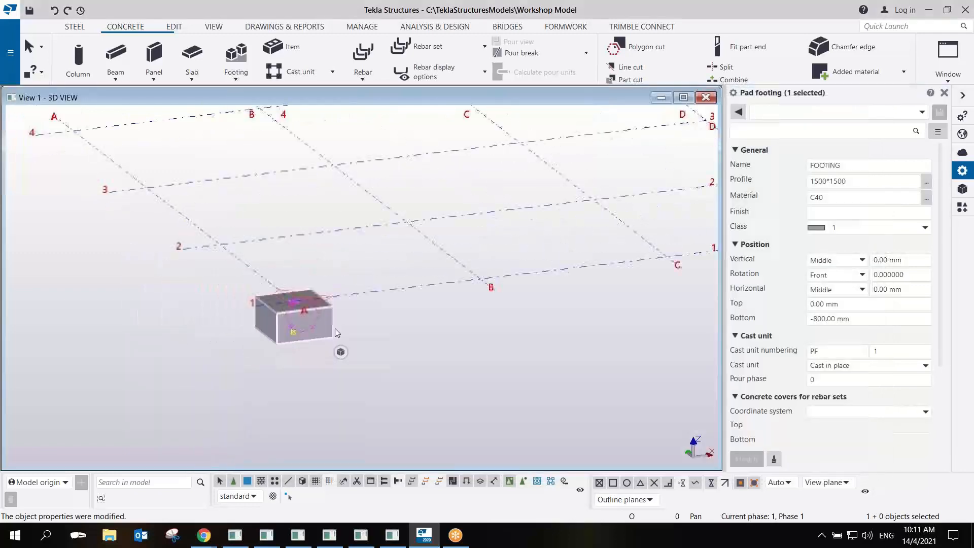
{"action": "middle_click_drag", "start_coordinate": [339, 311], "coordinate": [286, 327], "text": "ctrl"}
{"action": "scroll", "coordinate": [291, 321], "scroll_direction": "down", "scroll_amount": 4}
{"action": "scroll", "coordinate": [291, 321], "scroll_direction": "up", "scroll_amount": 3}
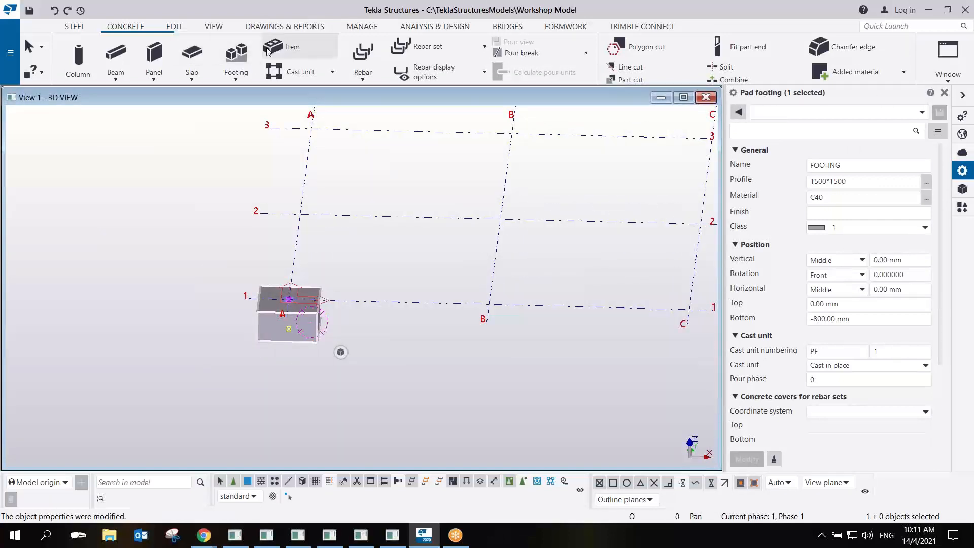
{"action": "left_click", "coordinate": [236, 56]}
{"action": "scroll", "coordinate": [430, 352], "scroll_direction": "down", "scroll_amount": 4}
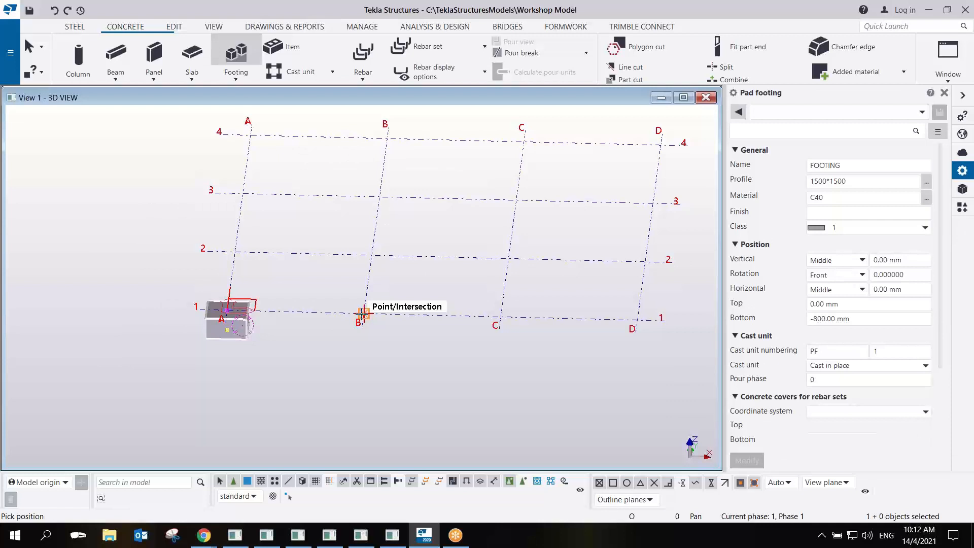
{"action": "left_click", "coordinate": [365, 313]}
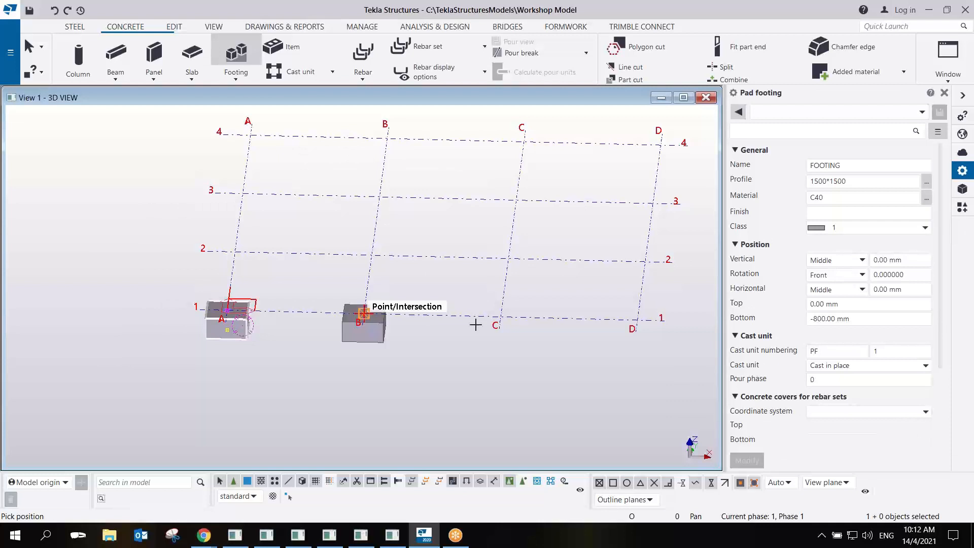
{"action": "left_click", "coordinate": [502, 317]}
{"action": "left_click", "coordinate": [636, 320]}
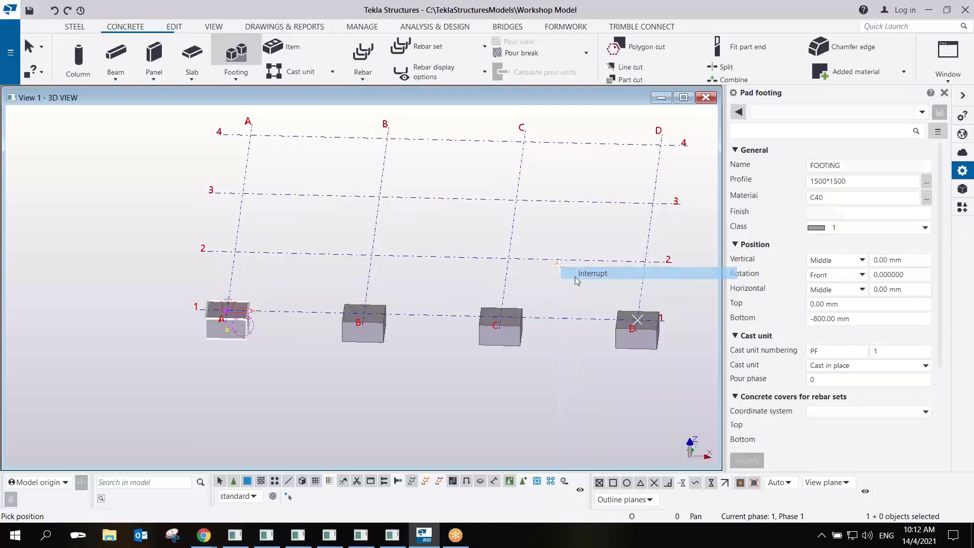
{"action": "key", "text": "Escape"}
Select the four pad footings along grid line 1 and open the linear copy settings for them.
{"action": "middle_click_drag", "start_coordinate": [571, 292], "coordinate": [456, 327], "text": "ctrl"}
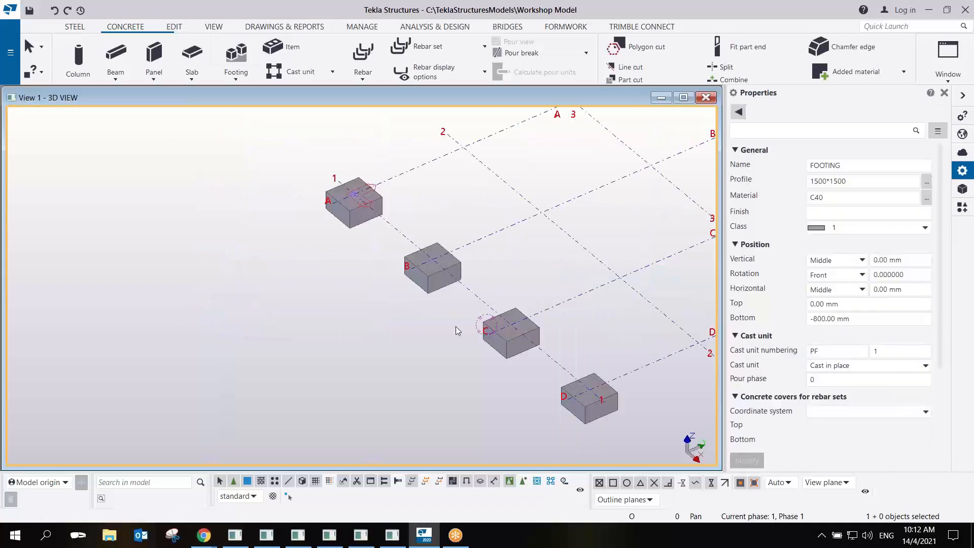
{"action": "left_click", "coordinate": [565, 328]}
{"action": "middle_click_drag", "start_coordinate": [564, 327], "coordinate": [431, 349]}
{"action": "scroll", "coordinate": [430, 349], "scroll_direction": "down", "scroll_amount": 3}
{"action": "scroll", "coordinate": [332, 301], "scroll_direction": "up", "scroll_amount": 3}
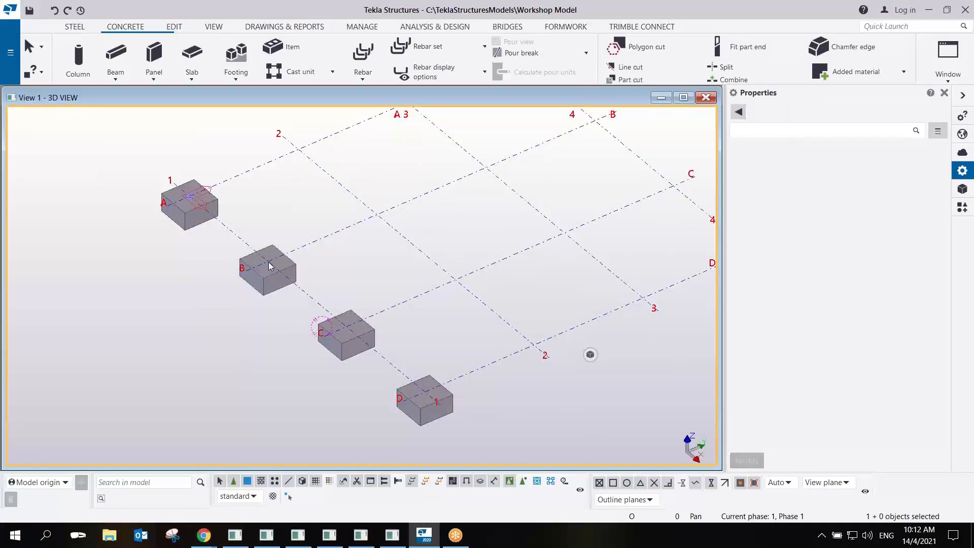
{"action": "scroll", "coordinate": [270, 267], "scroll_direction": "down", "scroll_amount": 1}
{"action": "scroll", "coordinate": [270, 267], "scroll_direction": "up", "scroll_amount": 4}
{"action": "scroll", "coordinate": [276, 270], "scroll_direction": "down", "scroll_amount": 5}
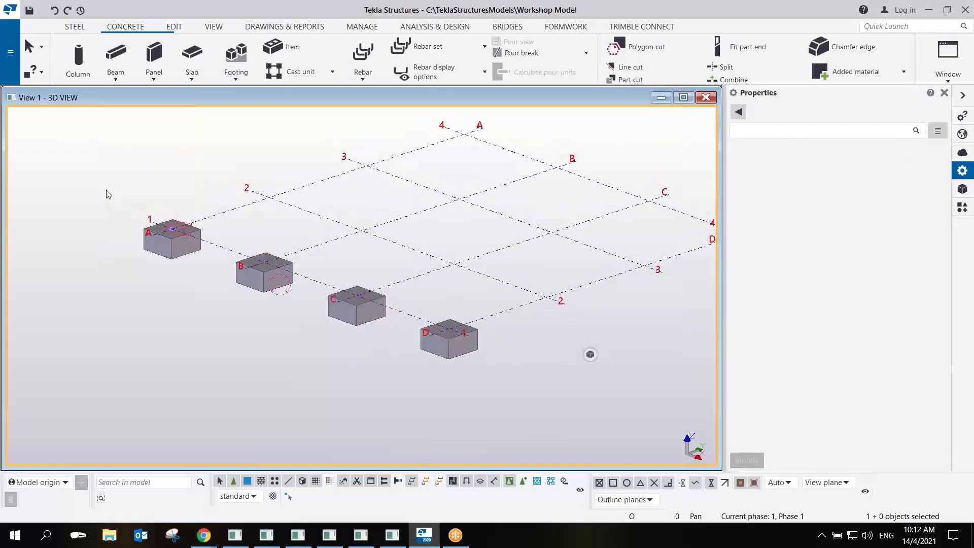
{"action": "left_click_drag", "start_coordinate": [122, 206], "coordinate": [500, 429]}
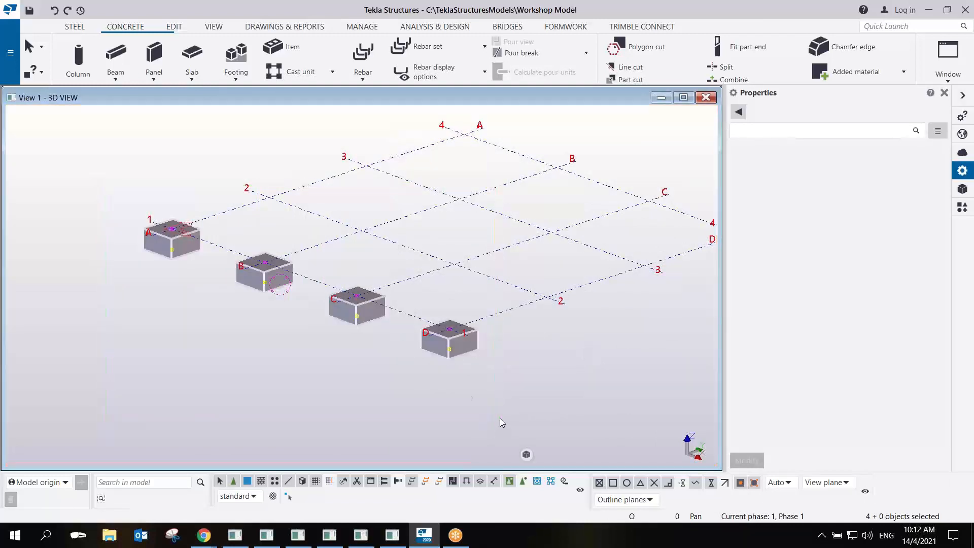
{"action": "middle_click_drag", "start_coordinate": [363, 253], "coordinate": [355, 298]}
{"action": "scroll", "coordinate": [358, 315], "scroll_direction": "up", "scroll_amount": 2}
{"action": "right_click", "coordinate": [362, 338]}
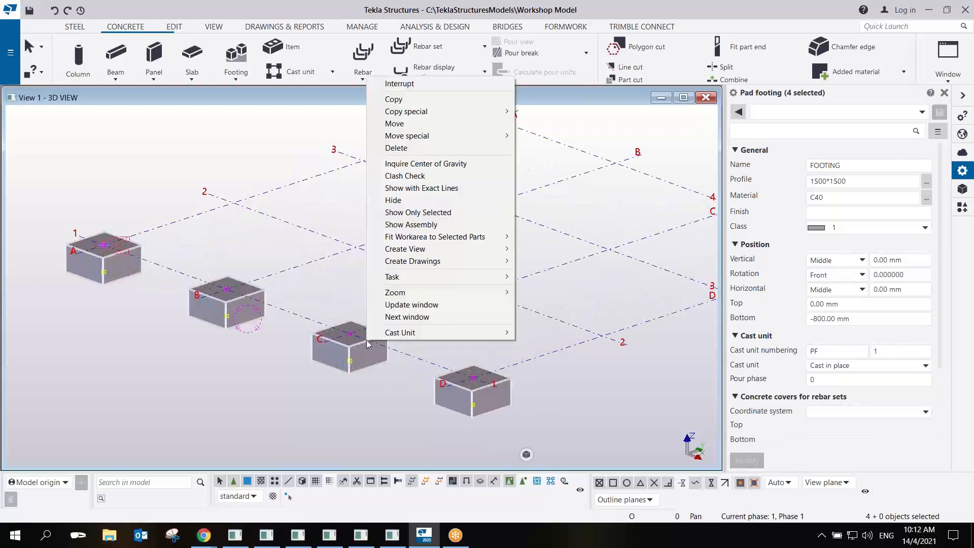
{"action": "mouse_move", "coordinate": [419, 118]}
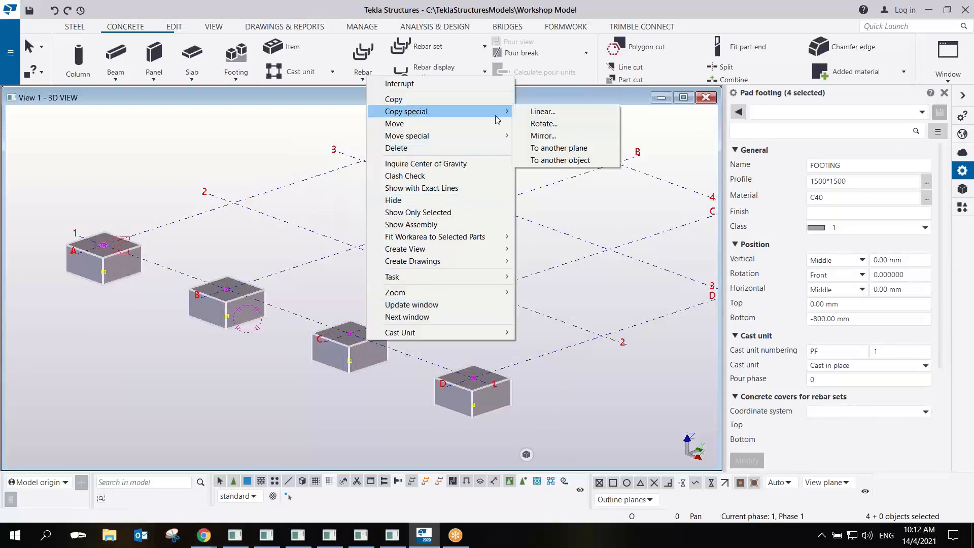
{"action": "left_click", "coordinate": [555, 118]}
Define the linear copy offset of 5000 mm in Y by picking grid intersections C-1 and C-2.
{"action": "middle_click_drag", "start_coordinate": [623, 249], "coordinate": [534, 255]}
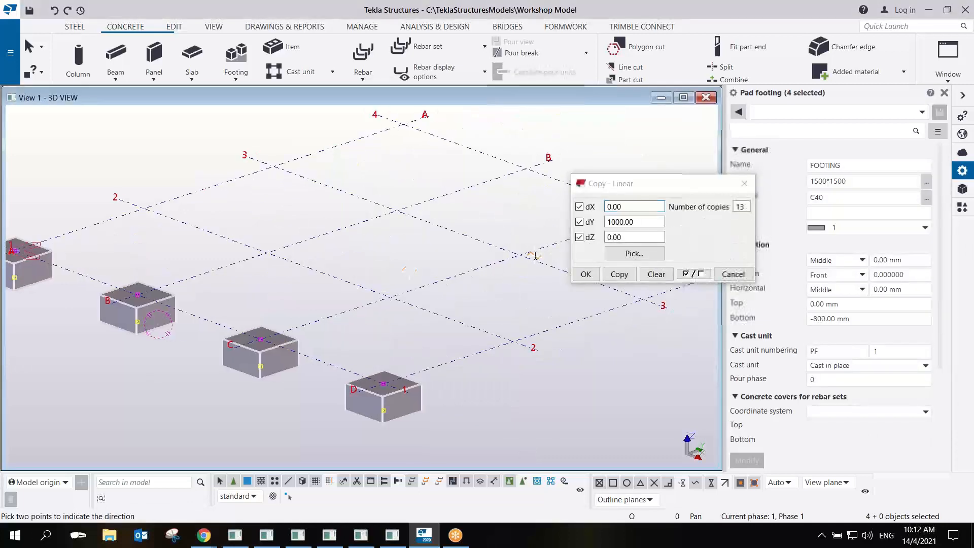
{"action": "left_click", "coordinate": [629, 255]}
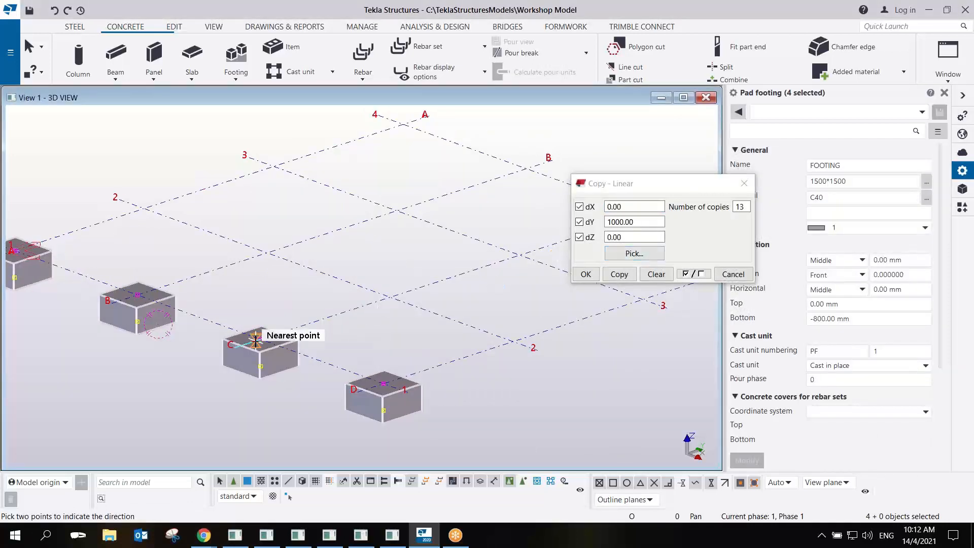
{"action": "left_click", "coordinate": [293, 336]}
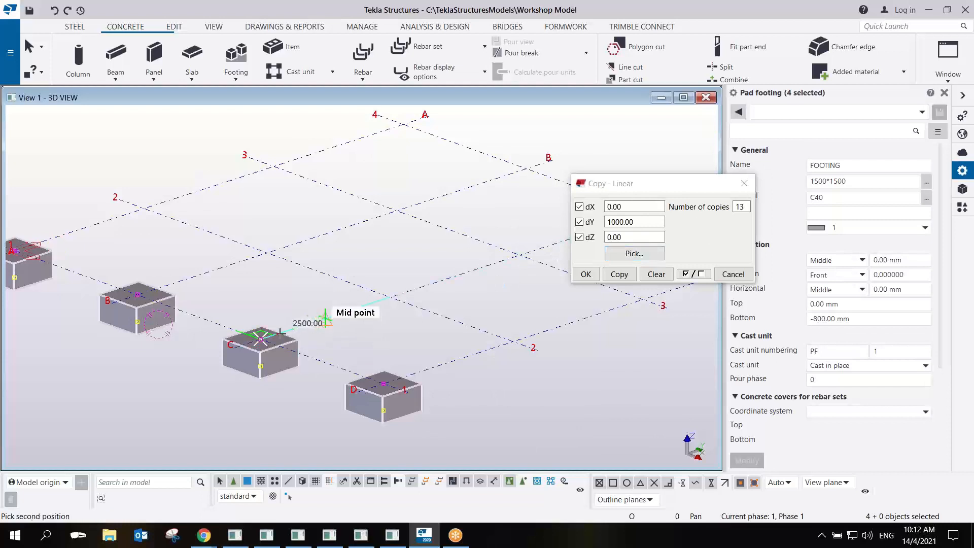
{"action": "left_click", "coordinate": [390, 297]}
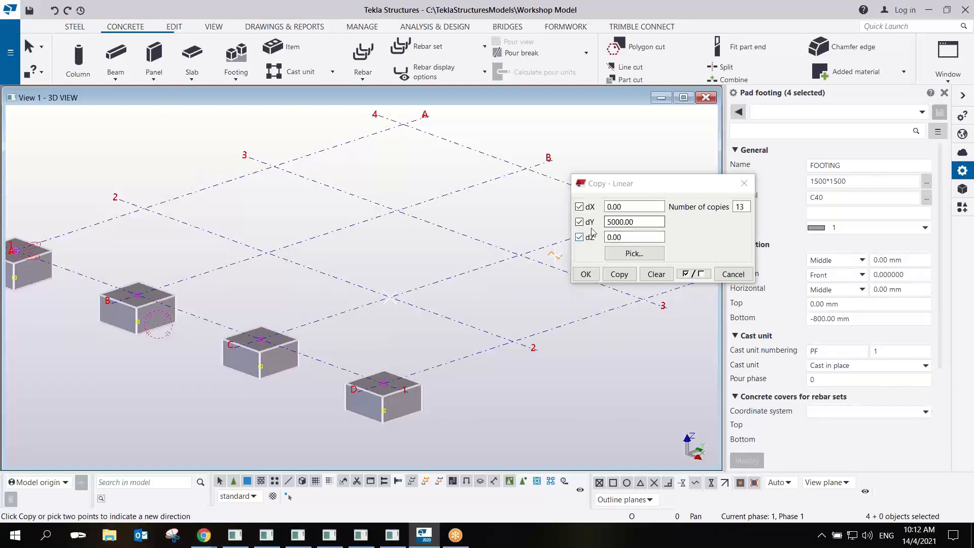
Set the number of copies to 3, copy the footings to grid lines 2, 3 and 4, and end the command.
{"action": "double_click", "coordinate": [739, 207]}
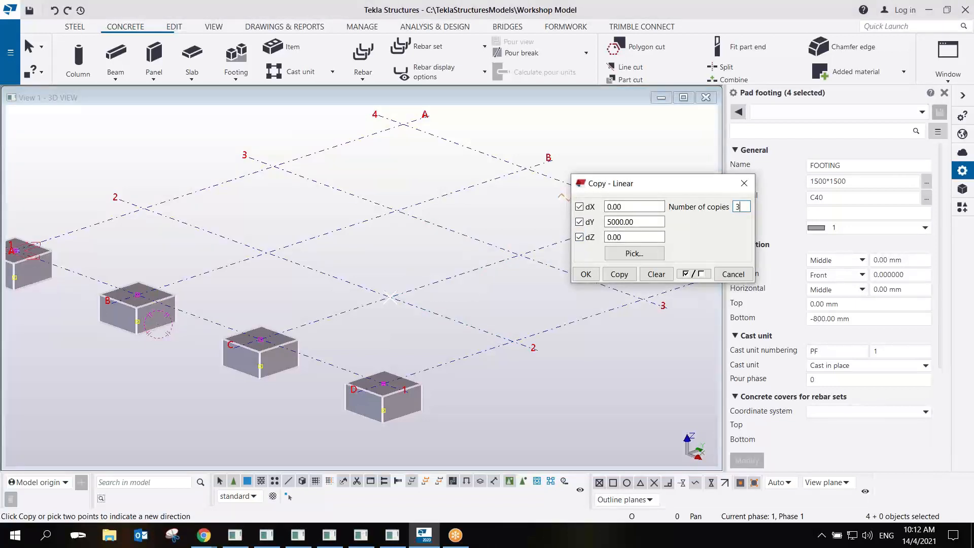
{"action": "type", "text": "3"}
{"action": "left_click", "coordinate": [618, 274]}
{"action": "left_click", "coordinate": [586, 274]}
{"action": "right_click", "coordinate": [444, 199]}
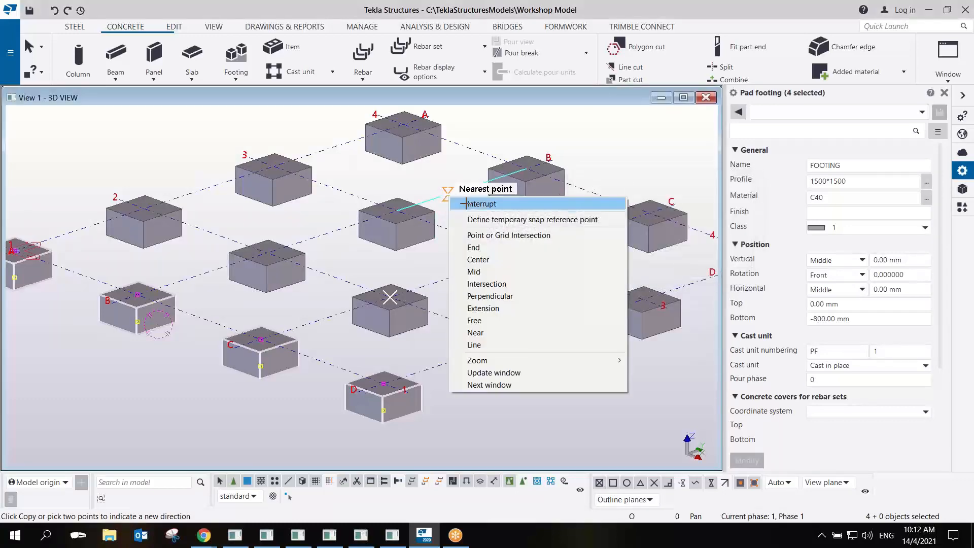
{"action": "left_click", "coordinate": [467, 204]}
Delete the pad footings at grid intersections C-3, D-3 and D-4.
{"action": "scroll", "coordinate": [472, 252], "scroll_direction": "down", "scroll_amount": 4}
{"action": "middle_click_drag", "start_coordinate": [410, 280], "coordinate": [406, 304], "text": "ctrl"}
{"action": "scroll", "coordinate": [424, 231], "scroll_direction": "up", "scroll_amount": 4}
{"action": "mouse_move", "coordinate": [453, 233]}
{"action": "middle_mouse_down"}
{"action": "mouse_move", "coordinate": [414, 267]}
{"action": "mouse_move", "coordinate": [451, 350]}
{"action": "mouse_move", "coordinate": [431, 306]}
{"action": "mouse_move", "coordinate": [446, 321]}
{"action": "mouse_move", "coordinate": [421, 318]}
{"action": "middle_mouse_up"}
{"action": "scroll", "coordinate": [415, 268], "scroll_direction": "down", "scroll_amount": 2}
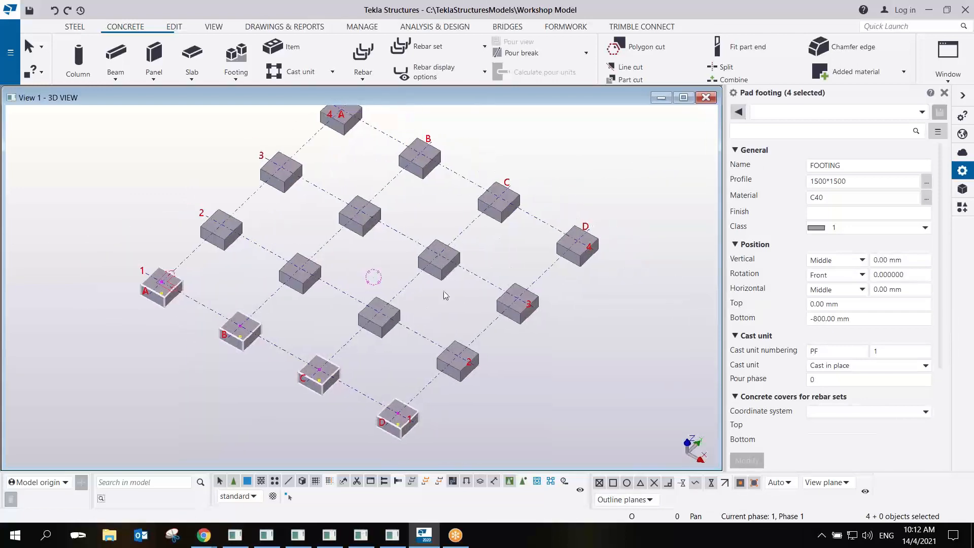
{"action": "left_click_drag", "start_coordinate": [397, 185], "coordinate": [638, 332]}
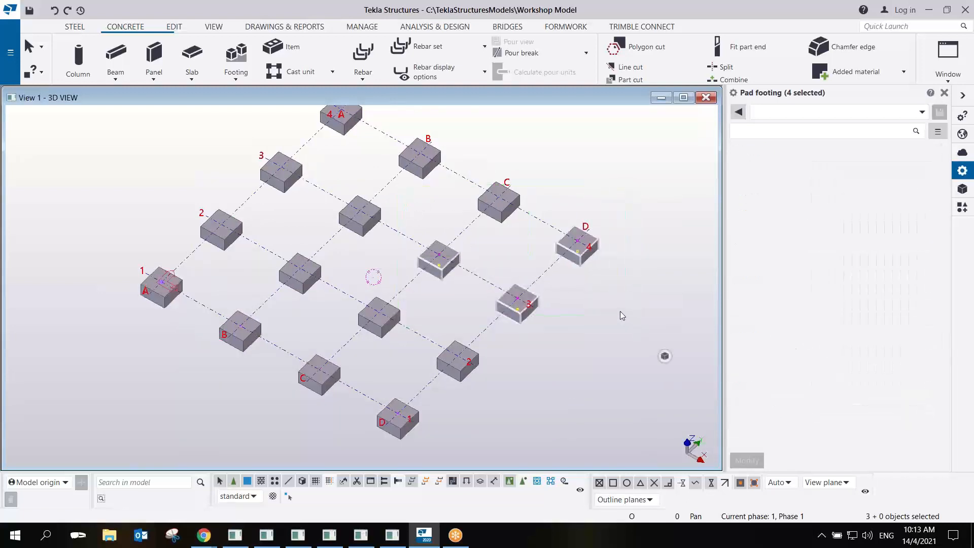
{"action": "key", "text": "Delete"}
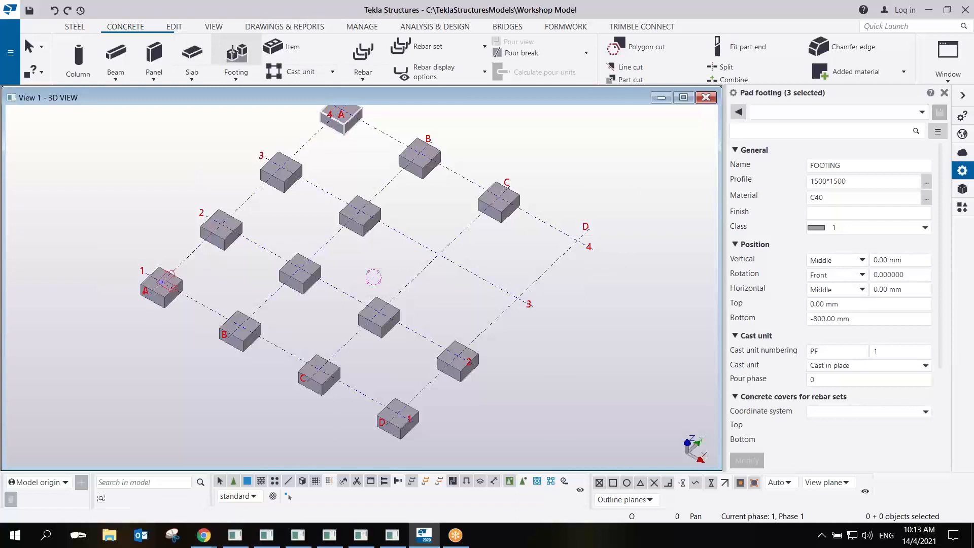
Place pad footings again at grid intersections C-3, D-3 and D-4 and end the footing command.
{"action": "left_click", "coordinate": [439, 255]}
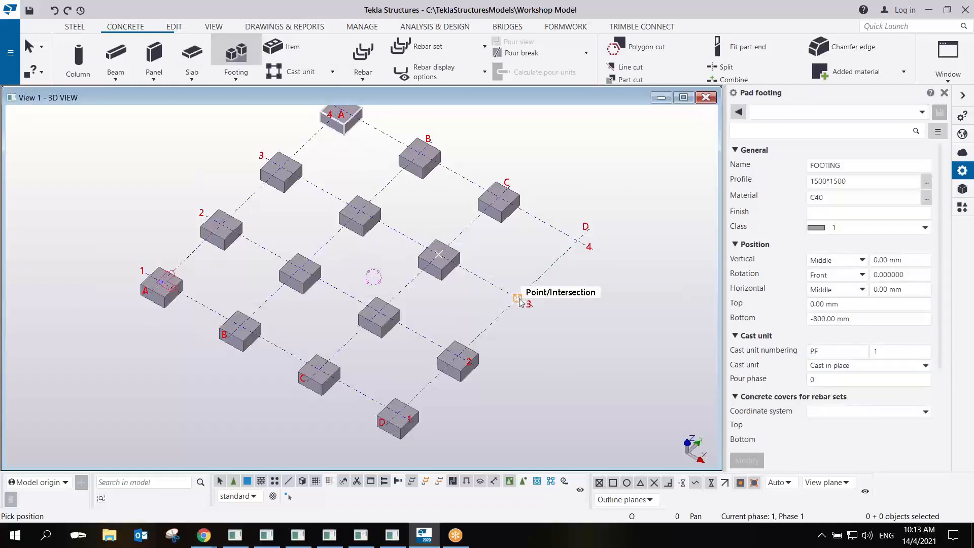
{"action": "left_click", "coordinate": [518, 299]}
{"action": "left_click", "coordinate": [576, 241]}
{"action": "right_click", "coordinate": [563, 175]}
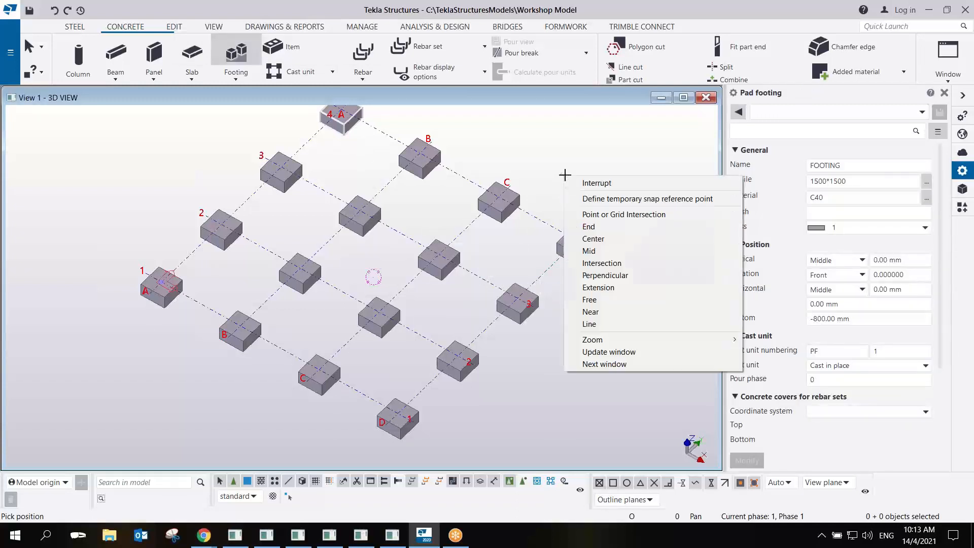
{"action": "left_click", "coordinate": [583, 183]}
Set the profile of the four inner footings at B-2, C-2, B-3 and C-3 to 1200*1200.
{"action": "left_click", "coordinate": [434, 308]}
{"action": "middle_click_drag", "start_coordinate": [433, 307], "coordinate": [431, 267], "text": "ctrl"}
{"action": "scroll", "coordinate": [413, 359], "scroll_direction": "up", "scroll_amount": 8}
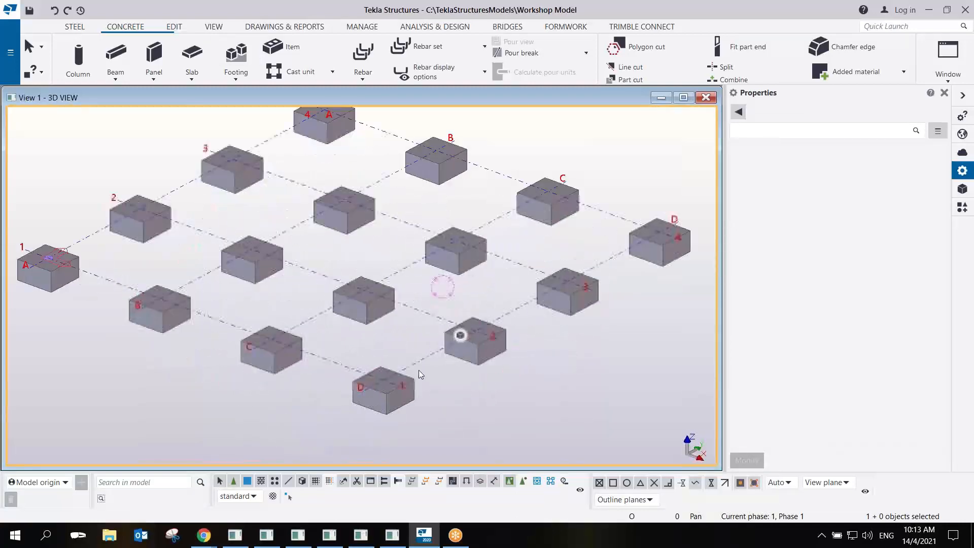
{"action": "middle_click_drag", "start_coordinate": [367, 309], "coordinate": [439, 311]}
{"action": "scroll", "coordinate": [439, 311], "scroll_direction": "down", "scroll_amount": 8}
{"action": "middle_click_drag", "start_coordinate": [406, 283], "coordinate": [318, 266], "text": "ctrl"}
{"action": "left_click_drag", "start_coordinate": [269, 206], "coordinate": [465, 364]}
{"action": "left_click", "coordinate": [852, 181]}
{"action": "type", "text": "1200*1200"}
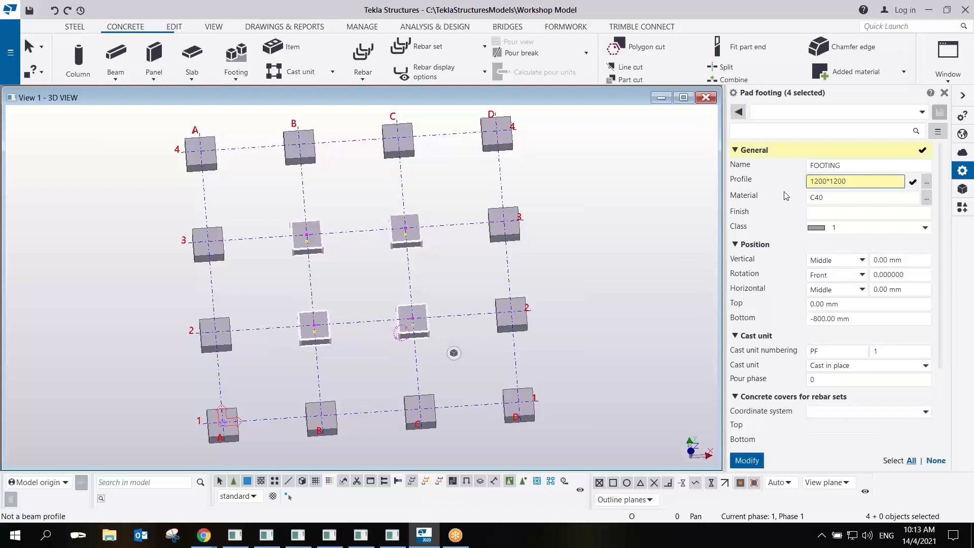
{"action": "key", "text": "Return"}
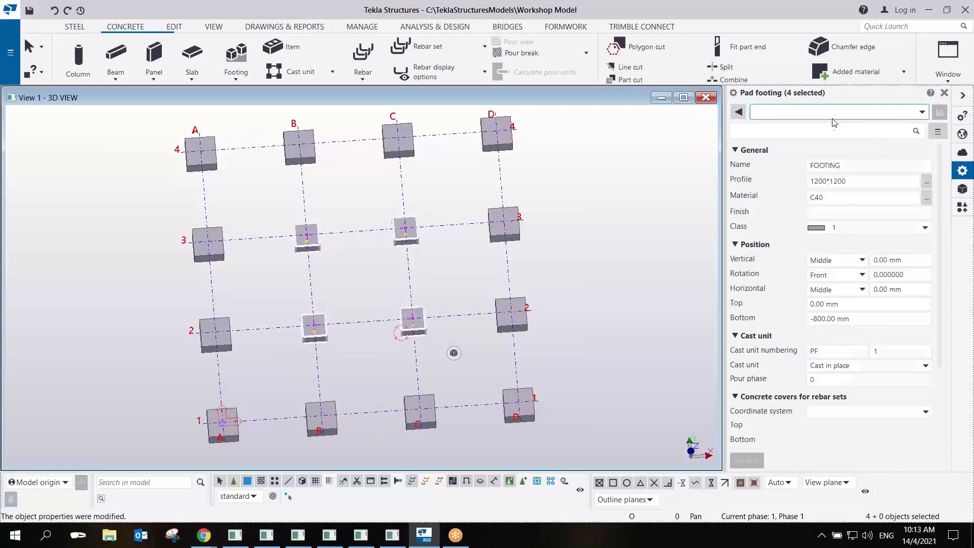
Assign class 11 to the four inner footings.
{"action": "left_click", "coordinate": [859, 226]}
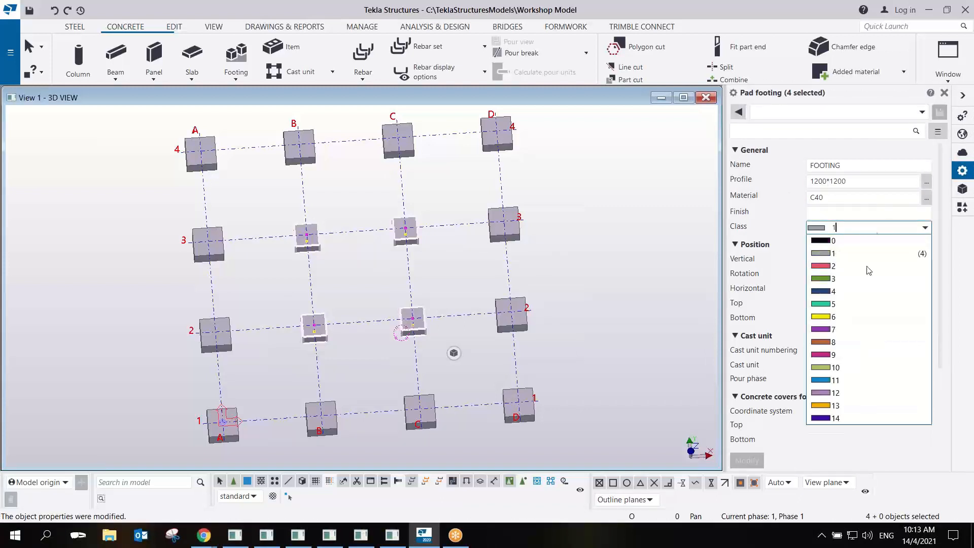
{"action": "left_click", "coordinate": [835, 380]}
{"action": "key", "text": "Return"}
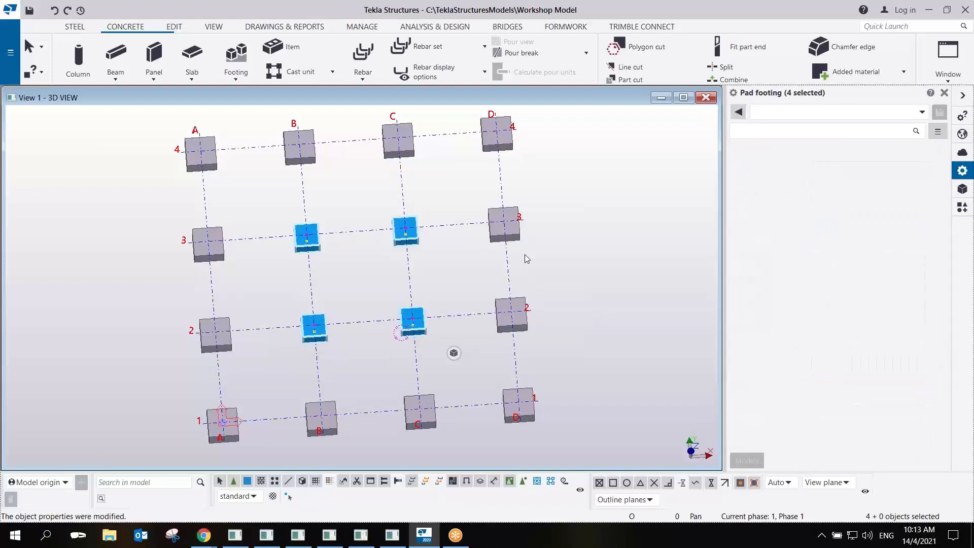
Inquire the part information of the inner footing at B-2 and examine its levels and volume.
{"action": "scroll", "coordinate": [477, 284], "scroll_direction": "down", "scroll_amount": 2}
{"action": "middle_click_drag", "start_coordinate": [432, 265], "coordinate": [368, 201], "text": "ctrl"}
{"action": "left_click", "coordinate": [400, 260]}
{"action": "scroll", "coordinate": [420, 300], "scroll_direction": "up", "scroll_amount": 4}
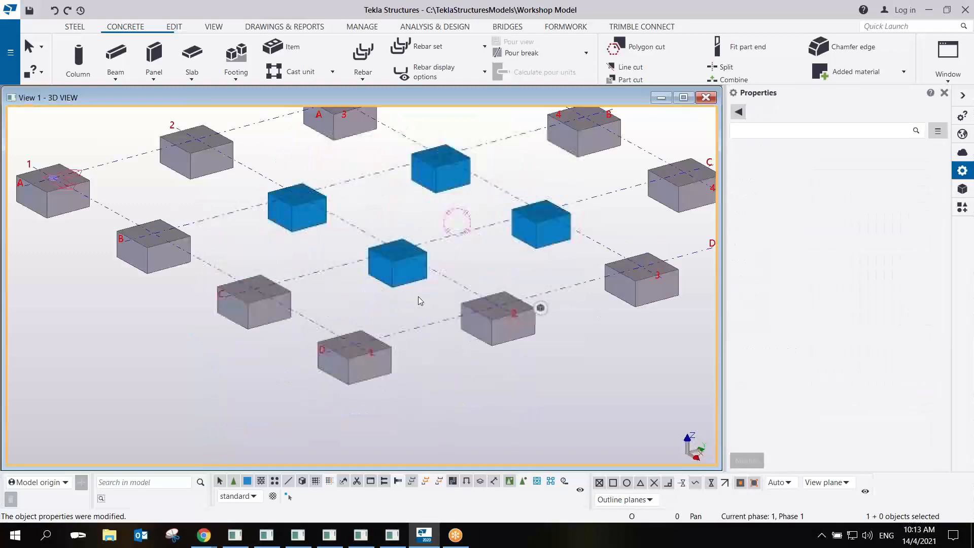
{"action": "middle_click_drag", "start_coordinate": [390, 274], "coordinate": [427, 265], "text": "ctrl"}
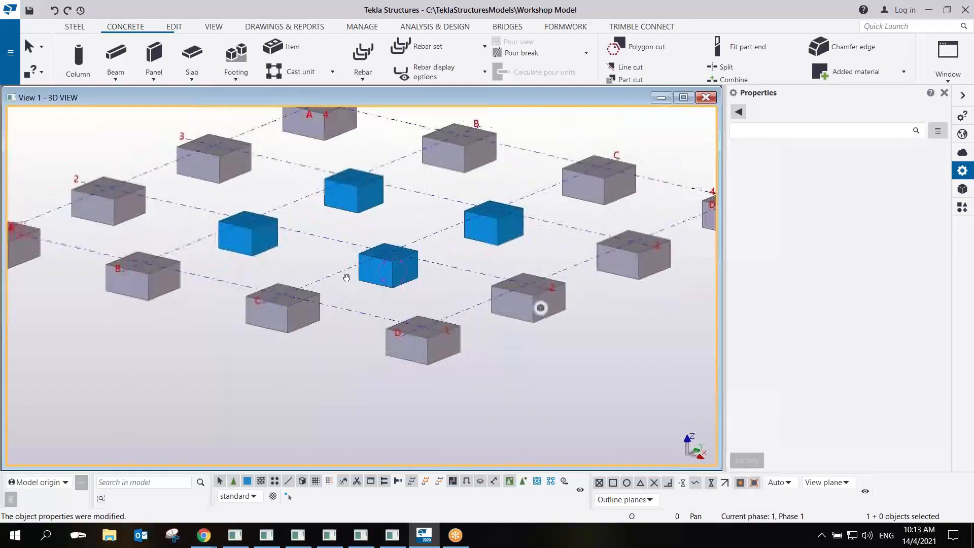
{"action": "scroll", "coordinate": [315, 263], "scroll_direction": "up", "scroll_amount": 3}
{"action": "scroll", "coordinate": [444, 288], "scroll_direction": "up", "scroll_amount": 5}
{"action": "right_click", "coordinate": [447, 259]}
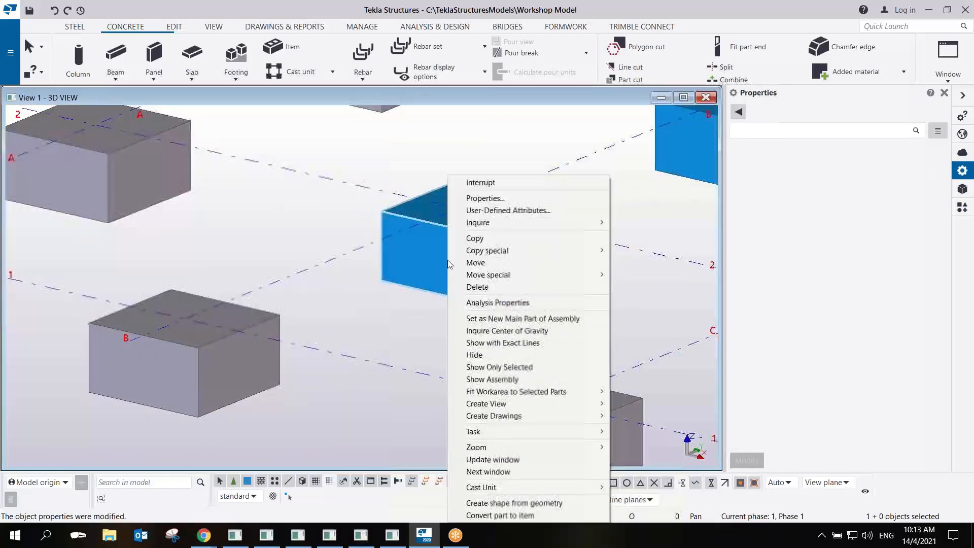
{"action": "mouse_move", "coordinate": [515, 223]}
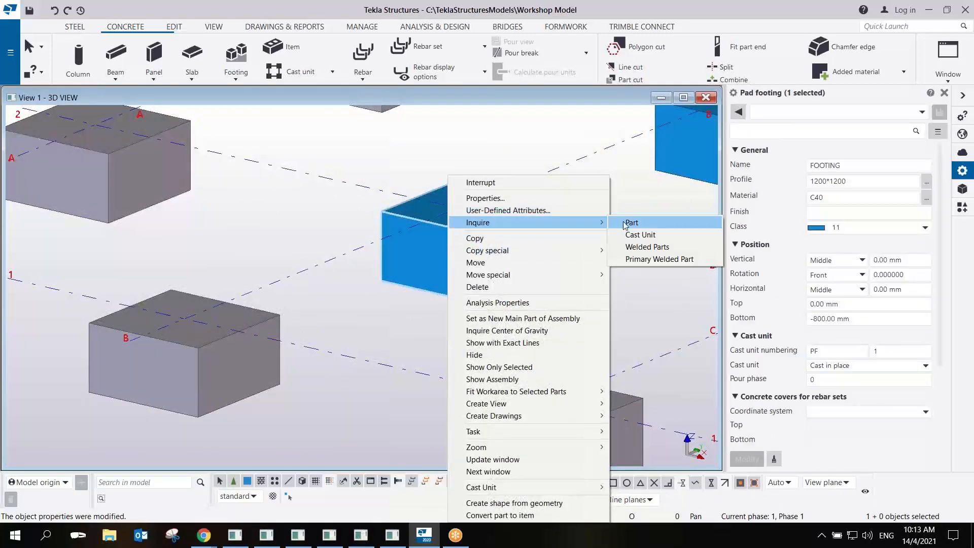
{"action": "left_click", "coordinate": [662, 223]}
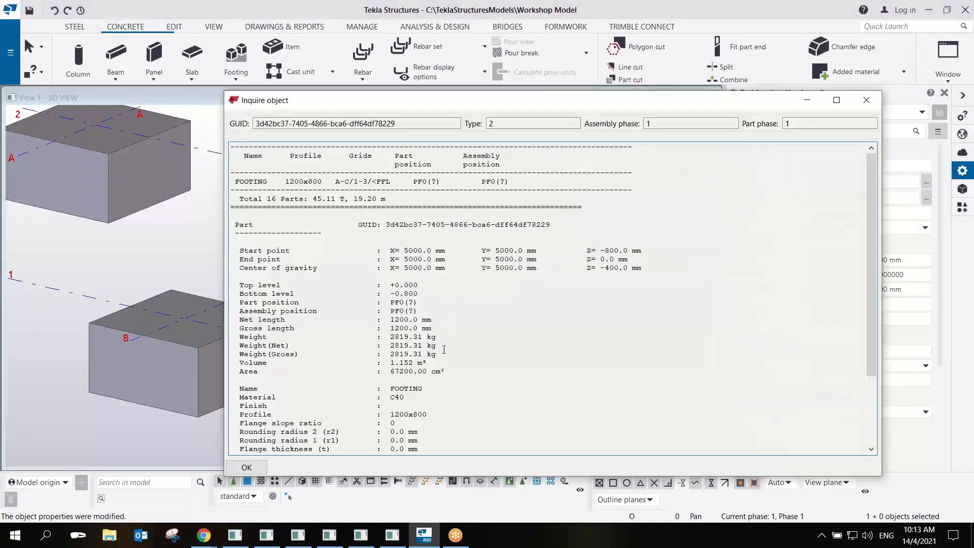
{"action": "left_click_drag", "start_coordinate": [434, 288], "coordinate": [231, 287]}
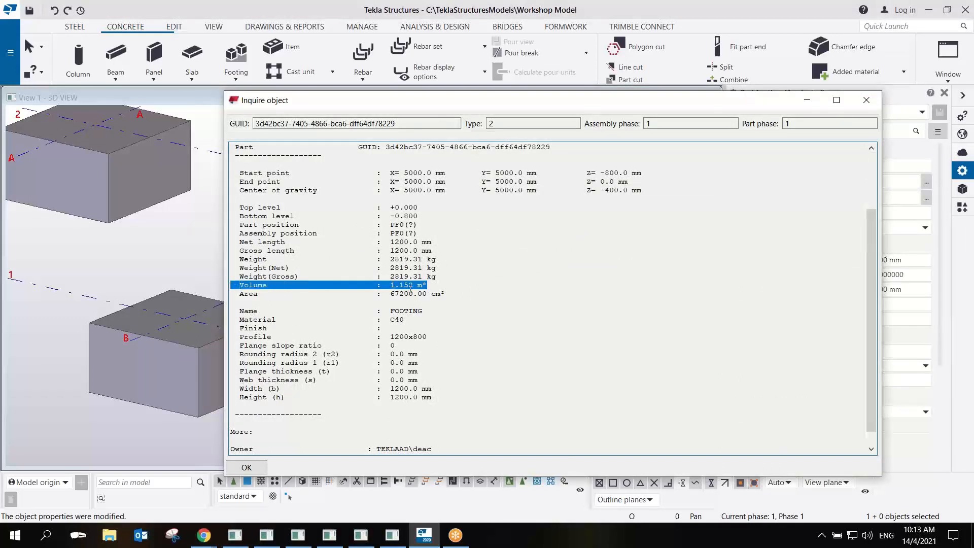
Inquire the part information of the footing at B-1, examine its volume for comparison, and close the report.
{"action": "right_click", "coordinate": [201, 348]}
{"action": "mouse_move", "coordinate": [251, 225]}
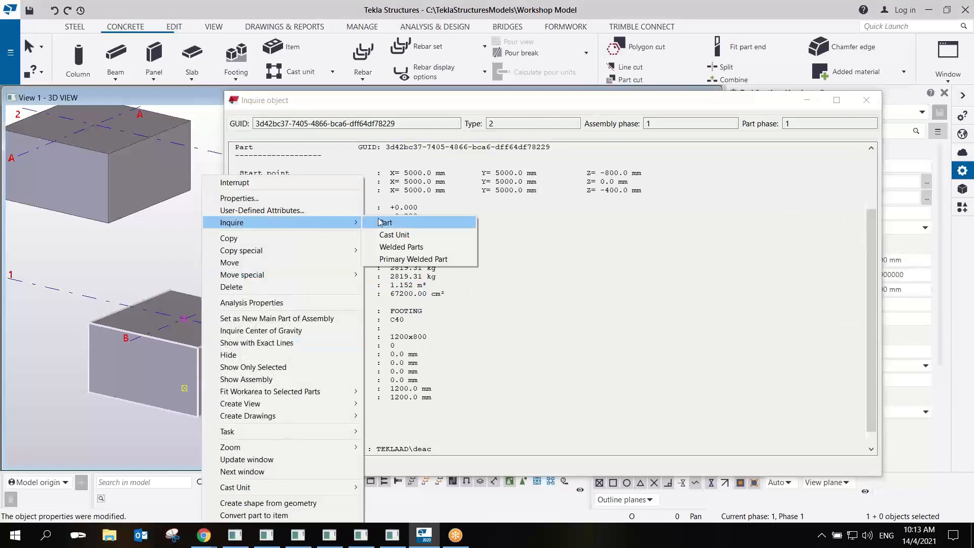
{"action": "left_click", "coordinate": [384, 222]}
{"action": "left_click_drag", "start_coordinate": [428, 363], "coordinate": [395, 364]}
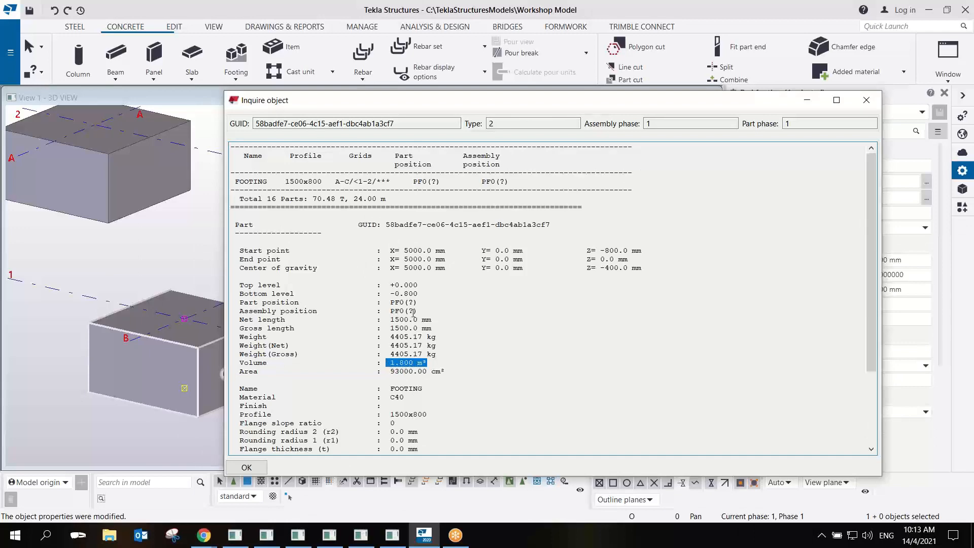
{"action": "left_click", "coordinate": [866, 100]}
Set up a concrete column with a 400*400 profile, class 11 and a top level of 3000 mm.
{"action": "scroll", "coordinate": [521, 296], "scroll_direction": "down", "scroll_amount": 2}
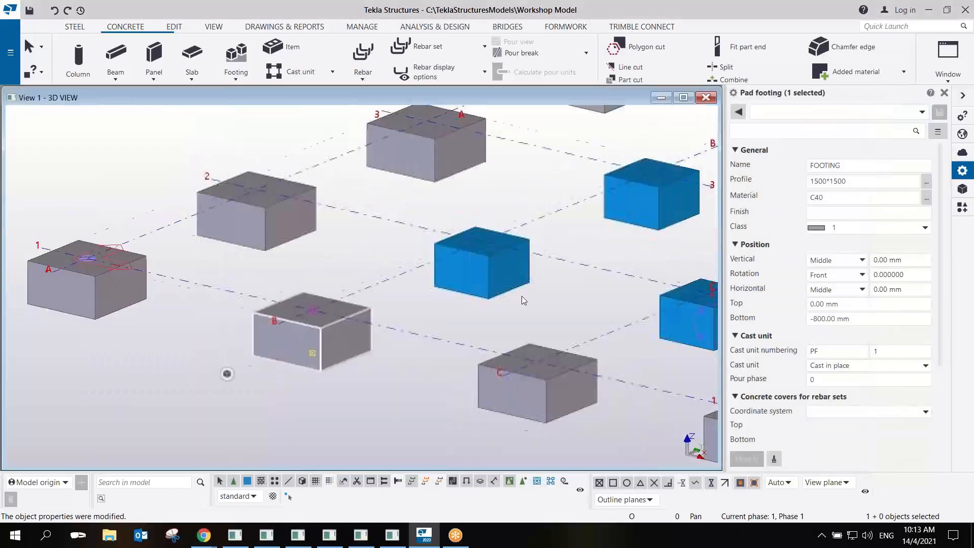
{"action": "scroll", "coordinate": [521, 297], "scroll_direction": "down", "scroll_amount": 2}
{"action": "middle_click_drag", "start_coordinate": [511, 294], "coordinate": [479, 253], "text": "ctrl"}
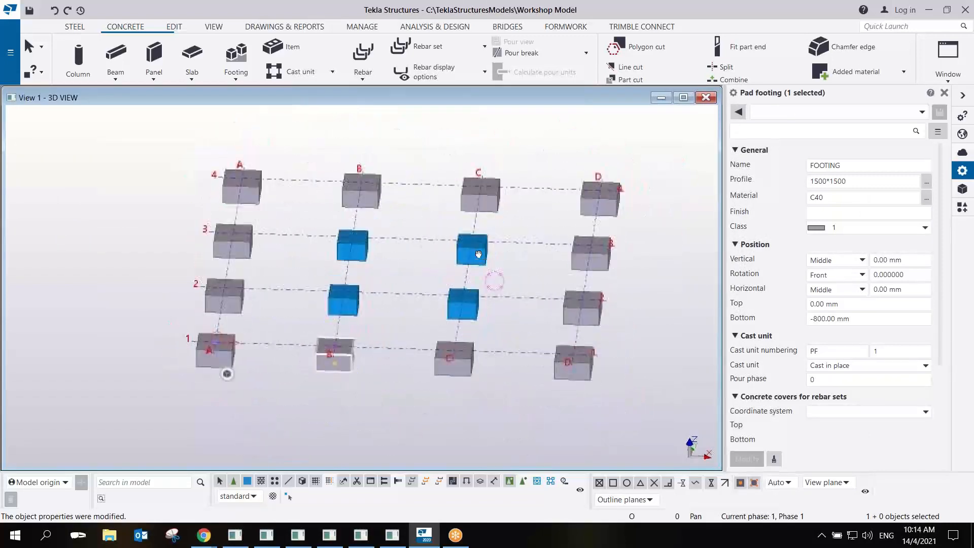
{"action": "left_click", "coordinate": [438, 272]}
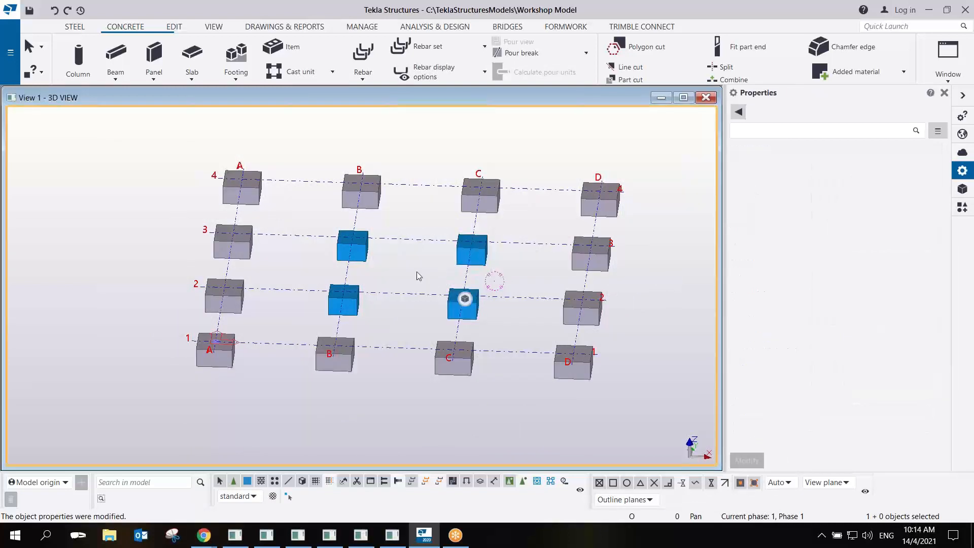
{"action": "middle_click_drag", "start_coordinate": [404, 279], "coordinate": [386, 274], "text": "ctrl"}
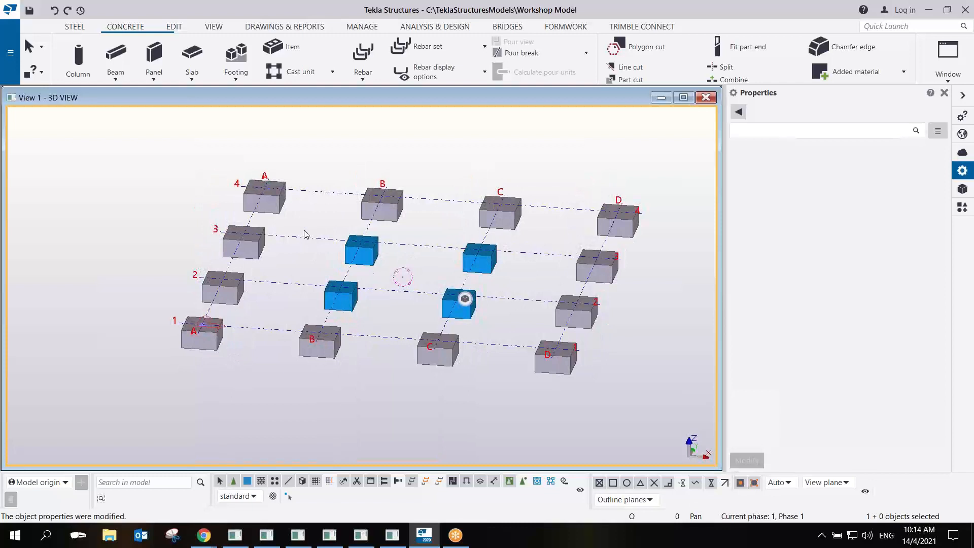
{"action": "left_click", "coordinate": [79, 60]}
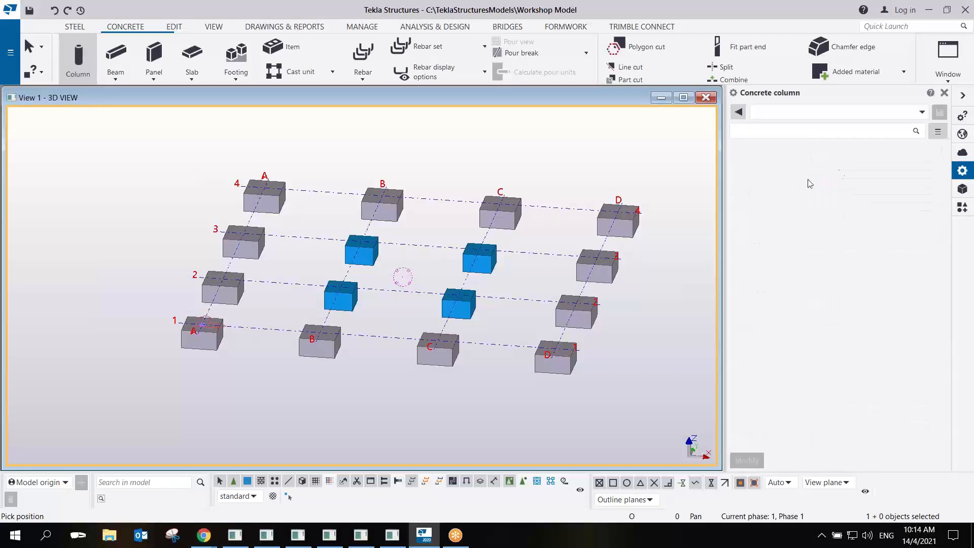
{"action": "left_click", "coordinate": [818, 181]}
{"action": "left_click", "coordinate": [843, 228]}
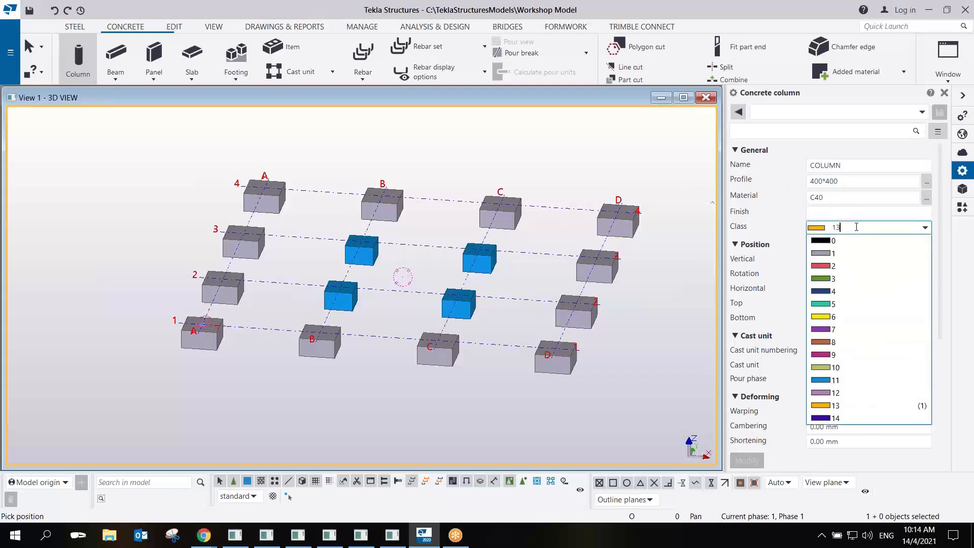
{"action": "left_click", "coordinate": [834, 377]}
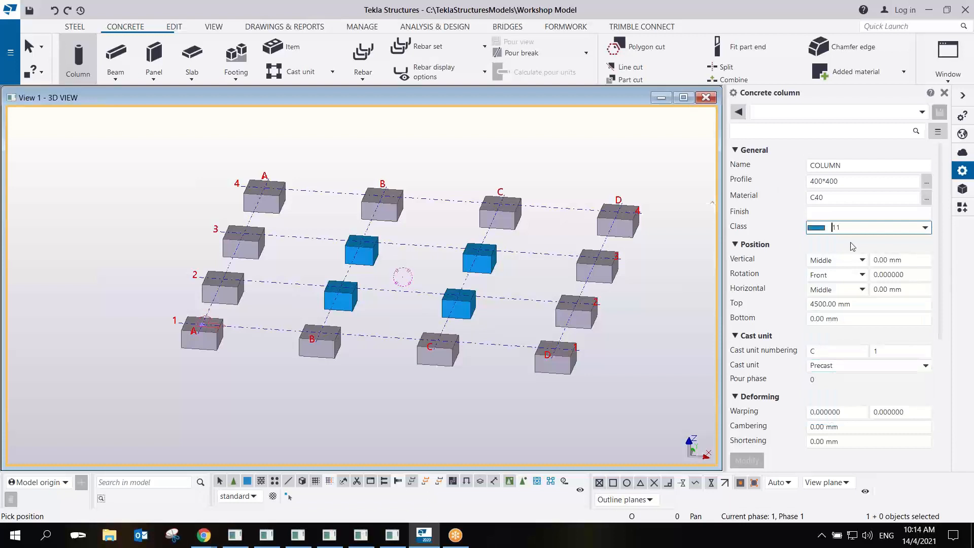
{"action": "left_click", "coordinate": [861, 304]}
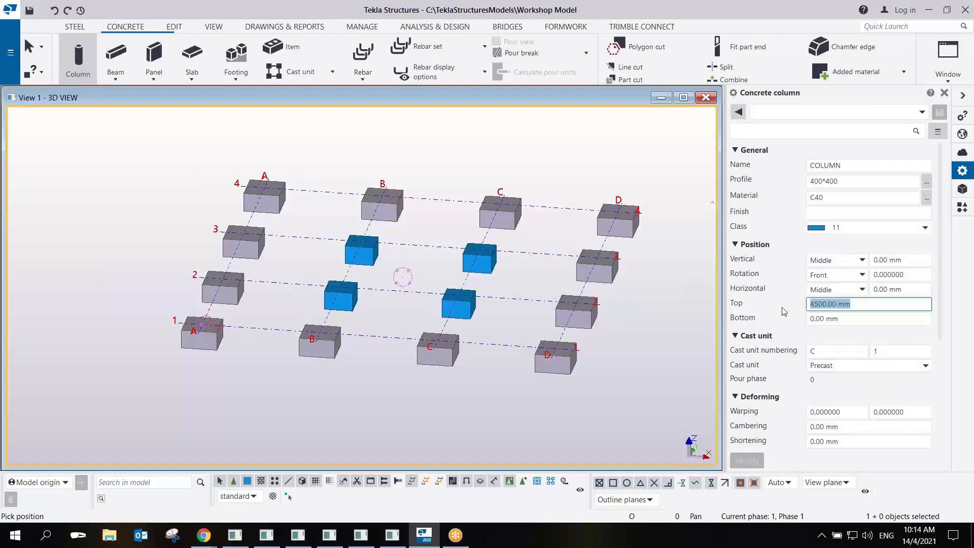
{"action": "type", "text": "3000"}
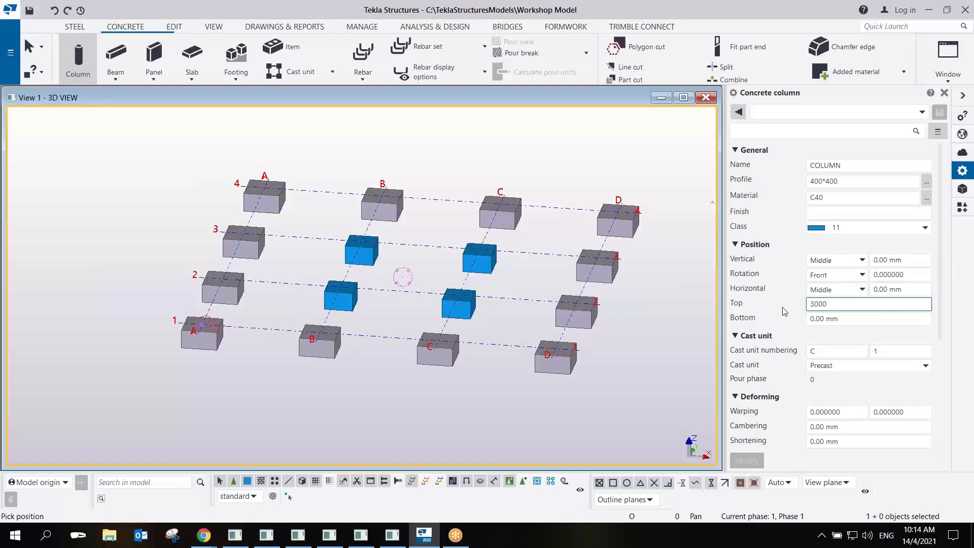
Place concrete columns on the four grid line 1 footings at A-1, B-1, C-1 and D-1.
{"action": "scroll", "coordinate": [193, 325], "scroll_direction": "up", "scroll_amount": 4}
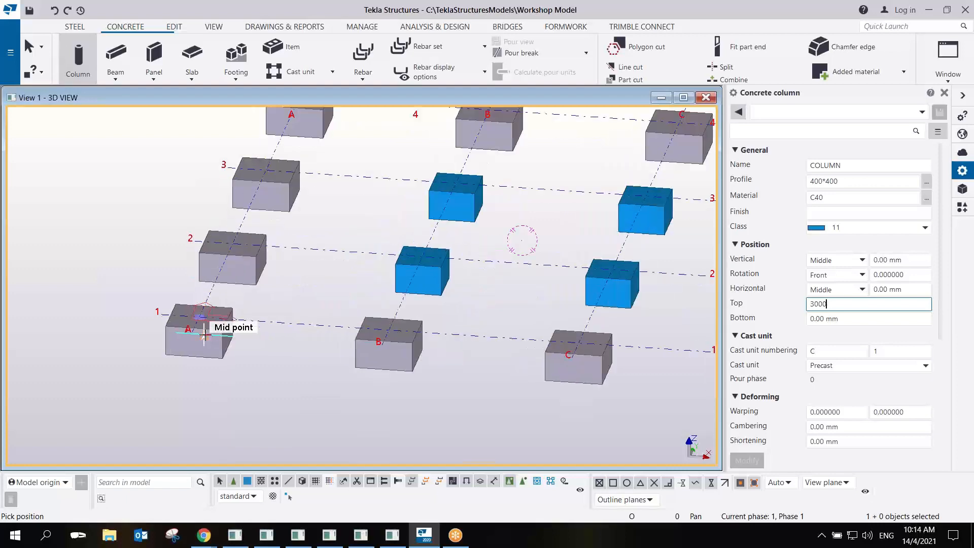
{"action": "left_click", "coordinate": [197, 314]}
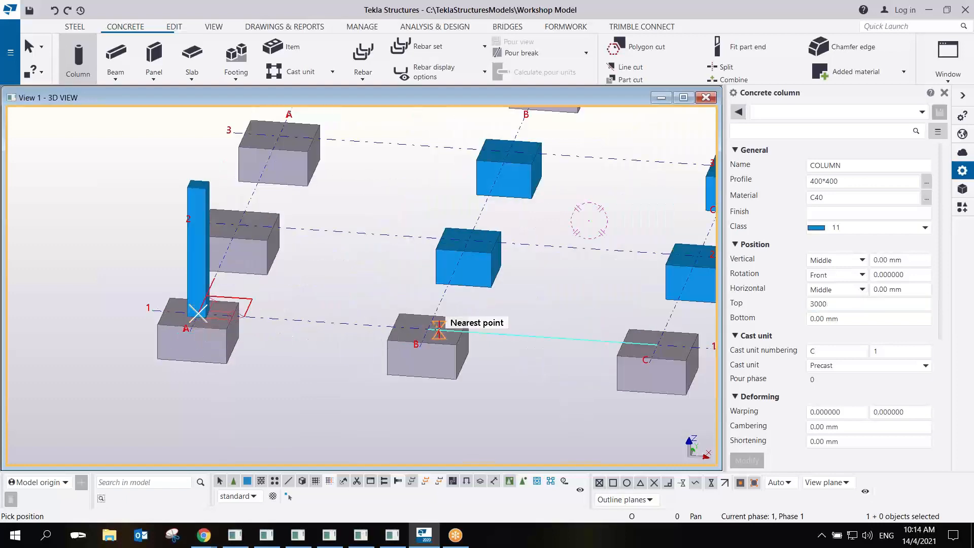
{"action": "left_click", "coordinate": [430, 332]}
{"action": "middle_click_drag", "start_coordinate": [581, 361], "coordinate": [361, 343]}
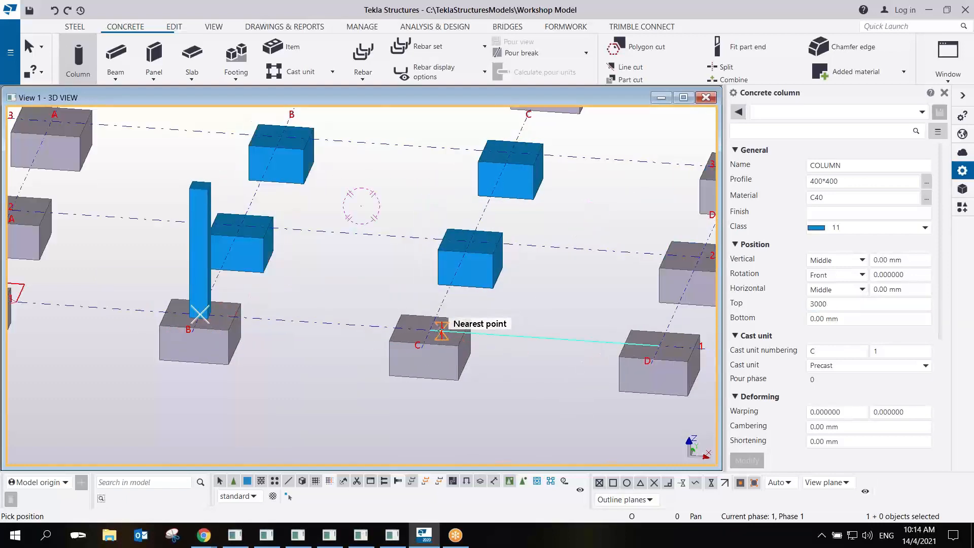
{"action": "left_click", "coordinate": [430, 332]}
{"action": "left_click", "coordinate": [656, 345]}
{"action": "right_click", "coordinate": [569, 287]}
{"action": "left_click", "coordinate": [594, 290]}
Copy the four grid line 1 columns linearly in Y with a spacing of 5000 mm and 3 copies.
{"action": "scroll", "coordinate": [574, 311], "scroll_direction": "down", "scroll_amount": 5}
{"action": "middle_click_drag", "start_coordinate": [561, 293], "coordinate": [445, 225], "text": "ctrl"}
{"action": "left_click_drag", "start_coordinate": [491, 183], "coordinate": [356, 249]}
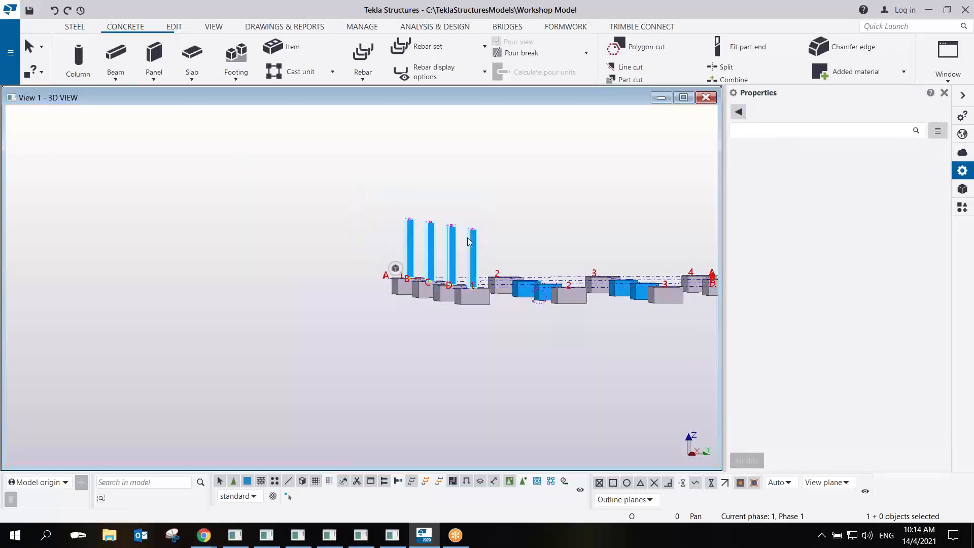
{"action": "right_click", "coordinate": [486, 243]}
{"action": "mouse_move", "coordinate": [545, 274]}
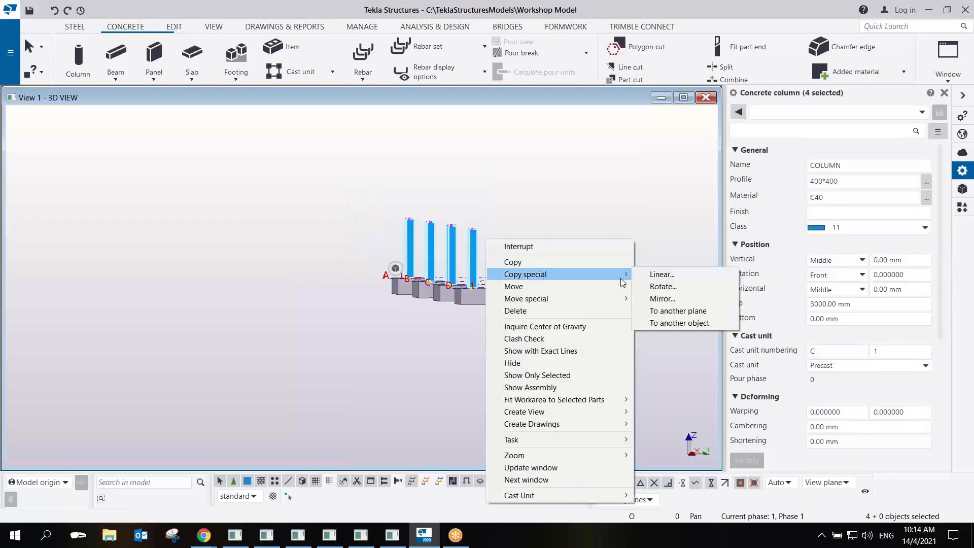
{"action": "left_click", "coordinate": [652, 276]}
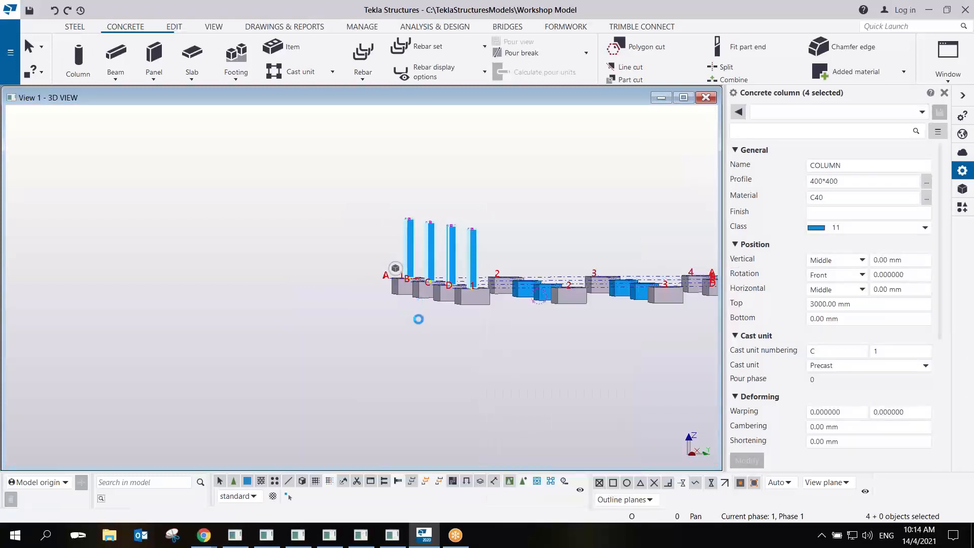
{"action": "middle_click_drag", "start_coordinate": [423, 308], "coordinate": [497, 339], "text": "ctrl"}
{"action": "middle_click_drag", "start_coordinate": [462, 230], "coordinate": [485, 344]}
{"action": "middle_click_drag", "start_coordinate": [486, 285], "coordinate": [424, 311]}
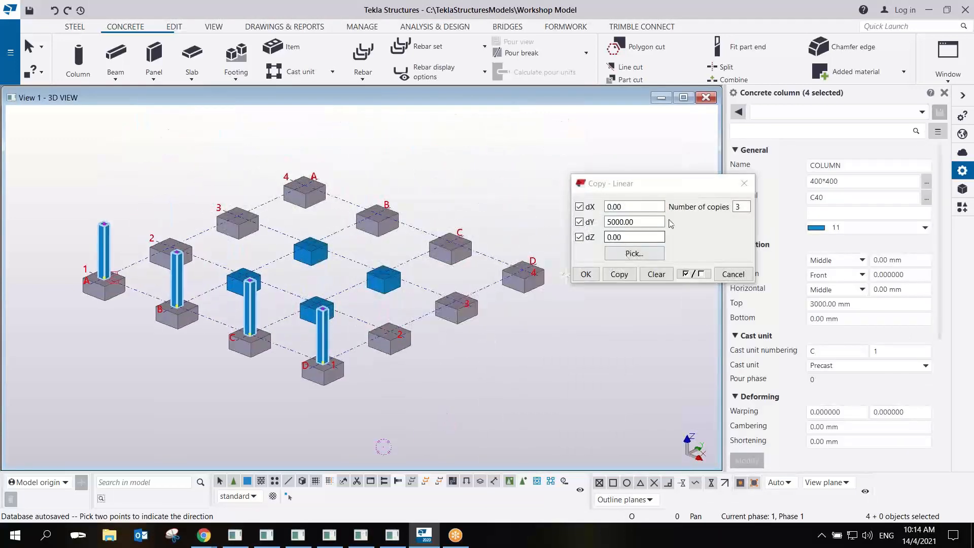
{"action": "left_click", "coordinate": [620, 277]}
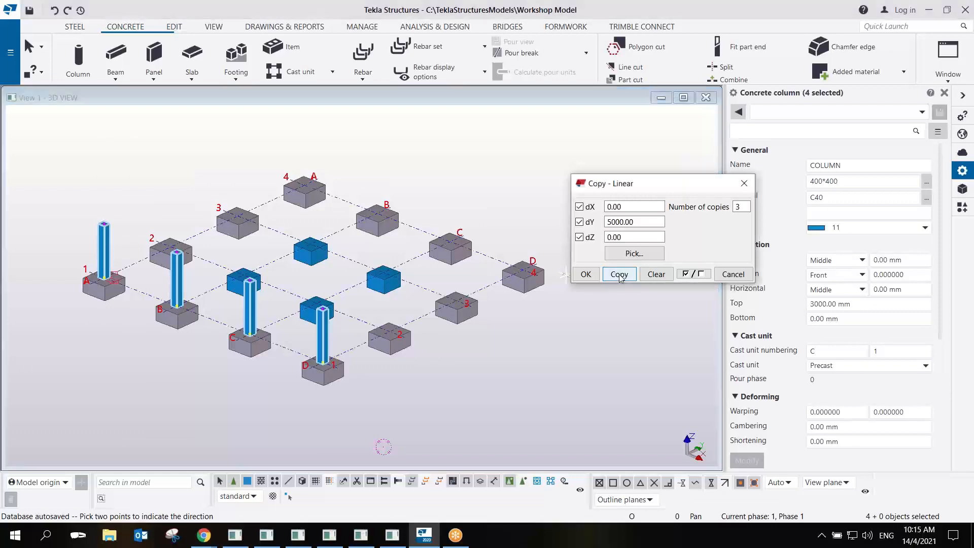
{"action": "left_click", "coordinate": [585, 274]}
Examine the column layout over the whole footing grid from several angles.
{"action": "scroll", "coordinate": [533, 174], "scroll_direction": "up", "scroll_amount": 1}
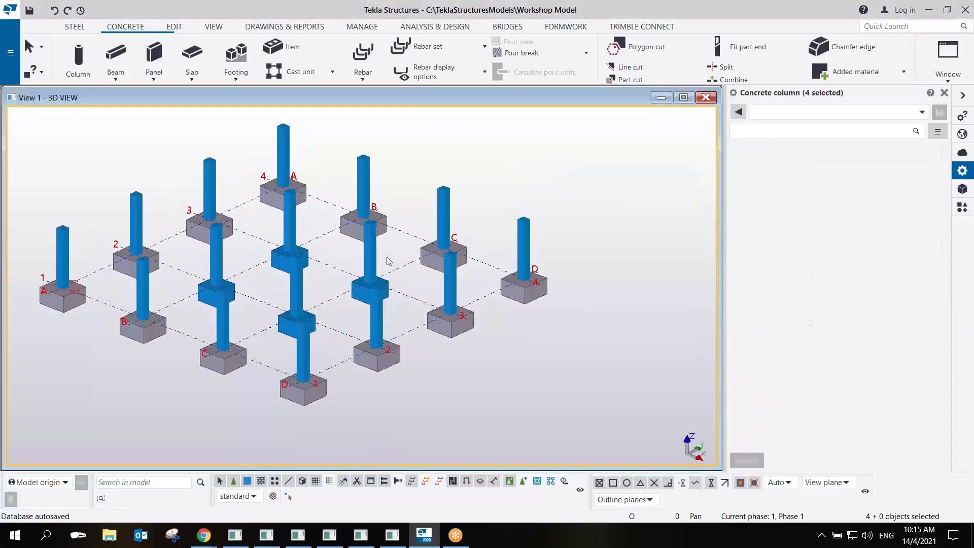
{"action": "scroll", "coordinate": [377, 244], "scroll_direction": "up", "scroll_amount": 2}
{"action": "left_click", "coordinate": [379, 240]}
{"action": "mouse_move", "coordinate": [379, 240]}
{"action": "middle_mouse_down", "text": "ctrl"}
{"action": "mouse_move", "coordinate": [491, 220]}
{"action": "mouse_move", "coordinate": [413, 246]}
{"action": "mouse_move", "coordinate": [362, 245]}
{"action": "middle_mouse_up", "text": "ctrl"}
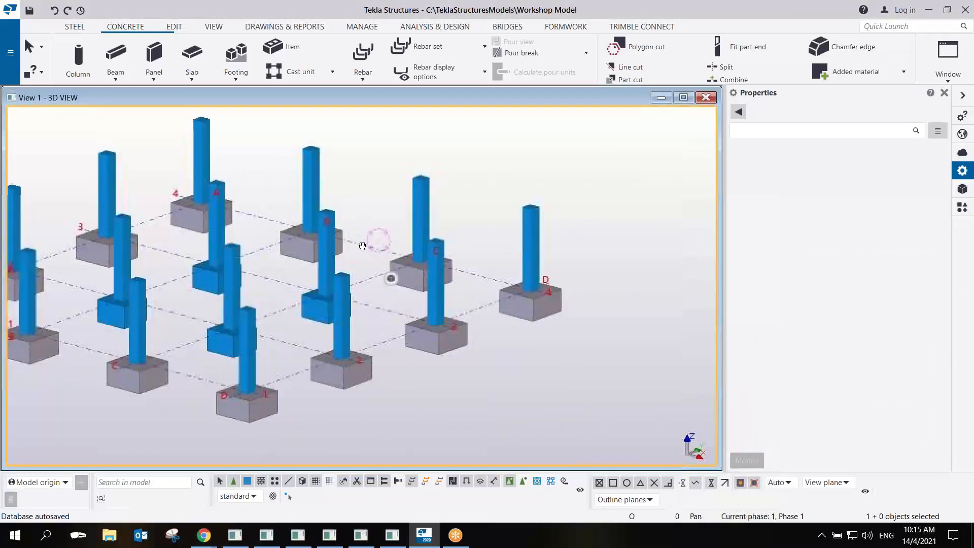
{"action": "middle_click_drag", "start_coordinate": [301, 255], "coordinate": [446, 257]}
{"action": "scroll", "coordinate": [446, 259], "scroll_direction": "down", "scroll_amount": 4}
{"action": "left_click", "coordinate": [390, 279]}
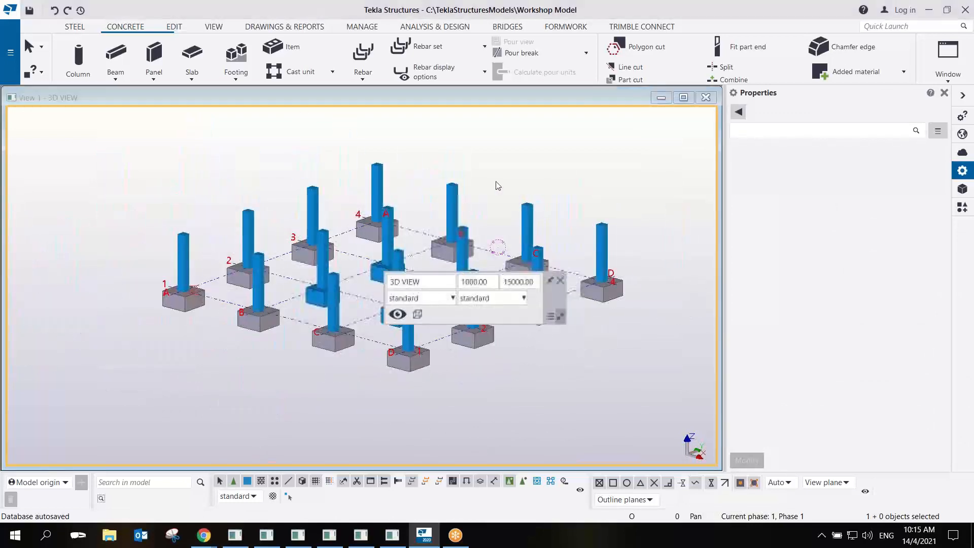
{"action": "scroll", "coordinate": [487, 198], "scroll_direction": "down", "scroll_amount": 5}
{"action": "left_click", "coordinate": [561, 280]}
{"action": "scroll", "coordinate": [414, 293], "scroll_direction": "up", "scroll_amount": 4}
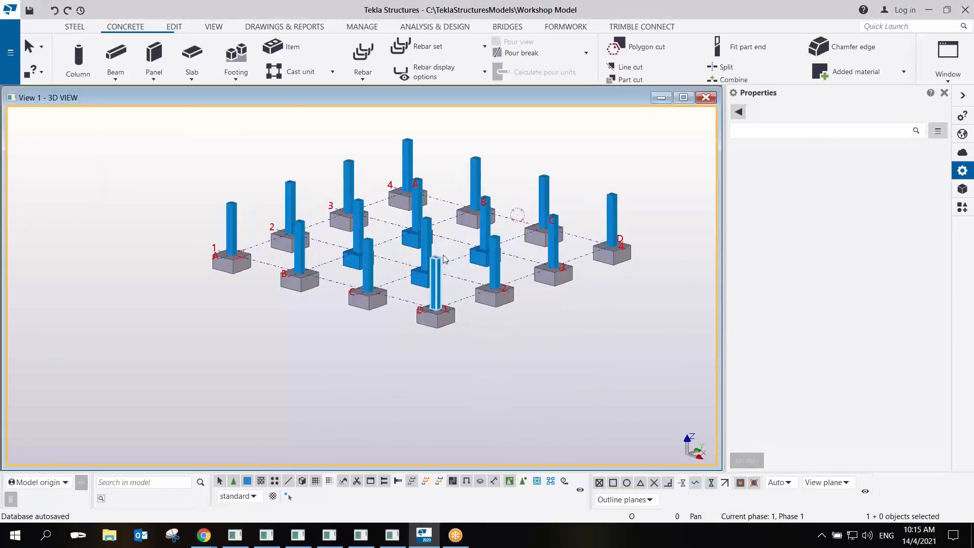
{"action": "middle_click_drag", "start_coordinate": [414, 290], "coordinate": [409, 327], "text": "ctrl"}
Set up a concrete beam with a 600*400 profile and class 12.
{"action": "left_click", "coordinate": [113, 57]}
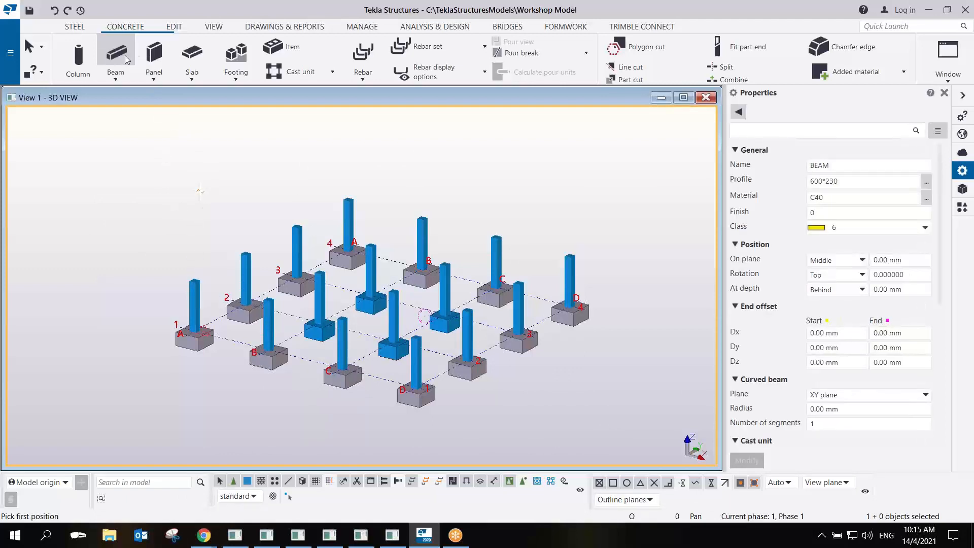
{"action": "scroll", "coordinate": [199, 191], "scroll_direction": "up", "scroll_amount": 2}
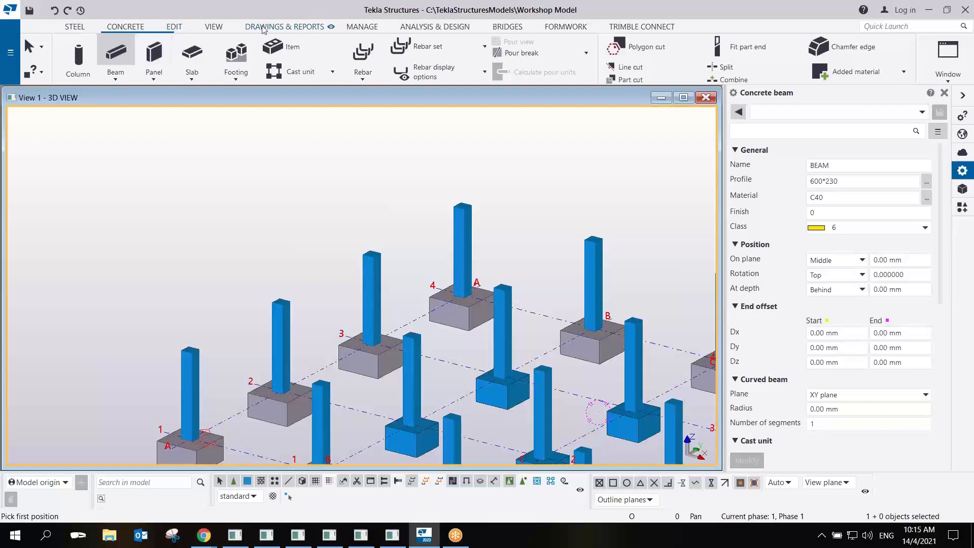
{"action": "double_click", "coordinate": [824, 181]}
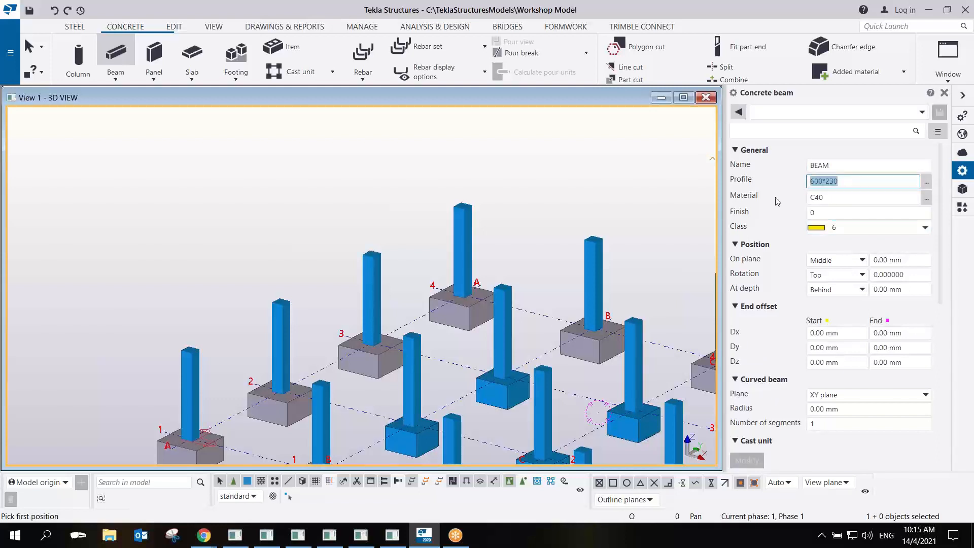
{"action": "type", "text": "600*400"}
{"action": "left_click", "coordinate": [863, 227]}
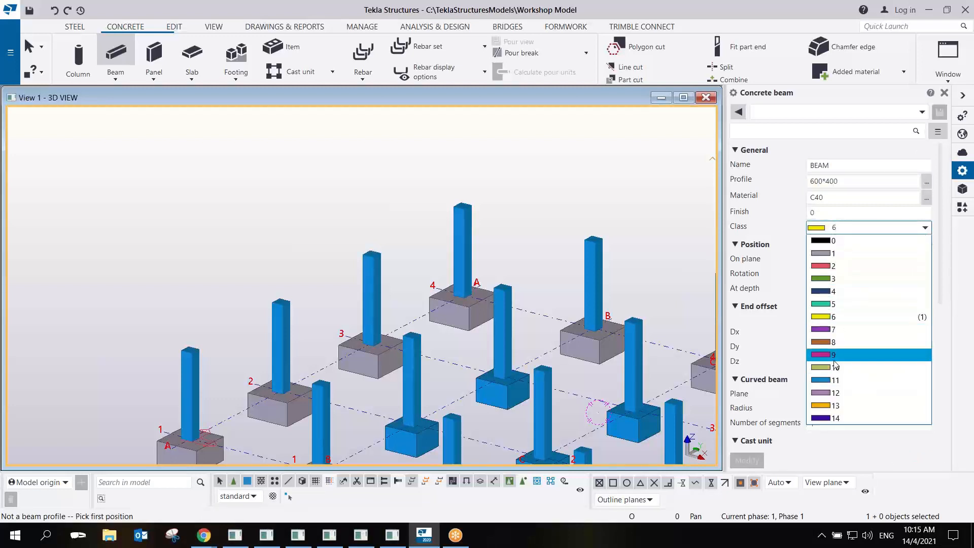
{"action": "left_click", "coordinate": [832, 392]}
Place concrete beams between the column tops along grid line 1, from A-1 through B-1 and C-1 to D-1.
{"action": "middle_click_drag", "start_coordinate": [228, 395], "coordinate": [189, 282]}
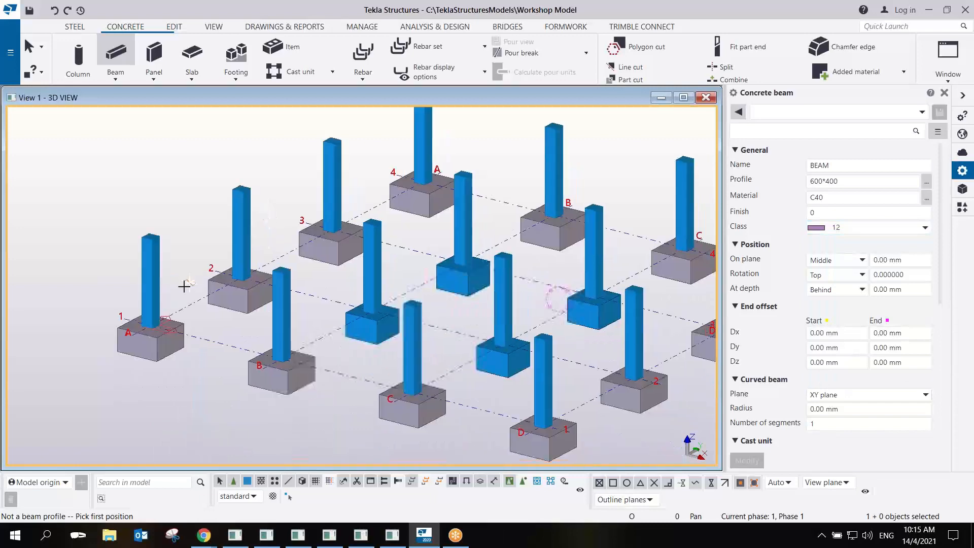
{"action": "scroll", "coordinate": [189, 283], "scroll_direction": "up", "scroll_amount": 2}
{"action": "left_click", "coordinate": [135, 215]}
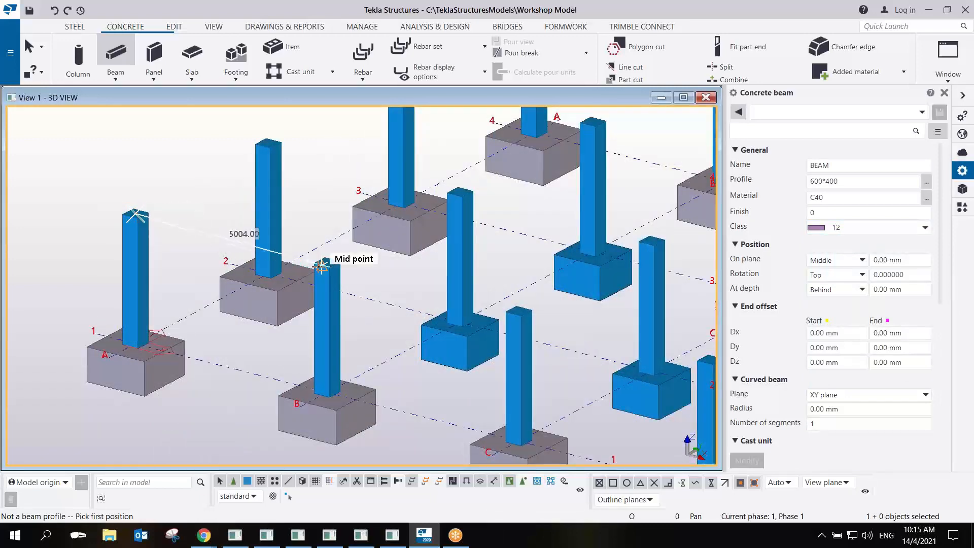
{"action": "double_click", "coordinate": [328, 261]}
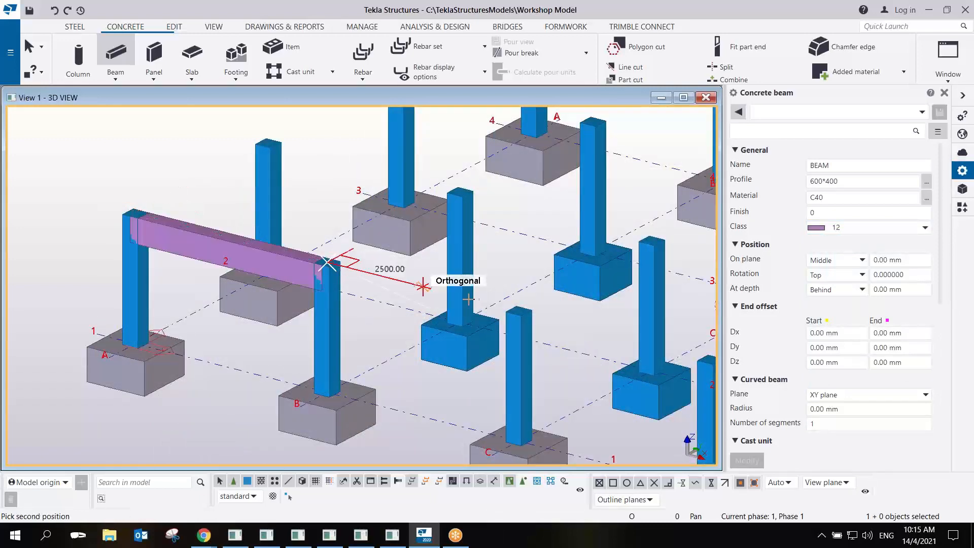
{"action": "left_click", "coordinate": [519, 311]}
{"action": "left_click", "coordinate": [518, 311]}
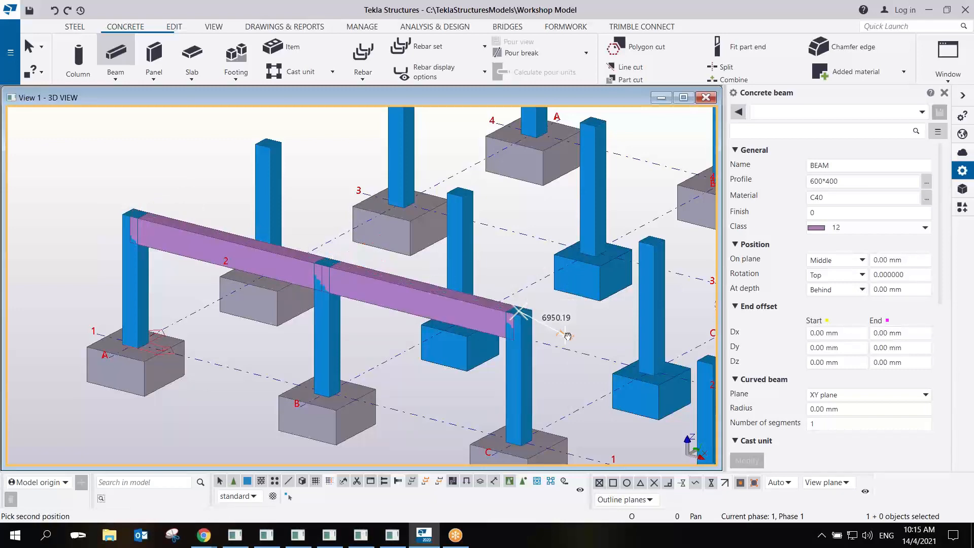
{"action": "middle_click_drag", "start_coordinate": [518, 320], "coordinate": [303, 261]}
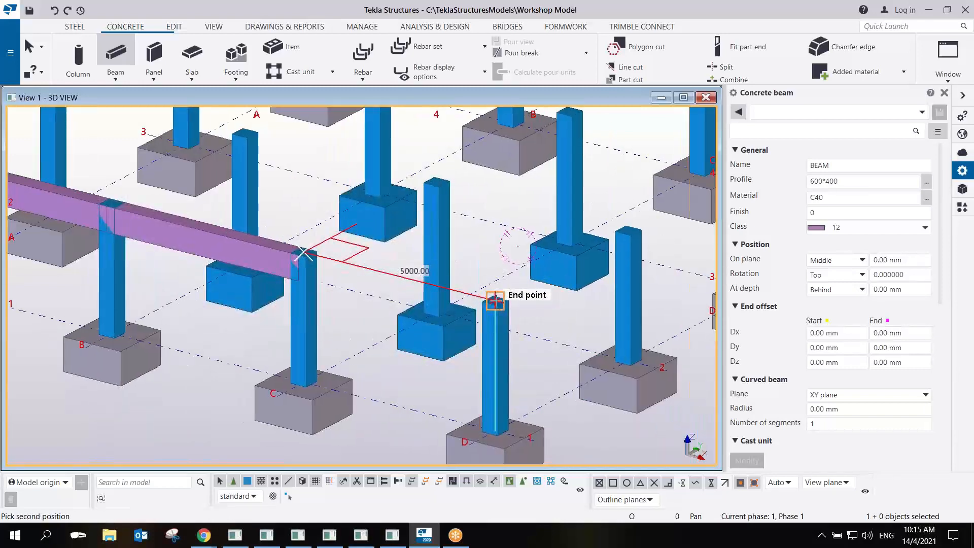
{"action": "left_click", "coordinate": [494, 301]}
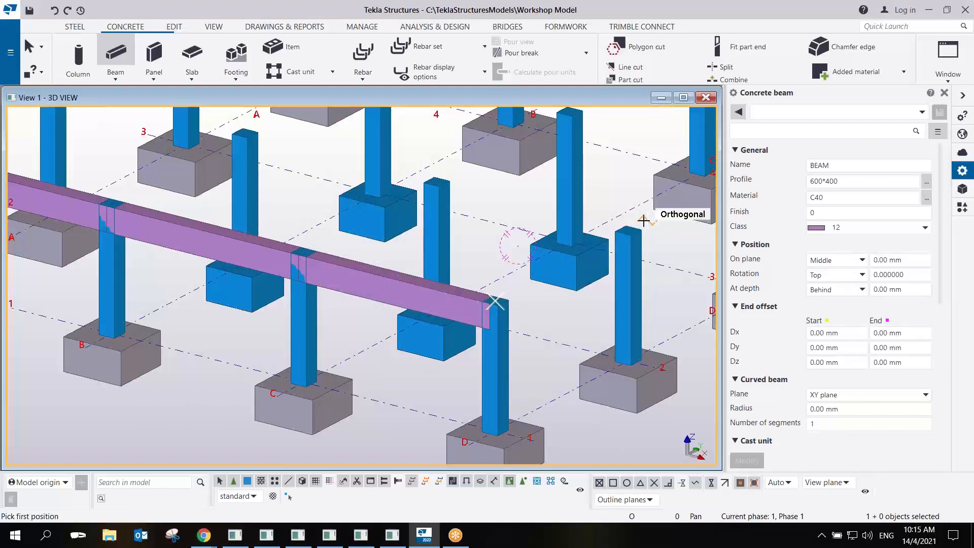
Place 600*400 concrete beams between the column tops along grid line D, from D-1 through D-2 and D-3 to D-4.
{"action": "left_click", "coordinate": [494, 301]}
{"action": "left_click", "coordinate": [495, 300]}
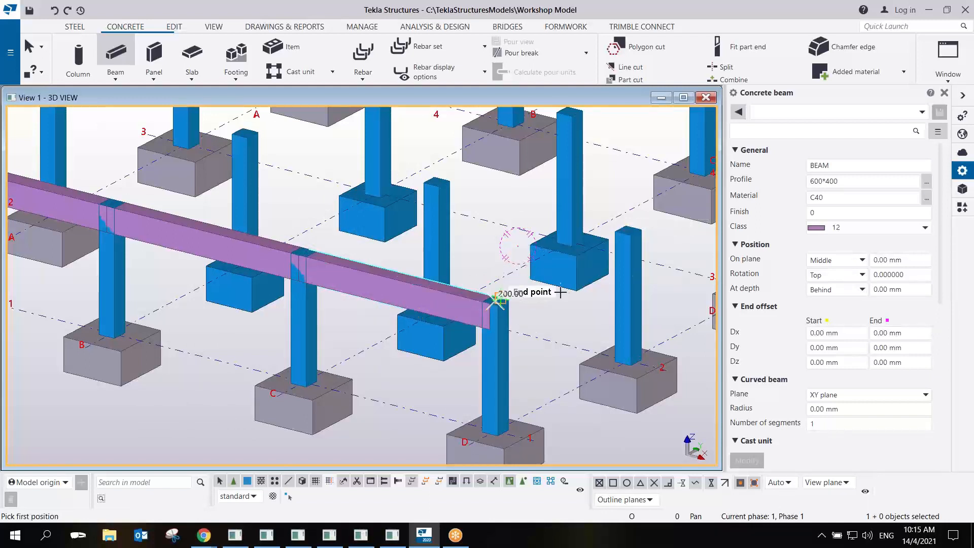
{"action": "left_click", "coordinate": [629, 231]}
{"action": "left_click", "coordinate": [628, 231]}
{"action": "middle_click_drag", "start_coordinate": [637, 209], "coordinate": [229, 328]}
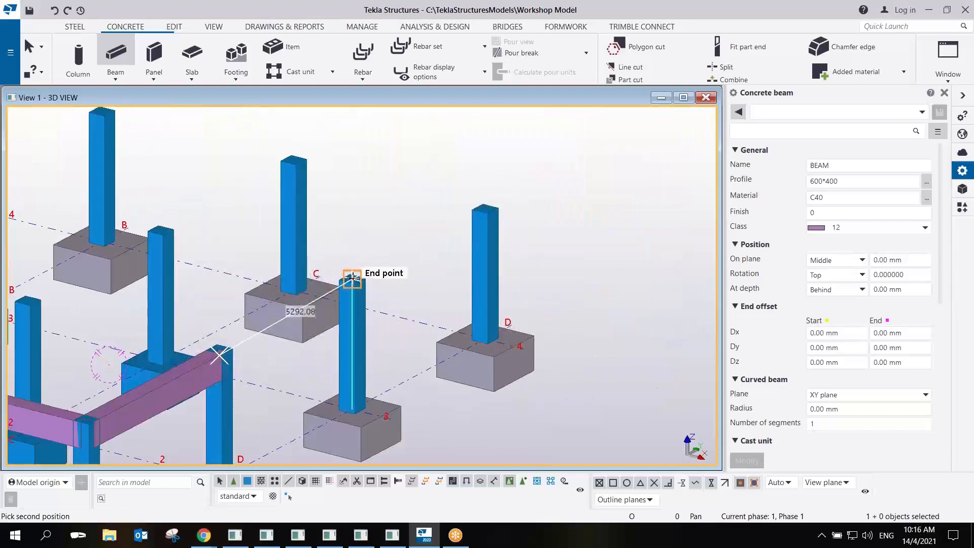
{"action": "left_click", "coordinate": [353, 281]}
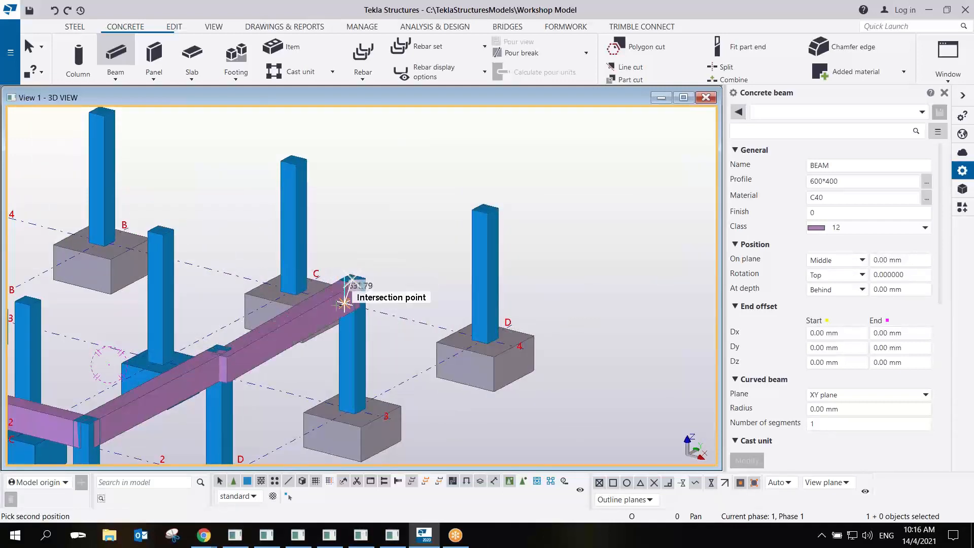
{"action": "right_click", "coordinate": [240, 300]}
{"action": "left_click", "coordinate": [241, 299]}
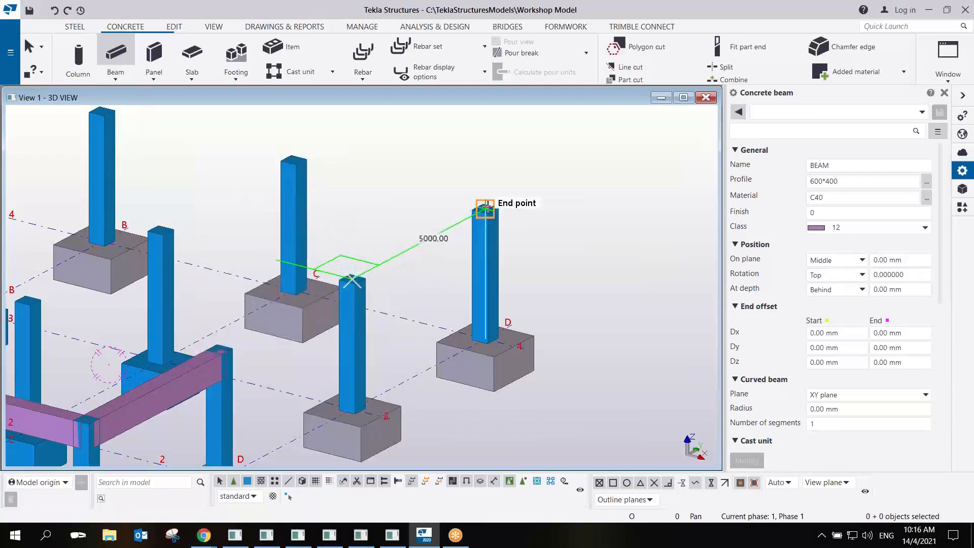
{"action": "left_click", "coordinate": [486, 208]}
{"action": "left_click", "coordinate": [220, 349]}
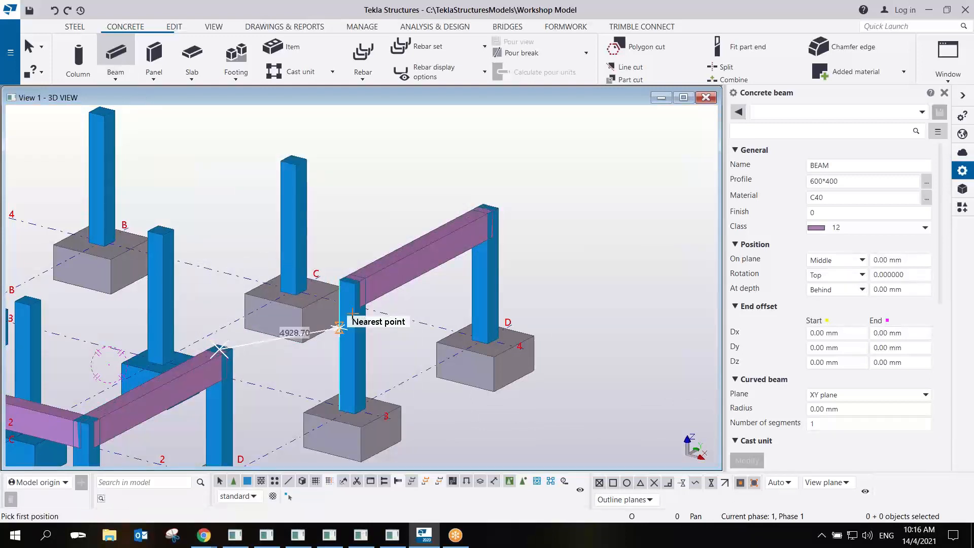
{"action": "left_click", "coordinate": [354, 278]}
{"action": "key", "text": "Escape"}
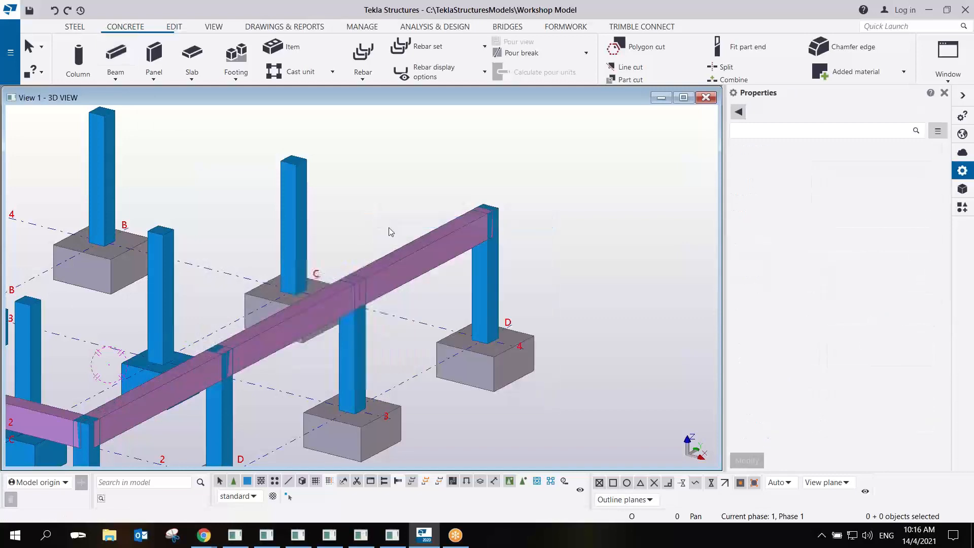
Copy the three grid line 1 beams linearly in Y with a spacing of 5000 mm and 3 copies.
{"action": "scroll", "coordinate": [388, 286], "scroll_direction": "down", "scroll_amount": 5}
{"action": "middle_click_drag", "start_coordinate": [452, 336], "coordinate": [258, 300], "text": "ctrl"}
{"action": "scroll", "coordinate": [359, 305], "scroll_direction": "up", "scroll_amount": 4}
{"action": "middle_click_drag", "start_coordinate": [362, 303], "coordinate": [333, 230], "text": "ctrl"}
{"action": "left_click_drag", "start_coordinate": [330, 219], "coordinate": [410, 305]}
{"action": "middle_click_drag", "start_coordinate": [403, 330], "coordinate": [467, 358], "text": "ctrl"}
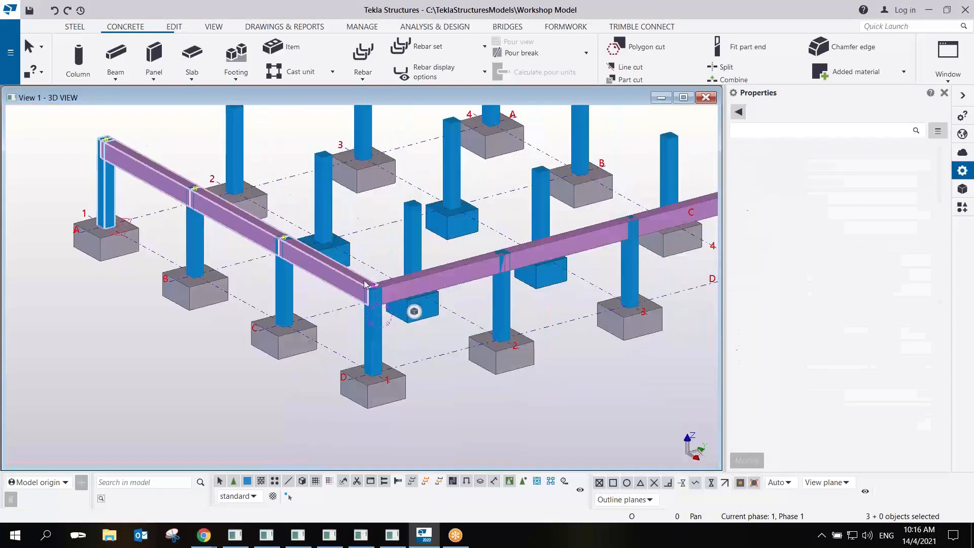
{"action": "right_click", "coordinate": [354, 213]}
{"action": "mouse_move", "coordinate": [418, 249]}
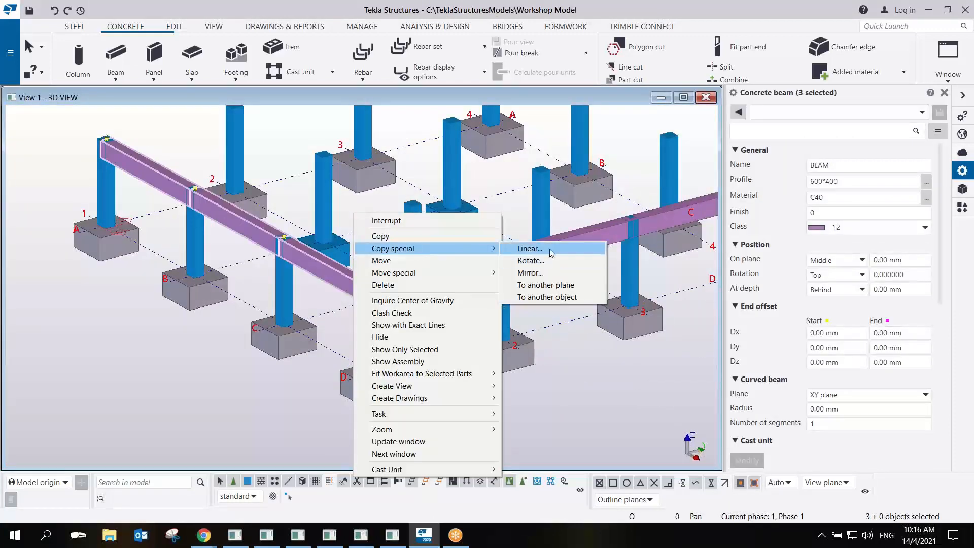
{"action": "left_click", "coordinate": [550, 249]}
{"action": "middle_click_drag", "start_coordinate": [497, 213], "coordinate": [436, 307]}
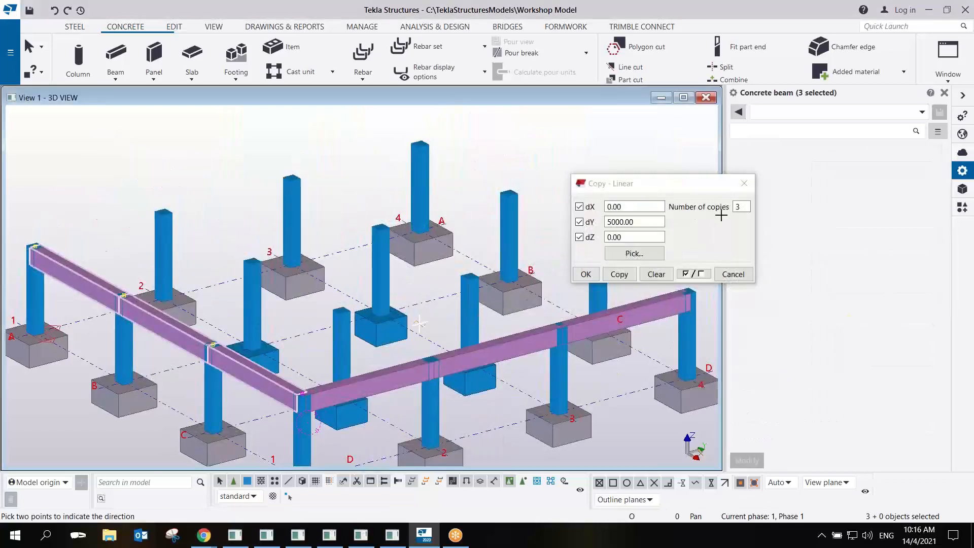
{"action": "left_click", "coordinate": [619, 274]}
{"action": "right_click", "coordinate": [408, 171]}
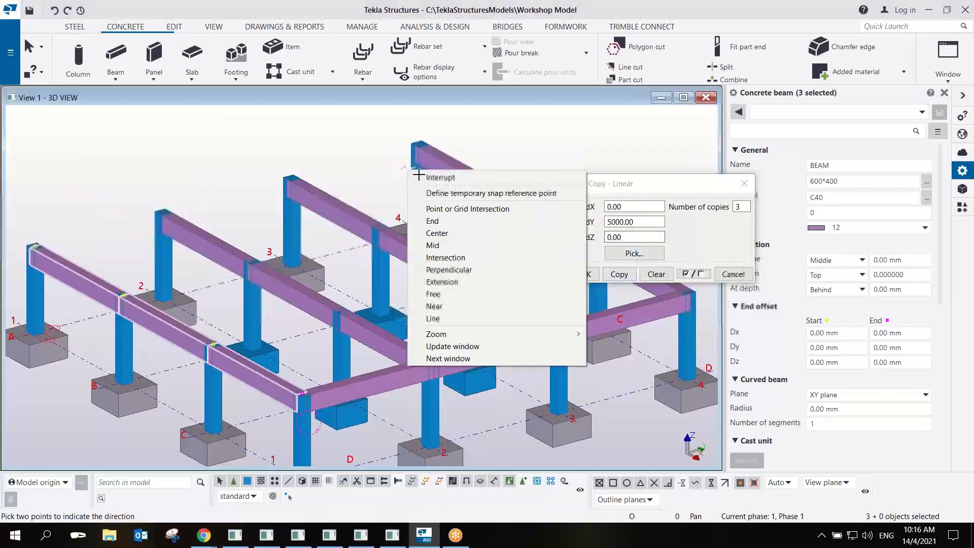
{"action": "left_click", "coordinate": [418, 177]}
Copy the three grid line D beams linearly in X with a spacing of -5000 mm and 3 copies.
{"action": "middle_click_drag", "start_coordinate": [389, 335], "coordinate": [429, 260], "text": "ctrl"}
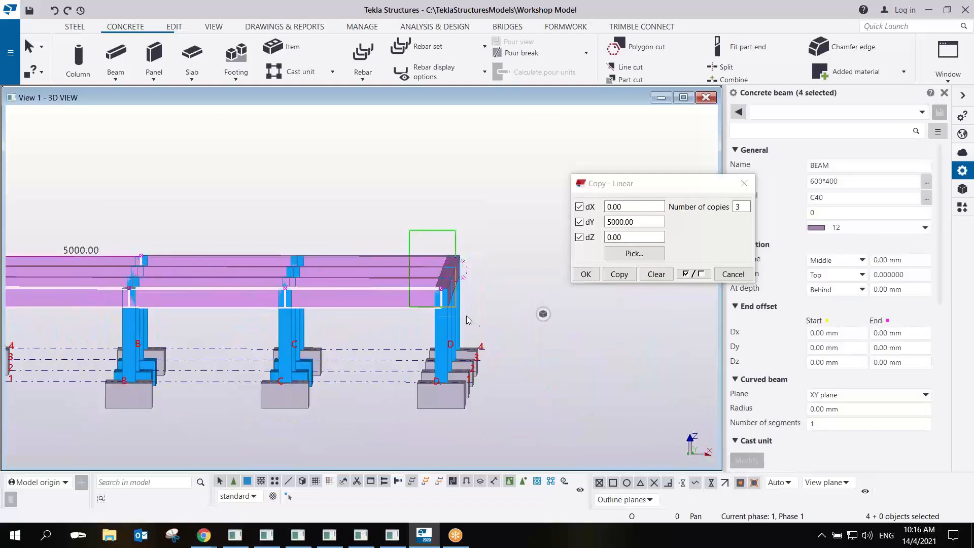
{"action": "left_click_drag", "start_coordinate": [409, 231], "coordinate": [476, 321]}
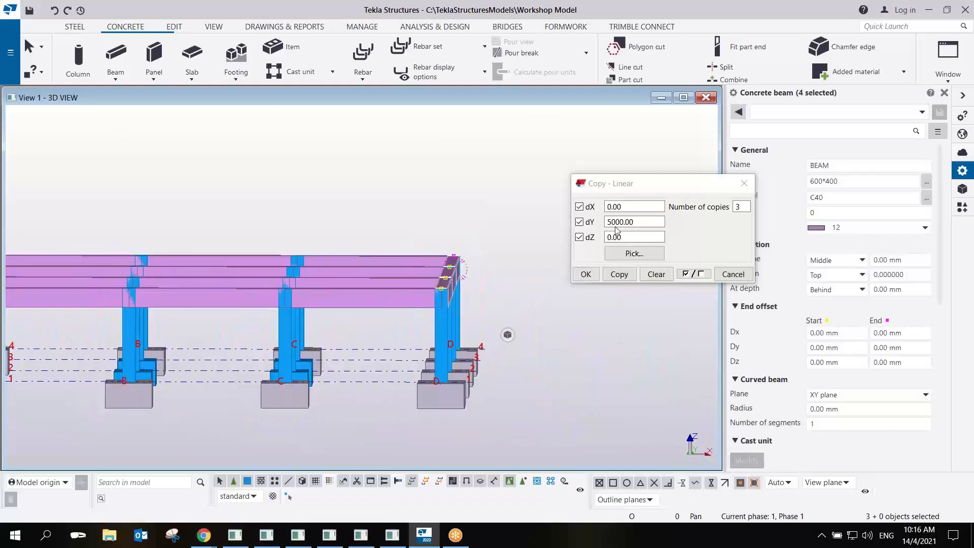
{"action": "double_click", "coordinate": [644, 221]}
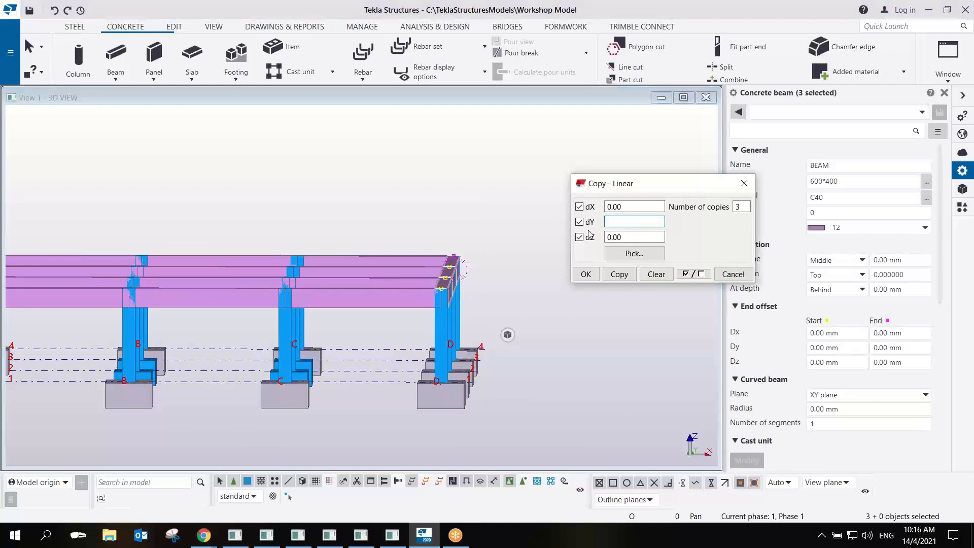
{"action": "middle_click_drag", "start_coordinate": [445, 382], "coordinate": [152, 353], "text": "ctrl"}
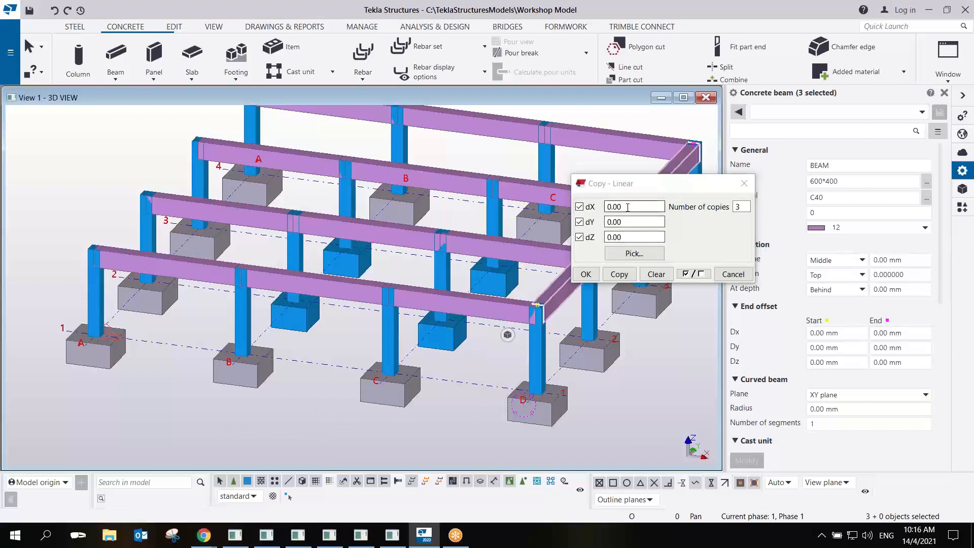
{"action": "left_click_drag", "start_coordinate": [629, 207], "coordinate": [569, 217]}
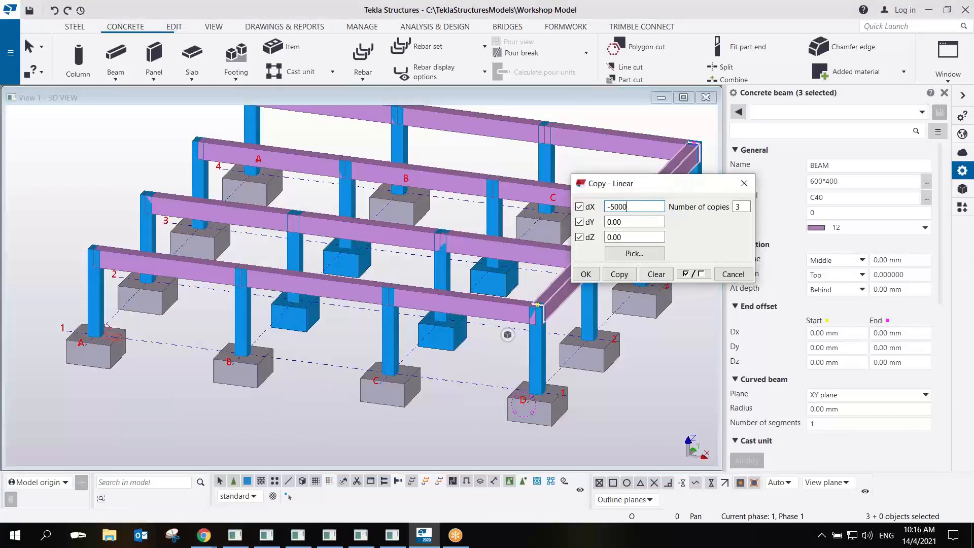
{"action": "left_click", "coordinate": [619, 274]}
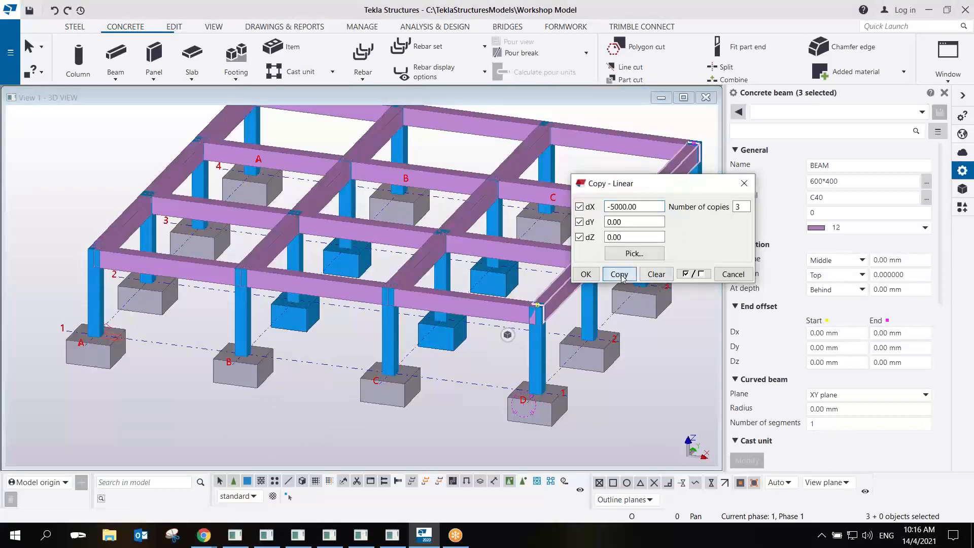
{"action": "left_click", "coordinate": [589, 273]}
{"action": "left_click", "coordinate": [566, 219]}
Copy all the first-storey columns and beams linearly in Z by 3000 mm with 1 copy, leaving out the footings.
{"action": "middle_click_drag", "start_coordinate": [525, 248], "coordinate": [452, 289]}
{"action": "scroll", "coordinate": [497, 309], "scroll_direction": "down", "scroll_amount": 2}
{"action": "scroll", "coordinate": [451, 288], "scroll_direction": "down", "scroll_amount": 2}
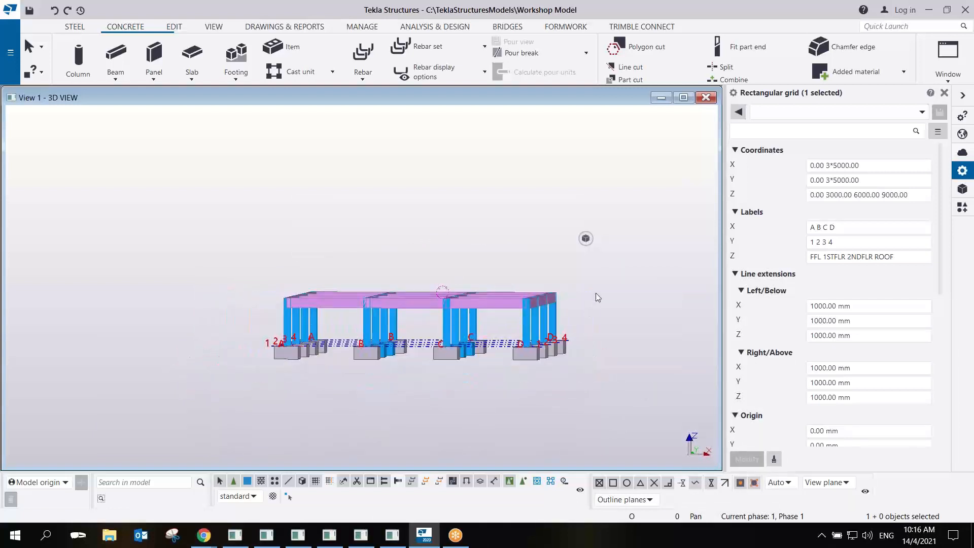
{"action": "middle_click_drag", "start_coordinate": [401, 319], "coordinate": [416, 316], "text": "ctrl"}
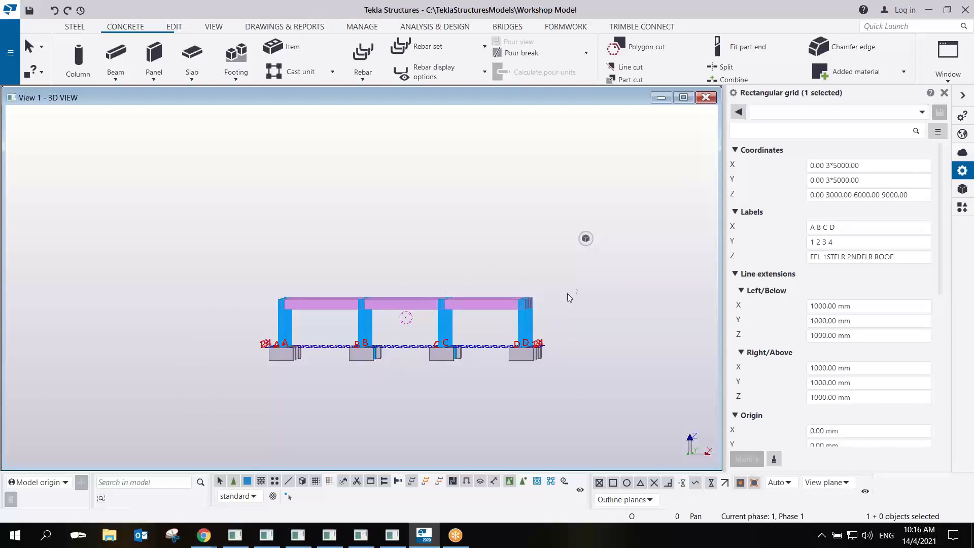
{"action": "left_click_drag", "start_coordinate": [561, 279], "coordinate": [242, 325]}
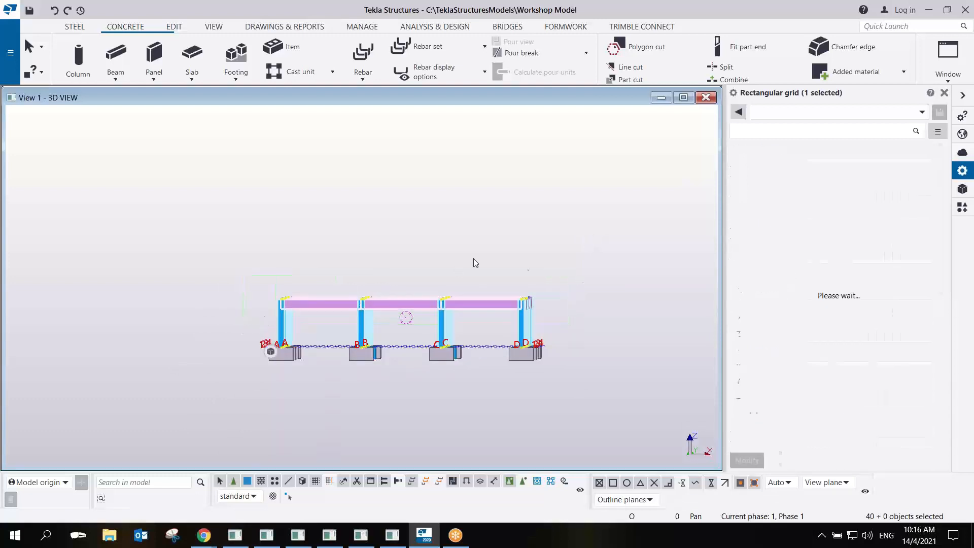
{"action": "right_click", "coordinate": [527, 310]}
{"action": "mouse_move", "coordinate": [666, 69]}
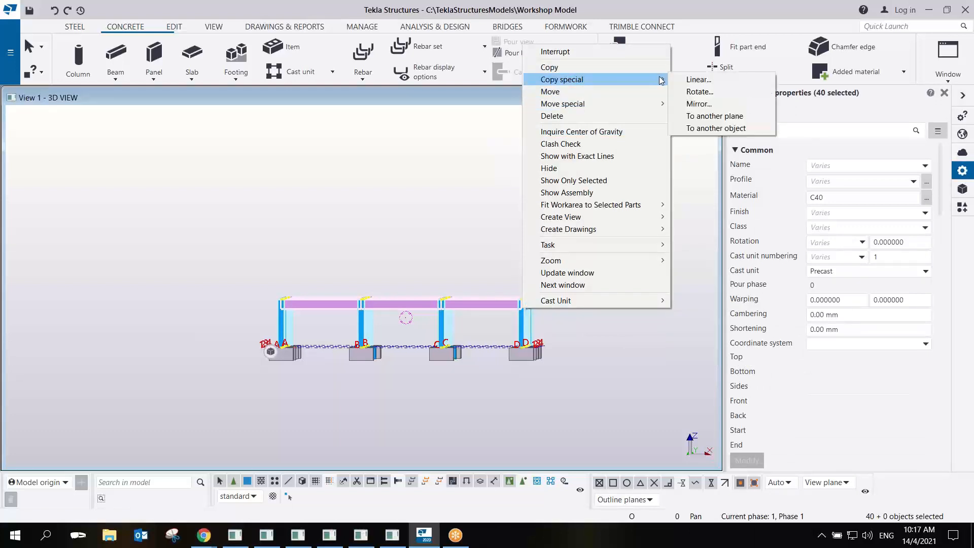
{"action": "left_click", "coordinate": [695, 79]}
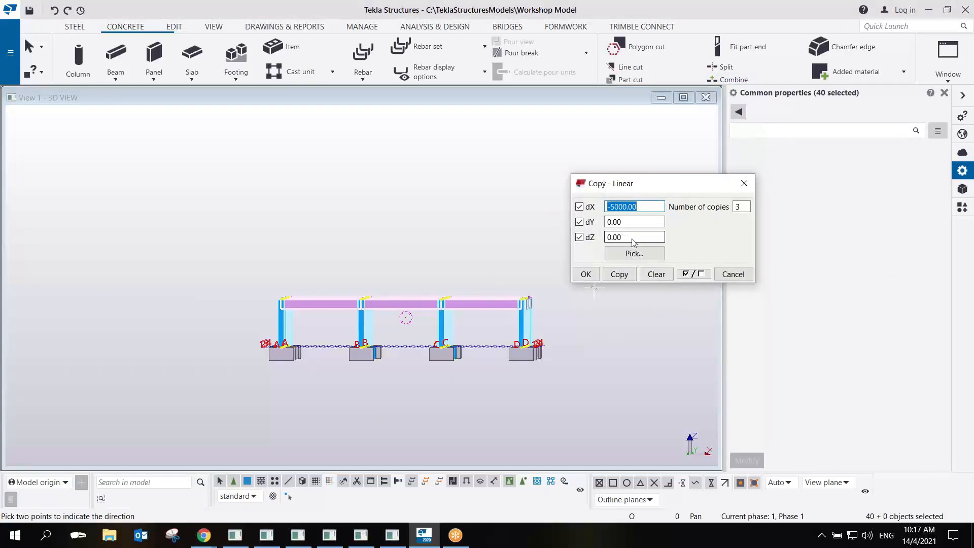
{"action": "left_click", "coordinate": [656, 274]}
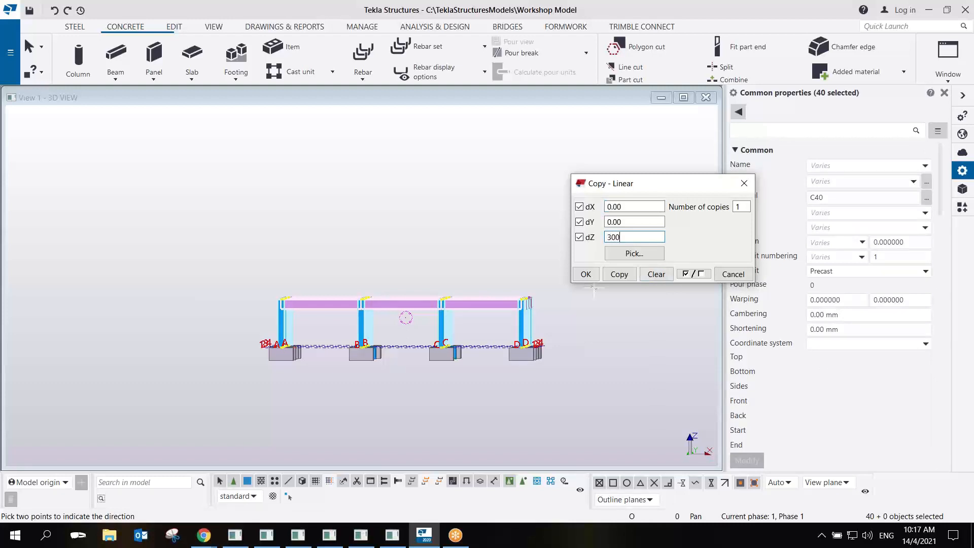
{"action": "left_click", "coordinate": [619, 274]}
{"action": "left_click", "coordinate": [585, 274]}
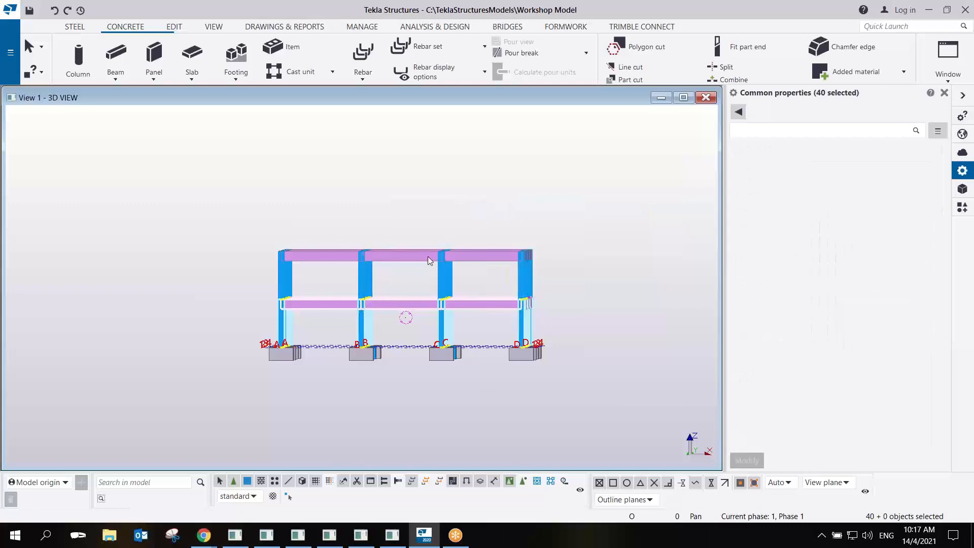
Examine the two-storey frame of columns and beams from several angles.
{"action": "scroll", "coordinate": [407, 269], "scroll_direction": "up", "scroll_amount": 3}
{"action": "middle_click_drag", "start_coordinate": [375, 287], "coordinate": [317, 320], "text": "ctrl"}
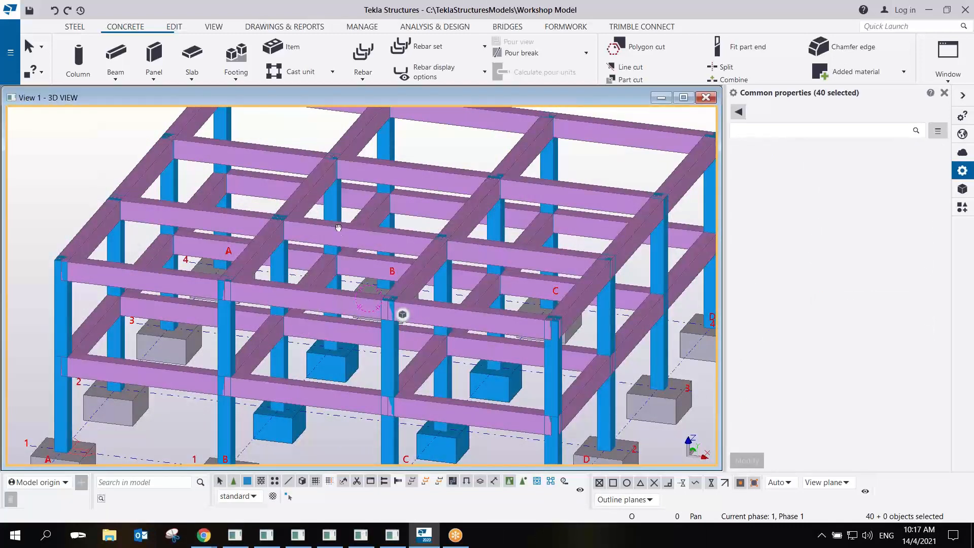
{"action": "key", "text": "Home"}
{"action": "left_click", "coordinate": [337, 310]}
{"action": "scroll", "coordinate": [349, 373], "scroll_direction": "up", "scroll_amount": 4}
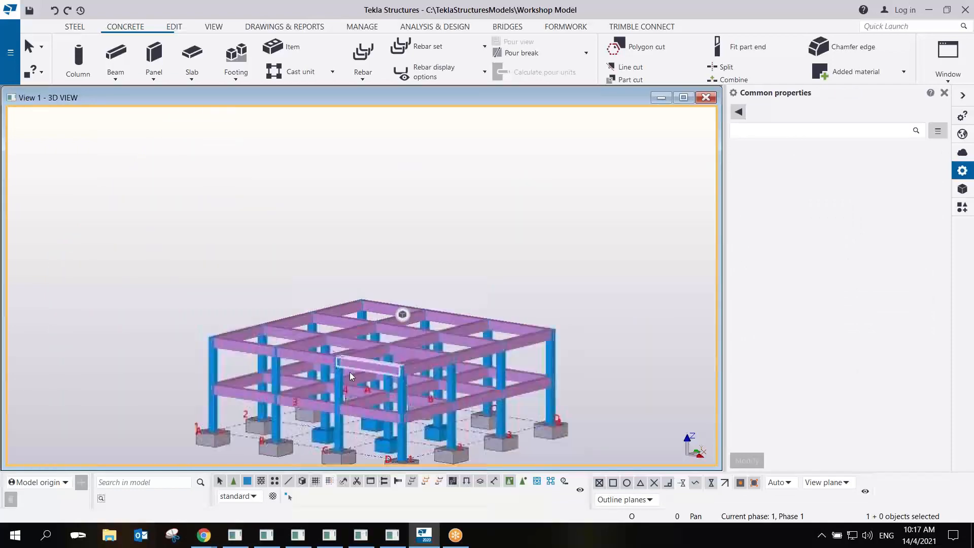
{"action": "middle_click_drag", "start_coordinate": [354, 375], "coordinate": [408, 389], "text": "ctrl"}
{"action": "middle_click_drag", "start_coordinate": [300, 376], "coordinate": [420, 272]}
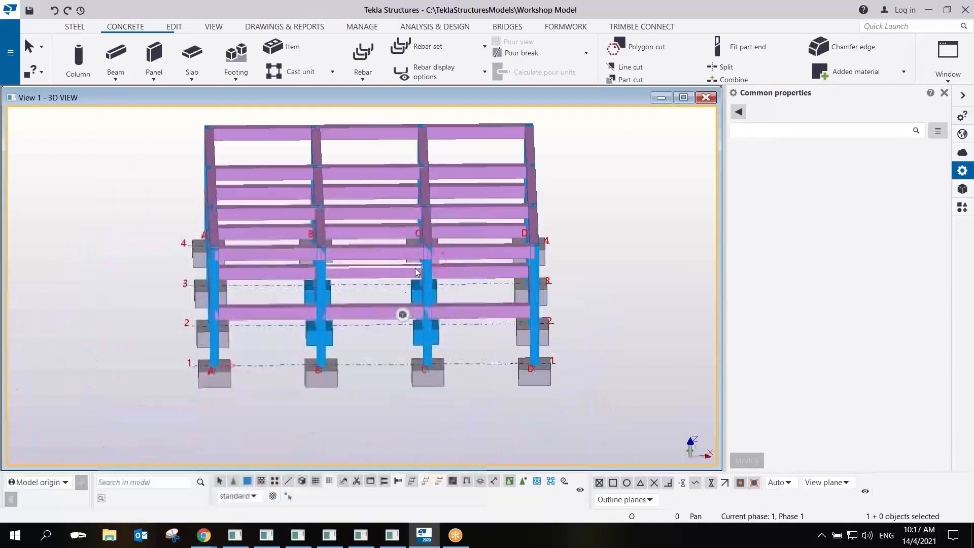
{"action": "scroll", "coordinate": [400, 306], "scroll_direction": "down", "scroll_amount": 2}
{"action": "middle_click_drag", "start_coordinate": [331, 326], "coordinate": [343, 267], "text": "ctrl"}
{"action": "middle_click_drag", "start_coordinate": [357, 324], "coordinate": [404, 325], "text": "ctrl"}
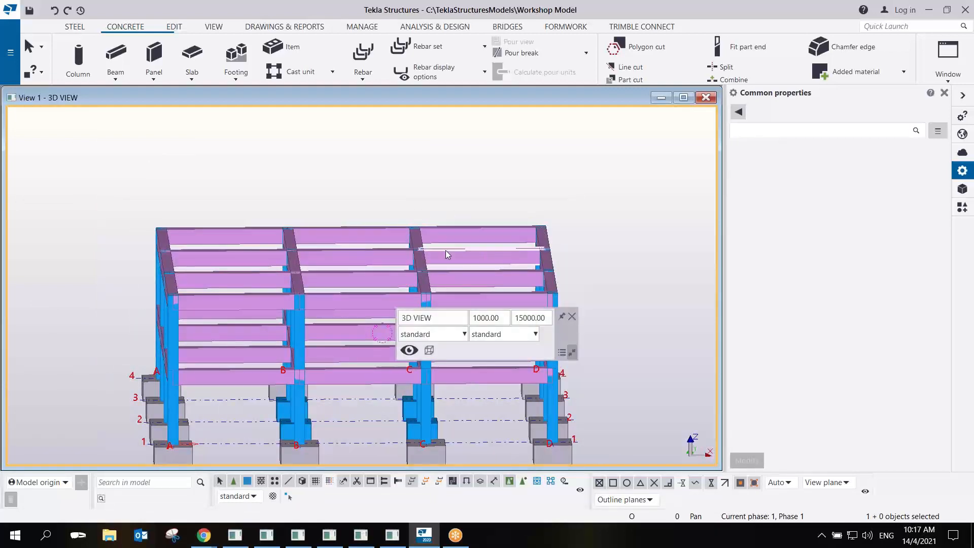
{"action": "mouse_move", "coordinate": [448, 228]}
{"action": "middle_mouse_down", "text": "ctrl"}
{"action": "mouse_move", "coordinate": [438, 220]}
{"action": "mouse_move", "coordinate": [447, 218]}
{"action": "middle_mouse_up", "text": "ctrl"}
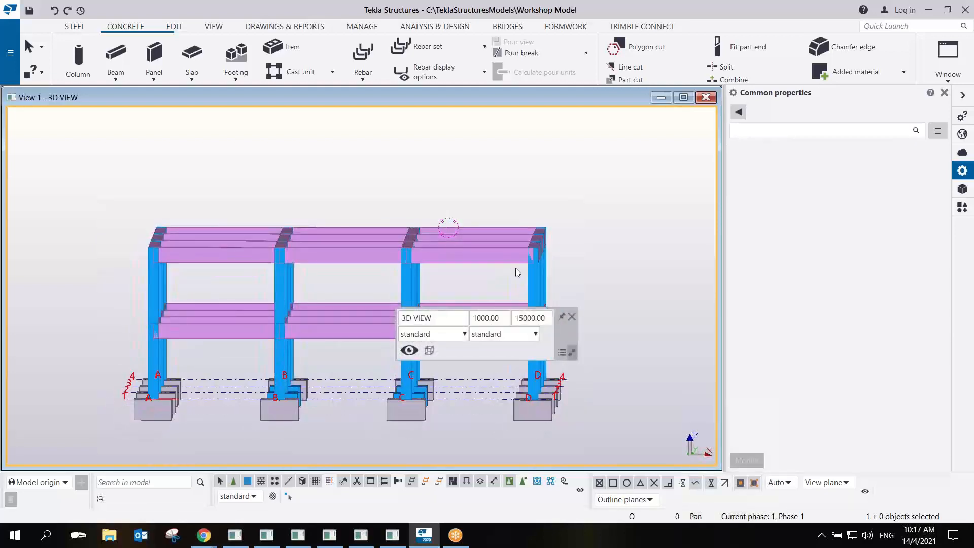
{"action": "scroll", "coordinate": [516, 271], "scroll_direction": "up", "scroll_amount": 5}
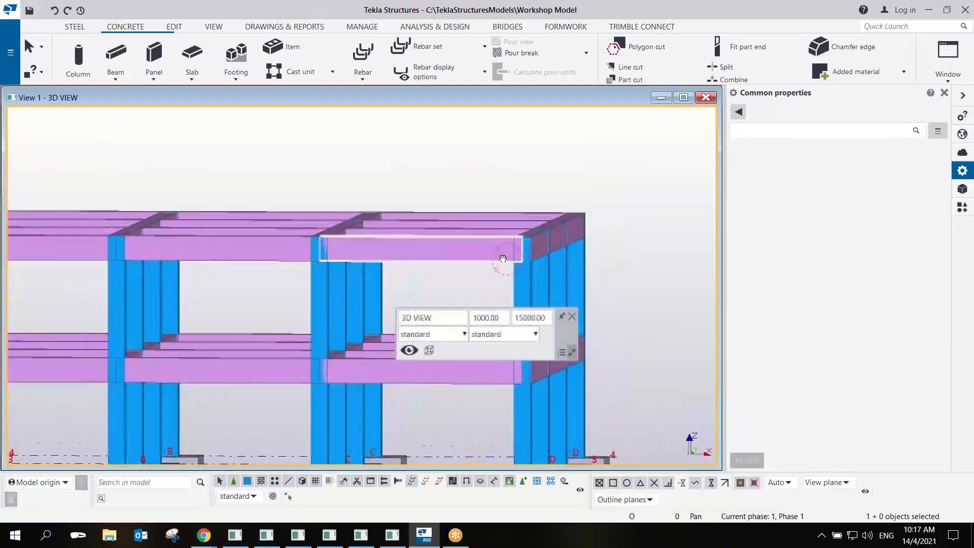
{"action": "scroll", "coordinate": [455, 269], "scroll_direction": "down", "scroll_amount": 2}
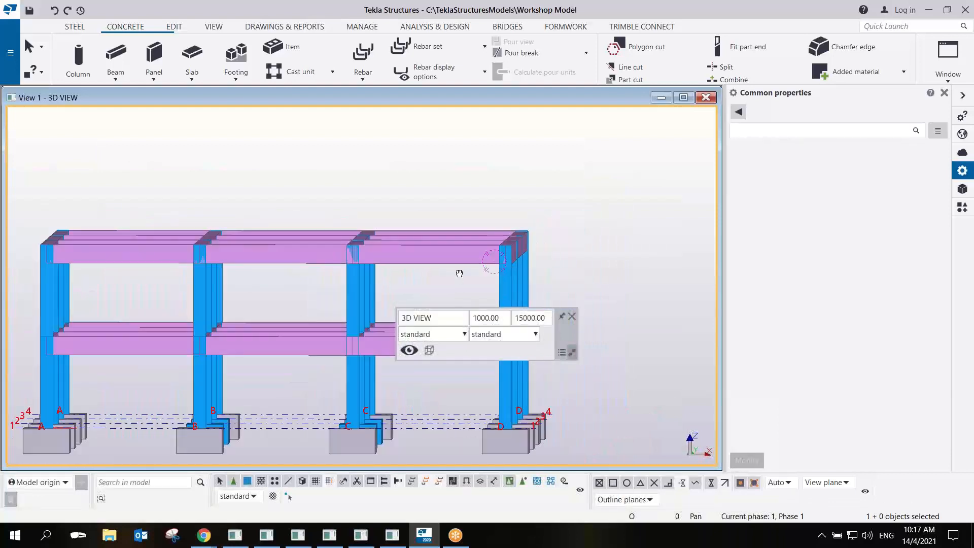
{"action": "middle_click_drag", "start_coordinate": [459, 273], "coordinate": [458, 265]}
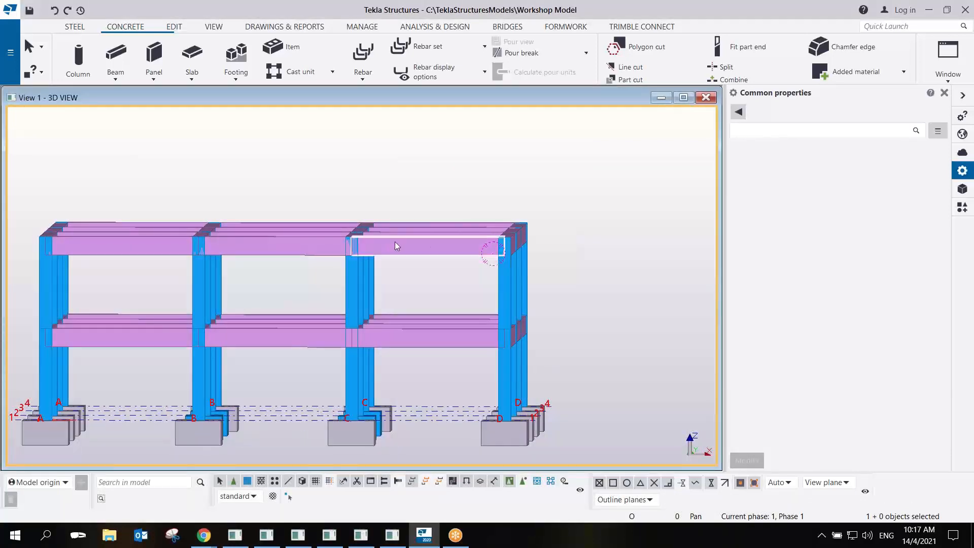
{"action": "middle_click_drag", "start_coordinate": [402, 260], "coordinate": [407, 254], "text": "ctrl"}
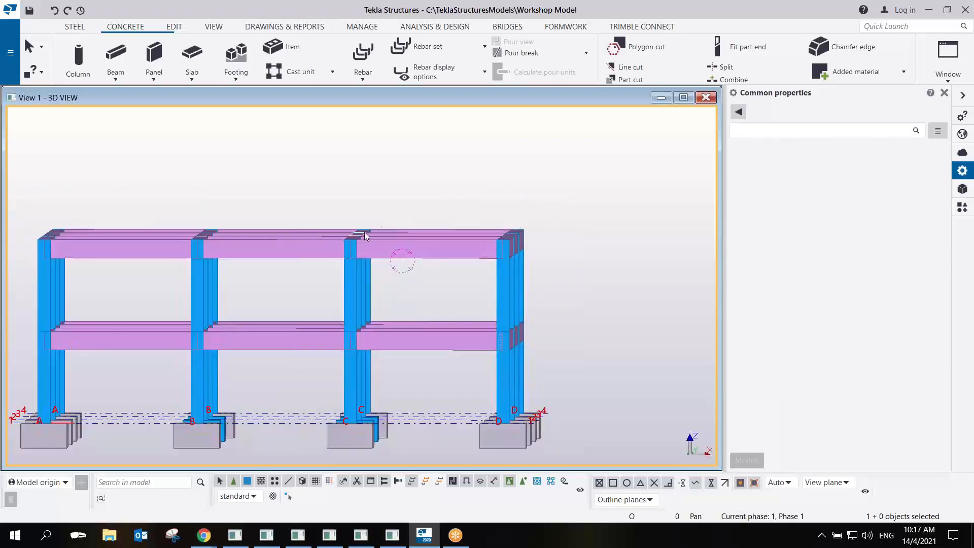
{"action": "middle_click_drag", "start_coordinate": [338, 252], "coordinate": [341, 252], "text": "ctrl"}
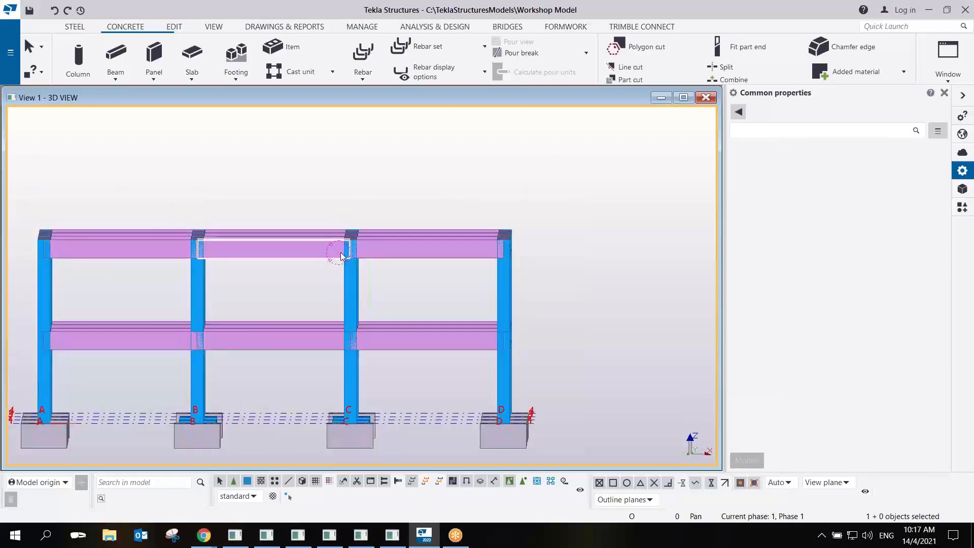
Copy the second-storey columns and beams between grid lines C and D linearly in Z by 3000 mm with 1 copy, deleting duplicates.
{"action": "left_click_drag", "start_coordinate": [309, 191], "coordinate": [547, 342]}
{"action": "middle_click_drag", "start_coordinate": [422, 273], "coordinate": [404, 285], "text": "ctrl"}
{"action": "middle_click_drag", "start_coordinate": [487, 245], "coordinate": [366, 333], "text": "ctrl"}
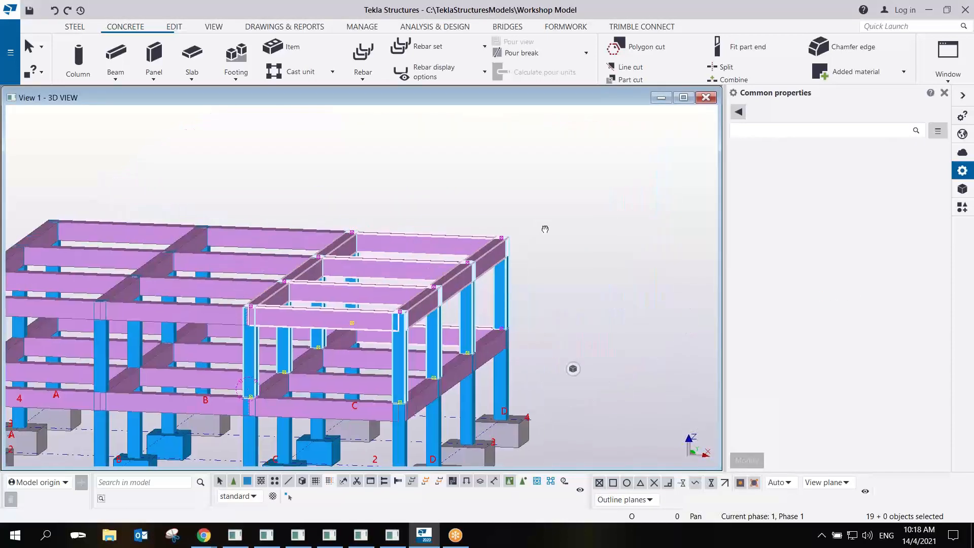
{"action": "right_click", "coordinate": [496, 257]}
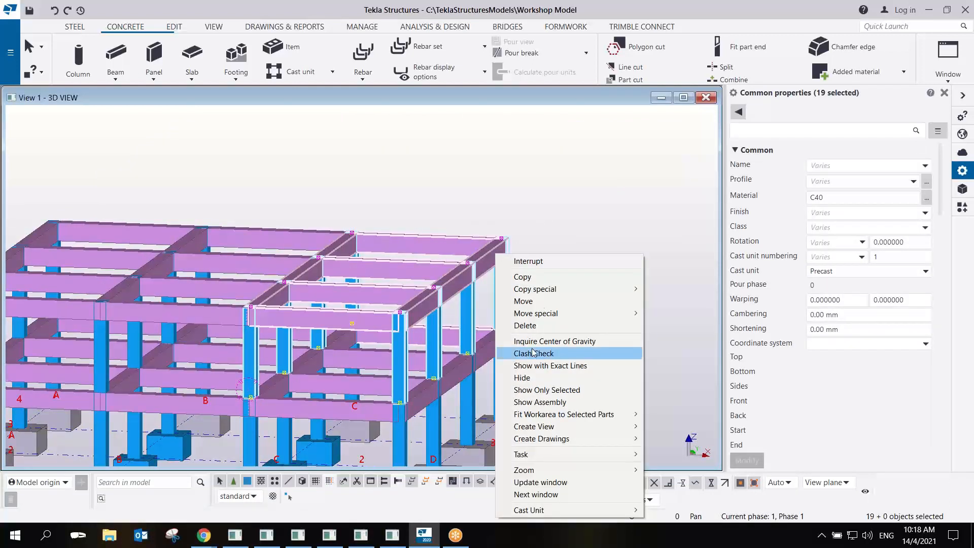
{"action": "mouse_move", "coordinate": [563, 292]}
{"action": "left_click", "coordinate": [670, 289]}
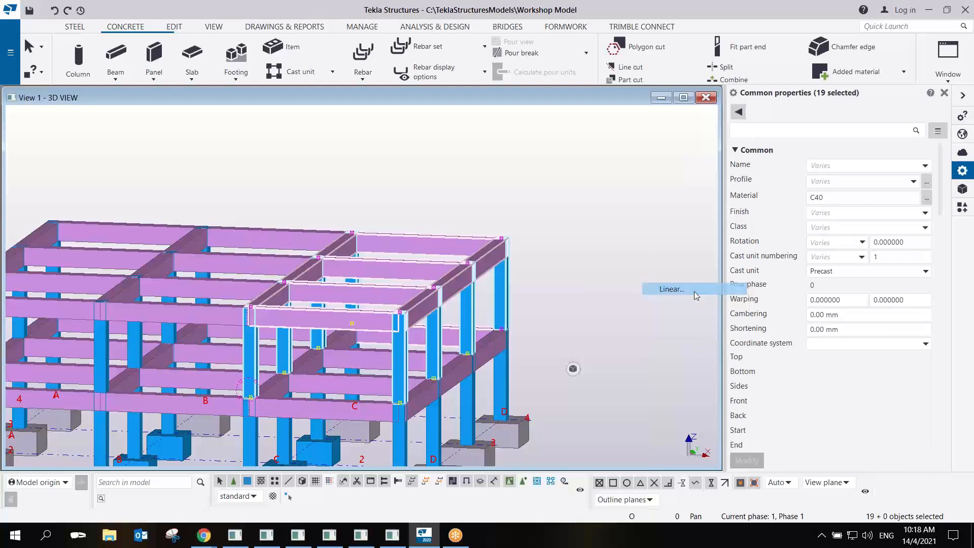
{"action": "left_click", "coordinate": [622, 277]}
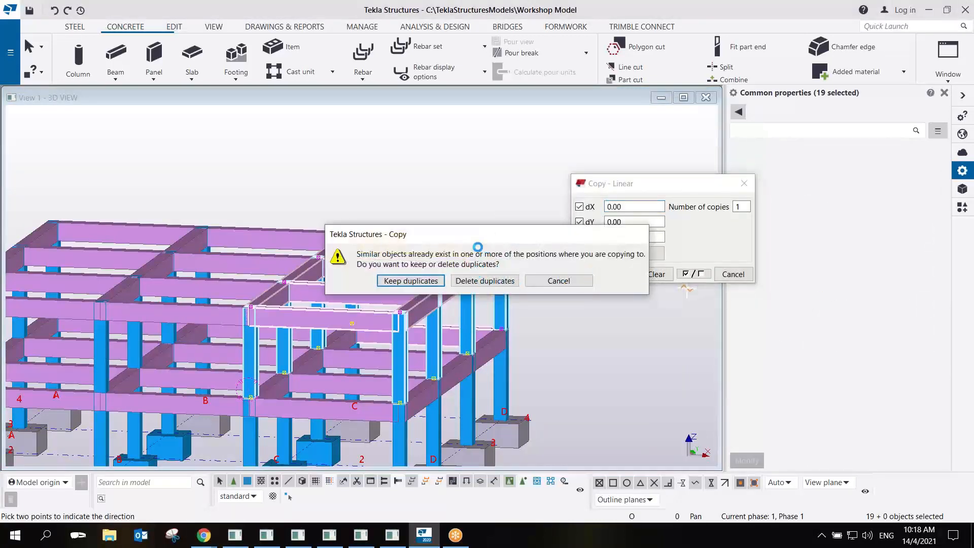
{"action": "left_click", "coordinate": [477, 280]}
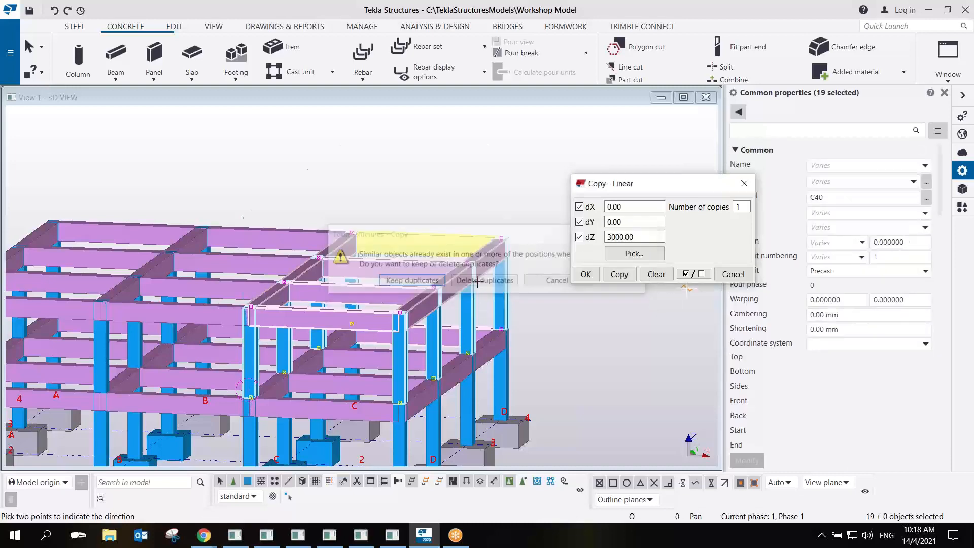
{"action": "right_click", "coordinate": [539, 175]}
{"action": "key", "text": "Escape"}
{"action": "left_click", "coordinate": [541, 179]}
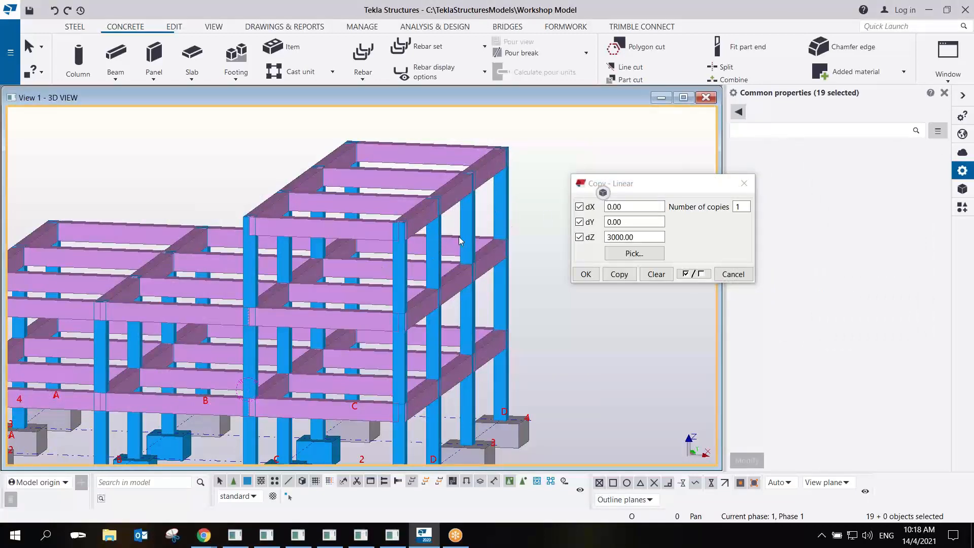
Select the eight third-storey columns and choose the I profile UC305*305*118 for them.
{"action": "middle_click_drag", "start_coordinate": [414, 259], "coordinate": [447, 224], "text": "ctrl"}
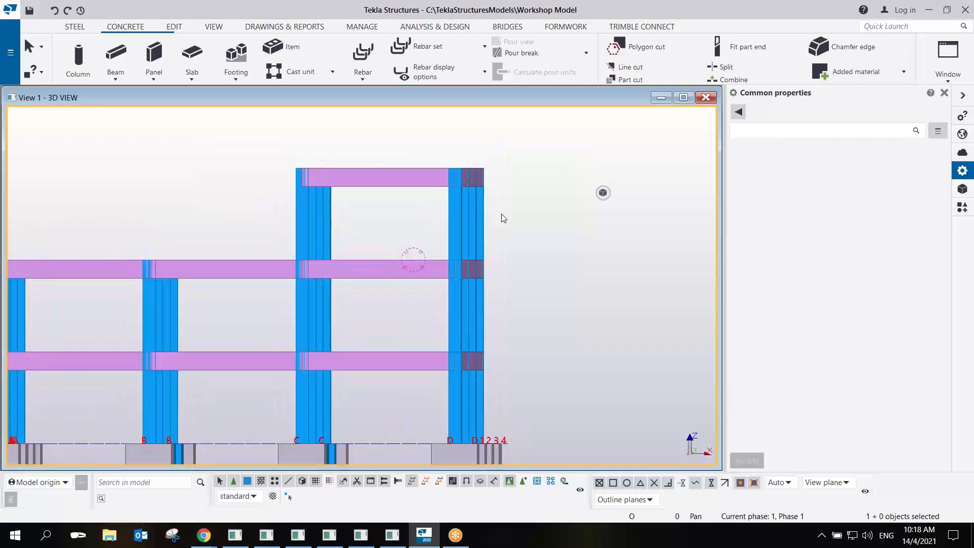
{"action": "left_click_drag", "start_coordinate": [383, 211], "coordinate": [287, 226]}
{"action": "middle_click_drag", "start_coordinate": [435, 237], "coordinate": [610, 212], "text": "ctrl"}
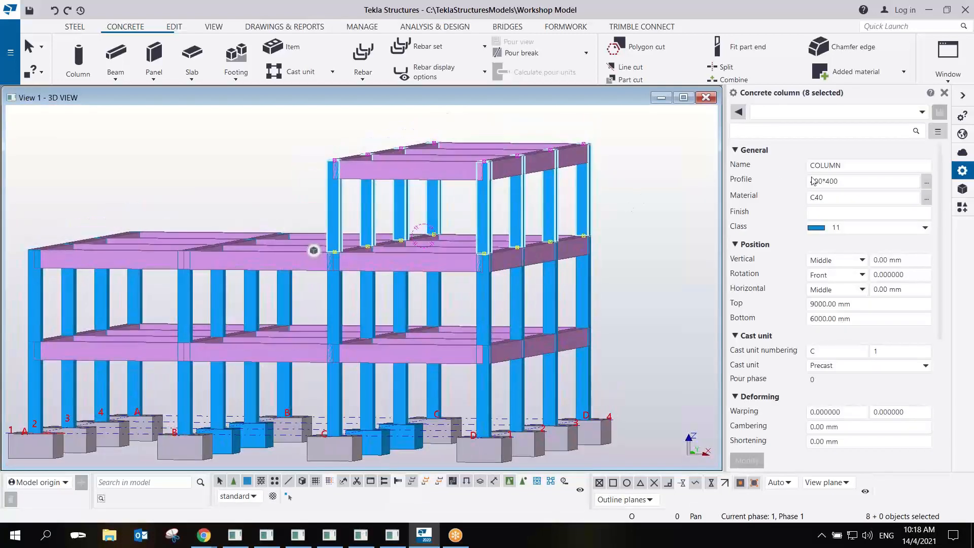
{"action": "left_click", "coordinate": [926, 183]}
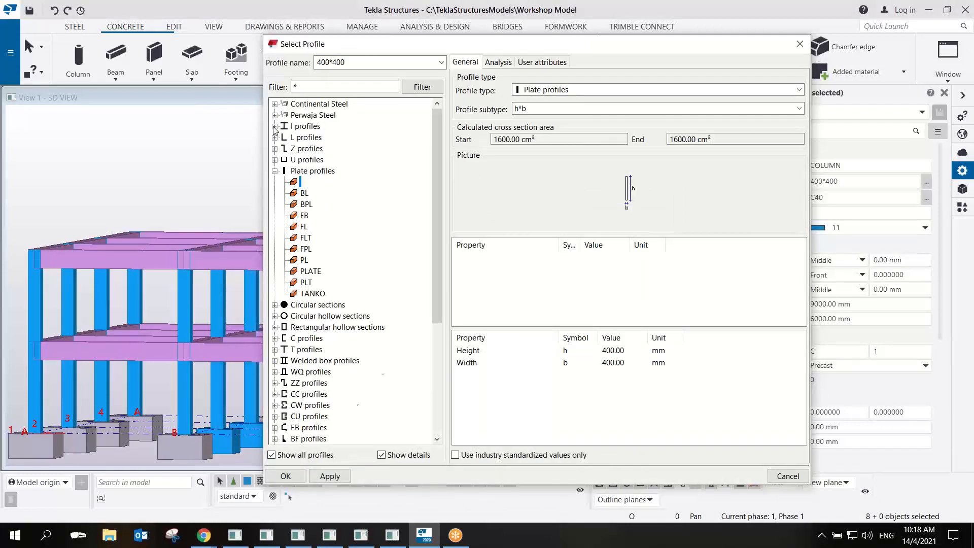
{"action": "left_click", "coordinate": [275, 126]}
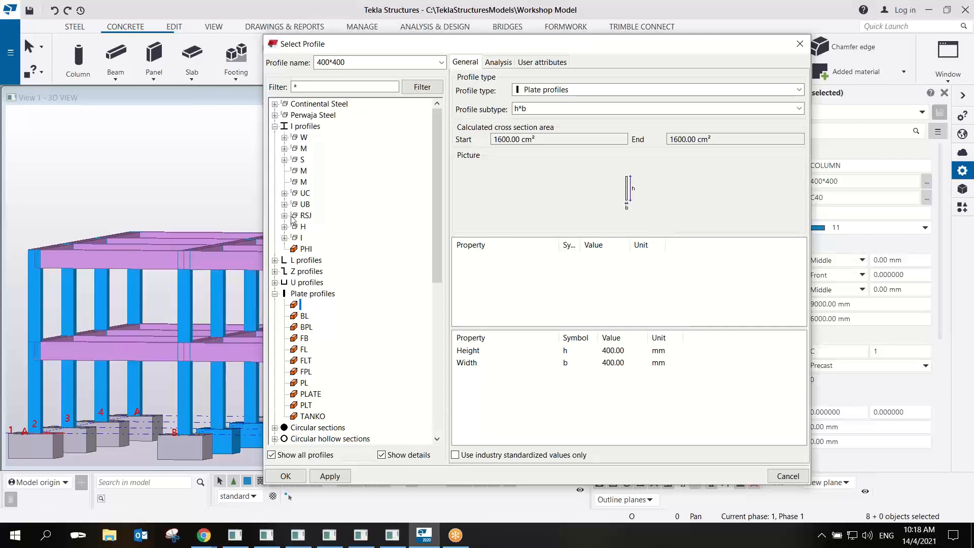
{"action": "left_click", "coordinate": [285, 193]}
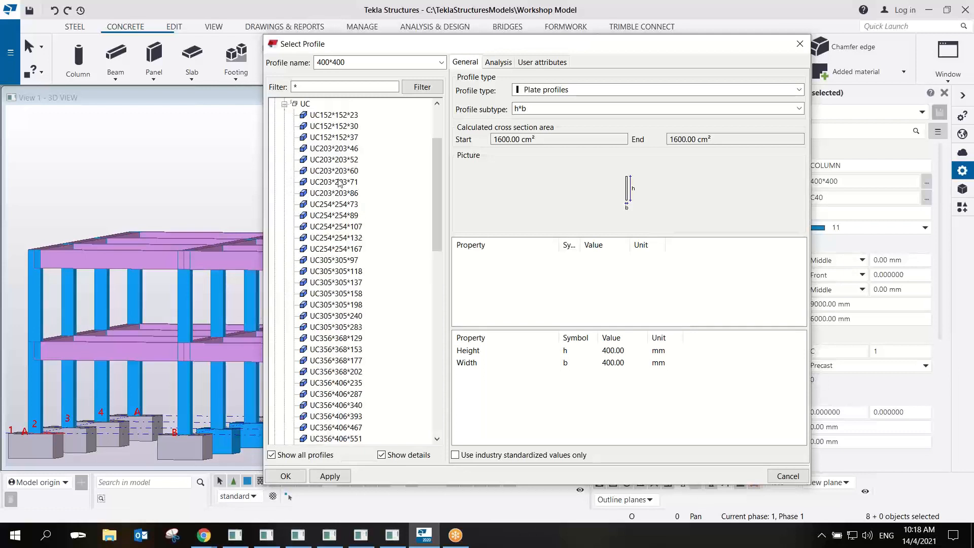
{"action": "left_click", "coordinate": [342, 297]}
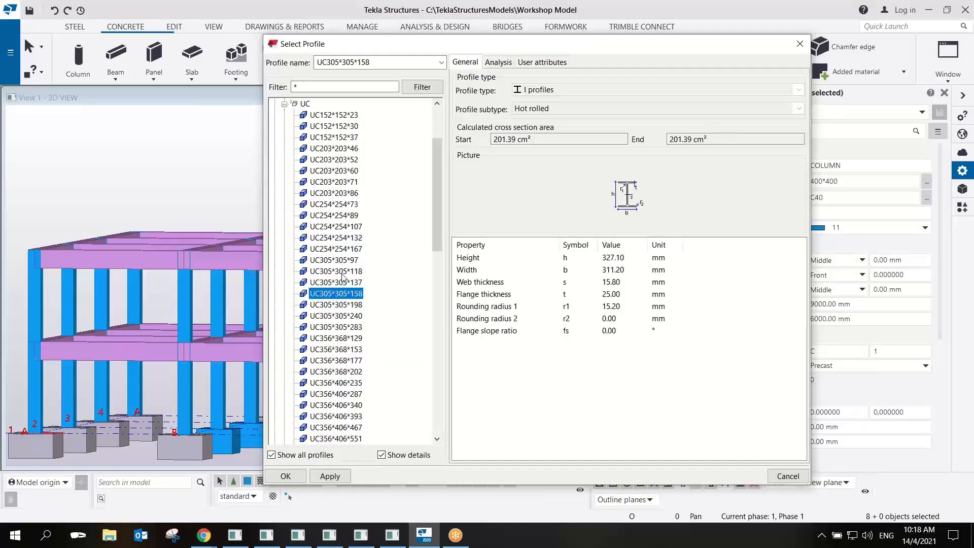
{"action": "left_click", "coordinate": [344, 274]}
{"action": "left_click", "coordinate": [330, 476]}
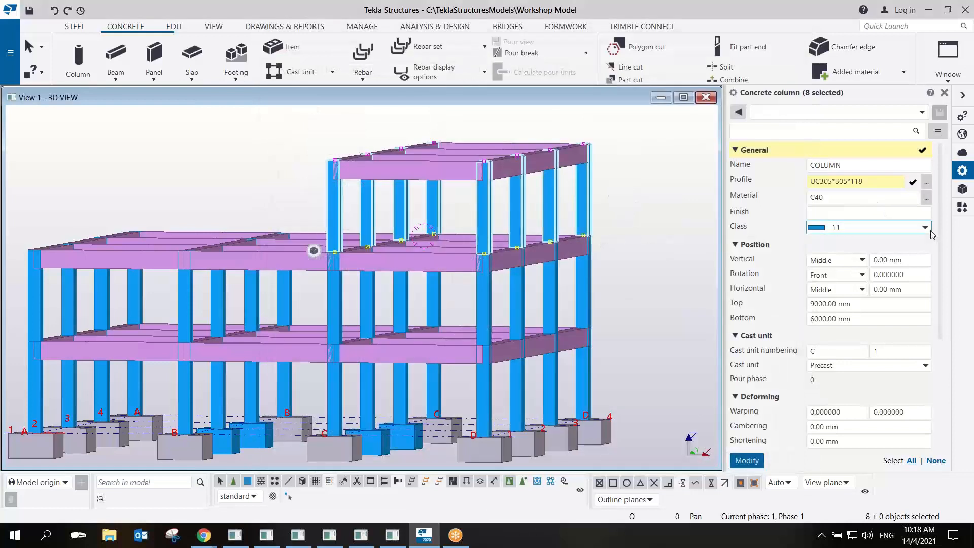
Set the eight third-storey columns to class 2 and steel material S275, and apply the modified properties.
{"action": "left_click", "coordinate": [925, 227]}
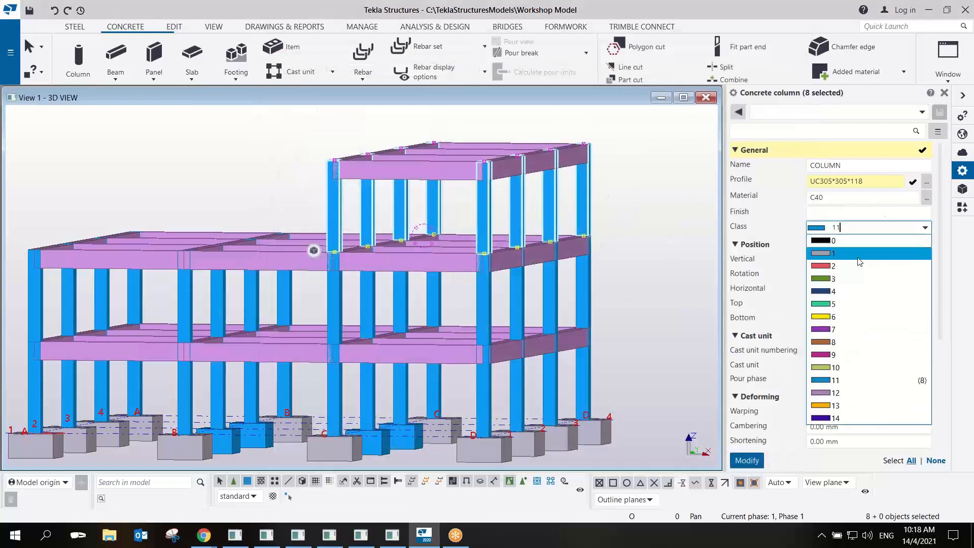
{"action": "left_click", "coordinate": [844, 267]}
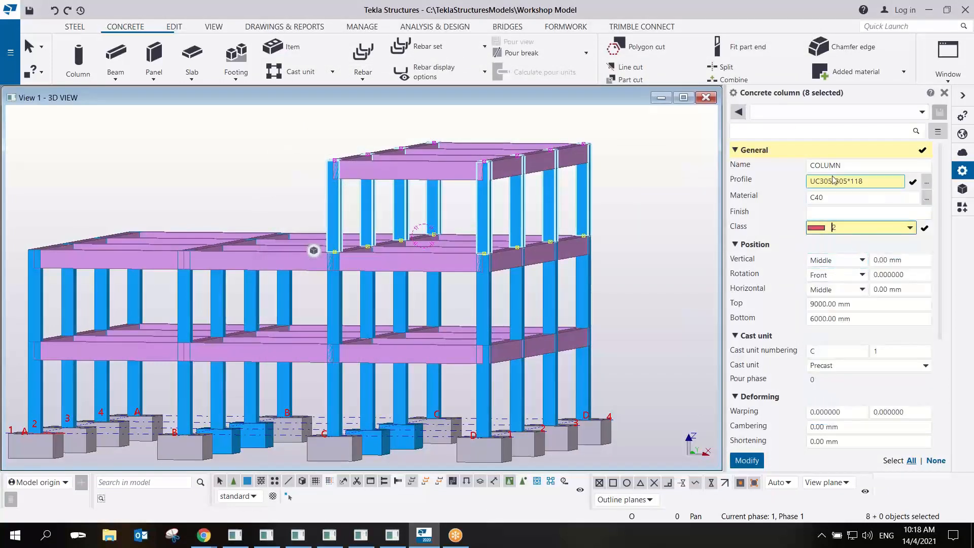
{"action": "left_click", "coordinate": [926, 198]}
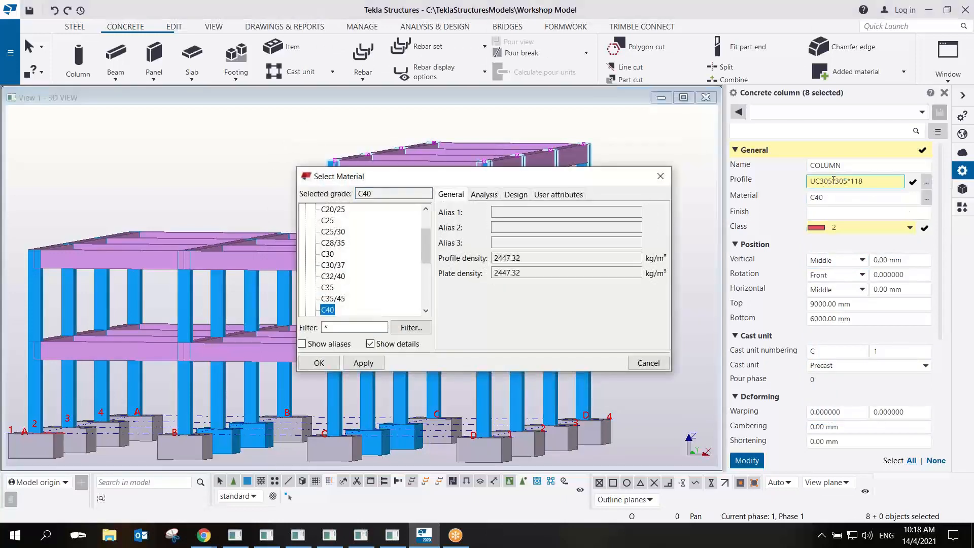
{"action": "scroll", "coordinate": [416, 223], "scroll_direction": "up", "scroll_amount": 2}
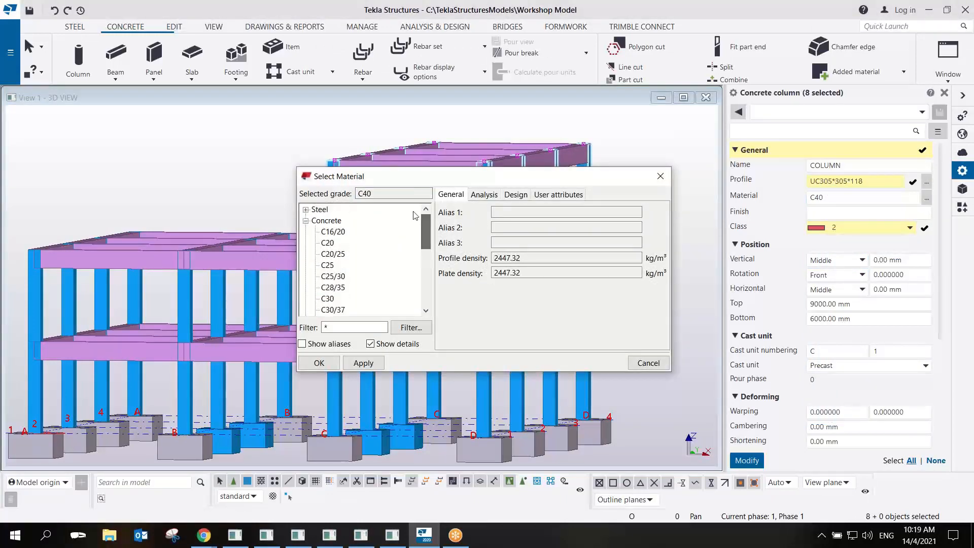
{"action": "left_click", "coordinate": [306, 210]}
{"action": "scroll", "coordinate": [331, 258], "scroll_direction": "down", "scroll_amount": 10}
{"action": "scroll", "coordinate": [344, 275], "scroll_direction": "down", "scroll_amount": 10}
{"action": "scroll", "coordinate": [344, 269], "scroll_direction": "up", "scroll_amount": 1}
{"action": "left_click", "coordinate": [333, 223]}
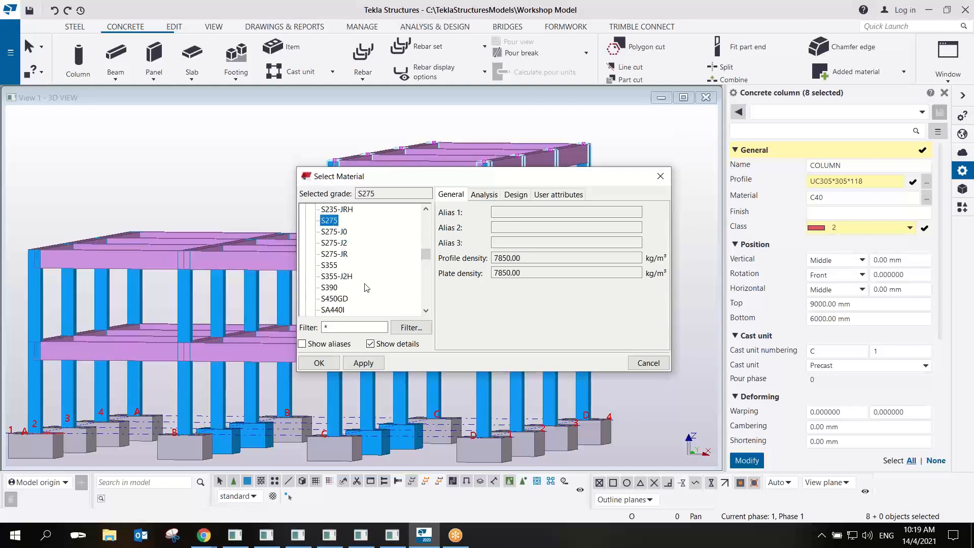
{"action": "left_click", "coordinate": [361, 363]}
{"action": "left_click", "coordinate": [319, 363]}
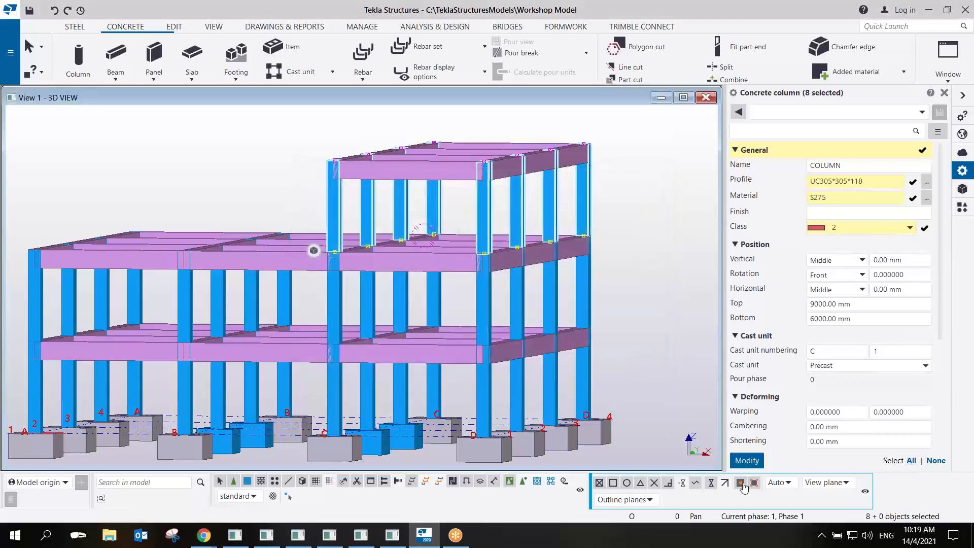
{"action": "left_click", "coordinate": [755, 462]}
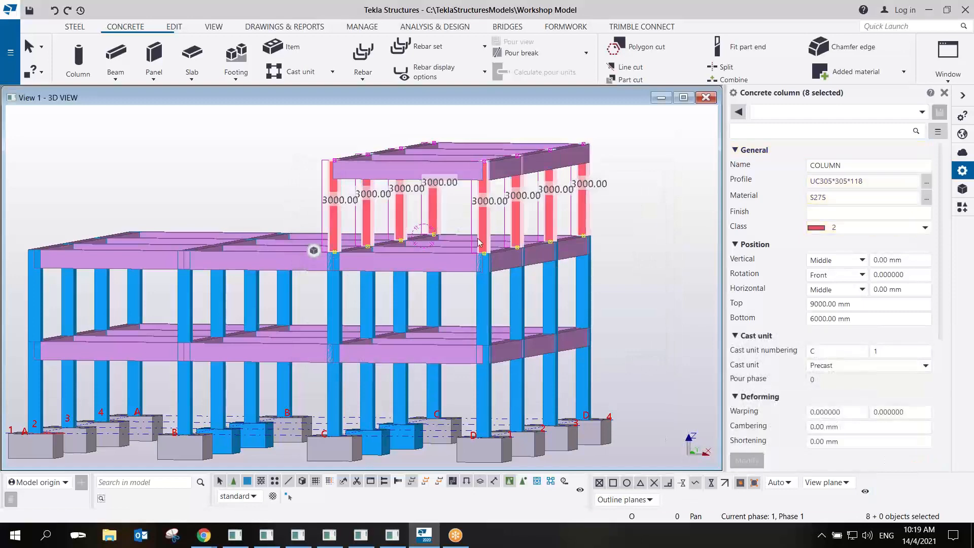
Examine the third-storey steel columns up close, checking their orientation and how they sit on the concrete columns below.
{"action": "scroll", "coordinate": [495, 272], "scroll_direction": "up", "scroll_amount": 3}
{"action": "scroll", "coordinate": [493, 255], "scroll_direction": "up", "scroll_amount": 5}
{"action": "middle_click_drag", "start_coordinate": [491, 225], "coordinate": [429, 241], "text": "ctrl"}
{"action": "scroll", "coordinate": [429, 241], "scroll_direction": "down", "scroll_amount": 5}
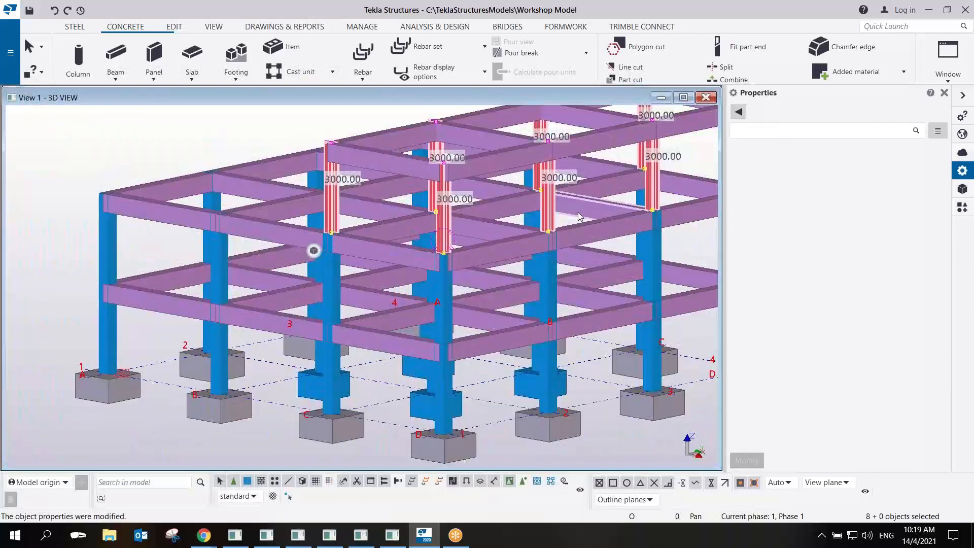
{"action": "middle_click_drag", "start_coordinate": [600, 214], "coordinate": [399, 258]}
{"action": "scroll", "coordinate": [568, 233], "scroll_direction": "up", "scroll_amount": 3}
{"action": "scroll", "coordinate": [455, 268], "scroll_direction": "up", "scroll_amount": 3}
{"action": "scroll", "coordinate": [465, 286], "scroll_direction": "up", "scroll_amount": 2}
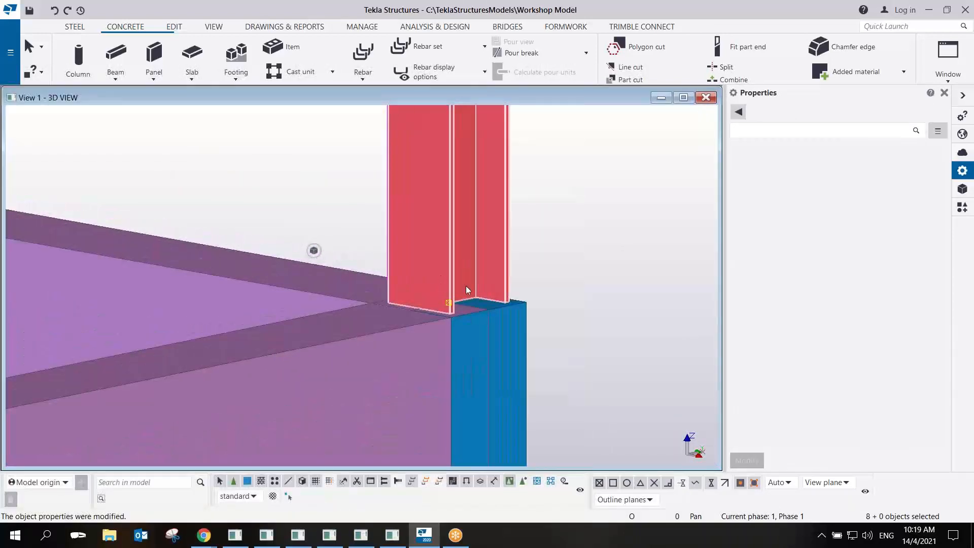
{"action": "mouse_move", "coordinate": [464, 275]}
{"action": "middle_mouse_down", "text": "ctrl"}
{"action": "mouse_move", "coordinate": [366, 272]}
{"action": "mouse_move", "coordinate": [467, 287]}
{"action": "middle_mouse_up", "text": "ctrl"}
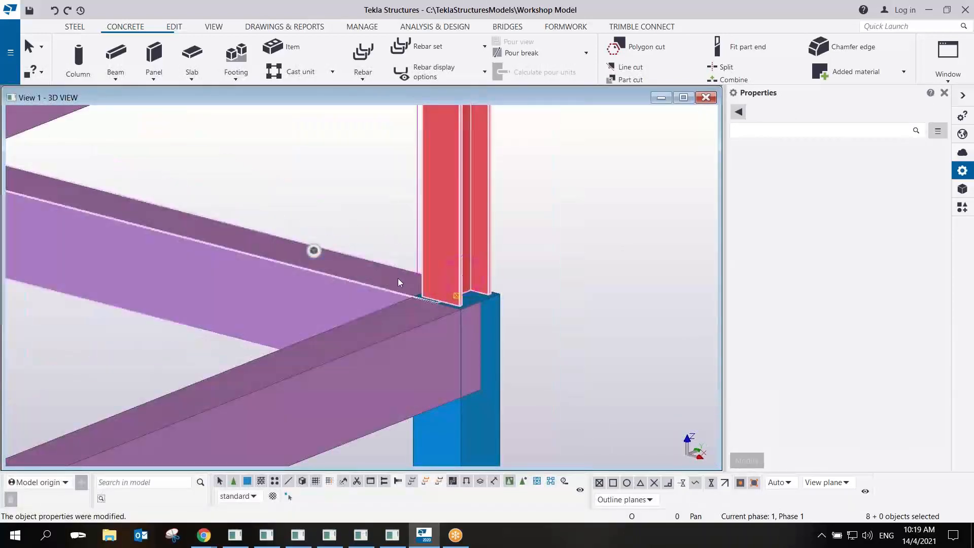
{"action": "scroll", "coordinate": [425, 272], "scroll_direction": "down", "scroll_amount": 2}
{"action": "scroll", "coordinate": [425, 272], "scroll_direction": "down", "scroll_amount": 2}
{"action": "scroll", "coordinate": [441, 261], "scroll_direction": "down", "scroll_amount": 3}
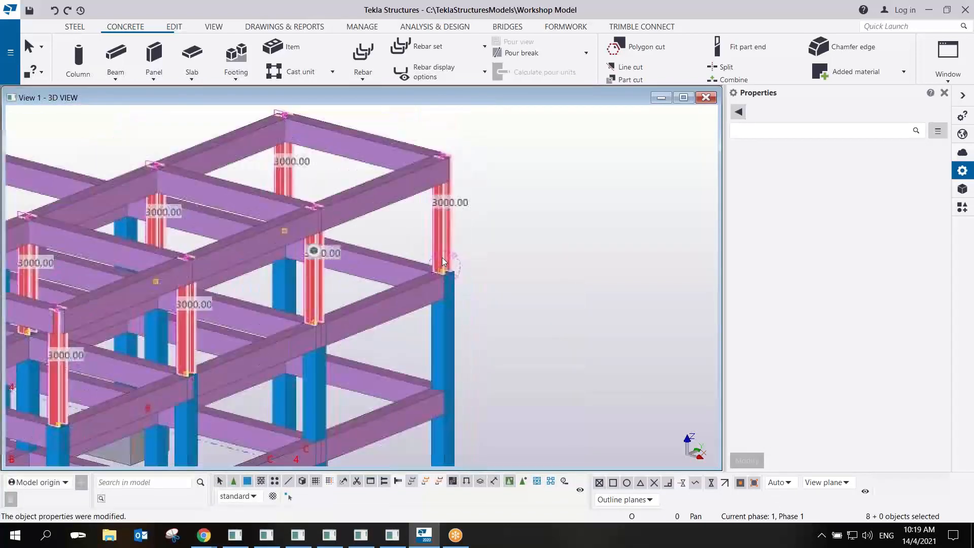
{"action": "scroll", "coordinate": [445, 224], "scroll_direction": "down", "scroll_amount": 4}
{"action": "middle_click_drag", "start_coordinate": [445, 226], "coordinate": [485, 216], "text": "ctrl"}
Select all eight third-storey steel columns and enter C as their part numbering prefix.
{"action": "left_click_drag", "start_coordinate": [488, 213], "coordinate": [227, 224]}
{"action": "scroll", "coordinate": [440, 228], "scroll_direction": "up", "scroll_amount": 3}
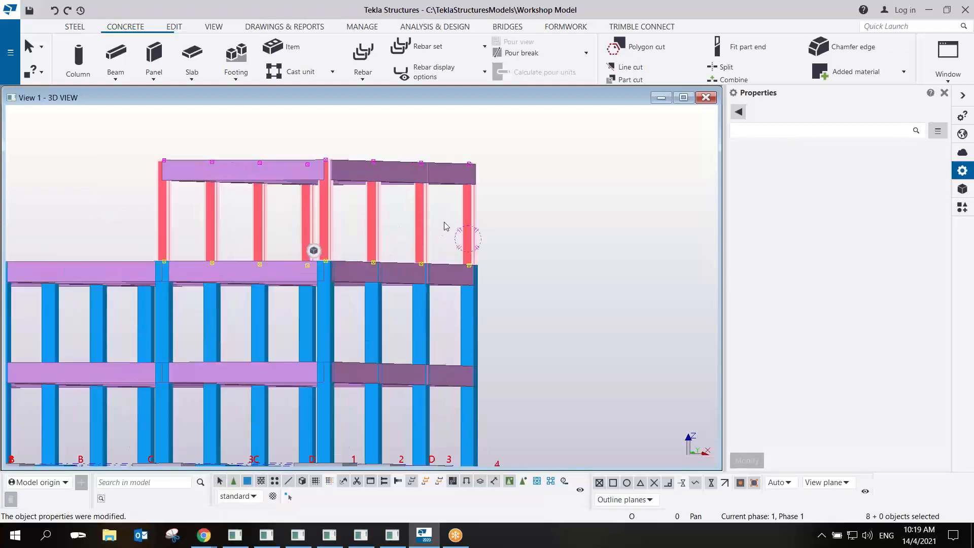
{"action": "middle_click_drag", "start_coordinate": [527, 227], "coordinate": [513, 188], "text": "ctrl"}
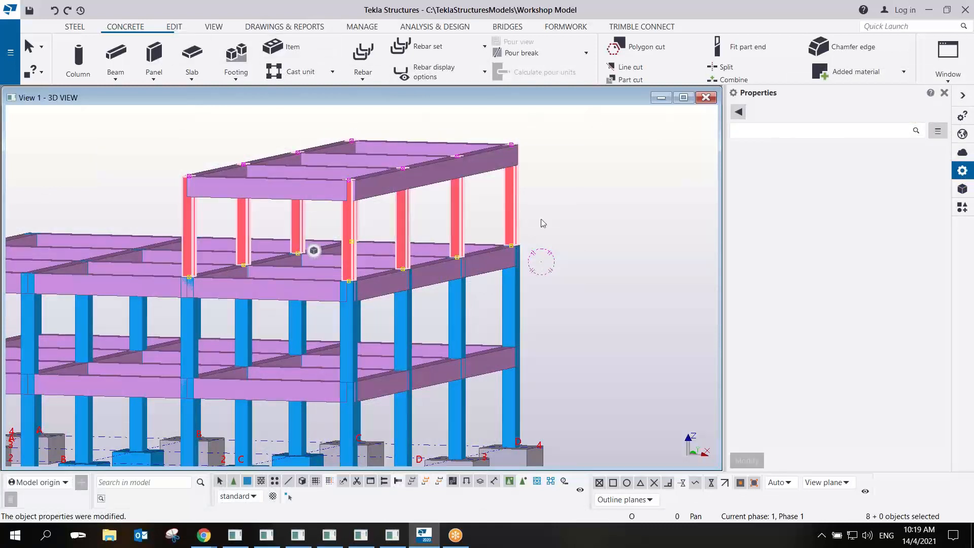
{"action": "left_click", "coordinate": [565, 212]}
{"action": "middle_click_drag", "start_coordinate": [520, 207], "coordinate": [515, 206], "text": "ctrl"}
{"action": "left_click", "coordinate": [515, 209]}
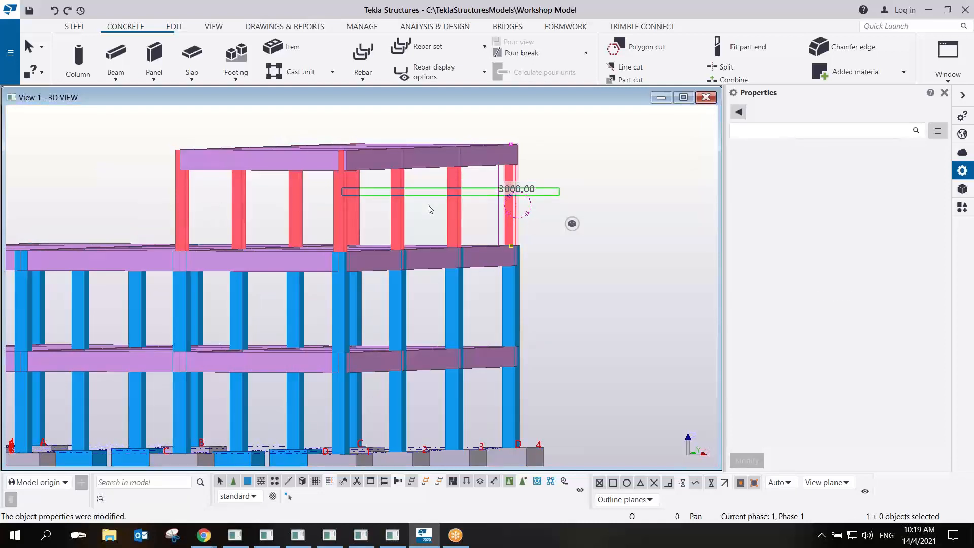
{"action": "left_click_drag", "start_coordinate": [559, 194], "coordinate": [165, 183]}
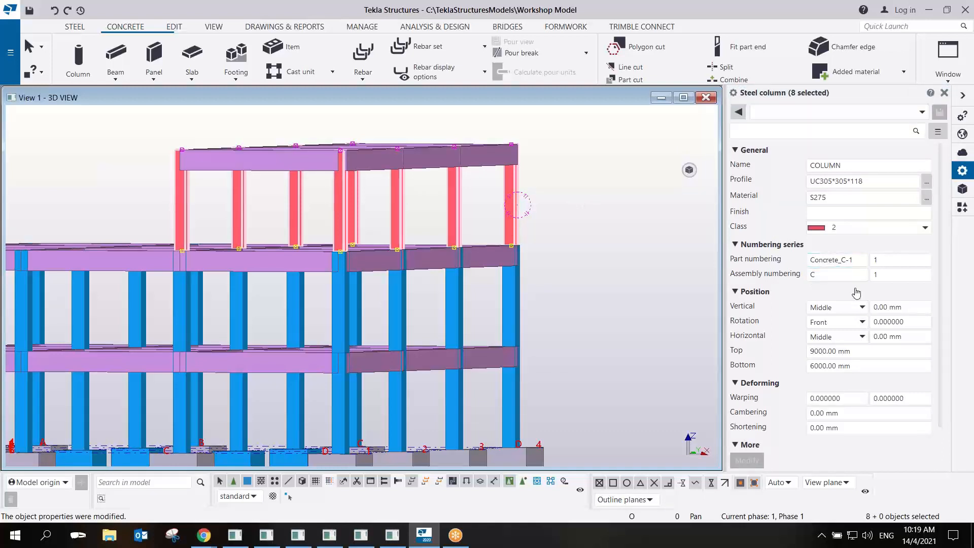
{"action": "left_click", "coordinate": [846, 263]}
{"action": "left_click_drag", "start_coordinate": [846, 264], "coordinate": [759, 267]}
{"action": "type", "text": "c"}
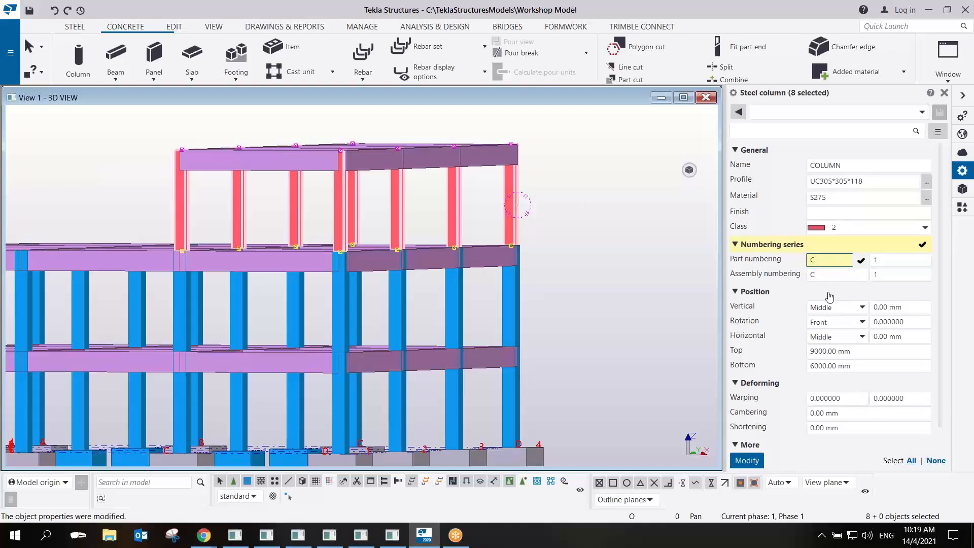
Open the rotation options for the eight selected steel columns.
{"action": "left_click", "coordinate": [859, 325]}
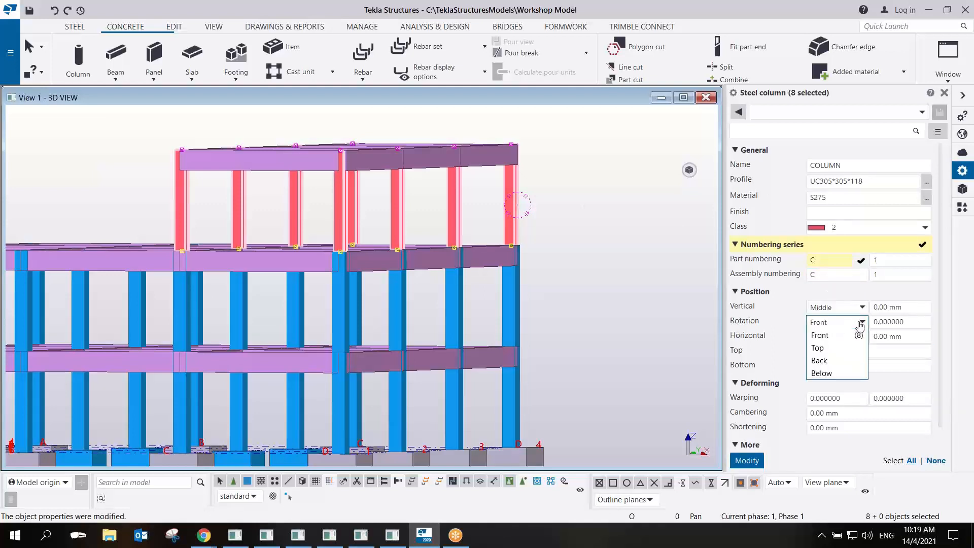
Set the rotation of the selected top-storey steel columns to Top and apply the change.
{"action": "left_click", "coordinate": [832, 349]}
{"action": "key", "text": "Return"}
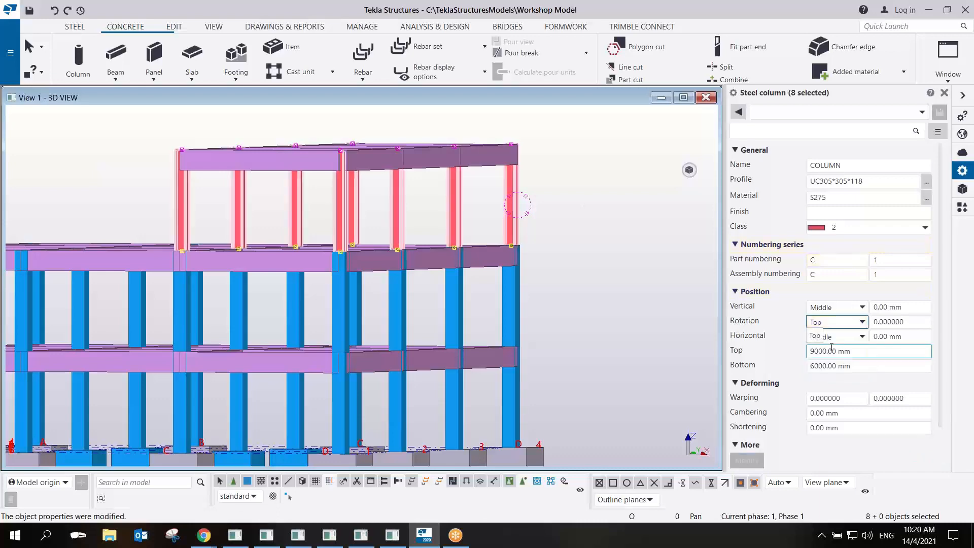
{"action": "scroll", "coordinate": [306, 255], "scroll_direction": "up", "scroll_amount": 5}
{"action": "scroll", "coordinate": [360, 234], "scroll_direction": "up", "scroll_amount": 2}
{"action": "middle_click_drag", "start_coordinate": [427, 255], "coordinate": [436, 272], "text": "ctrl"}
{"action": "scroll", "coordinate": [437, 272], "scroll_direction": "down", "scroll_amount": 5}
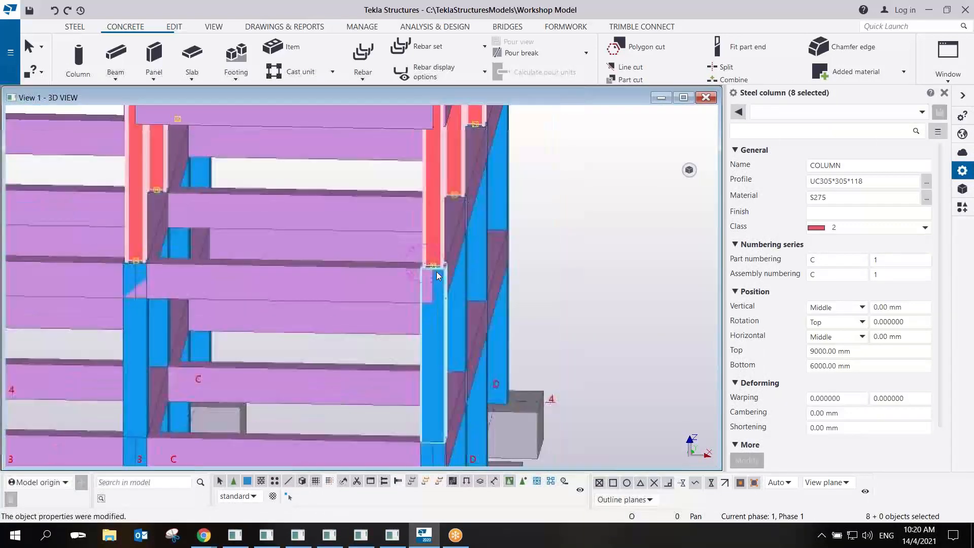
{"action": "scroll", "coordinate": [430, 266], "scroll_direction": "up", "scroll_amount": 6}
{"action": "scroll", "coordinate": [428, 284], "scroll_direction": "down", "scroll_amount": 8}
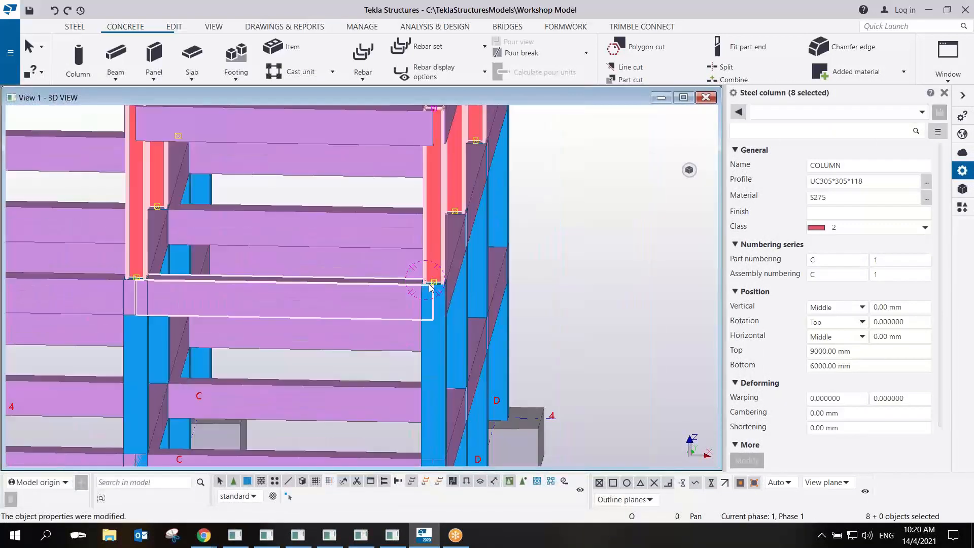
Select all the top-level concrete beams and choose the UB305*165*40 profile for them.
{"action": "middle_click_drag", "start_coordinate": [429, 254], "coordinate": [426, 245], "text": "ctrl"}
{"action": "left_click", "coordinate": [544, 254]}
{"action": "left_click_drag", "start_coordinate": [206, 203], "coordinate": [521, 297]}
{"action": "middle_click_drag", "start_coordinate": [504, 281], "coordinate": [481, 280], "text": "ctrl"}
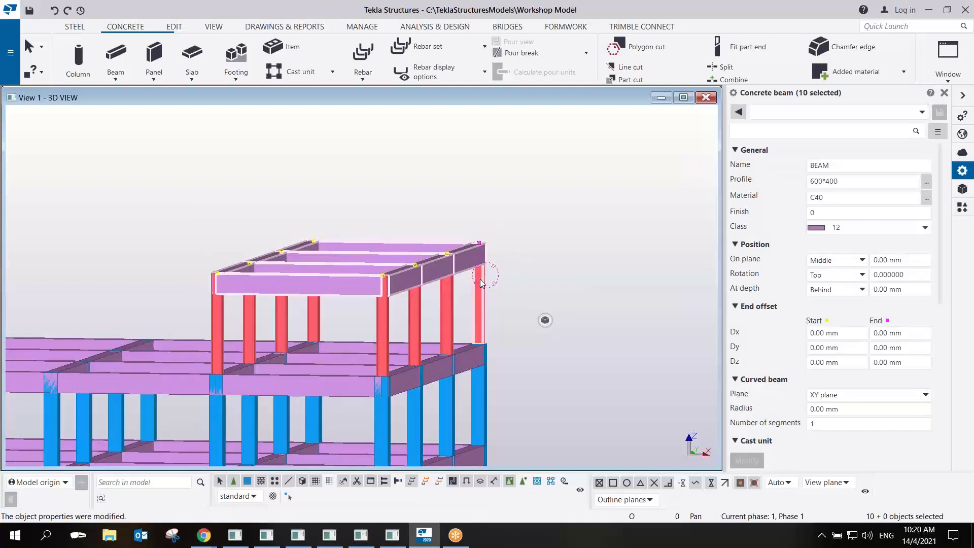
{"action": "left_click", "coordinate": [718, 21]}
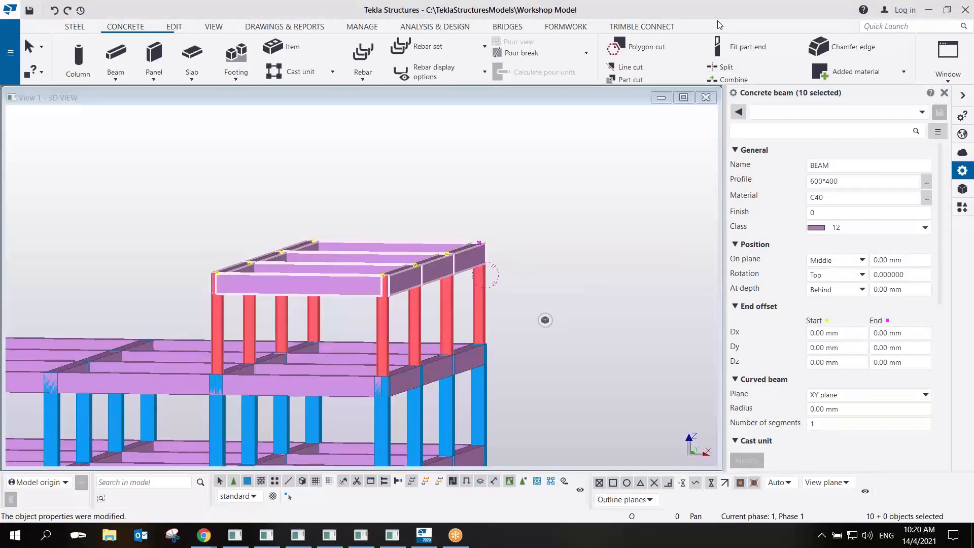
{"action": "left_click", "coordinate": [718, 22]}
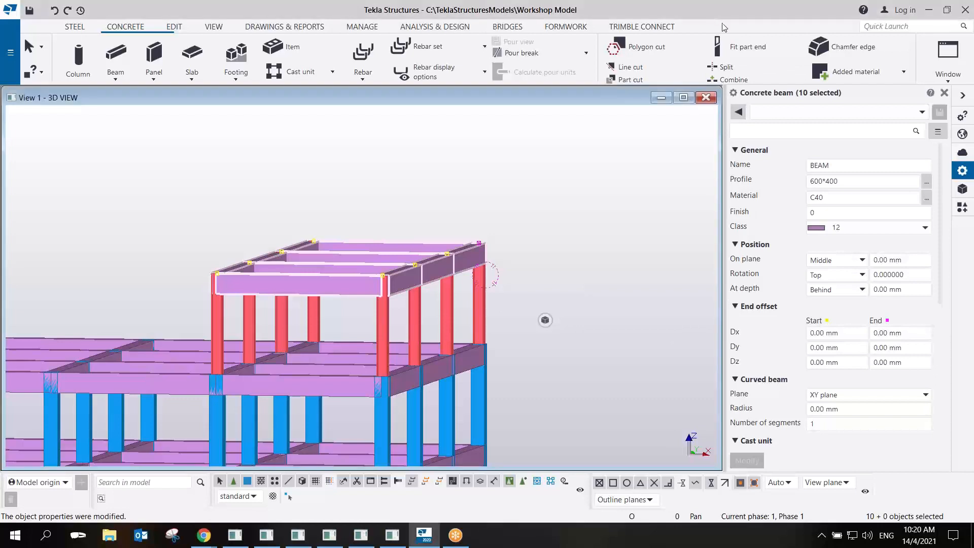
{"action": "left_click", "coordinate": [750, 56]}
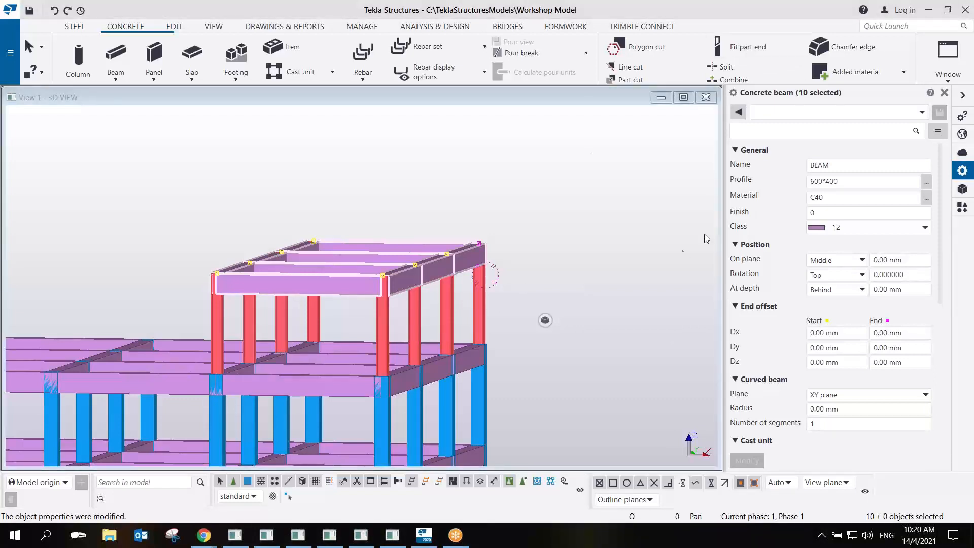
{"action": "left_click", "coordinate": [879, 181]}
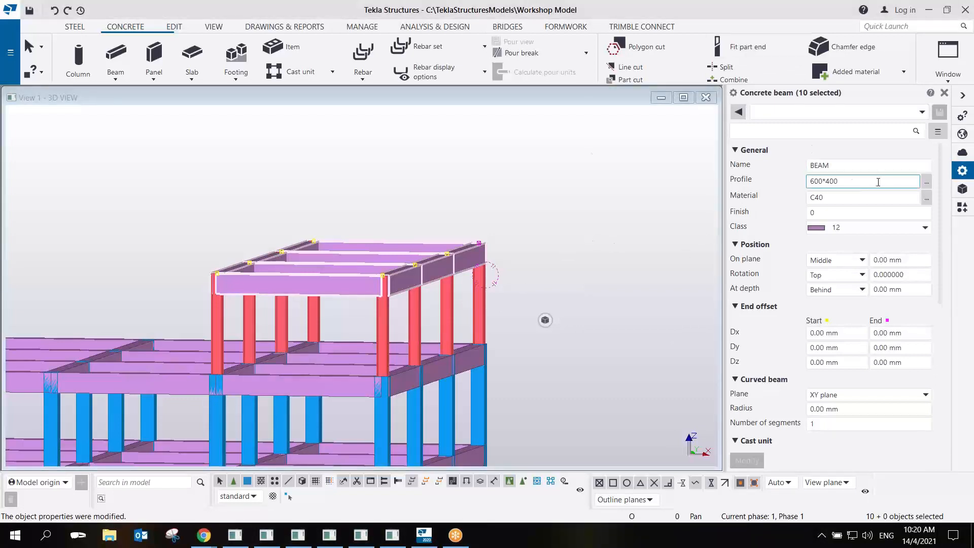
{"action": "left_click", "coordinate": [927, 182]}
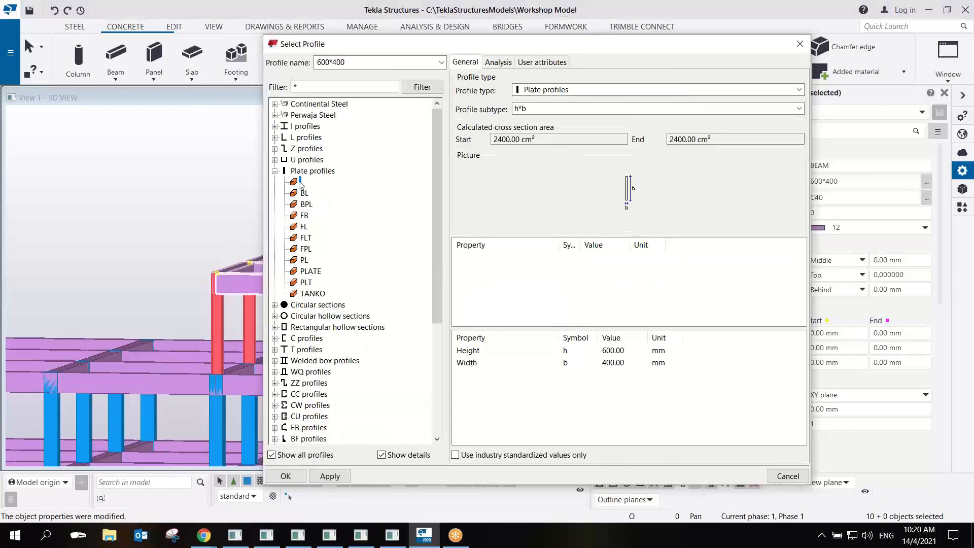
{"action": "left_click", "coordinate": [275, 126]}
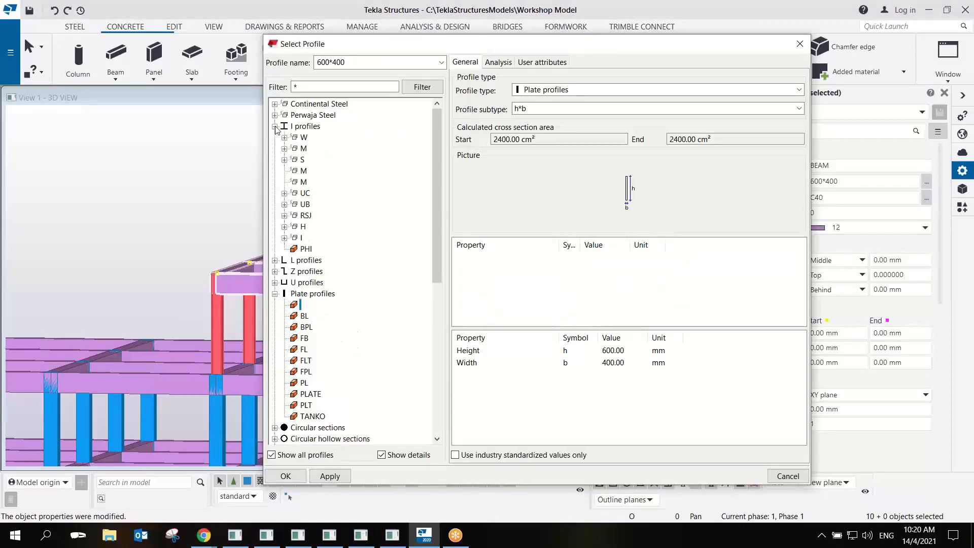
{"action": "left_click", "coordinate": [284, 205]}
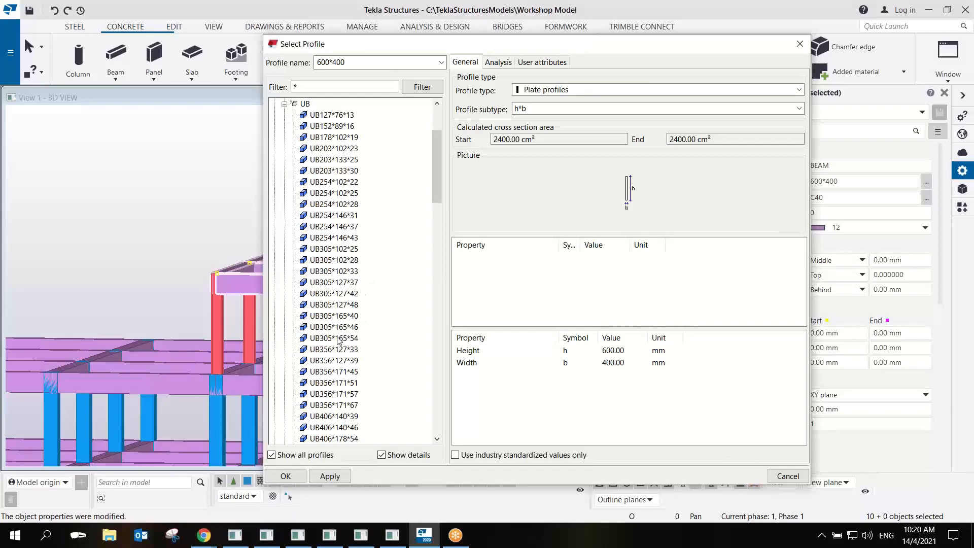
{"action": "left_click", "coordinate": [333, 329]}
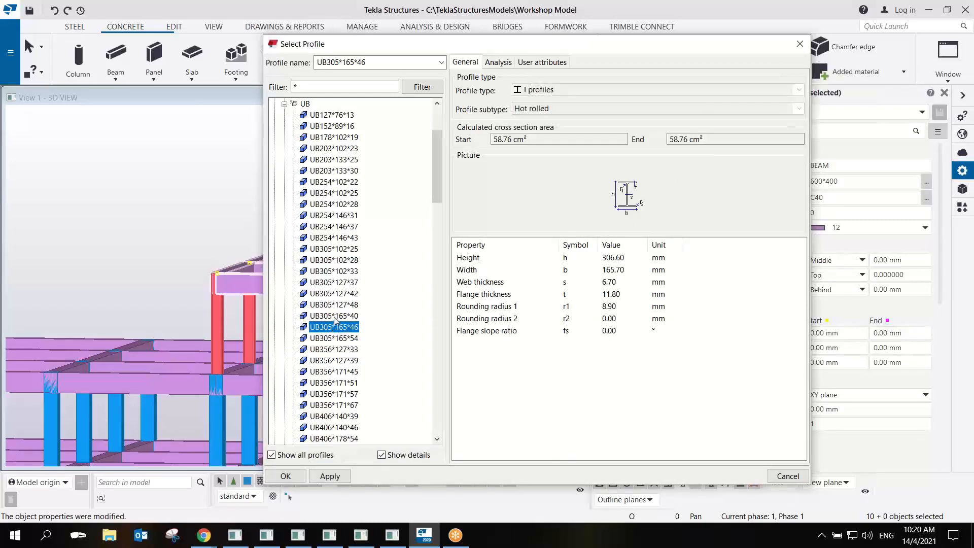
{"action": "left_click", "coordinate": [339, 316]}
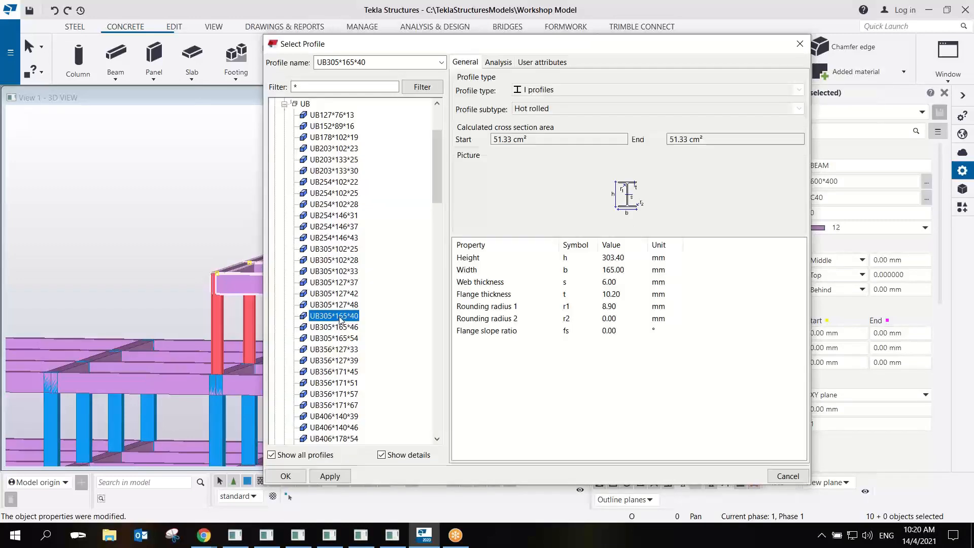
{"action": "left_click", "coordinate": [330, 476]}
{"action": "left_click", "coordinate": [285, 476]}
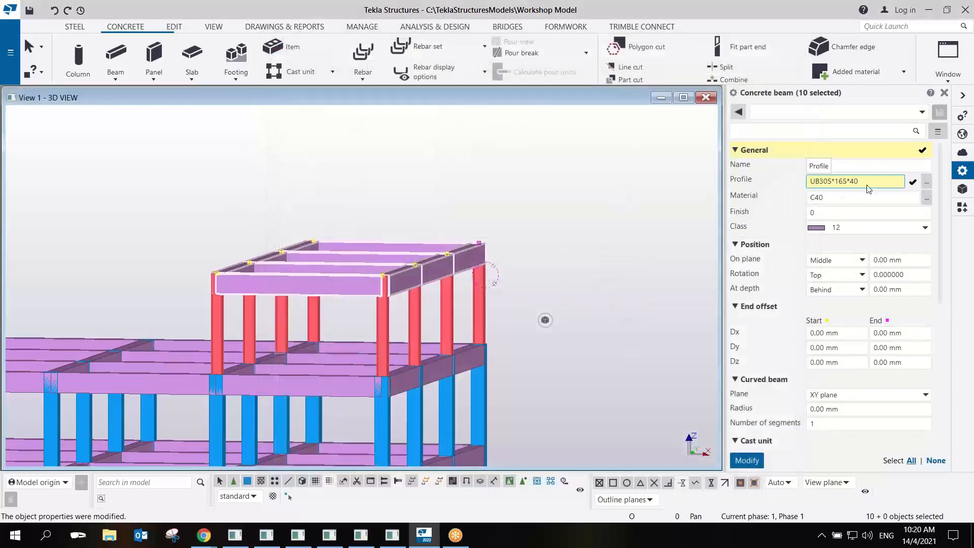
Change the selected beams' material to steel grade S275.
{"action": "left_click", "coordinate": [835, 199]}
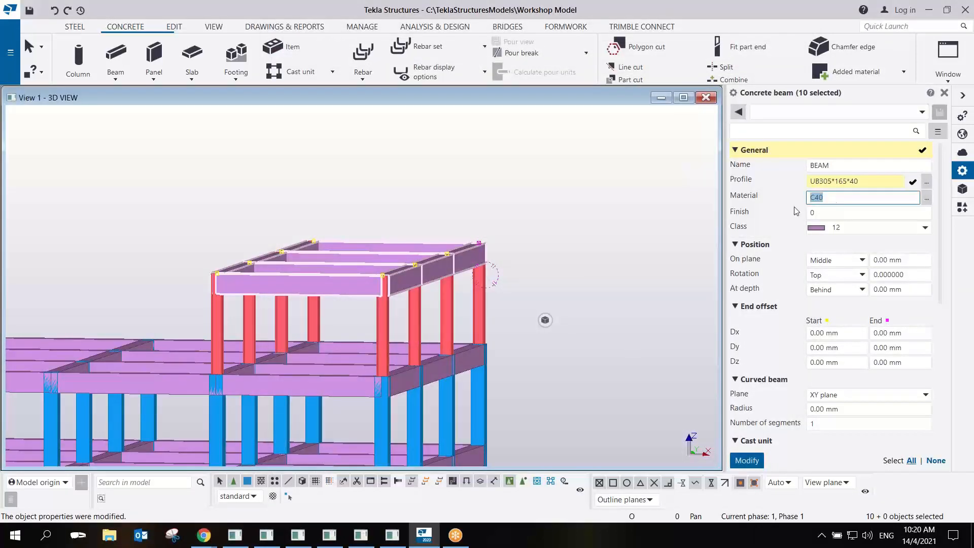
{"action": "left_click", "coordinate": [927, 199]}
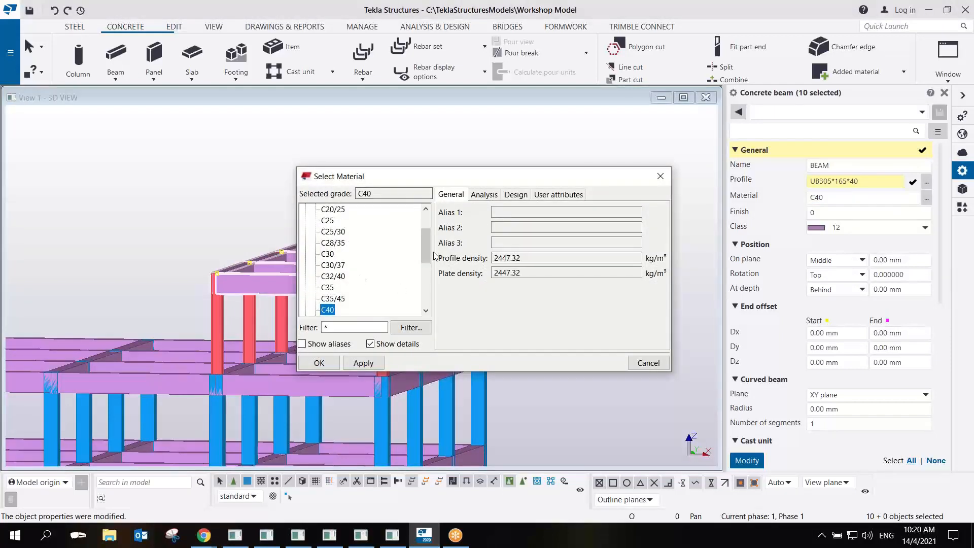
{"action": "left_click_drag", "start_coordinate": [425, 246], "coordinate": [425, 216]}
{"action": "left_click", "coordinate": [306, 210]}
{"action": "scroll", "coordinate": [337, 269], "scroll_direction": "down", "scroll_amount": 8}
{"action": "scroll", "coordinate": [337, 269], "scroll_direction": "down", "scroll_amount": 3}
{"action": "left_click", "coordinate": [330, 288]}
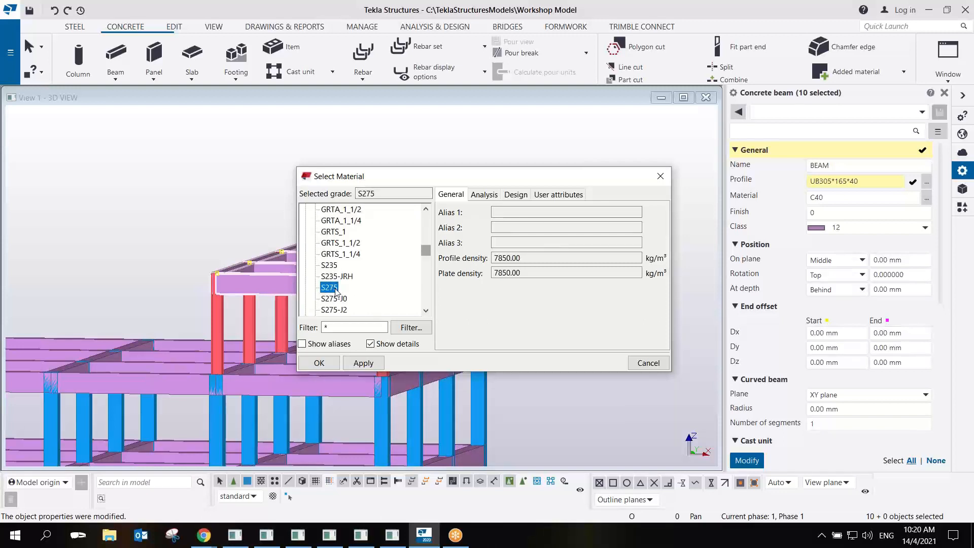
{"action": "left_click", "coordinate": [365, 364]}
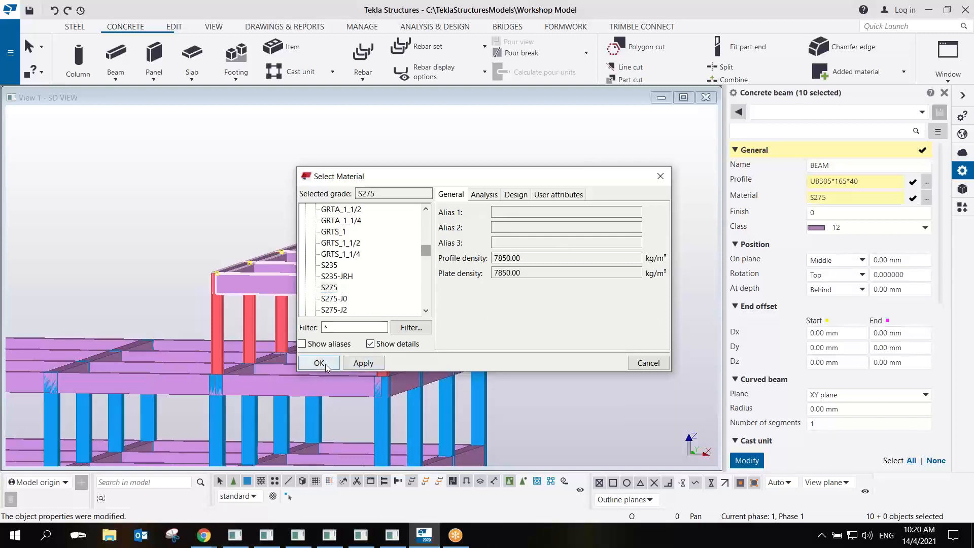
{"action": "left_click", "coordinate": [319, 363]}
Set the selected beams' class to 3 and apply the modified profile, material and class to the model.
{"action": "left_click", "coordinate": [925, 228]}
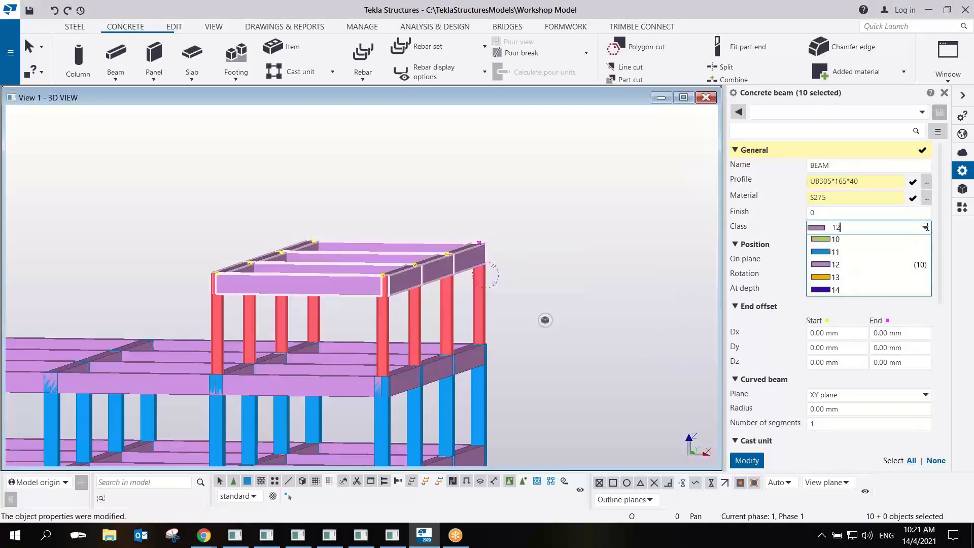
{"action": "left_click", "coordinate": [839, 279]}
{"action": "left_click", "coordinate": [747, 460]}
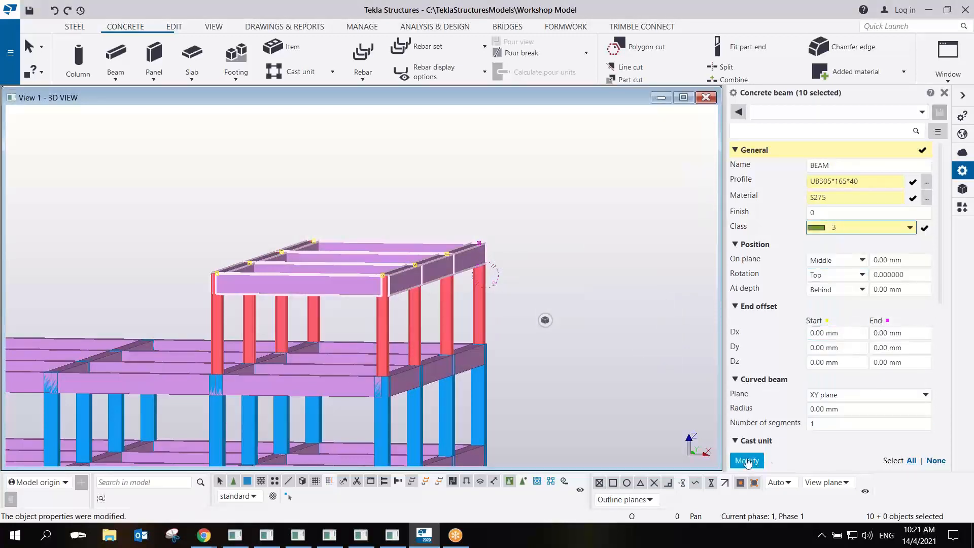
{"action": "scroll", "coordinate": [411, 276], "scroll_direction": "up", "scroll_amount": 4}
{"action": "left_click", "coordinate": [357, 291]}
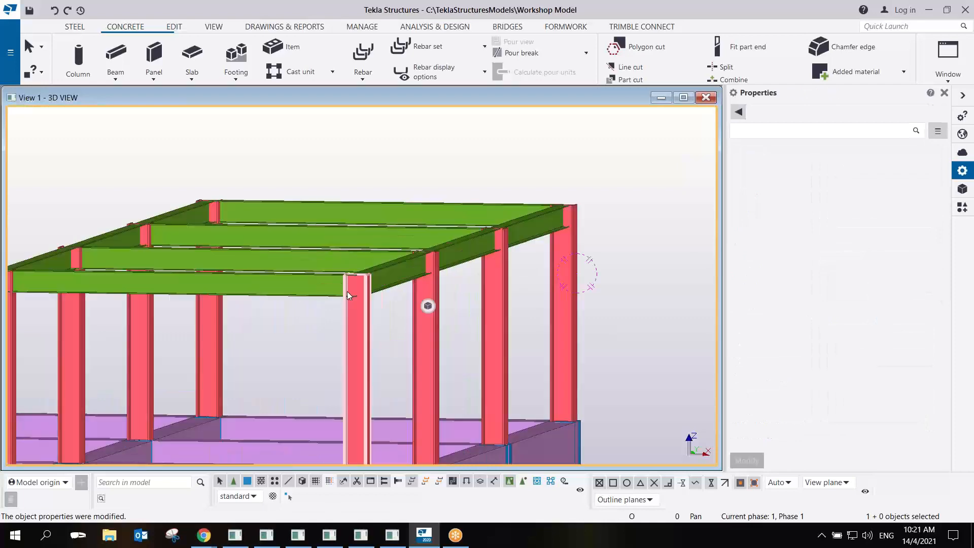
Copy the top-storey steel columns on gridline C with their connected beams 5000 mm from gridline C to gridline B.
{"action": "middle_click_drag", "start_coordinate": [353, 281], "coordinate": [401, 215], "text": "ctrl"}
{"action": "scroll", "coordinate": [446, 206], "scroll_direction": "down", "scroll_amount": 1}
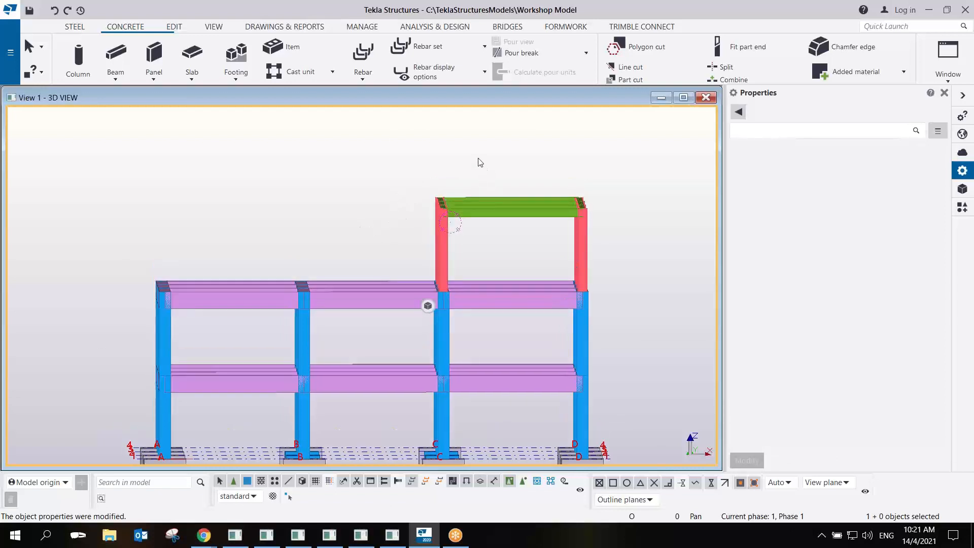
{"action": "left_click_drag", "start_coordinate": [425, 219], "coordinate": [415, 227]}
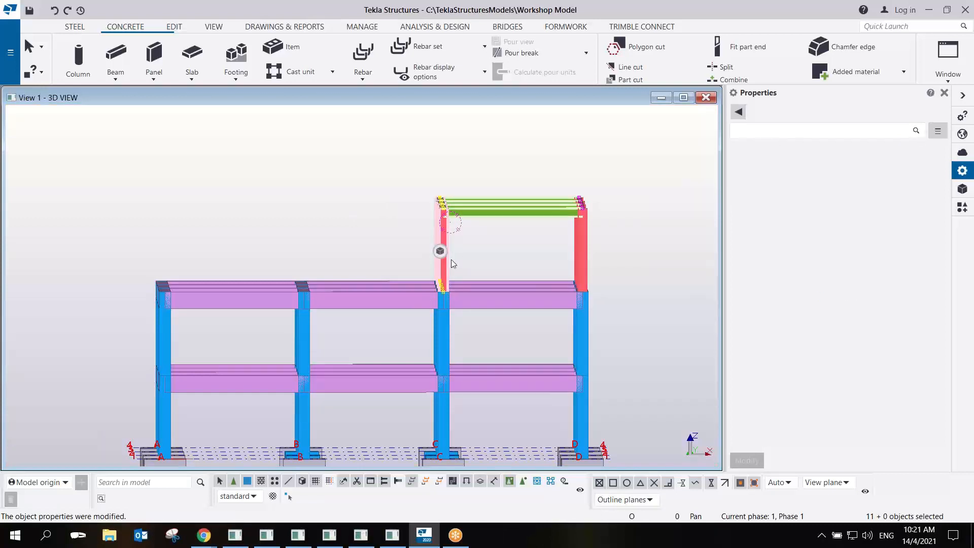
{"action": "right_click", "coordinate": [476, 231]}
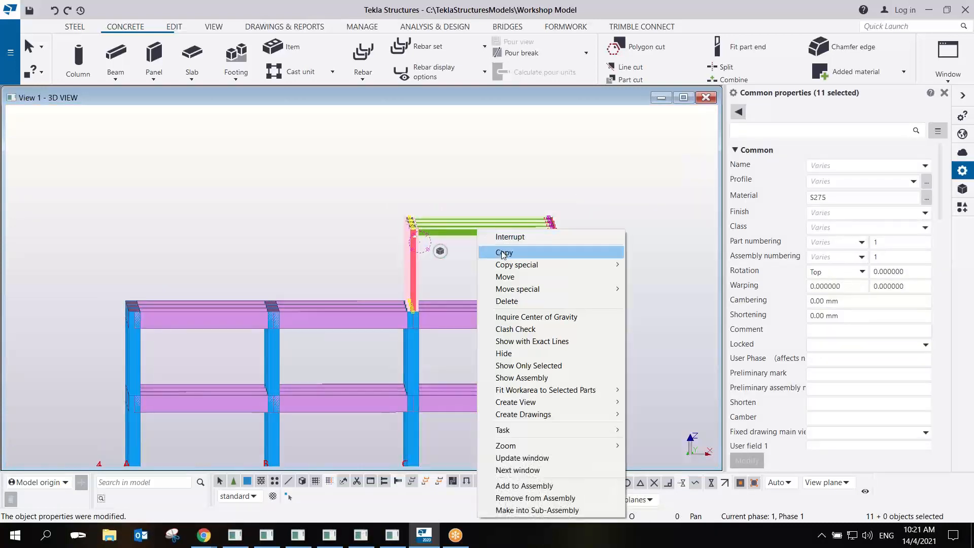
{"action": "left_click", "coordinate": [503, 252]}
{"action": "middle_click_drag", "start_coordinate": [390, 294], "coordinate": [348, 314]}
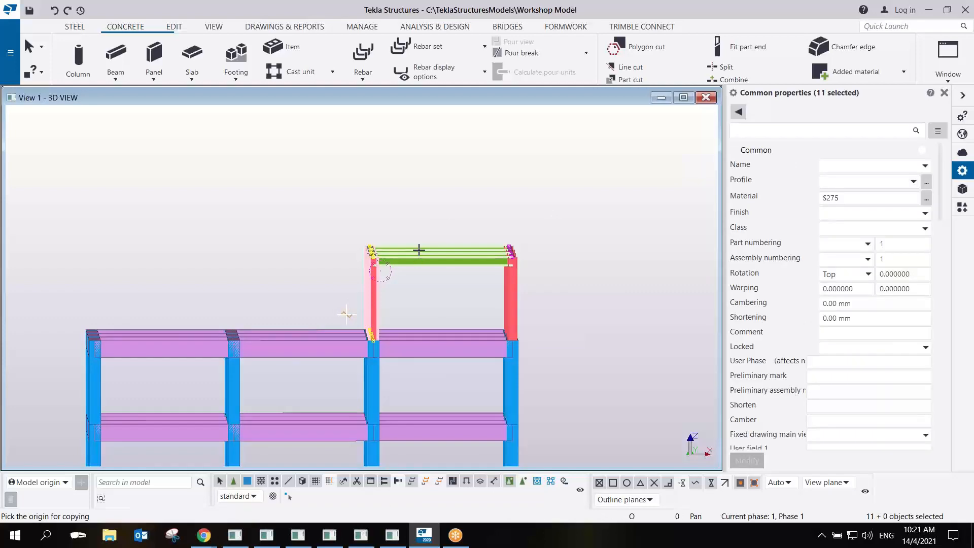
{"action": "middle_click_drag", "start_coordinate": [347, 315], "coordinate": [444, 227]}
{"action": "middle_click_drag", "start_coordinate": [515, 252], "coordinate": [476, 278], "text": "ctrl"}
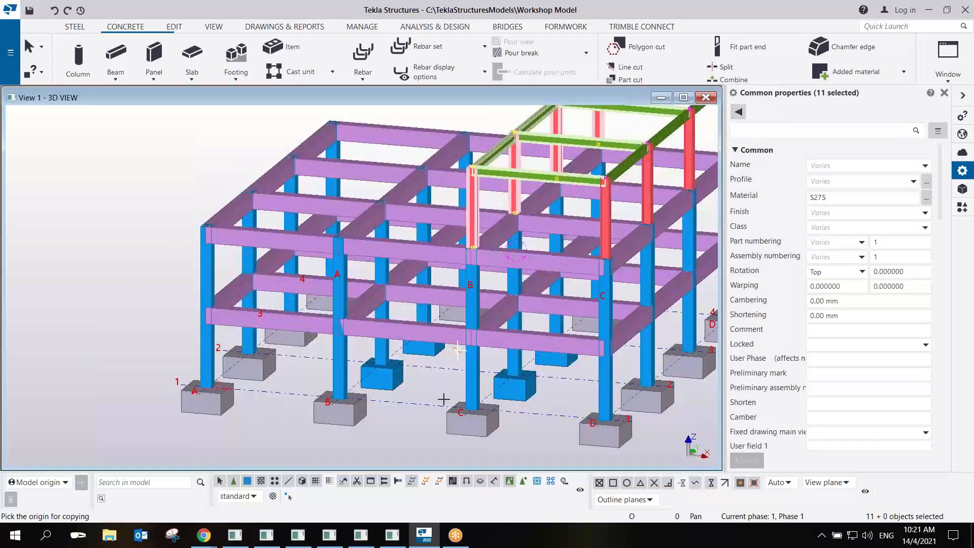
{"action": "scroll", "coordinate": [465, 411], "scroll_direction": "up", "scroll_amount": 2}
{"action": "left_click", "coordinate": [467, 409]}
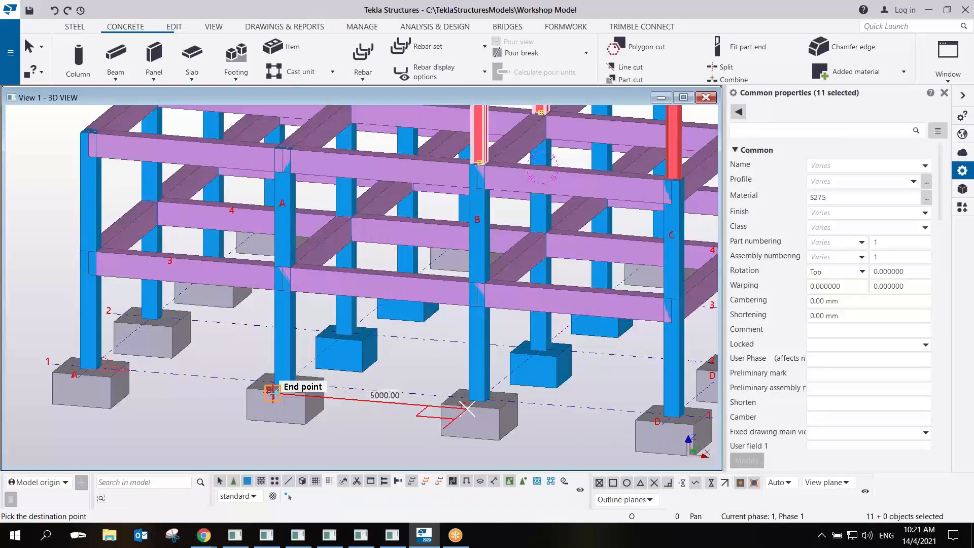
{"action": "scroll", "coordinate": [413, 337], "scroll_direction": "down", "scroll_amount": 5}
{"action": "middle_click_drag", "start_coordinate": [477, 268], "coordinate": [473, 270], "text": "ctrl"}
{"action": "right_click", "coordinate": [440, 189]}
{"action": "left_click", "coordinate": [452, 197]}
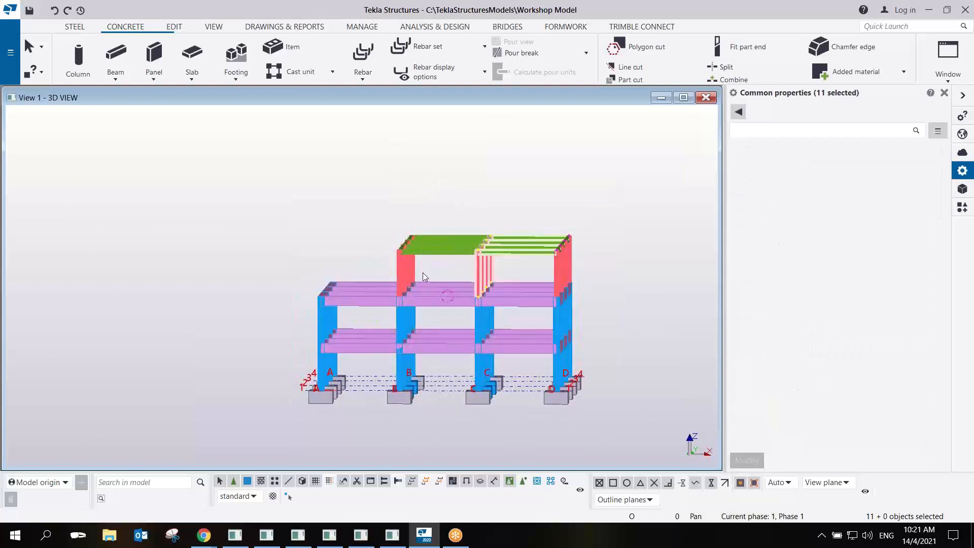
Select the copied steel columns on gridline B together with their connected top-level beams.
{"action": "scroll", "coordinate": [431, 260], "scroll_direction": "up", "scroll_amount": 5}
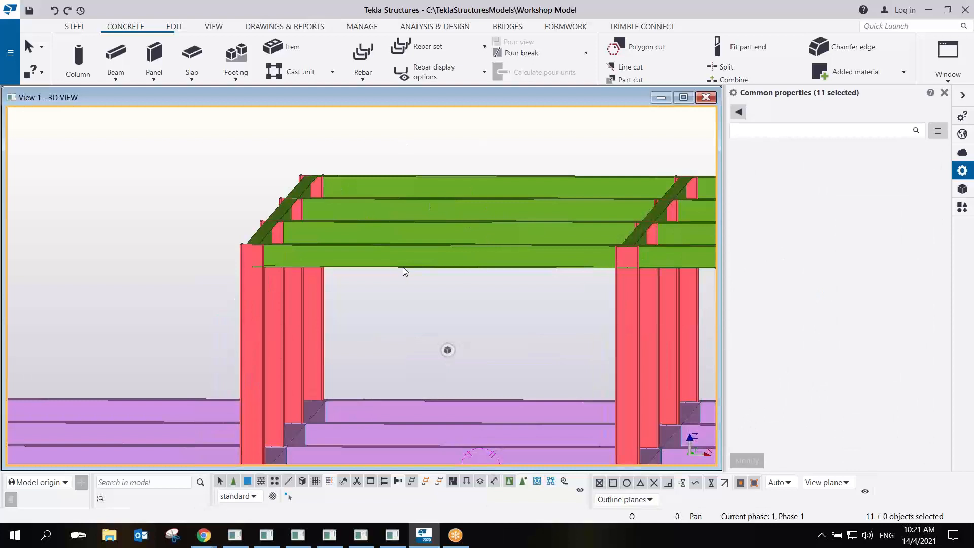
{"action": "left_click", "coordinate": [330, 253]}
{"action": "scroll", "coordinate": [318, 264], "scroll_direction": "down", "scroll_amount": 3}
{"action": "middle_click_drag", "start_coordinate": [317, 264], "coordinate": [363, 230], "text": "ctrl"}
{"action": "left_click_drag", "start_coordinate": [364, 230], "coordinate": [297, 275]}
{"action": "scroll", "coordinate": [368, 239], "scroll_direction": "up", "scroll_amount": 2}
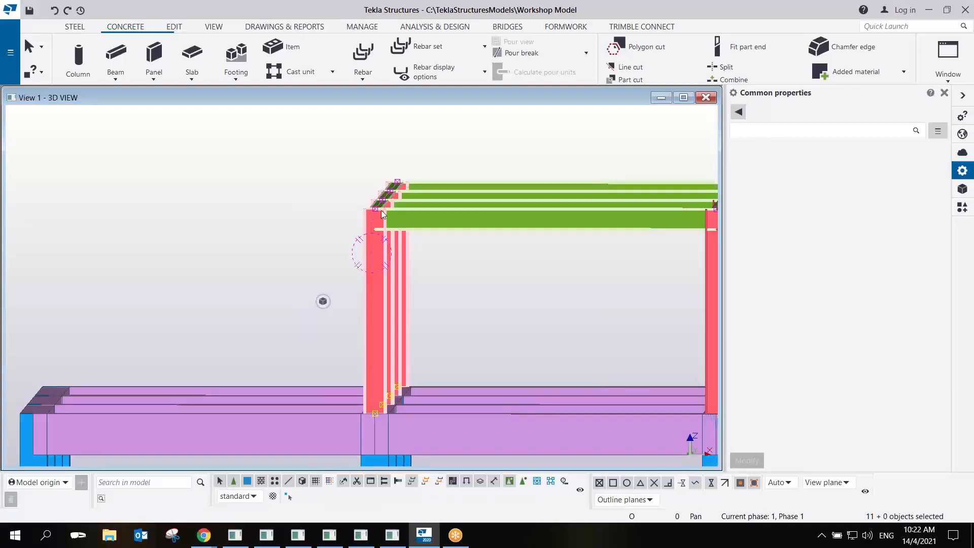
{"action": "scroll", "coordinate": [376, 210], "scroll_direction": "up", "scroll_amount": 3}
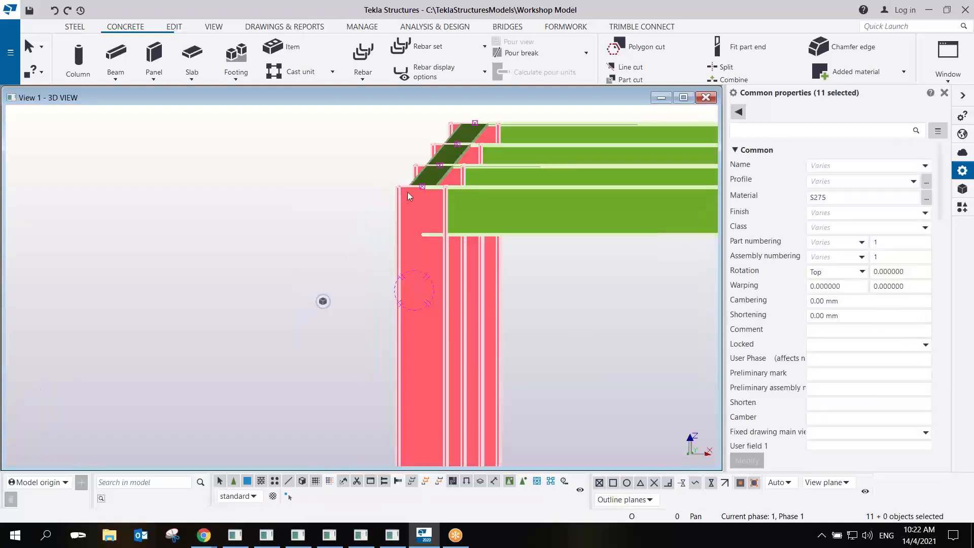
{"action": "scroll", "coordinate": [388, 258], "scroll_direction": "down", "scroll_amount": 5}
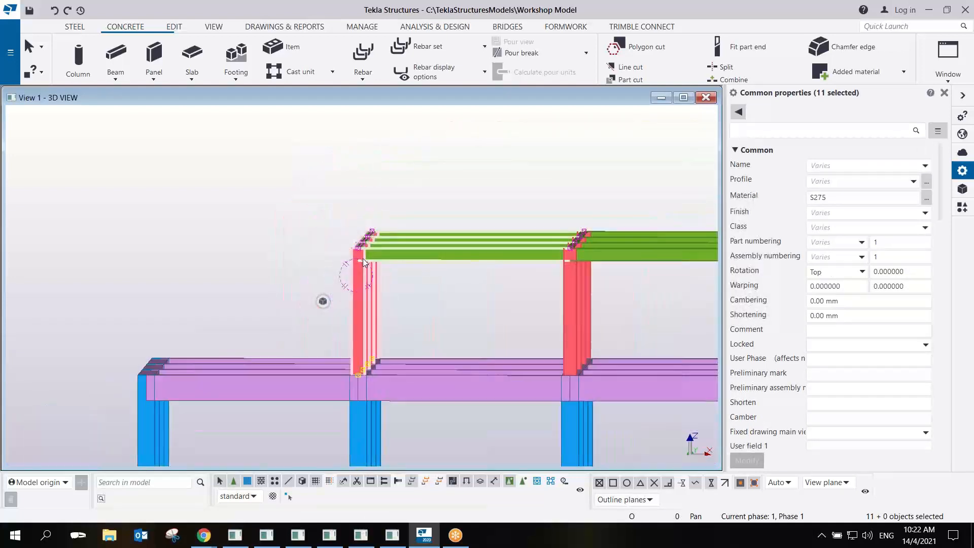
Select the upper column-end handles and the beam-end handles of the top-storey steel frame on gridline B.
{"action": "left_click_drag", "start_coordinate": [304, 191], "coordinate": [409, 297]}
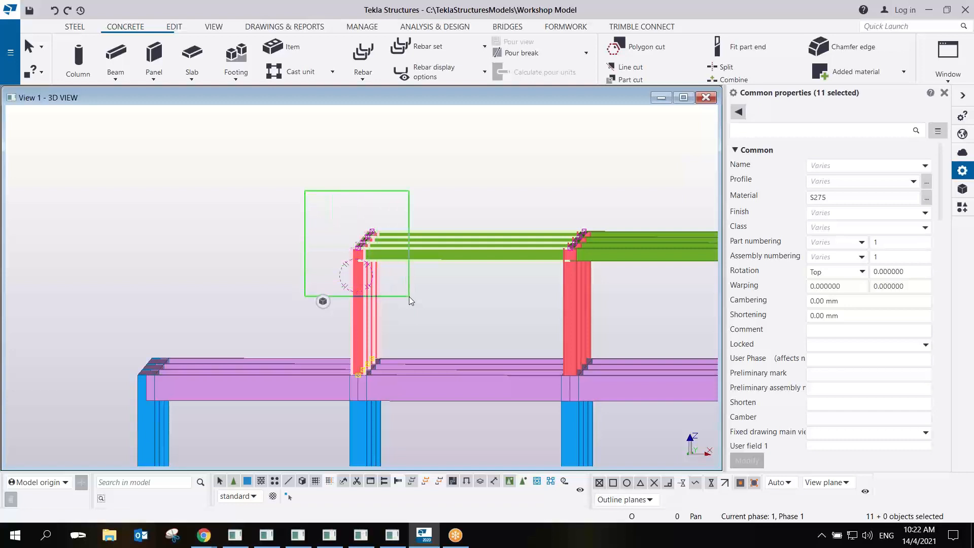
{"action": "left_click_drag", "start_coordinate": [410, 301], "coordinate": [416, 302]}
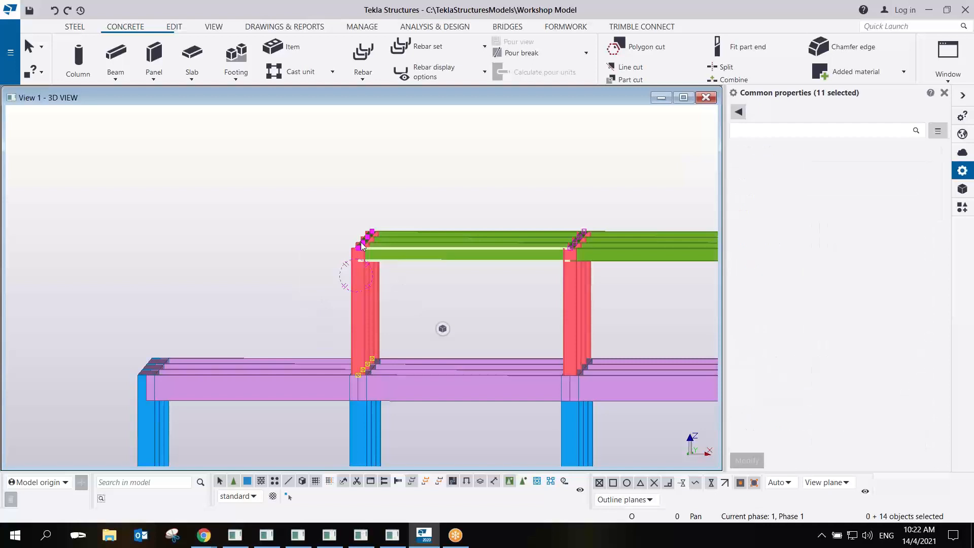
{"action": "scroll", "coordinate": [362, 246], "scroll_direction": "up", "scroll_amount": 4}
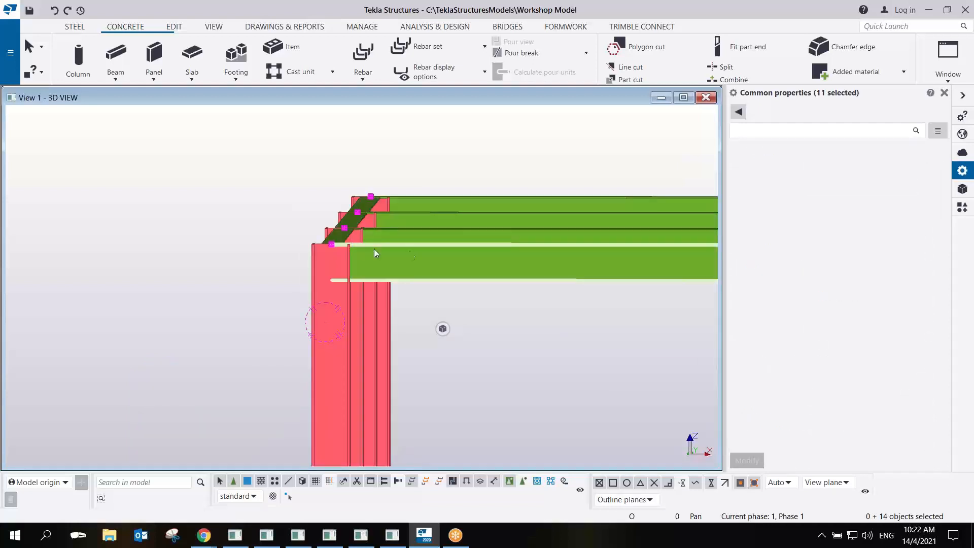
{"action": "scroll", "coordinate": [355, 223], "scroll_direction": "down", "scroll_amount": 3}
Move the selected column and beam end handles linearly by dZ 1000 mm, and end the command.
{"action": "right_click", "coordinate": [354, 220]}
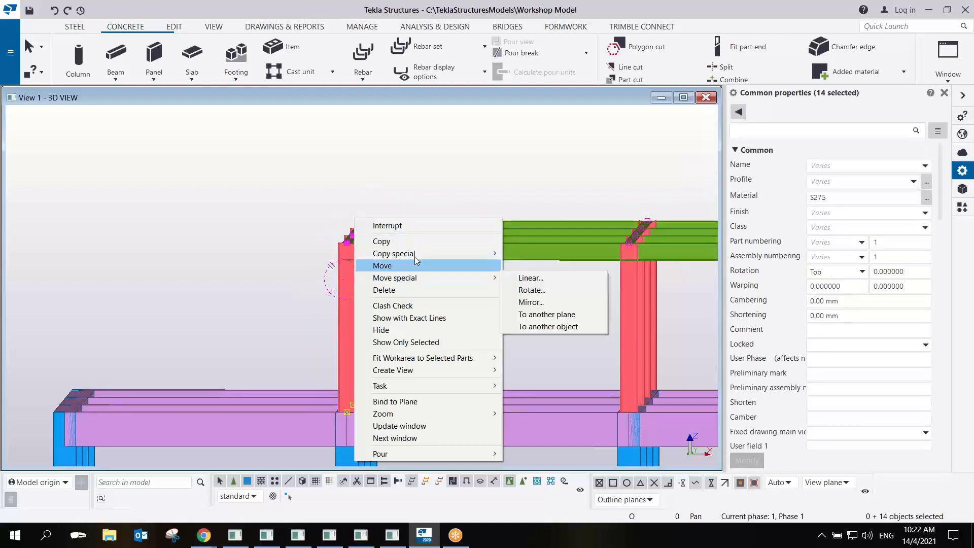
{"action": "mouse_move", "coordinate": [425, 278]}
{"action": "left_click", "coordinate": [523, 278]}
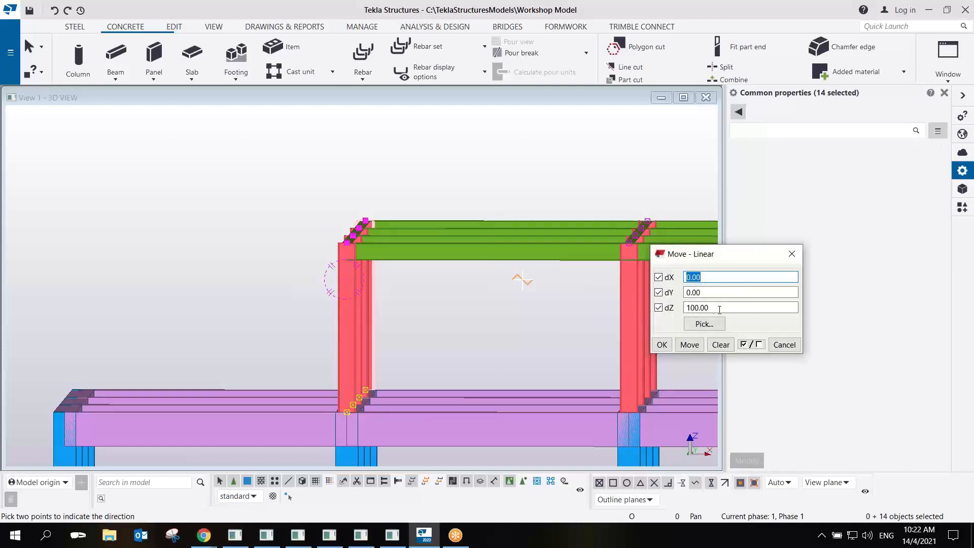
{"action": "double_click", "coordinate": [705, 308]}
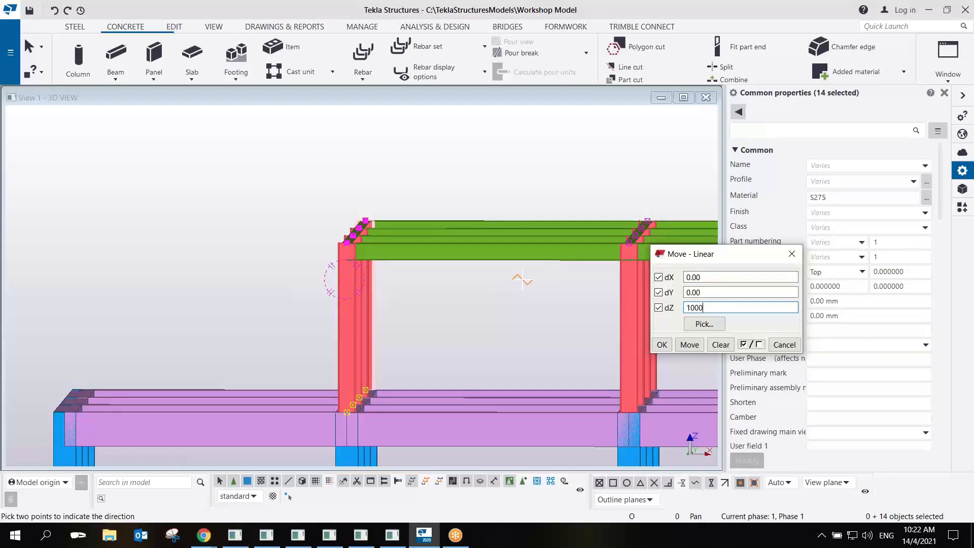
{"action": "left_click", "coordinate": [690, 344]}
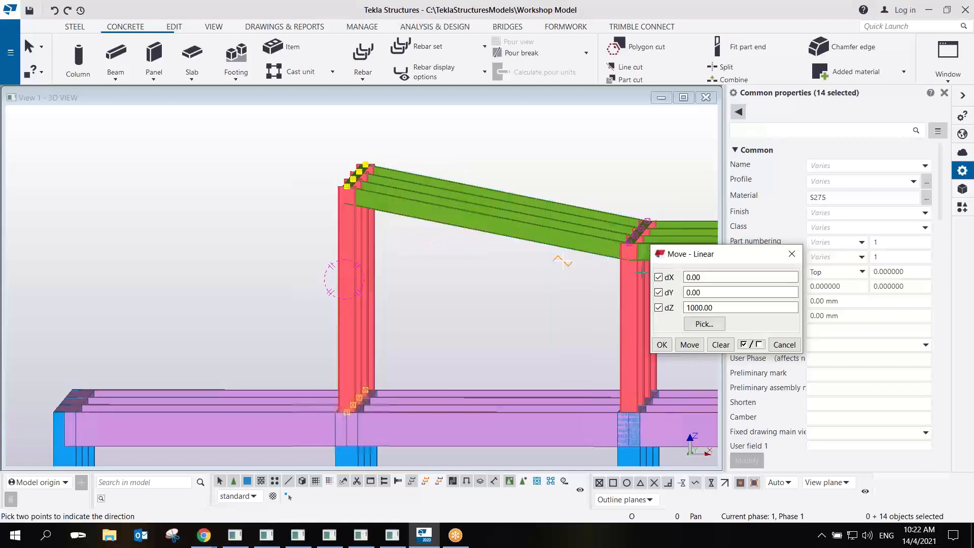
{"action": "left_click", "coordinate": [792, 254]}
{"action": "right_click", "coordinate": [564, 166]}
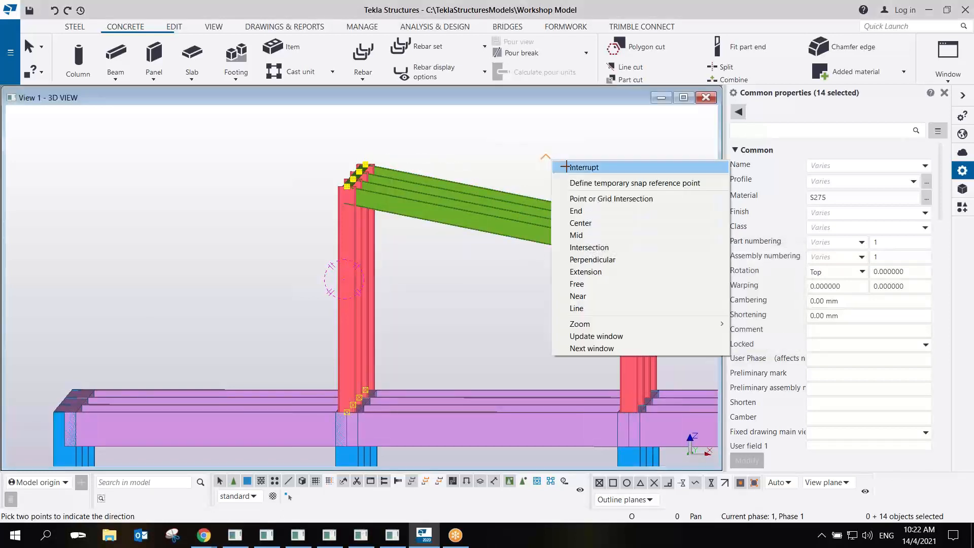
{"action": "left_click", "coordinate": [579, 167]}
Select only the end handles of the three top-level steel beams running along gridline B.
{"action": "scroll", "coordinate": [543, 289], "scroll_direction": "down", "scroll_amount": 1}
{"action": "middle_click_drag", "start_coordinate": [543, 288], "coordinate": [431, 266]}
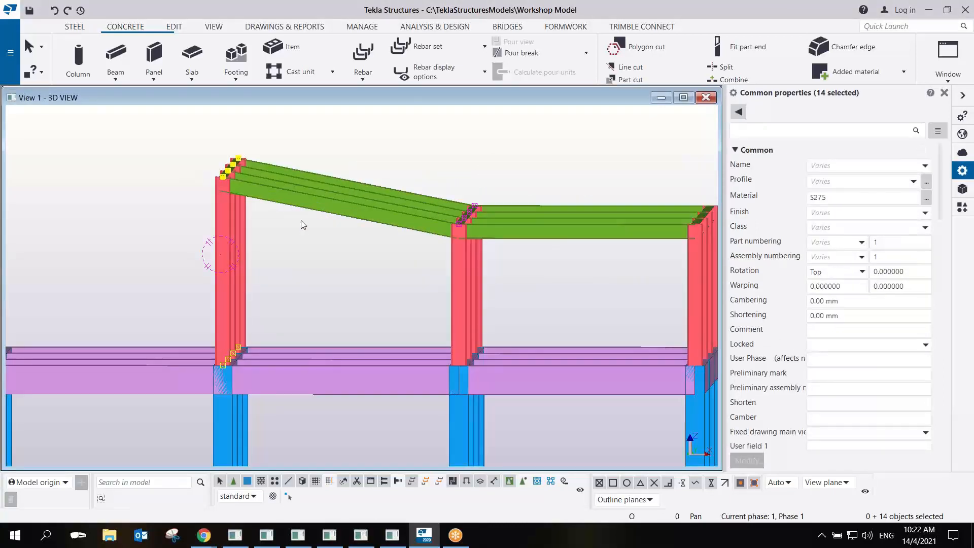
{"action": "scroll", "coordinate": [300, 219], "scroll_direction": "down", "scroll_amount": 2}
{"action": "left_click", "coordinate": [322, 246]}
{"action": "mouse_move", "coordinate": [227, 193]}
{"action": "left_mouse_down"}
{"action": "mouse_move", "coordinate": [218, 156]}
{"action": "mouse_move", "coordinate": [281, 216]}
{"action": "left_mouse_up"}
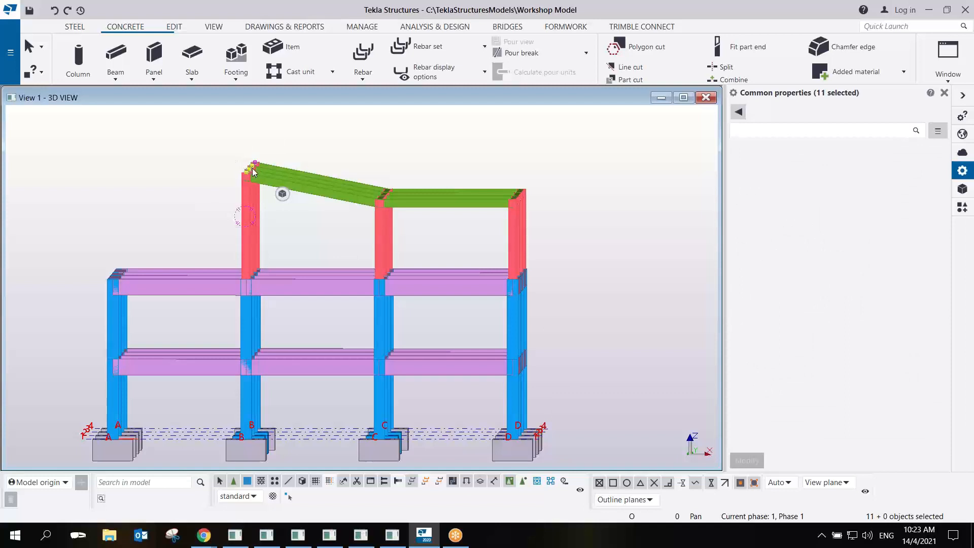
{"action": "scroll", "coordinate": [253, 169], "scroll_direction": "up", "scroll_amount": 3}
{"action": "right_click", "coordinate": [253, 168]}
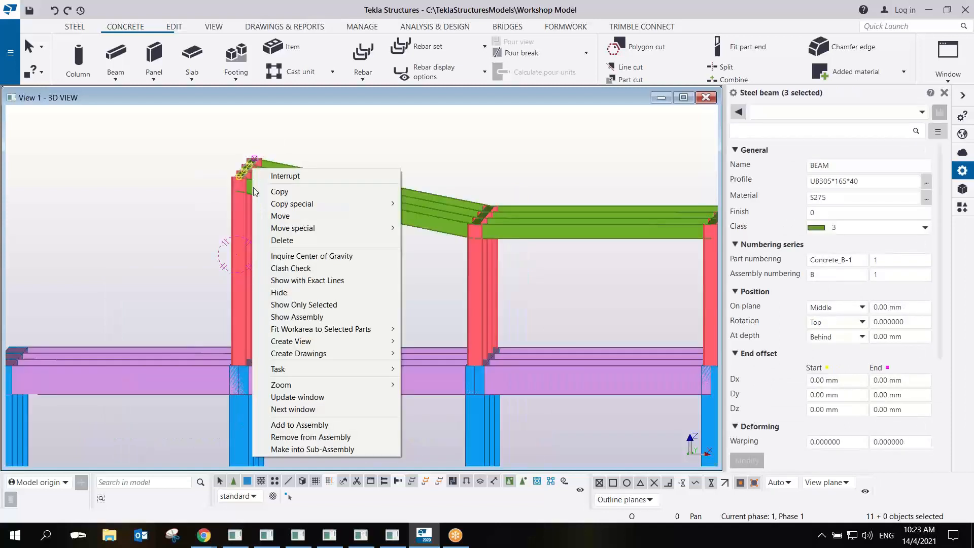
{"action": "left_click", "coordinate": [203, 140]}
{"action": "left_click_drag", "start_coordinate": [195, 133], "coordinate": [308, 251]}
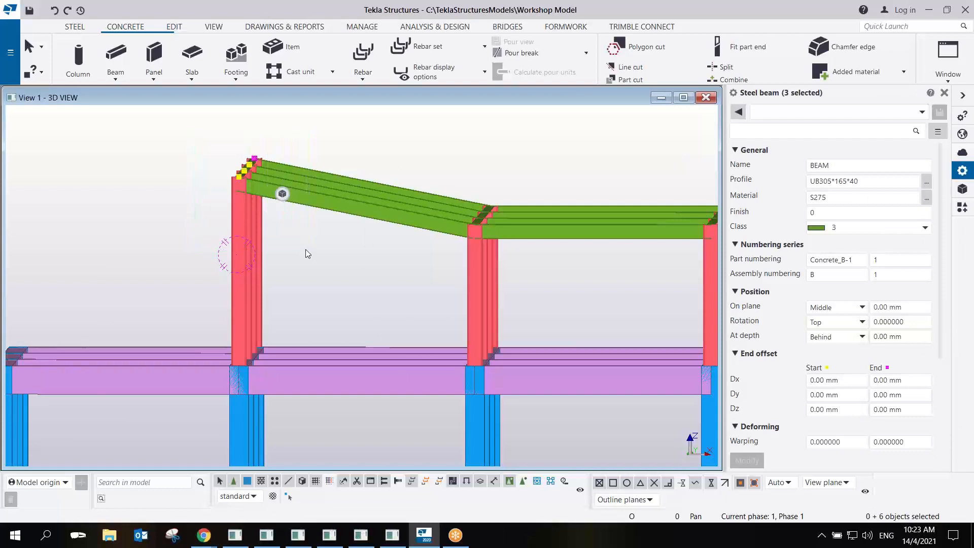
Move the selected gridline B beam handles linearly by a further dZ 500 mm, and end the command.
{"action": "right_click", "coordinate": [246, 166]}
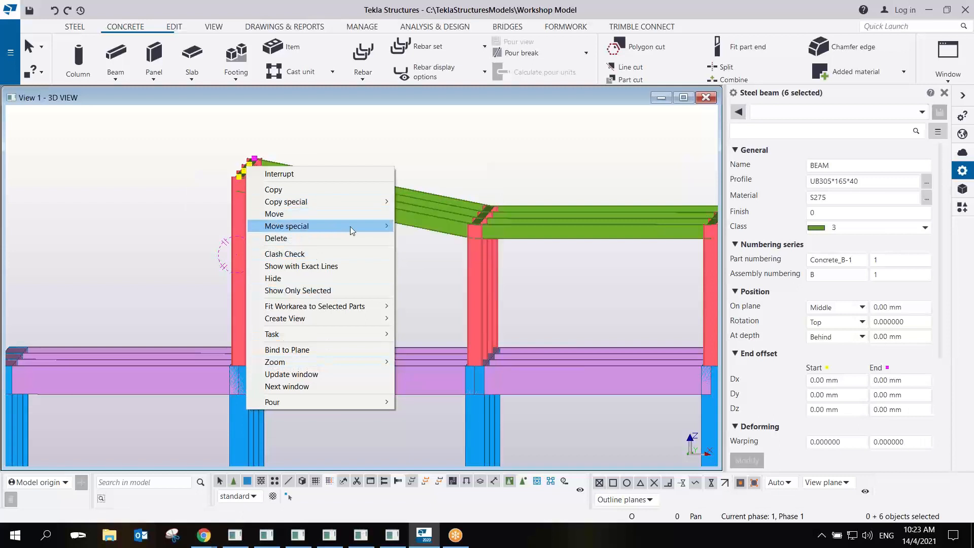
{"action": "mouse_move", "coordinate": [350, 226]}
{"action": "left_click", "coordinate": [427, 225]}
{"action": "key", "text": "Tab"}
{"action": "key", "text": "Tab"}
{"action": "type", "text": "50"}
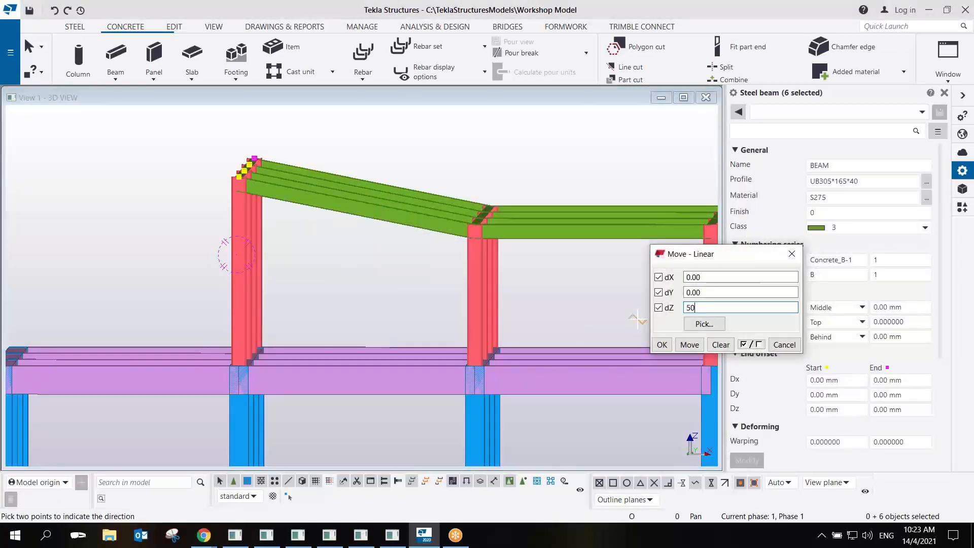
{"action": "left_click", "coordinate": [688, 345]}
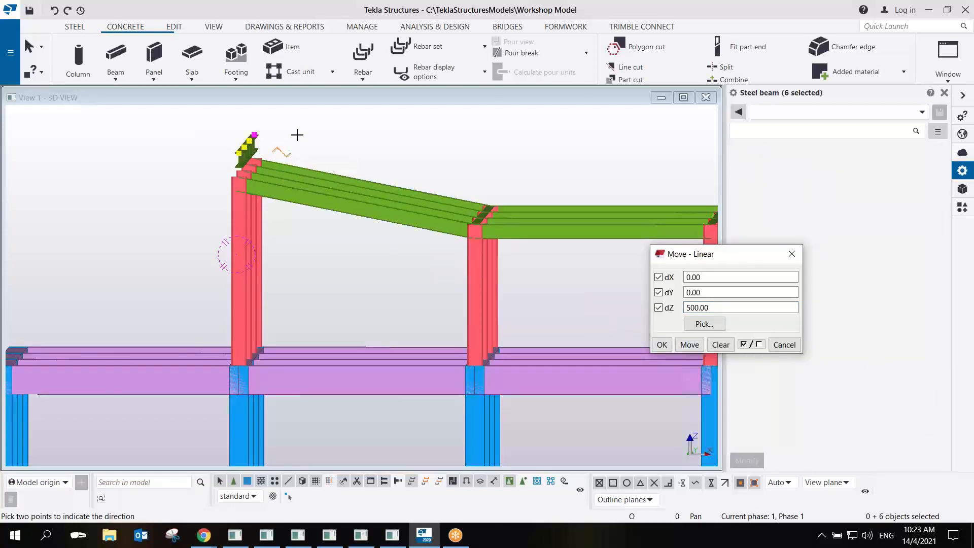
{"action": "right_click", "coordinate": [297, 135]}
{"action": "left_click", "coordinate": [314, 143]}
{"action": "left_click", "coordinate": [302, 154]}
{"action": "left_click_drag", "start_coordinate": [320, 161], "coordinate": [242, 230]}
{"action": "left_click_drag", "start_coordinate": [302, 219], "coordinate": [313, 167]}
{"action": "middle_click_drag", "start_coordinate": [276, 199], "coordinate": [280, 196], "text": "ctrl"}
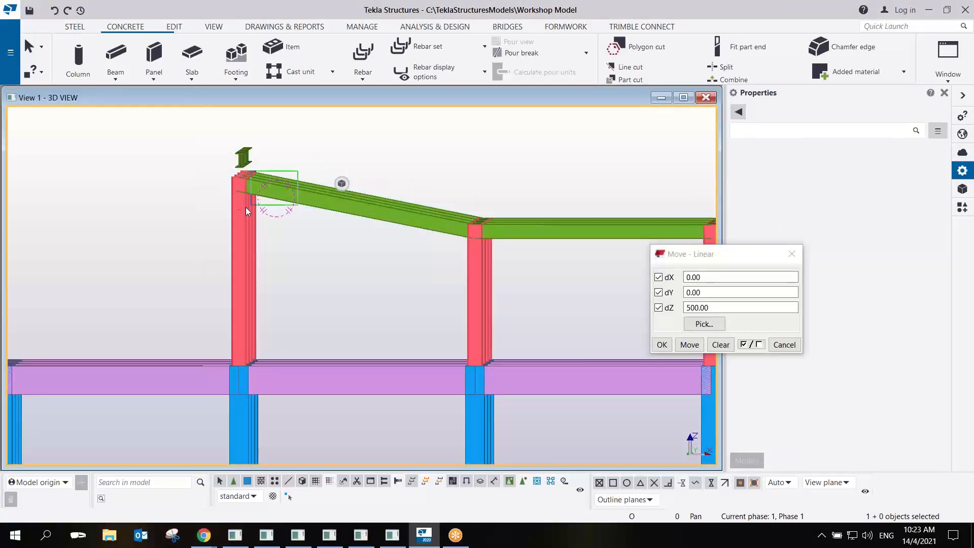
{"action": "left_click_drag", "start_coordinate": [220, 215], "coordinate": [221, 215]}
{"action": "left_click_drag", "start_coordinate": [190, 140], "coordinate": [303, 218]}
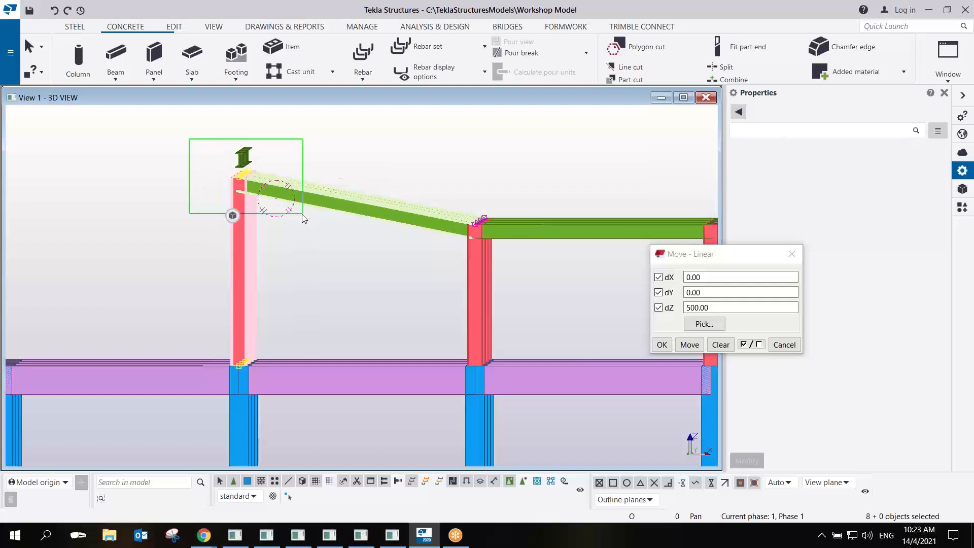
{"action": "left_click", "coordinate": [691, 344]}
{"action": "left_click_drag", "start_coordinate": [200, 133], "coordinate": [313, 177]}
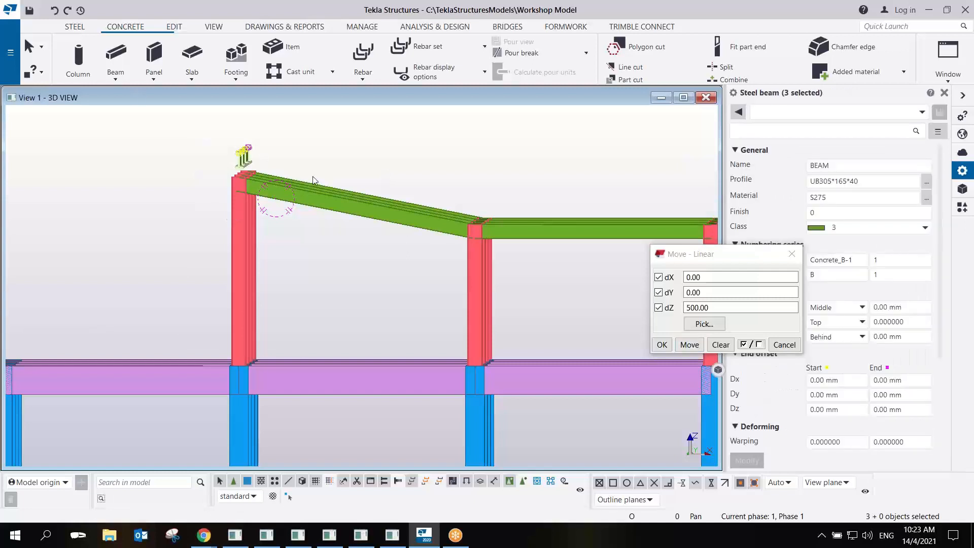
Select the column-top handles and sloping-beam end handles on gridline B and move them linearly by dZ 500 mm.
{"action": "left_click_drag", "start_coordinate": [242, 212], "coordinate": [243, 212]}
{"action": "left_click_drag", "start_coordinate": [194, 146], "coordinate": [279, 197]}
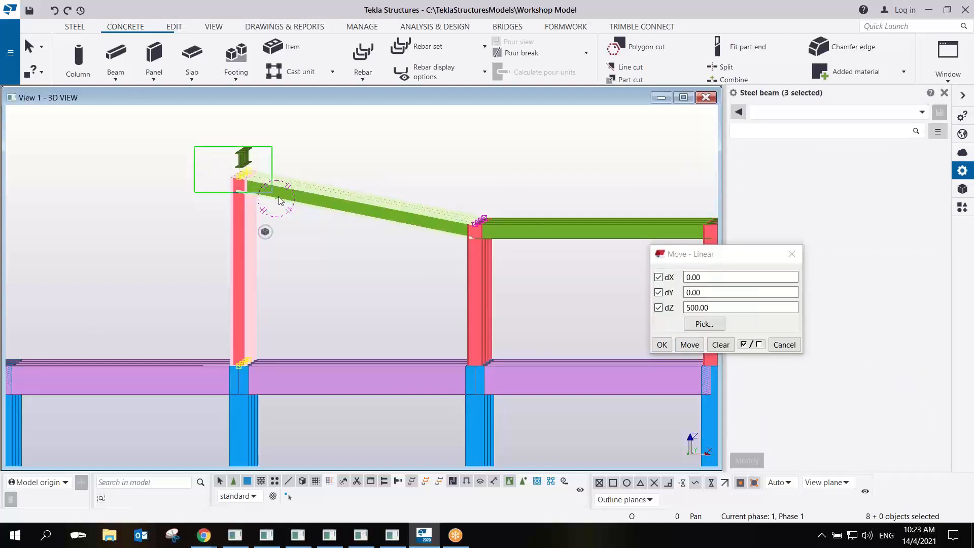
{"action": "left_click_drag", "start_coordinate": [259, 194], "coordinate": [246, 187]}
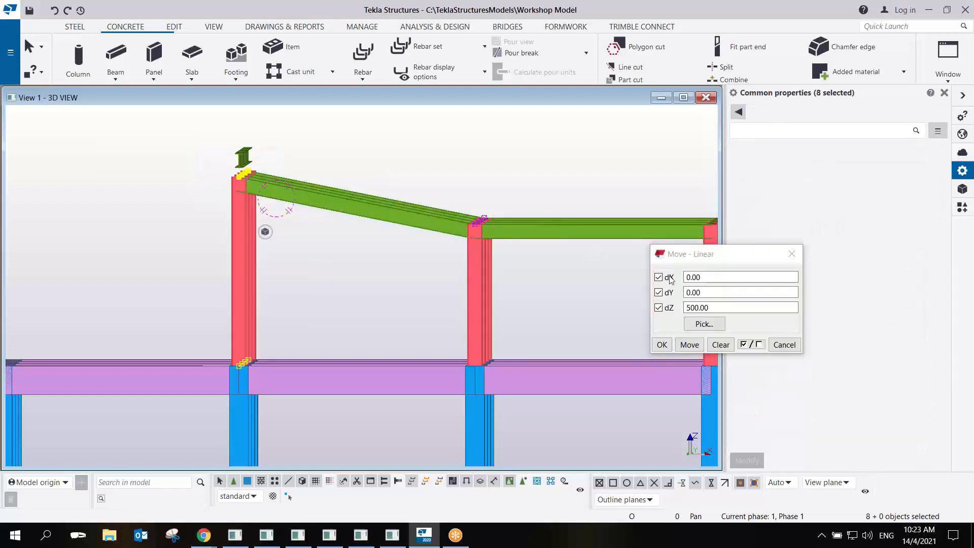
{"action": "left_click", "coordinate": [690, 345]}
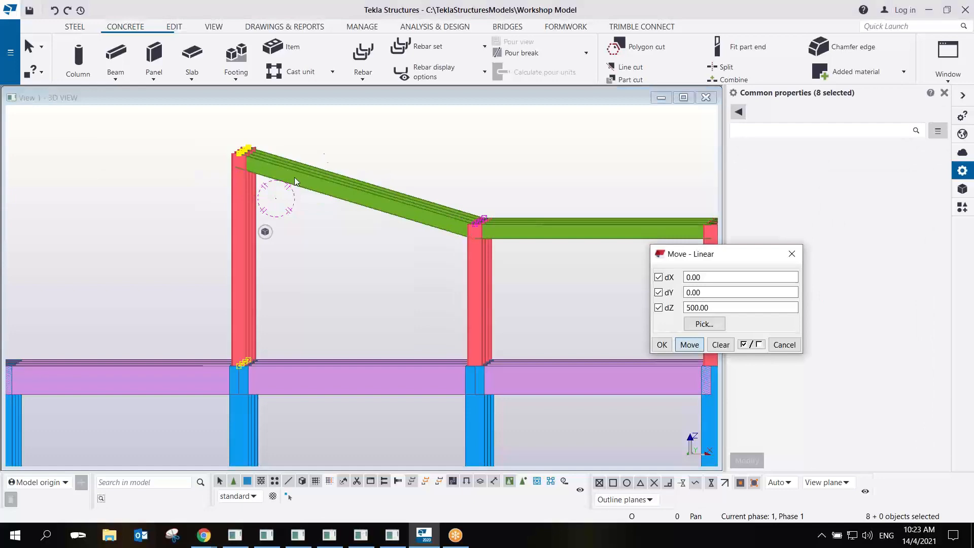
{"action": "left_click", "coordinate": [476, 246]}
{"action": "key", "text": "Escape"}
Examine the raised roof line on gridline B and the whole concrete and steel frame from several angles.
{"action": "scroll", "coordinate": [477, 245], "scroll_direction": "down", "scroll_amount": 1}
{"action": "middle_click_drag", "start_coordinate": [477, 246], "coordinate": [450, 178], "text": "ctrl"}
{"action": "scroll", "coordinate": [410, 201], "scroll_direction": "up", "scroll_amount": 3}
{"action": "scroll", "coordinate": [446, 184], "scroll_direction": "down", "scroll_amount": 3}
{"action": "middle_click_drag", "start_coordinate": [415, 224], "coordinate": [321, 267], "text": "ctrl"}
{"action": "scroll", "coordinate": [325, 264], "scroll_direction": "down", "scroll_amount": 3}
{"action": "middle_click_drag", "start_coordinate": [389, 229], "coordinate": [335, 232], "text": "ctrl"}
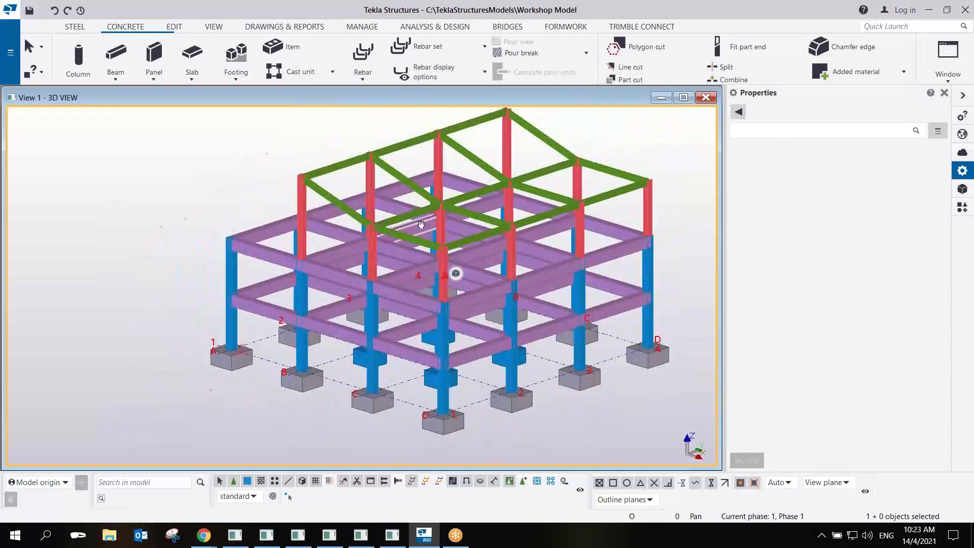
{"action": "middle_click_drag", "start_coordinate": [419, 224], "coordinate": [328, 224]}
{"action": "middle_click_drag", "start_coordinate": [409, 225], "coordinate": [369, 230]}
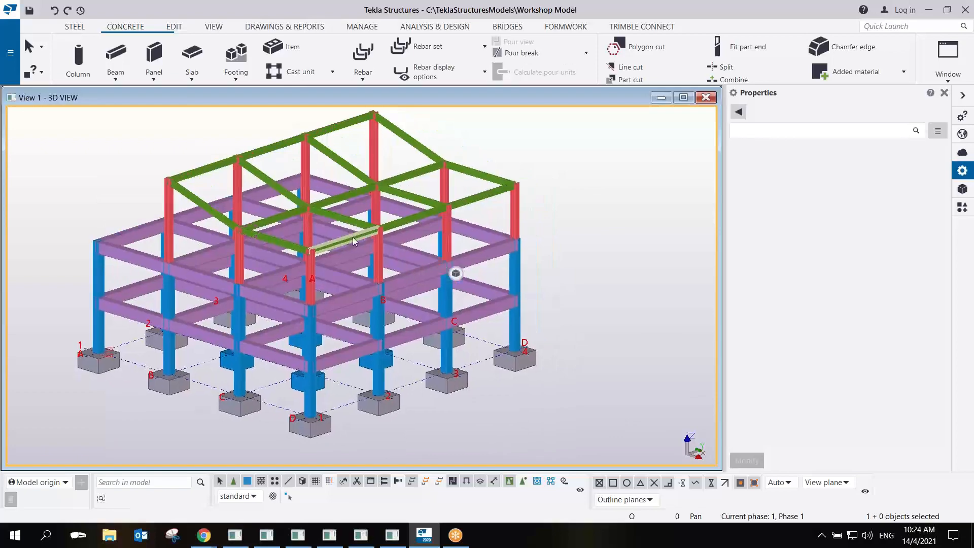
{"action": "middle_click_drag", "start_coordinate": [315, 246], "coordinate": [254, 242], "text": "ctrl"}
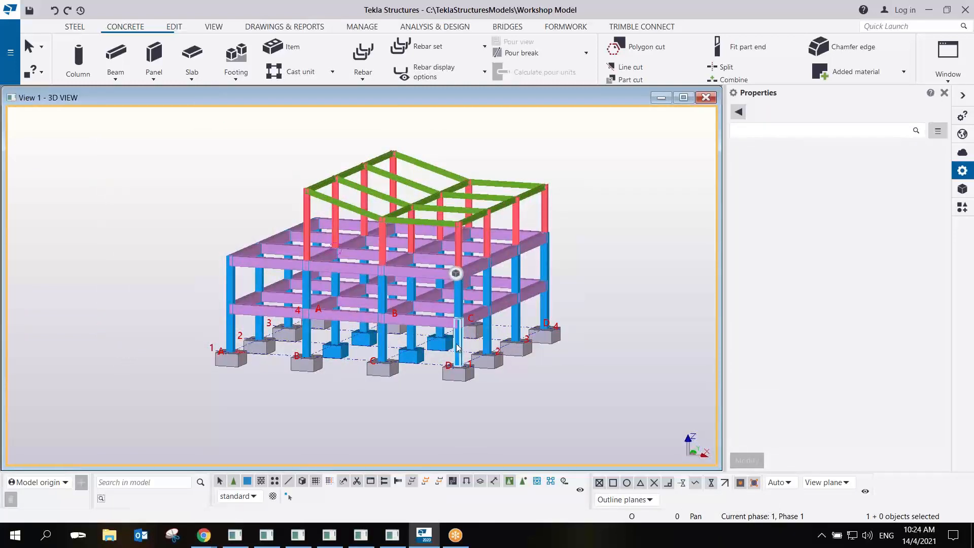
{"action": "mouse_move", "coordinate": [457, 348]}
{"action": "middle_mouse_down", "text": "ctrl"}
{"action": "mouse_move", "coordinate": [455, 326]}
{"action": "mouse_move", "coordinate": [440, 353]}
{"action": "middle_mouse_up", "text": "ctrl"}
{"action": "scroll", "coordinate": [394, 266], "scroll_direction": "up", "scroll_amount": 3}
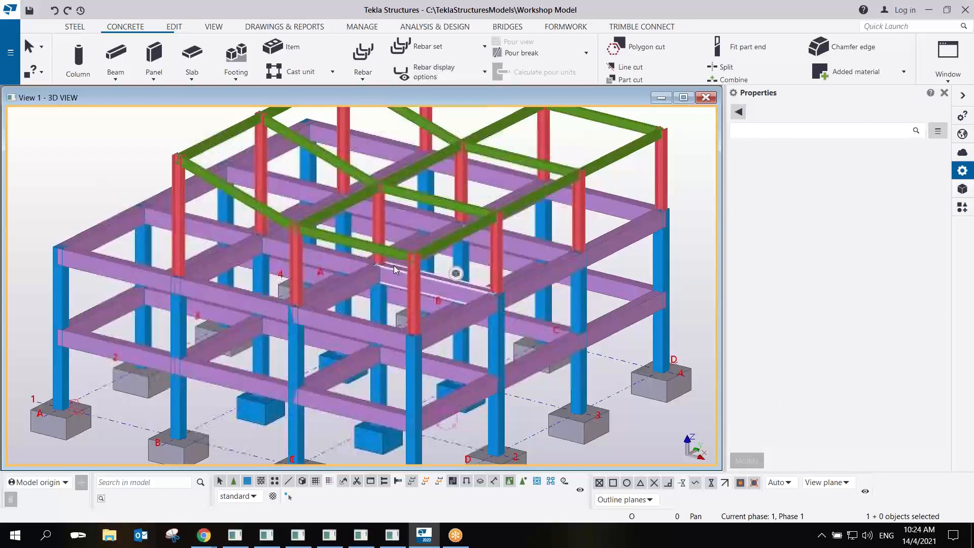
{"action": "middle_click_drag", "start_coordinate": [393, 265], "coordinate": [420, 350]}
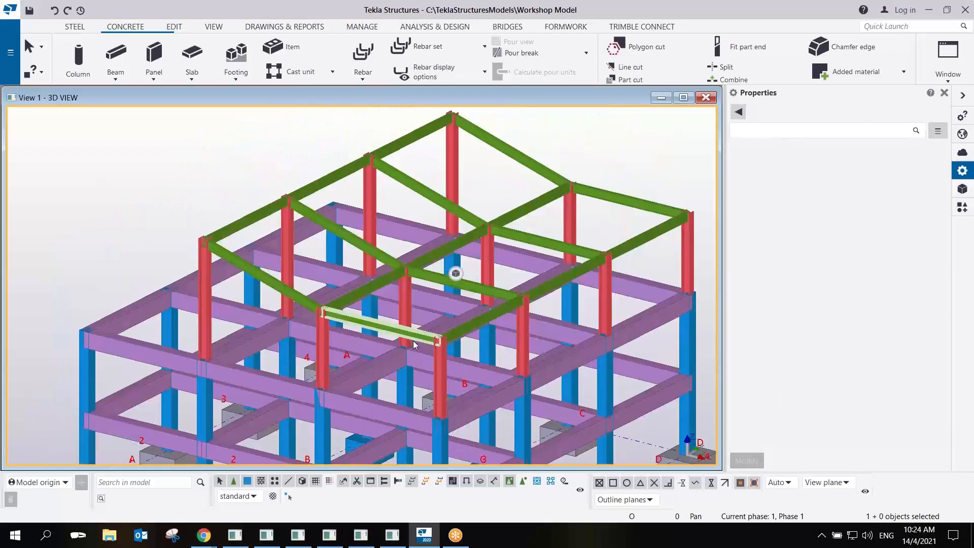
{"action": "middle_click_drag", "start_coordinate": [474, 370], "coordinate": [446, 277]}
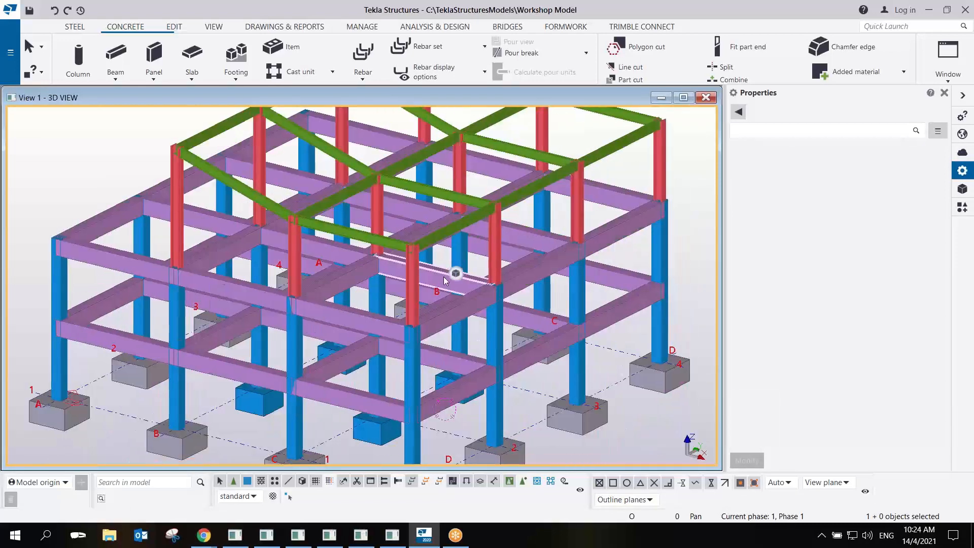
{"action": "scroll", "coordinate": [442, 278], "scroll_direction": "down", "scroll_amount": 2}
{"action": "middle_click_drag", "start_coordinate": [427, 344], "coordinate": [447, 356], "text": "ctrl"}
{"action": "middle_click_drag", "start_coordinate": [443, 436], "coordinate": [441, 358]}
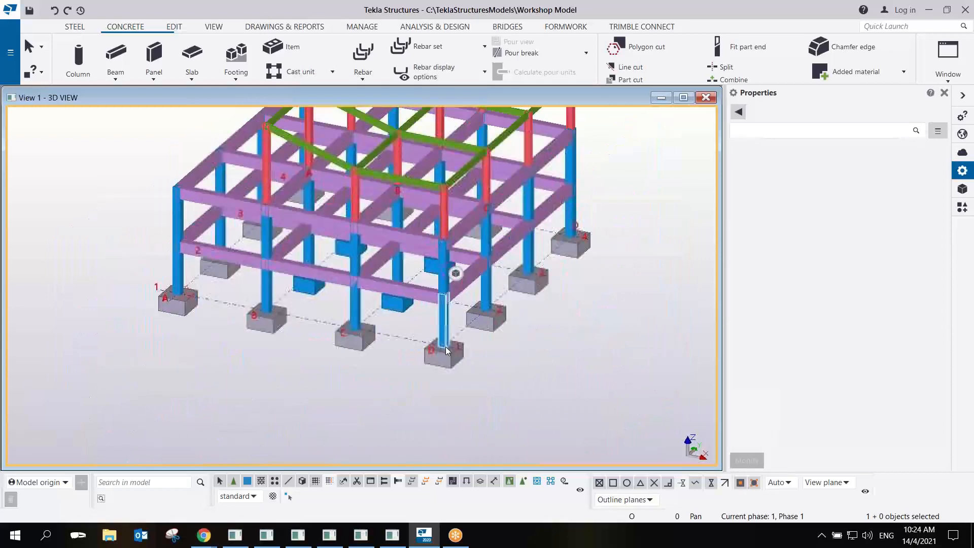
Display the model parts as transparent at the column and footing on grid D-1, and open the applications and components catalog.
{"action": "scroll", "coordinate": [440, 361], "scroll_direction": "up", "scroll_amount": 5}
{"action": "scroll", "coordinate": [469, 350], "scroll_direction": "up", "scroll_amount": 5}
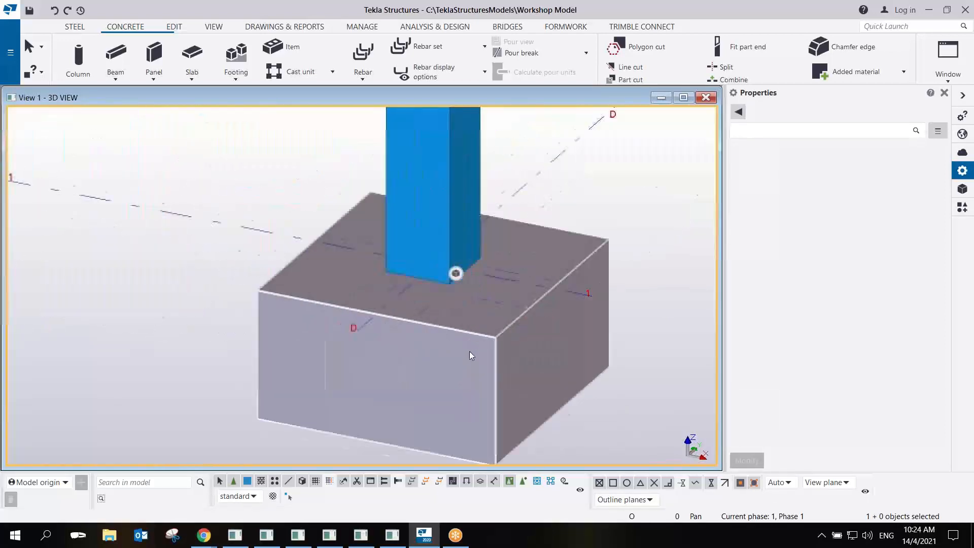
{"action": "scroll", "coordinate": [492, 256], "scroll_direction": "down", "scroll_amount": 8}
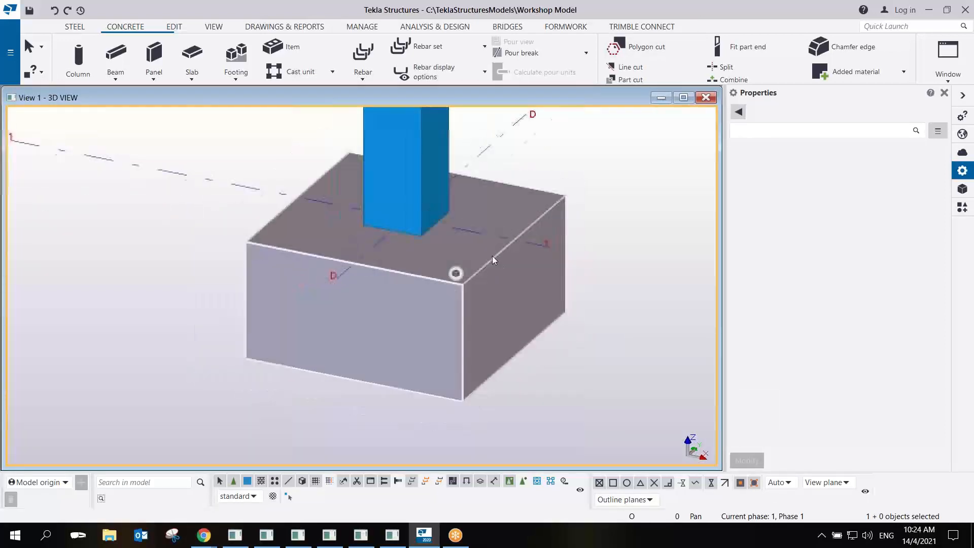
{"action": "scroll", "coordinate": [473, 256], "scroll_direction": "up", "scroll_amount": 6}
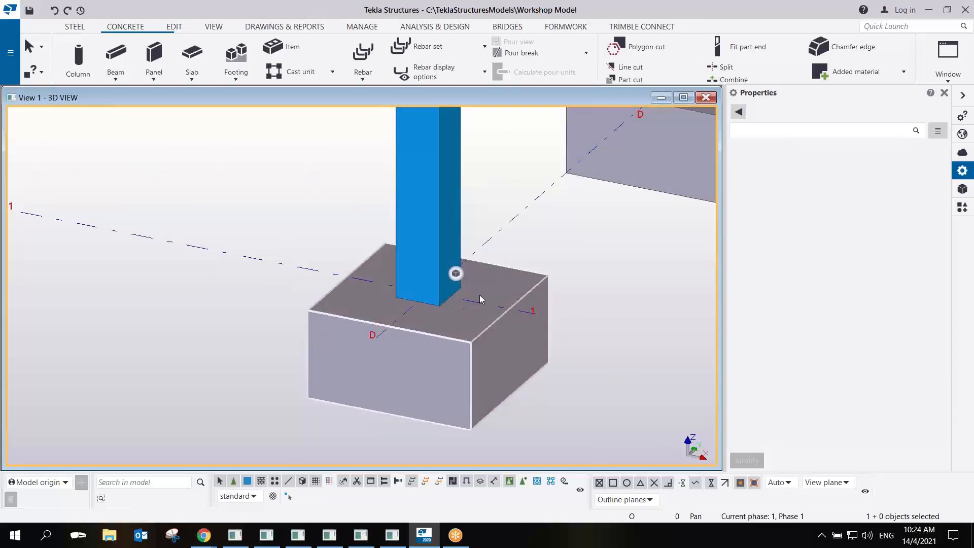
{"action": "key", "text": "ctrl+2"}
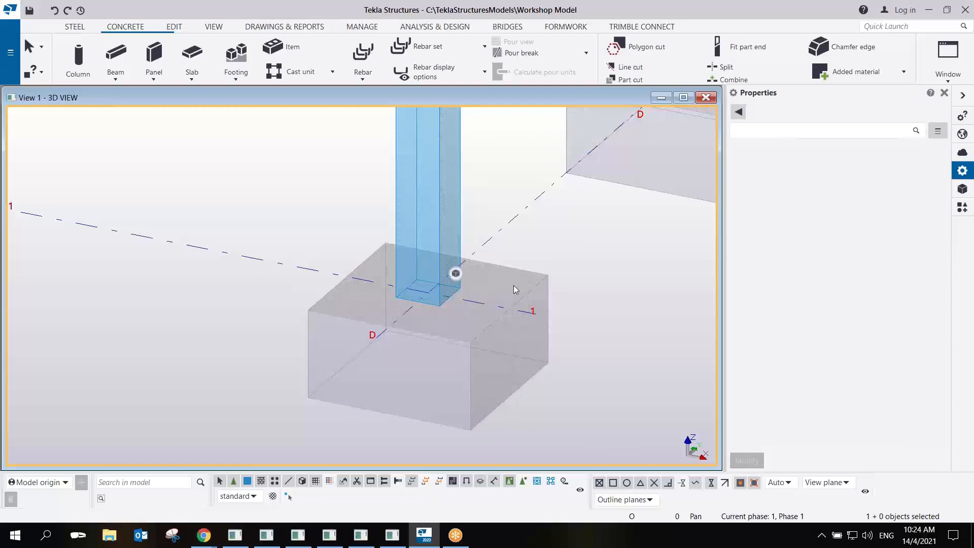
{"action": "scroll", "coordinate": [513, 286], "scroll_direction": "down", "scroll_amount": 3}
{"action": "scroll", "coordinate": [512, 284], "scroll_direction": "down", "scroll_amount": 4}
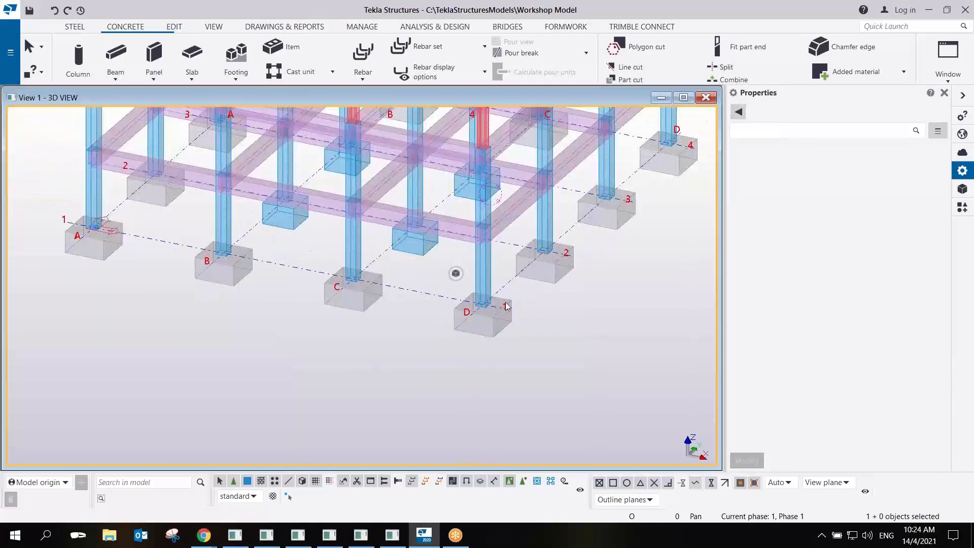
{"action": "scroll", "coordinate": [518, 328], "scroll_direction": "up", "scroll_amount": 8}
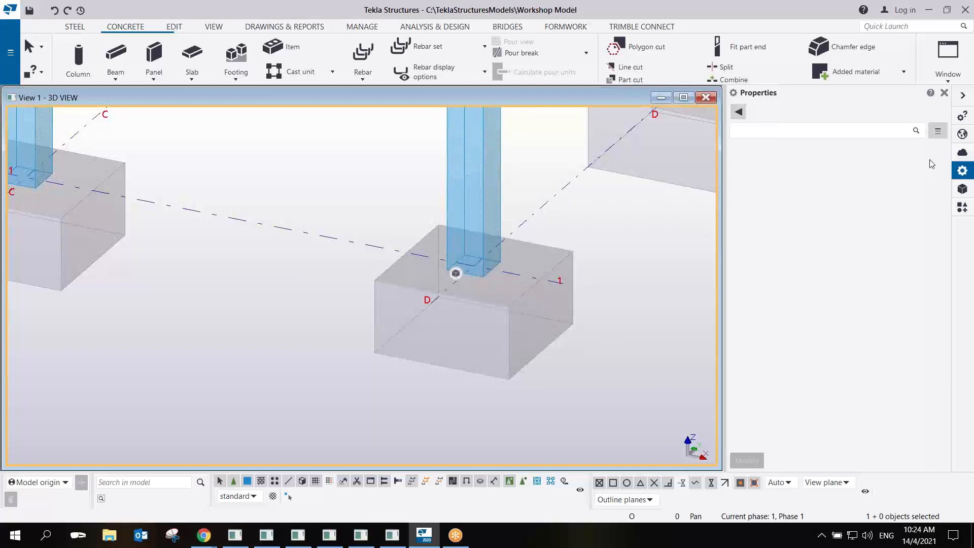
{"action": "left_click", "coordinate": [962, 208]}
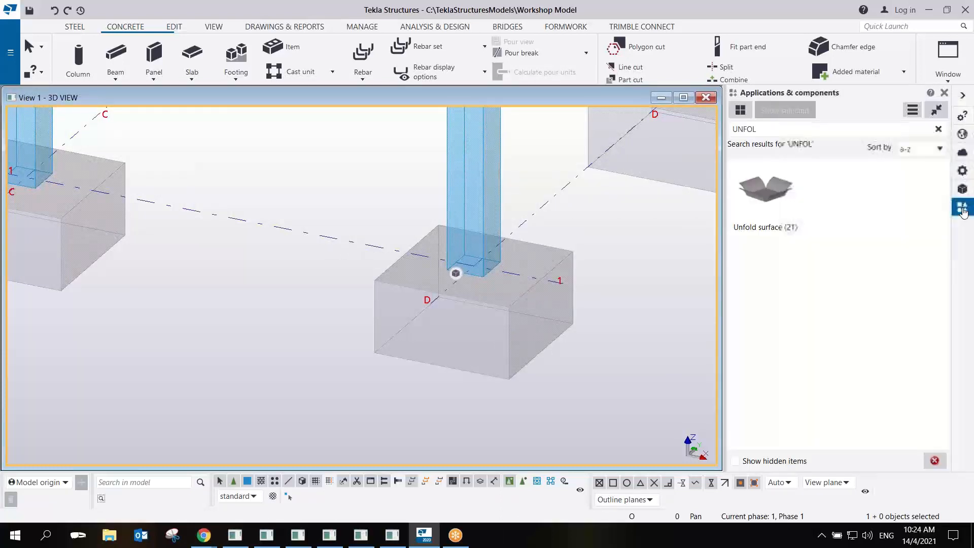
Search the component catalog for "footing" and open the settings of Pad footing reinforcement (77).
{"action": "left_click", "coordinate": [938, 129]}
{"action": "left_click", "coordinate": [760, 131]}
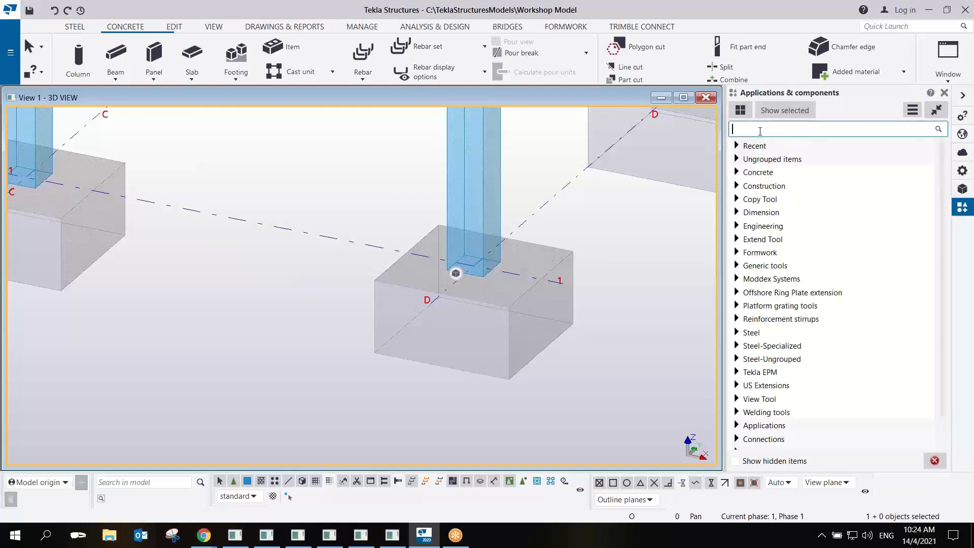
{"action": "type", "text": "footing"}
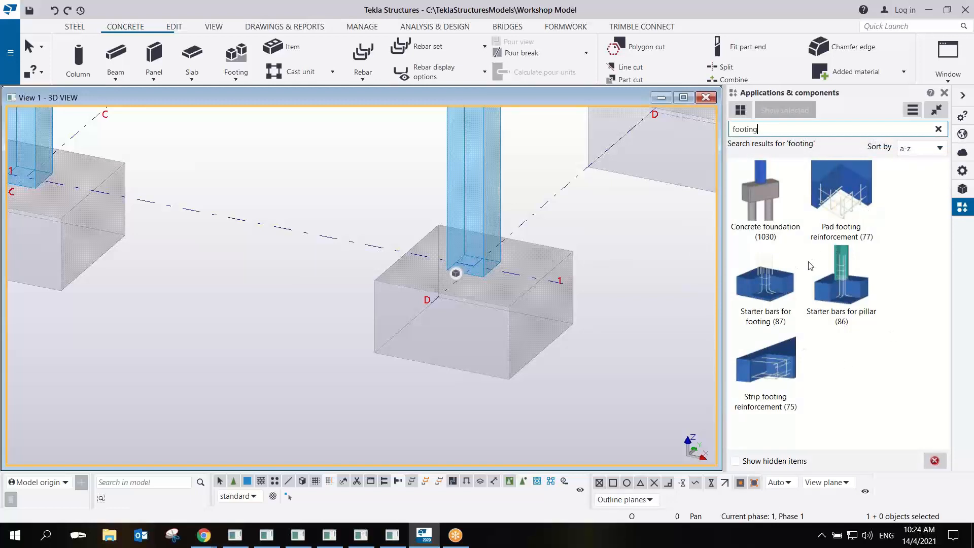
{"action": "left_click", "coordinate": [848, 204]}
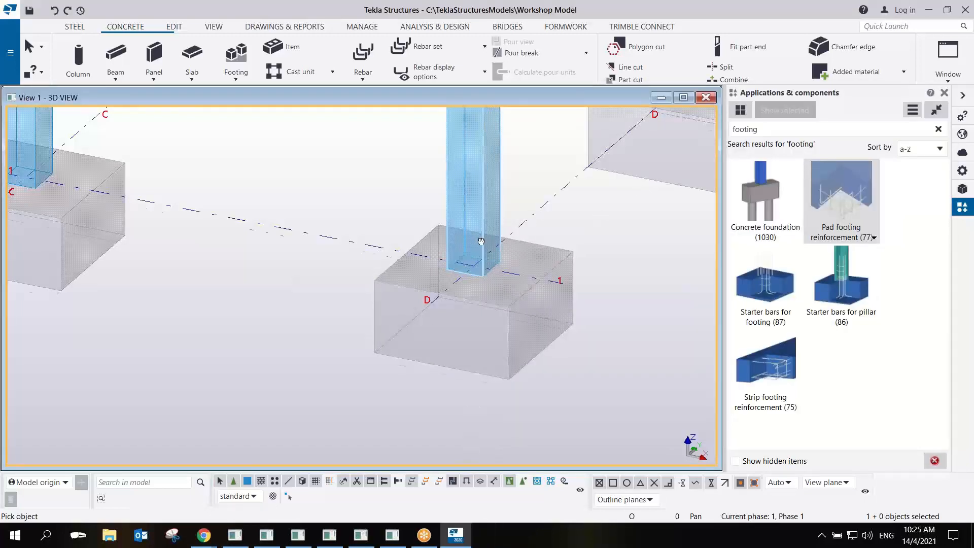
{"action": "middle_click_drag", "start_coordinate": [480, 241], "coordinate": [277, 243]}
{"action": "double_click", "coordinate": [837, 195]}
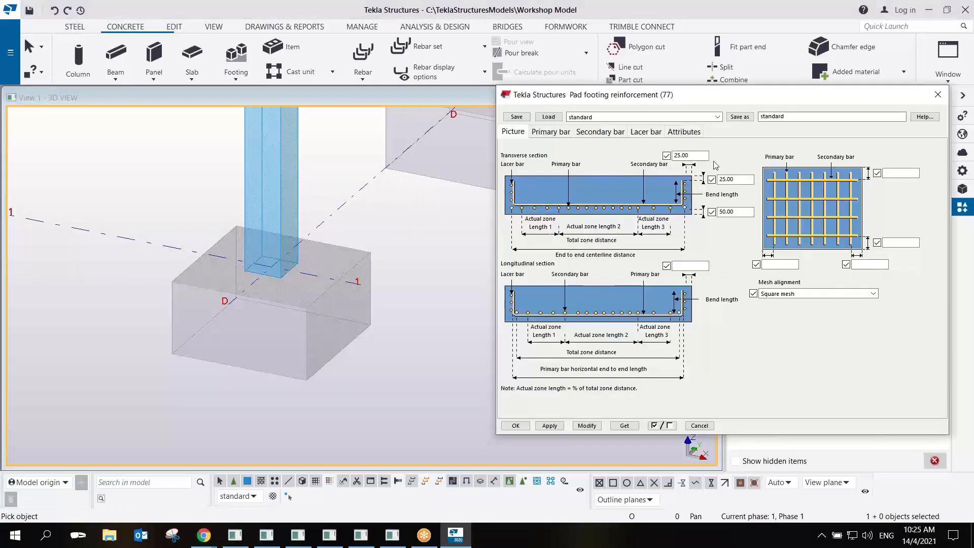
{"action": "left_click_drag", "start_coordinate": [644, 94], "coordinate": [598, 96]}
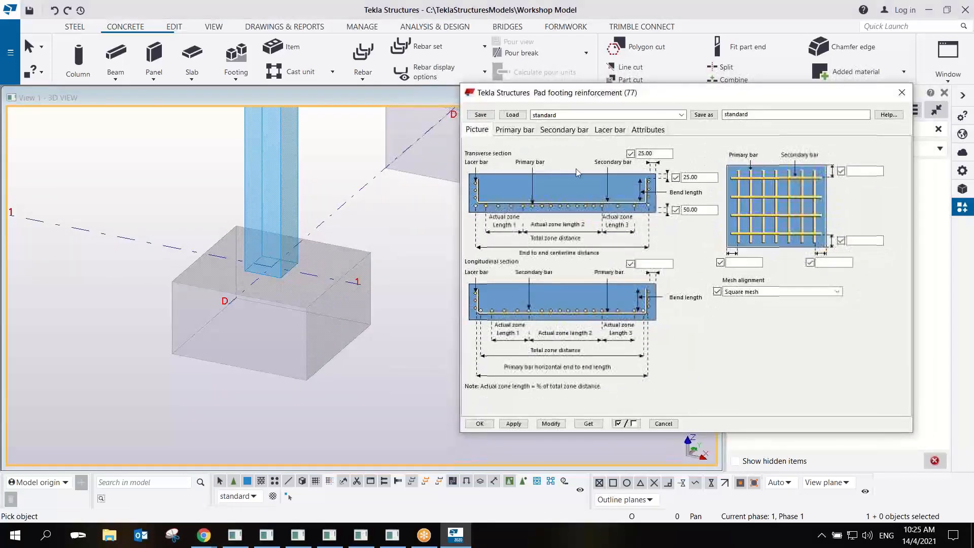
{"action": "left_click", "coordinate": [206, 536]}
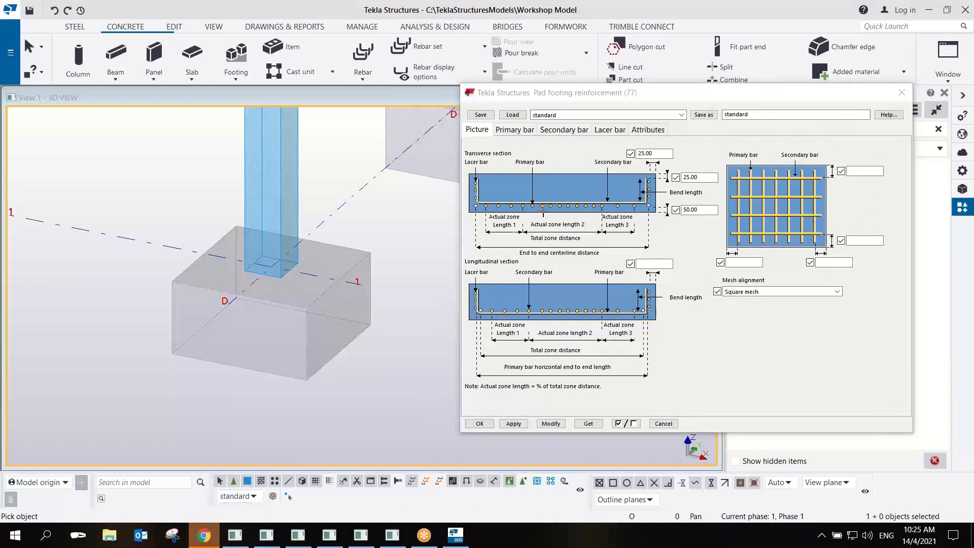
{"action": "left_click", "coordinate": [203, 536]}
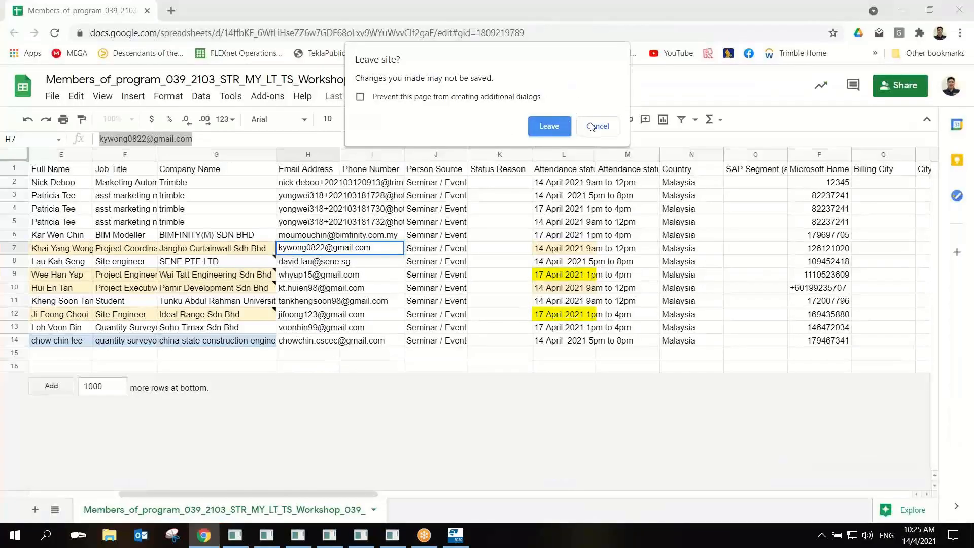
{"action": "left_click", "coordinate": [604, 127]}
{"action": "left_click", "coordinate": [148, 11]}
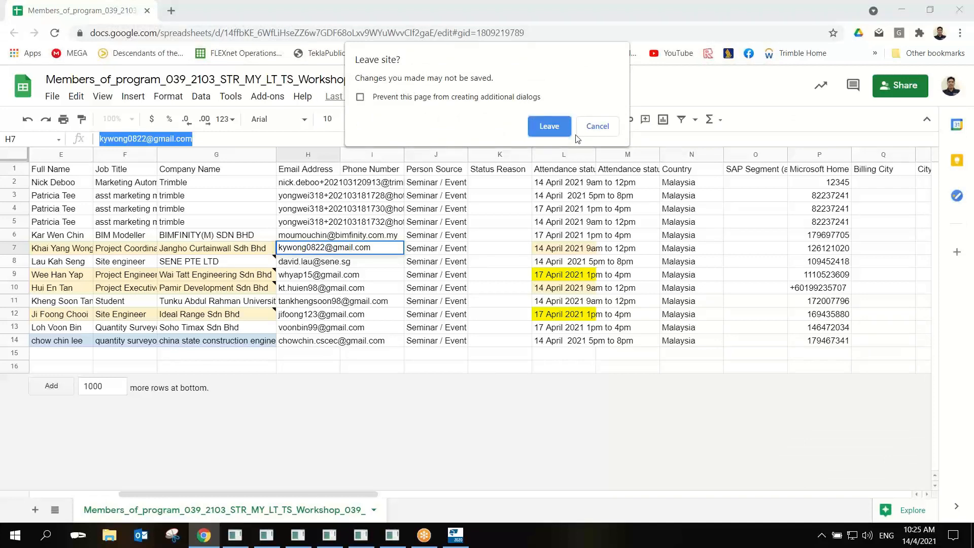
{"action": "left_click", "coordinate": [605, 127]}
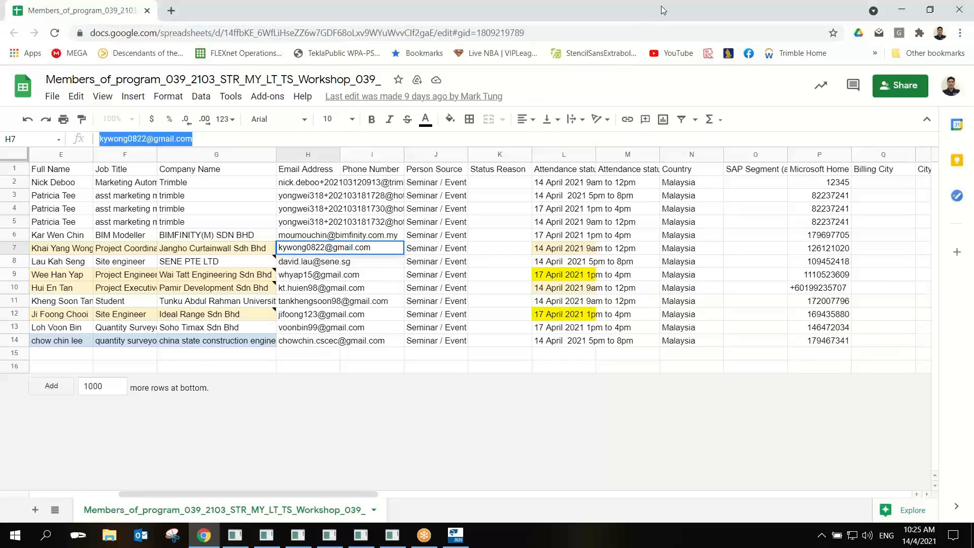
{"action": "left_click_drag", "start_coordinate": [669, 14], "coordinate": [515, 181]}
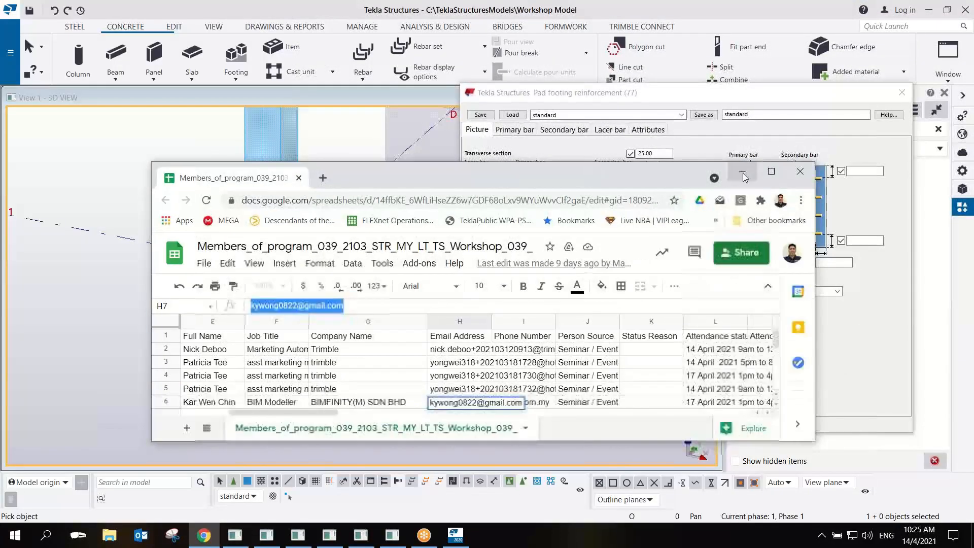
{"action": "left_click", "coordinate": [744, 174]}
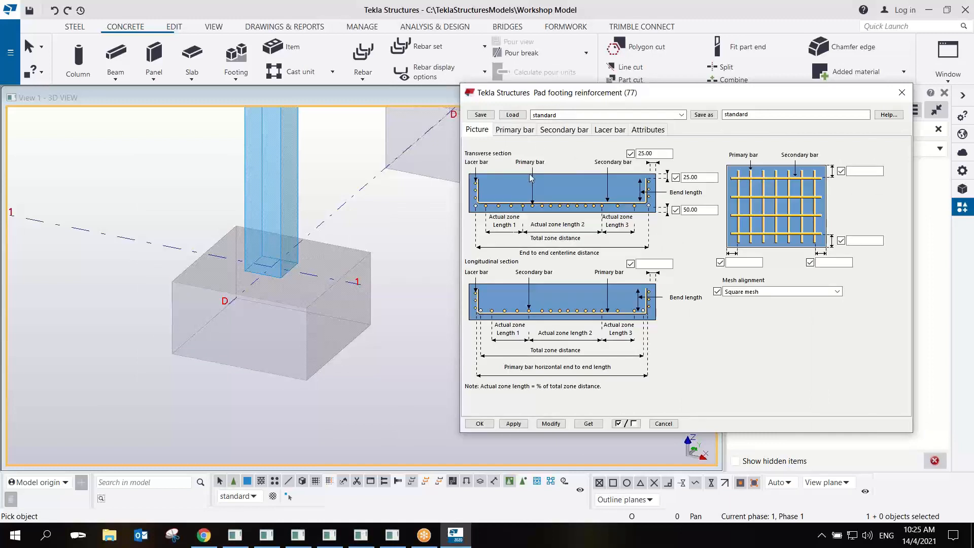
Review the primary bar, secondary bar, attribute and cover thickness settings of the pad footing reinforcement.
{"action": "left_click", "coordinate": [518, 130]}
{"action": "left_click", "coordinate": [571, 133]}
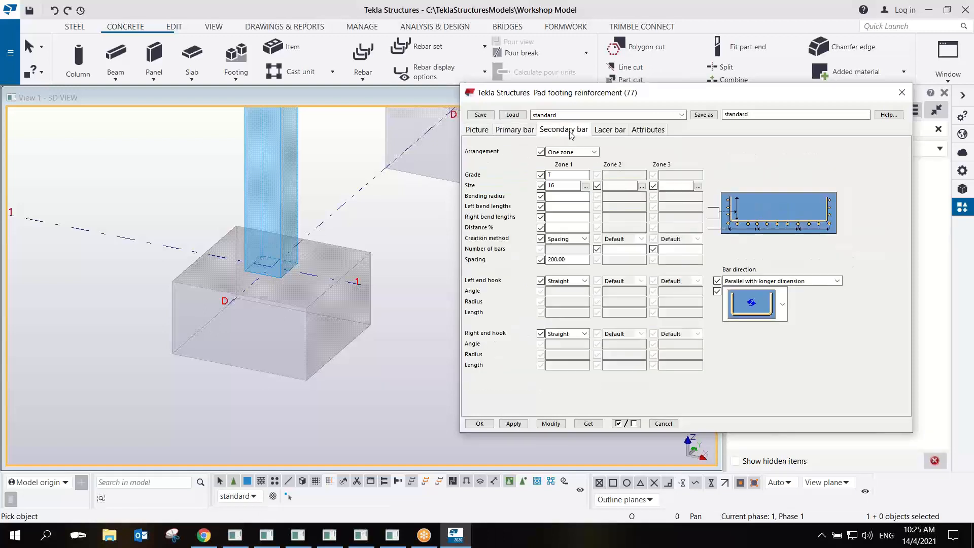
{"action": "left_click", "coordinate": [514, 132]}
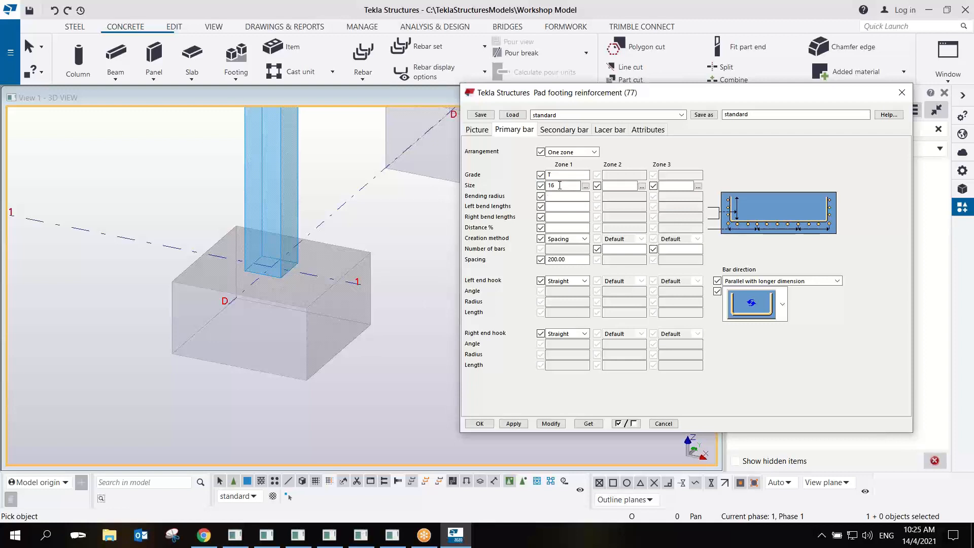
{"action": "left_click", "coordinate": [563, 130]}
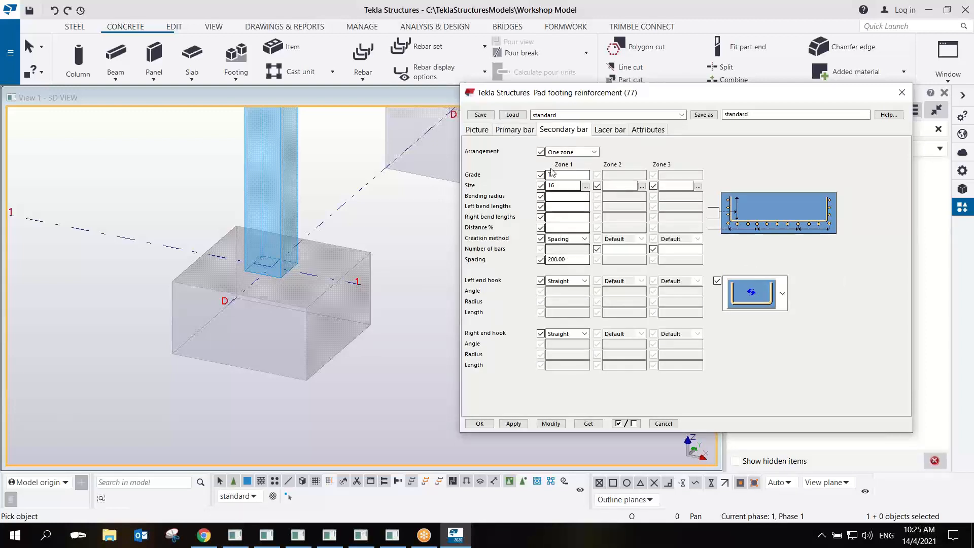
{"action": "left_click", "coordinate": [481, 130]}
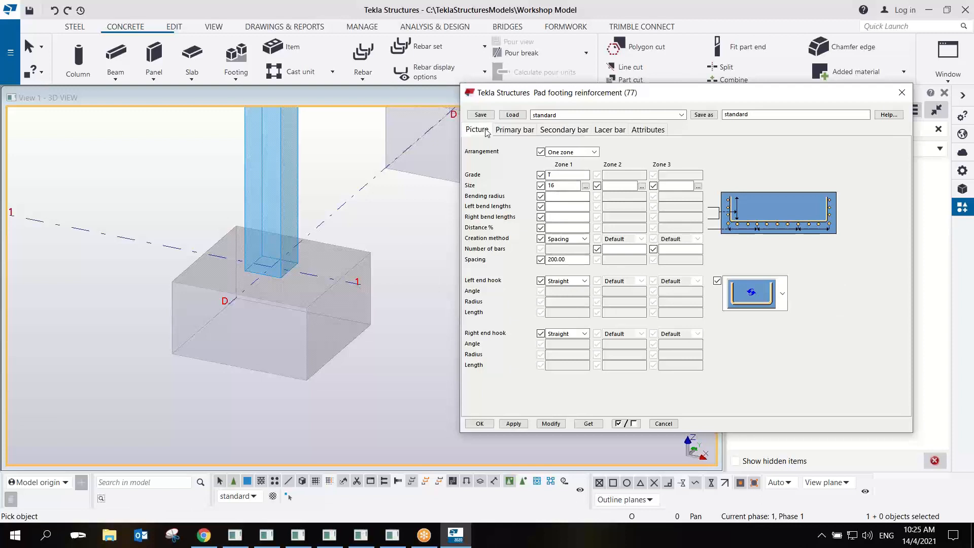
{"action": "left_click", "coordinate": [648, 130]}
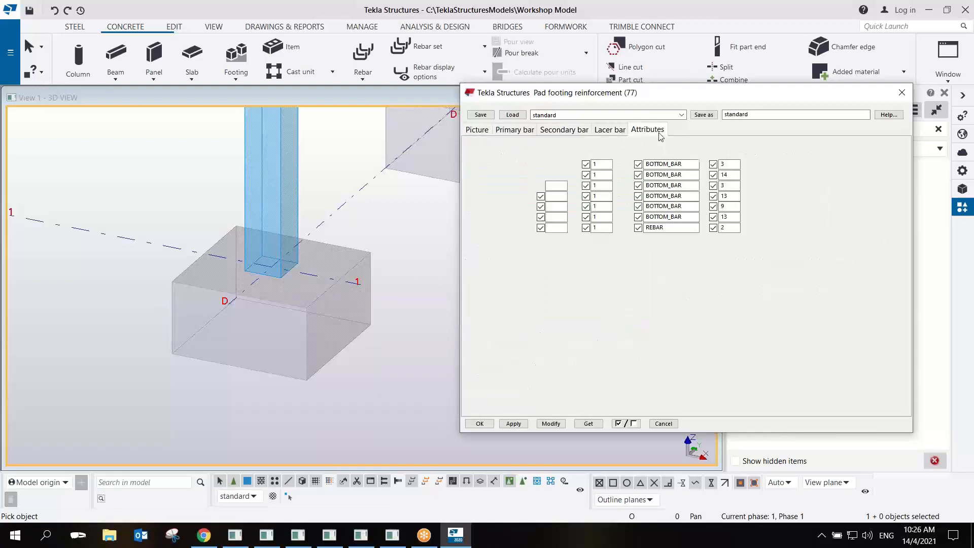
{"action": "left_click", "coordinate": [477, 132]}
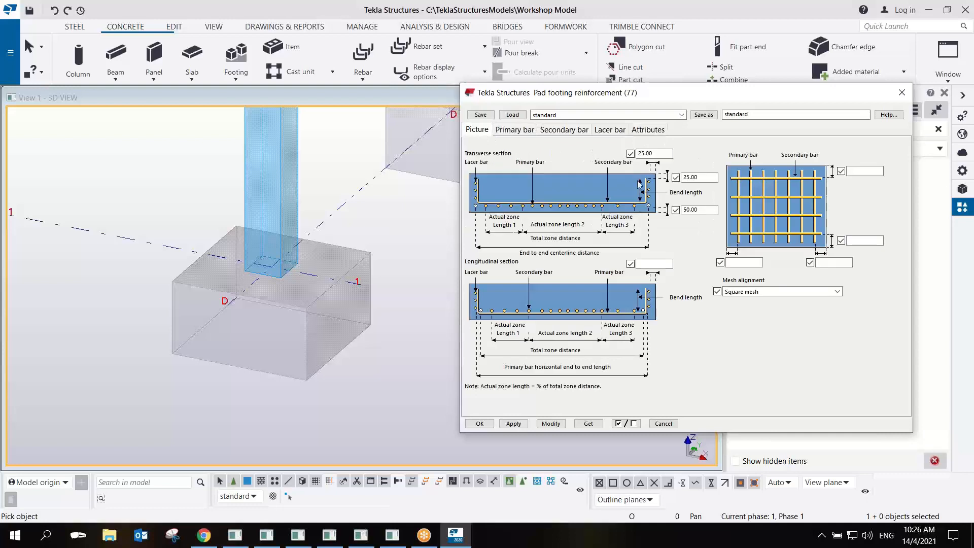
Apply the standard pad footing reinforcement settings, add the component to the footing at D-1, and inspect its bars.
{"action": "left_click", "coordinate": [511, 423]}
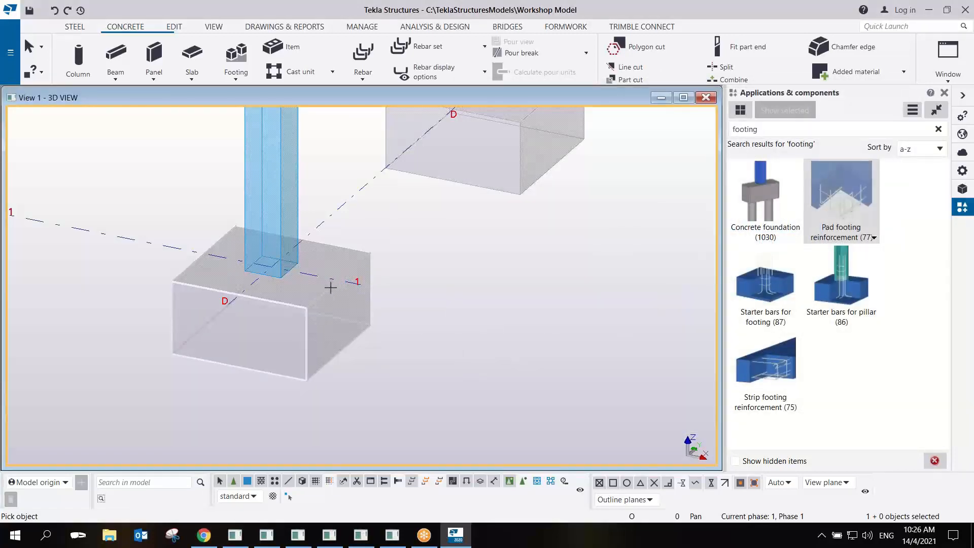
{"action": "left_click", "coordinate": [332, 292]}
{"action": "scroll", "coordinate": [398, 336], "scroll_direction": "up", "scroll_amount": 5}
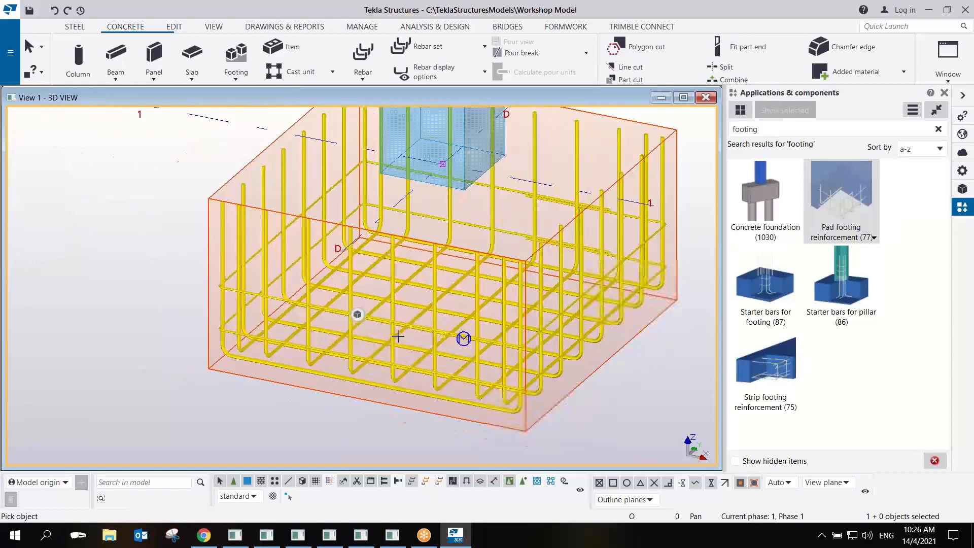
{"action": "scroll", "coordinate": [398, 336], "scroll_direction": "down", "scroll_amount": 5}
{"action": "scroll", "coordinate": [449, 333], "scroll_direction": "up", "scroll_amount": 2}
{"action": "scroll", "coordinate": [448, 333], "scroll_direction": "up", "scroll_amount": 2}
{"action": "mouse_move", "coordinate": [448, 333]}
{"action": "middle_mouse_down", "text": "ctrl"}
{"action": "mouse_move", "coordinate": [429, 303]}
{"action": "mouse_move", "coordinate": [439, 318]}
{"action": "middle_mouse_up", "text": "ctrl"}
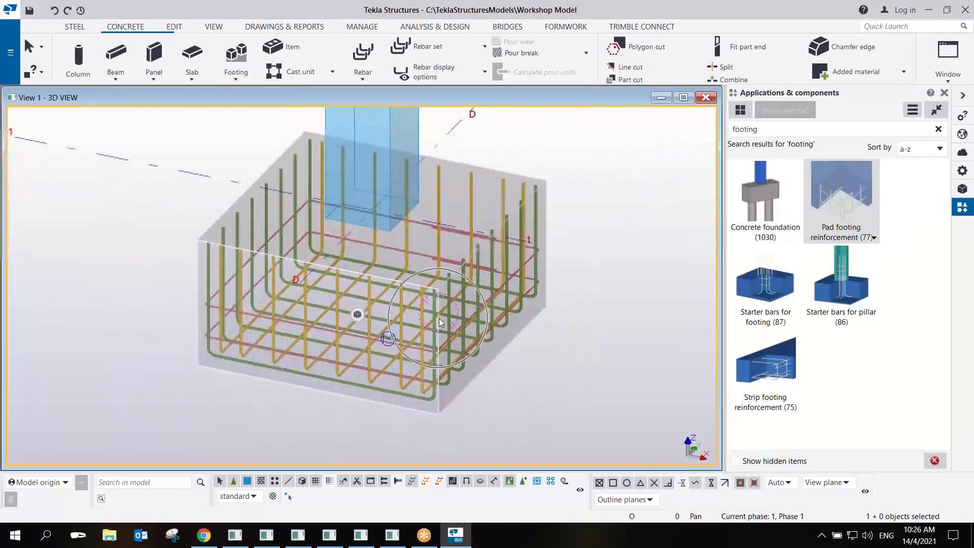
Add pad footing reinforcement to the footings at C-1, B-1 and A-1, and end the command.
{"action": "scroll", "coordinate": [440, 319], "scroll_direction": "down", "scroll_amount": 3}
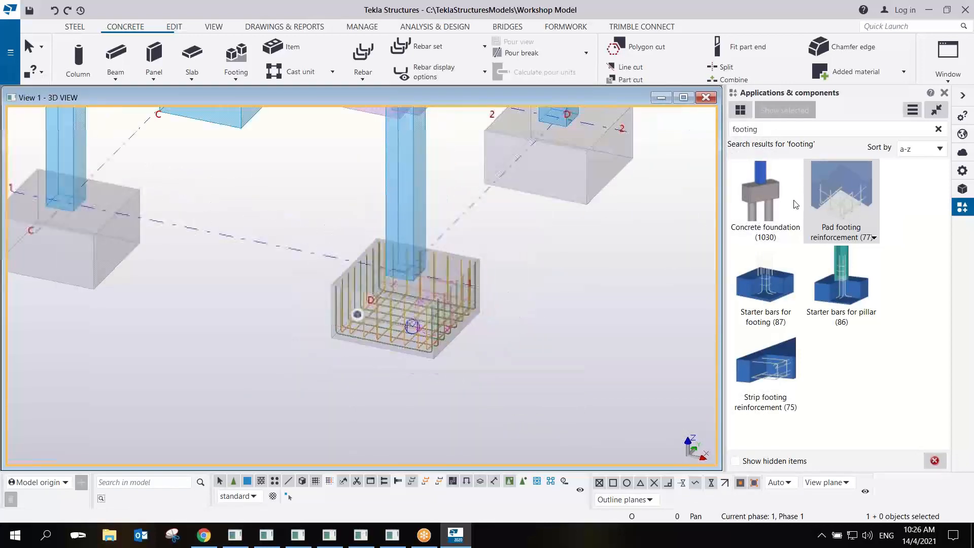
{"action": "scroll", "coordinate": [550, 318], "scroll_direction": "down", "scroll_amount": 4}
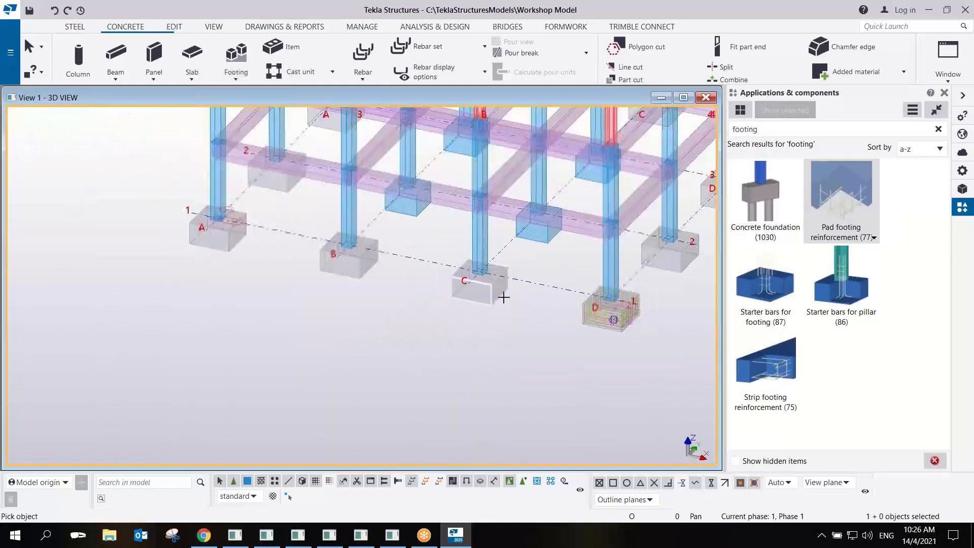
{"action": "scroll", "coordinate": [504, 297], "scroll_direction": "up", "scroll_amount": 2}
{"action": "left_click", "coordinate": [496, 291]}
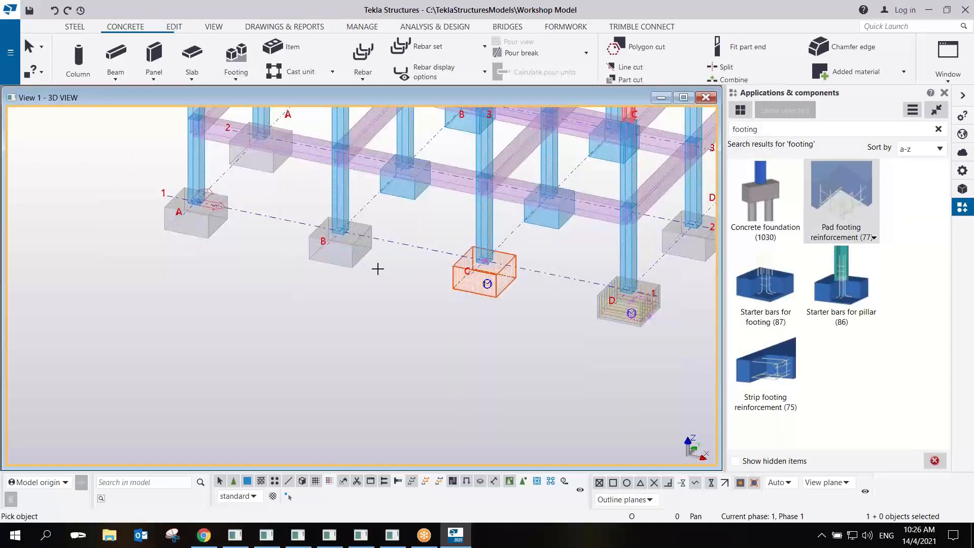
{"action": "left_click", "coordinate": [351, 254]}
{"action": "left_click", "coordinate": [195, 215]}
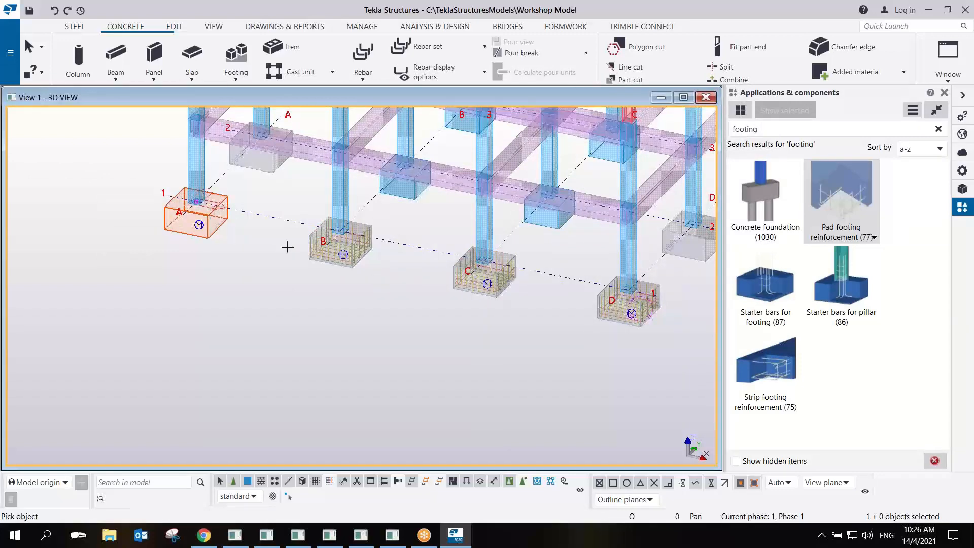
{"action": "scroll", "coordinate": [442, 260], "scroll_direction": "up", "scroll_amount": 1}
{"action": "middle_click_drag", "start_coordinate": [441, 260], "coordinate": [421, 334], "text": "ctrl"}
{"action": "scroll", "coordinate": [365, 314], "scroll_direction": "up", "scroll_amount": 5}
{"action": "scroll", "coordinate": [325, 315], "scroll_direction": "down", "scroll_amount": 2}
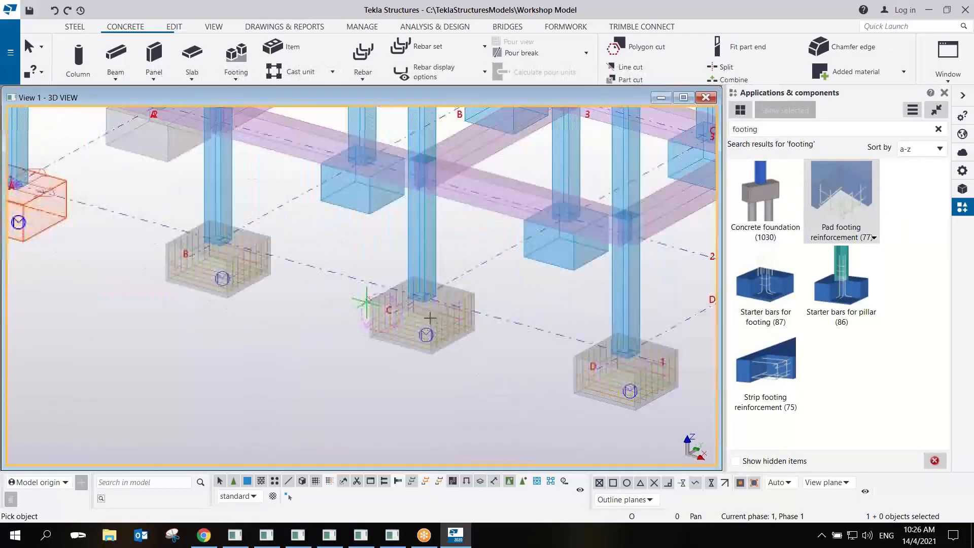
{"action": "right_click", "coordinate": [347, 274]}
{"action": "key", "text": "Escape"}
Add pad footing reinforcement to the four inner footings at C-2, B-2, B-3 and C-3.
{"action": "scroll", "coordinate": [373, 337], "scroll_direction": "up", "scroll_amount": 5}
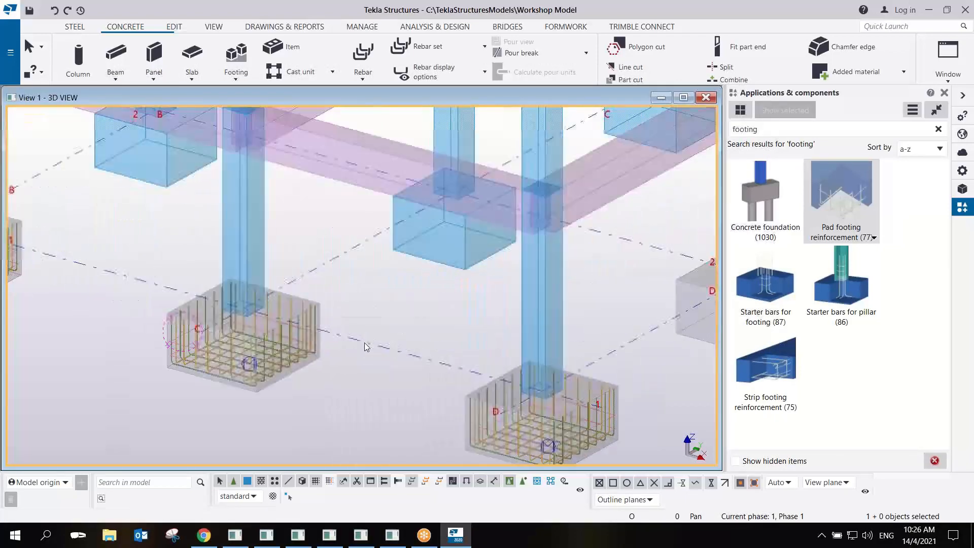
{"action": "middle_click_drag", "start_coordinate": [366, 338], "coordinate": [356, 315], "text": "ctrl"}
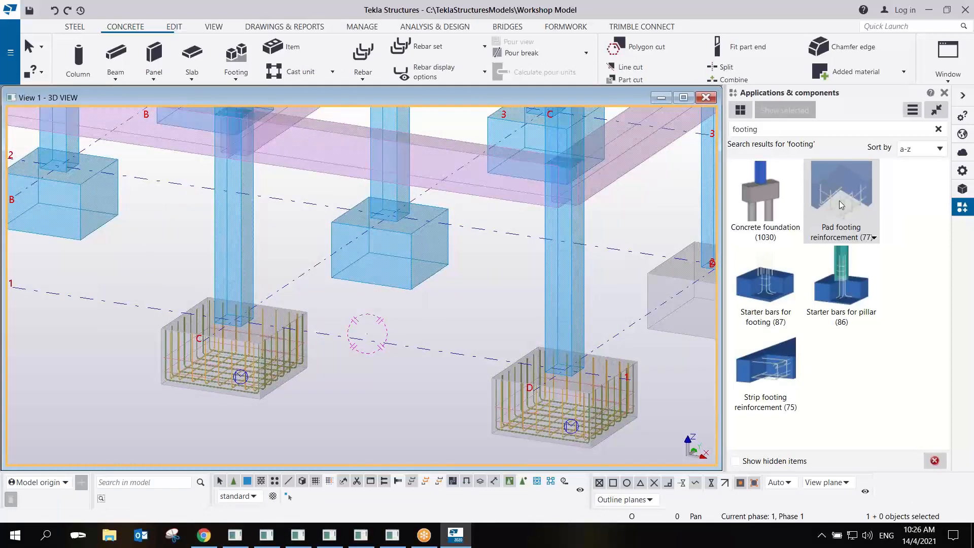
{"action": "left_click", "coordinate": [407, 290]}
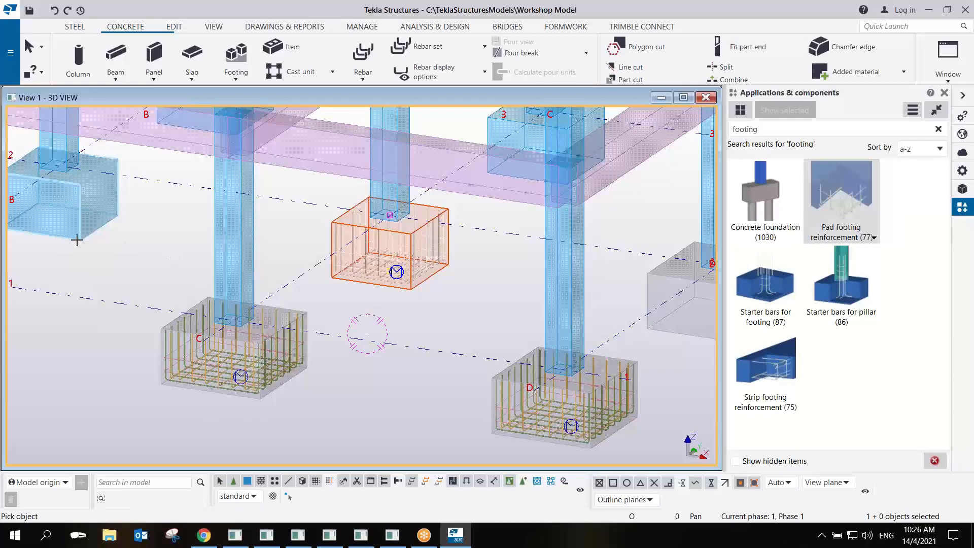
{"action": "left_click", "coordinate": [92, 230]}
{"action": "middle_click_drag", "start_coordinate": [302, 278], "coordinate": [363, 335]}
{"action": "scroll", "coordinate": [363, 335], "scroll_direction": "down", "scroll_amount": 3}
{"action": "left_click", "coordinate": [257, 181]}
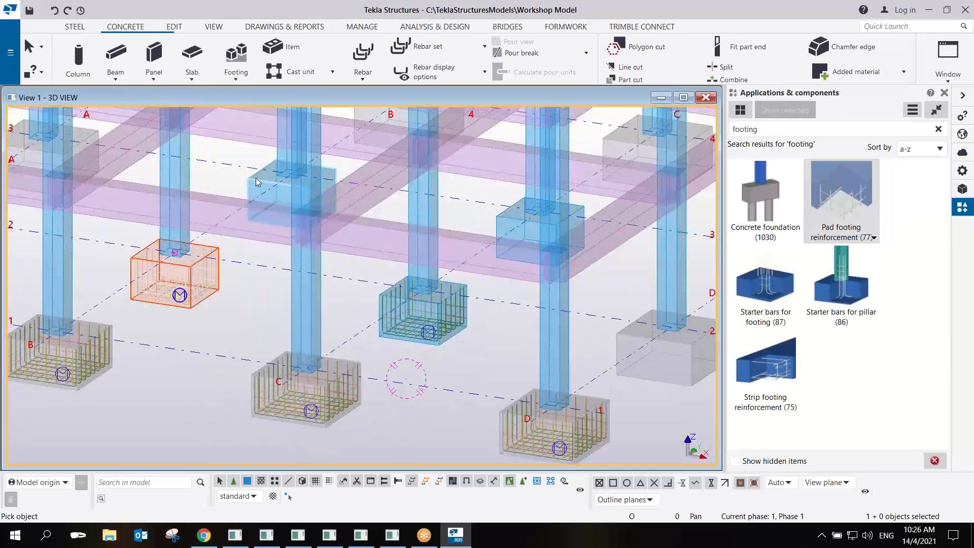
{"action": "left_click", "coordinate": [499, 222]}
Set the four inner footings at B-2, B-3, C-2 and C-3 to profile 1500*1500 and class 1.
{"action": "middle_click_drag", "start_coordinate": [457, 333], "coordinate": [448, 297], "text": "ctrl"}
{"action": "left_click", "coordinate": [448, 294], "text": "ctrl"}
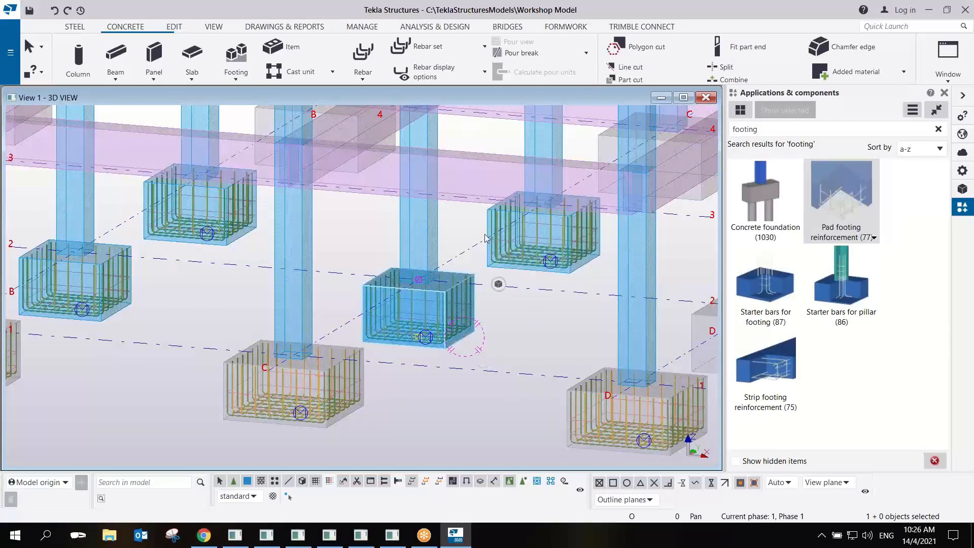
{"action": "left_click", "coordinate": [238, 245], "text": "ctrl"}
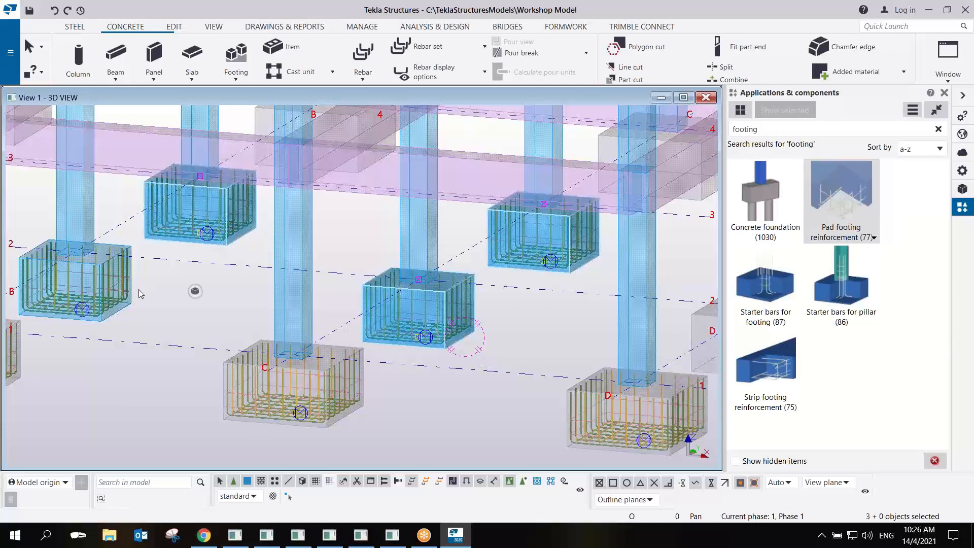
{"action": "left_click", "coordinate": [130, 305], "text": "ctrl"}
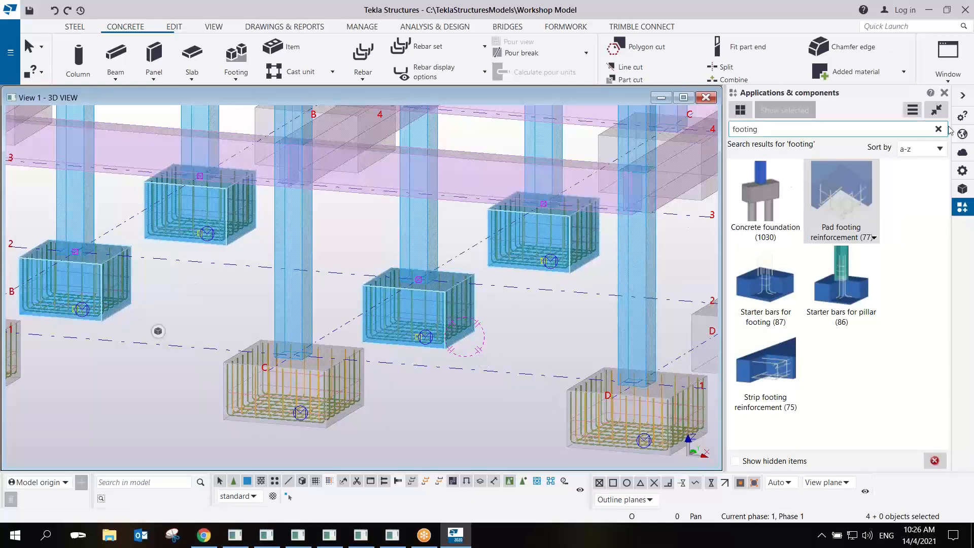
{"action": "left_click", "coordinate": [964, 172]}
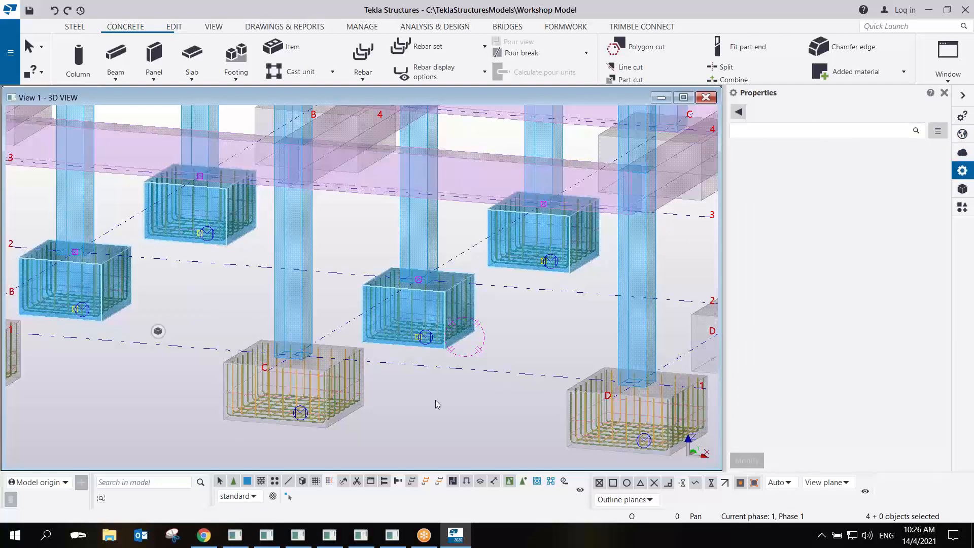
{"action": "left_click", "coordinate": [852, 184]}
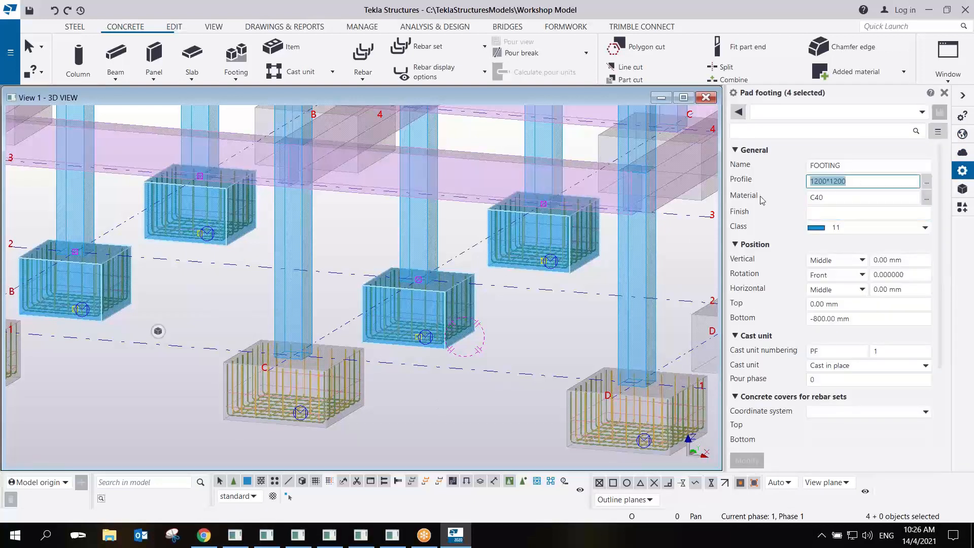
{"action": "type", "text": "1500*1"}
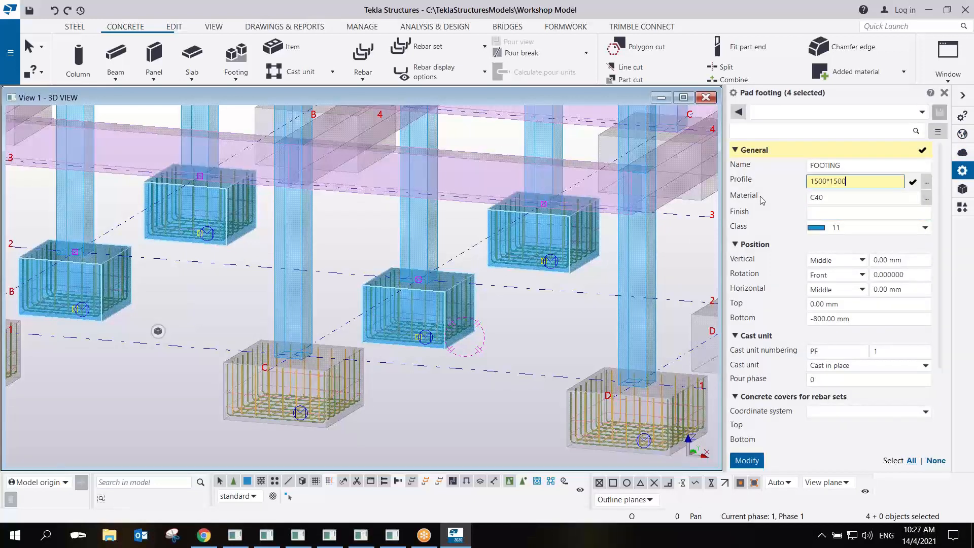
{"action": "left_click", "coordinate": [887, 233]}
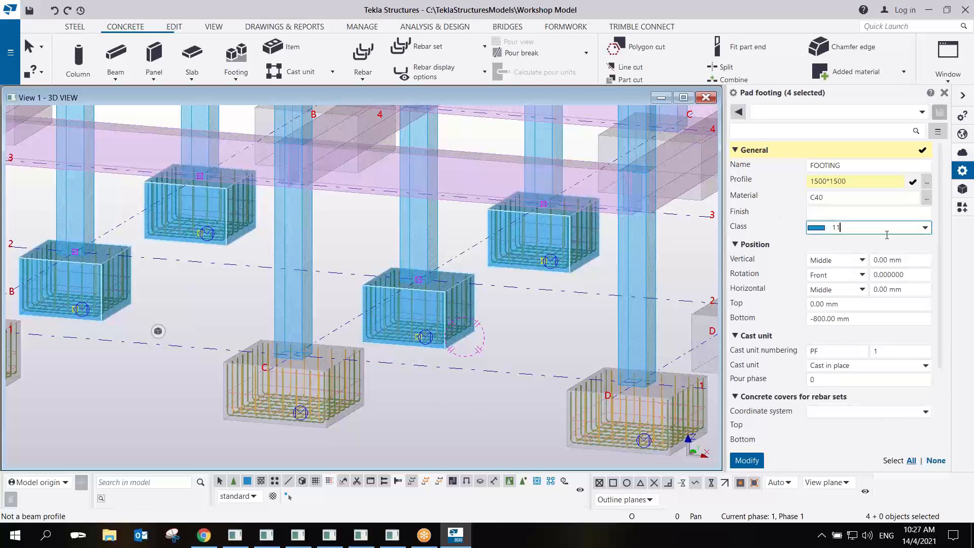
{"action": "left_click", "coordinate": [835, 255]}
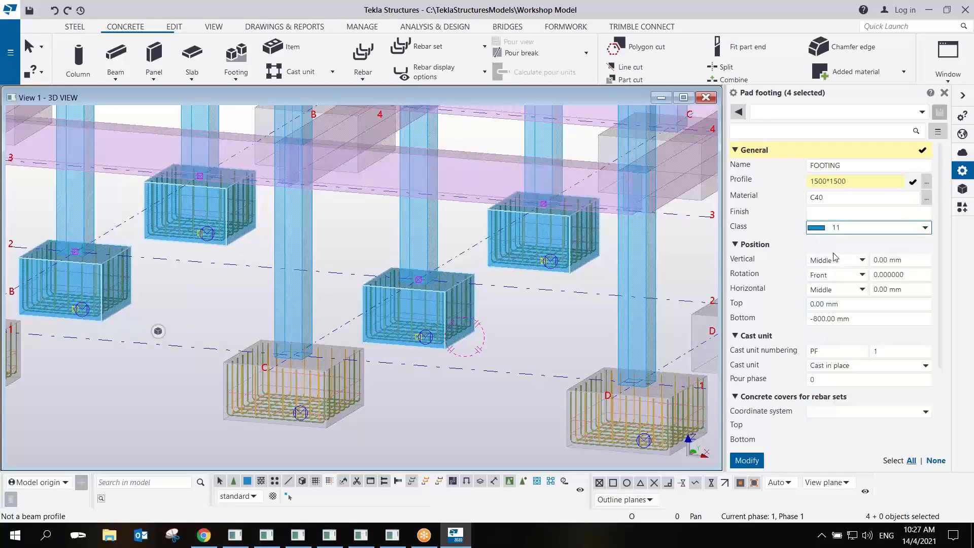
{"action": "left_click", "coordinate": [746, 460]}
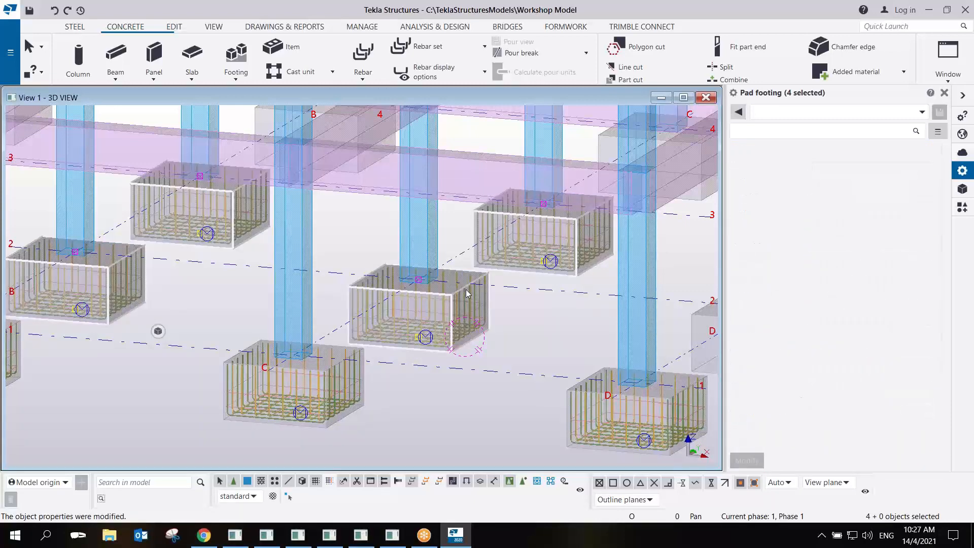
Inspect how the bars fit the enlarged inner footings and compare them with the reinforced footing at D-1.
{"action": "scroll", "coordinate": [439, 303], "scroll_direction": "up", "scroll_amount": 6}
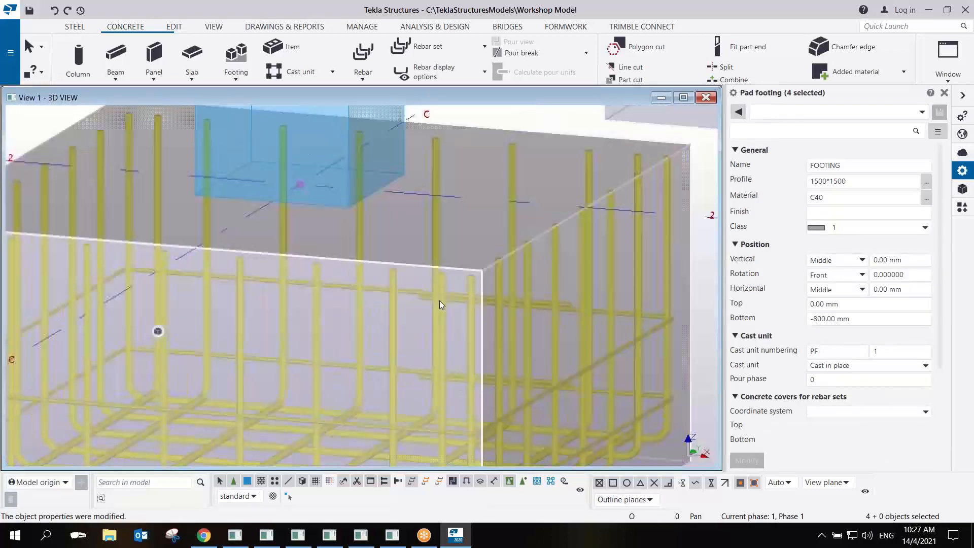
{"action": "scroll", "coordinate": [440, 300], "scroll_direction": "down", "scroll_amount": 8}
{"action": "scroll", "coordinate": [440, 301], "scroll_direction": "up", "scroll_amount": 4}
{"action": "scroll", "coordinate": [448, 313], "scroll_direction": "down", "scroll_amount": 5}
{"action": "mouse_move", "coordinate": [425, 325]}
{"action": "middle_mouse_down", "text": "ctrl"}
{"action": "mouse_move", "coordinate": [535, 337]}
{"action": "mouse_move", "coordinate": [445, 354]}
{"action": "mouse_move", "coordinate": [415, 326]}
{"action": "middle_mouse_up", "text": "ctrl"}
{"action": "scroll", "coordinate": [540, 360], "scroll_direction": "up", "scroll_amount": 5}
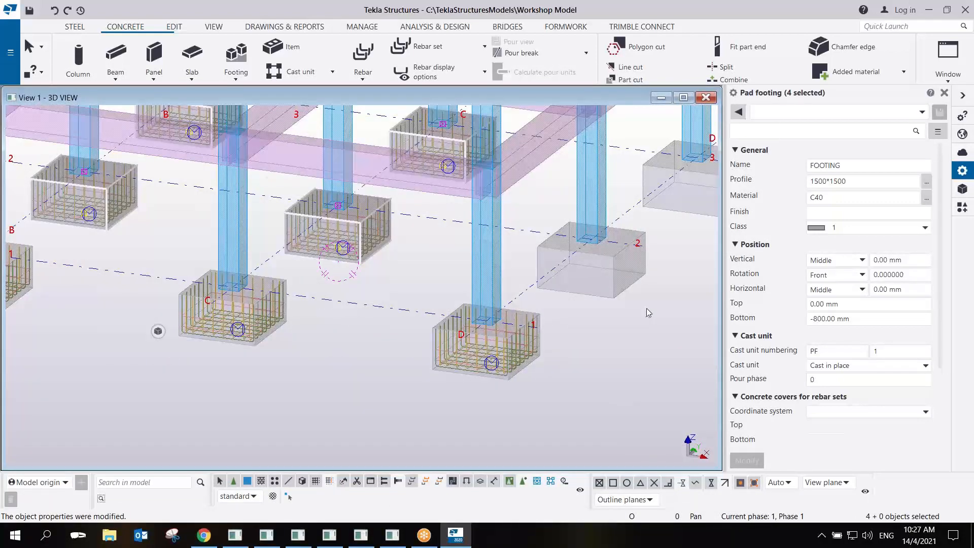
{"action": "scroll", "coordinate": [524, 311], "scroll_direction": "up", "scroll_amount": 8}
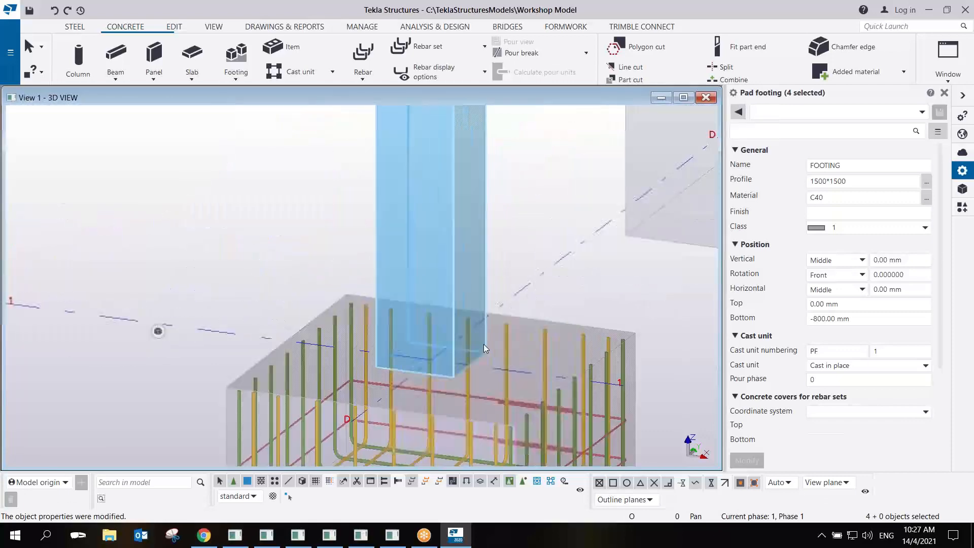
{"action": "scroll", "coordinate": [525, 238], "scroll_direction": "down", "scroll_amount": 4}
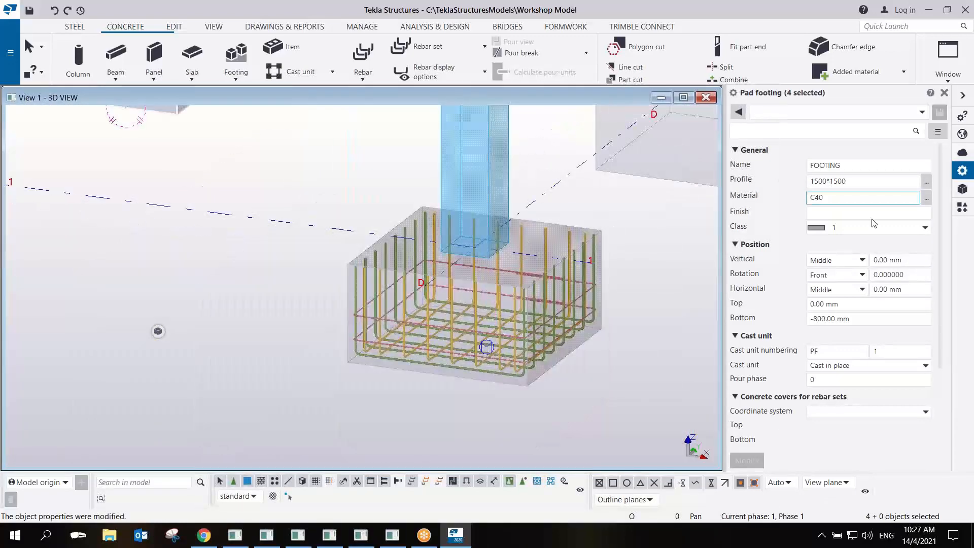
Open the Starter bars for footing (87) settings and change the bar group's plan dimensions, entering 400 mm for the width.
{"action": "key", "text": "ctrl+f"}
{"action": "left_click_drag", "start_coordinate": [771, 128], "coordinate": [710, 139]}
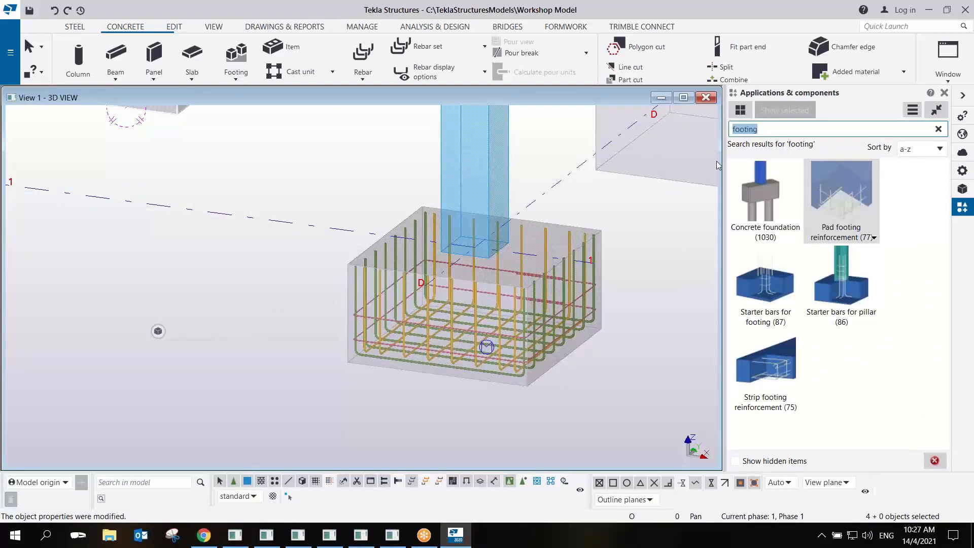
{"action": "left_click", "coordinate": [766, 293]}
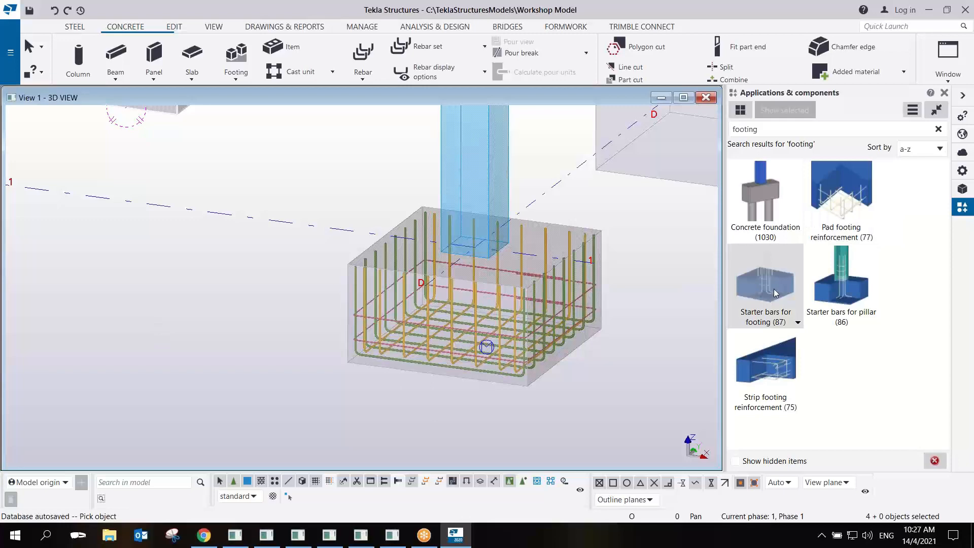
{"action": "double_click", "coordinate": [773, 289]}
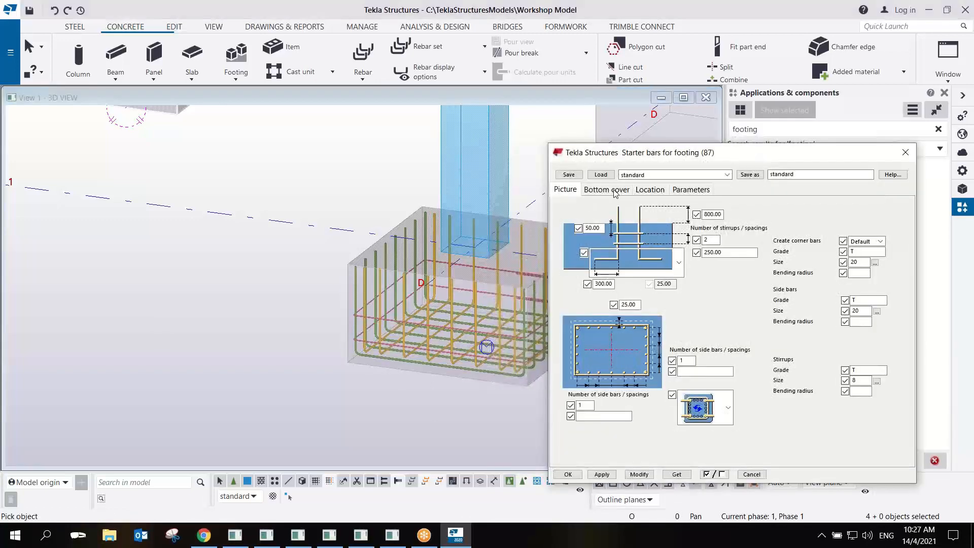
{"action": "left_click", "coordinate": [650, 191]}
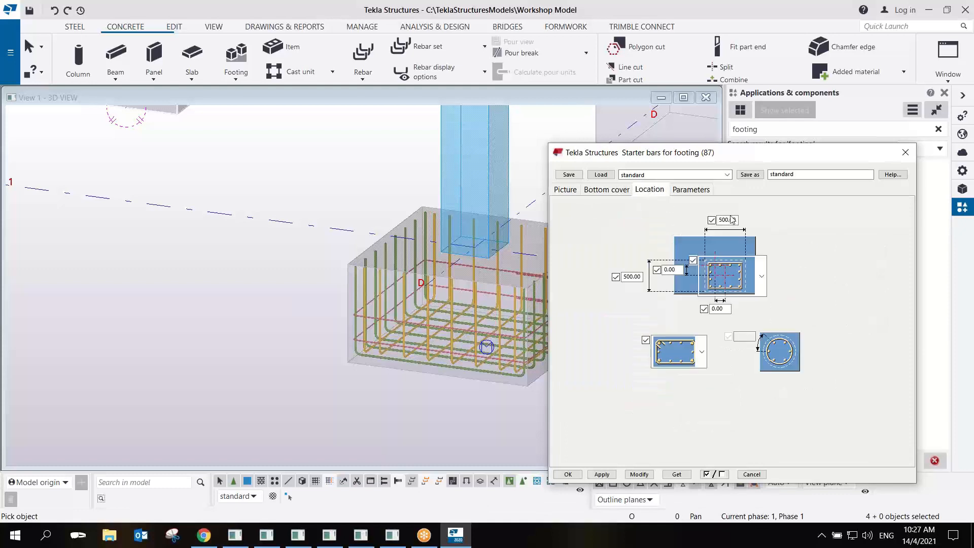
{"action": "type", "text": "400"}
{"action": "double_click", "coordinate": [630, 277]}
{"action": "type", "text": "4"}
{"action": "left_click", "coordinate": [612, 195]}
{"action": "left_click", "coordinate": [568, 189]}
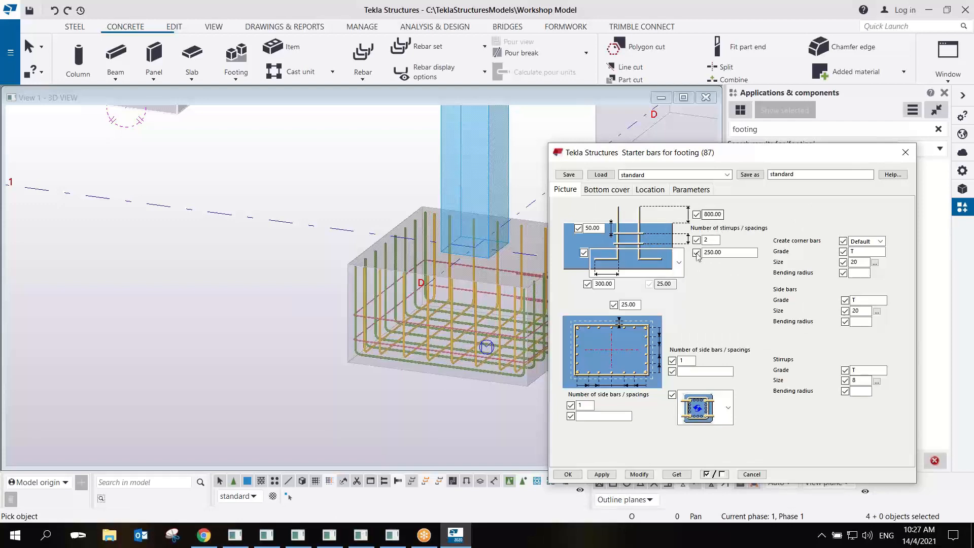
Apply the starter bar settings, add the component to the footing at D-1, inspect its bars, and end the command.
{"action": "left_click", "coordinate": [607, 477]}
{"action": "middle_click_drag", "start_coordinate": [463, 341], "coordinate": [230, 364]}
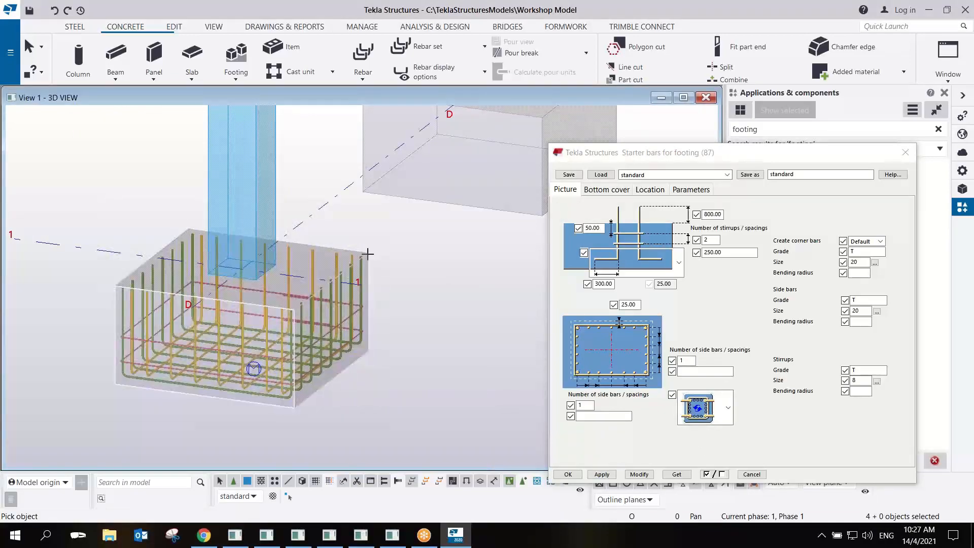
{"action": "scroll", "coordinate": [309, 279], "scroll_direction": "up", "scroll_amount": 6}
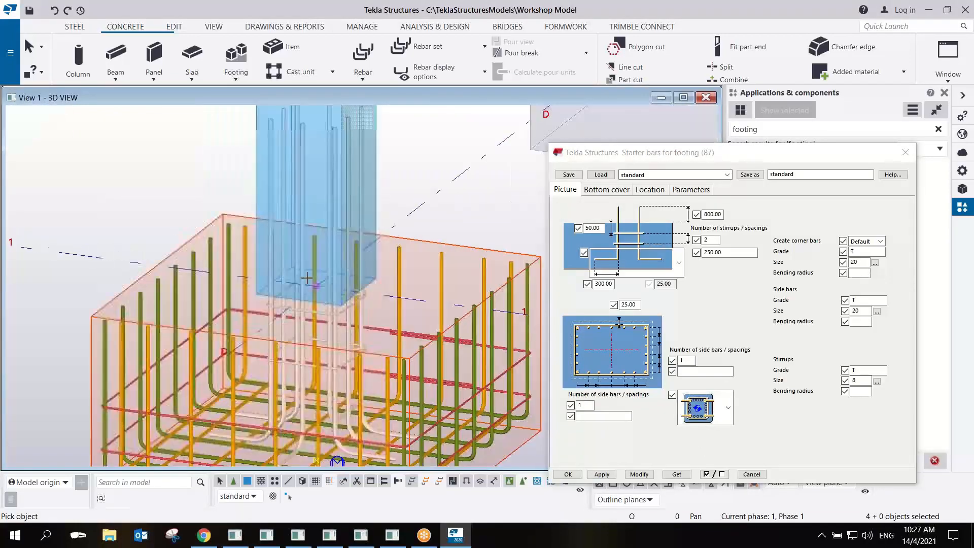
{"action": "middle_click_drag", "start_coordinate": [310, 280], "coordinate": [332, 338], "text": "ctrl"}
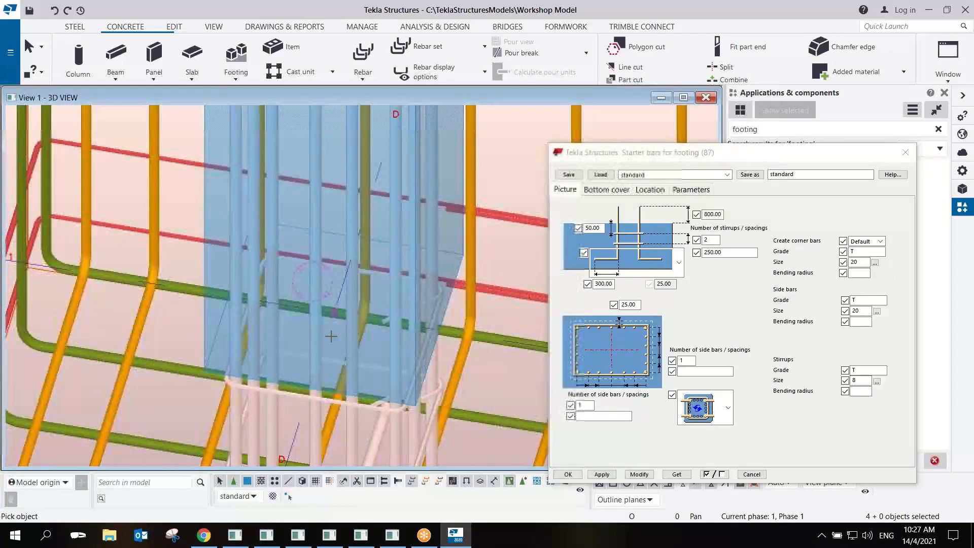
{"action": "scroll", "coordinate": [331, 338], "scroll_direction": "down", "scroll_amount": 6}
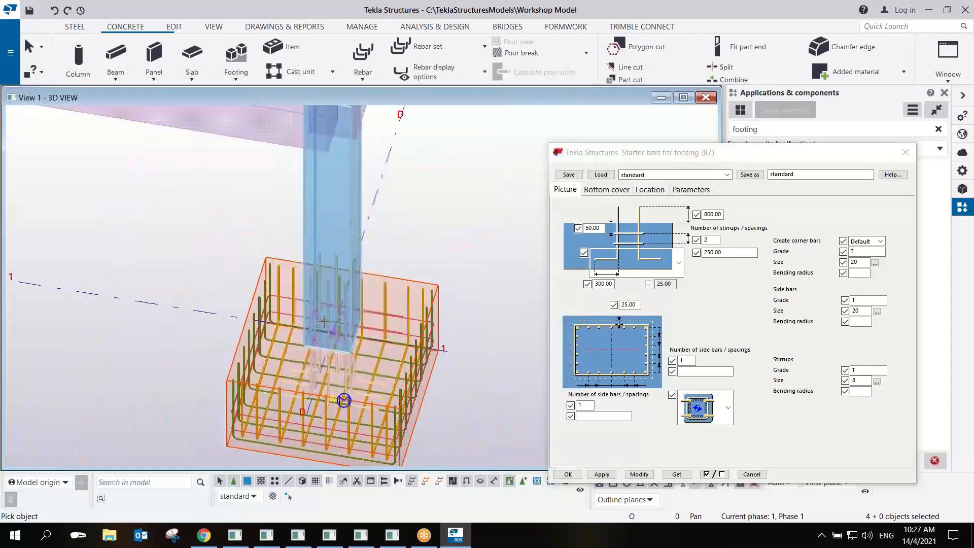
{"action": "scroll", "coordinate": [350, 375], "scroll_direction": "down", "scroll_amount": 5}
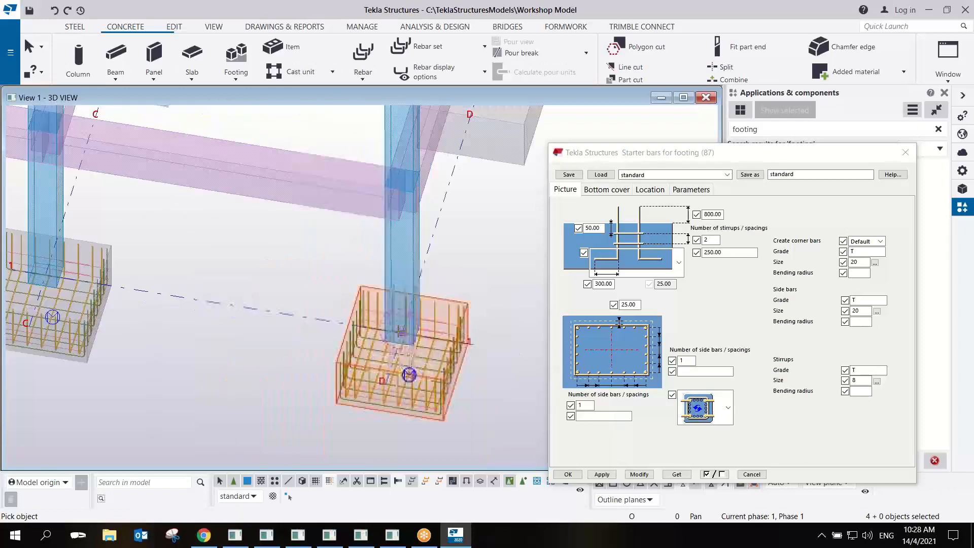
{"action": "scroll", "coordinate": [328, 336], "scroll_direction": "up", "scroll_amount": 4}
{"action": "middle_click_drag", "start_coordinate": [520, 366], "coordinate": [519, 224], "text": "ctrl"}
{"action": "right_click", "coordinate": [517, 223]}
{"action": "left_click", "coordinate": [533, 229]}
Change the starter bar group at D-1 to 350 by 350 mm in plan and accept the component settings.
{"action": "left_click", "coordinate": [479, 258]}
{"action": "scroll", "coordinate": [480, 257], "scroll_direction": "up", "scroll_amount": 3}
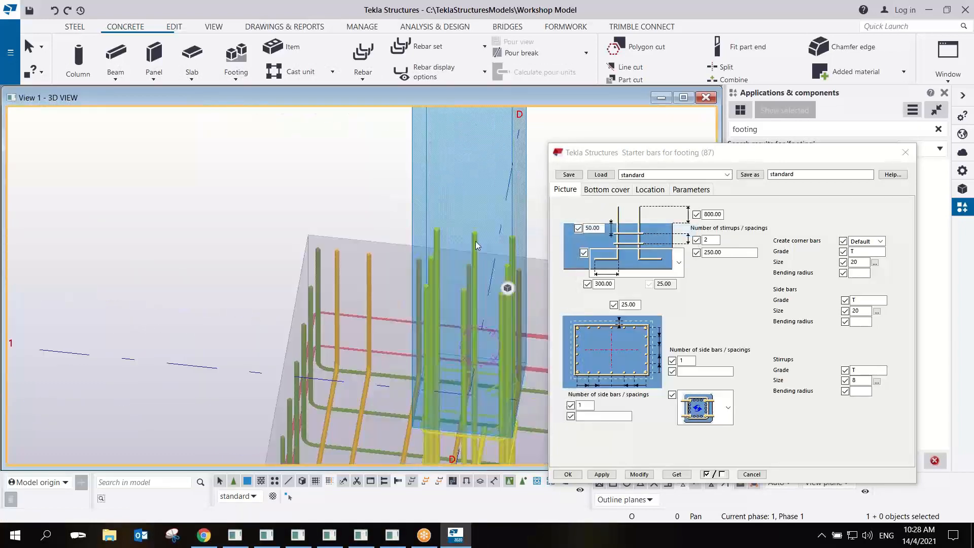
{"action": "left_click", "coordinate": [649, 191]}
{"action": "double_click", "coordinate": [731, 220]}
{"action": "type", "text": "350"}
{"action": "key", "text": "Tab"}
{"action": "type", "text": "350.0"}
{"action": "key", "text": "BackSpace"}
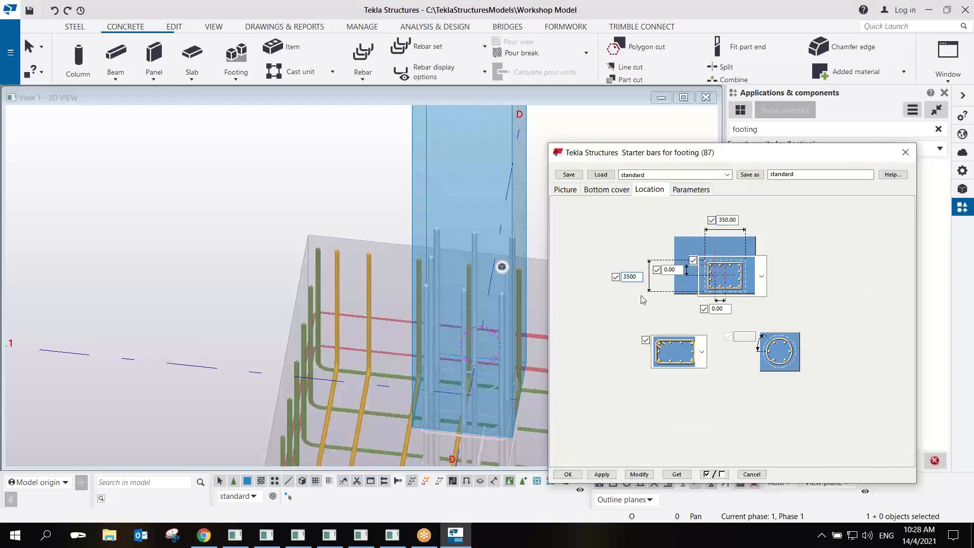
{"action": "left_click", "coordinate": [639, 474]}
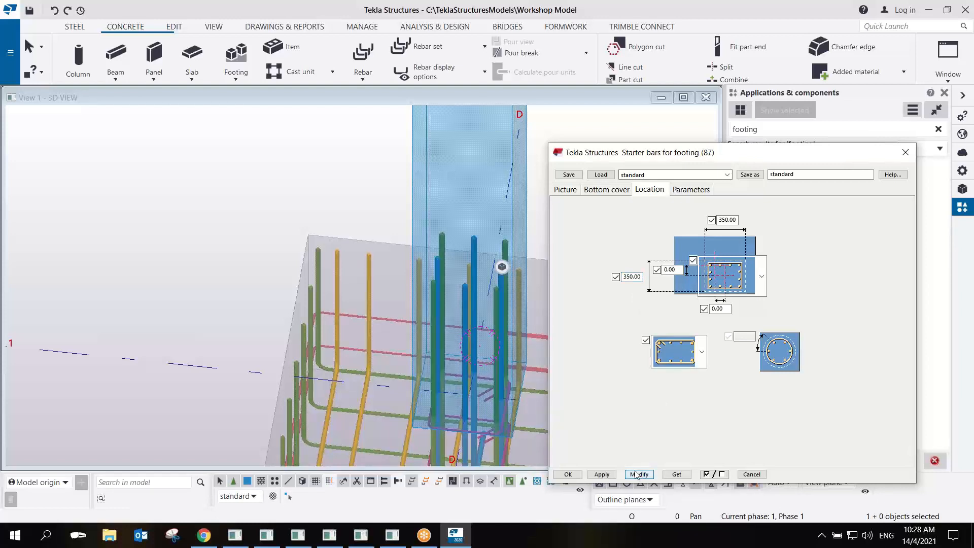
{"action": "left_click", "coordinate": [568, 474]}
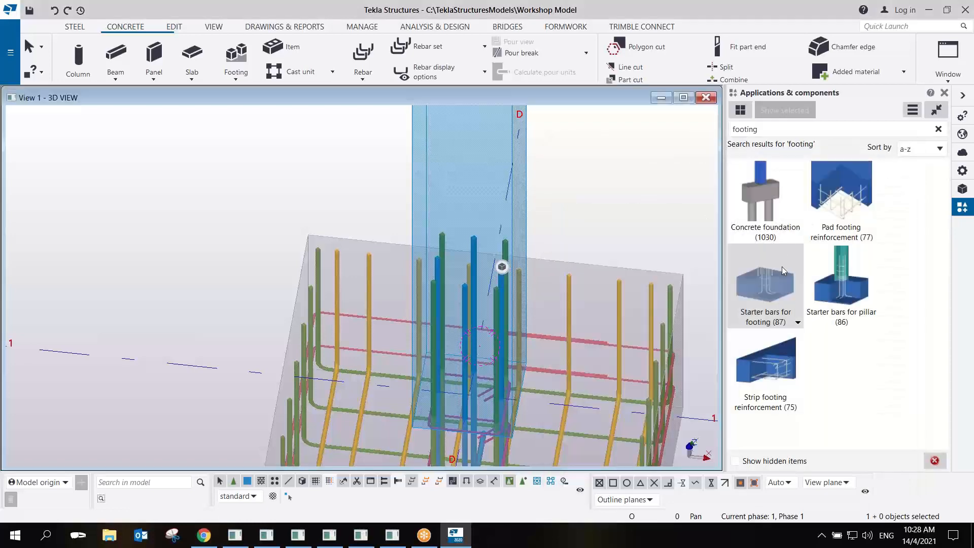
Add the starter bars to the footings at C-1, B-1 and A-1, and end the command.
{"action": "scroll", "coordinate": [695, 282], "scroll_direction": "down", "scroll_amount": 5}
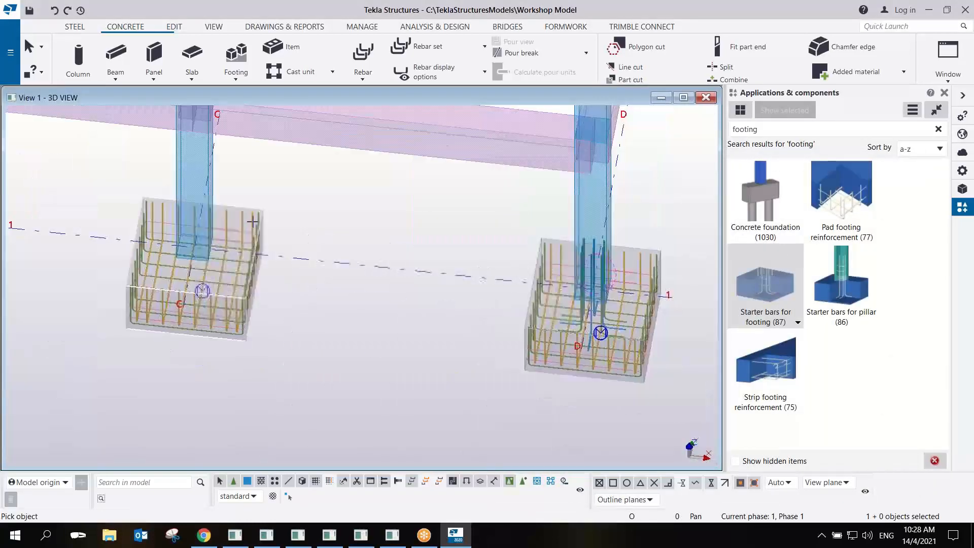
{"action": "left_click", "coordinate": [189, 274]}
{"action": "middle_click_drag", "start_coordinate": [189, 274], "coordinate": [583, 183]}
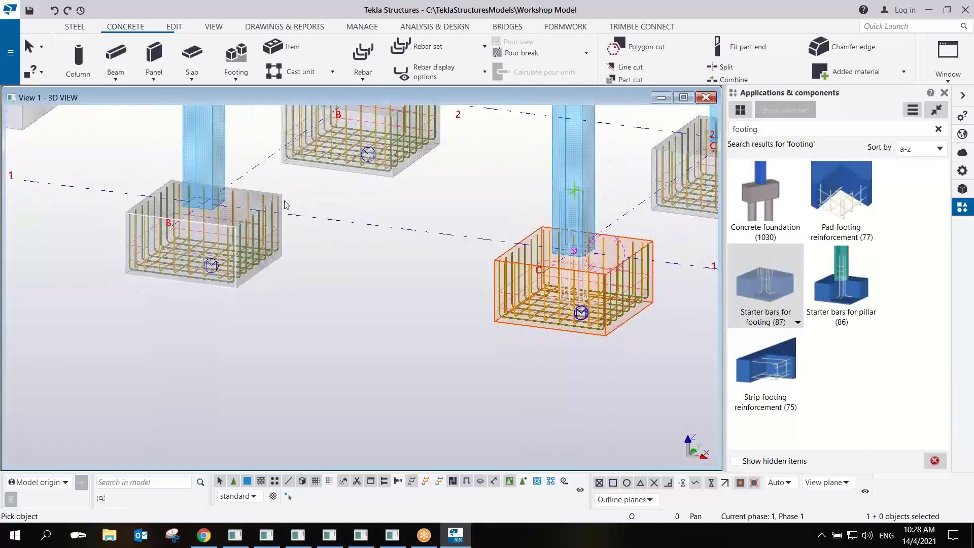
{"action": "left_click", "coordinate": [214, 185]}
{"action": "scroll", "coordinate": [215, 186], "scroll_direction": "up", "scroll_amount": 10}
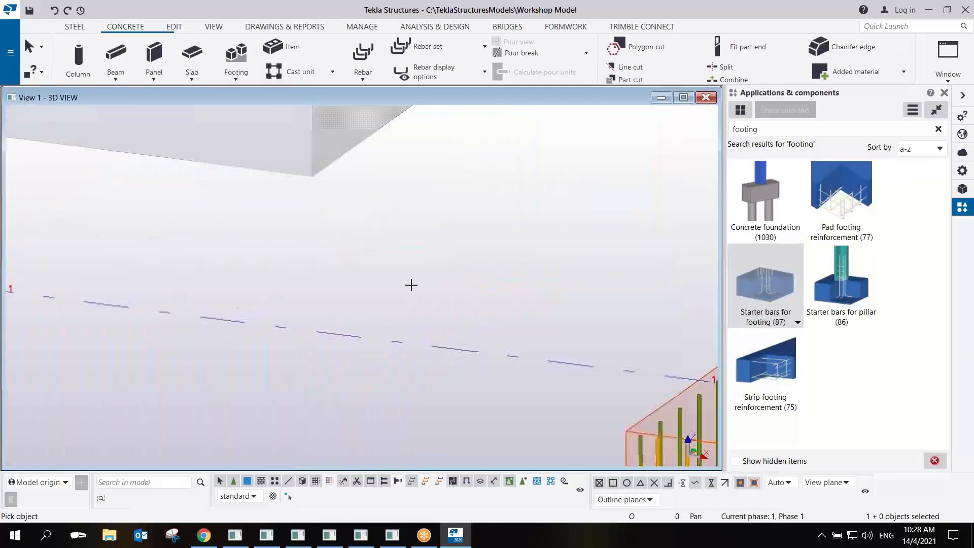
{"action": "scroll", "coordinate": [146, 245], "scroll_direction": "down", "scroll_amount": 8}
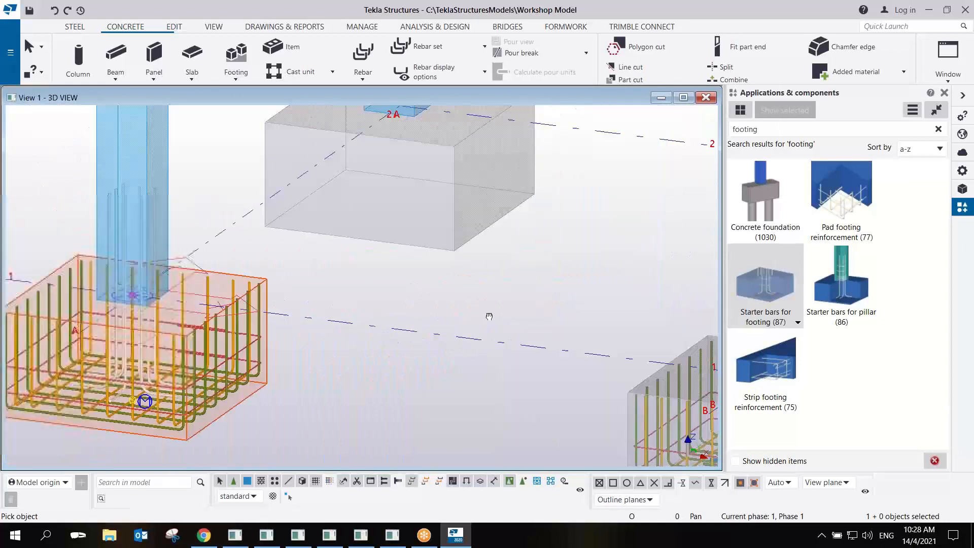
{"action": "scroll", "coordinate": [446, 249], "scroll_direction": "down", "scroll_amount": 5}
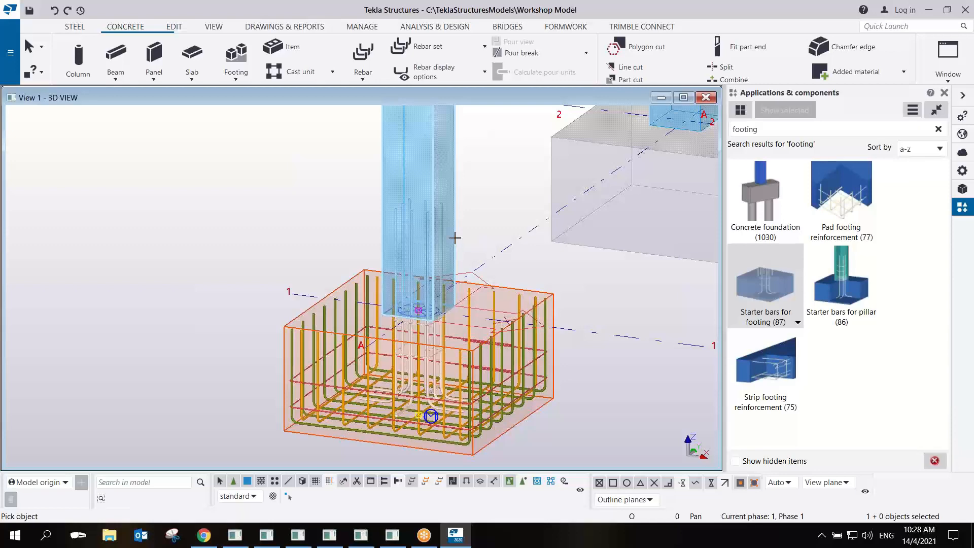
{"action": "left_click", "coordinate": [488, 217]}
{"action": "scroll", "coordinate": [494, 223], "scroll_direction": "down", "scroll_amount": 5}
{"action": "scroll", "coordinate": [553, 275], "scroll_direction": "down", "scroll_amount": 5}
{"action": "left_click", "coordinate": [575, 270]}
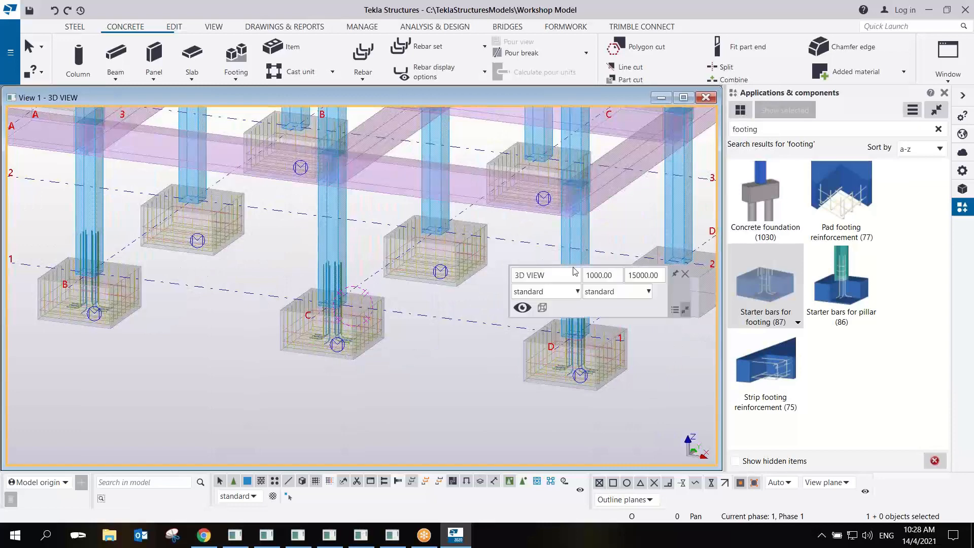
Search the components for 83 and open the Rectangular column reinforcement (83) settings.
{"action": "left_click_drag", "start_coordinate": [775, 128], "coordinate": [679, 152]}
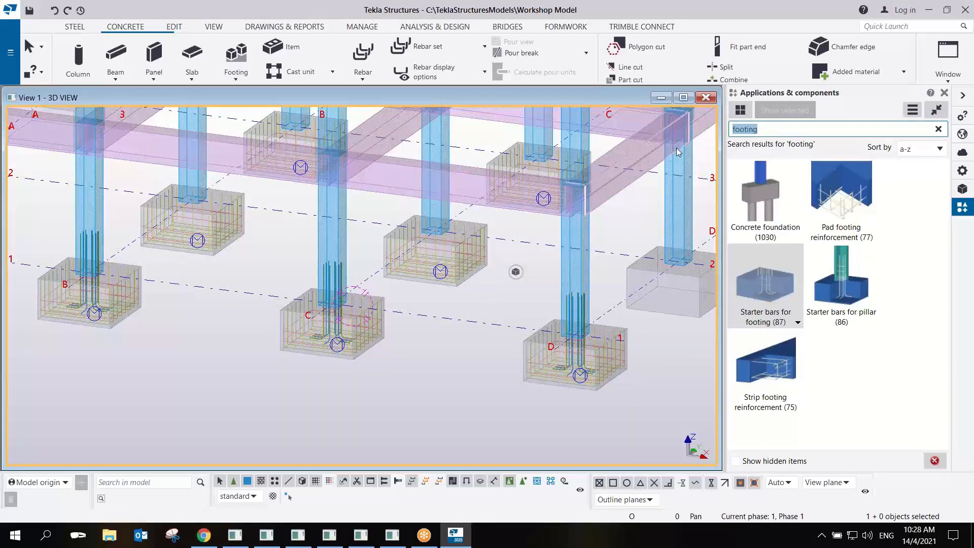
{"action": "type", "text": "colum"}
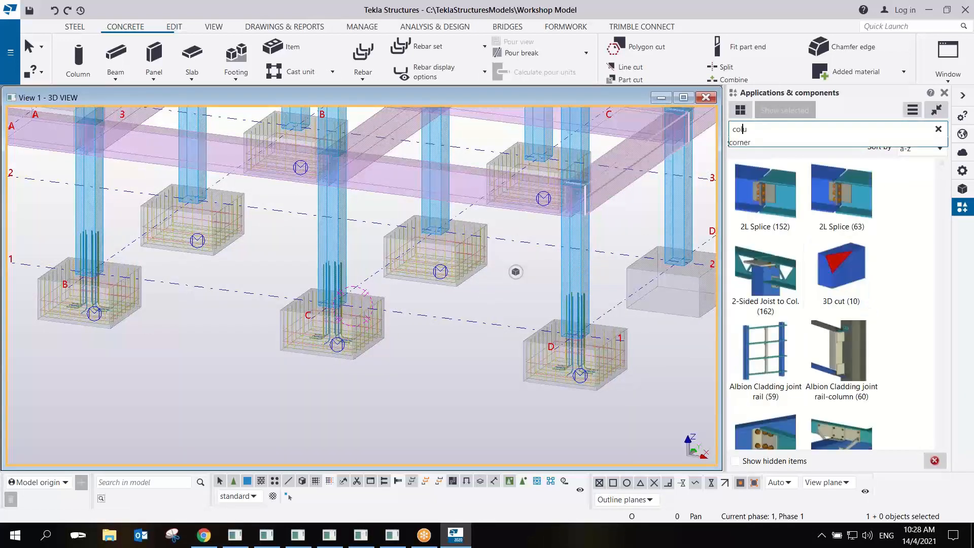
{"action": "key", "text": "BackSpace"}
{"action": "key", "text": "BackSpace"}
{"action": "key", "text": "BackSpace"}
{"action": "key", "text": "BackSpace"}
{"action": "key", "text": "BackSpace"}
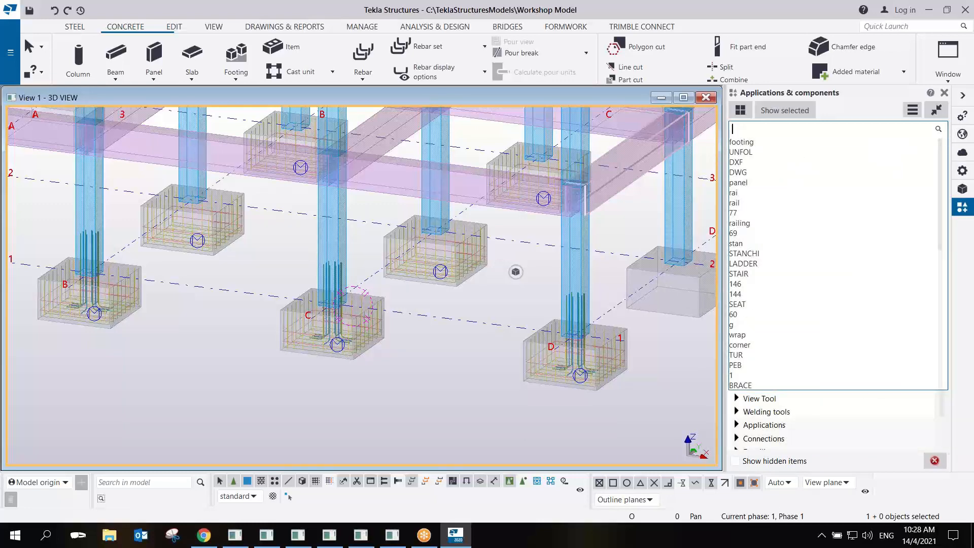
{"action": "type", "text": "83"}
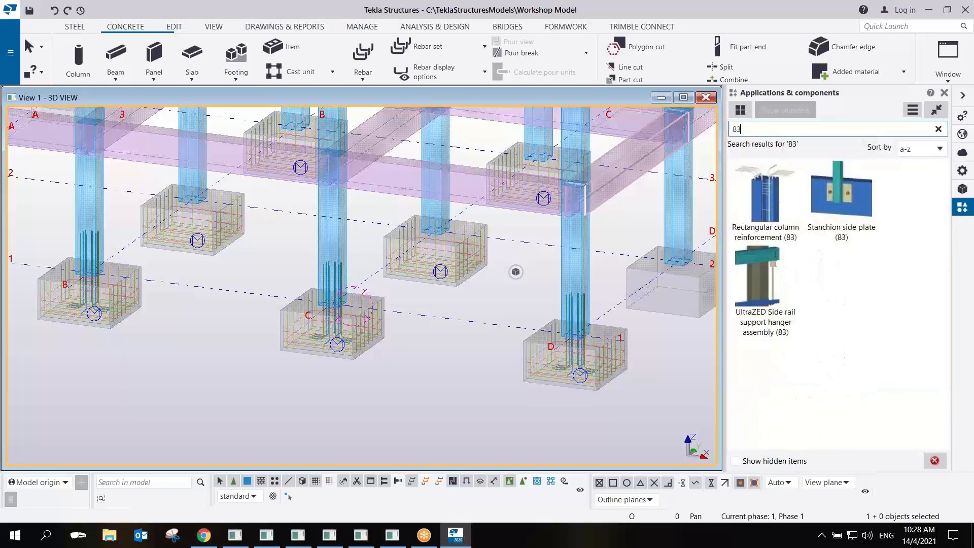
{"action": "left_click", "coordinate": [765, 205]}
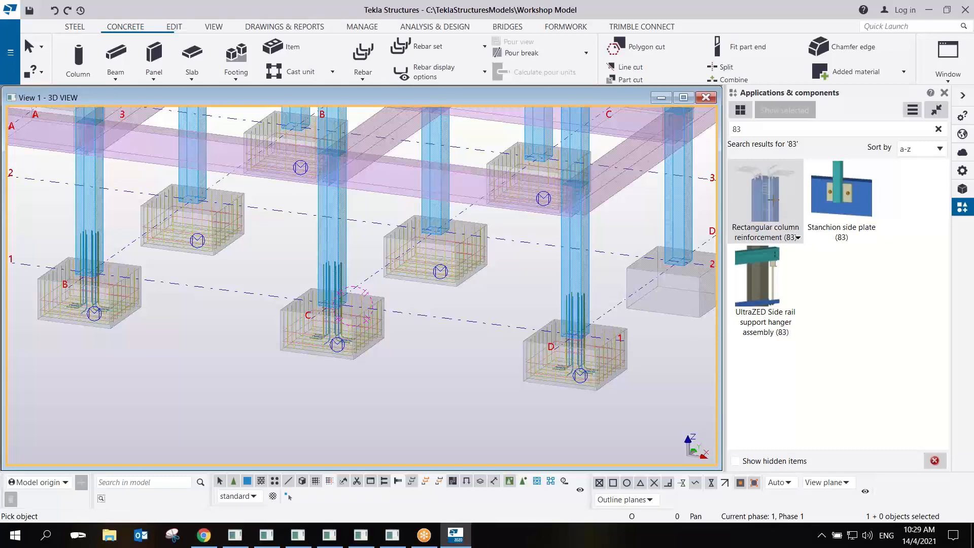
{"action": "double_click", "coordinate": [771, 199]}
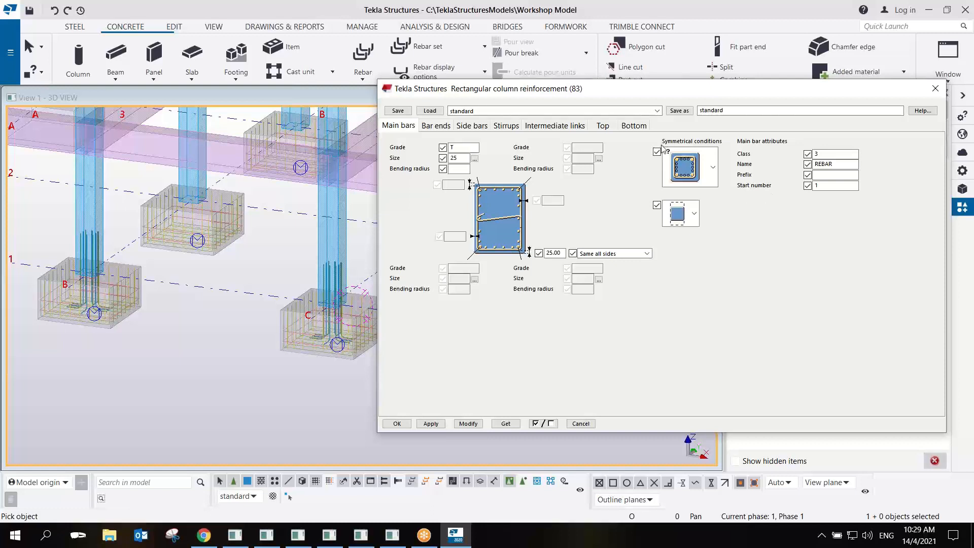
Review the main bar and bar end settings, set the spacing of the middle stirrup group to 200 mm, and apply the settings.
{"action": "left_click_drag", "start_coordinate": [461, 159], "coordinate": [438, 170]}
{"action": "left_click", "coordinate": [435, 125]}
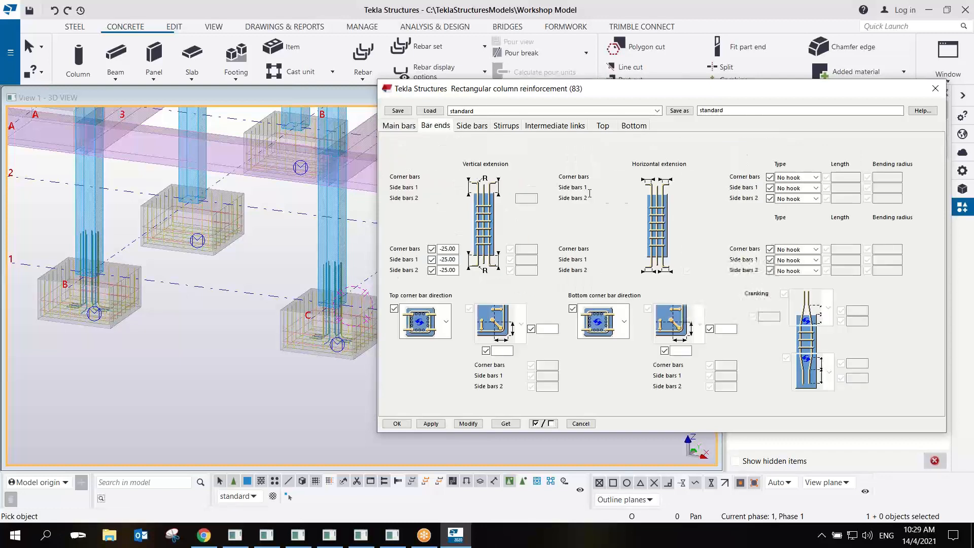
{"action": "left_click", "coordinate": [570, 128]}
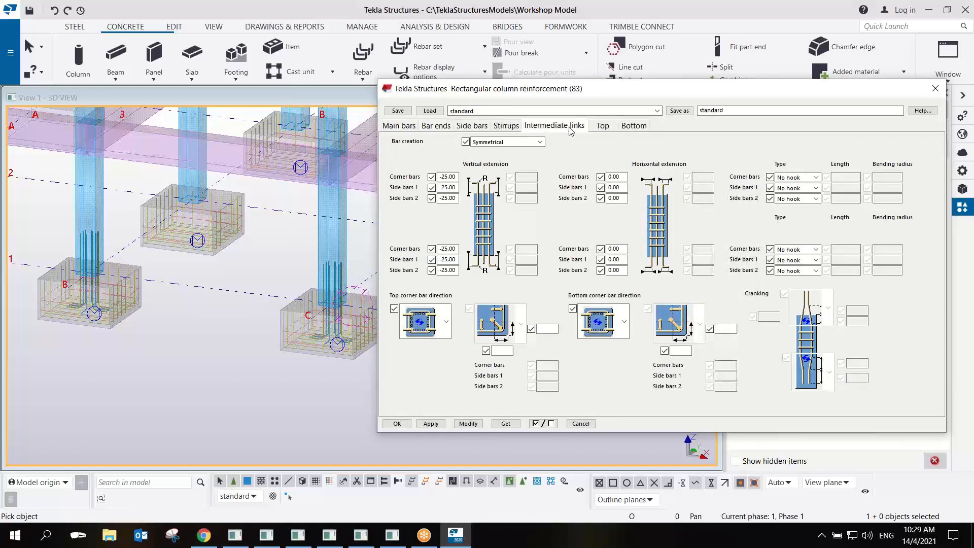
{"action": "left_click", "coordinate": [513, 127]}
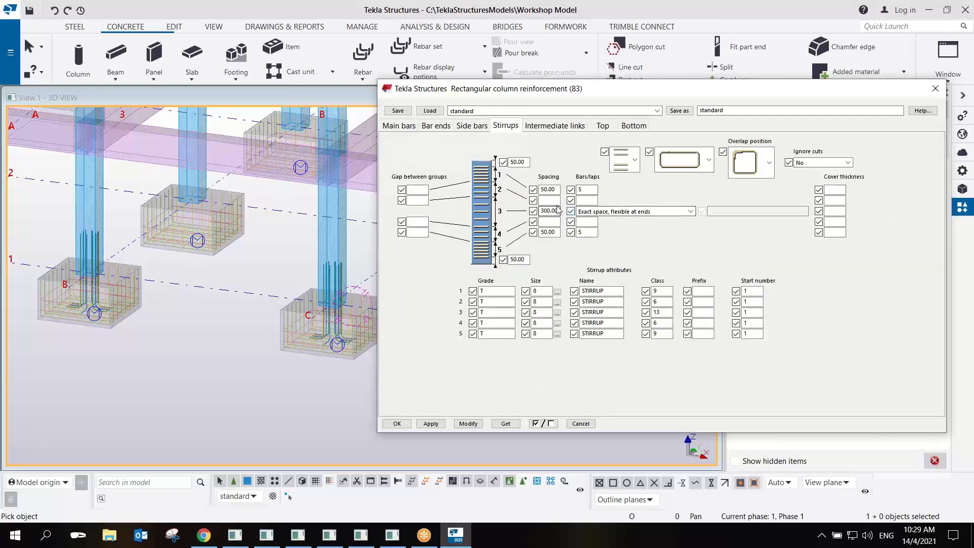
{"action": "double_click", "coordinate": [551, 211]}
{"action": "type", "text": "200"}
{"action": "key", "text": "Tab"}
{"action": "left_click", "coordinate": [430, 423]}
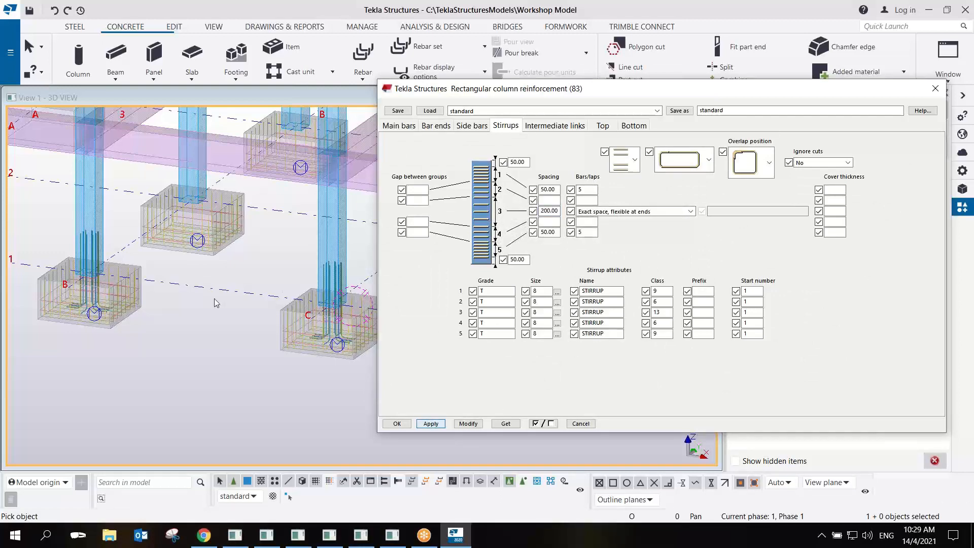
Add the rectangular column reinforcement to the lower-storey columns at D-1, C-1, B-1 and A-1.
{"action": "middle_click_drag", "start_coordinate": [292, 258], "coordinate": [94, 289]}
{"action": "middle_click_drag", "start_coordinate": [368, 306], "coordinate": [270, 330]}
{"action": "scroll", "coordinate": [269, 330], "scroll_direction": "up", "scroll_amount": 4}
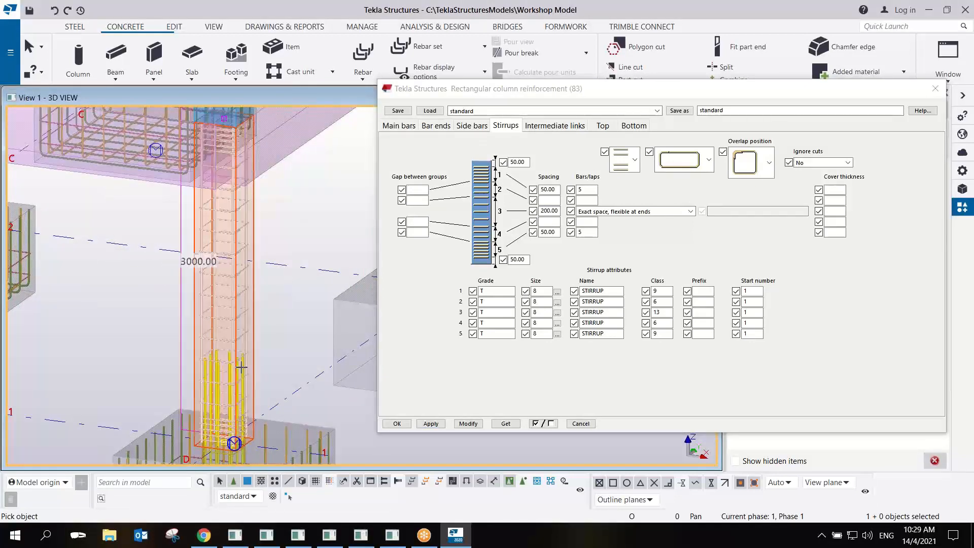
{"action": "scroll", "coordinate": [241, 366], "scroll_direction": "up", "scroll_amount": 4}
{"action": "middle_click_drag", "start_coordinate": [241, 365], "coordinate": [404, 302]}
{"action": "scroll", "coordinate": [214, 300], "scroll_direction": "down", "scroll_amount": 5}
{"action": "scroll", "coordinate": [403, 302], "scroll_direction": "down", "scroll_amount": 3}
{"action": "left_click", "coordinate": [200, 209]}
{"action": "left_click", "coordinate": [199, 209]}
{"action": "middle_click_drag", "start_coordinate": [122, 228], "coordinate": [392, 314]}
{"action": "left_click", "coordinate": [218, 239]}
{"action": "middle_click_drag", "start_coordinate": [144, 226], "coordinate": [357, 338]}
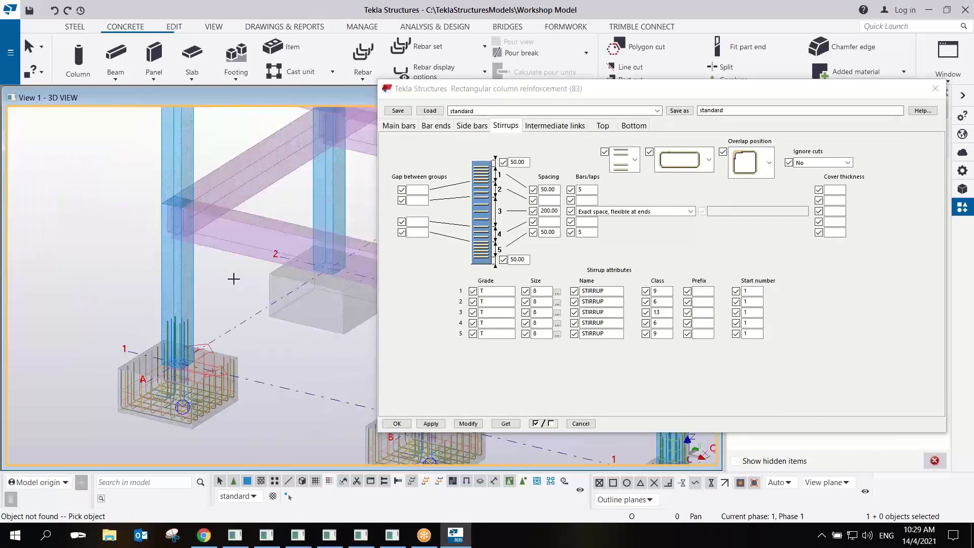
{"action": "left_click", "coordinate": [183, 285]}
Reinforce the upper-storey columns from A-1 to D-1 with the same component and end the command.
{"action": "middle_click_drag", "start_coordinate": [196, 273], "coordinate": [196, 330]}
{"action": "scroll", "coordinate": [197, 329], "scroll_direction": "down", "scroll_amount": 2}
{"action": "middle_click_drag", "start_coordinate": [185, 261], "coordinate": [128, 212]}
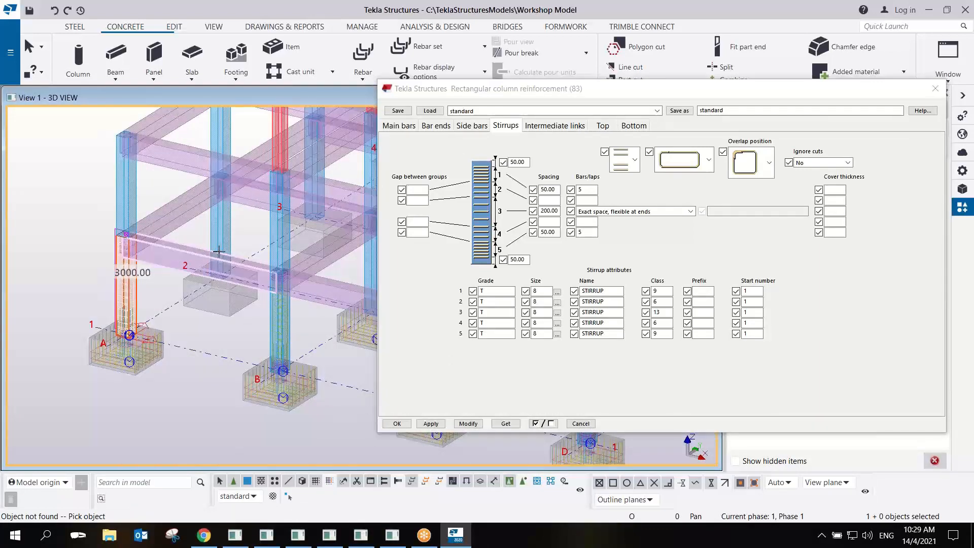
{"action": "scroll", "coordinate": [209, 250], "scroll_direction": "up", "scroll_amount": 3}
{"action": "middle_click_drag", "start_coordinate": [134, 257], "coordinate": [229, 273]}
{"action": "scroll", "coordinate": [159, 252], "scroll_direction": "up", "scroll_amount": 2}
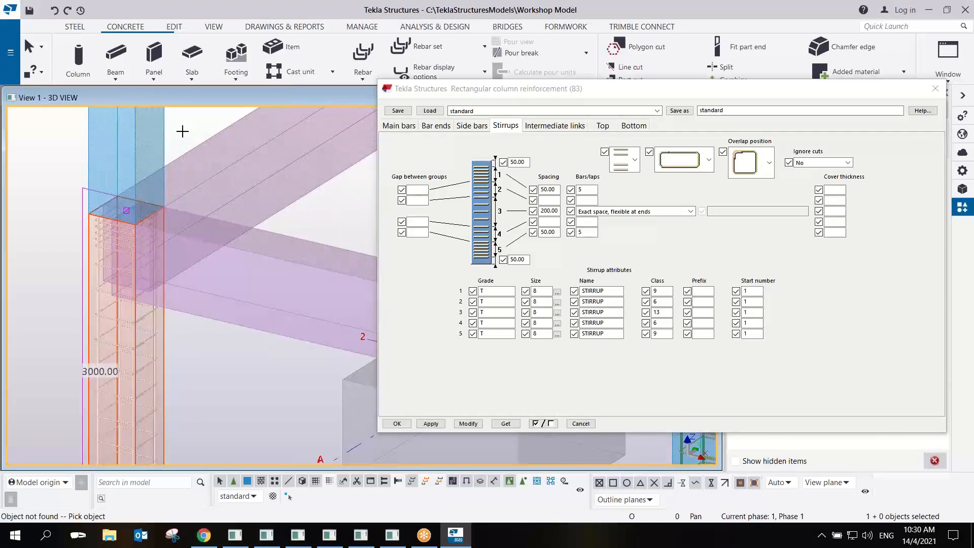
{"action": "scroll", "coordinate": [167, 211], "scroll_direction": "down", "scroll_amount": 5}
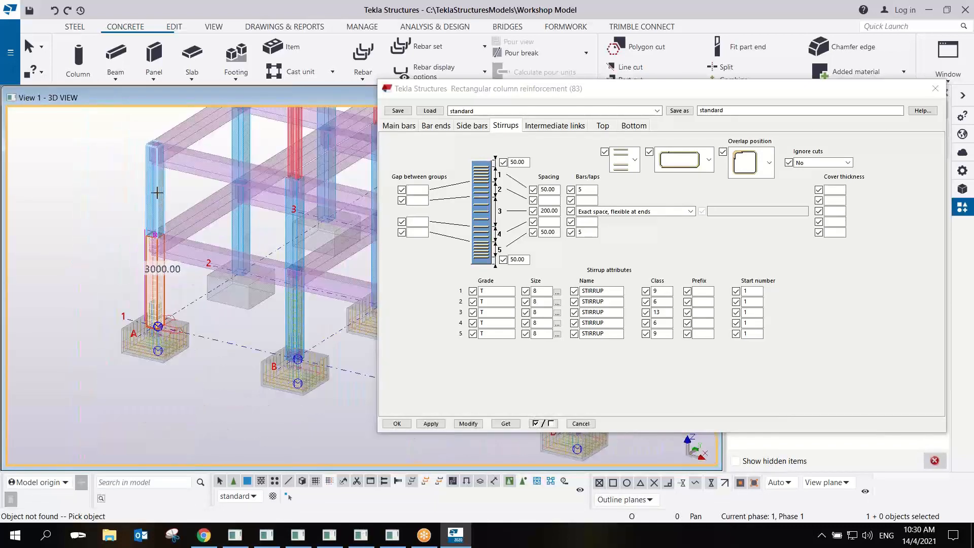
{"action": "left_click", "coordinate": [163, 191]}
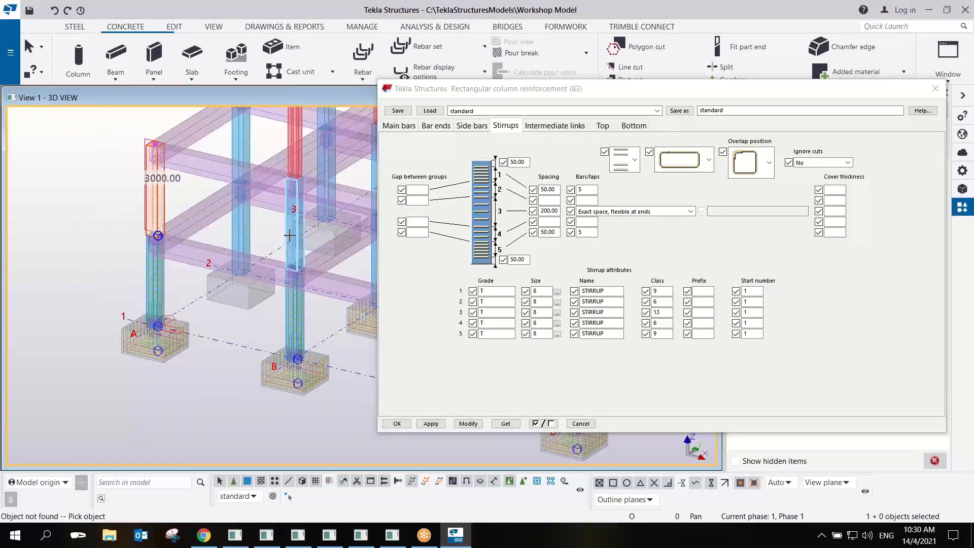
{"action": "middle_click_drag", "start_coordinate": [287, 239], "coordinate": [211, 243]}
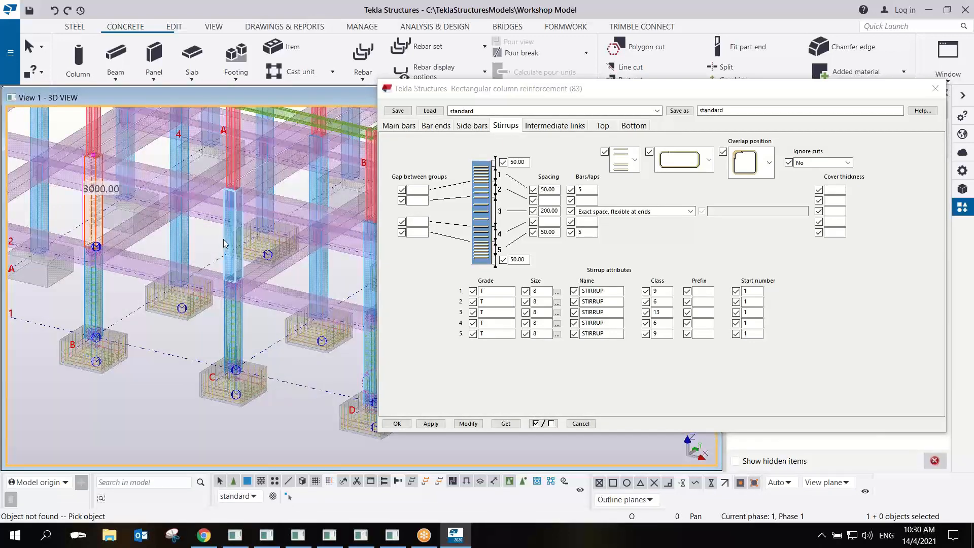
{"action": "left_click", "coordinate": [226, 240]}
{"action": "middle_click_drag", "start_coordinate": [274, 263], "coordinate": [165, 242]}
{"action": "left_click", "coordinate": [254, 256]}
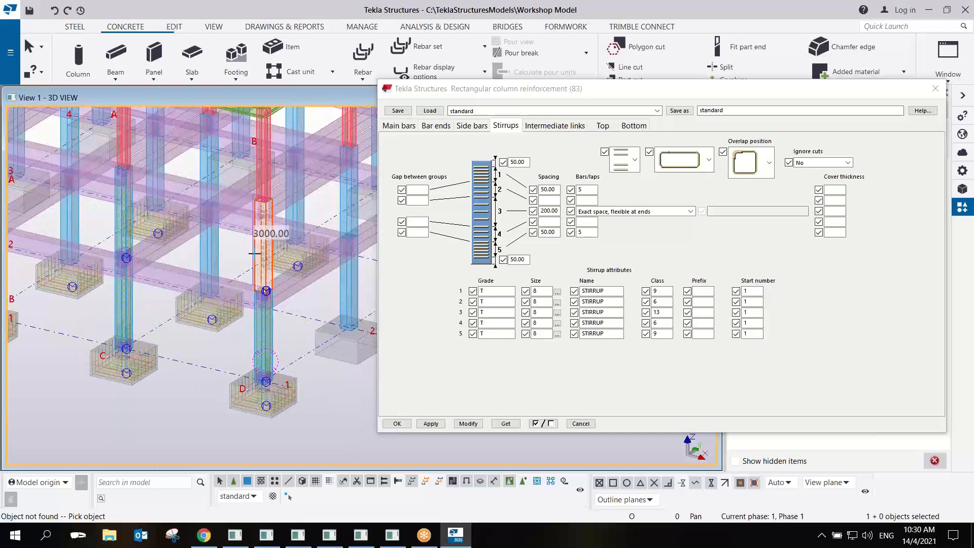
{"action": "right_click", "coordinate": [287, 229]}
{"action": "left_click", "coordinate": [310, 233]}
Examine the main bars and stirrups where the lower and upper columns meet at D-1.
{"action": "scroll", "coordinate": [272, 294], "scroll_direction": "up", "scroll_amount": 5}
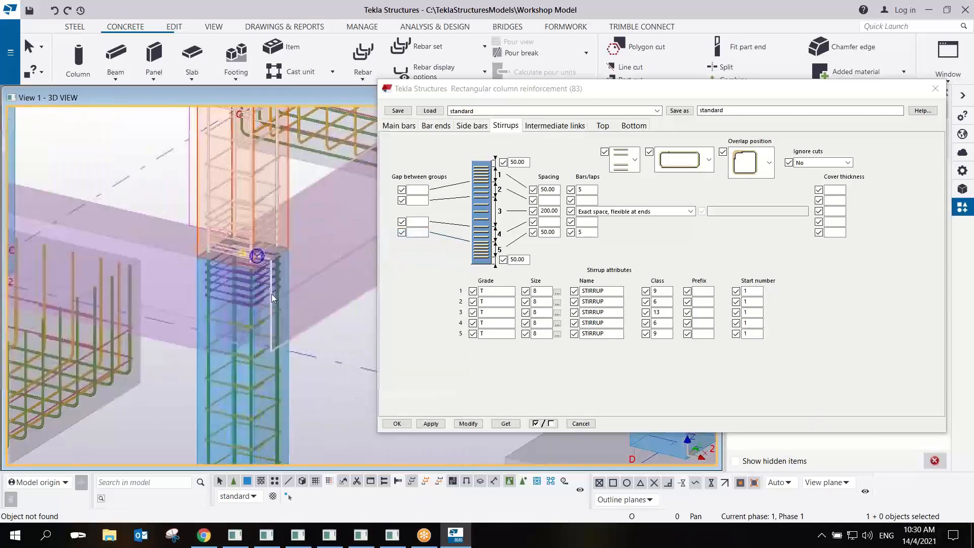
{"action": "scroll", "coordinate": [214, 248], "scroll_direction": "up", "scroll_amount": 5}
{"action": "middle_click_drag", "start_coordinate": [253, 267], "coordinate": [206, 288]}
{"action": "scroll", "coordinate": [208, 284], "scroll_direction": "down", "scroll_amount": 3}
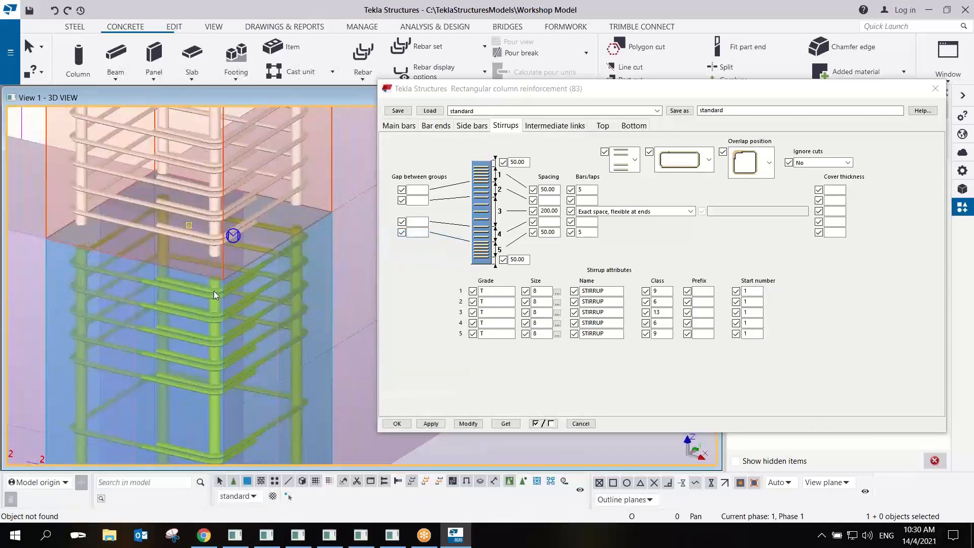
{"action": "scroll", "coordinate": [219, 316], "scroll_direction": "up", "scroll_amount": 4}
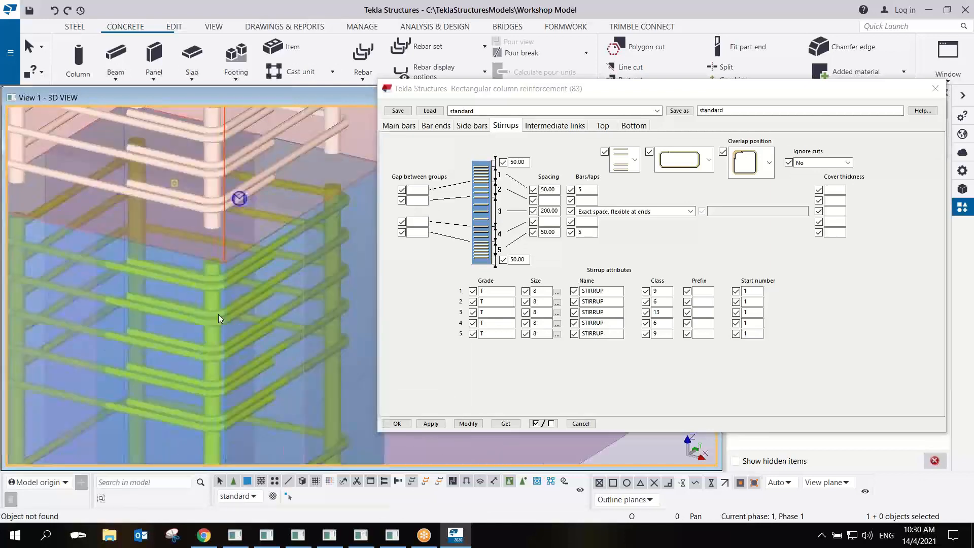
{"action": "scroll", "coordinate": [211, 310], "scroll_direction": "down", "scroll_amount": 6}
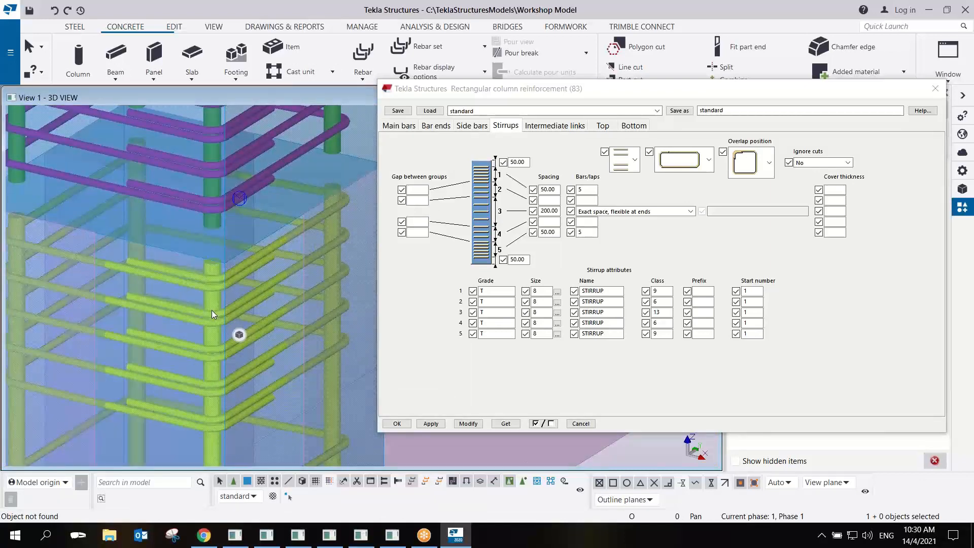
{"action": "scroll", "coordinate": [212, 305], "scroll_direction": "up", "scroll_amount": 6}
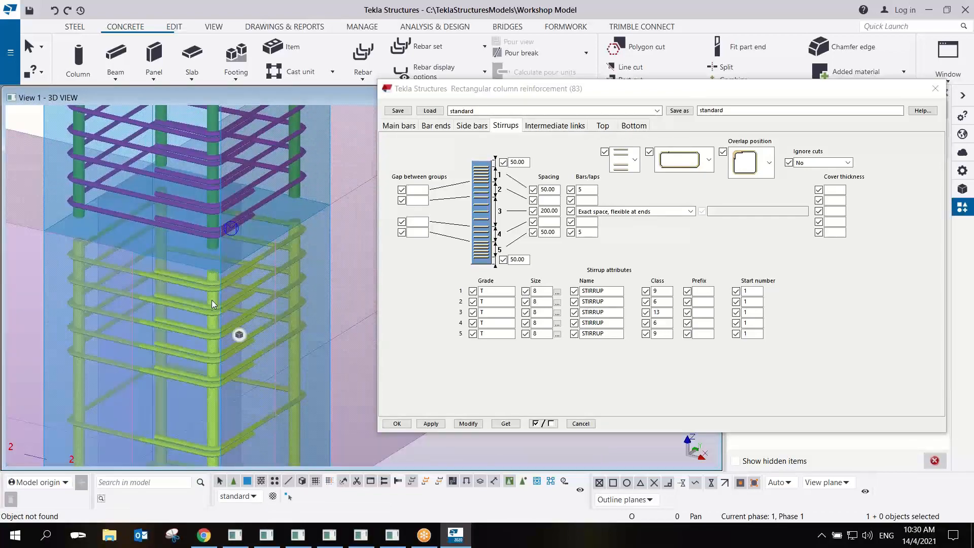
{"action": "scroll", "coordinate": [194, 276], "scroll_direction": "down", "scroll_amount": 2}
{"action": "scroll", "coordinate": [205, 271], "scroll_direction": "up", "scroll_amount": 2}
{"action": "scroll", "coordinate": [216, 304], "scroll_direction": "down", "scroll_amount": 1}
{"action": "middle_click_drag", "start_coordinate": [227, 255], "coordinate": [227, 322]}
{"action": "scroll", "coordinate": [228, 325], "scroll_direction": "down", "scroll_amount": 3}
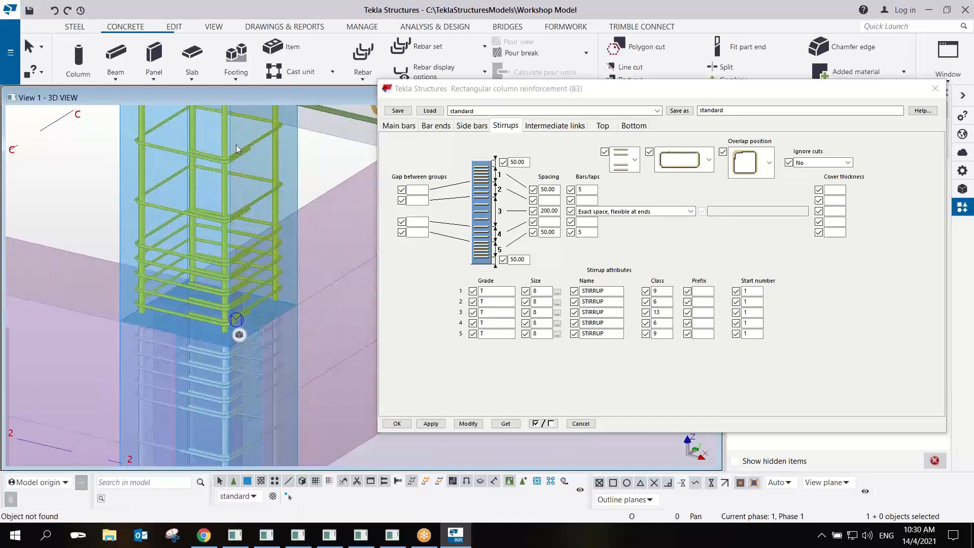
Set the lower D-1 column's top corner bars to the diagonal direction with a 1200 mm vertical extension and modify the component.
{"action": "left_click", "coordinate": [434, 126]}
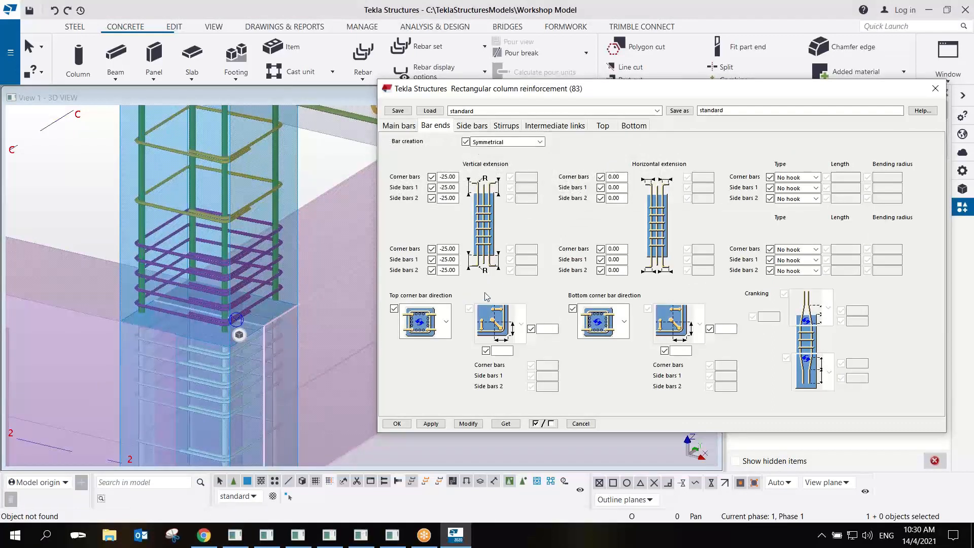
{"action": "left_click", "coordinate": [446, 321]}
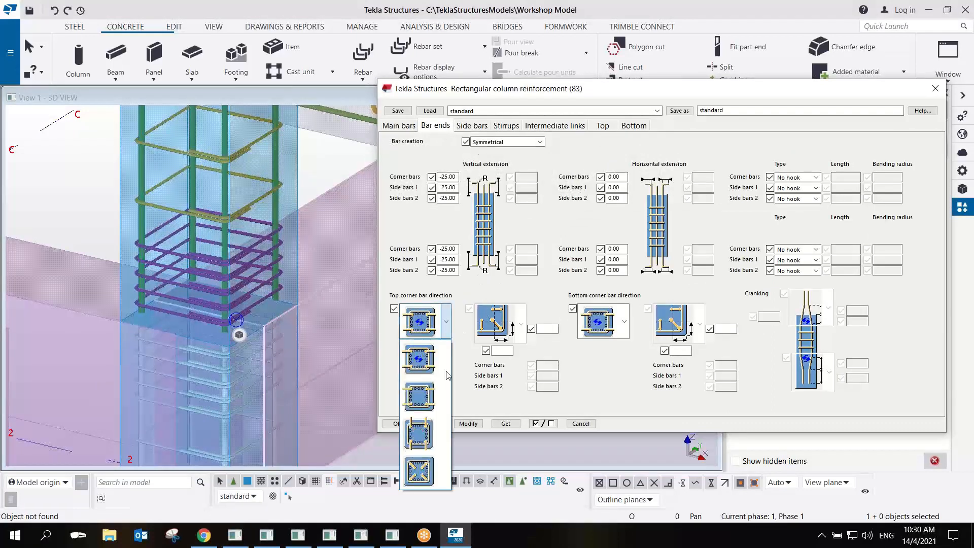
{"action": "left_click", "coordinate": [427, 473]}
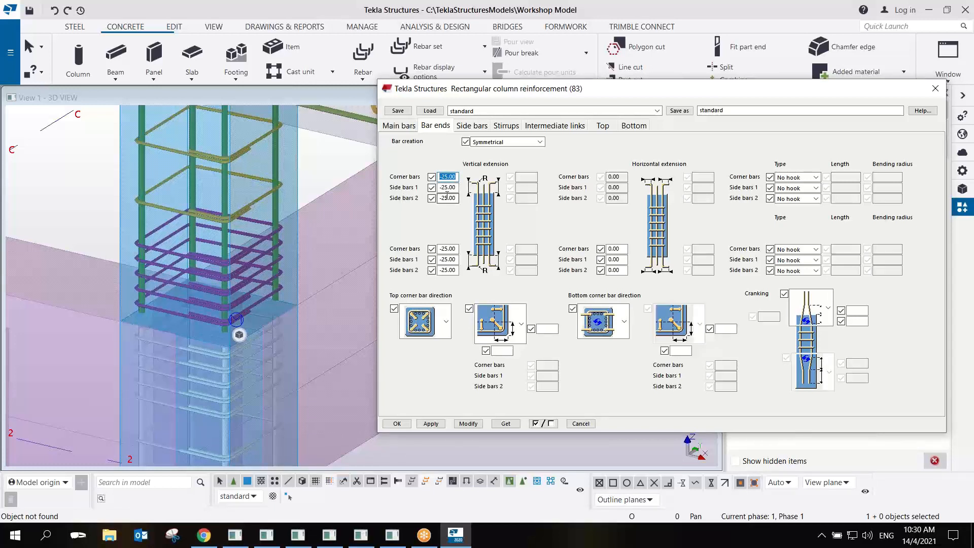
{"action": "type", "text": "1200"}
{"action": "left_click", "coordinate": [469, 424]}
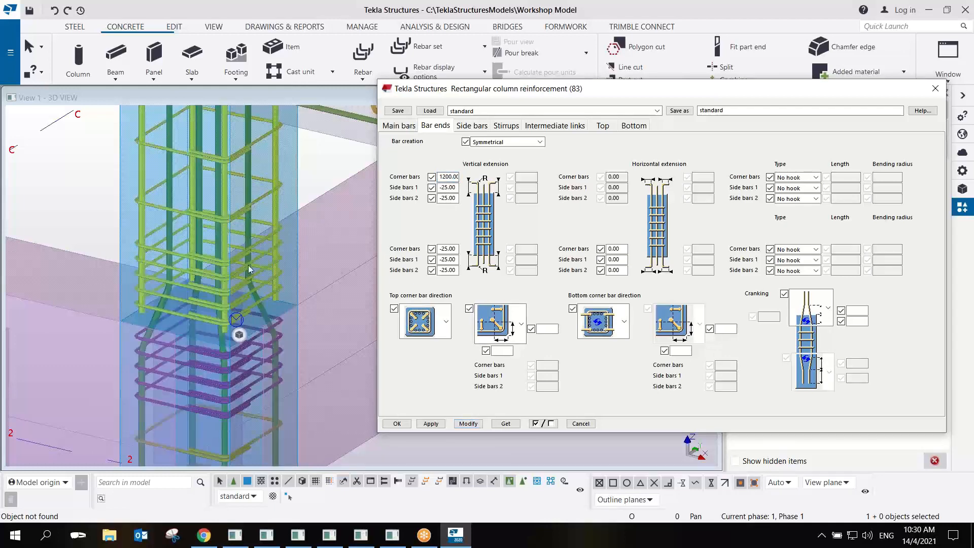
Set both top cranking distances to 200 mm and choose the second cranking type, which uses two vertical distances.
{"action": "scroll", "coordinate": [261, 297], "scroll_direction": "up", "scroll_amount": 5}
{"action": "mouse_move", "coordinate": [284, 292]}
{"action": "middle_mouse_down", "text": "ctrl"}
{"action": "mouse_move", "coordinate": [333, 298]}
{"action": "mouse_move", "coordinate": [298, 269]}
{"action": "mouse_move", "coordinate": [350, 263]}
{"action": "mouse_move", "coordinate": [274, 285]}
{"action": "mouse_move", "coordinate": [207, 285]}
{"action": "middle_mouse_up", "text": "ctrl"}
{"action": "middle_click_drag", "start_coordinate": [229, 279], "coordinate": [211, 270], "text": "ctrl"}
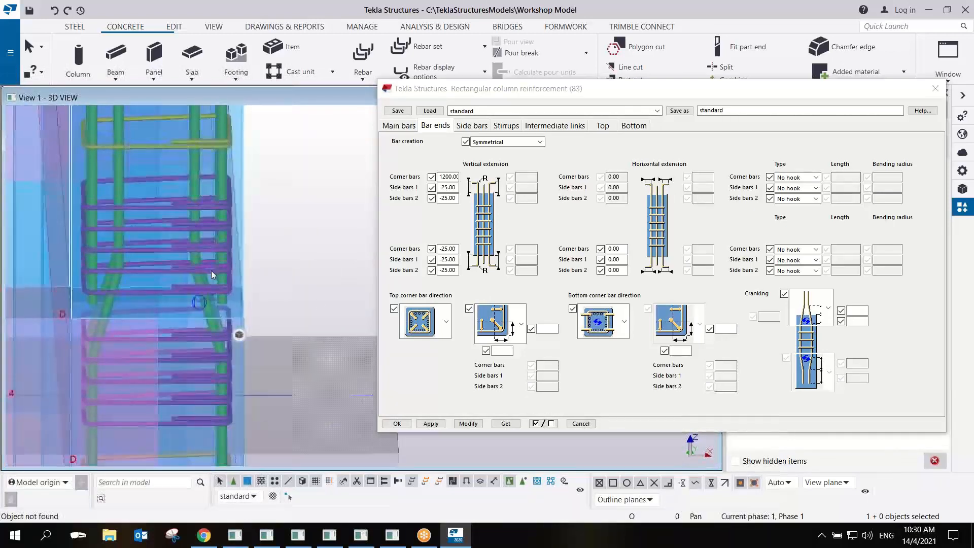
{"action": "left_click", "coordinate": [512, 350]}
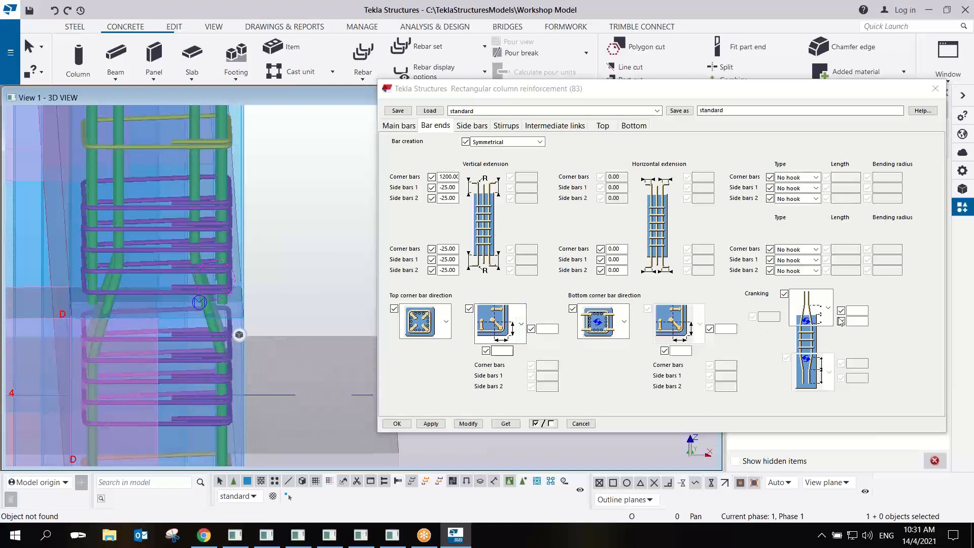
{"action": "left_click", "coordinate": [857, 320]}
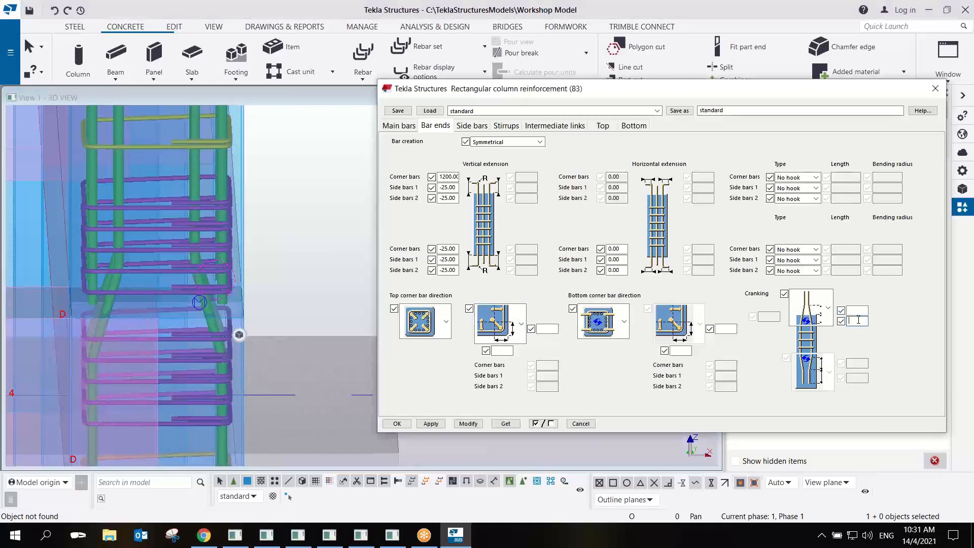
{"action": "left_click", "coordinate": [857, 310]}
{"action": "type", "text": "200"}
{"action": "left_click", "coordinate": [828, 307]}
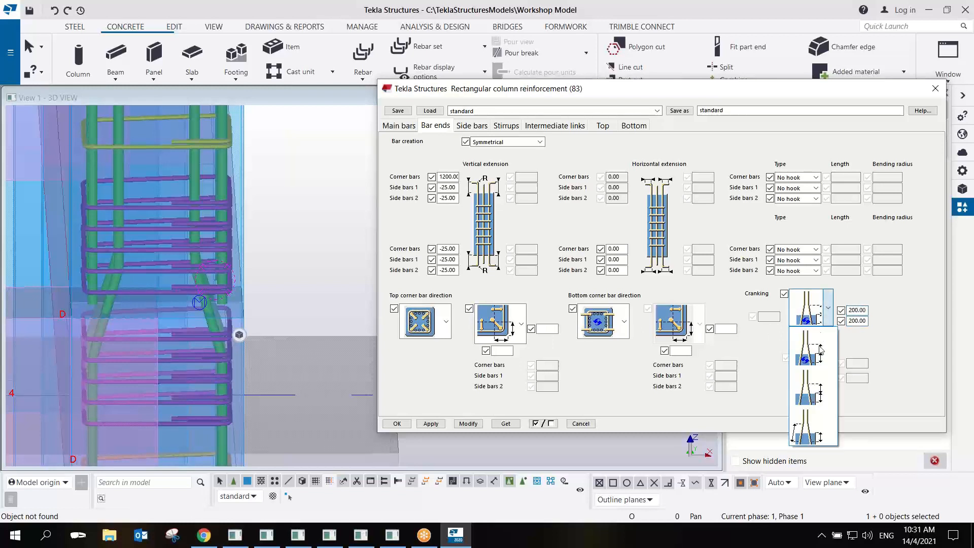
{"action": "left_click", "coordinate": [814, 386]}
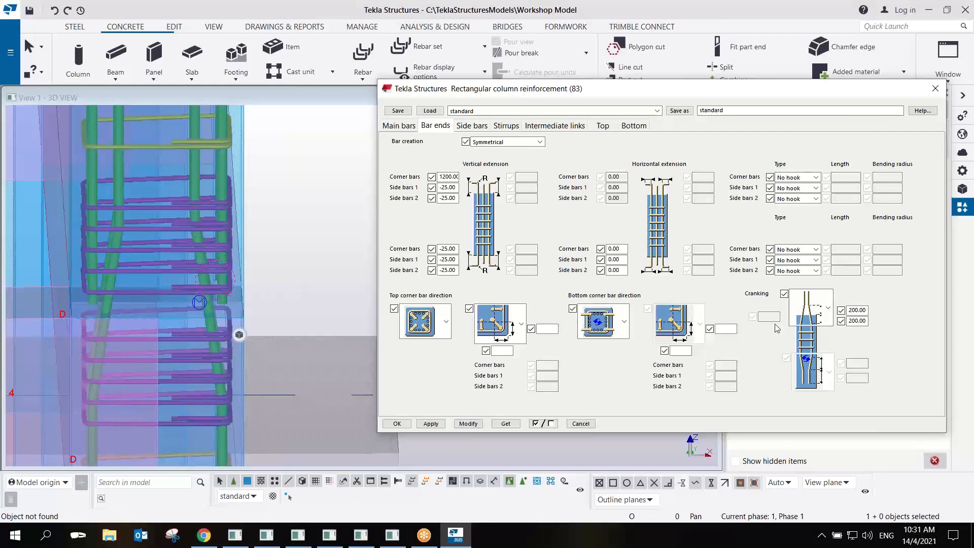
Set the upper cranking distance to 0 and both top corner bar offsets to 50 mm, and modify the column reinforcement.
{"action": "left_click_drag", "start_coordinate": [866, 310], "coordinate": [799, 330]}
{"action": "type", "text": "0"}
{"action": "left_click", "coordinate": [469, 424]}
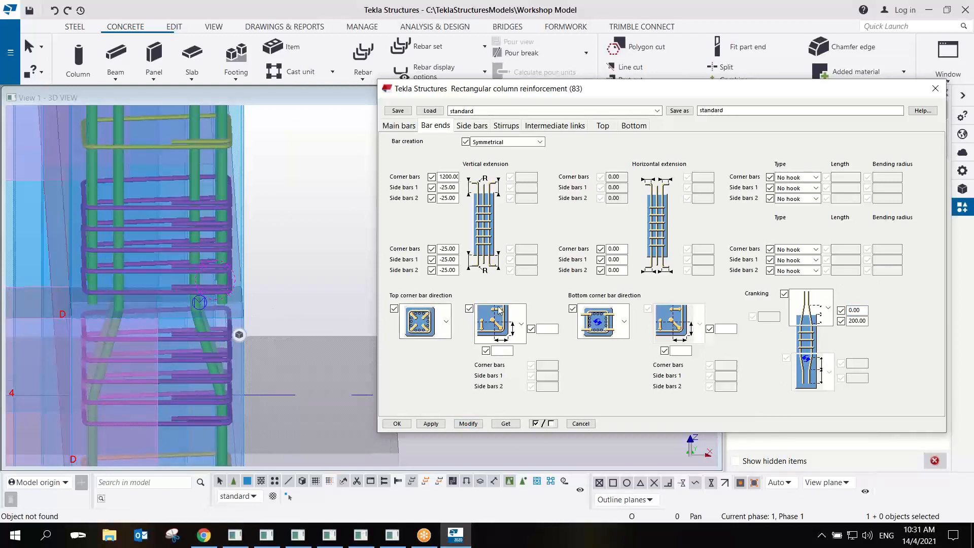
{"action": "left_click", "coordinate": [552, 331]}
{"action": "left_click", "coordinate": [477, 424]}
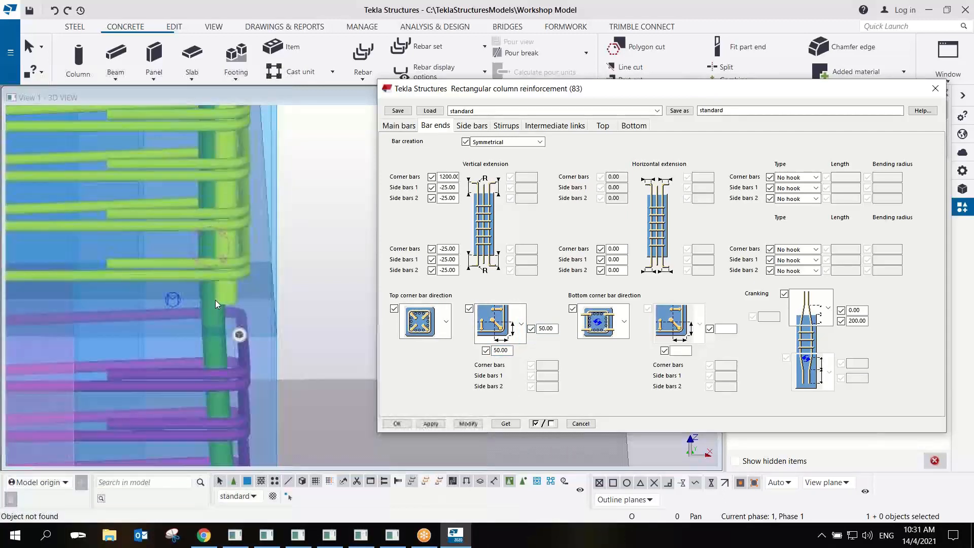
Examine the cranked main bars and stirrups where the lower and upper D-1 columns meet, from several angles.
{"action": "scroll", "coordinate": [248, 309], "scroll_direction": "down", "scroll_amount": 5}
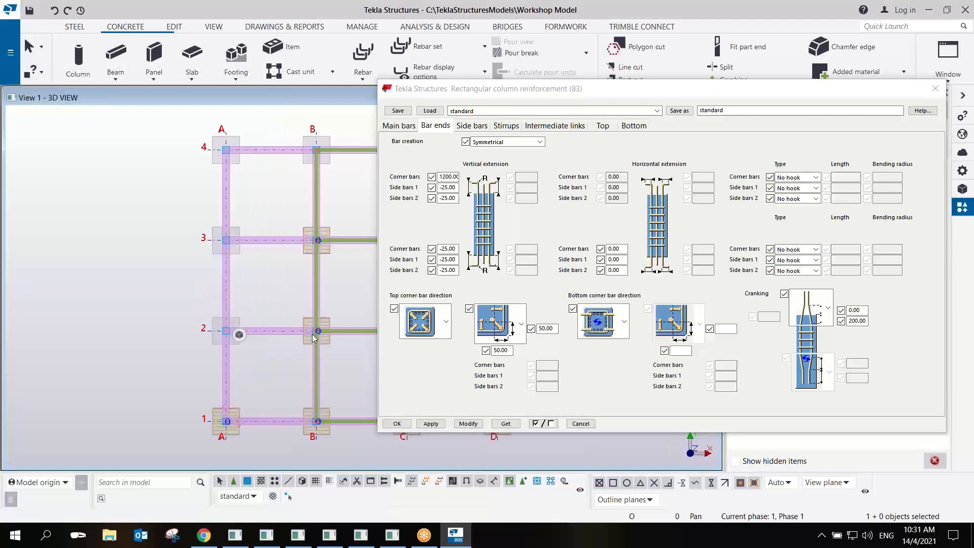
{"action": "scroll", "coordinate": [280, 314], "scroll_direction": "up", "scroll_amount": 3}
{"action": "middle_click_drag", "start_coordinate": [285, 332], "coordinate": [278, 220], "text": "ctrl"}
{"action": "scroll", "coordinate": [278, 221], "scroll_direction": "up", "scroll_amount": 7}
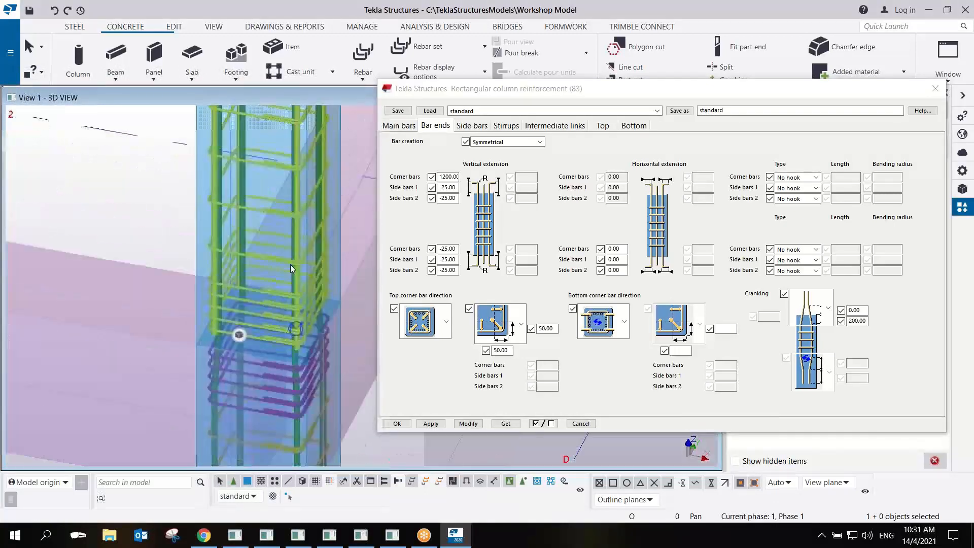
{"action": "middle_click_drag", "start_coordinate": [221, 324], "coordinate": [203, 330]}
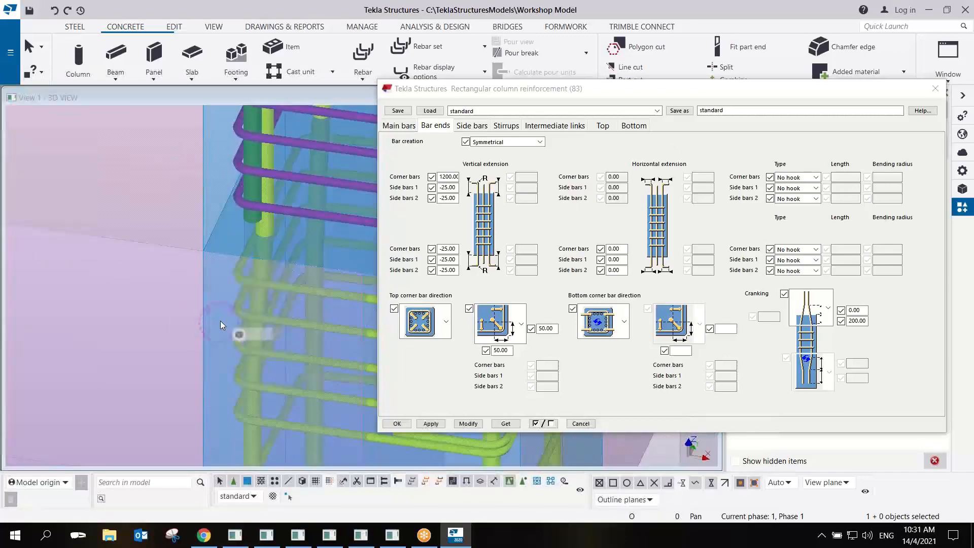
{"action": "scroll", "coordinate": [243, 228], "scroll_direction": "up", "scroll_amount": 4}
{"action": "middle_click_drag", "start_coordinate": [248, 220], "coordinate": [227, 229]}
{"action": "scroll", "coordinate": [209, 314], "scroll_direction": "down", "scroll_amount": 3}
{"action": "middle_click_drag", "start_coordinate": [209, 314], "coordinate": [157, 313]}
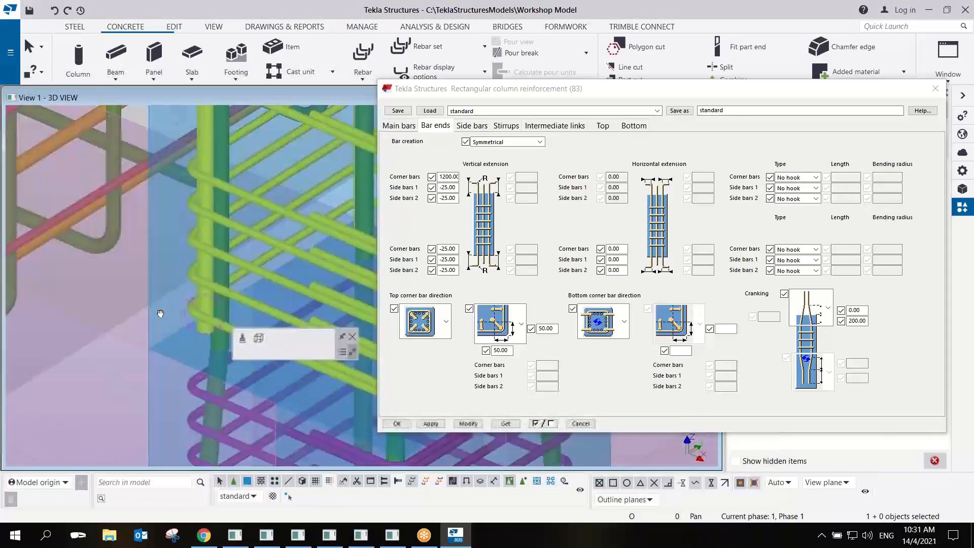
{"action": "scroll", "coordinate": [222, 316], "scroll_direction": "up", "scroll_amount": 4}
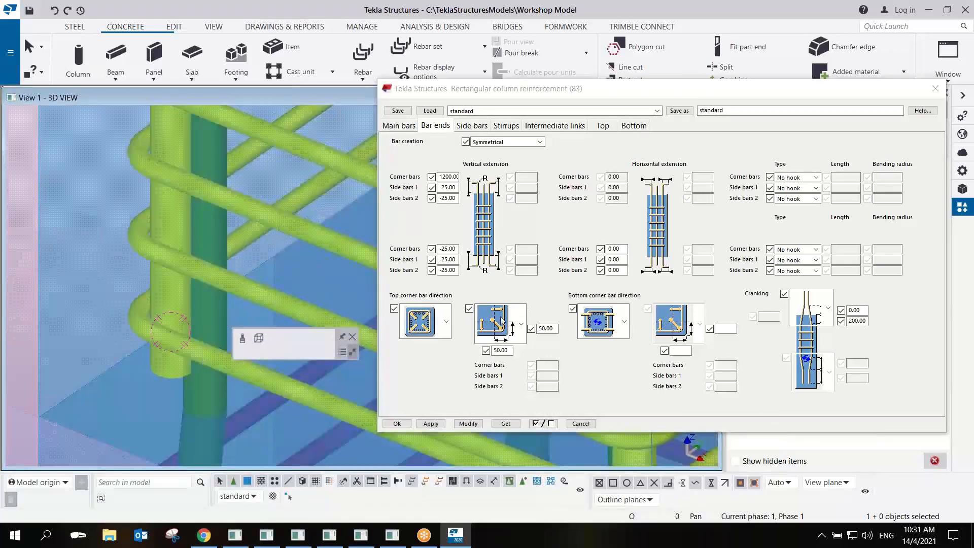
Try 65 mm for both top corner bar offsets and modify the lower D-1 column reinforcement.
{"action": "left_click_drag", "start_coordinate": [554, 330], "coordinate": [459, 363]}
{"action": "type", "text": "6565"}
{"action": "left_click", "coordinate": [468, 424]}
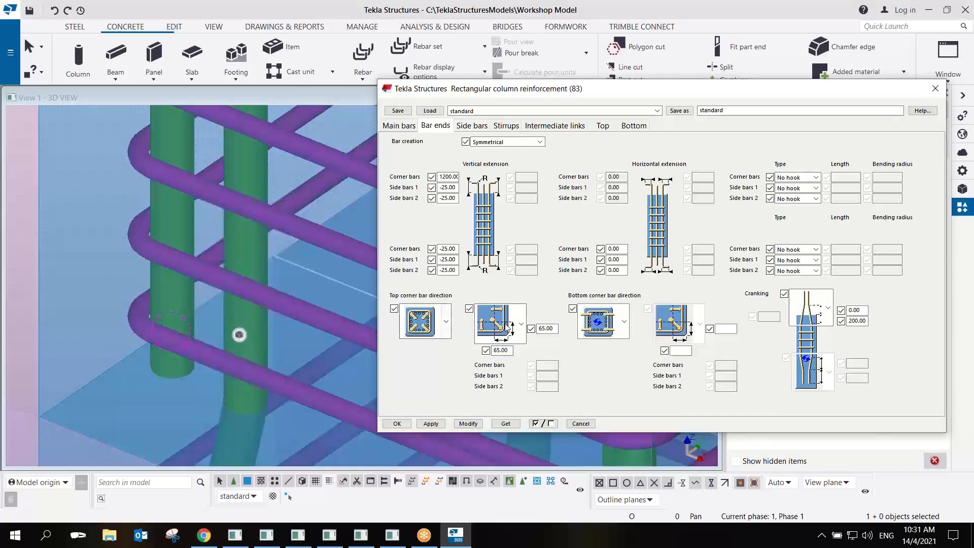
Try 60 mm for both top corner bar offsets, modify the lower D-1 column reinforcement and check the joint.
{"action": "left_click_drag", "start_coordinate": [552, 329], "coordinate": [474, 342]}
{"action": "type", "text": "60"}
{"action": "key", "text": "Tab"}
{"action": "left_click", "coordinate": [475, 425]}
{"action": "scroll", "coordinate": [198, 329], "scroll_direction": "down", "scroll_amount": 7}
{"action": "scroll", "coordinate": [203, 257], "scroll_direction": "down", "scroll_amount": 5}
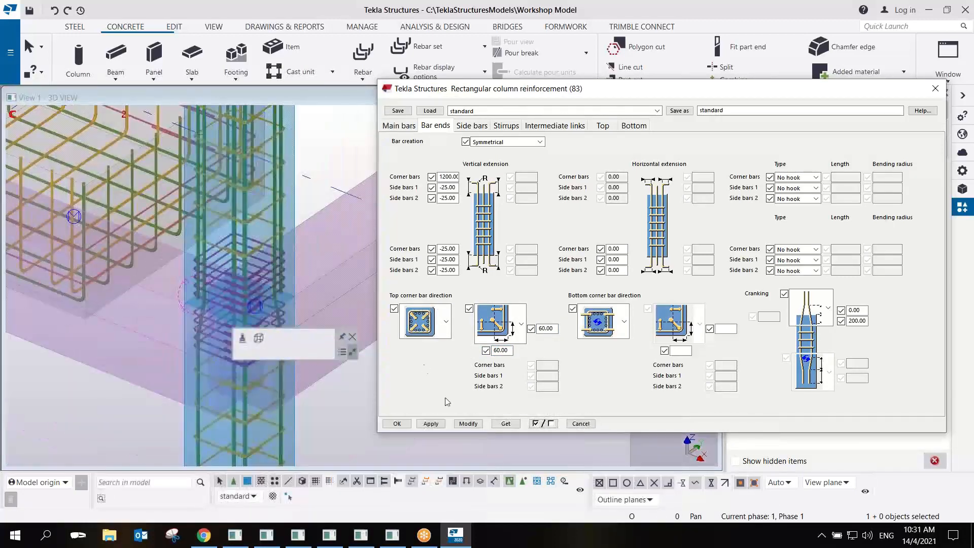
{"action": "left_click", "coordinate": [437, 425]}
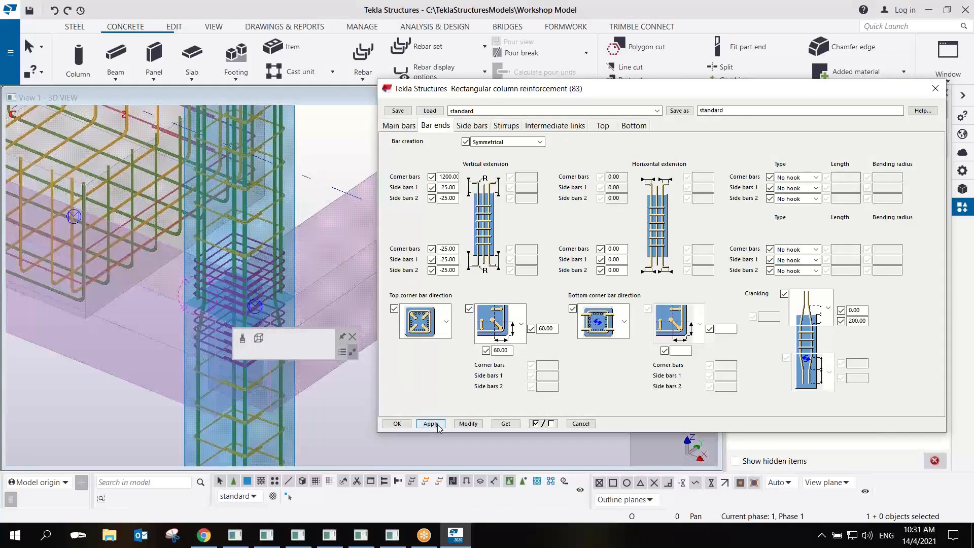
Set both top corner bar offsets to 55 mm, modify the lower D-1 column reinforcement and accept the settings.
{"action": "left_click", "coordinate": [556, 329]}
{"action": "type", "text": "55"}
{"action": "left_click_drag", "start_coordinate": [512, 350], "coordinate": [492, 350]}
{"action": "type", "text": "5"}
{"action": "left_click", "coordinate": [468, 424]}
{"action": "scroll", "coordinate": [201, 290], "scroll_direction": "up", "scroll_amount": 5}
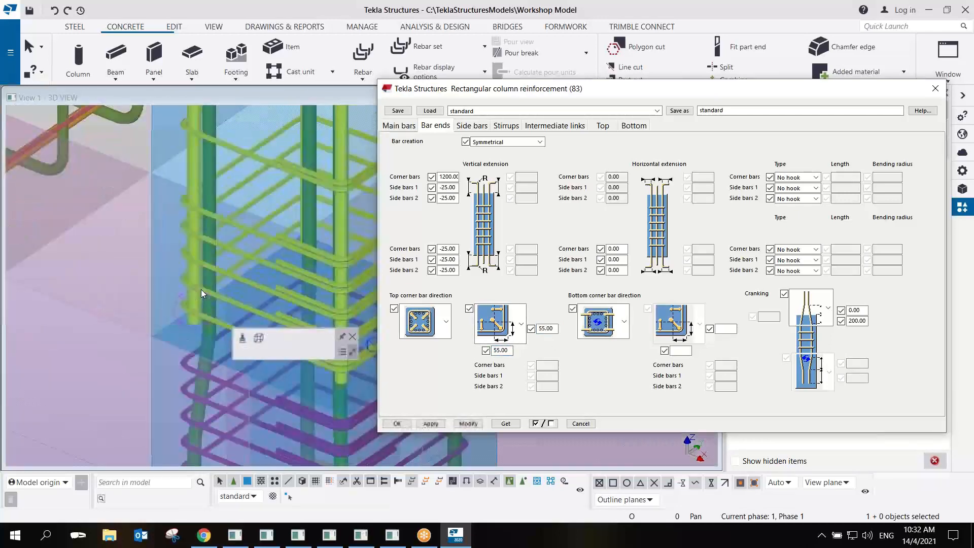
{"action": "left_click", "coordinate": [439, 427]}
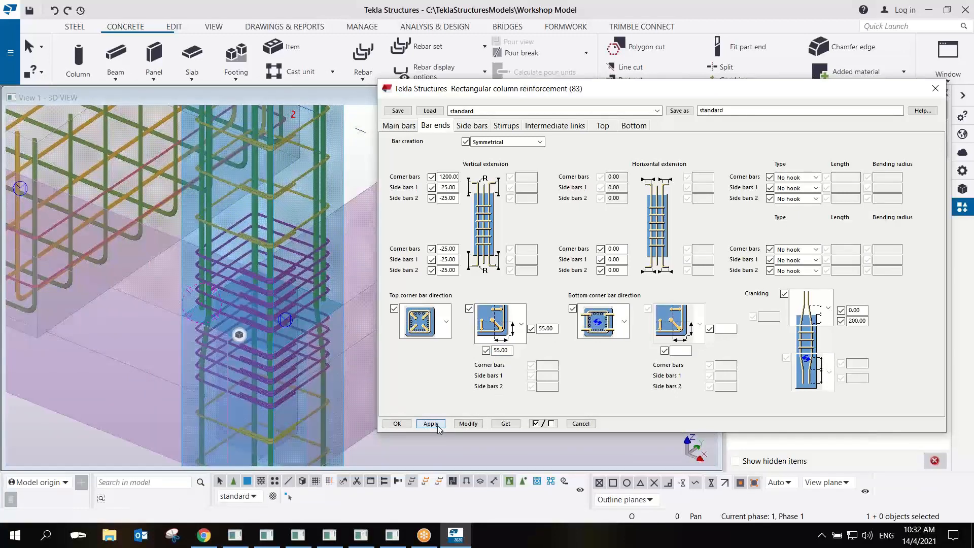
{"action": "left_click", "coordinate": [399, 424]}
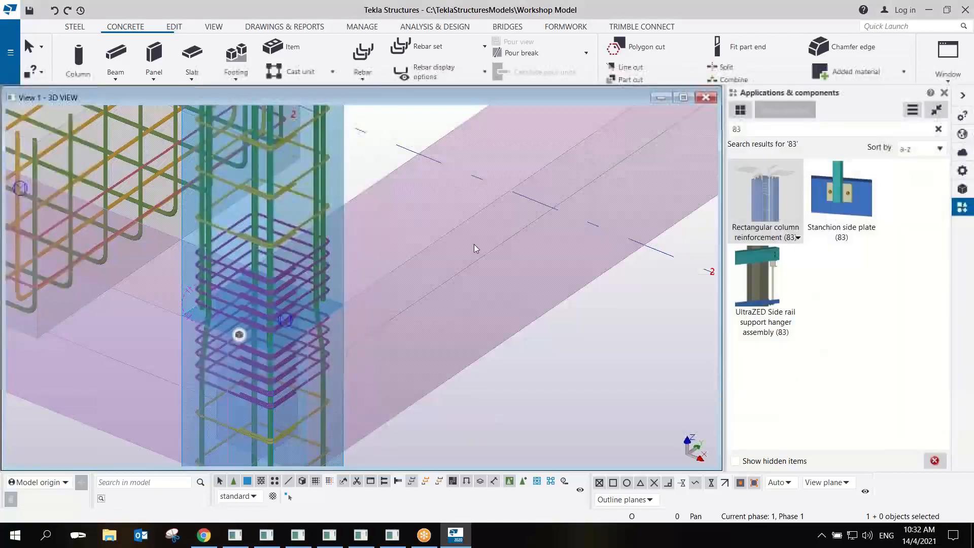
Open the reinforcement settings of the lower D-1 column.
{"action": "middle_click_drag", "start_coordinate": [374, 340], "coordinate": [474, 349]}
{"action": "scroll", "coordinate": [475, 349], "scroll_direction": "down", "scroll_amount": 3}
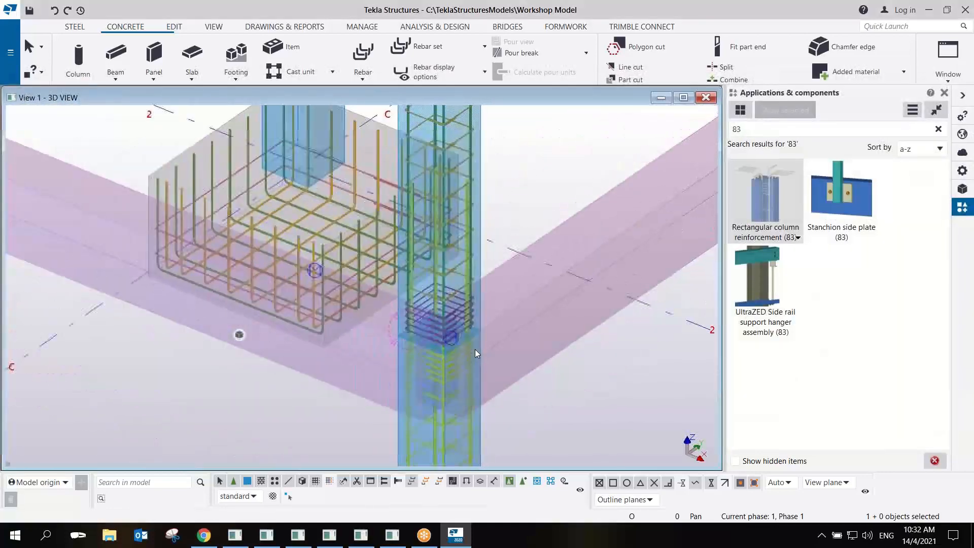
{"action": "scroll", "coordinate": [474, 349], "scroll_direction": "down", "scroll_amount": 3}
{"action": "scroll", "coordinate": [421, 355], "scroll_direction": "up", "scroll_amount": 2}
{"action": "scroll", "coordinate": [641, 391], "scroll_direction": "up", "scroll_amount": 3}
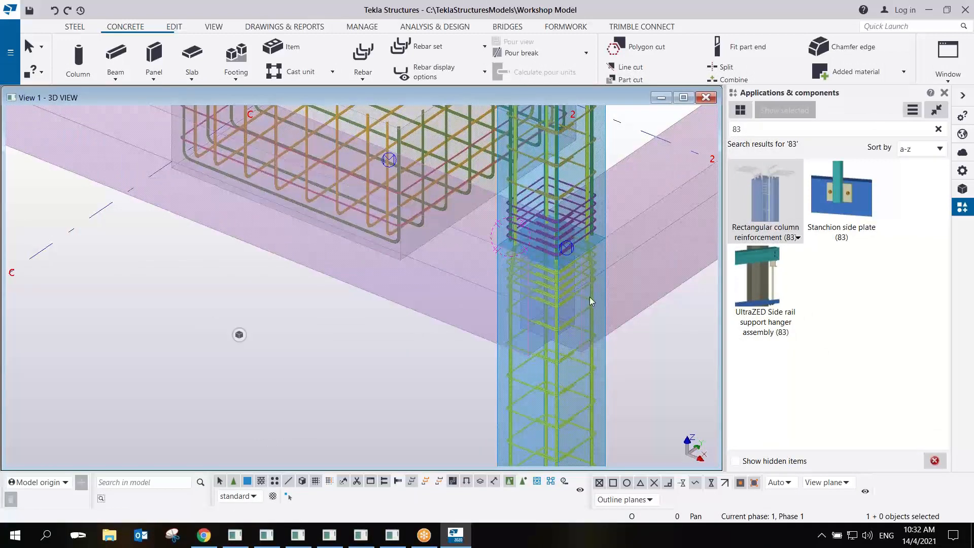
{"action": "double_click", "coordinate": [534, 389]}
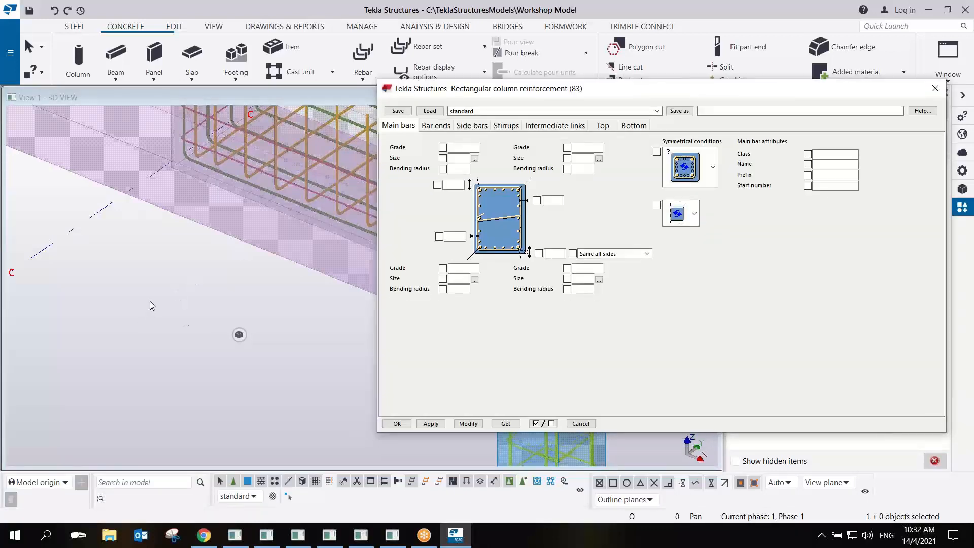
Modify the lower column reinforcements at C-1, B-1 and A-1 together with the settings of the lower D-1 column.
{"action": "middle_click_drag", "start_coordinate": [146, 301], "coordinate": [241, 338]}
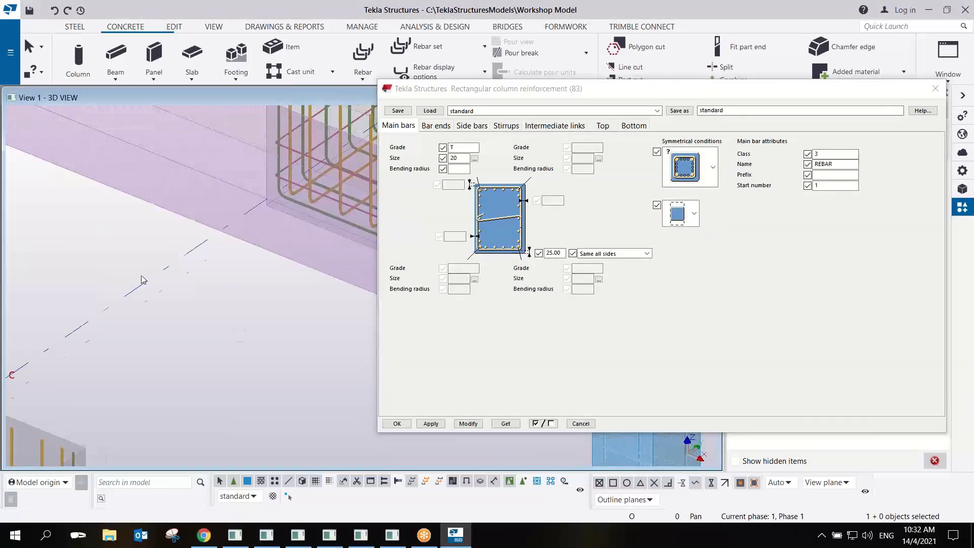
{"action": "middle_click_drag", "start_coordinate": [143, 277], "coordinate": [245, 306]}
{"action": "scroll", "coordinate": [247, 305], "scroll_direction": "down", "scroll_amount": 3}
{"action": "scroll", "coordinate": [121, 275], "scroll_direction": "up", "scroll_amount": 3}
{"action": "left_click", "coordinate": [123, 248]}
{"action": "scroll", "coordinate": [123, 248], "scroll_direction": "down", "scroll_amount": 2}
{"action": "middle_click_drag", "start_coordinate": [106, 341], "coordinate": [301, 357]}
{"action": "scroll", "coordinate": [300, 356], "scroll_direction": "down", "scroll_amount": 2}
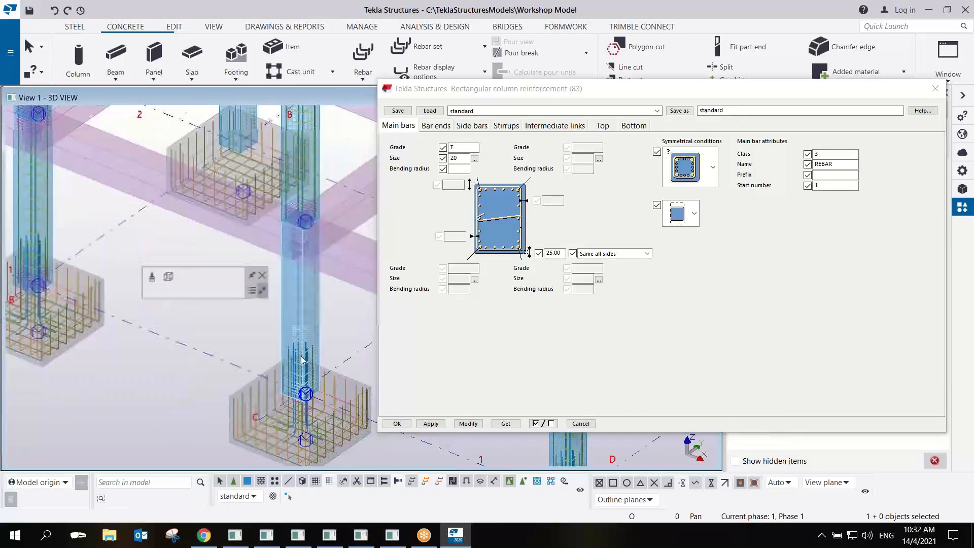
{"action": "left_click", "coordinate": [41, 209], "text": "shift"}
{"action": "middle_click_drag", "start_coordinate": [51, 227], "coordinate": [193, 288]}
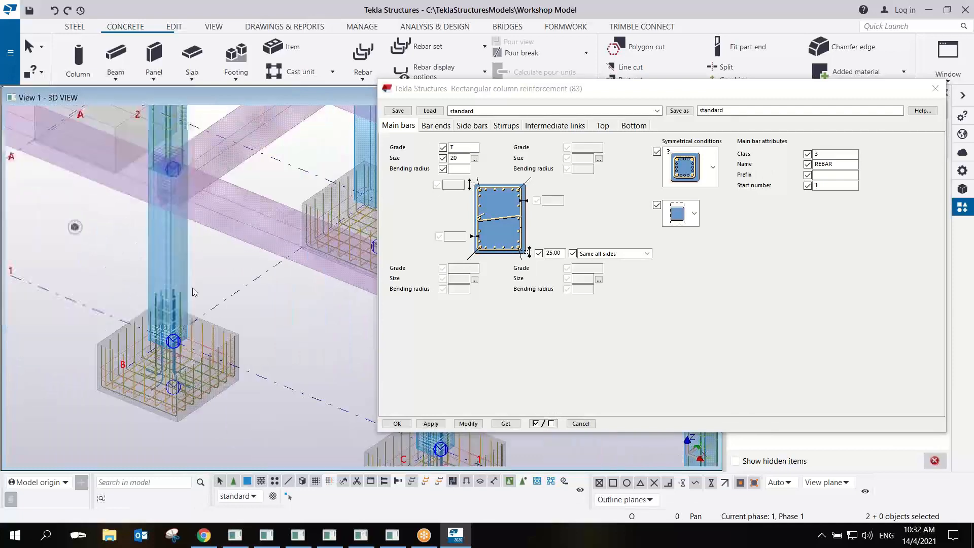
{"action": "scroll", "coordinate": [50, 226], "scroll_direction": "up", "scroll_amount": 2}
{"action": "middle_click_drag", "start_coordinate": [37, 184], "coordinate": [38, 239]}
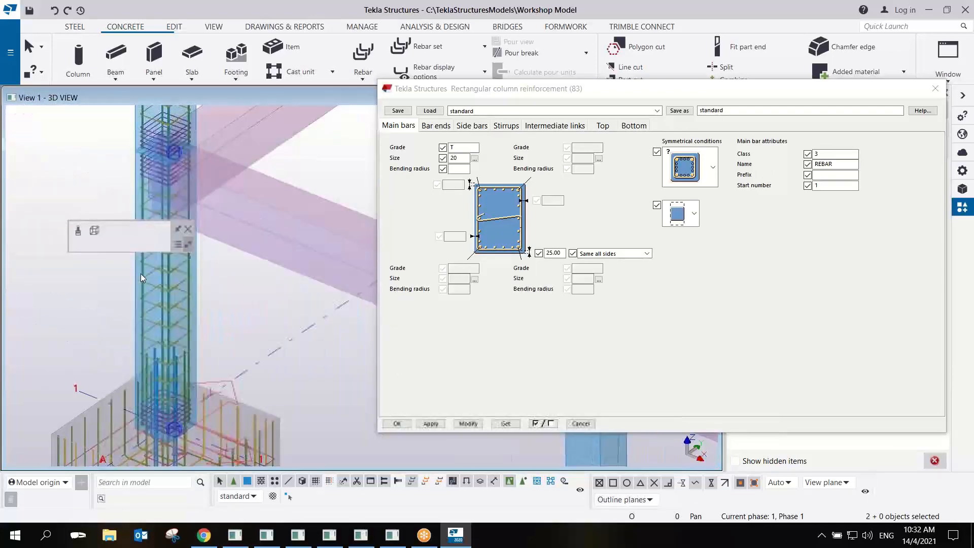
{"action": "left_click", "coordinate": [149, 284], "text": "shift"}
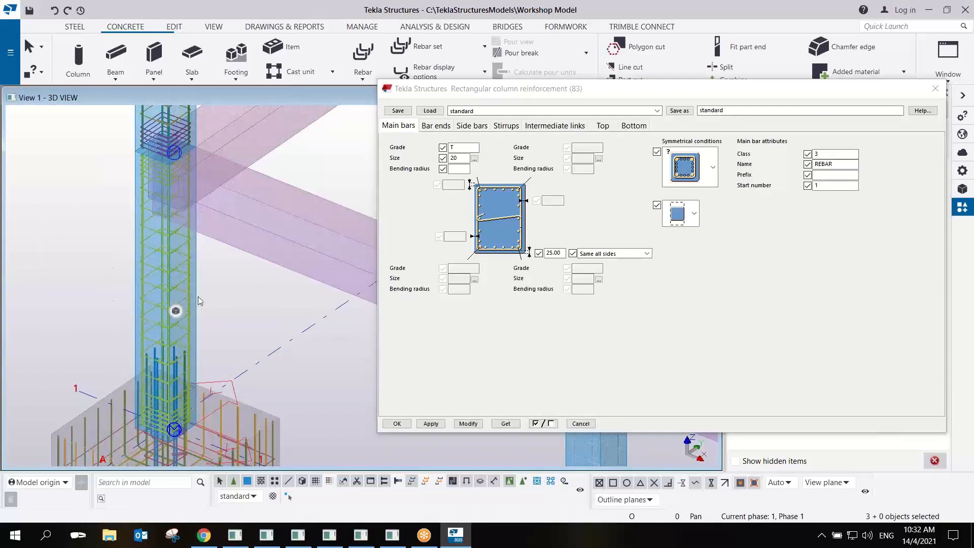
{"action": "left_click", "coordinate": [468, 424]}
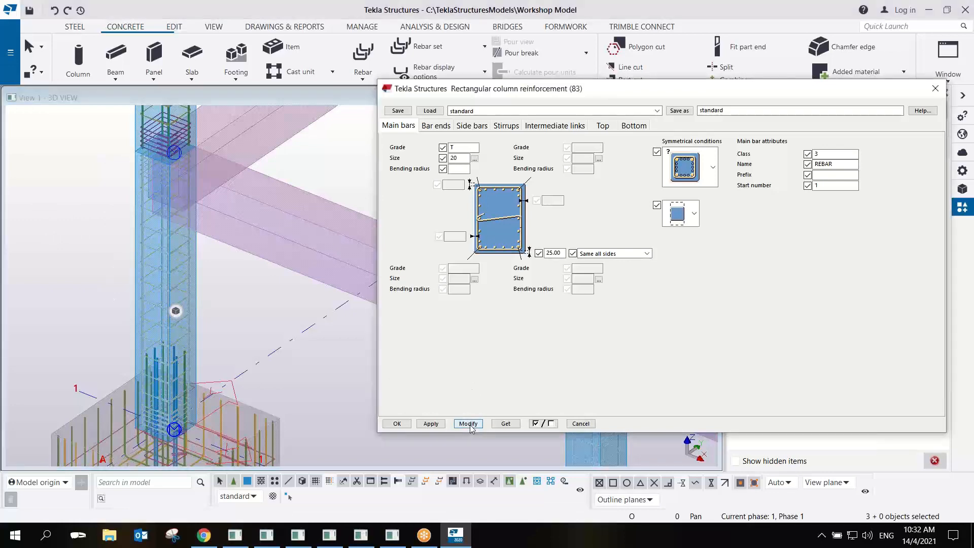
Examine the modified lap bars at the column joints along grid line 1 and close the column reinforcement settings.
{"action": "scroll", "coordinate": [188, 185], "scroll_direction": "up", "scroll_amount": 6}
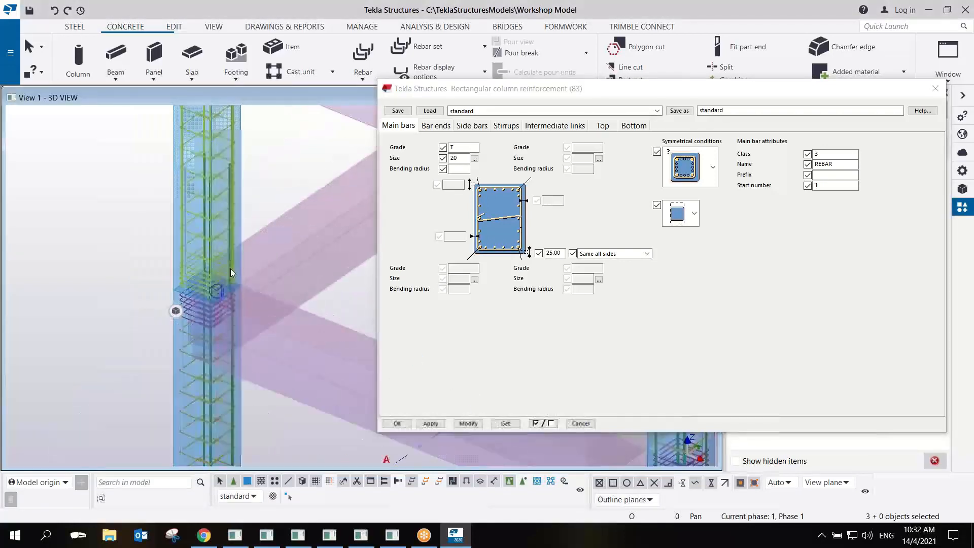
{"action": "scroll", "coordinate": [46, 231], "scroll_direction": "down", "scroll_amount": 2}
{"action": "middle_click_drag", "start_coordinate": [23, 226], "coordinate": [138, 269]}
{"action": "scroll", "coordinate": [220, 284], "scroll_direction": "up", "scroll_amount": 5}
{"action": "scroll", "coordinate": [221, 285], "scroll_direction": "down", "scroll_amount": 6}
{"action": "middle_click_drag", "start_coordinate": [282, 306], "coordinate": [201, 271]}
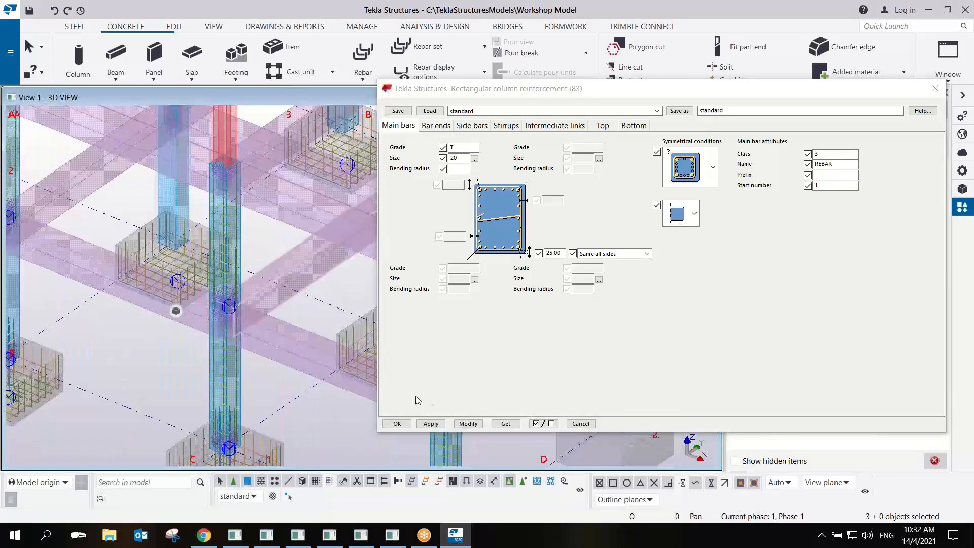
{"action": "left_click", "coordinate": [401, 424]}
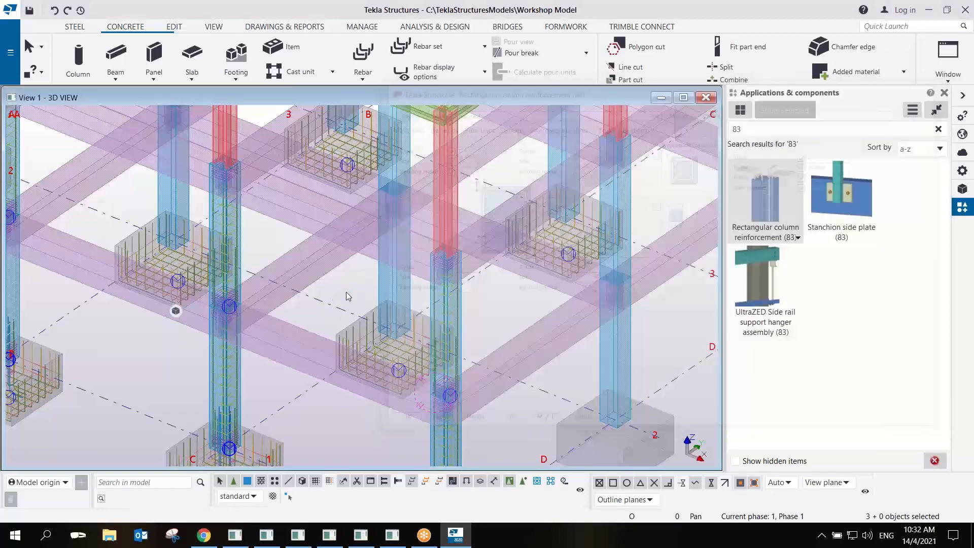
Find the Beam reinforcement (63) component and set the size of its four bottom bars to 20.
{"action": "scroll", "coordinate": [346, 291], "scroll_direction": "down", "scroll_amount": 4}
{"action": "middle_click_drag", "start_coordinate": [321, 295], "coordinate": [487, 285], "text": "ctrl"}
{"action": "scroll", "coordinate": [242, 333], "scroll_direction": "up", "scroll_amount": 5}
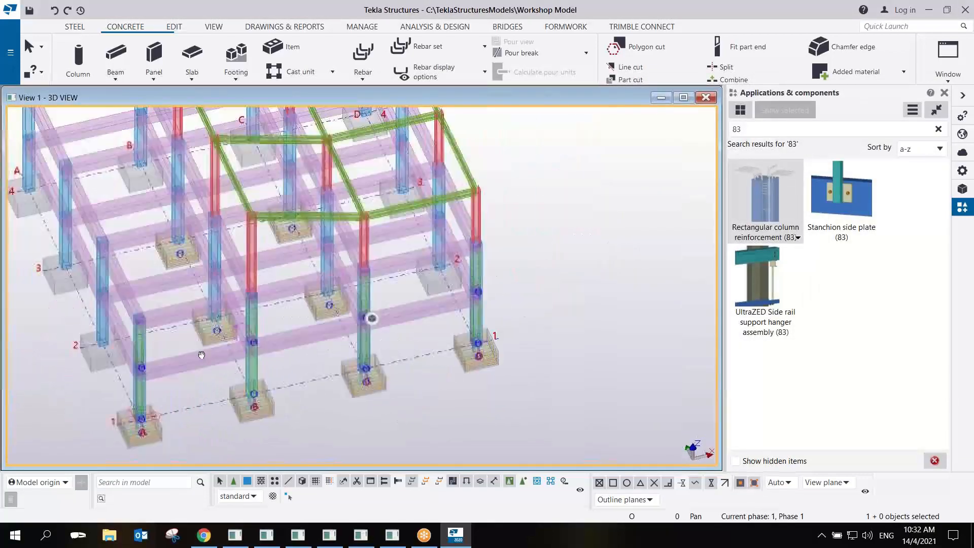
{"action": "middle_click_drag", "start_coordinate": [244, 347], "coordinate": [235, 355]}
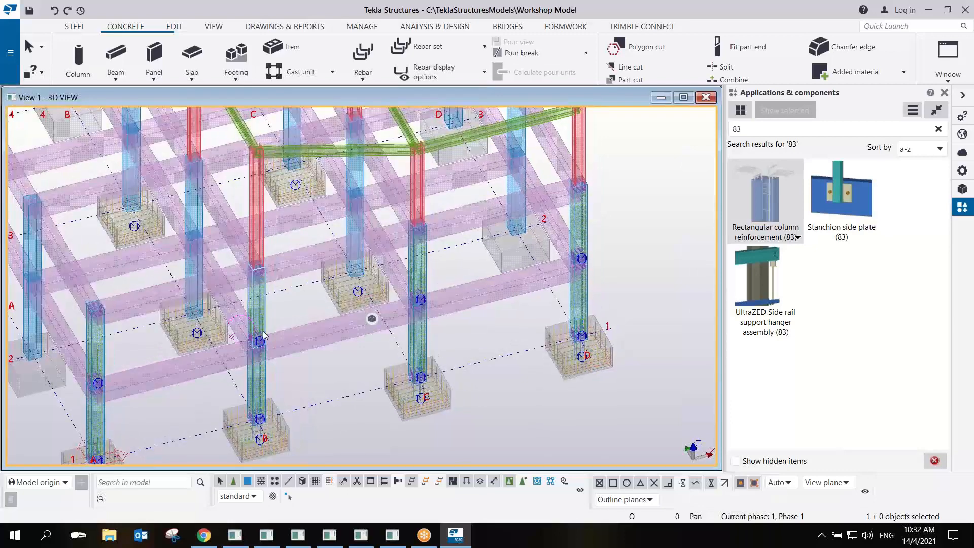
{"action": "left_click", "coordinate": [769, 129]}
{"action": "type", "text": "63"}
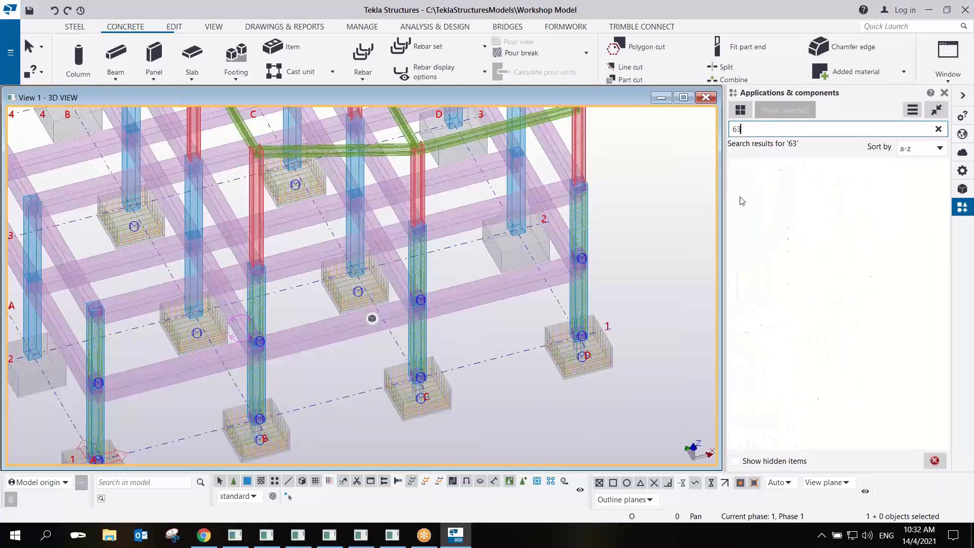
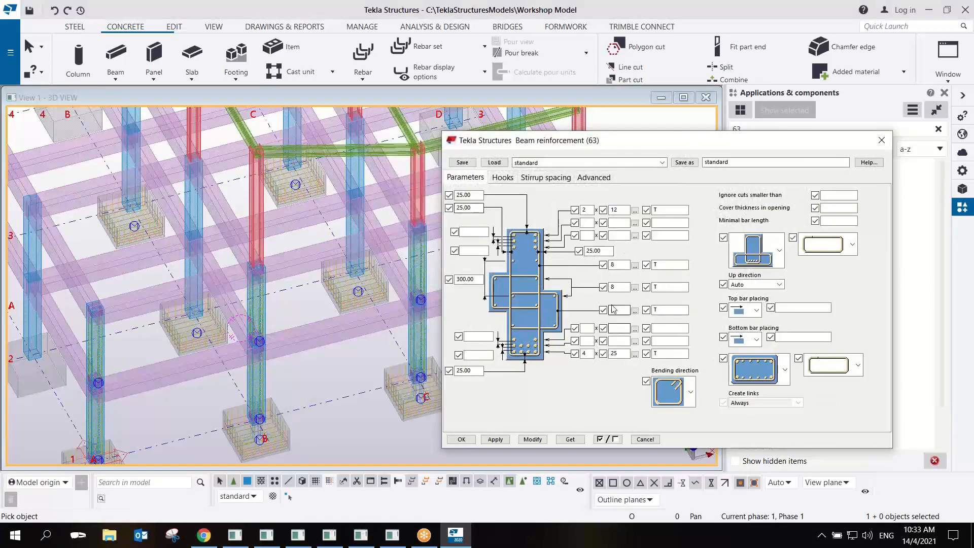
{"action": "double_click", "coordinate": [616, 354]}
{"action": "type", "text": "20"}
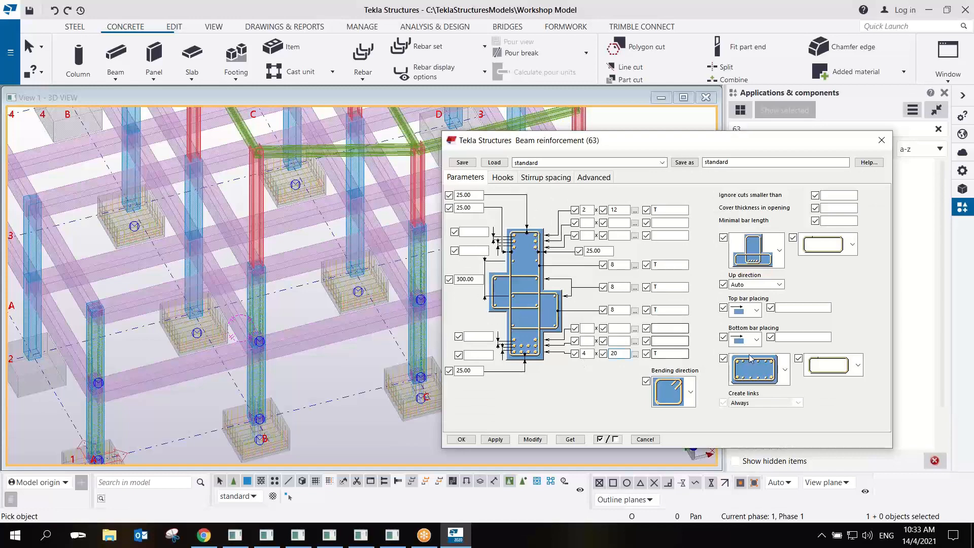
Set the zone 2 main stirrup spacing to 200 mm and accept the beam reinforcement settings.
{"action": "left_click", "coordinate": [502, 176]}
{"action": "left_click", "coordinate": [536, 180]}
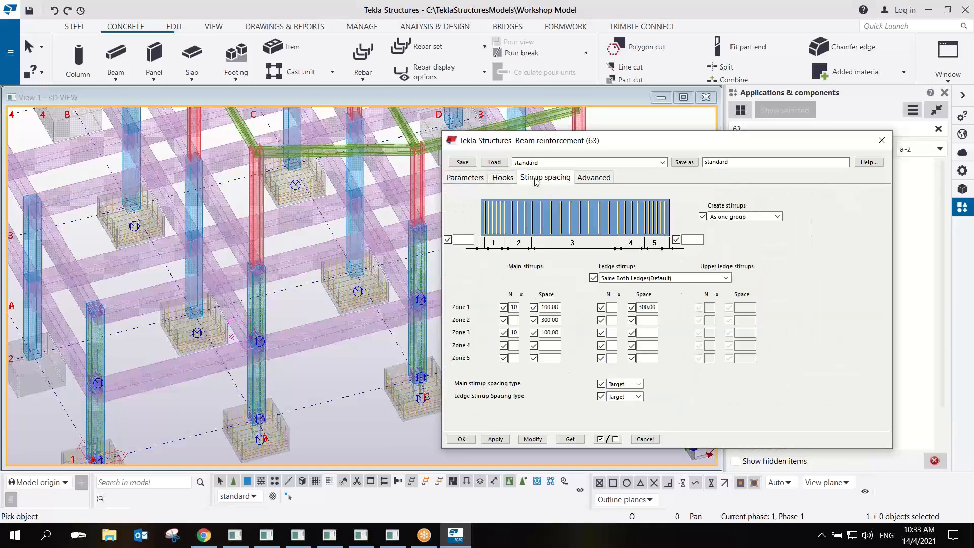
{"action": "double_click", "coordinate": [560, 319]}
{"action": "type", "text": "200"}
{"action": "left_click", "coordinate": [496, 439]}
{"action": "left_click", "coordinate": [461, 440]}
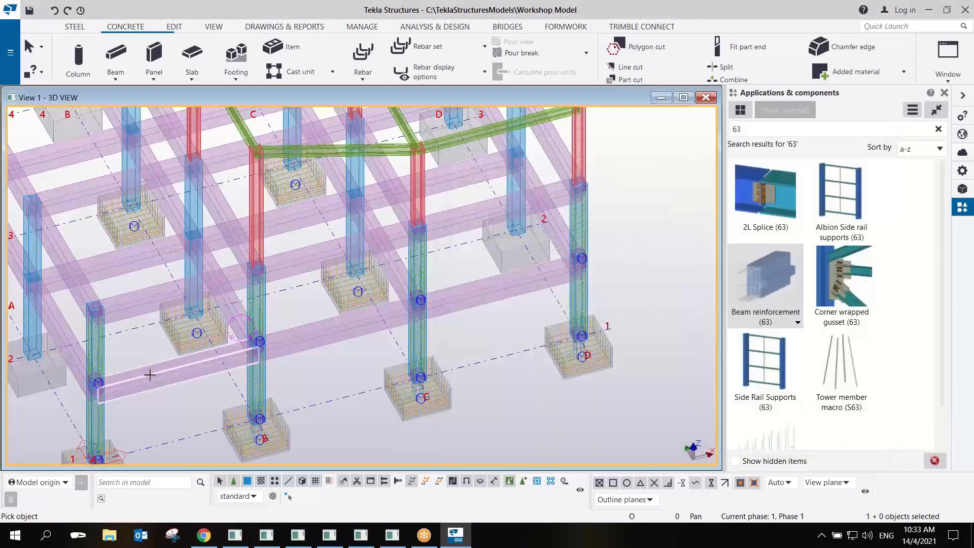
Reinforce the lower and upper concrete beams along grid line 1 between columns A and D.
{"action": "left_click", "coordinate": [147, 302]}
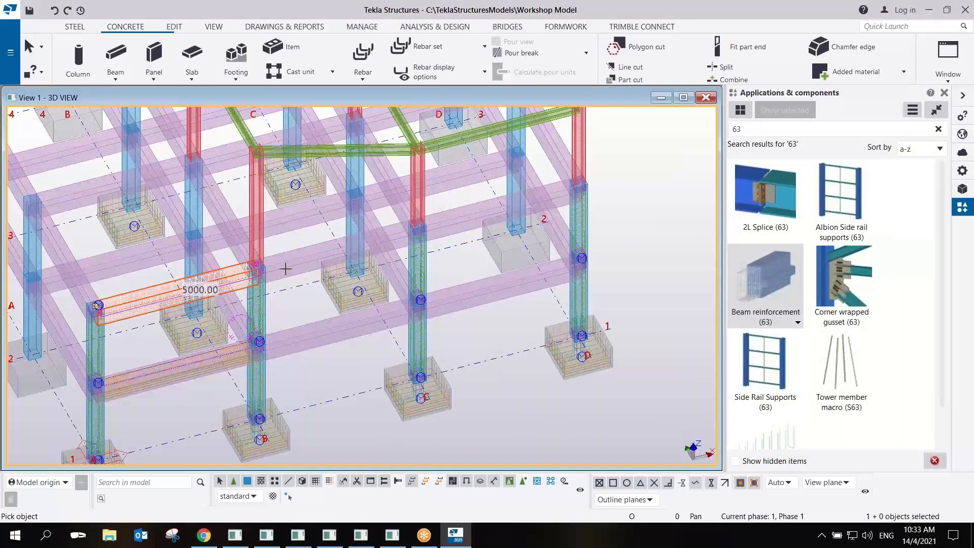
{"action": "left_click", "coordinate": [311, 338]}
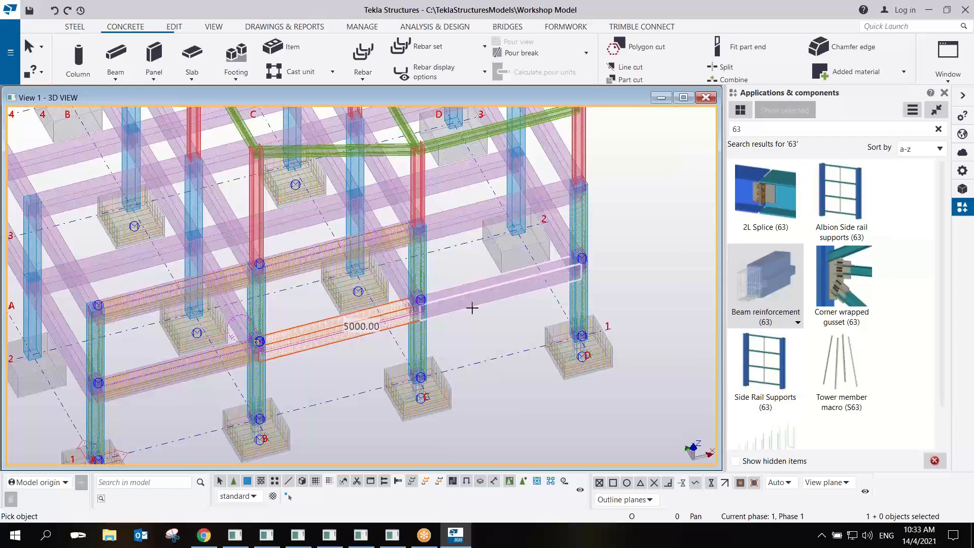
{"action": "left_click", "coordinate": [462, 221]}
Examine how the beam bars and stirrups run into the column reinforcement at D-1.
{"action": "scroll", "coordinate": [598, 249], "scroll_direction": "up", "scroll_amount": 3}
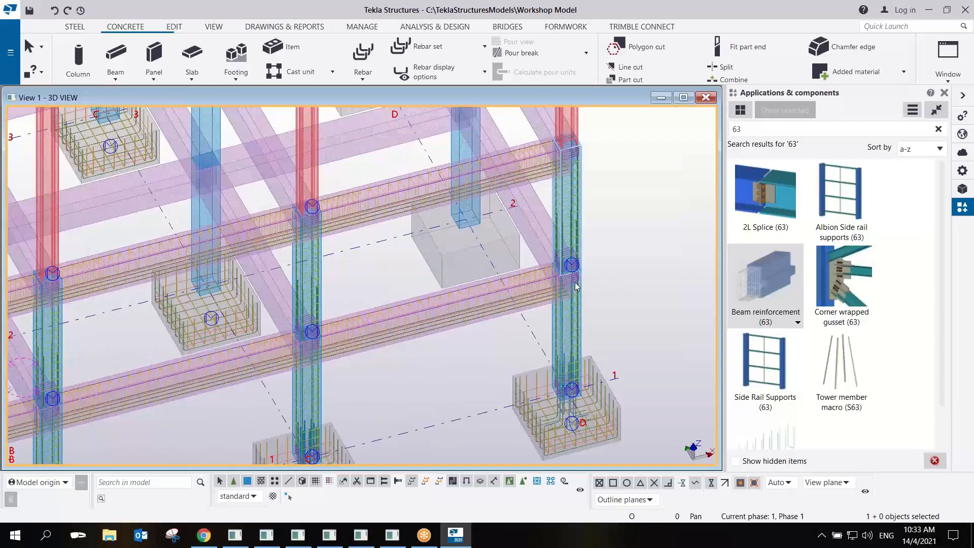
{"action": "scroll", "coordinate": [576, 287], "scroll_direction": "up", "scroll_amount": 5}
{"action": "middle_click_drag", "start_coordinate": [493, 281], "coordinate": [457, 426], "text": "ctrl"}
{"action": "middle_click_drag", "start_coordinate": [462, 416], "coordinate": [478, 385]}
{"action": "scroll", "coordinate": [464, 279], "scroll_direction": "up", "scroll_amount": 2}
{"action": "scroll", "coordinate": [470, 273], "scroll_direction": "down", "scroll_amount": 5}
{"action": "scroll", "coordinate": [479, 385], "scroll_direction": "down", "scroll_amount": 2}
{"action": "middle_click_drag", "start_coordinate": [471, 304], "coordinate": [416, 279]}
{"action": "scroll", "coordinate": [444, 269], "scroll_direction": "up", "scroll_amount": 3}
{"action": "scroll", "coordinate": [420, 282], "scroll_direction": "up", "scroll_amount": 2}
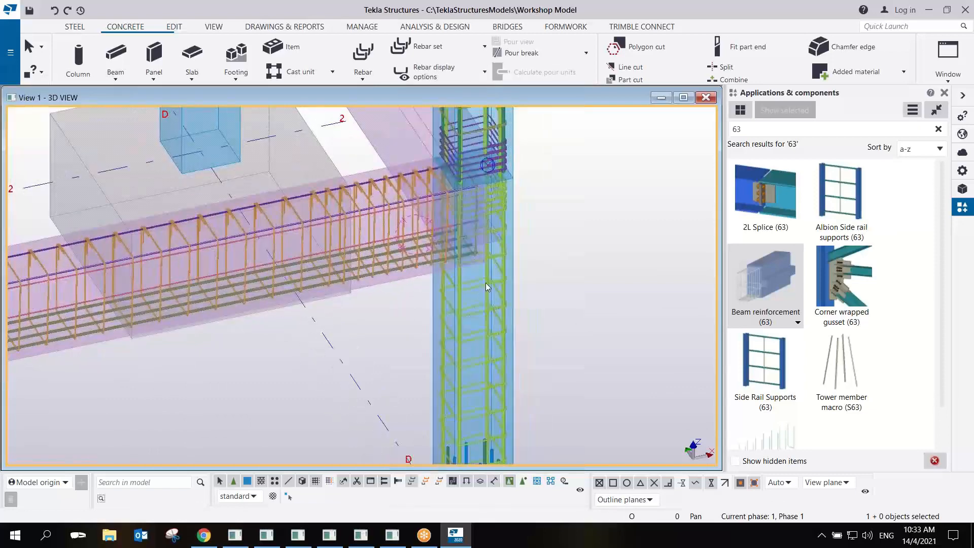
Find the Corbel connection (14) component and add a corbel between column D-1 and the lower grid line 1 beam.
{"action": "left_click_drag", "start_coordinate": [759, 129], "coordinate": [697, 142]}
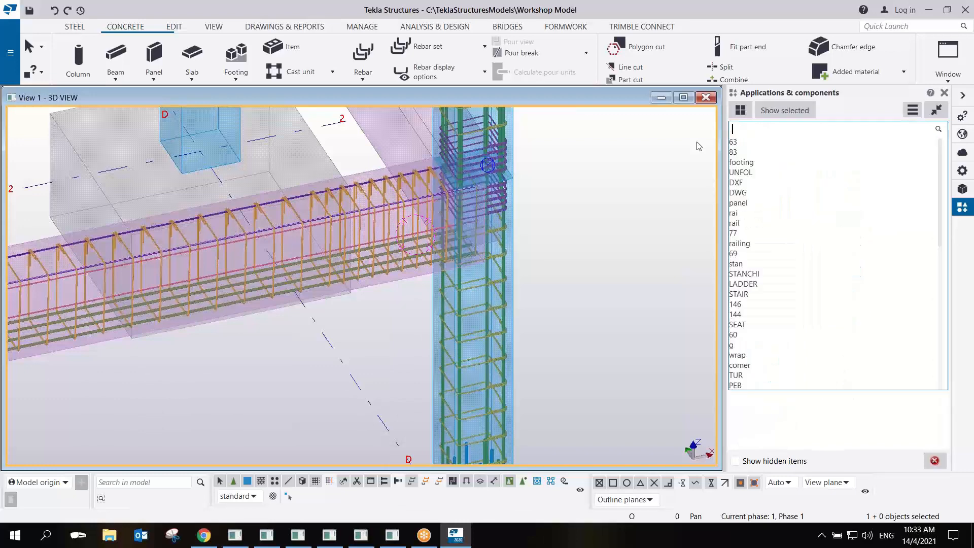
{"action": "type", "text": "corbel"}
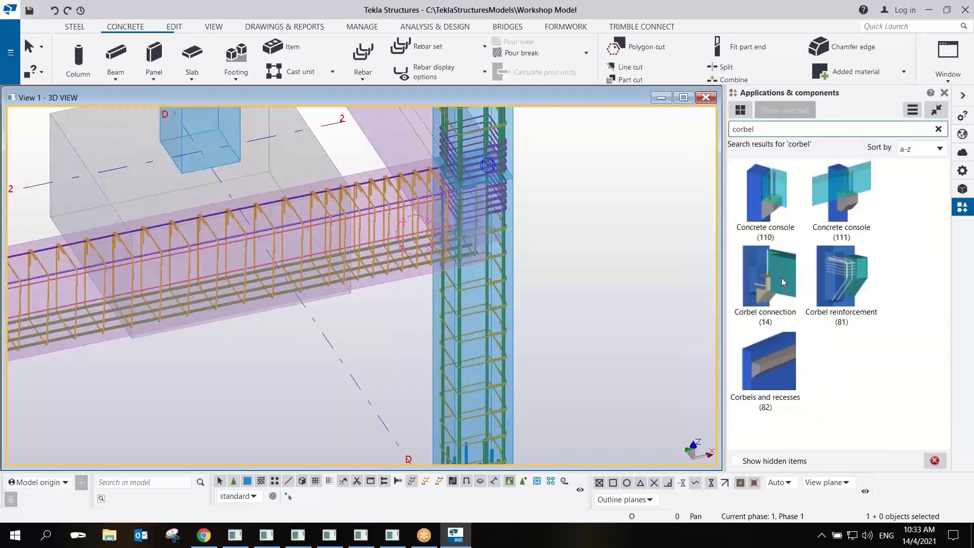
{"action": "left_click", "coordinate": [780, 279]}
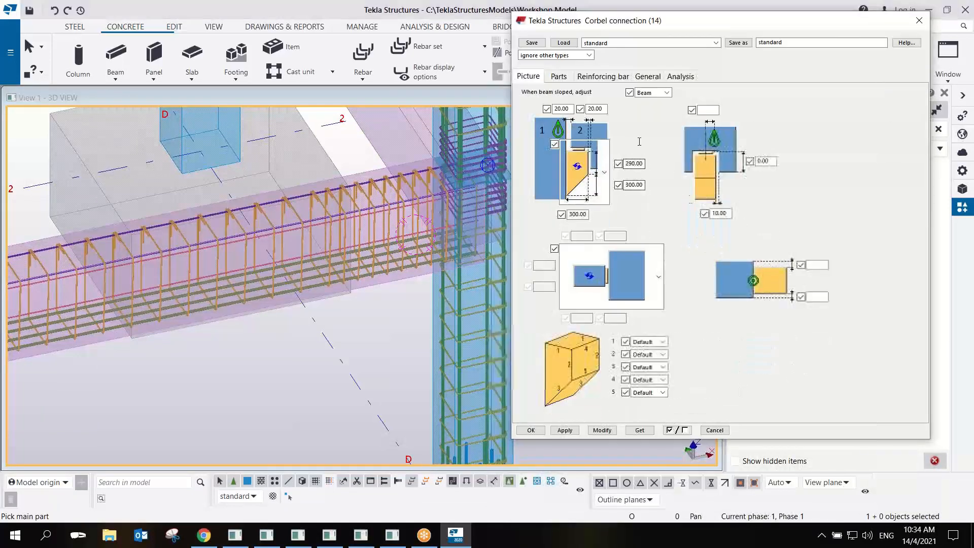
{"action": "middle_click_drag", "start_coordinate": [431, 300], "coordinate": [351, 311]}
{"action": "scroll", "coordinate": [351, 308], "scroll_direction": "up", "scroll_amount": 2}
{"action": "left_click", "coordinate": [352, 301]}
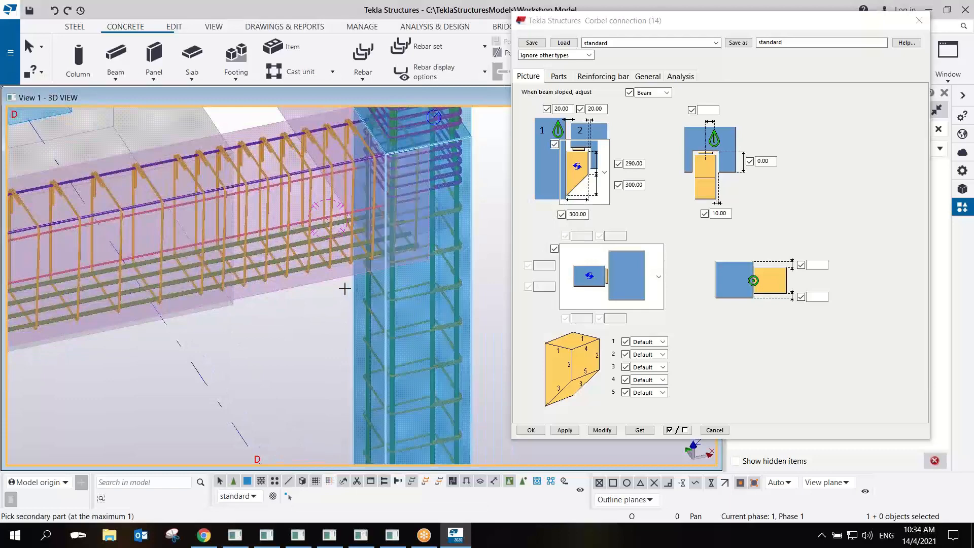
{"action": "left_click", "coordinate": [337, 279]}
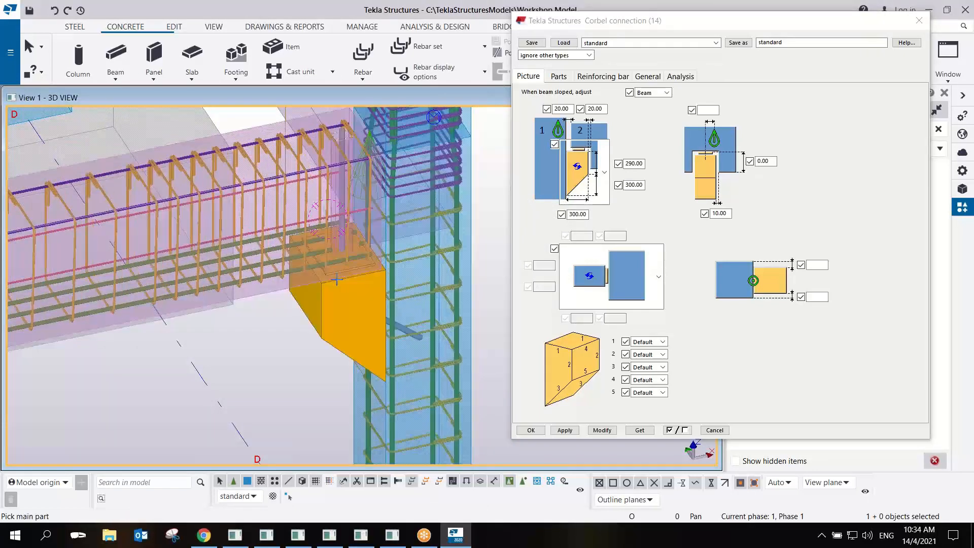
{"action": "middle_click_drag", "start_coordinate": [355, 306], "coordinate": [421, 281]}
{"action": "scroll", "coordinate": [336, 316], "scroll_direction": "down", "scroll_amount": 3}
{"action": "key", "text": "Escape"}
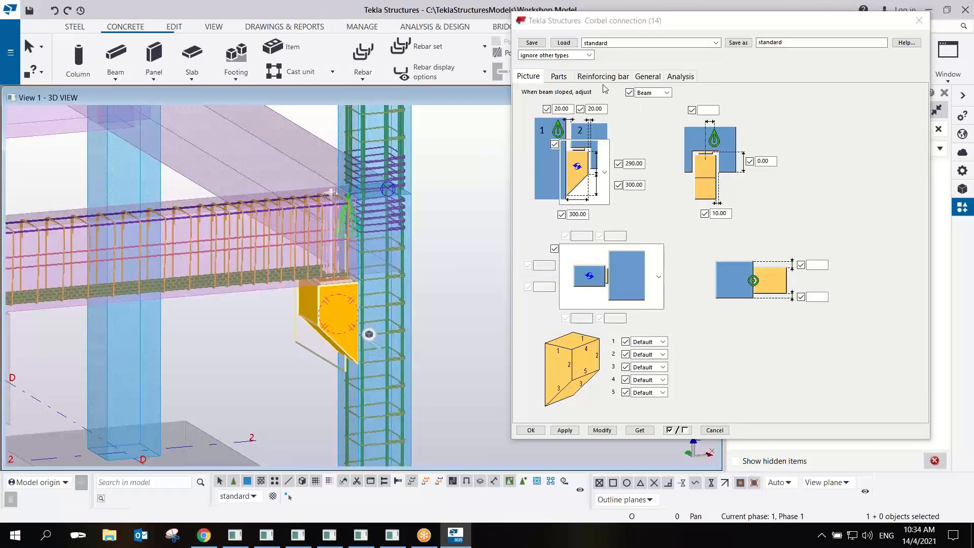
Set the D-1 corbel's class to 11 and both its outer face height and taper height to 200 mm.
{"action": "left_click", "coordinate": [654, 77]}
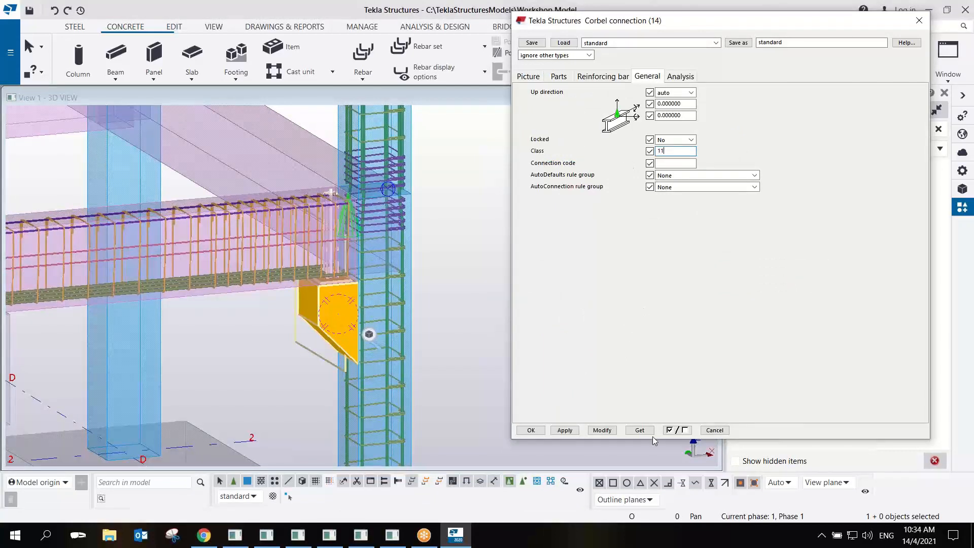
{"action": "left_click", "coordinate": [603, 430]}
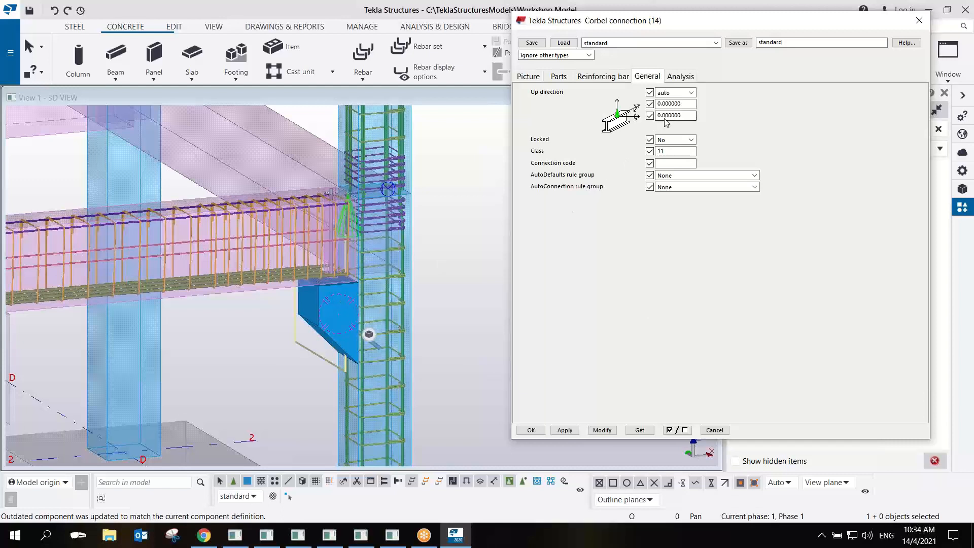
{"action": "left_click", "coordinate": [539, 77]}
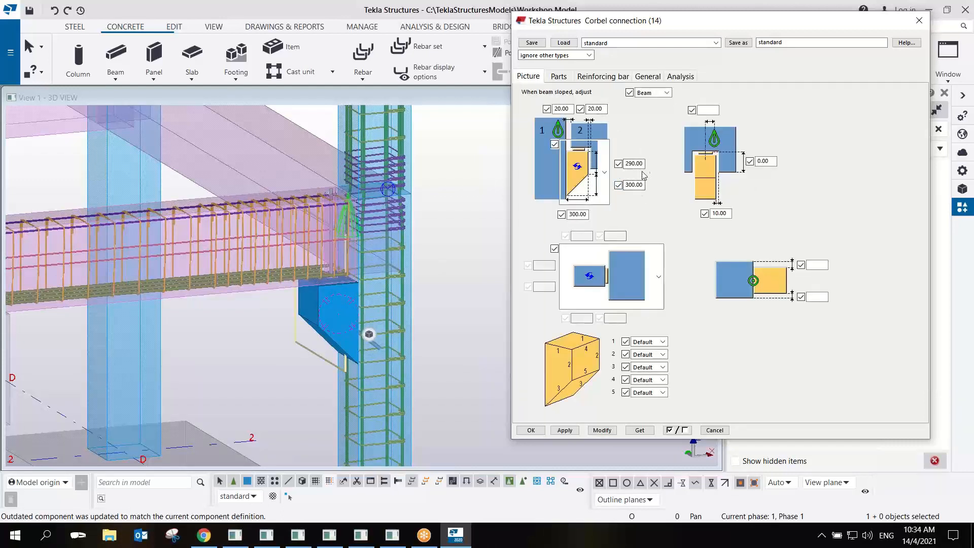
{"action": "left_click_drag", "start_coordinate": [608, 172], "coordinate": [602, 176]}
{"action": "type", "text": "200"}
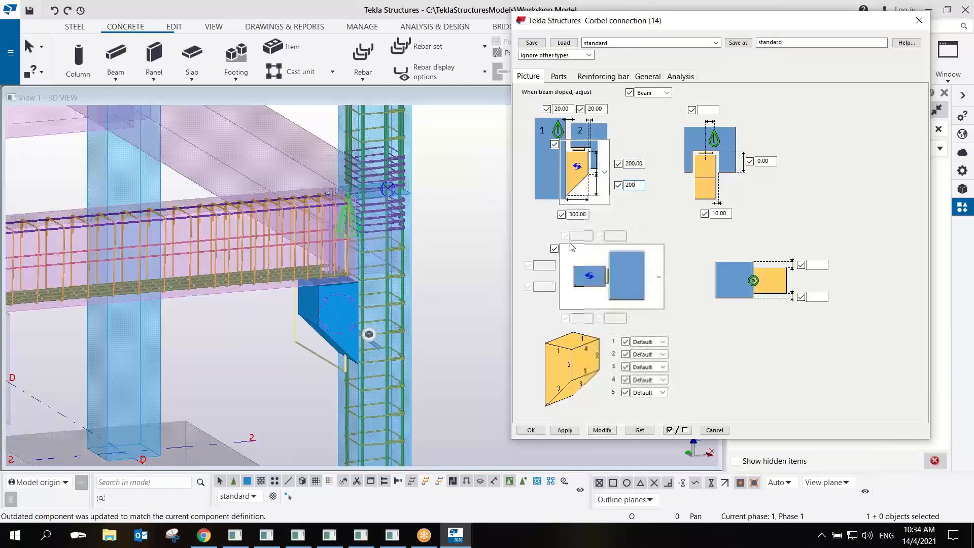
{"action": "left_click", "coordinate": [601, 430]}
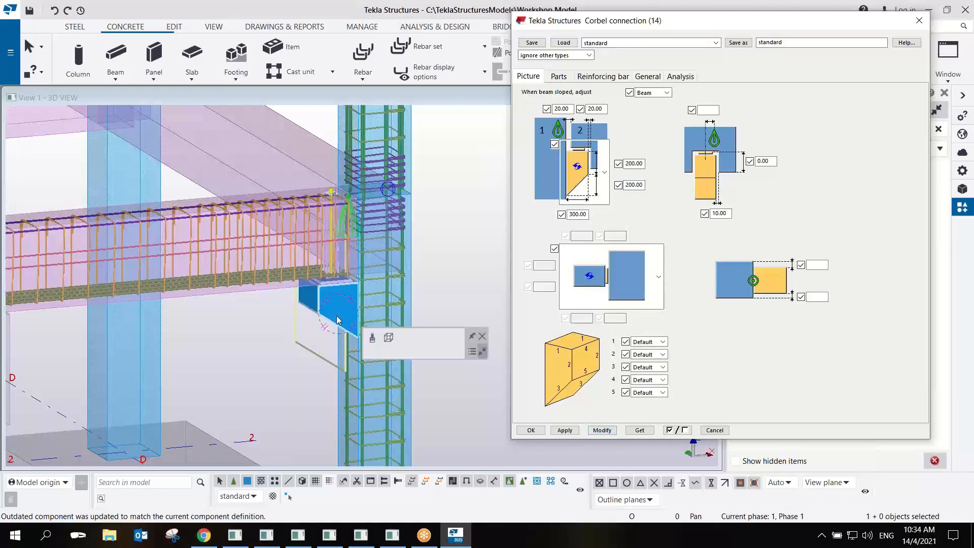
Set the corbel's outer face height to 250 mm and apply it to the D-1 corbel.
{"action": "scroll", "coordinate": [339, 312], "scroll_direction": "up", "scroll_amount": 2}
{"action": "scroll", "coordinate": [339, 311], "scroll_direction": "up", "scroll_amount": 2}
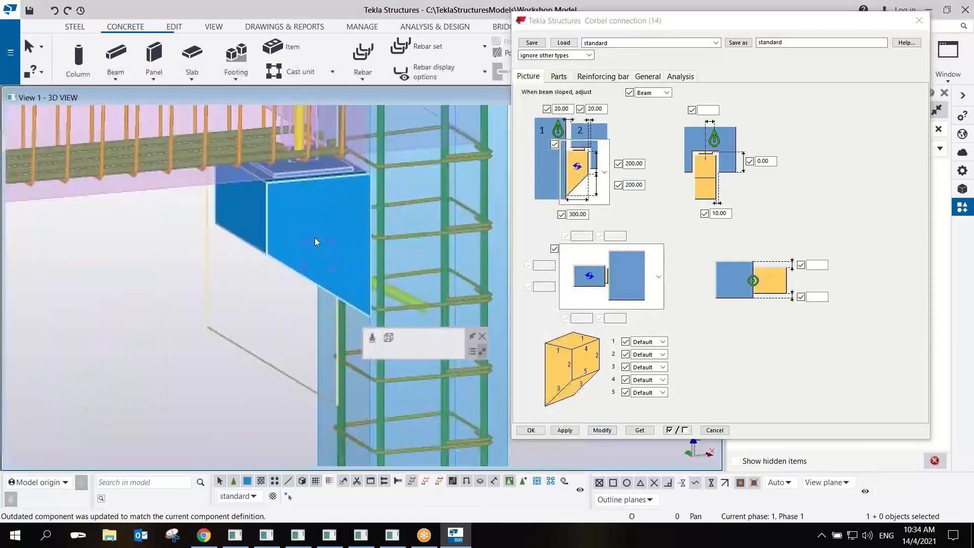
{"action": "double_click", "coordinate": [637, 162]}
{"action": "type", "text": "250"}
{"action": "left_click", "coordinate": [602, 429]}
Set the corbel's projection to 200 mm, update the D-1 corbel and accept the connection settings.
{"action": "scroll", "coordinate": [351, 288], "scroll_direction": "down", "scroll_amount": 3}
{"action": "mouse_move", "coordinate": [330, 279]}
{"action": "middle_mouse_down", "text": "ctrl"}
{"action": "mouse_move", "coordinate": [314, 248]}
{"action": "mouse_move", "coordinate": [329, 264]}
{"action": "mouse_move", "coordinate": [319, 270]}
{"action": "middle_mouse_up", "text": "ctrl"}
{"action": "left_click", "coordinate": [582, 215]}
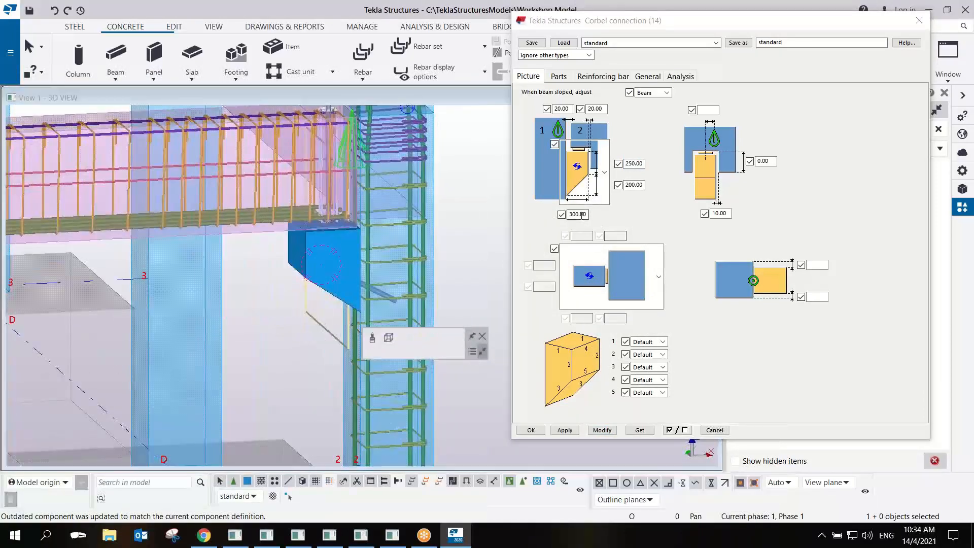
{"action": "double_click", "coordinate": [582, 215]}
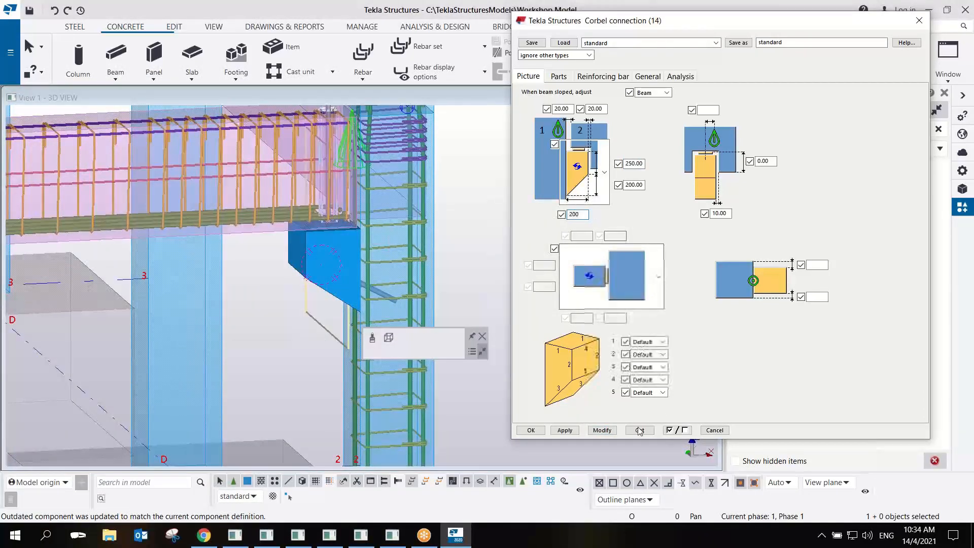
{"action": "left_click", "coordinate": [602, 430]}
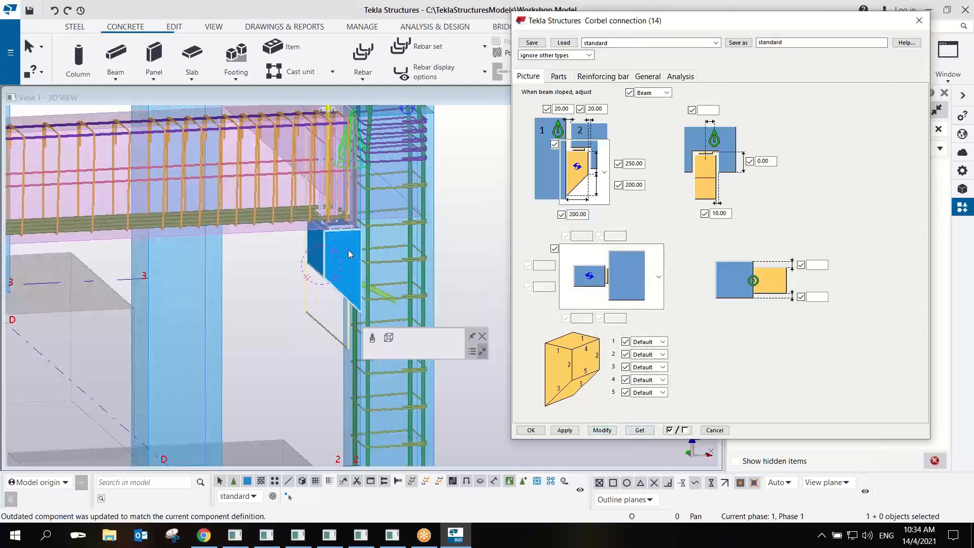
{"action": "scroll", "coordinate": [335, 228], "scroll_direction": "up", "scroll_amount": 3}
{"action": "middle_click_drag", "start_coordinate": [333, 230], "coordinate": [373, 249], "text": "ctrl"}
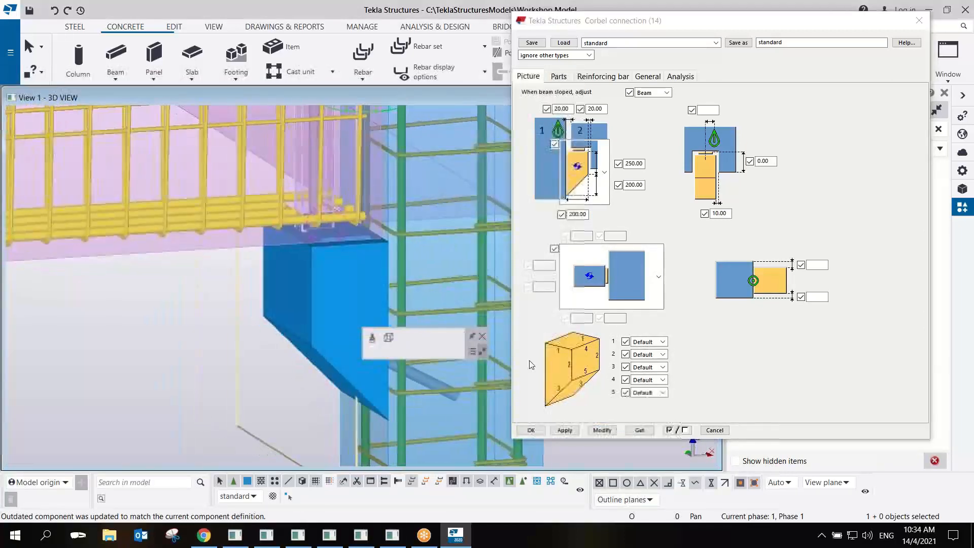
{"action": "left_click", "coordinate": [604, 435]}
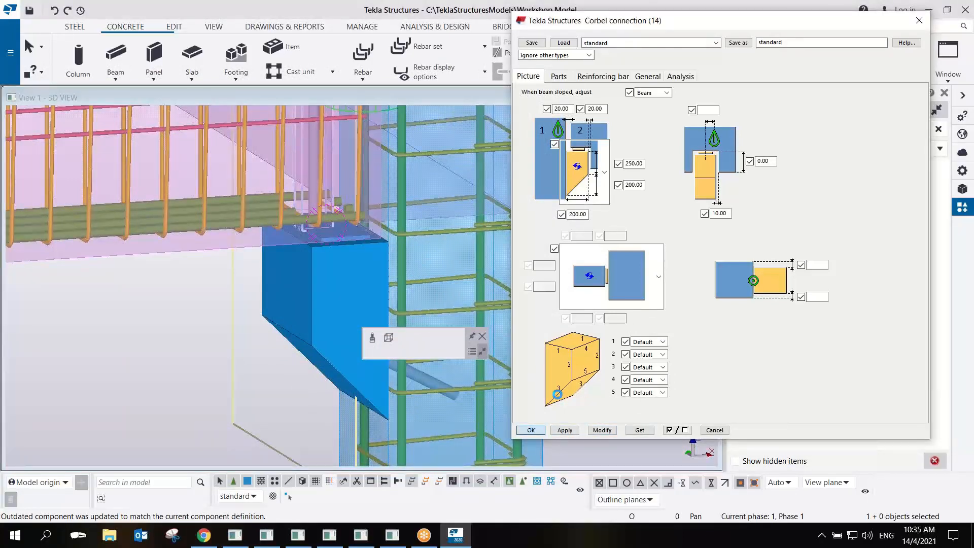
Show the parts fully rendered and add corbel connections under the lower beams on both sides of column C-1.
{"action": "middle_click_drag", "start_coordinate": [451, 272], "coordinate": [707, 278]}
{"action": "scroll", "coordinate": [520, 288], "scroll_direction": "down", "scroll_amount": 7}
{"action": "middle_click_drag", "start_coordinate": [117, 319], "coordinate": [281, 284]}
{"action": "left_click_drag", "start_coordinate": [281, 285], "coordinate": [364, 299]}
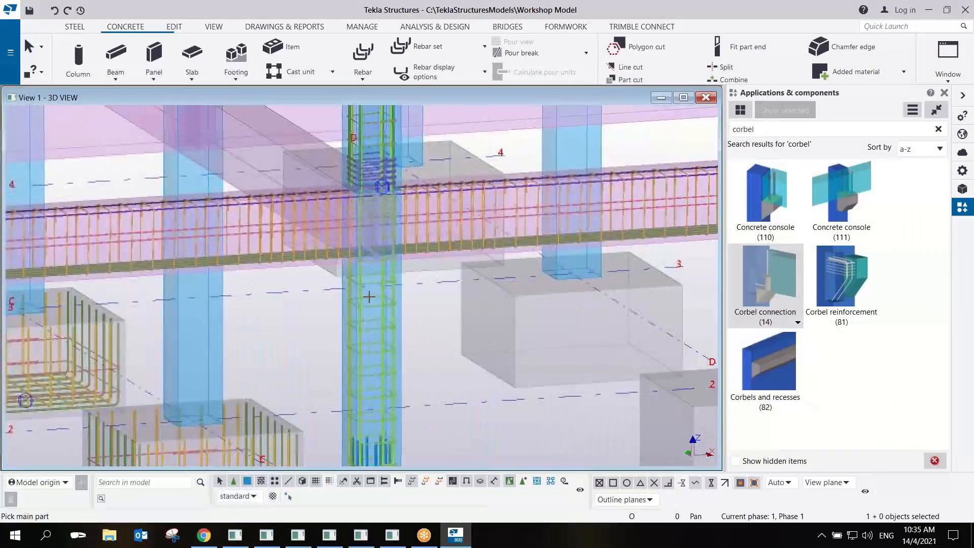
{"action": "key", "text": "ctrl+4"}
{"action": "scroll", "coordinate": [367, 292], "scroll_direction": "up", "scroll_amount": 5}
{"action": "left_click", "coordinate": [486, 231]}
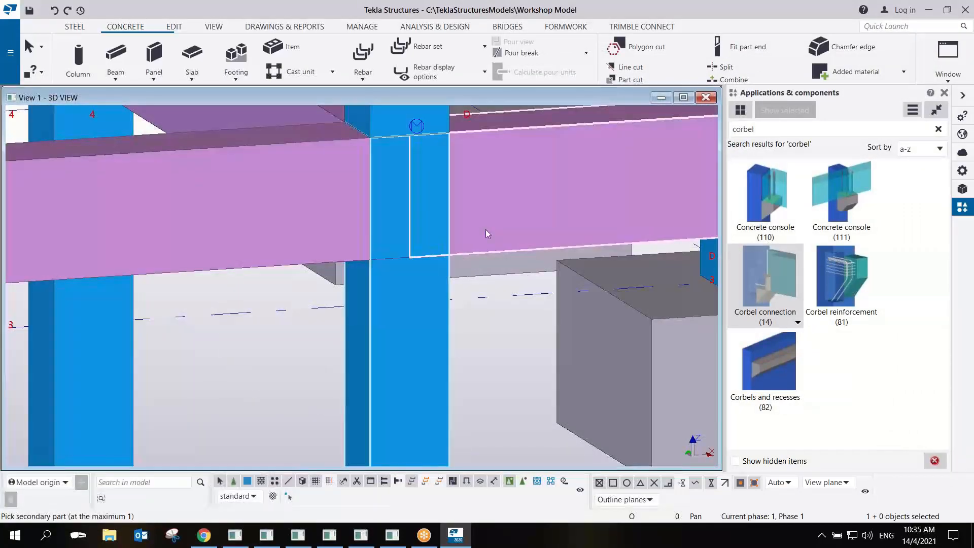
{"action": "left_click", "coordinate": [439, 322]}
{"action": "left_click", "coordinate": [438, 327]}
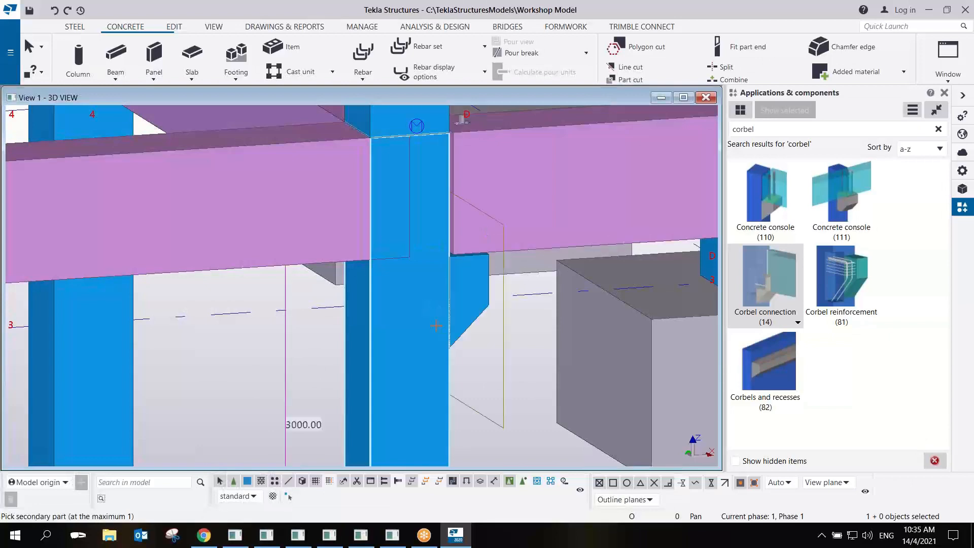
{"action": "middle_click", "coordinate": [344, 307]}
Add lower-level corbel connections for the grid line 1 beams on both sides of column B-1 and at column A-1.
{"action": "scroll", "coordinate": [342, 305], "scroll_direction": "down", "scroll_amount": 2}
{"action": "middle_click_drag", "start_coordinate": [211, 329], "coordinate": [520, 346]}
{"action": "middle_click_drag", "start_coordinate": [189, 363], "coordinate": [477, 285]}
{"action": "left_click", "coordinate": [432, 262]}
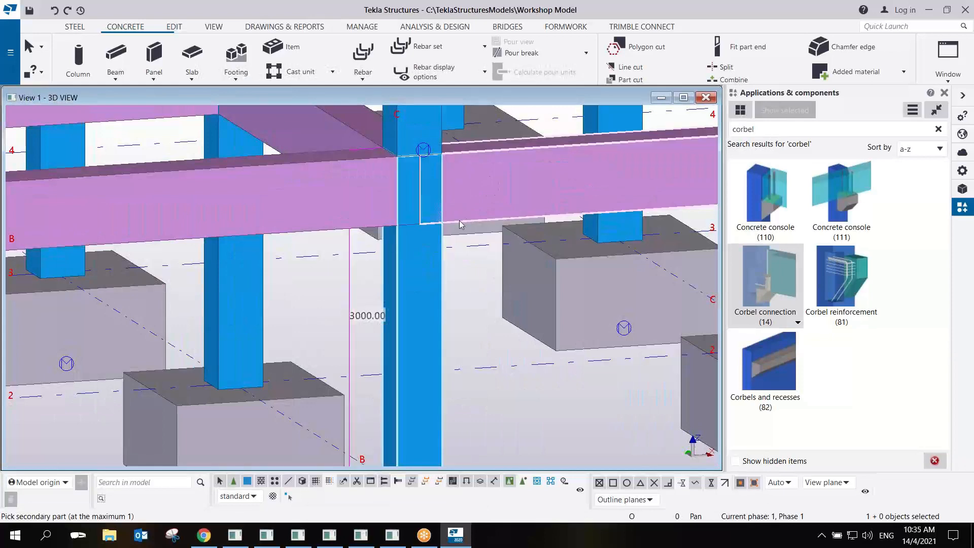
{"action": "middle_click", "coordinate": [426, 271]}
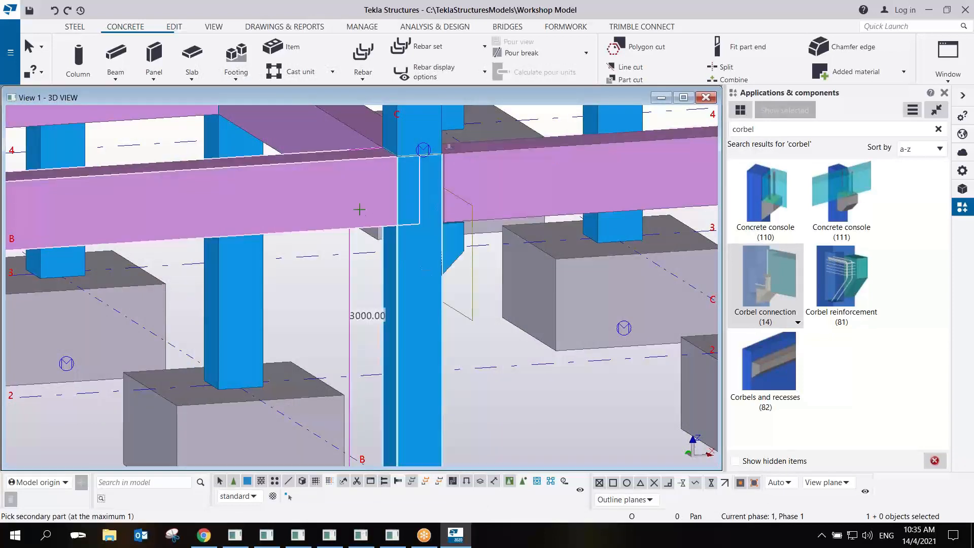
{"action": "middle_click_drag", "start_coordinate": [463, 198], "coordinate": [305, 215]}
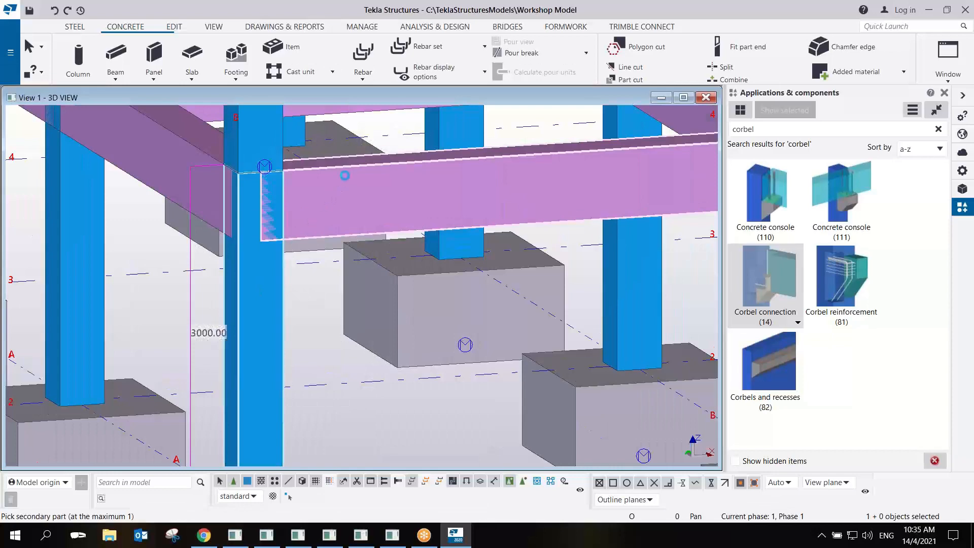
{"action": "middle_click_drag", "start_coordinate": [350, 185], "coordinate": [385, 387]}
Restart the corbel connection and add a corbel under the upper grid line 1 beam at column A-1.
{"action": "middle_click_drag", "start_coordinate": [358, 207], "coordinate": [358, 371]}
{"action": "left_click", "coordinate": [317, 286]}
{"action": "right_click", "coordinate": [396, 274]}
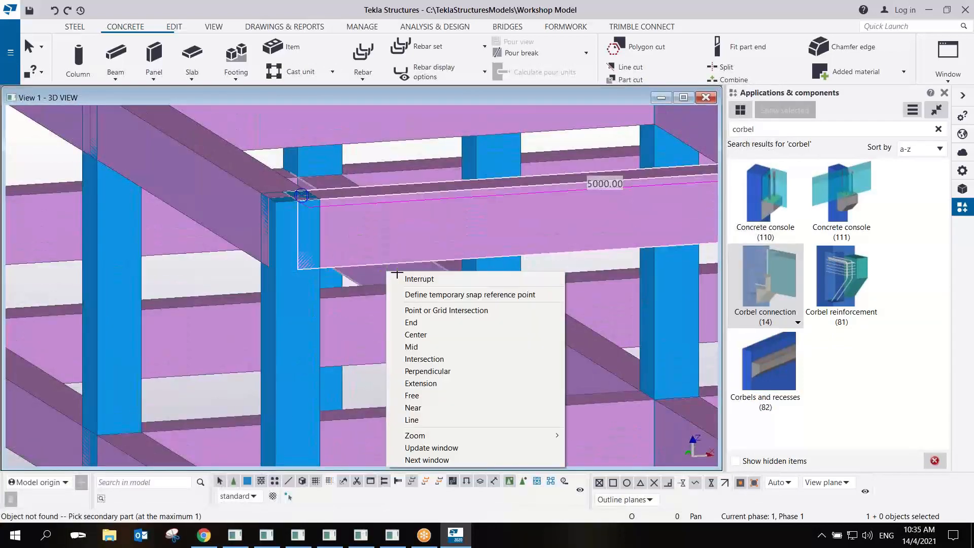
{"action": "left_click", "coordinate": [400, 278]}
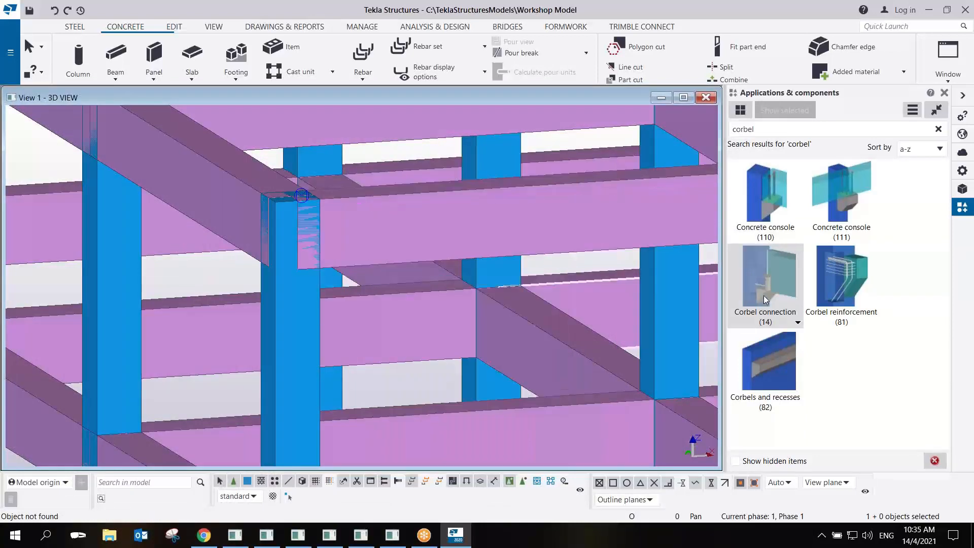
{"action": "left_click", "coordinate": [307, 318]}
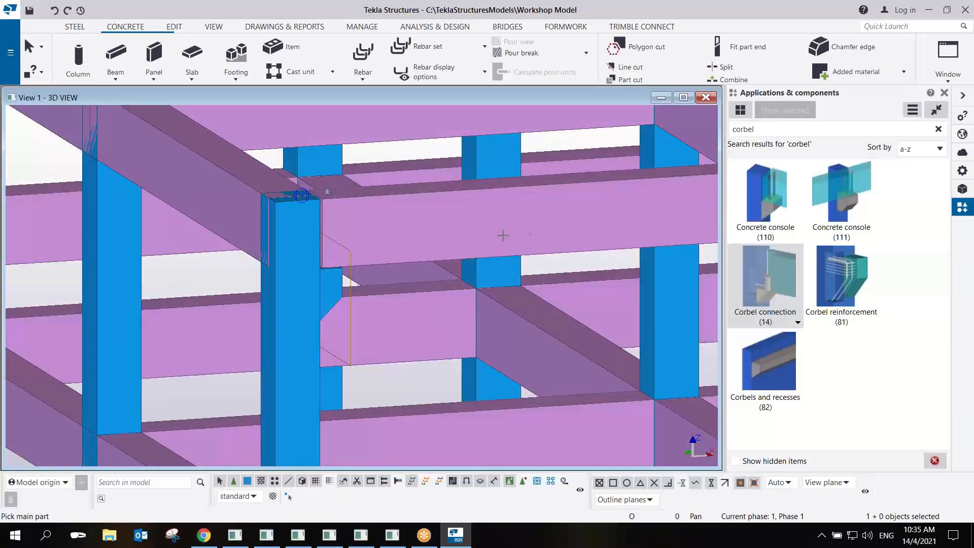
Add corbel connections under the upper grid line 1 beams on both sides of column B-1.
{"action": "middle_click_drag", "start_coordinate": [531, 239], "coordinate": [172, 299]}
{"action": "left_click", "coordinate": [491, 322]}
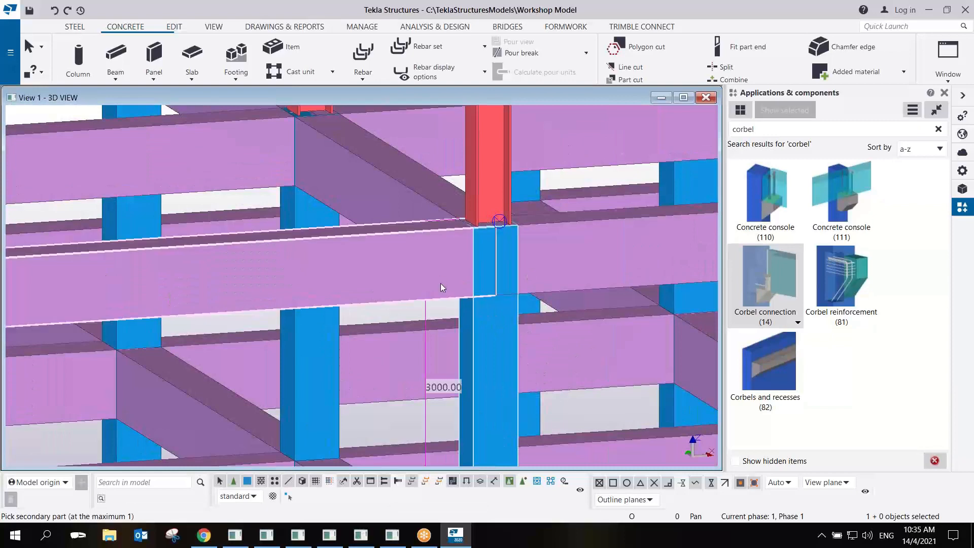
{"action": "left_click", "coordinate": [499, 324]}
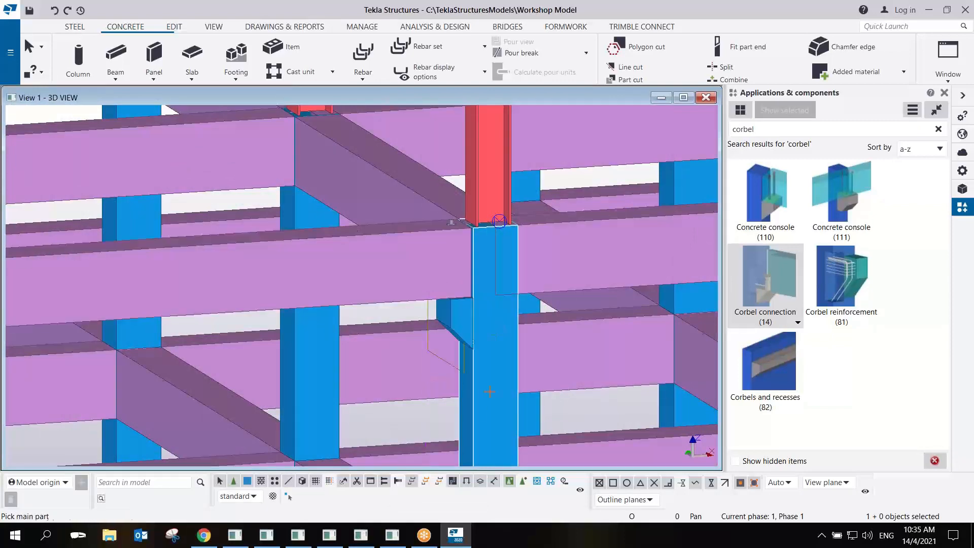
{"action": "left_click", "coordinate": [465, 422]}
{"action": "left_click", "coordinate": [611, 263]}
Add corbel connections under the upper grid line 1 beams on both sides of column C-1.
{"action": "middle_click_drag", "start_coordinate": [615, 263], "coordinate": [245, 279]}
{"action": "left_click", "coordinate": [463, 293]}
{"action": "left_click", "coordinate": [409, 238]}
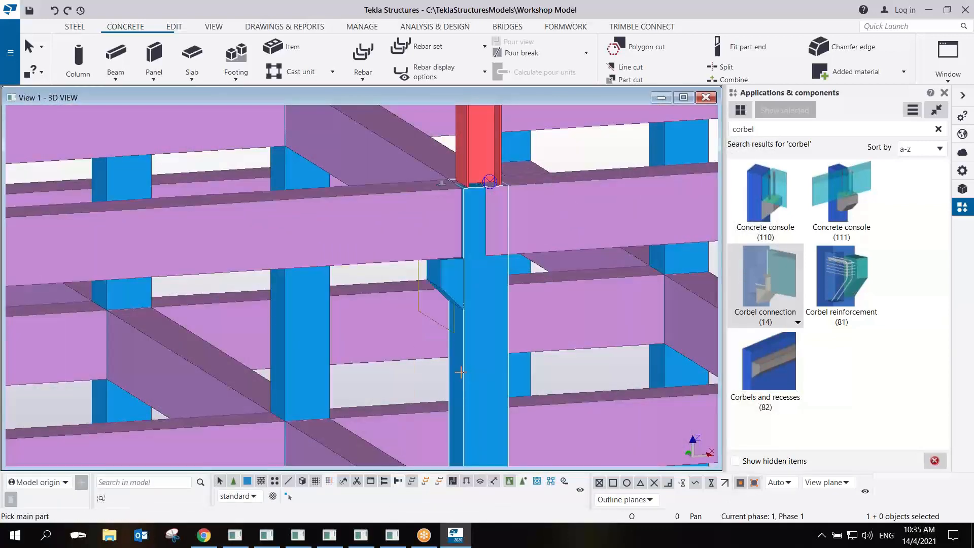
{"action": "left_click", "coordinate": [462, 374]}
{"action": "left_click", "coordinate": [544, 269]}
Add a corbel under the upper grid line 1 beam at column D-1 and end the corbel command.
{"action": "scroll", "coordinate": [579, 266], "scroll_direction": "right", "scroll_amount": 5, "text": "shift"}
{"action": "left_click", "coordinate": [655, 267]}
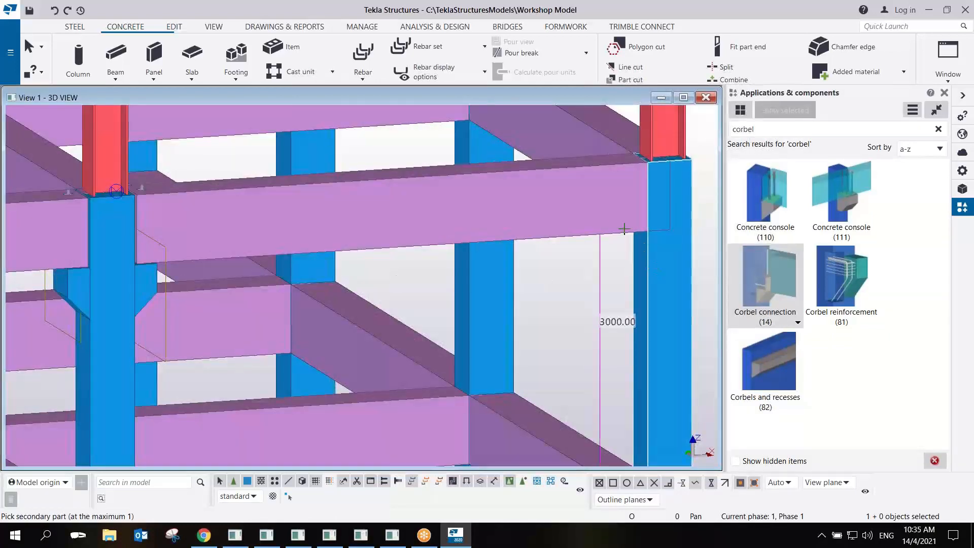
{"action": "right_click", "coordinate": [560, 197]}
{"action": "left_click", "coordinate": [578, 201]}
Redraw the view and show the parts as shaded wireframe to inspect the corbels and reinforcement along grid line 1.
{"action": "scroll", "coordinate": [577, 276], "scroll_direction": "down", "scroll_amount": 5}
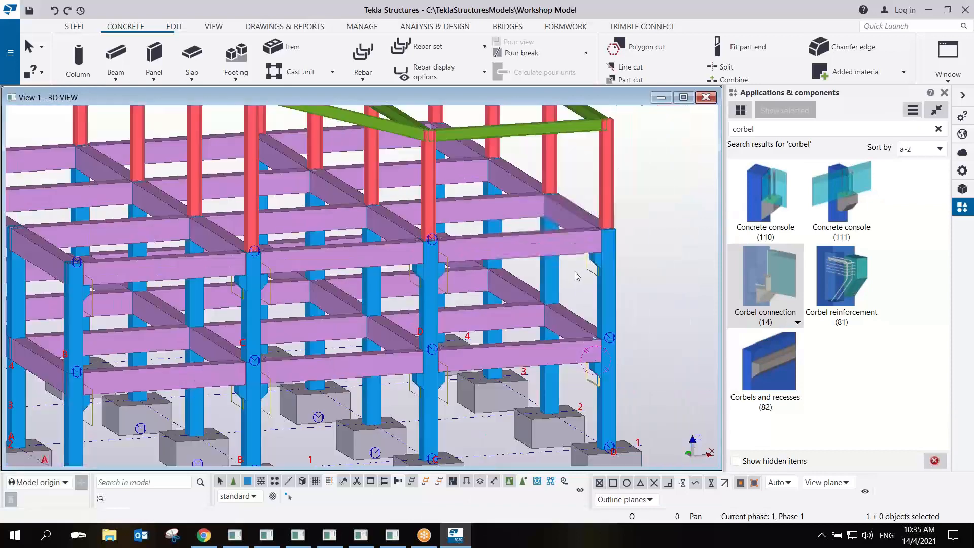
{"action": "scroll", "coordinate": [577, 276], "scroll_direction": "down", "scroll_amount": 6}
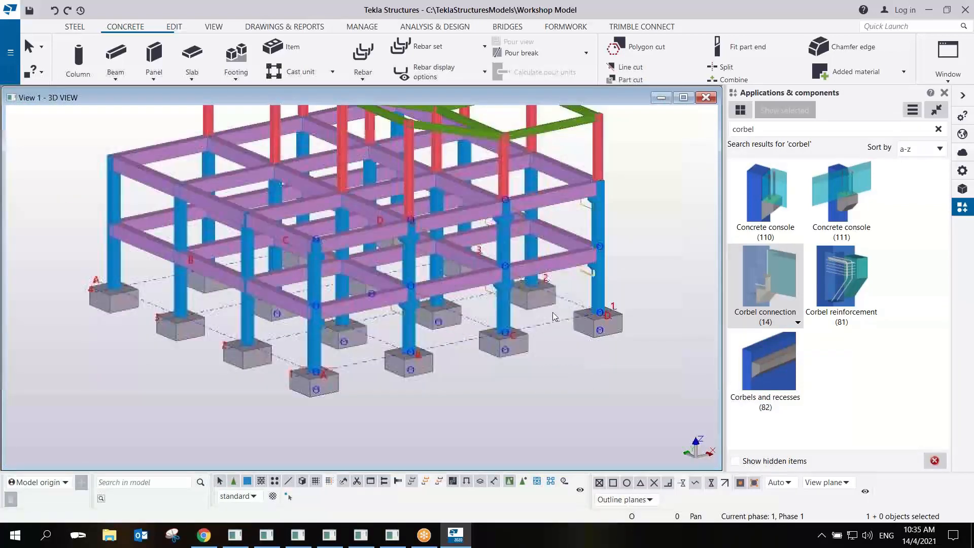
{"action": "right_click", "coordinate": [628, 243]}
{"action": "left_click", "coordinate": [662, 307]}
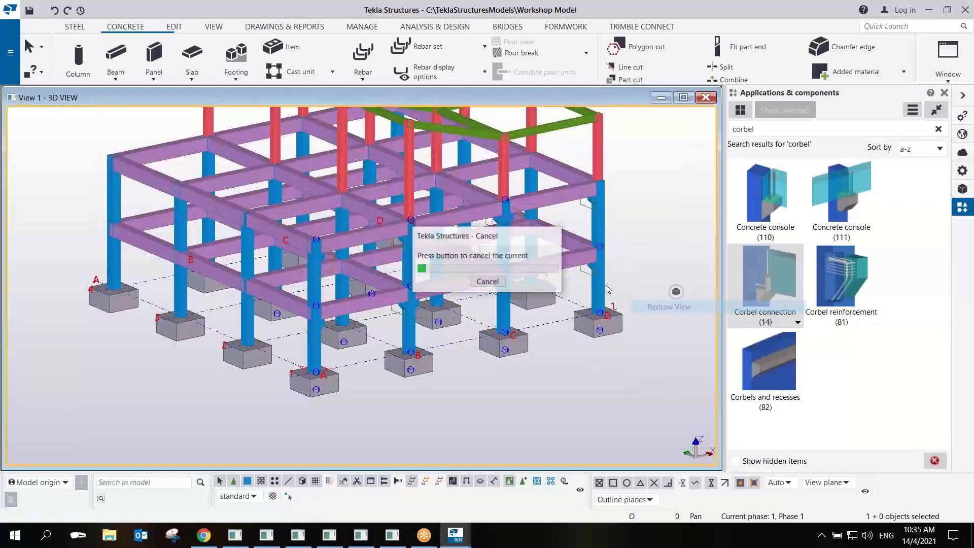
{"action": "key", "text": "ctrl+2"}
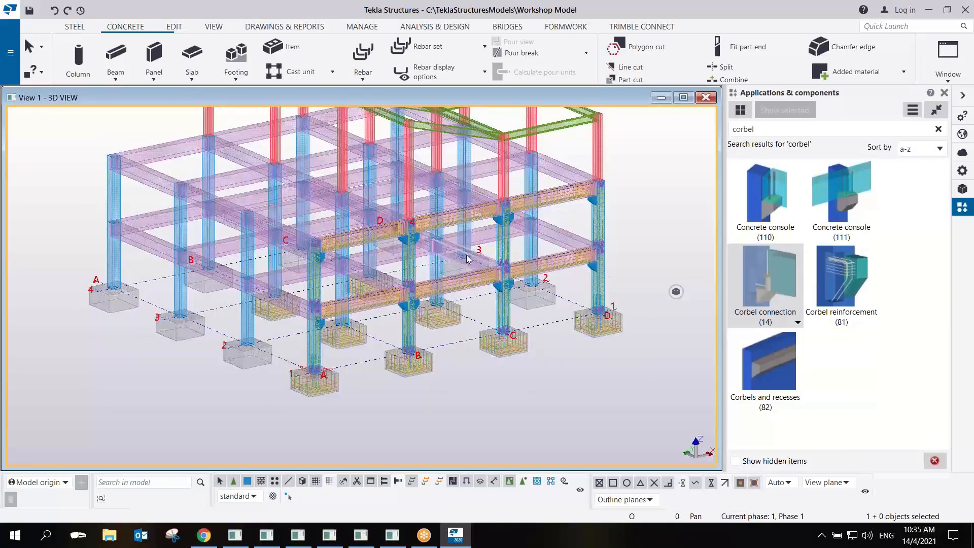
{"action": "scroll", "coordinate": [467, 258], "scroll_direction": "up", "scroll_amount": 8}
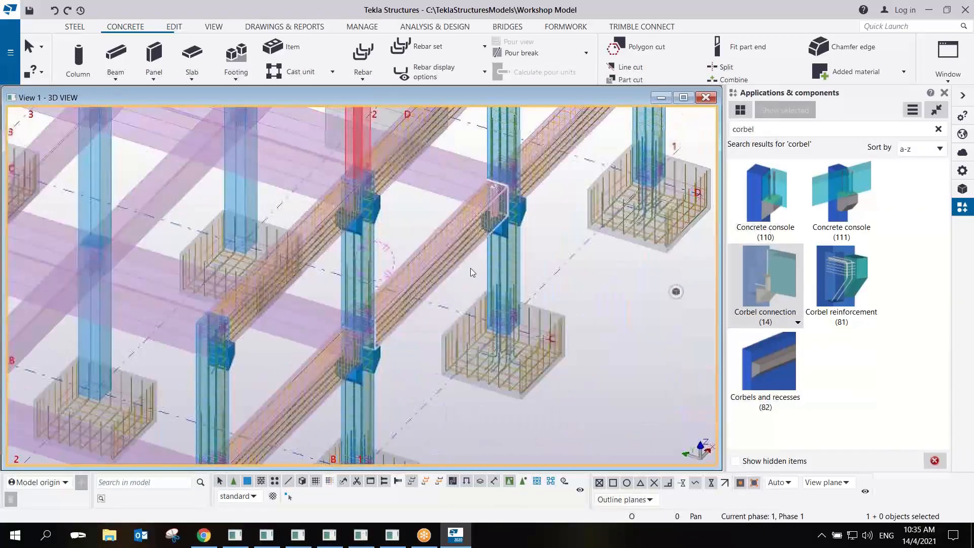
Examine the corbels and reinforcement along grid line 1 from close range up to the whole frame.
{"action": "middle_click_drag", "start_coordinate": [470, 268], "coordinate": [489, 284]}
{"action": "scroll", "coordinate": [394, 323], "scroll_direction": "down", "scroll_amount": 3}
{"action": "scroll", "coordinate": [573, 223], "scroll_direction": "up", "scroll_amount": 2}
{"action": "middle_click_drag", "start_coordinate": [563, 223], "coordinate": [451, 278]}
{"action": "scroll", "coordinate": [376, 243], "scroll_direction": "up", "scroll_amount": 3}
{"action": "scroll", "coordinate": [375, 243], "scroll_direction": "down", "scroll_amount": 3}
{"action": "middle_click_drag", "start_coordinate": [523, 258], "coordinate": [371, 296]}
{"action": "scroll", "coordinate": [370, 297], "scroll_direction": "down", "scroll_amount": 3}
{"action": "middle_click_drag", "start_coordinate": [489, 269], "coordinate": [485, 257], "text": "ctrl"}
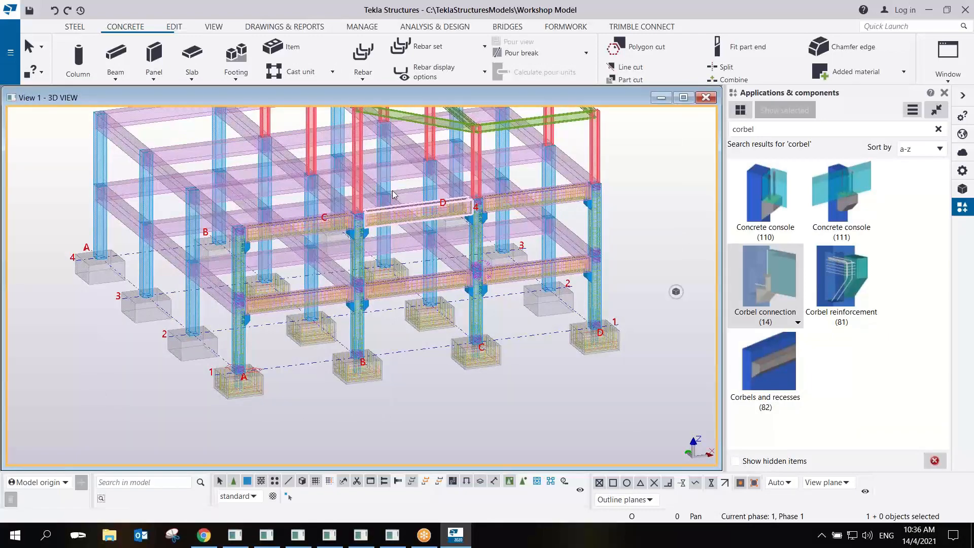
Examine the joint between the steel column and the top of concrete column D-1, showing the parts as fully rendered.
{"action": "scroll", "coordinate": [587, 242], "scroll_direction": "up", "scroll_amount": 3}
{"action": "middle_click_drag", "start_coordinate": [586, 241], "coordinate": [554, 293], "text": "ctrl"}
{"action": "scroll", "coordinate": [603, 277], "scroll_direction": "up", "scroll_amount": 5}
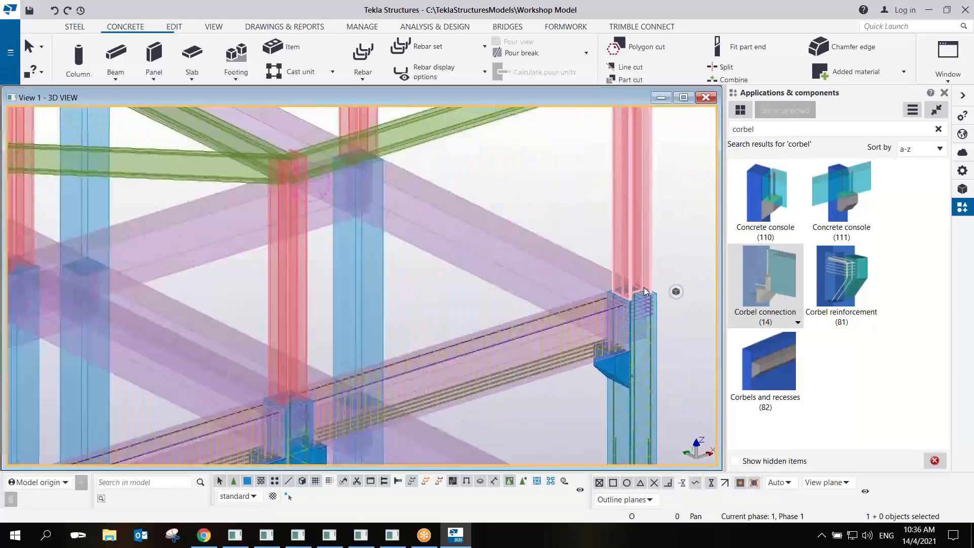
{"action": "scroll", "coordinate": [643, 287], "scroll_direction": "up", "scroll_amount": 4}
{"action": "middle_click_drag", "start_coordinate": [640, 288], "coordinate": [455, 248]}
{"action": "scroll", "coordinate": [454, 251], "scroll_direction": "down", "scroll_amount": 7}
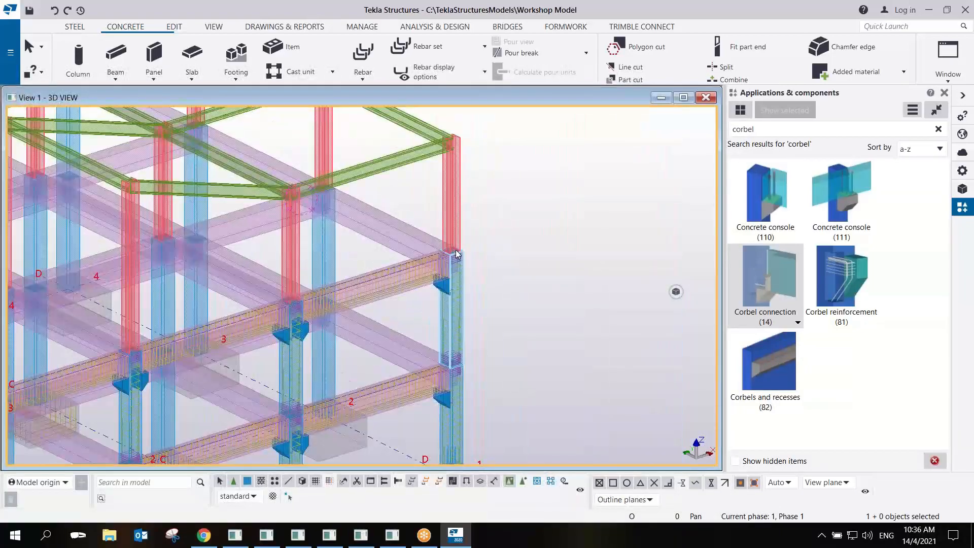
{"action": "scroll", "coordinate": [454, 254], "scroll_direction": "up", "scroll_amount": 5}
{"action": "scroll", "coordinate": [436, 262], "scroll_direction": "up", "scroll_amount": 5}
{"action": "scroll", "coordinate": [386, 294], "scroll_direction": "up", "scroll_amount": 2}
{"action": "middle_click_drag", "start_coordinate": [386, 294], "coordinate": [253, 302]}
{"action": "scroll", "coordinate": [500, 239], "scroll_direction": "down", "scroll_amount": 9}
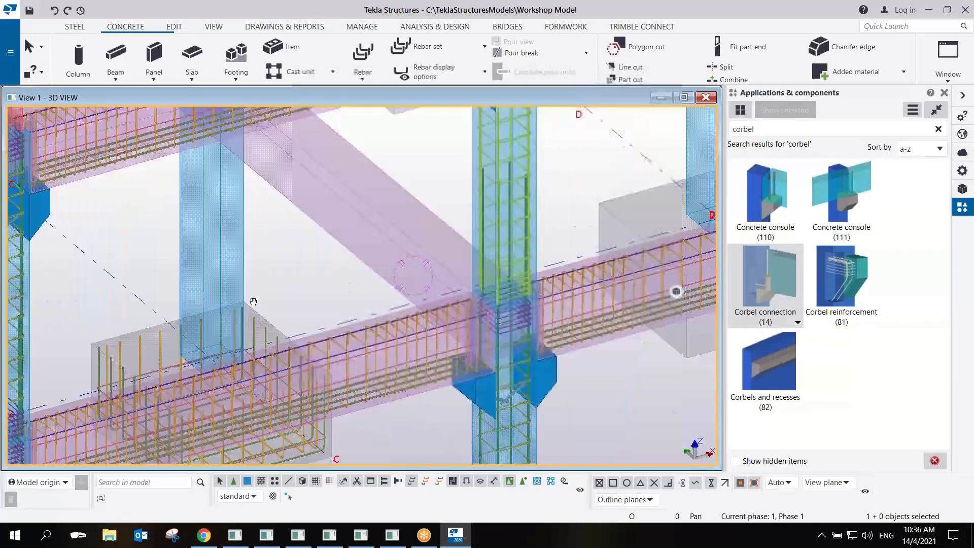
{"action": "left_click_drag", "start_coordinate": [253, 301], "coordinate": [349, 384]}
{"action": "scroll", "coordinate": [349, 384], "scroll_direction": "down", "scroll_amount": 5}
{"action": "scroll", "coordinate": [432, 299], "scroll_direction": "up", "scroll_amount": 9}
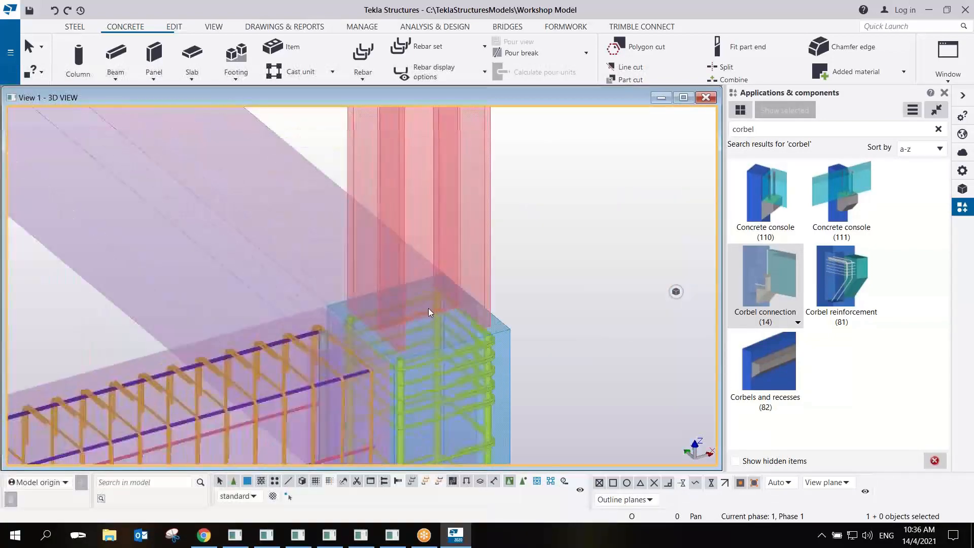
{"action": "key", "text": "ctrl+4"}
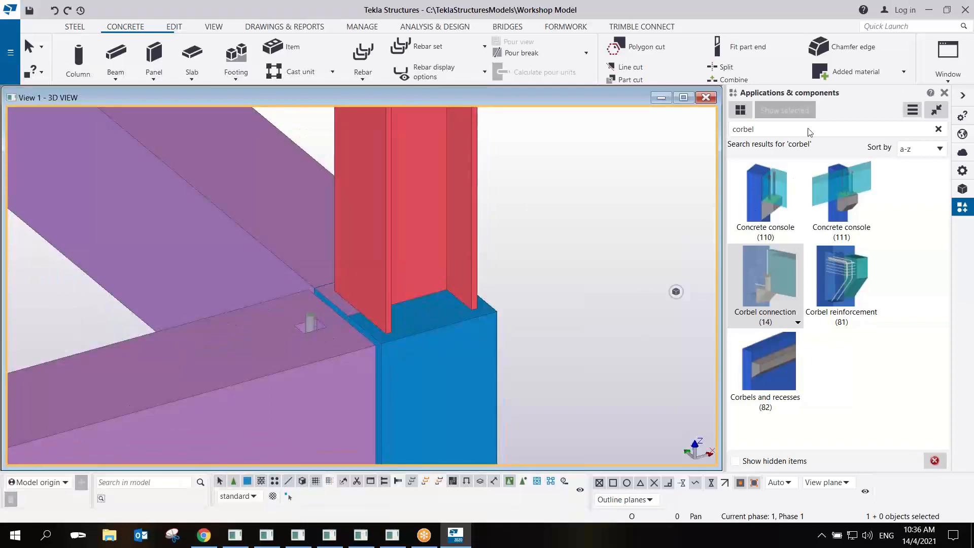
Search the component catalog for BASE and open the properties of Base plate (1004).
{"action": "left_click", "coordinate": [783, 130]}
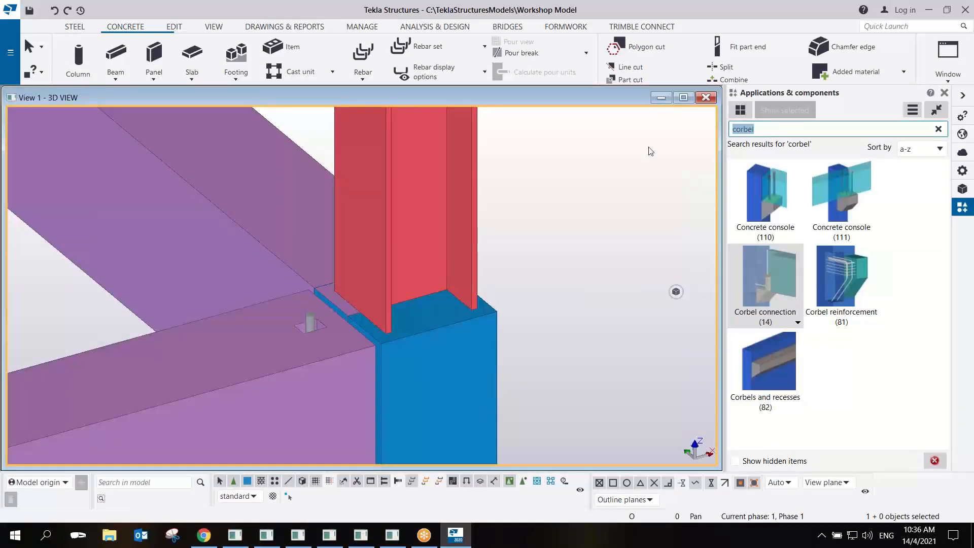
{"action": "type", "text": "base"}
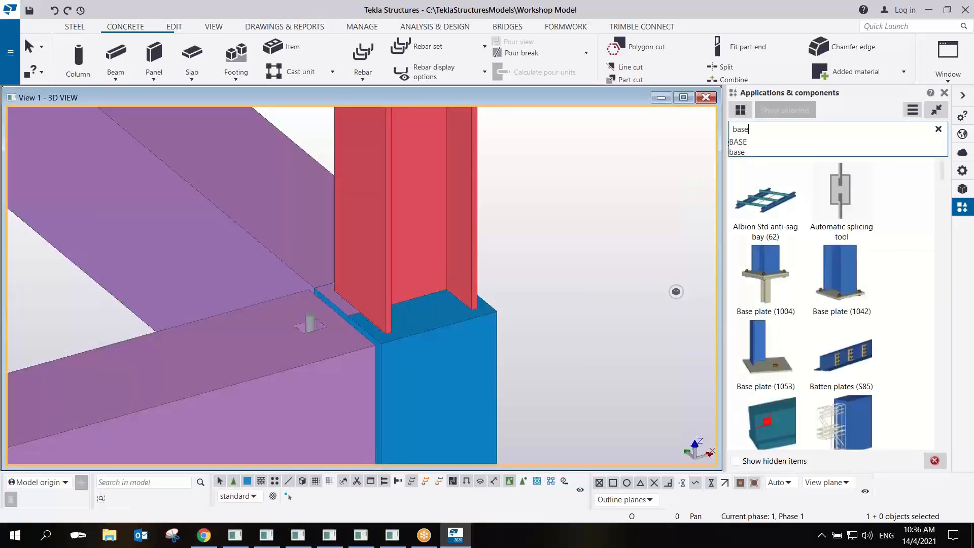
{"action": "left_click", "coordinate": [746, 143]}
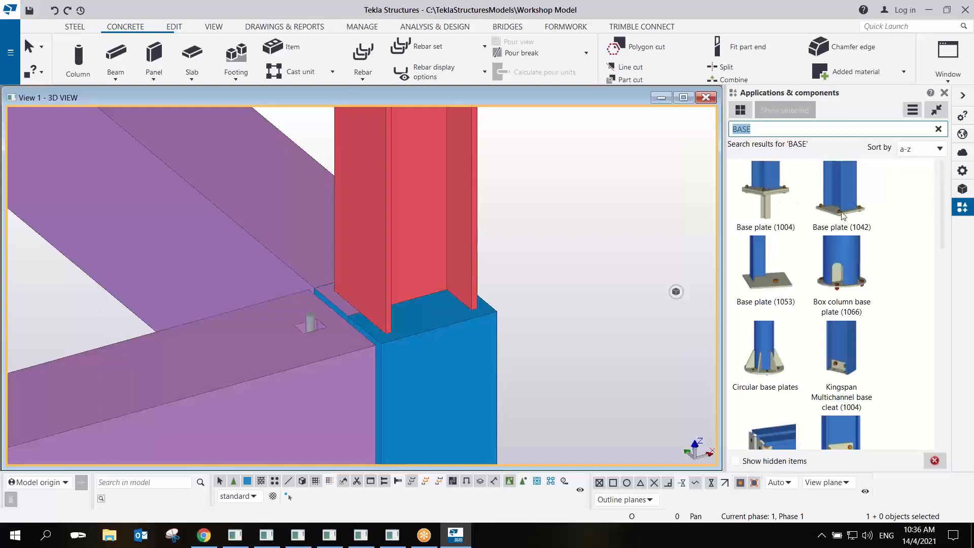
{"action": "left_click", "coordinate": [762, 186]}
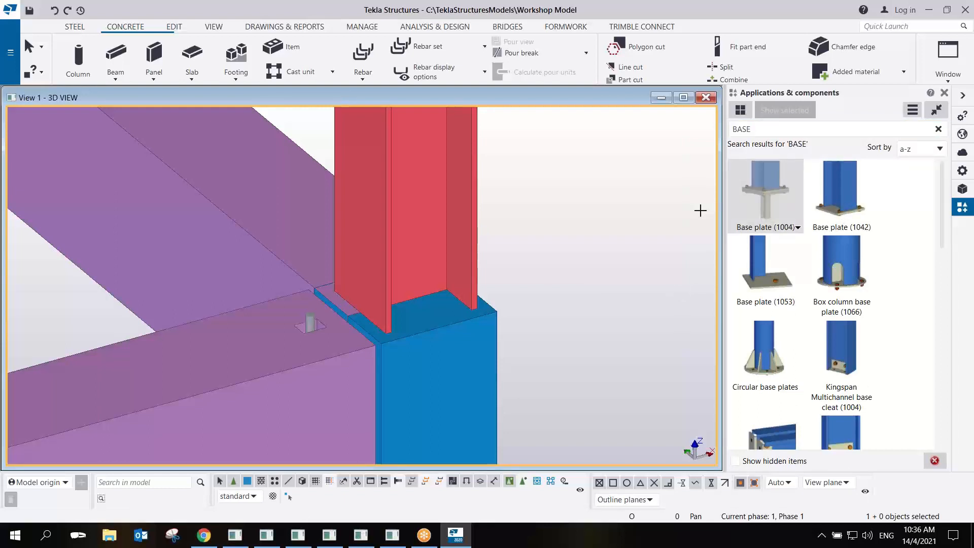
{"action": "double_click", "coordinate": [776, 191]}
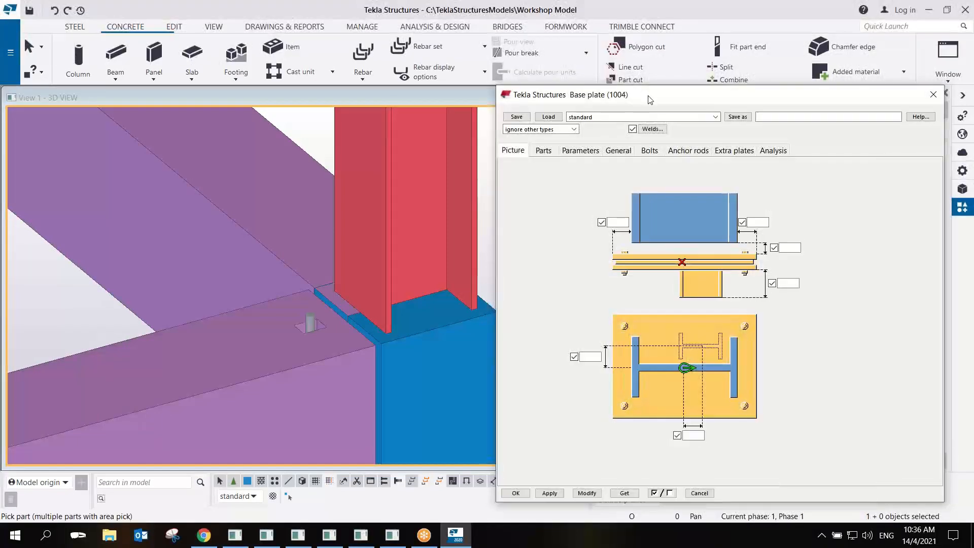
{"action": "middle_click_drag", "start_coordinate": [370, 293], "coordinate": [233, 289]}
{"action": "scroll", "coordinate": [234, 288], "scroll_direction": "down", "scroll_amount": 3}
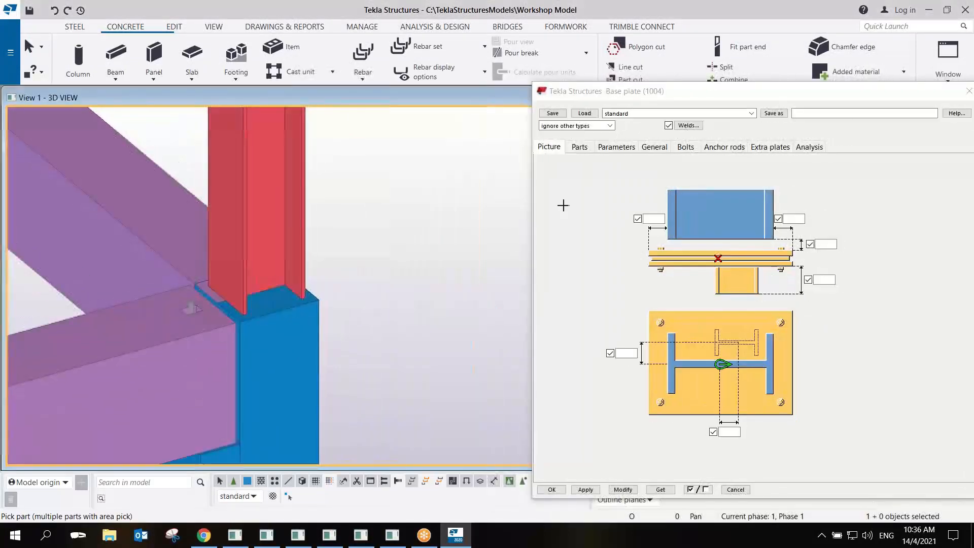
Set the base plate's thickness to 20 mm and the component class to 6.
{"action": "left_click", "coordinate": [579, 150]}
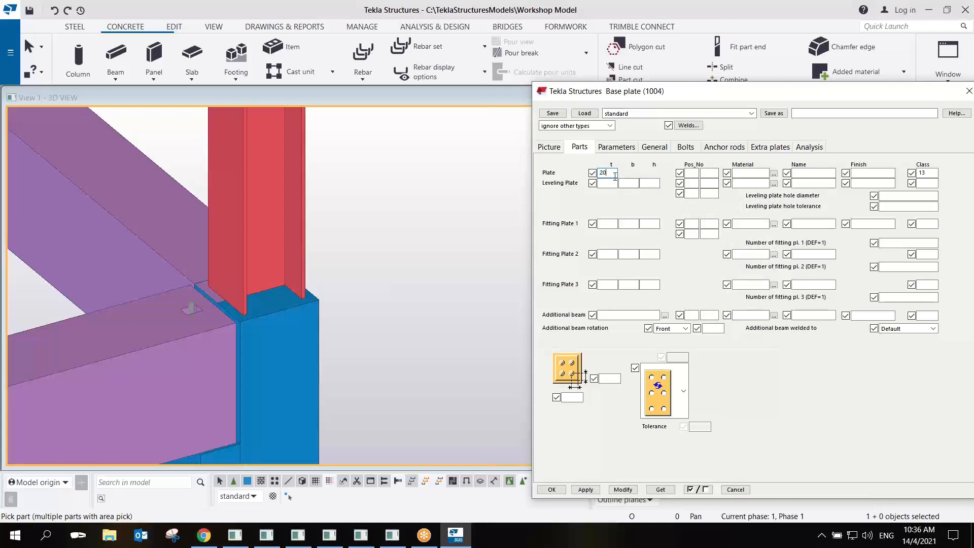
{"action": "left_click", "coordinate": [616, 147]}
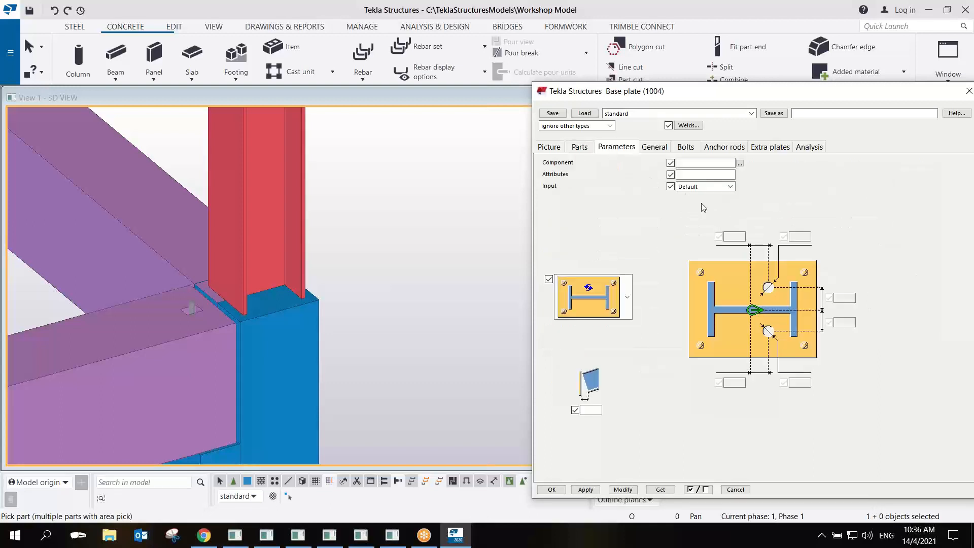
{"action": "left_click", "coordinate": [657, 148]}
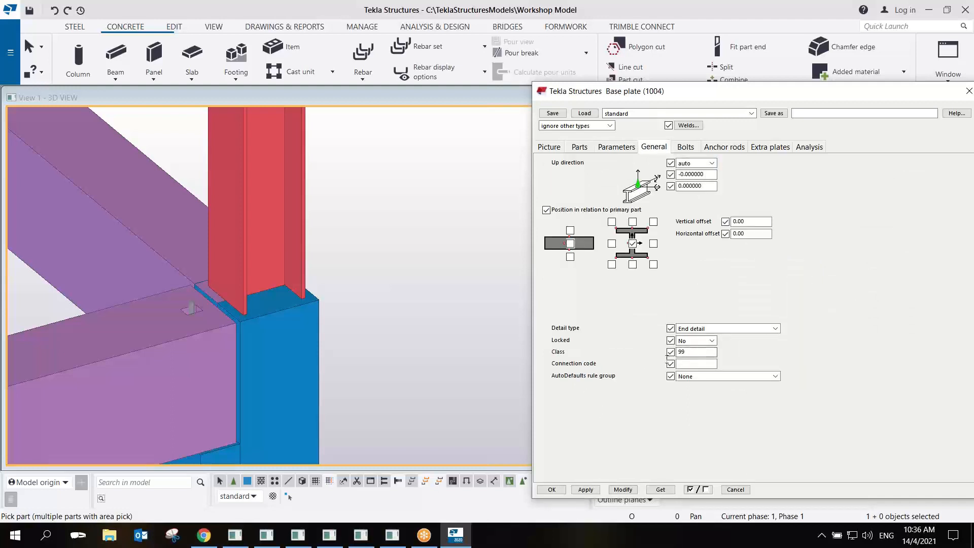
{"action": "double_click", "coordinate": [685, 352]}
{"action": "type", "text": "6"}
Define two bolts in each direction of the base plate with 100 mm spacing both ways.
{"action": "left_click", "coordinate": [687, 148]}
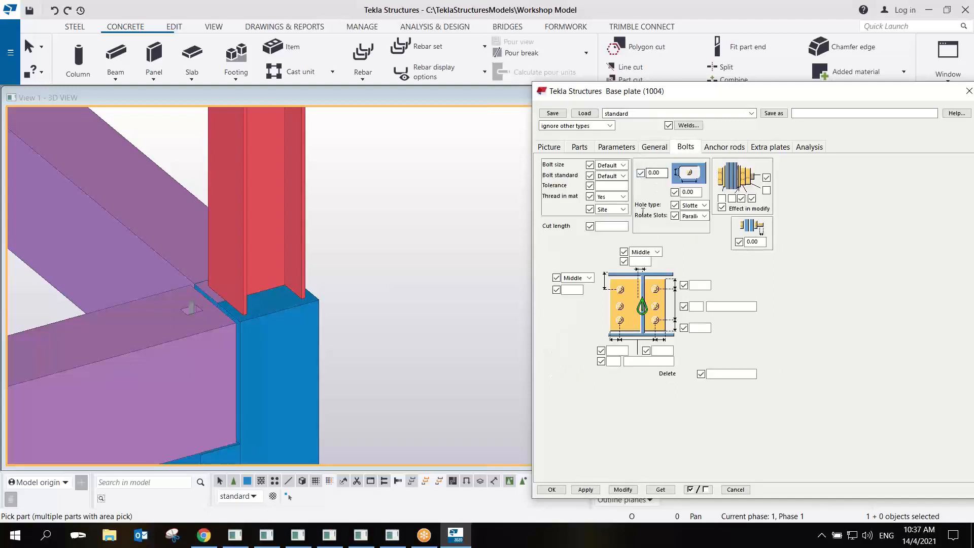
{"action": "mouse_move", "coordinate": [300, 315]}
{"action": "middle_mouse_down"}
{"action": "mouse_move", "coordinate": [372, 294]}
{"action": "mouse_move", "coordinate": [293, 311]}
{"action": "middle_mouse_up"}
{"action": "scroll", "coordinate": [342, 292], "scroll_direction": "up", "scroll_amount": 3}
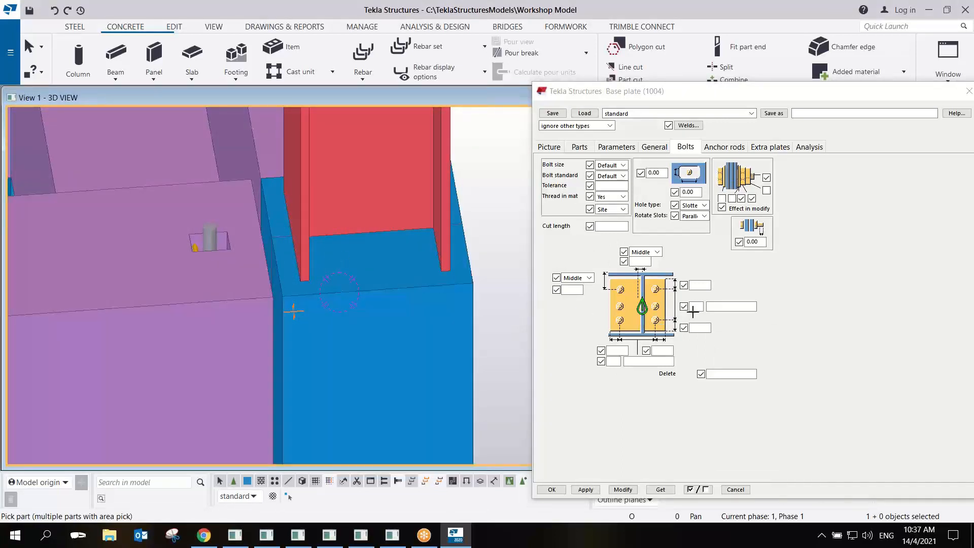
{"action": "left_click", "coordinate": [701, 306]}
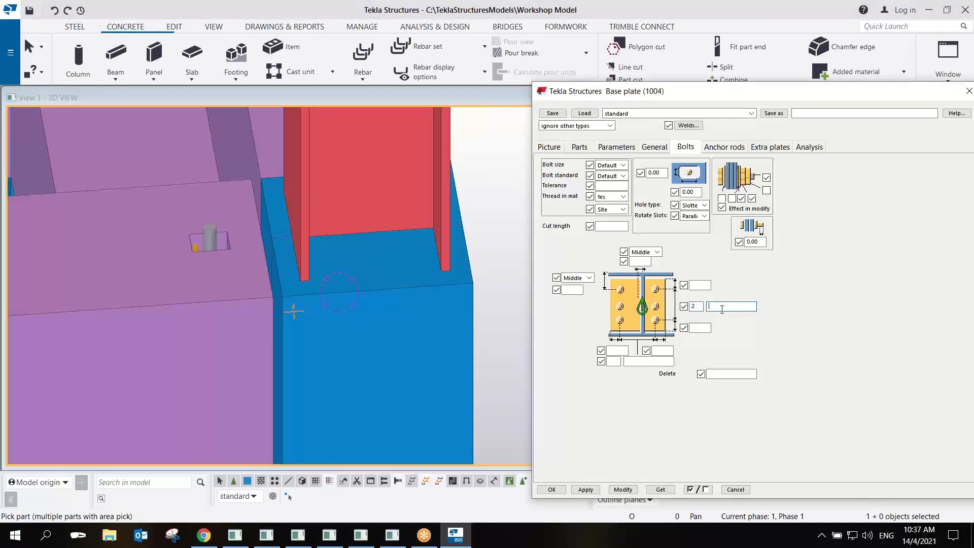
{"action": "left_click", "coordinate": [613, 361]}
Add the base plate at the foot of the steel column above concrete column D-1 and end the command.
{"action": "left_click", "coordinate": [439, 159]}
{"action": "left_click", "coordinate": [369, 235]}
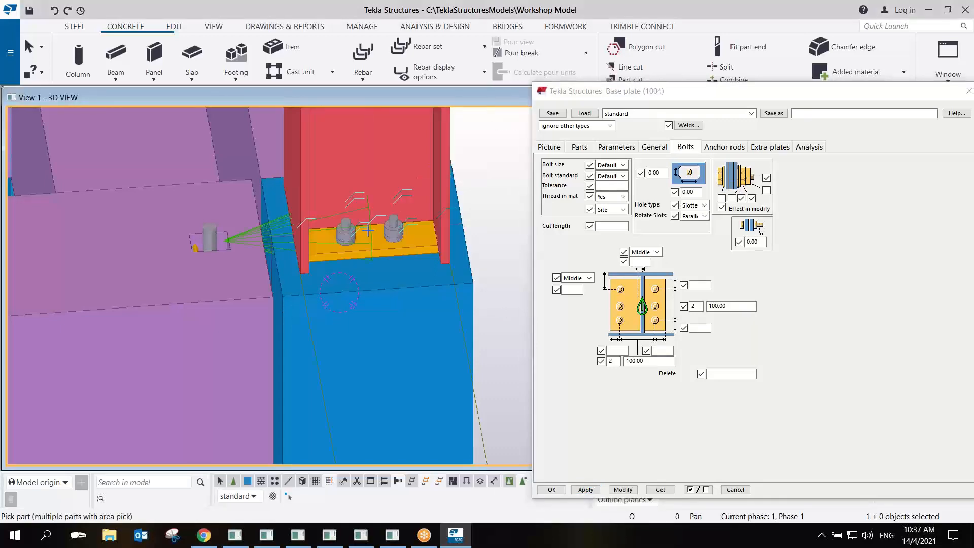
{"action": "right_click", "coordinate": [474, 209]}
{"action": "left_click", "coordinate": [491, 215]}
Examine the new base plate and its bolts at the foot of steel column D-1 from several angles.
{"action": "scroll", "coordinate": [374, 247], "scroll_direction": "up", "scroll_amount": 4}
{"action": "mouse_move", "coordinate": [354, 235]}
{"action": "middle_mouse_down", "text": "ctrl"}
{"action": "mouse_move", "coordinate": [385, 263]}
{"action": "mouse_move", "coordinate": [374, 333]}
{"action": "mouse_move", "coordinate": [350, 345]}
{"action": "mouse_move", "coordinate": [324, 326]}
{"action": "mouse_move", "coordinate": [296, 265]}
{"action": "mouse_move", "coordinate": [339, 232]}
{"action": "middle_mouse_up", "text": "ctrl"}
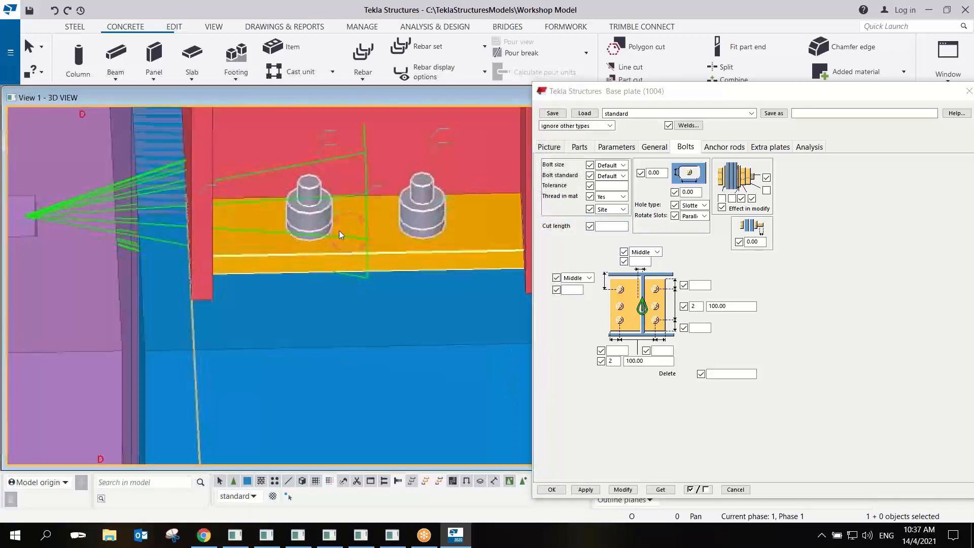
{"action": "scroll", "coordinate": [348, 246], "scroll_direction": "down", "scroll_amount": 6}
{"action": "middle_click_drag", "start_coordinate": [468, 233], "coordinate": [328, 264], "text": "ctrl"}
{"action": "scroll", "coordinate": [347, 254], "scroll_direction": "up", "scroll_amount": 3}
{"action": "scroll", "coordinate": [340, 251], "scroll_direction": "up", "scroll_amount": 2}
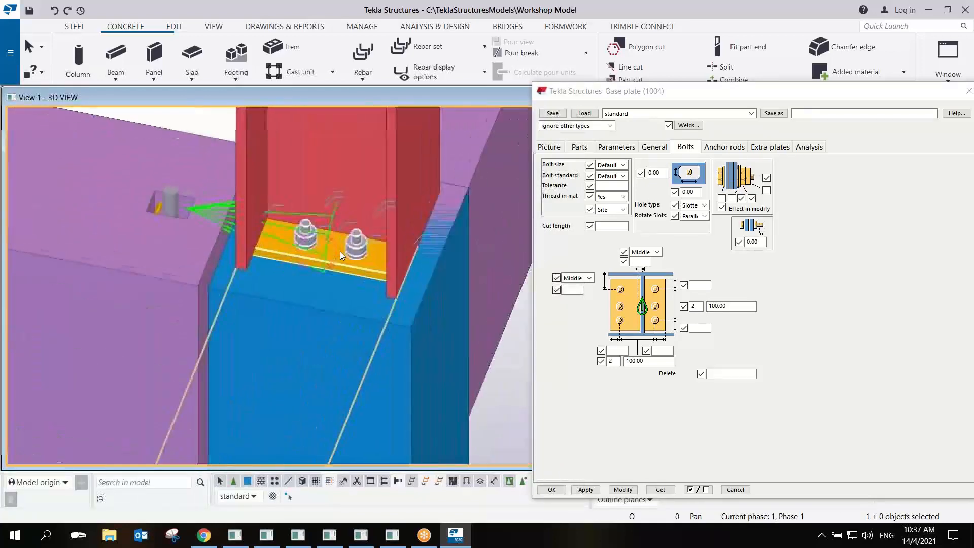
{"action": "scroll", "coordinate": [324, 241], "scroll_direction": "down", "scroll_amount": 6}
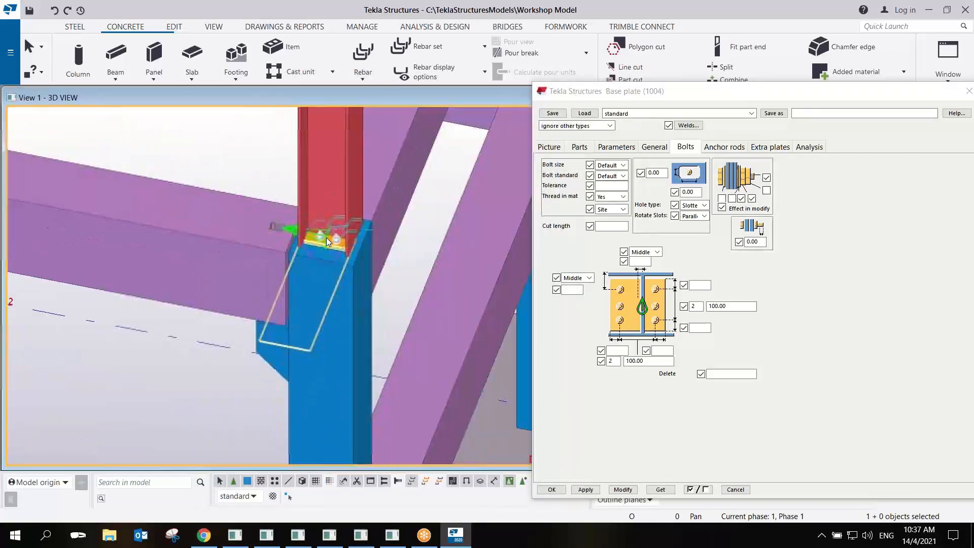
{"action": "right_click", "coordinate": [325, 236]}
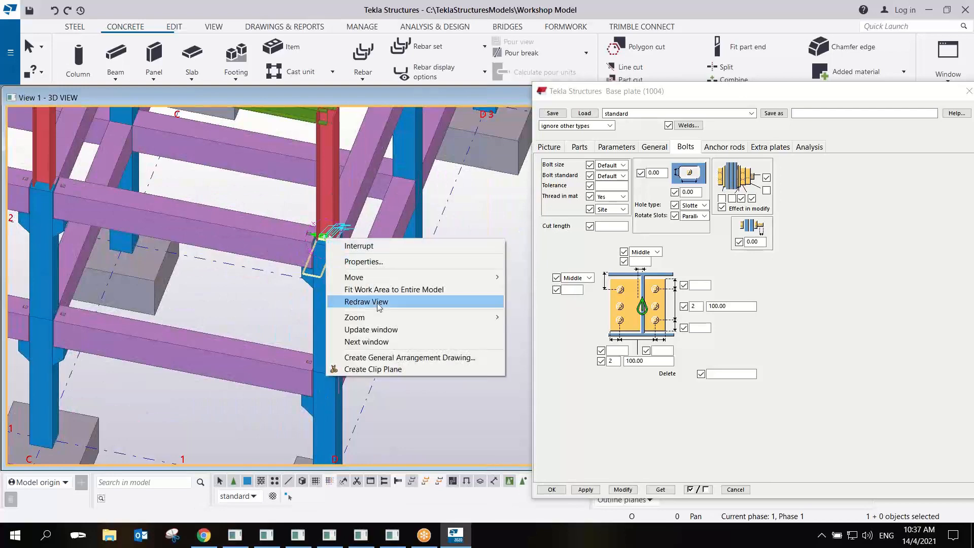
{"action": "left_click", "coordinate": [458, 228]}
{"action": "scroll", "coordinate": [342, 238], "scroll_direction": "up", "scroll_amount": 5}
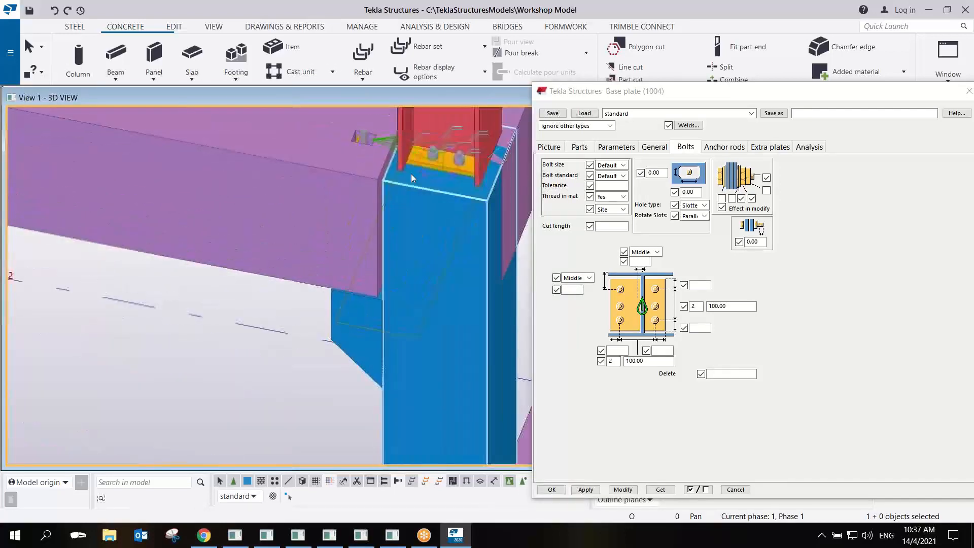
Create a component basic view of the D-1 base plate and enlarge its window.
{"action": "right_click", "coordinate": [419, 162]}
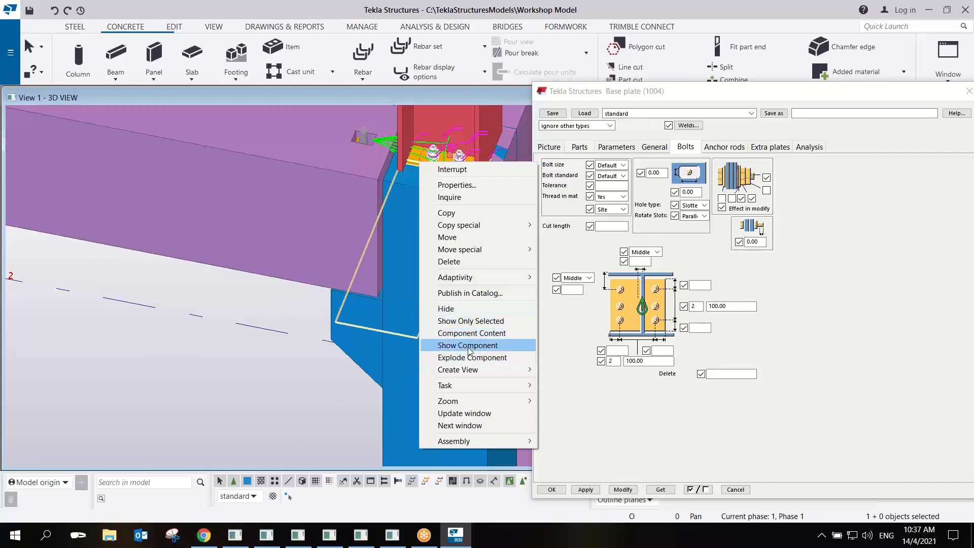
{"action": "mouse_move", "coordinate": [479, 370]}
{"action": "left_click", "coordinate": [576, 369]}
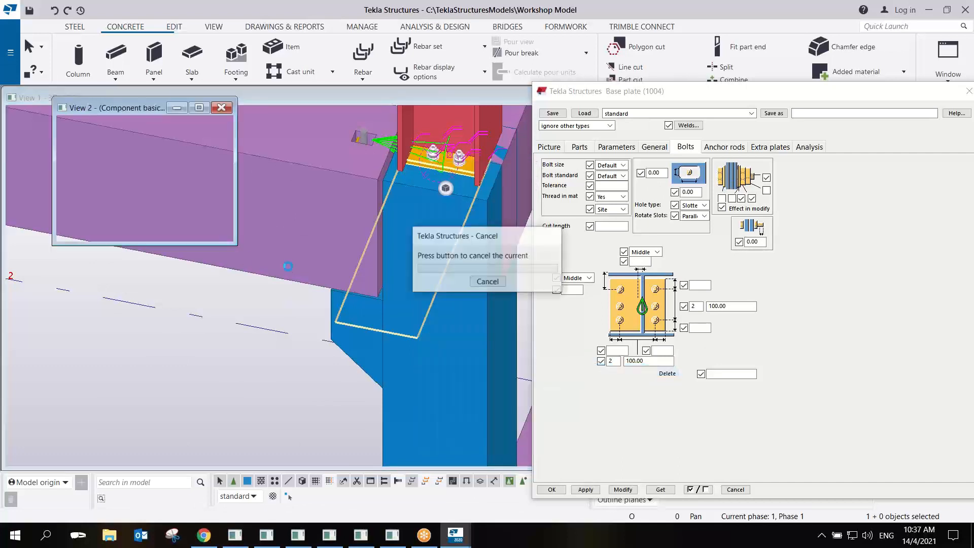
{"action": "left_click_drag", "start_coordinate": [422, 382], "coordinate": [609, 470]}
{"action": "middle_click_drag", "start_coordinate": [399, 304], "coordinate": [334, 300]}
{"action": "scroll", "coordinate": [333, 300], "scroll_direction": "down", "scroll_amount": 1}
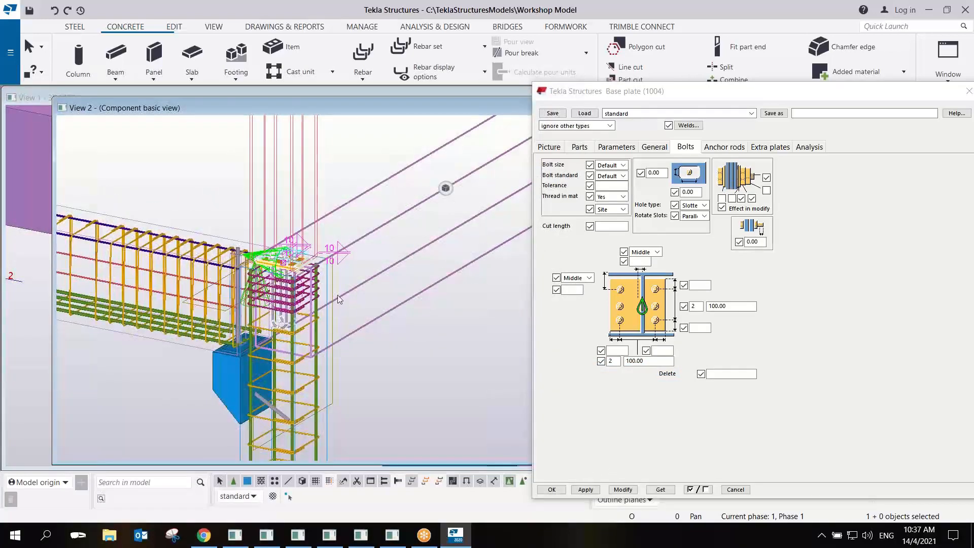
Show the component view's parts as shaded wireframe and examine the bolt layout on the base plate.
{"action": "key", "text": "ctrl+2"}
{"action": "left_click", "coordinate": [430, 351]}
{"action": "scroll", "coordinate": [339, 275], "scroll_direction": "up", "scroll_amount": 1}
{"action": "mouse_move", "coordinate": [289, 277]}
{"action": "middle_mouse_down"}
{"action": "mouse_move", "coordinate": [264, 251]}
{"action": "mouse_move", "coordinate": [374, 311]}
{"action": "mouse_move", "coordinate": [269, 348]}
{"action": "mouse_move", "coordinate": [302, 326]}
{"action": "mouse_move", "coordinate": [299, 294]}
{"action": "middle_mouse_up"}
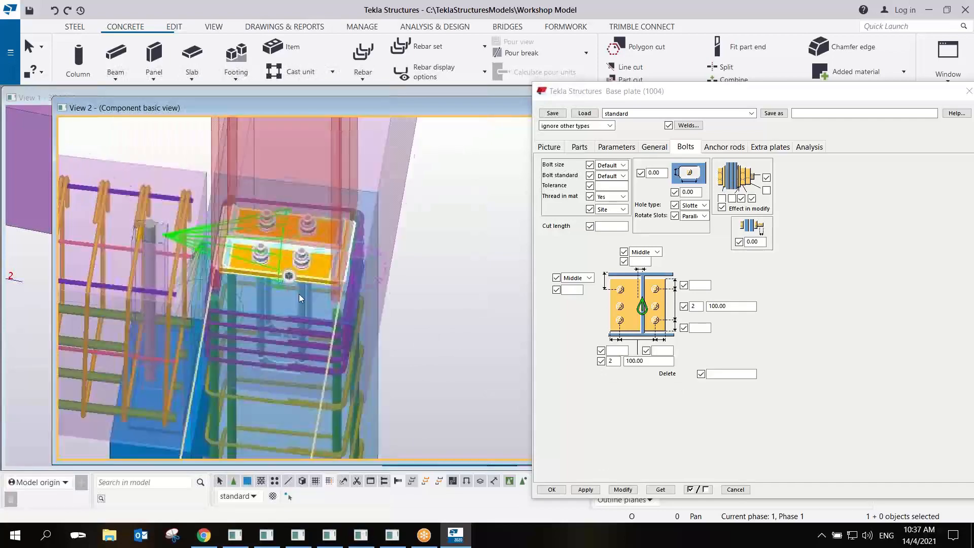
{"action": "scroll", "coordinate": [299, 294], "scroll_direction": "up", "scroll_amount": 1}
{"action": "middle_click_drag", "start_coordinate": [274, 249], "coordinate": [389, 442], "text": "ctrl"}
{"action": "key", "text": "ctrl+p"}
{"action": "scroll", "coordinate": [277, 235], "scroll_direction": "up", "scroll_amount": 4}
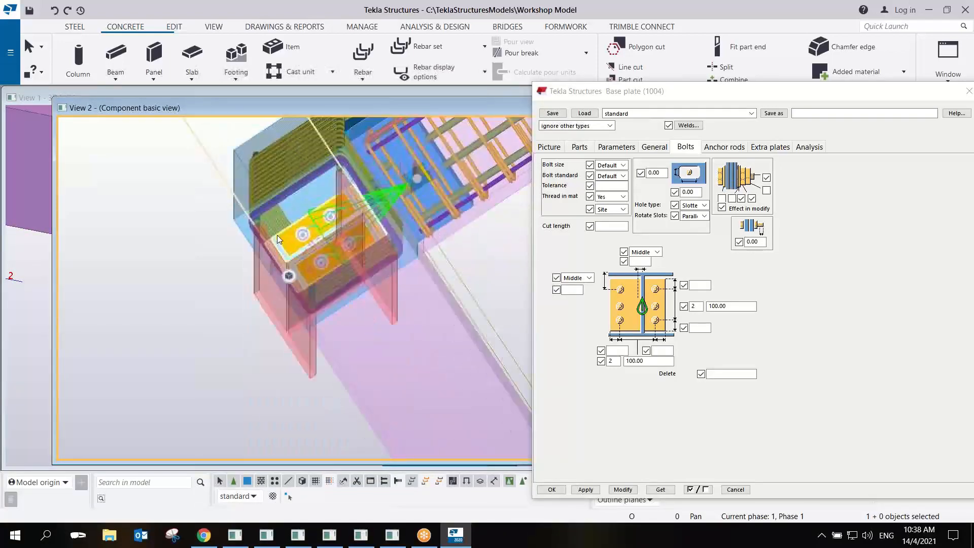
{"action": "middle_click_drag", "start_coordinate": [322, 221], "coordinate": [326, 289], "text": "ctrl"}
{"action": "middle_click_drag", "start_coordinate": [374, 247], "coordinate": [274, 270], "text": "ctrl"}
{"action": "scroll", "coordinate": [274, 267], "scroll_direction": "up", "scroll_amount": 2}
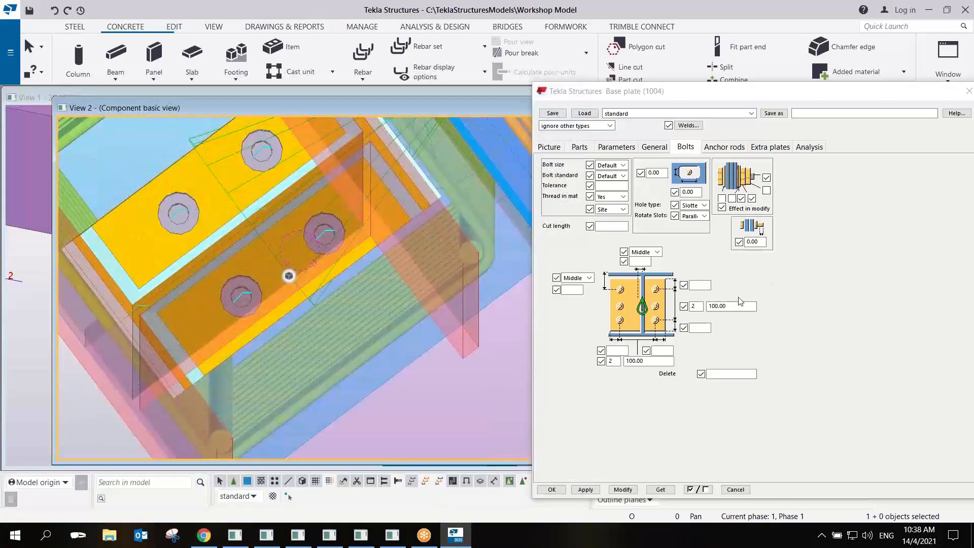
{"action": "middle_click_drag", "start_coordinate": [327, 299], "coordinate": [355, 251], "text": "ctrl"}
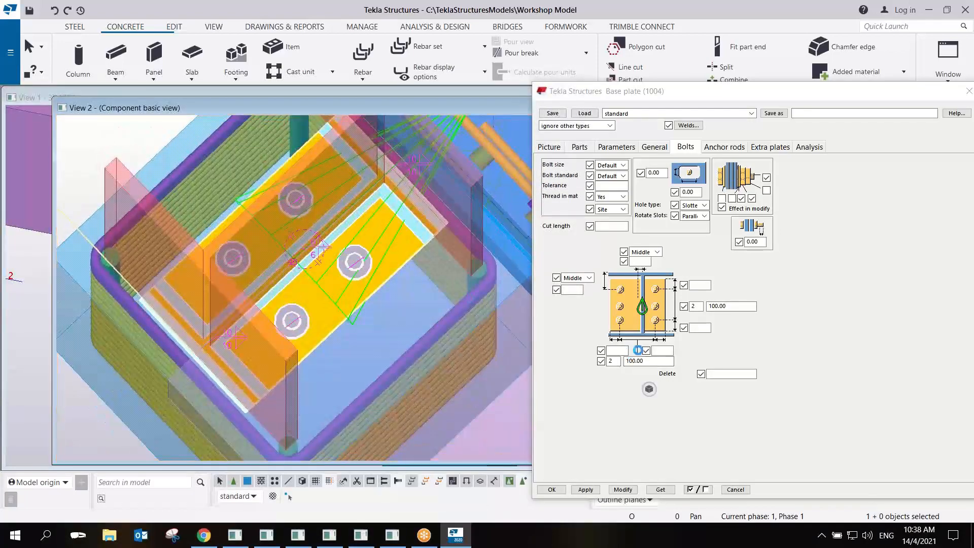
Modify the base plate's bolt spacing to 150 mm across the column web and 120 mm along it.
{"action": "left_click", "coordinate": [651, 361]}
{"action": "double_click", "coordinate": [652, 361]}
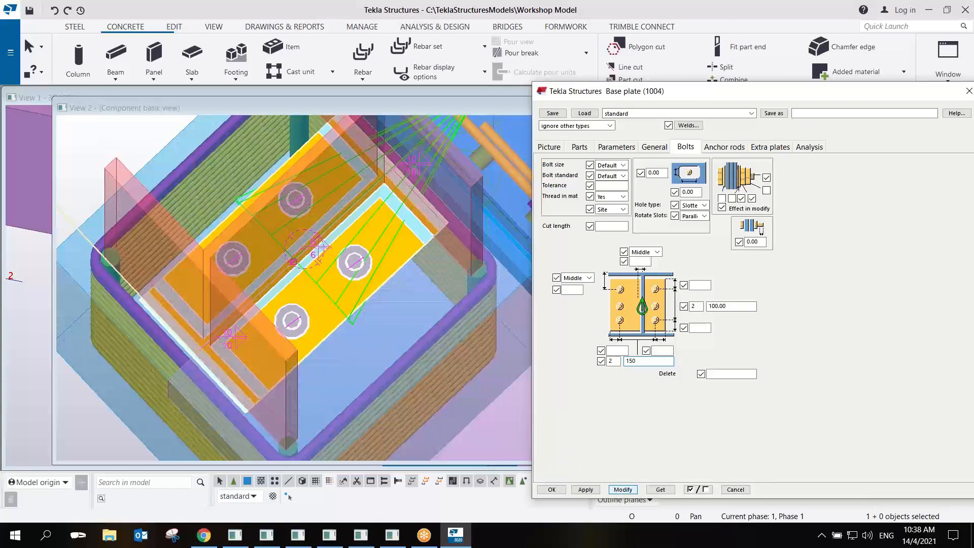
{"action": "middle_click_drag", "start_coordinate": [372, 267], "coordinate": [272, 189], "text": "ctrl"}
{"action": "scroll", "coordinate": [311, 318], "scroll_direction": "up", "scroll_amount": 3}
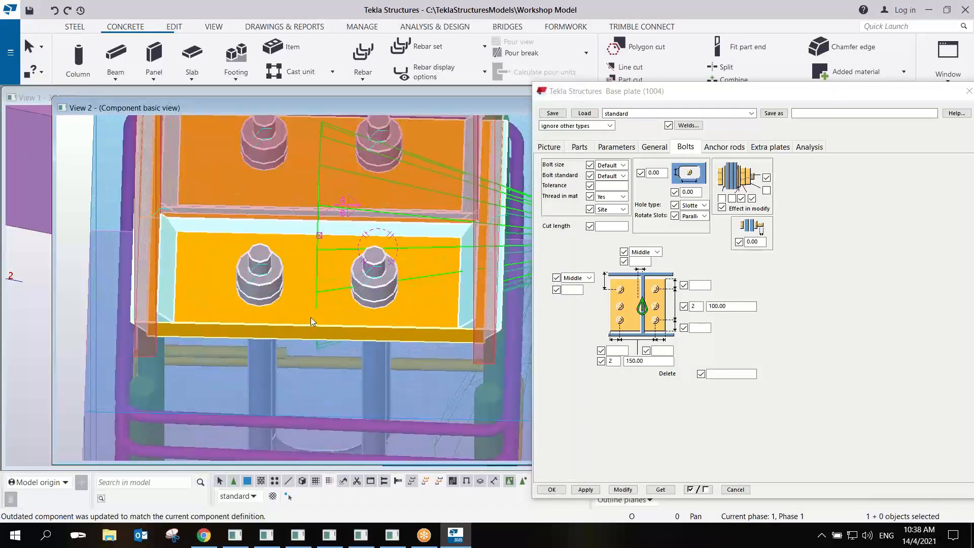
{"action": "double_click", "coordinate": [721, 306]}
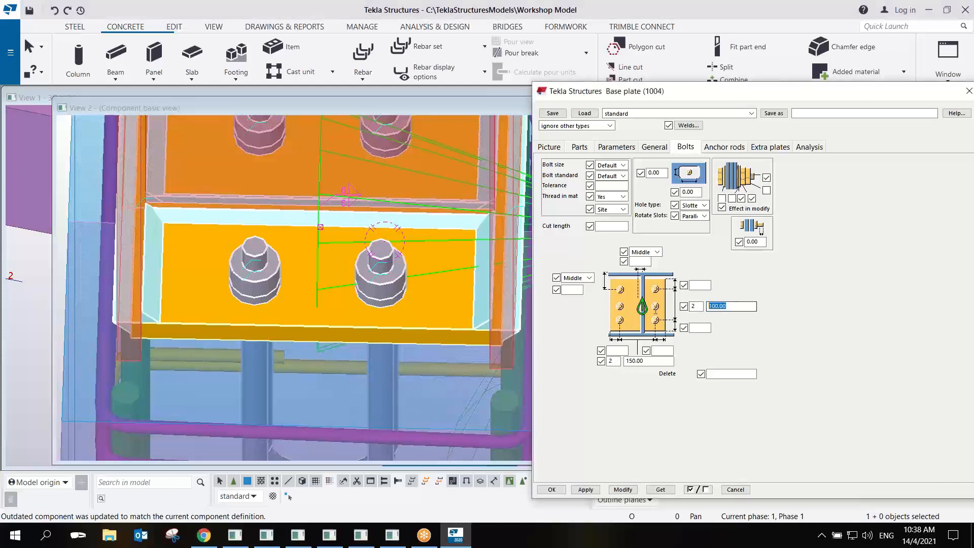
{"action": "type", "text": "120"}
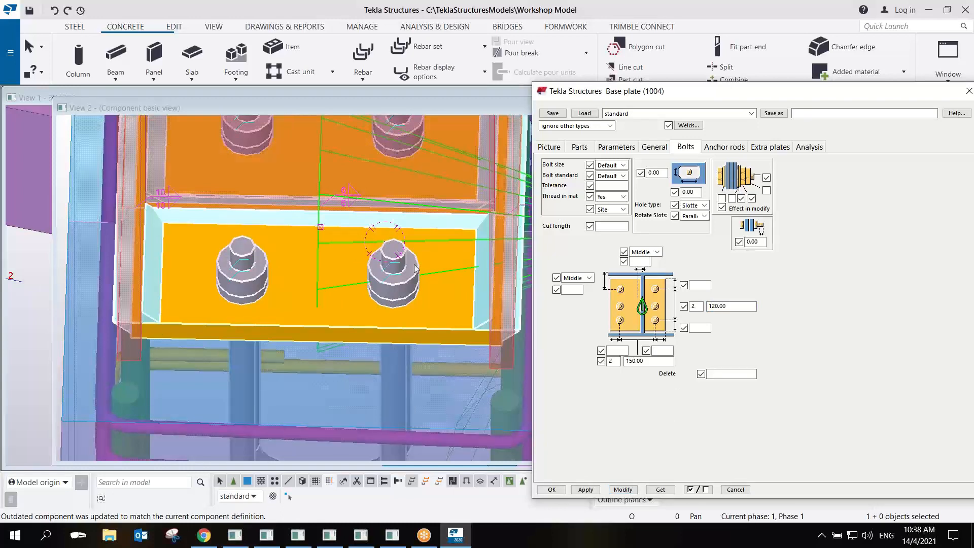
Modify the base plate's edge distances to -10 mm on both sides of the column and examine the plate's extent.
{"action": "left_click", "coordinate": [553, 148]}
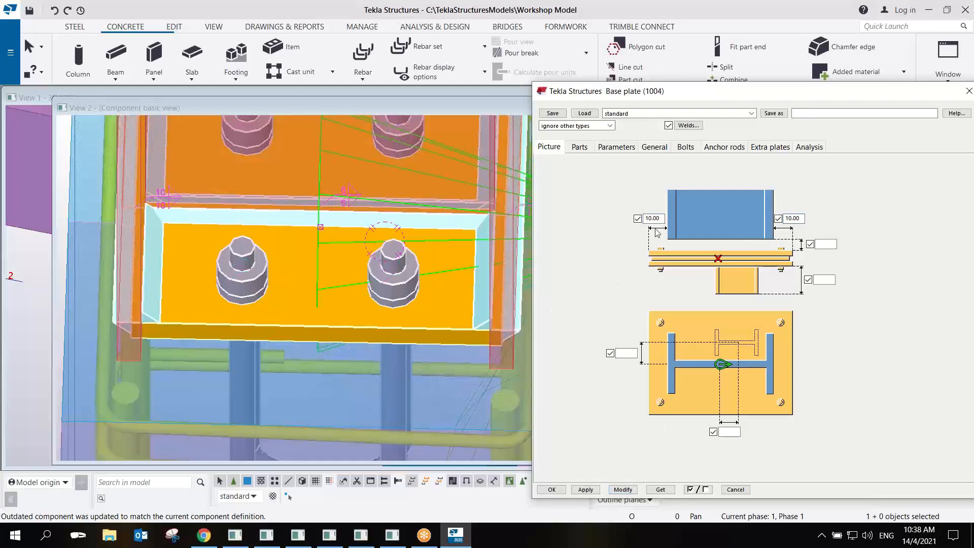
{"action": "middle_click_drag", "start_coordinate": [394, 276], "coordinate": [386, 216], "text": "ctrl"}
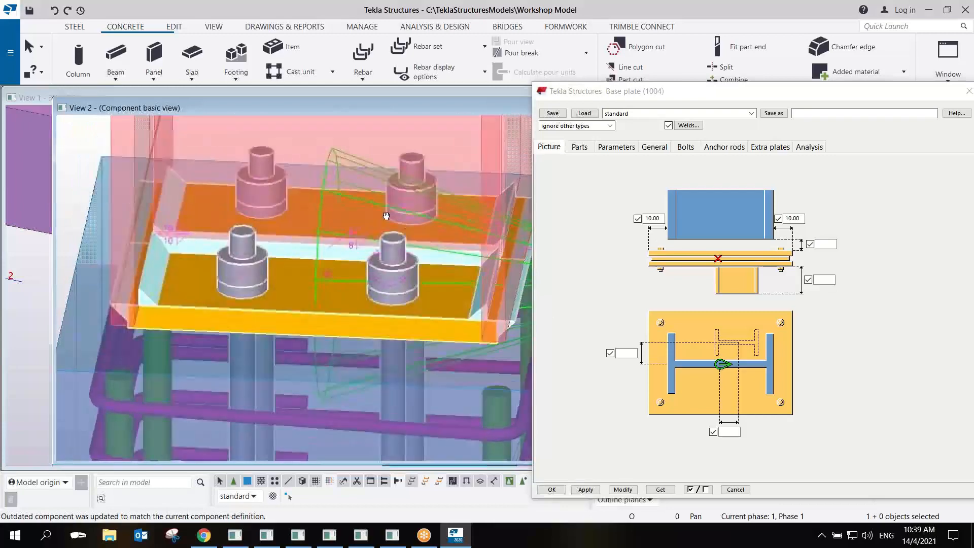
{"action": "left_click", "coordinate": [647, 218]}
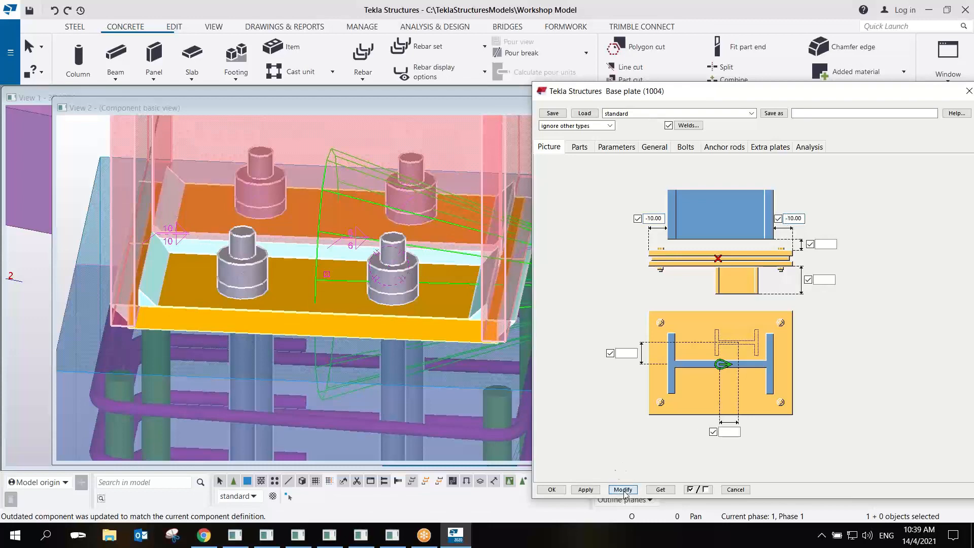
{"action": "left_click", "coordinate": [148, 315]}
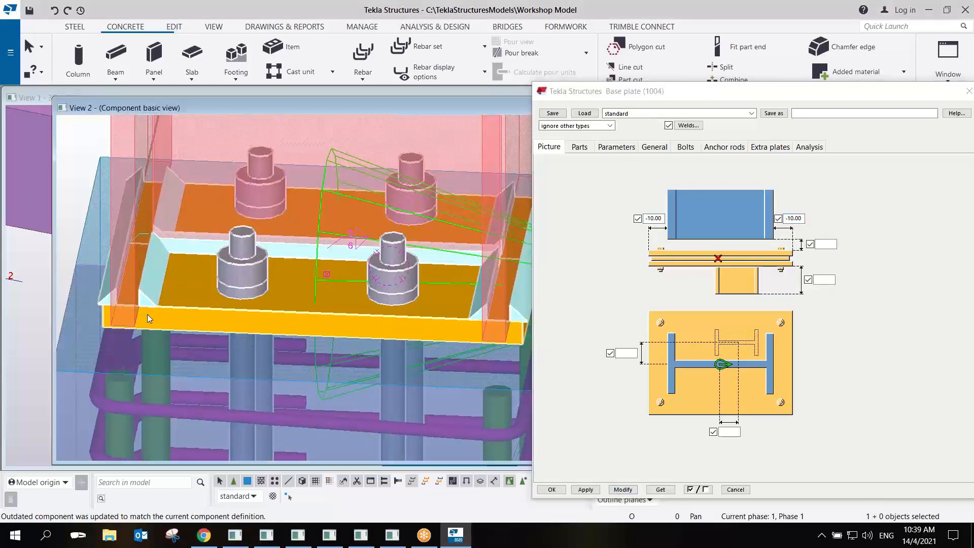
{"action": "scroll", "coordinate": [128, 305], "scroll_direction": "up", "scroll_amount": 4}
{"action": "scroll", "coordinate": [132, 306], "scroll_direction": "down", "scroll_amount": 4}
{"action": "middle_click_drag", "start_coordinate": [135, 307], "coordinate": [301, 284], "text": "ctrl"}
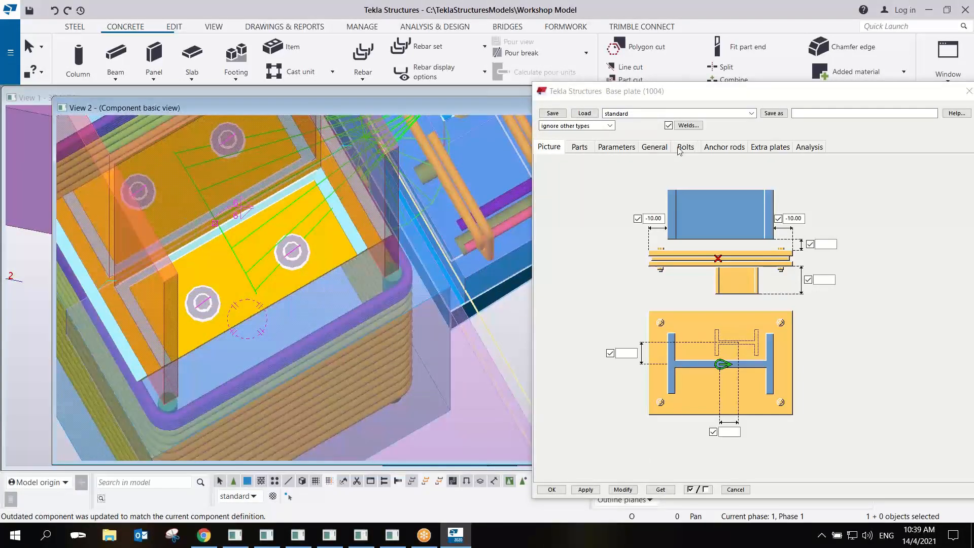
Inquire the steel column's object data and read its section width.
{"action": "left_click", "coordinate": [583, 147]}
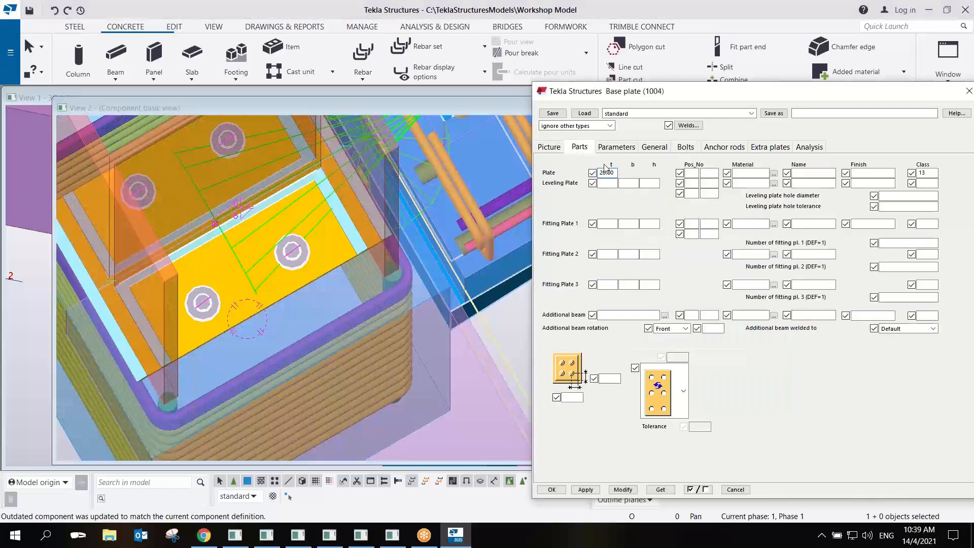
{"action": "right_click", "coordinate": [383, 204]}
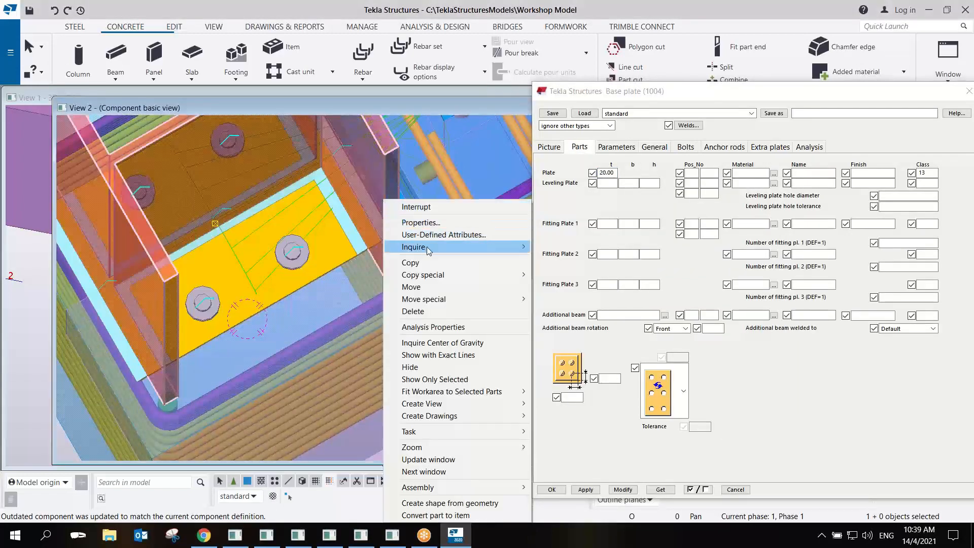
{"action": "mouse_move", "coordinate": [429, 249]}
{"action": "left_click", "coordinate": [565, 252]}
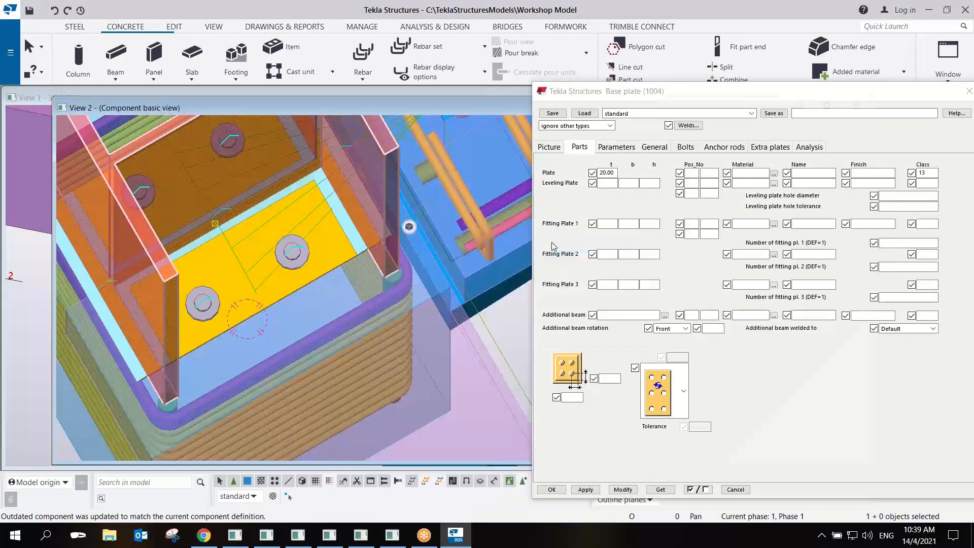
{"action": "scroll", "coordinate": [429, 228], "scroll_direction": "down", "scroll_amount": 5}
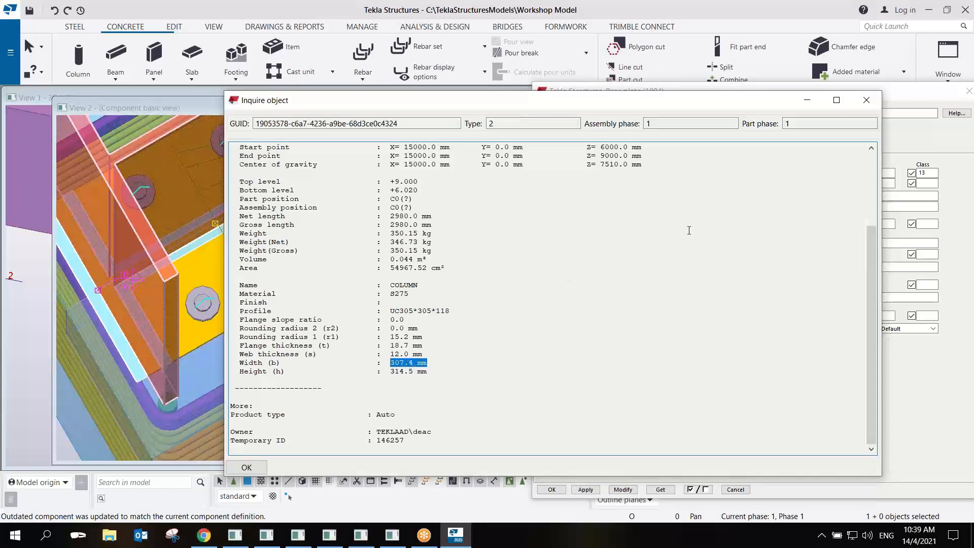
{"action": "left_click", "coordinate": [867, 100]}
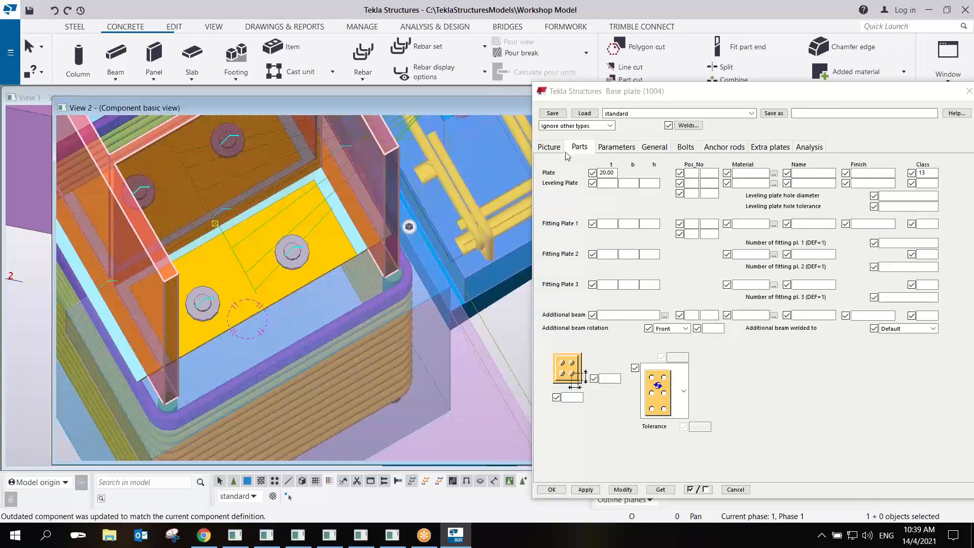
Modify the base plate's bolt edge distances to 60 mm on both sides.
{"action": "left_click", "coordinate": [684, 148]}
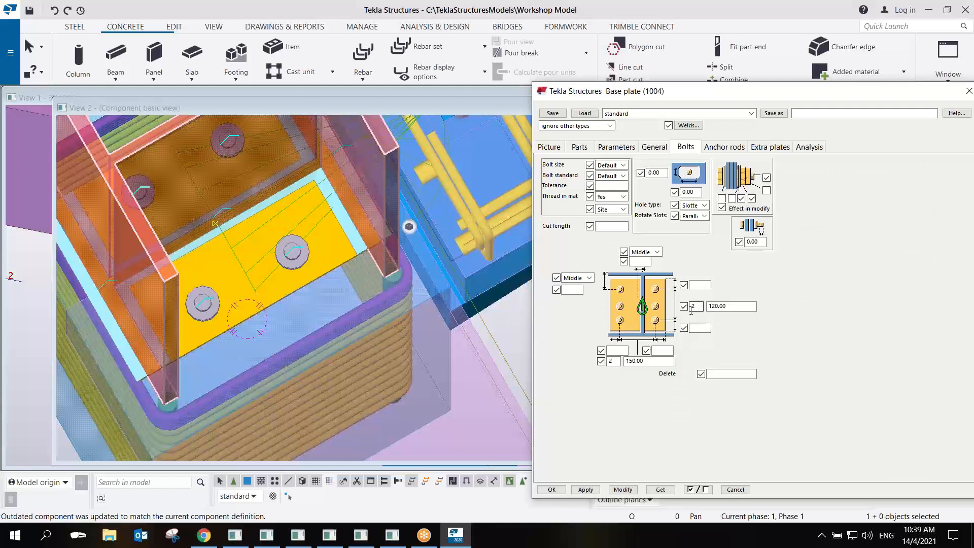
{"action": "left_click", "coordinate": [664, 350]}
{"action": "left_click", "coordinate": [622, 489]}
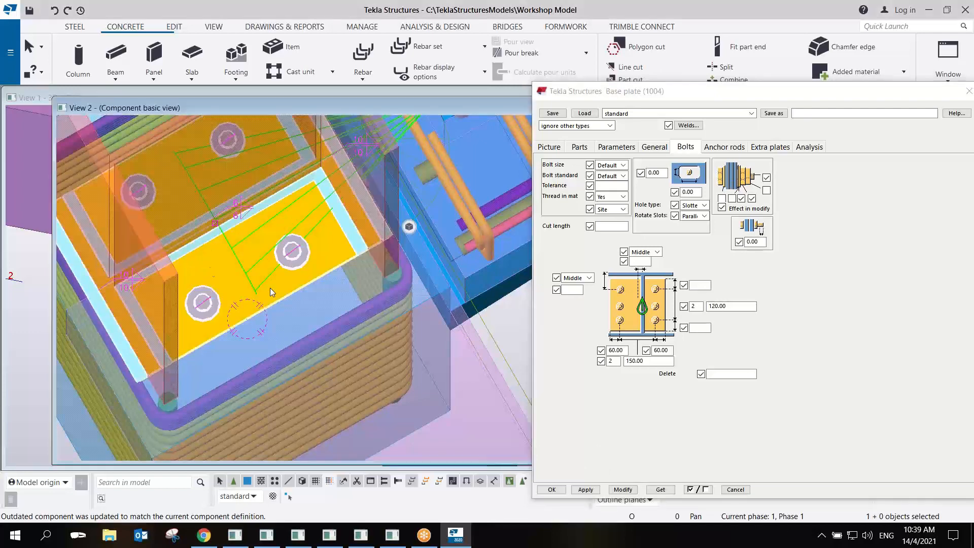
{"action": "left_click", "coordinate": [620, 490]}
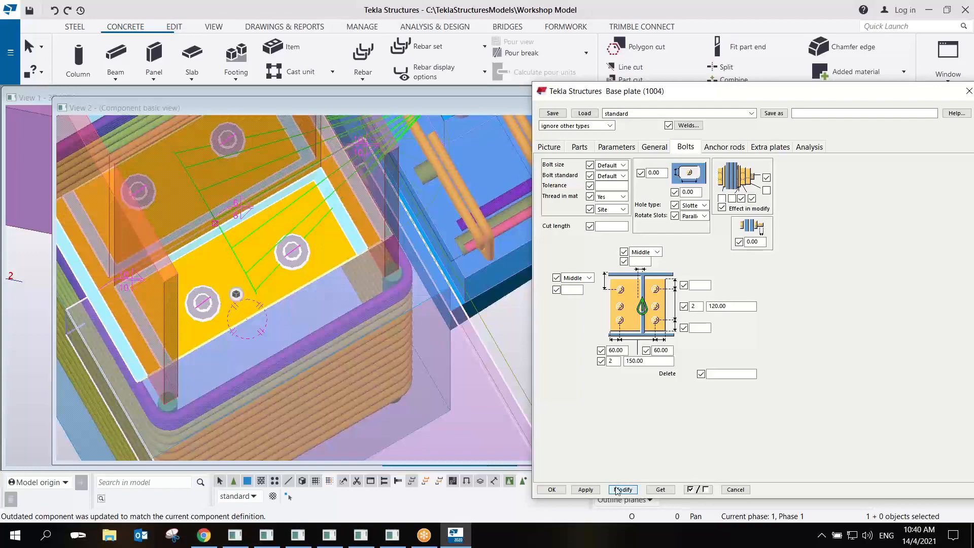
{"action": "middle_click_drag", "start_coordinate": [272, 363], "coordinate": [321, 300], "text": "ctrl"}
Set the base plate's bolt edge distances to 80 mm on both sides and modify the component.
{"action": "left_click", "coordinate": [625, 350]}
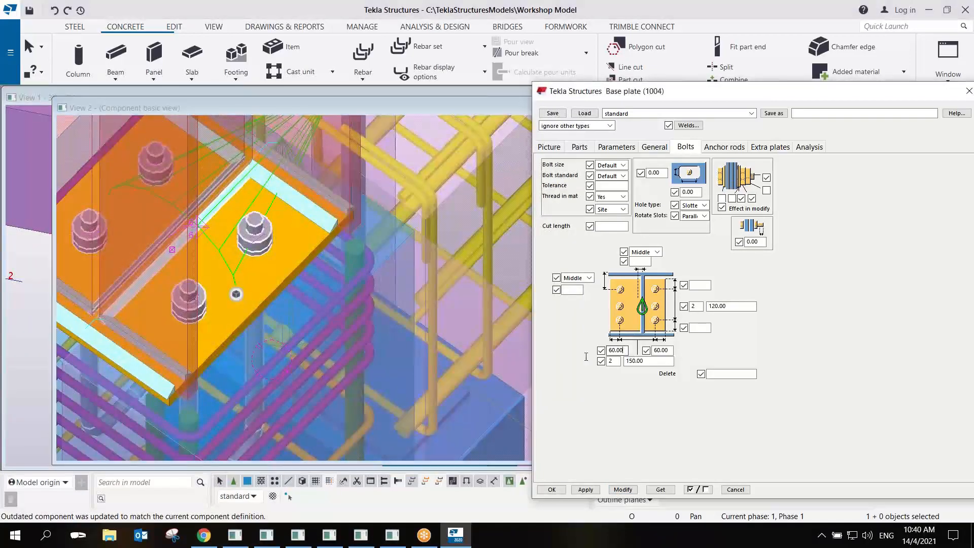
{"action": "type", "text": "80"}
{"action": "key", "text": "Tab"}
{"action": "type", "text": "80"}
{"action": "middle_click_drag", "start_coordinate": [252, 326], "coordinate": [299, 290], "text": "ctrl"}
{"action": "left_click", "coordinate": [234, 297]}
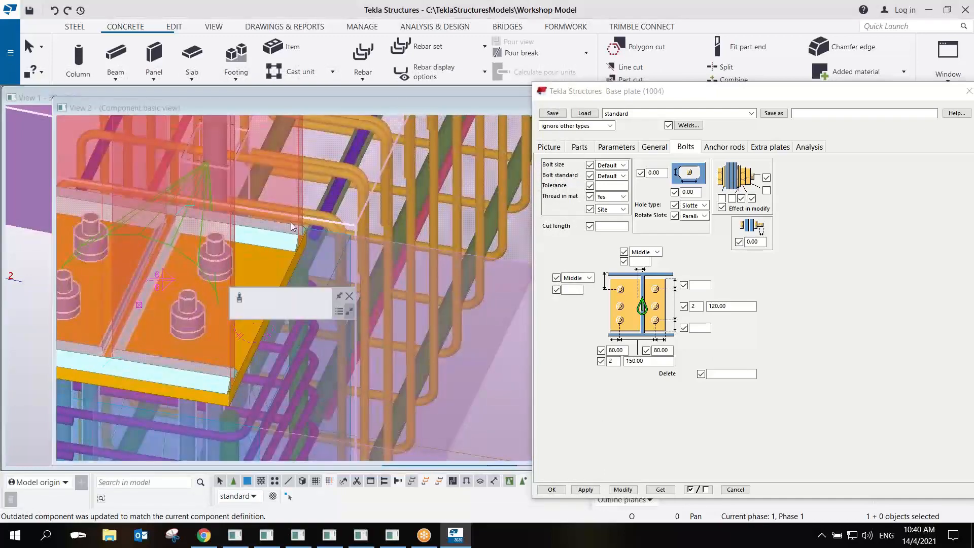
Examine the base plate and the hooked anchor rods inside the concrete column from several angles, ending in a side view.
{"action": "middle_click_drag", "start_coordinate": [299, 215], "coordinate": [439, 194]}
{"action": "scroll", "coordinate": [438, 193], "scroll_direction": "down", "scroll_amount": 2}
{"action": "middle_click_drag", "start_coordinate": [389, 235], "coordinate": [199, 253], "text": "ctrl"}
{"action": "middle_click_drag", "start_coordinate": [404, 280], "coordinate": [336, 156]}
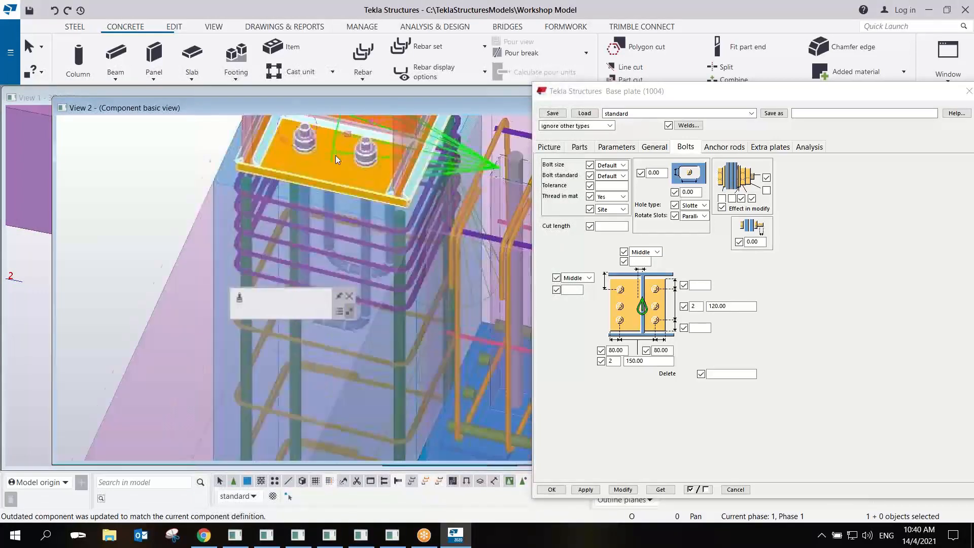
{"action": "scroll", "coordinate": [331, 234], "scroll_direction": "up", "scroll_amount": 4}
{"action": "middle_click_drag", "start_coordinate": [331, 234], "coordinate": [433, 292]}
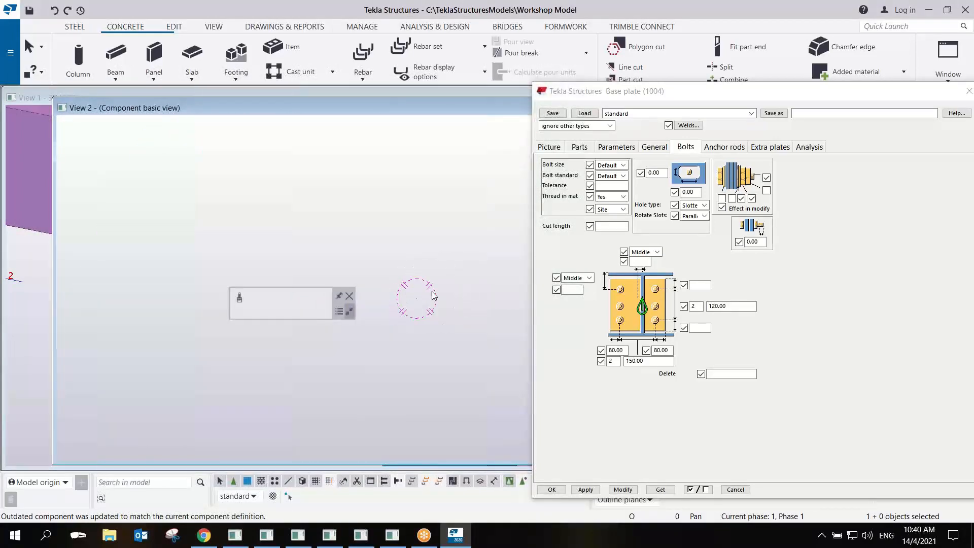
{"action": "scroll", "coordinate": [427, 295], "scroll_direction": "down", "scroll_amount": 5}
{"action": "scroll", "coordinate": [340, 243], "scroll_direction": "up", "scroll_amount": 2}
{"action": "middle_click_drag", "start_coordinate": [343, 251], "coordinate": [353, 321], "text": "ctrl"}
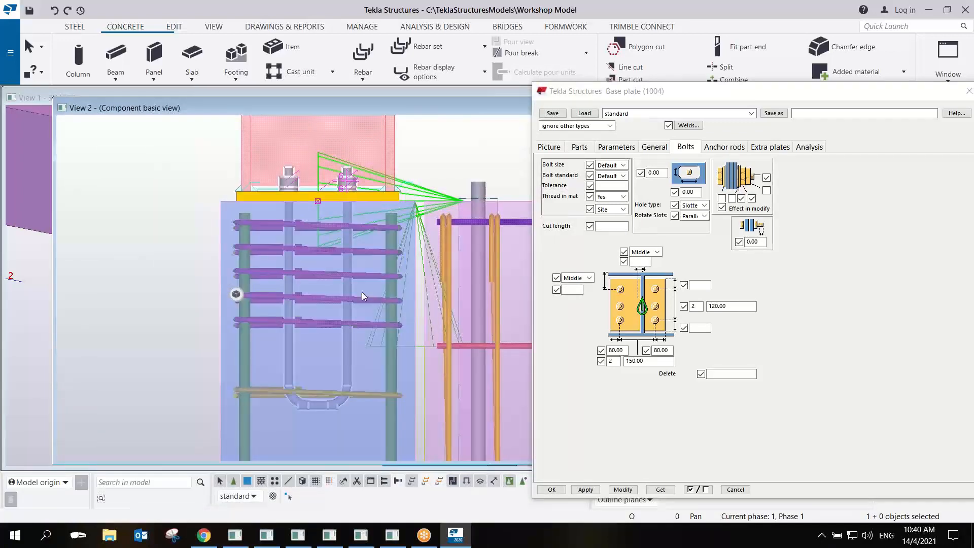
Modify the anchor rods to the straight type with nuts and washers at their lower ends.
{"action": "left_click", "coordinate": [724, 148]}
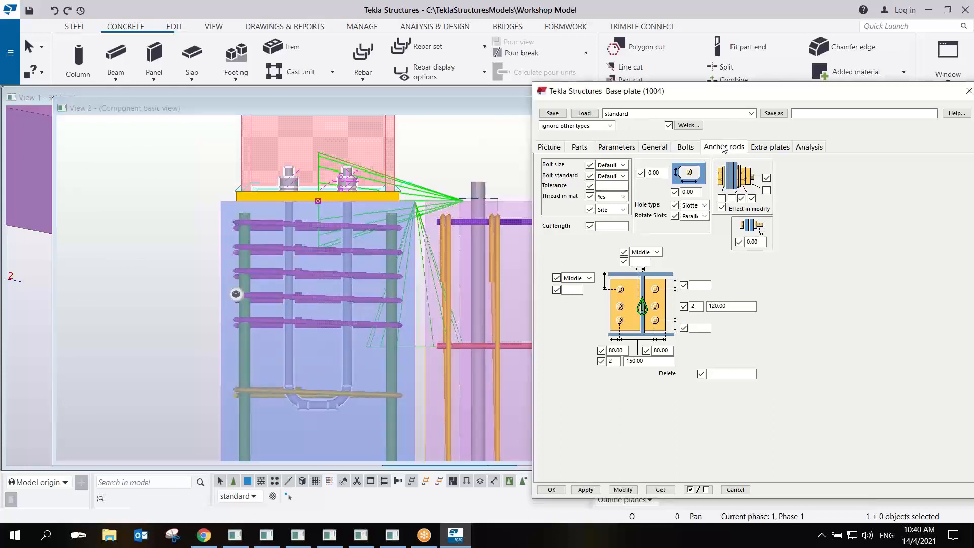
{"action": "left_click", "coordinate": [688, 388]}
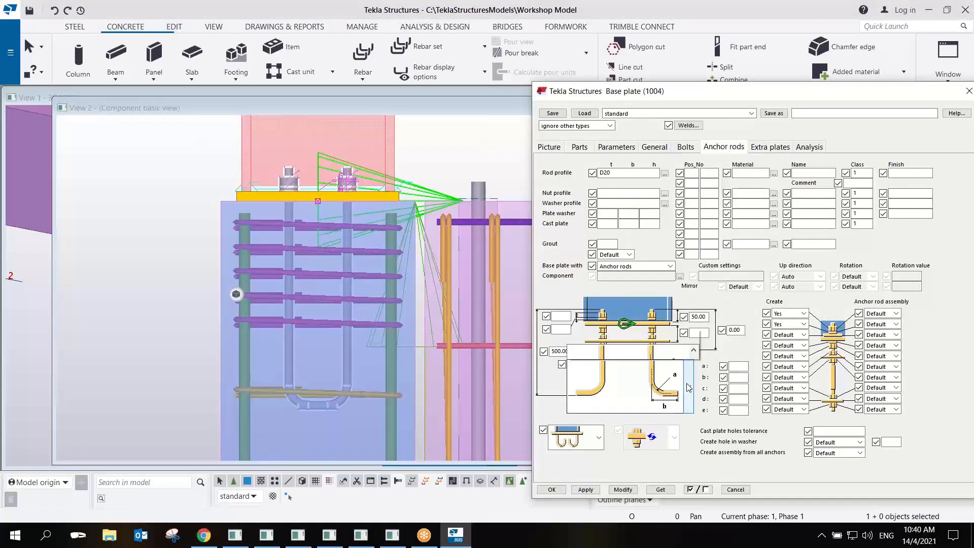
{"action": "left_click", "coordinate": [657, 270]}
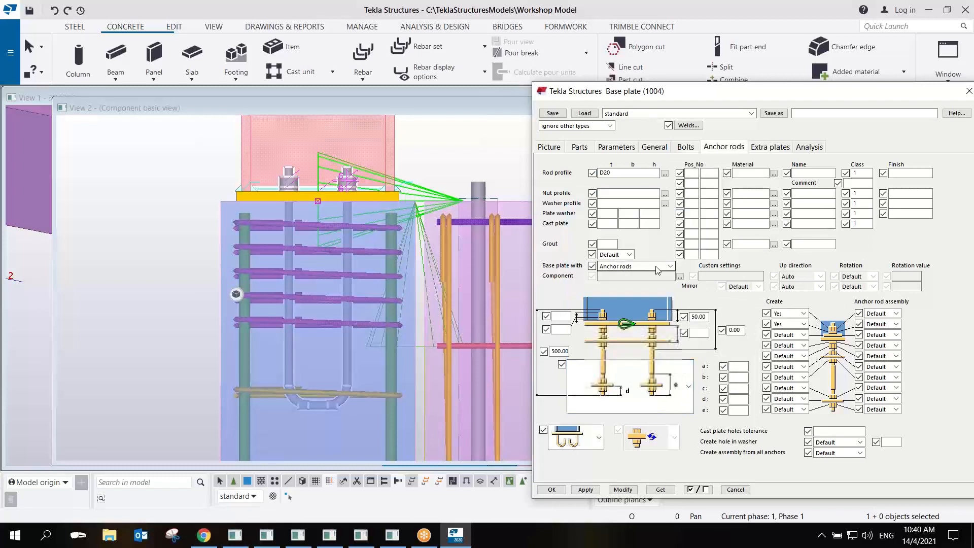
{"action": "left_click", "coordinate": [623, 489]}
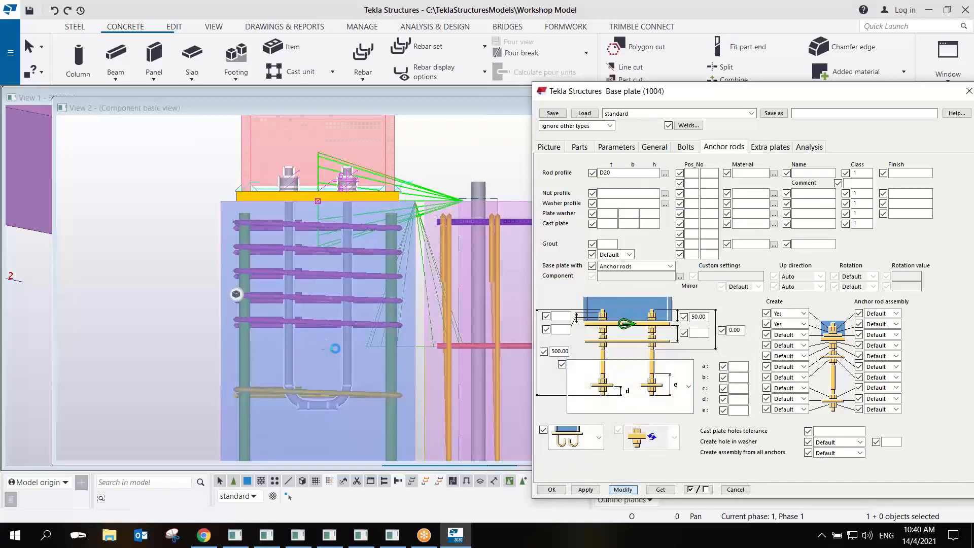
Modify the anchor rods to the plain straight type and examine their lower ends among the column stirrups.
{"action": "left_click", "coordinate": [678, 388]}
{"action": "scroll", "coordinate": [662, 325], "scroll_direction": "up", "scroll_amount": 2}
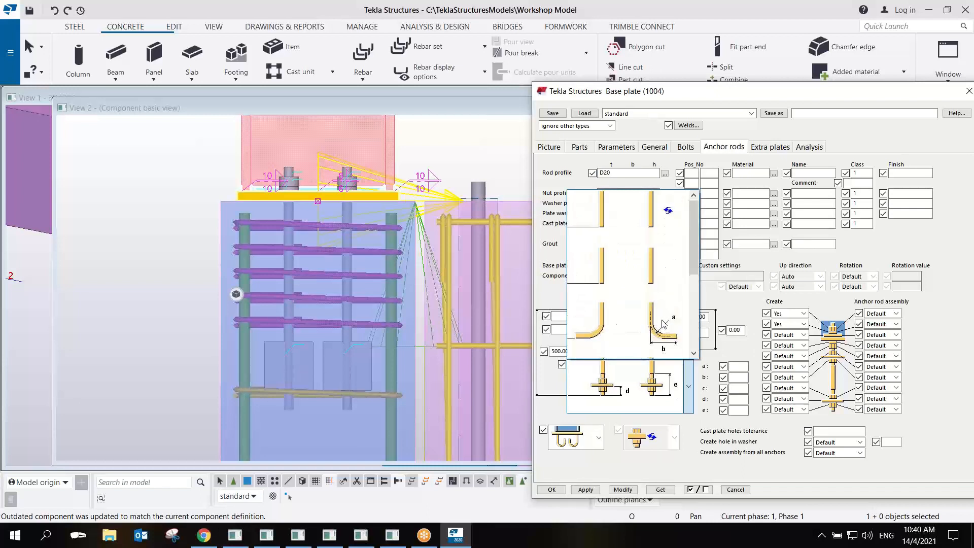
{"action": "left_click", "coordinate": [669, 298]}
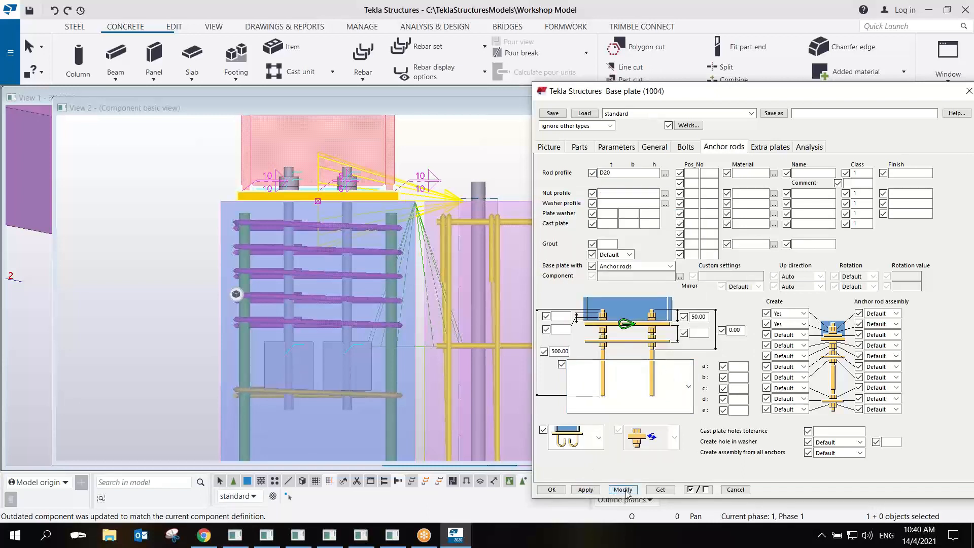
{"action": "scroll", "coordinate": [327, 361], "scroll_direction": "down", "scroll_amount": 1}
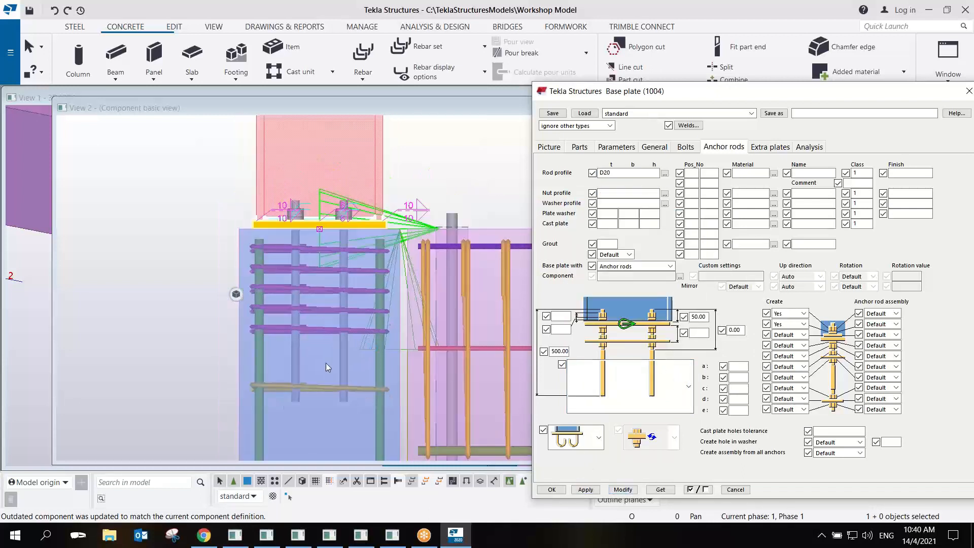
{"action": "middle_click_drag", "start_coordinate": [304, 370], "coordinate": [322, 443], "text": "ctrl"}
{"action": "scroll", "coordinate": [343, 389], "scroll_direction": "up", "scroll_amount": 3}
{"action": "middle_click_drag", "start_coordinate": [343, 390], "coordinate": [316, 254]}
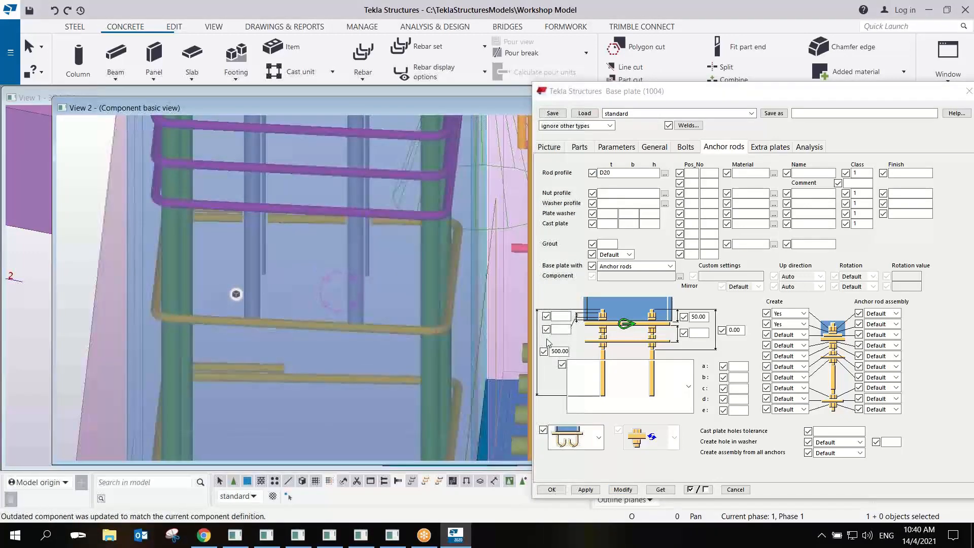
Modify the anchor rods to the L-shaped bent type with a different hook direction arrangement and inspect them under the plate.
{"action": "left_click", "coordinate": [657, 380]}
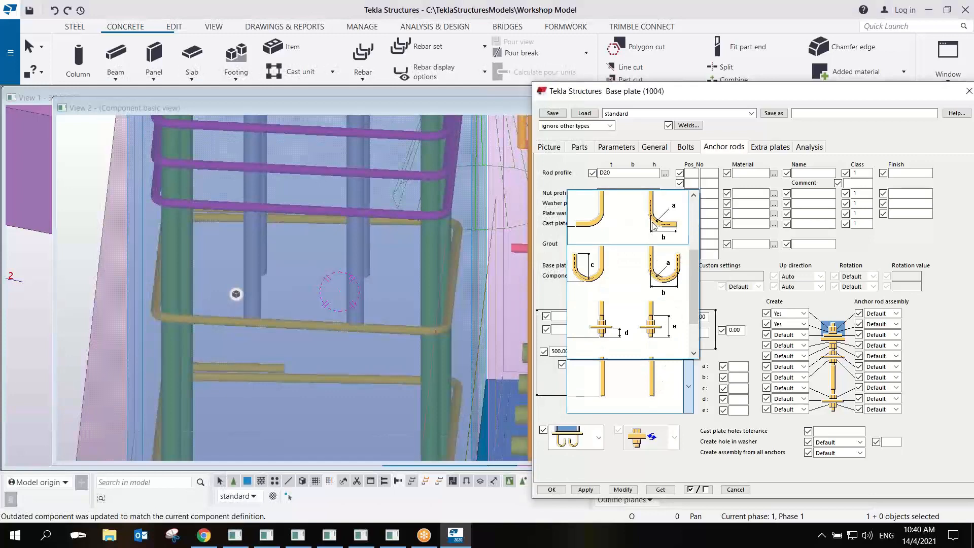
{"action": "left_click", "coordinate": [653, 223]}
{"action": "left_click", "coordinate": [601, 440]}
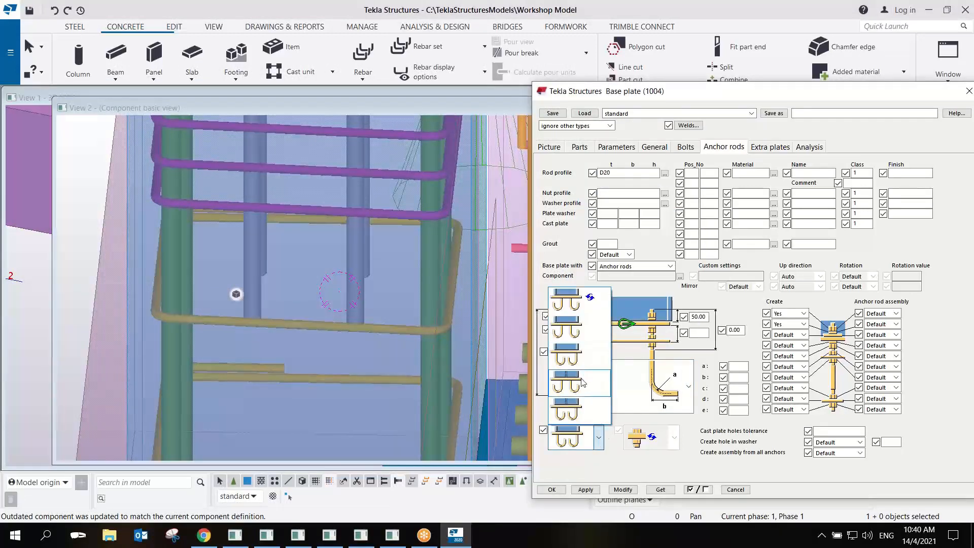
{"action": "left_click", "coordinate": [584, 382]}
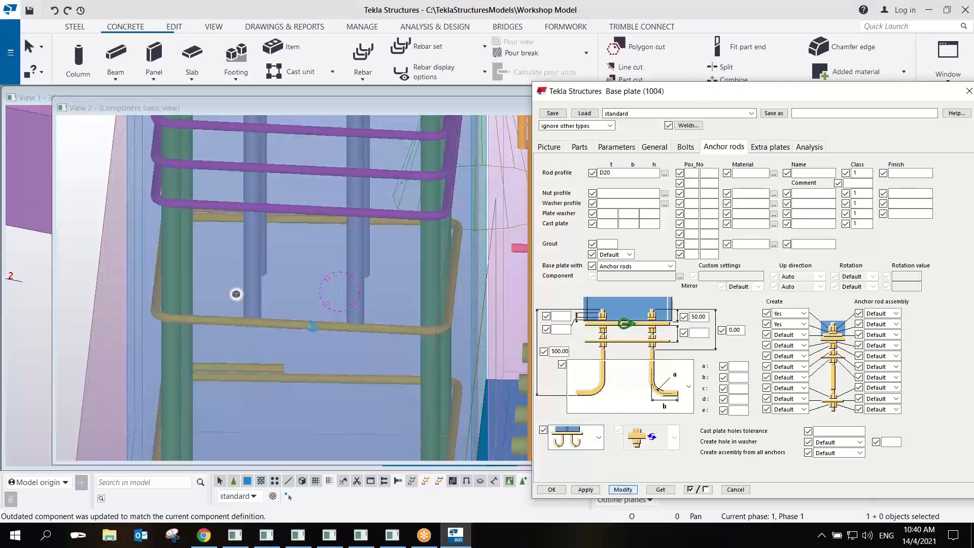
{"action": "middle_click_drag", "start_coordinate": [348, 349], "coordinate": [399, 380], "text": "ctrl"}
{"action": "scroll", "coordinate": [397, 379], "scroll_direction": "down", "scroll_amount": 4}
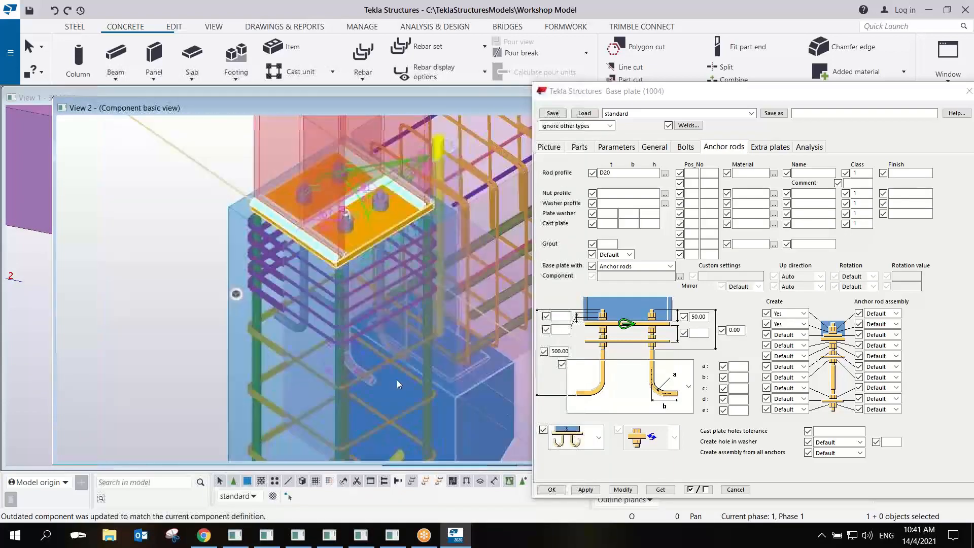
{"action": "scroll", "coordinate": [363, 271], "scroll_direction": "up", "scroll_amount": 1}
{"action": "scroll", "coordinate": [379, 293], "scroll_direction": "down", "scroll_amount": 1}
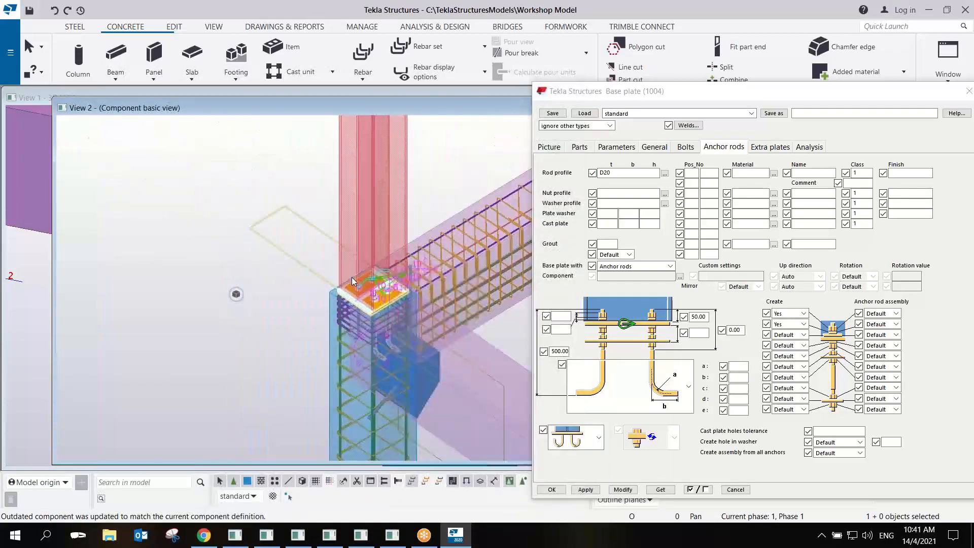
{"action": "scroll", "coordinate": [351, 277], "scroll_direction": "up", "scroll_amount": 4}
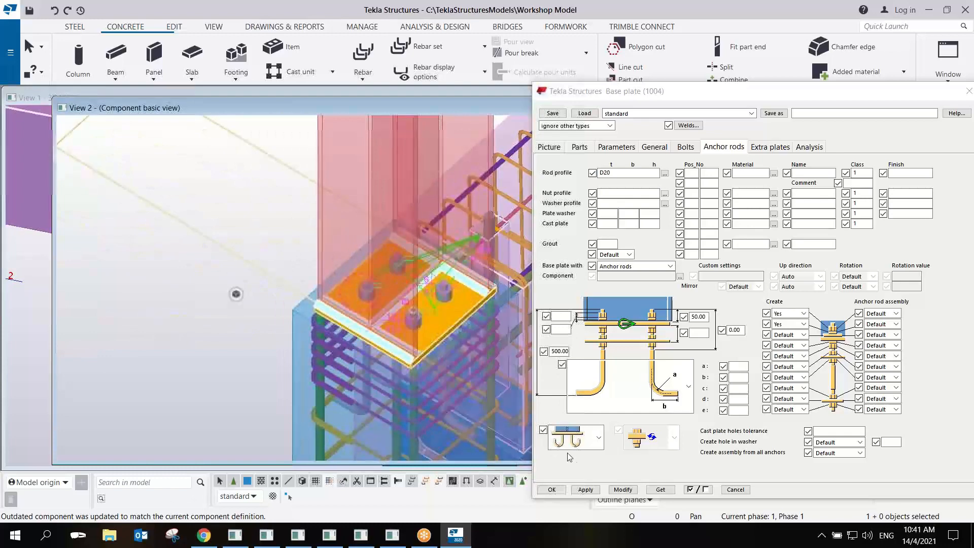
Apply the base plate settings and add Base plate (1004) to the two neighbouring steel columns in the same end row.
{"action": "left_click", "coordinate": [586, 490]}
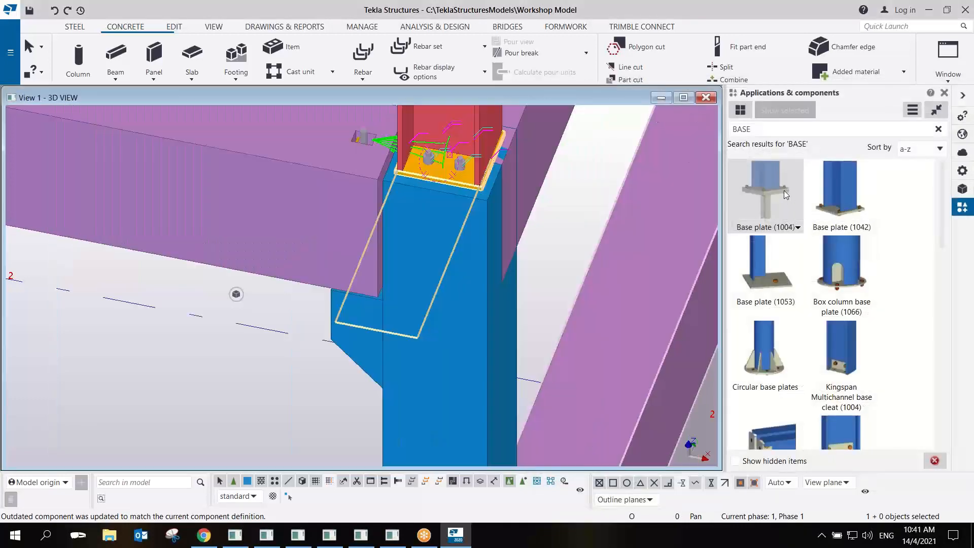
{"action": "scroll", "coordinate": [486, 301], "scroll_direction": "down", "scroll_amount": 10}
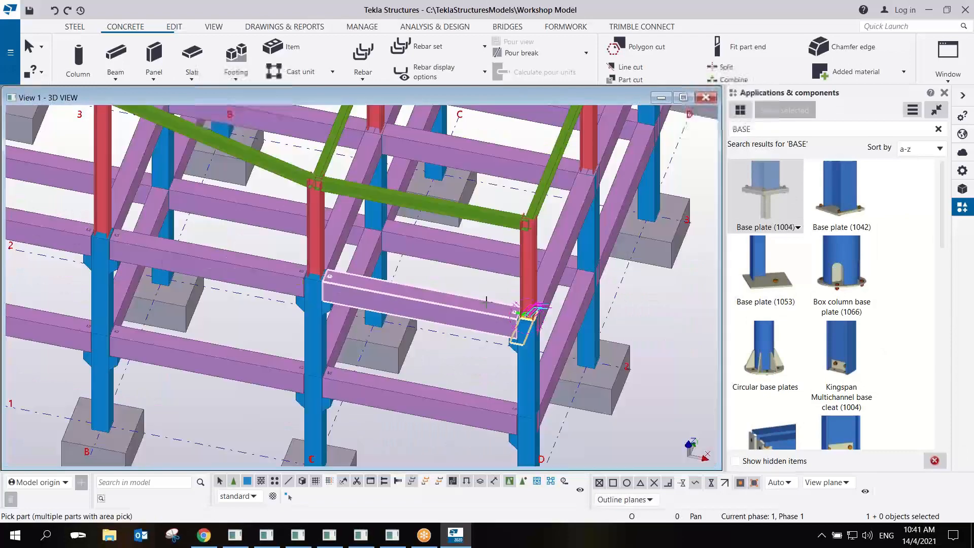
{"action": "middle_click_drag", "start_coordinate": [296, 267], "coordinate": [208, 183], "text": "ctrl"}
{"action": "left_click_drag", "start_coordinate": [169, 217], "coordinate": [164, 218]}
{"action": "middle_click_drag", "start_coordinate": [235, 219], "coordinate": [304, 269], "text": "ctrl"}
{"action": "middle_click_drag", "start_coordinate": [157, 211], "coordinate": [339, 296]}
{"action": "scroll", "coordinate": [338, 295], "scroll_direction": "up", "scroll_amount": 3}
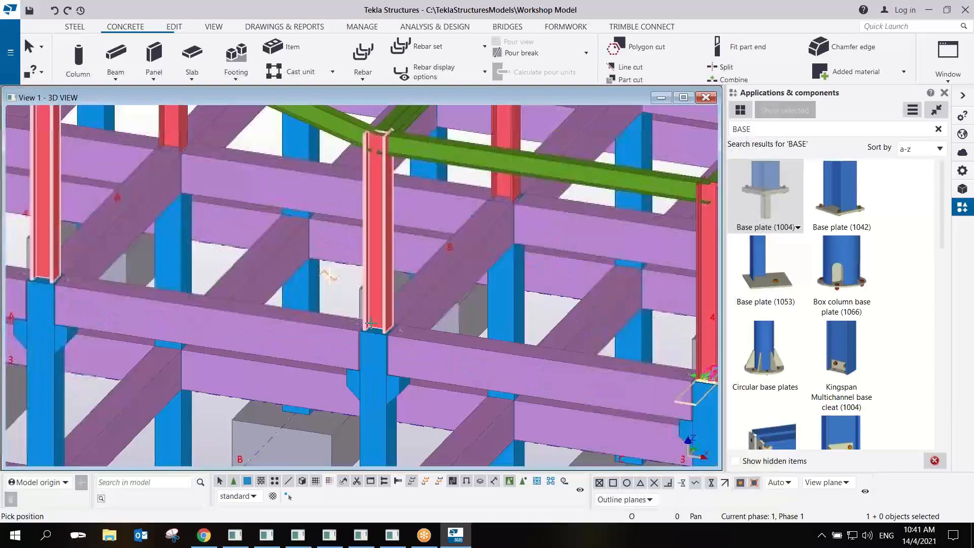
{"action": "left_click", "coordinate": [379, 331]}
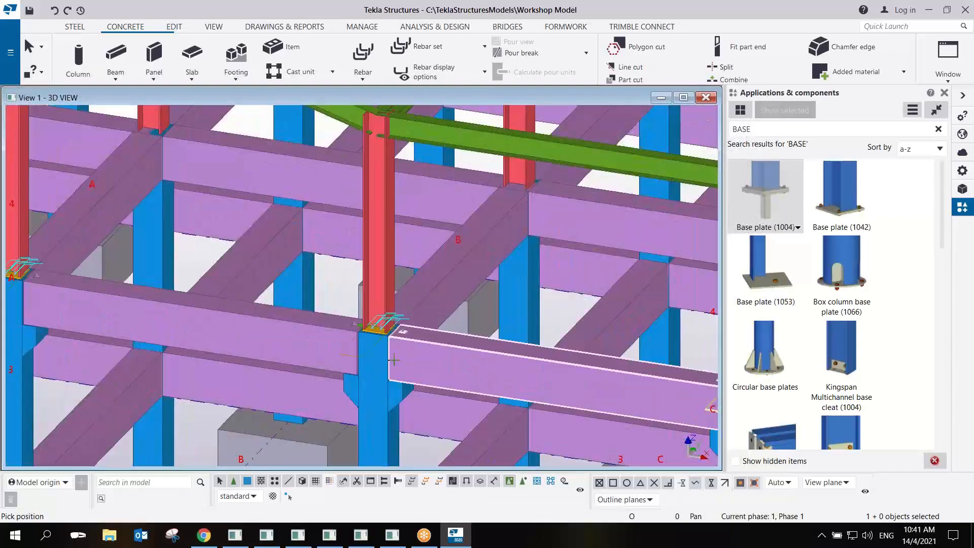
Add Base plate (1004) to all the remaining steel columns at once, end the command and redraw the 3D view.
{"action": "scroll", "coordinate": [436, 331], "scroll_direction": "up", "scroll_amount": 5}
{"action": "scroll", "coordinate": [260, 262], "scroll_direction": "down", "scroll_amount": 10}
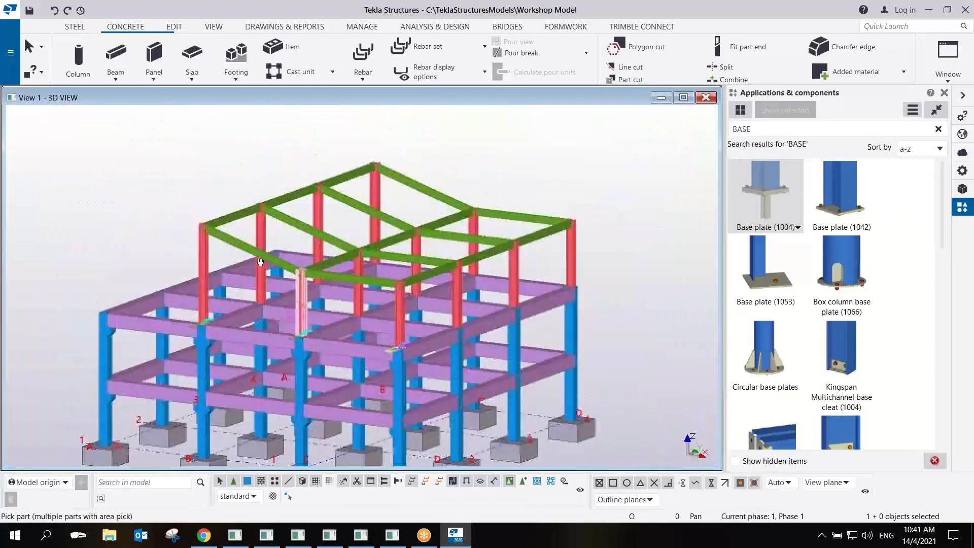
{"action": "middle_click_drag", "start_coordinate": [260, 263], "coordinate": [197, 263], "text": "ctrl"}
{"action": "left_click_drag", "start_coordinate": [532, 296], "coordinate": [358, 309]}
{"action": "middle_click_drag", "start_coordinate": [447, 337], "coordinate": [500, 388], "text": "ctrl"}
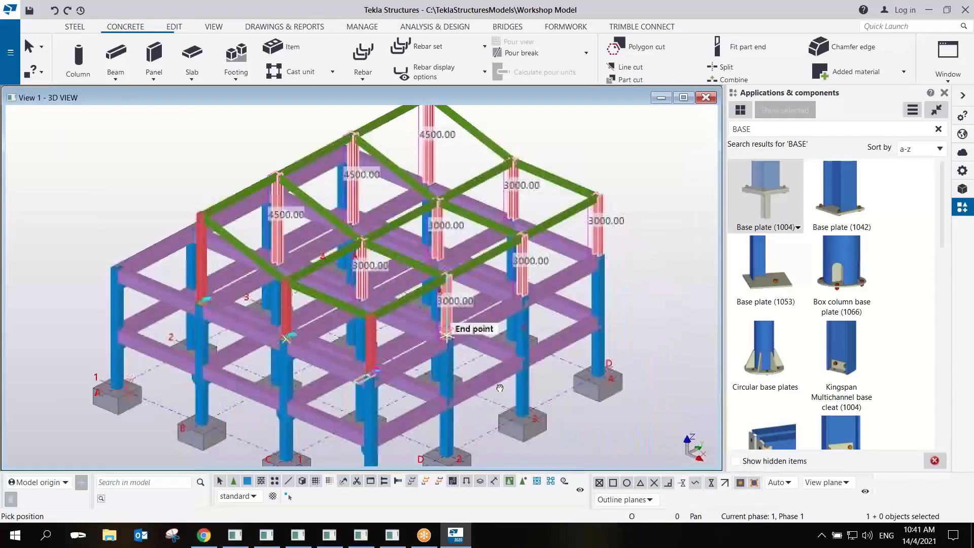
{"action": "scroll", "coordinate": [447, 336], "scroll_direction": "up", "scroll_amount": 7}
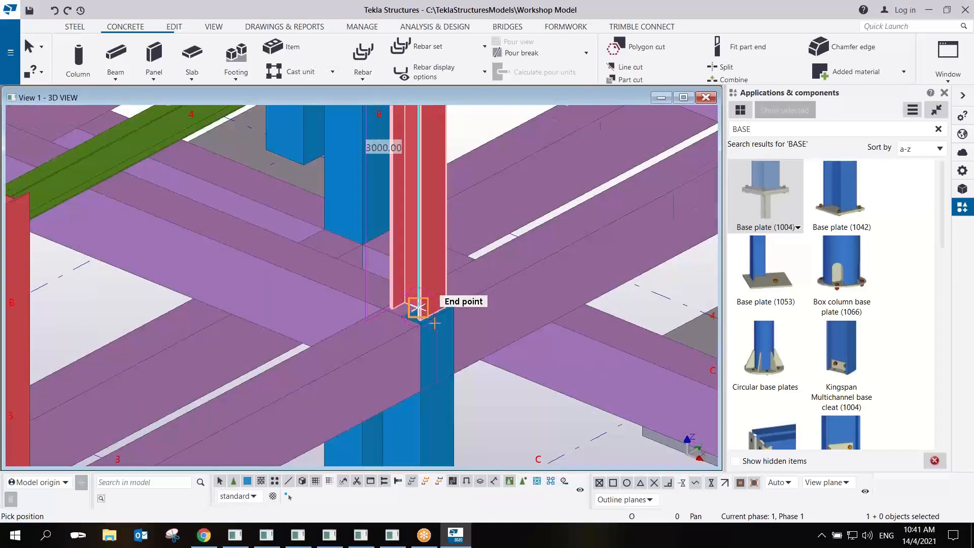
{"action": "left_click", "coordinate": [435, 323]}
{"action": "scroll", "coordinate": [435, 323], "scroll_direction": "down", "scroll_amount": 7}
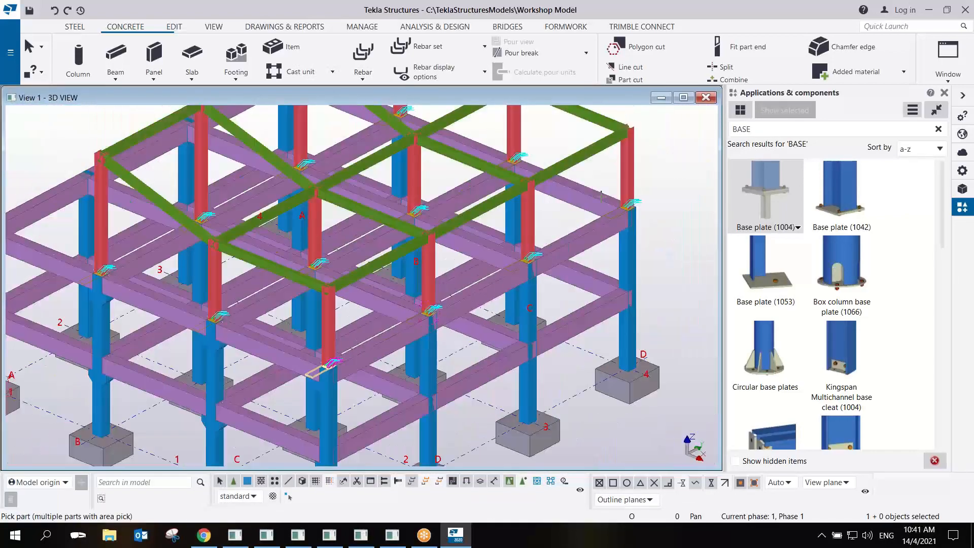
{"action": "right_click", "coordinate": [622, 165]}
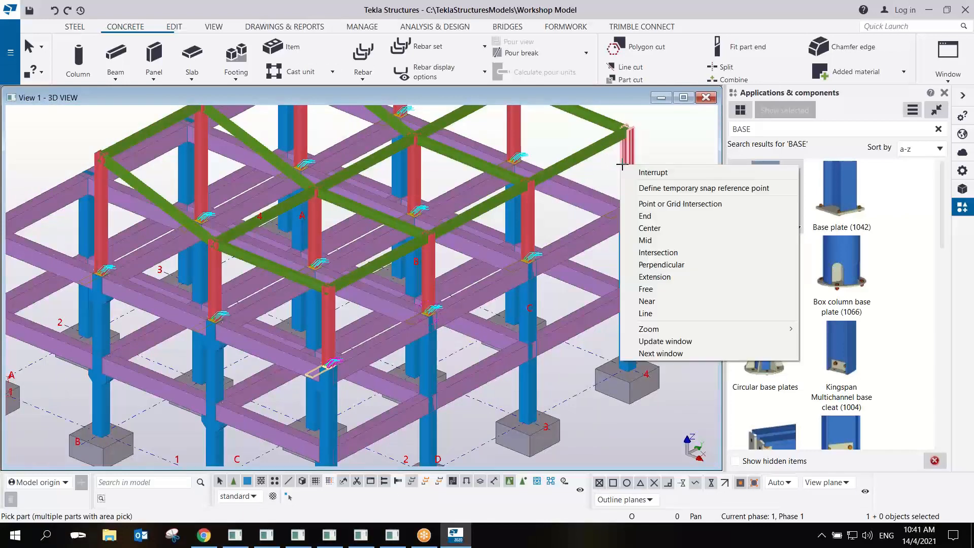
{"action": "left_click", "coordinate": [653, 172]}
{"action": "right_click", "coordinate": [672, 167]}
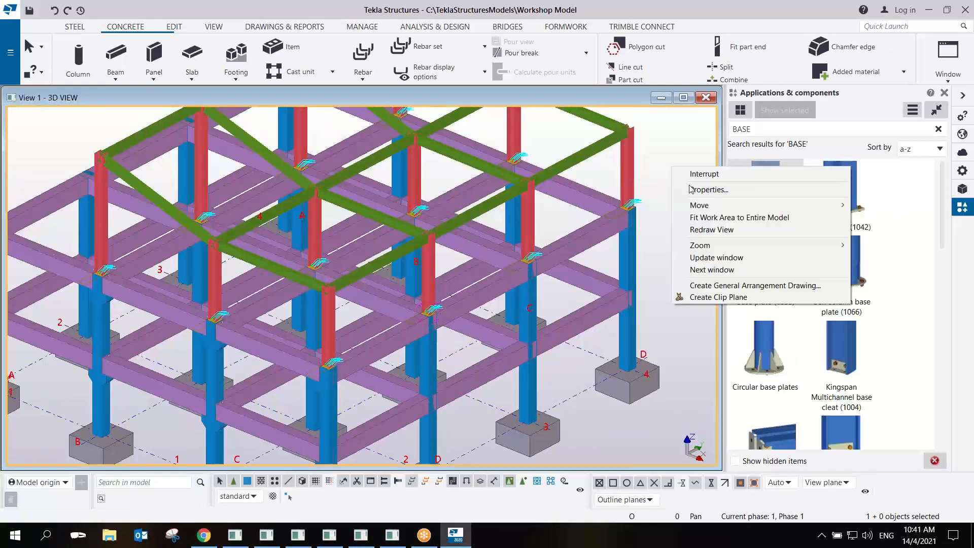
{"action": "left_click", "coordinate": [710, 229]}
Examine the new base plates and their bent anchor rods with parts shown transparent, and return to solid part rendering.
{"action": "scroll", "coordinate": [261, 380], "scroll_direction": "up", "scroll_amount": 10}
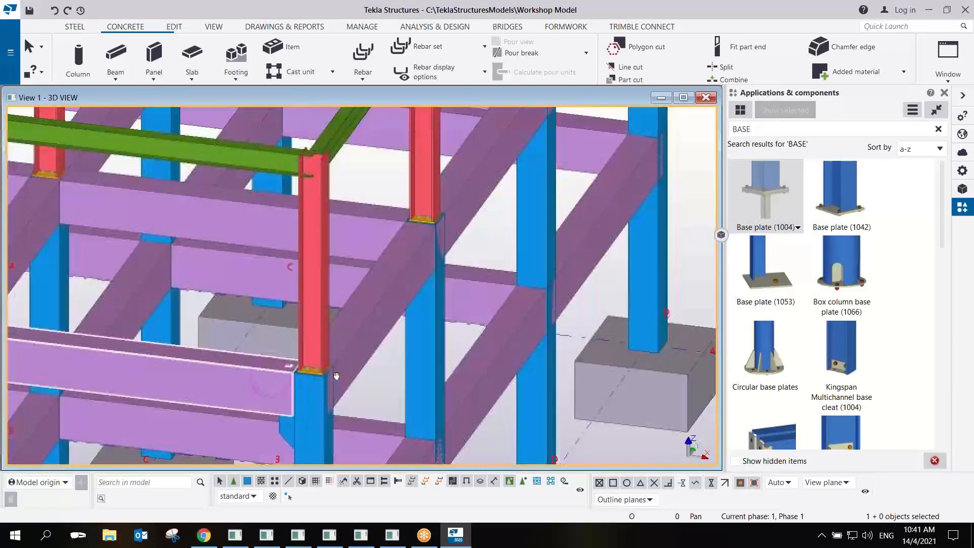
{"action": "scroll", "coordinate": [326, 367], "scroll_direction": "down", "scroll_amount": 8}
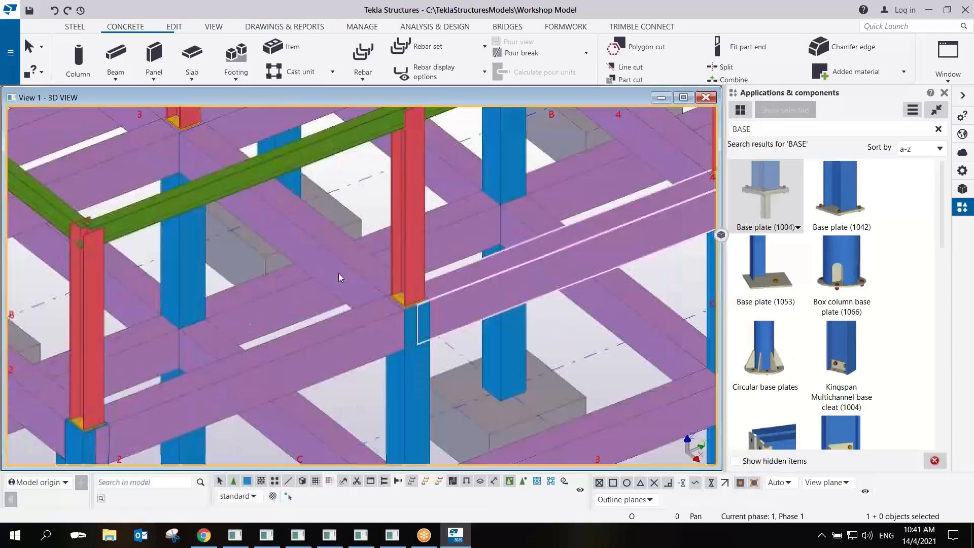
{"action": "scroll", "coordinate": [447, 330], "scroll_direction": "up", "scroll_amount": 10}
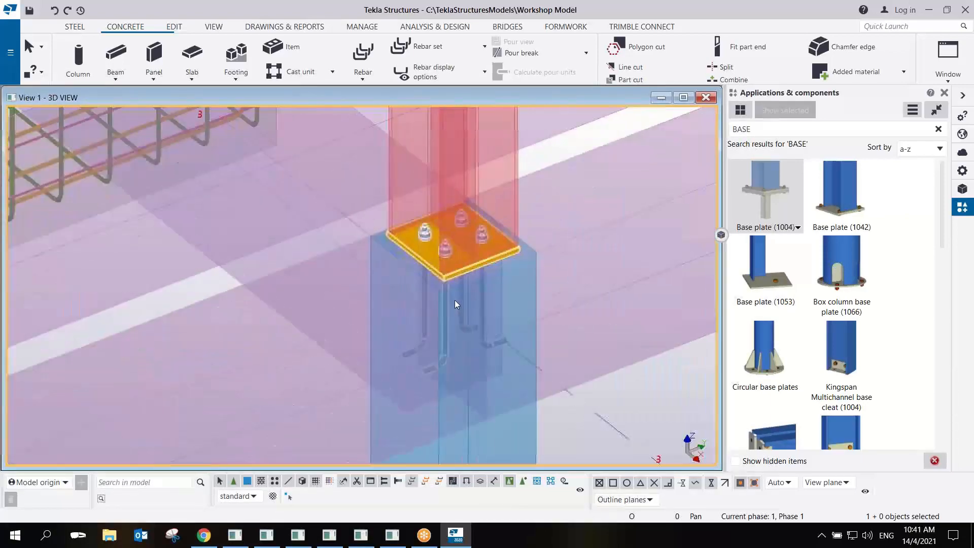
{"action": "scroll", "coordinate": [428, 273], "scroll_direction": "down", "scroll_amount": 10}
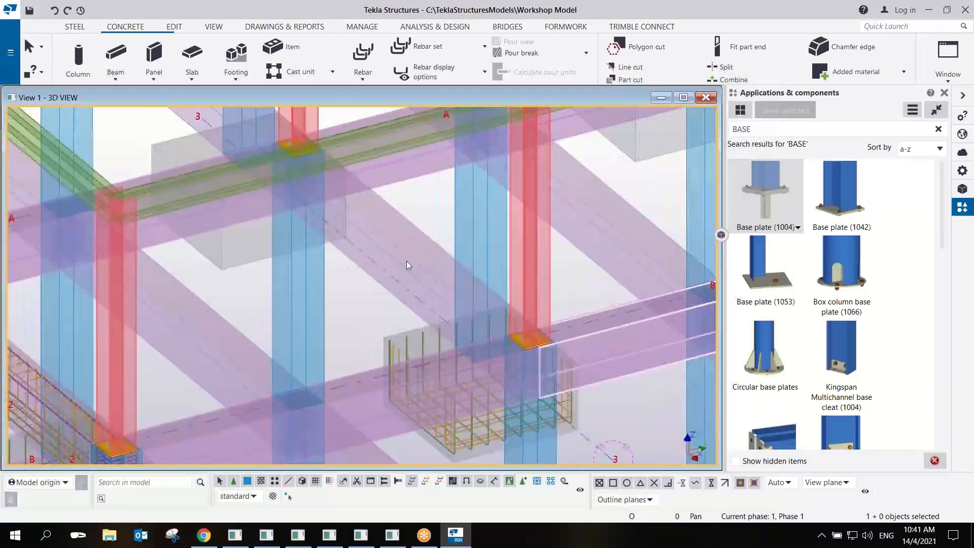
{"action": "scroll", "coordinate": [406, 261], "scroll_direction": "up", "scroll_amount": 3}
{"action": "scroll", "coordinate": [384, 245], "scroll_direction": "down", "scroll_amount": 8}
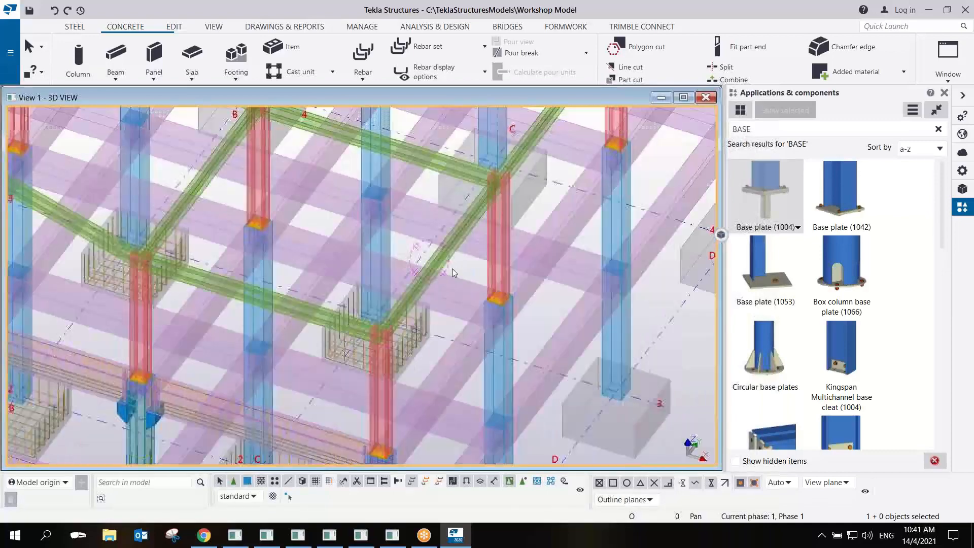
{"action": "key", "text": "ctrl+4"}
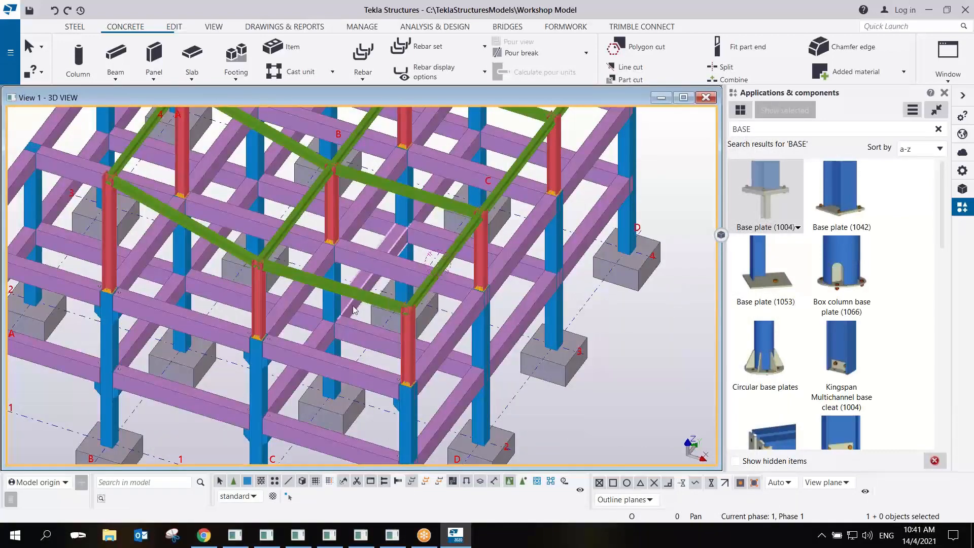
Bring a steel rafter-to-column joint into close view and search the component catalog for 40.
{"action": "middle_click_drag", "start_coordinate": [352, 304], "coordinate": [402, 296], "text": "ctrl"}
{"action": "scroll", "coordinate": [329, 254], "scroll_direction": "up", "scroll_amount": 10}
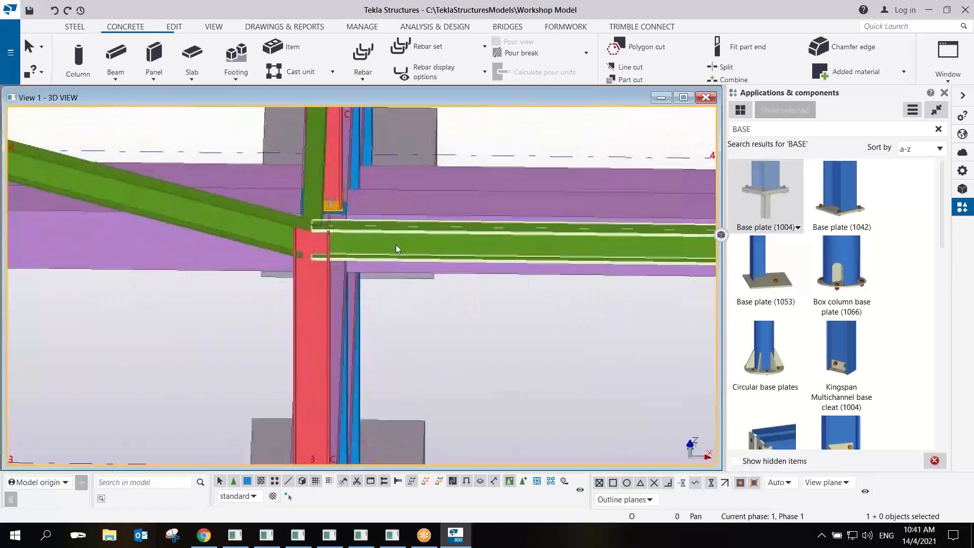
{"action": "scroll", "coordinate": [349, 257], "scroll_direction": "down", "scroll_amount": 5}
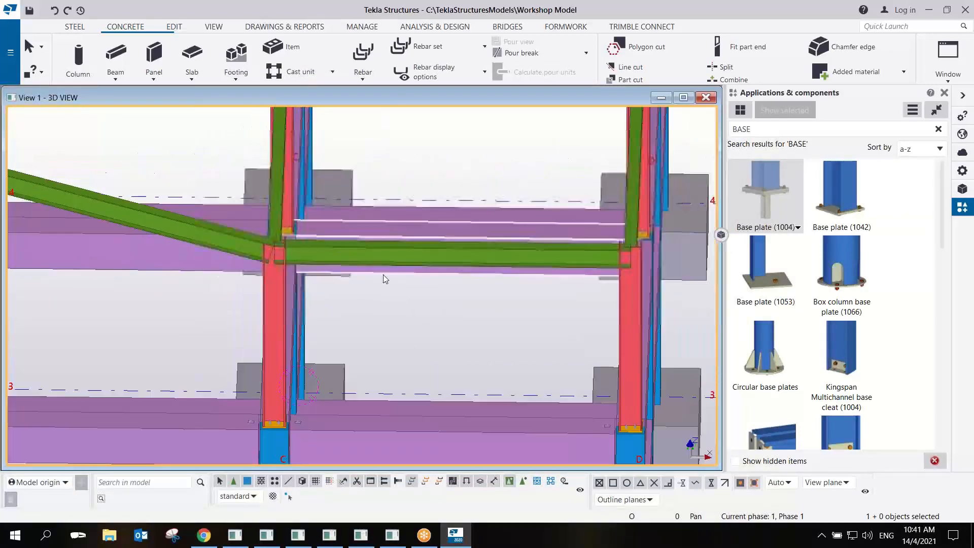
{"action": "scroll", "coordinate": [325, 269], "scroll_direction": "up", "scroll_amount": 8}
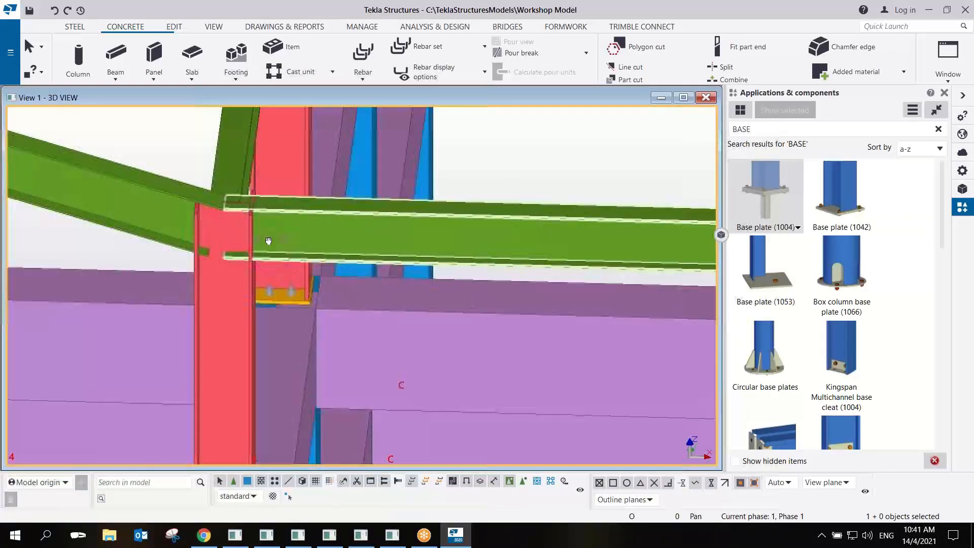
{"action": "middle_click_drag", "start_coordinate": [260, 231], "coordinate": [267, 234], "text": "ctrl"}
{"action": "scroll", "coordinate": [240, 237], "scroll_direction": "down", "scroll_amount": 3}
{"action": "scroll", "coordinate": [241, 238], "scroll_direction": "up", "scroll_amount": 3}
{"action": "left_click_drag", "start_coordinate": [763, 128], "coordinate": [649, 147]}
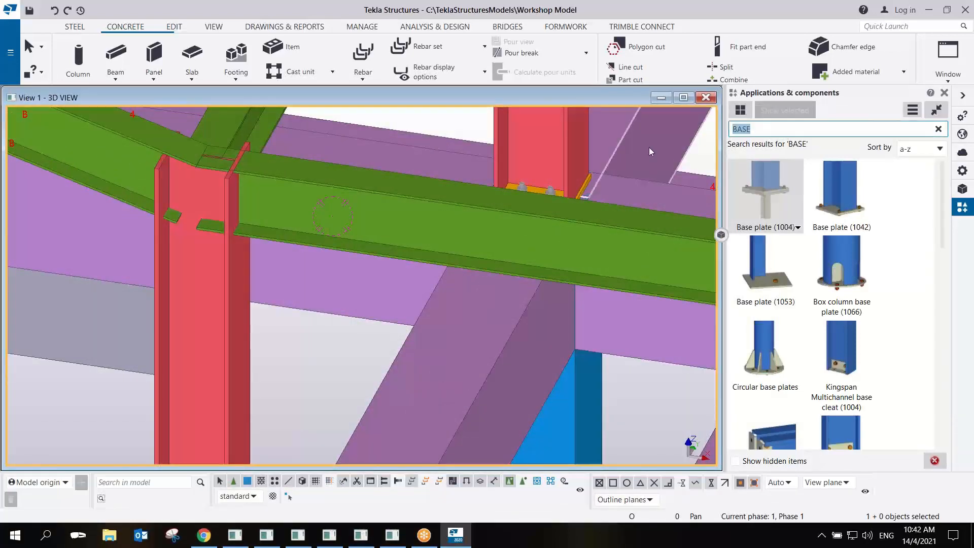
{"action": "type", "text": "40"}
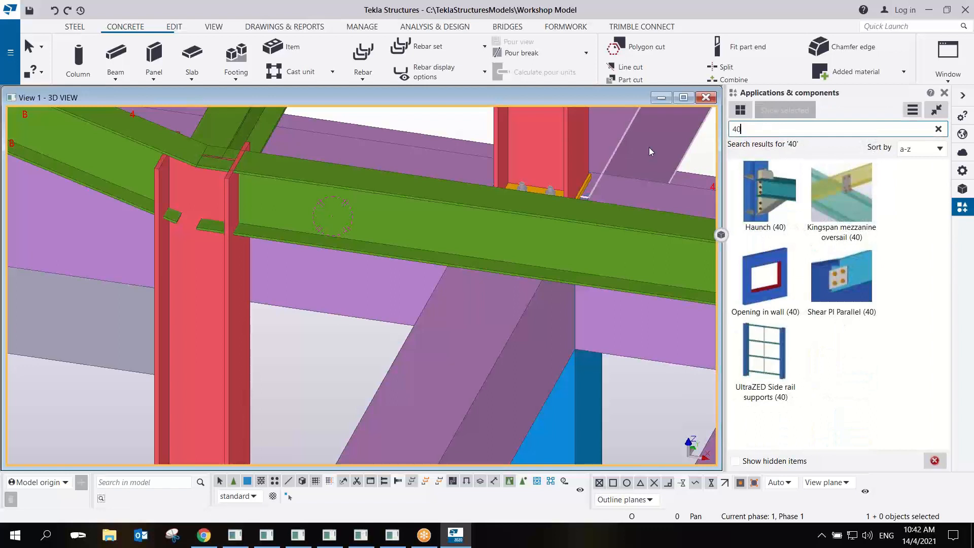
Open the Haunch (40) component settings, select the column option without a diagonal stiffener, and set the class to 6.
{"action": "left_click", "coordinate": [758, 188]}
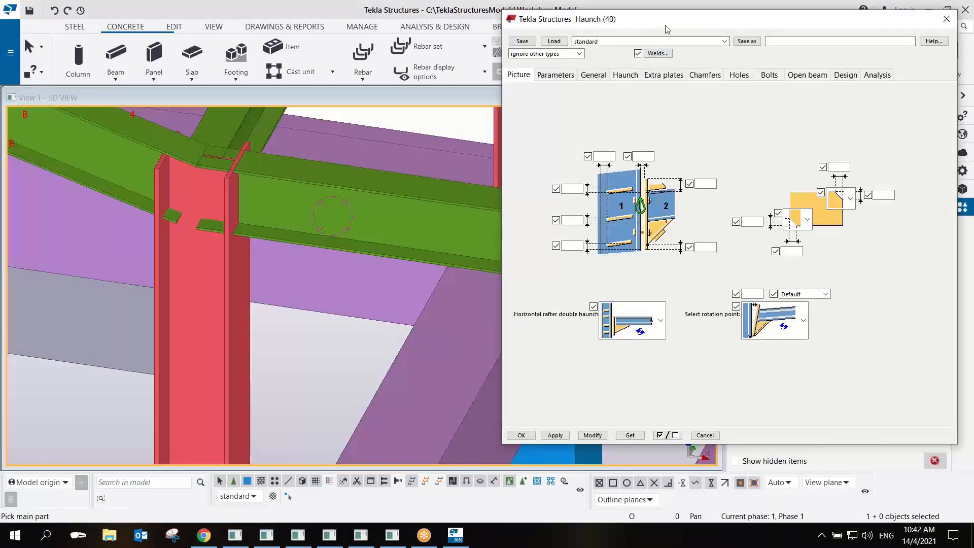
{"action": "left_click", "coordinate": [528, 136]}
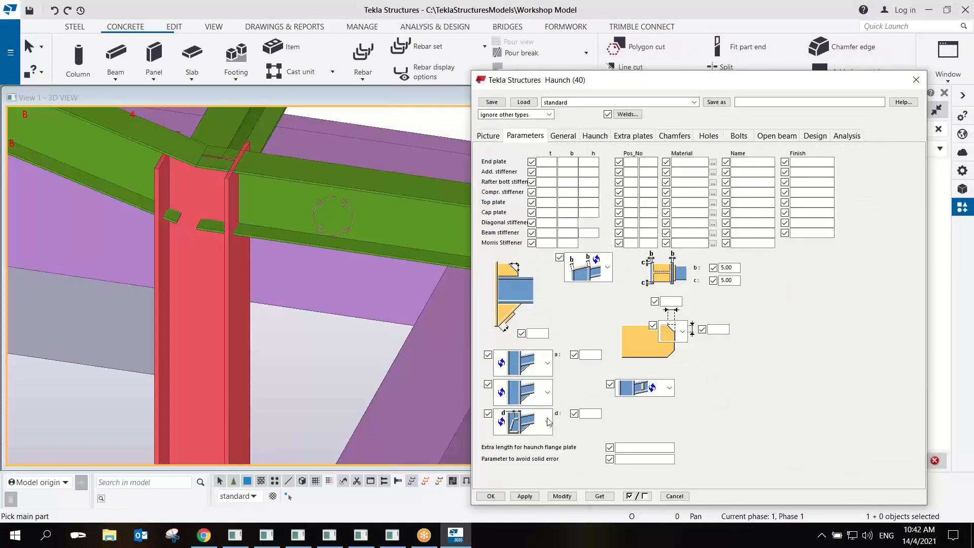
{"action": "left_click", "coordinate": [547, 422]}
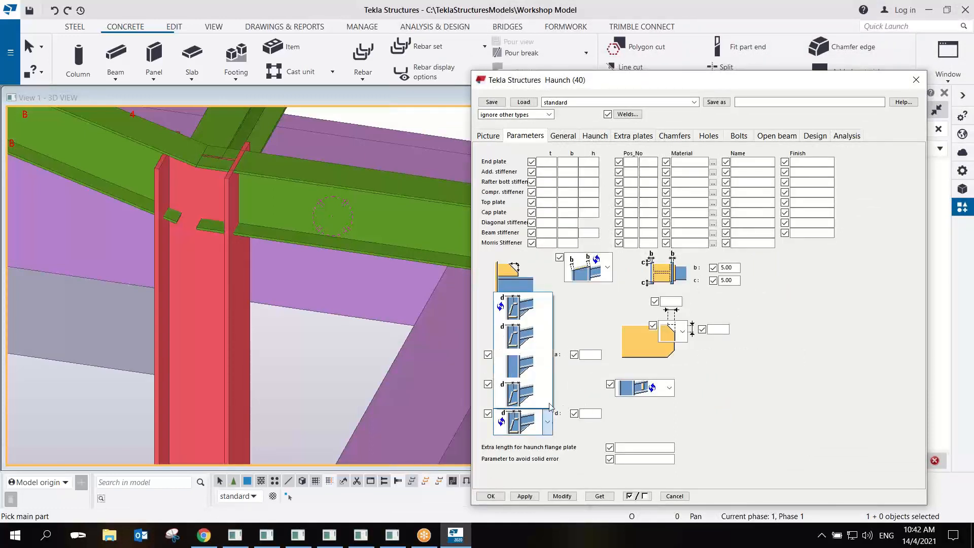
{"action": "left_click", "coordinate": [531, 372]}
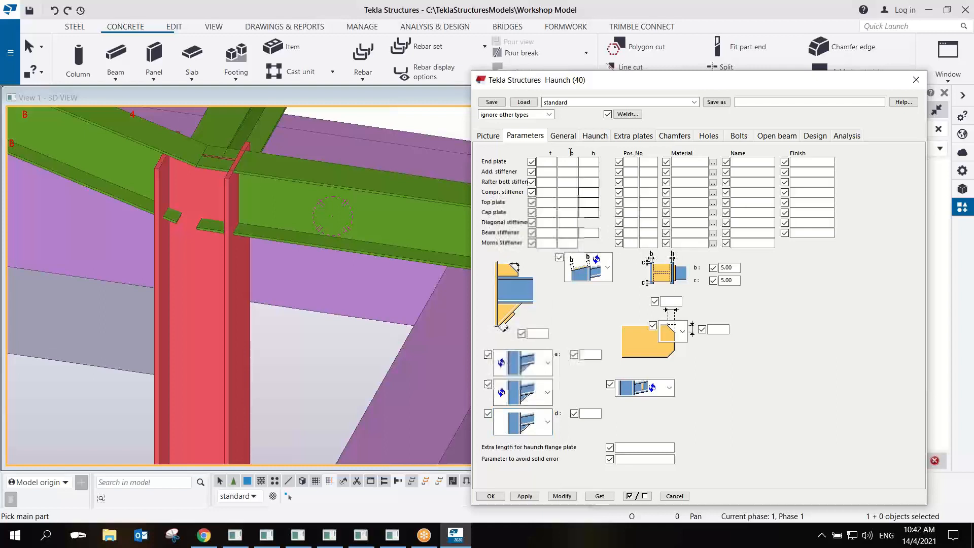
{"action": "left_click", "coordinate": [564, 136]}
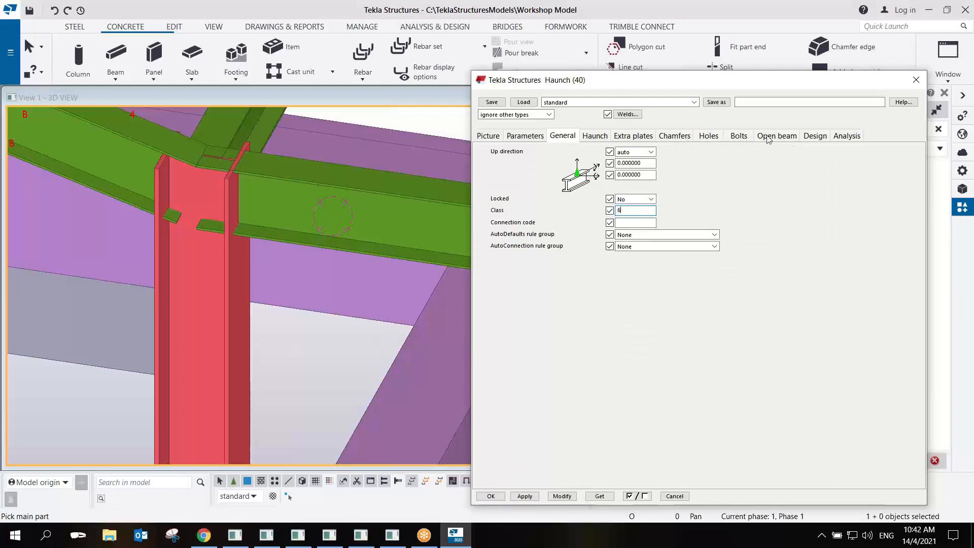
Review the haunch and bolt settings, and set the end plate's upper edge distance to 0.
{"action": "left_click", "coordinate": [596, 136]}
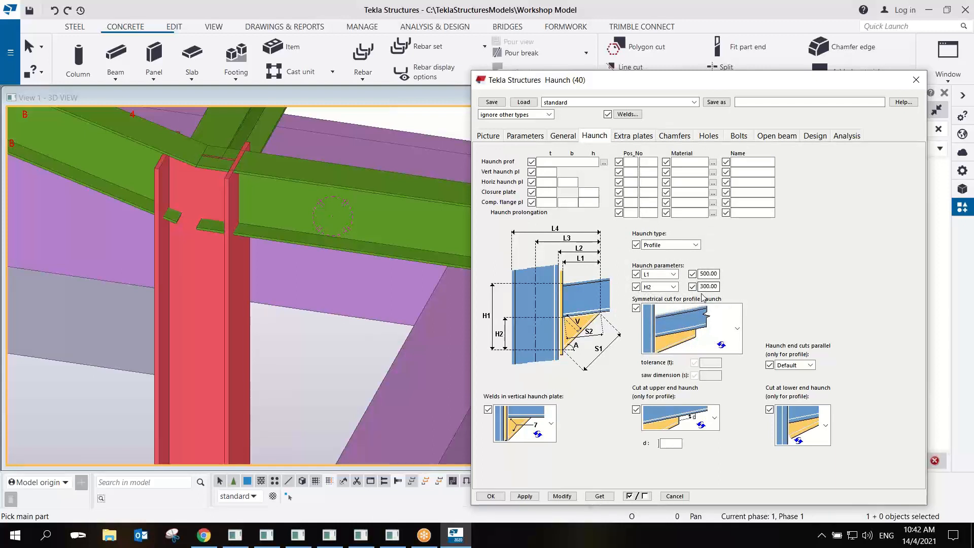
{"action": "left_click", "coordinate": [742, 138]}
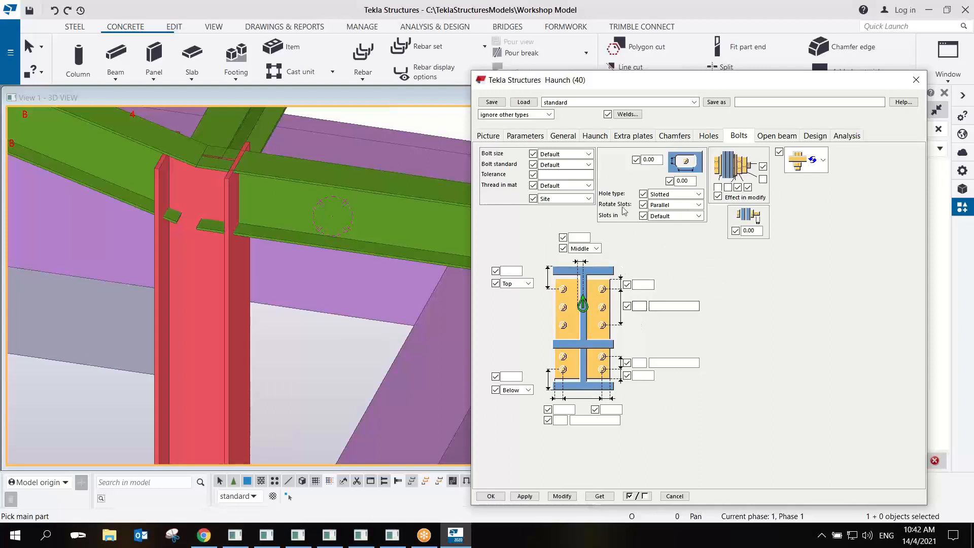
{"action": "left_click", "coordinate": [489, 136]}
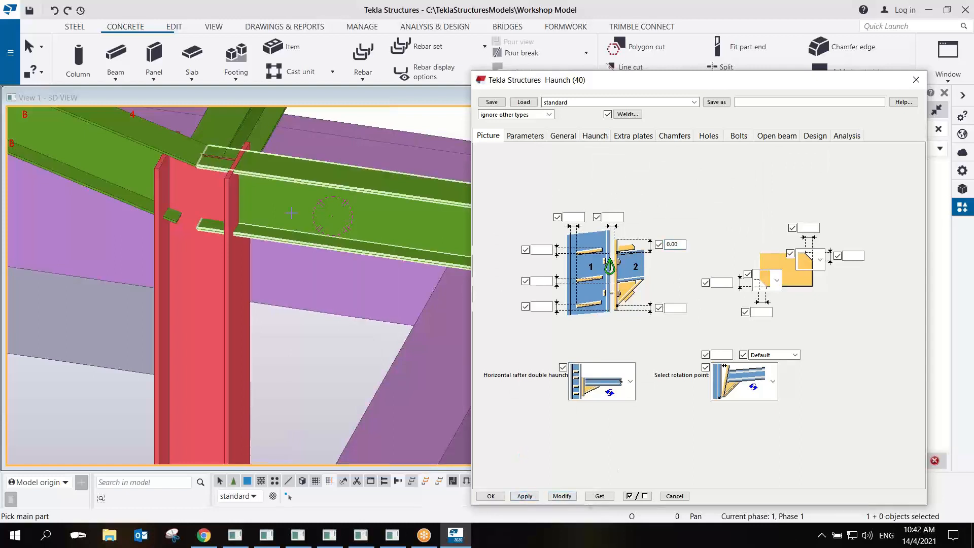
Create the haunch connection with the red corner column as main part and the adjoining green beam as secondary part, and close the haunch settings.
{"action": "scroll", "coordinate": [257, 159], "scroll_direction": "up", "scroll_amount": 3}
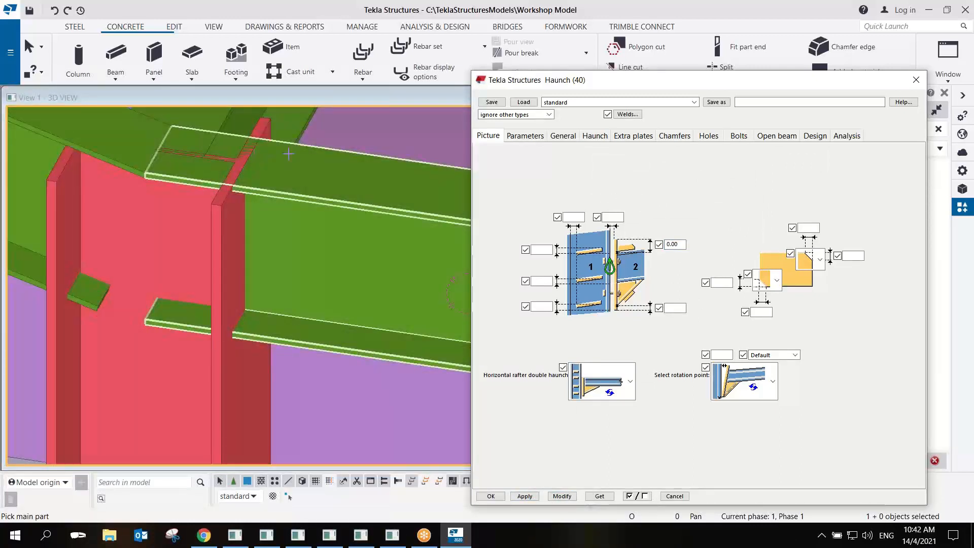
{"action": "scroll", "coordinate": [254, 291], "scroll_direction": "down", "scroll_amount": 4}
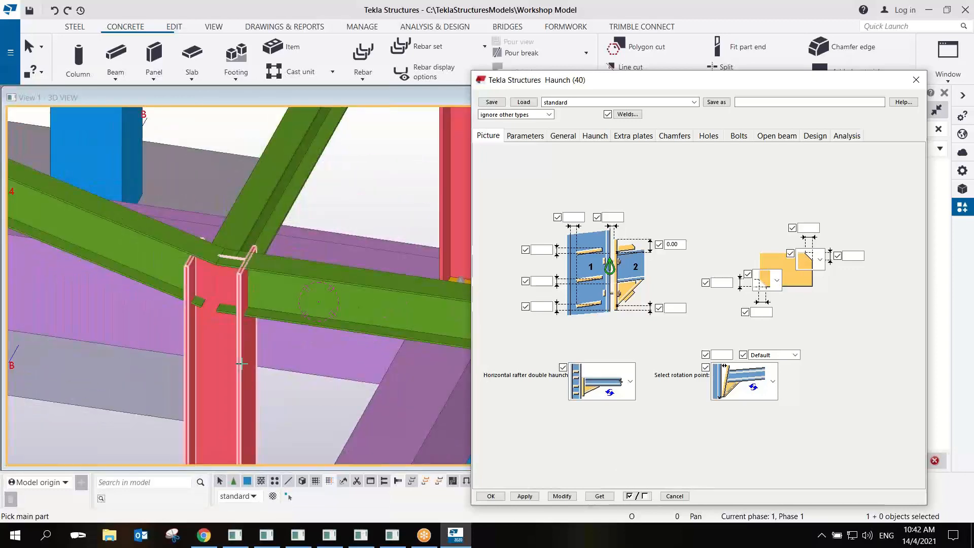
{"action": "left_click", "coordinate": [242, 364]}
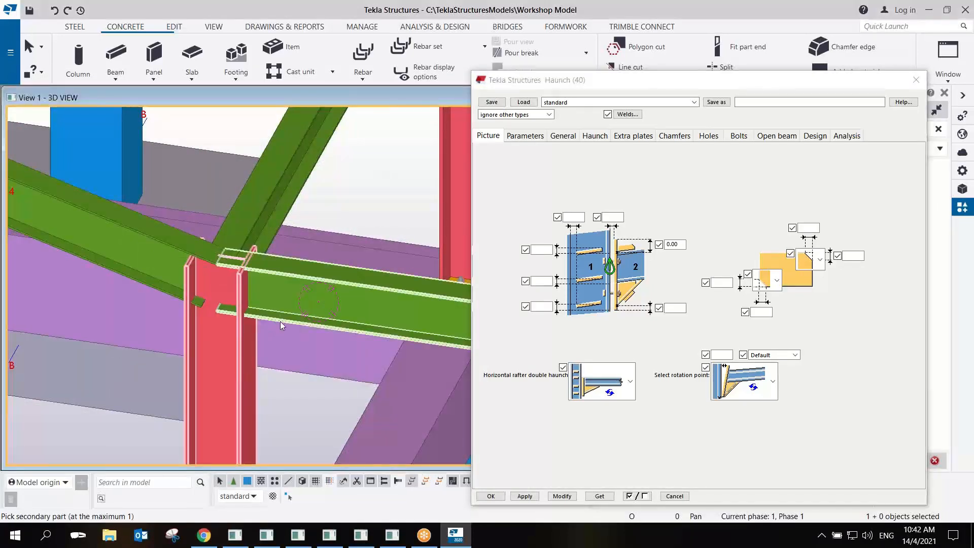
{"action": "left_click", "coordinate": [282, 325]}
{"action": "scroll", "coordinate": [279, 322], "scroll_direction": "up", "scroll_amount": 5}
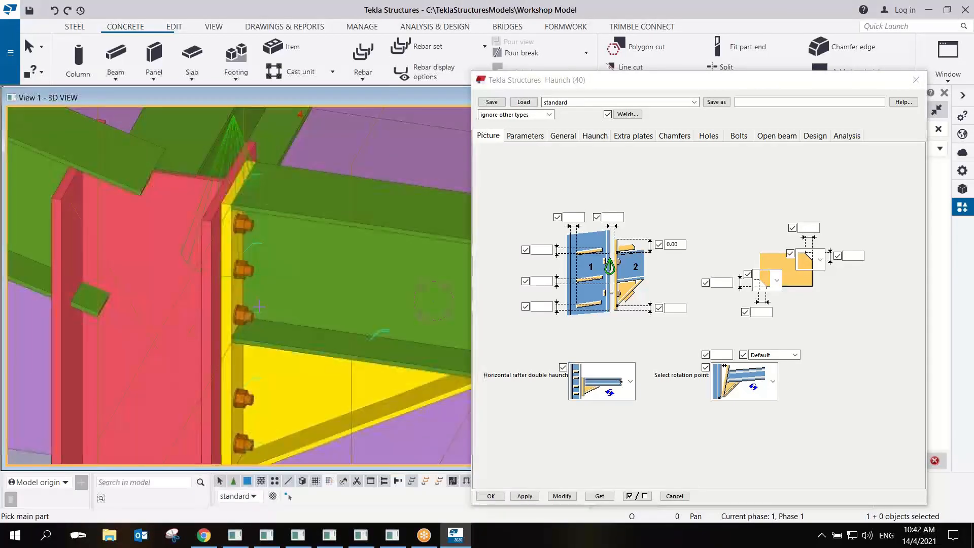
{"action": "middle_click_drag", "start_coordinate": [210, 269], "coordinate": [278, 246]}
{"action": "scroll", "coordinate": [291, 295], "scroll_direction": "down", "scroll_amount": 2}
{"action": "scroll", "coordinate": [302, 320], "scroll_direction": "up", "scroll_amount": 3}
{"action": "key", "text": "Escape"}
{"action": "scroll", "coordinate": [325, 274], "scroll_direction": "down", "scroll_amount": 2}
{"action": "scroll", "coordinate": [329, 298], "scroll_direction": "down", "scroll_amount": 2}
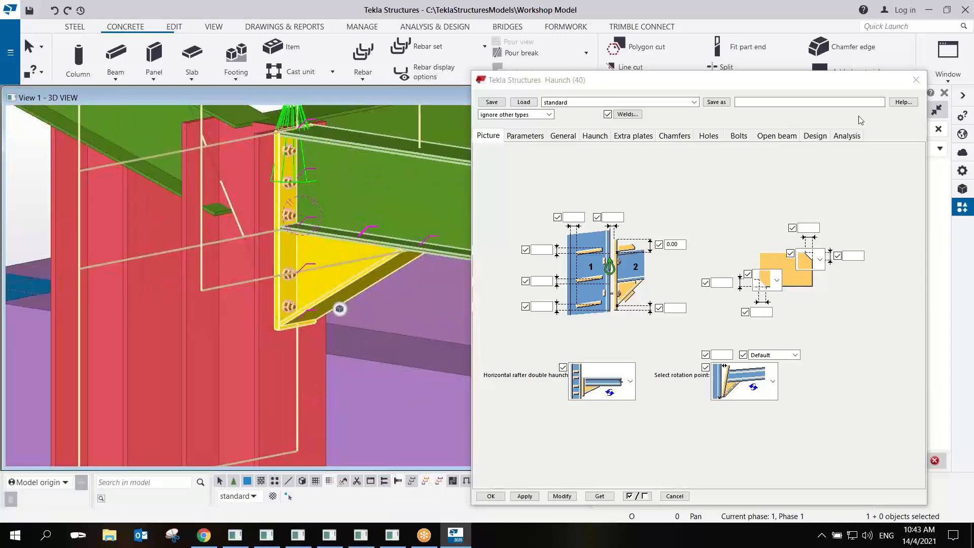
{"action": "left_click", "coordinate": [913, 83]}
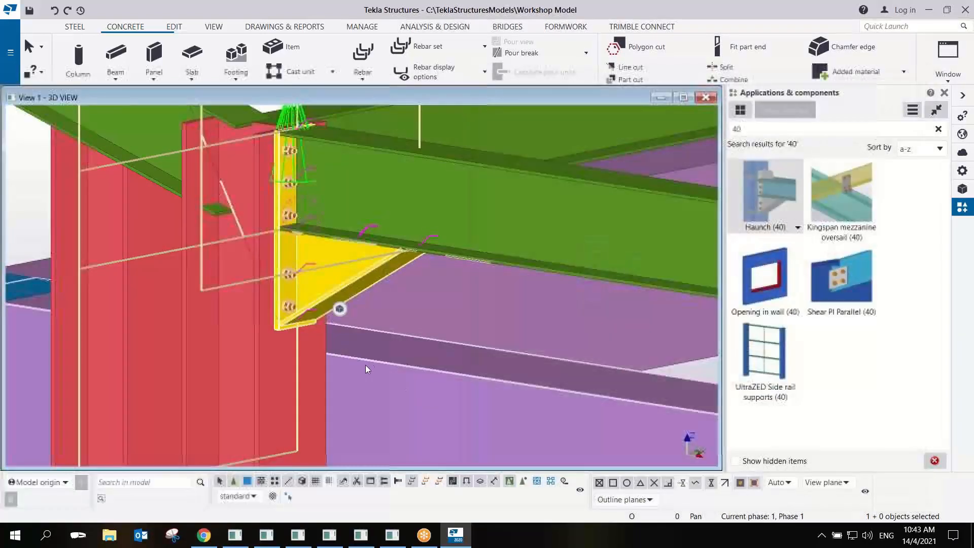
Make bolts visible both in the model and in components in the 3D view's display properties.
{"action": "scroll", "coordinate": [355, 315], "scroll_direction": "down", "scroll_amount": 4}
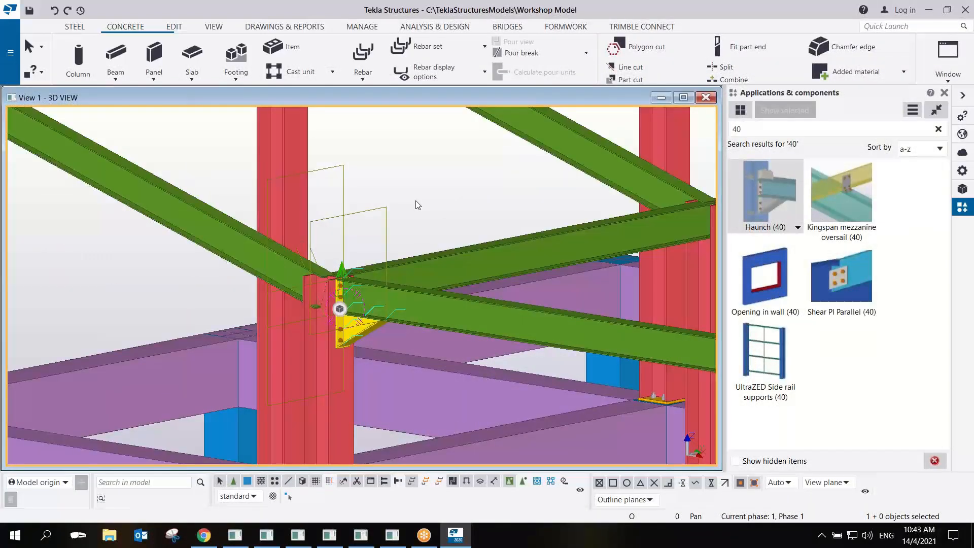
{"action": "right_click", "coordinate": [415, 200]}
{"action": "left_click", "coordinate": [456, 263]}
{"action": "left_click_drag", "start_coordinate": [297, 376], "coordinate": [298, 376]}
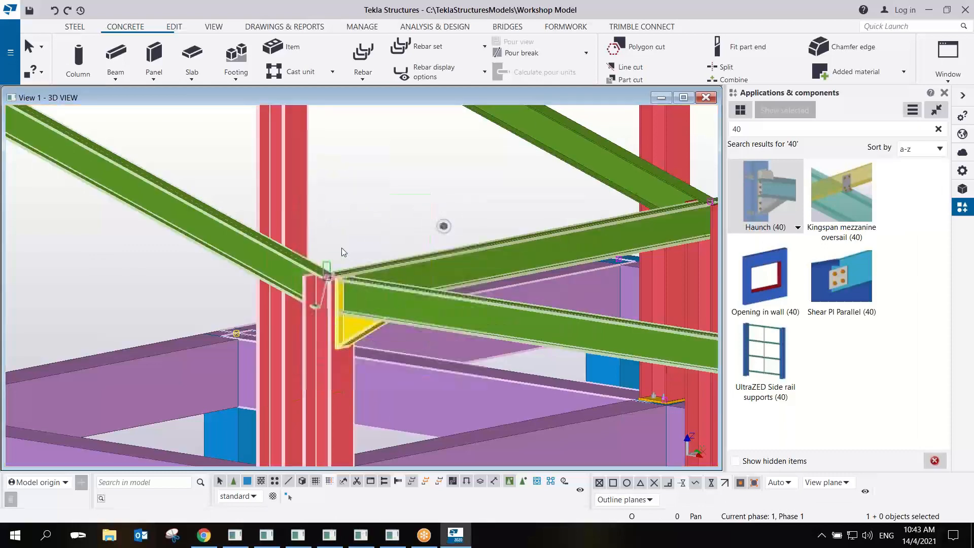
{"action": "double_click", "coordinate": [374, 210]}
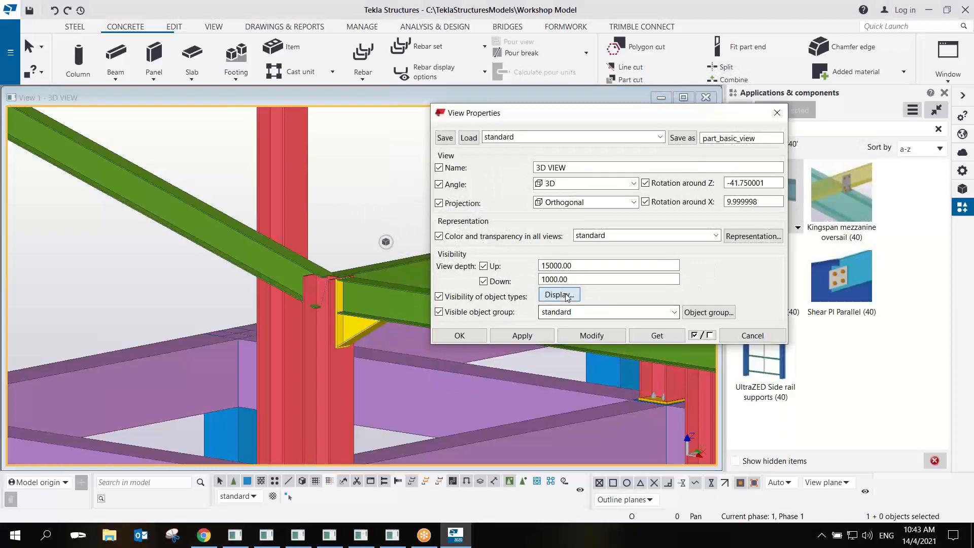
{"action": "left_click", "coordinate": [564, 294]}
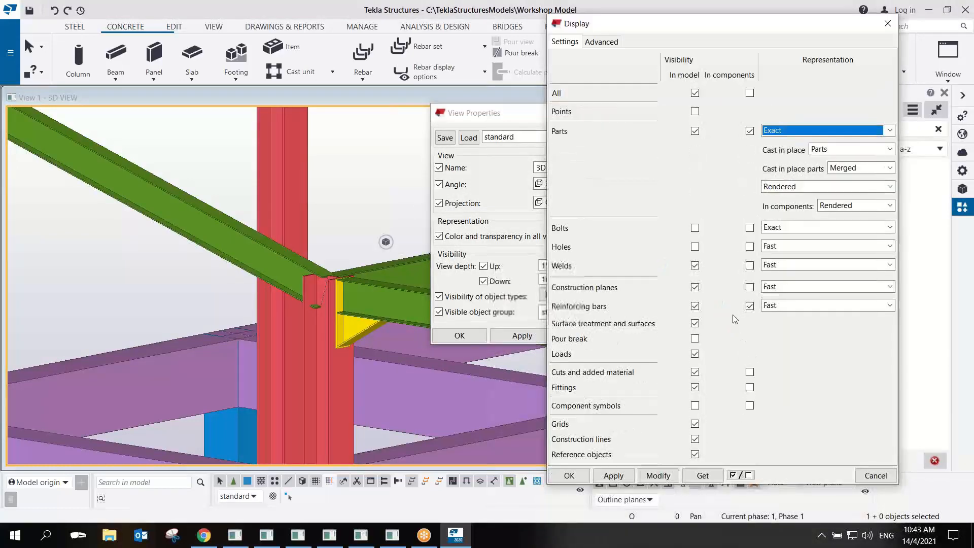
{"action": "left_click", "coordinate": [696, 229]}
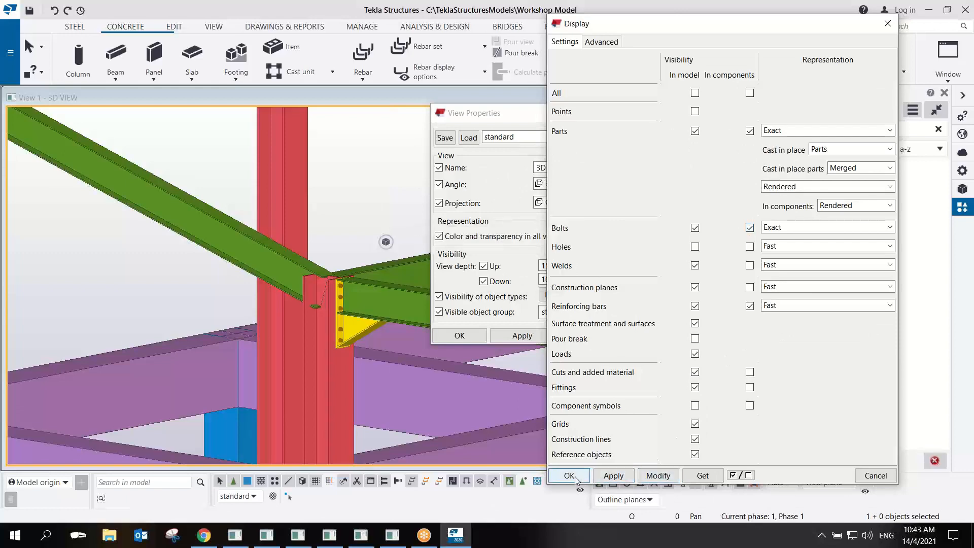
{"action": "left_click", "coordinate": [460, 335]}
{"action": "scroll", "coordinate": [324, 299], "scroll_direction": "up", "scroll_amount": 3}
{"action": "left_click_drag", "start_coordinate": [431, 161], "coordinate": [175, 517]}
{"action": "middle_click_drag", "start_coordinate": [297, 456], "coordinate": [283, 412]}
{"action": "scroll", "coordinate": [284, 412], "scroll_direction": "down", "scroll_amount": 3}
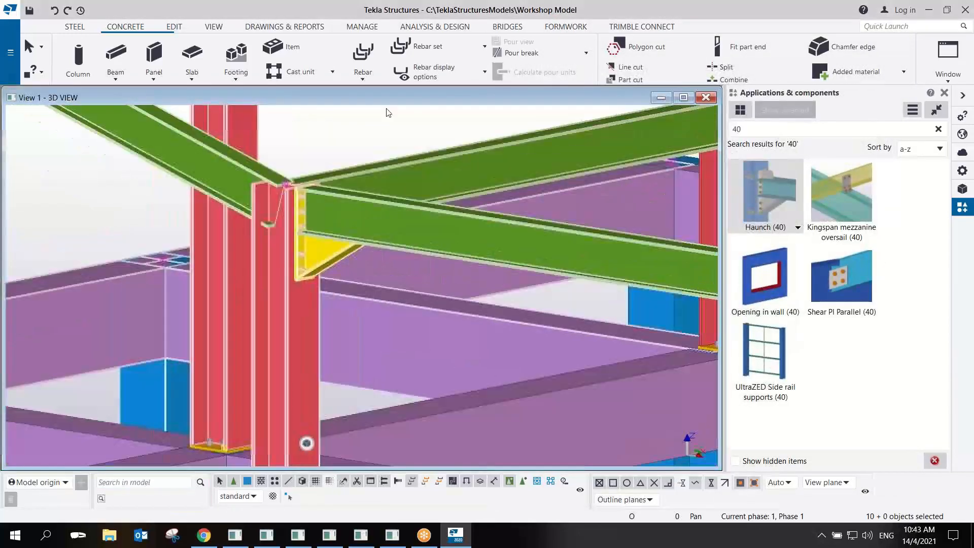
{"action": "left_click_drag", "start_coordinate": [268, 222], "coordinate": [224, 247]}
{"action": "left_click_drag", "start_coordinate": [356, 115], "coordinate": [265, 223]}
{"action": "left_click_drag", "start_coordinate": [215, 300], "coordinate": [215, 299]}
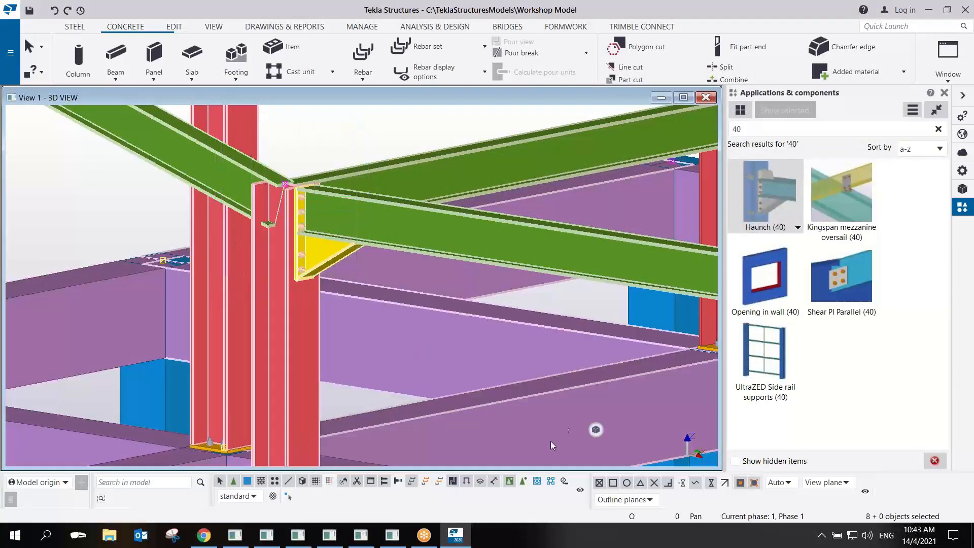
Select the members at the haunch joint together with the objects inside the component, and run a clash check on them.
{"action": "left_click", "coordinate": [526, 485]}
{"action": "middle_click_drag", "start_coordinate": [352, 267], "coordinate": [399, 365], "text": "ctrl"}
{"action": "scroll", "coordinate": [398, 366], "scroll_direction": "down", "scroll_amount": 3}
{"action": "scroll", "coordinate": [397, 369], "scroll_direction": "down", "scroll_amount": 2}
{"action": "left_click_drag", "start_coordinate": [446, 274], "coordinate": [350, 363]}
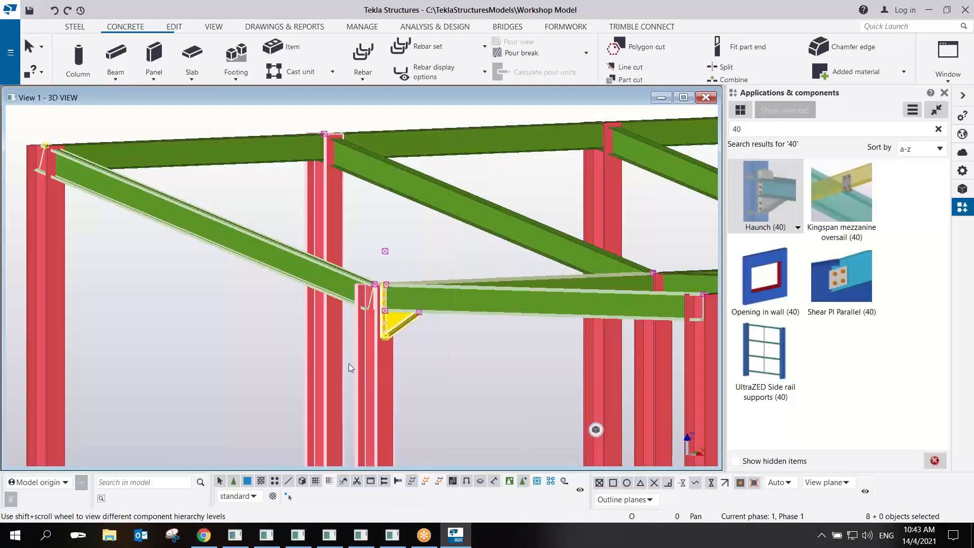
{"action": "scroll", "coordinate": [366, 307], "scroll_direction": "up", "scroll_amount": 2}
{"action": "right_click", "coordinate": [399, 293]}
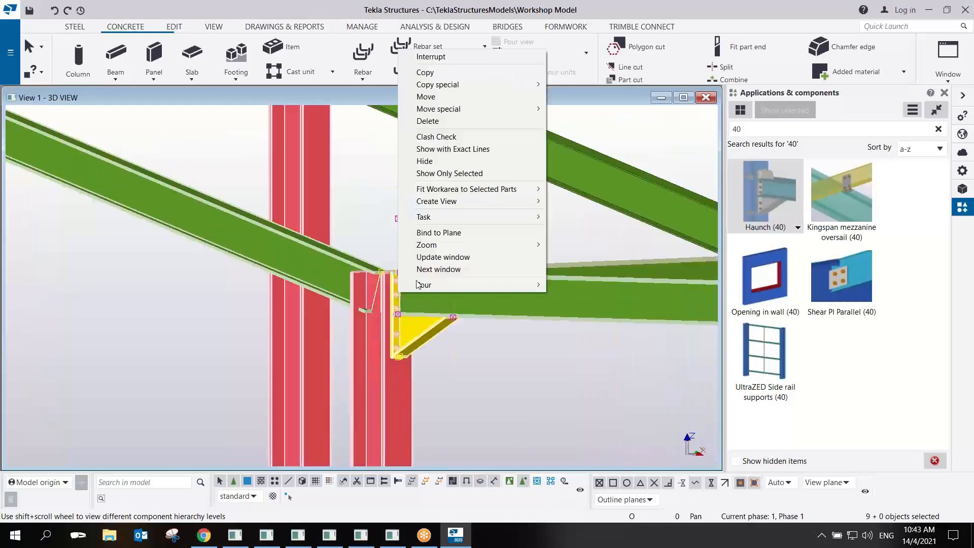
{"action": "left_click", "coordinate": [455, 138]}
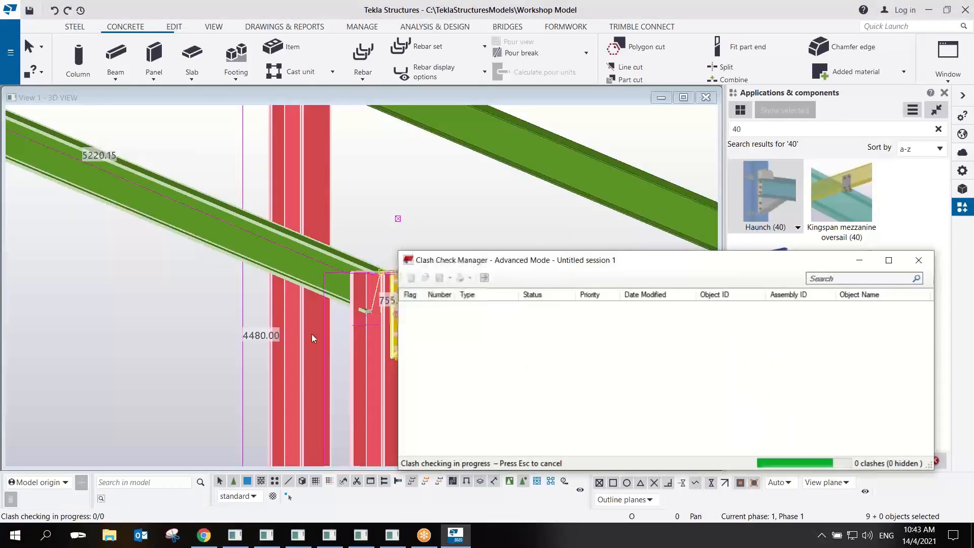
Set the rendering of parts and component parts to show only the selected objects around the haunch joint.
{"action": "middle_click_drag", "start_coordinate": [328, 333], "coordinate": [213, 324]}
{"action": "scroll", "coordinate": [204, 318], "scroll_direction": "up", "scroll_amount": 3}
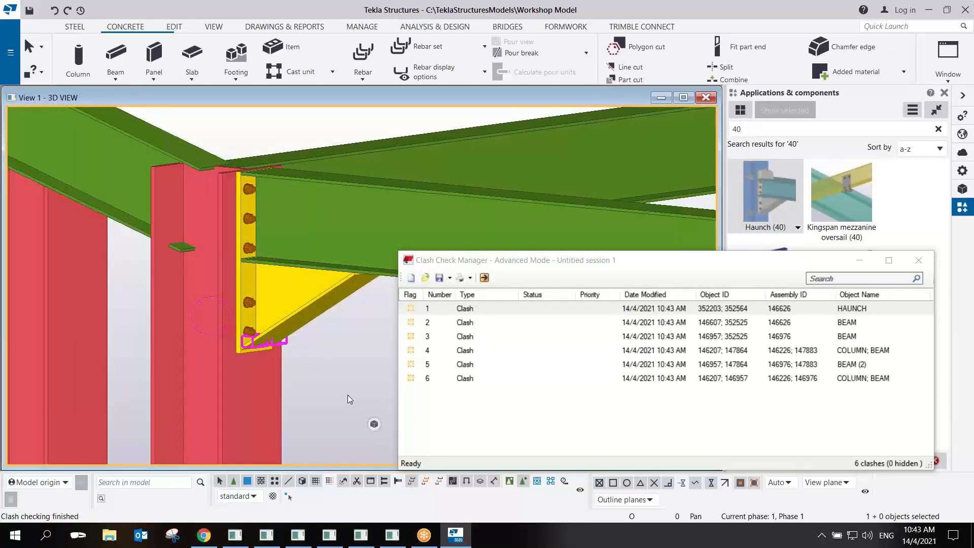
{"action": "key", "text": "ctrl+5"}
{"action": "key", "text": "shift+5"}
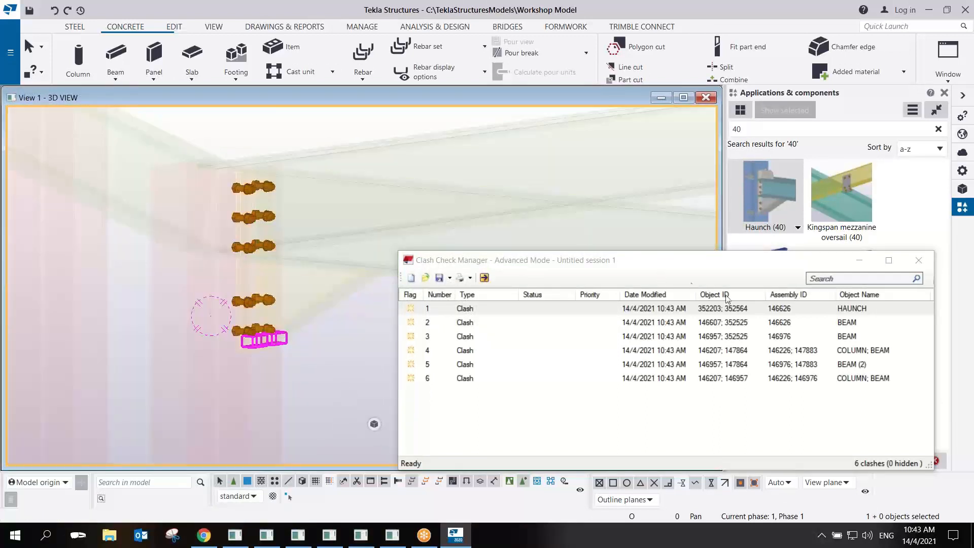
Examine clash 2 between the beam's lower flange and the end plate bolts up close.
{"action": "left_click", "coordinate": [807, 326]}
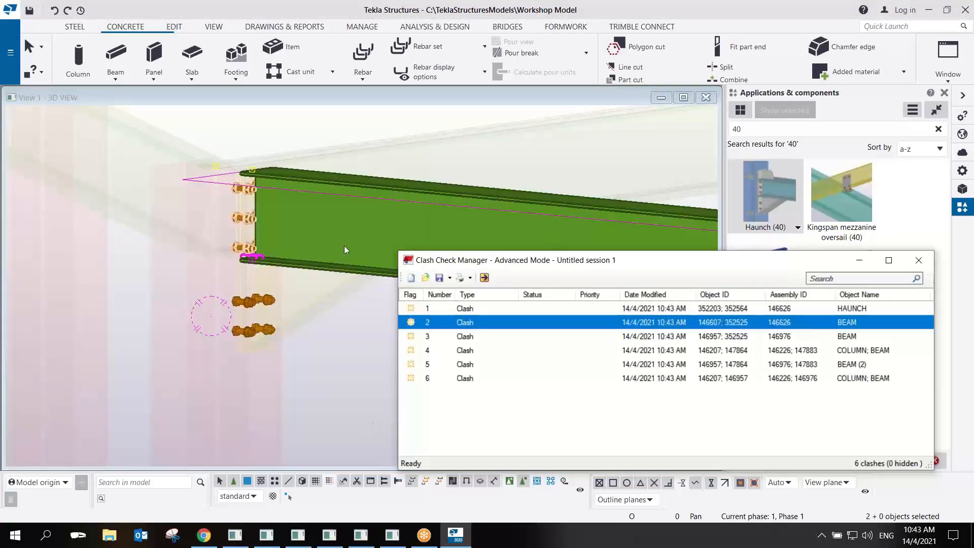
{"action": "scroll", "coordinate": [248, 261], "scroll_direction": "up", "scroll_amount": 5}
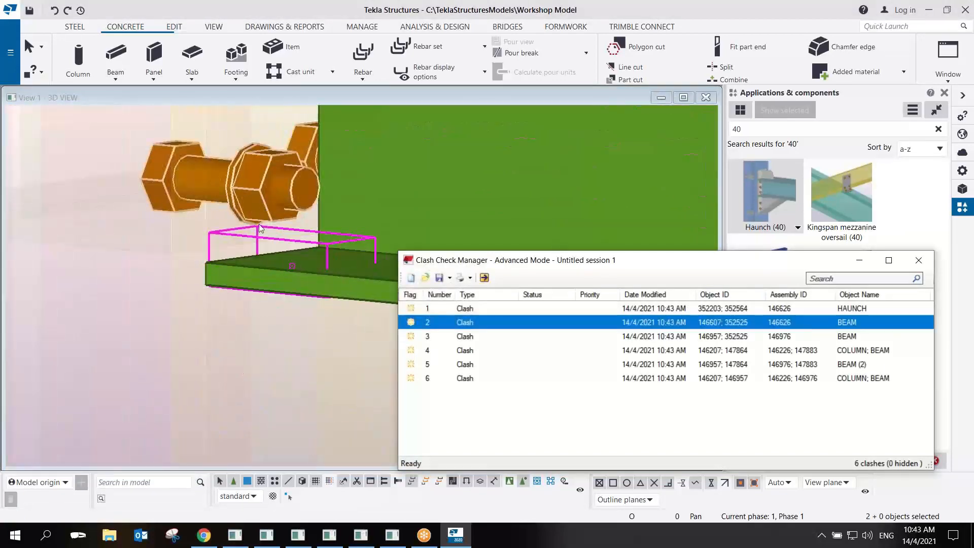
{"action": "scroll", "coordinate": [257, 236], "scroll_direction": "up", "scroll_amount": 3}
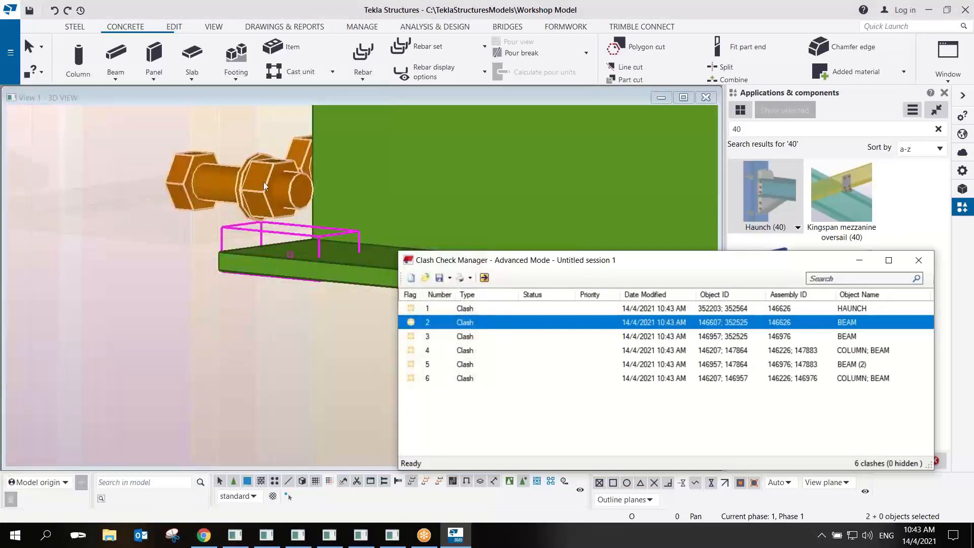
{"action": "middle_click_drag", "start_coordinate": [253, 239], "coordinate": [302, 191], "text": "ctrl"}
{"action": "scroll", "coordinate": [314, 239], "scroll_direction": "down", "scroll_amount": 2}
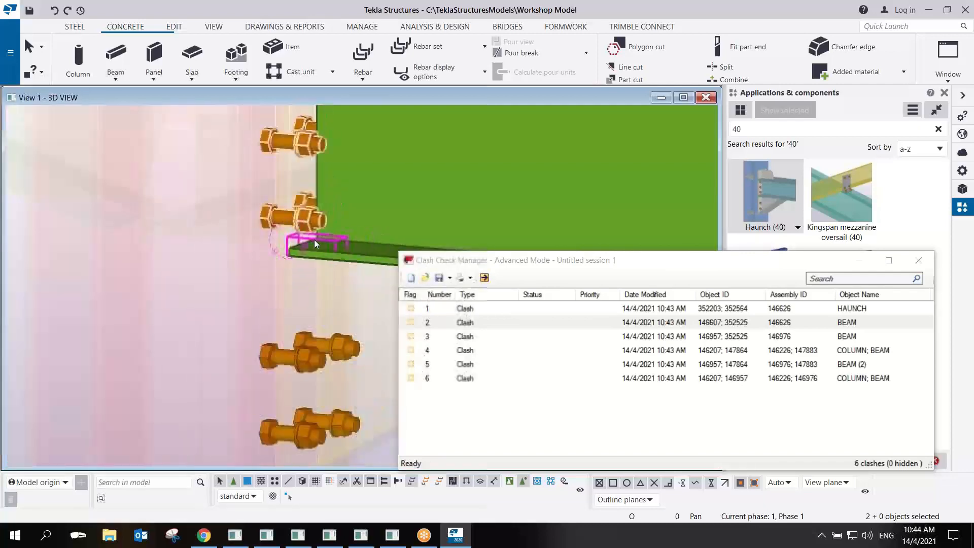
{"action": "scroll", "coordinate": [315, 239], "scroll_direction": "down", "scroll_amount": 3}
{"action": "scroll", "coordinate": [319, 240], "scroll_direction": "up", "scroll_amount": 2}
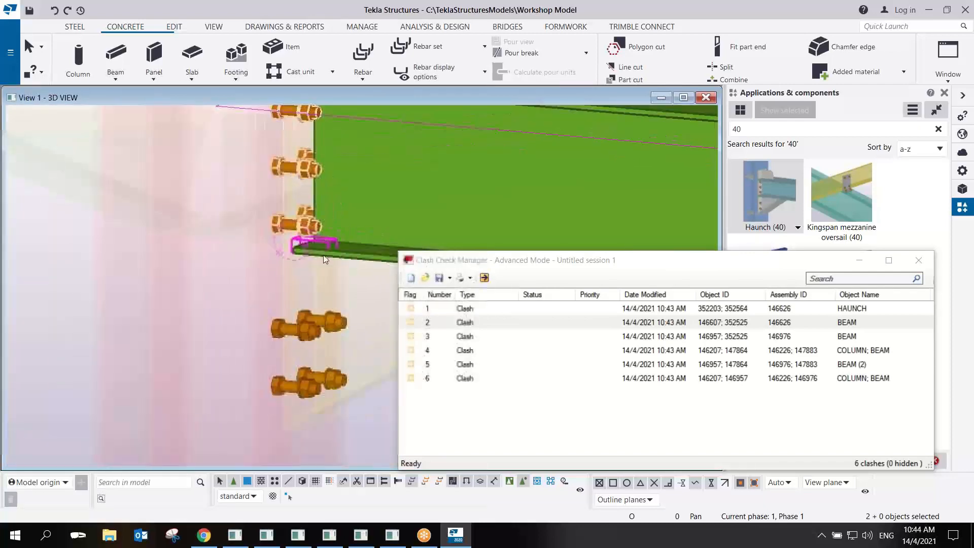
{"action": "scroll", "coordinate": [318, 238], "scroll_direction": "up", "scroll_amount": 1}
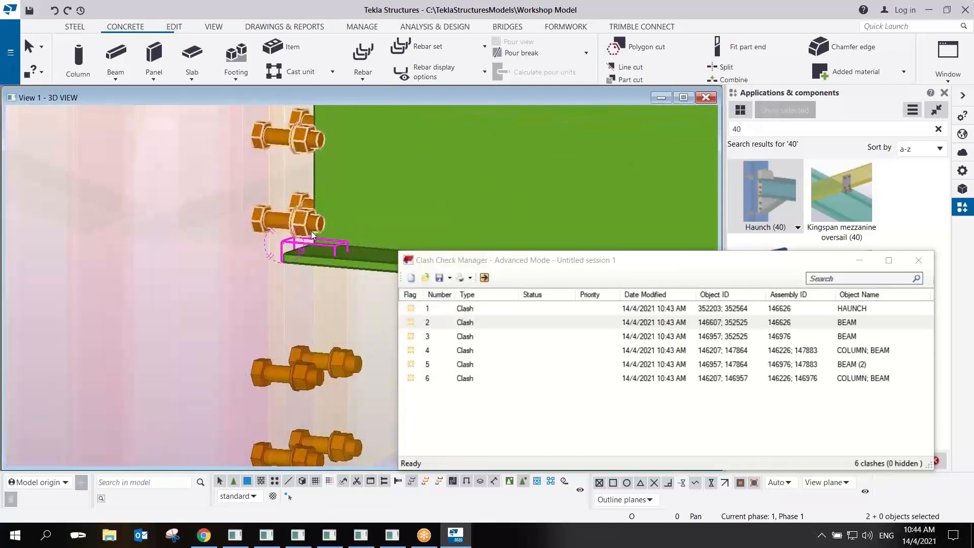
{"action": "scroll", "coordinate": [318, 239], "scroll_direction": "down", "scroll_amount": 1}
Examine clash 1 between the haunch and the lowest end plate bolts up close.
{"action": "left_click", "coordinate": [851, 307]}
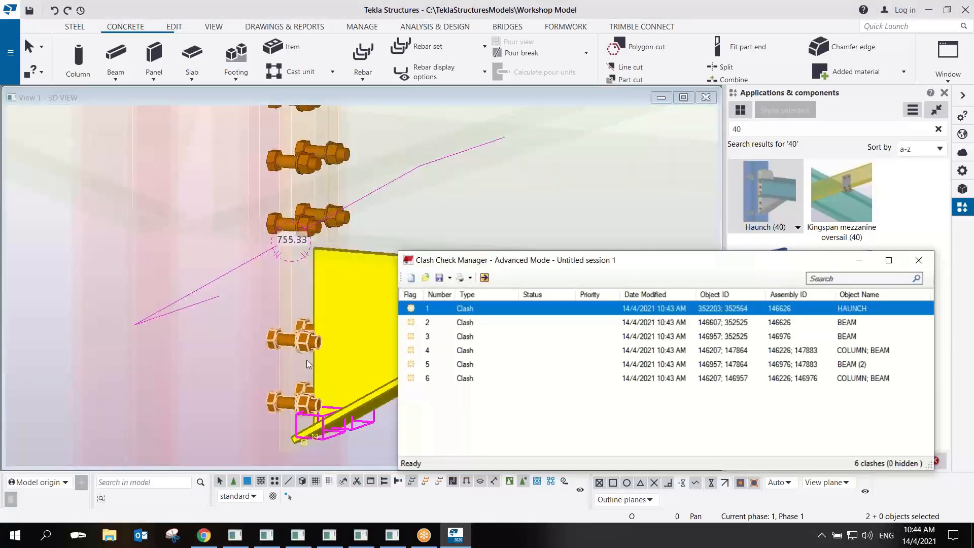
{"action": "middle_click_drag", "start_coordinate": [297, 442], "coordinate": [259, 363]}
{"action": "scroll", "coordinate": [258, 358], "scroll_direction": "up", "scroll_amount": 3}
{"action": "mouse_move", "coordinate": [315, 265]}
{"action": "middle_mouse_down"}
{"action": "mouse_move", "coordinate": [303, 287]}
{"action": "mouse_move", "coordinate": [337, 268]}
{"action": "mouse_move", "coordinate": [298, 283]}
{"action": "mouse_move", "coordinate": [316, 283]}
{"action": "middle_mouse_up"}
{"action": "scroll", "coordinate": [252, 333], "scroll_direction": "up", "scroll_amount": 2}
{"action": "scroll", "coordinate": [289, 307], "scroll_direction": "down", "scroll_amount": 4}
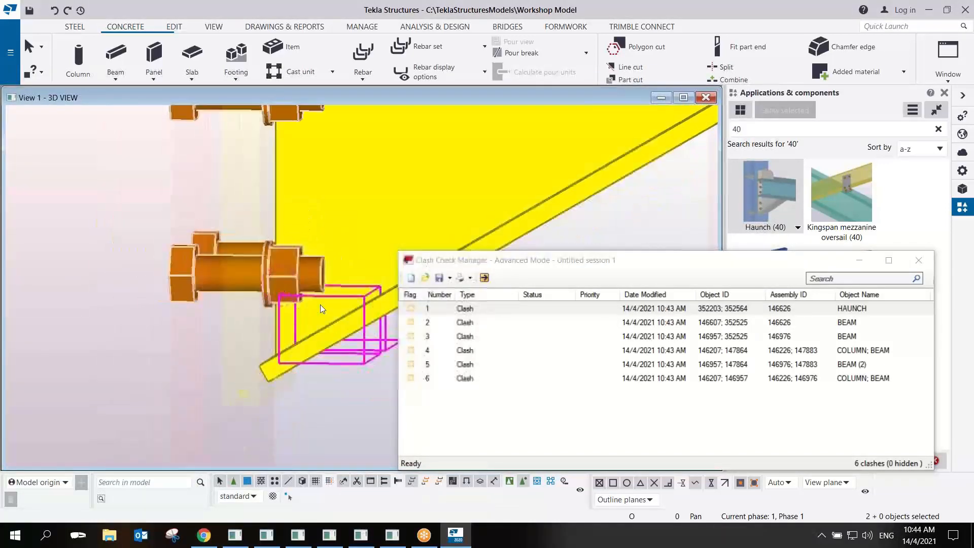
{"action": "scroll", "coordinate": [321, 305], "scroll_direction": "up", "scroll_amount": 6}
{"action": "scroll", "coordinate": [299, 312], "scroll_direction": "down", "scroll_amount": 3}
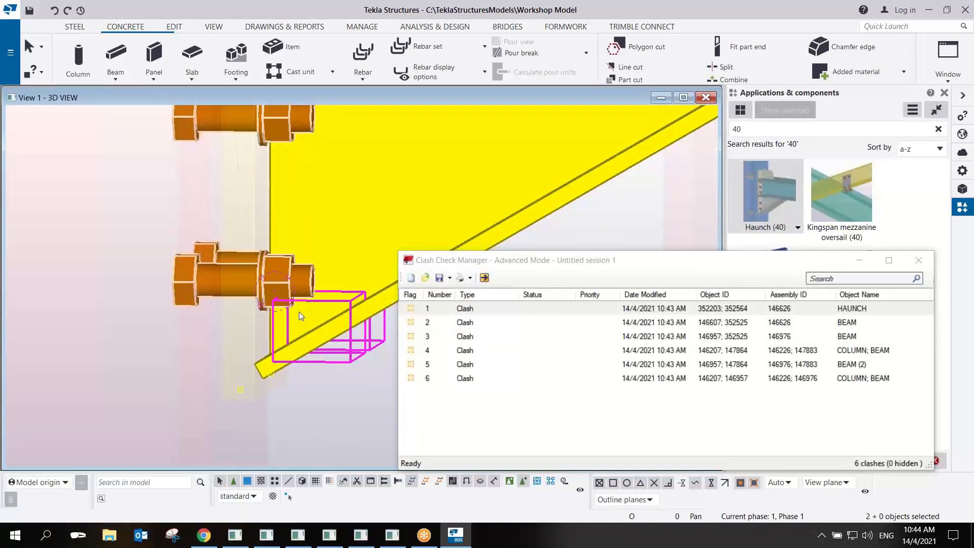
Examine clash 4 between the column and the beam ending inside it up close.
{"action": "middle_click_drag", "start_coordinate": [300, 311], "coordinate": [343, 315], "text": "ctrl"}
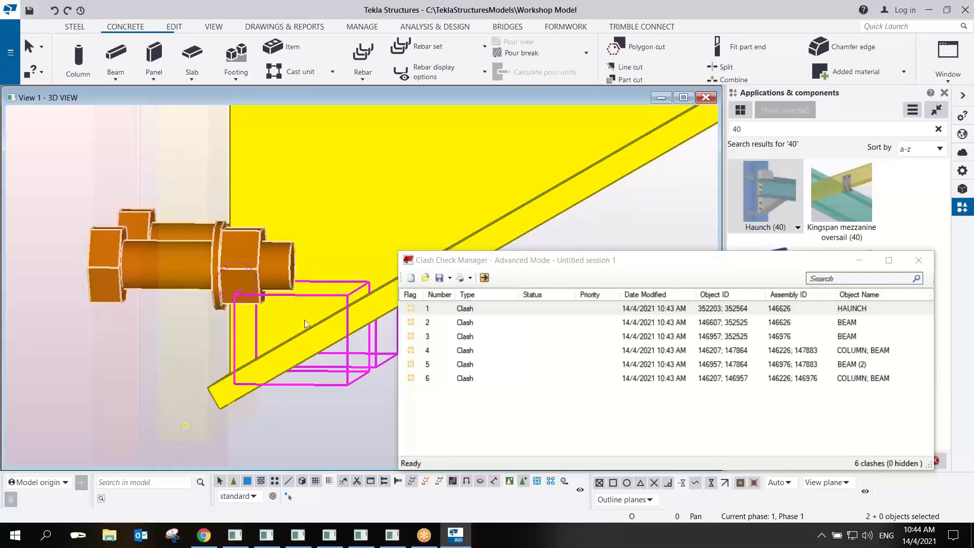
{"action": "scroll", "coordinate": [300, 326], "scroll_direction": "down", "scroll_amount": 3}
{"action": "double_click", "coordinate": [811, 351]}
{"action": "middle_click_drag", "start_coordinate": [267, 230], "coordinate": [238, 304]}
{"action": "scroll", "coordinate": [238, 303], "scroll_direction": "down", "scroll_amount": 7}
{"action": "scroll", "coordinate": [148, 191], "scroll_direction": "up", "scroll_amount": 4}
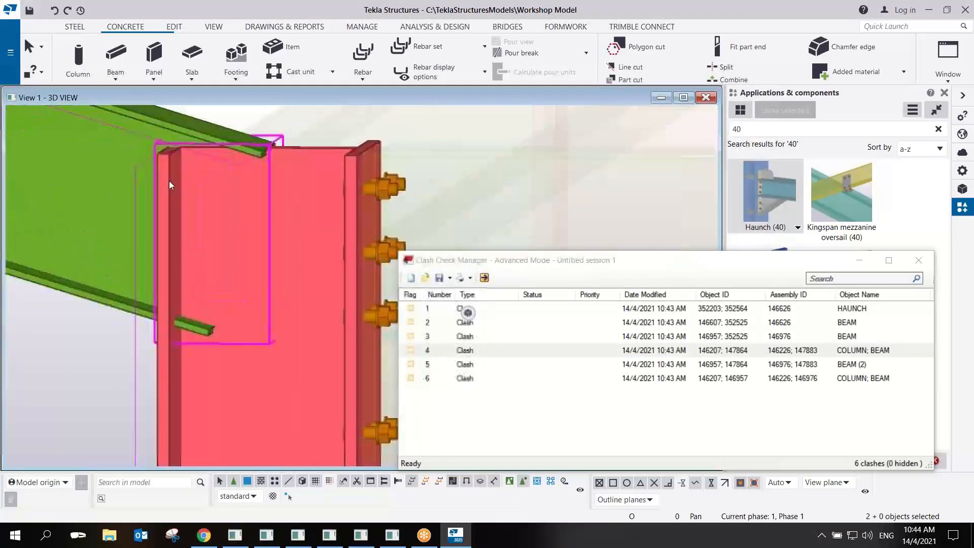
{"action": "scroll", "coordinate": [206, 152], "scroll_direction": "down", "scroll_amount": 5}
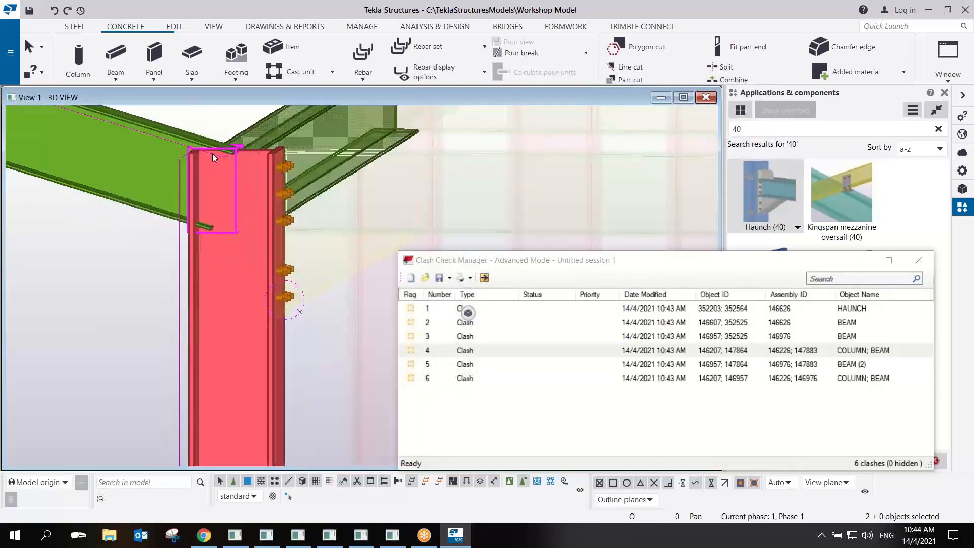
Close the clash list, return to the full model and open the properties of the haunch connection on the column.
{"action": "left_click", "coordinate": [919, 260]}
{"action": "left_click", "coordinate": [543, 310]}
{"action": "scroll", "coordinate": [377, 309], "scroll_direction": "down", "scroll_amount": 5}
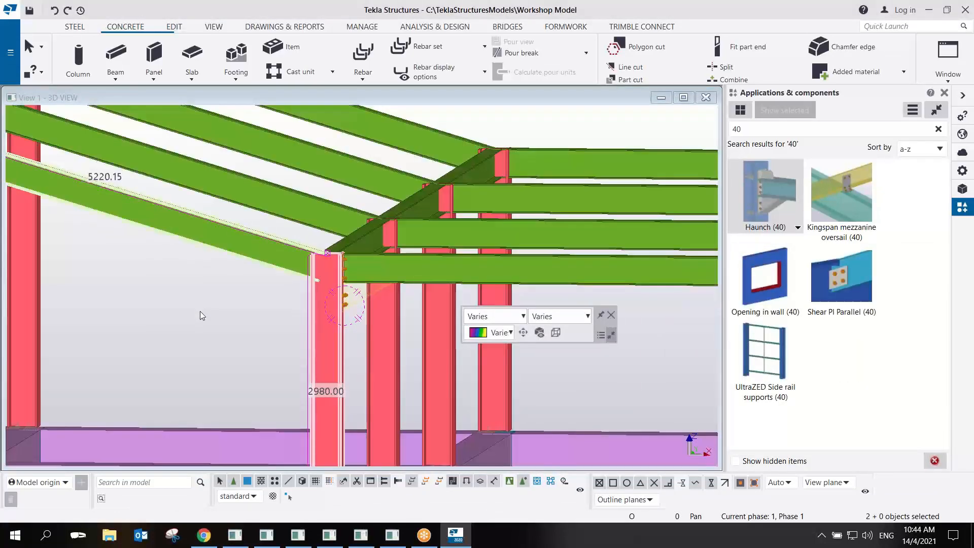
{"action": "scroll", "coordinate": [388, 336], "scroll_direction": "up", "scroll_amount": 5}
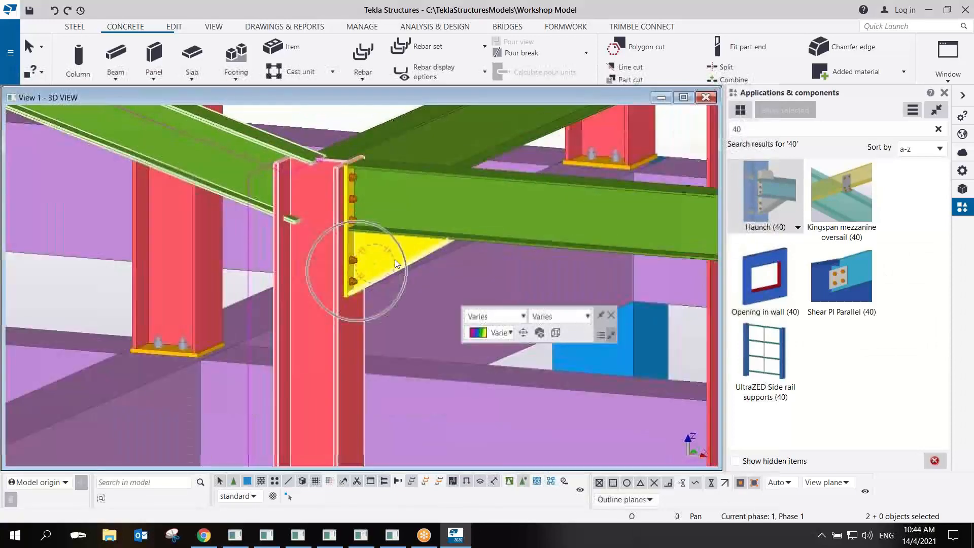
{"action": "double_click", "coordinate": [395, 263]}
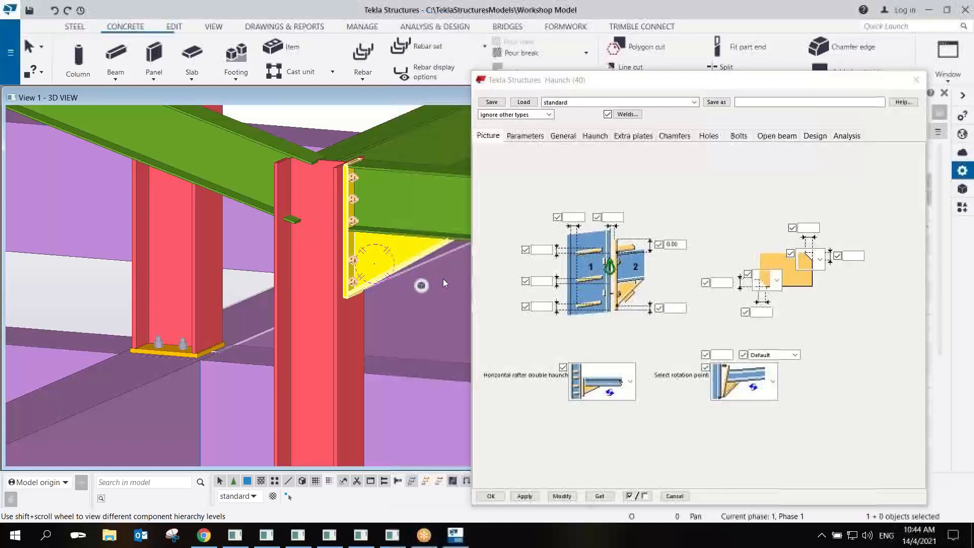
{"action": "middle_click_drag", "start_coordinate": [366, 264], "coordinate": [313, 279]}
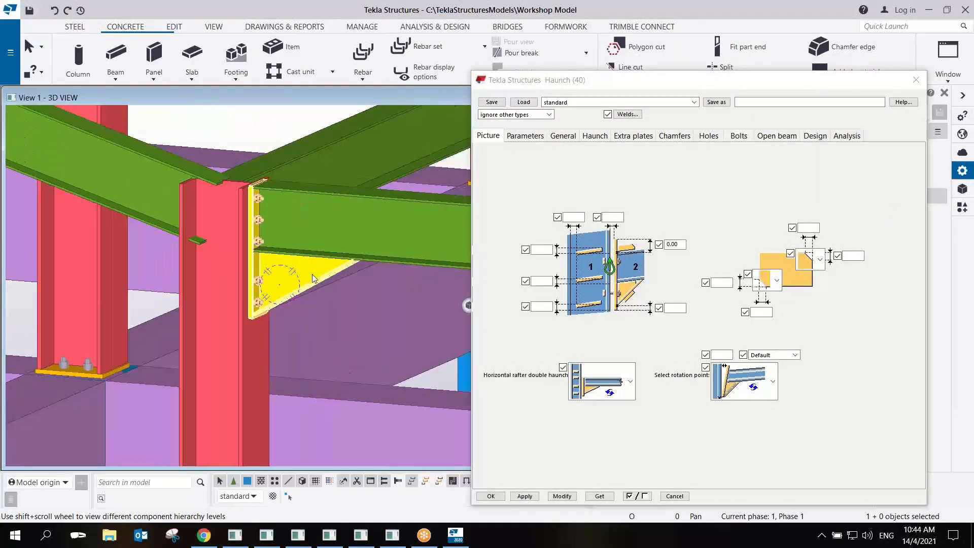
{"action": "left_click_drag", "start_coordinate": [622, 86], "coordinate": [624, 72]}
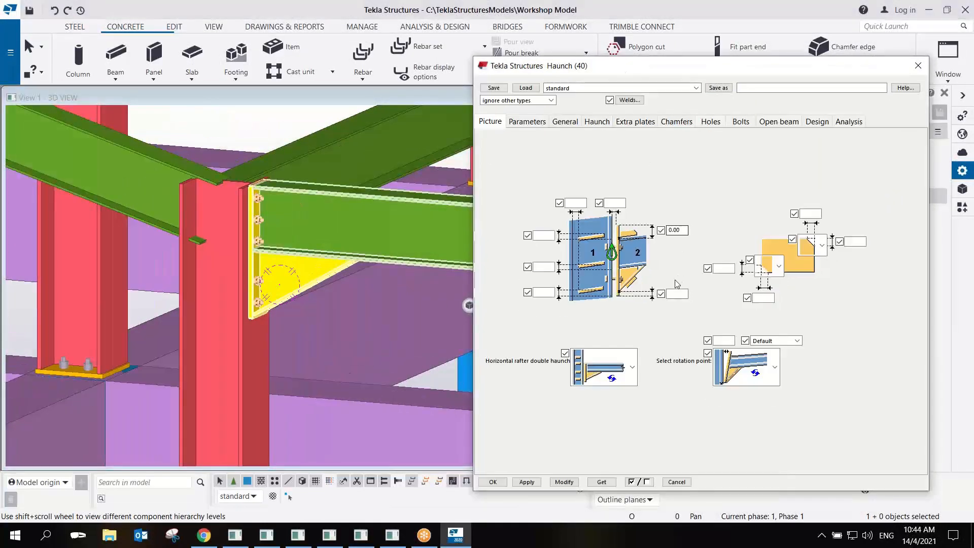
Set the haunch connection's lower bolt edge distance to 100, measured from Top, and modify the connection.
{"action": "left_click", "coordinate": [740, 121]}
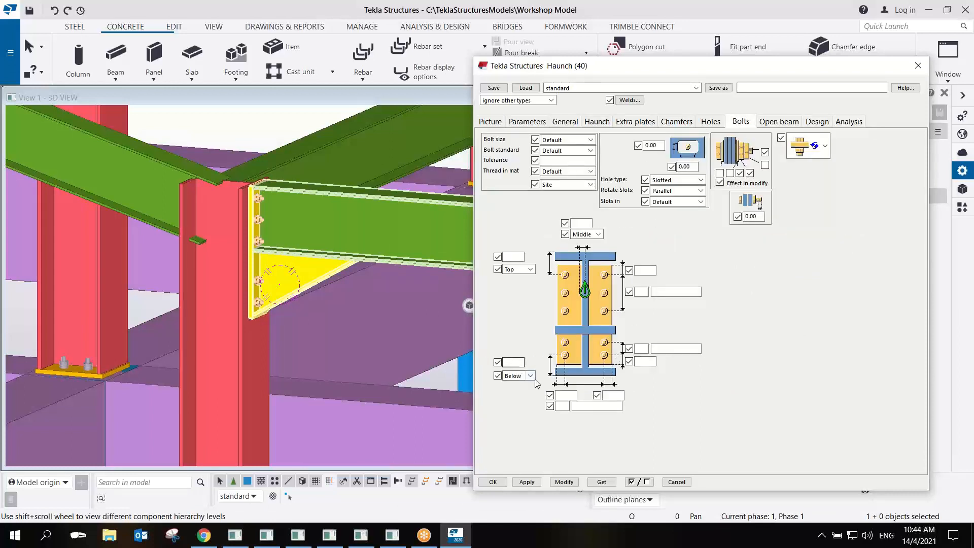
{"action": "scroll", "coordinate": [532, 382], "scroll_direction": "up", "scroll_amount": 2}
{"action": "left_click", "coordinate": [531, 376]}
{"action": "left_click", "coordinate": [514, 396]}
{"action": "left_click", "coordinate": [649, 360]}
{"action": "left_click", "coordinate": [557, 483]}
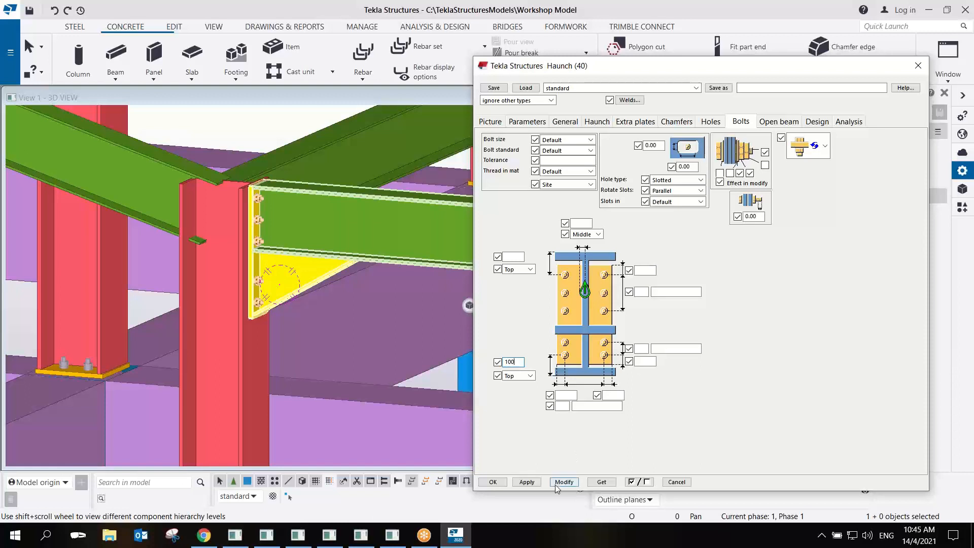
{"action": "scroll", "coordinate": [233, 307], "scroll_direction": "up", "scroll_amount": 5}
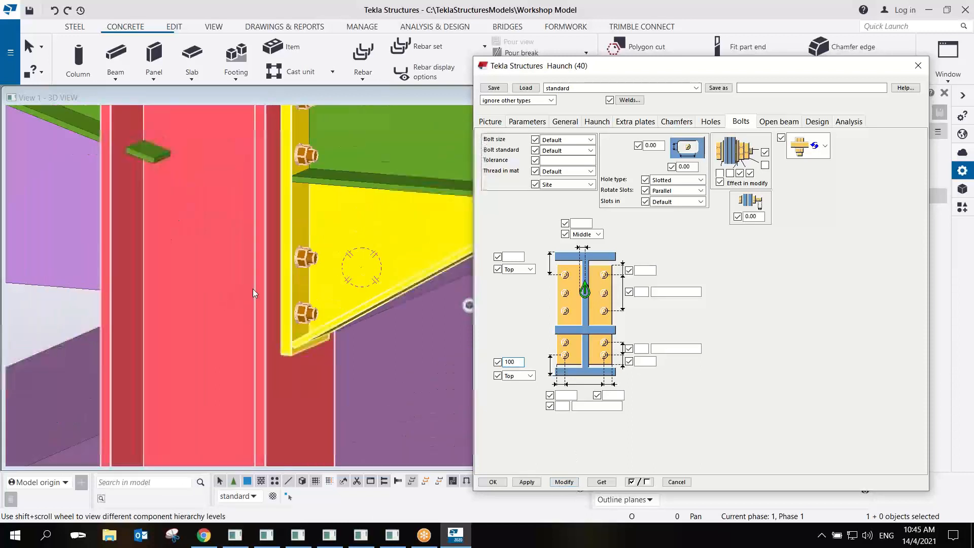
{"action": "left_click", "coordinate": [564, 482]}
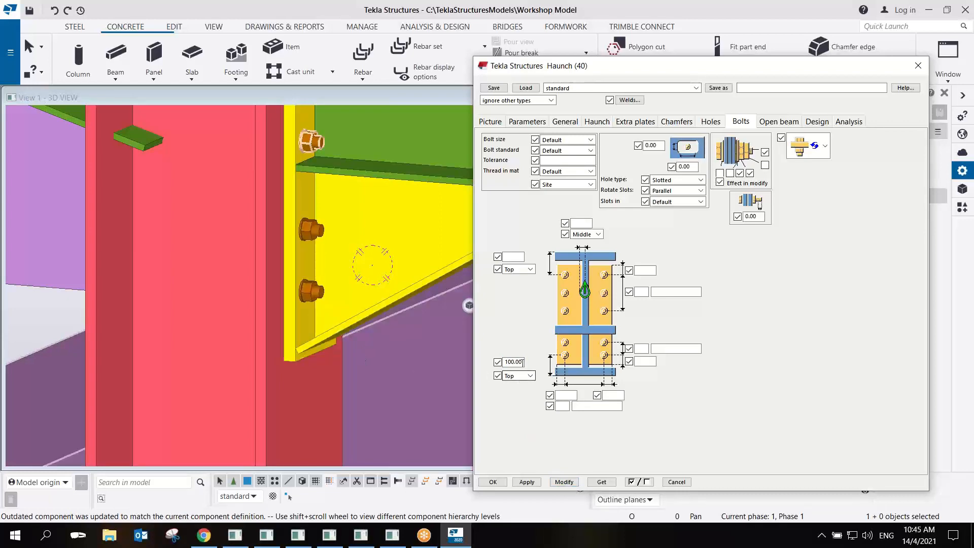
Set the upper bolt group's vertical reference to Middle with 2 rows at 80 spacing, and modify the haunch connection.
{"action": "middle_click_drag", "start_coordinate": [309, 109], "coordinate": [294, 258]}
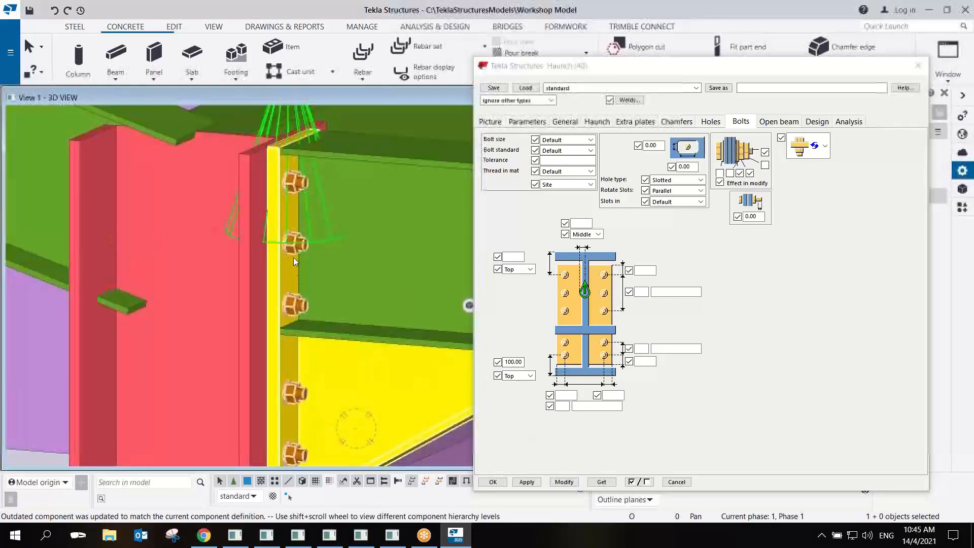
{"action": "left_click", "coordinate": [532, 269]}
{"action": "left_click", "coordinate": [515, 297]}
{"action": "left_click", "coordinate": [640, 291]}
{"action": "left_click", "coordinate": [662, 290]}
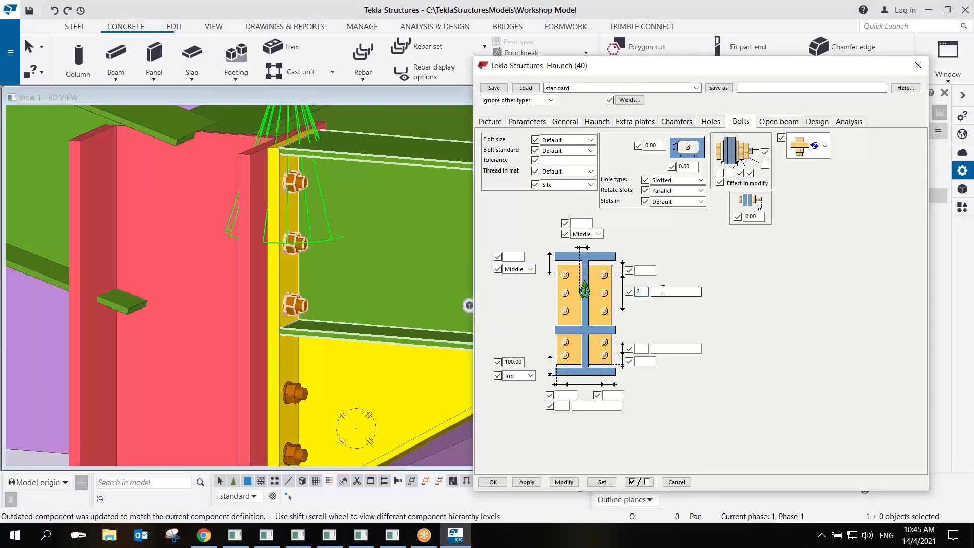
{"action": "type", "text": "80"}
{"action": "left_click", "coordinate": [565, 482]}
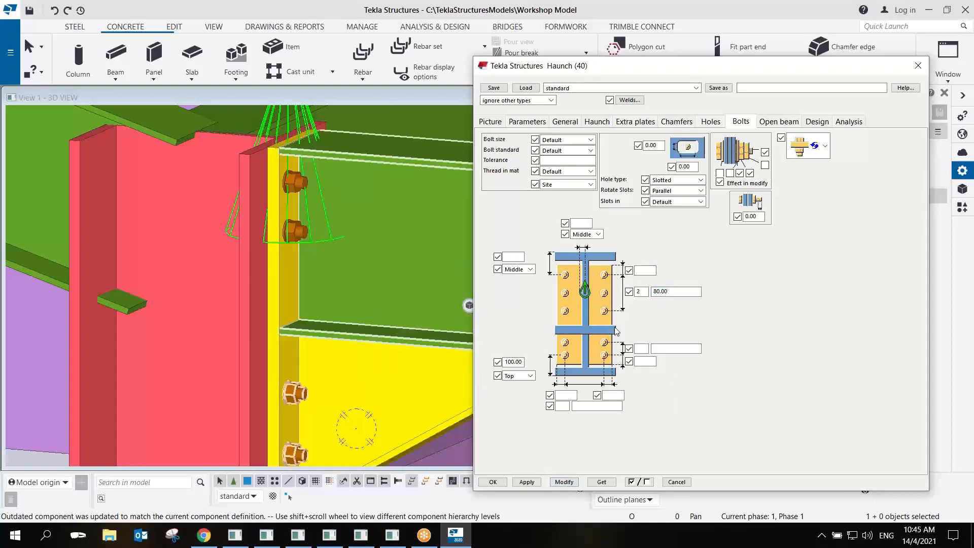
Set the upper bolt group to 3 rows, modify the haunch connection, then apply the settings and close the dialog.
{"action": "double_click", "coordinate": [638, 293]}
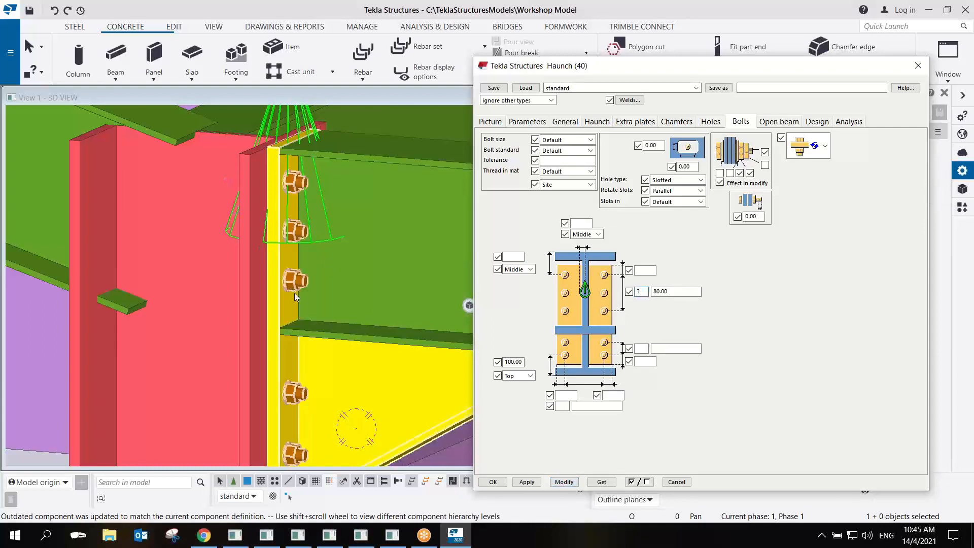
{"action": "scroll", "coordinate": [296, 256], "scroll_direction": "up", "scroll_amount": 2}
{"action": "middle_click_drag", "start_coordinate": [298, 224], "coordinate": [331, 207], "text": "ctrl"}
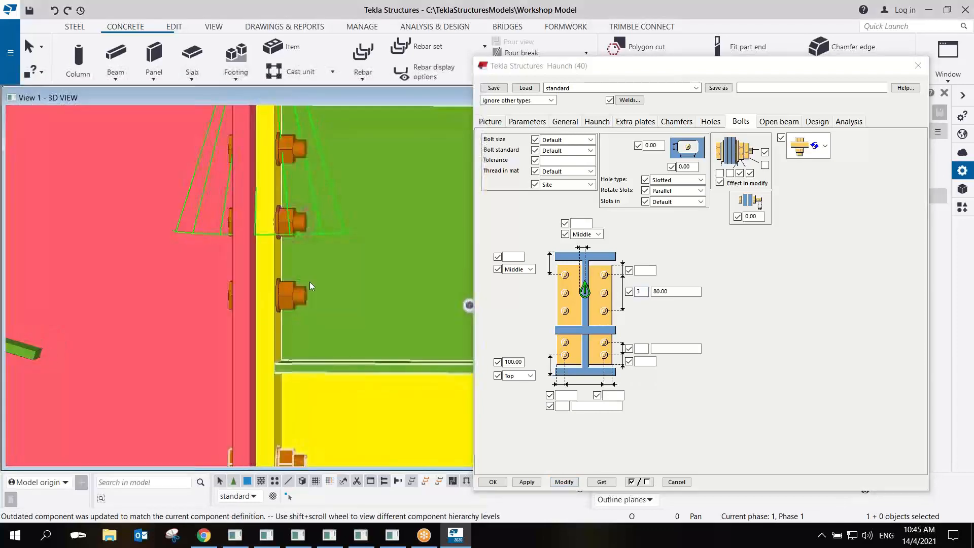
{"action": "middle_click_drag", "start_coordinate": [323, 261], "coordinate": [332, 329]}
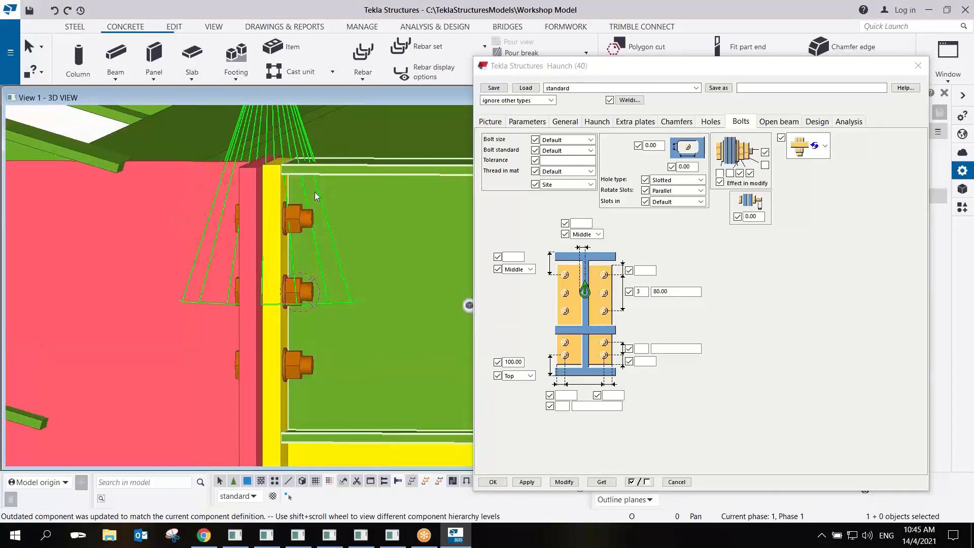
{"action": "scroll", "coordinate": [316, 196], "scroll_direction": "down", "scroll_amount": 5}
{"action": "middle_click_drag", "start_coordinate": [337, 239], "coordinate": [359, 235], "text": "ctrl"}
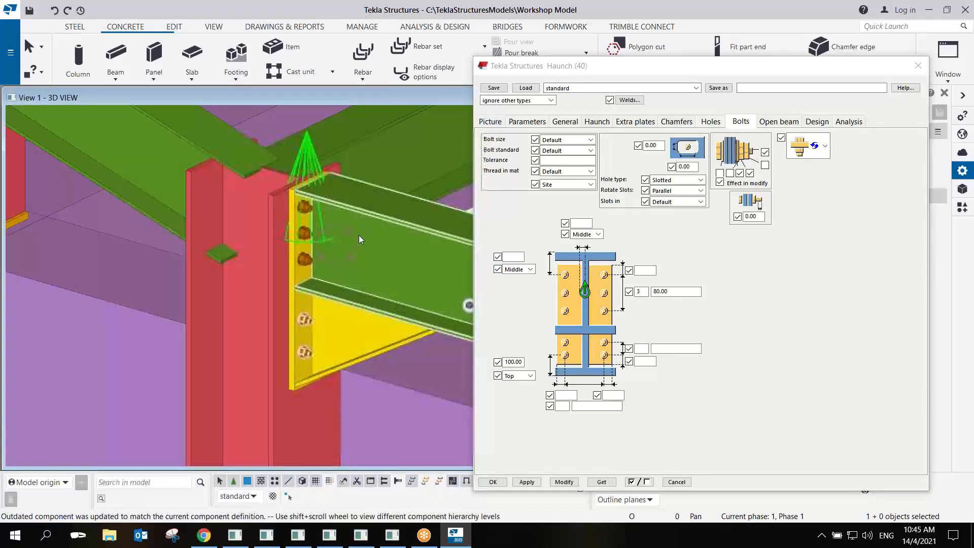
{"action": "left_click", "coordinate": [526, 482]}
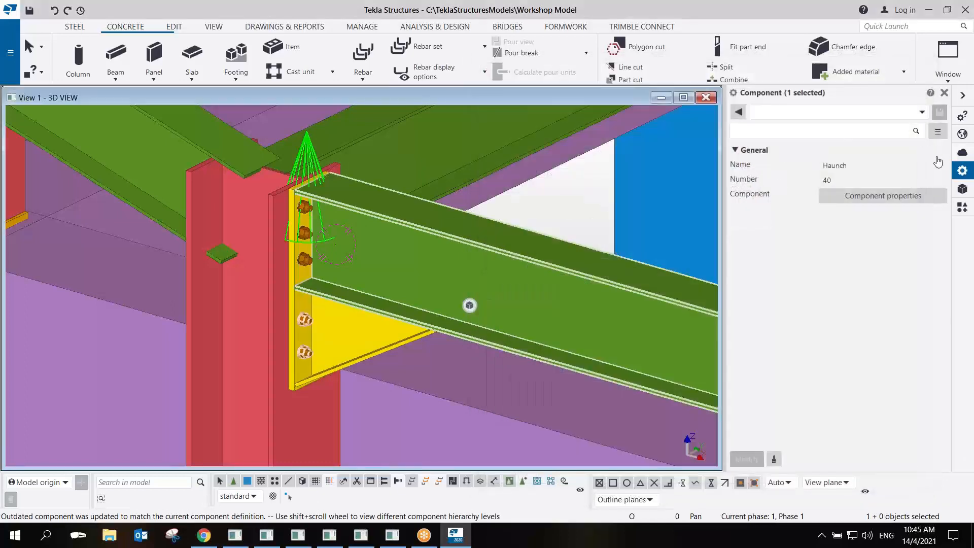
Add a Haunch (40) connection at the beam's other end, with the corner column as main part and the beam as secondary.
{"action": "left_click", "coordinate": [962, 207]}
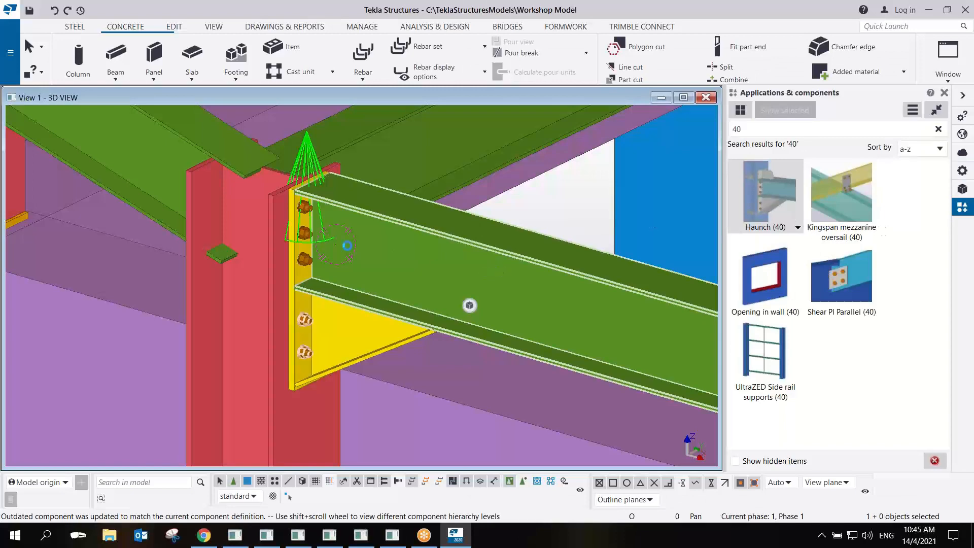
{"action": "scroll", "coordinate": [469, 305], "scroll_direction": "down", "scroll_amount": 8}
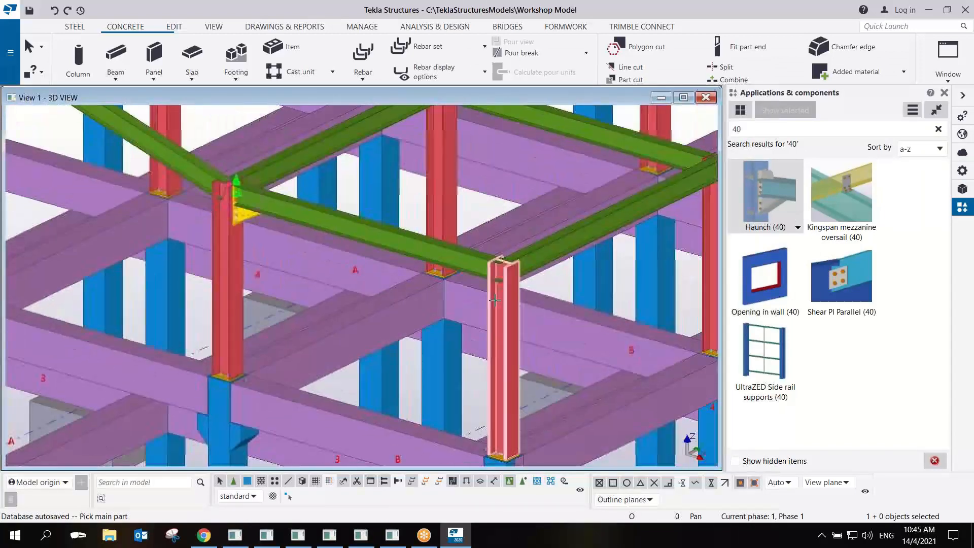
{"action": "scroll", "coordinate": [494, 300], "scroll_direction": "up", "scroll_amount": 3}
{"action": "left_click", "coordinate": [495, 295]}
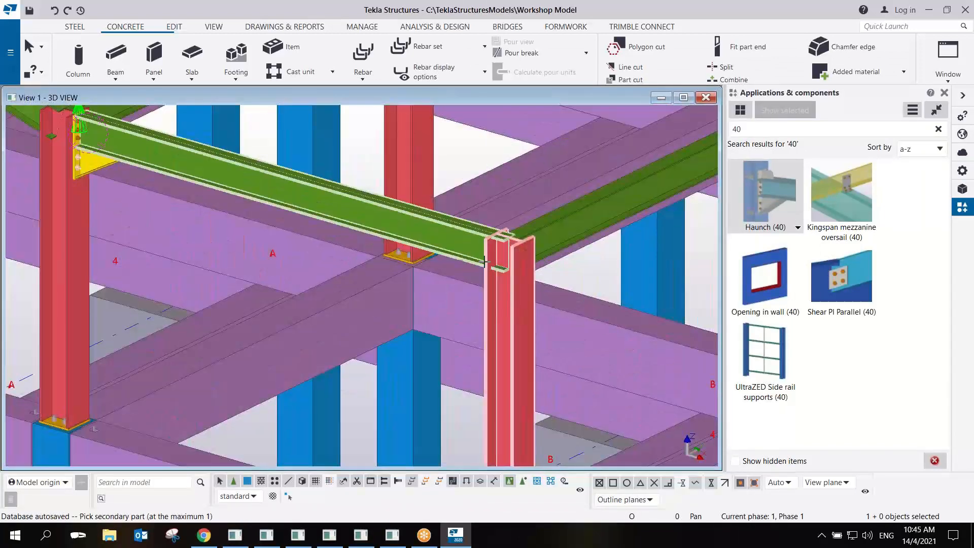
{"action": "left_click", "coordinate": [453, 229]}
{"action": "scroll", "coordinate": [477, 284], "scroll_direction": "up", "scroll_amount": 6}
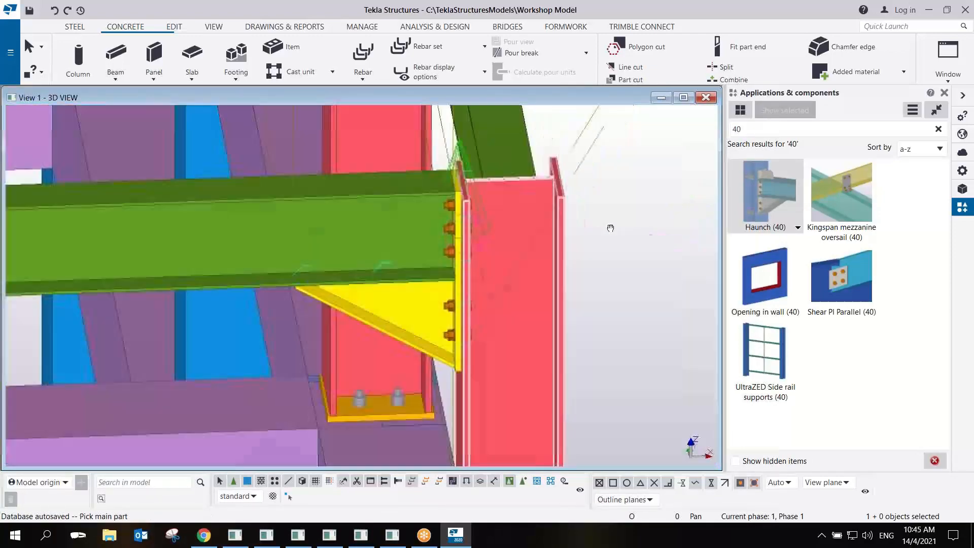
{"action": "middle_click_drag", "start_coordinate": [610, 228], "coordinate": [452, 224], "text": "ctrl"}
{"action": "right_click", "coordinate": [523, 161]}
{"action": "left_click", "coordinate": [536, 172]}
Redraw the 3D view to clear the temporary connection graphics.
{"action": "scroll", "coordinate": [568, 279], "scroll_direction": "down", "scroll_amount": 8}
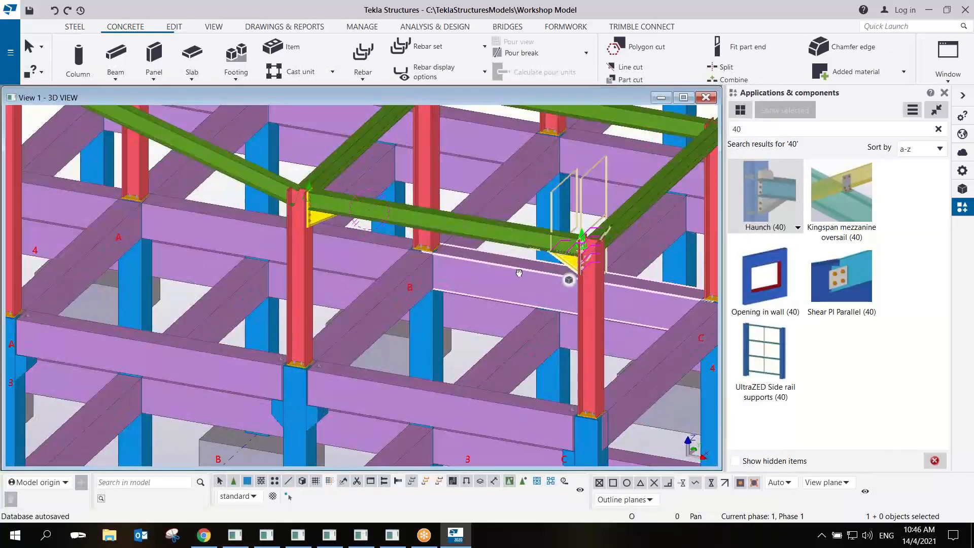
{"action": "middle_click_drag", "start_coordinate": [517, 272], "coordinate": [272, 218]}
{"action": "right_click", "coordinate": [559, 246]}
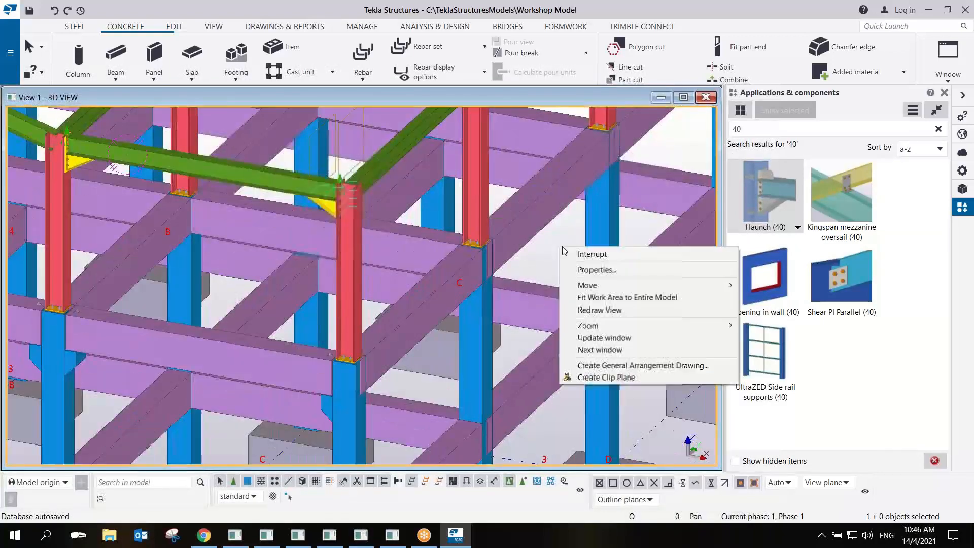
{"action": "left_click", "coordinate": [588, 310]}
Bring the corner column joint into close view and search the component catalog for 187.
{"action": "scroll", "coordinate": [367, 175], "scroll_direction": "up", "scroll_amount": 4}
{"action": "middle_click_drag", "start_coordinate": [367, 174], "coordinate": [410, 270], "text": "ctrl"}
{"action": "scroll", "coordinate": [332, 206], "scroll_direction": "up", "scroll_amount": 3}
{"action": "left_click_drag", "start_coordinate": [746, 131], "coordinate": [595, 132]}
{"action": "type", "text": "187"}
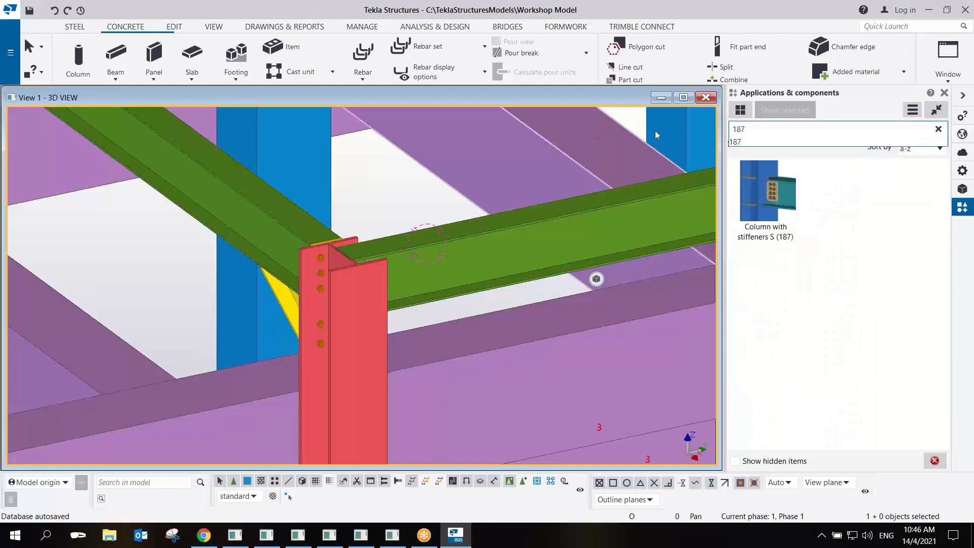
Start the Column with stiffeners S (187) connection and open its properties beside the corner column and side beam.
{"action": "left_click", "coordinate": [772, 196]}
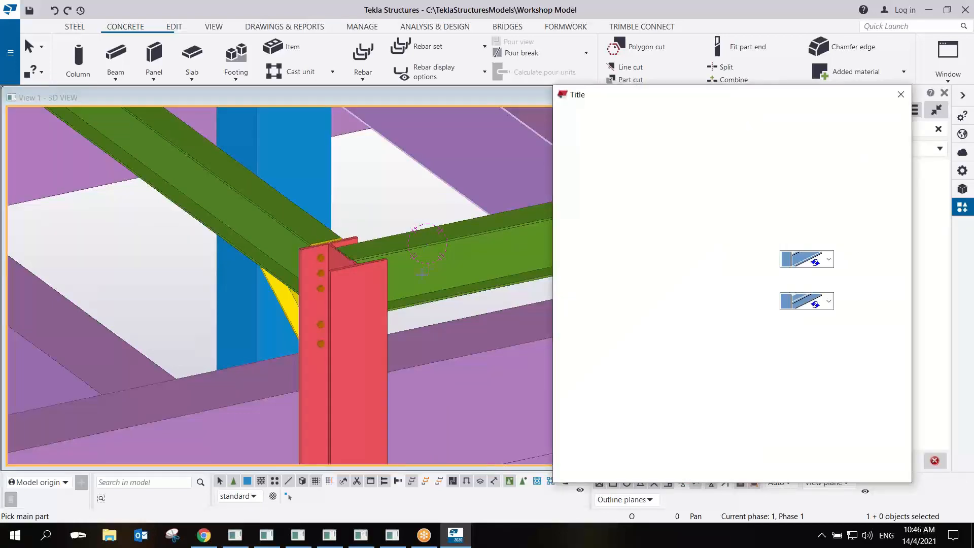
{"action": "left_click_drag", "start_coordinate": [343, 289], "coordinate": [467, 525]}
{"action": "key", "text": "Escape"}
{"action": "left_click", "coordinate": [789, 178]}
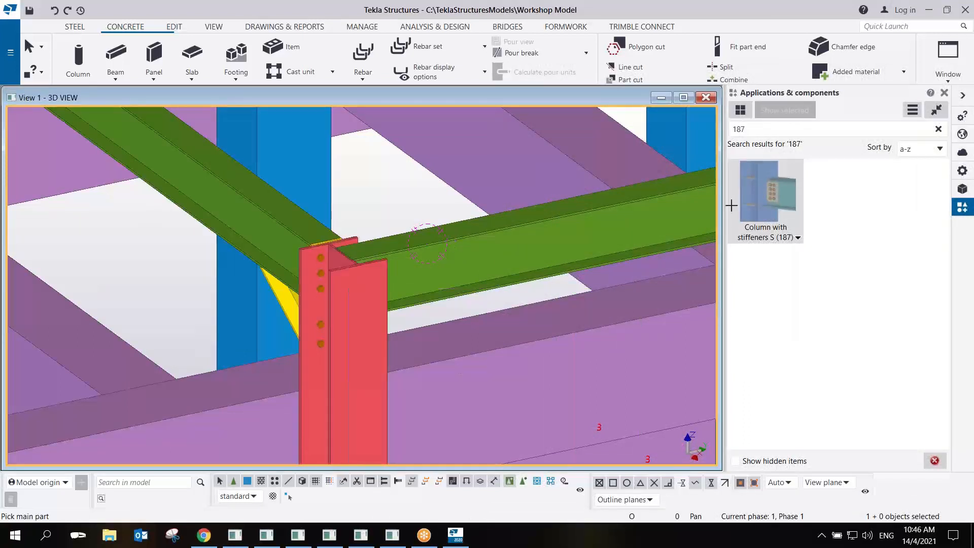
{"action": "double_click", "coordinate": [759, 186]}
{"action": "middle_click_drag", "start_coordinate": [394, 260], "coordinate": [260, 246], "text": "ctrl"}
{"action": "scroll", "coordinate": [252, 242], "scroll_direction": "up", "scroll_amount": 6}
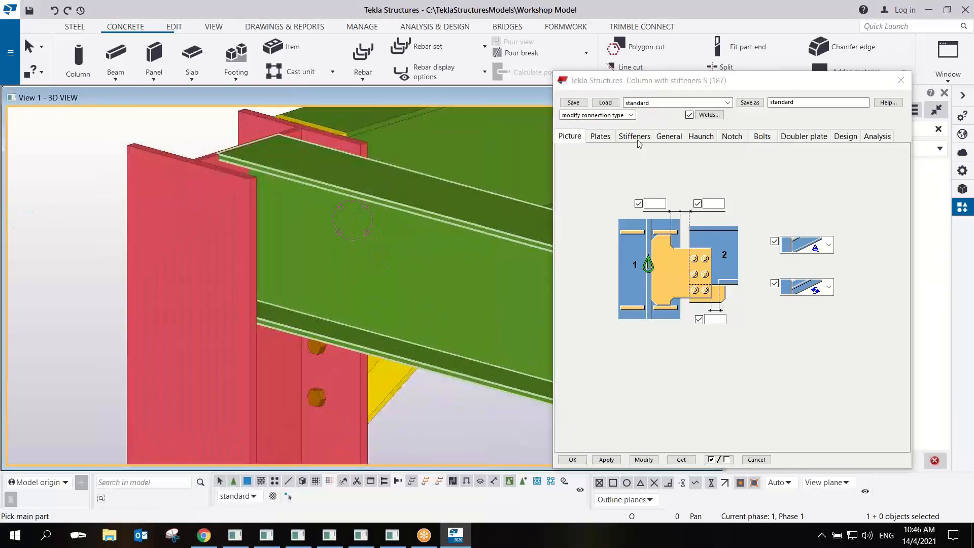
Set the tab plate thickness to 10 and open the number of horizontal bolts for editing in the bolt settings.
{"action": "left_click", "coordinate": [600, 137]}
{"action": "left_click", "coordinate": [630, 163]}
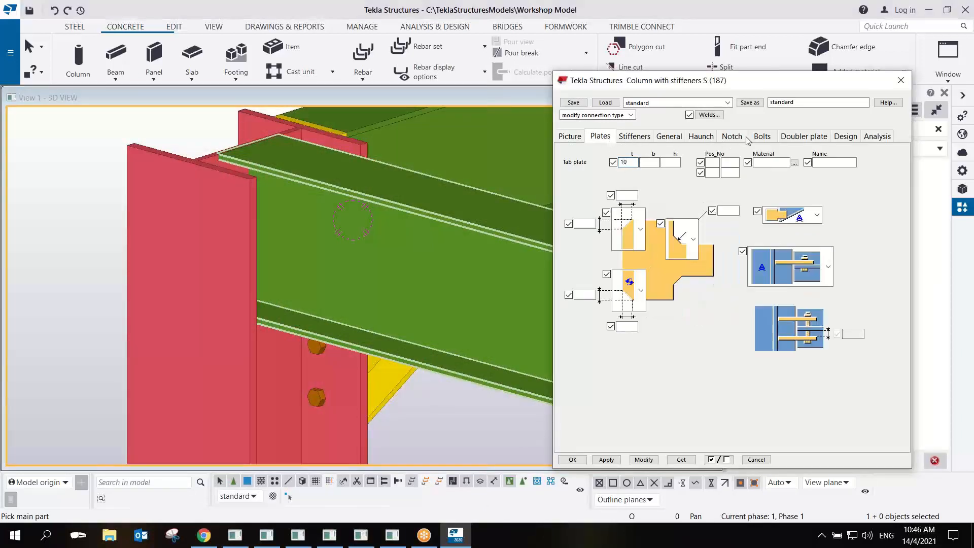
{"action": "left_click", "coordinate": [764, 138]}
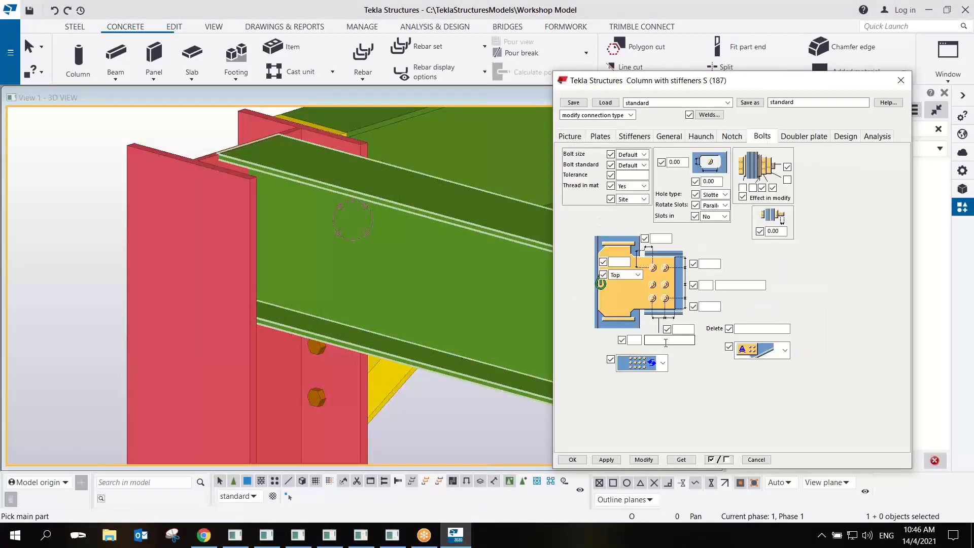
{"action": "left_click", "coordinate": [634, 339]}
Set the shape of the tab plate's inner corner to the rounded cut.
{"action": "left_click", "coordinate": [600, 137]}
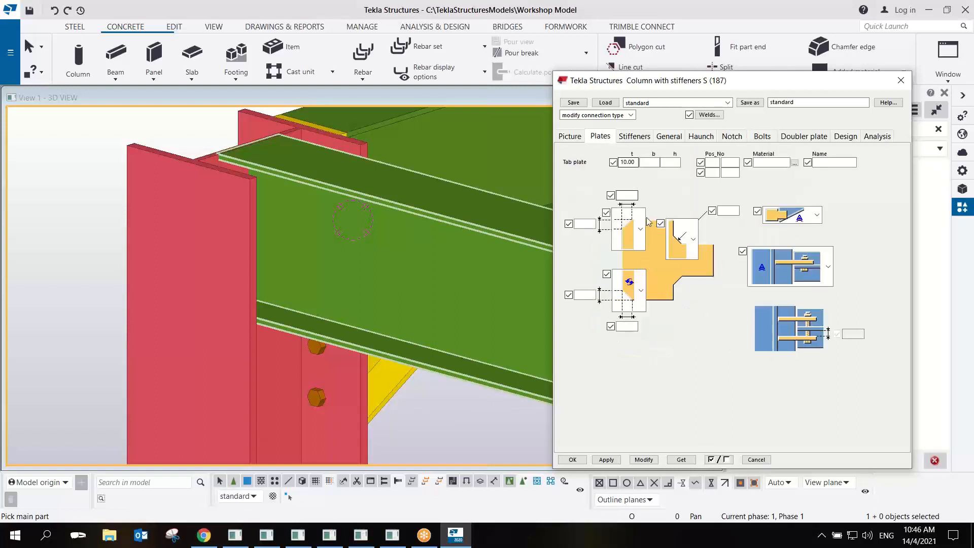
{"action": "left_click", "coordinate": [692, 238]}
{"action": "left_click", "coordinate": [695, 400]}
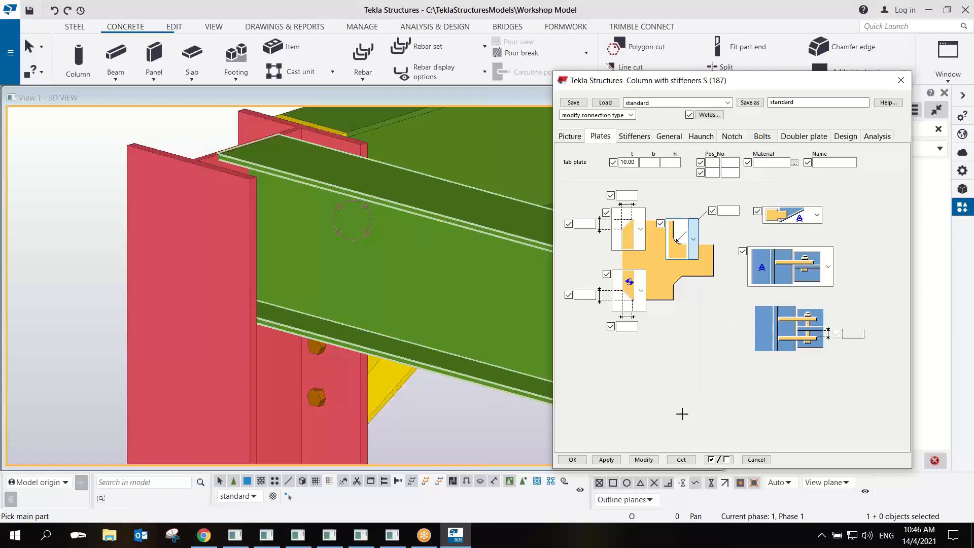
Set the number of horizontal bolts to 1 and the gap between the column and the beam end to 10.
{"action": "left_click", "coordinate": [639, 140]}
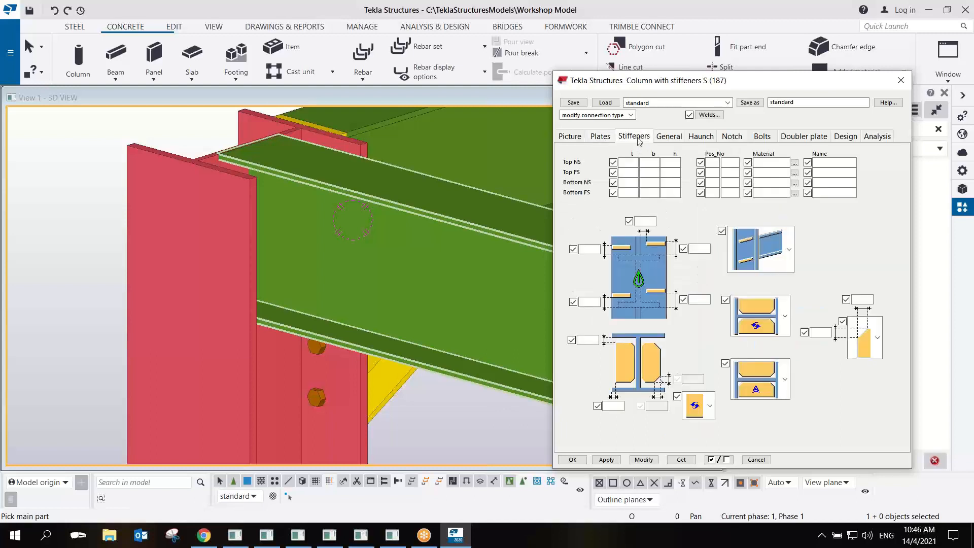
{"action": "left_click", "coordinate": [763, 137]}
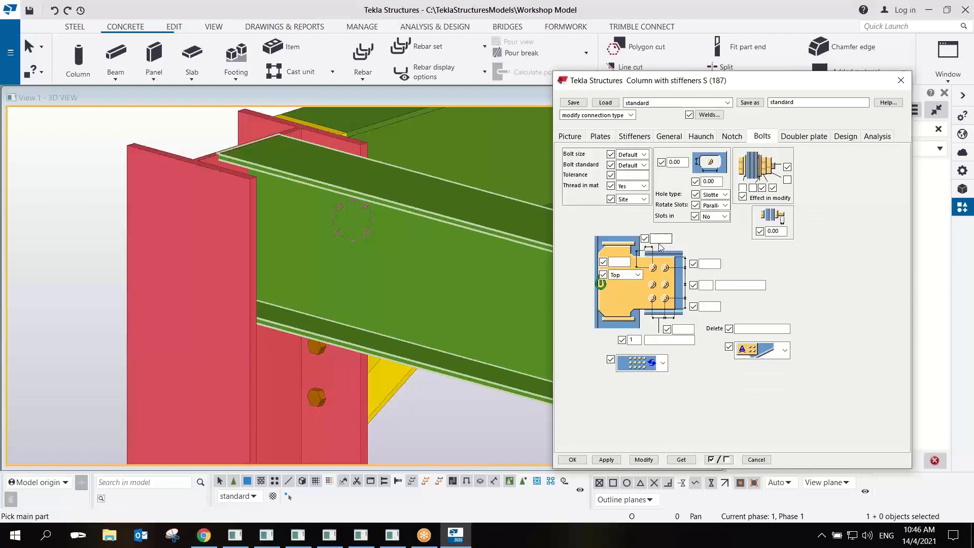
{"action": "left_click", "coordinate": [580, 137]}
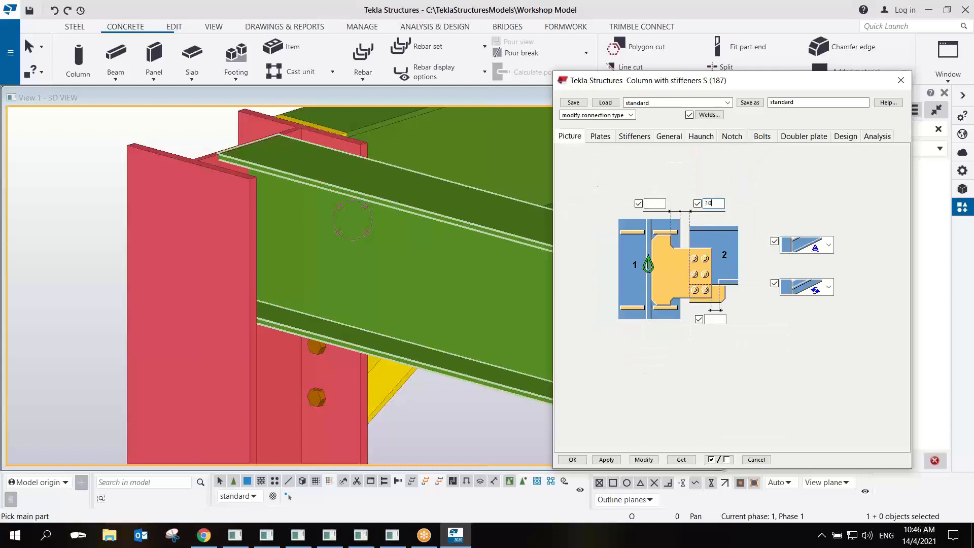
Position the bolt group from the middle and set 3 vertical bolts at a spacing of 80.
{"action": "left_click", "coordinate": [769, 138]}
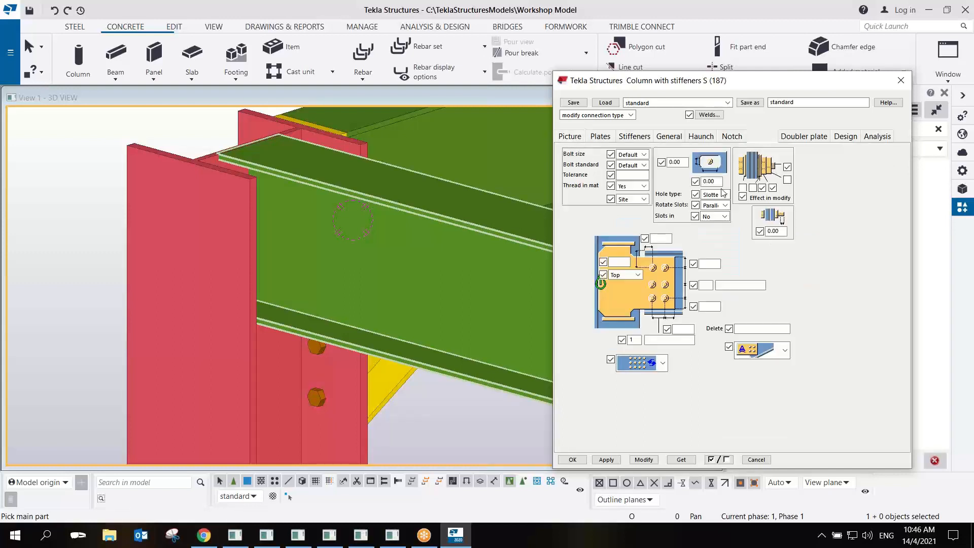
{"action": "left_click", "coordinate": [639, 275]}
{"action": "left_click", "coordinate": [621, 289]}
{"action": "left_click", "coordinate": [703, 285]}
{"action": "type", "text": "3"}
{"action": "left_click", "coordinate": [729, 285]}
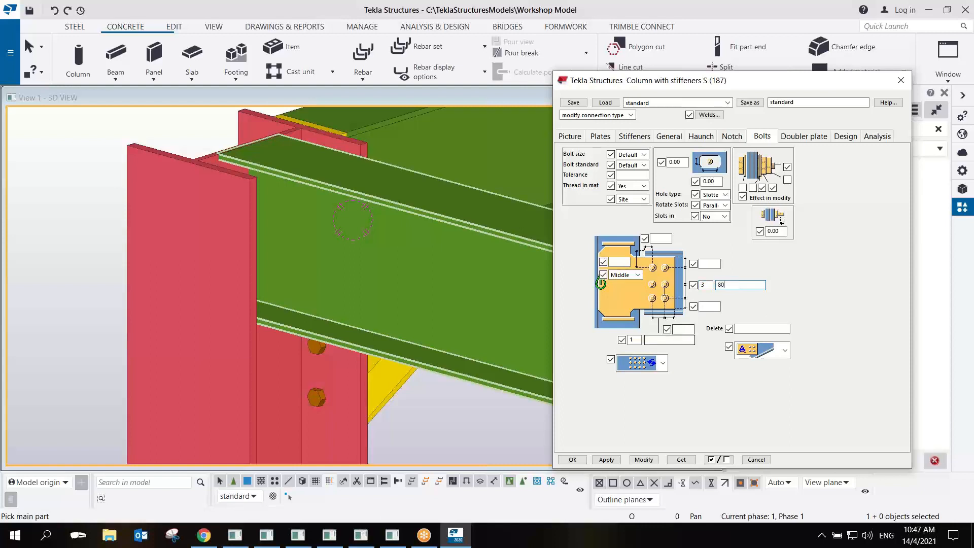
Set all vertical and horizontal bolt edge distances to 35 and apply the bolt settings.
{"action": "left_click", "coordinate": [705, 263]}
{"action": "type", "text": "35"}
{"action": "left_click", "coordinate": [709, 306]}
{"action": "type", "text": "35"}
{"action": "left_click", "coordinate": [661, 239]}
{"action": "left_click", "coordinate": [607, 459]}
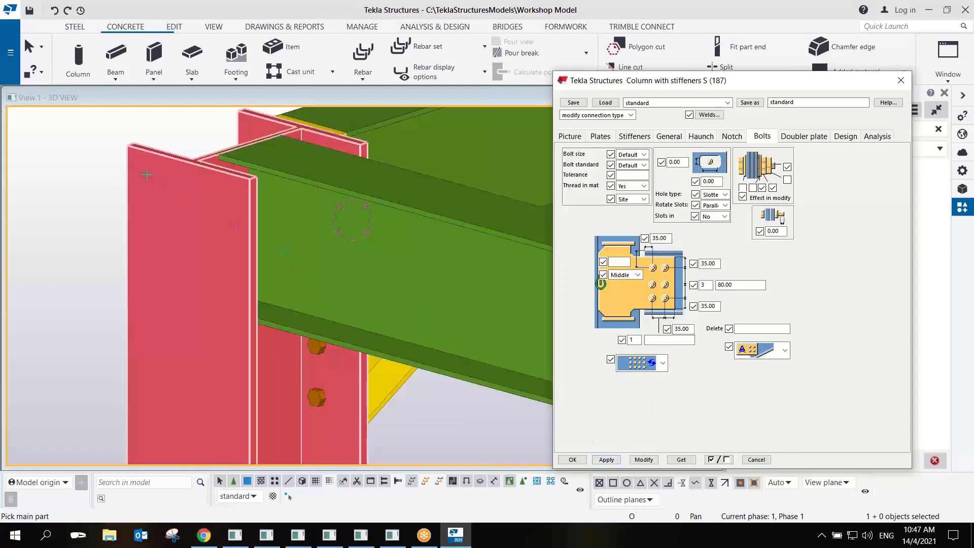
Set the connection's class to 6.
{"action": "left_click", "coordinate": [669, 136]}
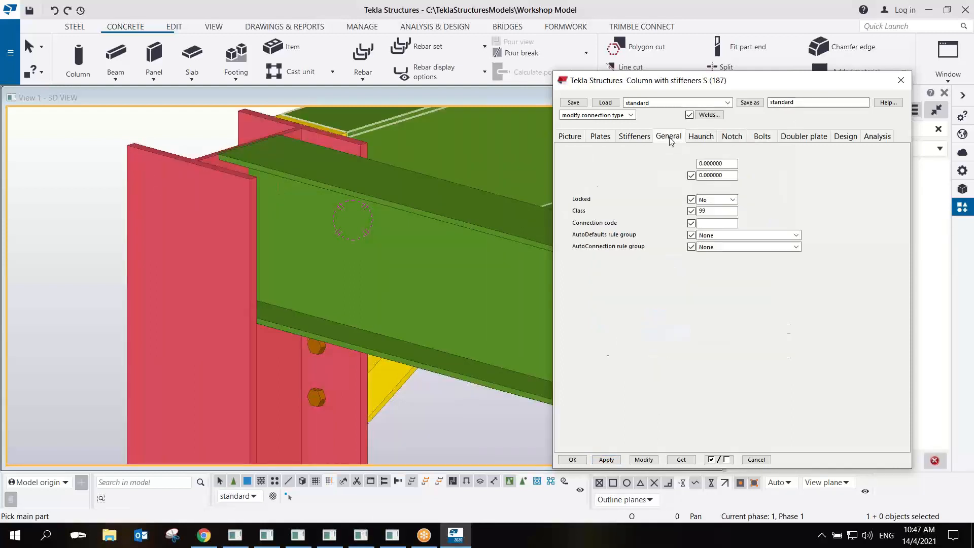
{"action": "double_click", "coordinate": [706, 210]}
{"action": "type", "text": "6"}
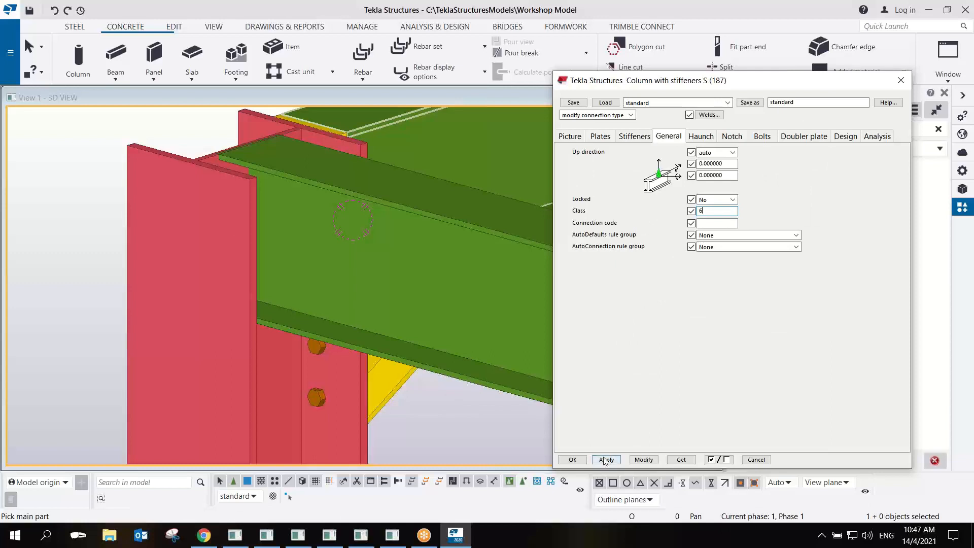
Create the stiffened connection with the corner column as main part and the side beam as secondary part, and end the command.
{"action": "left_click", "coordinate": [137, 167]}
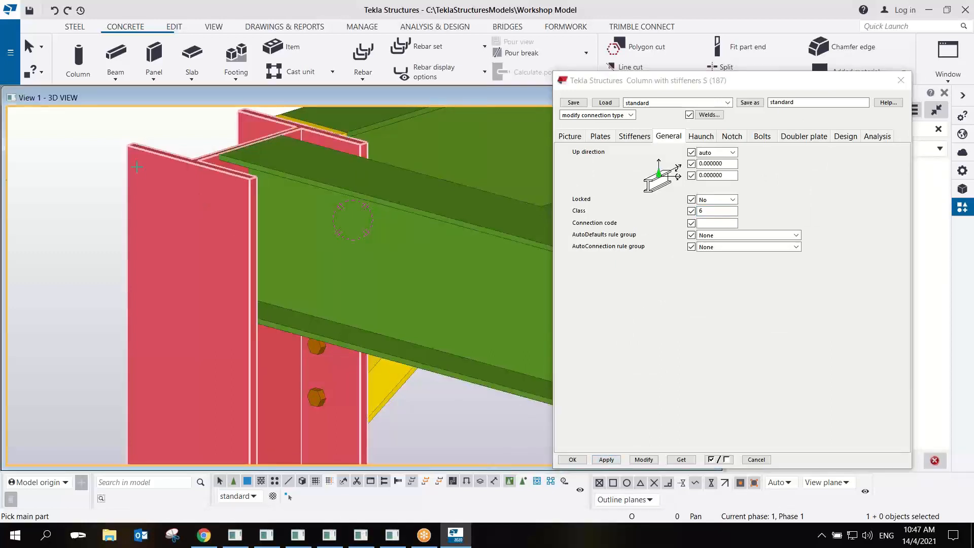
{"action": "left_click", "coordinate": [364, 201]}
{"action": "scroll", "coordinate": [335, 228], "scroll_direction": "up", "scroll_amount": 3}
{"action": "middle_click_drag", "start_coordinate": [347, 222], "coordinate": [381, 247], "text": "ctrl"}
{"action": "left_click", "coordinate": [607, 460]}
{"action": "left_click", "coordinate": [385, 242]}
{"action": "scroll", "coordinate": [390, 231], "scroll_direction": "up", "scroll_amount": 8}
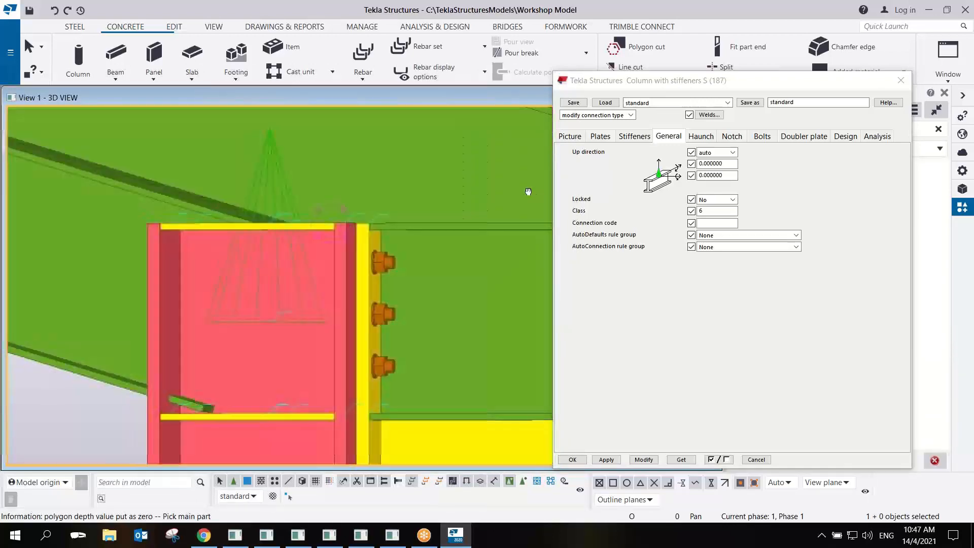
{"action": "mouse_move", "coordinate": [528, 192]}
{"action": "middle_mouse_down", "text": "ctrl"}
{"action": "mouse_move", "coordinate": [506, 210]}
{"action": "mouse_move", "coordinate": [552, 193]}
{"action": "mouse_move", "coordinate": [515, 198]}
{"action": "mouse_move", "coordinate": [528, 192]}
{"action": "middle_mouse_up", "text": "ctrl"}
{"action": "middle_click_drag", "start_coordinate": [283, 257], "coordinate": [384, 269]}
{"action": "scroll", "coordinate": [377, 228], "scroll_direction": "down", "scroll_amount": 4}
{"action": "right_click", "coordinate": [315, 153]}
{"action": "left_click", "coordinate": [330, 164]}
Close the connection properties and apply the Column with stiffeners S (187) connection to the column joint at the side beam's other end.
{"action": "scroll", "coordinate": [354, 237], "scroll_direction": "up", "scroll_amount": 3}
{"action": "scroll", "coordinate": [263, 209], "scroll_direction": "up", "scroll_amount": 2}
{"action": "scroll", "coordinate": [385, 270], "scroll_direction": "down", "scroll_amount": 10}
{"action": "scroll", "coordinate": [203, 208], "scroll_direction": "up", "scroll_amount": 2}
{"action": "left_click", "coordinate": [609, 461]}
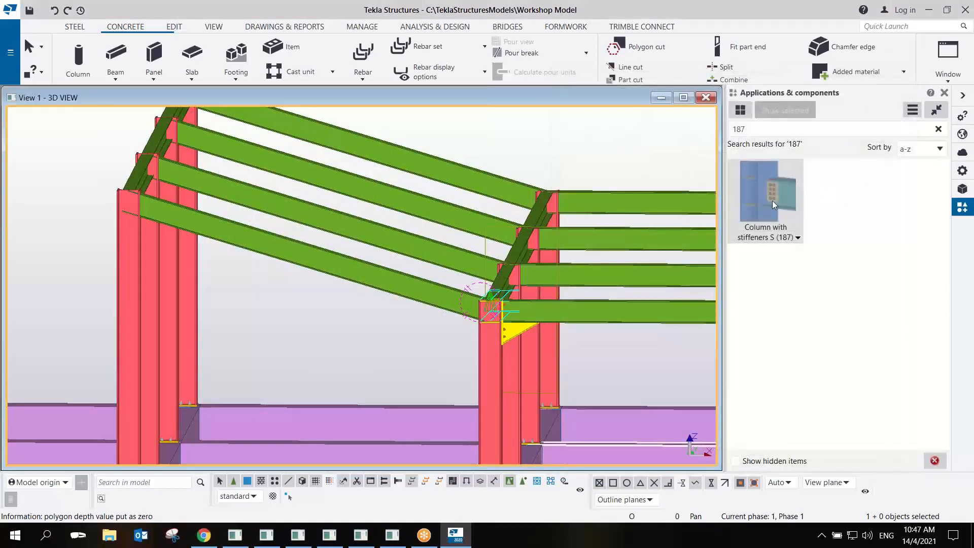
{"action": "scroll", "coordinate": [102, 198], "scroll_direction": "up", "scroll_amount": 2}
{"action": "scroll", "coordinate": [105, 201], "scroll_direction": "up", "scroll_amount": 2}
{"action": "left_click", "coordinate": [159, 203]}
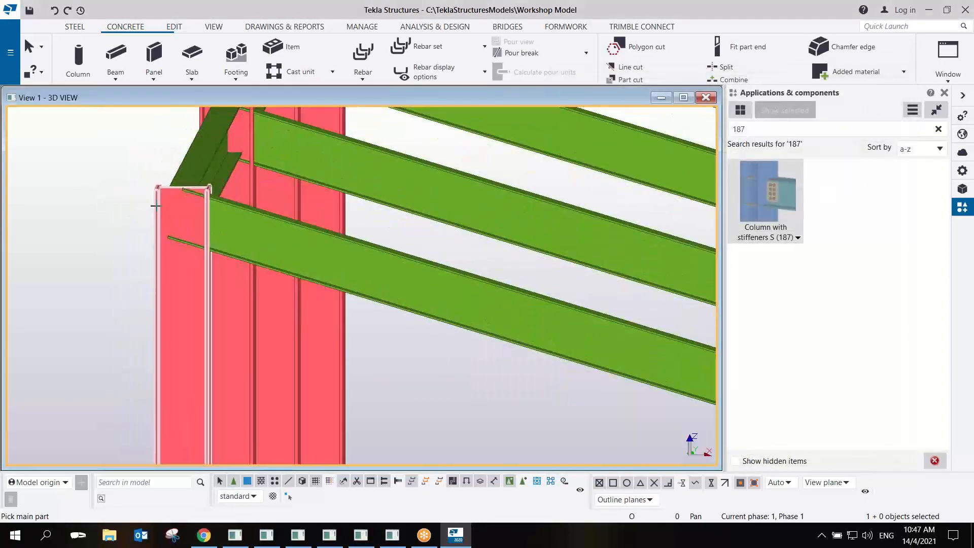
{"action": "left_click", "coordinate": [186, 172]}
{"action": "right_click", "coordinate": [120, 145]}
{"action": "left_click", "coordinate": [133, 149]}
Examine the stiffened joints at both ends of the side beam, ending close up on the haunched corner column.
{"action": "scroll", "coordinate": [221, 205], "scroll_direction": "up", "scroll_amount": 2}
{"action": "middle_click_drag", "start_coordinate": [221, 205], "coordinate": [261, 235], "text": "ctrl"}
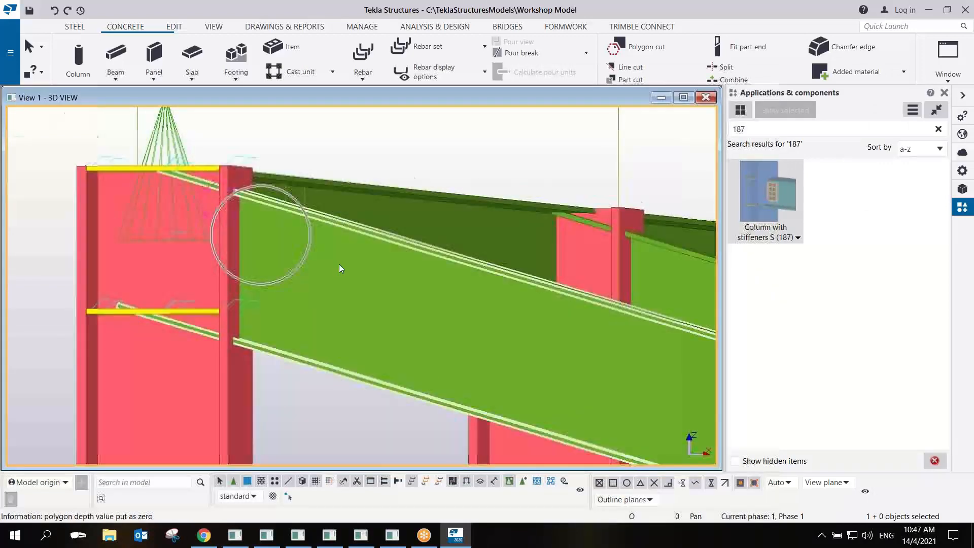
{"action": "scroll", "coordinate": [338, 264], "scroll_direction": "down", "scroll_amount": 2}
{"action": "middle_click_drag", "start_coordinate": [394, 255], "coordinate": [176, 186], "text": "ctrl"}
{"action": "scroll", "coordinate": [176, 186], "scroll_direction": "down", "scroll_amount": 2}
{"action": "middle_click_drag", "start_coordinate": [565, 326], "coordinate": [396, 230]}
{"action": "scroll", "coordinate": [361, 214], "scroll_direction": "up", "scroll_amount": 4}
{"action": "scroll", "coordinate": [335, 222], "scroll_direction": "up", "scroll_amount": 3}
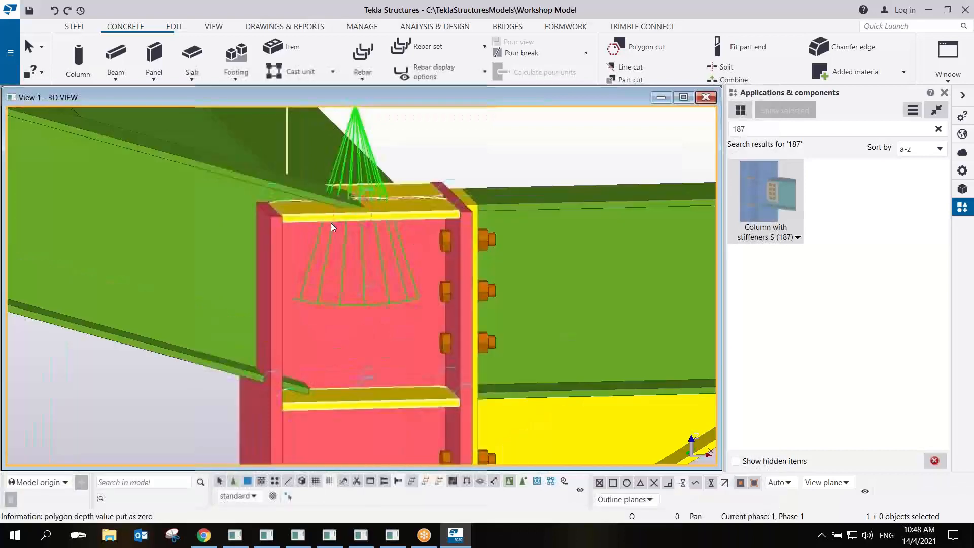
Raise the top level of the haunched corner column to 9100 mm.
{"action": "left_click", "coordinate": [268, 252]}
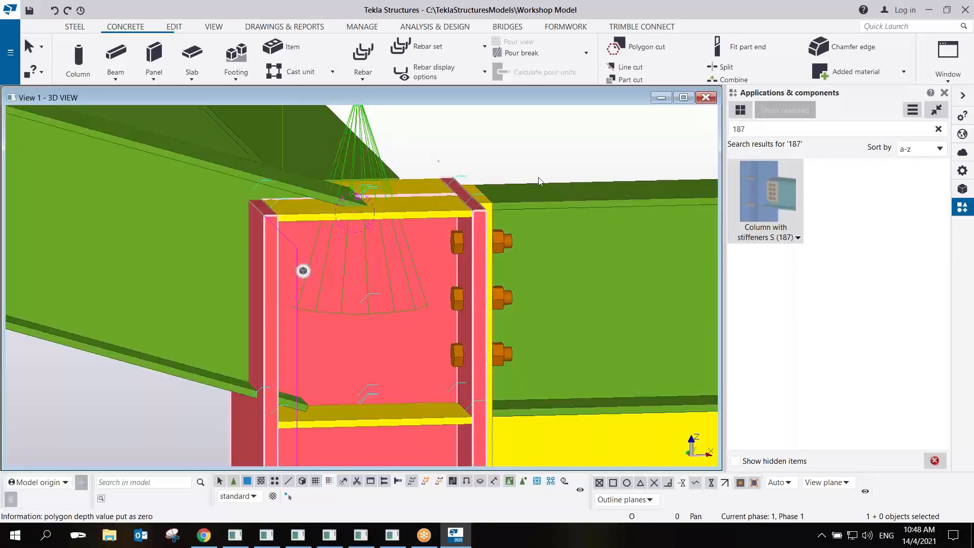
{"action": "left_click", "coordinate": [961, 171]}
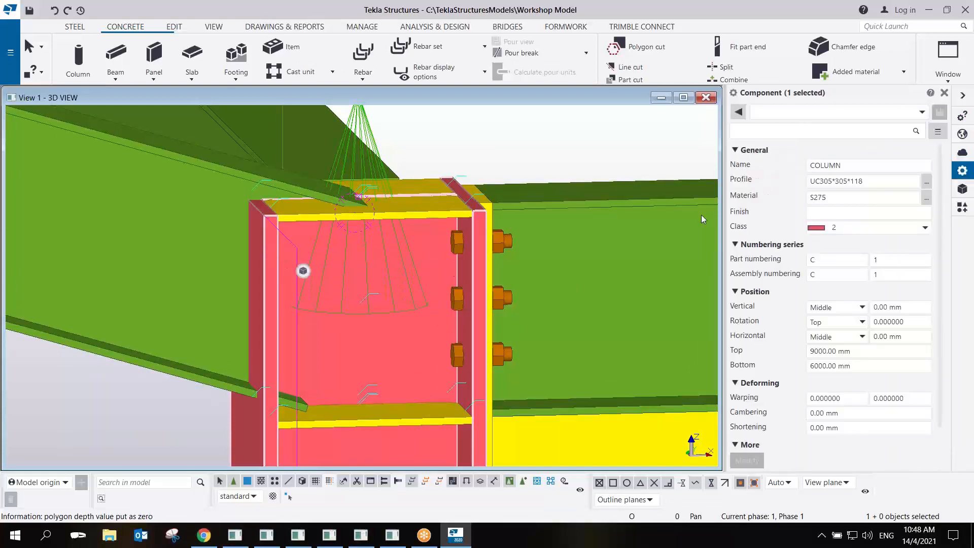
{"action": "left_click_drag", "start_coordinate": [815, 352], "coordinate": [862, 350]}
{"action": "type", "text": "100"}
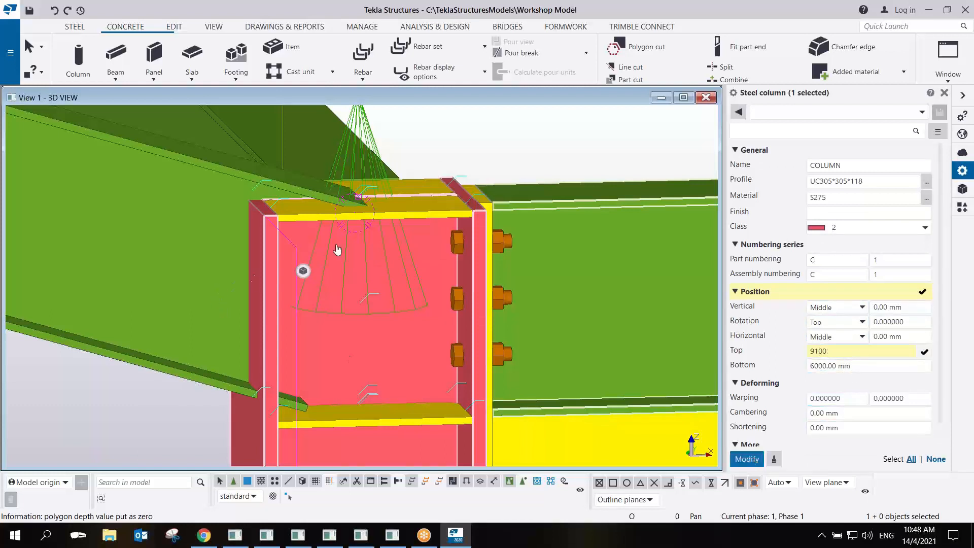
{"action": "left_click", "coordinate": [520, 145]}
{"action": "scroll", "coordinate": [520, 146], "scroll_direction": "down", "scroll_amount": 2}
{"action": "middle_click_drag", "start_coordinate": [285, 214], "coordinate": [410, 234], "text": "ctrl"}
{"action": "scroll", "coordinate": [326, 183], "scroll_direction": "up", "scroll_amount": 2}
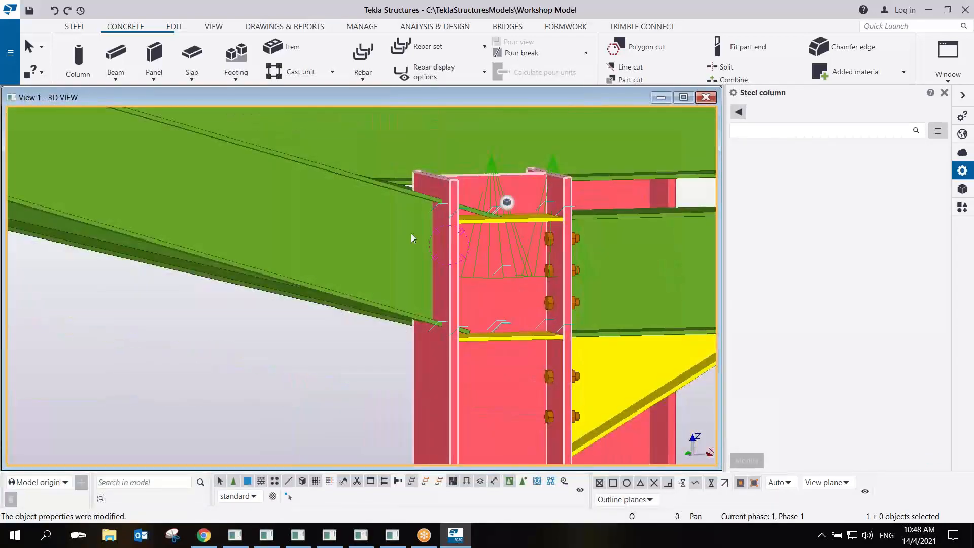
Search the component catalog for 144, start the End plate (144) connection and open its properties beside the corner joint.
{"action": "left_click", "coordinate": [959, 205]}
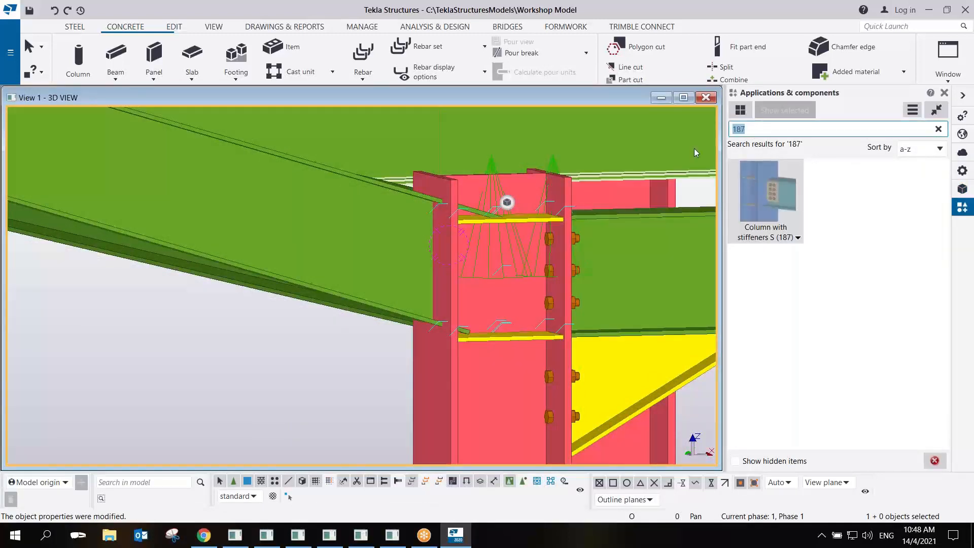
{"action": "type", "text": "144"}
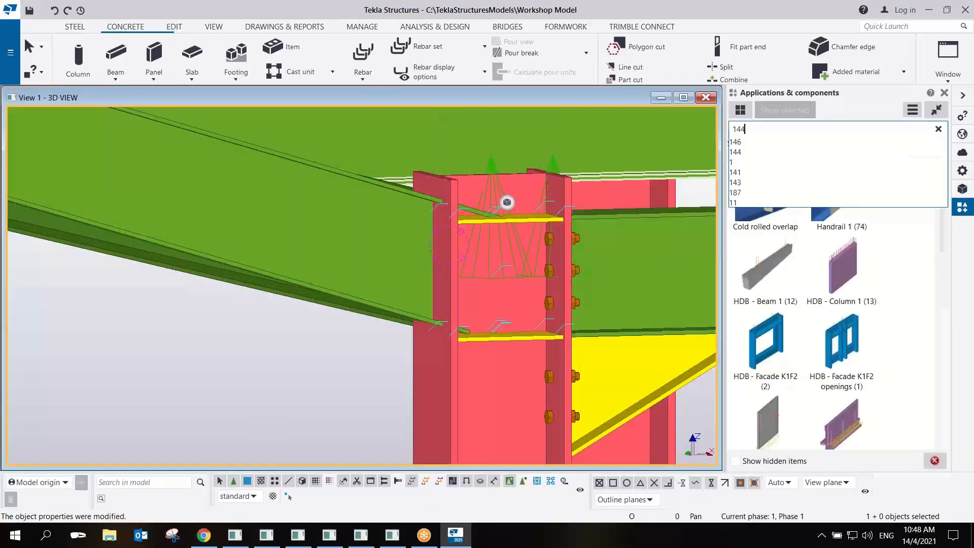
{"action": "left_click", "coordinate": [841, 211]}
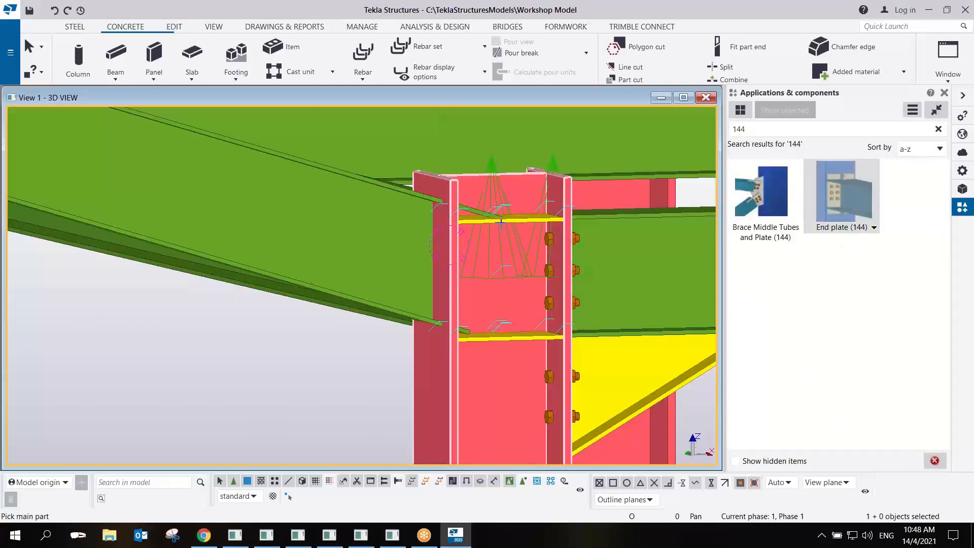
{"action": "scroll", "coordinate": [514, 223], "scroll_direction": "up", "scroll_amount": 2}
{"action": "middle_click_drag", "start_coordinate": [429, 233], "coordinate": [373, 181], "text": "ctrl"}
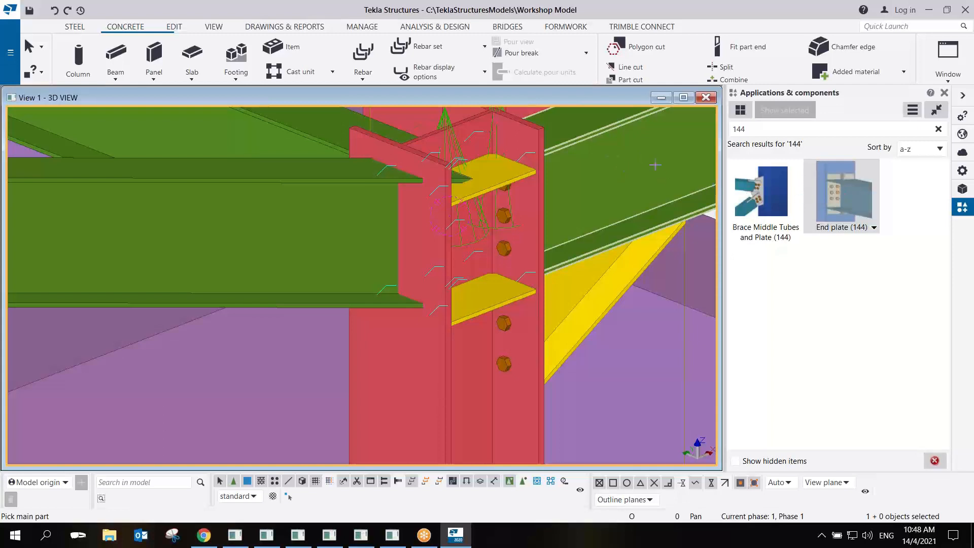
{"action": "double_click", "coordinate": [831, 199]}
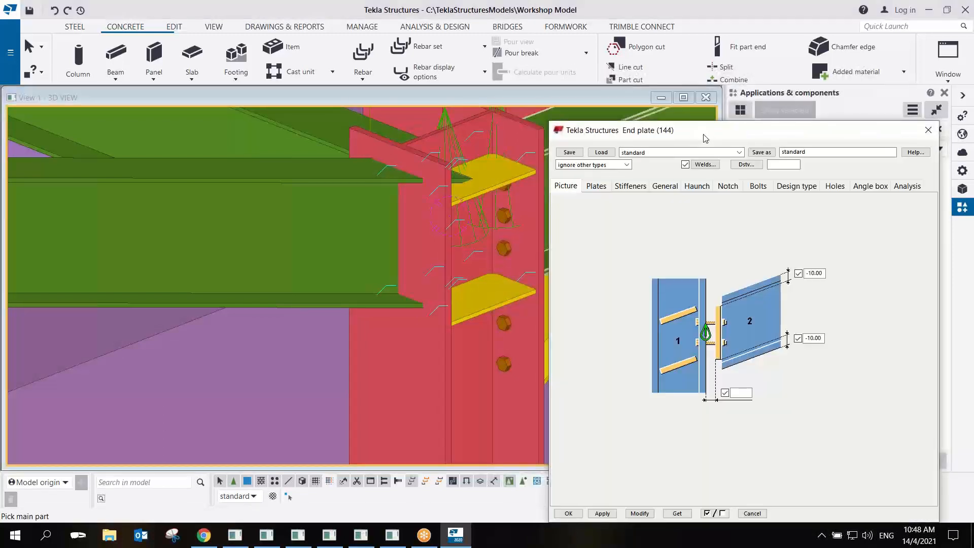
{"action": "left_click_drag", "start_coordinate": [705, 137], "coordinate": [674, 91]}
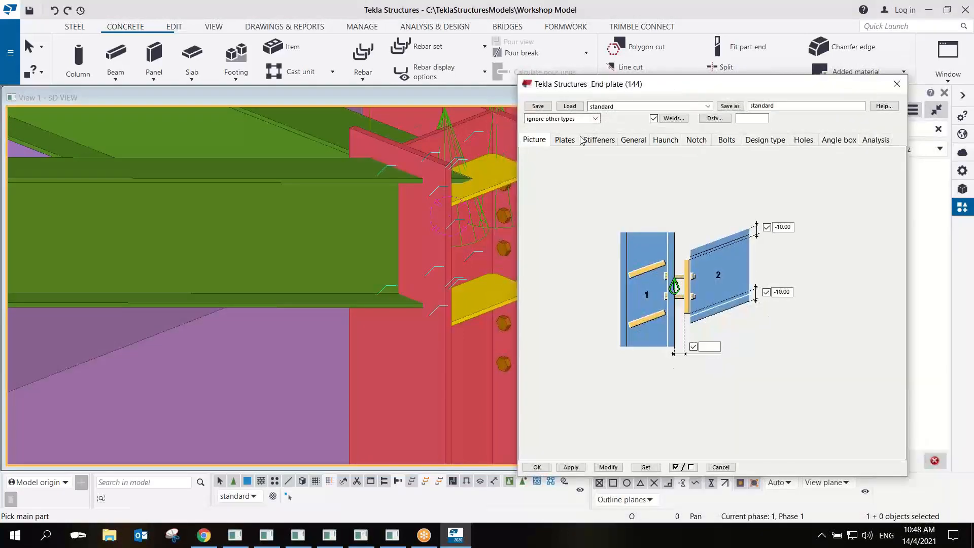
Apply the end plate settings and create the connection with the corner column as main part and the side beam as secondary part.
{"action": "left_click", "coordinate": [564, 140]}
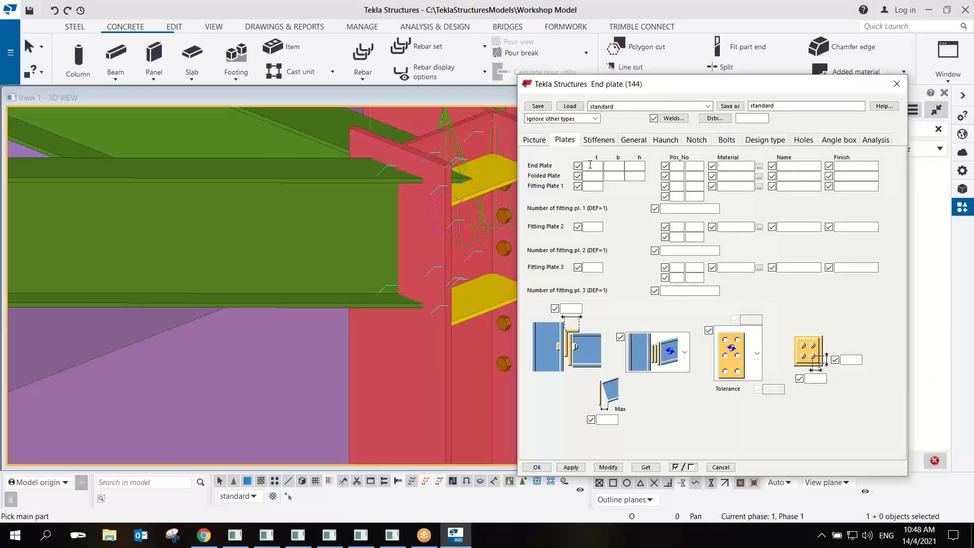
{"action": "left_click", "coordinate": [533, 140]}
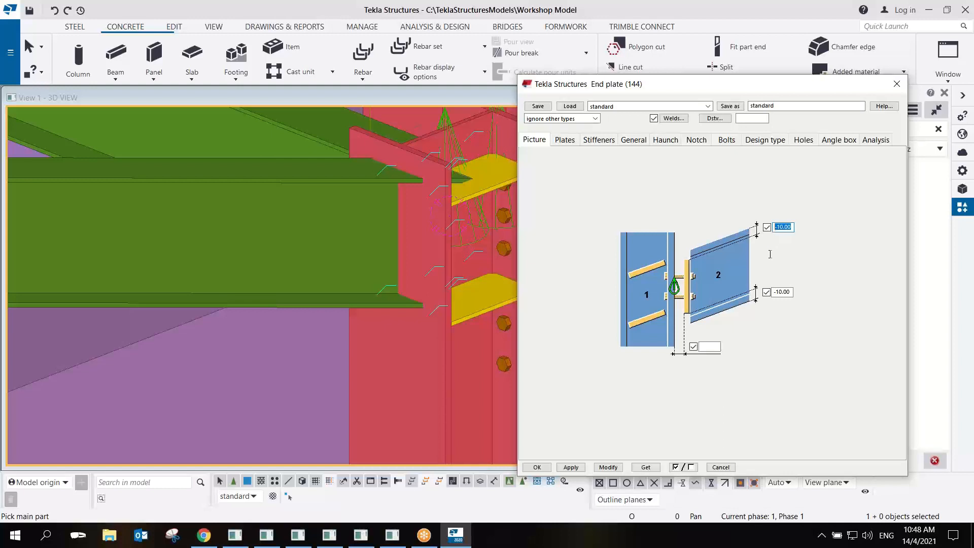
{"action": "left_click", "coordinate": [569, 467]}
{"action": "left_click", "coordinate": [441, 366]}
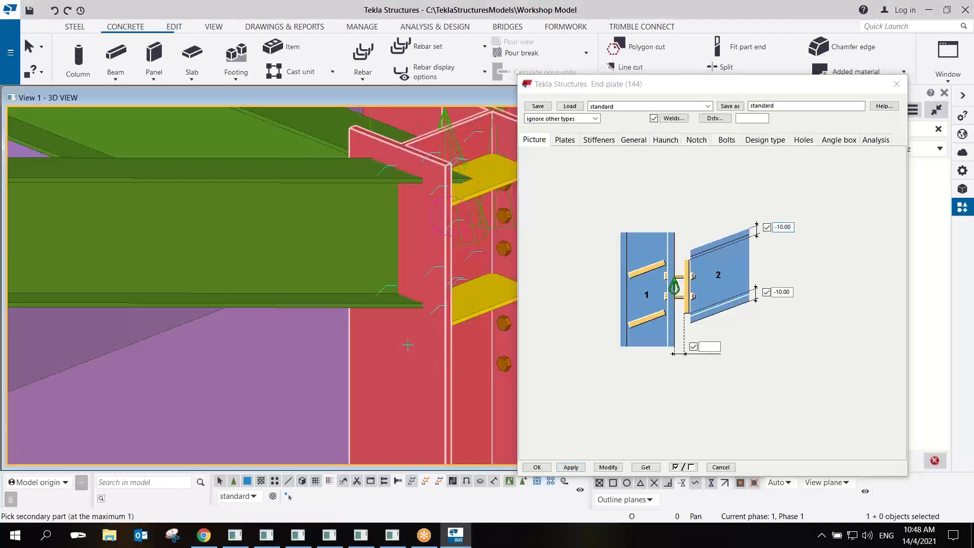
{"action": "left_click", "coordinate": [336, 304]}
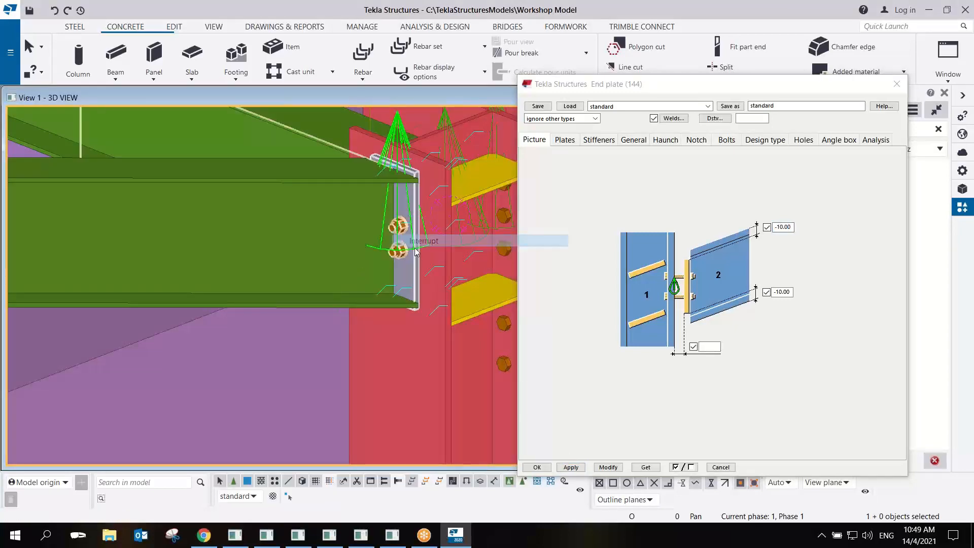
{"action": "scroll", "coordinate": [396, 238], "scroll_direction": "up", "scroll_amount": 5}
{"action": "middle_click_drag", "start_coordinate": [367, 163], "coordinate": [310, 154], "text": "ctrl"}
{"action": "middle_click_drag", "start_coordinate": [379, 257], "coordinate": [398, 340], "text": "ctrl"}
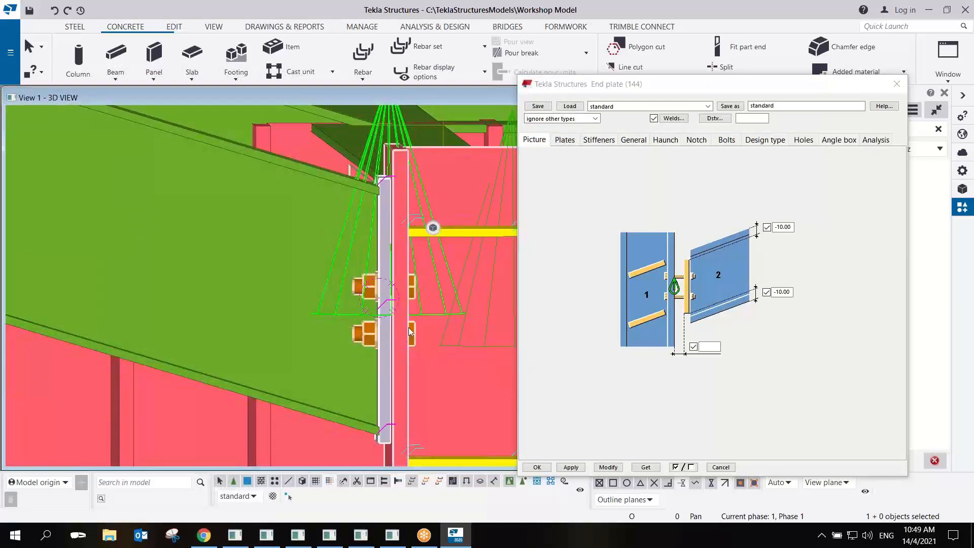
Set the end plate's number of vertical bolts to 3 and modify the connection.
{"action": "left_click", "coordinate": [728, 141]}
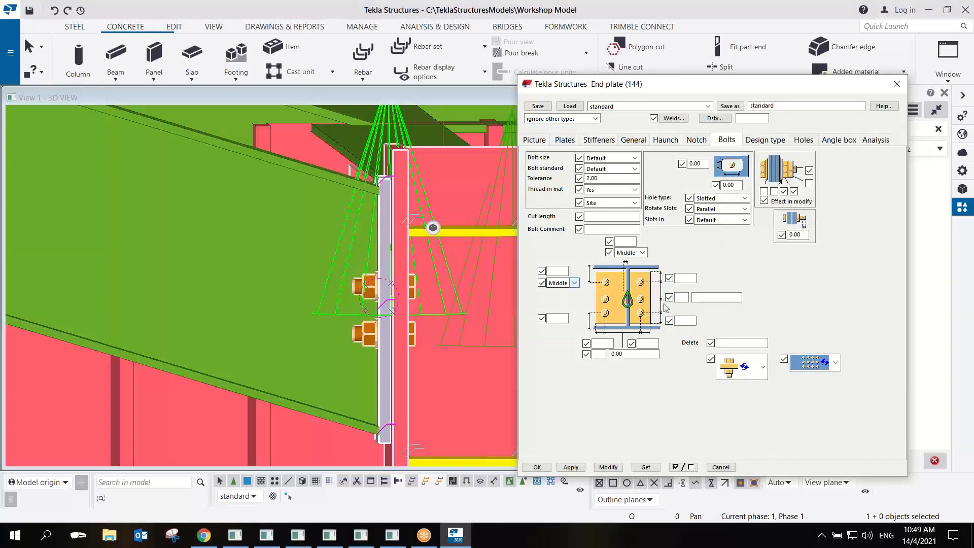
{"action": "type", "text": "3"}
{"action": "middle_click_drag", "start_coordinate": [418, 287], "coordinate": [387, 247]}
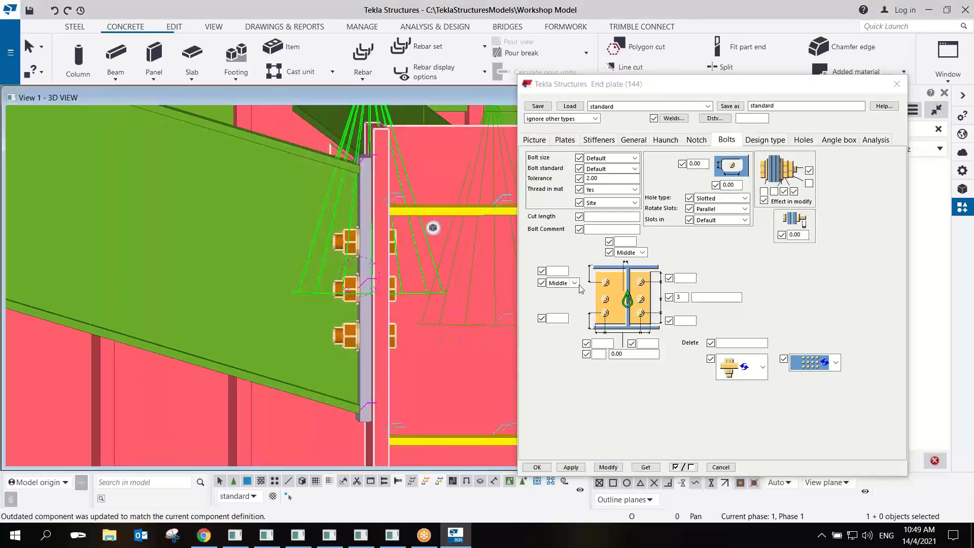
Position the end plate bolts from Top with a 120 mm distance and 70 mm vertical spacing, and modify the connection.
{"action": "left_click", "coordinate": [574, 282]}
{"action": "left_click", "coordinate": [558, 293]}
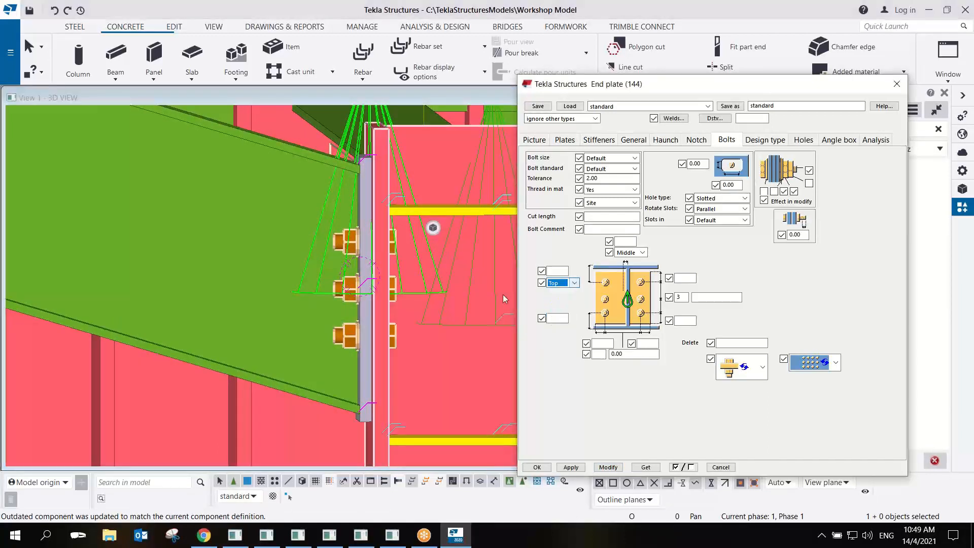
{"action": "scroll", "coordinate": [394, 220], "scroll_direction": "up", "scroll_amount": 5}
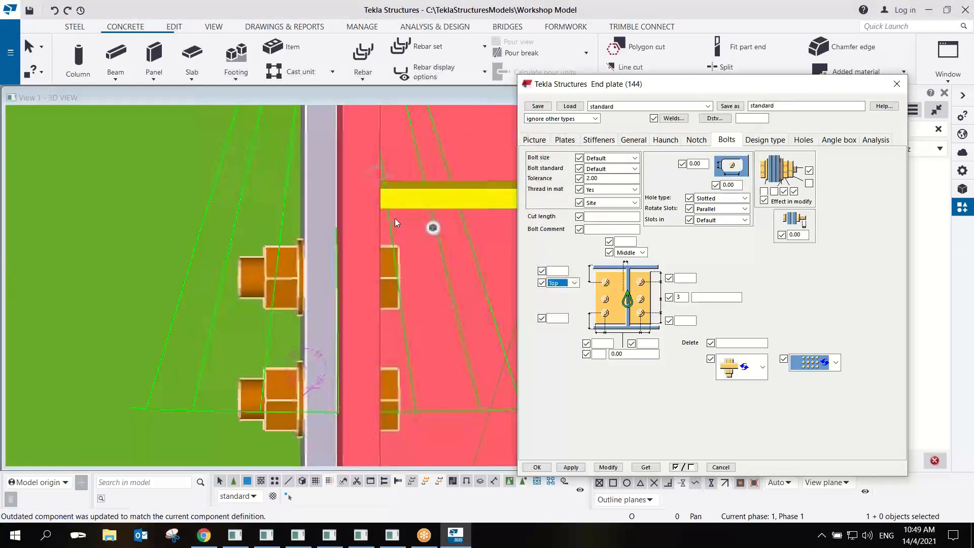
{"action": "middle_click_drag", "start_coordinate": [372, 211], "coordinate": [373, 210], "text": "ctrl"}
{"action": "scroll", "coordinate": [427, 223], "scroll_direction": "down", "scroll_amount": 5}
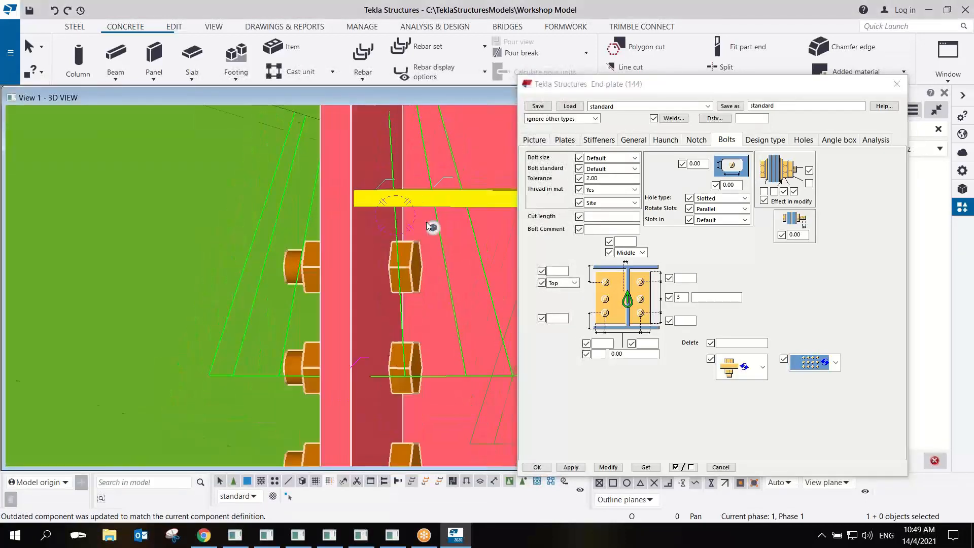
{"action": "middle_click_drag", "start_coordinate": [430, 226], "coordinate": [406, 241], "text": "ctrl"}
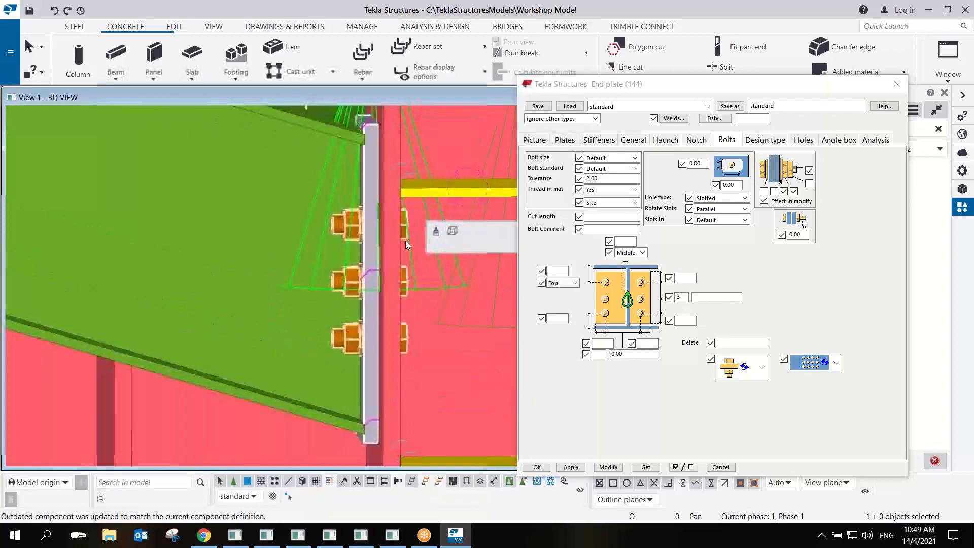
{"action": "left_click", "coordinate": [558, 271]}
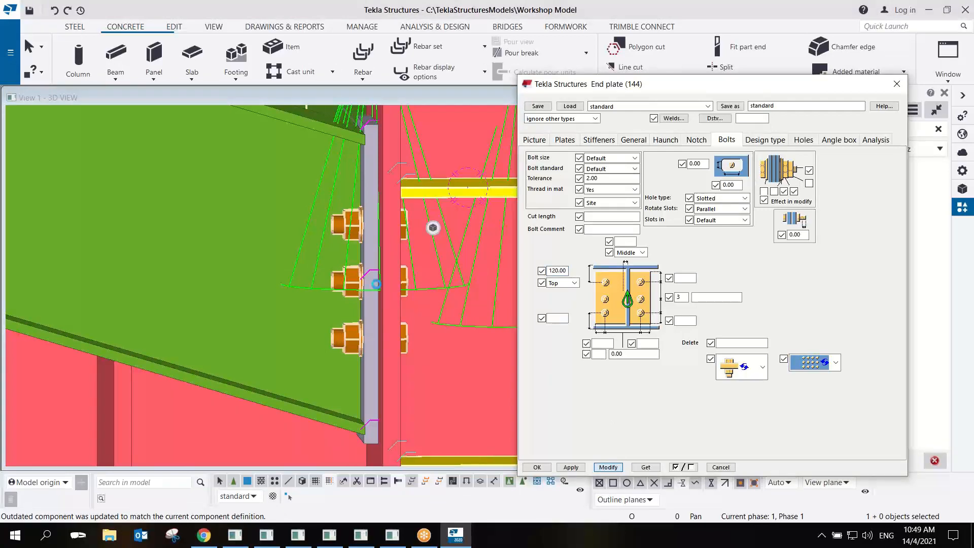
{"action": "scroll", "coordinate": [374, 269], "scroll_direction": "down", "scroll_amount": 3}
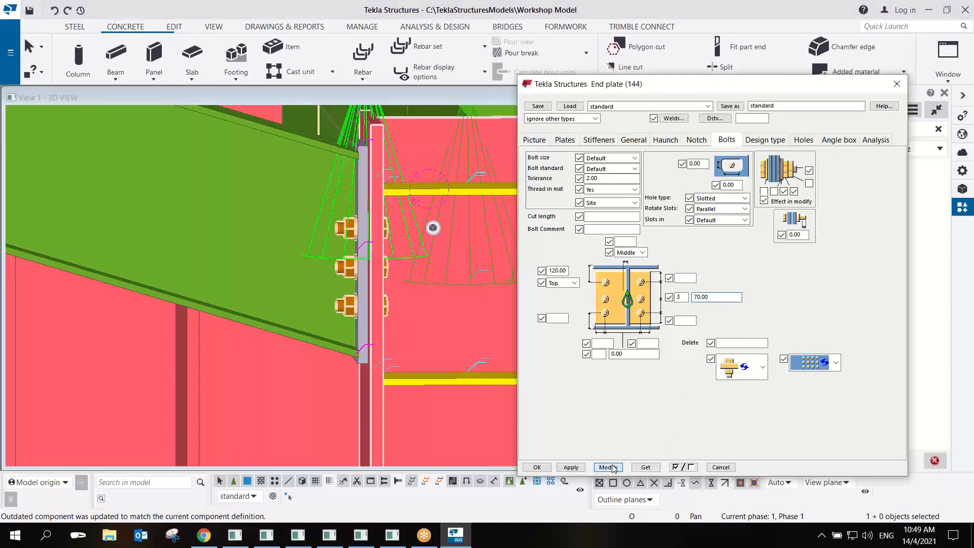
Set the end plate's top bolt distance to 110 mm and modify the connection.
{"action": "middle_click_drag", "start_coordinate": [341, 291], "coordinate": [460, 301], "text": "ctrl"}
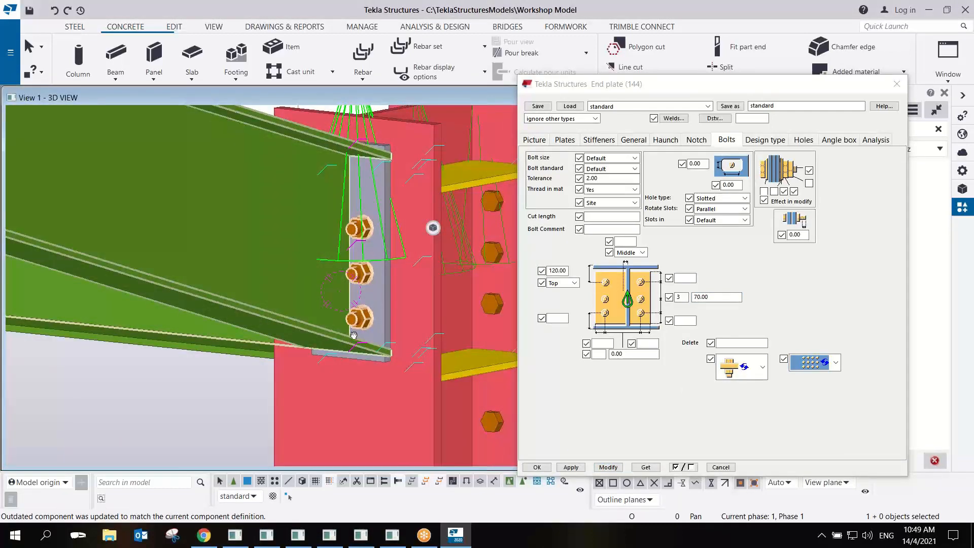
{"action": "scroll", "coordinate": [322, 346], "scroll_direction": "up", "scroll_amount": 5}
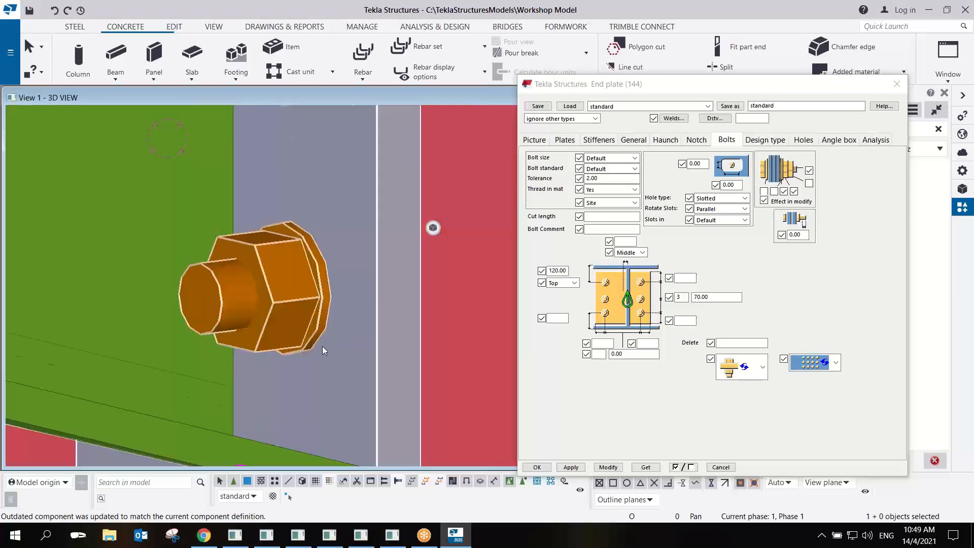
{"action": "scroll", "coordinate": [322, 343], "scroll_direction": "down", "scroll_amount": 6}
{"action": "middle_click_drag", "start_coordinate": [342, 316], "coordinate": [275, 307], "text": "ctrl"}
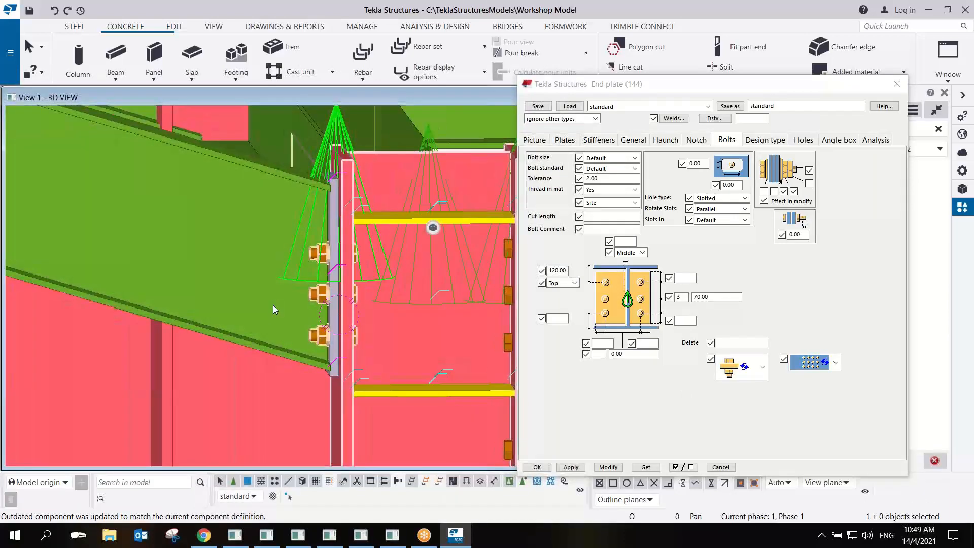
{"action": "scroll", "coordinate": [342, 253], "scroll_direction": "up", "scroll_amount": 2}
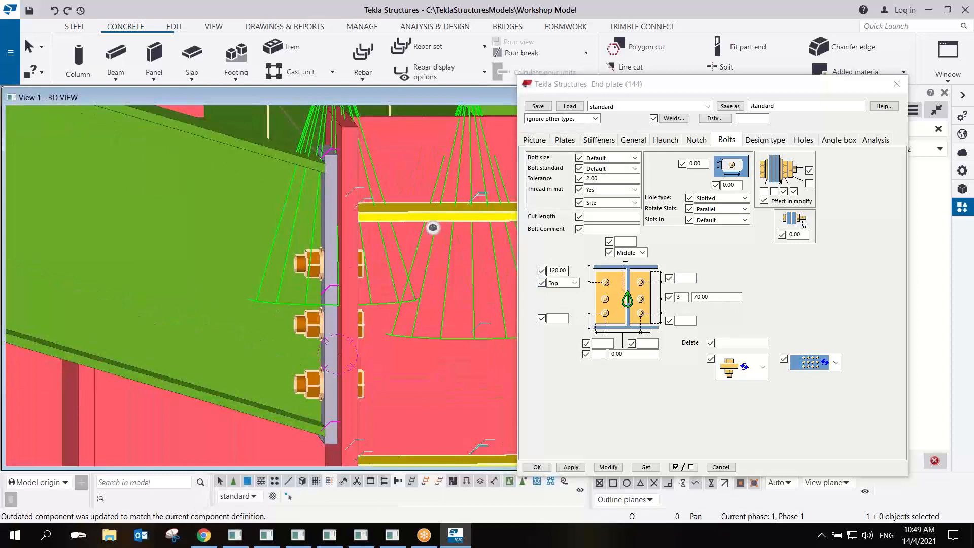
{"action": "left_click_drag", "start_coordinate": [567, 271], "coordinate": [495, 281]}
{"action": "type", "text": "110"}
{"action": "left_click", "coordinate": [608, 467]}
Set 2 horizontal bolts spaced 120 mm with 40 mm edge distances on both sides, and change the connection class to 6.
{"action": "middle_click_drag", "start_coordinate": [366, 316], "coordinate": [476, 337], "text": "ctrl"}
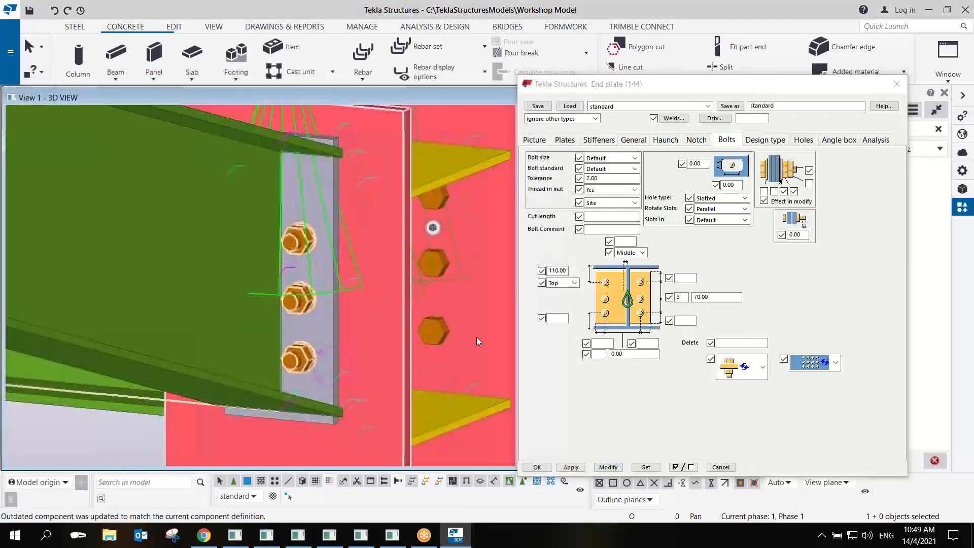
{"action": "middle_click_drag", "start_coordinate": [315, 249], "coordinate": [316, 279], "text": "ctrl"}
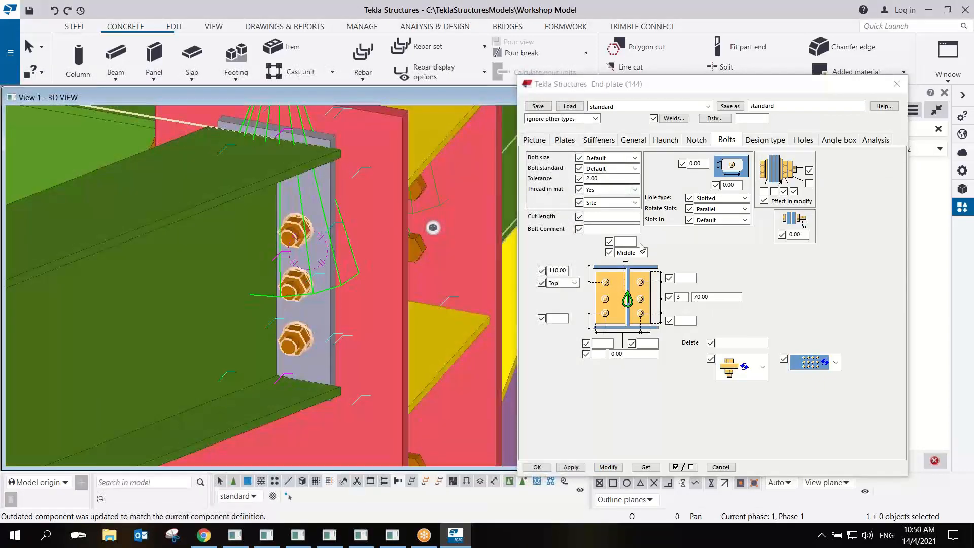
{"action": "left_click", "coordinate": [629, 355]}
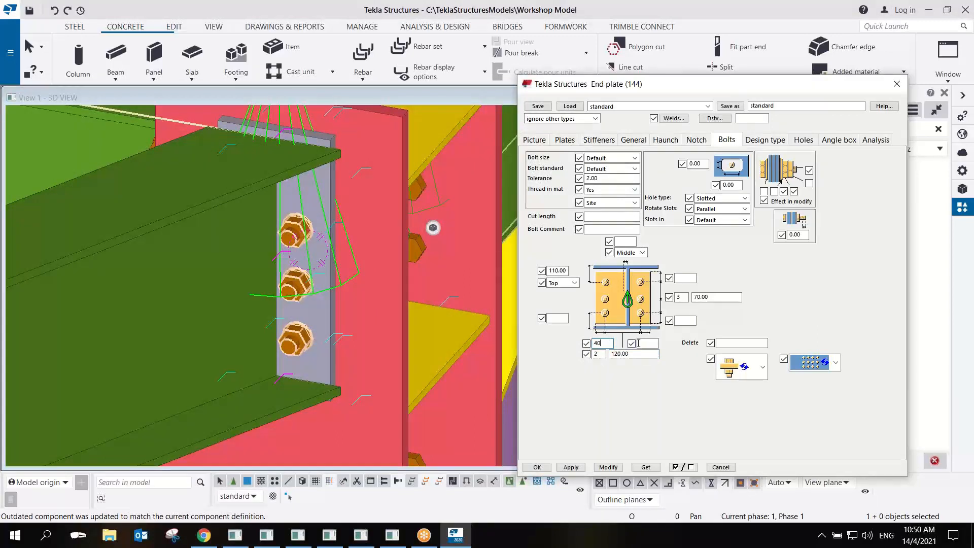
{"action": "type", "text": "40"}
{"action": "left_click", "coordinate": [608, 467]}
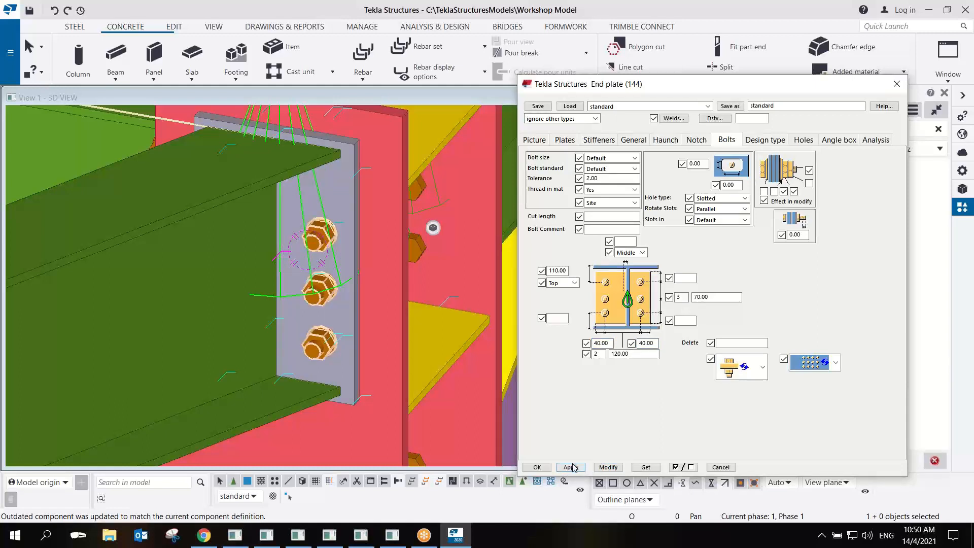
{"action": "left_click", "coordinate": [643, 140]}
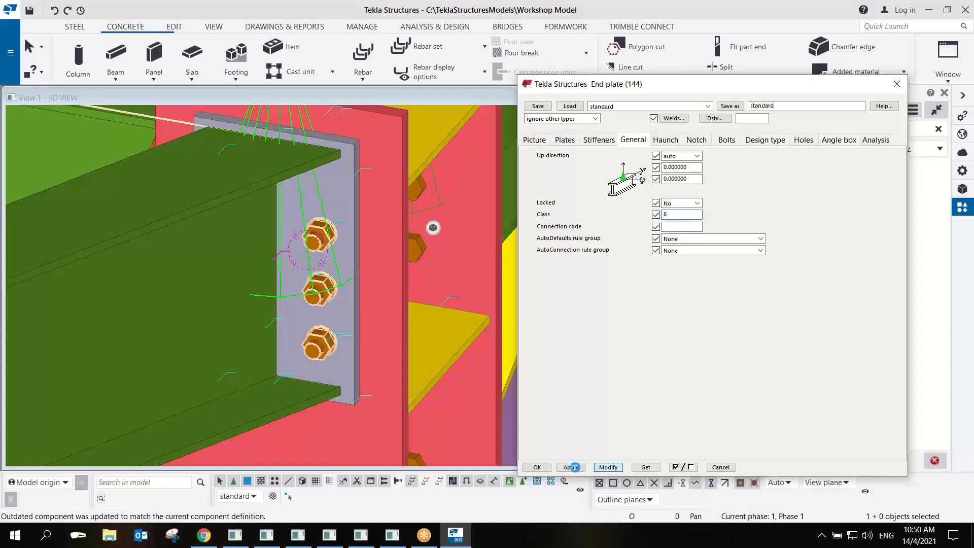
{"action": "left_click", "coordinate": [573, 467]}
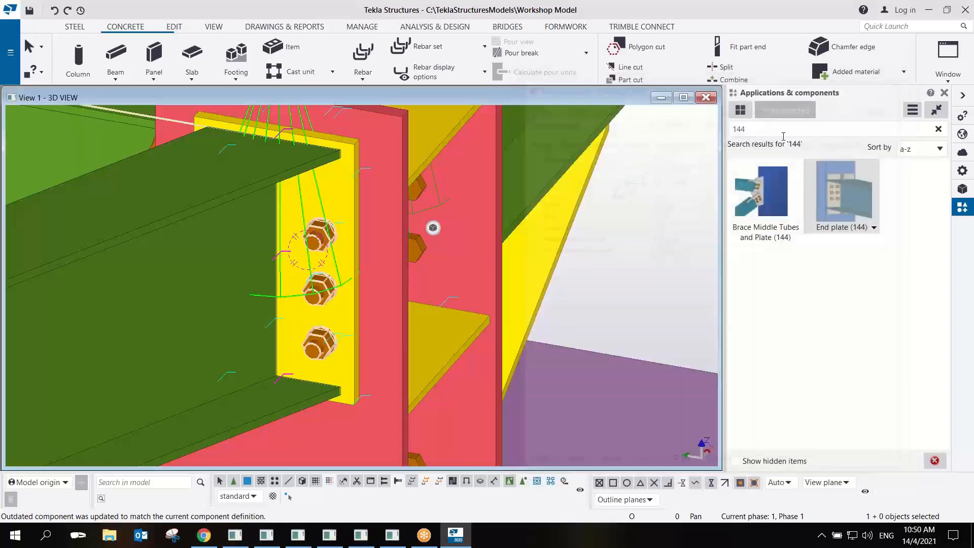
Create the same End plate (144) connection at the side beam's other end, with the higher column as main part.
{"action": "left_click", "coordinate": [838, 212]}
{"action": "scroll", "coordinate": [426, 294], "scroll_direction": "down", "scroll_amount": 8}
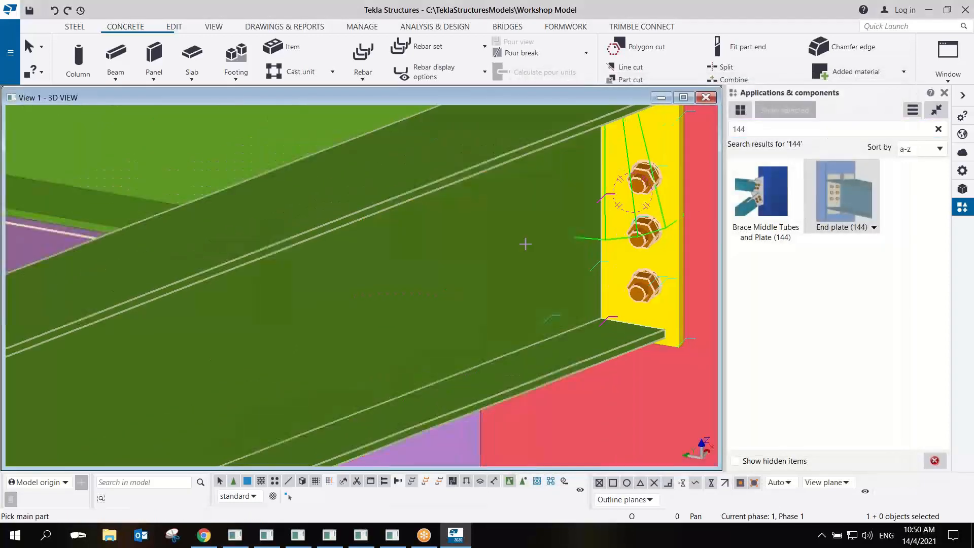
{"action": "scroll", "coordinate": [425, 295], "scroll_direction": "up", "scroll_amount": 10}
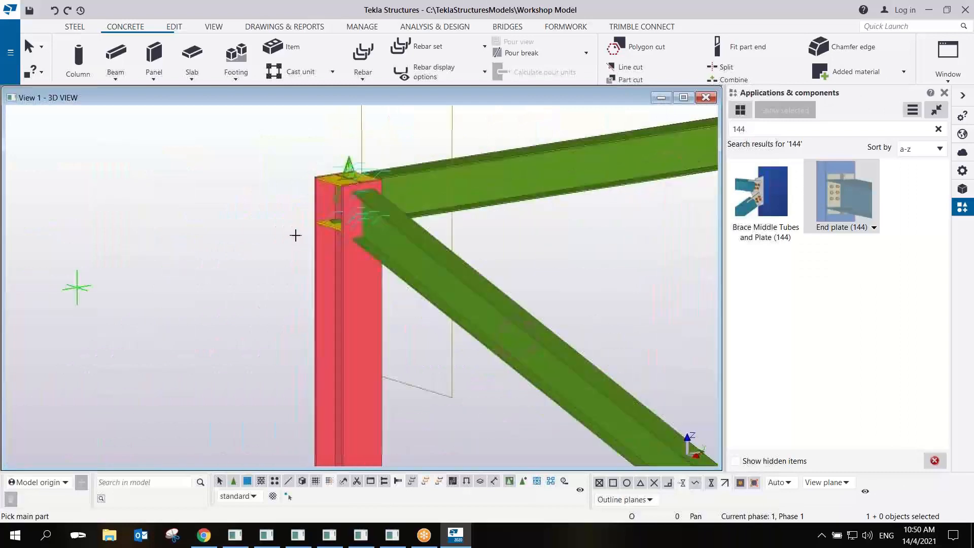
{"action": "left_click", "coordinate": [427, 278]}
{"action": "left_click", "coordinate": [427, 278]}
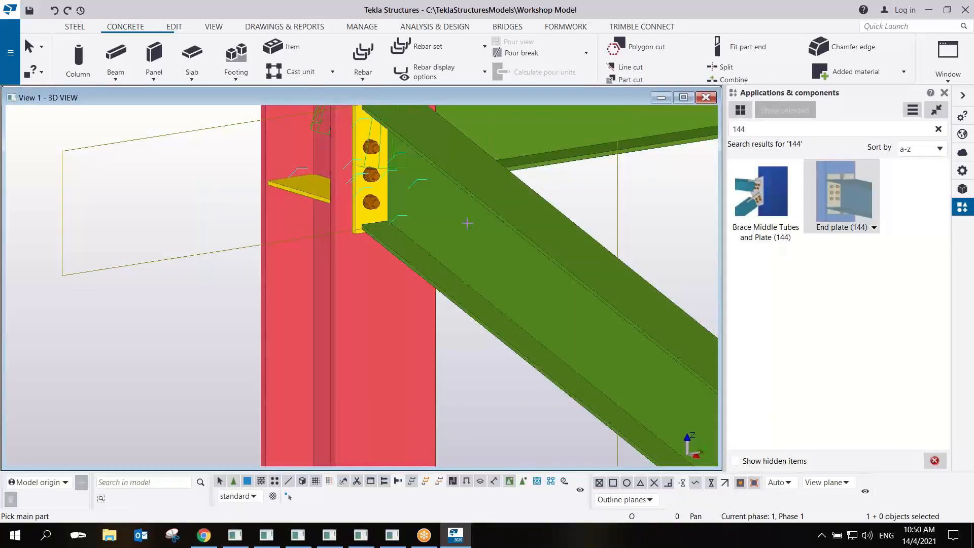
{"action": "scroll", "coordinate": [534, 274], "scroll_direction": "down", "scroll_amount": 3}
{"action": "right_click", "coordinate": [534, 274]}
{"action": "left_click", "coordinate": [534, 277]}
{"action": "scroll", "coordinate": [309, 327], "scroll_direction": "up", "scroll_amount": 6}
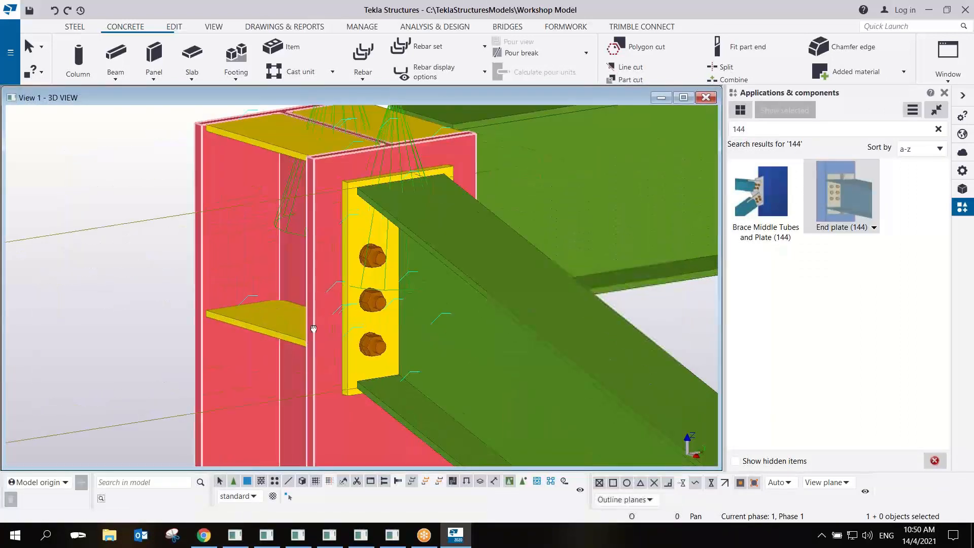
Set the top bolt distance of the end plate at the higher column to 60 mm, modify it and close its properties.
{"action": "scroll", "coordinate": [315, 364], "scroll_direction": "up", "scroll_amount": 3}
{"action": "middle_click_drag", "start_coordinate": [335, 347], "coordinate": [335, 372]}
{"action": "scroll", "coordinate": [339, 414], "scroll_direction": "down", "scroll_amount": 2}
{"action": "scroll", "coordinate": [289, 361], "scroll_direction": "up", "scroll_amount": 2}
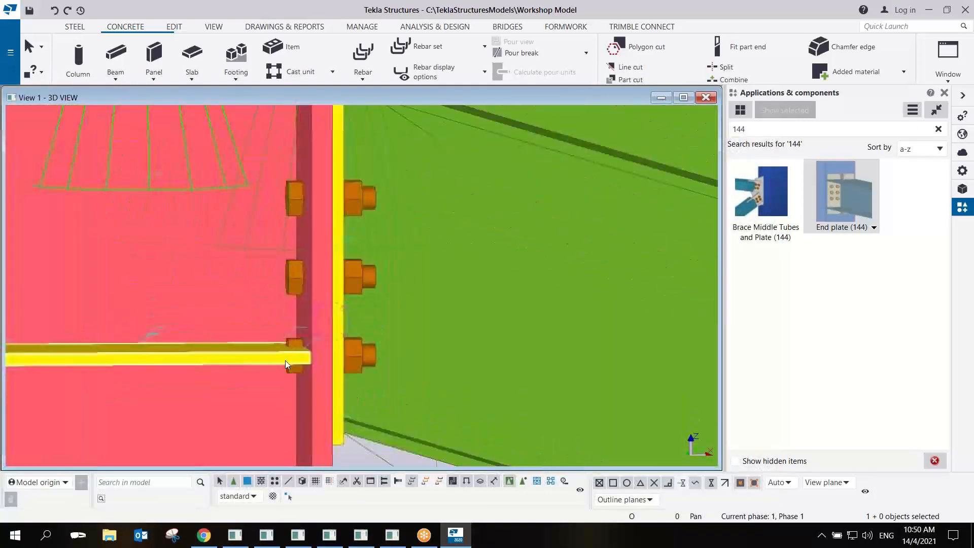
{"action": "scroll", "coordinate": [352, 339], "scroll_direction": "down", "scroll_amount": 4}
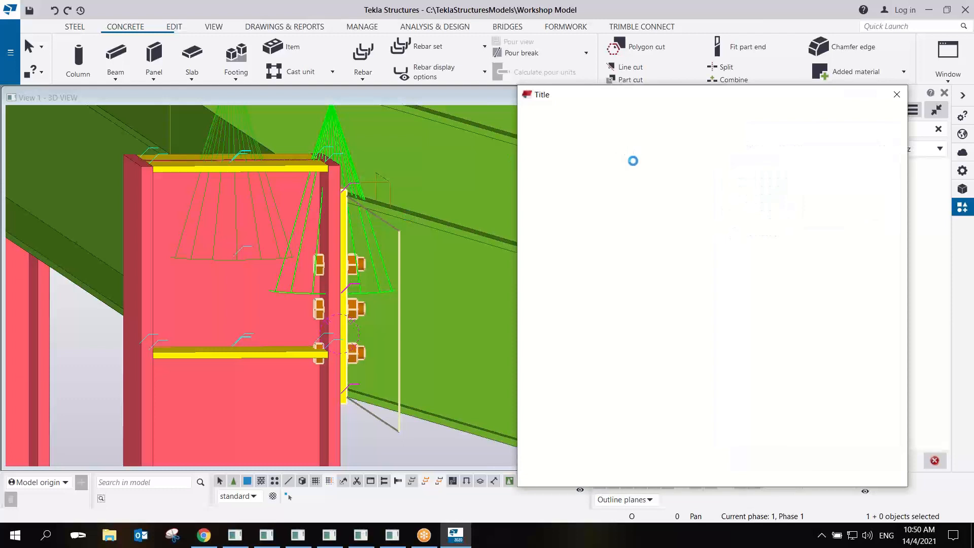
{"action": "left_click", "coordinate": [731, 140]}
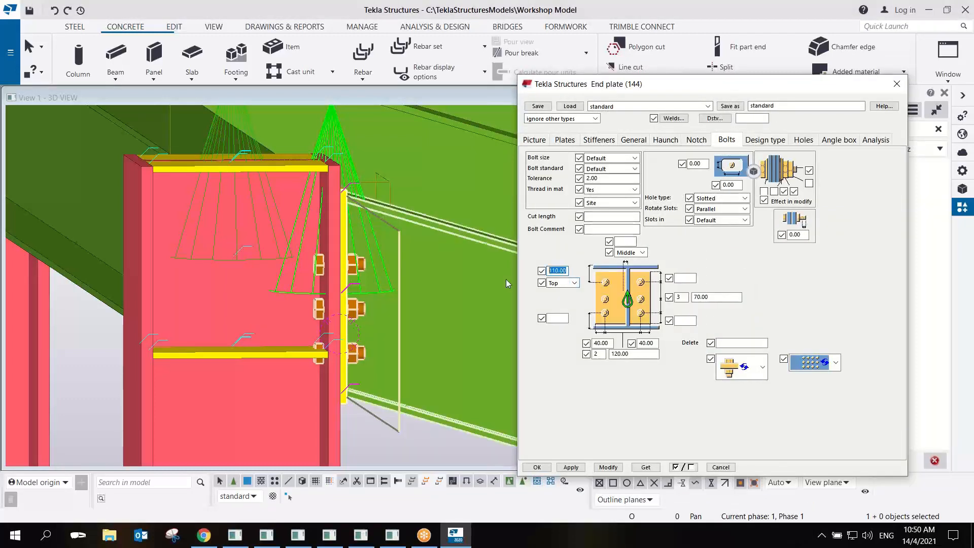
{"action": "type", "text": "60"}
{"action": "left_click", "coordinate": [607, 468]}
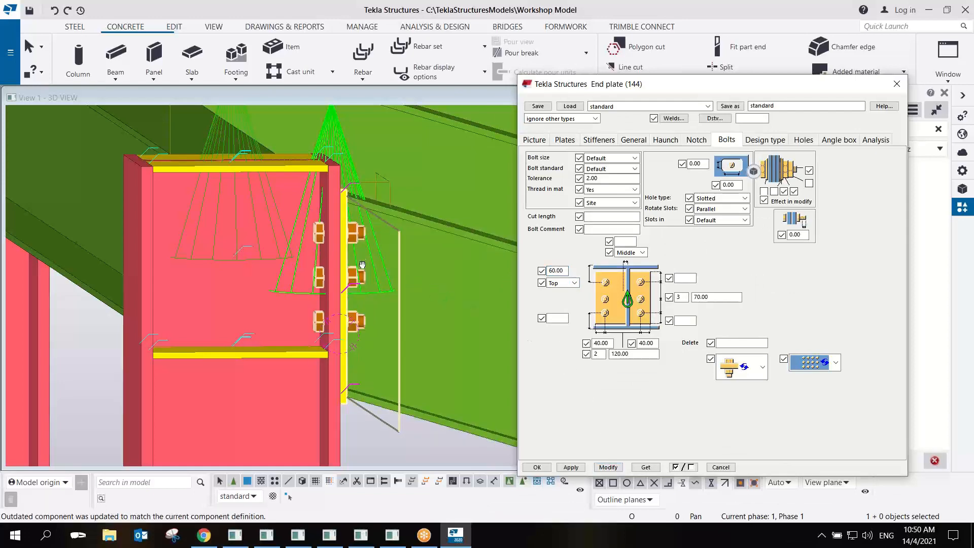
{"action": "scroll", "coordinate": [363, 265], "scroll_direction": "up", "scroll_amount": 3}
{"action": "scroll", "coordinate": [410, 293], "scroll_direction": "down", "scroll_amount": 5}
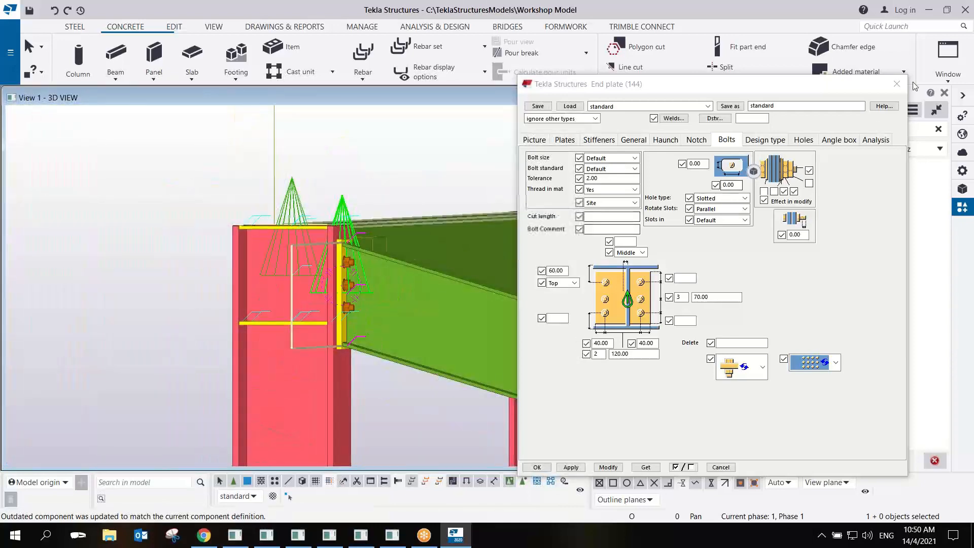
{"action": "left_click", "coordinate": [897, 84]}
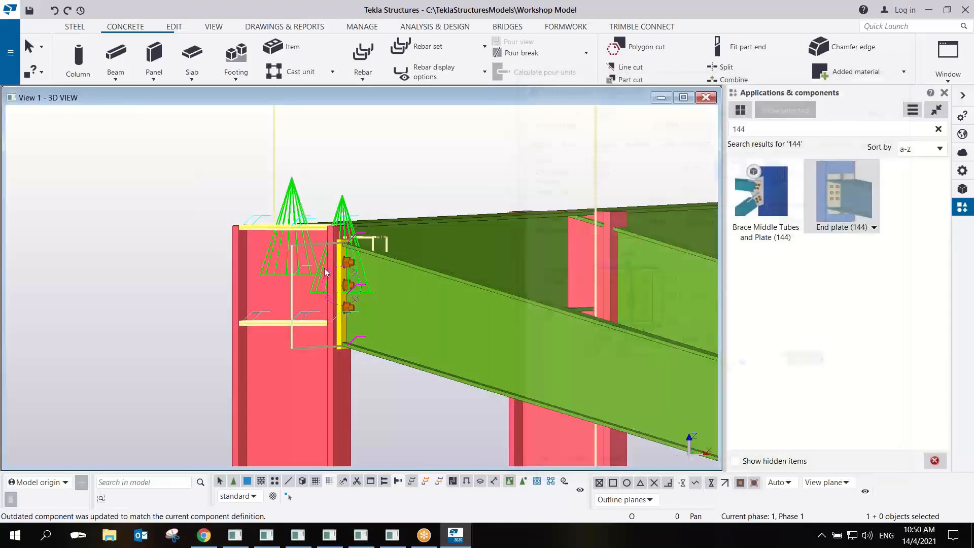
Examine the completed beam-to-column connections and the whole building frame from several angles in the 3D view.
{"action": "middle_click_drag", "start_coordinate": [380, 267], "coordinate": [502, 321], "text": "ctrl"}
{"action": "scroll", "coordinate": [340, 225], "scroll_direction": "down", "scroll_amount": 2}
{"action": "right_click", "coordinate": [339, 225]}
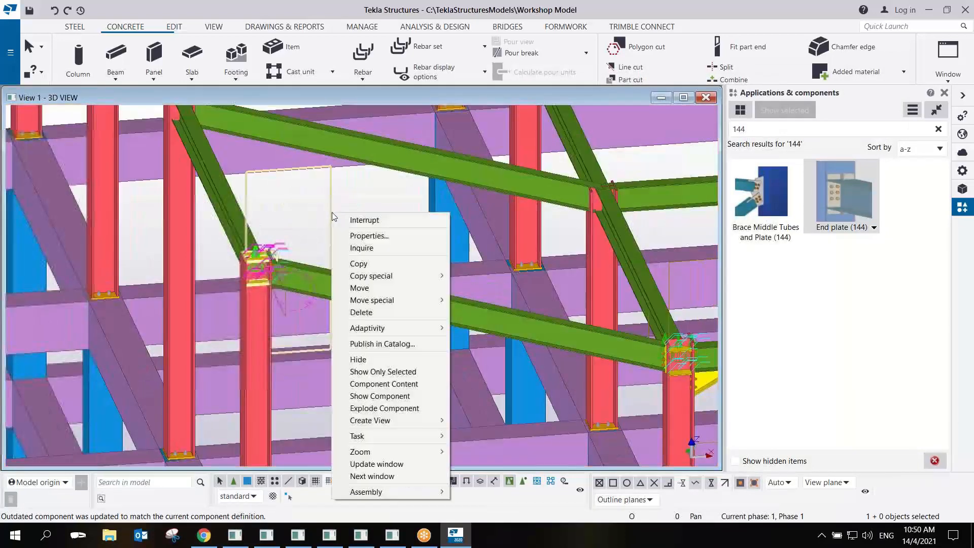
{"action": "right_click", "coordinate": [388, 215]}
{"action": "left_click", "coordinate": [415, 263]}
{"action": "scroll", "coordinate": [416, 264], "scroll_direction": "down", "scroll_amount": 3}
{"action": "scroll", "coordinate": [466, 295], "scroll_direction": "down", "scroll_amount": 5}
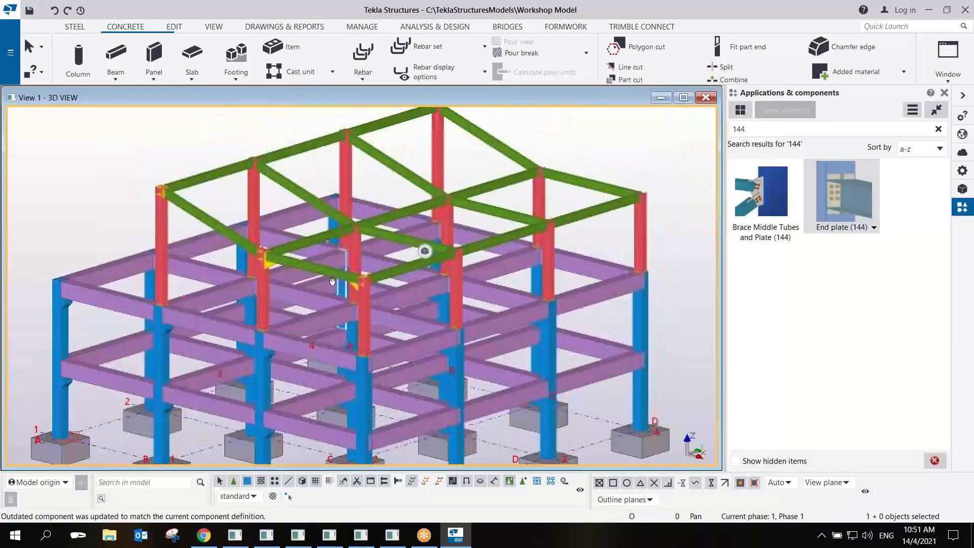
{"action": "middle_click_drag", "start_coordinate": [333, 281], "coordinate": [352, 283], "text": "ctrl"}
{"action": "middle_click_drag", "start_coordinate": [232, 318], "coordinate": [354, 275]}
{"action": "scroll", "coordinate": [312, 298], "scroll_direction": "down", "scroll_amount": 2}
{"action": "scroll", "coordinate": [416, 300], "scroll_direction": "up", "scroll_amount": 2}
{"action": "scroll", "coordinate": [417, 302], "scroll_direction": "up", "scroll_amount": 2}
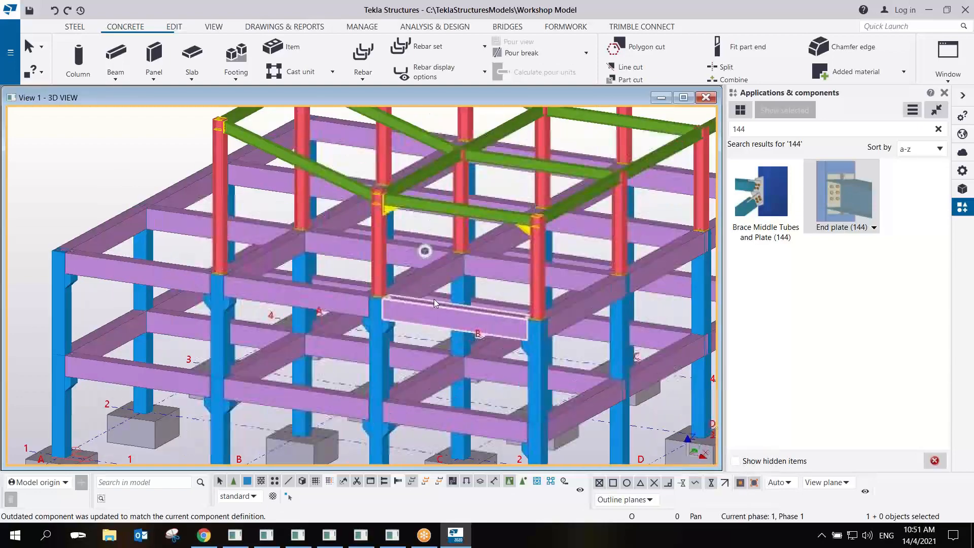
{"action": "middle_click_drag", "start_coordinate": [506, 323], "coordinate": [445, 335]}
{"action": "scroll", "coordinate": [485, 298], "scroll_direction": "down", "scroll_amount": 2}
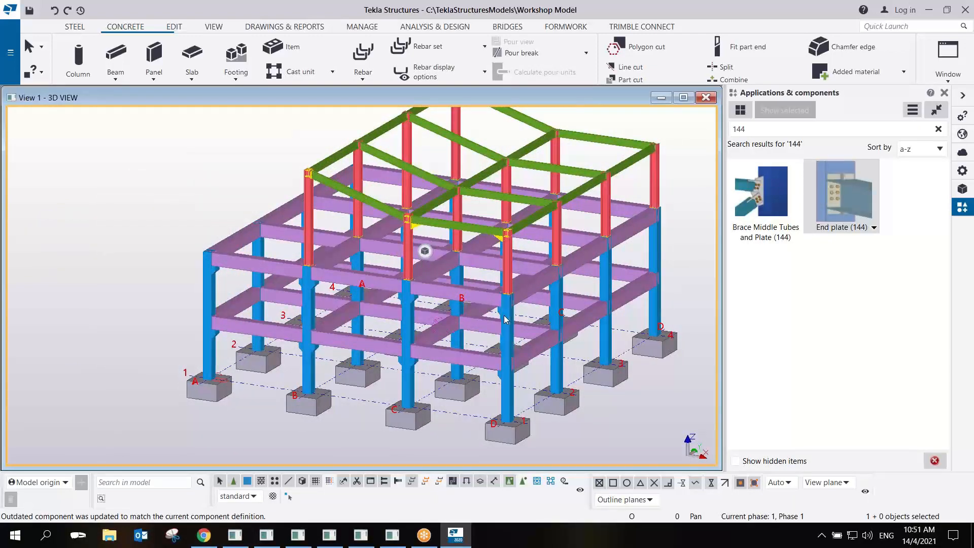
{"action": "scroll", "coordinate": [484, 278], "scroll_direction": "up", "scroll_amount": 1}
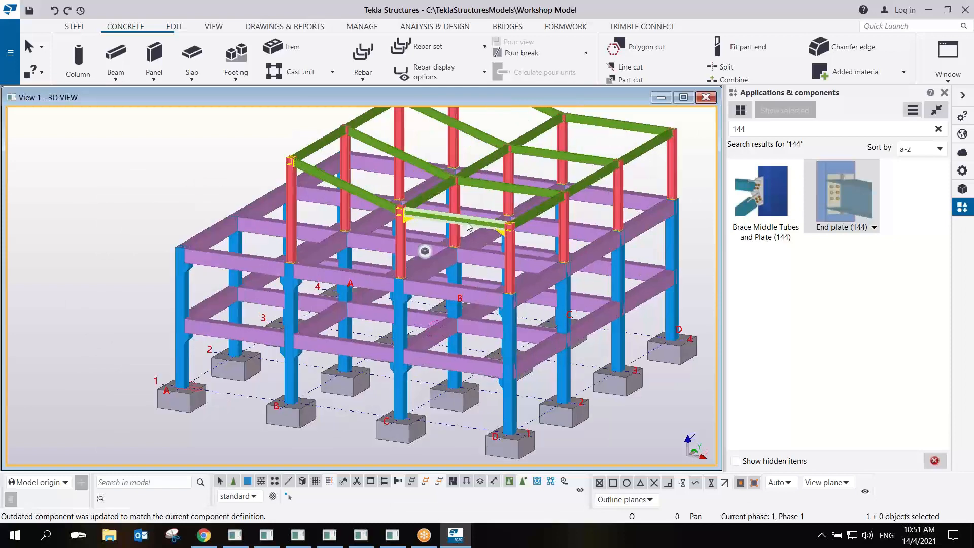
{"action": "scroll", "coordinate": [471, 293], "scroll_direction": "down", "scroll_amount": 3}
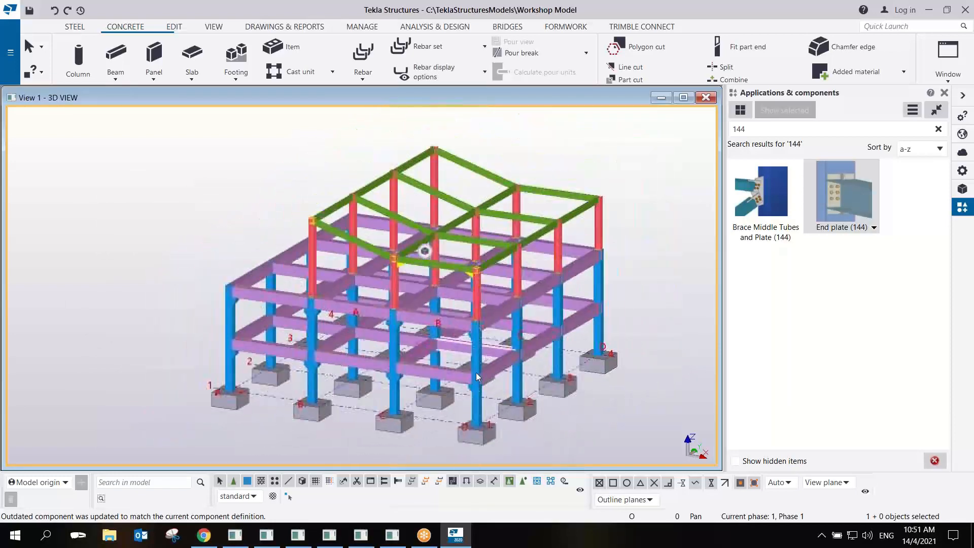
{"action": "mouse_move", "coordinate": [479, 391]}
{"action": "middle_mouse_down", "text": "ctrl"}
{"action": "mouse_move", "coordinate": [413, 354]}
{"action": "mouse_move", "coordinate": [476, 391]}
{"action": "middle_mouse_up", "text": "ctrl"}
{"action": "scroll", "coordinate": [409, 339], "scroll_direction": "up", "scroll_amount": 5}
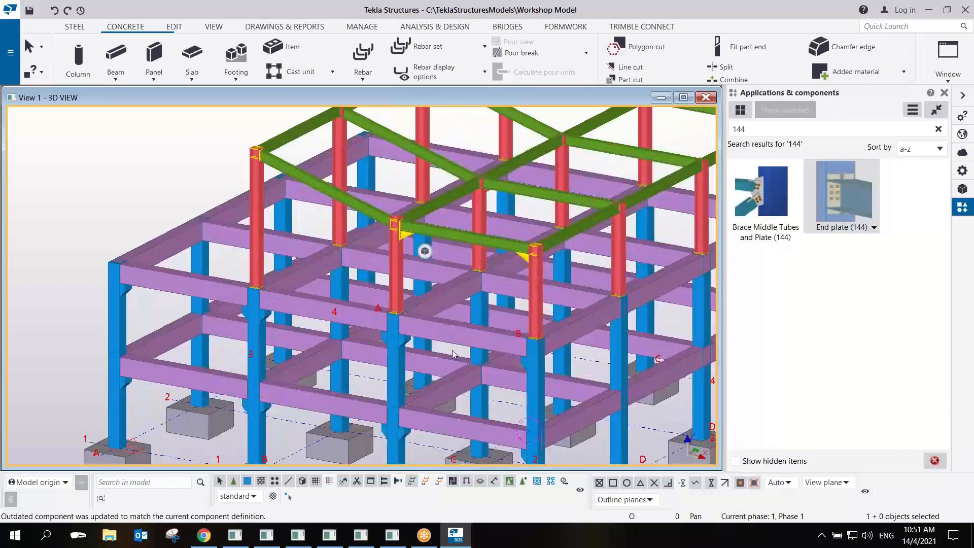
{"action": "scroll", "coordinate": [412, 328], "scroll_direction": "down", "scroll_amount": 3}
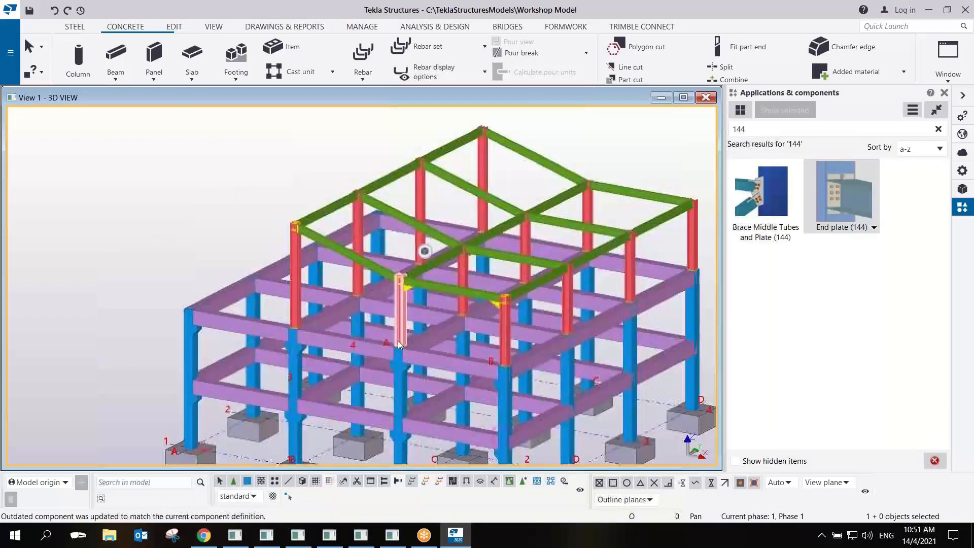
{"action": "mouse_move", "coordinate": [397, 342]}
{"action": "middle_mouse_down", "text": "ctrl"}
{"action": "mouse_move", "coordinate": [441, 336]}
{"action": "mouse_move", "coordinate": [393, 348]}
{"action": "middle_mouse_up", "text": "ctrl"}
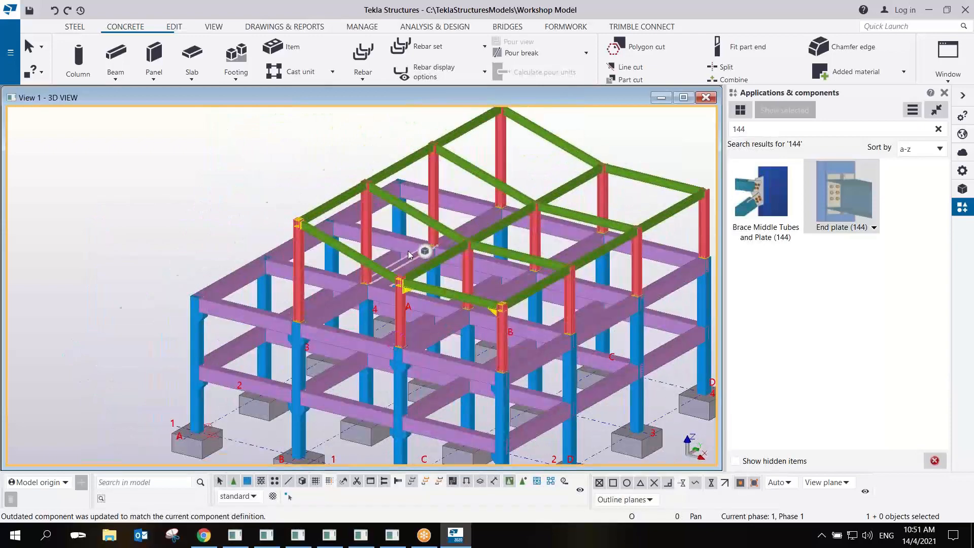
Examine the sloping side beam and its bolted column connections up close in the 3D view.
{"action": "scroll", "coordinate": [396, 246], "scroll_direction": "up", "scroll_amount": 5}
{"action": "left_click", "coordinate": [251, 229]}
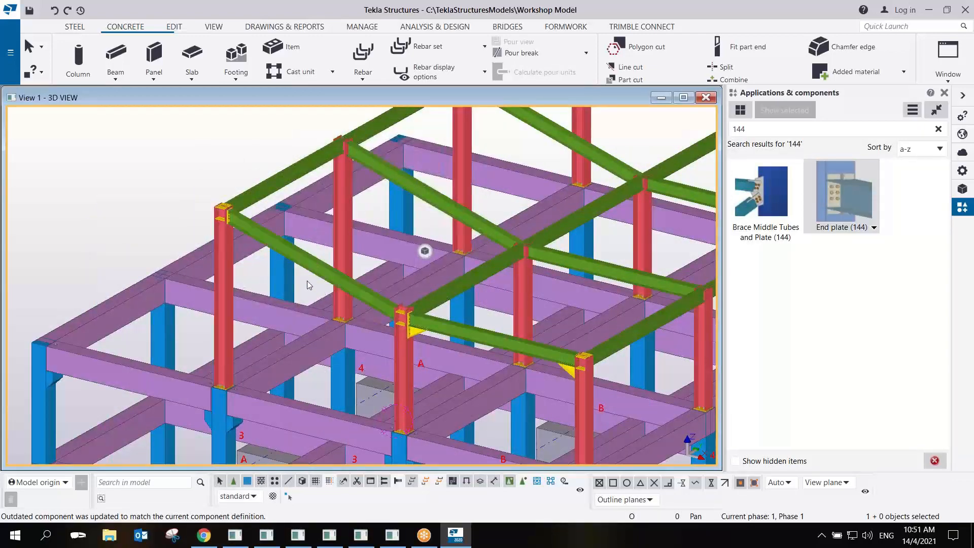
{"action": "middle_click_drag", "start_coordinate": [310, 280], "coordinate": [253, 251], "text": "ctrl"}
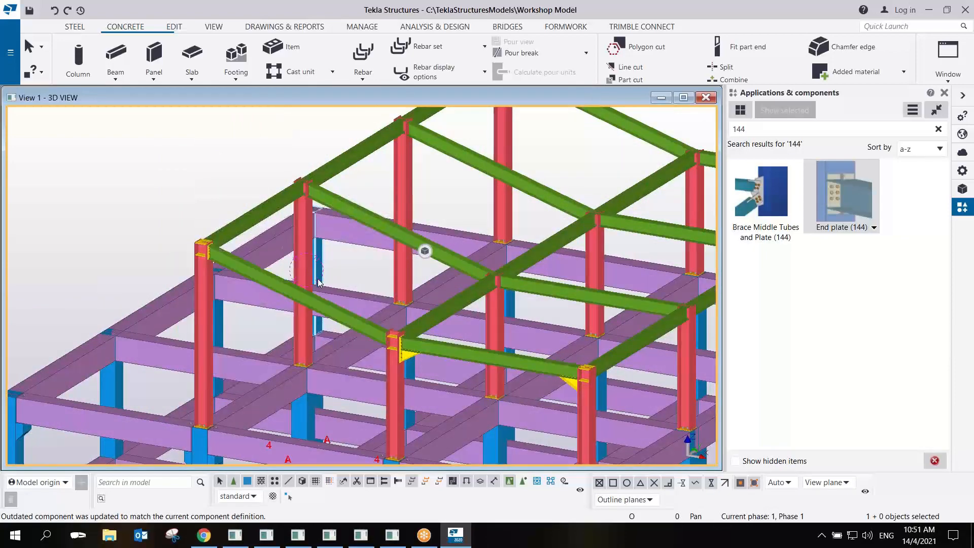
{"action": "scroll", "coordinate": [321, 283], "scroll_direction": "up", "scroll_amount": 5}
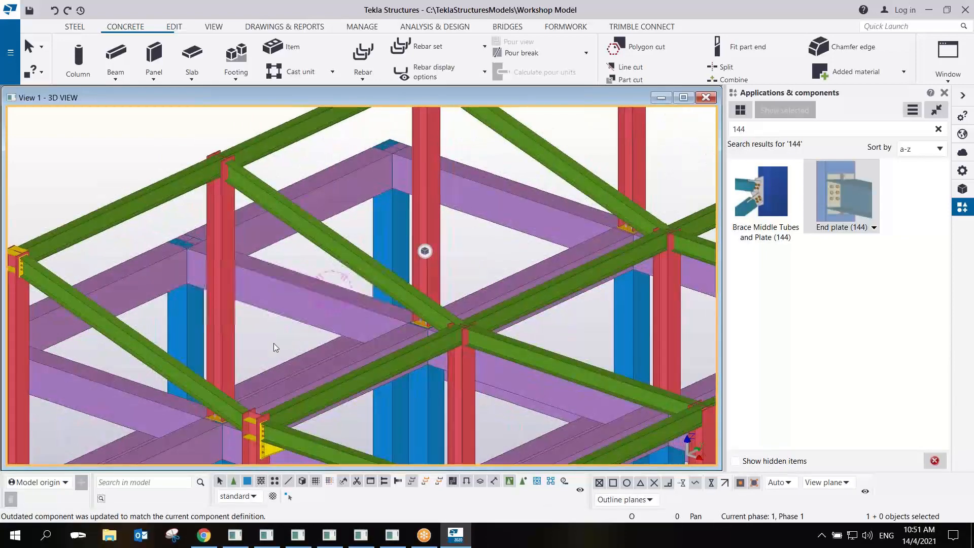
{"action": "scroll", "coordinate": [273, 343], "scroll_direction": "up", "scroll_amount": 5}
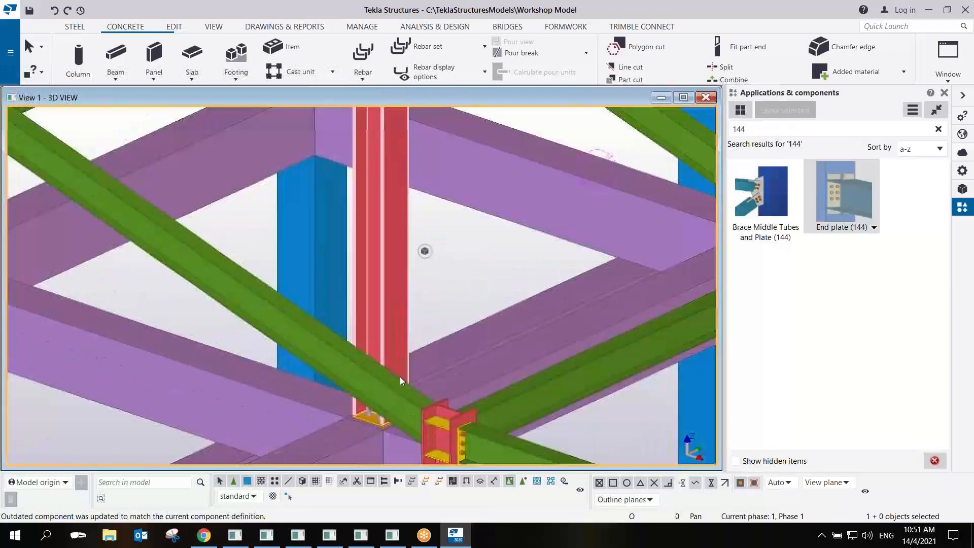
{"action": "scroll", "coordinate": [391, 374], "scroll_direction": "down", "scroll_amount": 5}
{"action": "scroll", "coordinate": [404, 397], "scroll_direction": "up", "scroll_amount": 8}
{"action": "middle_click_drag", "start_coordinate": [419, 391], "coordinate": [426, 371], "text": "ctrl"}
{"action": "scroll", "coordinate": [466, 398], "scroll_direction": "up", "scroll_amount": 5}
{"action": "scroll", "coordinate": [475, 397], "scroll_direction": "up", "scroll_amount": 2}
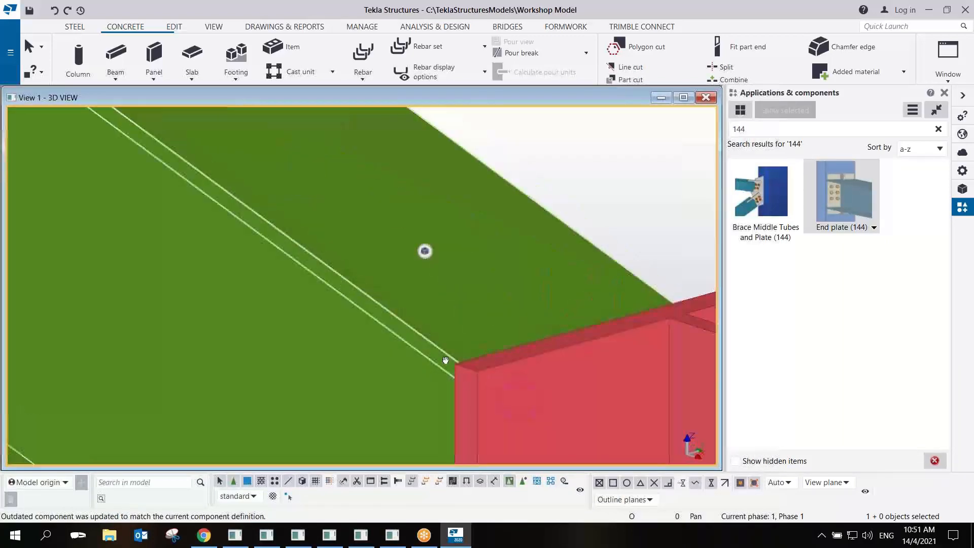
{"action": "scroll", "coordinate": [443, 360], "scroll_direction": "down", "scroll_amount": 6}
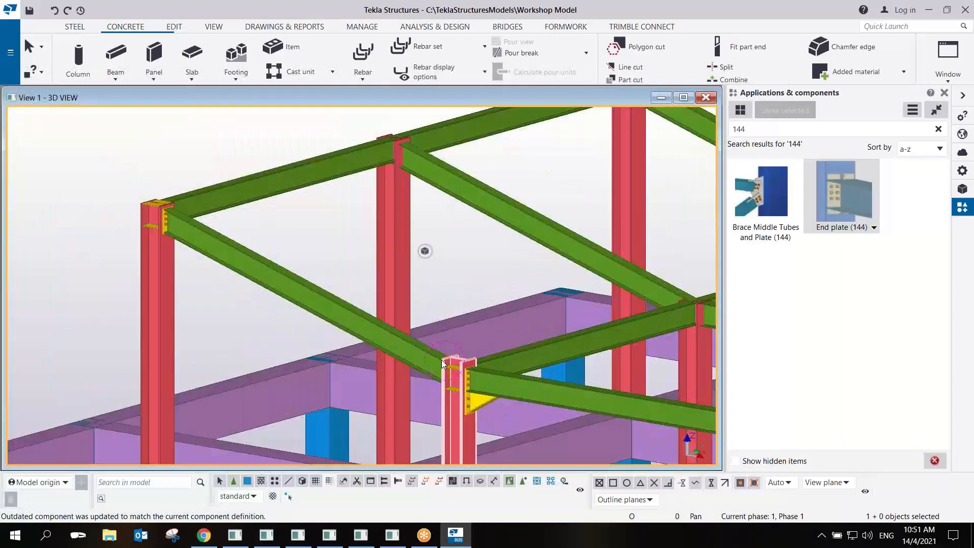
Open the Grid 1 elevation view, enlarge its window and frame the sloping beam between grids B and C.
{"action": "key", "text": "ctrl+i"}
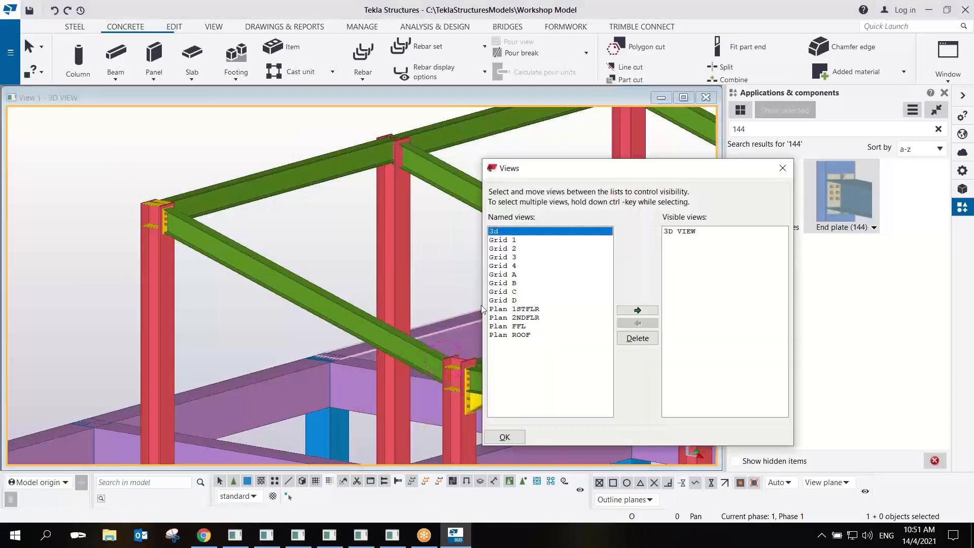
{"action": "double_click", "coordinate": [525, 241]}
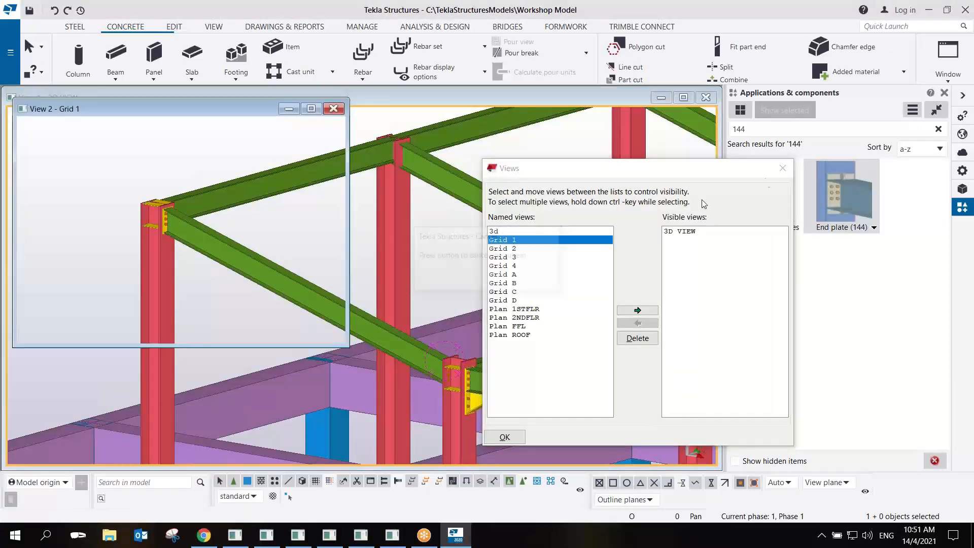
{"action": "left_click", "coordinate": [783, 168]}
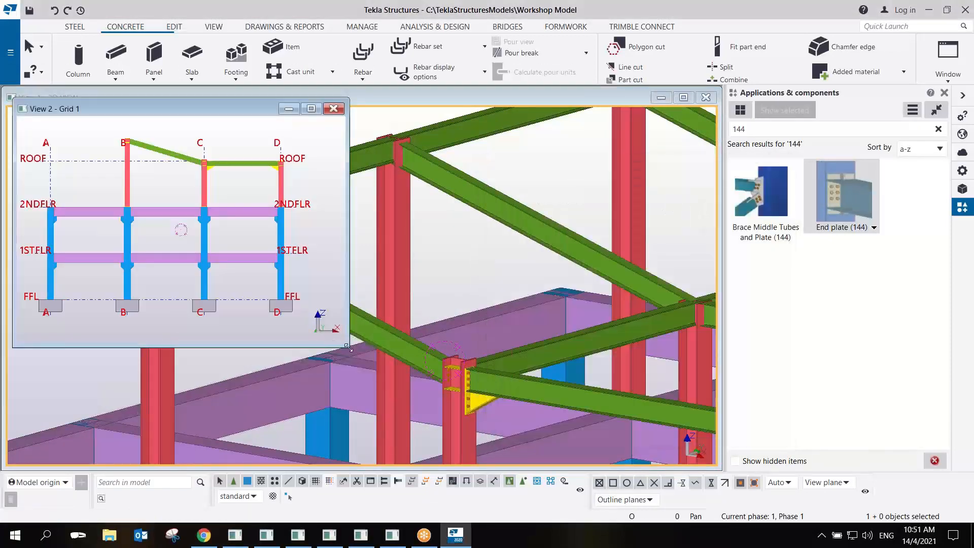
{"action": "left_click_drag", "start_coordinate": [351, 348], "coordinate": [720, 466]}
{"action": "scroll", "coordinate": [407, 306], "scroll_direction": "up", "scroll_amount": 8}
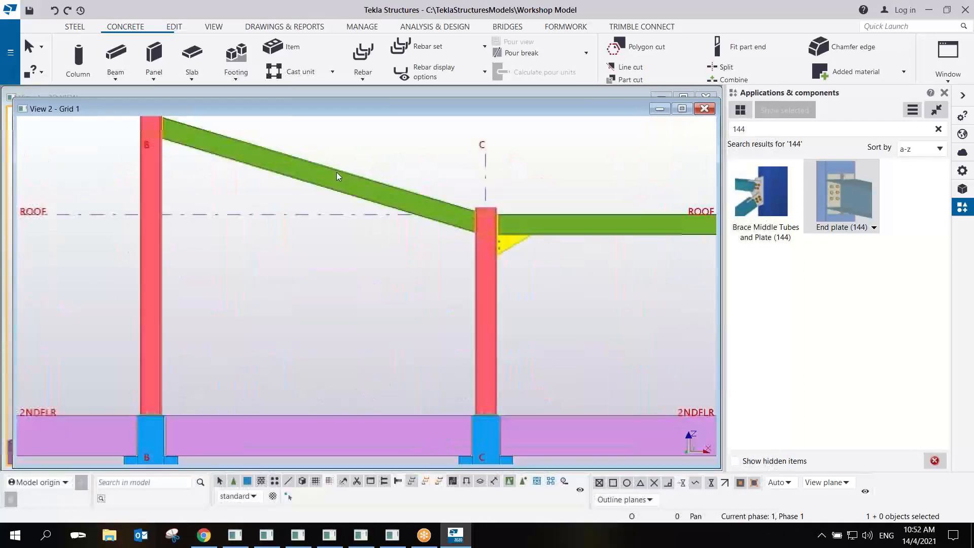
{"action": "scroll", "coordinate": [406, 304], "scroll_direction": "up", "scroll_amount": 4}
{"action": "left_click", "coordinate": [422, 251]}
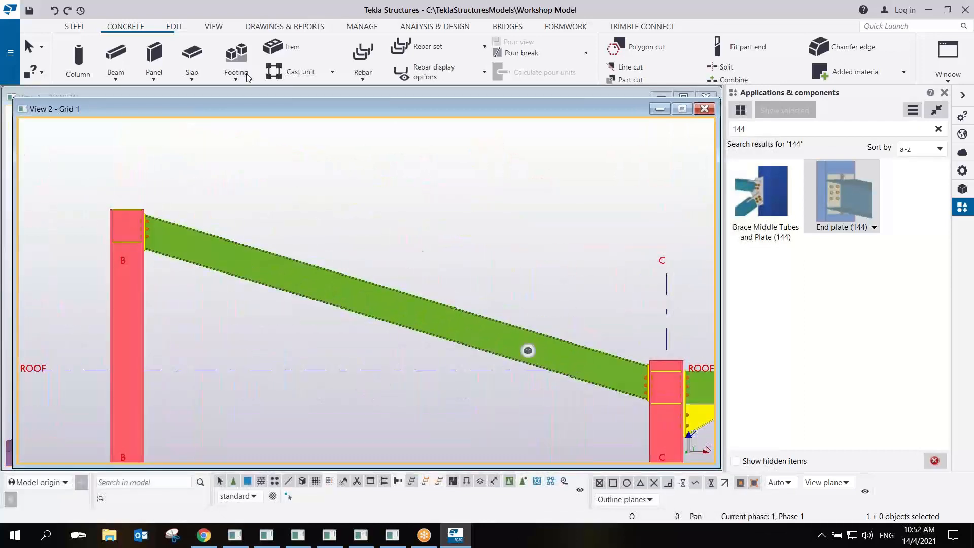
Set up a two-point view named TRUE ROOF PLAN with Plane angle, Orthogonal projection and 500 mm view depth up and down.
{"action": "left_click", "coordinate": [213, 28]}
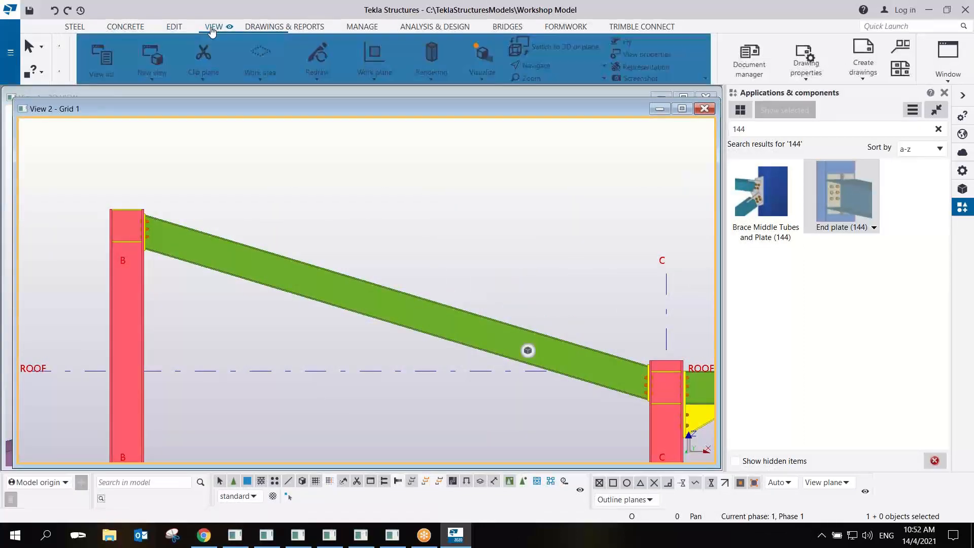
{"action": "left_click", "coordinate": [141, 79]}
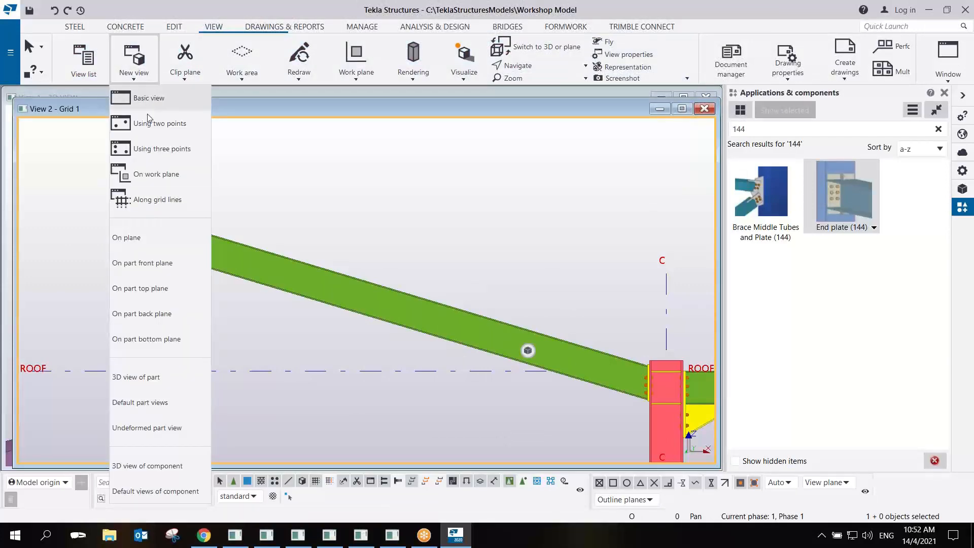
{"action": "left_click", "coordinate": [150, 128]}
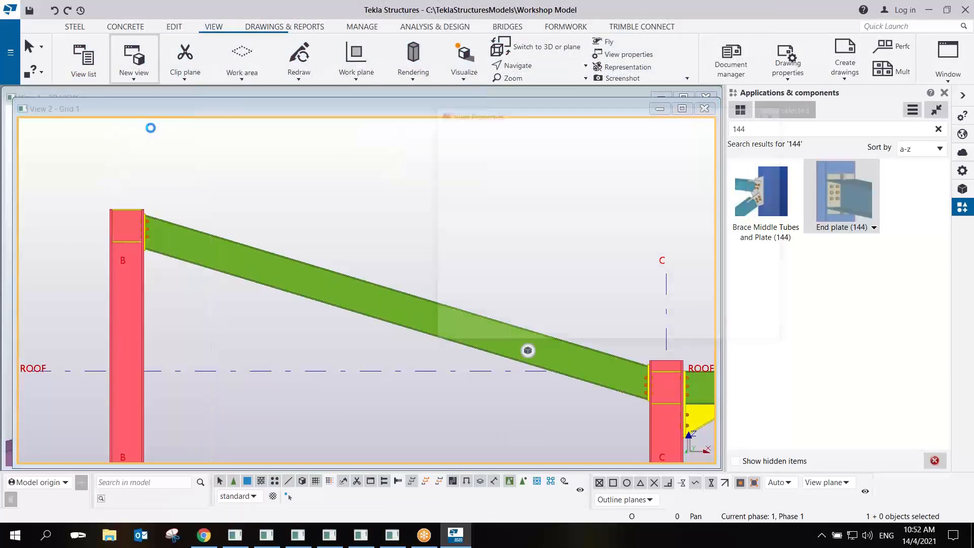
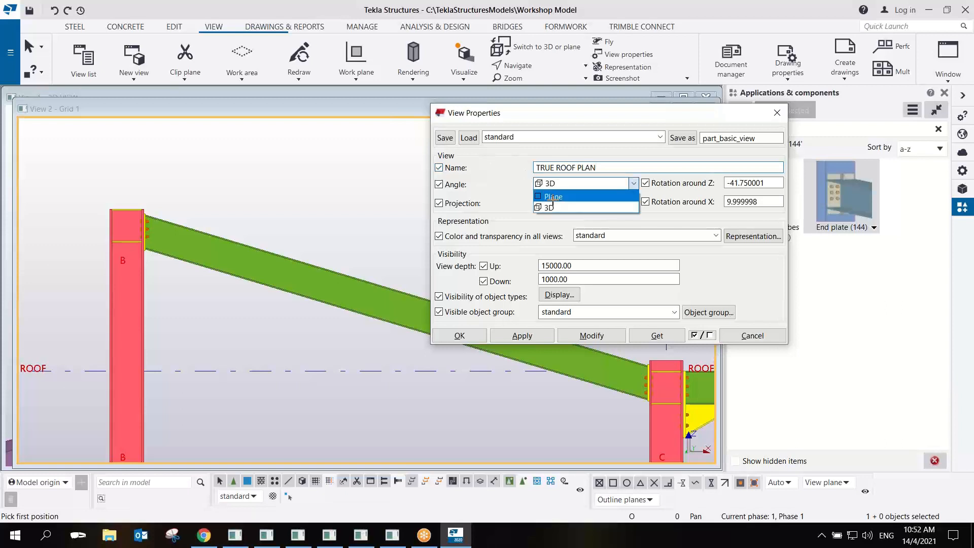
{"action": "left_click", "coordinate": [563, 188]}
{"action": "left_click", "coordinate": [565, 209]}
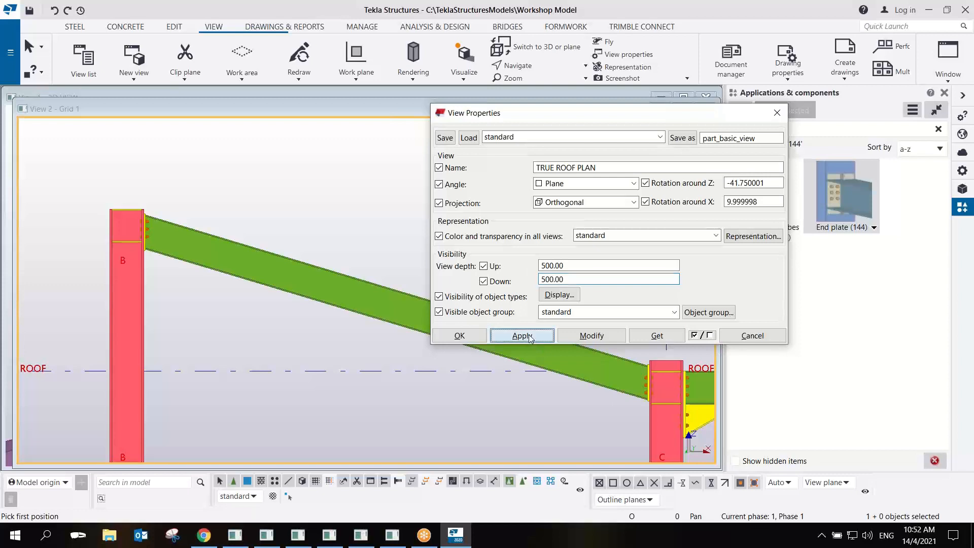
{"action": "left_click", "coordinate": [475, 338]}
{"action": "scroll", "coordinate": [413, 297], "scroll_direction": "up", "scroll_amount": 5}
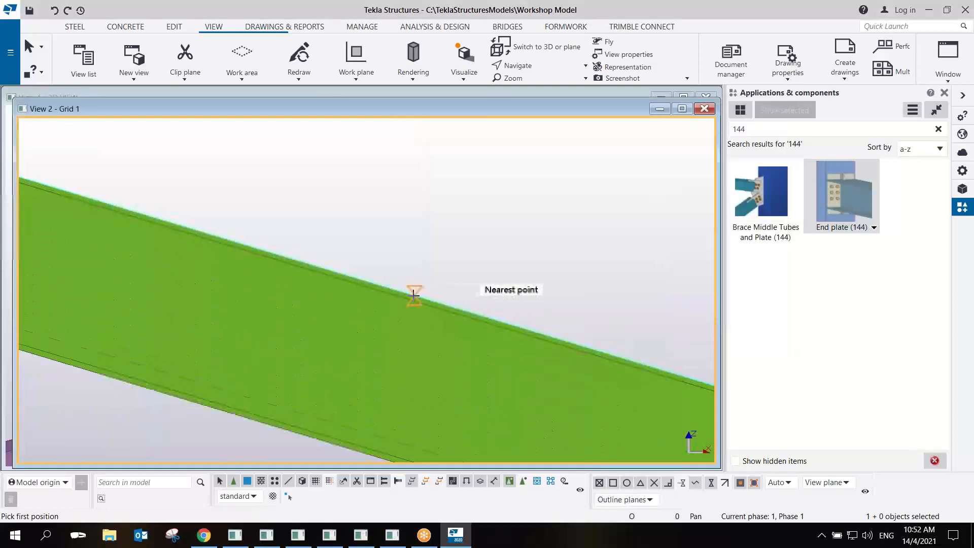
{"action": "left_click", "coordinate": [413, 299]}
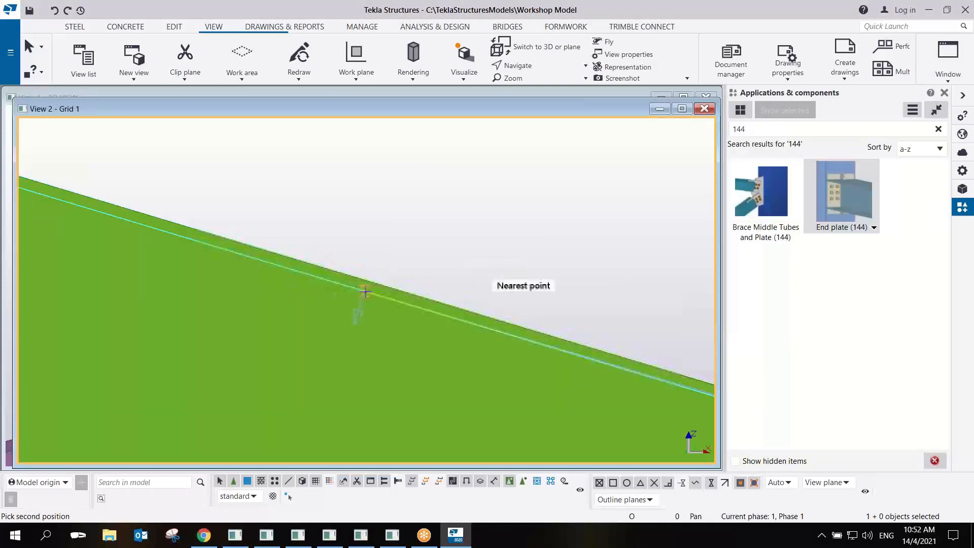
{"action": "scroll", "coordinate": [374, 287], "scroll_direction": "down", "scroll_amount": 2}
{"action": "scroll", "coordinate": [374, 288], "scroll_direction": "down", "scroll_amount": 2}
{"action": "middle_click_drag", "start_coordinate": [531, 298], "coordinate": [161, 163]}
{"action": "scroll", "coordinate": [279, 217], "scroll_direction": "up", "scroll_amount": 4}
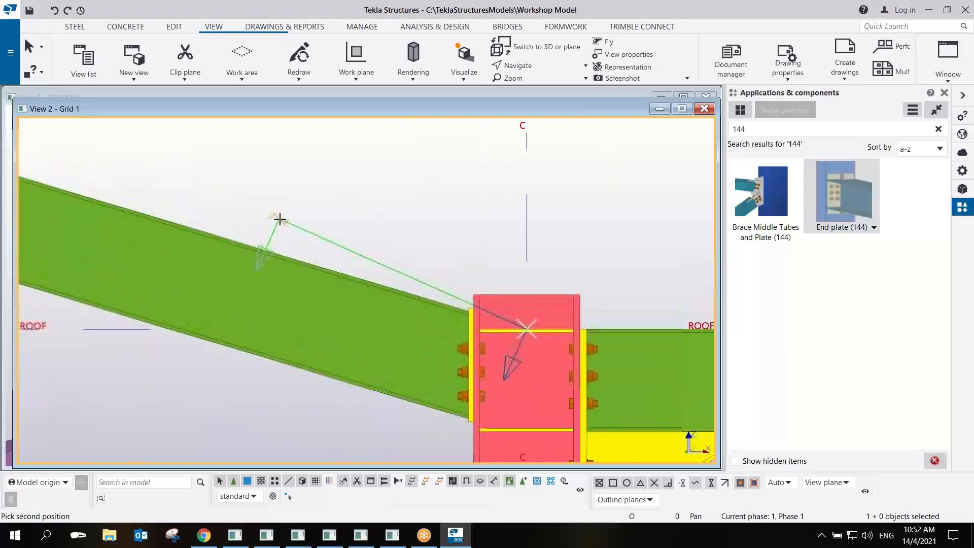
{"action": "right_click", "coordinate": [325, 216]}
{"action": "left_click", "coordinate": [345, 222]}
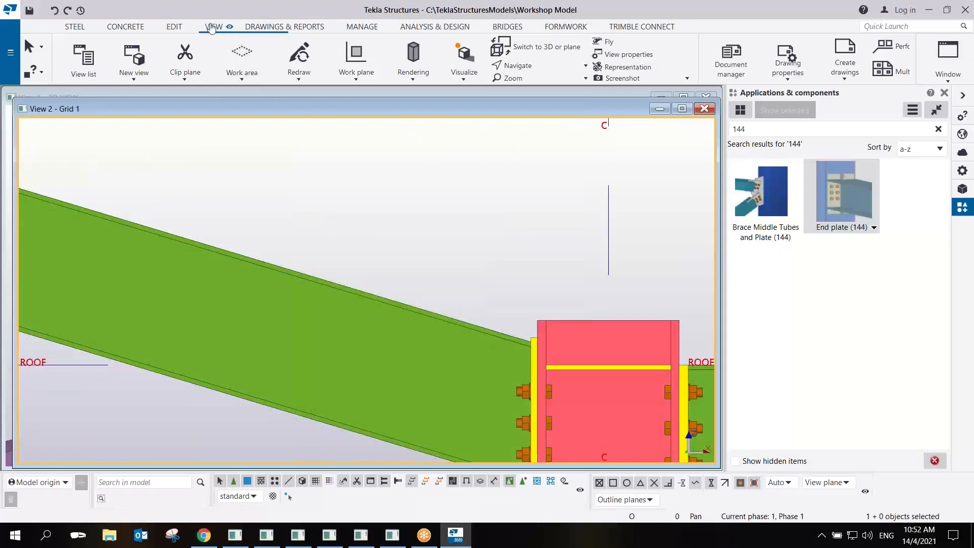
Create the TRUE ROOF PLAN view from two points along the sloping beam's top edge, enlarge its window and show it in plan.
{"action": "left_click", "coordinate": [134, 63]}
{"action": "left_click", "coordinate": [151, 125]}
{"action": "scroll", "coordinate": [300, 279], "scroll_direction": "up", "scroll_amount": 2}
{"action": "scroll", "coordinate": [367, 331], "scroll_direction": "up", "scroll_amount": 4}
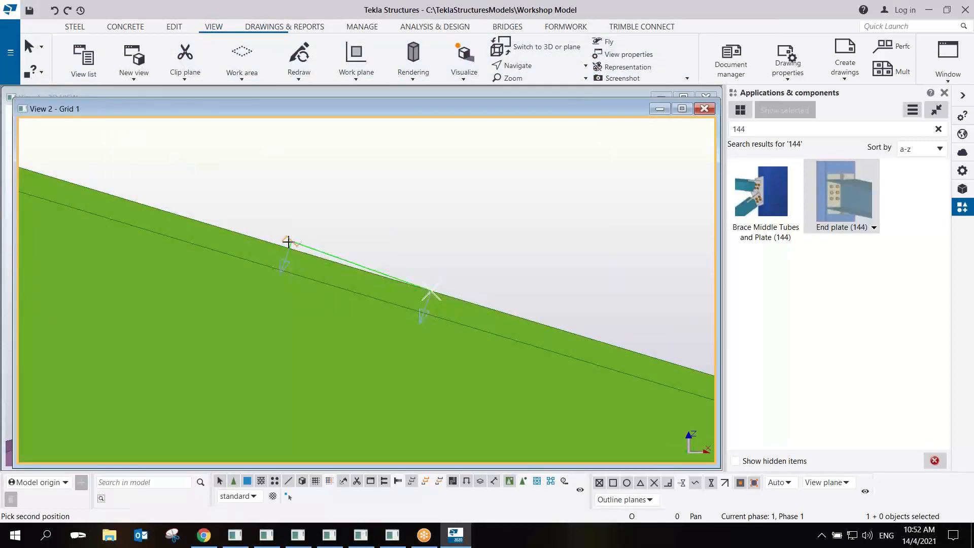
{"action": "left_click", "coordinate": [288, 247]}
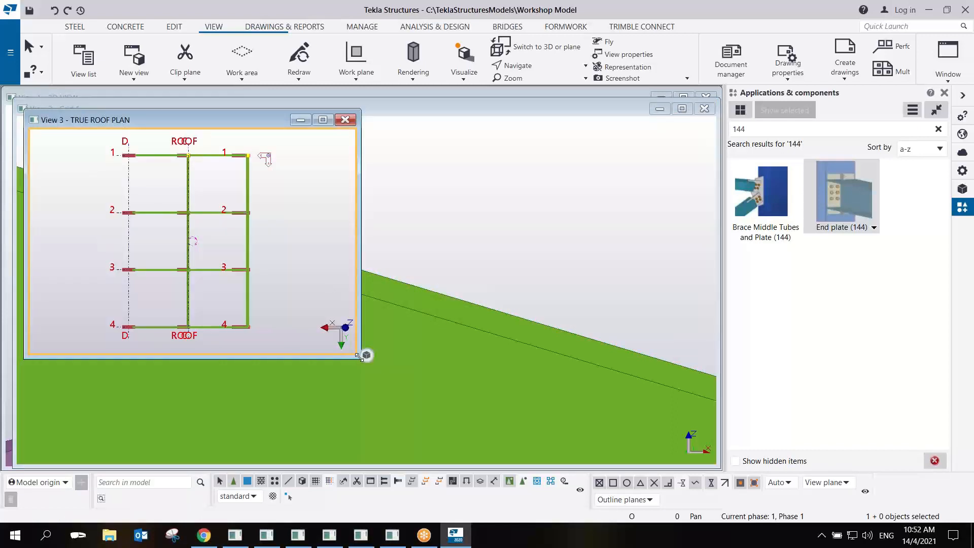
{"action": "left_click_drag", "start_coordinate": [359, 355], "coordinate": [716, 465]}
{"action": "scroll", "coordinate": [465, 310], "scroll_direction": "up", "scroll_amount": 5}
{"action": "middle_click_drag", "start_coordinate": [445, 308], "coordinate": [453, 135], "text": "ctrl"}
{"action": "scroll", "coordinate": [540, 304], "scroll_direction": "up", "scroll_amount": 5}
{"action": "middle_click_drag", "start_coordinate": [543, 311], "coordinate": [415, 346]}
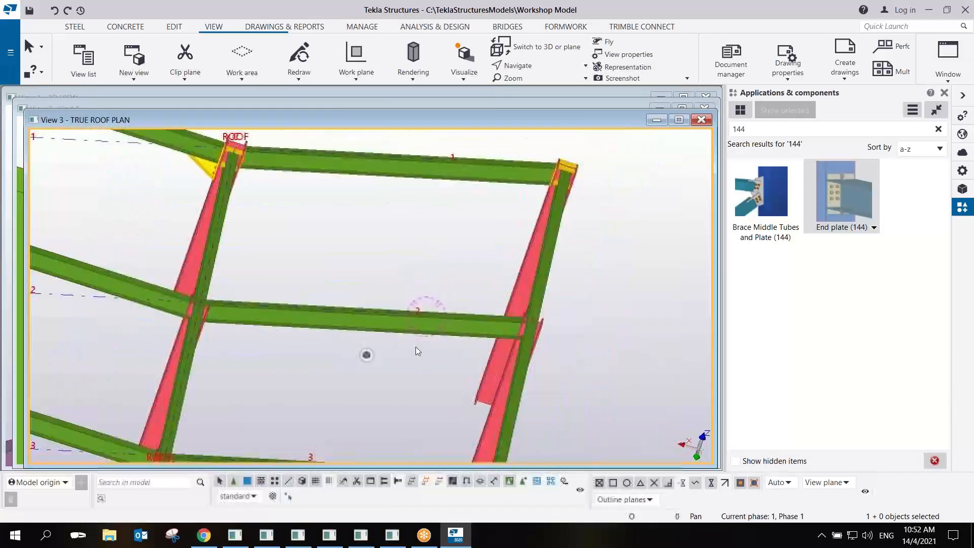
{"action": "key", "text": "ctrl+p"}
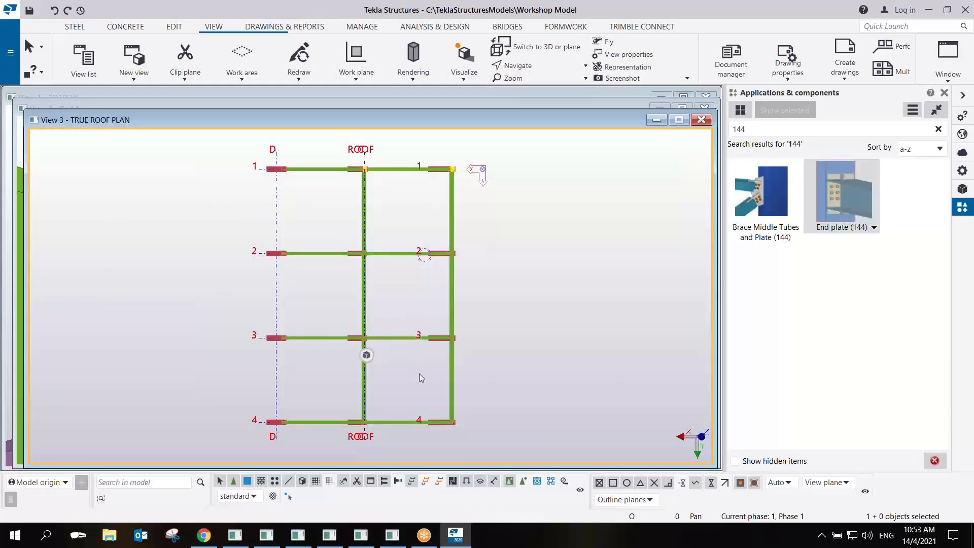
Set the work plane parallel to the view plane of the TRUE ROOF PLAN view.
{"action": "left_click", "coordinate": [367, 75]}
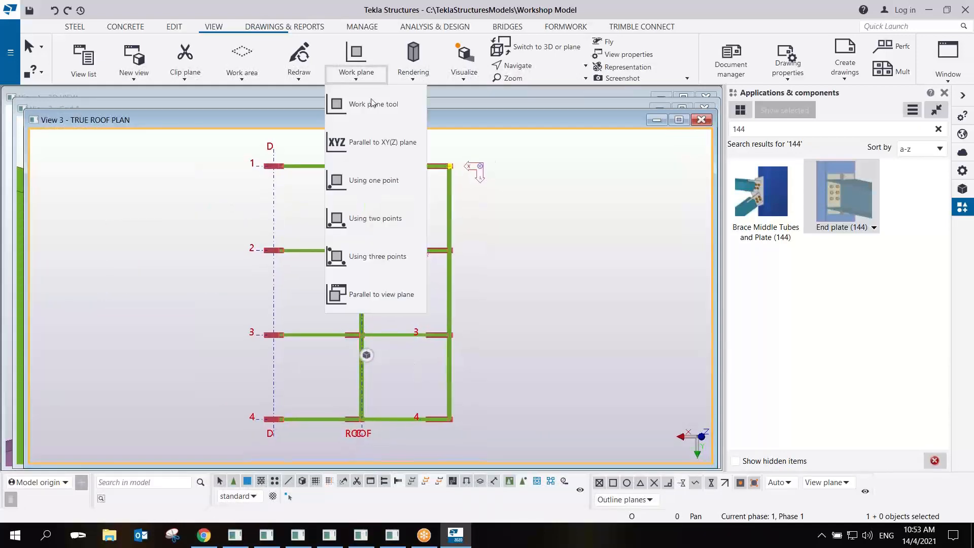
{"action": "left_click", "coordinate": [372, 298]}
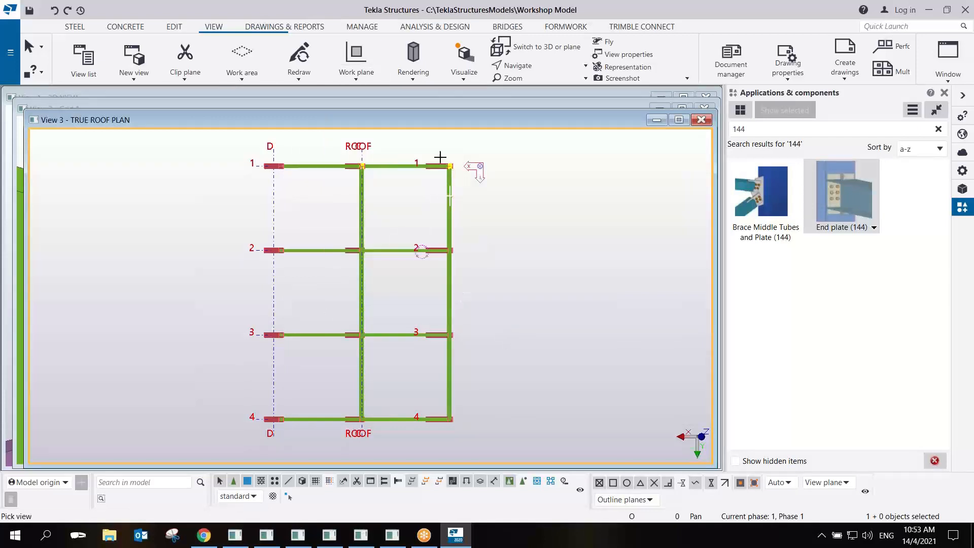
{"action": "scroll", "coordinate": [480, 186], "scroll_direction": "up", "scroll_amount": 5}
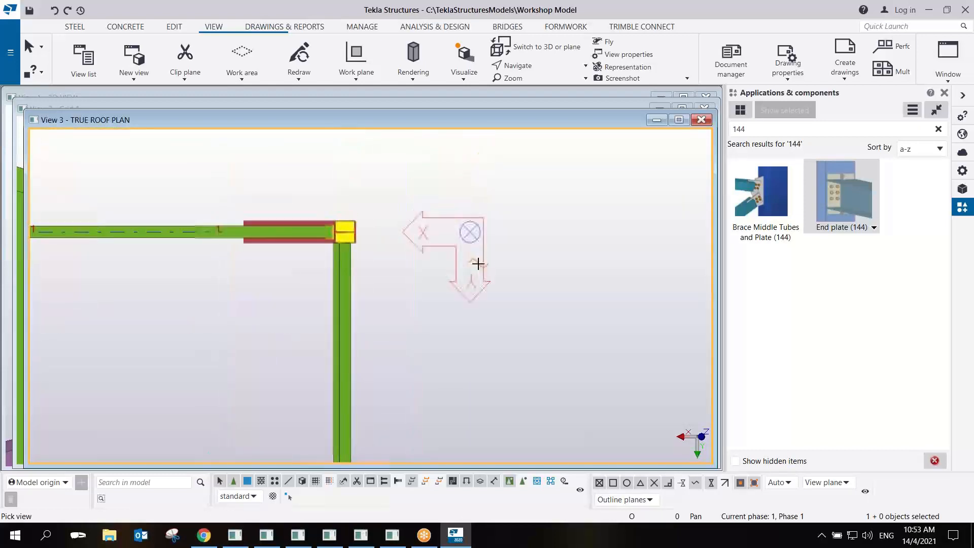
{"action": "scroll", "coordinate": [435, 248], "scroll_direction": "down", "scroll_amount": 6}
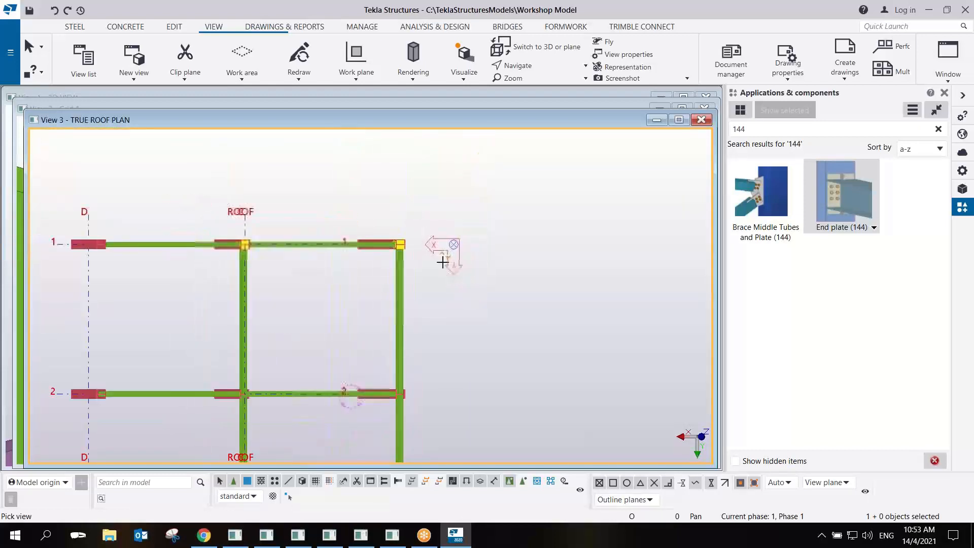
{"action": "left_click", "coordinate": [458, 380]}
{"action": "right_click", "coordinate": [473, 280]}
{"action": "left_click", "coordinate": [480, 288]}
Check the new work plane's orientation against the sloping roof beam in 3D, returning to the plan display.
{"action": "scroll", "coordinate": [386, 258], "scroll_direction": "up", "scroll_amount": 6}
{"action": "scroll", "coordinate": [383, 261], "scroll_direction": "up", "scroll_amount": 2}
{"action": "scroll", "coordinate": [390, 287], "scroll_direction": "down", "scroll_amount": 5}
{"action": "middle_click_drag", "start_coordinate": [411, 306], "coordinate": [391, 291], "text": "ctrl"}
{"action": "scroll", "coordinate": [391, 293], "scroll_direction": "up", "scroll_amount": 8}
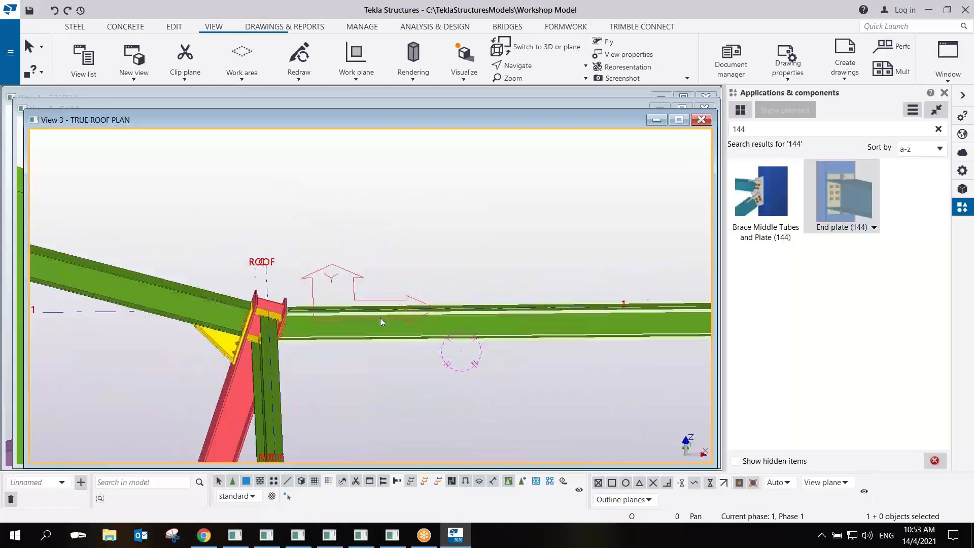
{"action": "scroll", "coordinate": [381, 310], "scroll_direction": "down", "scroll_amount": 5}
{"action": "key", "text": "ctrl+p"}
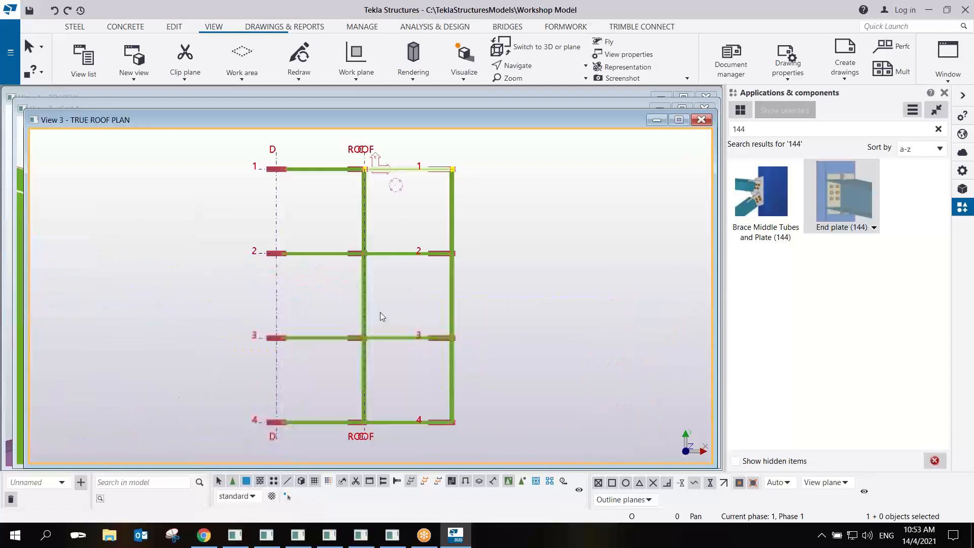
Add a point 300 mm along the grid line 4 roof beam from the ROOF grid line intersection, using points along extension of two points.
{"action": "middle_click_drag", "start_coordinate": [425, 381], "coordinate": [411, 365]}
{"action": "scroll", "coordinate": [407, 350], "scroll_direction": "up", "scroll_amount": 9}
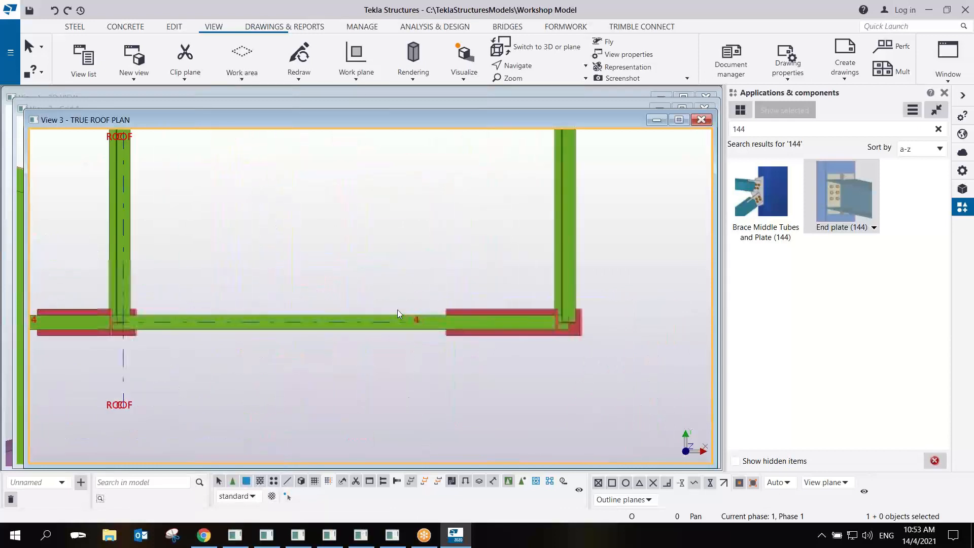
{"action": "scroll", "coordinate": [82, 335], "scroll_direction": "up", "scroll_amount": 5}
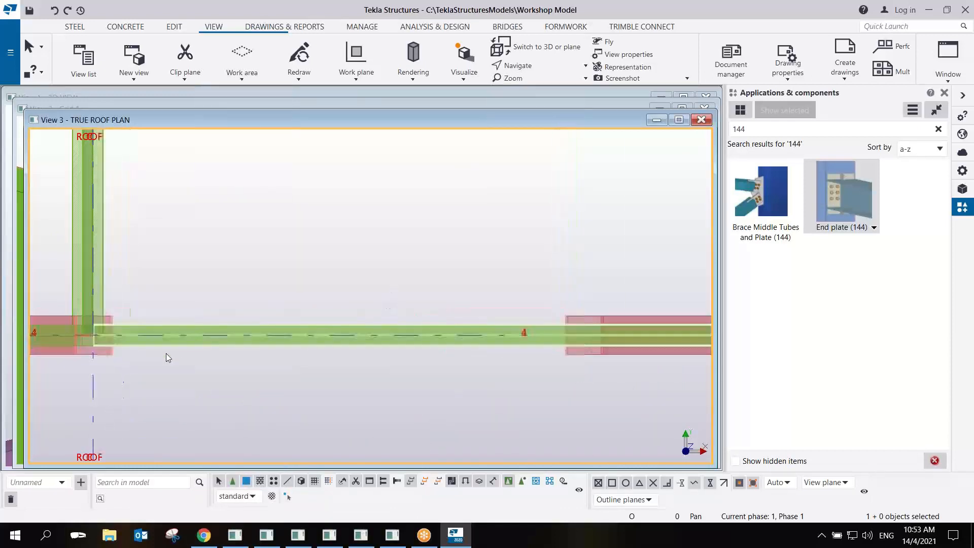
{"action": "scroll", "coordinate": [92, 341], "scroll_direction": "up", "scroll_amount": 3}
{"action": "scroll", "coordinate": [266, 341], "scroll_direction": "up", "scroll_amount": 4}
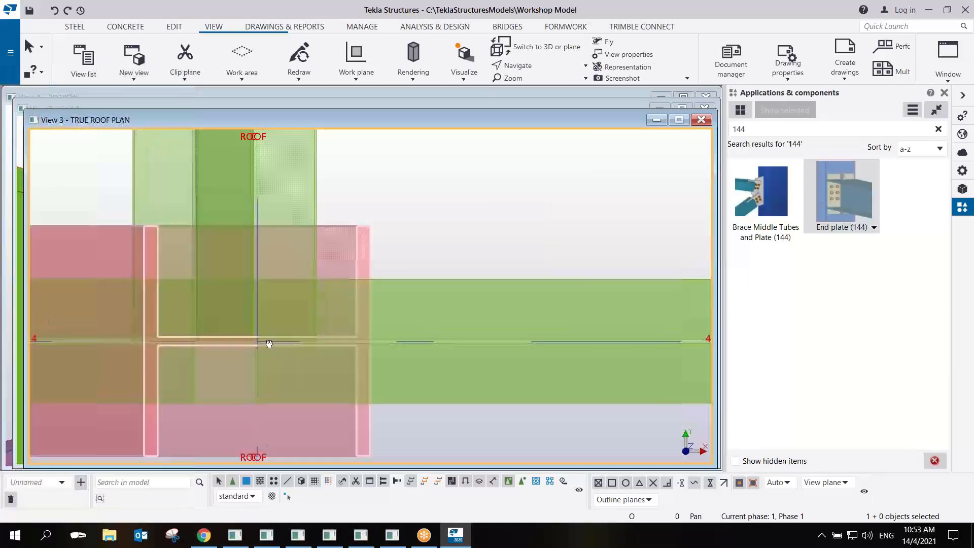
{"action": "scroll", "coordinate": [409, 337], "scroll_direction": "down", "scroll_amount": 4}
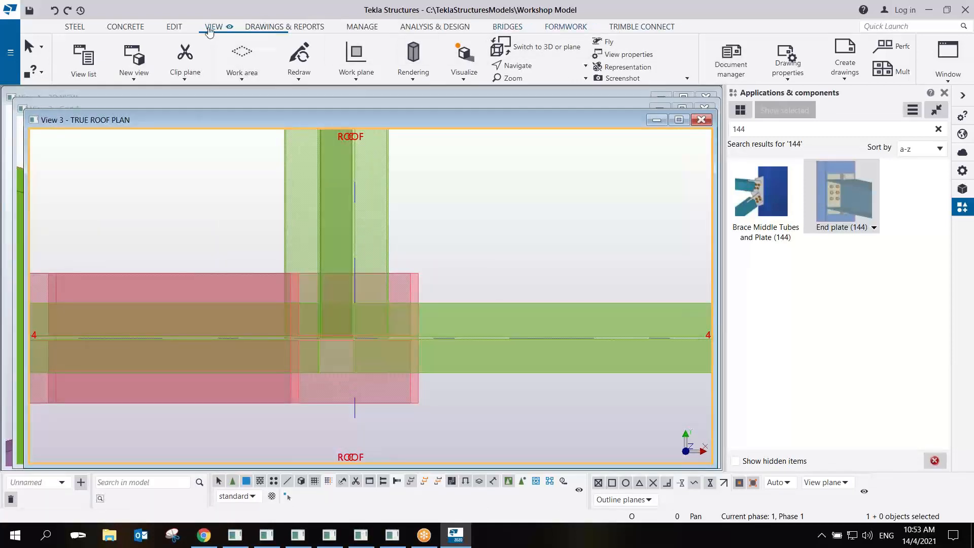
{"action": "left_click", "coordinate": [173, 27]}
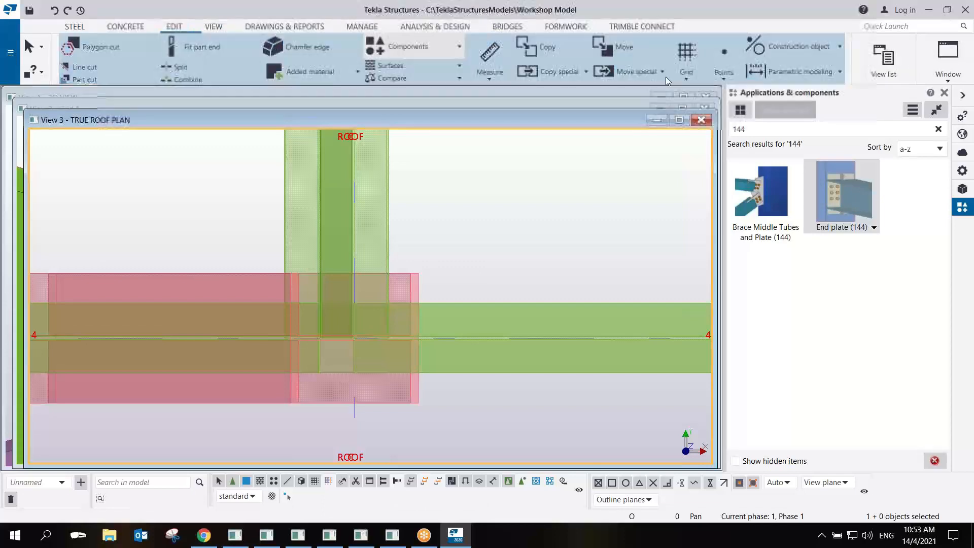
{"action": "left_click", "coordinate": [725, 71]}
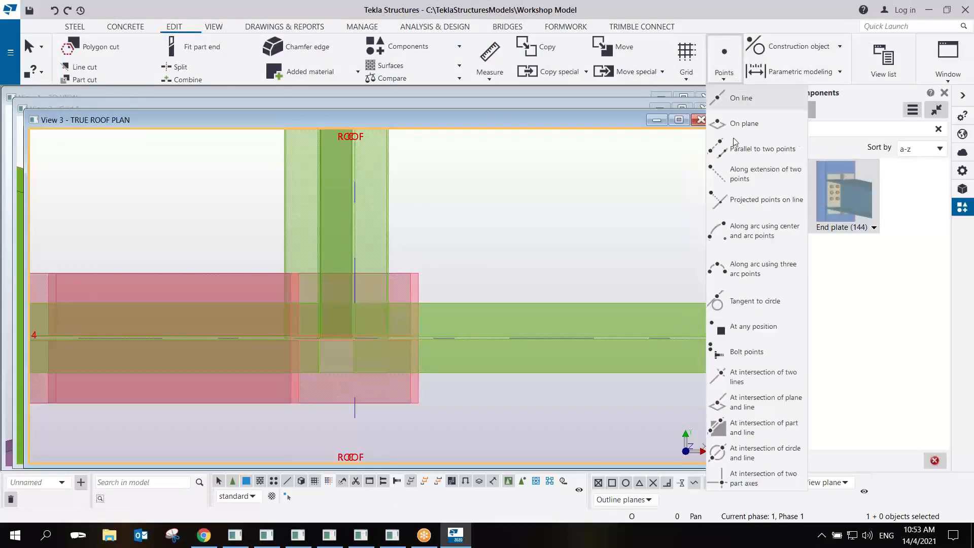
{"action": "left_click", "coordinate": [742, 178]}
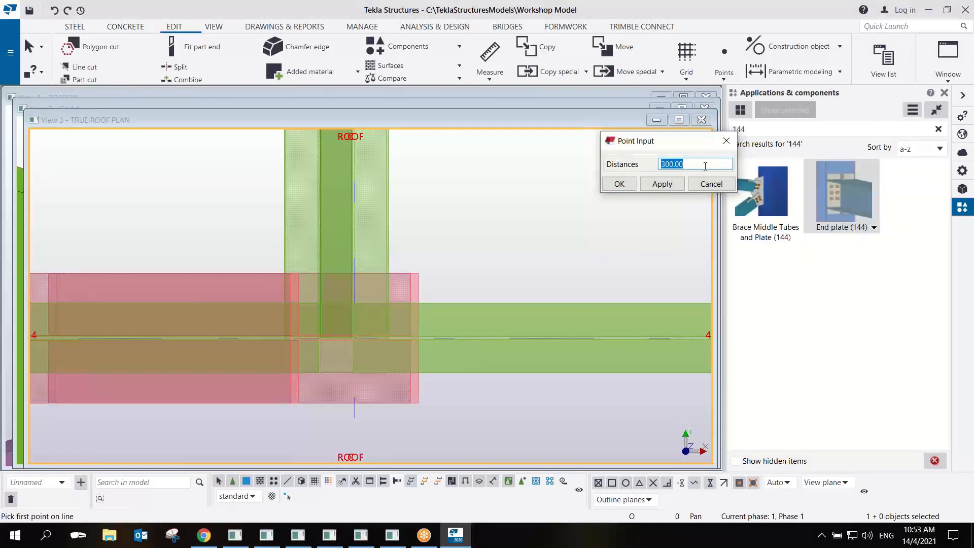
{"action": "left_click", "coordinate": [624, 185]}
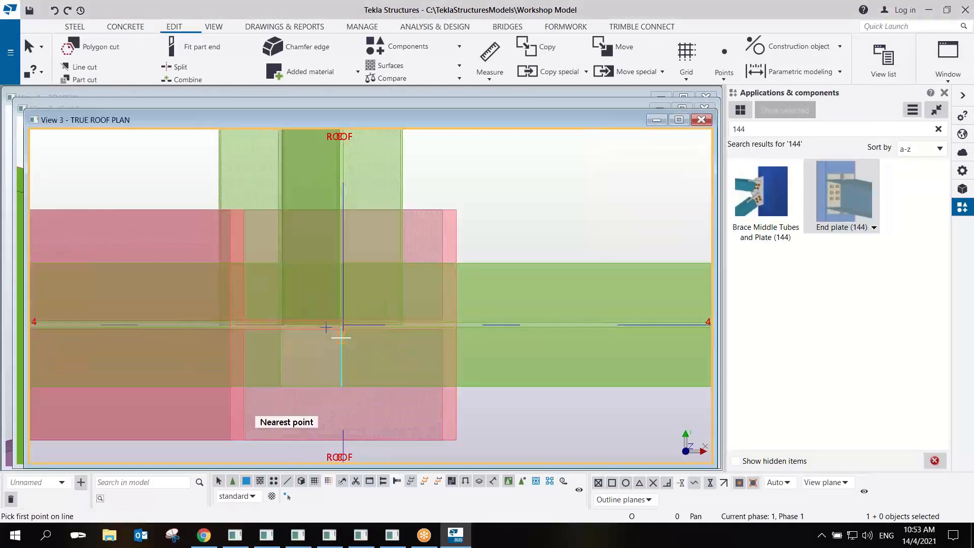
{"action": "scroll", "coordinate": [326, 330], "scroll_direction": "up", "scroll_amount": 5}
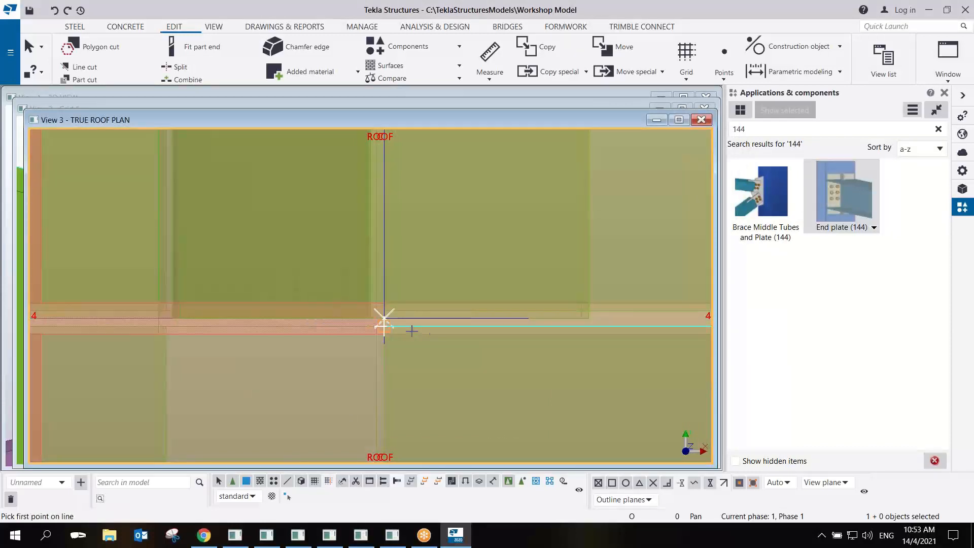
{"action": "scroll", "coordinate": [411, 331], "scroll_direction": "down", "scroll_amount": 5}
{"action": "middle_click_drag", "start_coordinate": [523, 336], "coordinate": [367, 330]}
{"action": "middle_click_drag", "start_coordinate": [680, 340], "coordinate": [0, 278]}
{"action": "middle_click_drag", "start_coordinate": [666, 238], "coordinate": [387, 252]}
{"action": "scroll", "coordinate": [392, 251], "scroll_direction": "up", "scroll_amount": 4}
{"action": "scroll", "coordinate": [377, 284], "scroll_direction": "down", "scroll_amount": 6}
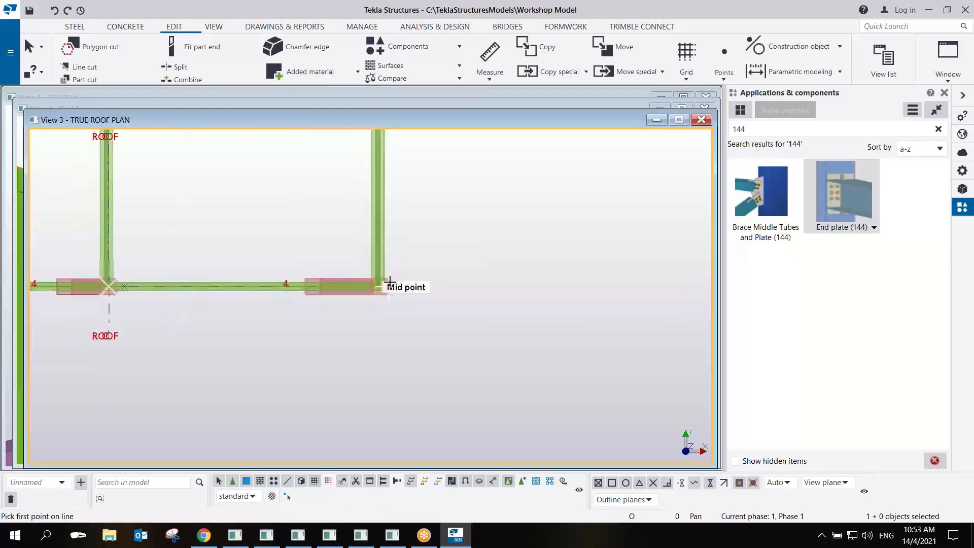
{"action": "scroll", "coordinate": [389, 282], "scroll_direction": "down", "scroll_amount": 3}
{"action": "middle_click_drag", "start_coordinate": [372, 250], "coordinate": [411, 313], "text": "ctrl"}
{"action": "scroll", "coordinate": [410, 313], "scroll_direction": "up", "scroll_amount": 8}
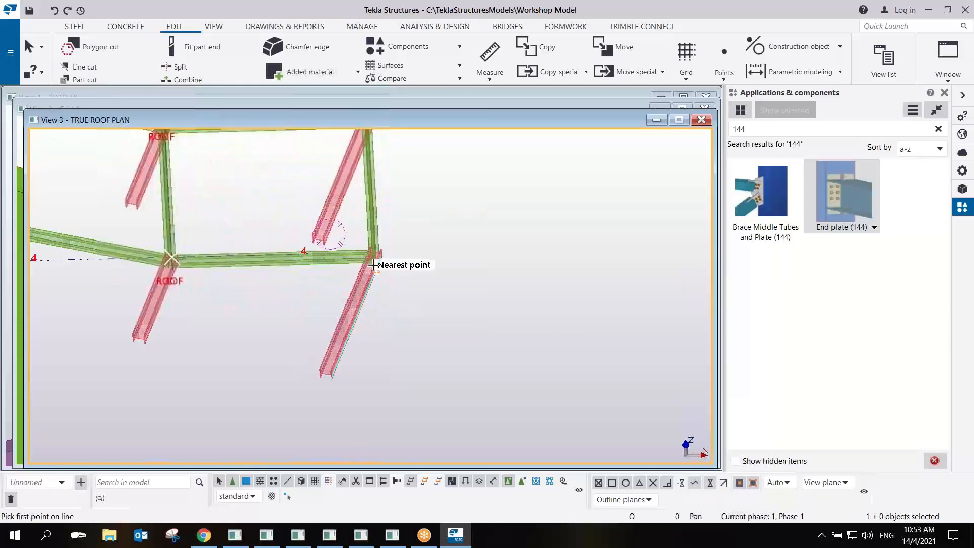
{"action": "middle_click_drag", "start_coordinate": [527, 306], "coordinate": [395, 296]}
{"action": "scroll", "coordinate": [396, 296], "scroll_direction": "down", "scroll_amount": 3}
{"action": "scroll", "coordinate": [531, 297], "scroll_direction": "up", "scroll_amount": 5}
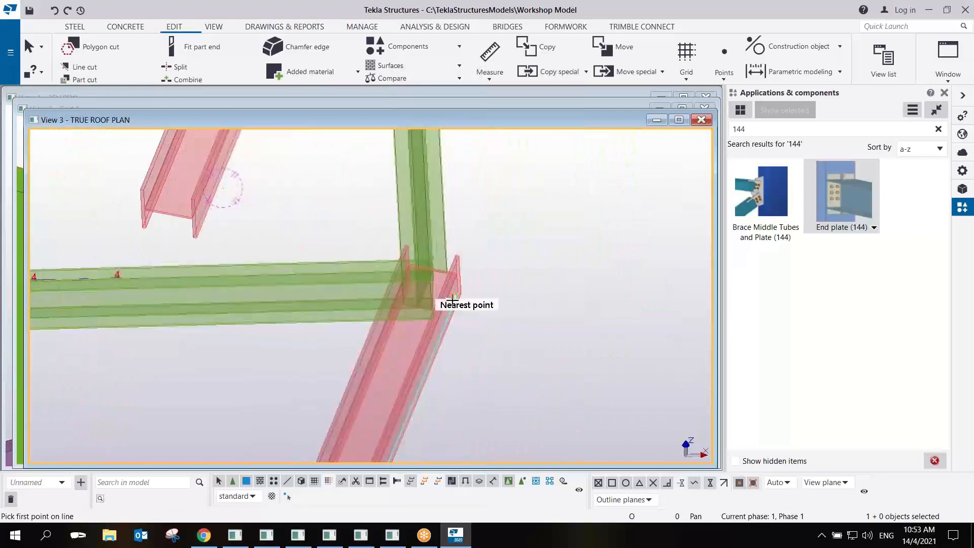
{"action": "key", "text": "ctrl+p"}
{"action": "scroll", "coordinate": [473, 384], "scroll_direction": "up", "scroll_amount": 6}
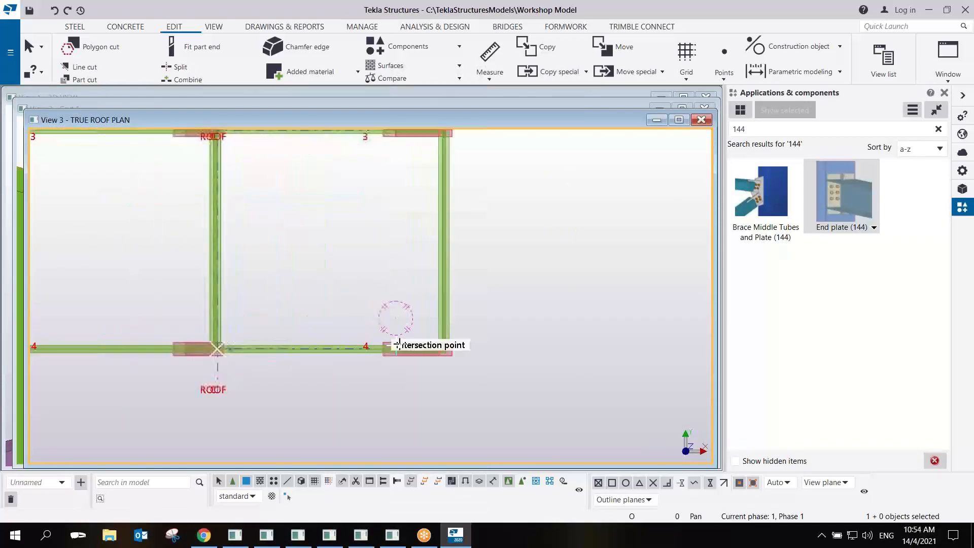
{"action": "scroll", "coordinate": [473, 355], "scroll_direction": "up", "scroll_amount": 5}
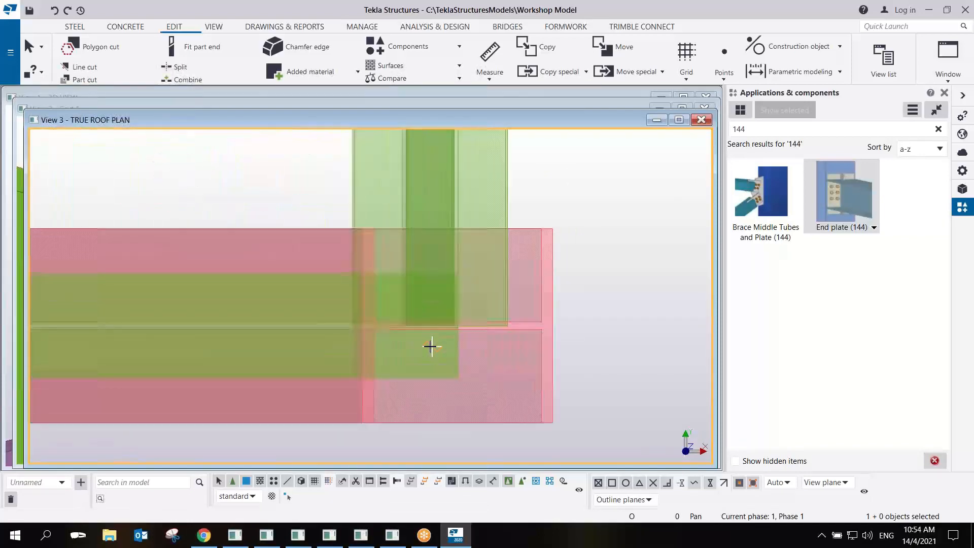
{"action": "right_click", "coordinate": [524, 216]}
{"action": "left_click", "coordinate": [542, 220]}
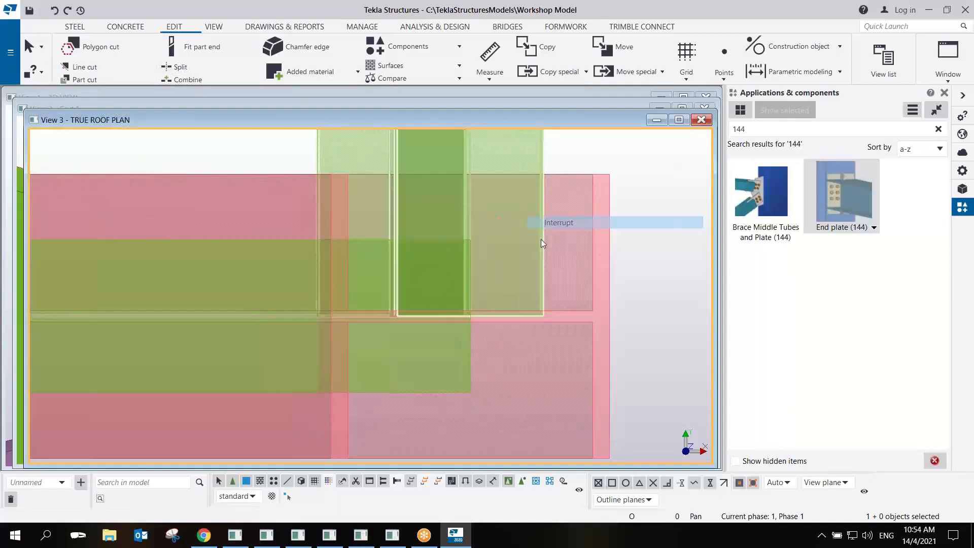
Try the Work plane snapping option at the outer column on grid line 4, restoring the View plane option.
{"action": "scroll", "coordinate": [591, 287], "scroll_direction": "down", "scroll_amount": 5}
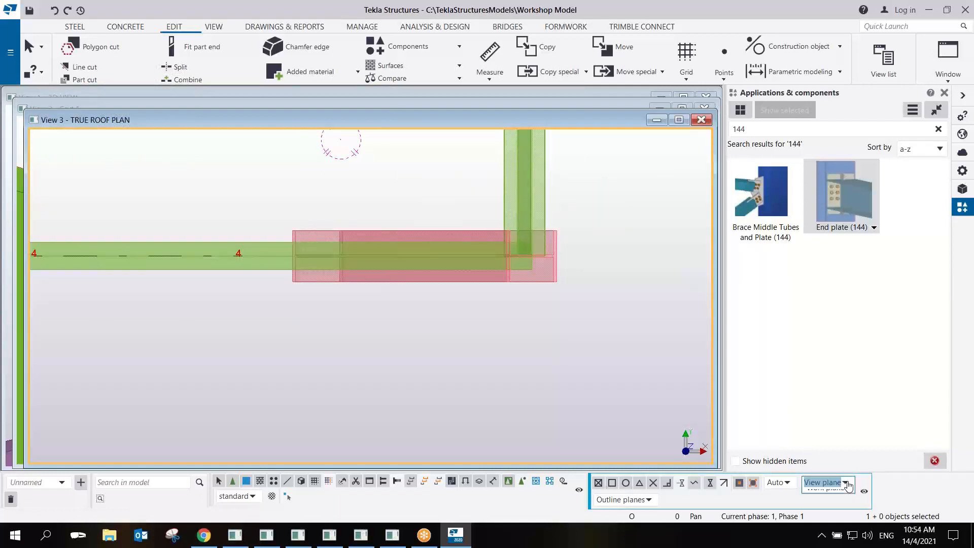
{"action": "left_click", "coordinate": [837, 509]}
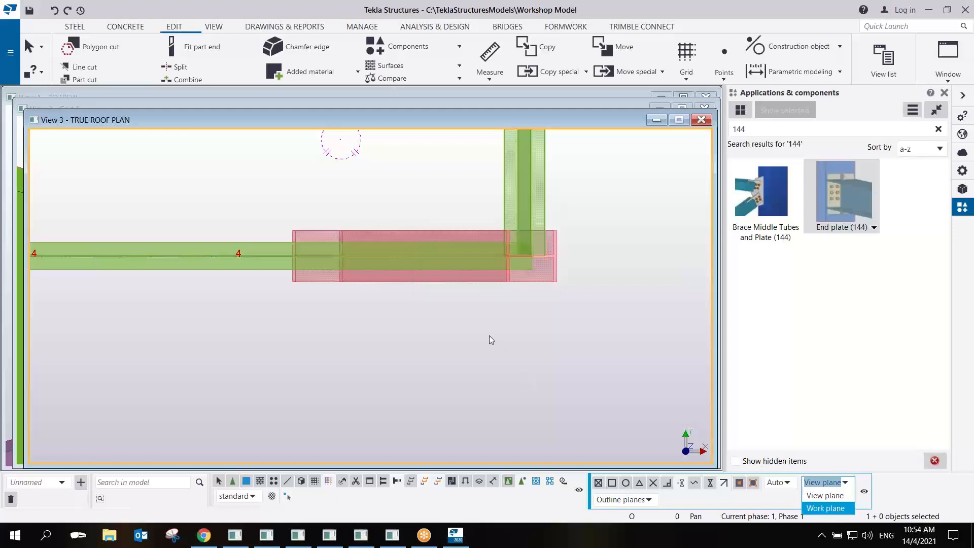
{"action": "scroll", "coordinate": [532, 368], "scroll_direction": "down", "scroll_amount": 3}
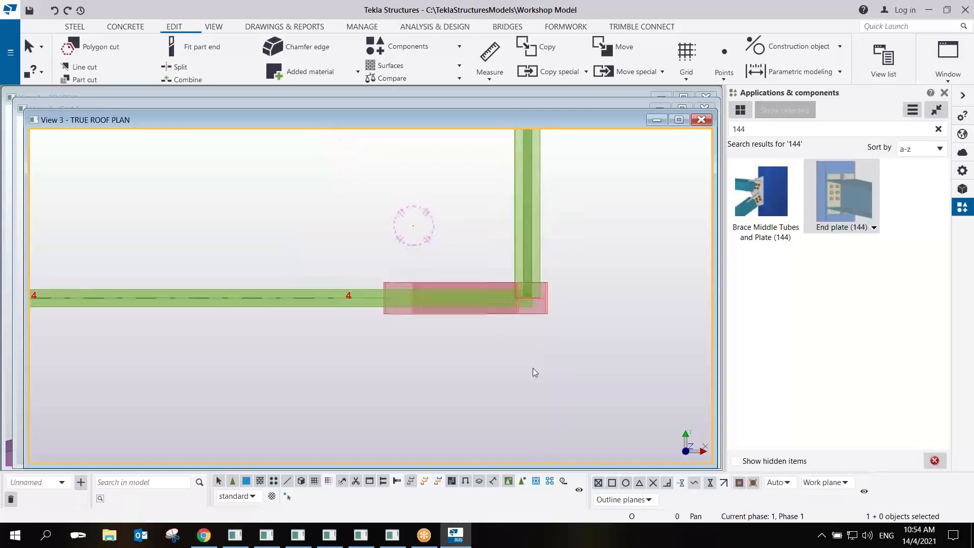
{"action": "key", "text": "ctrl+p"}
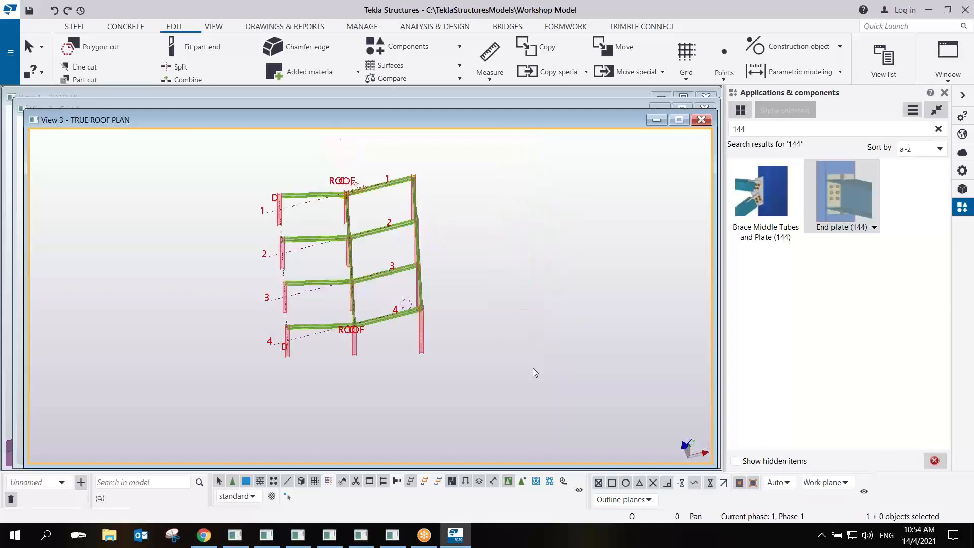
{"action": "key", "text": "ctrl+p"}
{"action": "scroll", "coordinate": [433, 435], "scroll_direction": "up", "scroll_amount": 5}
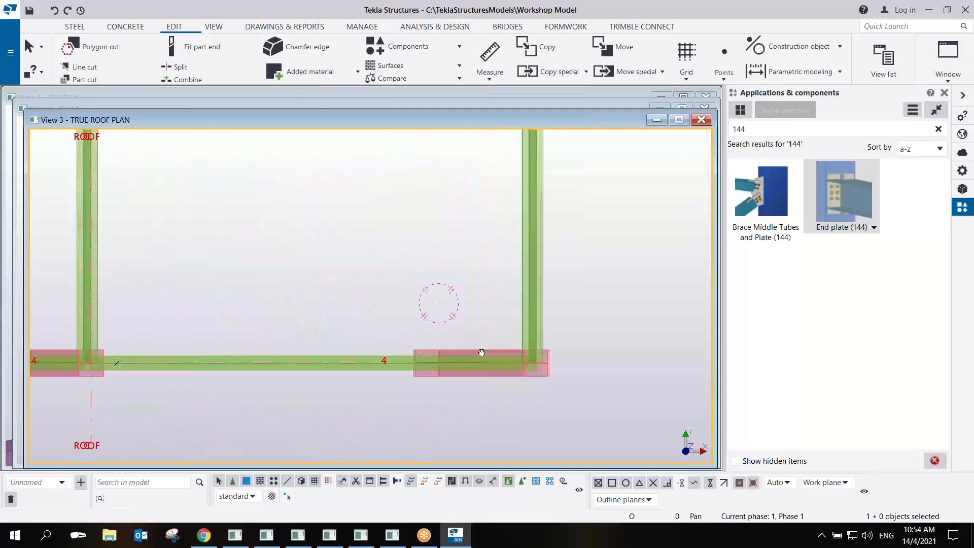
{"action": "middle_click_drag", "start_coordinate": [482, 353], "coordinate": [509, 272]}
{"action": "scroll", "coordinate": [538, 291], "scroll_direction": "up", "scroll_amount": 4}
{"action": "scroll", "coordinate": [356, 307], "scroll_direction": "down", "scroll_amount": 3}
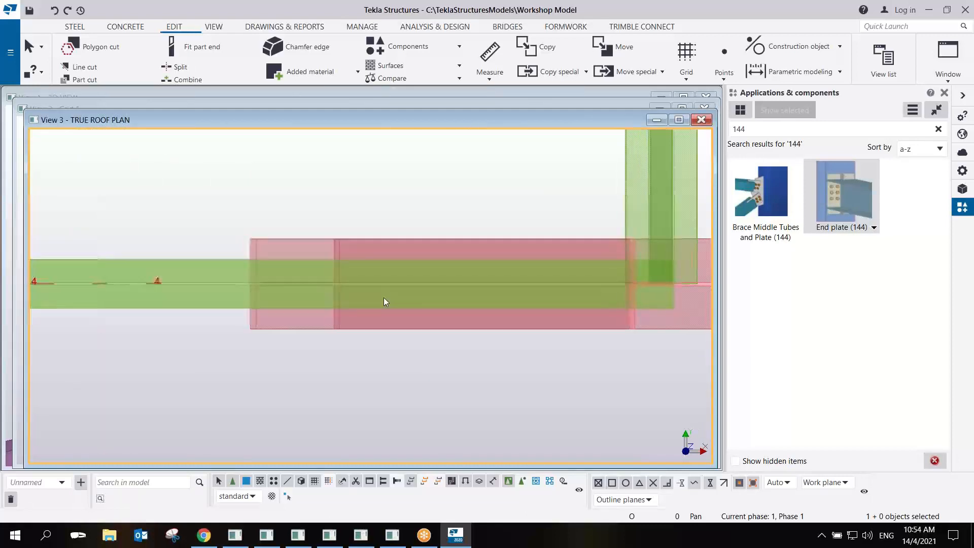
{"action": "left_click", "coordinate": [845, 482]}
{"action": "left_click", "coordinate": [831, 496]}
Add a construction line along the centreline of the grid line 4 roof beam, extending past the outer column.
{"action": "scroll", "coordinate": [560, 294], "scroll_direction": "up", "scroll_amount": 2}
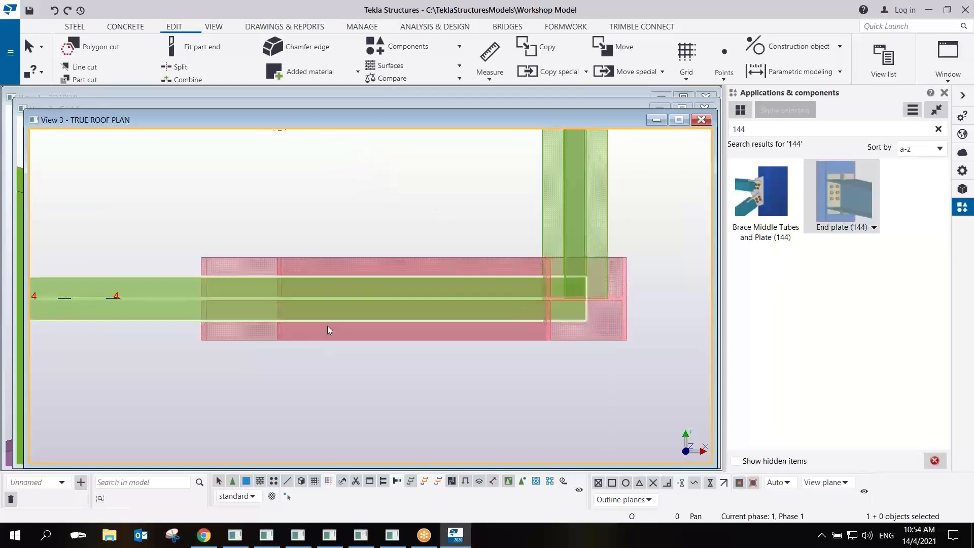
{"action": "scroll", "coordinate": [327, 326], "scroll_direction": "up", "scroll_amount": 1}
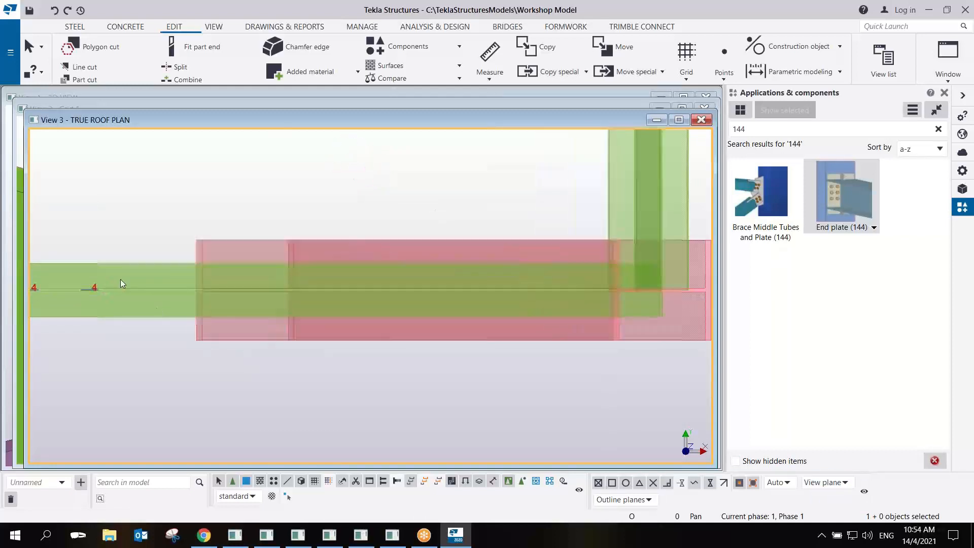
{"action": "left_click", "coordinate": [793, 48]}
{"action": "left_click", "coordinate": [773, 74]}
{"action": "scroll", "coordinate": [115, 282], "scroll_direction": "up", "scroll_amount": 3}
{"action": "left_click", "coordinate": [74, 304]}
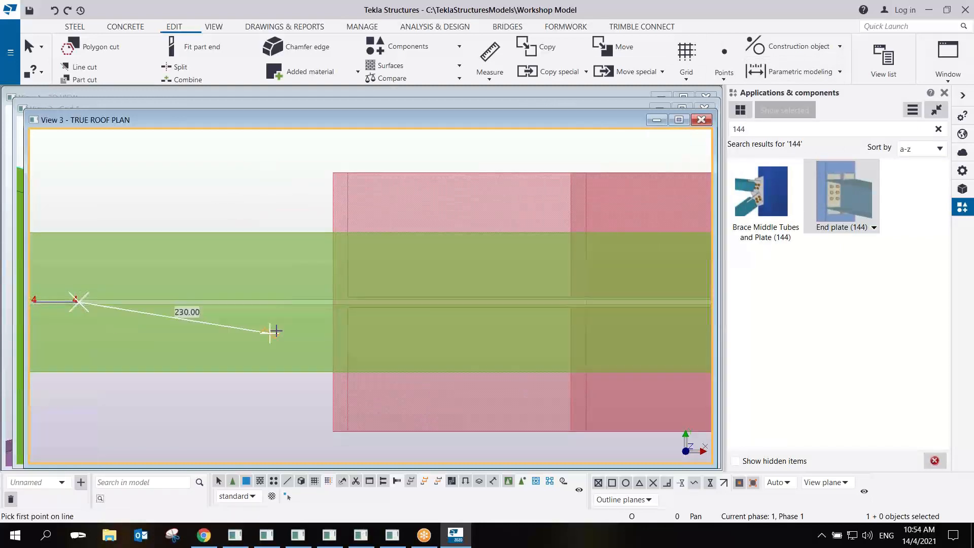
{"action": "scroll", "coordinate": [274, 333], "scroll_direction": "down", "scroll_amount": 5}
{"action": "middle_click_drag", "start_coordinate": [515, 332], "coordinate": [154, 303]}
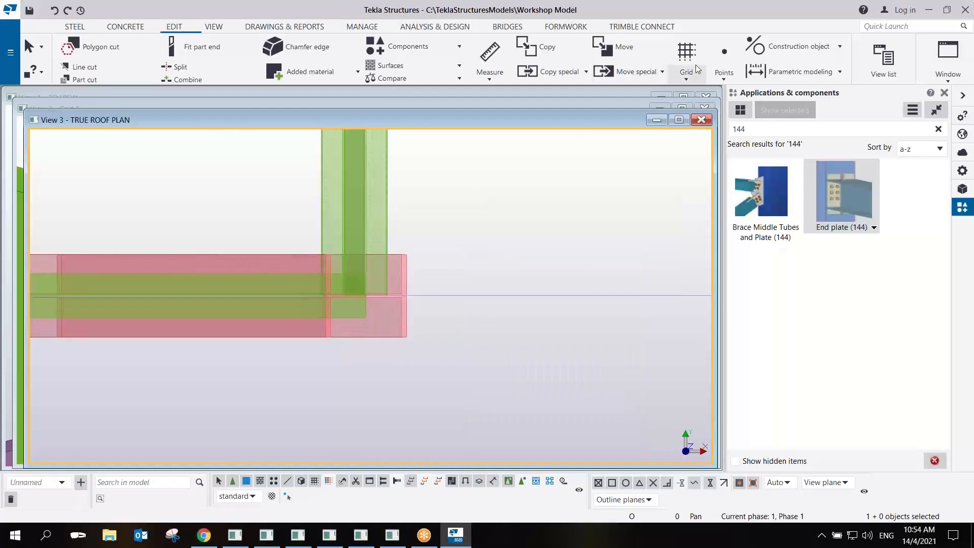
Add a point 300 mm inward from the inner face of the outer column on grid line 4, along the construction line.
{"action": "left_click", "coordinate": [724, 60]}
{"action": "left_click", "coordinate": [751, 173]}
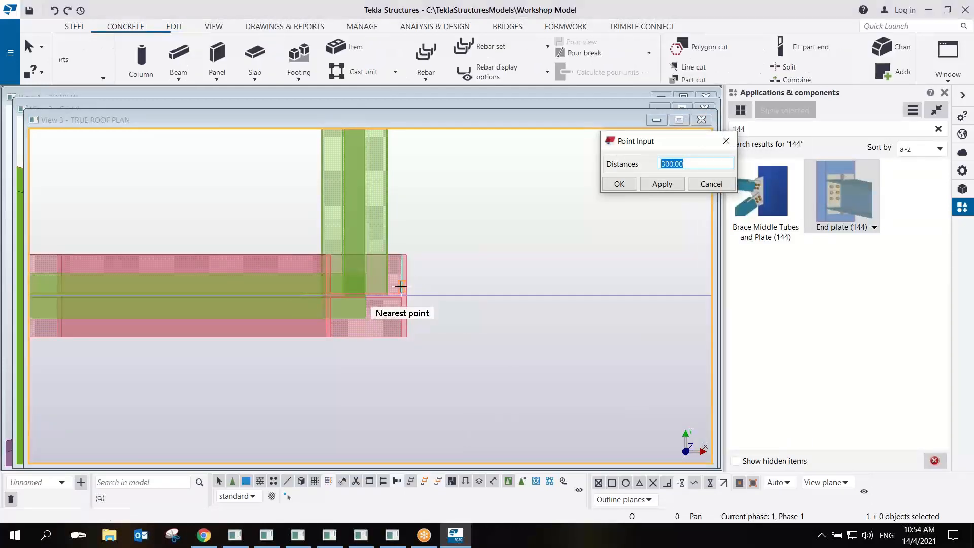
{"action": "scroll", "coordinate": [341, 285], "scroll_direction": "up", "scroll_amount": 3}
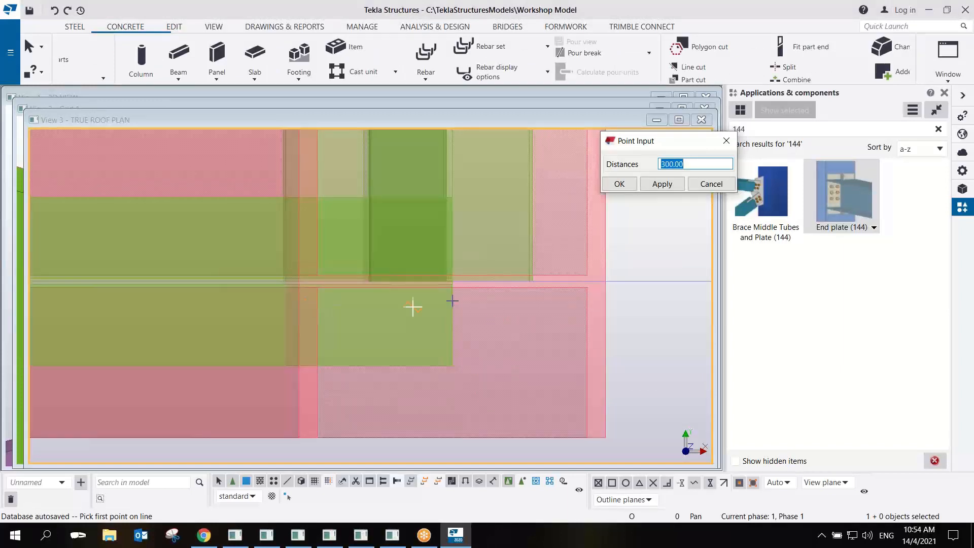
{"action": "left_click", "coordinate": [620, 279]}
{"action": "scroll", "coordinate": [549, 287], "scroll_direction": "up", "scroll_amount": 1}
{"action": "scroll", "coordinate": [237, 300], "scroll_direction": "up", "scroll_amount": 3}
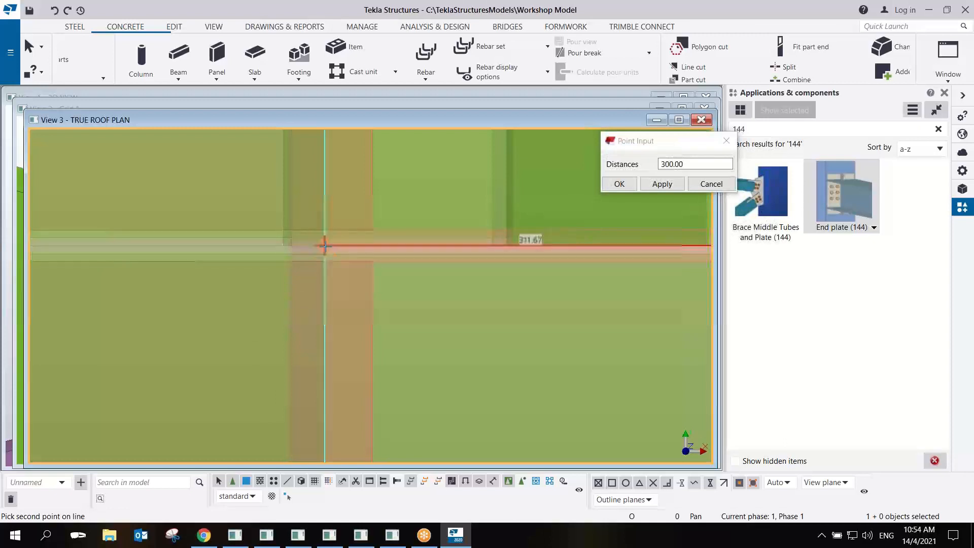
{"action": "left_click", "coordinate": [325, 246]}
{"action": "scroll", "coordinate": [336, 261], "scroll_direction": "down", "scroll_amount": 4}
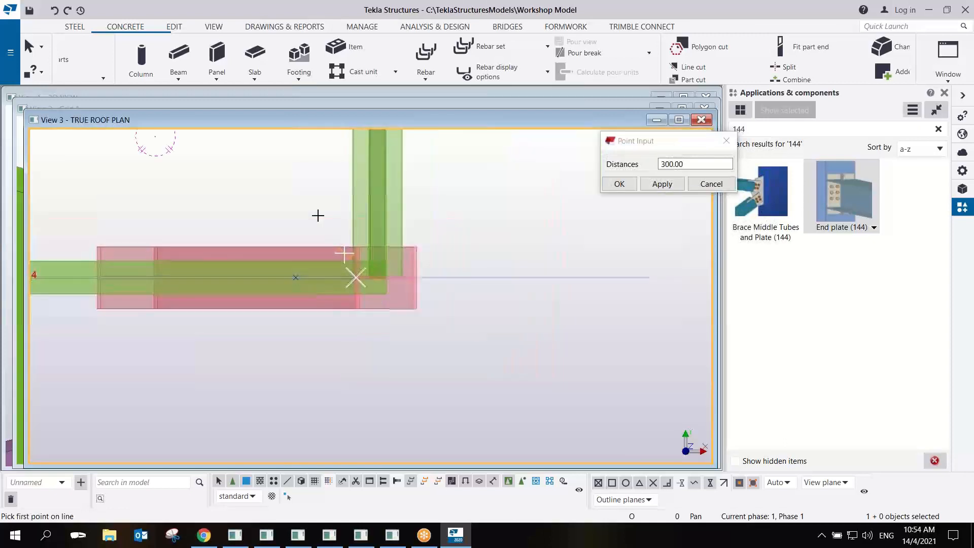
{"action": "scroll", "coordinate": [303, 283], "scroll_direction": "down", "scroll_amount": 3}
{"action": "middle_click_drag", "start_coordinate": [302, 283], "coordinate": [577, 339]}
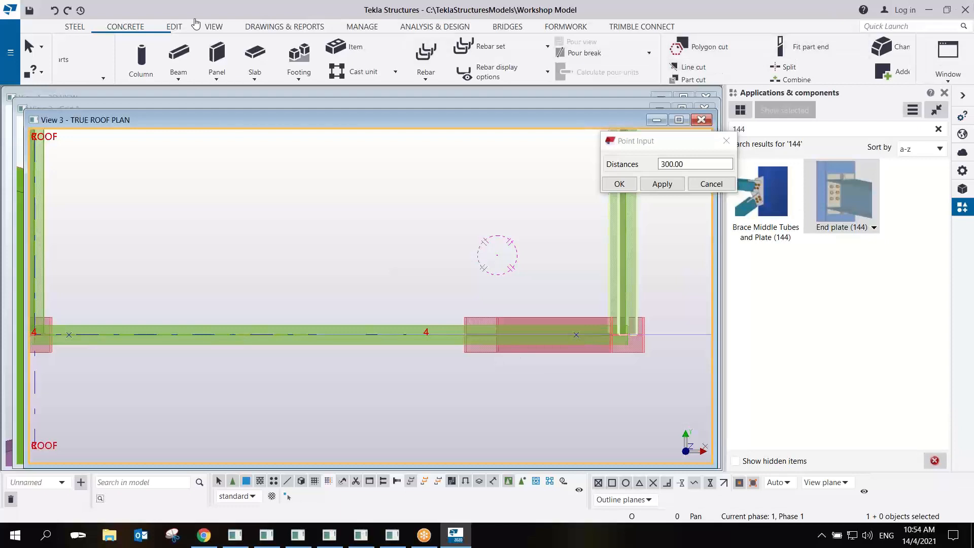
Divide the line between the two 300 mm offset points on the grid line 4 beam with 4 evenly spaced points.
{"action": "left_click", "coordinate": [173, 29]}
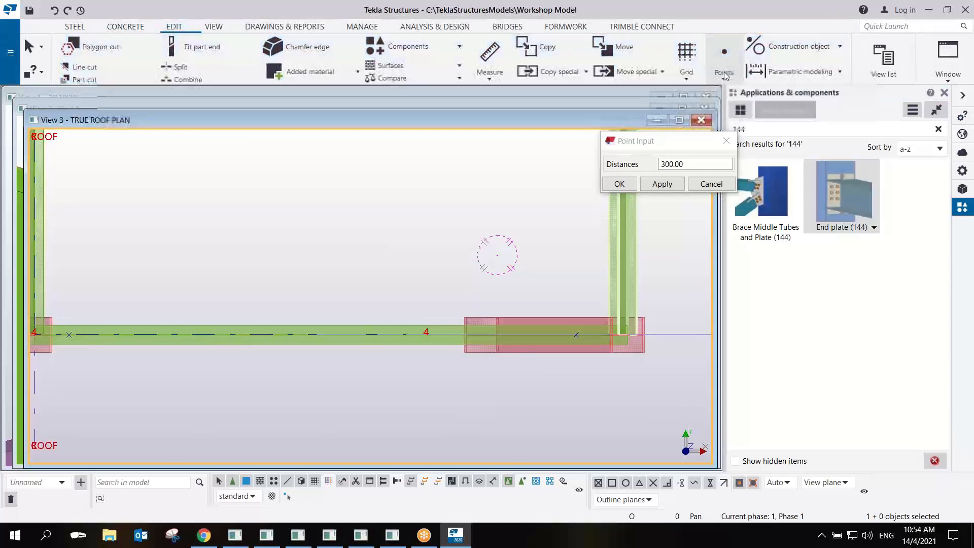
{"action": "left_click", "coordinate": [725, 74]}
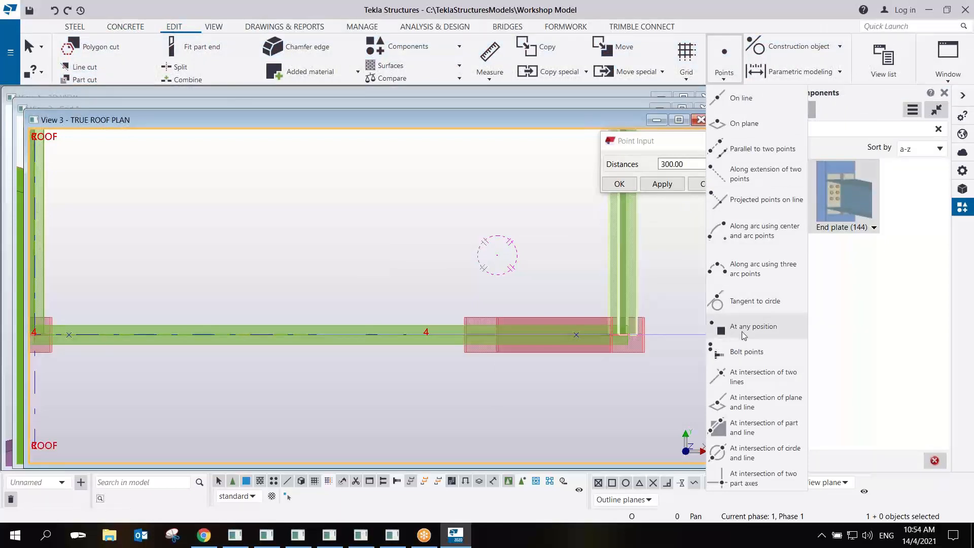
{"action": "left_click", "coordinate": [745, 99]}
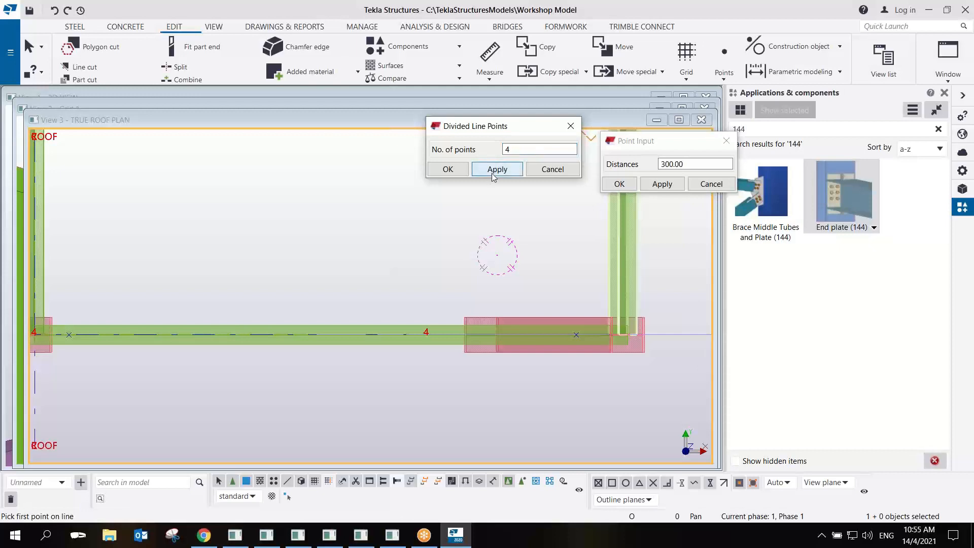
{"action": "left_click", "coordinate": [68, 334]}
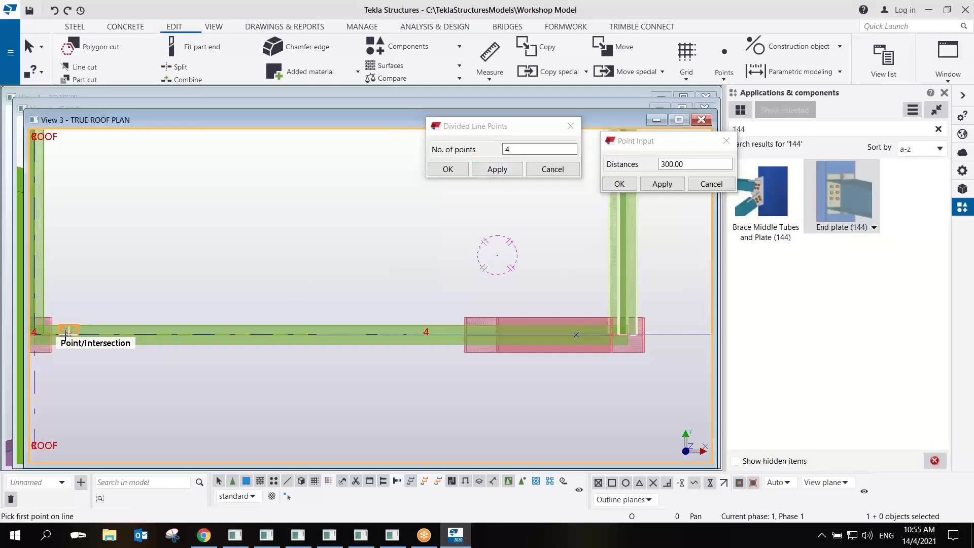
{"action": "left_click", "coordinate": [581, 336]}
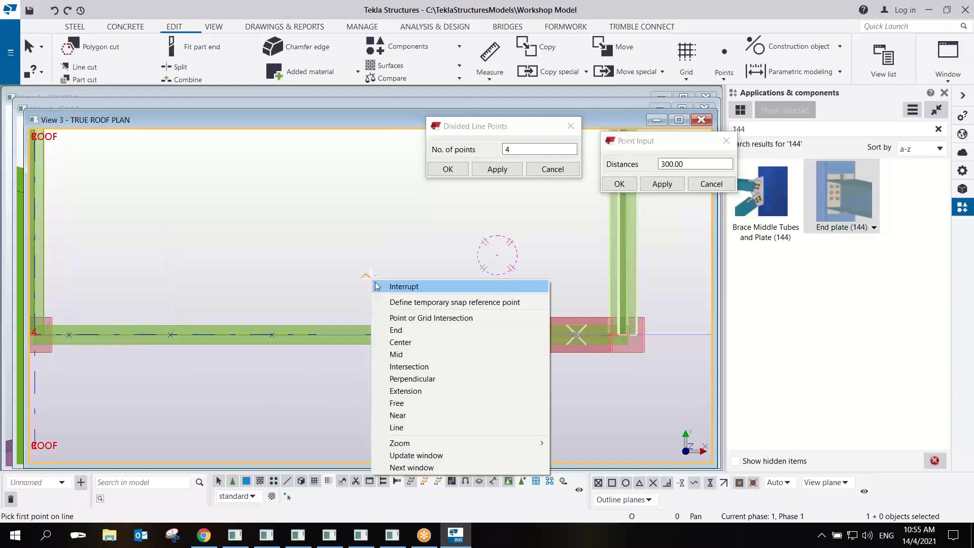
Measure the first point's offset from the grid intersection and the spacing between two adjacent divided points on the grid line 4 beam.
{"action": "middle_click_drag", "start_coordinate": [213, 299], "coordinate": [360, 335]}
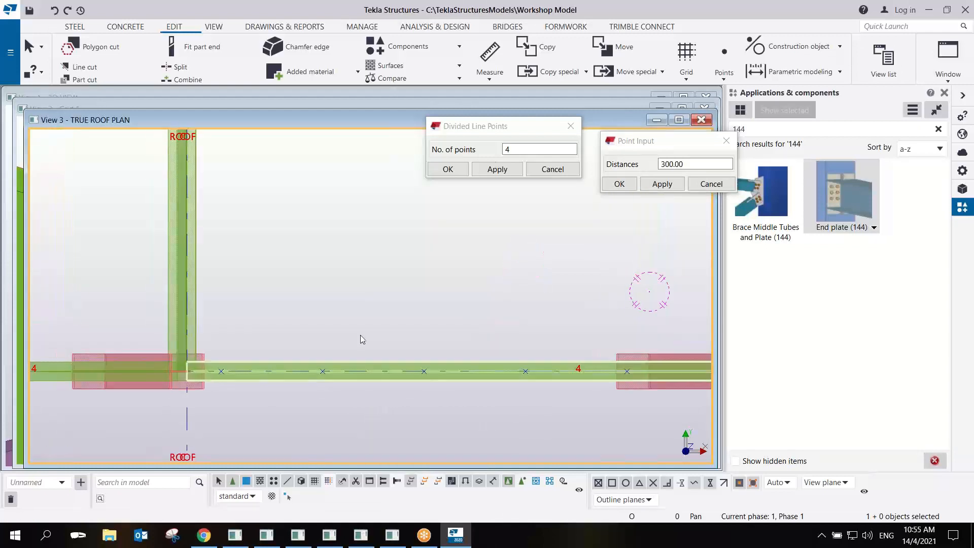
{"action": "left_click", "coordinate": [496, 70]}
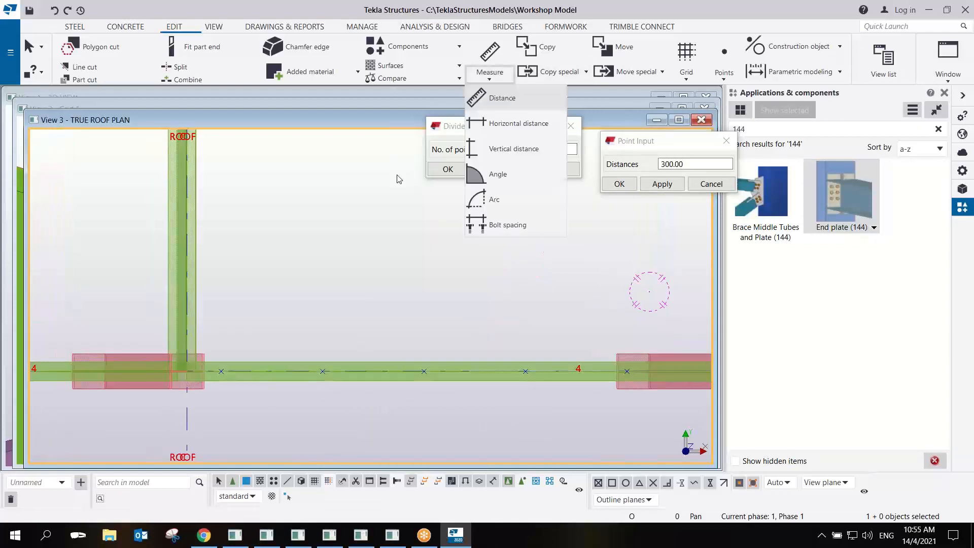
{"action": "left_click", "coordinate": [493, 97]}
{"action": "left_click", "coordinate": [221, 372]}
{"action": "left_click", "coordinate": [187, 371]}
{"action": "left_click", "coordinate": [301, 311]}
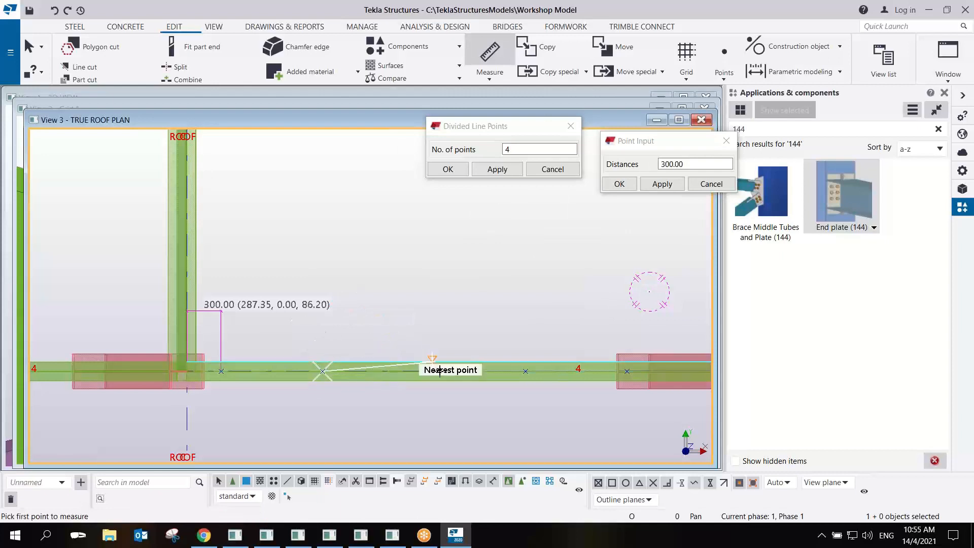
{"action": "left_click", "coordinate": [323, 371]}
{"action": "left_click", "coordinate": [424, 371]}
{"action": "left_click", "coordinate": [400, 313]}
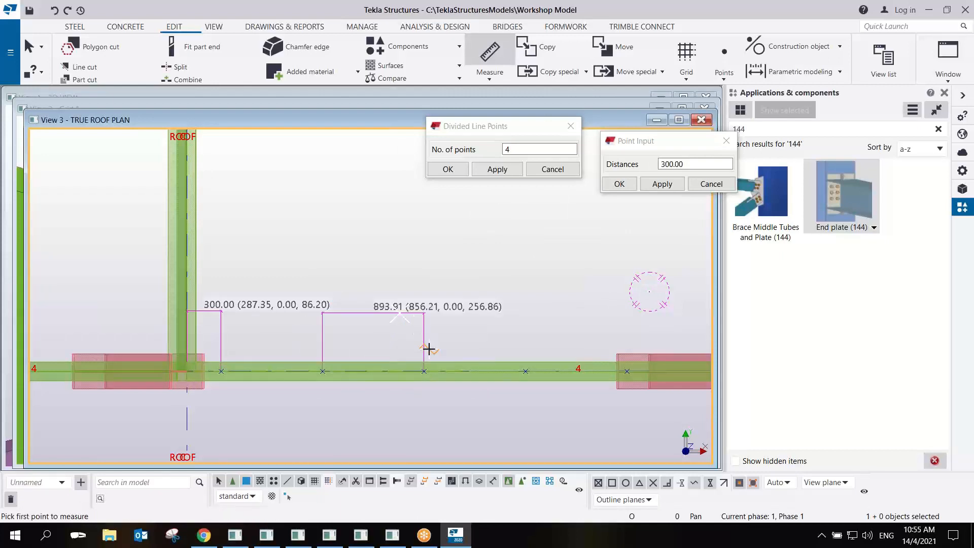
{"action": "right_click", "coordinate": [383, 254]}
{"action": "left_click", "coordinate": [407, 260]}
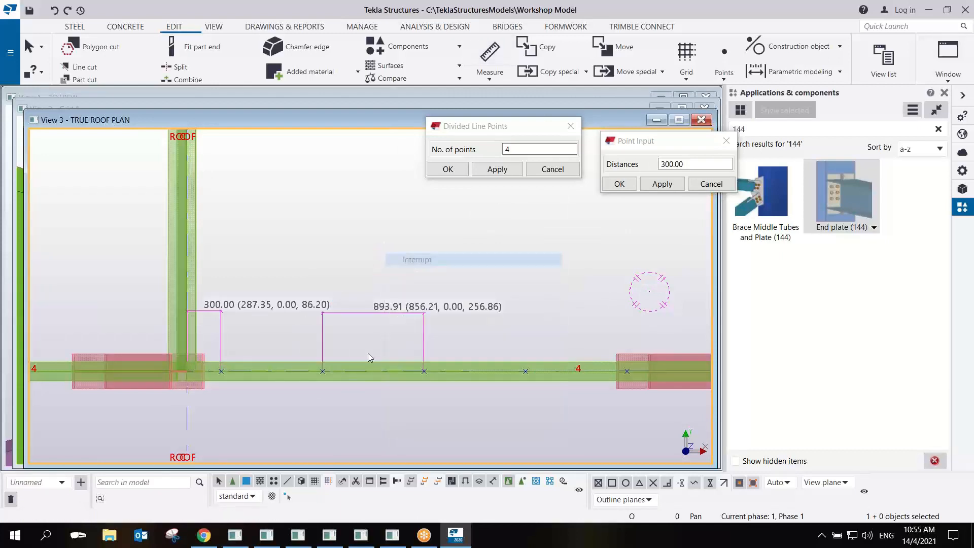
Close the Divided Line Points and Point Input dialogs.
{"action": "scroll", "coordinate": [369, 355], "scroll_direction": "down", "scroll_amount": 2}
{"action": "middle_click_drag", "start_coordinate": [533, 378], "coordinate": [383, 364]}
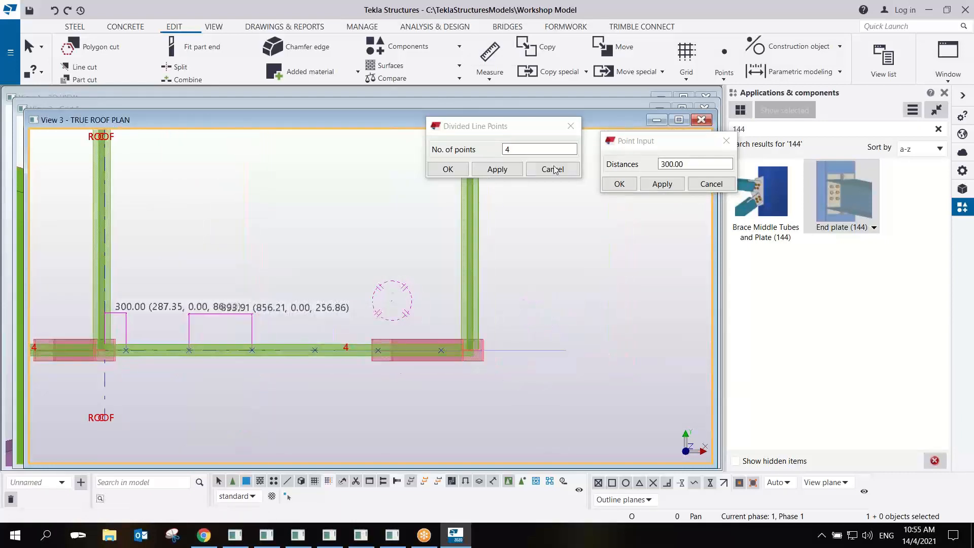
{"action": "left_click", "coordinate": [570, 126]}
{"action": "left_click", "coordinate": [723, 146]}
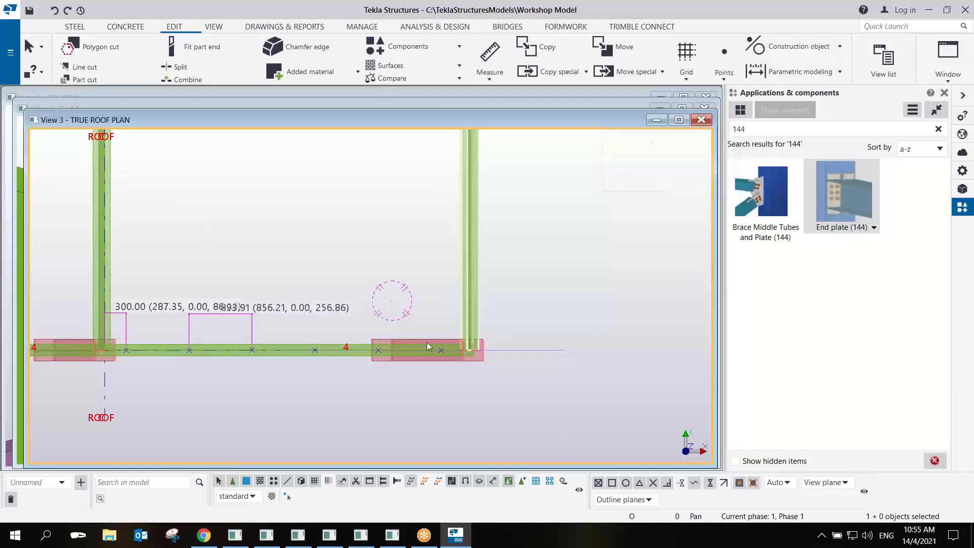
Start a new PURLIN steel beam with profile PFC-180*75*20 and class 8.
{"action": "middle_click_drag", "start_coordinate": [429, 350], "coordinate": [439, 424]}
{"action": "scroll", "coordinate": [436, 419], "scroll_direction": "down", "scroll_amount": 3}
{"action": "scroll", "coordinate": [369, 366], "scroll_direction": "up", "scroll_amount": 1}
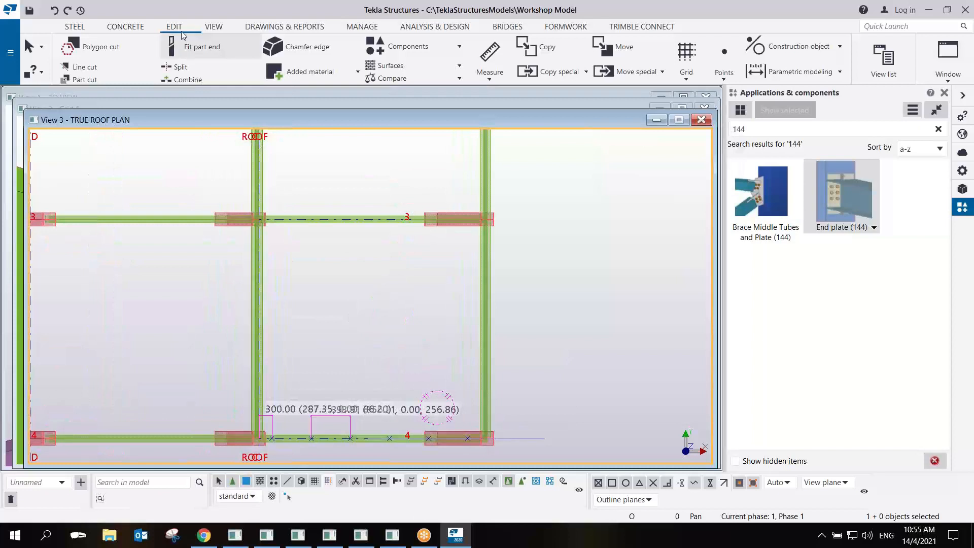
{"action": "left_click", "coordinate": [74, 28]}
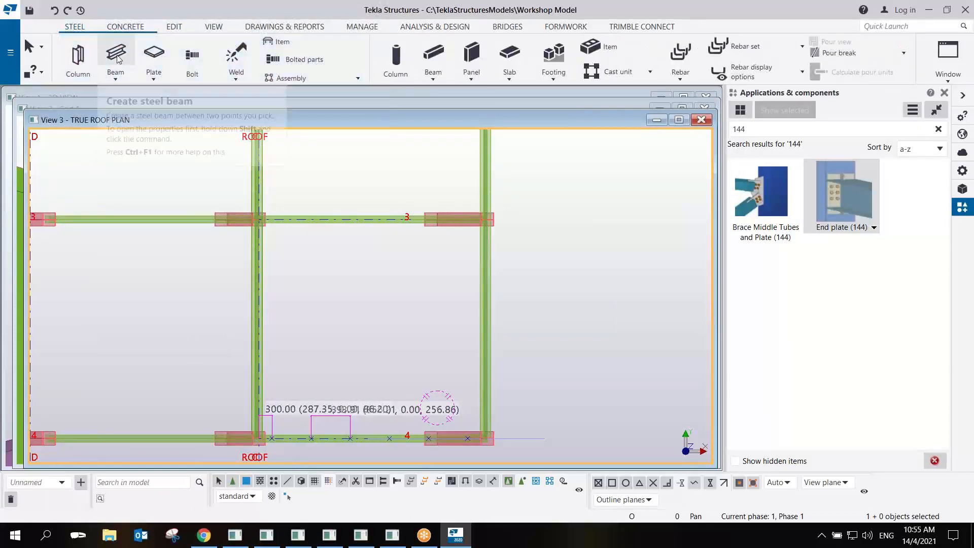
{"action": "left_click", "coordinate": [116, 58]}
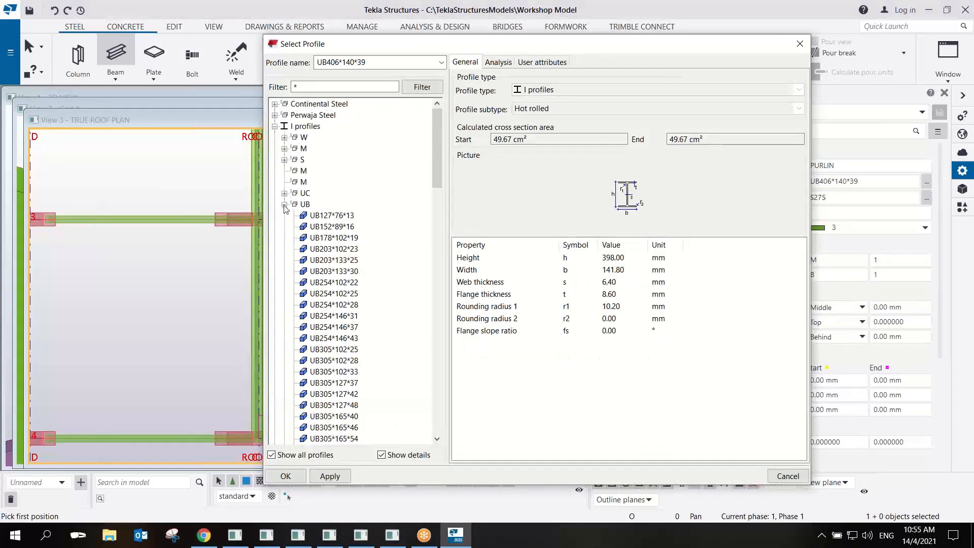
{"action": "left_click", "coordinate": [284, 204]}
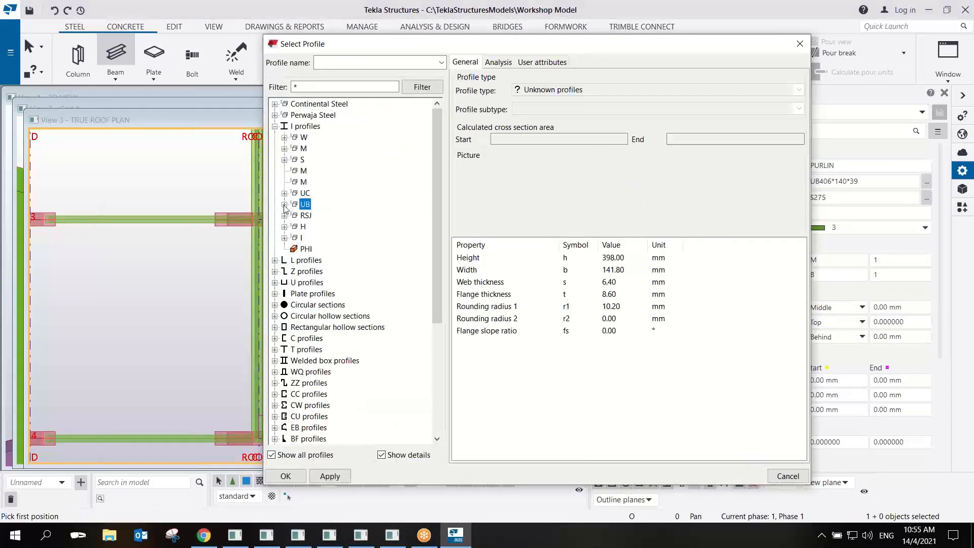
{"action": "double_click", "coordinate": [306, 339]}
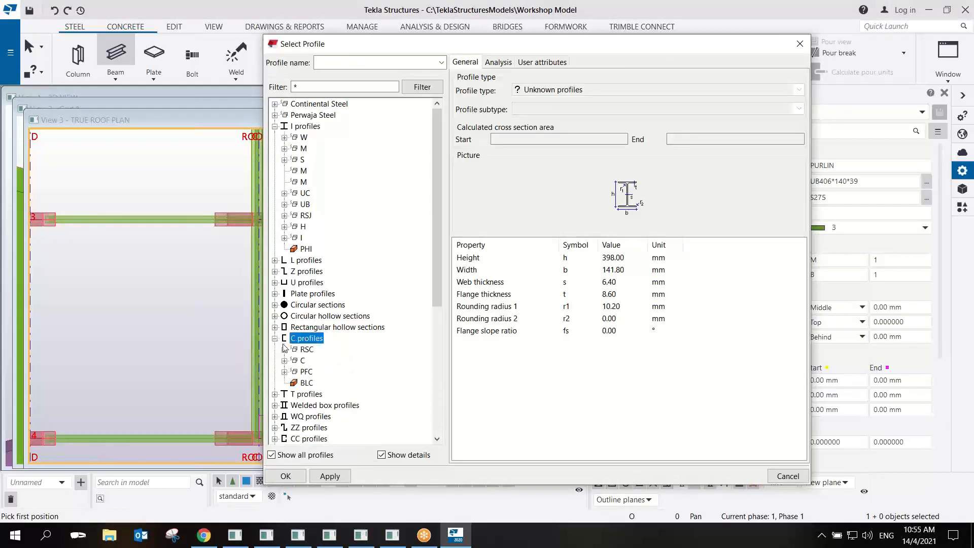
{"action": "left_click", "coordinate": [285, 372]}
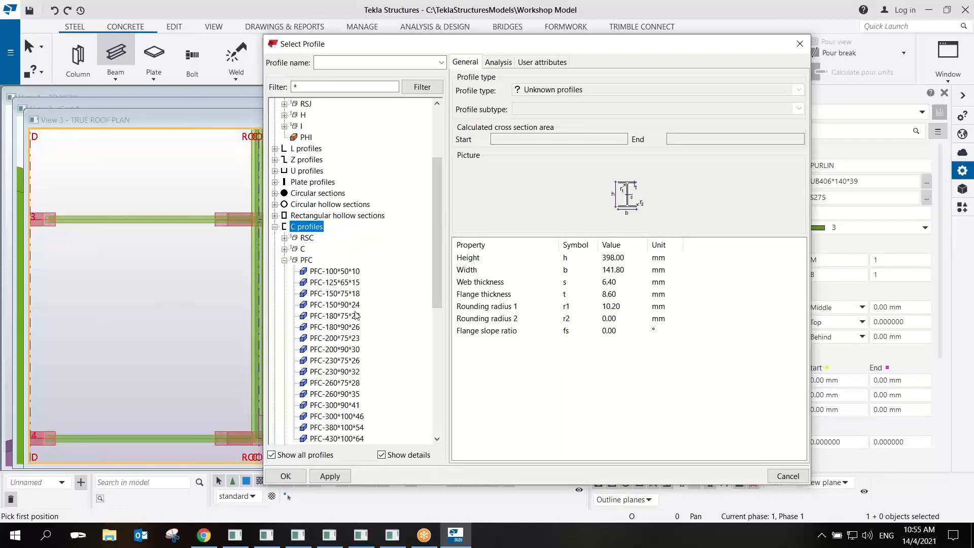
{"action": "left_click", "coordinate": [343, 316]}
{"action": "left_click", "coordinate": [330, 476]}
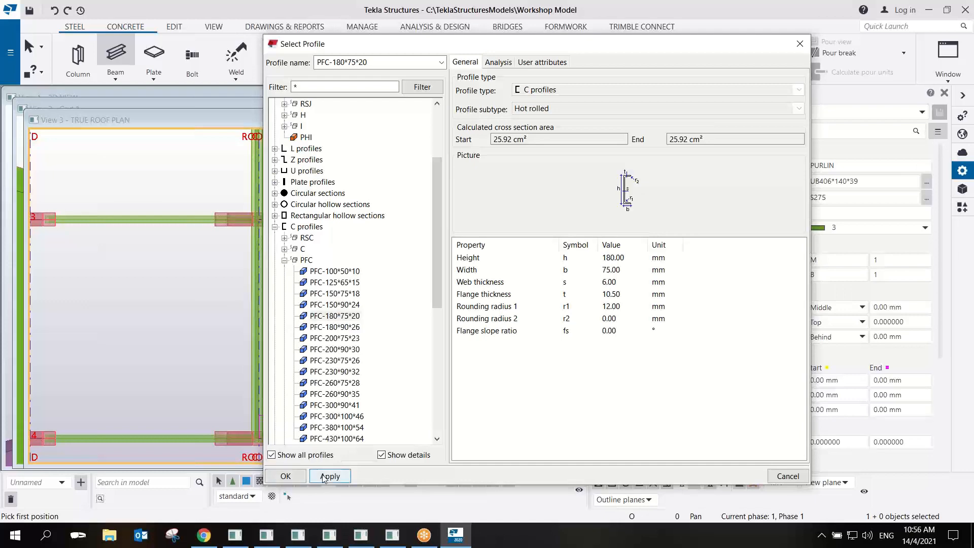
{"action": "left_click", "coordinate": [294, 476]}
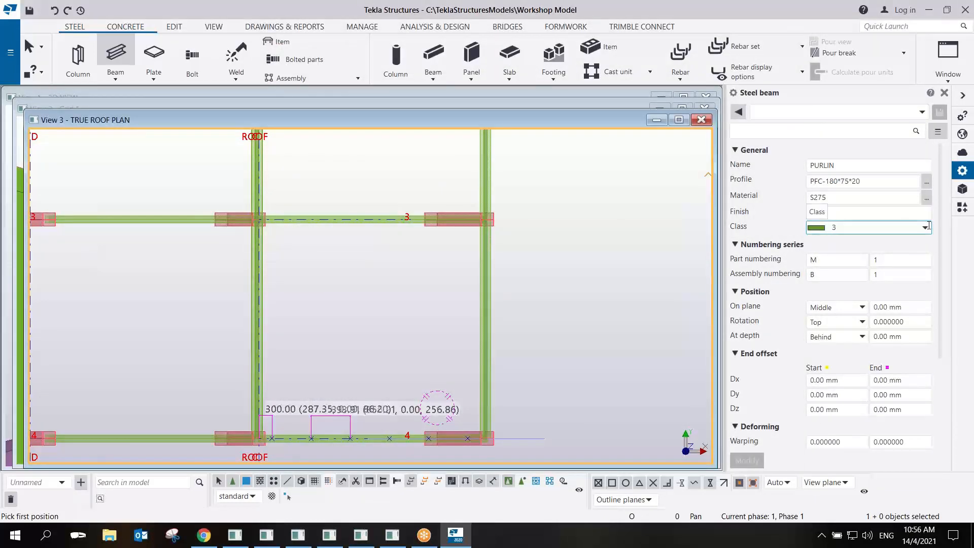
{"action": "left_click", "coordinate": [924, 227]}
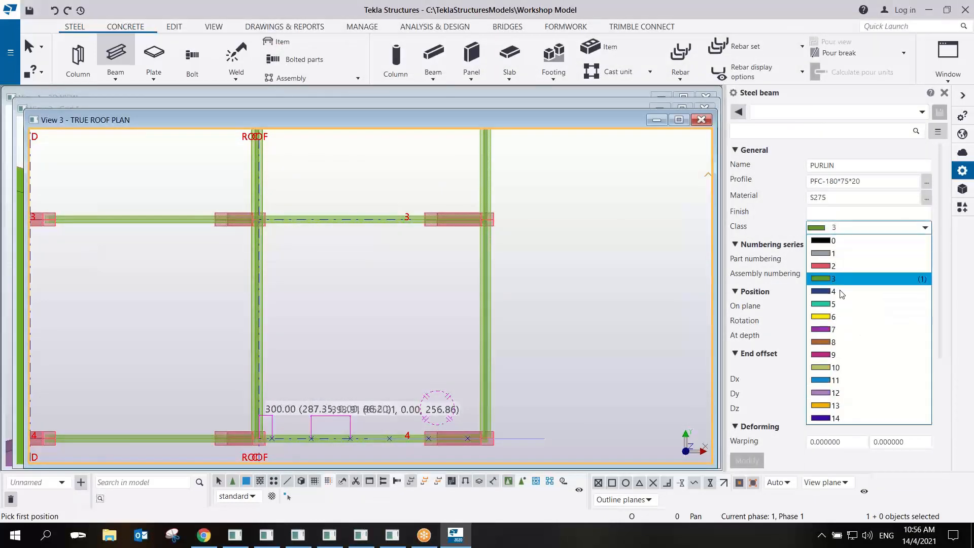
{"action": "left_click", "coordinate": [823, 342]}
Place the purlin from the first 300 mm offset point on grid line 4 orthogonally to the grid line 3 beam.
{"action": "scroll", "coordinate": [361, 325], "scroll_direction": "up", "scroll_amount": 5}
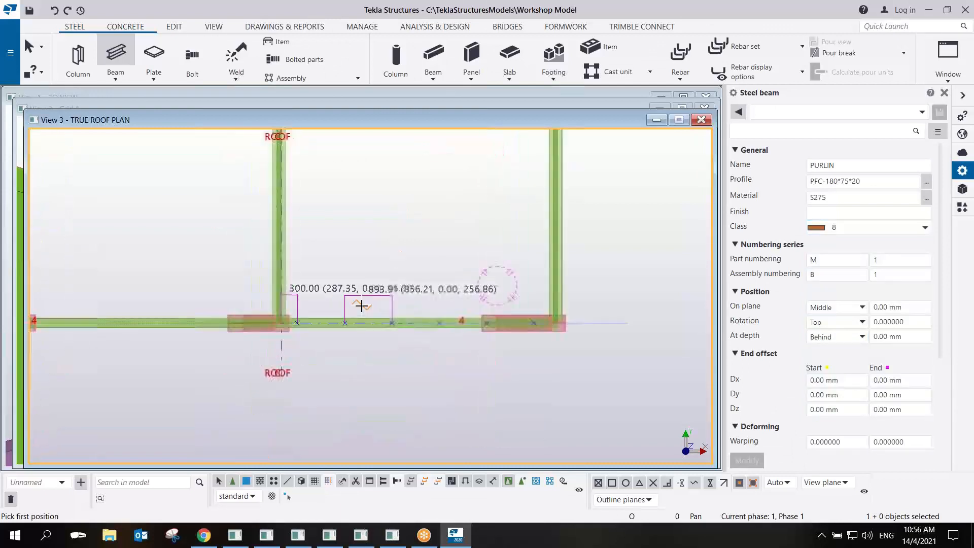
{"action": "scroll", "coordinate": [344, 327], "scroll_direction": "up", "scroll_amount": 5}
{"action": "middle_click_drag", "start_coordinate": [165, 337], "coordinate": [326, 381]}
{"action": "scroll", "coordinate": [328, 382], "scroll_direction": "up", "scroll_amount": 6}
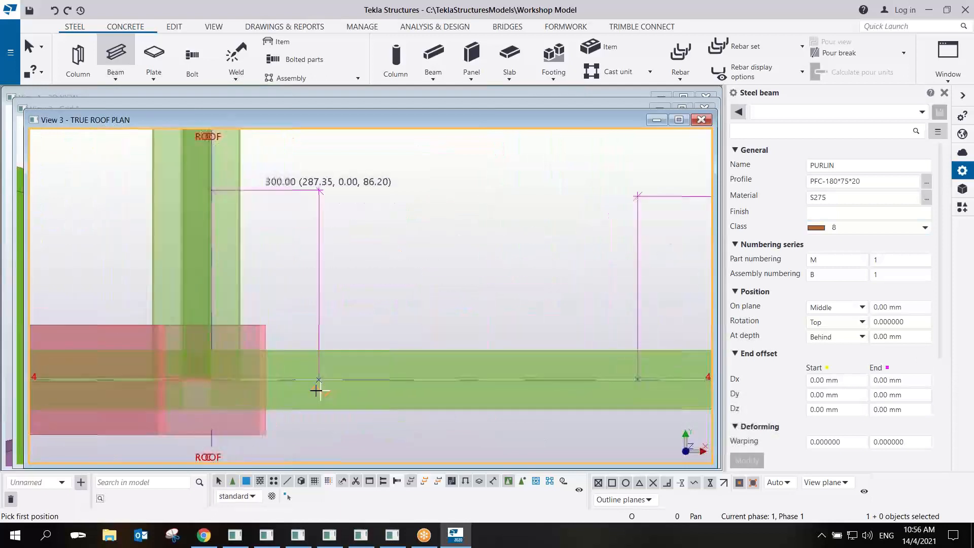
{"action": "left_click", "coordinate": [318, 380]}
{"action": "scroll", "coordinate": [366, 320], "scroll_direction": "down", "scroll_amount": 5}
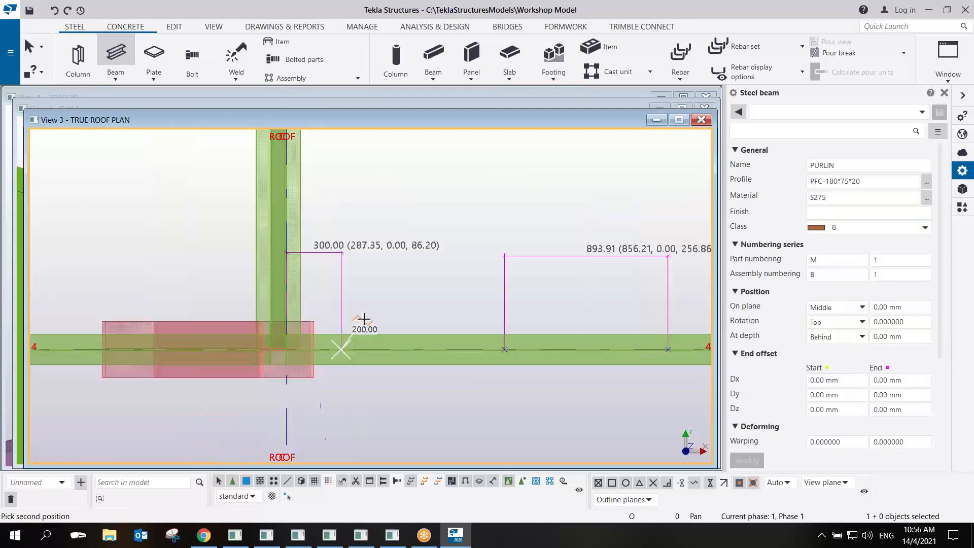
{"action": "middle_click_drag", "start_coordinate": [398, 268], "coordinate": [391, 450]}
{"action": "middle_click_drag", "start_coordinate": [392, 251], "coordinate": [384, 404]}
{"action": "scroll", "coordinate": [363, 226], "scroll_direction": "up", "scroll_amount": 4}
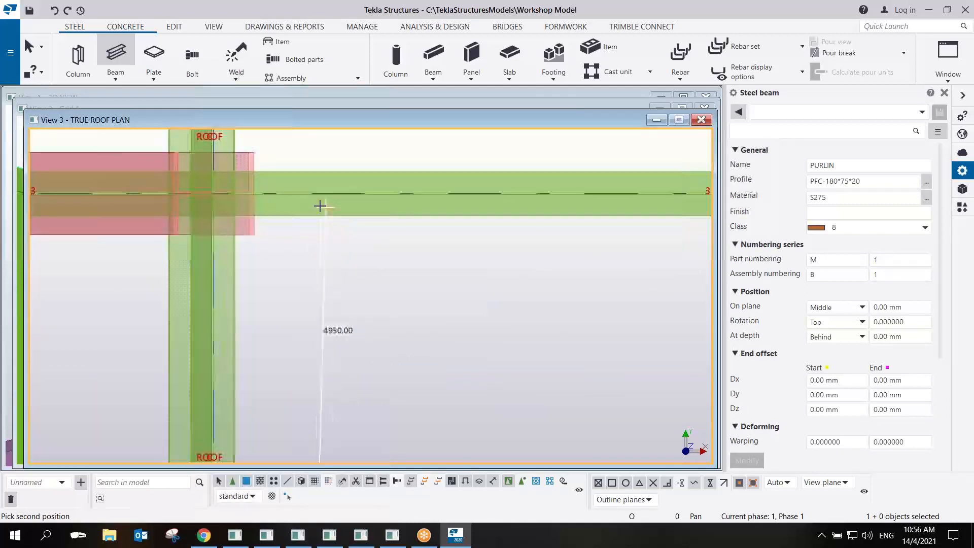
{"action": "left_click", "coordinate": [292, 197]}
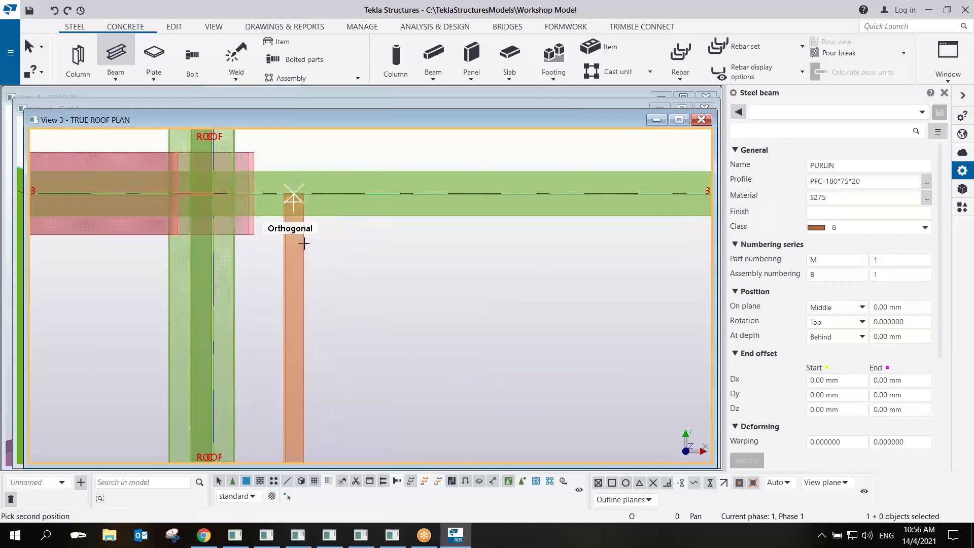
{"action": "right_click", "coordinate": [334, 277]}
{"action": "left_click", "coordinate": [356, 288]}
Rotate the new purlin to 270 degrees and position it Left on plane and Front at depth.
{"action": "middle_click_drag", "start_coordinate": [370, 356], "coordinate": [419, 256]}
{"action": "scroll", "coordinate": [419, 256], "scroll_direction": "down", "scroll_amount": 8}
{"action": "middle_click_drag", "start_coordinate": [393, 434], "coordinate": [381, 327]}
{"action": "scroll", "coordinate": [386, 320], "scroll_direction": "up", "scroll_amount": 6}
{"action": "mouse_move", "coordinate": [426, 266]}
{"action": "middle_mouse_down", "text": "ctrl"}
{"action": "mouse_move", "coordinate": [372, 175]}
{"action": "mouse_move", "coordinate": [404, 232]}
{"action": "mouse_move", "coordinate": [439, 264]}
{"action": "middle_mouse_up", "text": "ctrl"}
{"action": "scroll", "coordinate": [447, 273], "scroll_direction": "up", "scroll_amount": 3}
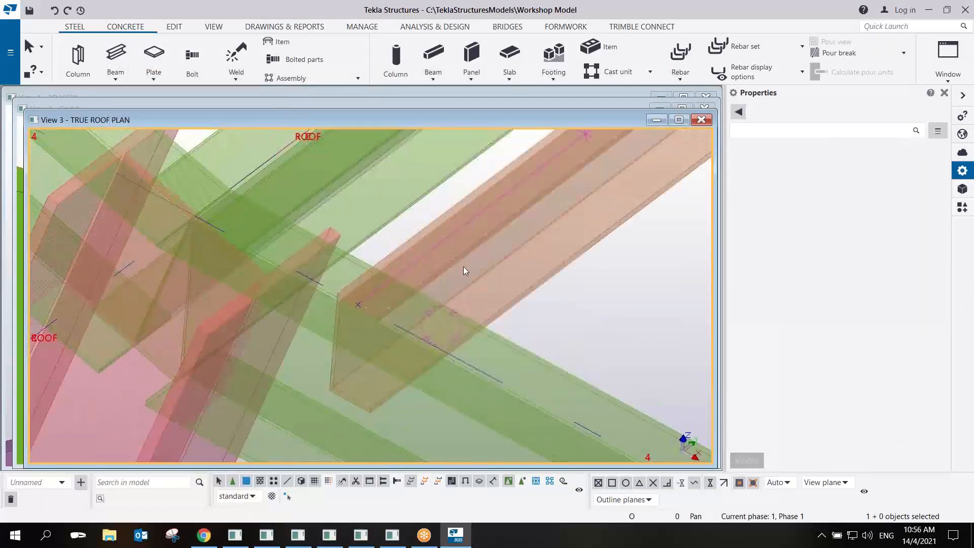
{"action": "left_click", "coordinate": [450, 260]}
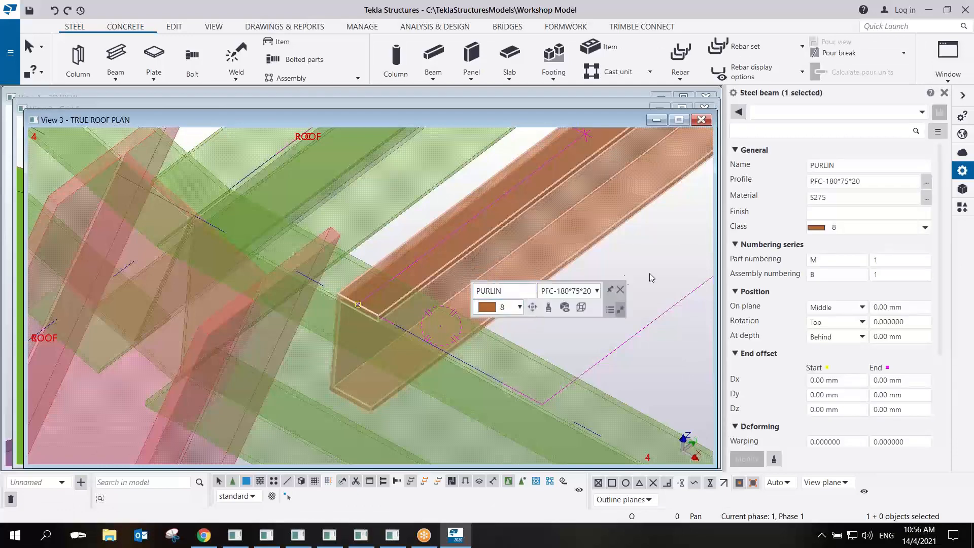
{"action": "left_click", "coordinate": [522, 205]}
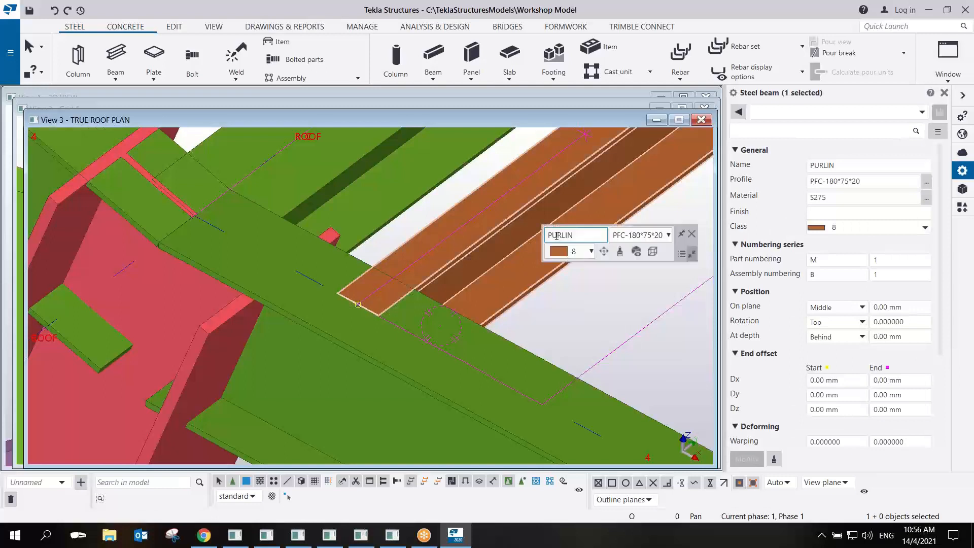
{"action": "left_click", "coordinate": [604, 252]}
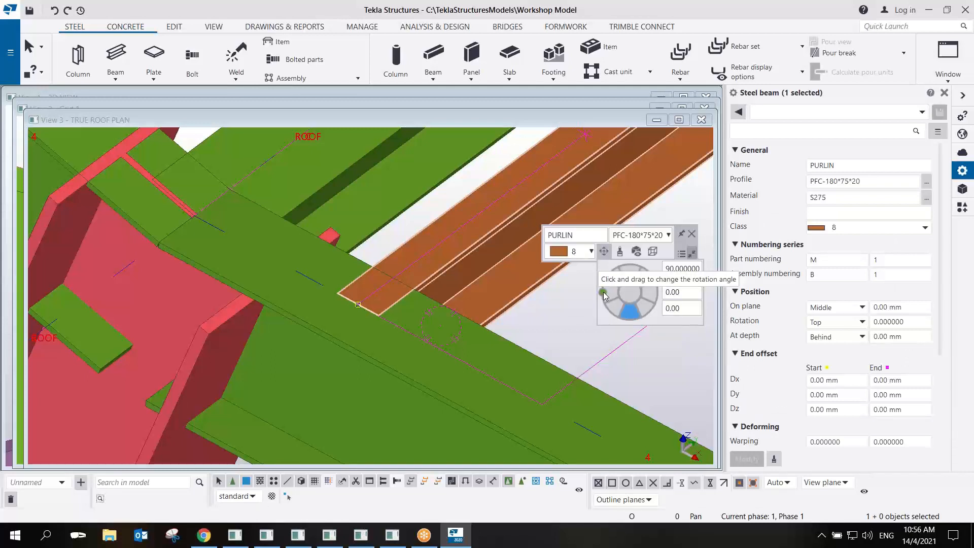
{"action": "left_click_drag", "start_coordinate": [605, 295], "coordinate": [661, 295]}
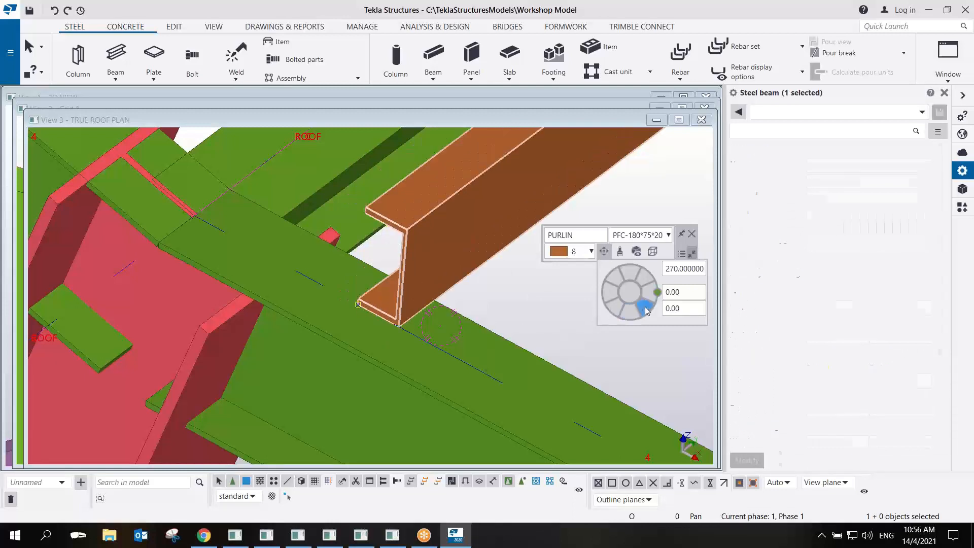
{"action": "left_click", "coordinate": [616, 311]}
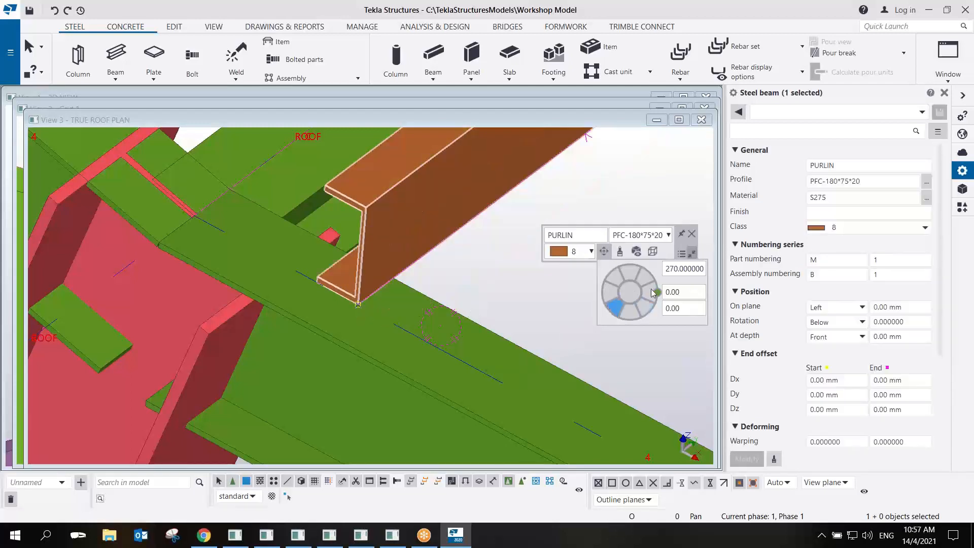
{"action": "left_click", "coordinate": [604, 251]}
Set the purlin's depth offset to 10 mm and apply the modification.
{"action": "middle_click_drag", "start_coordinate": [375, 300], "coordinate": [452, 207], "text": "ctrl"}
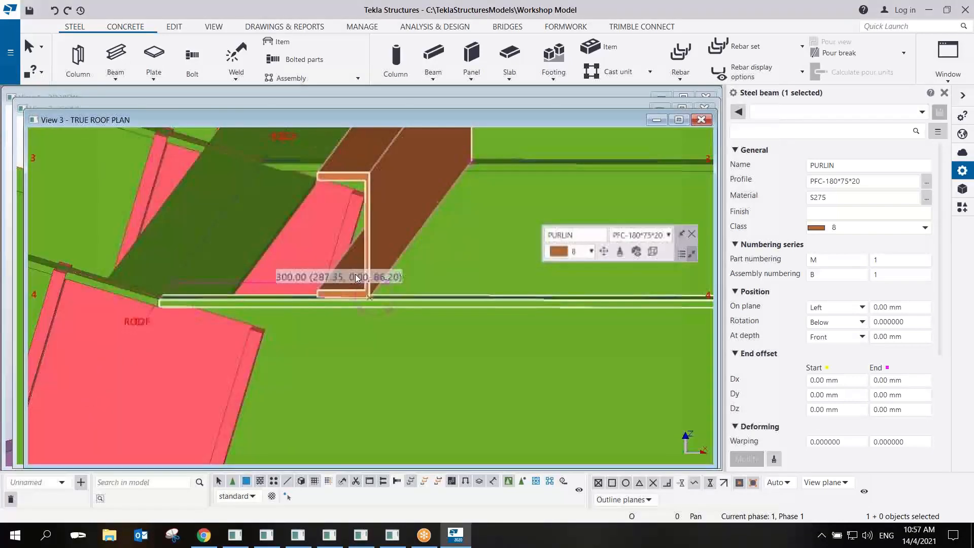
{"action": "scroll", "coordinate": [355, 285], "scroll_direction": "up", "scroll_amount": 4}
{"action": "scroll", "coordinate": [367, 321], "scroll_direction": "up", "scroll_amount": 2}
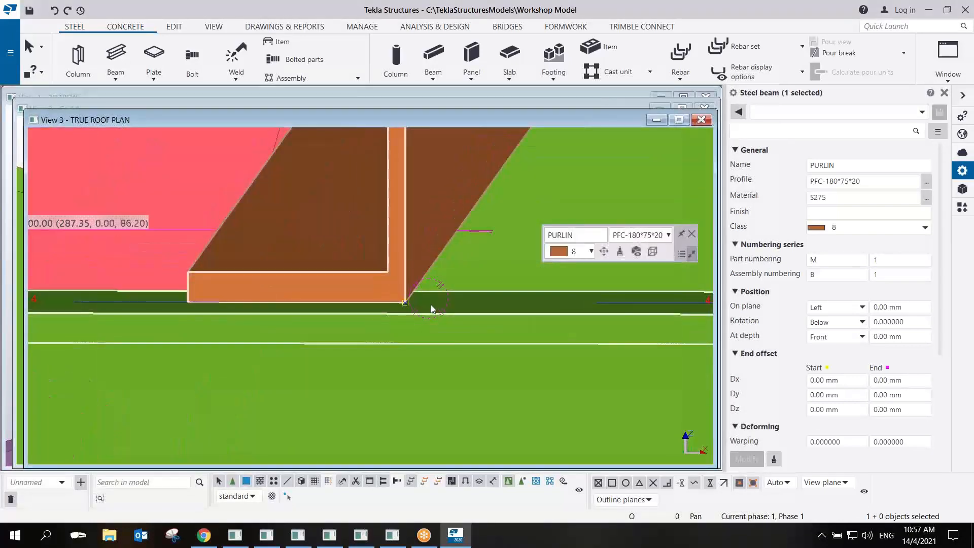
{"action": "left_click", "coordinate": [888, 337]}
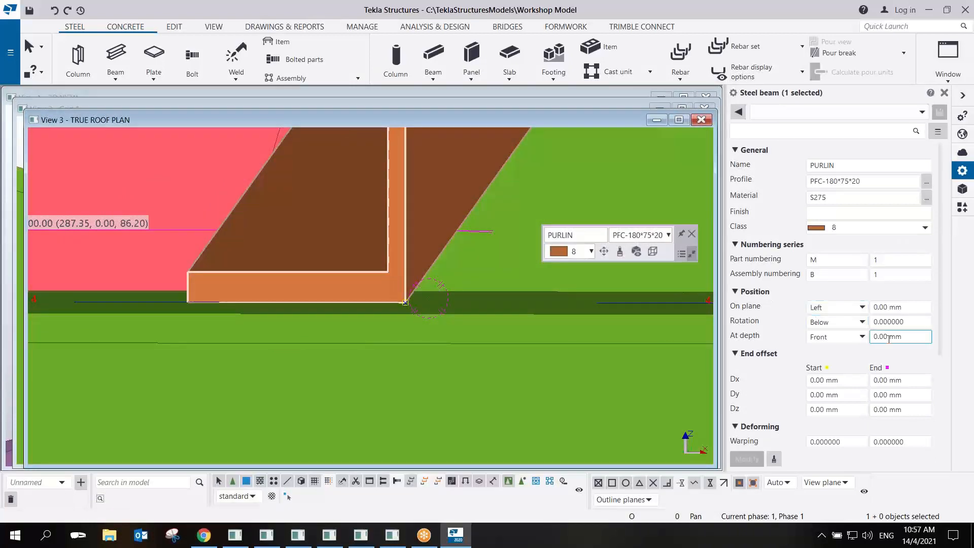
{"action": "left_click_drag", "start_coordinate": [901, 338], "coordinate": [832, 354]}
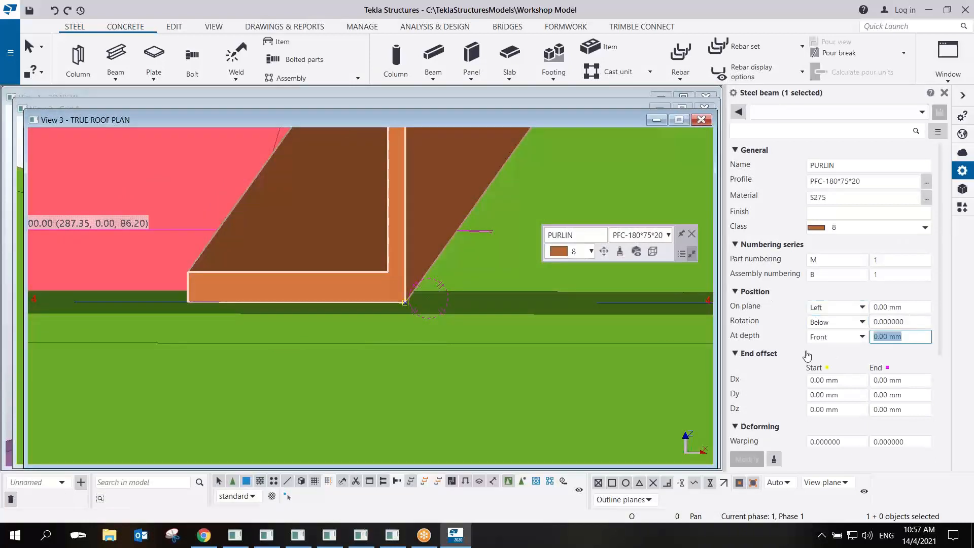
{"action": "type", "text": "10"}
{"action": "left_click", "coordinate": [747, 459]}
Start a linear copy of the purlin and define its 893.91 mm dX spacing from two adjacent points on the grid line 4 beam.
{"action": "scroll", "coordinate": [411, 300], "scroll_direction": "down", "scroll_amount": 2}
{"action": "middle_click_drag", "start_coordinate": [420, 300], "coordinate": [414, 268], "text": "ctrl"}
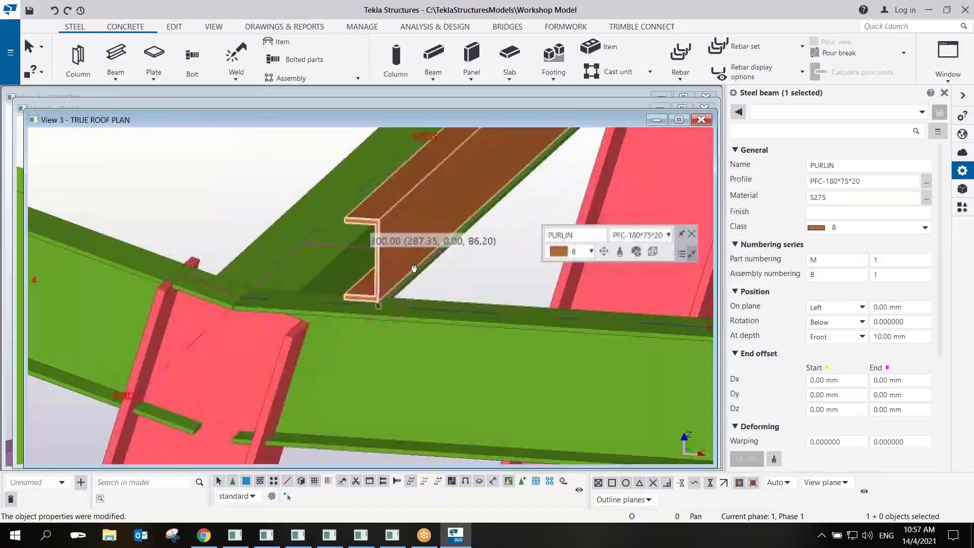
{"action": "key", "text": "ctrl+p"}
{"action": "scroll", "coordinate": [330, 252], "scroll_direction": "up", "scroll_amount": 5}
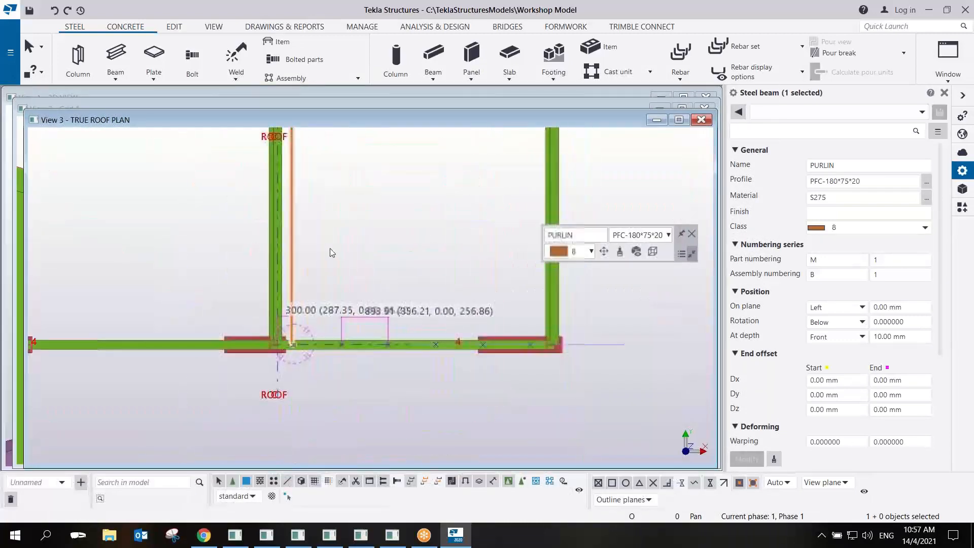
{"action": "right_click", "coordinate": [299, 212]}
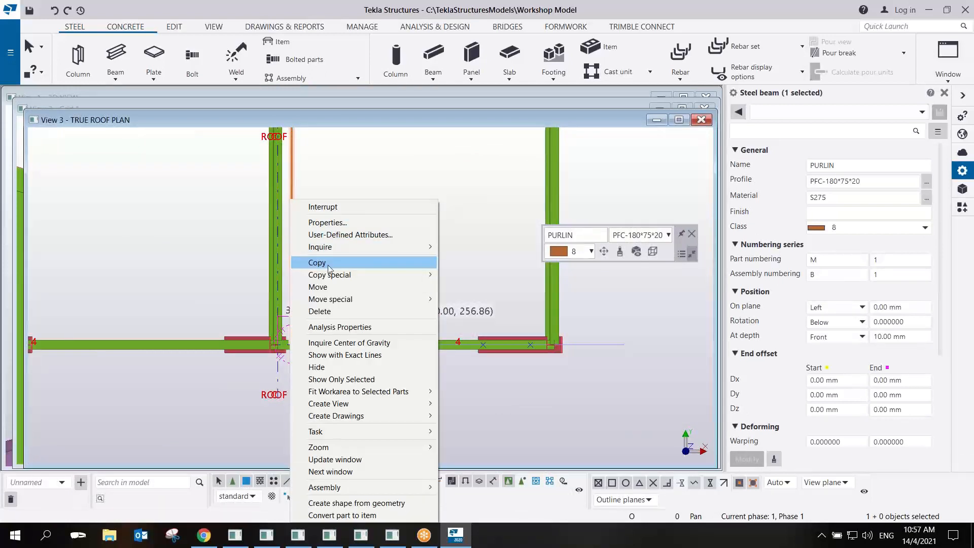
{"action": "mouse_move", "coordinate": [335, 274]}
{"action": "left_click", "coordinate": [463, 274]}
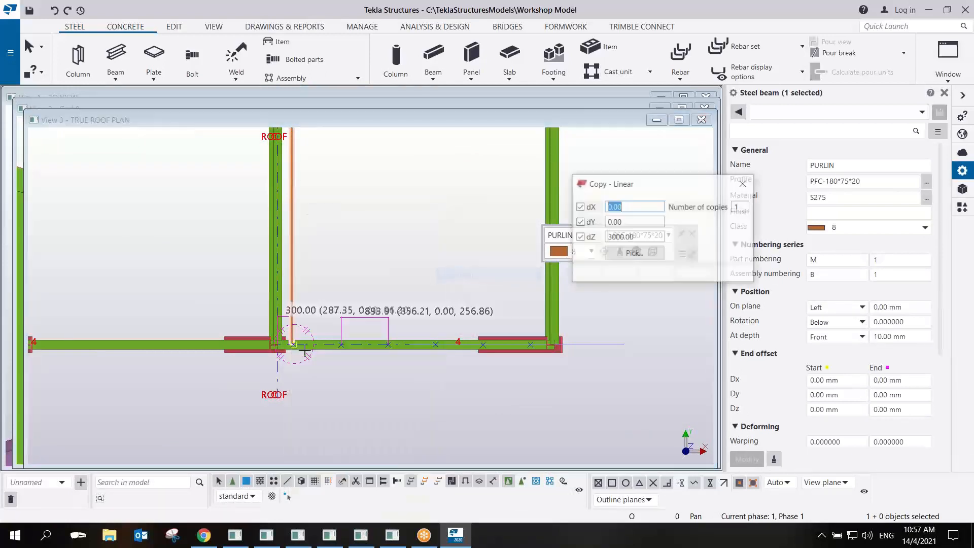
{"action": "scroll", "coordinate": [322, 342], "scroll_direction": "up", "scroll_amount": 5}
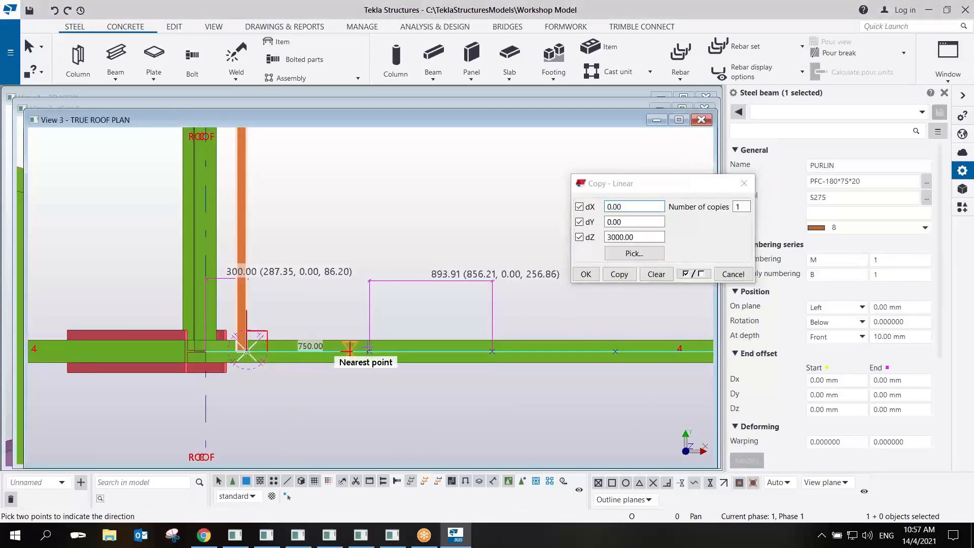
{"action": "left_click", "coordinate": [369, 351]}
{"action": "left_click", "coordinate": [492, 351]}
{"action": "scroll", "coordinate": [289, 262], "scroll_direction": "down", "scroll_amount": 5}
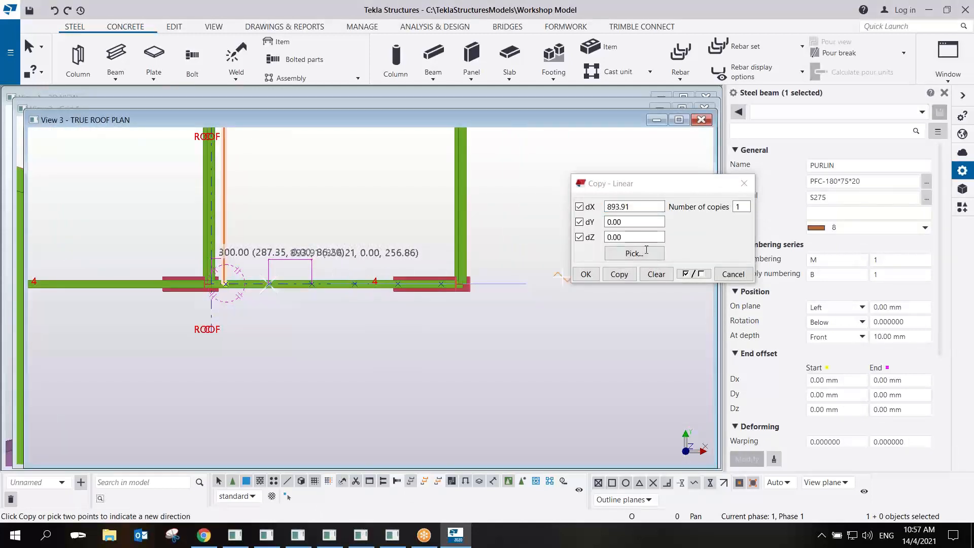
Set the number of copies to 5, copy the purlin along the slope and end the copy command.
{"action": "double_click", "coordinate": [745, 206]}
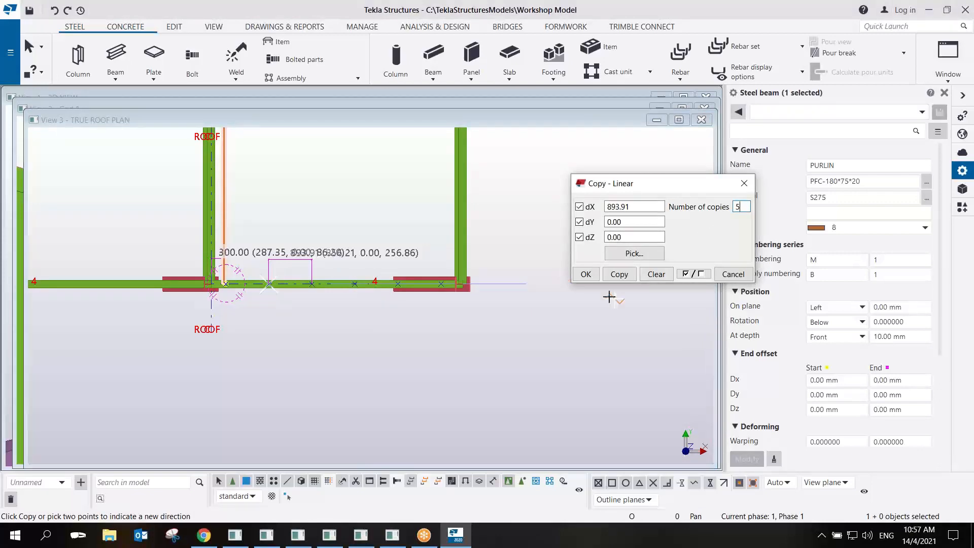
{"action": "left_click", "coordinate": [621, 276]}
{"action": "left_click", "coordinate": [585, 274]}
{"action": "right_click", "coordinate": [507, 213]}
{"action": "left_click", "coordinate": [522, 224]}
{"action": "scroll", "coordinate": [497, 272], "scroll_direction": "down", "scroll_amount": 2}
{"action": "key", "text": "ctrl+p"}
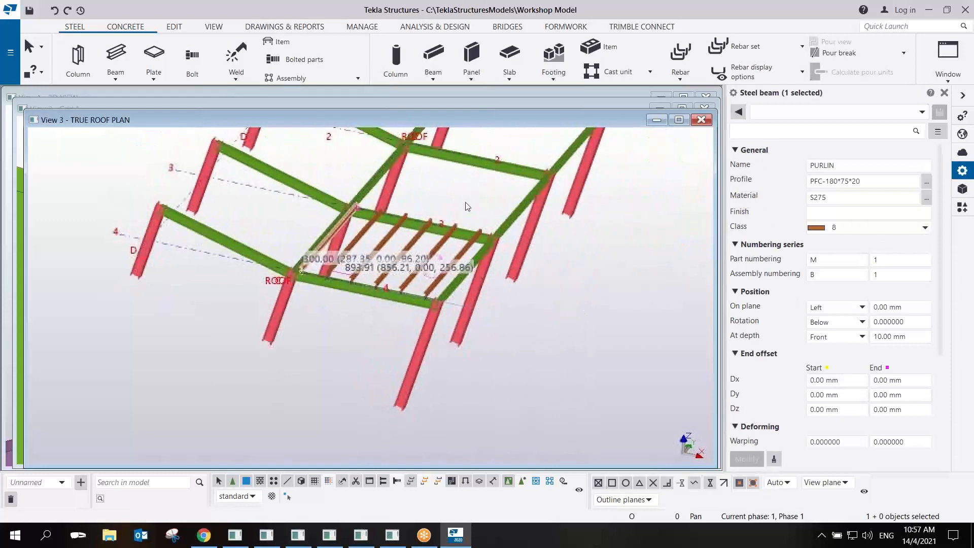
Close the TRUE ROOF PLAN view and the view behind it, and examine the purlins in the 3D view.
{"action": "left_click", "coordinate": [702, 120]}
{"action": "left_click", "coordinate": [704, 109]}
{"action": "scroll", "coordinate": [522, 270], "scroll_direction": "down", "scroll_amount": 3}
{"action": "scroll", "coordinate": [526, 266], "scroll_direction": "up", "scroll_amount": 3}
{"action": "scroll", "coordinate": [526, 267], "scroll_direction": "up", "scroll_amount": 1}
{"action": "middle_click_drag", "start_coordinate": [527, 267], "coordinate": [272, 317]}
{"action": "middle_click_drag", "start_coordinate": [517, 235], "coordinate": [500, 256], "text": "ctrl"}
{"action": "scroll", "coordinate": [424, 252], "scroll_direction": "down", "scroll_amount": 3}
{"action": "scroll", "coordinate": [424, 251], "scroll_direction": "up", "scroll_amount": 1}
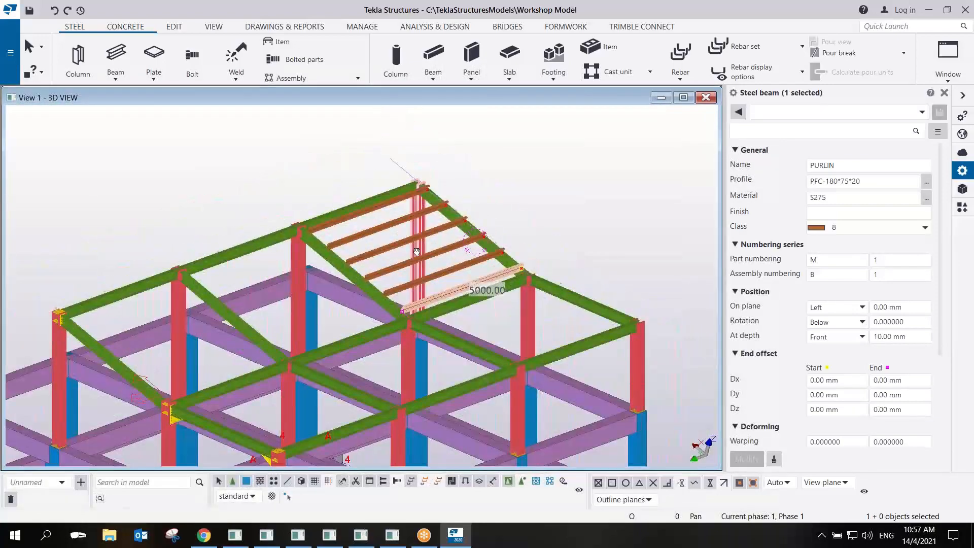
{"action": "scroll", "coordinate": [272, 305], "scroll_direction": "up", "scroll_amount": 5}
{"action": "scroll", "coordinate": [272, 305], "scroll_direction": "down", "scroll_amount": 4}
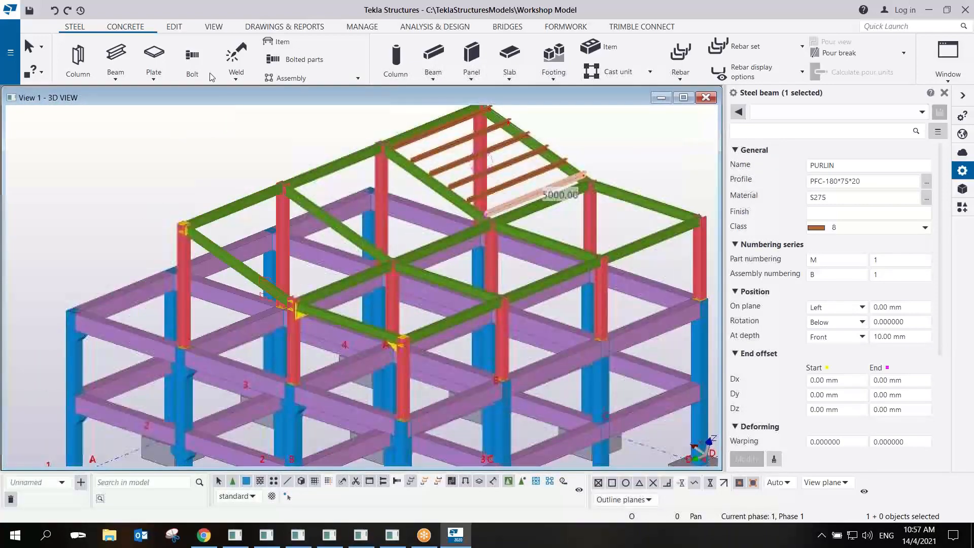
Set the work plane parallel to the XY plane at depth coordinate 0.00.
{"action": "left_click", "coordinate": [210, 29]}
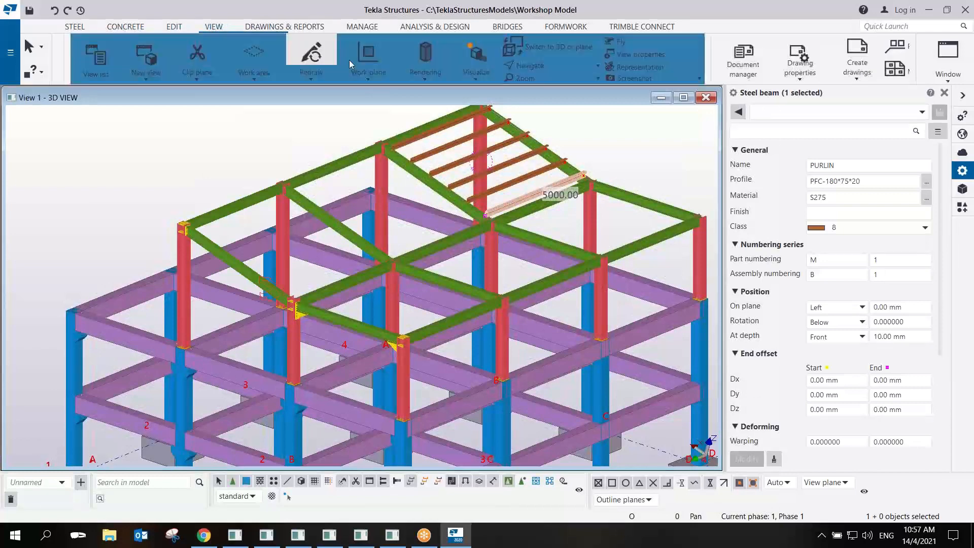
{"action": "left_click", "coordinate": [358, 77]}
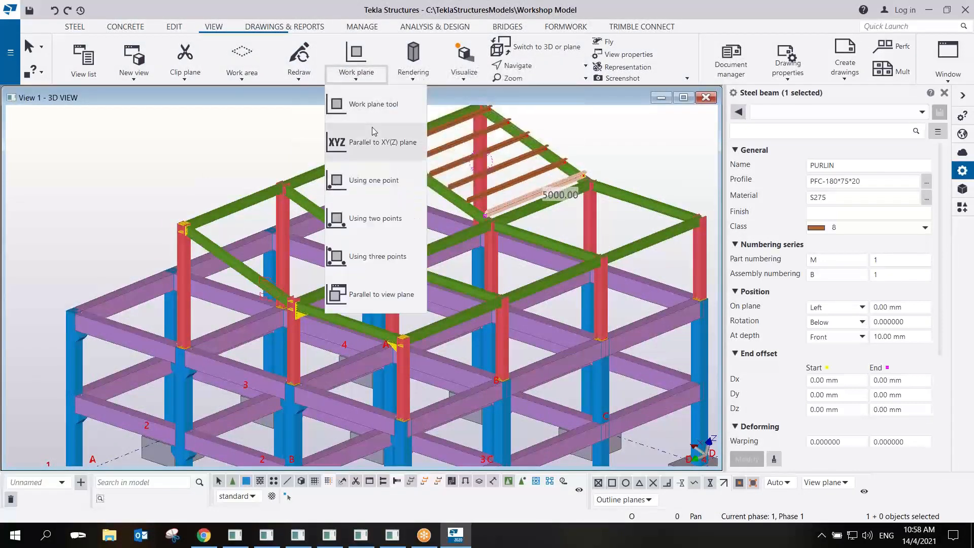
{"action": "left_click", "coordinate": [367, 147]}
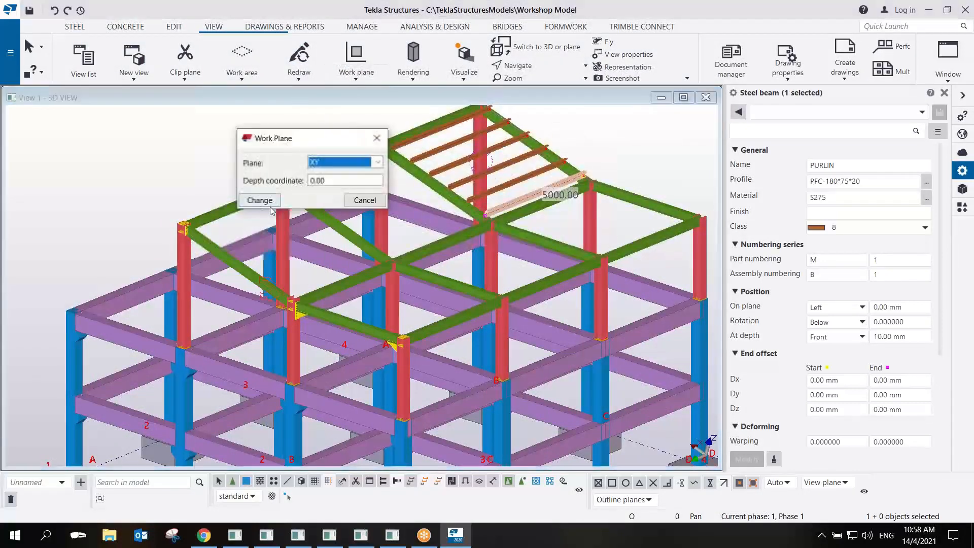
{"action": "left_click", "coordinate": [261, 201]}
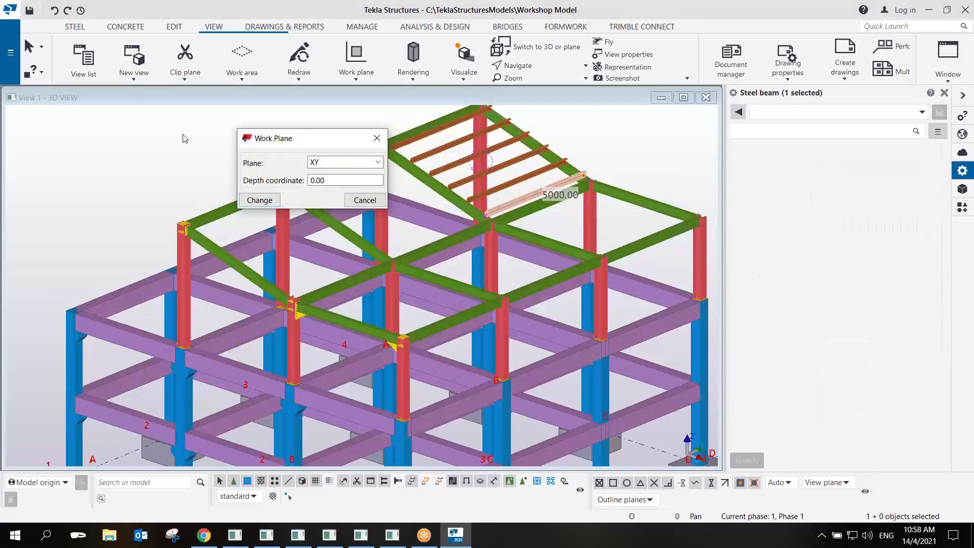
{"action": "left_click", "coordinate": [376, 139]}
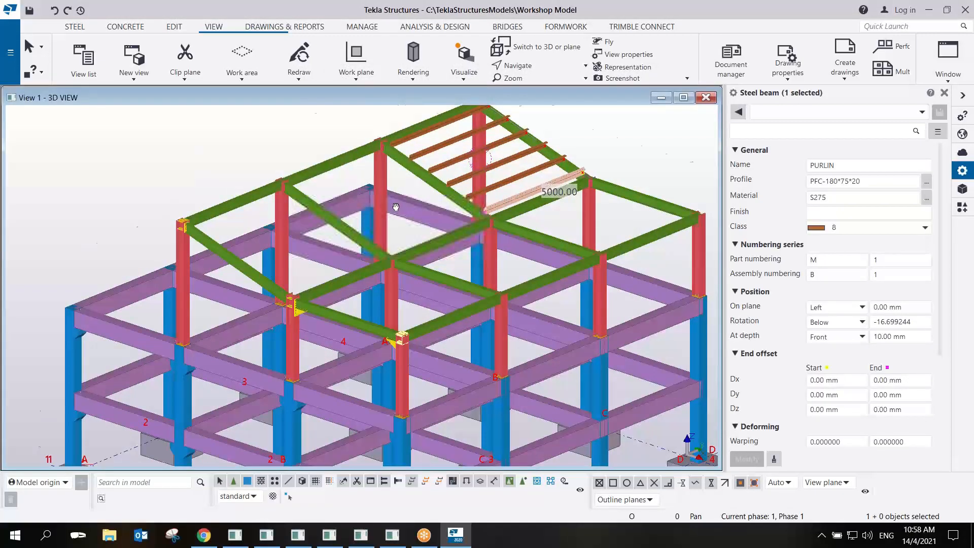
Select all six purlins in the bay between grid lines 3 and 4 and copy them linearly twice with dY -5000 mm.
{"action": "scroll", "coordinate": [55, 363], "scroll_direction": "up", "scroll_amount": 6}
{"action": "scroll", "coordinate": [104, 282], "scroll_direction": "down", "scroll_amount": 5}
{"action": "scroll", "coordinate": [105, 282], "scroll_direction": "down", "scroll_amount": 2}
{"action": "mouse_move", "coordinate": [340, 167]}
{"action": "middle_mouse_down"}
{"action": "mouse_move", "coordinate": [312, 265]}
{"action": "mouse_move", "coordinate": [165, 254]}
{"action": "mouse_move", "coordinate": [167, 226]}
{"action": "mouse_move", "coordinate": [189, 192]}
{"action": "mouse_move", "coordinate": [209, 174]}
{"action": "mouse_move", "coordinate": [254, 277]}
{"action": "middle_mouse_up"}
{"action": "scroll", "coordinate": [312, 265], "scroll_direction": "up", "scroll_amount": 3}
{"action": "scroll", "coordinate": [208, 174], "scroll_direction": "up", "scroll_amount": 2}
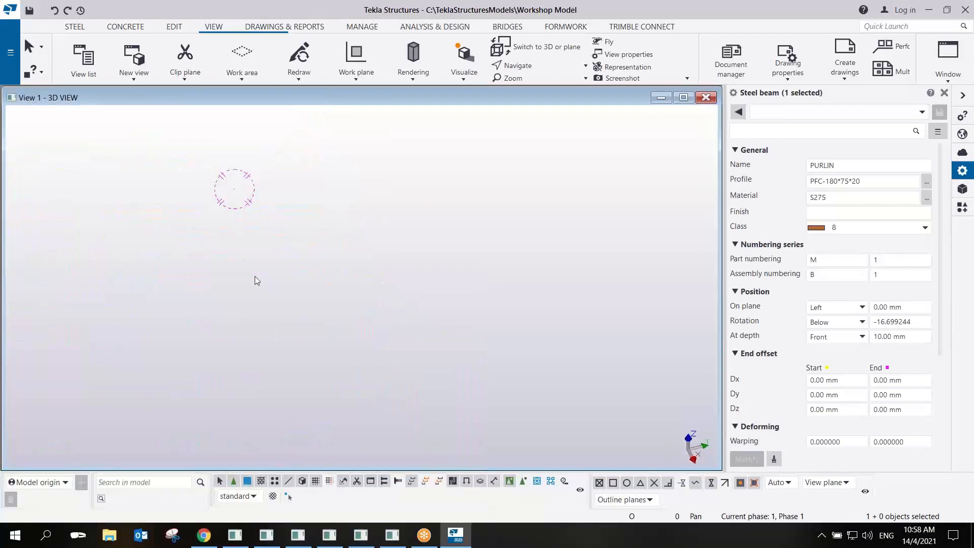
{"action": "key", "text": "ctrl+p"}
{"action": "scroll", "coordinate": [403, 193], "scroll_direction": "up", "scroll_amount": 4}
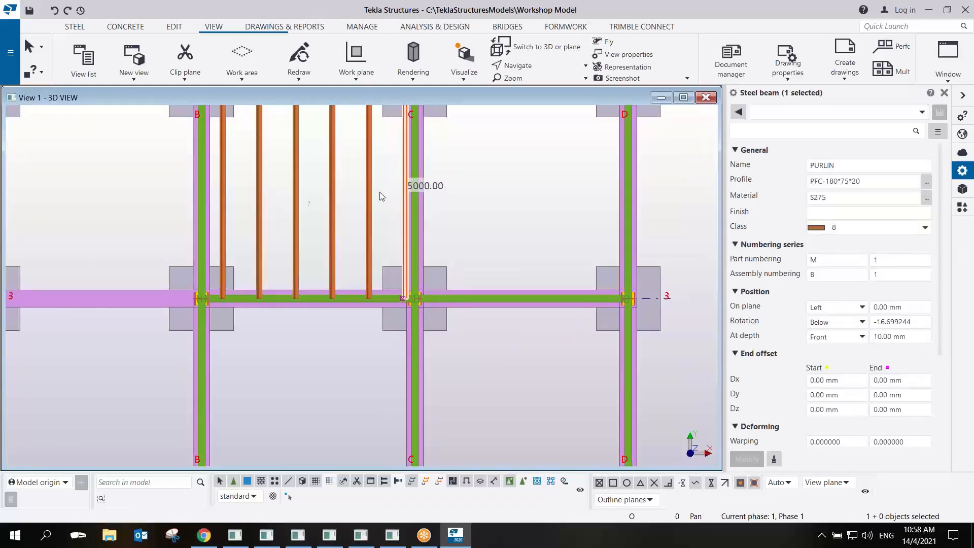
{"action": "left_click_drag", "start_coordinate": [234, 209], "coordinate": [223, 211]}
{"action": "key", "text": "ctrl+p"}
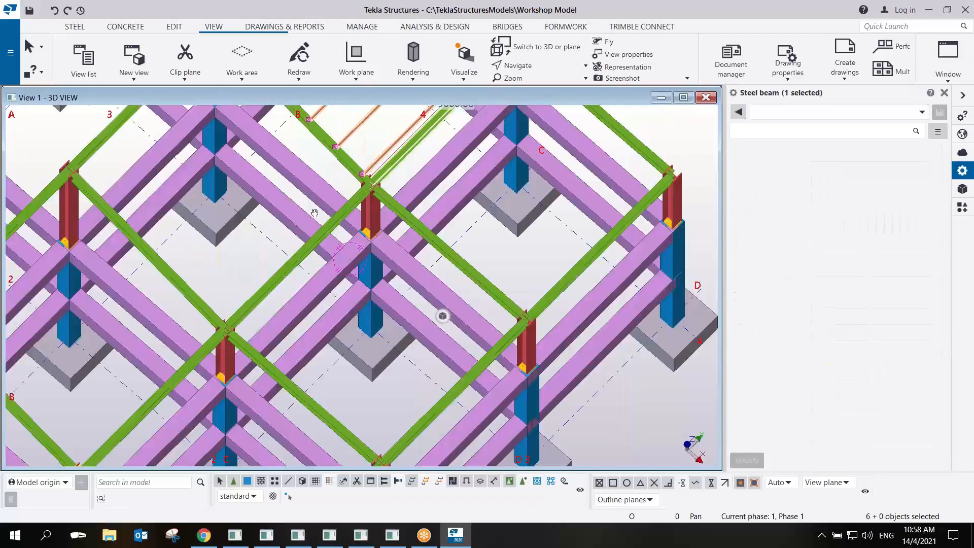
{"action": "scroll", "coordinate": [361, 247], "scroll_direction": "down", "scroll_amount": 5}
{"action": "right_click", "coordinate": [463, 162]}
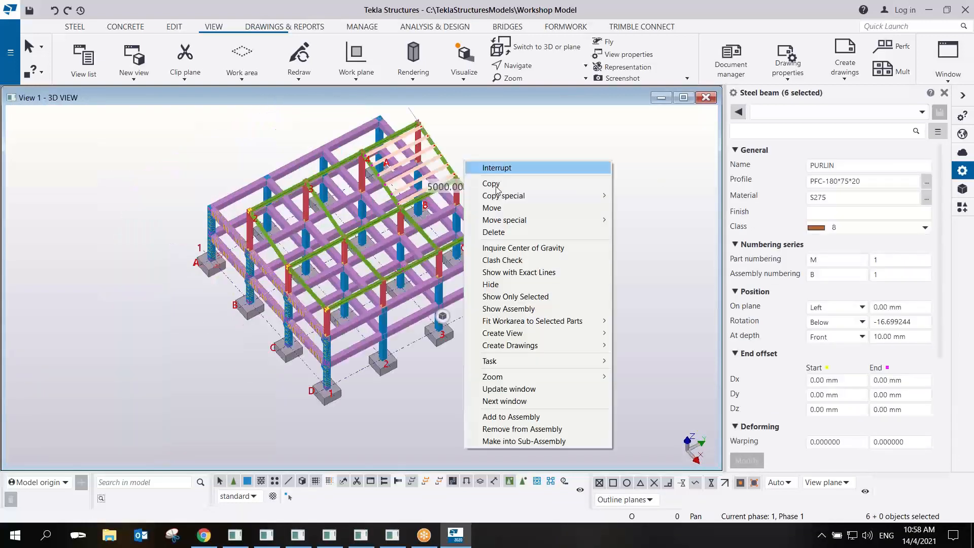
{"action": "mouse_move", "coordinate": [505, 202]}
{"action": "left_click", "coordinate": [640, 195]}
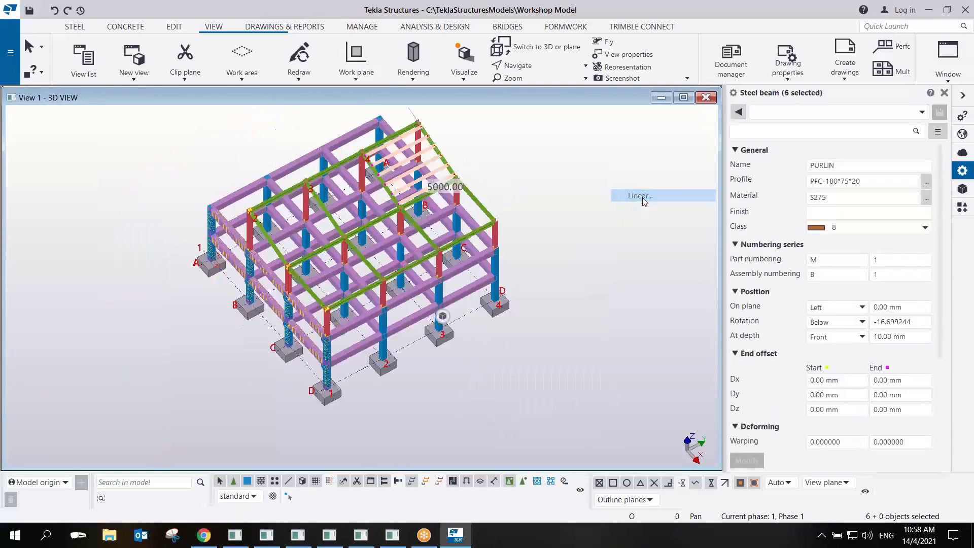
{"action": "left_click", "coordinate": [662, 275]}
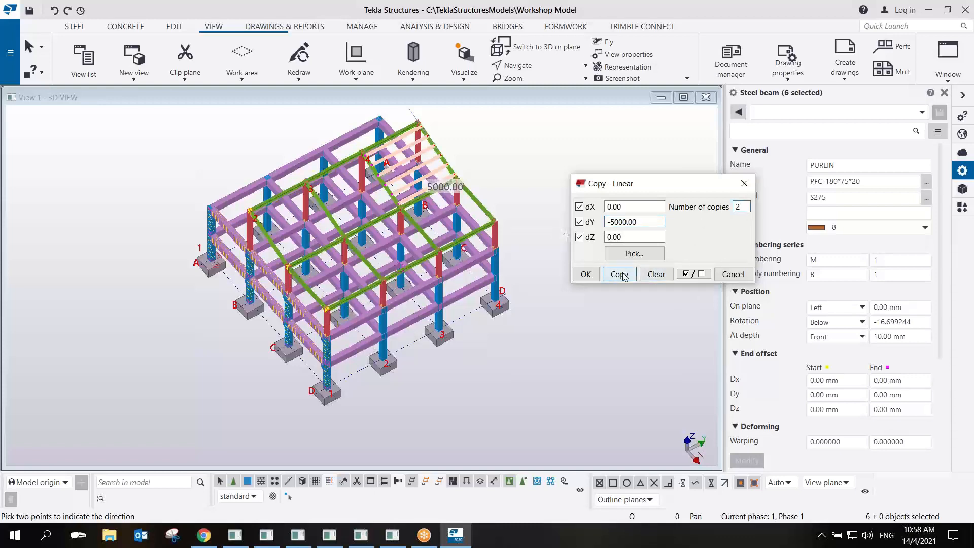
{"action": "left_click", "coordinate": [586, 274]}
Examine from several angles how the copied purlins sit on the roof beams, and check one purlin's position and rotation properties.
{"action": "scroll", "coordinate": [287, 237], "scroll_direction": "up", "scroll_amount": 3}
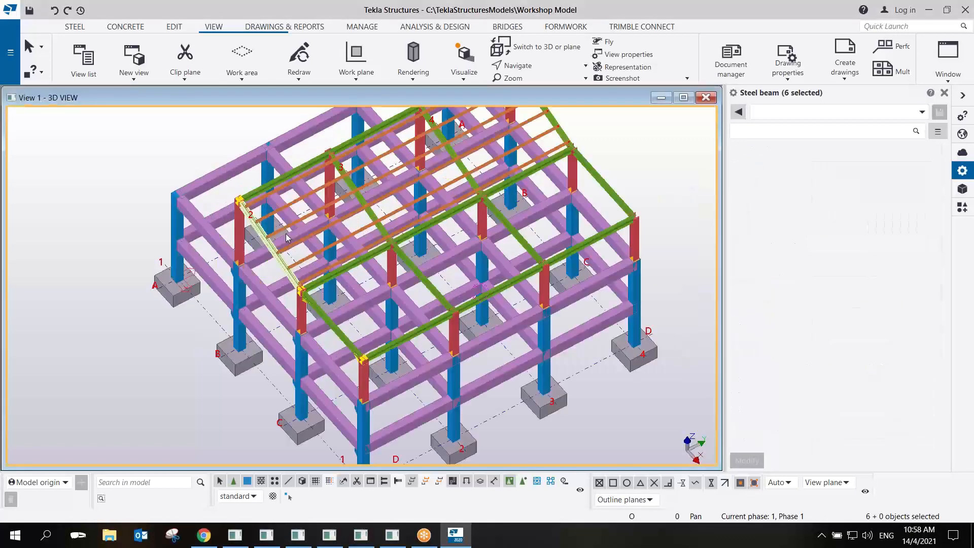
{"action": "scroll", "coordinate": [280, 244], "scroll_direction": "up", "scroll_amount": 5}
{"action": "middle_click_drag", "start_coordinate": [281, 244], "coordinate": [391, 206], "text": "ctrl"}
{"action": "left_click", "coordinate": [218, 251]}
{"action": "scroll", "coordinate": [218, 250], "scroll_direction": "up", "scroll_amount": 3}
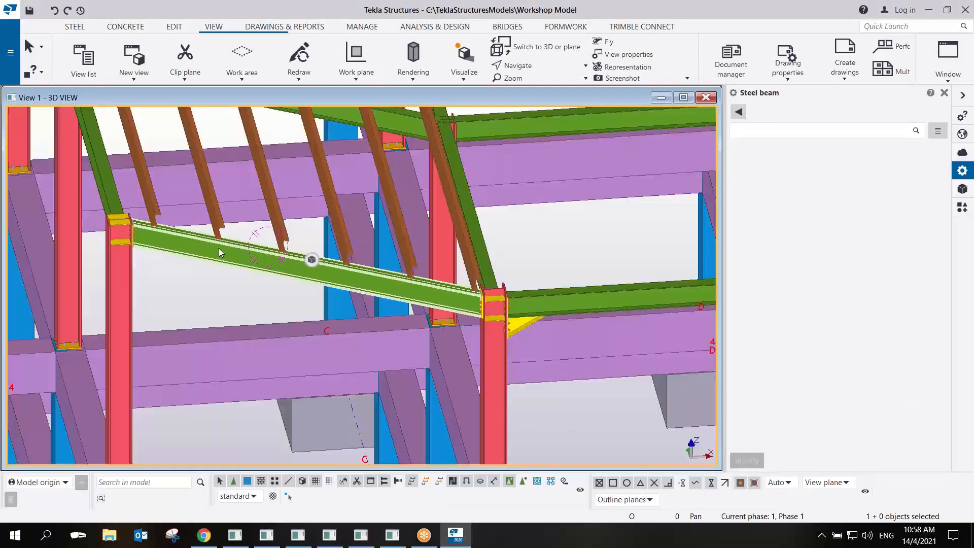
{"action": "middle_click_drag", "start_coordinate": [219, 250], "coordinate": [376, 279]}
{"action": "scroll", "coordinate": [478, 297], "scroll_direction": "down", "scroll_amount": 10}
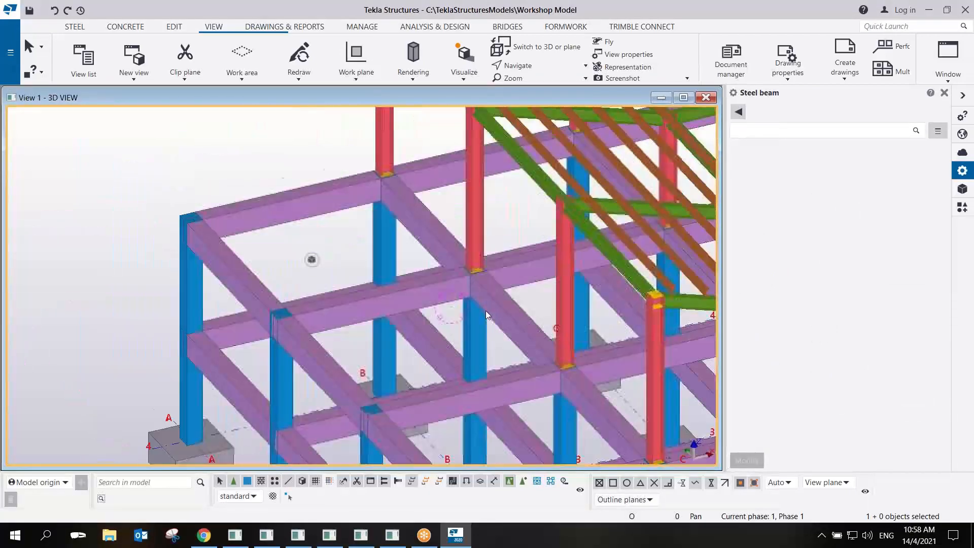
{"action": "scroll", "coordinate": [479, 309], "scroll_direction": "down", "scroll_amount": 2}
{"action": "middle_click_drag", "start_coordinate": [506, 300], "coordinate": [501, 231], "text": "ctrl"}
{"action": "scroll", "coordinate": [553, 288], "scroll_direction": "up", "scroll_amount": 4}
{"action": "scroll", "coordinate": [557, 289], "scroll_direction": "up", "scroll_amount": 2}
{"action": "middle_click_drag", "start_coordinate": [586, 309], "coordinate": [482, 190]}
{"action": "scroll", "coordinate": [467, 400], "scroll_direction": "up", "scroll_amount": 8}
{"action": "scroll", "coordinate": [462, 401], "scroll_direction": "down", "scroll_amount": 5}
{"action": "middle_click_drag", "start_coordinate": [440, 420], "coordinate": [492, 368]}
{"action": "middle_click_drag", "start_coordinate": [522, 221], "coordinate": [450, 326]}
{"action": "scroll", "coordinate": [445, 306], "scroll_direction": "down", "scroll_amount": 5}
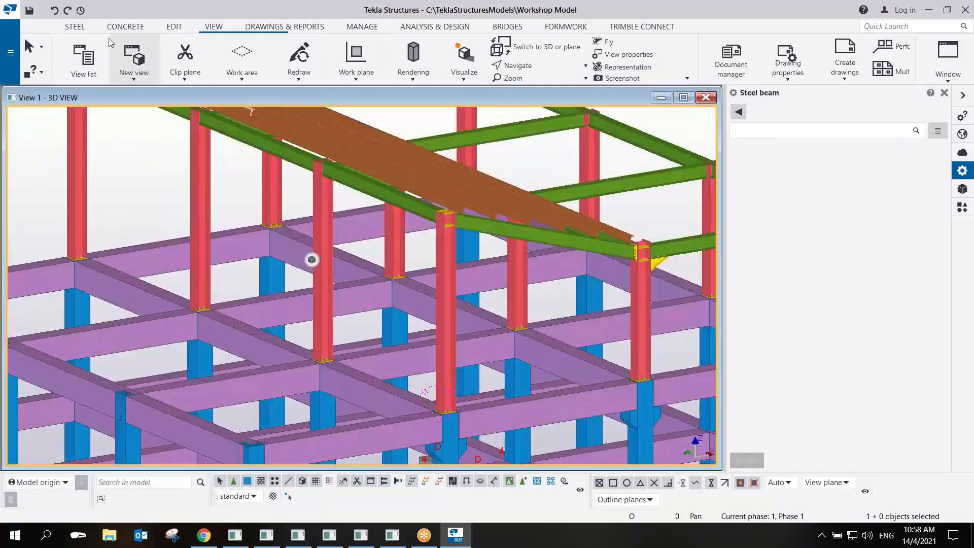
{"action": "scroll", "coordinate": [429, 139], "scroll_direction": "up", "scroll_amount": 3}
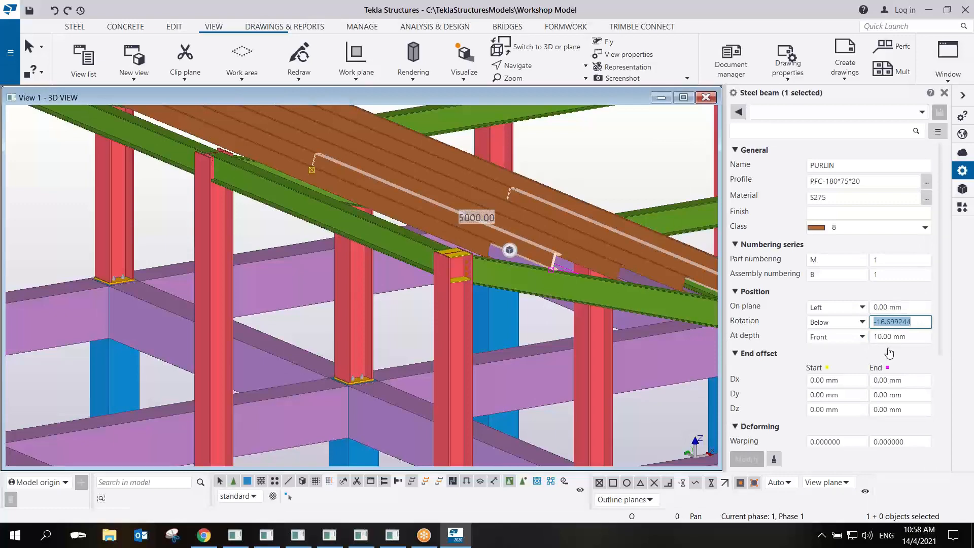
{"action": "middle_click_drag", "start_coordinate": [550, 289], "coordinate": [468, 267]}
{"action": "mouse_move", "coordinate": [583, 269]}
{"action": "middle_mouse_down", "text": "ctrl"}
{"action": "mouse_move", "coordinate": [560, 212]}
{"action": "mouse_move", "coordinate": [481, 300]}
{"action": "mouse_move", "coordinate": [341, 284]}
{"action": "mouse_move", "coordinate": [481, 284]}
{"action": "mouse_move", "coordinate": [520, 243]}
{"action": "mouse_move", "coordinate": [313, 323]}
{"action": "mouse_move", "coordinate": [463, 302]}
{"action": "mouse_move", "coordinate": [446, 286]}
{"action": "middle_mouse_up", "text": "ctrl"}
{"action": "scroll", "coordinate": [445, 286], "scroll_direction": "up", "scroll_amount": 2}
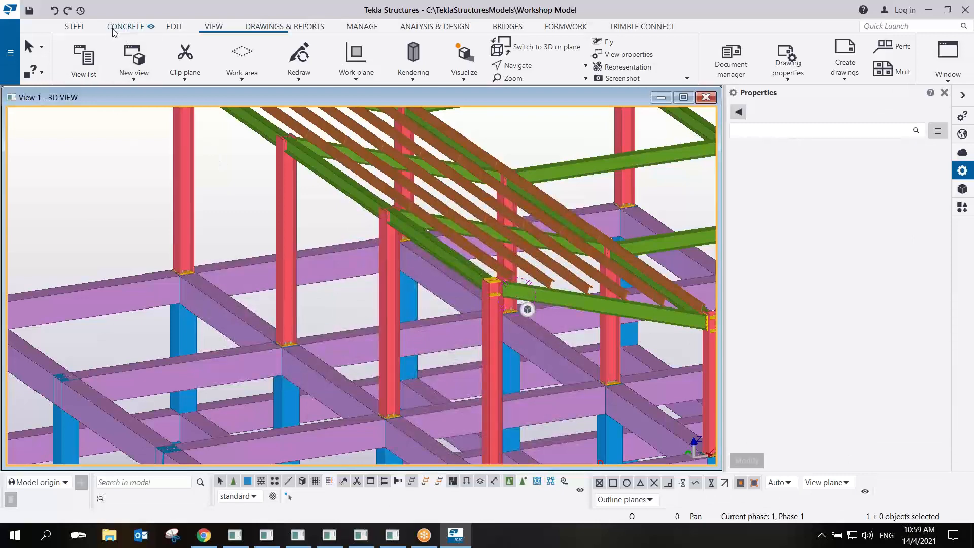
Start a new steel beam named GIRTS, keeping the PFC-180*75*20 profile and class 8.
{"action": "left_click", "coordinate": [76, 29]}
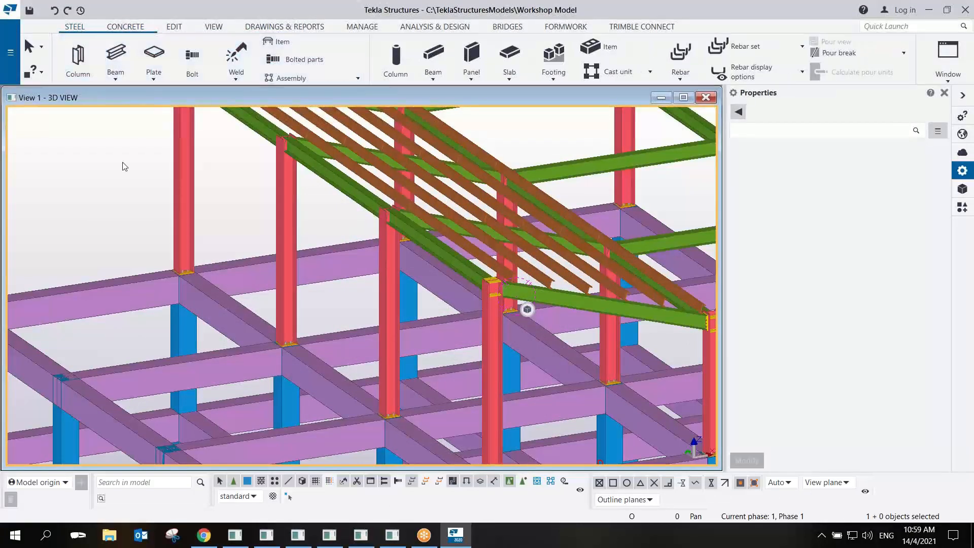
{"action": "left_click", "coordinate": [120, 53]}
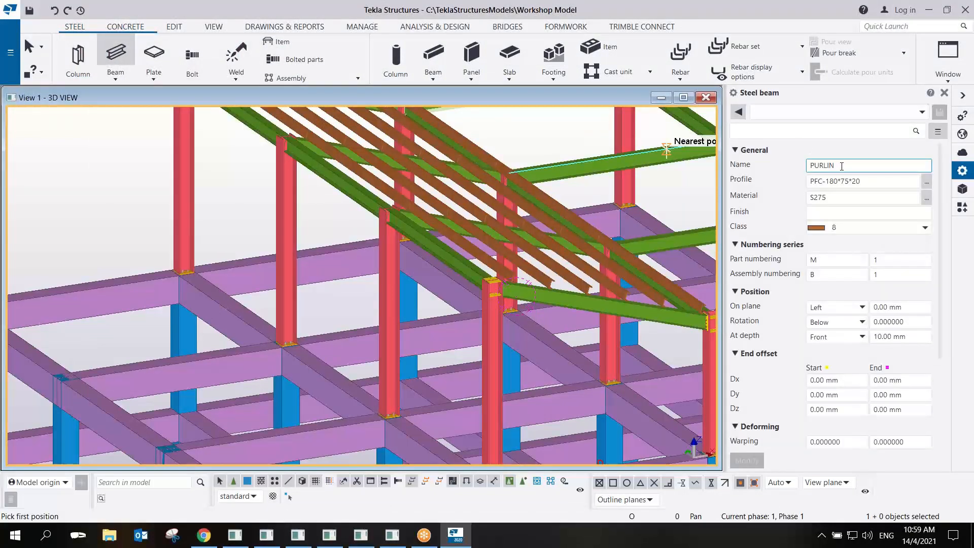
{"action": "double_click", "coordinate": [842, 166]}
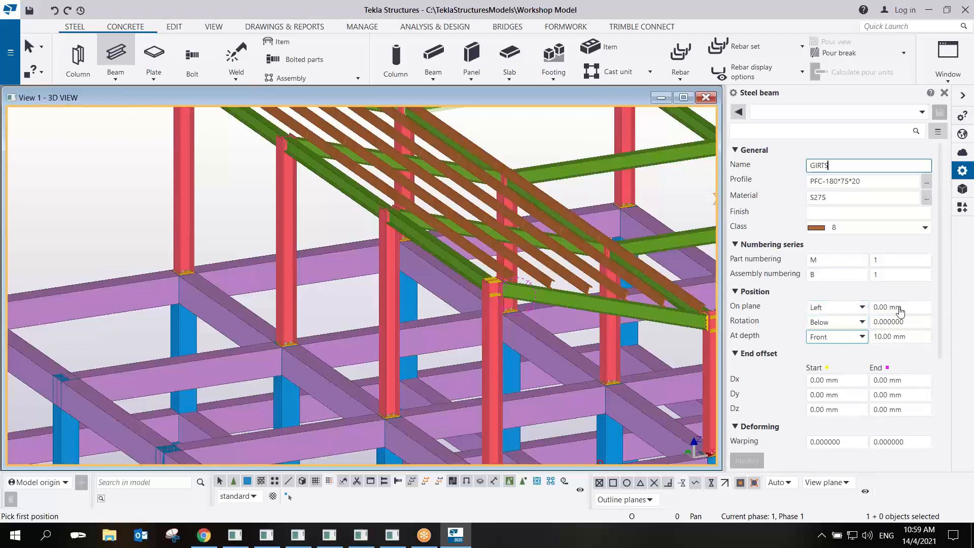
Set the girt's start point 300 mm above the base plate, at the middle of the column flange's lower edge.
{"action": "scroll", "coordinate": [249, 253], "scroll_direction": "up", "scroll_amount": 10}
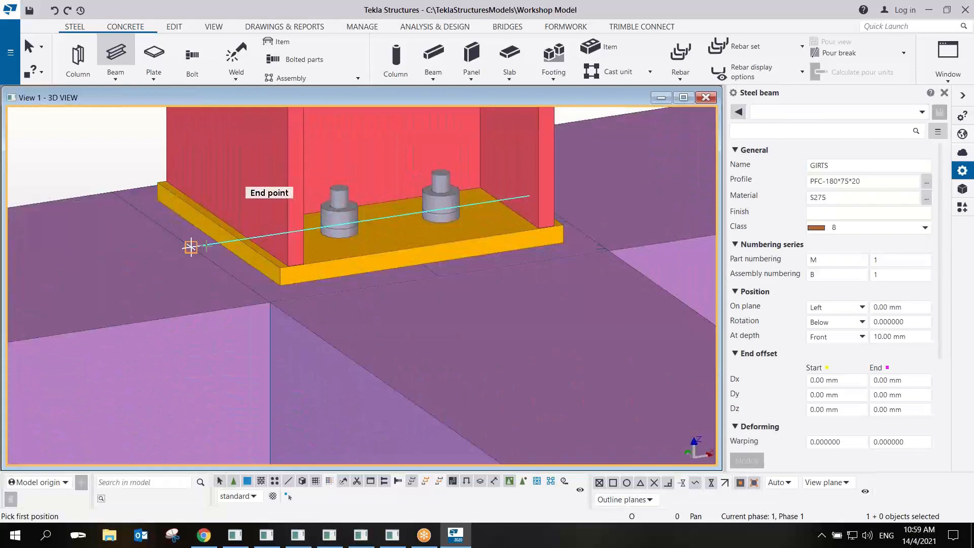
{"action": "scroll", "coordinate": [226, 220], "scroll_direction": "up", "scroll_amount": 3}
{"action": "middle_click_drag", "start_coordinate": [288, 241], "coordinate": [280, 240], "text": "ctrl"}
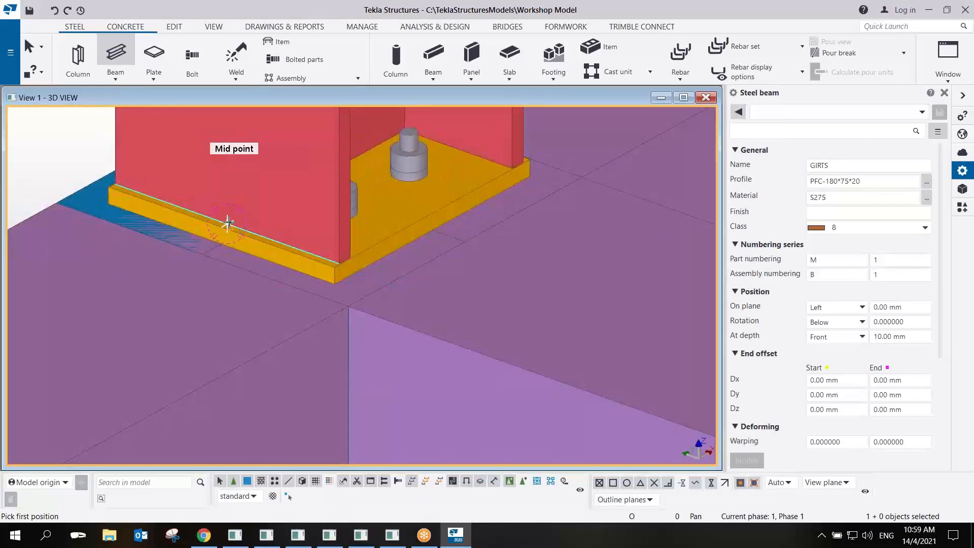
{"action": "scroll", "coordinate": [318, 193], "scroll_direction": "down", "scroll_amount": 5}
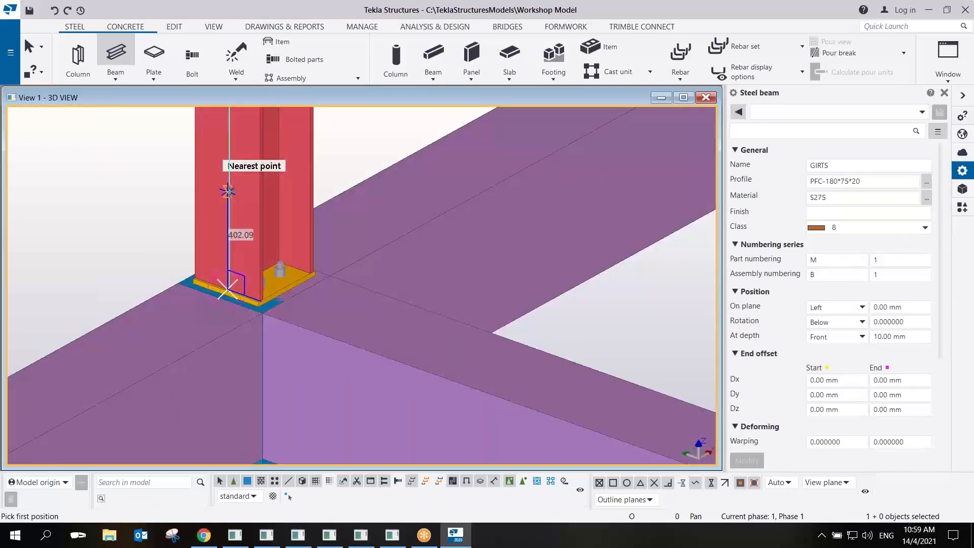
{"action": "middle_click_drag", "start_coordinate": [229, 202], "coordinate": [208, 204], "text": "ctrl"}
{"action": "scroll", "coordinate": [219, 204], "scroll_direction": "up", "scroll_amount": 4}
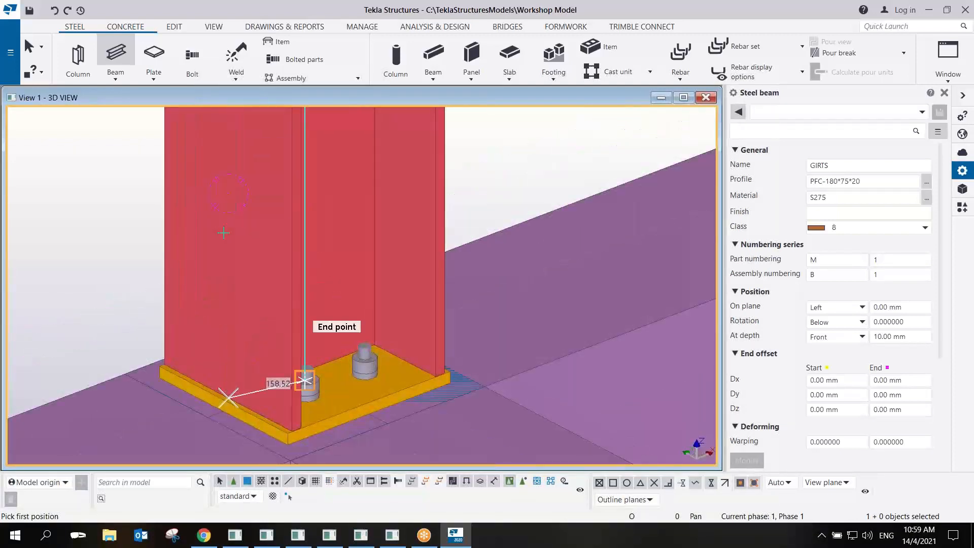
{"action": "key", "text": "ctrl+2"}
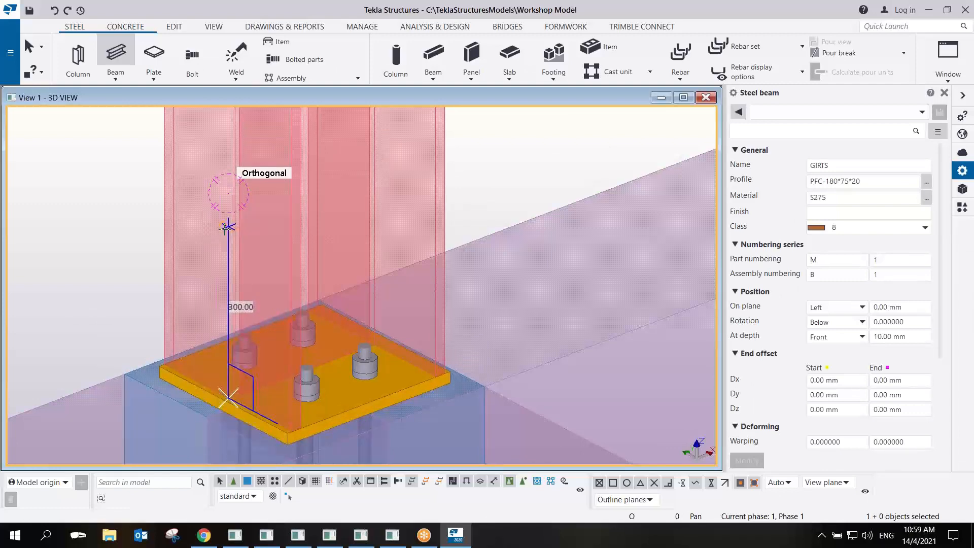
Complete the girt 5000 mm long, running orthogonally to the neighbouring column, and leave the beam command.
{"action": "scroll", "coordinate": [345, 312], "scroll_direction": "down", "scroll_amount": 12}
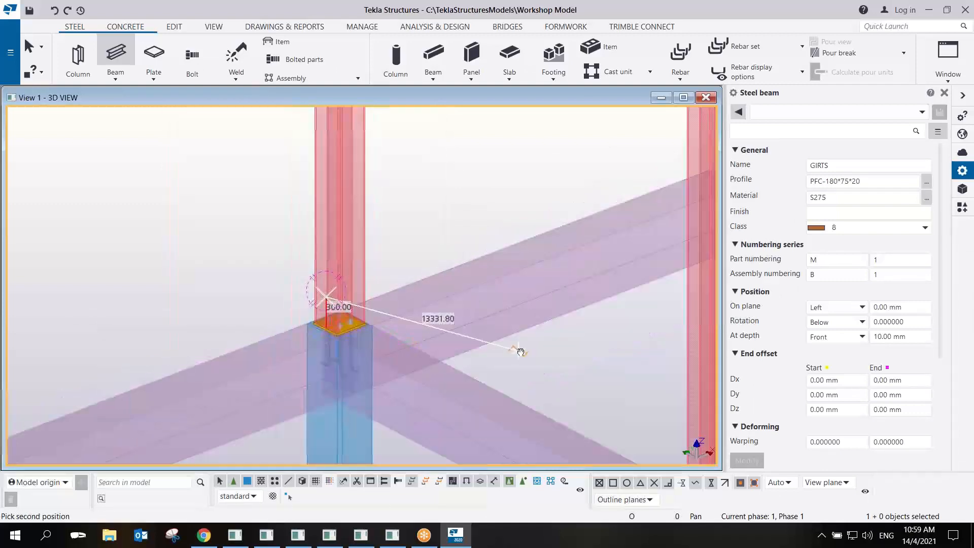
{"action": "middle_click_drag", "start_coordinate": [518, 350], "coordinate": [238, 178]}
{"action": "scroll", "coordinate": [377, 276], "scroll_direction": "up", "scroll_amount": 1}
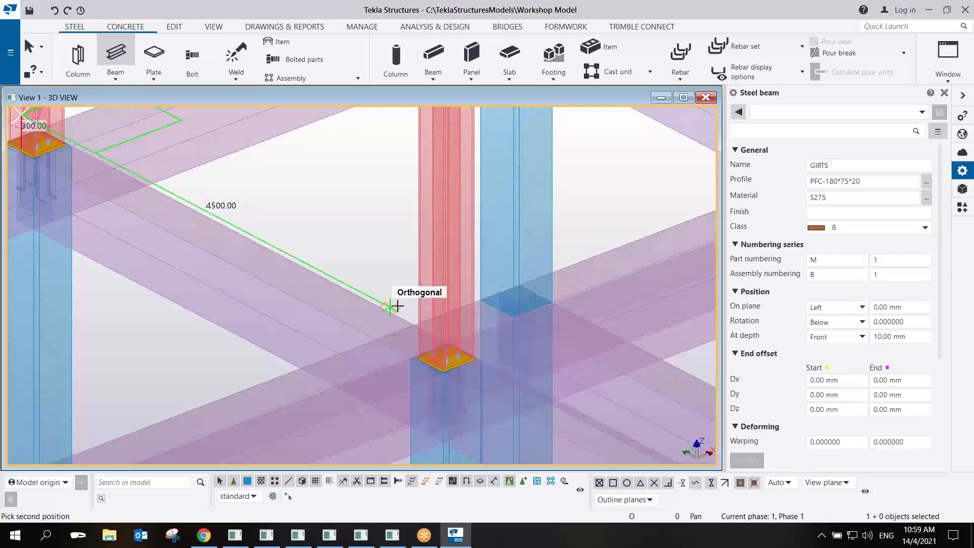
{"action": "type", "text": "5000"}
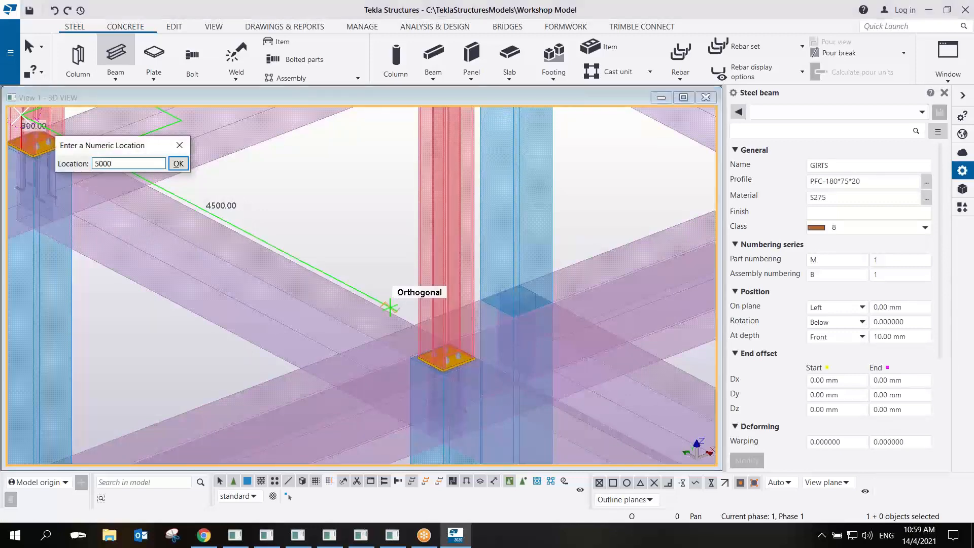
{"action": "key", "text": "Return"}
{"action": "right_click", "coordinate": [374, 213]}
{"action": "left_click", "coordinate": [386, 217]}
Position the girt on plane Right with a 10 mm offset, rotation Back and depth Behind, against the outer column face.
{"action": "scroll", "coordinate": [401, 252], "scroll_direction": "up", "scroll_amount": 5}
{"action": "scroll", "coordinate": [466, 371], "scroll_direction": "up", "scroll_amount": 2}
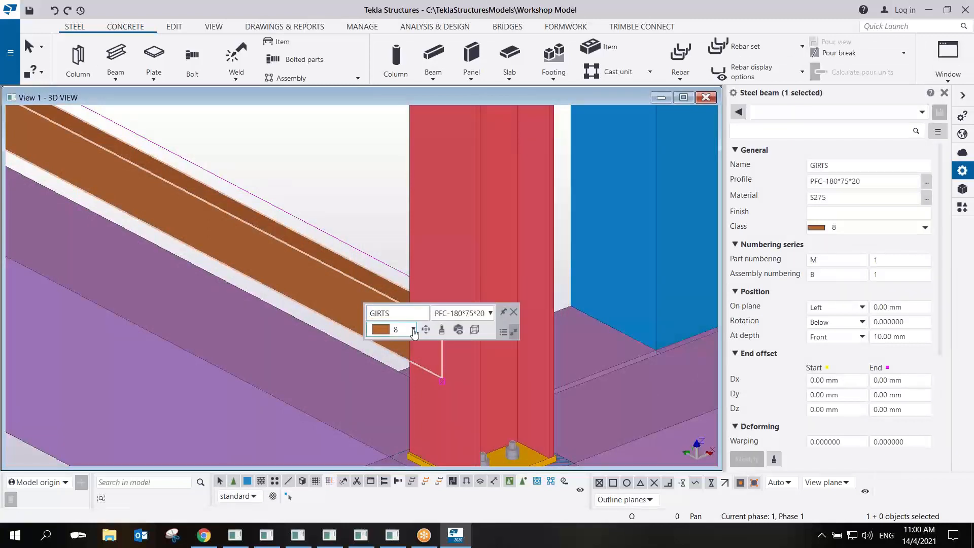
{"action": "left_click", "coordinate": [426, 329]}
{"action": "left_click_drag", "start_coordinate": [479, 370], "coordinate": [453, 399]}
{"action": "left_click", "coordinate": [437, 356]}
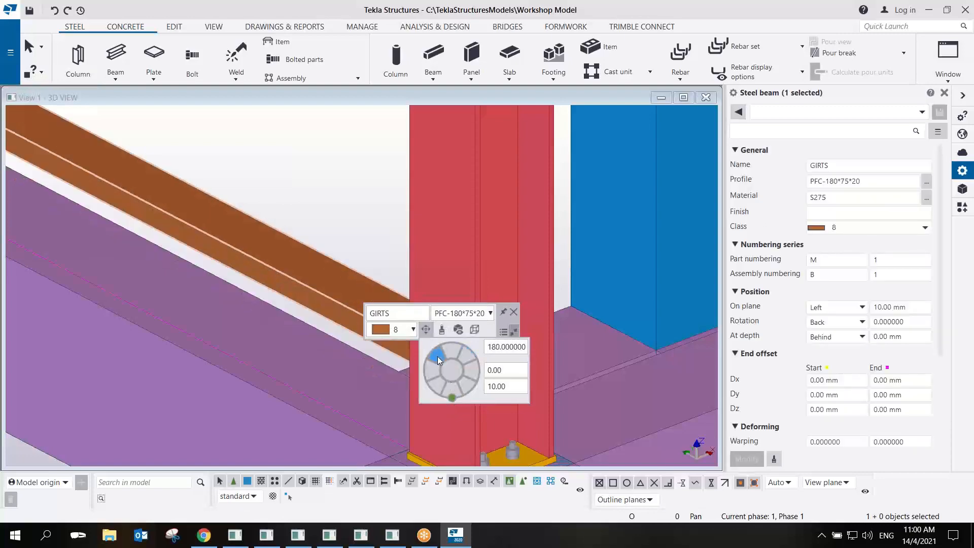
{"action": "left_click", "coordinate": [466, 384]}
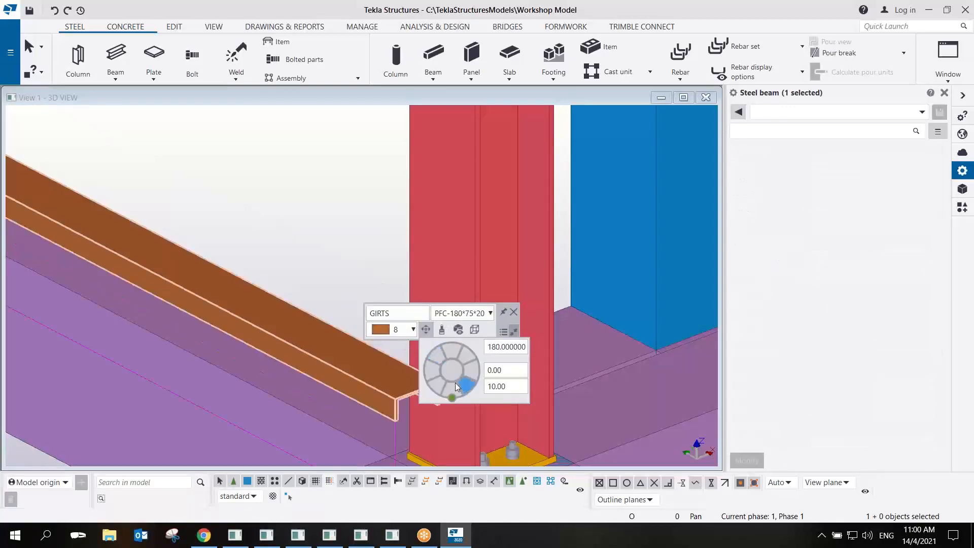
{"action": "left_click", "coordinate": [346, 274]}
{"action": "scroll", "coordinate": [448, 396], "scroll_direction": "up", "scroll_amount": 4}
{"action": "mouse_move", "coordinate": [442, 394]}
{"action": "middle_mouse_down", "text": "ctrl"}
{"action": "mouse_move", "coordinate": [366, 337]}
{"action": "mouse_move", "coordinate": [434, 381]}
{"action": "middle_mouse_up", "text": "ctrl"}
{"action": "scroll", "coordinate": [458, 368], "scroll_direction": "up", "scroll_amount": 2}
{"action": "scroll", "coordinate": [459, 368], "scroll_direction": "down", "scroll_amount": 5}
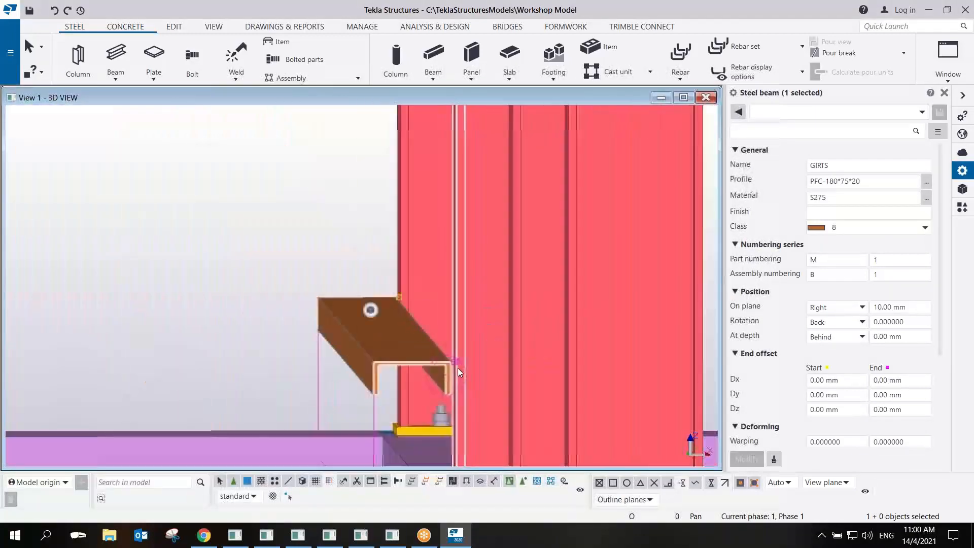
Copy the girt linearly twice with dY -5000 mm into the remaining two bays along the column line.
{"action": "key", "text": "ctrl+p"}
{"action": "middle_click_drag", "start_coordinate": [342, 330], "coordinate": [361, 168], "text": "ctrl"}
{"action": "scroll", "coordinate": [371, 313], "scroll_direction": "up", "scroll_amount": 5}
{"action": "middle_click_drag", "start_coordinate": [381, 228], "coordinate": [335, 270]}
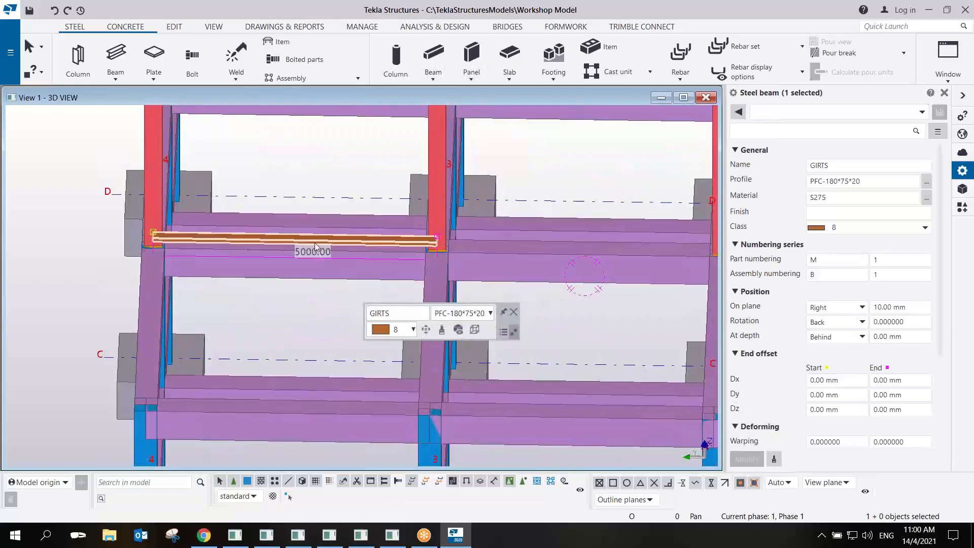
{"action": "right_click", "coordinate": [315, 243]}
{"action": "mouse_move", "coordinate": [381, 274]}
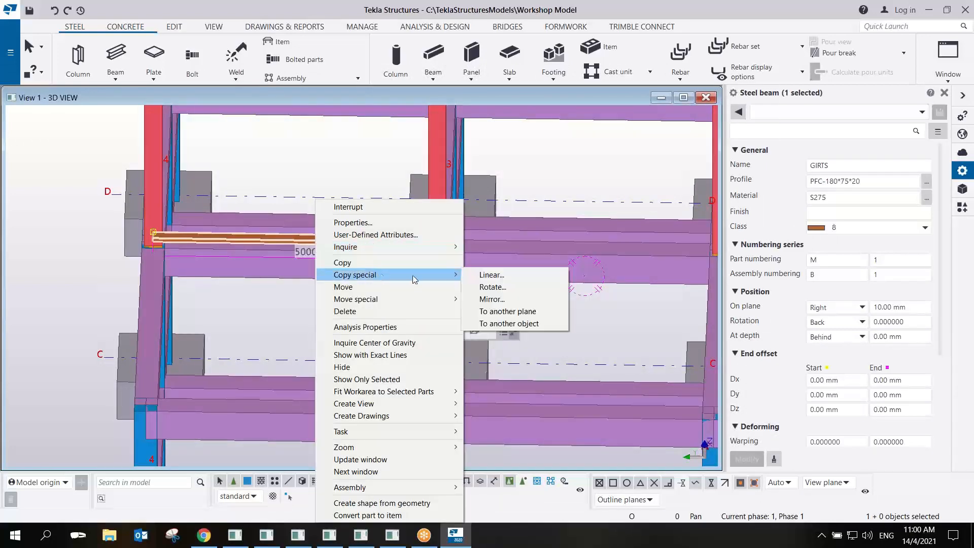
{"action": "left_click", "coordinate": [489, 274]}
{"action": "left_click", "coordinate": [631, 274]}
{"action": "scroll", "coordinate": [300, 217], "scroll_direction": "down", "scroll_amount": 3}
{"action": "right_click", "coordinate": [301, 219]}
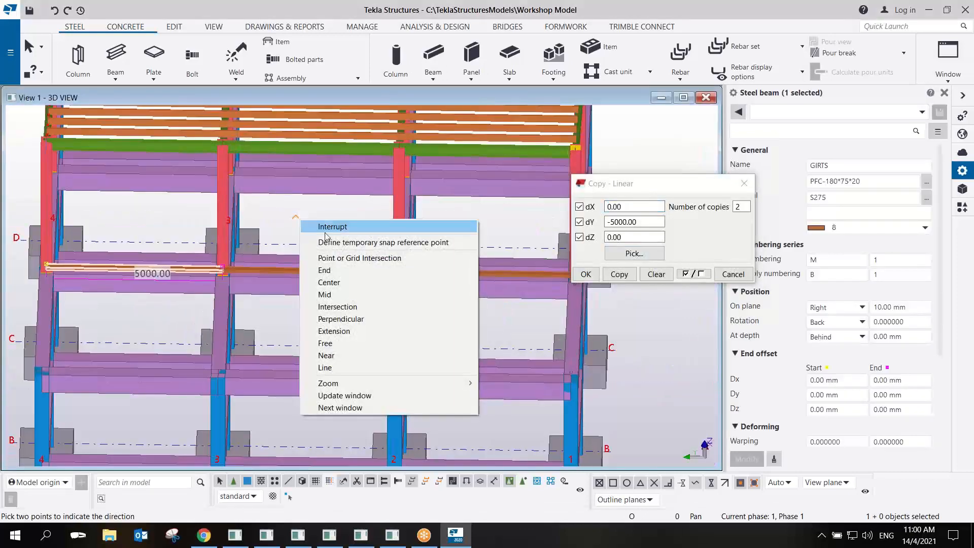
{"action": "left_click", "coordinate": [326, 228]}
Copy the lowest girt in each of the three bays linearly upward four times with dZ 1000 mm.
{"action": "scroll", "coordinate": [267, 268], "scroll_direction": "up", "scroll_amount": 2}
{"action": "scroll", "coordinate": [267, 268], "scroll_direction": "up", "scroll_amount": 2}
{"action": "left_click", "coordinate": [500, 273]}
{"action": "scroll", "coordinate": [308, 289], "scroll_direction": "down", "scroll_amount": 2}
{"action": "middle_click_drag", "start_coordinate": [370, 268], "coordinate": [504, 384], "text": "ctrl"}
{"action": "middle_click_drag", "start_coordinate": [408, 310], "coordinate": [388, 285], "text": "ctrl"}
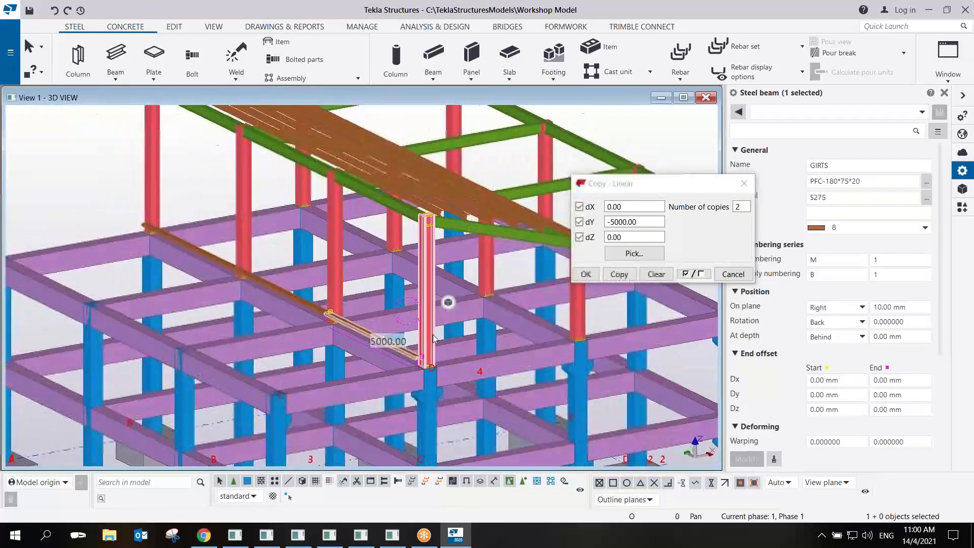
{"action": "scroll", "coordinate": [433, 339], "scroll_direction": "up", "scroll_amount": 2}
{"action": "left_click", "coordinate": [657, 275]}
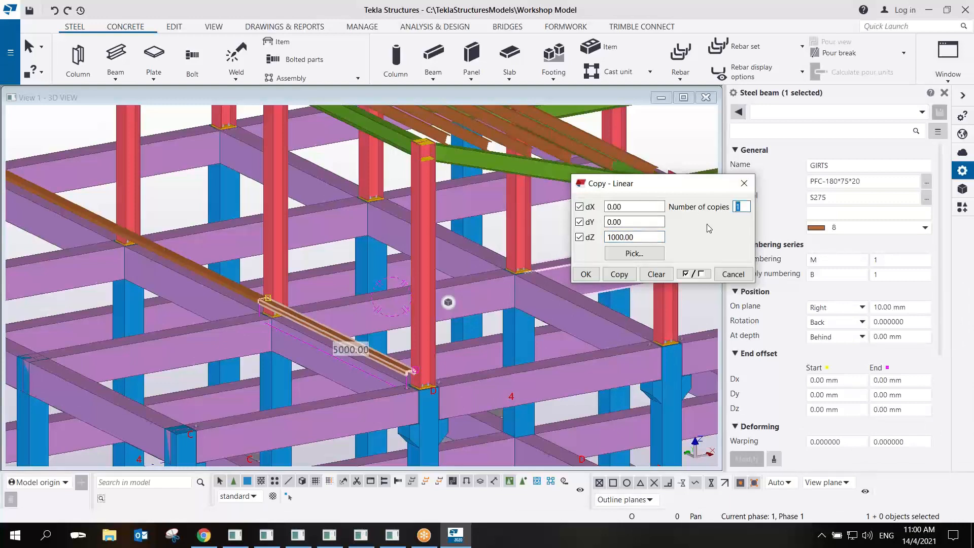
{"action": "type", "text": "4"}
{"action": "left_click", "coordinate": [620, 275]}
{"action": "scroll", "coordinate": [447, 251], "scroll_direction": "down", "scroll_amount": 2}
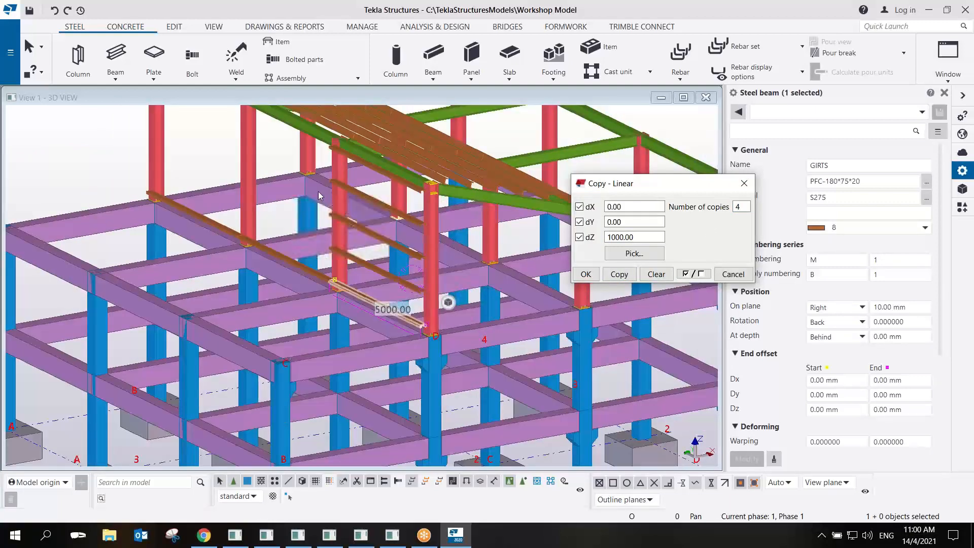
{"action": "left_click", "coordinate": [244, 239]}
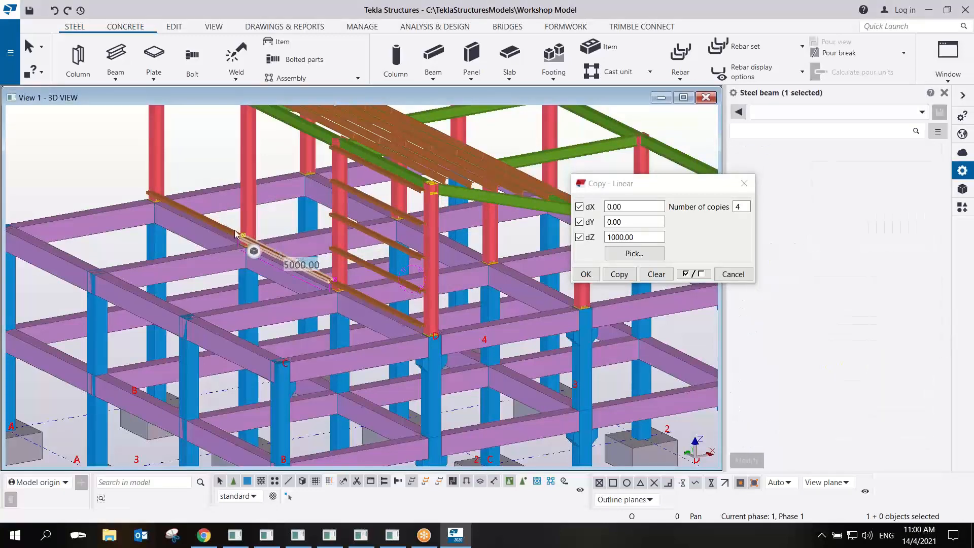
{"action": "left_click", "coordinate": [617, 276]}
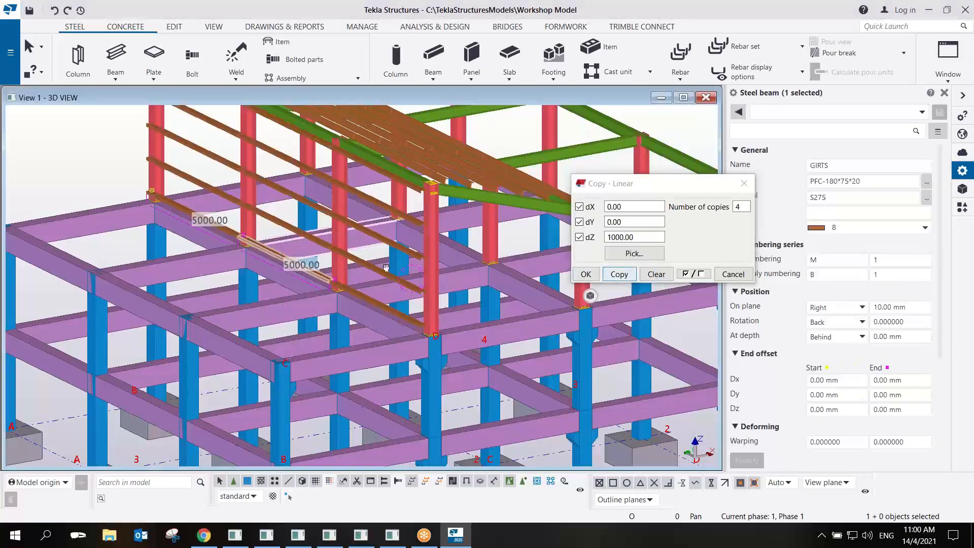
Examine how the topmost girts sit against the roof beams and column tops.
{"action": "middle_click_drag", "start_coordinate": [380, 165], "coordinate": [406, 273]}
{"action": "scroll", "coordinate": [406, 272], "scroll_direction": "up", "scroll_amount": 4}
{"action": "left_click", "coordinate": [459, 322], "text": "ctrl"}
{"action": "scroll", "coordinate": [458, 322], "scroll_direction": "up", "scroll_amount": 3}
{"action": "middle_click_drag", "start_coordinate": [476, 323], "coordinate": [464, 307], "text": "ctrl"}
{"action": "scroll", "coordinate": [503, 321], "scroll_direction": "down", "scroll_amount": 10}
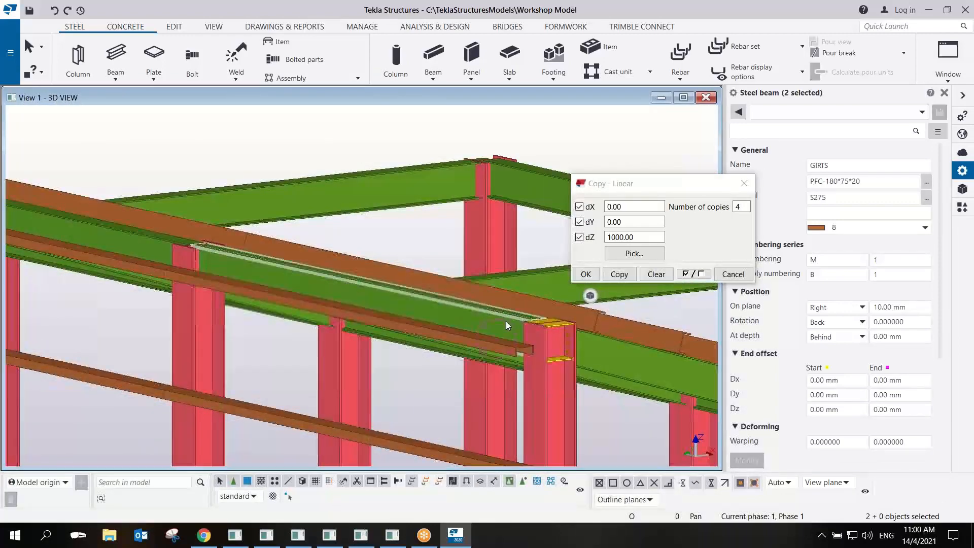
{"action": "middle_click_drag", "start_coordinate": [666, 330], "coordinate": [406, 330], "text": "ctrl"}
{"action": "scroll", "coordinate": [258, 263], "scroll_direction": "up", "scroll_amount": 3}
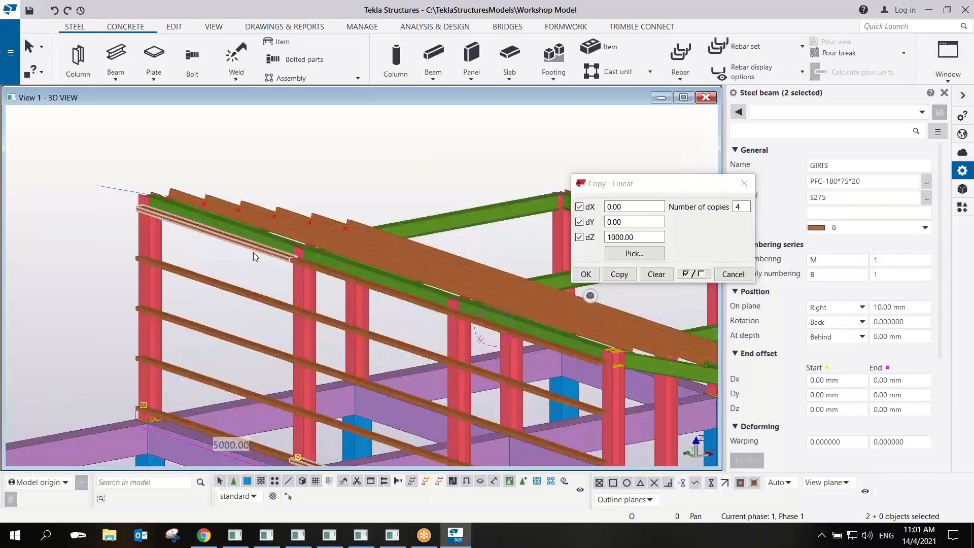
{"action": "left_click", "coordinate": [255, 250]}
{"action": "left_click", "coordinate": [475, 318]}
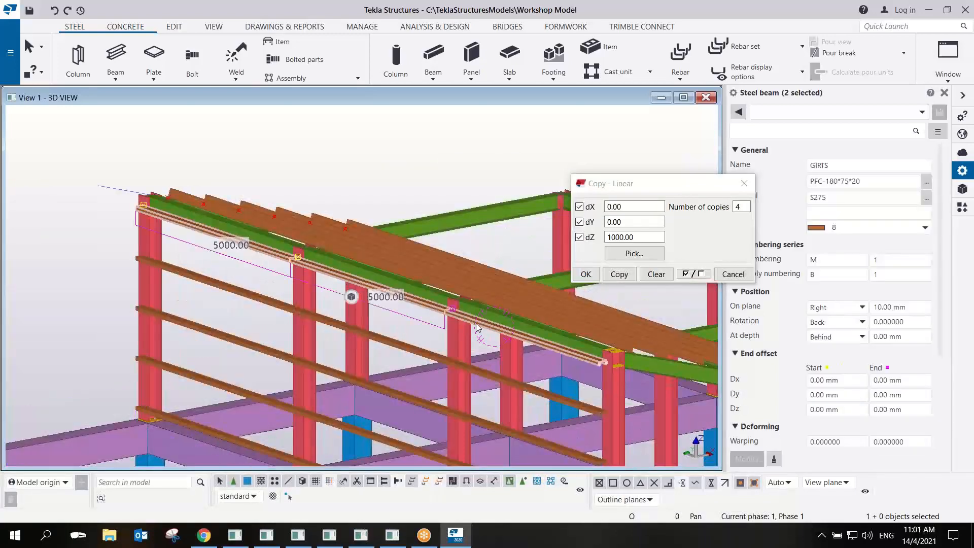
{"action": "right_click", "coordinate": [451, 311]}
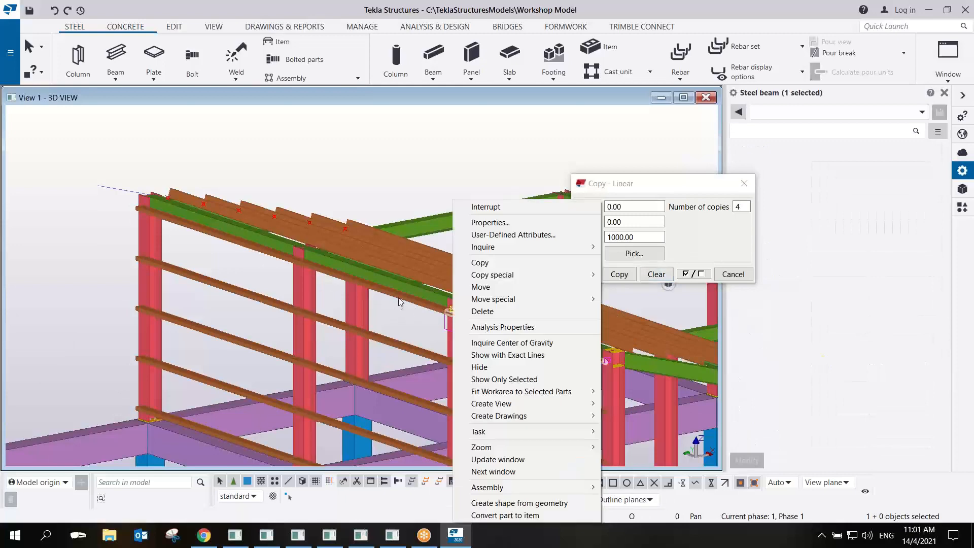
{"action": "left_click", "coordinate": [398, 297]}
{"action": "left_click", "coordinate": [472, 320], "text": "ctrl"}
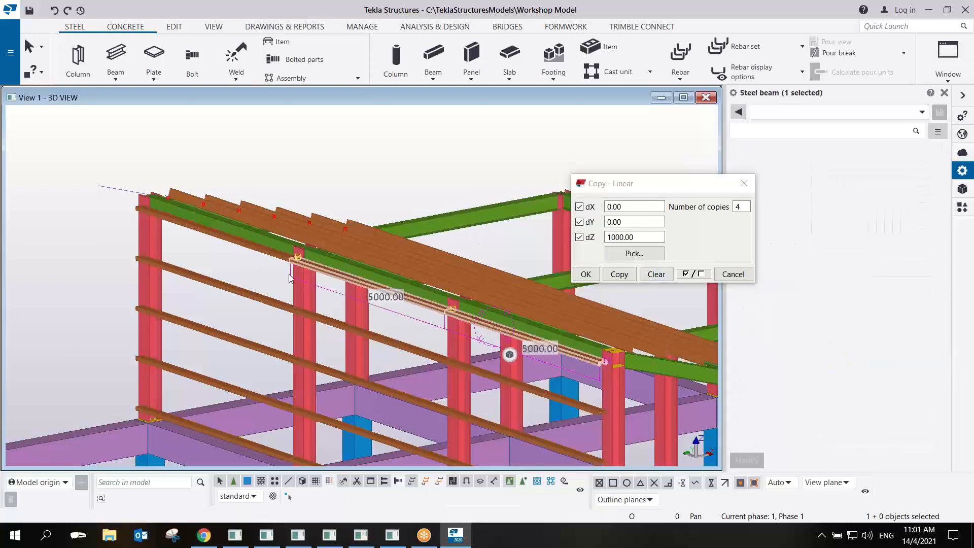
Move the topmost girt in the bay between grid lines 3 and 4 linearly by dZ -200 mm.
{"action": "right_click", "coordinate": [257, 249]}
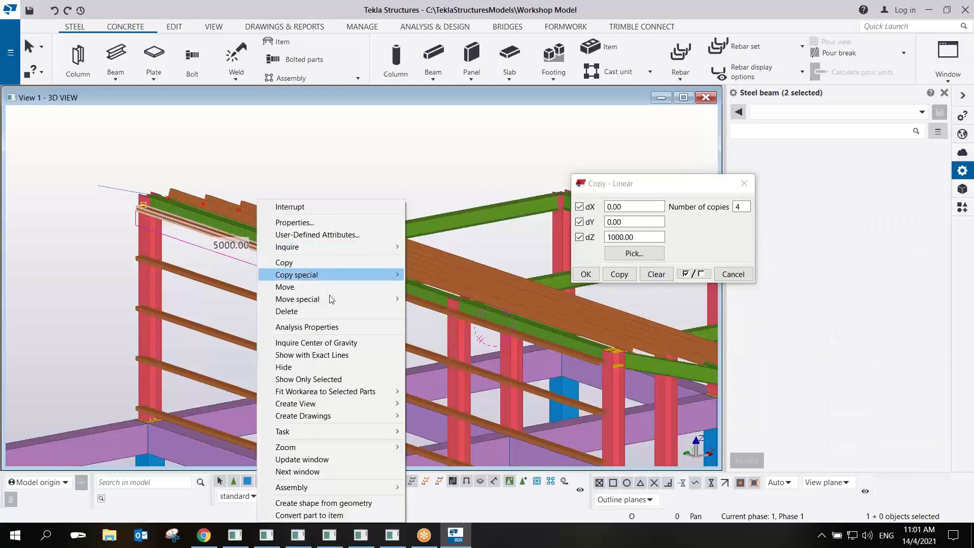
{"action": "mouse_move", "coordinate": [332, 297]}
{"action": "left_click", "coordinate": [434, 298]}
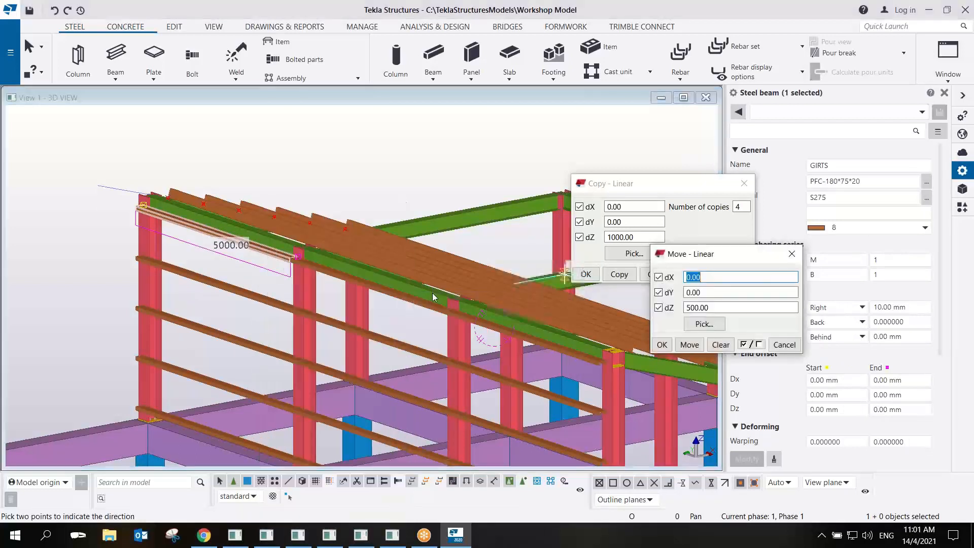
{"action": "left_click_drag", "start_coordinate": [721, 310], "coordinate": [660, 309]}
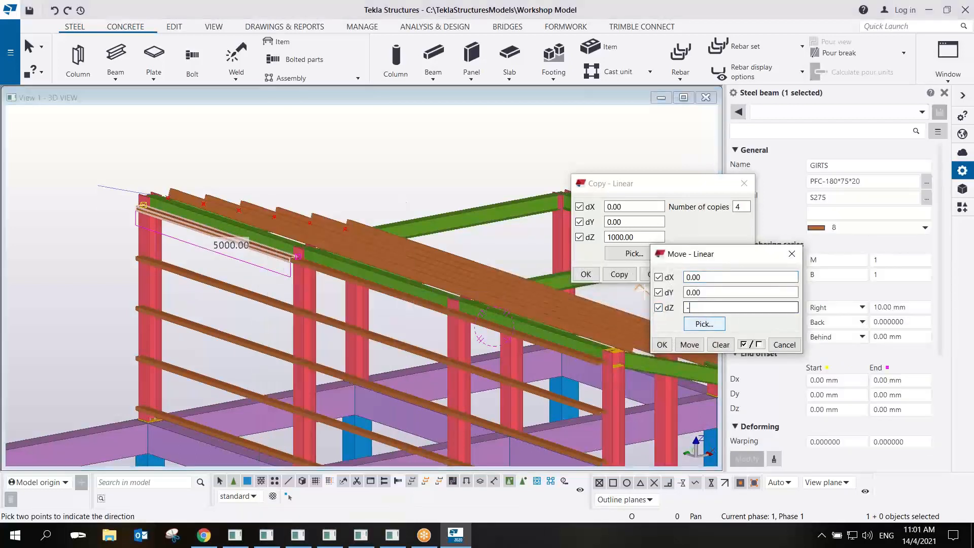
{"action": "left_click", "coordinate": [689, 344]}
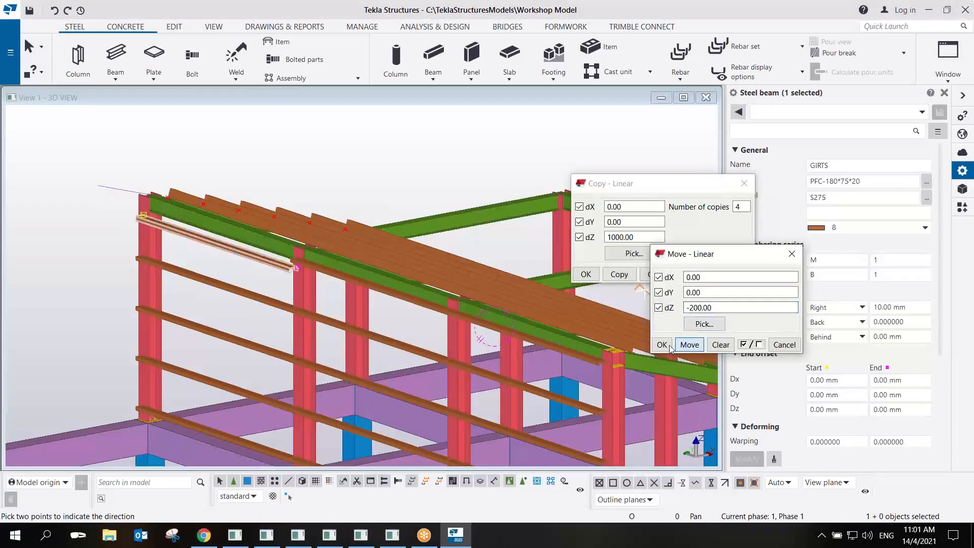
{"action": "left_click", "coordinate": [662, 345]}
{"action": "right_click", "coordinate": [407, 168]}
{"action": "left_click", "coordinate": [415, 177]}
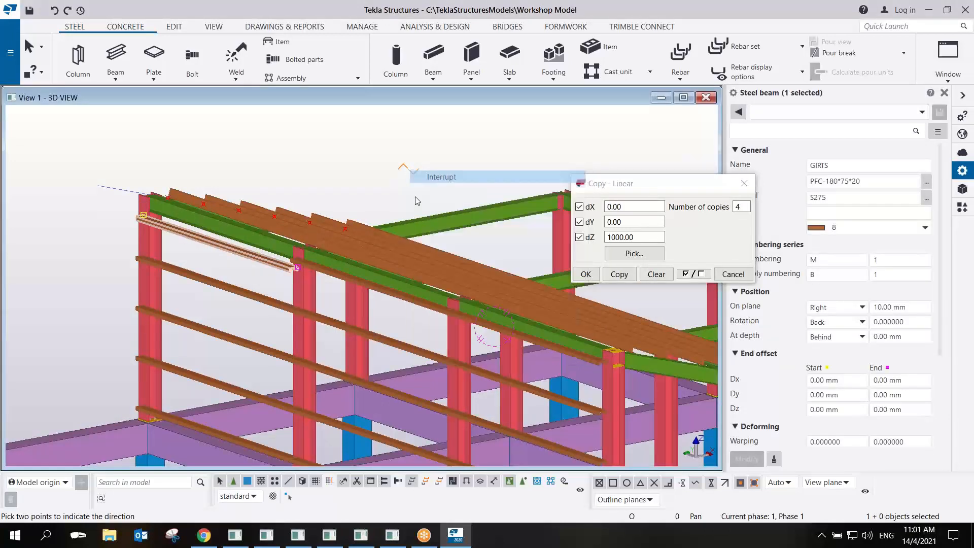
Select the topmost girts in the other two bays and move them linearly by dZ -200 mm.
{"action": "left_click", "coordinate": [372, 289]}
{"action": "left_click", "coordinate": [500, 327]}
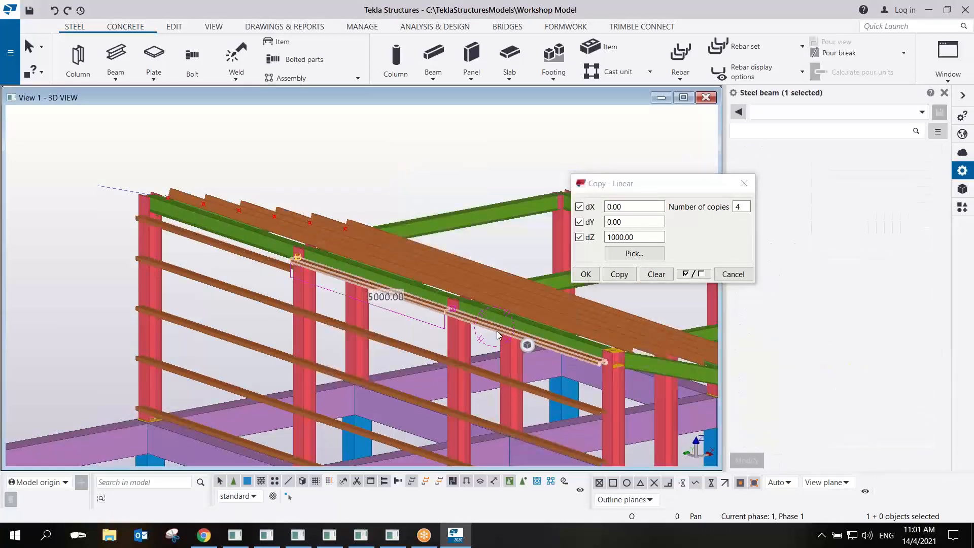
{"action": "right_click", "coordinate": [500, 327]}
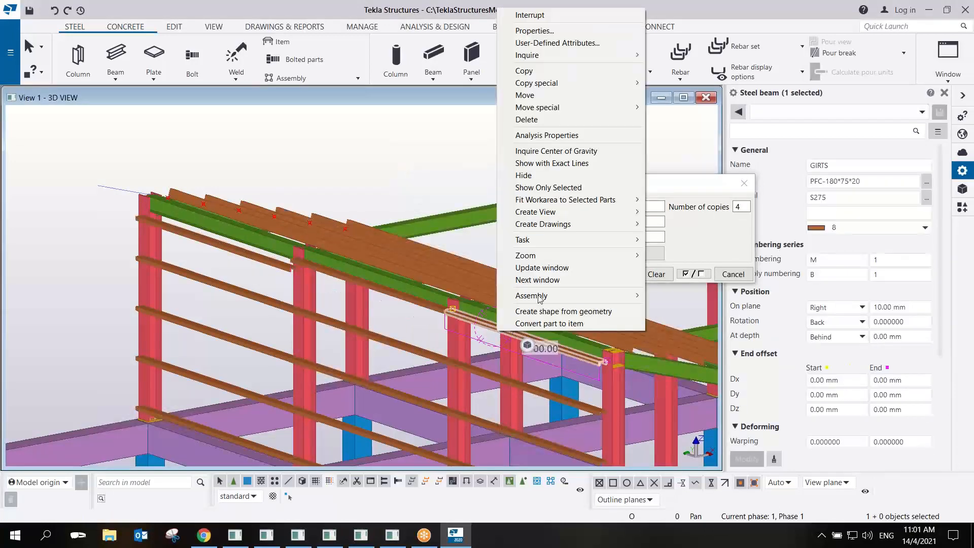
{"action": "left_click", "coordinate": [428, 307], "text": "ctrl"}
{"action": "right_click", "coordinate": [428, 307]}
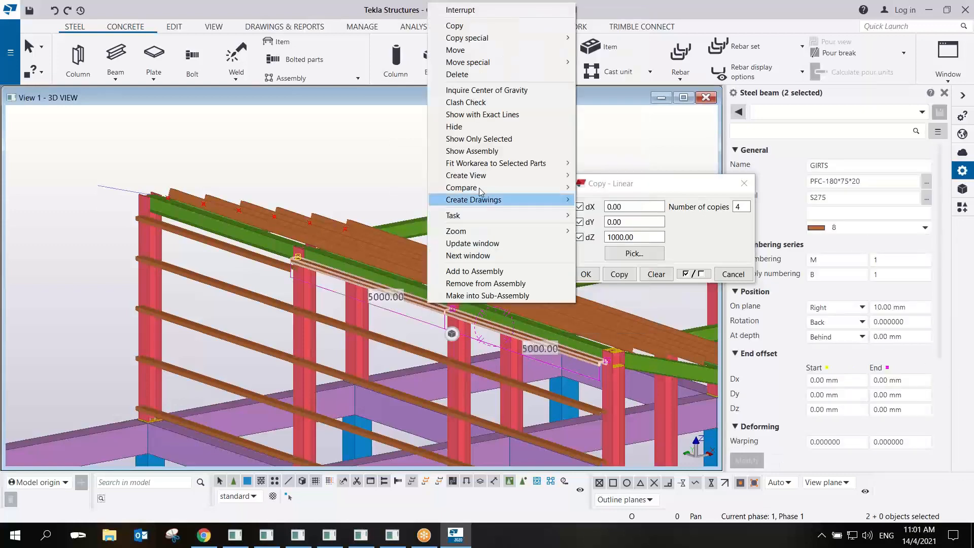
{"action": "mouse_move", "coordinate": [511, 68]}
{"action": "left_click", "coordinate": [598, 63]}
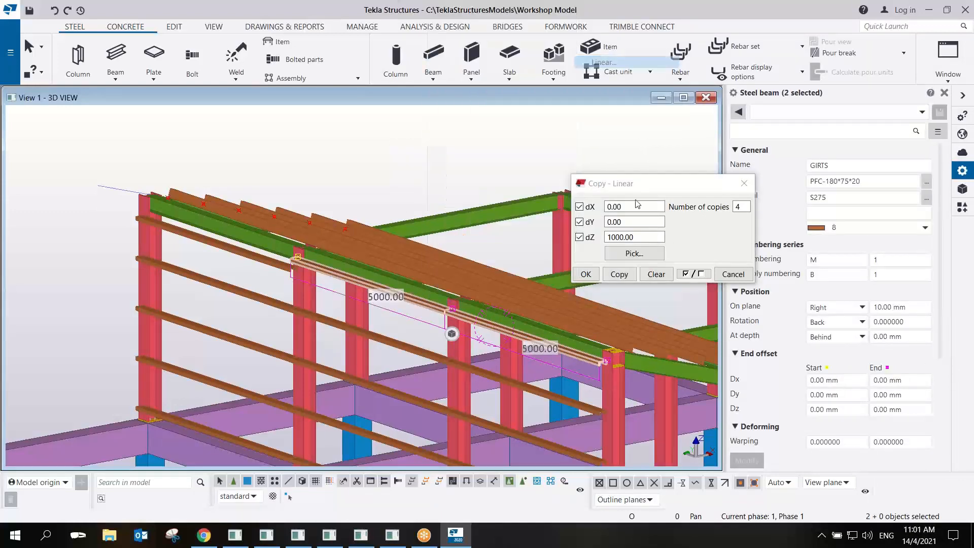
{"action": "left_click", "coordinate": [690, 345]}
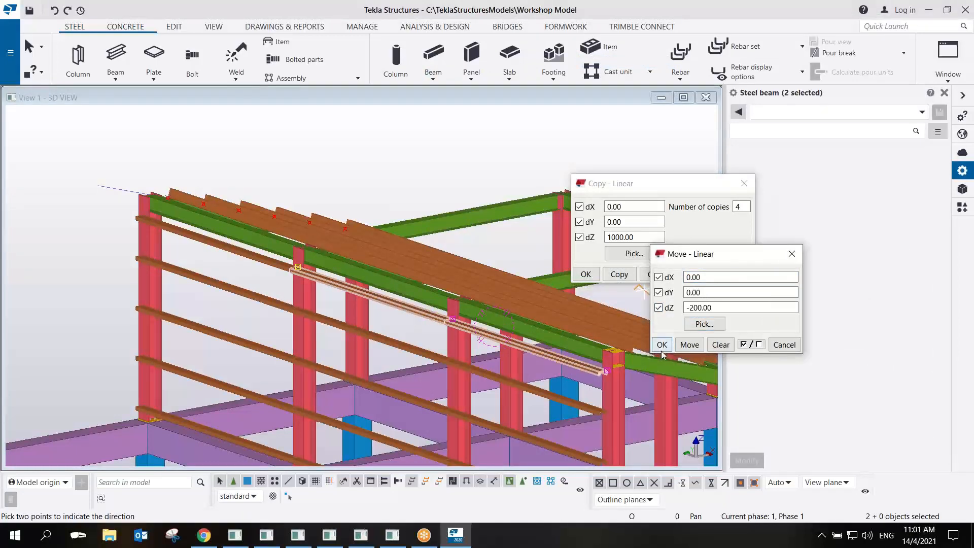
Close the linear move and copy dialogs, end the active command and clear the girt selection.
{"action": "left_click", "coordinate": [785, 344]}
{"action": "left_click", "coordinate": [584, 274]}
{"action": "right_click", "coordinate": [421, 150]}
{"action": "left_click", "coordinate": [447, 153]}
{"action": "scroll", "coordinate": [358, 307], "scroll_direction": "down", "scroll_amount": 4}
{"action": "left_click", "coordinate": [386, 311]}
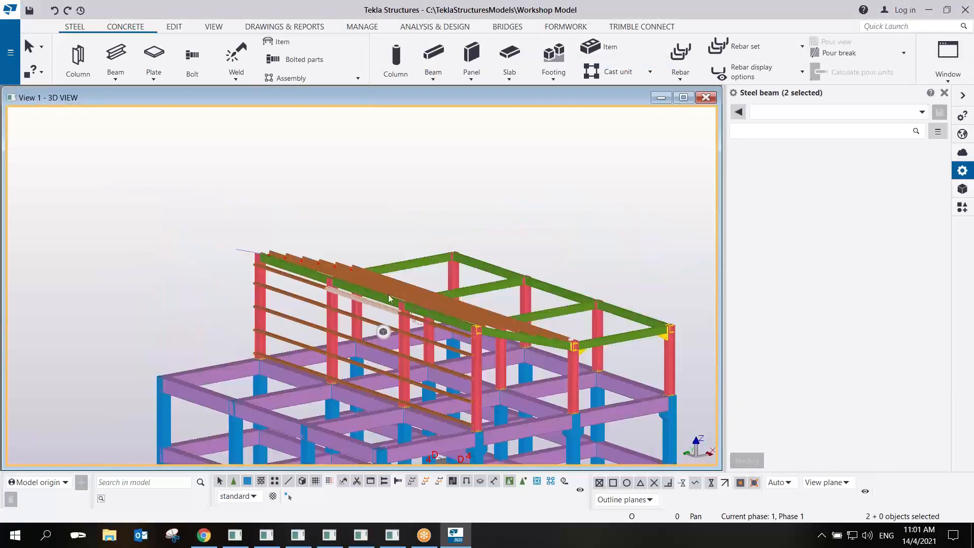
Select the second roof purlin and examine its position settings and how its end sits on the roof beam.
{"action": "middle_click_drag", "start_coordinate": [342, 252], "coordinate": [369, 263], "text": "ctrl"}
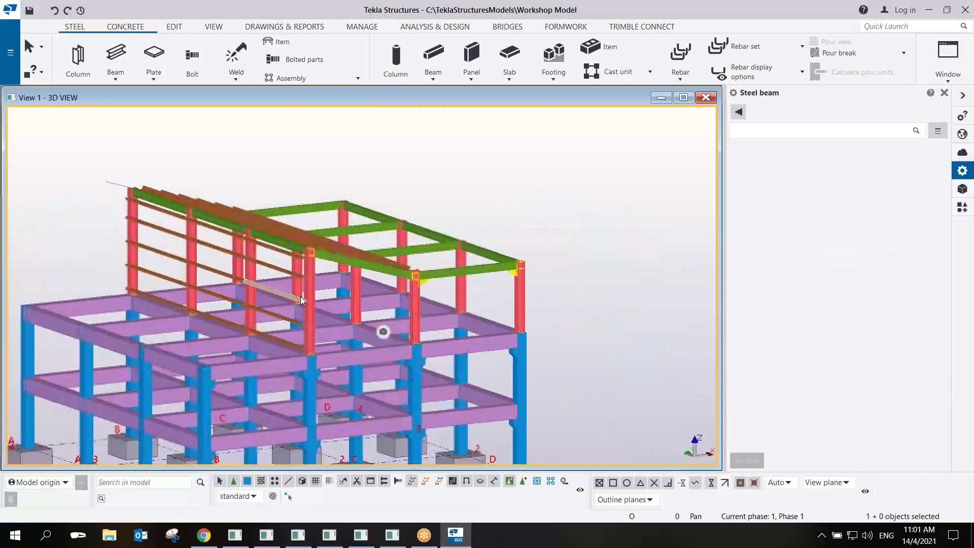
{"action": "scroll", "coordinate": [294, 292], "scroll_direction": "up", "scroll_amount": 4}
{"action": "mouse_move", "coordinate": [300, 287]}
{"action": "middle_mouse_down", "text": "ctrl"}
{"action": "mouse_move", "coordinate": [384, 305]}
{"action": "mouse_move", "coordinate": [563, 303]}
{"action": "mouse_move", "coordinate": [602, 282]}
{"action": "mouse_move", "coordinate": [322, 318]}
{"action": "mouse_move", "coordinate": [419, 310]}
{"action": "mouse_move", "coordinate": [425, 321]}
{"action": "mouse_move", "coordinate": [403, 284]}
{"action": "mouse_move", "coordinate": [495, 264]}
{"action": "mouse_move", "coordinate": [456, 328]}
{"action": "mouse_move", "coordinate": [453, 255]}
{"action": "mouse_move", "coordinate": [313, 233]}
{"action": "mouse_move", "coordinate": [339, 263]}
{"action": "mouse_move", "coordinate": [474, 267]}
{"action": "mouse_move", "coordinate": [522, 302]}
{"action": "mouse_move", "coordinate": [452, 330]}
{"action": "mouse_move", "coordinate": [298, 337]}
{"action": "mouse_move", "coordinate": [156, 292]}
{"action": "mouse_move", "coordinate": [217, 283]}
{"action": "mouse_move", "coordinate": [325, 290]}
{"action": "mouse_move", "coordinate": [390, 278]}
{"action": "mouse_move", "coordinate": [518, 303]}
{"action": "mouse_move", "coordinate": [421, 284]}
{"action": "mouse_move", "coordinate": [409, 263]}
{"action": "mouse_move", "coordinate": [487, 312]}
{"action": "mouse_move", "coordinate": [548, 284]}
{"action": "mouse_move", "coordinate": [422, 321]}
{"action": "mouse_move", "coordinate": [348, 315]}
{"action": "mouse_move", "coordinate": [325, 372]}
{"action": "mouse_move", "coordinate": [334, 367]}
{"action": "mouse_move", "coordinate": [306, 388]}
{"action": "mouse_move", "coordinate": [316, 397]}
{"action": "mouse_move", "coordinate": [473, 343]}
{"action": "middle_mouse_up", "text": "ctrl"}
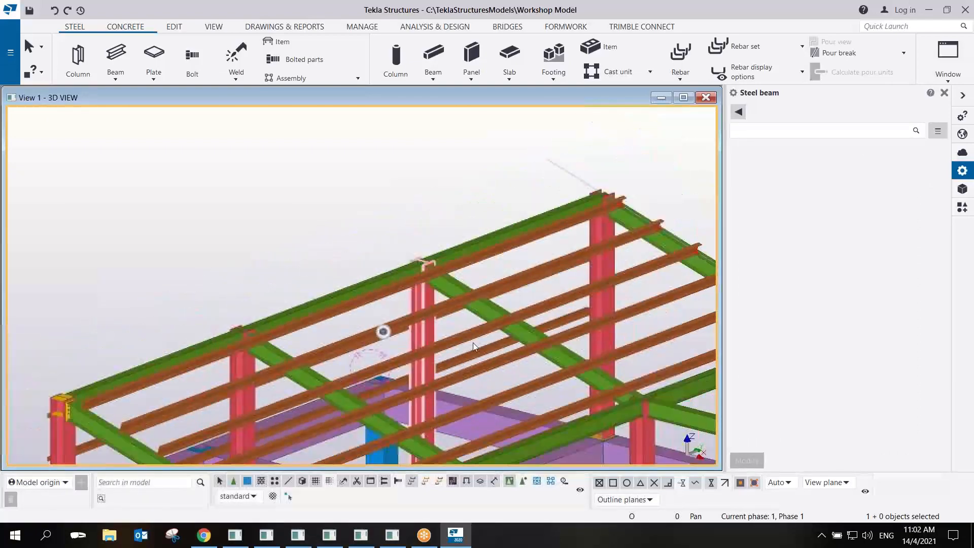
{"action": "scroll", "coordinate": [490, 268], "scroll_direction": "up", "scroll_amount": 5}
{"action": "left_click", "coordinate": [469, 250]}
{"action": "scroll", "coordinate": [469, 250], "scroll_direction": "up", "scroll_amount": 2}
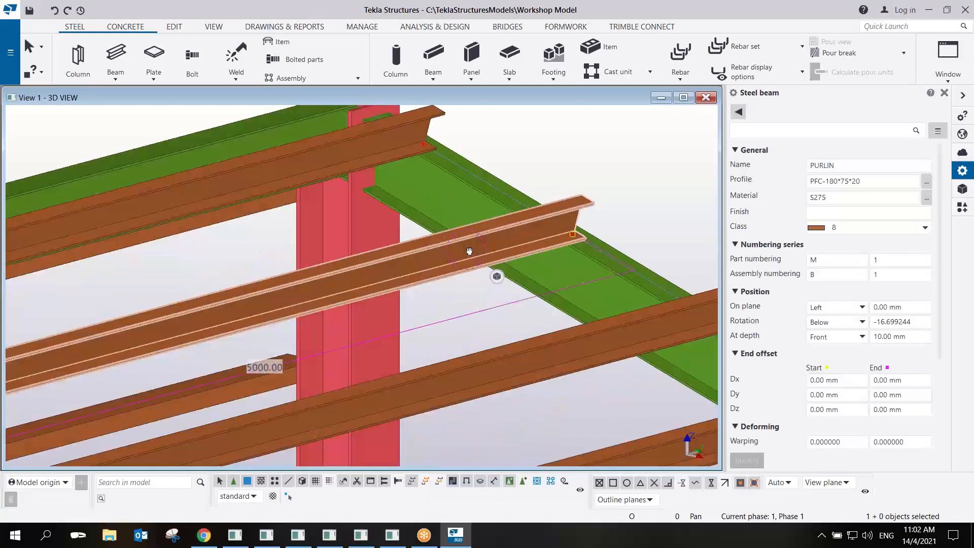
{"action": "mouse_move", "coordinate": [467, 251]}
{"action": "middle_mouse_down", "text": "ctrl"}
{"action": "mouse_move", "coordinate": [400, 274]}
{"action": "mouse_move", "coordinate": [459, 264]}
{"action": "middle_mouse_up", "text": "ctrl"}
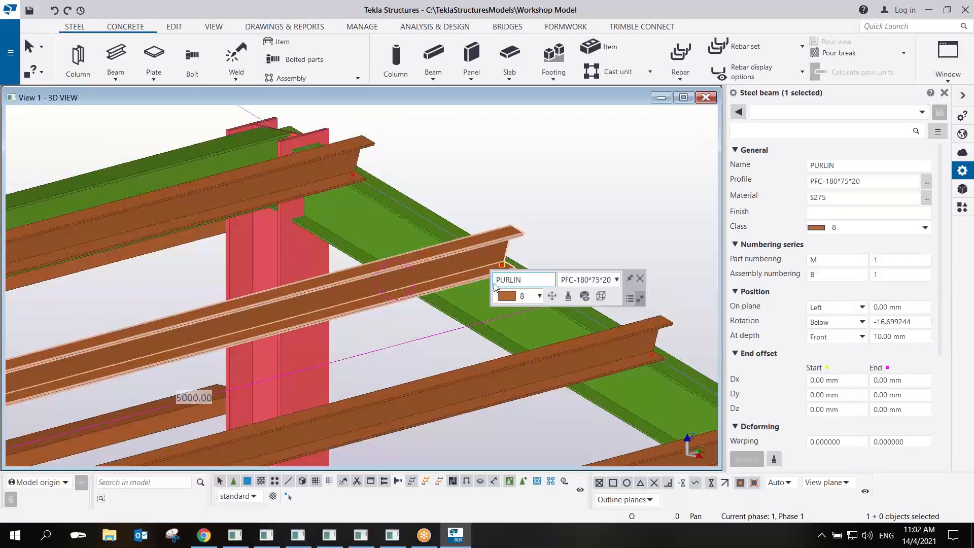
{"action": "left_click", "coordinate": [553, 297]}
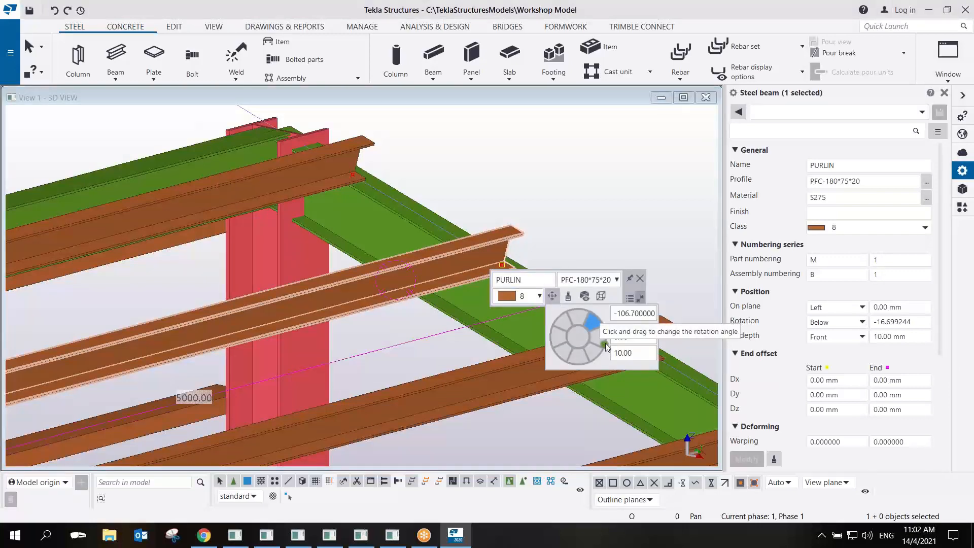
{"action": "middle_click_drag", "start_coordinate": [487, 241], "coordinate": [143, 229]}
{"action": "scroll", "coordinate": [409, 229], "scroll_direction": "up", "scroll_amount": 4}
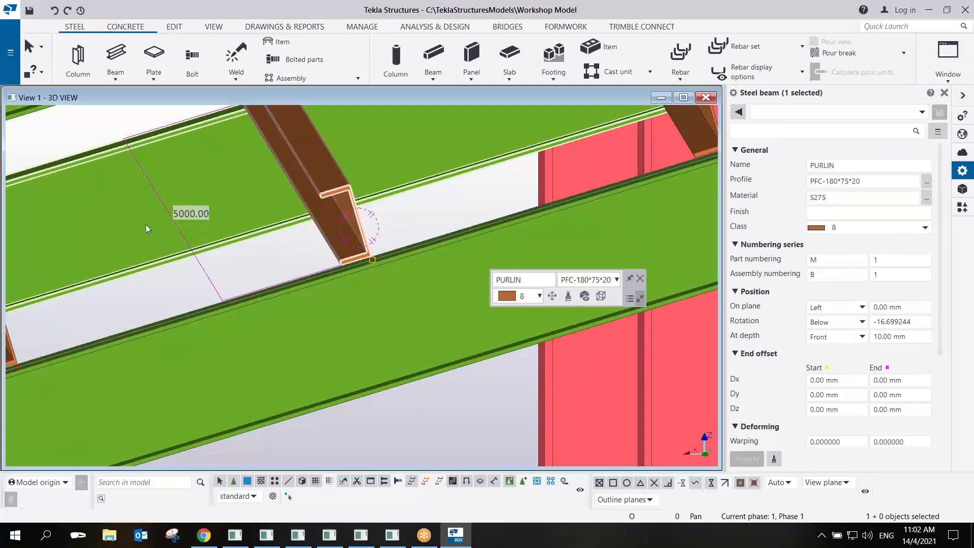
{"action": "scroll", "coordinate": [146, 226], "scroll_direction": "down", "scroll_amount": 1}
{"action": "scroll", "coordinate": [325, 289], "scroll_direction": "down", "scroll_amount": 11}
{"action": "scroll", "coordinate": [324, 287], "scroll_direction": "down", "scroll_amount": 4}
Examine the joints where purlins of neighbouring bays meet end to end over the intermediate roof beam.
{"action": "middle_click_drag", "start_coordinate": [237, 263], "coordinate": [640, 306], "text": "ctrl"}
{"action": "scroll", "coordinate": [211, 326], "scroll_direction": "up", "scroll_amount": 3}
{"action": "middle_click_drag", "start_coordinate": [211, 326], "coordinate": [472, 331], "text": "ctrl"}
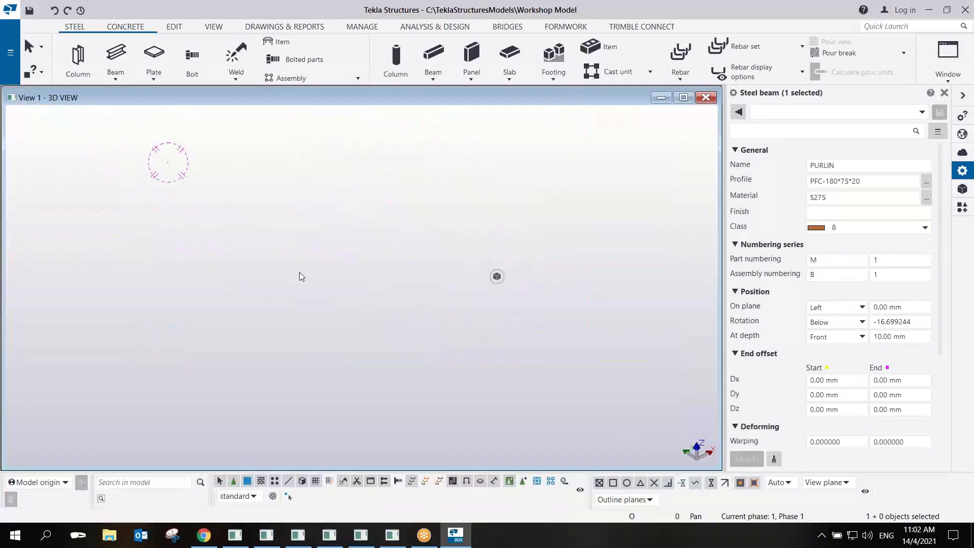
{"action": "scroll", "coordinate": [280, 265], "scroll_direction": "down", "scroll_amount": 6}
{"action": "middle_click_drag", "start_coordinate": [364, 306], "coordinate": [264, 257]}
{"action": "middle_click_drag", "start_coordinate": [480, 367], "coordinate": [355, 238]}
{"action": "scroll", "coordinate": [430, 300], "scroll_direction": "up", "scroll_amount": 2}
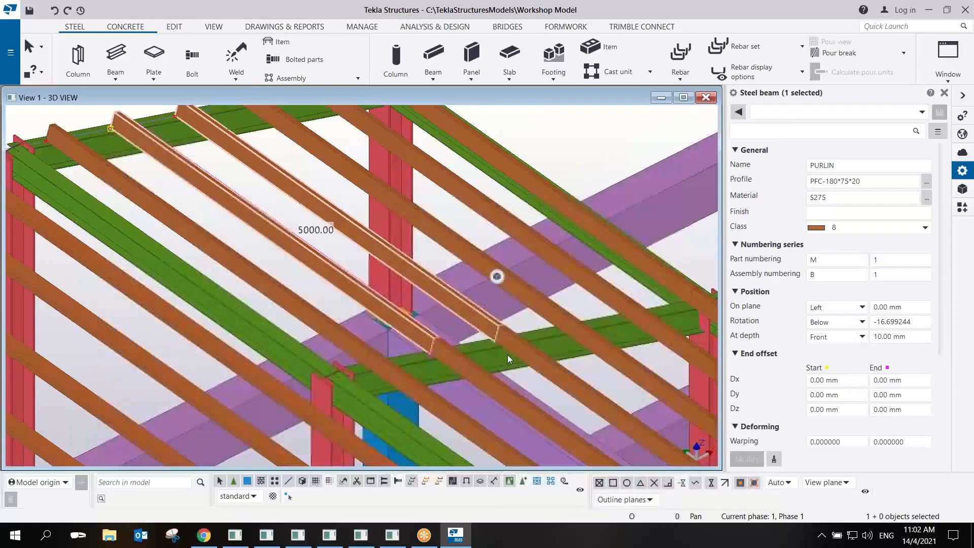
{"action": "scroll", "coordinate": [447, 375], "scroll_direction": "up", "scroll_amount": 1}
{"action": "scroll", "coordinate": [492, 366], "scroll_direction": "up", "scroll_amount": 4}
{"action": "middle_click_drag", "start_coordinate": [376, 309], "coordinate": [239, 281]}
{"action": "scroll", "coordinate": [496, 276], "scroll_direction": "up", "scroll_amount": 4}
{"action": "left_click", "coordinate": [497, 190]}
{"action": "scroll", "coordinate": [315, 285], "scroll_direction": "down", "scroll_amount": 1}
{"action": "middle_click_drag", "start_coordinate": [521, 201], "coordinate": [487, 207]}
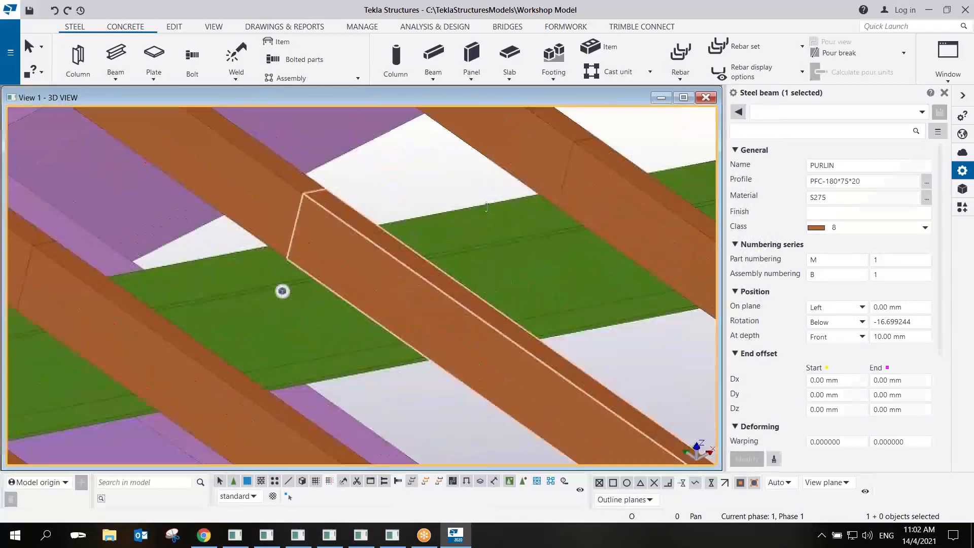
Open the Applications & components catalog and search for component number 1.
{"action": "left_click", "coordinate": [963, 215]}
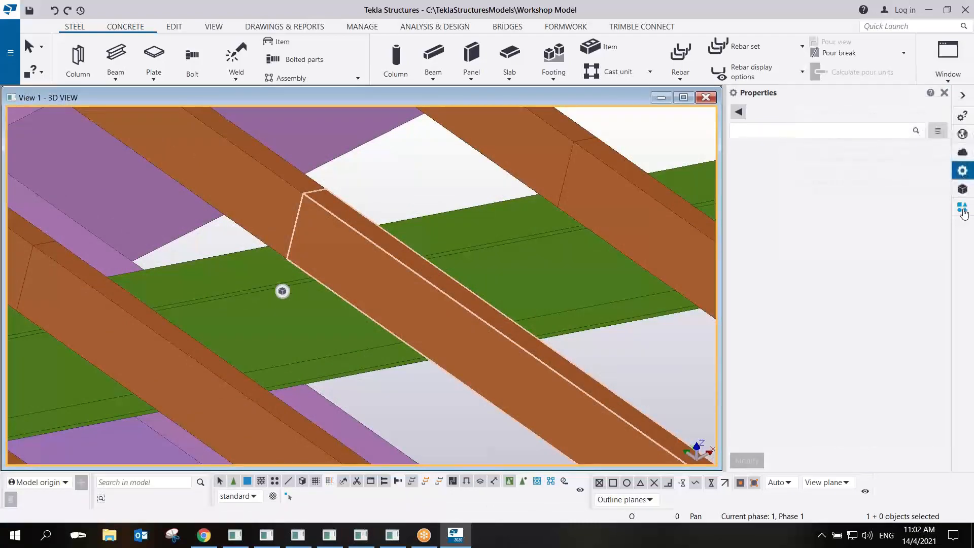
{"action": "middle_click_drag", "start_coordinate": [452, 326], "coordinate": [307, 223]}
{"action": "scroll", "coordinate": [308, 223], "scroll_direction": "down", "scroll_amount": 7}
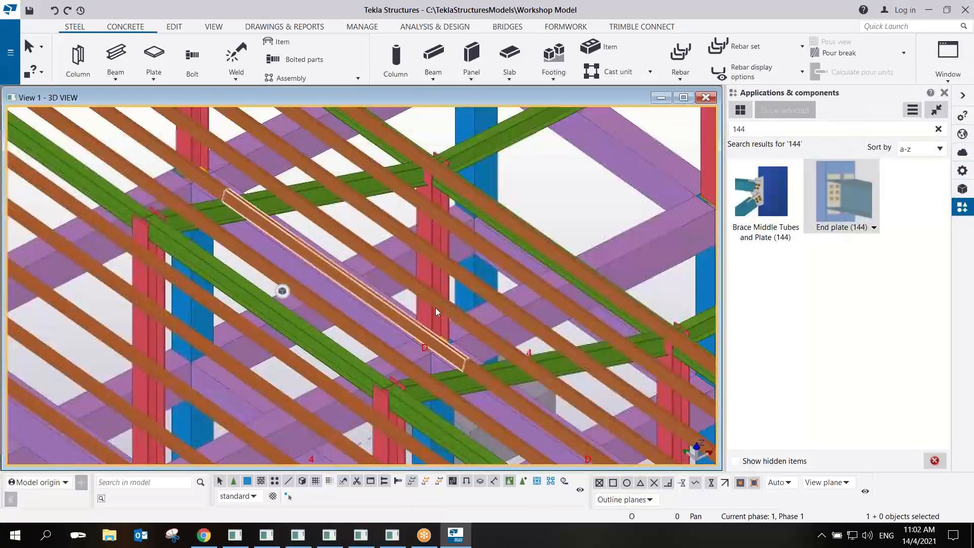
{"action": "middle_click_drag", "start_coordinate": [383, 295], "coordinate": [451, 333]}
{"action": "scroll", "coordinate": [287, 258], "scroll_direction": "up", "scroll_amount": 2}
{"action": "scroll", "coordinate": [287, 257], "scroll_direction": "down", "scroll_amount": 3}
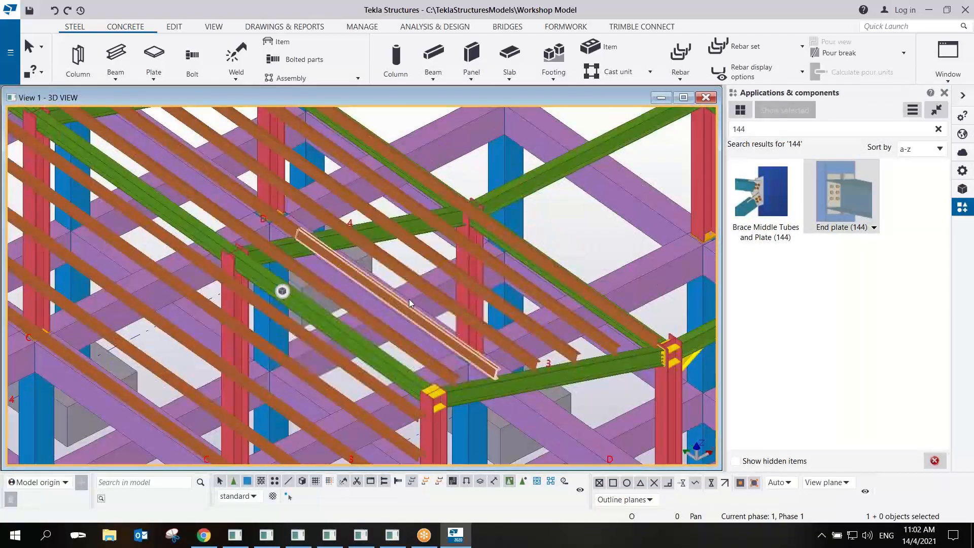
{"action": "scroll", "coordinate": [289, 256], "scroll_direction": "up", "scroll_amount": 3}
{"action": "scroll", "coordinate": [262, 233], "scroll_direction": "up", "scroll_amount": 2}
{"action": "middle_click_drag", "start_coordinate": [262, 233], "coordinate": [310, 289]}
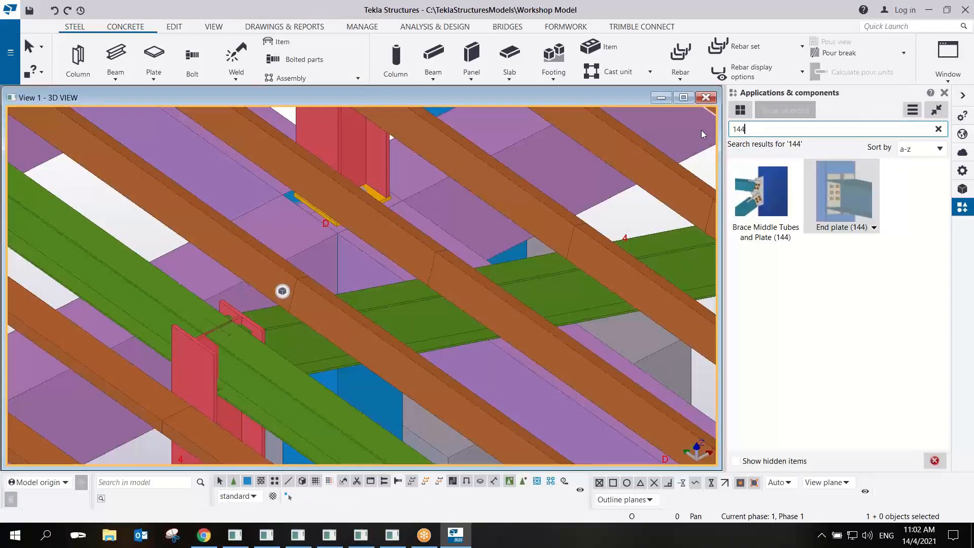
{"action": "key", "text": "BackSpace"}
{"action": "key", "text": "BackSpace"}
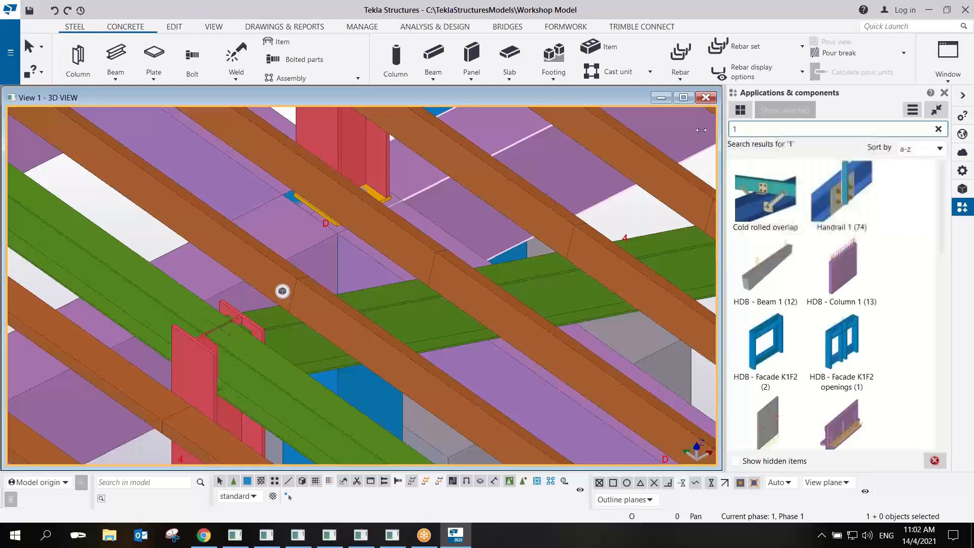
Apply the Cold rolled overlap (1) component with the roof beam as main part and the two purlins meeting above it as secondary parts.
{"action": "left_click", "coordinate": [765, 198]}
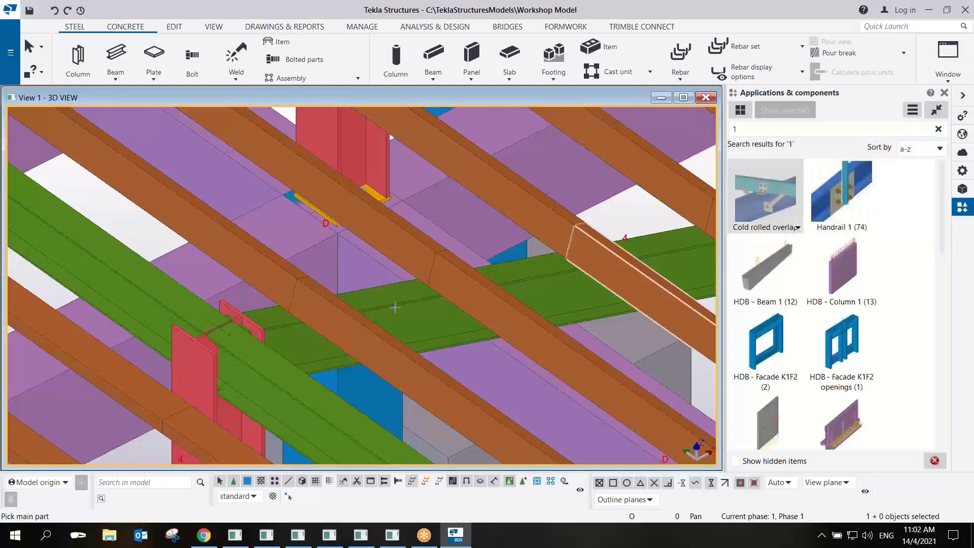
{"action": "scroll", "coordinate": [340, 322], "scroll_direction": "up", "scroll_amount": 5}
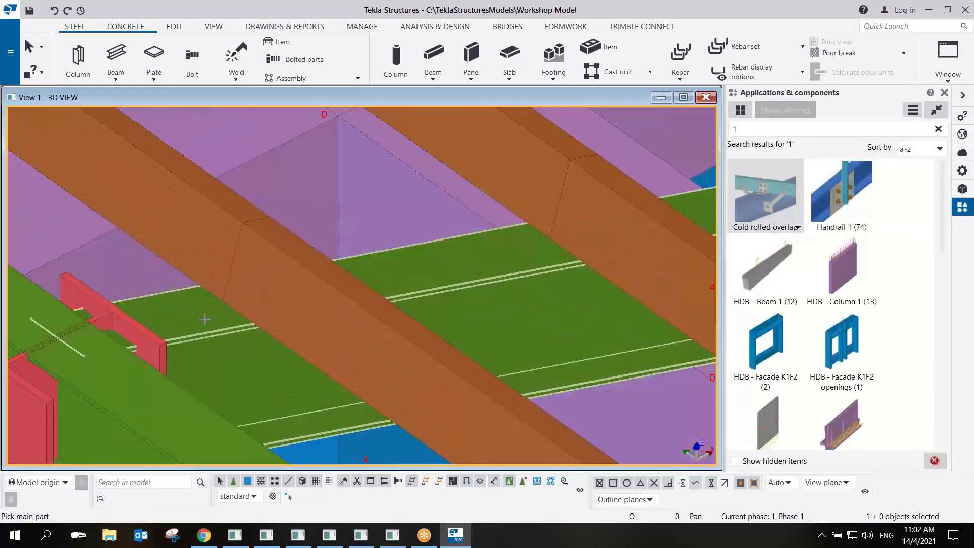
{"action": "left_click", "coordinate": [205, 319]}
{"action": "left_click", "coordinate": [185, 227]}
{"action": "left_click", "coordinate": [274, 268]}
{"action": "middle_click", "coordinate": [361, 221]}
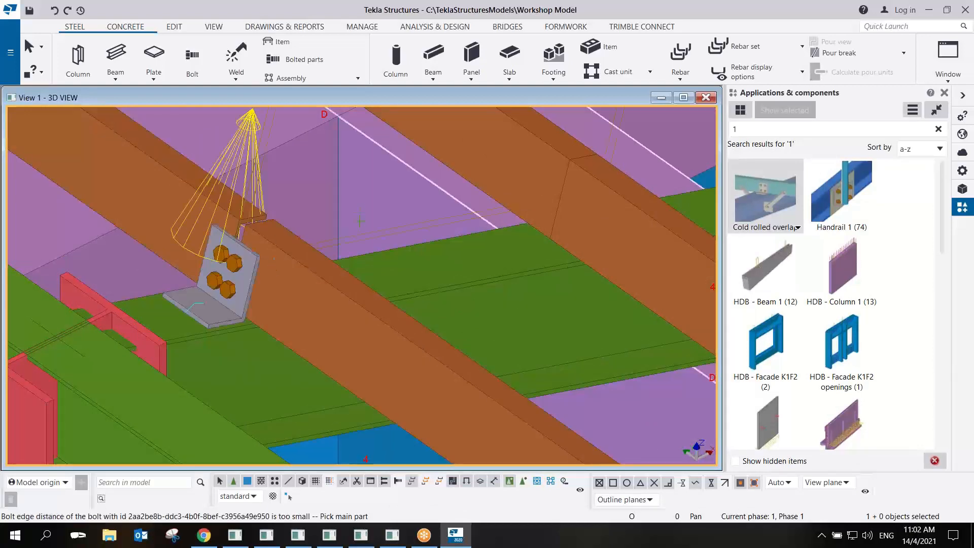
{"action": "right_click", "coordinate": [358, 204]}
{"action": "left_click", "coordinate": [375, 210]}
Open the new overlap connection's properties, set its cleat profile to an L angle 6 mm thick, and modify the connection.
{"action": "scroll", "coordinate": [202, 303], "scroll_direction": "up", "scroll_amount": 3}
{"action": "scroll", "coordinate": [370, 315], "scroll_direction": "up", "scroll_amount": 4}
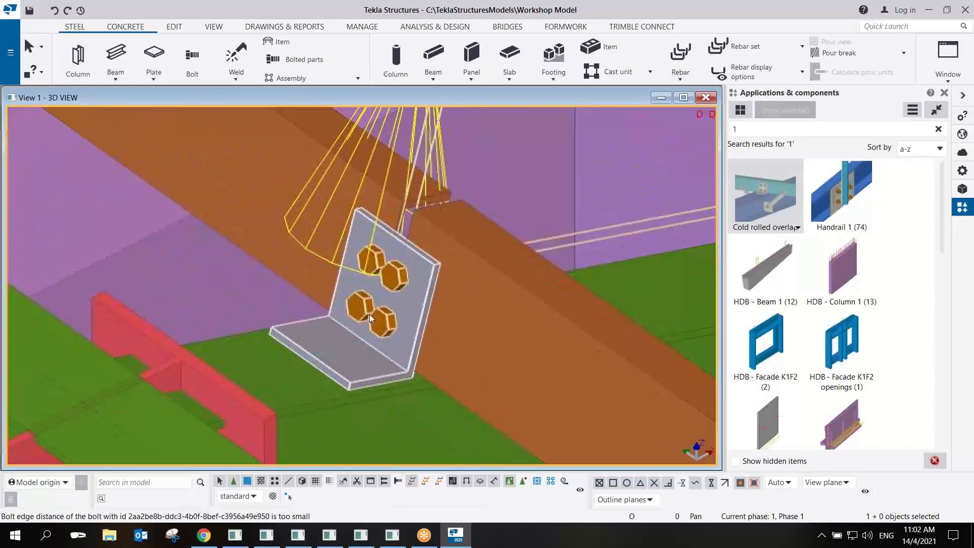
{"action": "scroll", "coordinate": [385, 233], "scroll_direction": "down", "scroll_amount": 3}
{"action": "middle_click_drag", "start_coordinate": [414, 163], "coordinate": [412, 226]}
{"action": "double_click", "coordinate": [415, 135]}
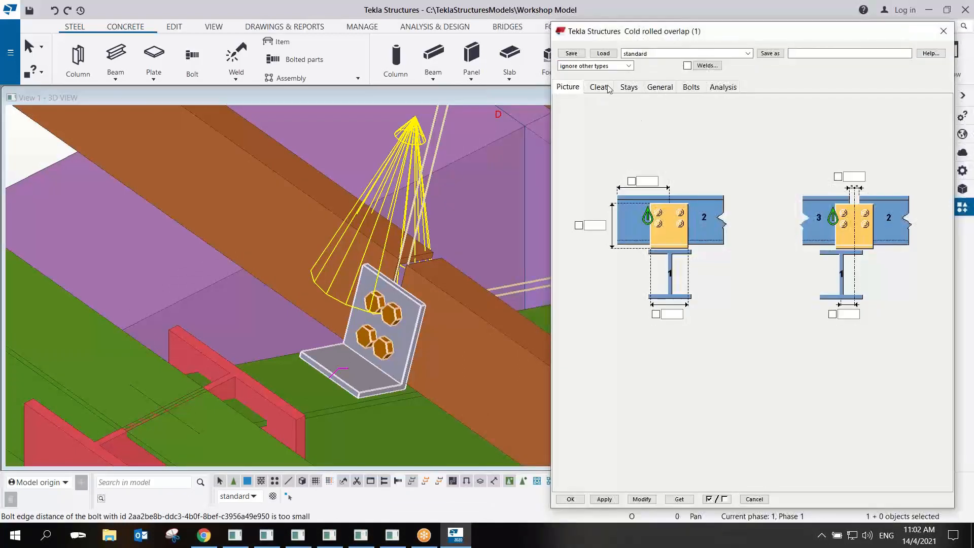
{"action": "left_click", "coordinate": [607, 88]}
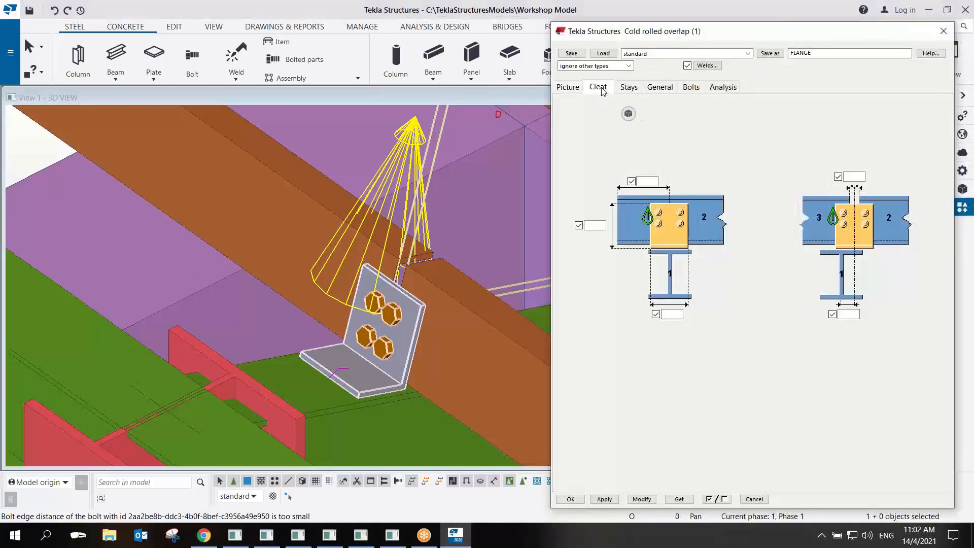
{"action": "mouse_move", "coordinate": [628, 112]}
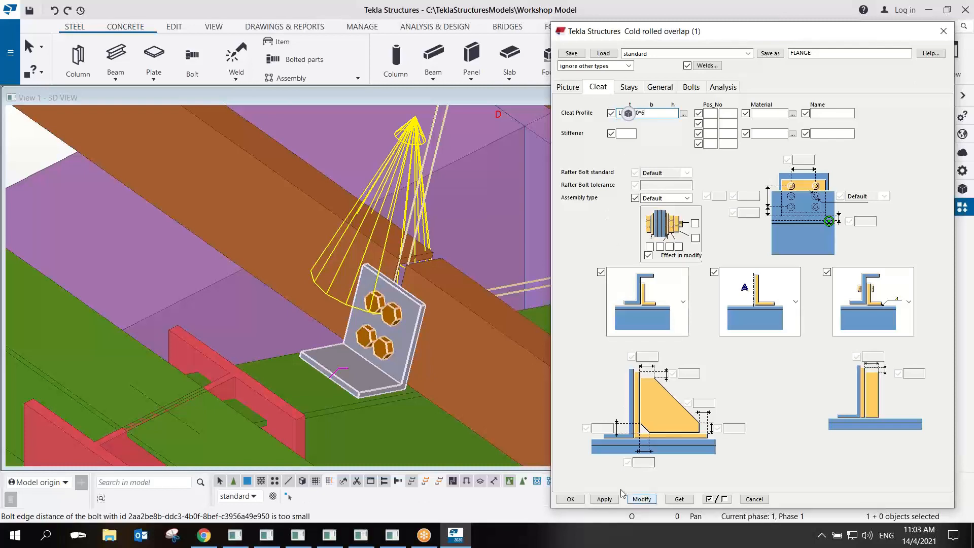
{"action": "left_click", "coordinate": [641, 500]}
Set the overlap connection's bolt diameter to 12.
{"action": "scroll", "coordinate": [388, 319], "scroll_direction": "up", "scroll_amount": 3}
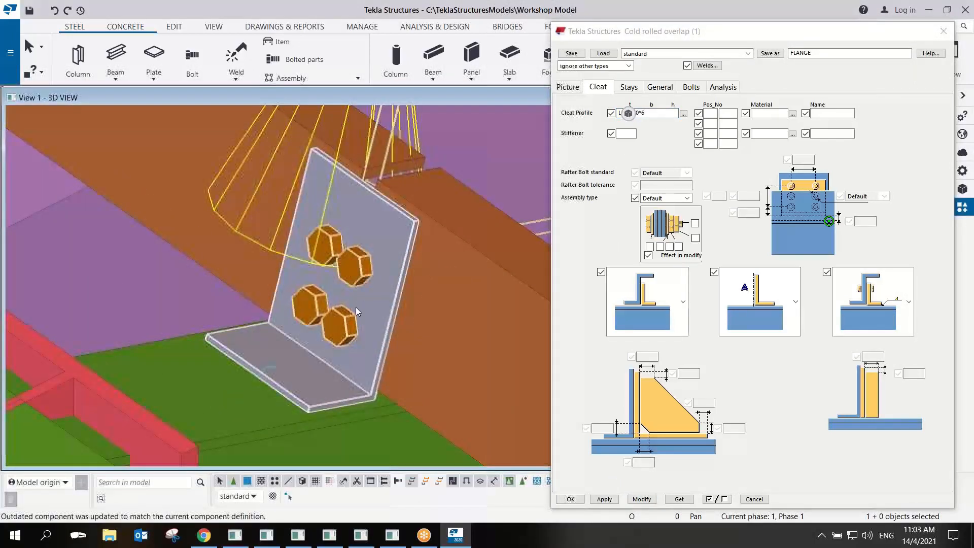
{"action": "left_click", "coordinate": [691, 89]}
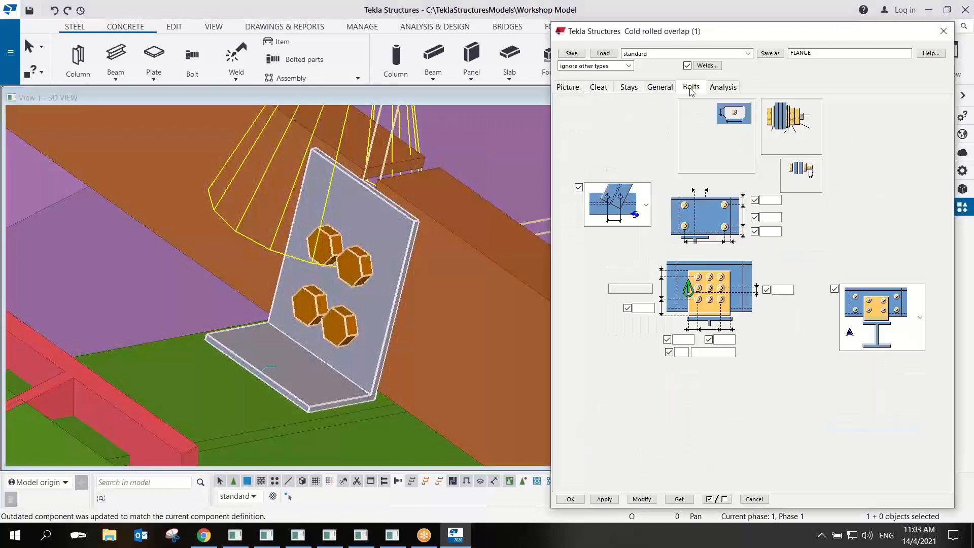
{"action": "left_click", "coordinate": [664, 106]}
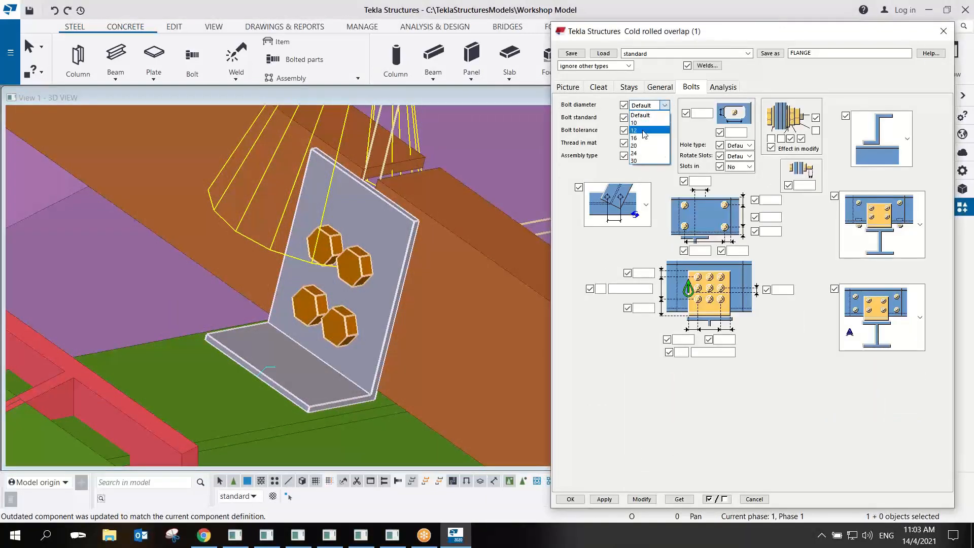
{"action": "left_click", "coordinate": [644, 131]}
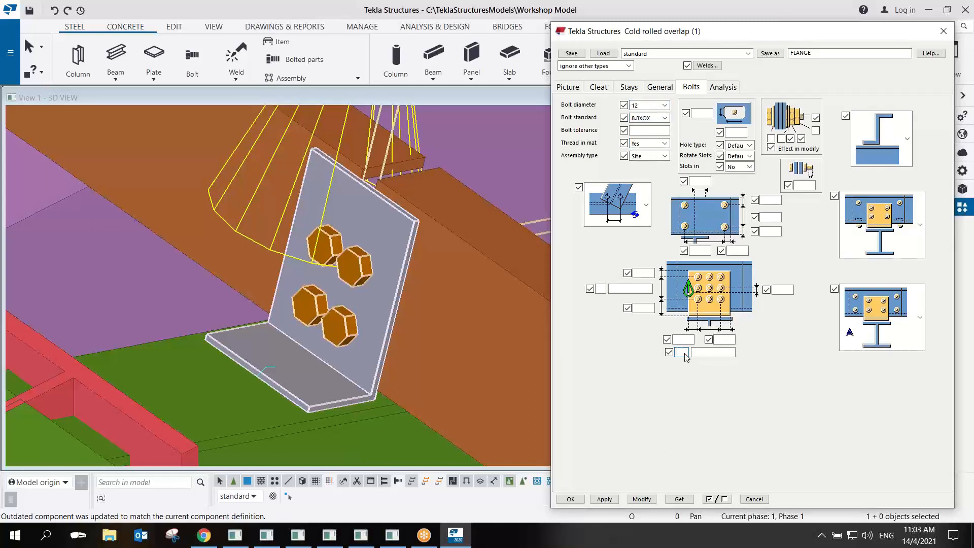
Set the gap between the overlapping purlins to 5 mm and use two bolts horizontally at 90 mm spacing with 30 mm edge distances.
{"action": "left_click", "coordinate": [568, 87]}
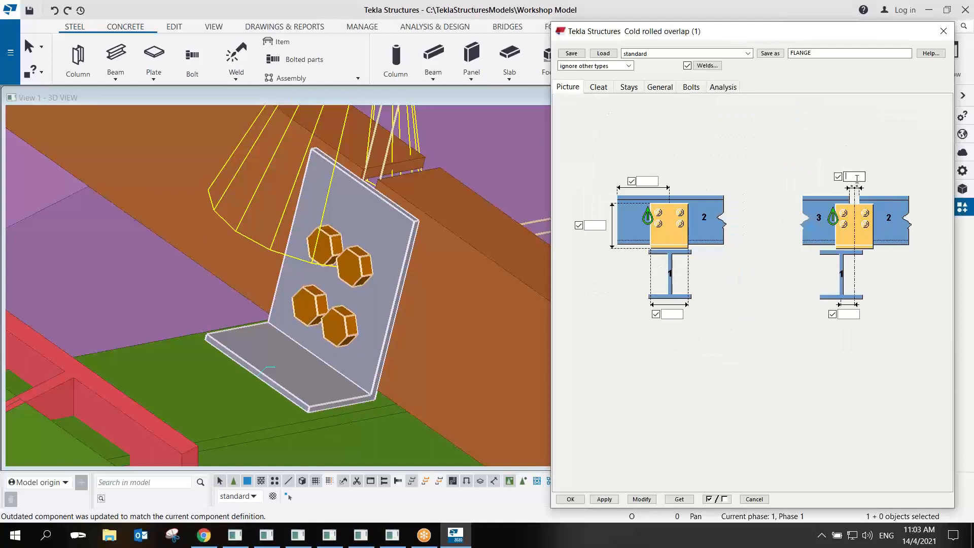
{"action": "left_click", "coordinate": [648, 499]}
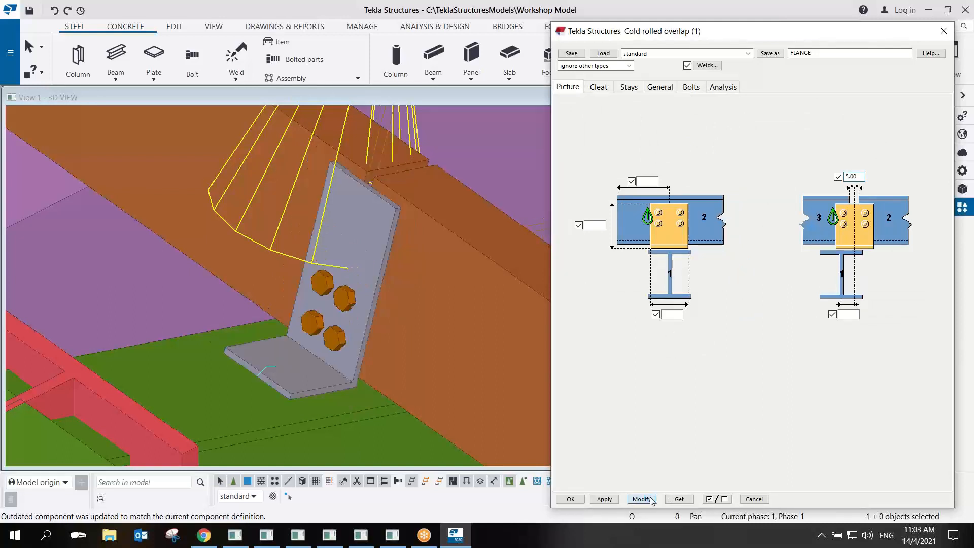
{"action": "left_click", "coordinate": [598, 88]}
{"action": "left_click", "coordinate": [695, 88]}
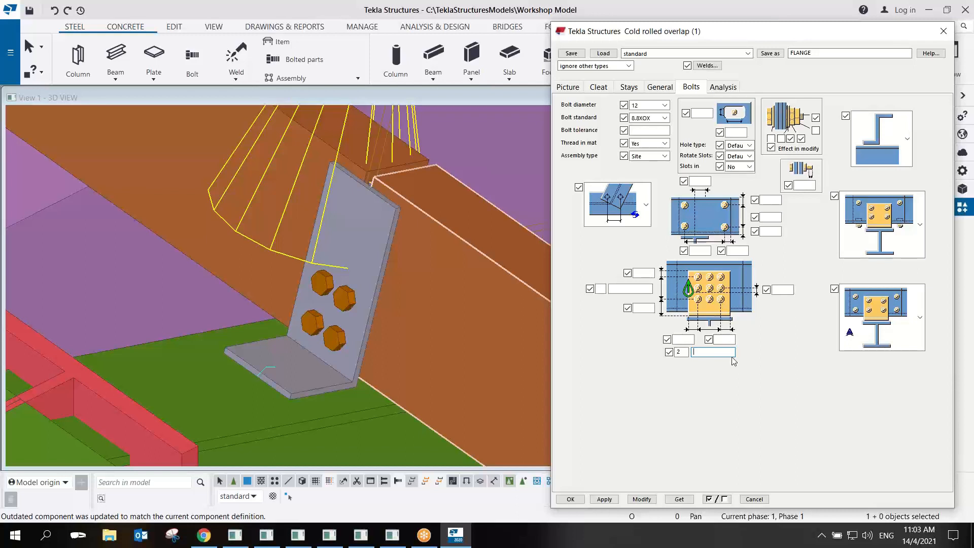
{"action": "left_click", "coordinate": [642, 499]}
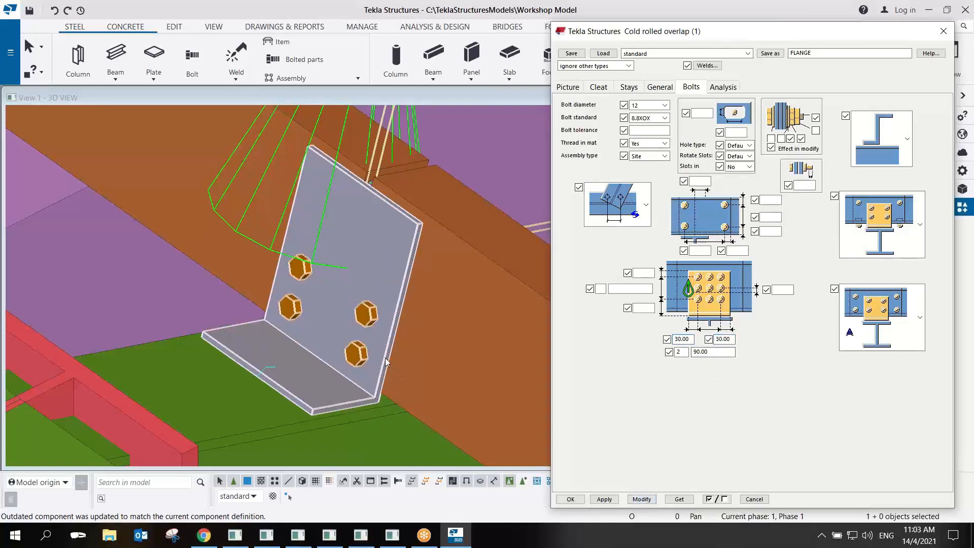
Arrange the cleat bolts in two rows 100 mm apart with a 40 mm lower edge distance and update the connection.
{"action": "scroll", "coordinate": [384, 358], "scroll_direction": "down", "scroll_amount": 2}
{"action": "middle_click_drag", "start_coordinate": [387, 361], "coordinate": [417, 361], "text": "ctrl"}
{"action": "left_click", "coordinate": [602, 291]}
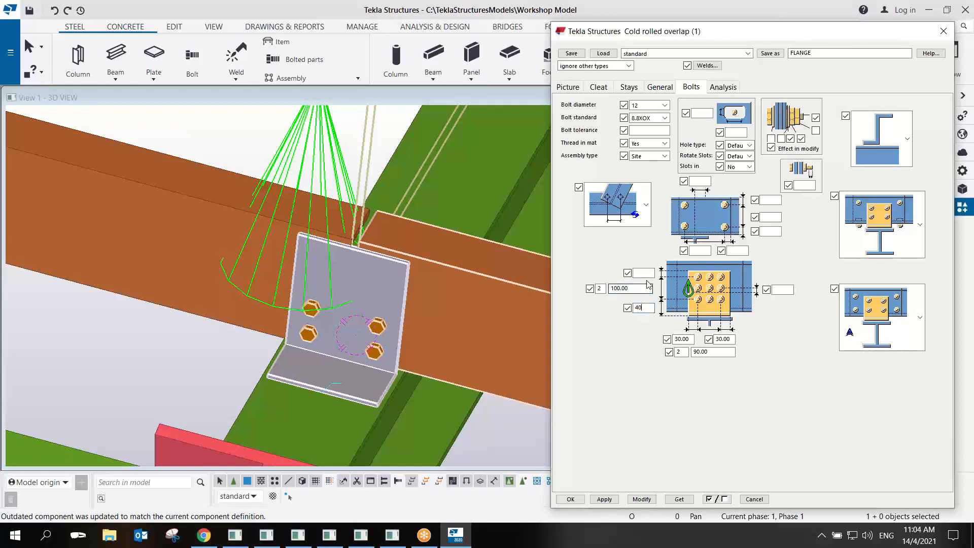
{"action": "left_click", "coordinate": [646, 501]}
Change the class of the cold rolled overlap connection to 6 and apply it to the selected cleat.
{"action": "scroll", "coordinate": [405, 344], "scroll_direction": "down", "scroll_amount": 1}
{"action": "middle_click_drag", "start_coordinate": [405, 343], "coordinate": [318, 282], "text": "ctrl"}
{"action": "scroll", "coordinate": [344, 303], "scroll_direction": "down", "scroll_amount": 3}
{"action": "middle_click_drag", "start_coordinate": [391, 304], "coordinate": [370, 304], "text": "ctrl"}
{"action": "left_click", "coordinate": [658, 87]}
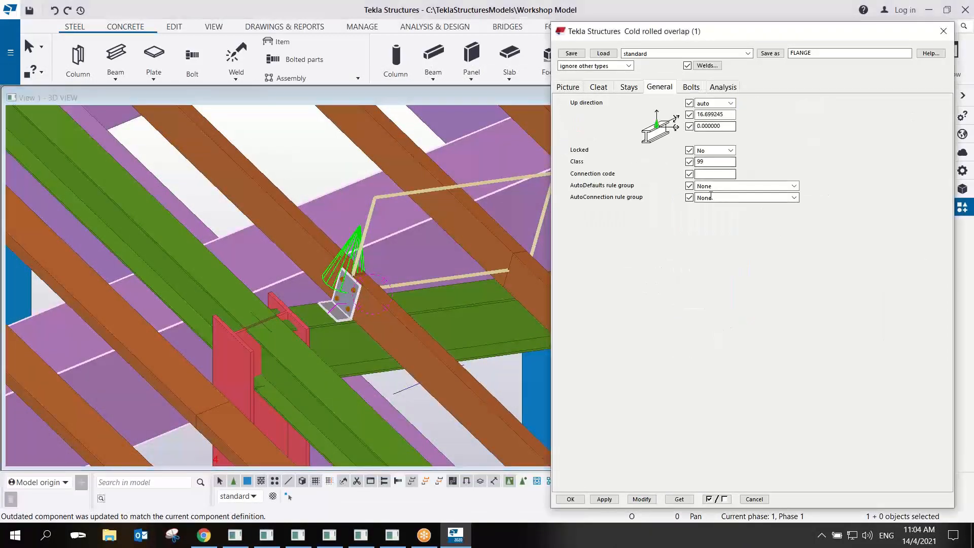
{"action": "left_click_drag", "start_coordinate": [686, 167], "coordinate": [665, 171]}
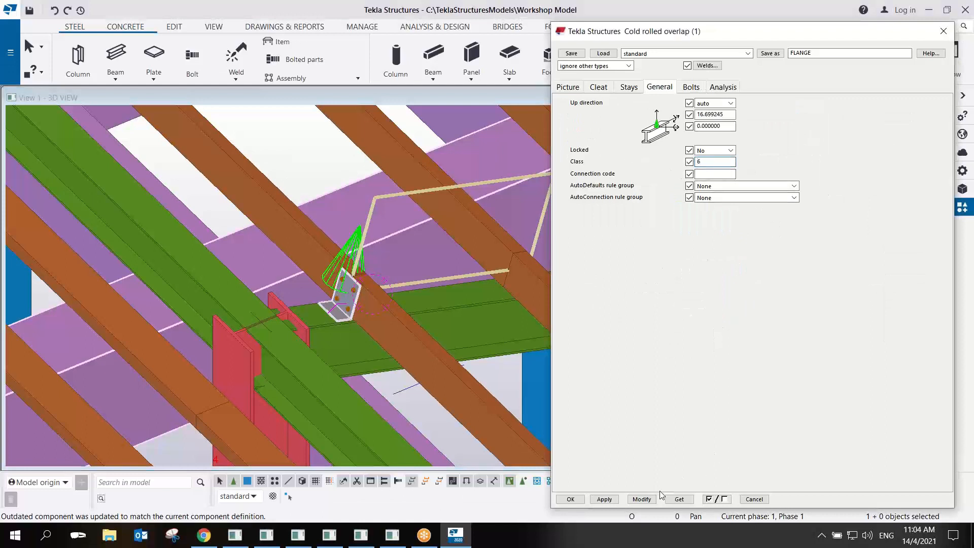
{"action": "type", "text": "6"}
{"action": "left_click", "coordinate": [641, 499]}
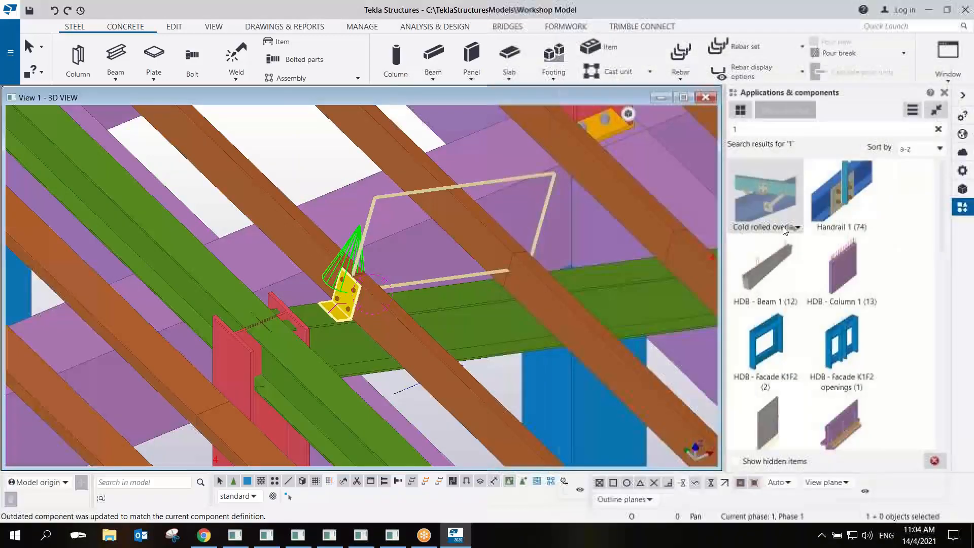
Apply the Cold rolled overlap connection between the rafter and the next two pairs of adjoining purlins.
{"action": "left_click", "coordinate": [763, 200]}
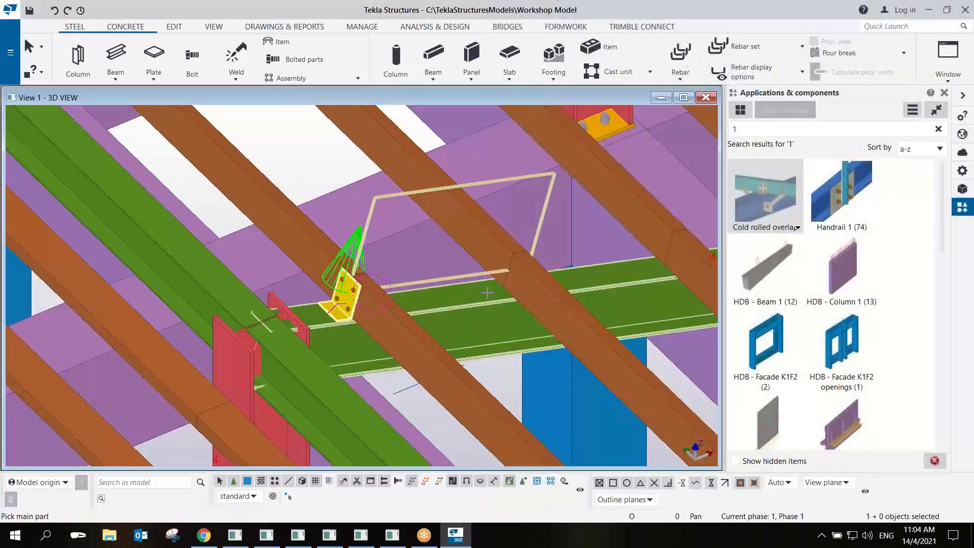
{"action": "left_click", "coordinate": [485, 243]}
{"action": "left_click", "coordinate": [526, 276]}
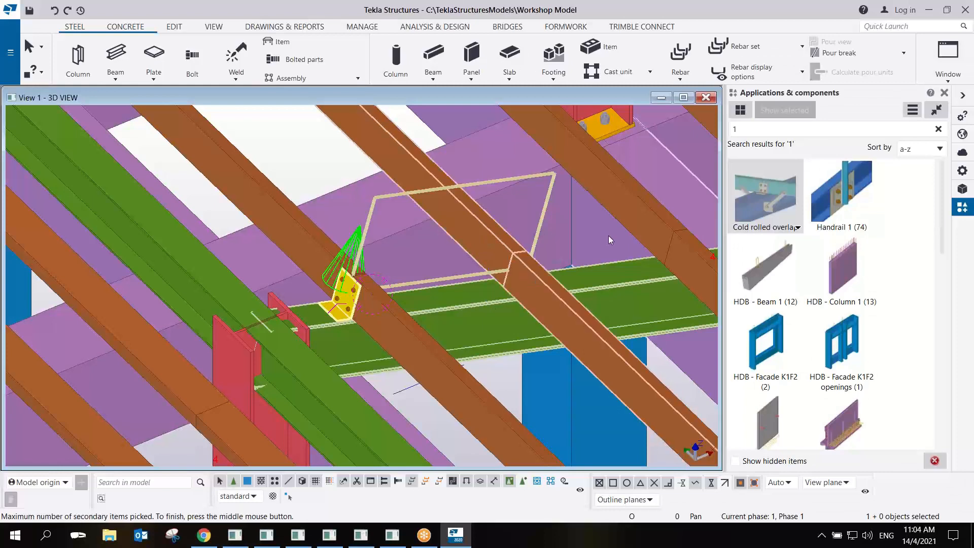
{"action": "middle_click", "coordinate": [611, 239]}
{"action": "left_click", "coordinate": [641, 225]}
{"action": "middle_click", "coordinate": [635, 282]}
Add the same overlap connection at the following two purlin joints along the rafter.
{"action": "middle_click_drag", "start_coordinate": [647, 271], "coordinate": [326, 303]}
{"action": "left_click", "coordinate": [481, 290]}
{"action": "left_click", "coordinate": [500, 239]}
{"action": "left_click", "coordinate": [571, 257]}
{"action": "middle_click", "coordinate": [593, 247]}
{"action": "left_click", "coordinate": [648, 221]}
{"action": "middle_click", "coordinate": [645, 278]}
Connect the last pair of adjoining purlins, beside the column, to the rafter with the overlap connection.
{"action": "middle_click_drag", "start_coordinate": [645, 278], "coordinate": [309, 303]}
{"action": "left_click", "coordinate": [466, 228]}
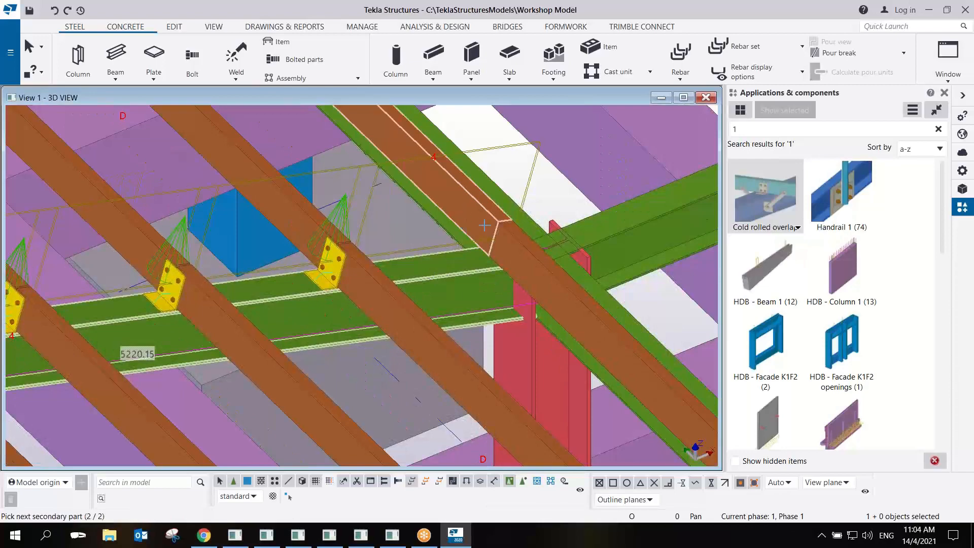
{"action": "left_click", "coordinate": [558, 377]}
{"action": "middle_click", "coordinate": [521, 299]}
Try to connect the free end of a roof purlin to the end-frame rafter with the overlap connection.
{"action": "middle_click_drag", "start_coordinate": [521, 300], "coordinate": [371, 196]}
{"action": "scroll", "coordinate": [520, 315], "scroll_direction": "up", "scroll_amount": 1}
{"action": "scroll", "coordinate": [520, 315], "scroll_direction": "down", "scroll_amount": 4}
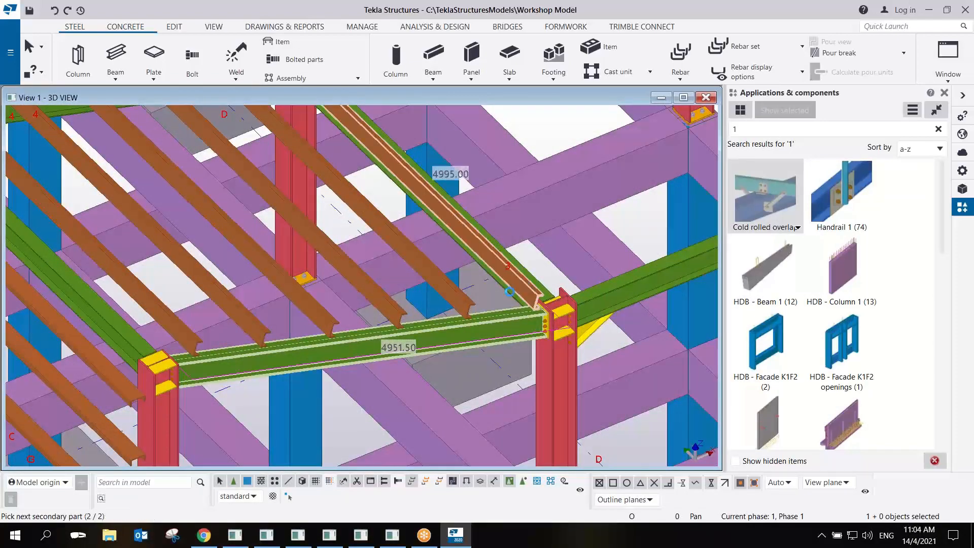
{"action": "left_click", "coordinate": [510, 291]}
{"action": "scroll", "coordinate": [510, 291], "scroll_direction": "up", "scroll_amount": 6}
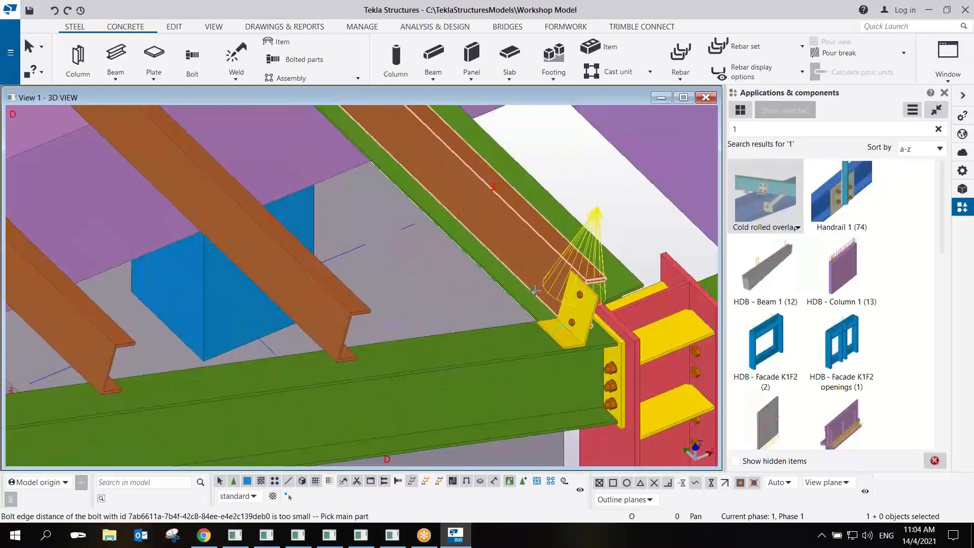
{"action": "key", "text": "Escape"}
Extend the six end-bay roof purlins past the end rafter by moving their free end points outward about 850 mm.
{"action": "scroll", "coordinate": [489, 283], "scroll_direction": "down", "scroll_amount": 6}
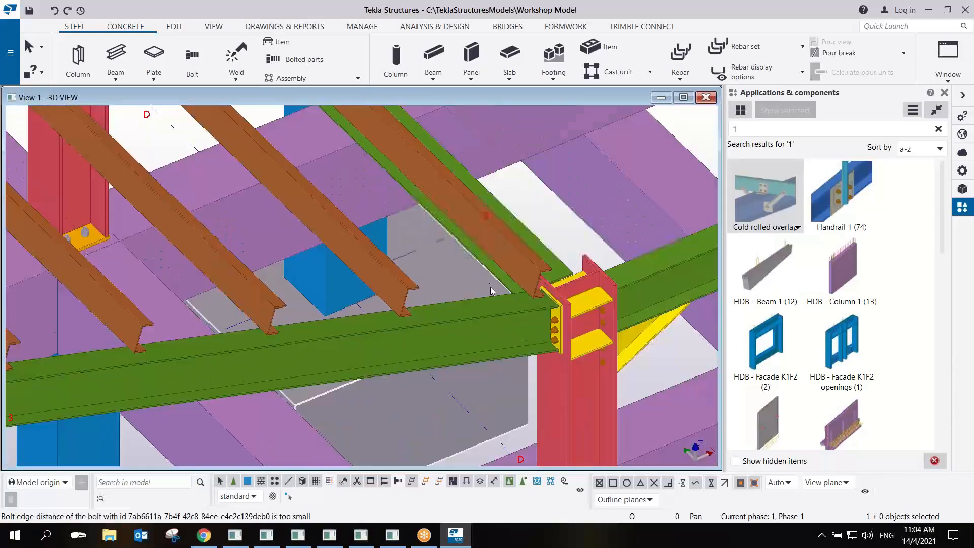
{"action": "middle_click_drag", "start_coordinate": [377, 300], "coordinate": [414, 250], "text": "ctrl"}
{"action": "left_click", "coordinate": [375, 270], "text": "ctrl"}
{"action": "left_click", "coordinate": [377, 285], "text": "ctrl"}
{"action": "left_click", "coordinate": [352, 303], "text": "ctrl"}
{"action": "left_click", "coordinate": [349, 324], "text": "ctrl"}
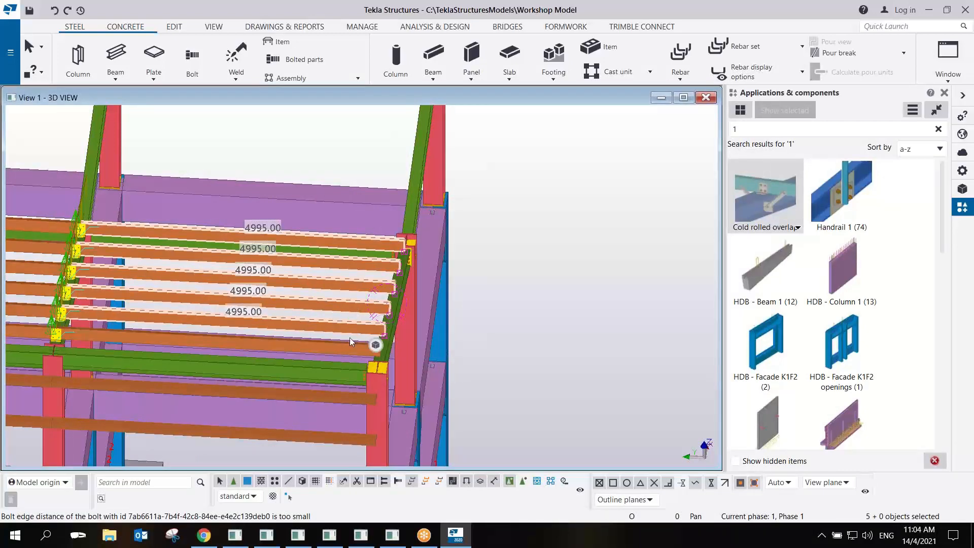
{"action": "left_click", "coordinate": [349, 339], "text": "ctrl"}
{"action": "left_click_drag", "start_coordinate": [325, 216], "coordinate": [440, 396]}
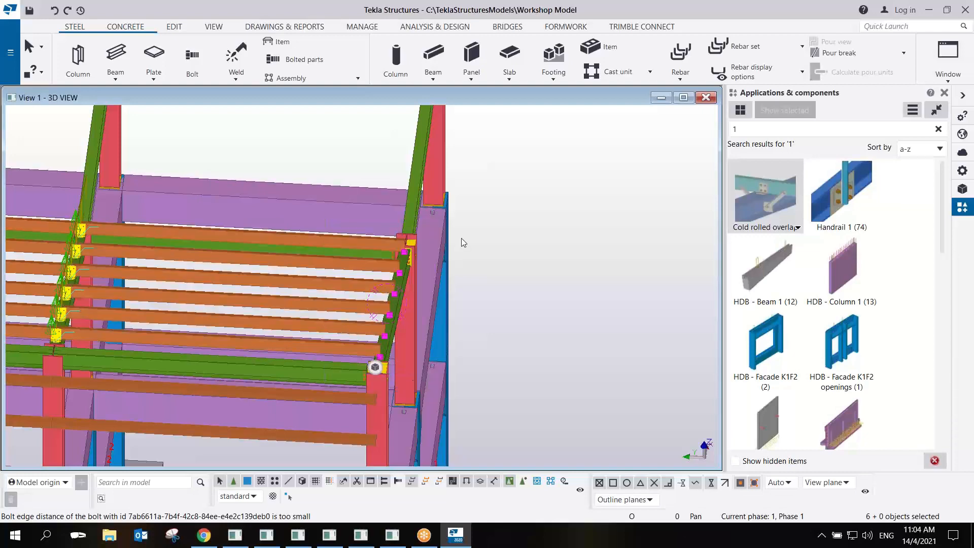
{"action": "right_click", "coordinate": [461, 240]}
{"action": "left_click", "coordinate": [491, 287]}
{"action": "scroll", "coordinate": [381, 315], "scroll_direction": "up", "scroll_amount": 5}
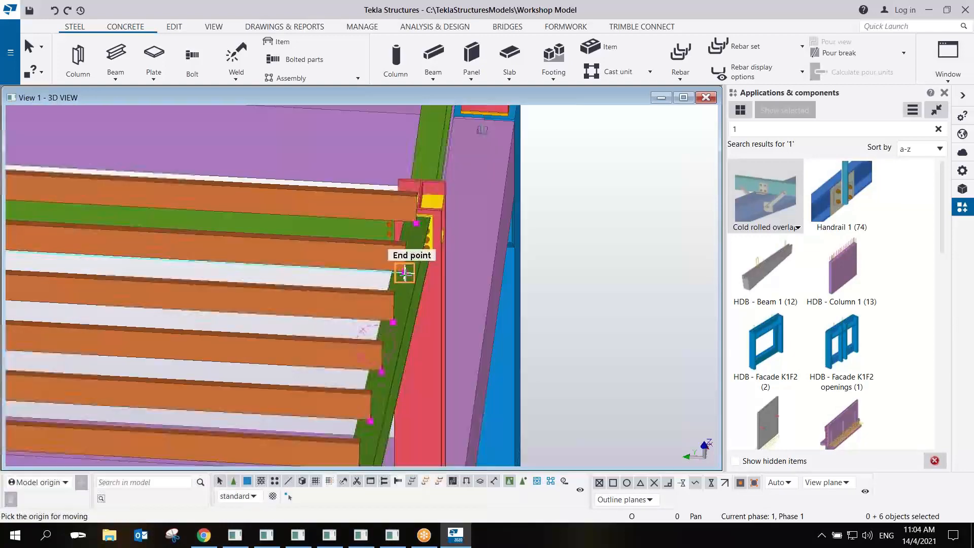
{"action": "left_click", "coordinate": [404, 273]}
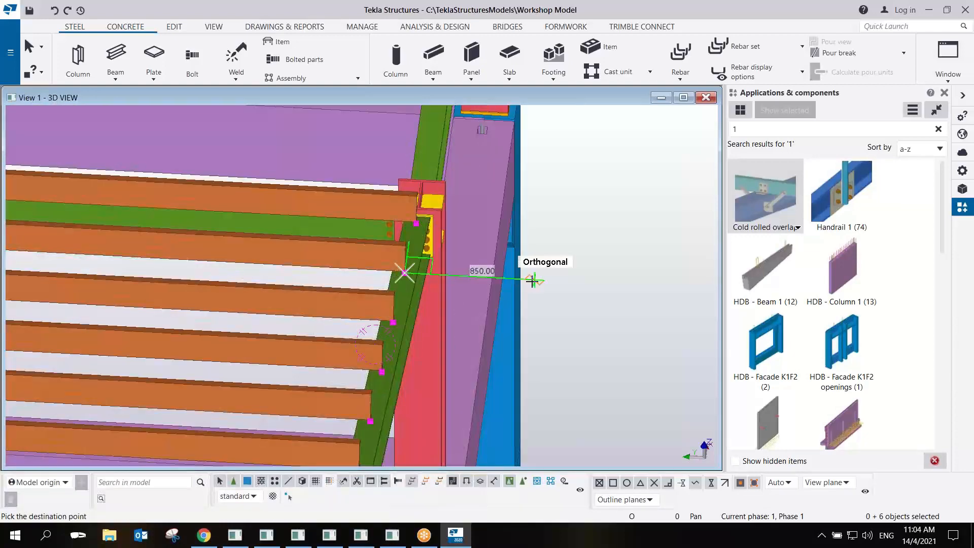
{"action": "left_click", "coordinate": [546, 334]}
Extend the five end-bay wall girts past the corner column by moving their free end points outward 850 mm.
{"action": "scroll", "coordinate": [543, 347], "scroll_direction": "down", "scroll_amount": 5}
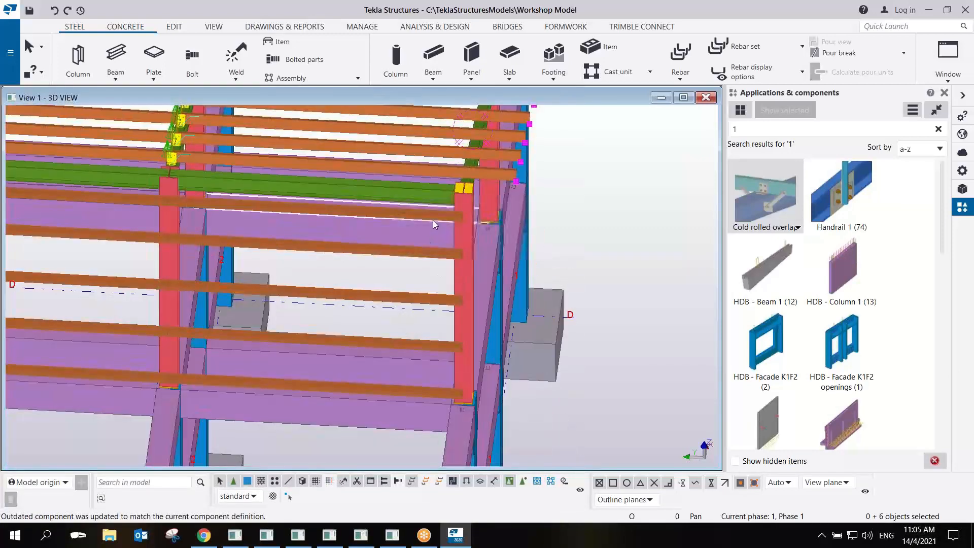
{"action": "left_click", "coordinate": [433, 220]}
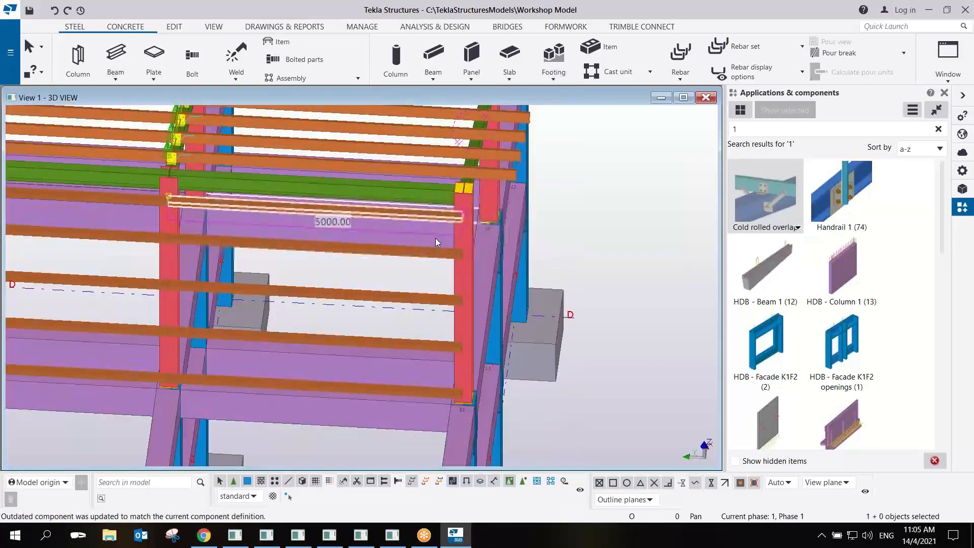
{"action": "left_click", "coordinate": [434, 250], "text": "ctrl"}
{"action": "left_click", "coordinate": [429, 297], "text": "ctrl"}
{"action": "left_click", "coordinate": [435, 344], "text": "ctrl"}
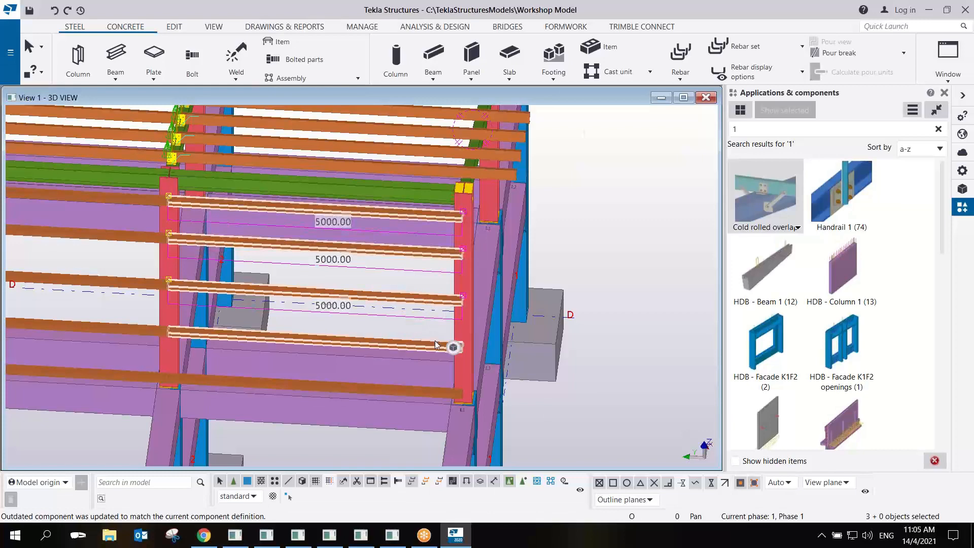
{"action": "left_click", "coordinate": [424, 384], "text": "ctrl"}
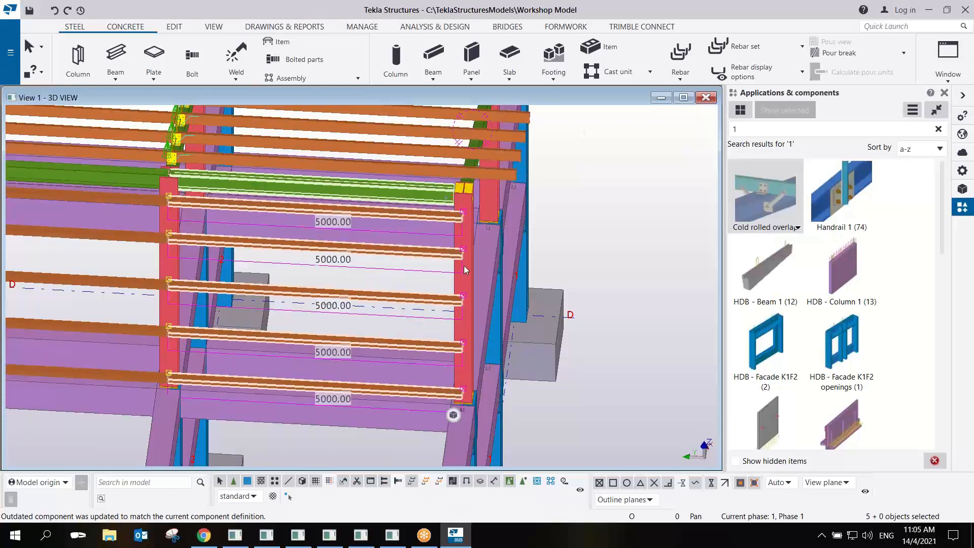
{"action": "scroll", "coordinate": [469, 329], "scroll_direction": "up", "scroll_amount": 5}
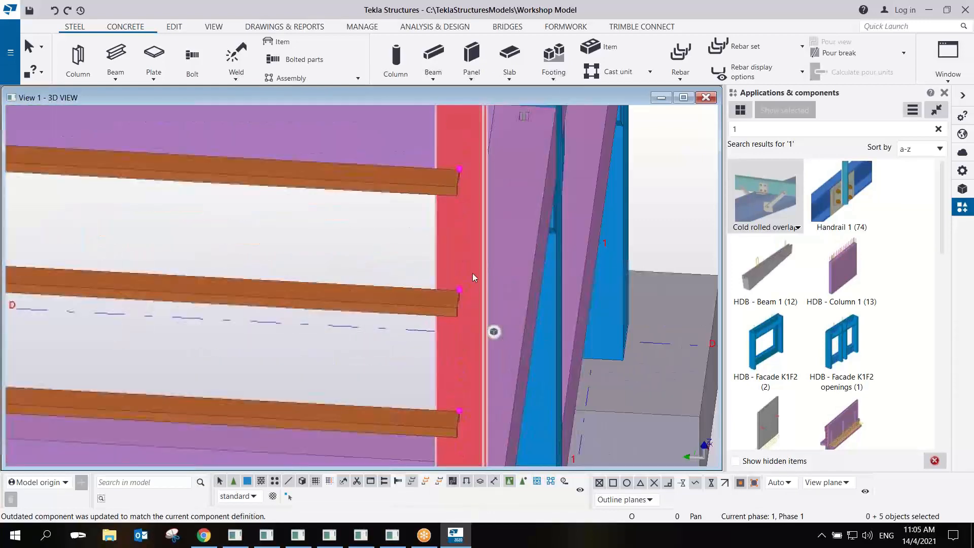
{"action": "right_click", "coordinate": [472, 273]}
{"action": "left_click", "coordinate": [512, 324]}
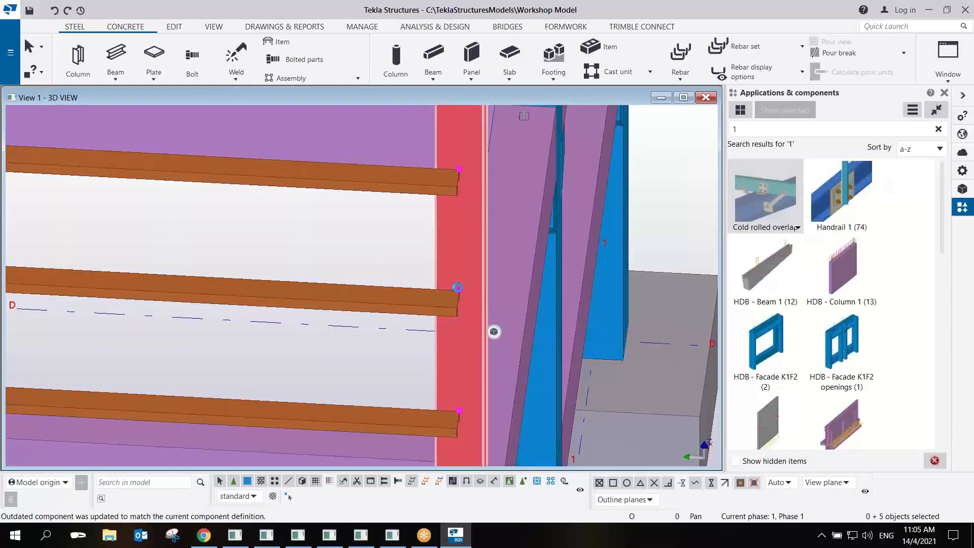
{"action": "scroll", "coordinate": [494, 332], "scroll_direction": "up", "scroll_amount": 3}
{"action": "left_click", "coordinate": [390, 244]}
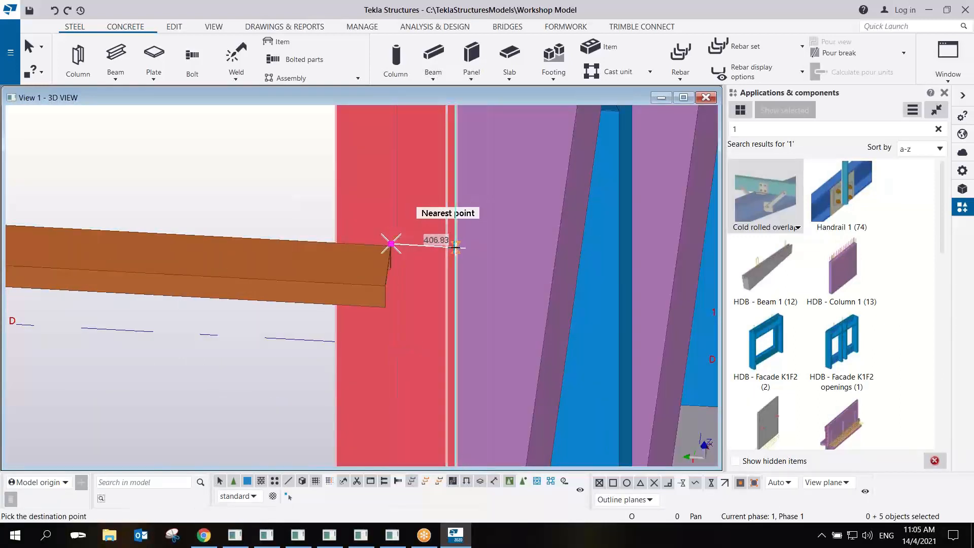
{"action": "middle_click_drag", "start_coordinate": [456, 246], "coordinate": [151, 280], "text": "ctrl"}
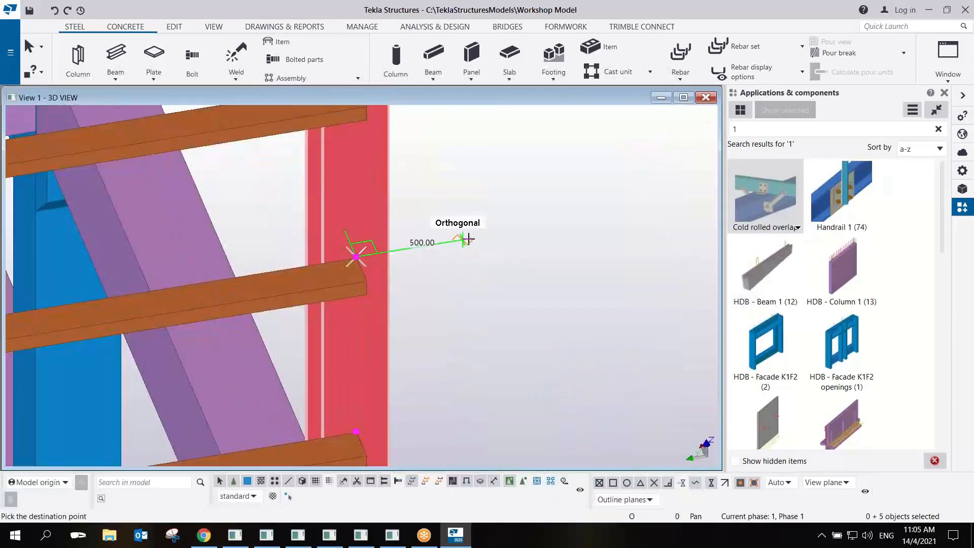
{"action": "left_click", "coordinate": [538, 228]}
{"action": "right_click", "coordinate": [465, 213]}
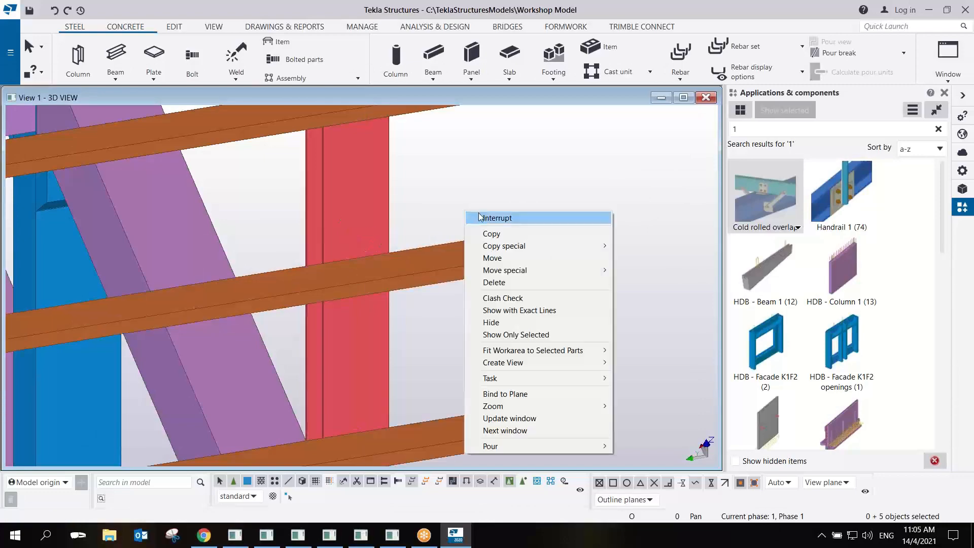
{"action": "left_click", "coordinate": [487, 216]}
Apply the Cold rolled overlap connection between the end-frame rafter and the extended purlin nearest the inner column.
{"action": "scroll", "coordinate": [467, 245], "scroll_direction": "down", "scroll_amount": 5}
{"action": "middle_click_drag", "start_coordinate": [466, 244], "coordinate": [352, 244], "text": "ctrl"}
{"action": "middle_click_drag", "start_coordinate": [654, 276], "coordinate": [501, 367], "text": "ctrl"}
{"action": "scroll", "coordinate": [500, 367], "scroll_direction": "down", "scroll_amount": 3}
{"action": "left_click", "coordinate": [650, 159]}
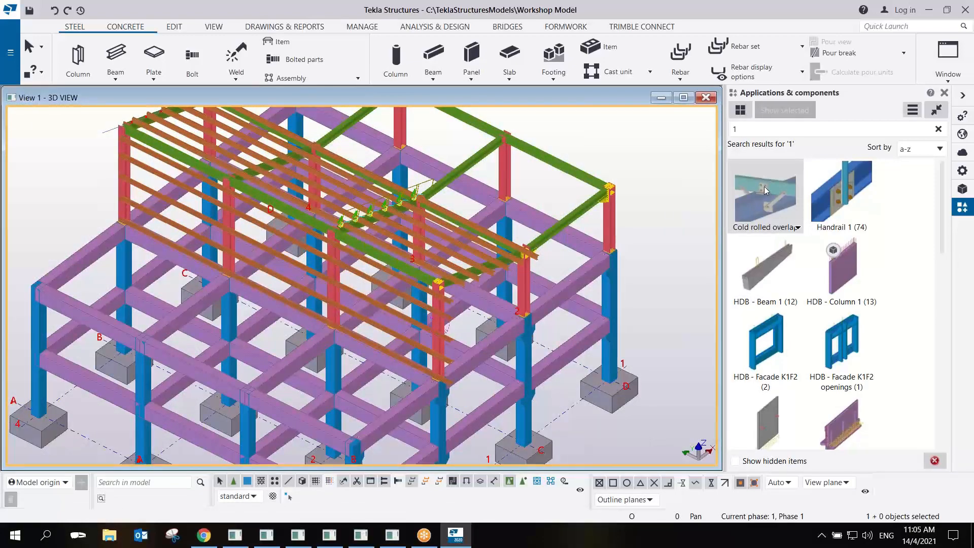
{"action": "scroll", "coordinate": [508, 262], "scroll_direction": "up", "scroll_amount": 10}
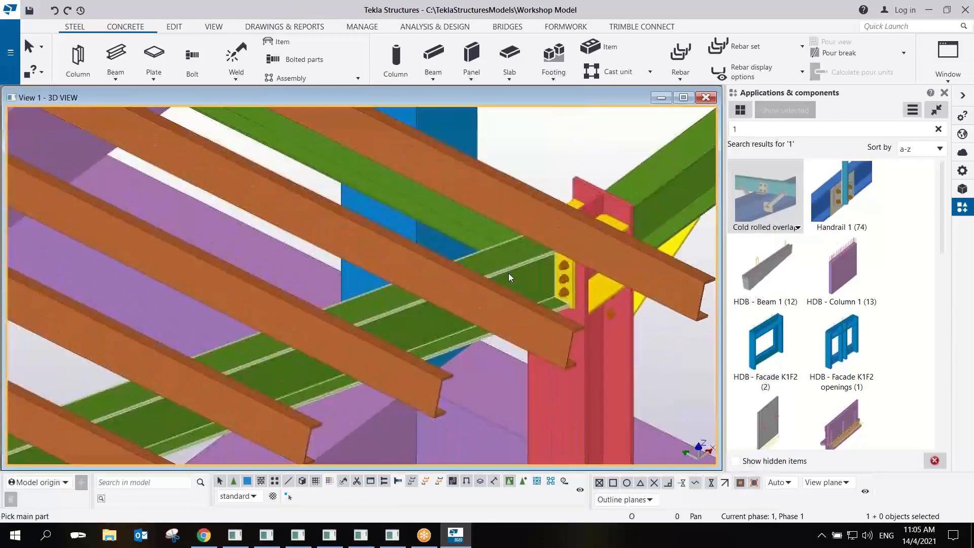
{"action": "left_click", "coordinate": [528, 226]}
{"action": "left_click", "coordinate": [528, 193]}
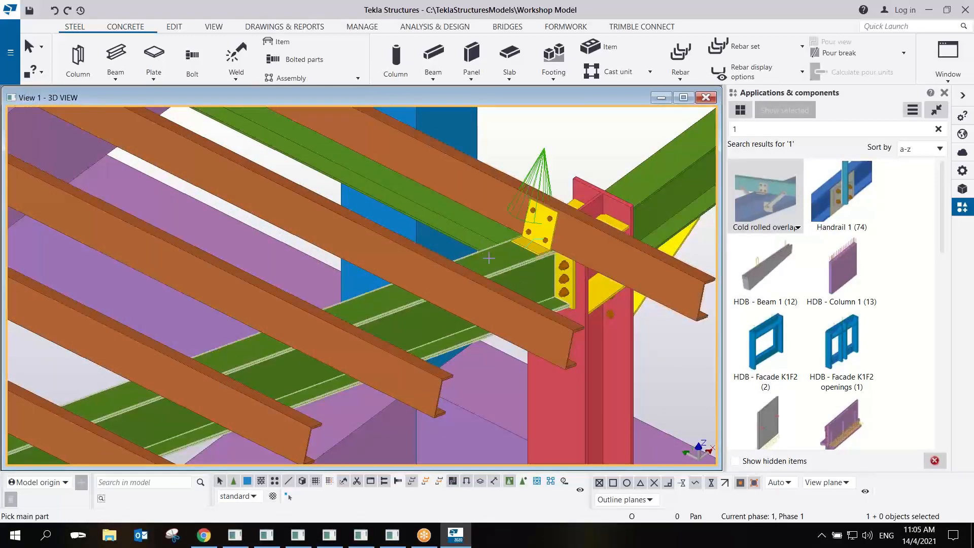
Connect the second and third extended purlins to the end-frame rafter with the same overlap connection.
{"action": "left_click", "coordinate": [406, 255]}
{"action": "left_click", "coordinate": [422, 245]}
{"action": "left_click", "coordinate": [318, 331]}
{"action": "middle_click", "coordinate": [320, 315]}
Connect the remaining three extended purlins to the end-frame rafter, finishing beside the corner column.
{"action": "middle_click_drag", "start_coordinate": [287, 338], "coordinate": [518, 233]}
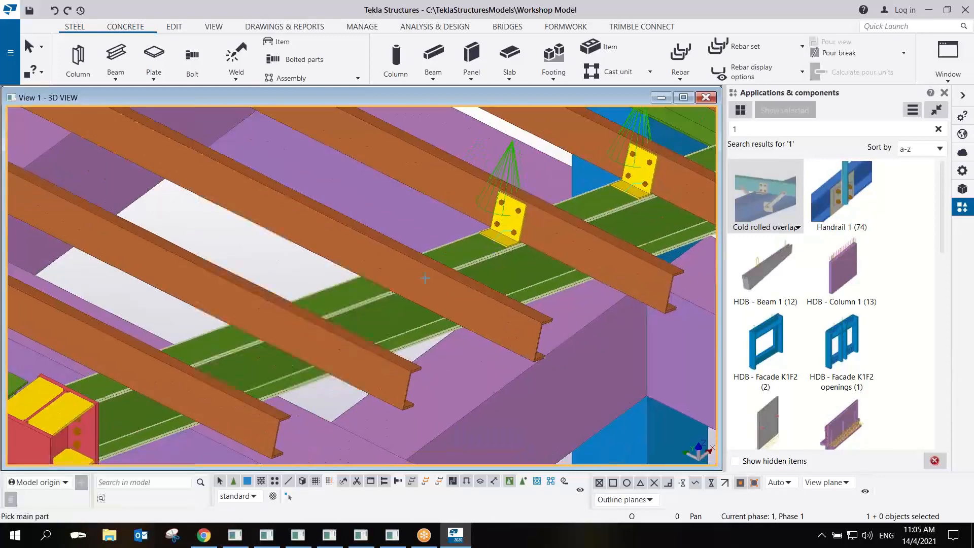
{"action": "left_click", "coordinate": [358, 296]}
{"action": "left_click", "coordinate": [353, 285]}
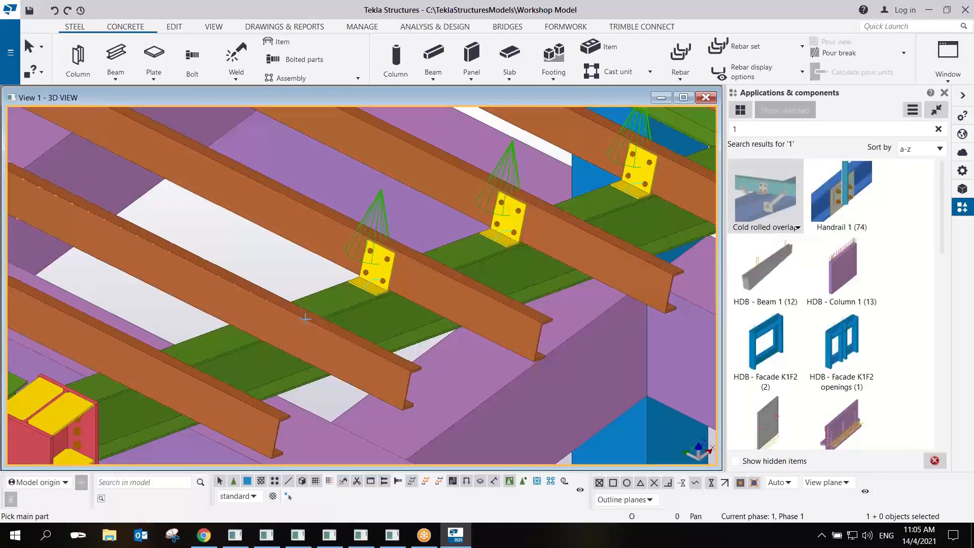
{"action": "left_click", "coordinate": [301, 315]}
{"action": "middle_click", "coordinate": [305, 298]}
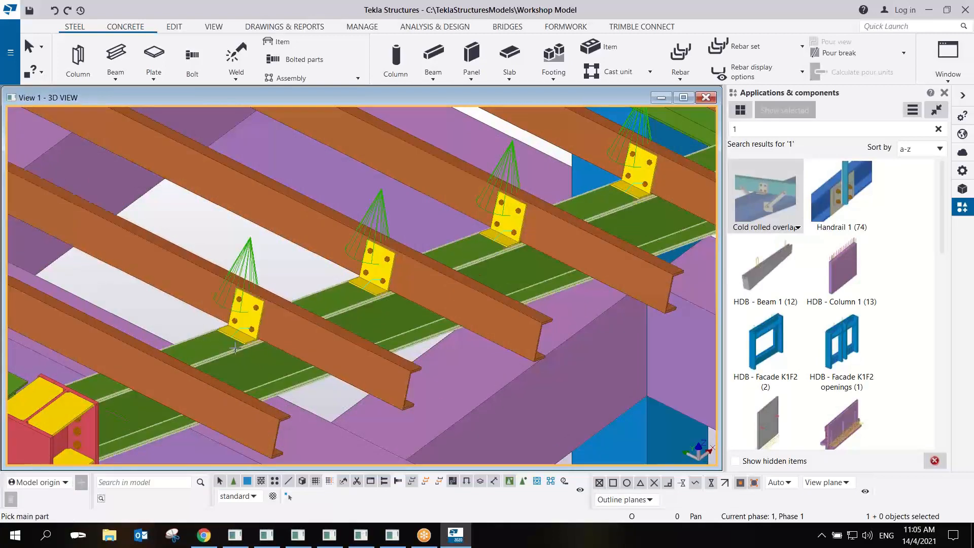
{"action": "left_click", "coordinate": [175, 376]}
{"action": "middle_click", "coordinate": [196, 350]}
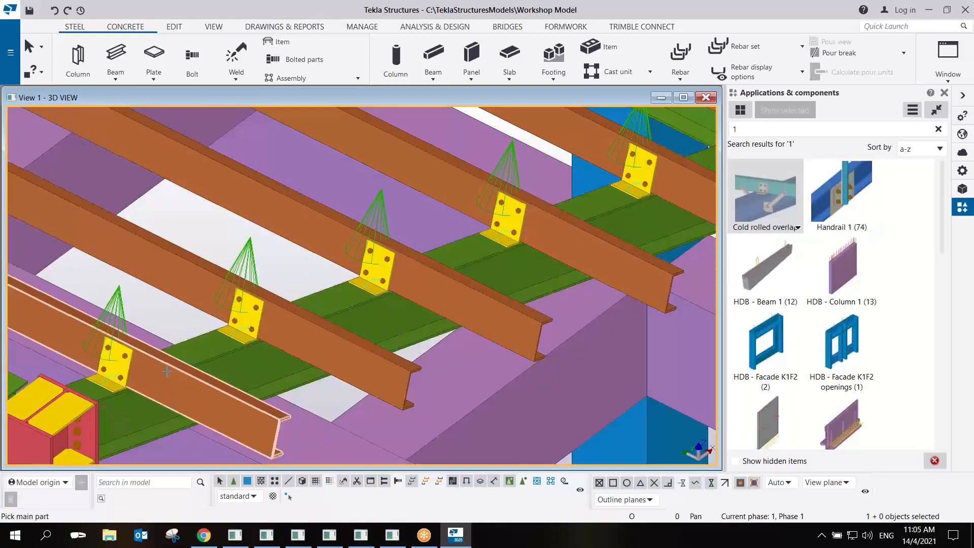
Apply the overlap connection between the corner column and the uppermost extended wall girt.
{"action": "middle_click_drag", "start_coordinate": [171, 370], "coordinate": [503, 216]}
{"action": "scroll", "coordinate": [507, 217], "scroll_direction": "down", "scroll_amount": 3}
{"action": "middle_click_drag", "start_coordinate": [440, 324], "coordinate": [461, 283], "text": "ctrl"}
{"action": "left_click", "coordinate": [430, 284]}
{"action": "left_click", "coordinate": [436, 322]}
{"action": "middle_click", "coordinate": [435, 360]}
Apply the Cold rolled overlap connection between the corner column and the extended wall girts below the uppermost one.
{"action": "middle_click_drag", "start_coordinate": [424, 384], "coordinate": [412, 291]}
{"action": "left_click", "coordinate": [393, 323]}
{"action": "middle_click", "coordinate": [416, 370]}
{"action": "middle_click_drag", "start_coordinate": [422, 421], "coordinate": [358, 177]}
{"action": "left_click", "coordinate": [374, 291]}
{"action": "middle_click", "coordinate": [365, 298]}
{"action": "left_click", "coordinate": [329, 320]}
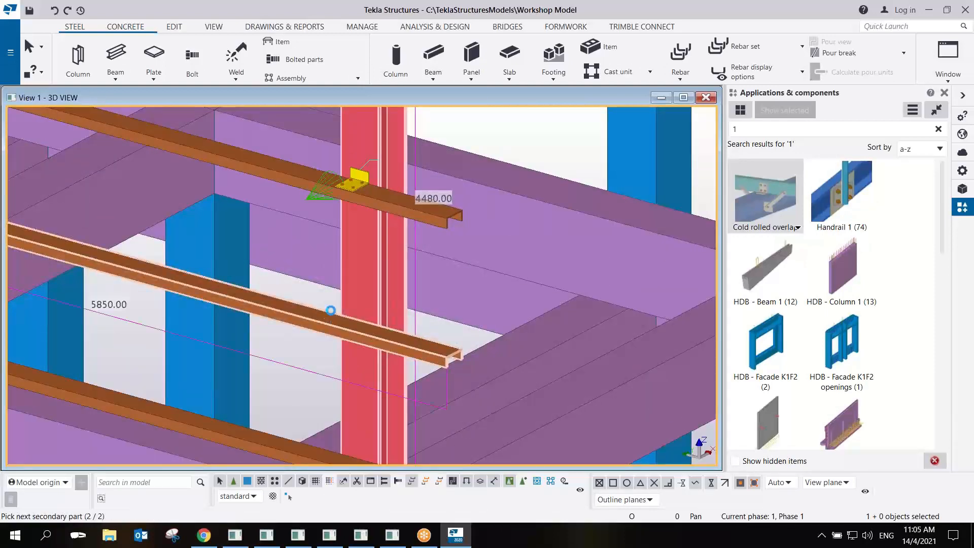
{"action": "middle_click", "coordinate": [330, 310]}
Apply the overlap connection at the adjacent inner column to the two lowest pairs of meeting wall girts.
{"action": "middle_click_drag", "start_coordinate": [204, 312], "coordinate": [828, 361]}
{"action": "scroll", "coordinate": [419, 343], "scroll_direction": "up", "scroll_amount": 3}
{"action": "left_click", "coordinate": [384, 325]}
{"action": "left_click", "coordinate": [348, 348]}
{"action": "left_click", "coordinate": [386, 362]}
{"action": "middle_click", "coordinate": [411, 296]}
{"action": "left_click", "coordinate": [402, 244]}
{"action": "left_click", "coordinate": [349, 173]}
{"action": "left_click", "coordinate": [395, 187]}
{"action": "middle_click", "coordinate": [407, 147]}
Connect the third and fourth pairs of meeting wall girts, counting upward, to the same inner column with the overlap connection.
{"action": "middle_click_drag", "start_coordinate": [407, 144], "coordinate": [454, 447]}
{"action": "left_click", "coordinate": [440, 350]}
{"action": "left_click", "coordinate": [376, 278]}
{"action": "left_click", "coordinate": [446, 307]}
{"action": "middle_click", "coordinate": [437, 258]}
{"action": "middle_click_drag", "start_coordinate": [437, 262], "coordinate": [459, 435]}
{"action": "left_click", "coordinate": [443, 342]}
{"action": "left_click", "coordinate": [391, 273]}
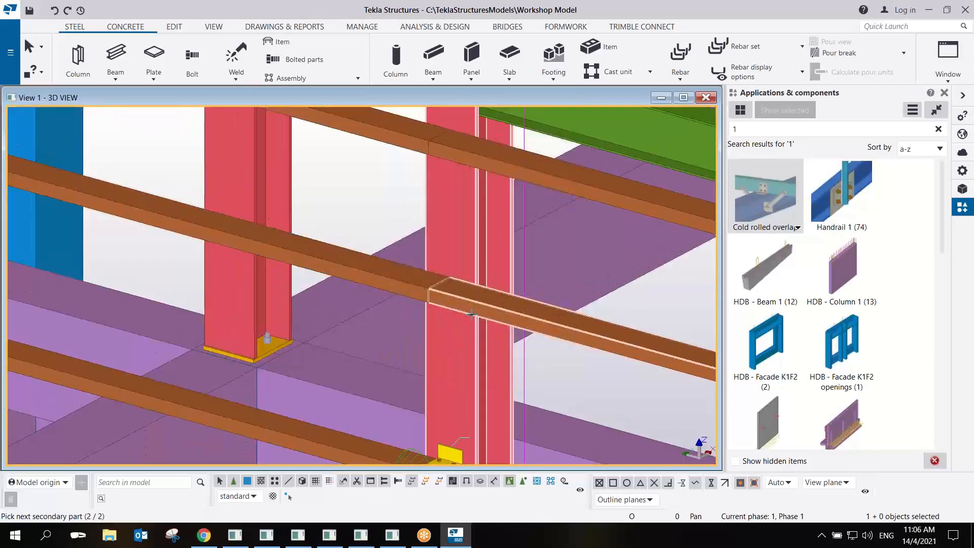
{"action": "left_click", "coordinate": [474, 313]}
{"action": "middle_click", "coordinate": [409, 266]}
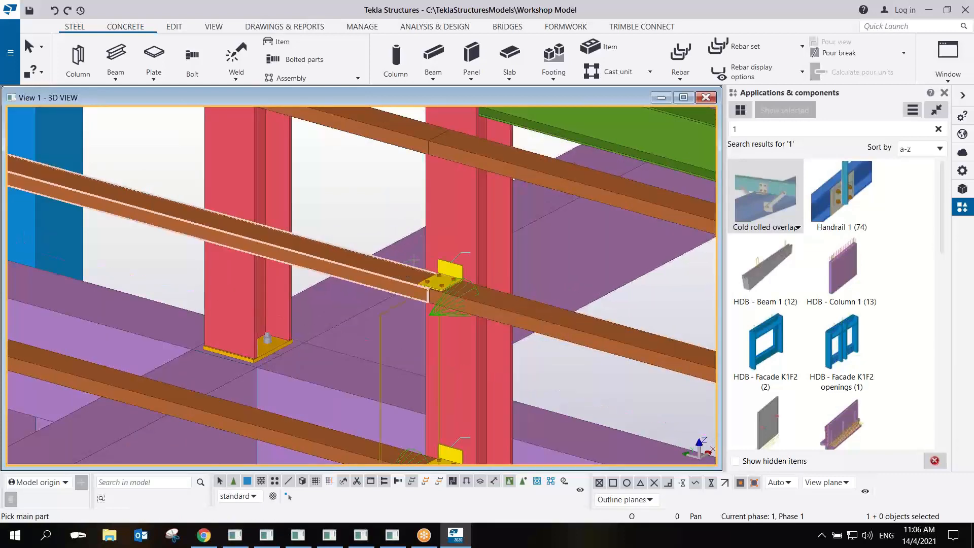
Connect the uppermost pair of meeting wall girts to the inner column with the overlap connection.
{"action": "left_click", "coordinate": [441, 199]}
{"action": "left_click", "coordinate": [412, 133]}
{"action": "left_click", "coordinate": [456, 147]}
{"action": "middle_click", "coordinate": [504, 227]}
End the connection command and redraw the 3D view.
{"action": "scroll", "coordinate": [505, 228], "scroll_direction": "down", "scroll_amount": 5}
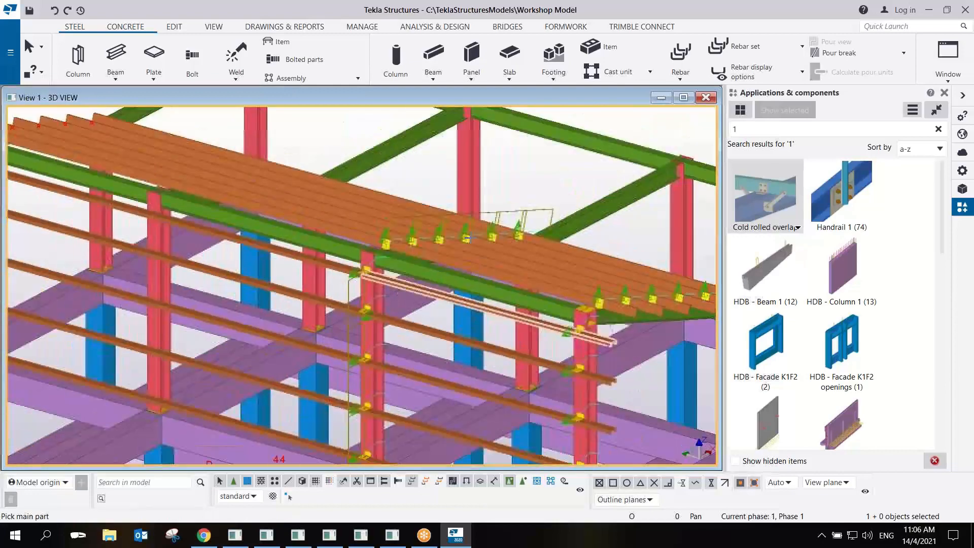
{"action": "right_click", "coordinate": [511, 176]}
{"action": "left_click", "coordinate": [529, 183]}
{"action": "right_click", "coordinate": [533, 176]}
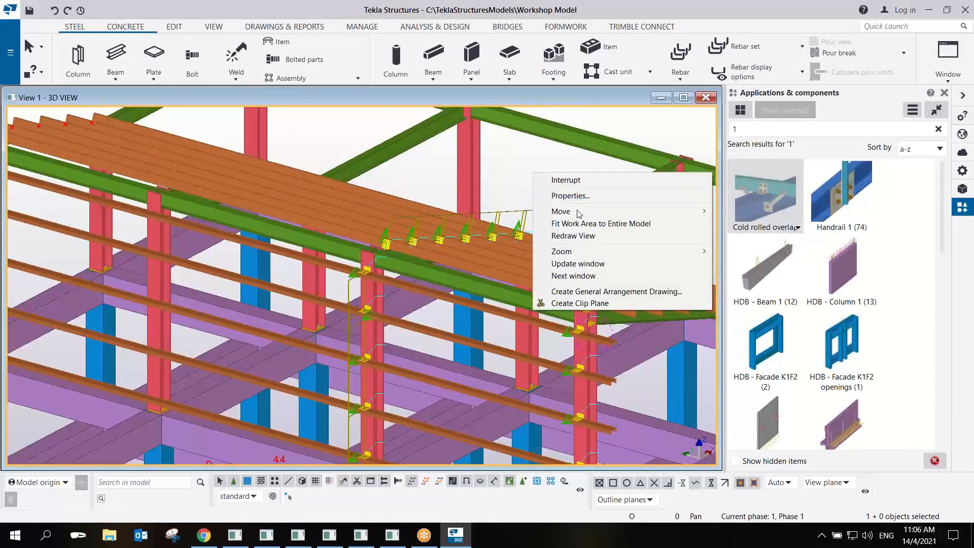
{"action": "left_click", "coordinate": [587, 236]}
Examine the purlin and girt connections on the roof and wall frames from several angles.
{"action": "middle_click_drag", "start_coordinate": [535, 389], "coordinate": [426, 249]}
{"action": "scroll", "coordinate": [484, 347], "scroll_direction": "down", "scroll_amount": 3}
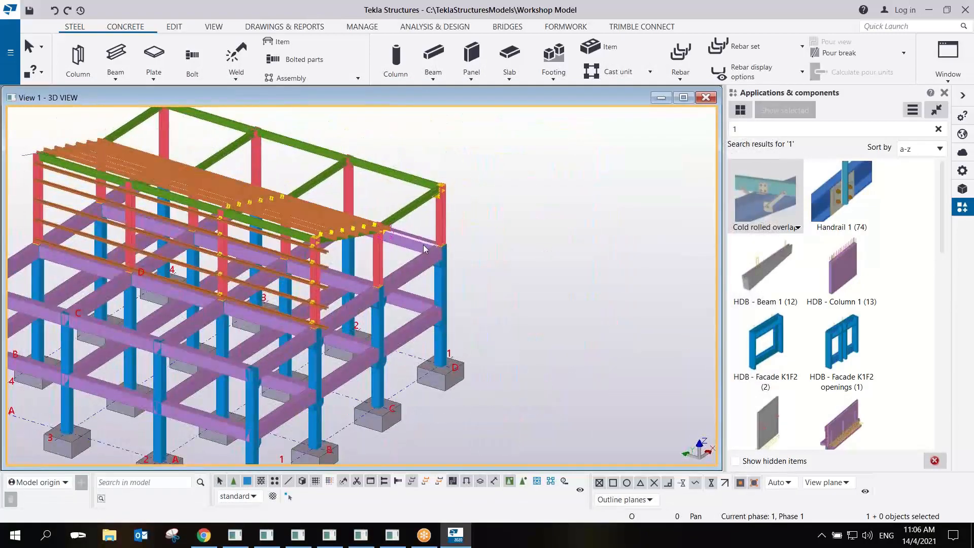
{"action": "middle_click_drag", "start_coordinate": [473, 285], "coordinate": [543, 268], "text": "ctrl"}
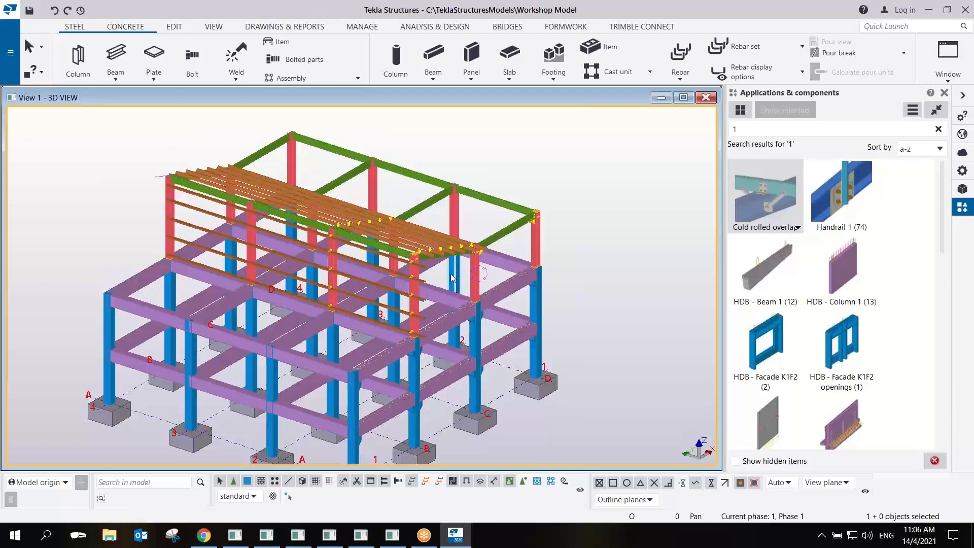
{"action": "scroll", "coordinate": [414, 283], "scroll_direction": "up", "scroll_amount": 8}
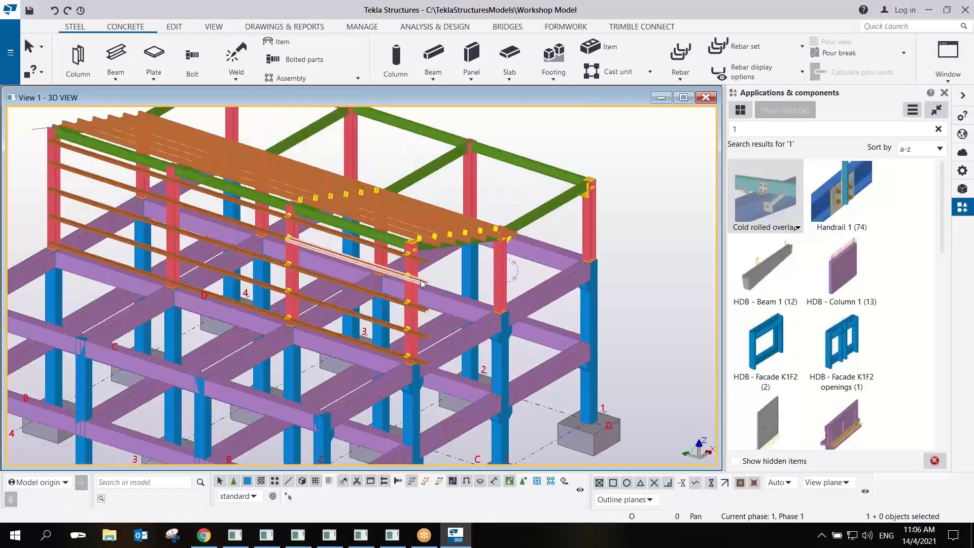
{"action": "scroll", "coordinate": [653, 211], "scroll_direction": "down", "scroll_amount": 8}
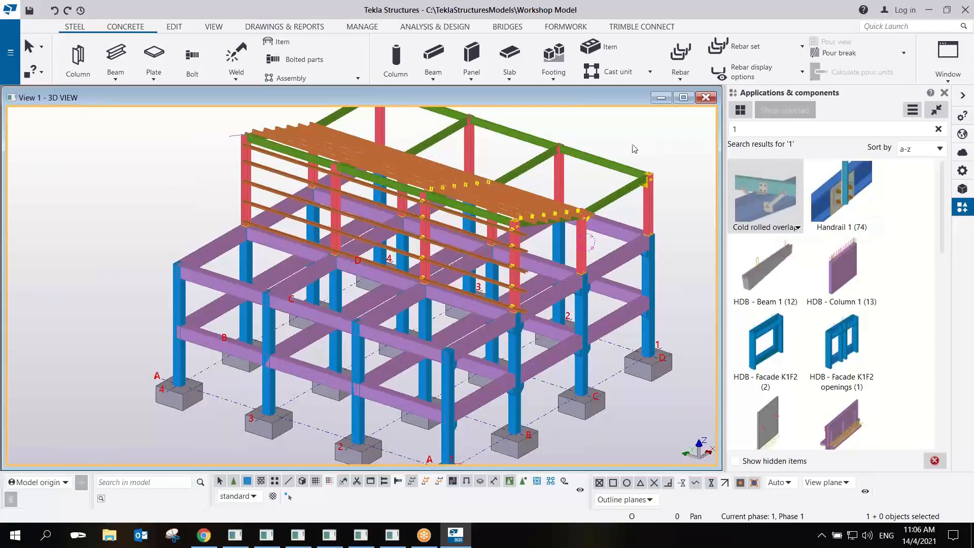
{"action": "left_click", "coordinate": [526, 281]}
{"action": "middle_click_drag", "start_coordinate": [553, 271], "coordinate": [472, 319], "text": "ctrl"}
{"action": "scroll", "coordinate": [456, 302], "scroll_direction": "up", "scroll_amount": 3}
{"action": "left_click", "coordinate": [455, 301]}
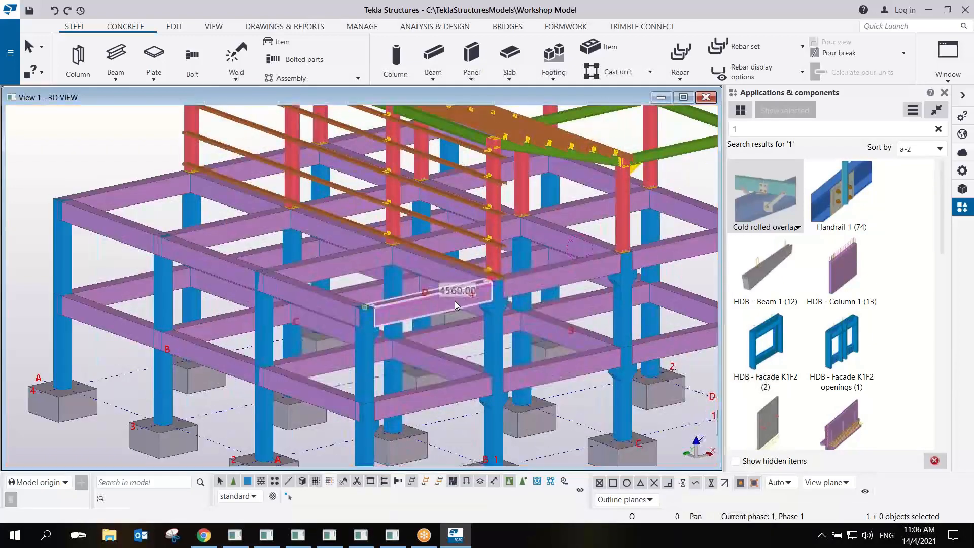
{"action": "middle_click_drag", "start_coordinate": [540, 287], "coordinate": [493, 256], "text": "ctrl"}
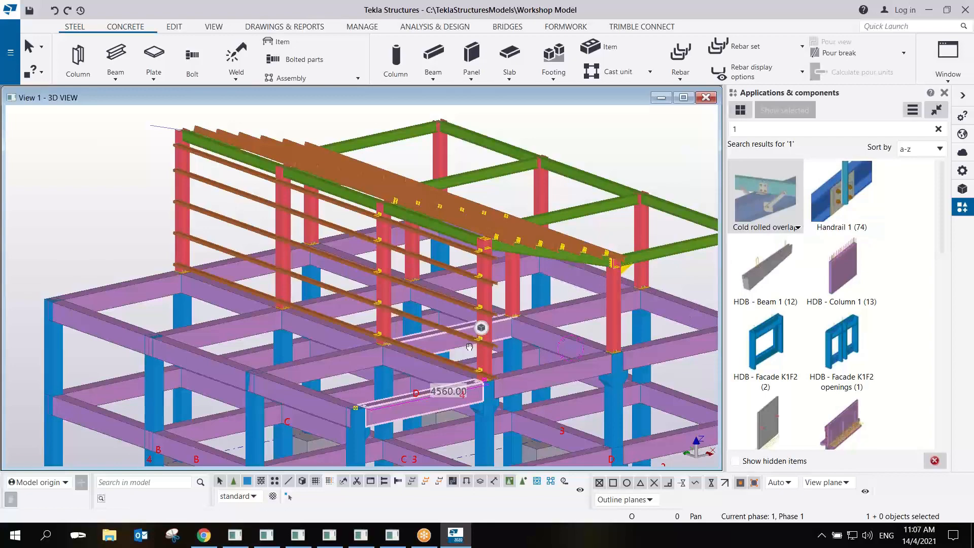
{"action": "scroll", "coordinate": [416, 291], "scroll_direction": "down", "scroll_amount": 3}
{"action": "mouse_move", "coordinate": [416, 291]}
{"action": "middle_mouse_down", "text": "ctrl"}
{"action": "mouse_move", "coordinate": [410, 261]}
{"action": "mouse_move", "coordinate": [412, 322]}
{"action": "mouse_move", "coordinate": [424, 309]}
{"action": "mouse_move", "coordinate": [418, 298]}
{"action": "middle_mouse_up", "text": "ctrl"}
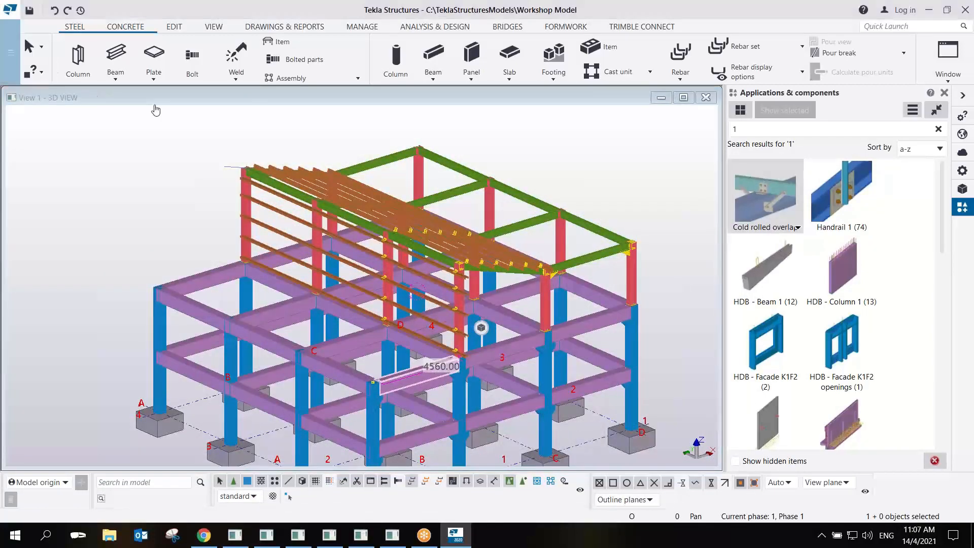
Open the current model's folder and go from it to the training model's folder in TeklaStructuresModels.
{"action": "left_click", "coordinate": [11, 11]}
{"action": "left_click", "coordinate": [152, 170]}
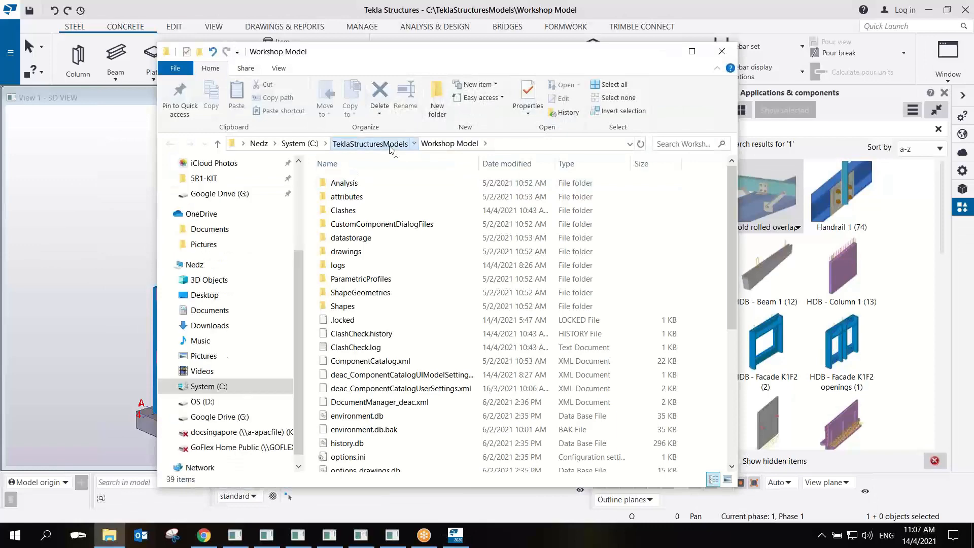
{"action": "left_click", "coordinate": [390, 147]}
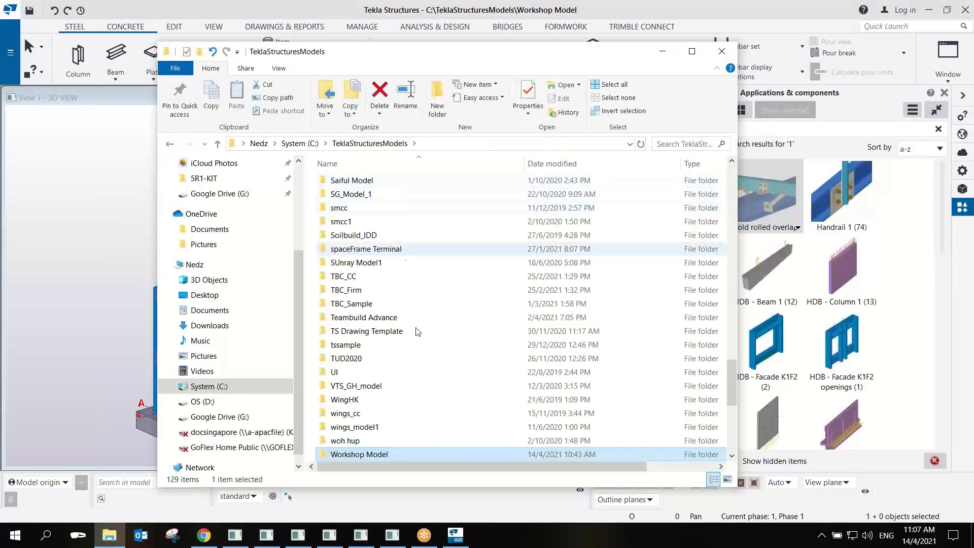
{"action": "scroll", "coordinate": [434, 394], "scroll_direction": "up", "scroll_amount": 20}
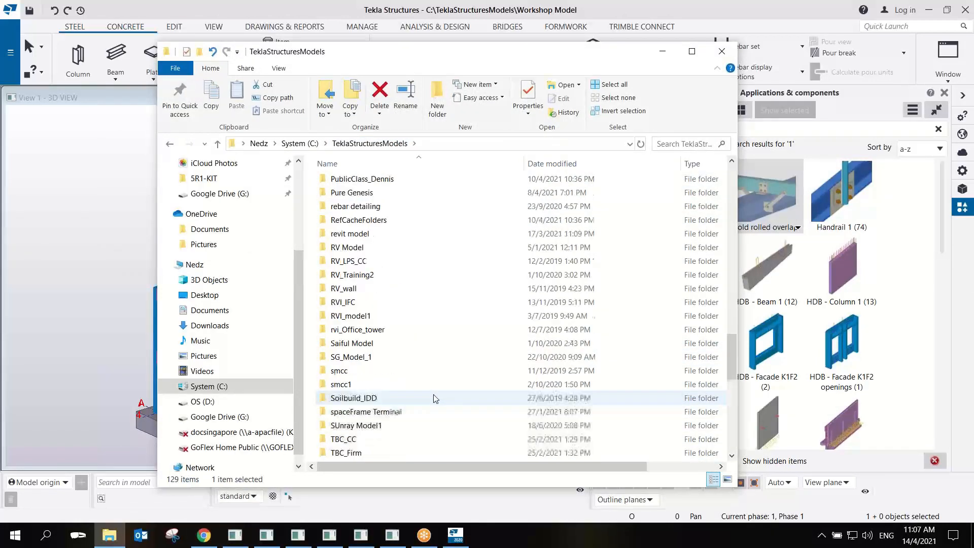
{"action": "scroll", "coordinate": [449, 348], "scroll_direction": "up", "scroll_amount": 5}
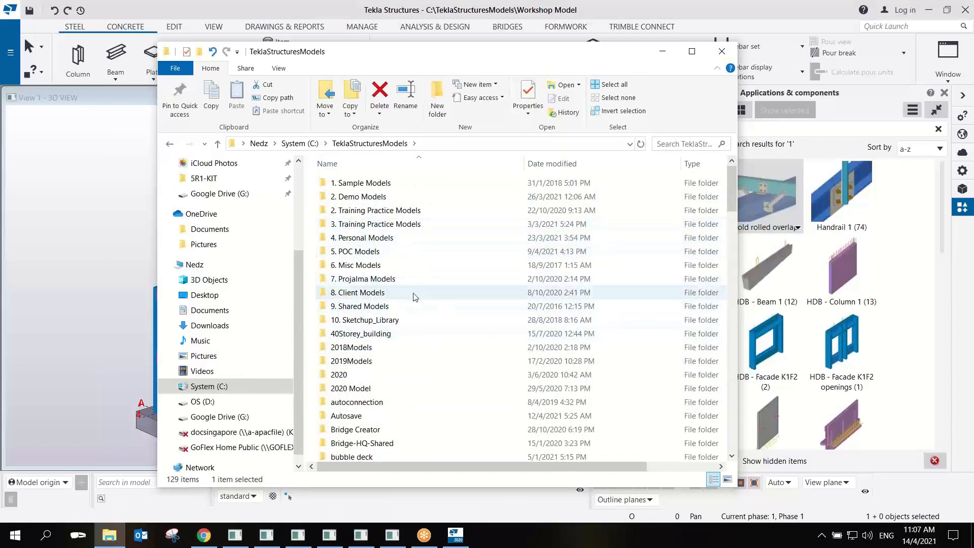
{"action": "scroll", "coordinate": [413, 294], "scroll_direction": "down", "scroll_amount": 5}
{"action": "scroll", "coordinate": [416, 278], "scroll_direction": "up", "scroll_amount": 5}
{"action": "left_click", "coordinate": [357, 307]}
{"action": "key", "text": "m"}
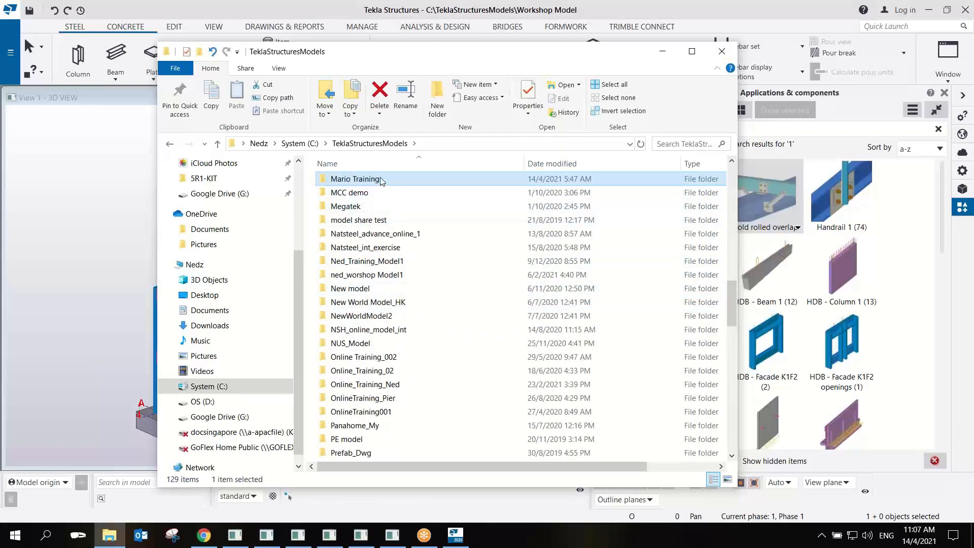
{"action": "double_click", "coordinate": [355, 179]}
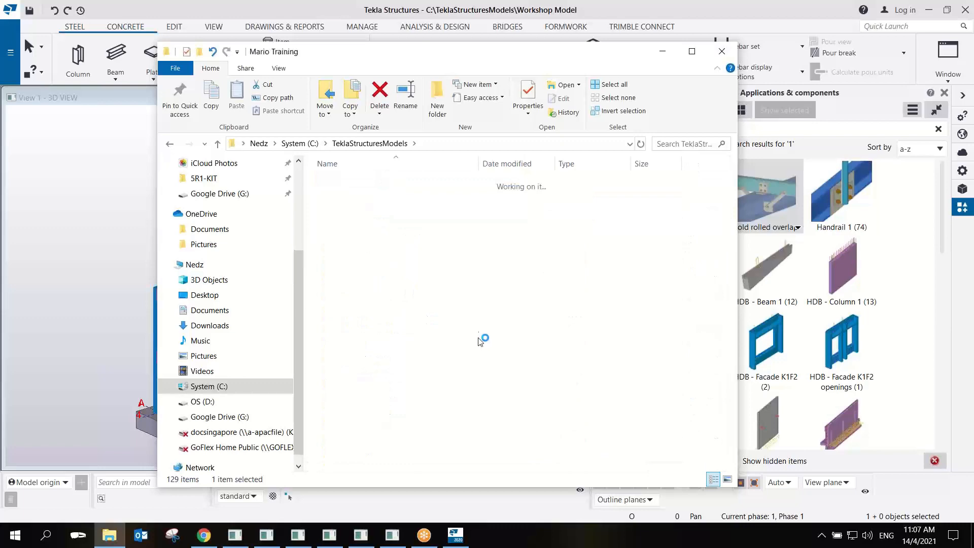
Copy the roof.dwg file from the training model's folder and close the file window.
{"action": "scroll", "coordinate": [384, 425], "scroll_direction": "down", "scroll_amount": 3}
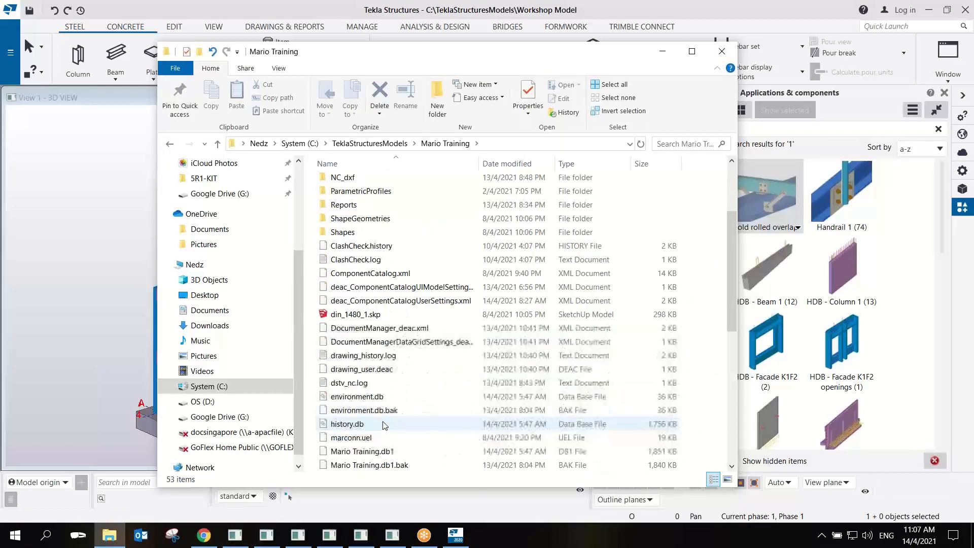
{"action": "scroll", "coordinate": [384, 425], "scroll_direction": "down", "scroll_amount": 8}
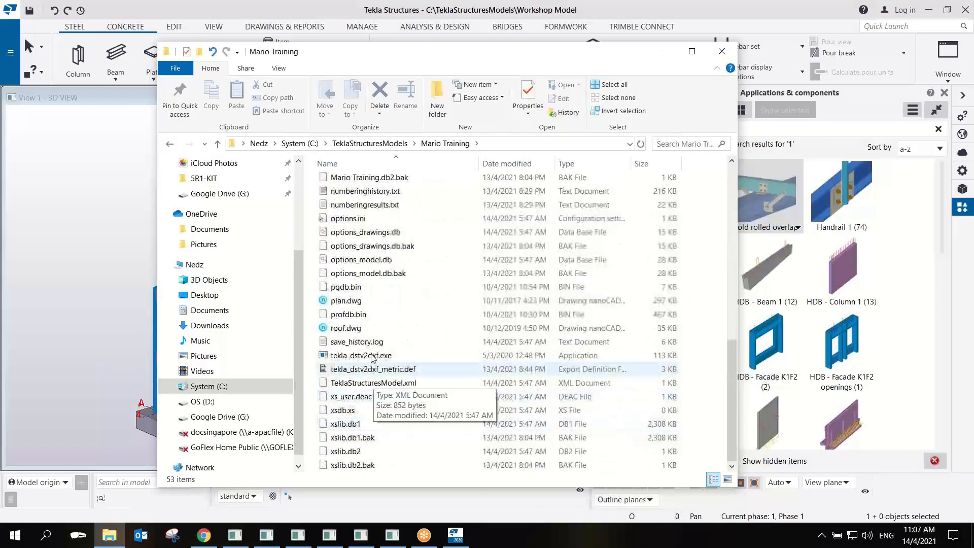
{"action": "left_click", "coordinate": [349, 330]}
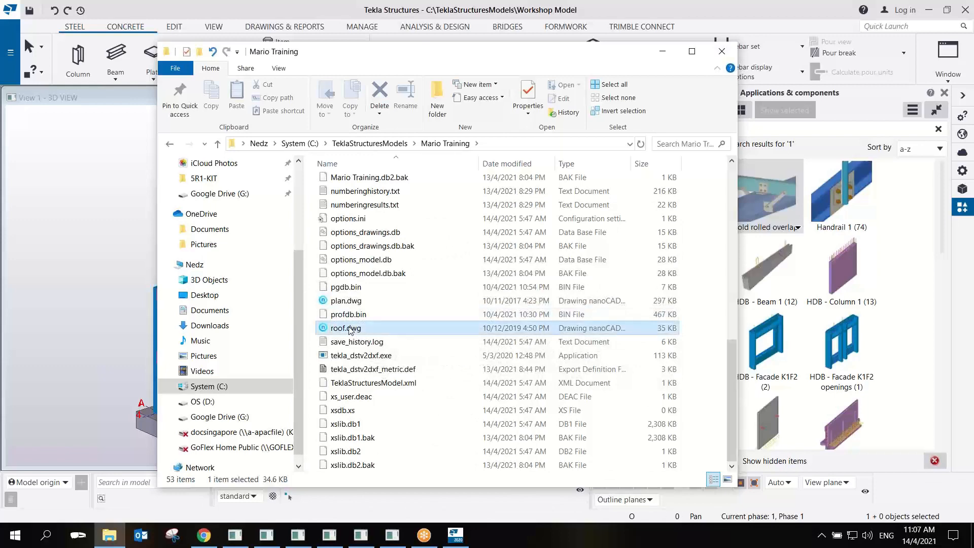
{"action": "right_click", "coordinate": [349, 329]}
{"action": "left_click", "coordinate": [406, 251]}
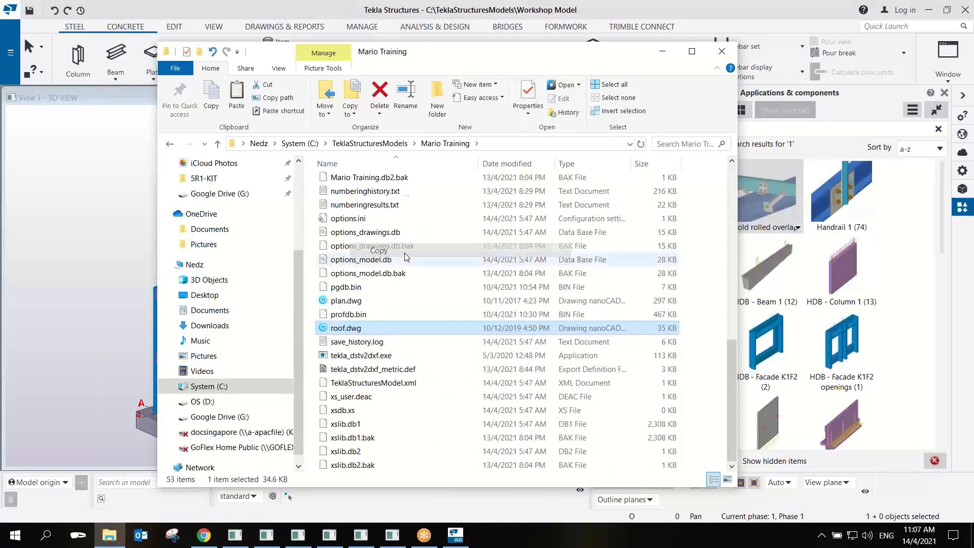
{"action": "left_click", "coordinate": [726, 59]}
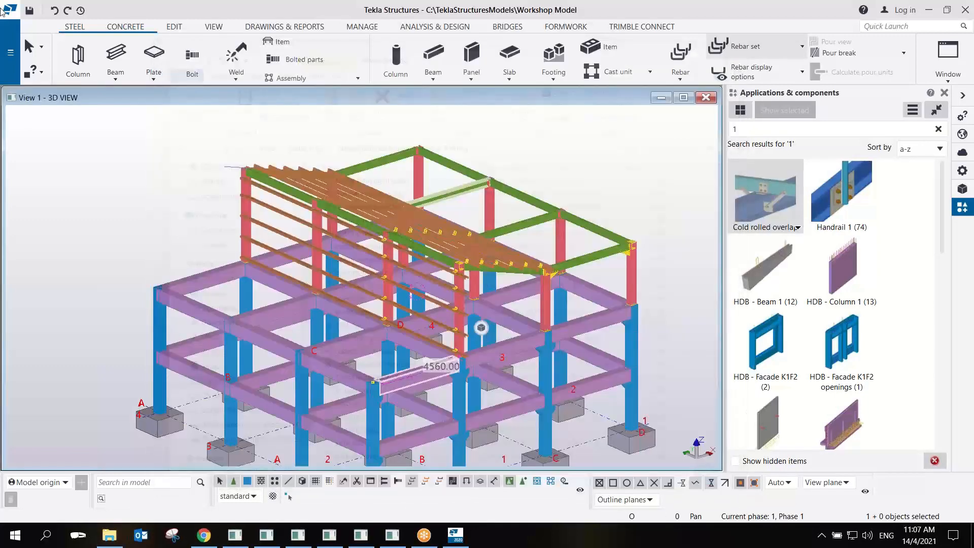
Paste roof.dwg into the Workshop Model folder and close the folder window.
{"action": "left_click", "coordinate": [11, 52]}
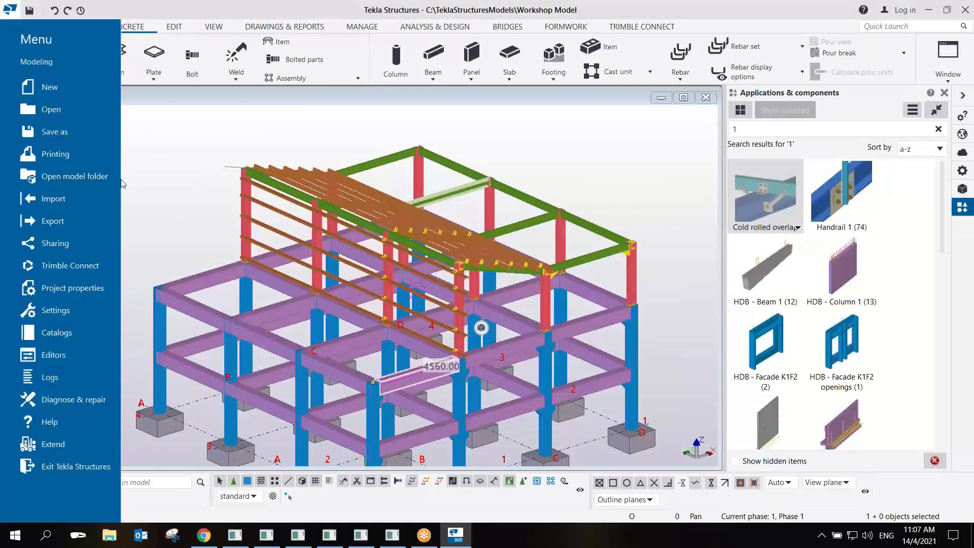
{"action": "left_click", "coordinate": [97, 178]}
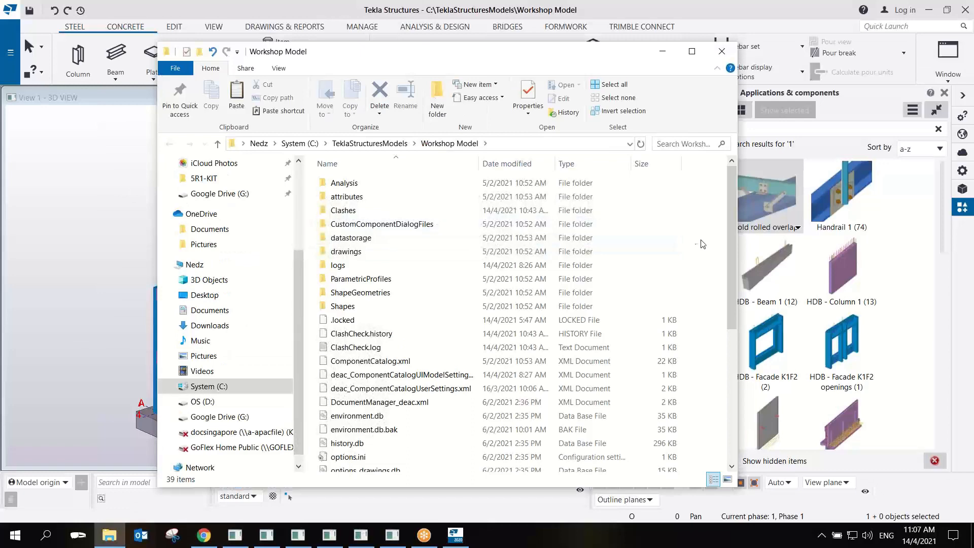
{"action": "right_click", "coordinate": [701, 244]}
{"action": "left_click", "coordinate": [720, 346]}
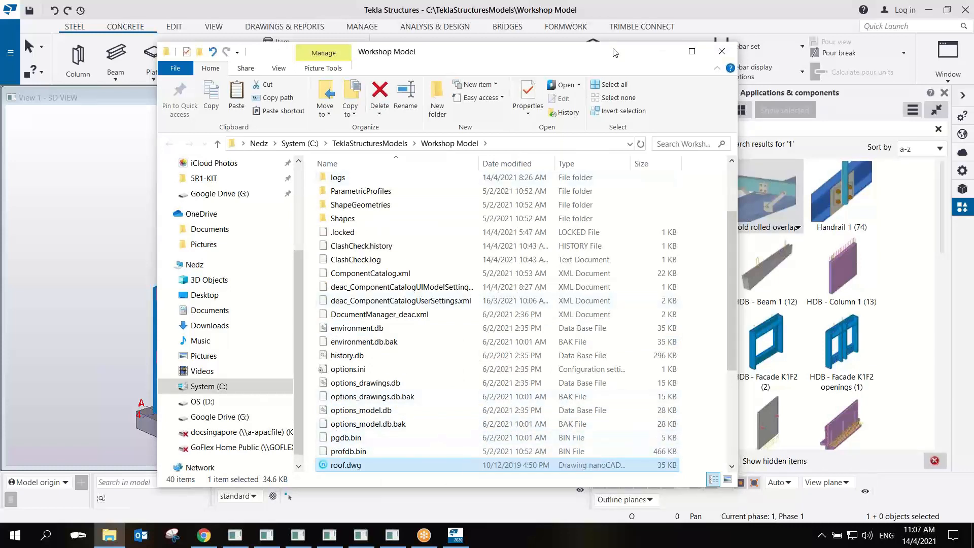
{"action": "left_click", "coordinate": [719, 53]}
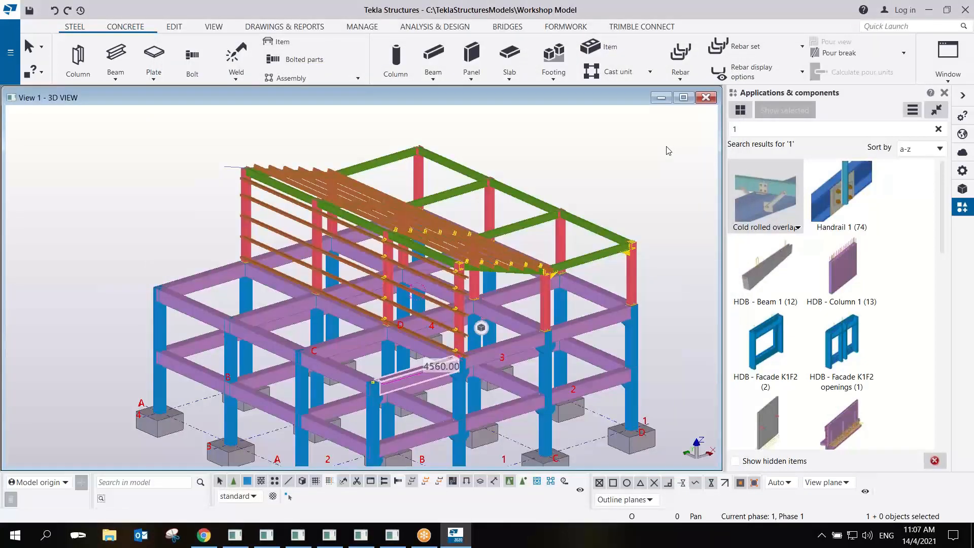
Clear the beam selection, search the component catalog for DWG, and open the DWG profile to library (6) component.
{"action": "left_click", "coordinate": [620, 193]}
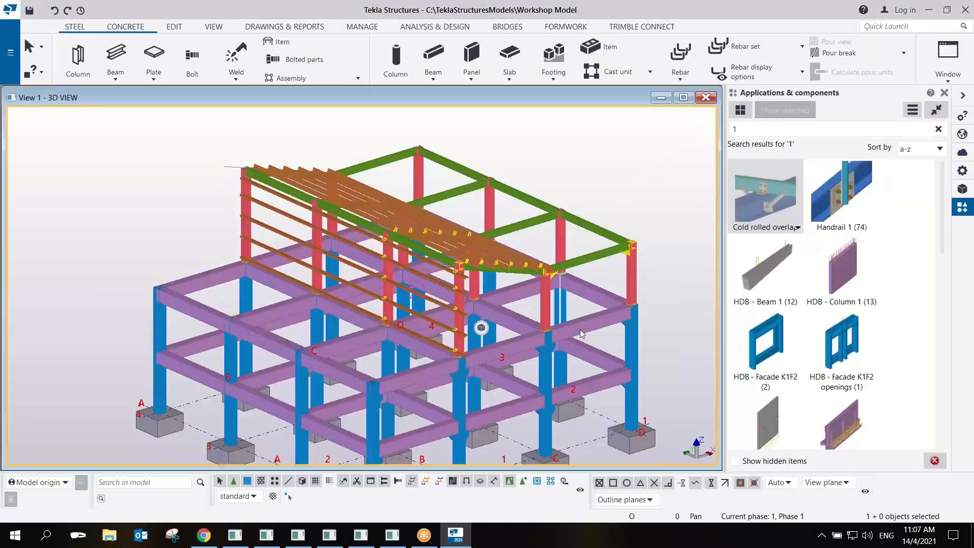
{"action": "middle_click_drag", "start_coordinate": [580, 330], "coordinate": [472, 287]}
{"action": "scroll", "coordinate": [472, 287], "scroll_direction": "down", "scroll_amount": 4}
{"action": "mouse_move", "coordinate": [530, 273]}
{"action": "middle_mouse_down", "text": "ctrl"}
{"action": "mouse_move", "coordinate": [499, 286]}
{"action": "mouse_move", "coordinate": [518, 287]}
{"action": "mouse_move", "coordinate": [562, 330]}
{"action": "middle_mouse_up", "text": "ctrl"}
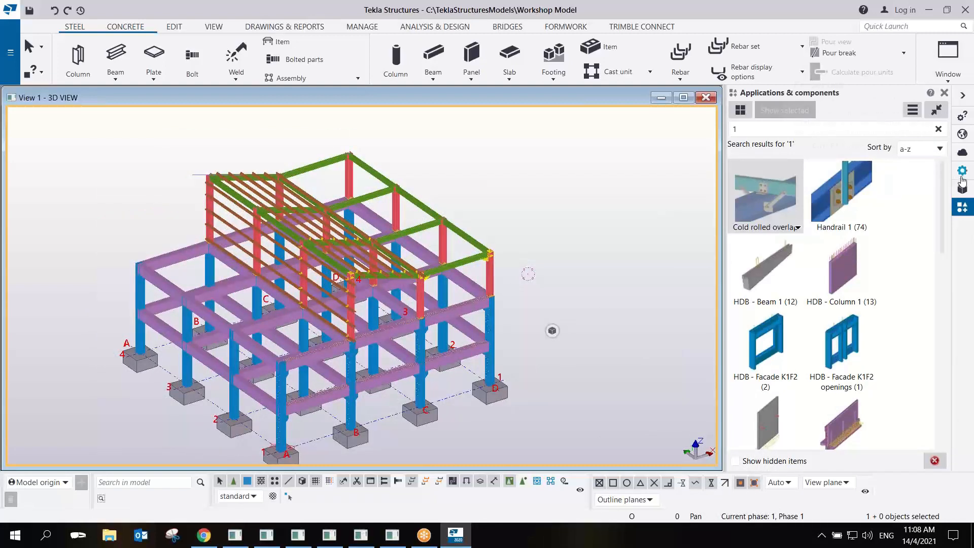
{"action": "left_click_drag", "start_coordinate": [756, 130], "coordinate": [723, 144]}
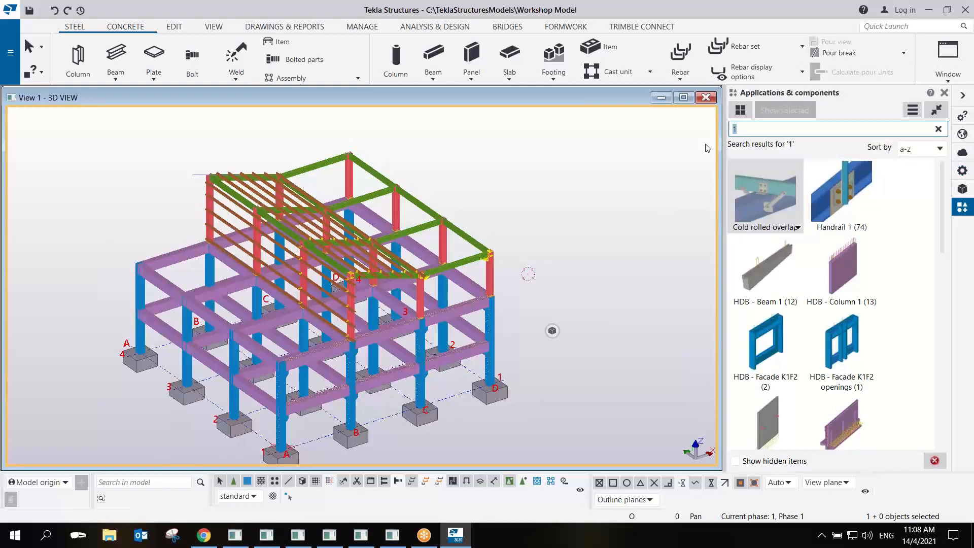
{"action": "type", "text": "DWG"}
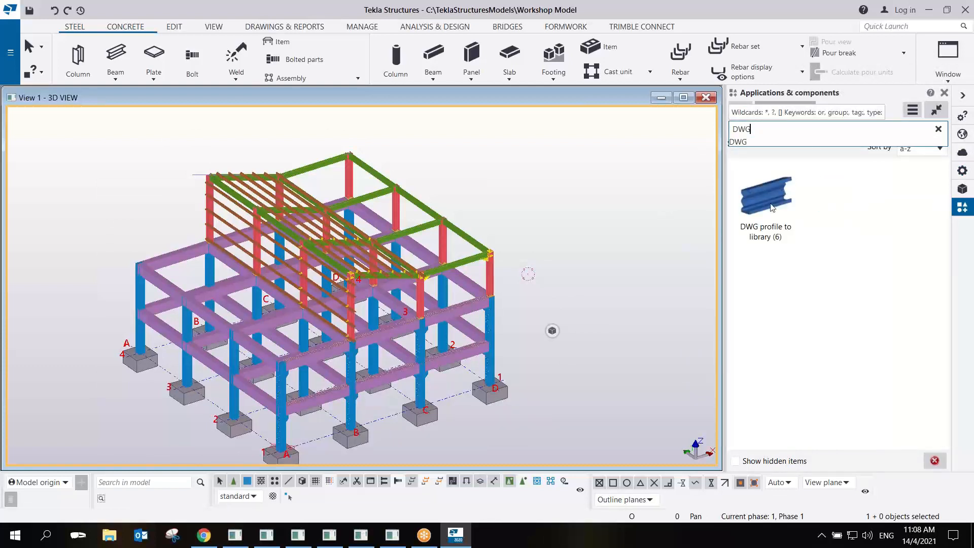
{"action": "left_click", "coordinate": [771, 204]}
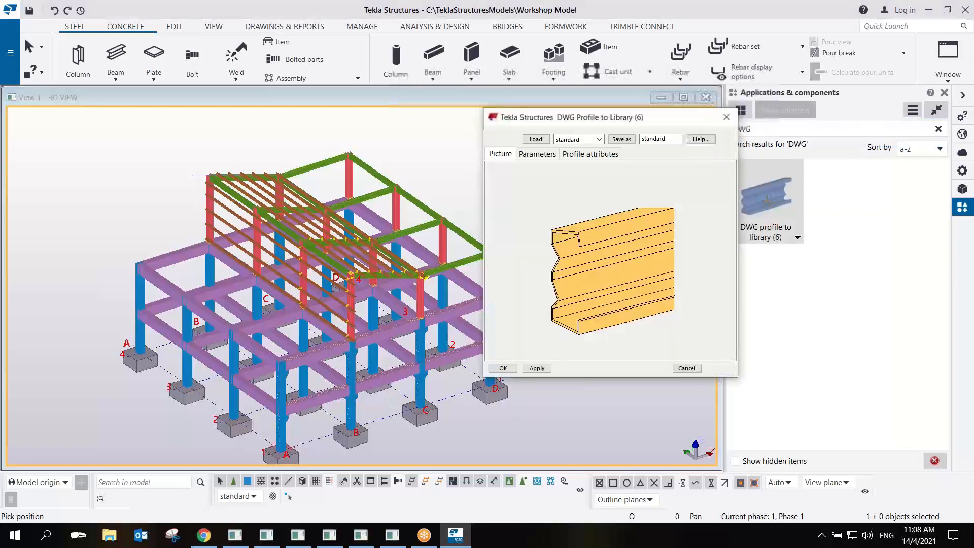
Choose roof.dwg from the Workshop Model folder as the input file of the DWG profile to library component.
{"action": "left_click_drag", "start_coordinate": [569, 122], "coordinate": [601, 124]}
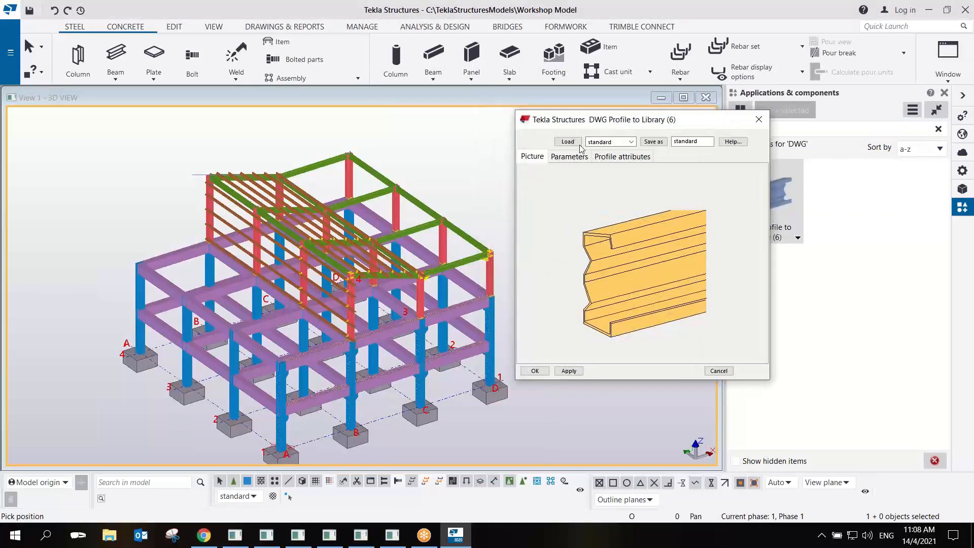
{"action": "left_click", "coordinate": [571, 158]}
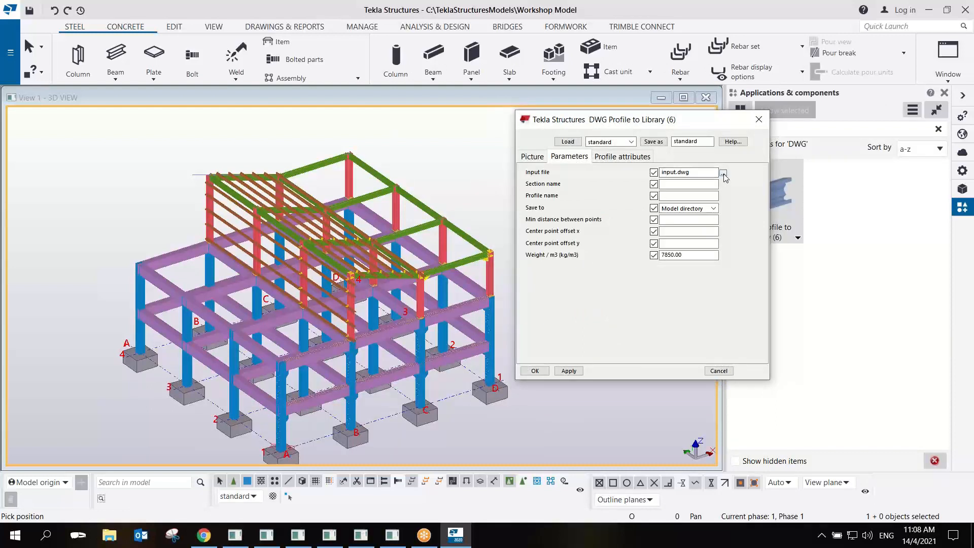
{"action": "left_click", "coordinate": [723, 173]}
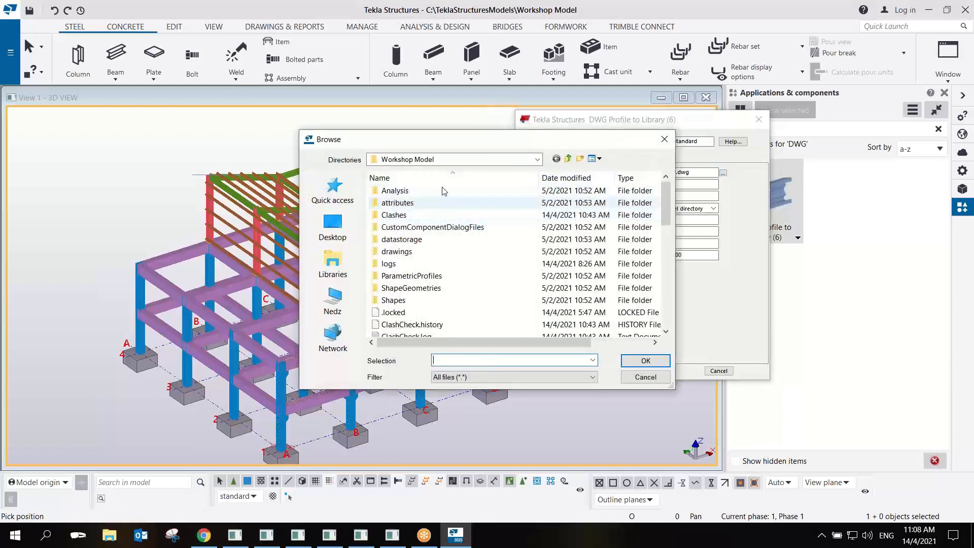
{"action": "scroll", "coordinate": [471, 203], "scroll_direction": "down", "scroll_amount": 8}
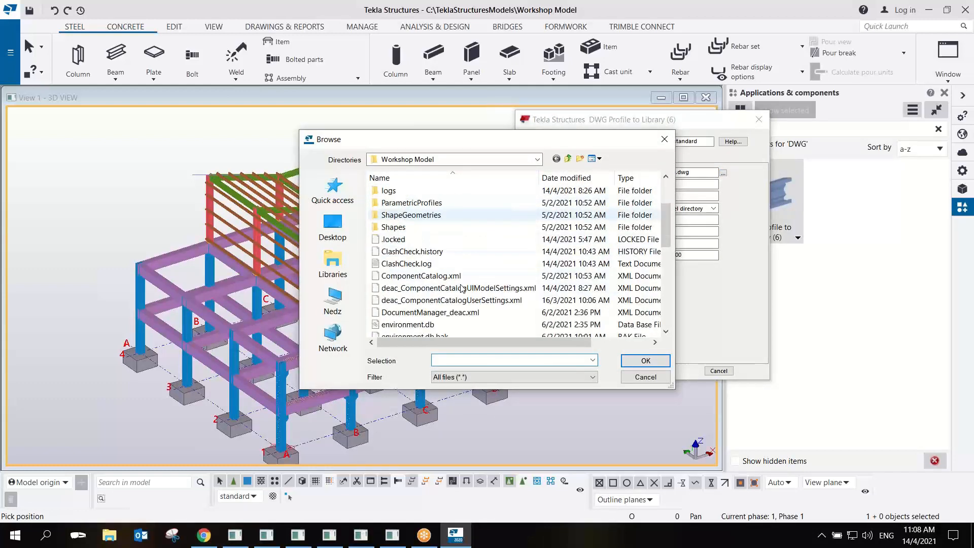
{"action": "left_click", "coordinate": [399, 215]}
{"action": "left_click", "coordinate": [390, 226]}
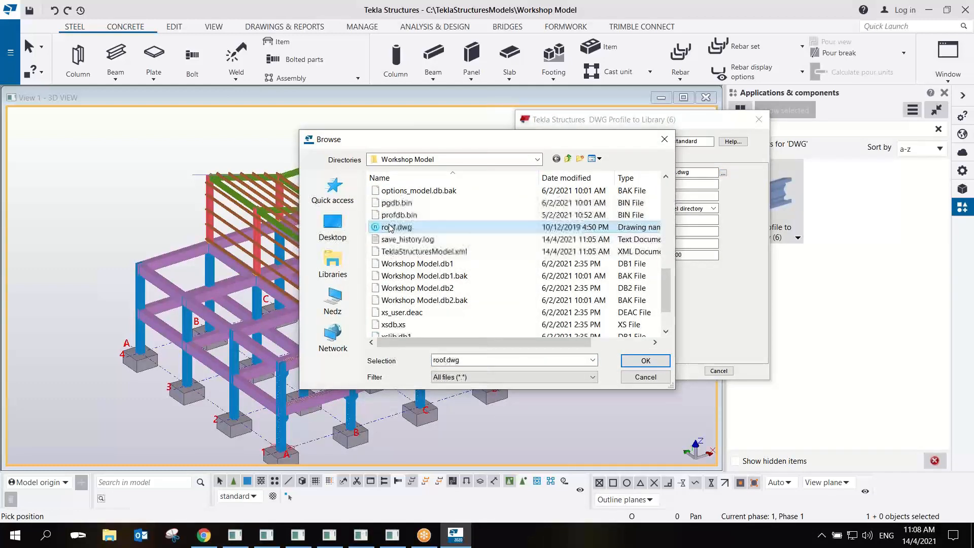
{"action": "left_click", "coordinate": [646, 360]}
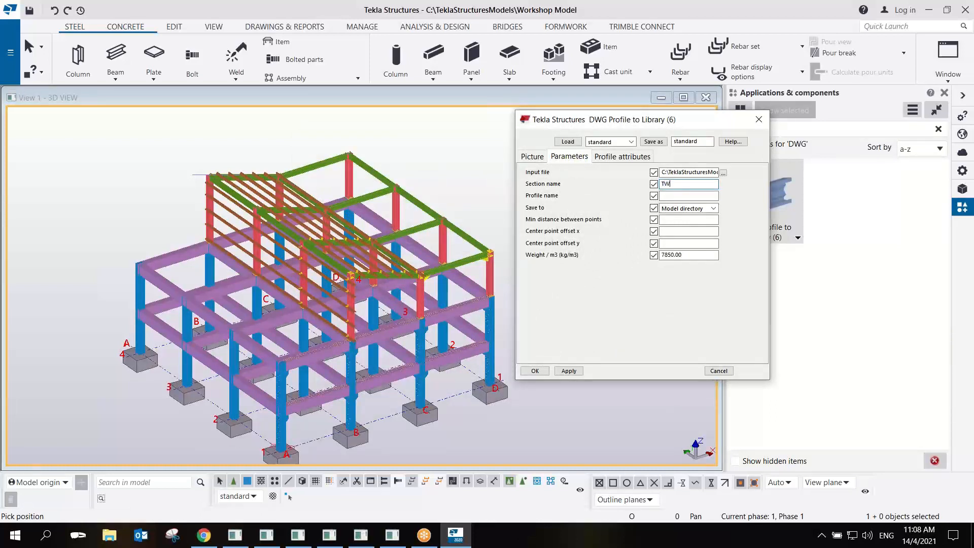
Name the section TW and the profile TW1000, set the profile type to unspecified (?), and apply the settings.
{"action": "left_click", "coordinate": [682, 196]}
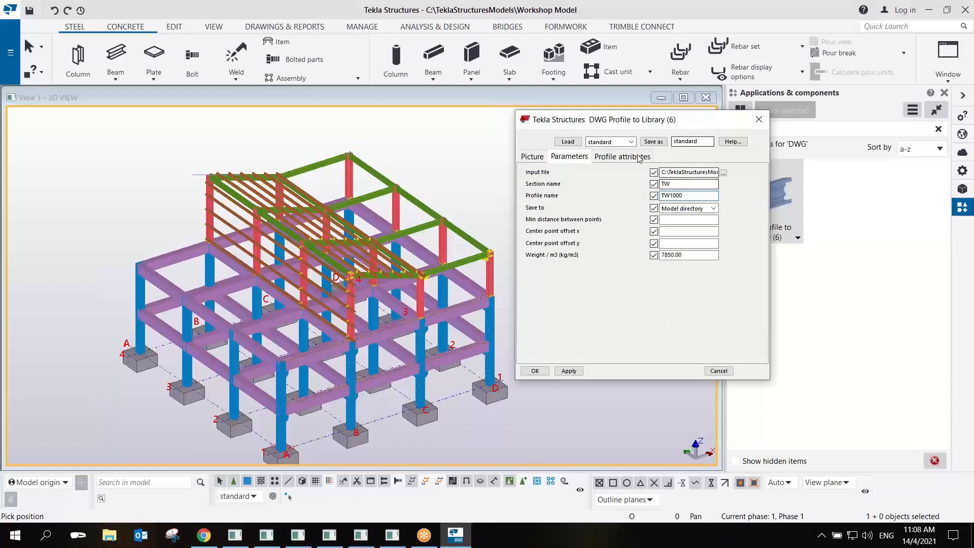
{"action": "left_click", "coordinate": [622, 156]}
{"action": "left_click", "coordinate": [603, 181]}
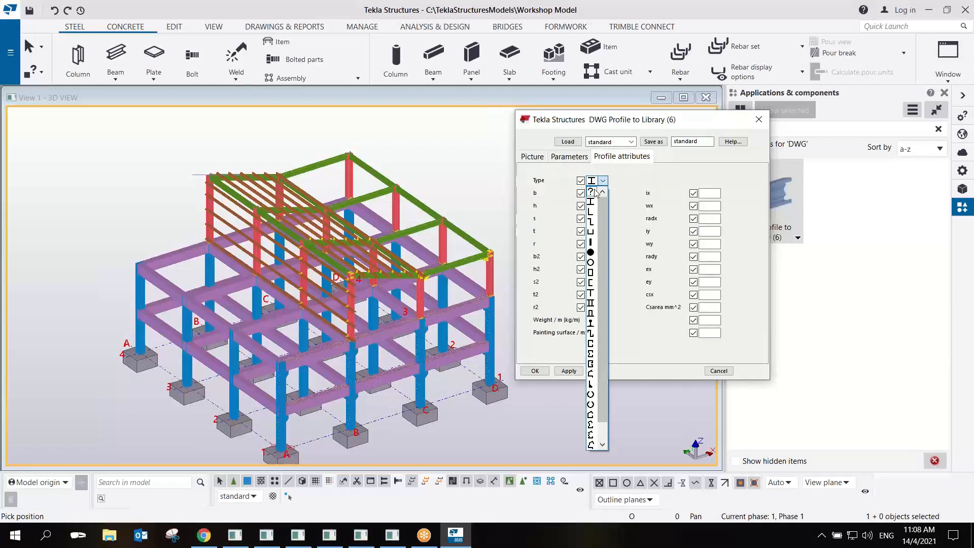
{"action": "left_click", "coordinate": [592, 192]}
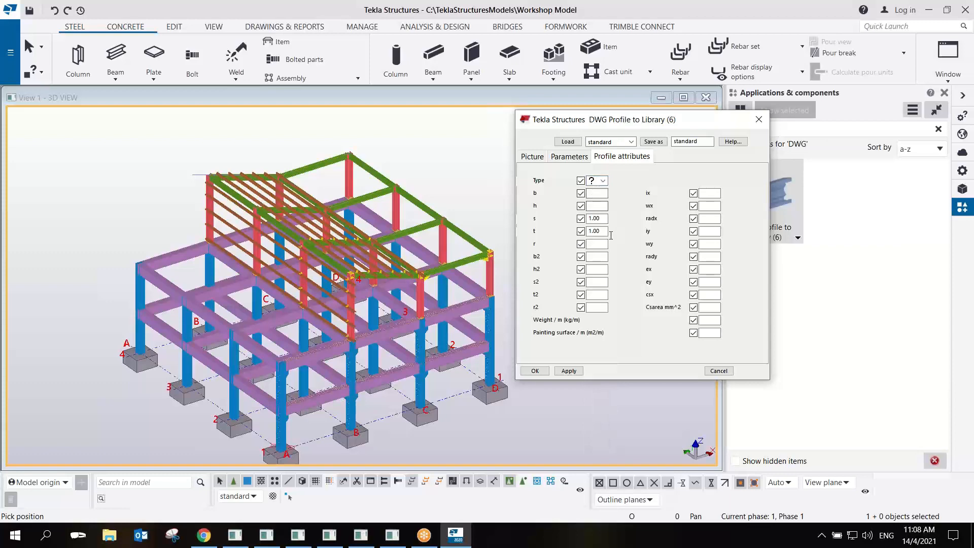
{"action": "left_click", "coordinate": [568, 371]}
Create the roof profile between two points along the grid line beside the corner footing A/1, and end the component command.
{"action": "scroll", "coordinate": [289, 407], "scroll_direction": "up", "scroll_amount": 10}
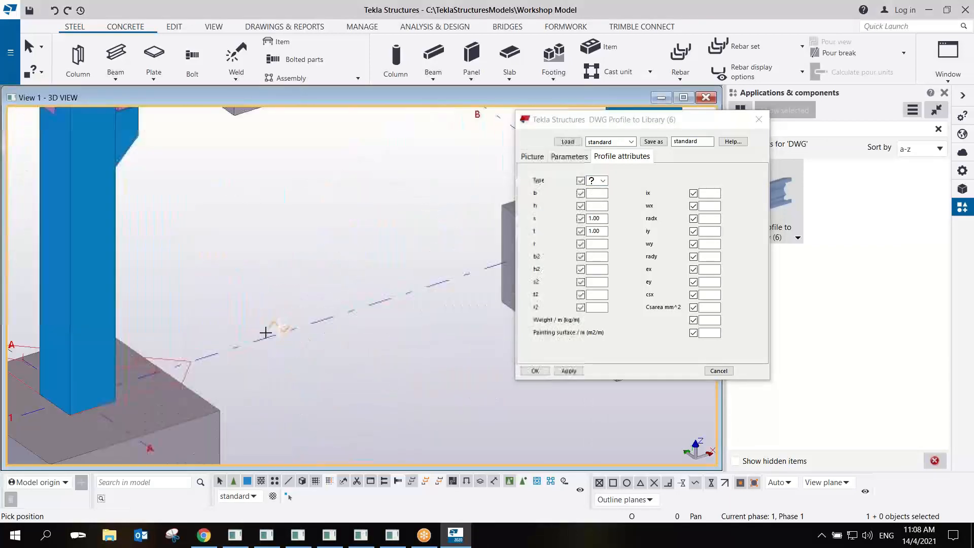
{"action": "left_click", "coordinate": [214, 353]}
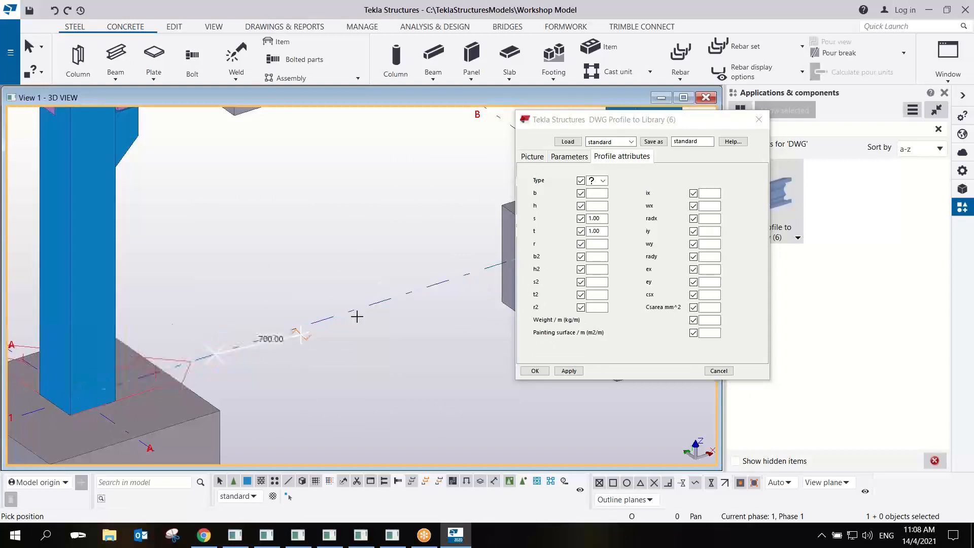
{"action": "left_click", "coordinate": [453, 283]}
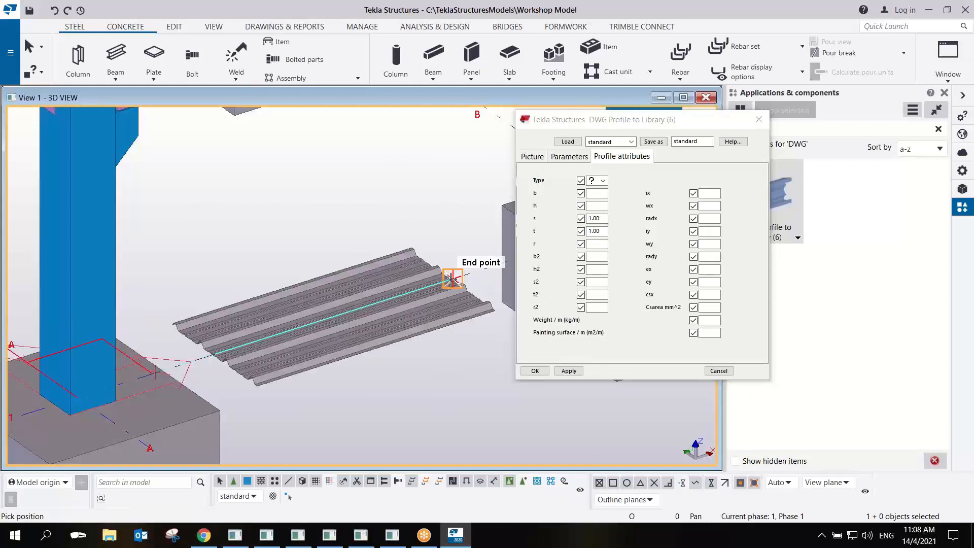
{"action": "left_click", "coordinate": [757, 120]}
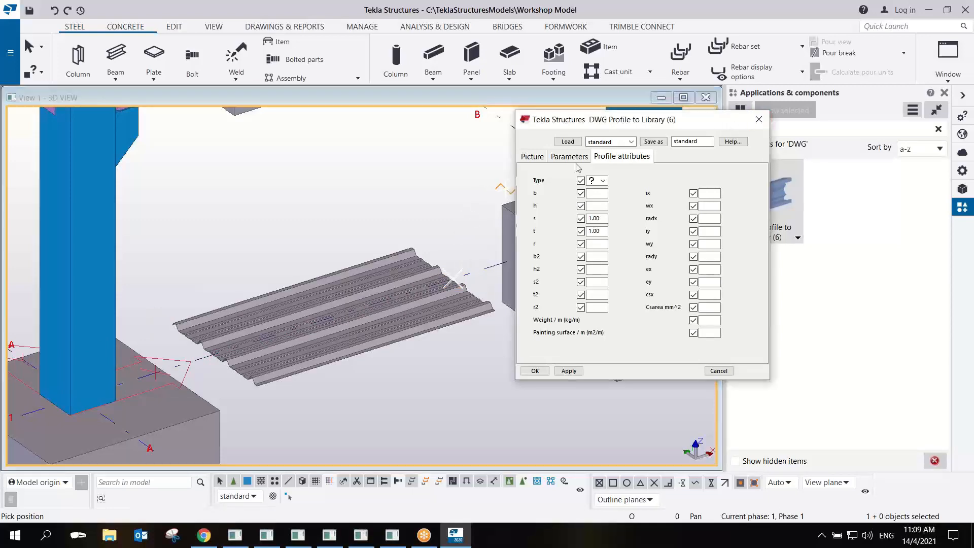
{"action": "right_click", "coordinate": [384, 176]}
{"action": "left_click", "coordinate": [407, 187]}
Inspect the corrugated sheet's shape, open its beam properties, and select the profile name.
{"action": "scroll", "coordinate": [339, 324], "scroll_direction": "up", "scroll_amount": 4}
{"action": "scroll", "coordinate": [337, 324], "scroll_direction": "up", "scroll_amount": 1}
{"action": "middle_click_drag", "start_coordinate": [172, 432], "coordinate": [368, 275]}
{"action": "scroll", "coordinate": [377, 272], "scroll_direction": "down", "scroll_amount": 10}
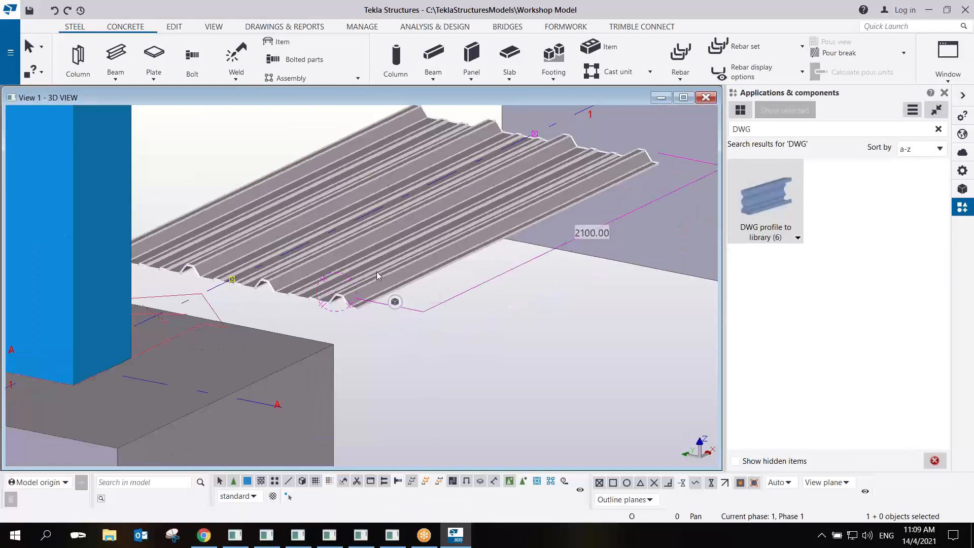
{"action": "scroll", "coordinate": [388, 236], "scroll_direction": "down", "scroll_amount": 10}
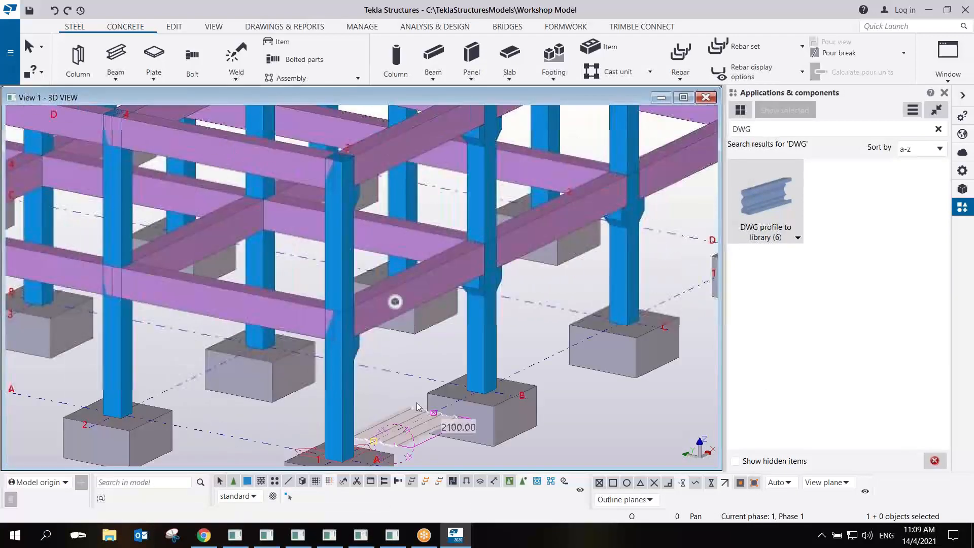
{"action": "scroll", "coordinate": [397, 384], "scroll_direction": "up", "scroll_amount": 10}
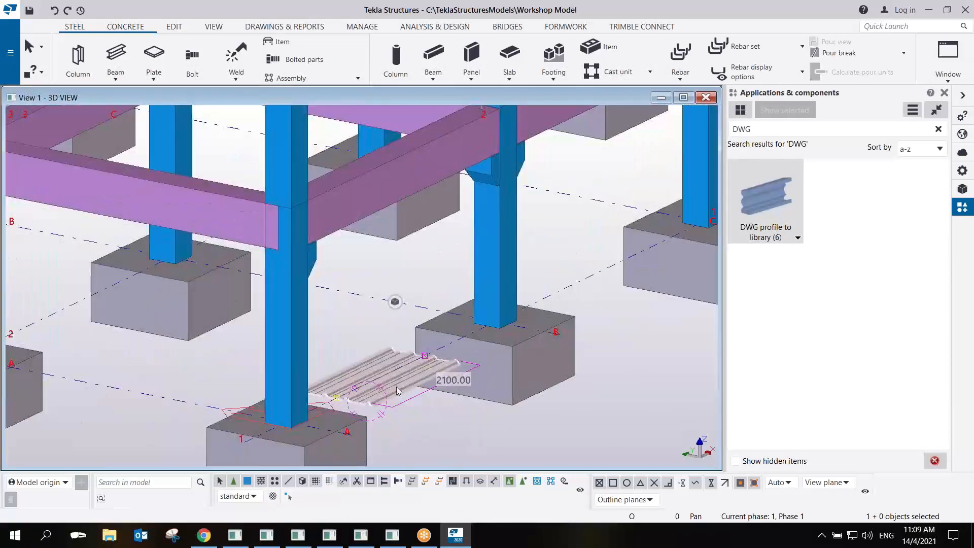
{"action": "double_click", "coordinate": [397, 391]}
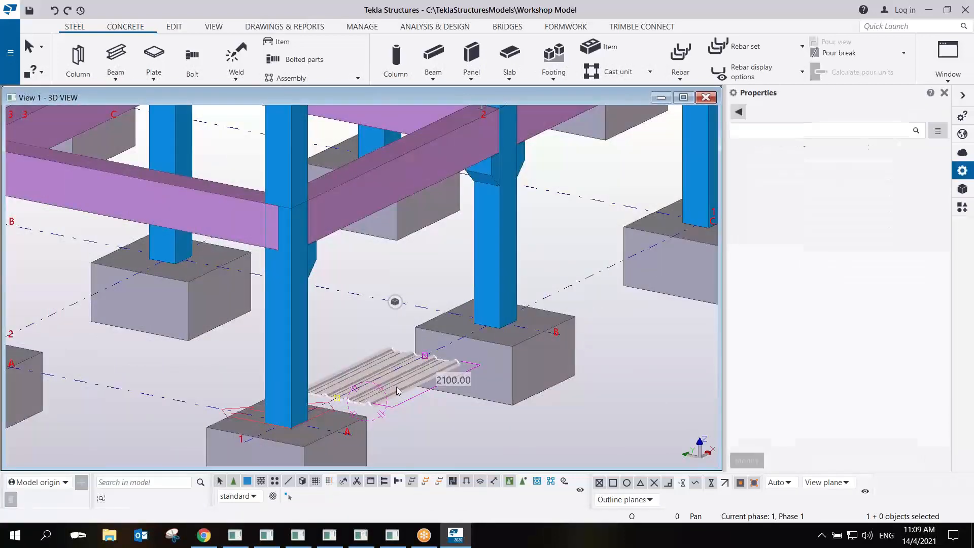
{"action": "double_click", "coordinate": [834, 185]}
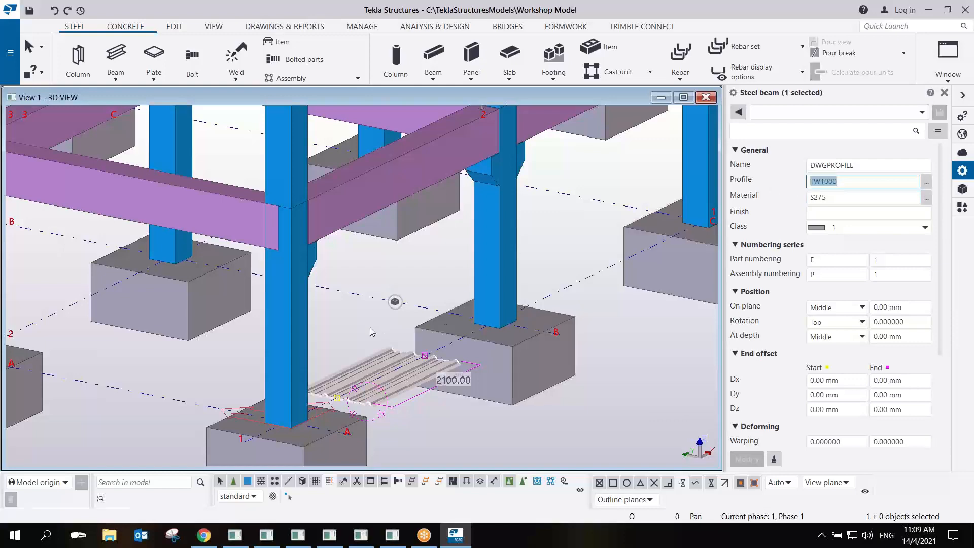
Delete the corrugated sample sheet between the footings.
{"action": "left_click", "coordinate": [385, 382]}
{"action": "key", "text": "Delete"}
{"action": "scroll", "coordinate": [388, 370], "scroll_direction": "down", "scroll_amount": 7}
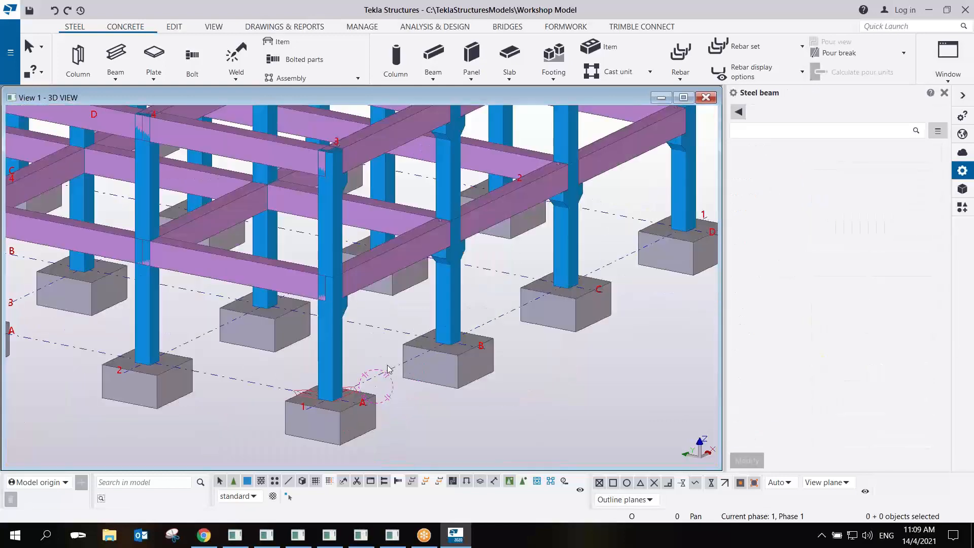
Start a steel beam for the wall beside the girts with profile TW1000 and name CLADDING.
{"action": "middle_click_drag", "start_coordinate": [380, 221], "coordinate": [603, 329]}
{"action": "scroll", "coordinate": [364, 263], "scroll_direction": "up", "scroll_amount": 3}
{"action": "scroll", "coordinate": [365, 263], "scroll_direction": "up", "scroll_amount": 2}
{"action": "scroll", "coordinate": [320, 223], "scroll_direction": "up", "scroll_amount": 1}
{"action": "middle_click_drag", "start_coordinate": [300, 217], "coordinate": [405, 236], "text": "ctrl"}
{"action": "scroll", "coordinate": [355, 290], "scroll_direction": "down", "scroll_amount": 3}
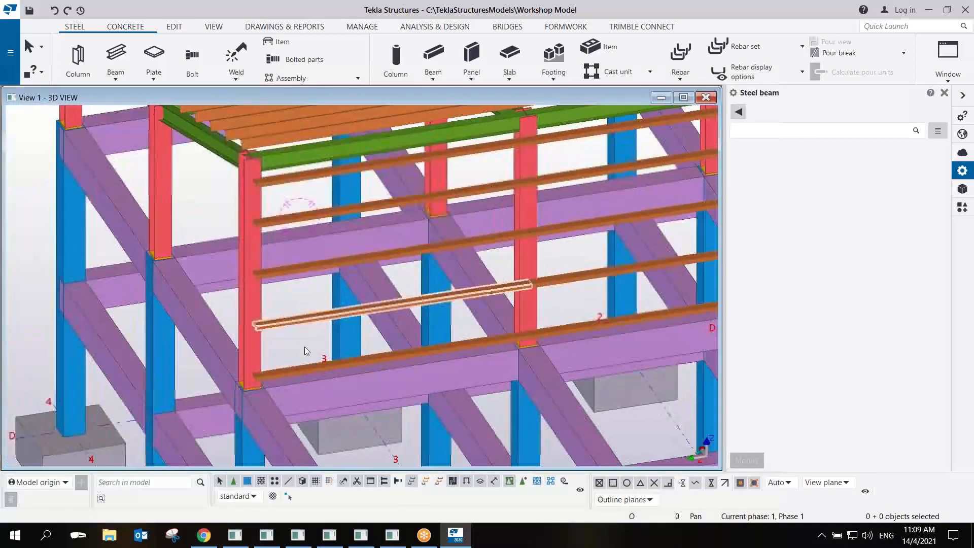
{"action": "scroll", "coordinate": [233, 412], "scroll_direction": "up", "scroll_amount": 6}
{"action": "scroll", "coordinate": [264, 319], "scroll_direction": "down", "scroll_amount": 3}
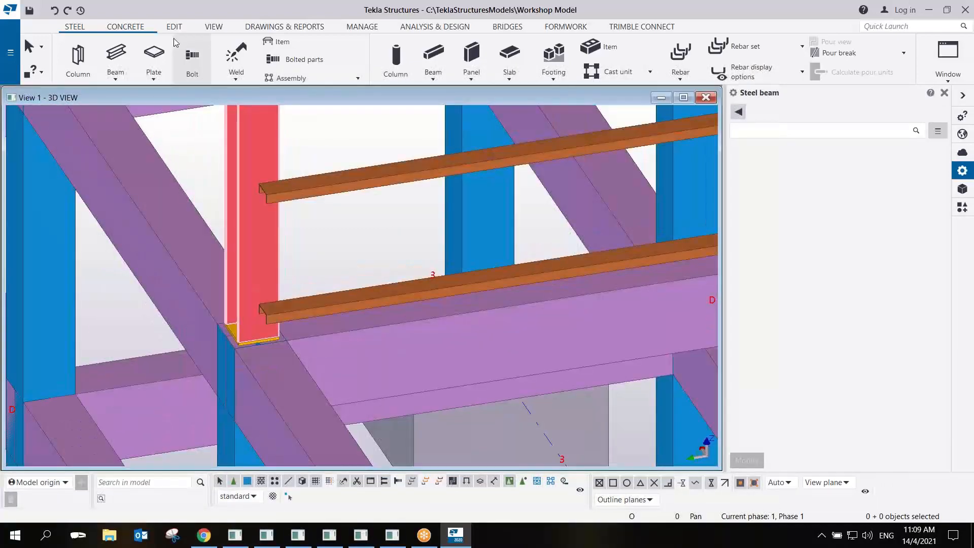
{"action": "left_click", "coordinate": [114, 60]}
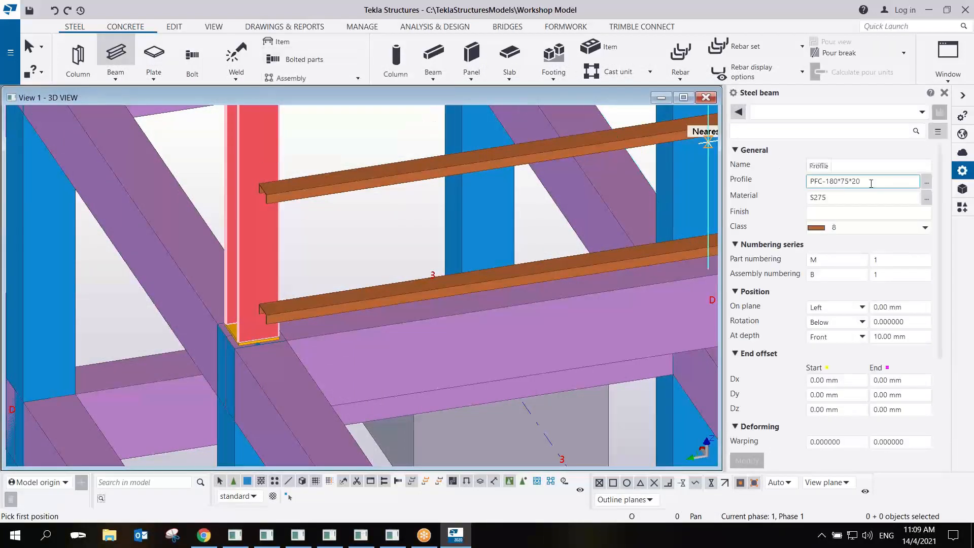
{"action": "left_click_drag", "start_coordinate": [871, 184], "coordinate": [714, 199]}
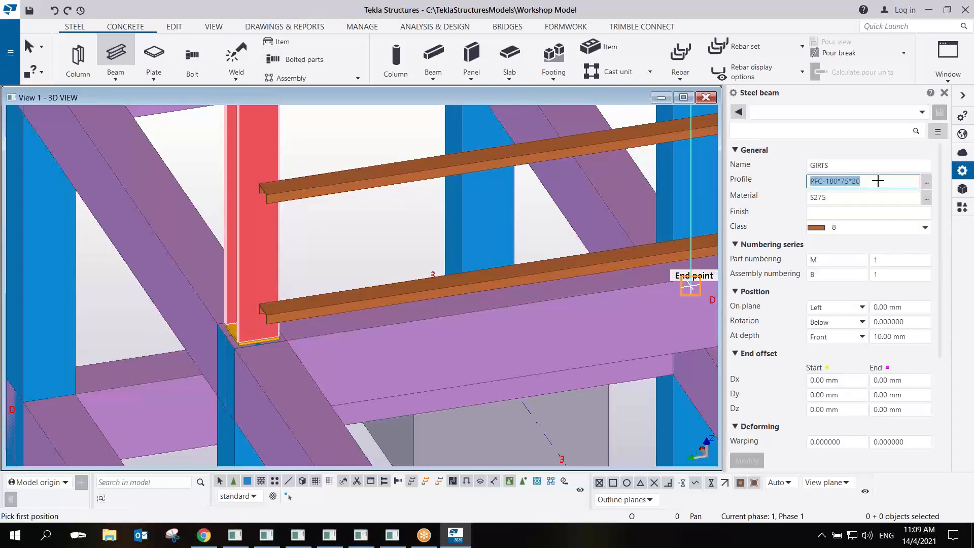
{"action": "type", "text": "TW1000"}
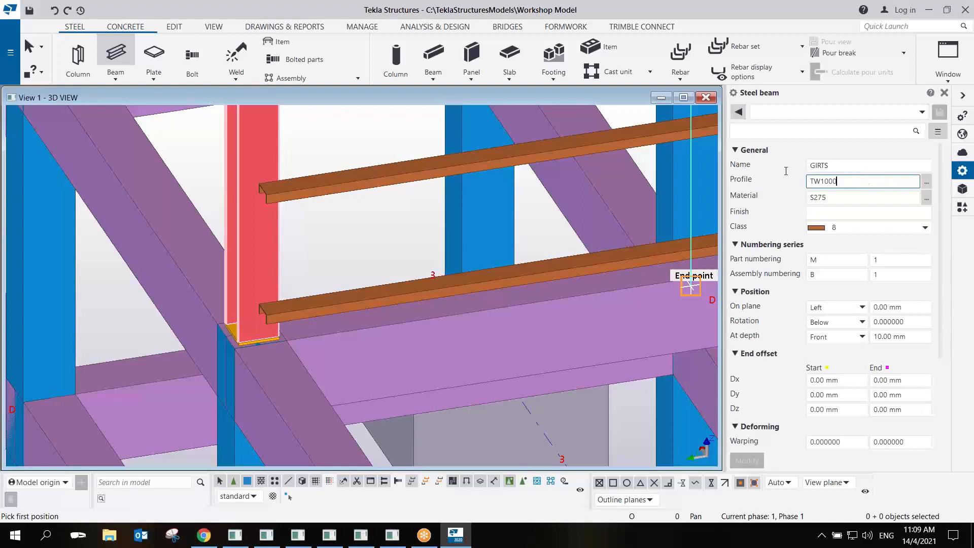
{"action": "type", "text": "TW1000"}
{"action": "left_click", "coordinate": [848, 166]}
{"action": "left_click", "coordinate": [881, 180]}
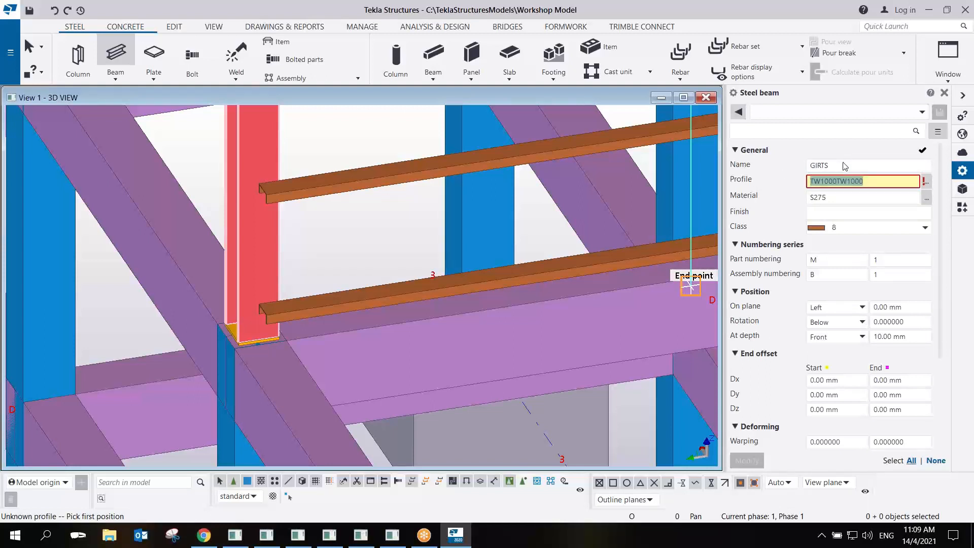
{"action": "type", "text": "TW1000"}
{"action": "left_click", "coordinate": [863, 166]}
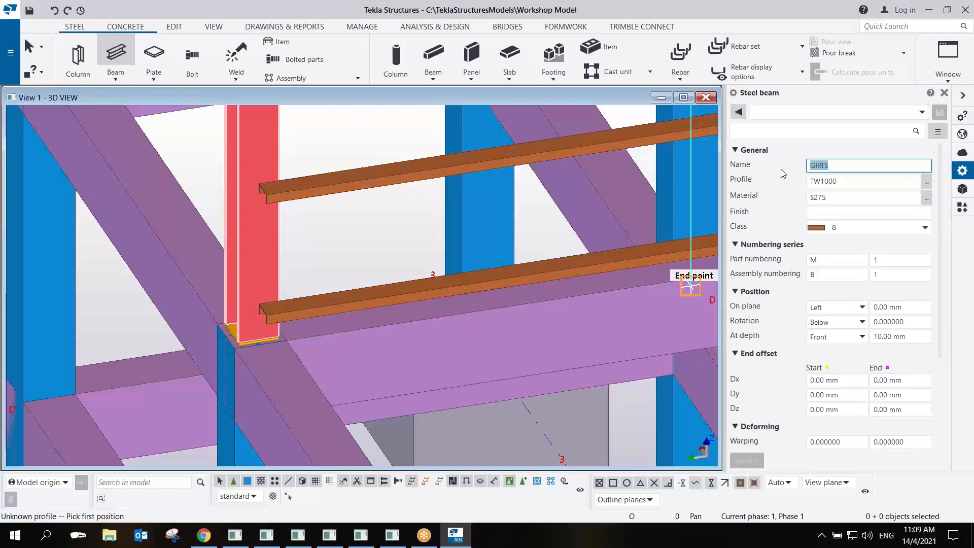
{"action": "type", "text": "CLADDING"}
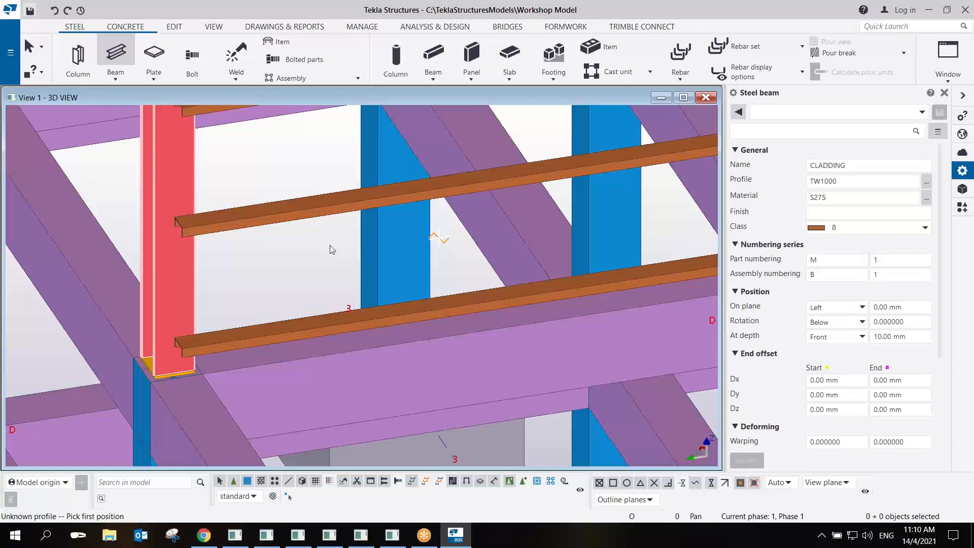
Interrupt and restart the steel beam command, and set the cladding's class to 5.
{"action": "right_click", "coordinate": [349, 241]}
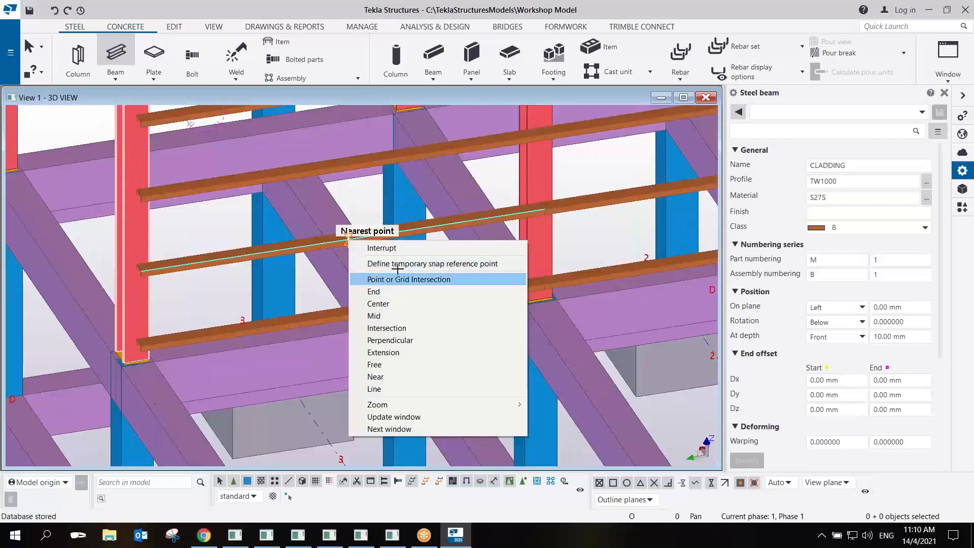
{"action": "left_click", "coordinate": [403, 253]}
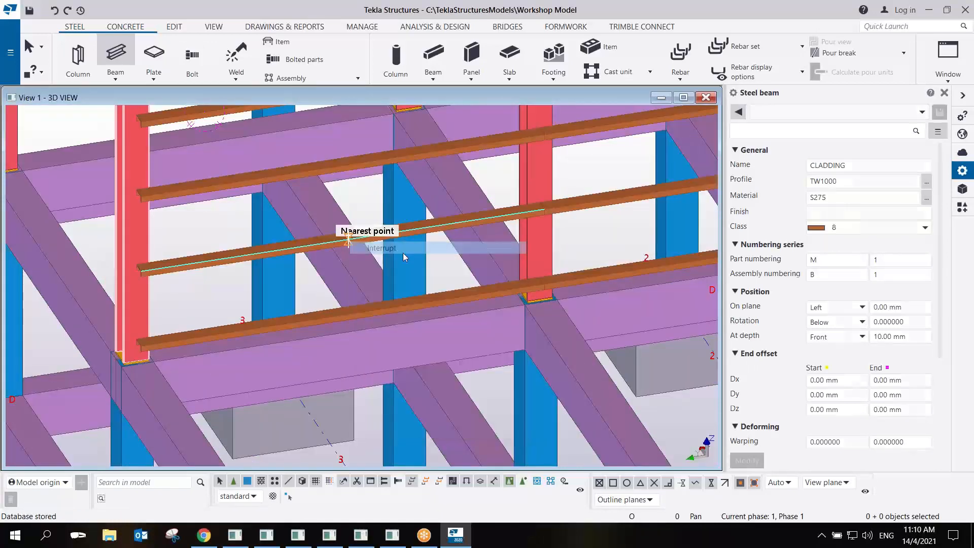
{"action": "middle_click_drag", "start_coordinate": [450, 289], "coordinate": [443, 265]}
{"action": "scroll", "coordinate": [397, 293], "scroll_direction": "down", "scroll_amount": 4}
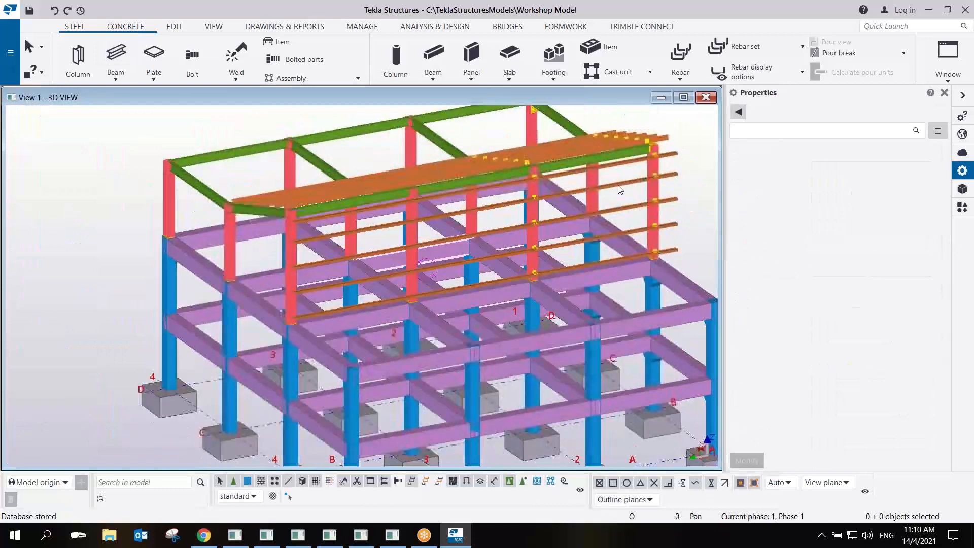
{"action": "left_click", "coordinate": [119, 54]}
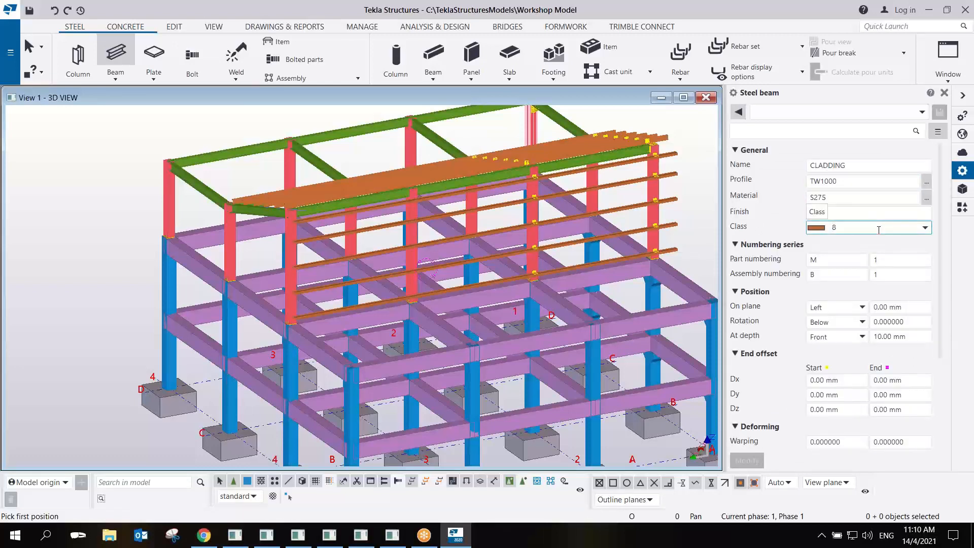
{"action": "left_click", "coordinate": [924, 228]}
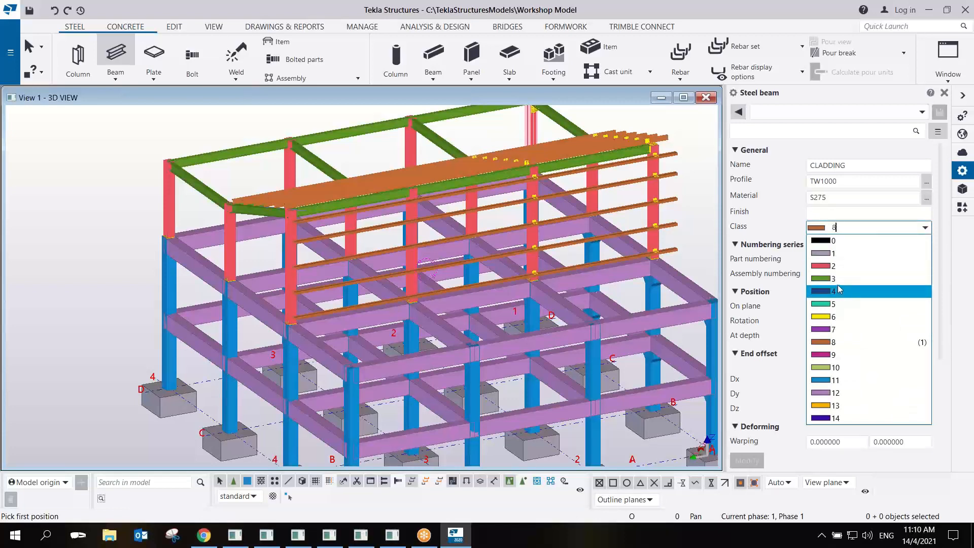
{"action": "left_click", "coordinate": [830, 304]}
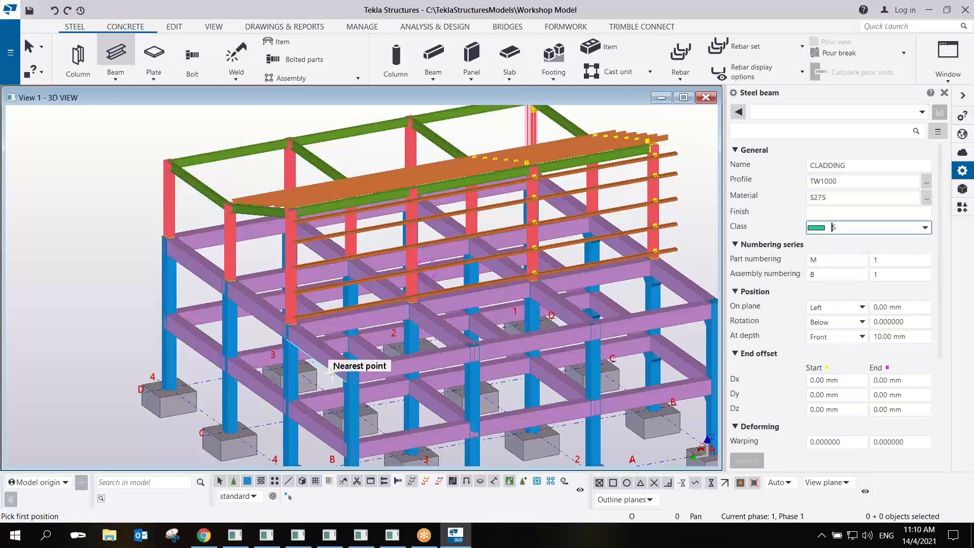
Place a TW1000 cladding sheet on the wall from the lowest girt's outer bottom corner up to the top girt's outer corner.
{"action": "scroll", "coordinate": [274, 324], "scroll_direction": "up", "scroll_amount": 5}
{"action": "scroll", "coordinate": [334, 306], "scroll_direction": "up", "scroll_amount": 8}
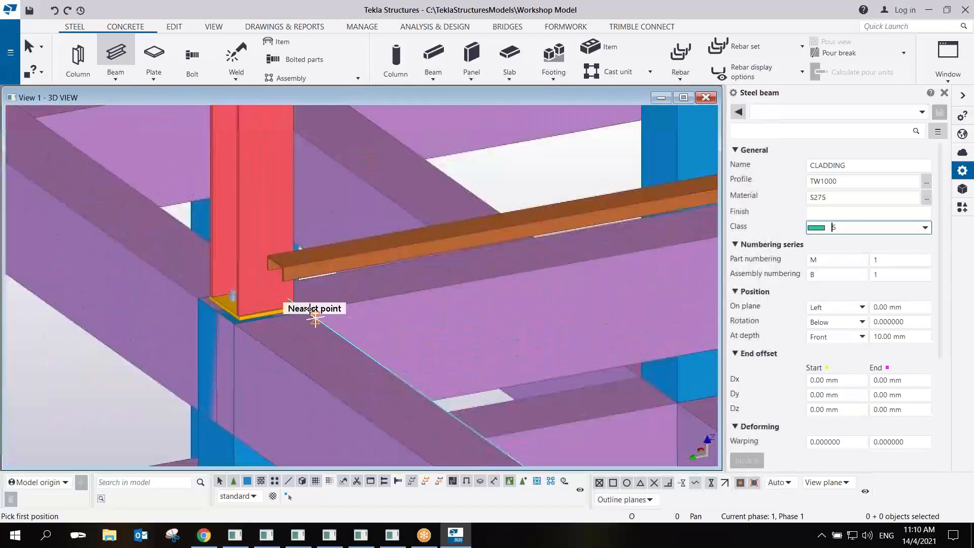
{"action": "scroll", "coordinate": [264, 280], "scroll_direction": "up", "scroll_amount": 4}
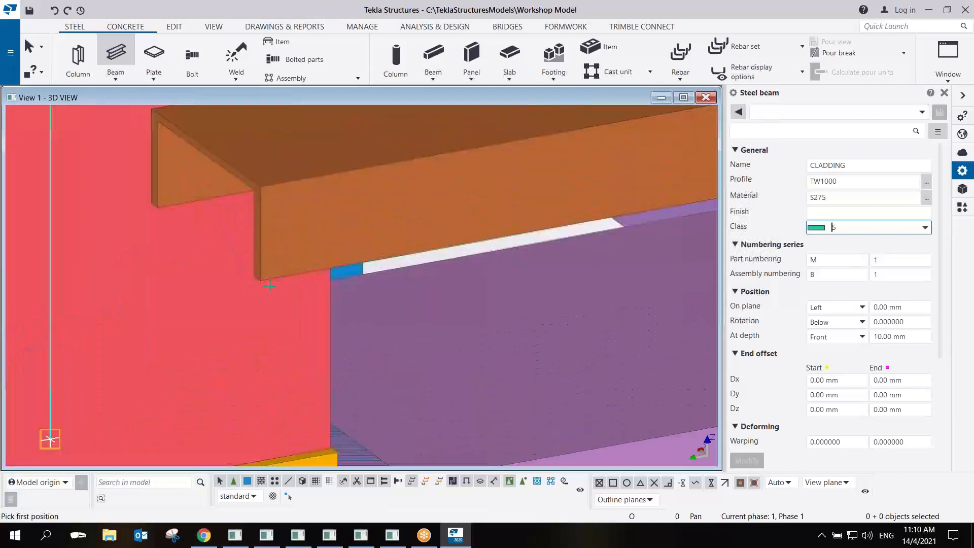
{"action": "left_click", "coordinate": [261, 281]}
{"action": "scroll", "coordinate": [344, 328], "scroll_direction": "down", "scroll_amount": 8}
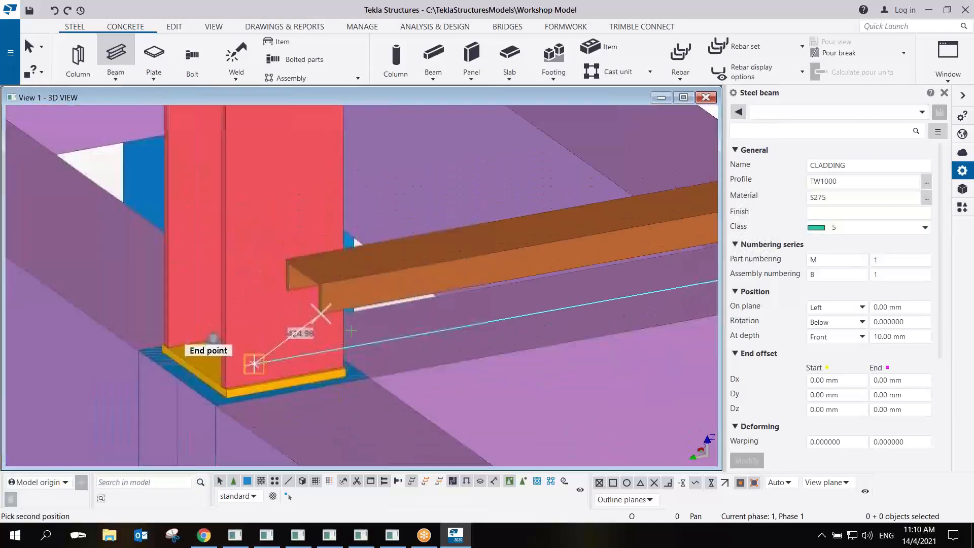
{"action": "middle_click_drag", "start_coordinate": [429, 381], "coordinate": [466, 413]}
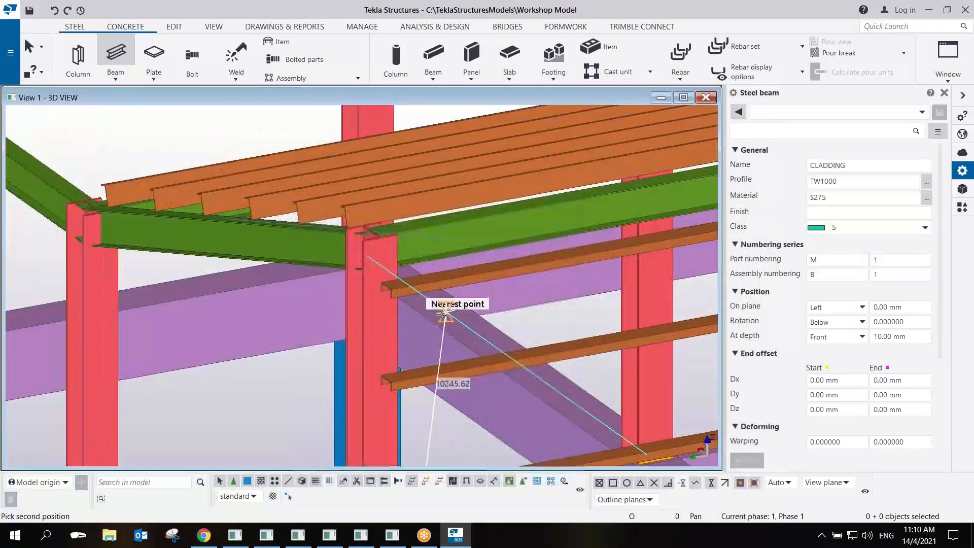
{"action": "scroll", "coordinate": [385, 284], "scroll_direction": "up", "scroll_amount": 5}
{"action": "scroll", "coordinate": [345, 247], "scroll_direction": "up", "scroll_amount": 5}
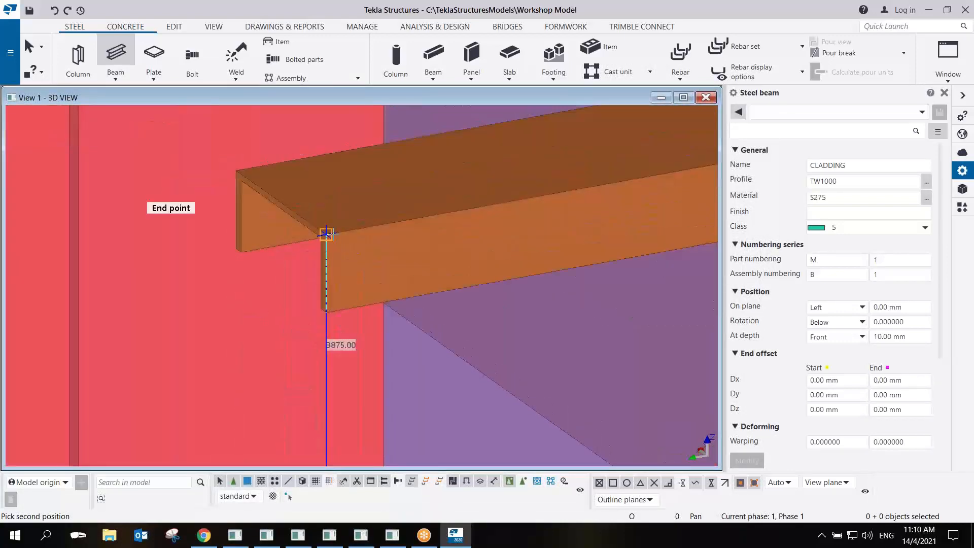
{"action": "scroll", "coordinate": [326, 235], "scroll_direction": "down", "scroll_amount": 4}
{"action": "right_click", "coordinate": [457, 287]}
{"action": "left_click", "coordinate": [477, 291]}
{"action": "scroll", "coordinate": [461, 321], "scroll_direction": "down", "scroll_amount": 2}
{"action": "scroll", "coordinate": [420, 290], "scroll_direction": "up", "scroll_amount": 4}
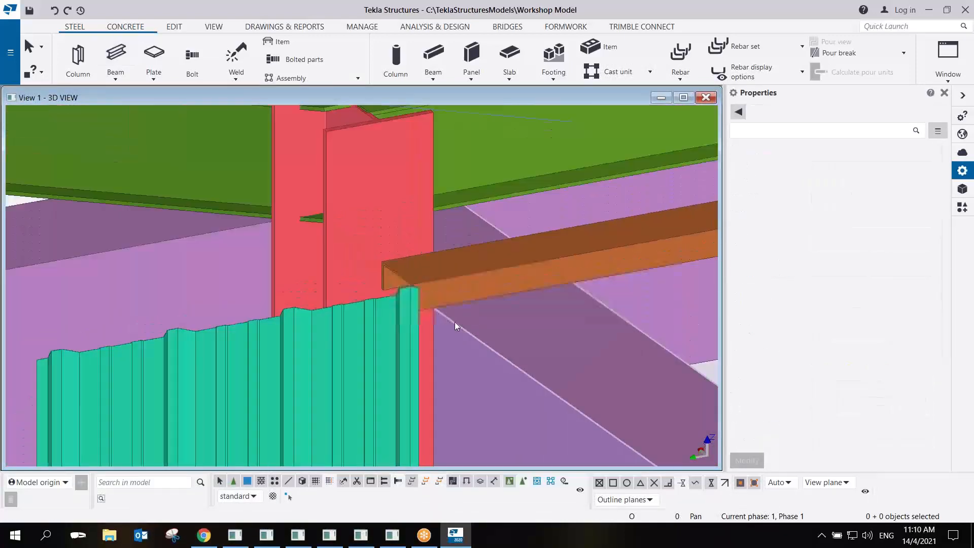
Select the wall cladding sheet and set its vertical position to Down so it runs along the girts.
{"action": "middle_click_drag", "start_coordinate": [404, 304], "coordinate": [364, 316]}
{"action": "scroll", "coordinate": [370, 319], "scroll_direction": "down", "scroll_amount": 5}
{"action": "scroll", "coordinate": [389, 272], "scroll_direction": "down", "scroll_amount": 4}
{"action": "scroll", "coordinate": [398, 261], "scroll_direction": "up", "scroll_amount": 4}
{"action": "middle_click_drag", "start_coordinate": [393, 237], "coordinate": [499, 258], "text": "ctrl"}
{"action": "left_click", "coordinate": [366, 275]}
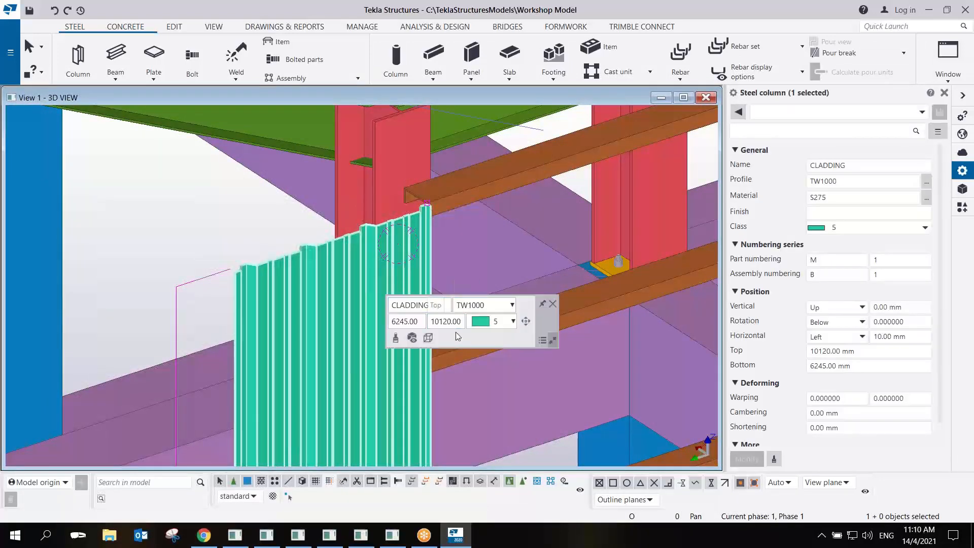
{"action": "left_click", "coordinate": [527, 319]}
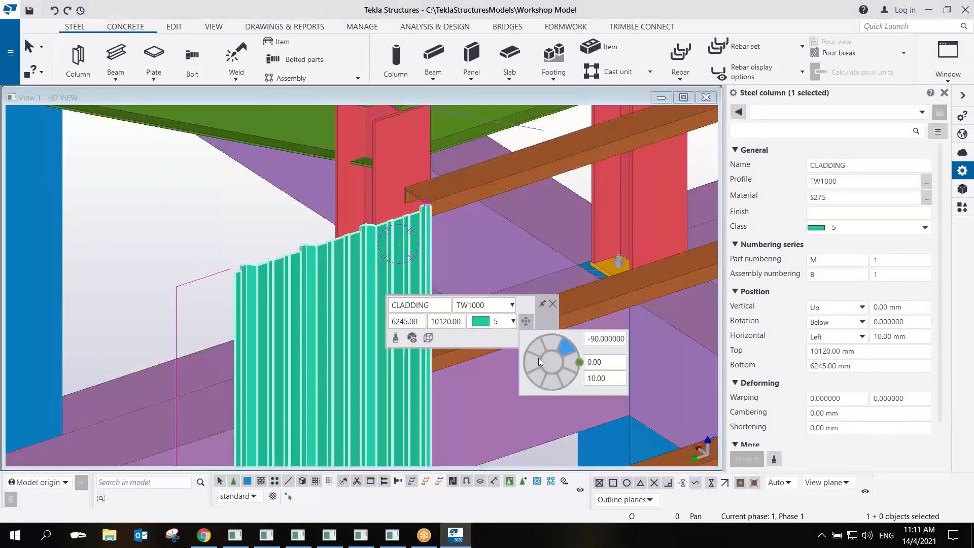
{"action": "left_click", "coordinate": [534, 343]}
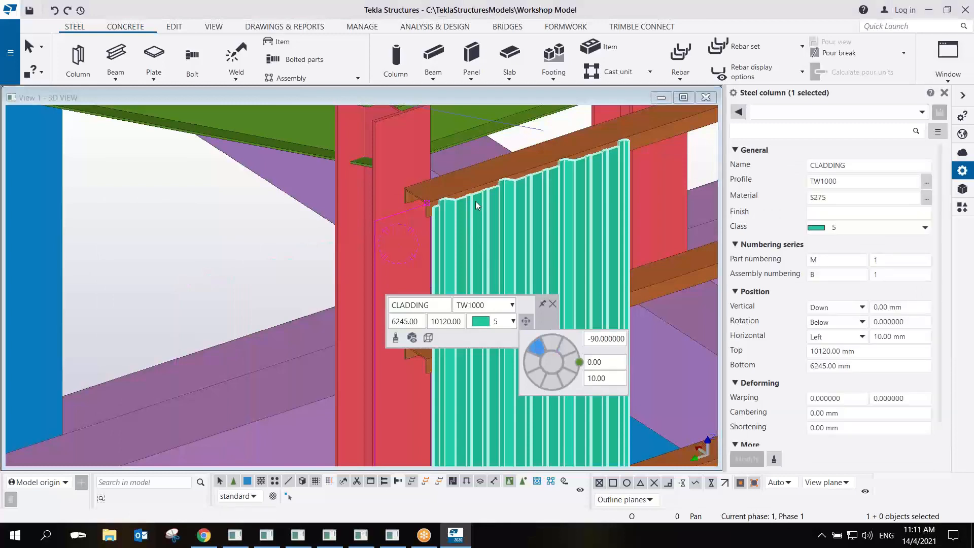
Set the wall cladding sheet's horizontal offset to 5 mm.
{"action": "scroll", "coordinate": [417, 194], "scroll_direction": "up", "scroll_amount": 5}
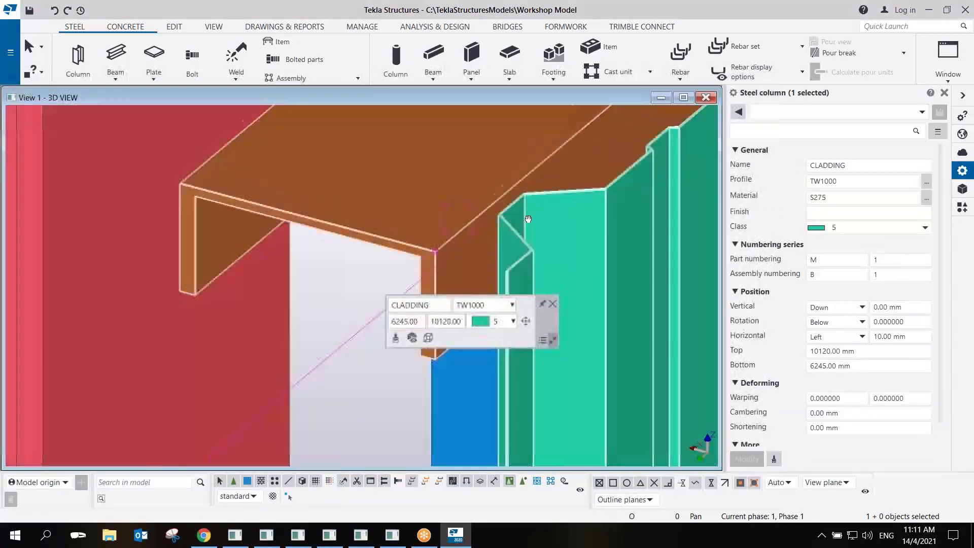
{"action": "middle_click_drag", "start_coordinate": [528, 219], "coordinate": [555, 203], "text": "ctrl"}
{"action": "left_click_drag", "start_coordinate": [913, 336], "coordinate": [816, 342]}
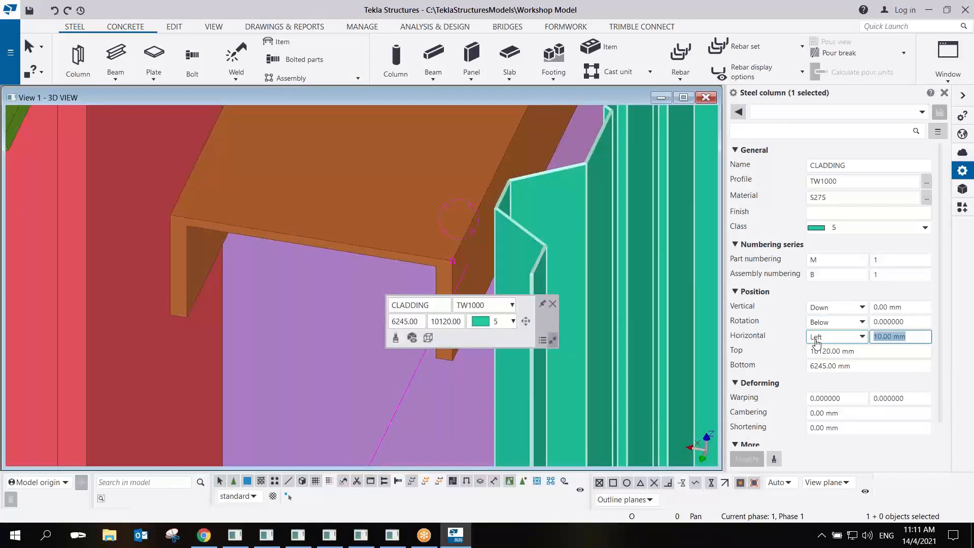
{"action": "type", "text": "5"}
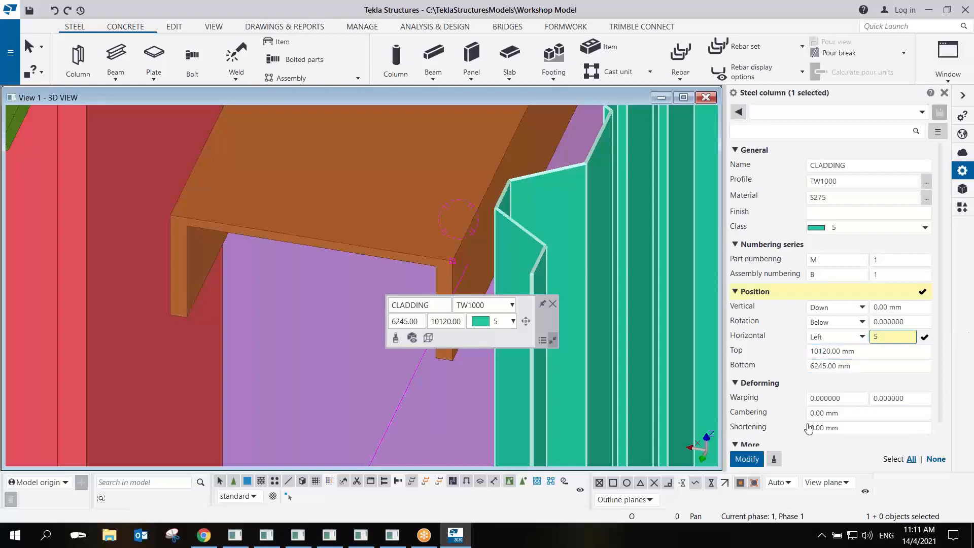
{"action": "left_click", "coordinate": [745, 459]}
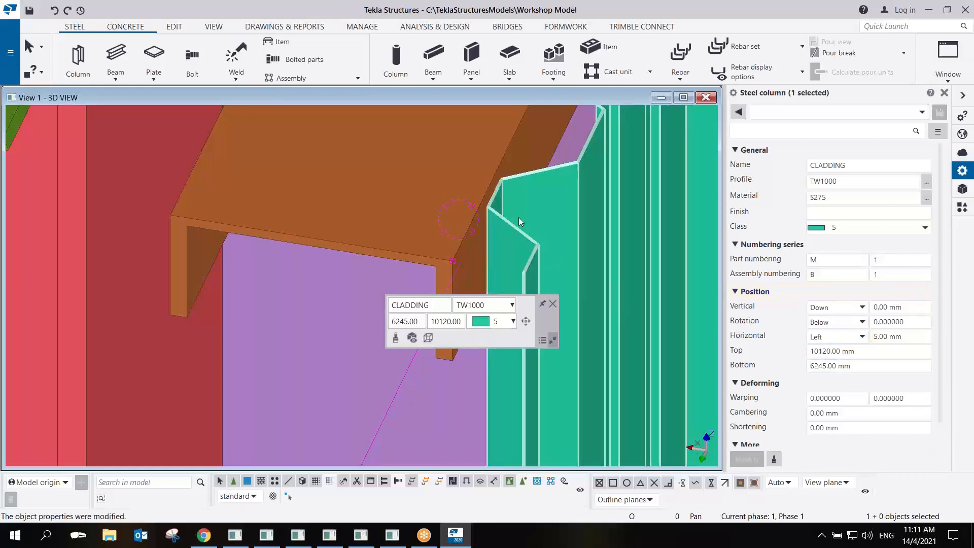
Set the wall cladding sheet's horizontal offset to 0 mm so it sits against the girts.
{"action": "scroll", "coordinate": [519, 217], "scroll_direction": "down", "scroll_amount": 3}
{"action": "middle_click_drag", "start_coordinate": [625, 225], "coordinate": [600, 221]}
{"action": "left_click_drag", "start_coordinate": [911, 337], "coordinate": [887, 339]}
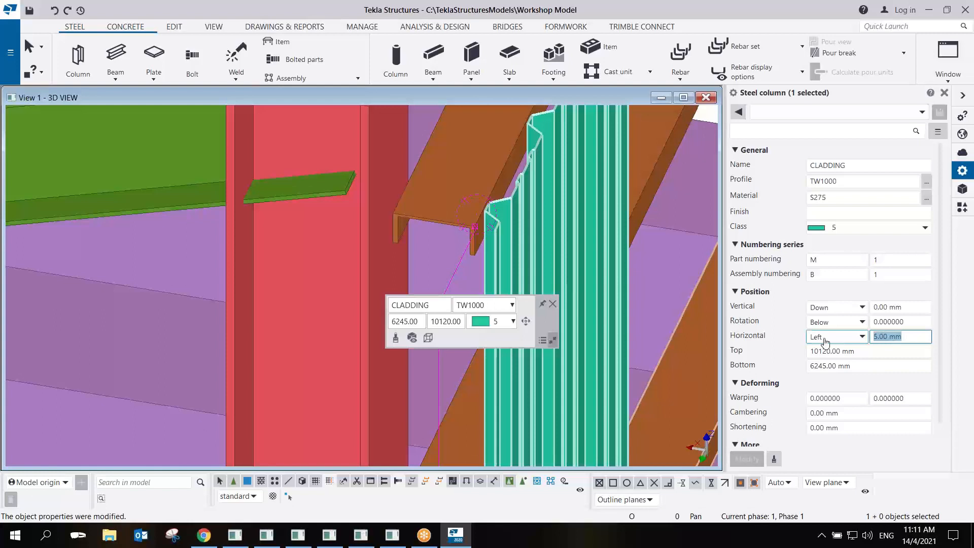
{"action": "type", "text": "0"}
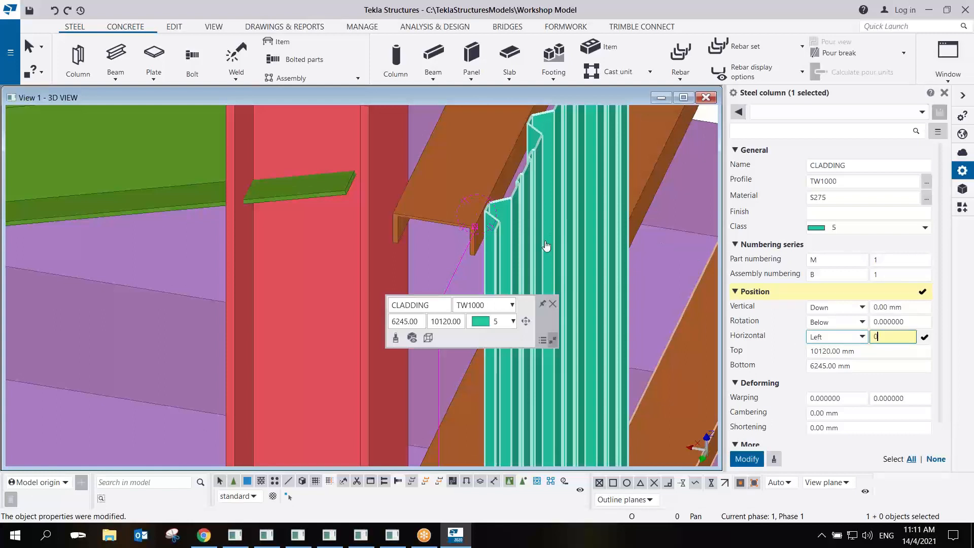
{"action": "key", "text": "Return"}
{"action": "scroll", "coordinate": [513, 248], "scroll_direction": "down", "scroll_amount": 3}
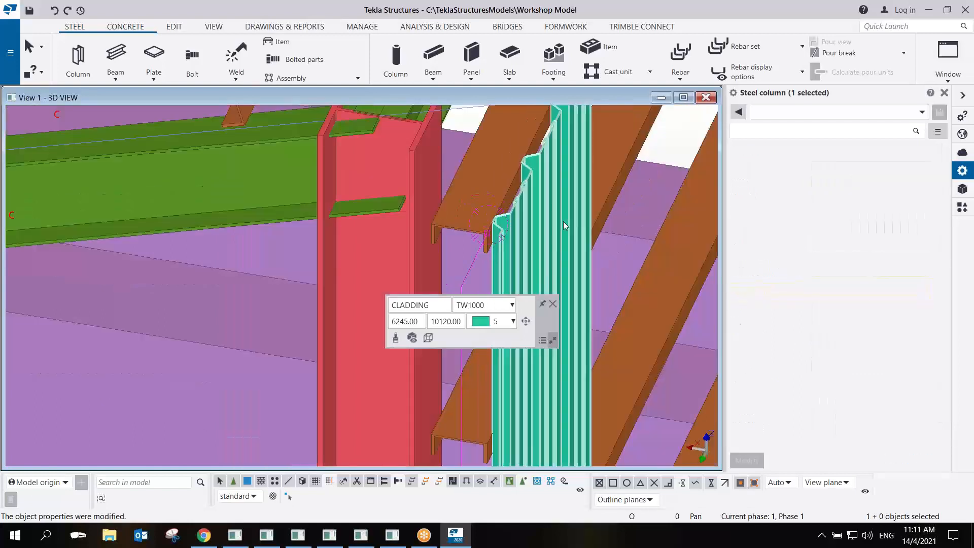
{"action": "scroll", "coordinate": [565, 221], "scroll_direction": "down", "scroll_amount": 5}
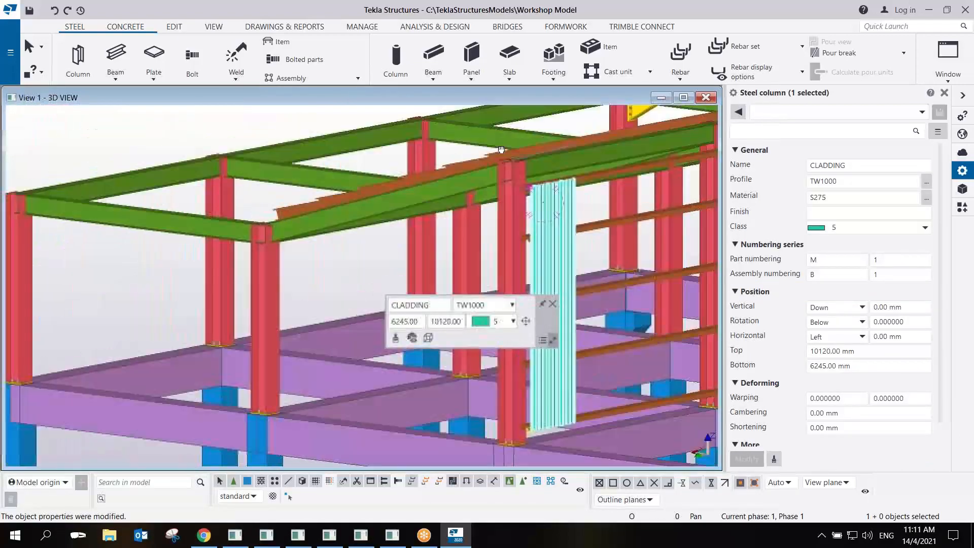
{"action": "middle_click_drag", "start_coordinate": [502, 149], "coordinate": [565, 232], "text": "ctrl"}
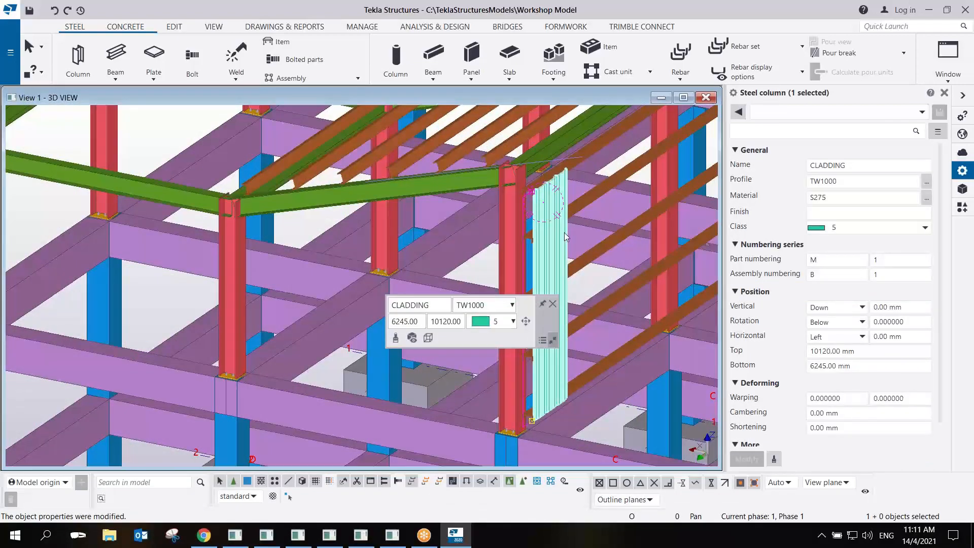
Place a TW1000 cladding sheet on the roof from the eave purlin's top corner towards the ridge purlin, entering its length numerically.
{"action": "left_click", "coordinate": [117, 57]}
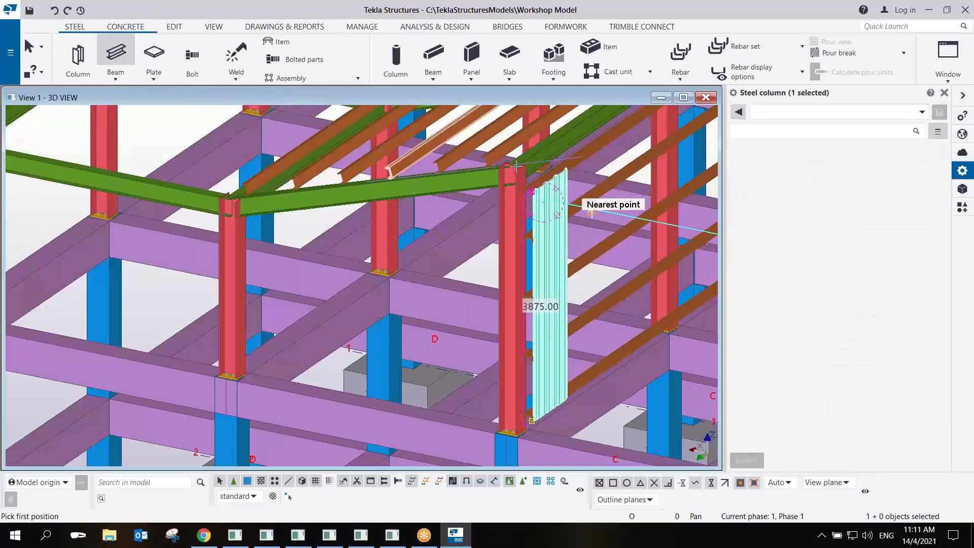
{"action": "scroll", "coordinate": [502, 164], "scroll_direction": "up", "scroll_amount": 2}
{"action": "middle_click_drag", "start_coordinate": [502, 165], "coordinate": [635, 402]}
{"action": "scroll", "coordinate": [568, 365], "scroll_direction": "up", "scroll_amount": 6}
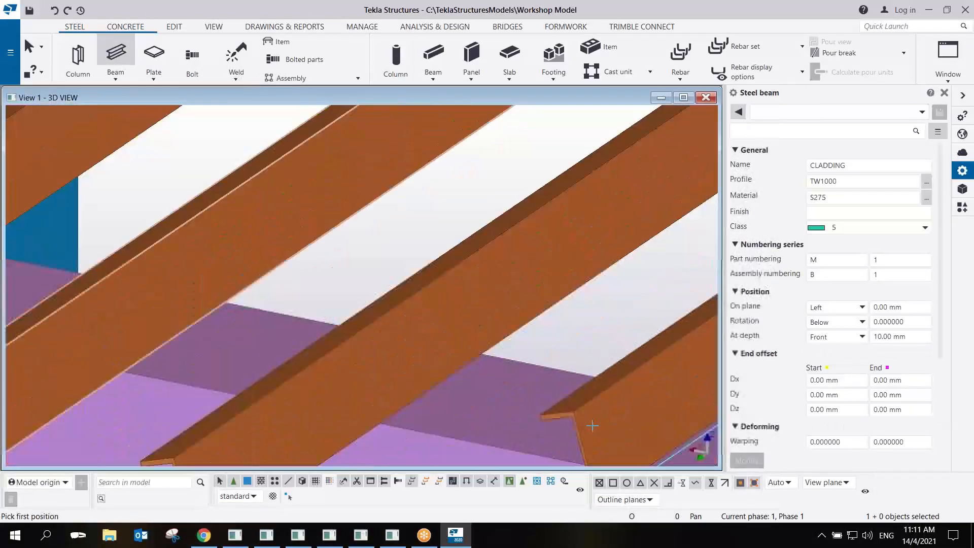
{"action": "left_click", "coordinate": [573, 412]}
{"action": "scroll", "coordinate": [573, 412], "scroll_direction": "down", "scroll_amount": 6}
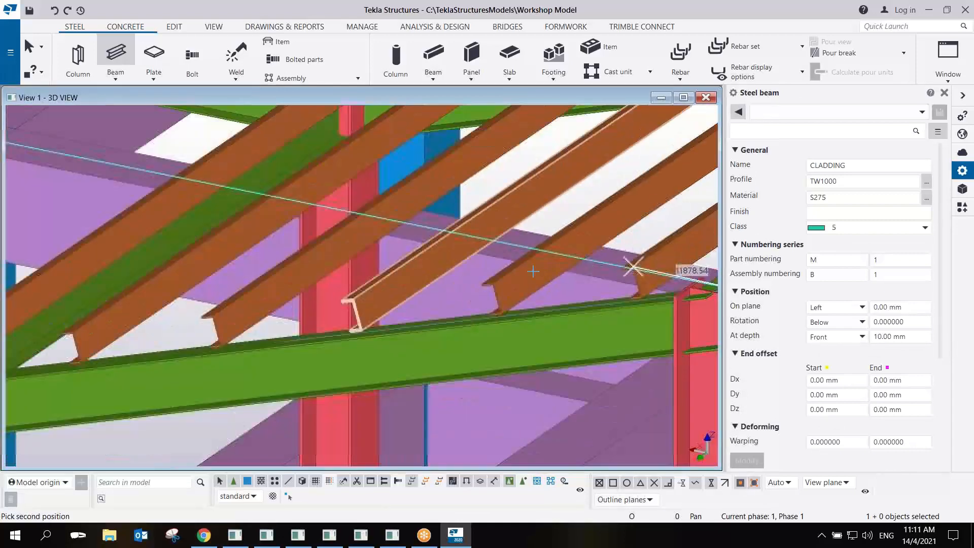
{"action": "scroll", "coordinate": [380, 280], "scroll_direction": "up", "scroll_amount": 3}
{"action": "middle_click_drag", "start_coordinate": [379, 285], "coordinate": [495, 286]}
{"action": "scroll", "coordinate": [446, 298], "scroll_direction": "up", "scroll_amount": 4}
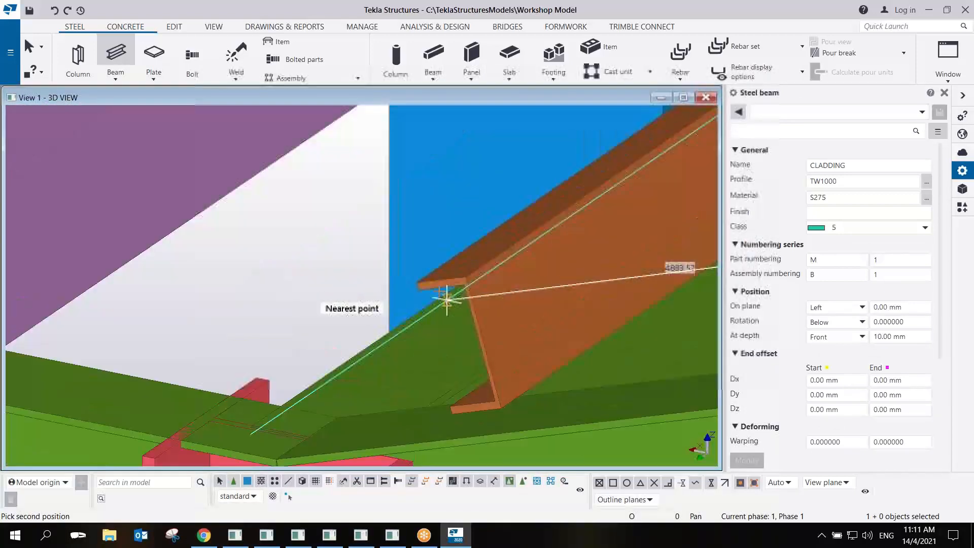
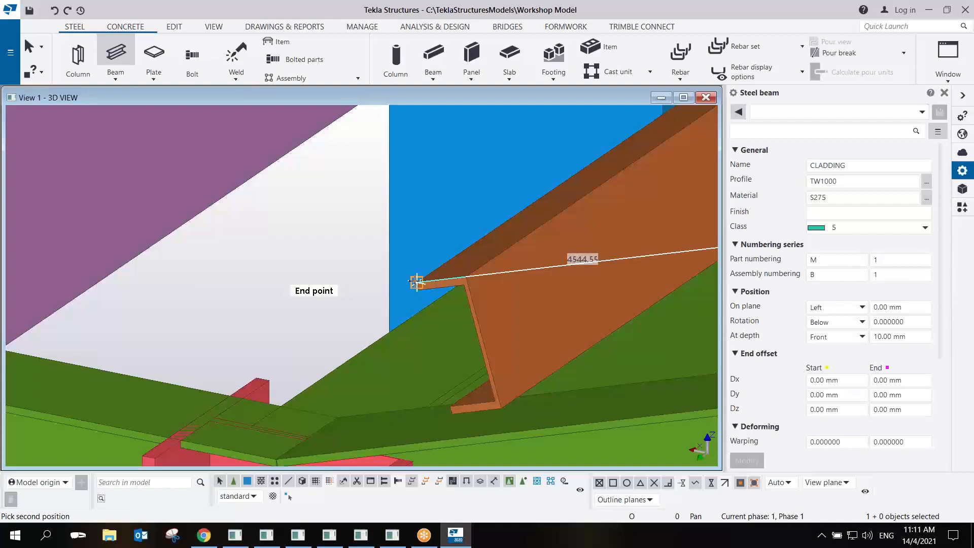
{"action": "type", "text": "47"}
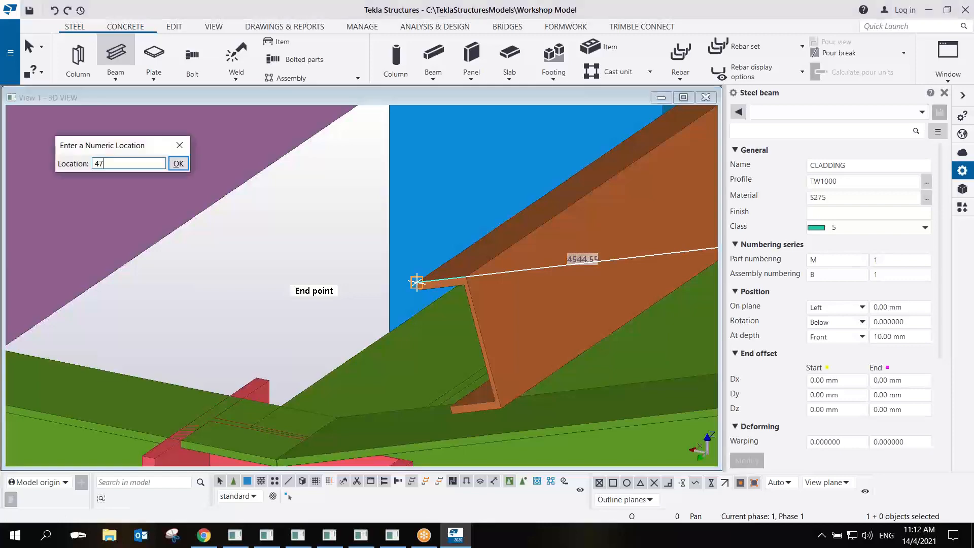
{"action": "key", "text": "Return"}
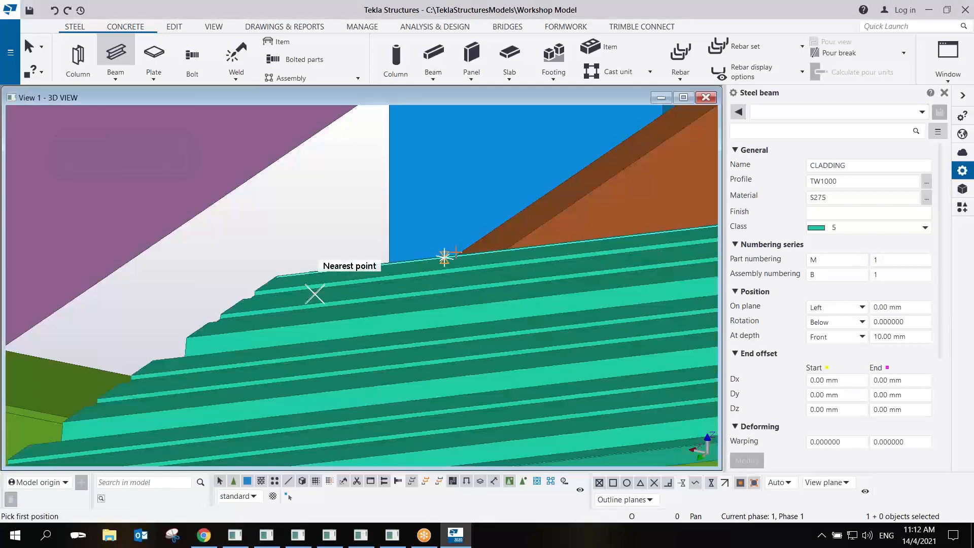
{"action": "scroll", "coordinate": [426, 263], "scroll_direction": "down", "scroll_amount": 5}
{"action": "left_click", "coordinate": [440, 238]}
{"action": "scroll", "coordinate": [439, 257], "scroll_direction": "up", "scroll_amount": 6}
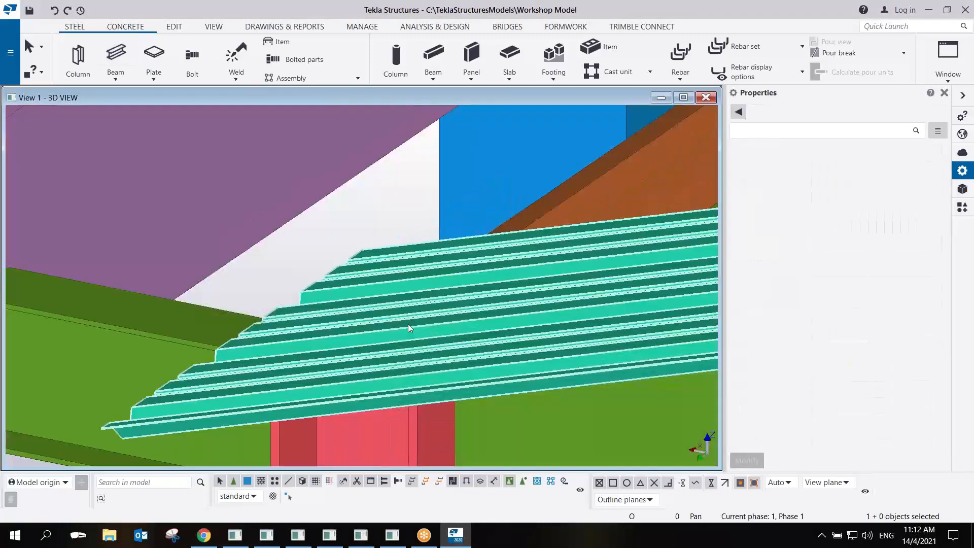
Examine how the roof and wall cladding sheets sit against the purlins and girts and which way their ribs face.
{"action": "middle_click_drag", "start_coordinate": [452, 265], "coordinate": [485, 330], "text": "ctrl"}
{"action": "scroll", "coordinate": [484, 326], "scroll_direction": "down", "scroll_amount": 2}
{"action": "middle_click_drag", "start_coordinate": [553, 318], "coordinate": [163, 291]}
{"action": "middle_click_drag", "start_coordinate": [398, 319], "coordinate": [355, 337]}
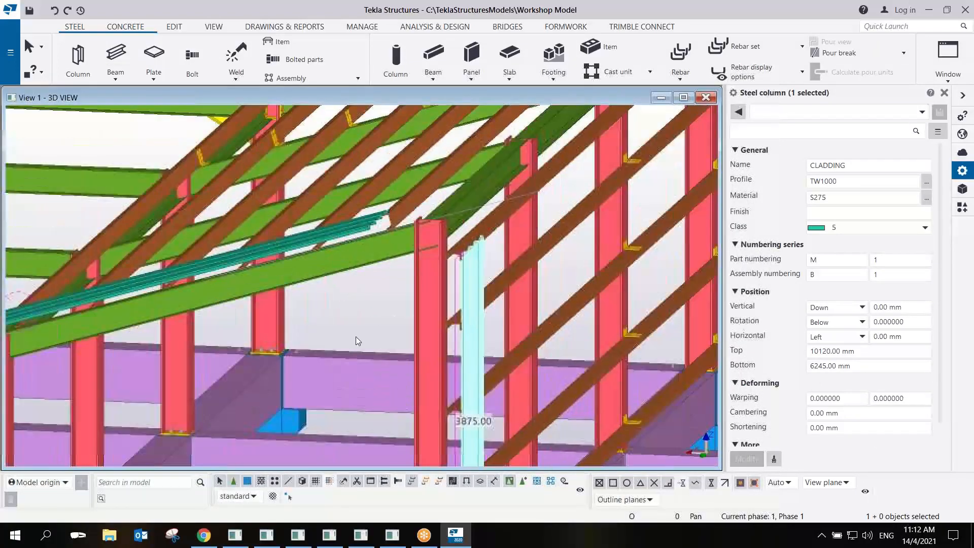
{"action": "scroll", "coordinate": [477, 236], "scroll_direction": "up", "scroll_amount": 7}
{"action": "scroll", "coordinate": [412, 296], "scroll_direction": "up", "scroll_amount": 4}
{"action": "middle_click_drag", "start_coordinate": [401, 251], "coordinate": [574, 324]}
{"action": "scroll", "coordinate": [415, 308], "scroll_direction": "down", "scroll_amount": 5}
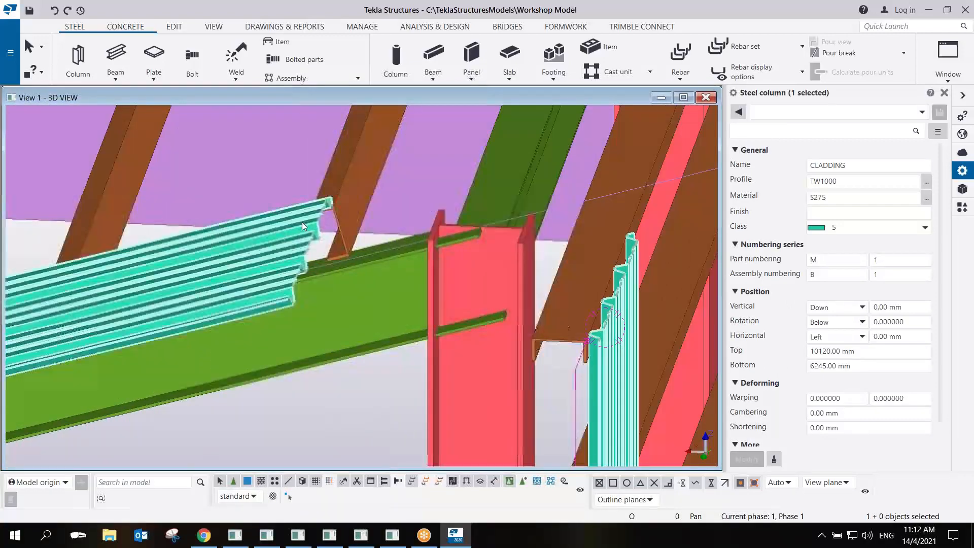
{"action": "middle_click_drag", "start_coordinate": [627, 345], "coordinate": [431, 239]}
{"action": "scroll", "coordinate": [421, 218], "scroll_direction": "up", "scroll_amount": 6}
{"action": "scroll", "coordinate": [421, 217], "scroll_direction": "down", "scroll_amount": 5}
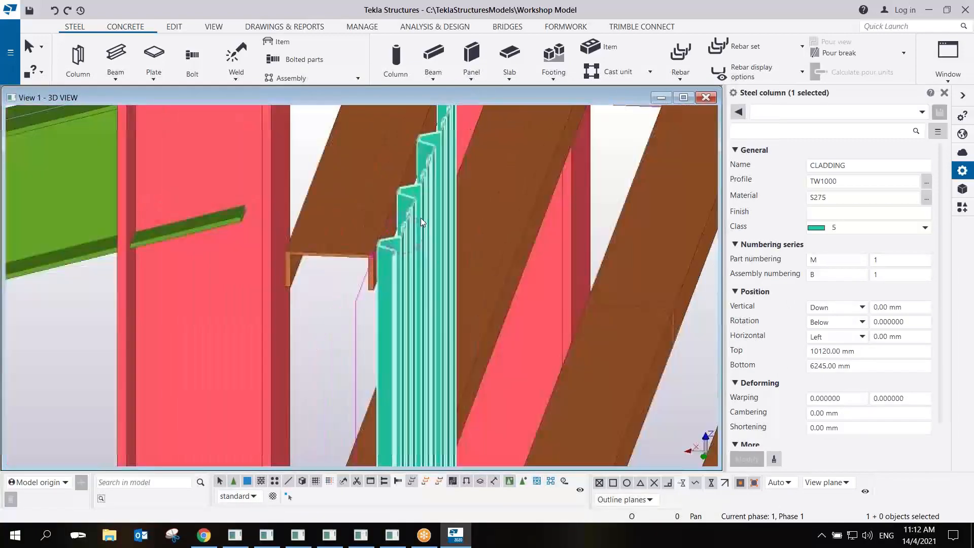
{"action": "scroll", "coordinate": [421, 218], "scroll_direction": "down", "scroll_amount": 2}
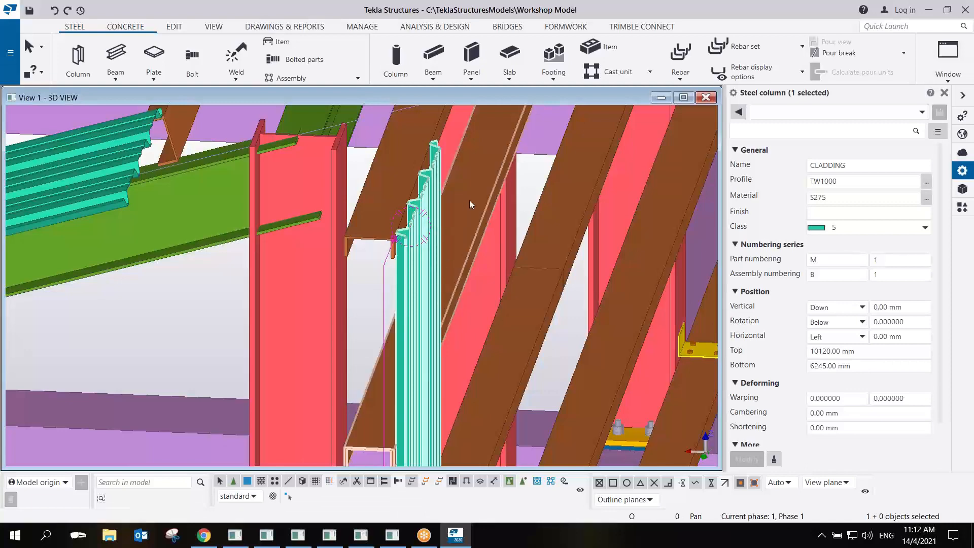
Flip the wall cladding sheet to rotation Top at about -5 degrees, with vertical position Up and horizontal position Middle.
{"action": "left_click", "coordinate": [529, 189]}
{"action": "scroll", "coordinate": [422, 218], "scroll_direction": "up", "scroll_amount": 5}
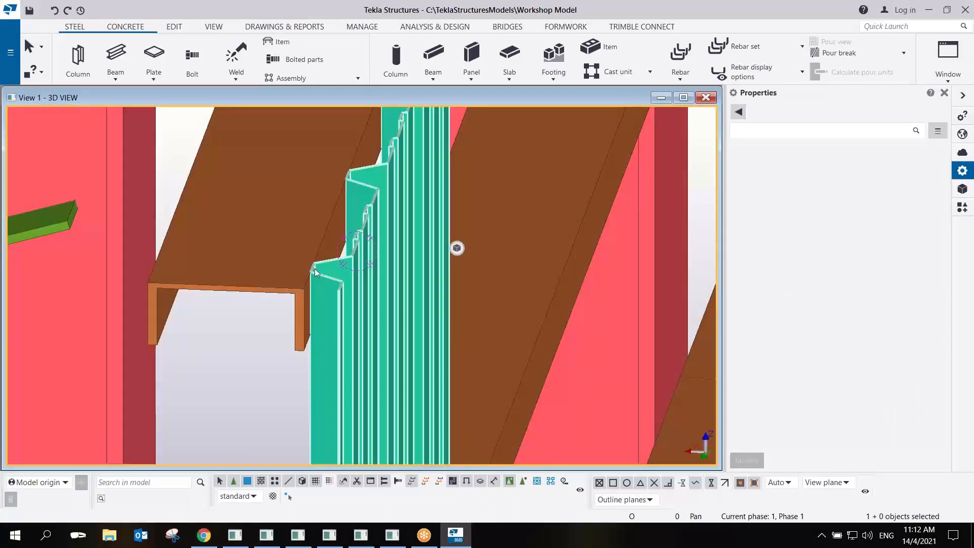
{"action": "scroll", "coordinate": [373, 255], "scroll_direction": "down", "scroll_amount": 2}
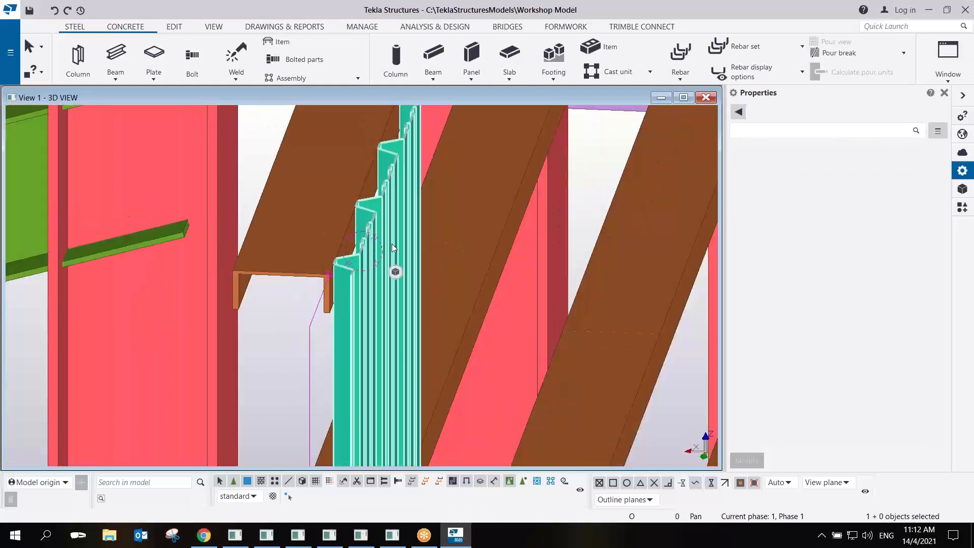
{"action": "left_click", "coordinate": [395, 270]}
{"action": "left_click", "coordinate": [529, 292]}
{"action": "left_click_drag", "start_coordinate": [583, 330], "coordinate": [510, 334]}
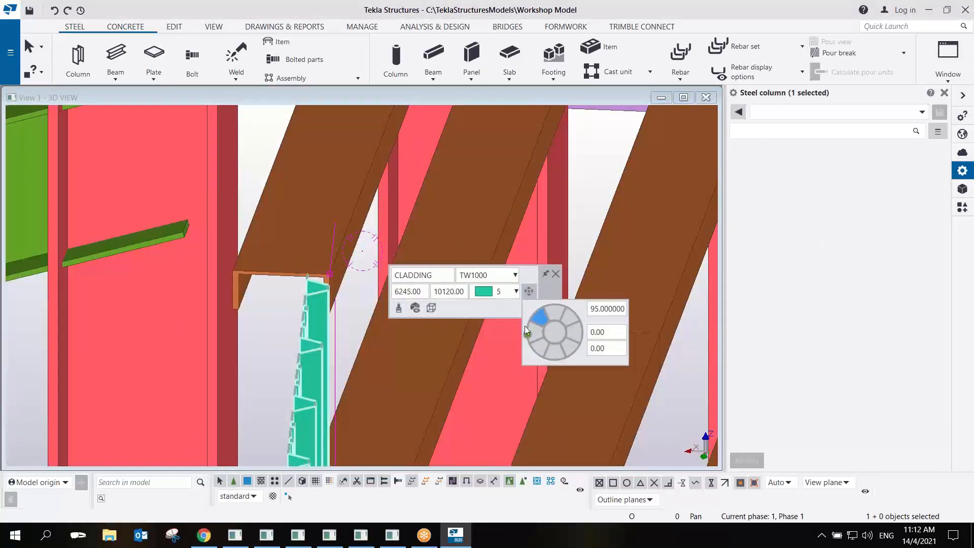
{"action": "left_click_drag", "start_coordinate": [527, 334], "coordinate": [528, 336]}
{"action": "left_click", "coordinate": [535, 333]}
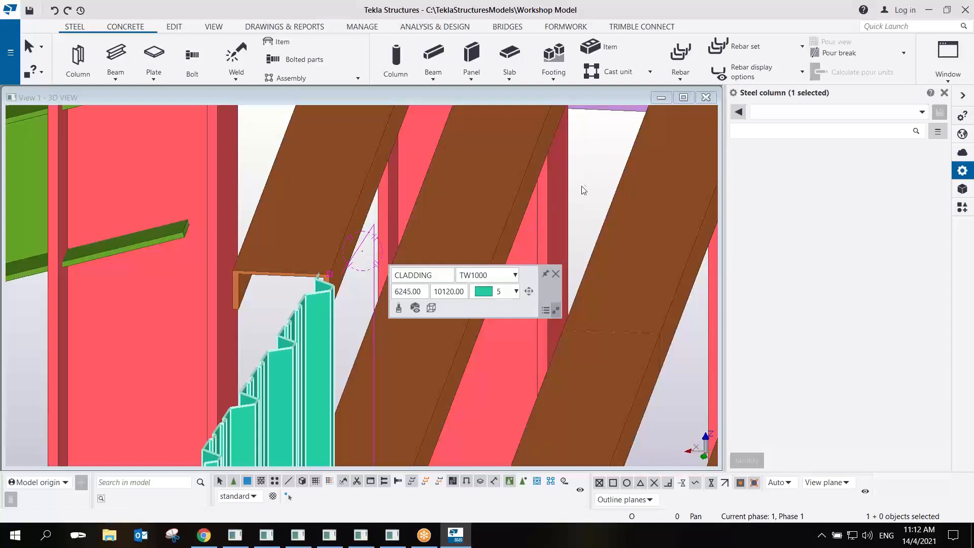
Set the wall cladding sheet's rotation to Top with 0 degrees, and position it vertically Down and horizontally Left against the girt.
{"action": "middle_click_drag", "start_coordinate": [315, 372], "coordinate": [308, 294]}
{"action": "left_click", "coordinate": [309, 294]}
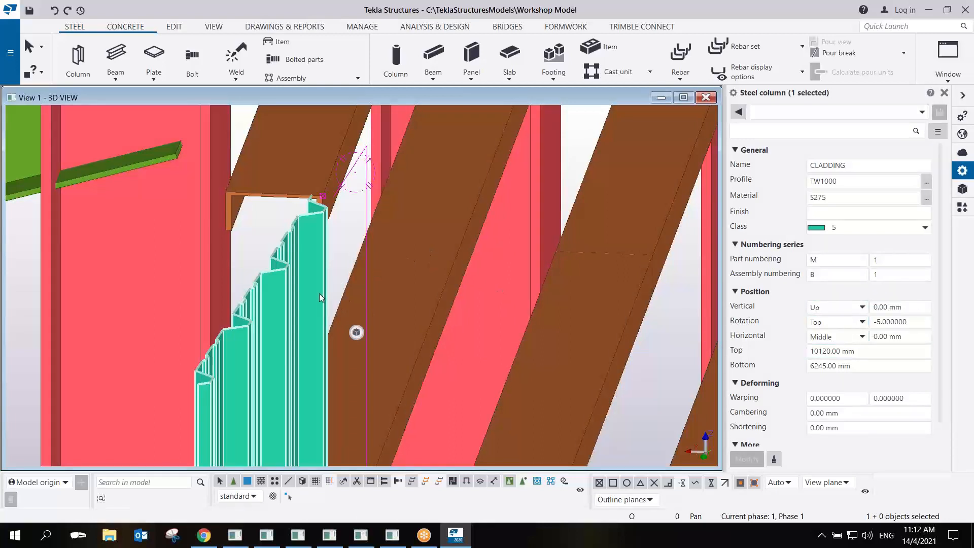
{"action": "mouse_move", "coordinate": [315, 241]}
{"action": "middle_mouse_down", "text": "ctrl"}
{"action": "mouse_move", "coordinate": [348, 211]}
{"action": "mouse_move", "coordinate": [317, 249]}
{"action": "middle_mouse_up", "text": "ctrl"}
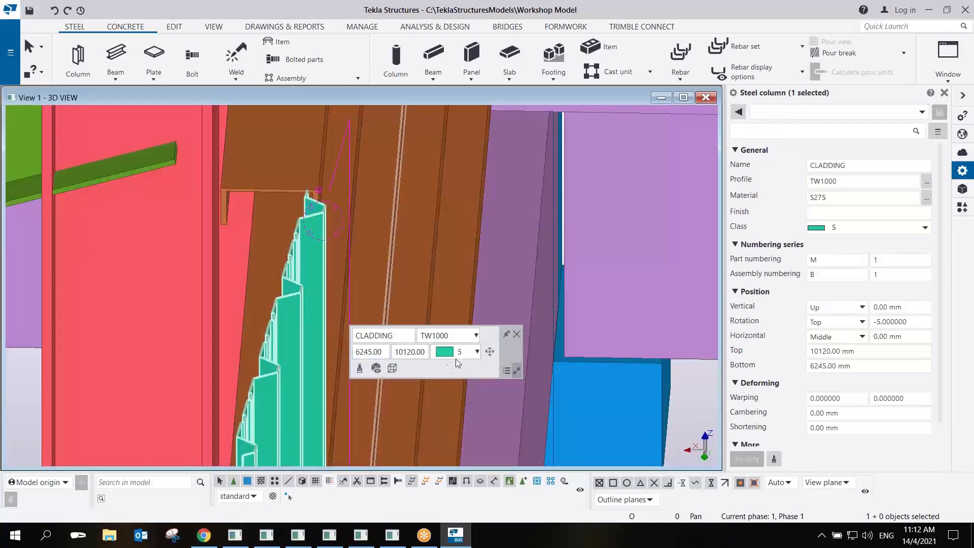
{"action": "left_click", "coordinate": [489, 352]}
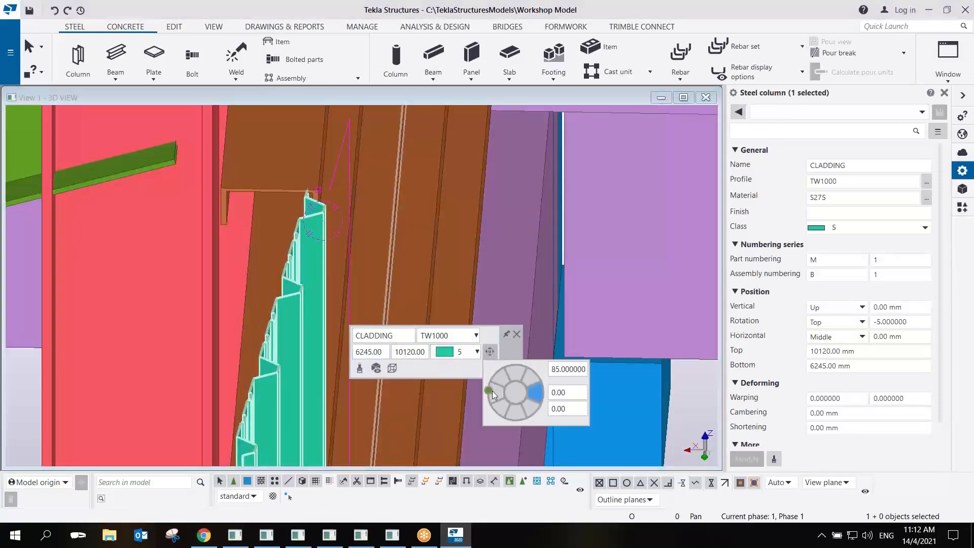
{"action": "left_click_drag", "start_coordinate": [492, 391], "coordinate": [488, 392]}
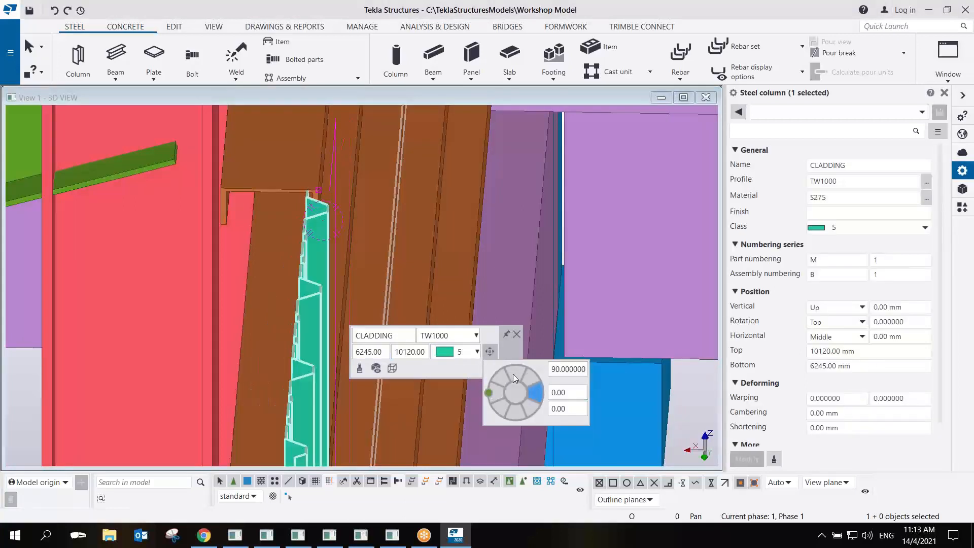
{"action": "left_click", "coordinate": [502, 377]}
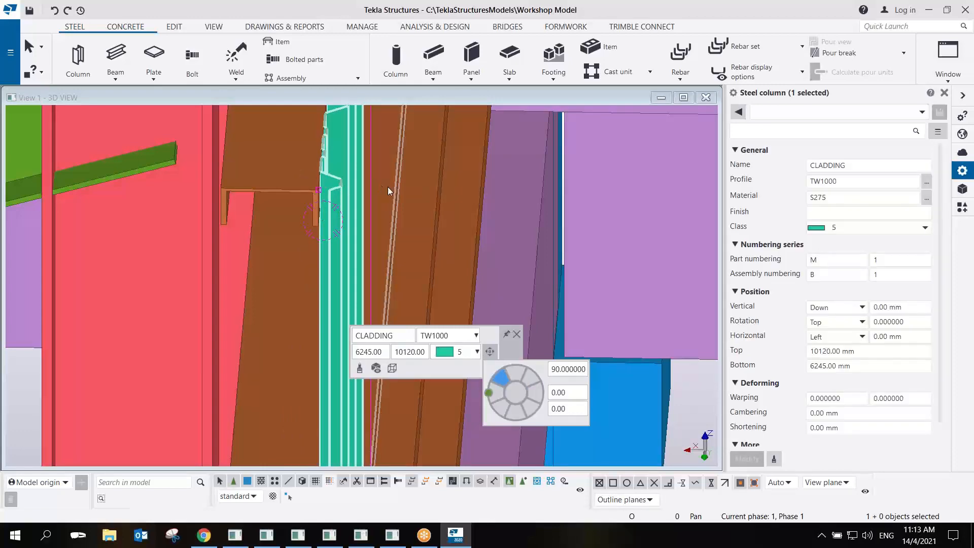
Flip the roof cladding sheet to rotation Top, with plane position Right and depth position Front, so it lies above the purlins.
{"action": "scroll", "coordinate": [264, 254], "scroll_direction": "down", "scroll_amount": 3}
{"action": "middle_click_drag", "start_coordinate": [316, 228], "coordinate": [468, 201], "text": "ctrl"}
{"action": "scroll", "coordinate": [468, 201], "scroll_direction": "down", "scroll_amount": 4}
{"action": "middle_click_drag", "start_coordinate": [219, 213], "coordinate": [255, 222]}
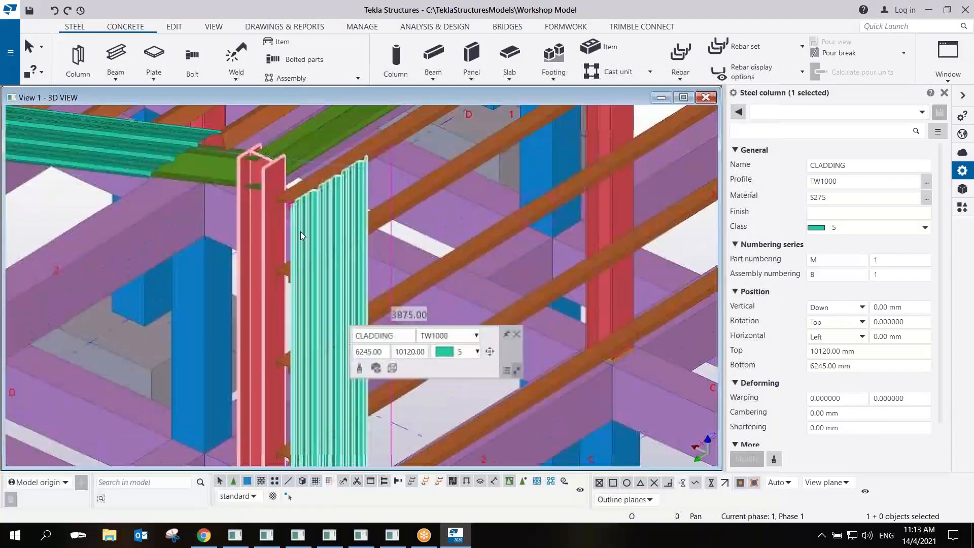
{"action": "scroll", "coordinate": [311, 190], "scroll_direction": "up", "scroll_amount": 6}
{"action": "middle_click_drag", "start_coordinate": [293, 189], "coordinate": [420, 317], "text": "ctrl"}
{"action": "scroll", "coordinate": [301, 221], "scroll_direction": "down", "scroll_amount": 7}
{"action": "scroll", "coordinate": [420, 318], "scroll_direction": "down", "scroll_amount": 1}
{"action": "left_click", "coordinate": [258, 232]}
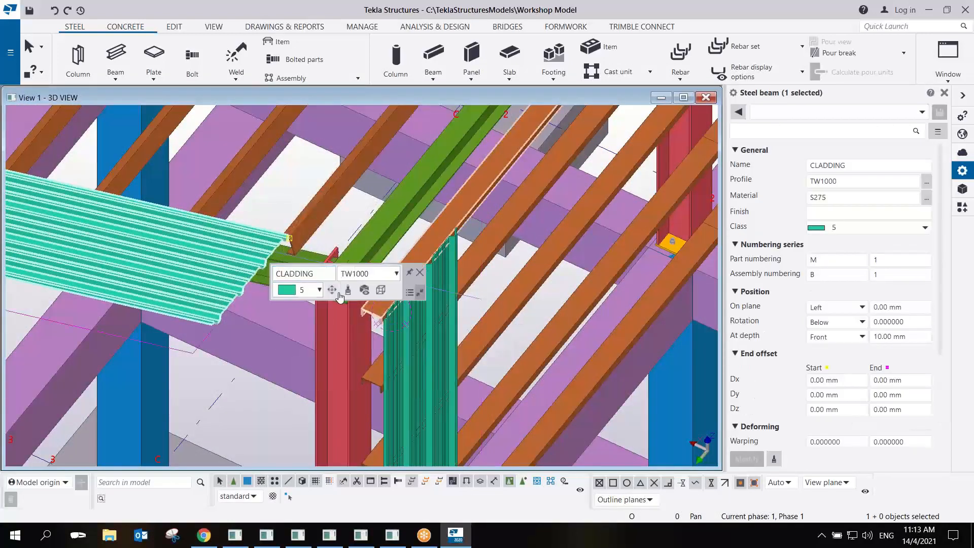
{"action": "left_click", "coordinate": [333, 290]}
{"action": "left_click_drag", "start_coordinate": [386, 331], "coordinate": [333, 330]}
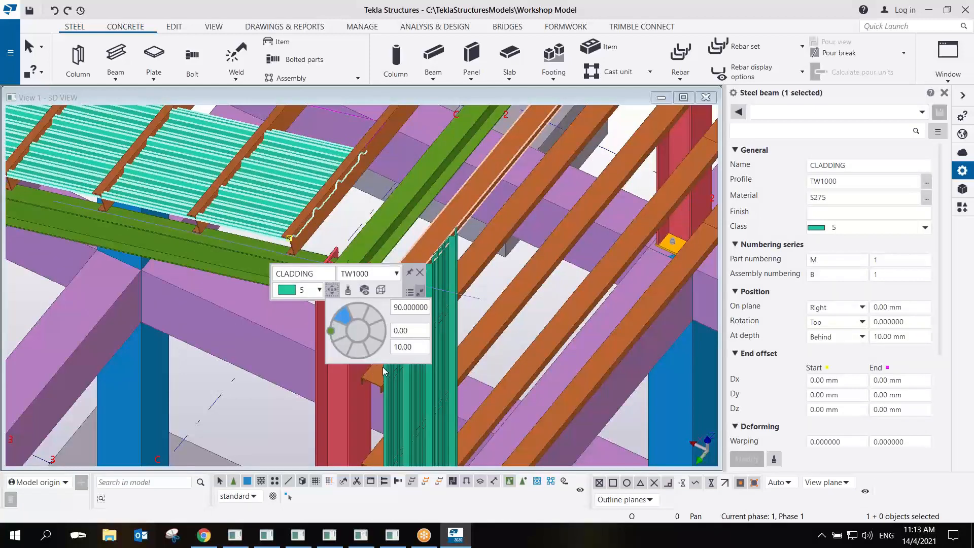
{"action": "left_click", "coordinate": [374, 345]}
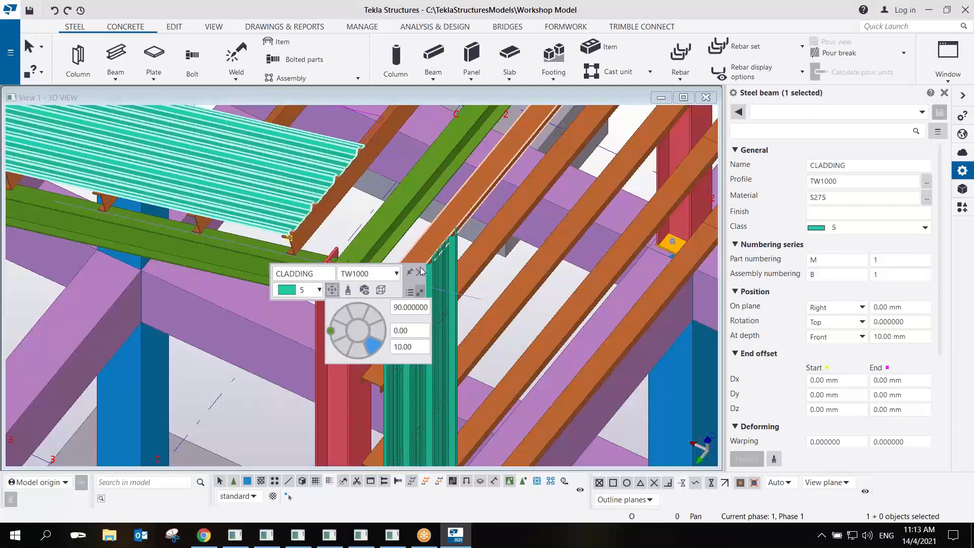
{"action": "left_click", "coordinate": [247, 380]}
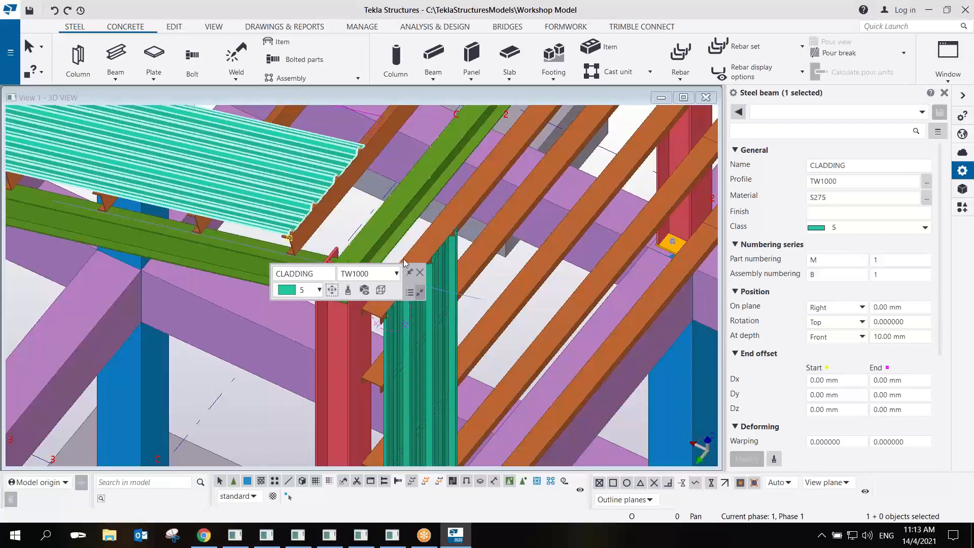
{"action": "left_click", "coordinate": [421, 273]}
Set the roof cladding sheet's depth offset to 0 mm so it sits on the purlins.
{"action": "mouse_move", "coordinate": [341, 257]}
{"action": "middle_mouse_down", "text": "ctrl"}
{"action": "mouse_move", "coordinate": [364, 216]}
{"action": "mouse_move", "coordinate": [448, 235]}
{"action": "mouse_move", "coordinate": [358, 250]}
{"action": "middle_mouse_up", "text": "ctrl"}
{"action": "scroll", "coordinate": [443, 273], "scroll_direction": "up", "scroll_amount": 2}
{"action": "middle_click_drag", "start_coordinate": [443, 273], "coordinate": [264, 91]}
{"action": "scroll", "coordinate": [406, 267], "scroll_direction": "up", "scroll_amount": 2}
{"action": "scroll", "coordinate": [388, 272], "scroll_direction": "up", "scroll_amount": 3}
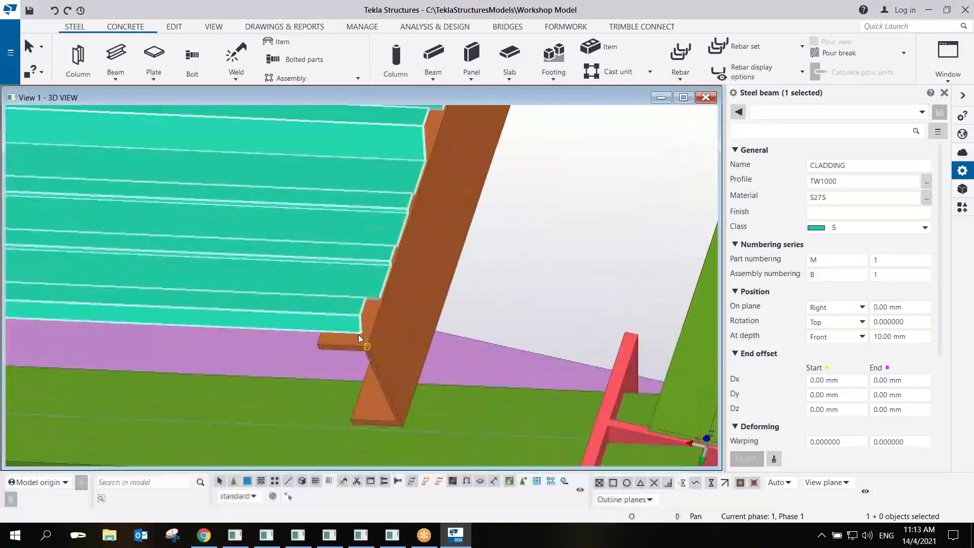
{"action": "scroll", "coordinate": [355, 327], "scroll_direction": "up", "scroll_amount": 2}
{"action": "middle_click_drag", "start_coordinate": [393, 351], "coordinate": [440, 255]}
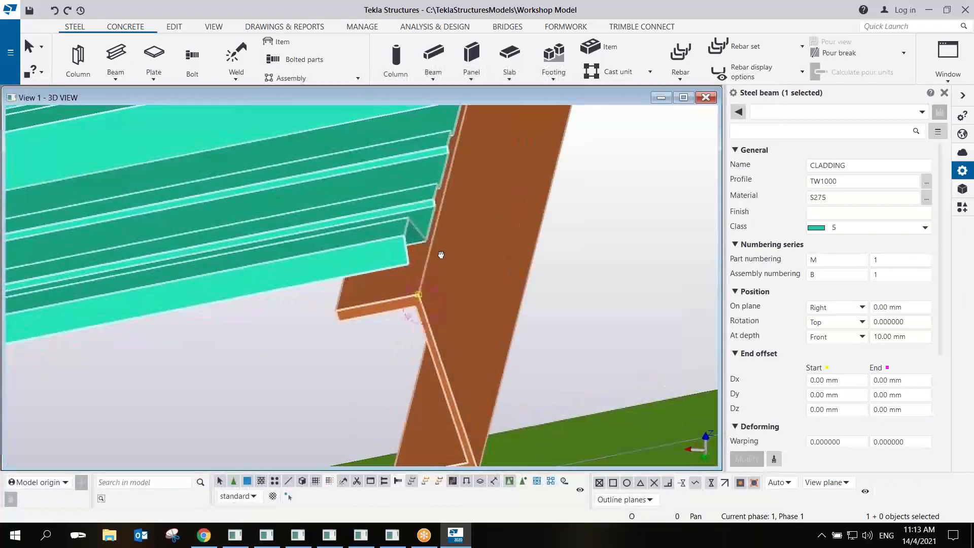
{"action": "scroll", "coordinate": [442, 261], "scroll_direction": "down", "scroll_amount": 3}
{"action": "scroll", "coordinate": [440, 266], "scroll_direction": "down", "scroll_amount": 2}
{"action": "left_click", "coordinate": [895, 338]}
{"action": "type", "text": "0"}
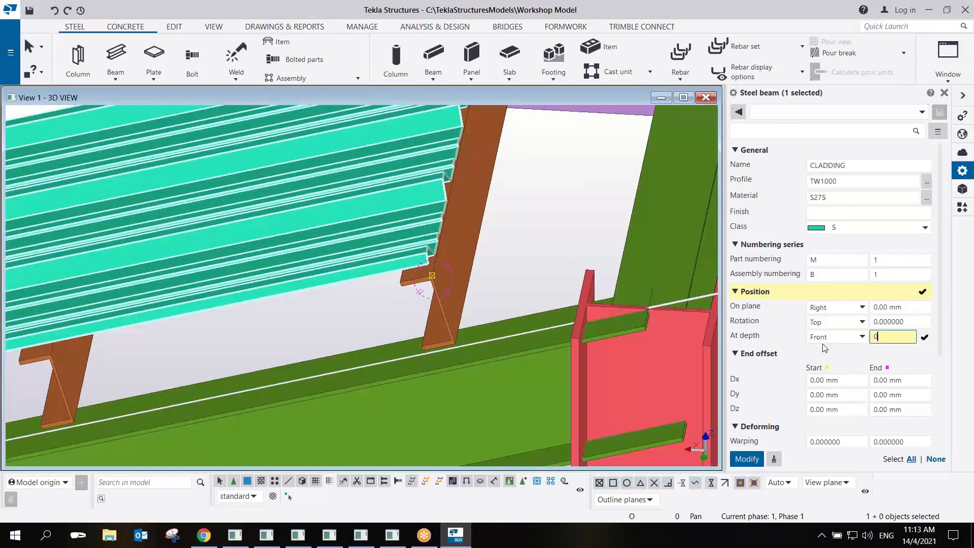
{"action": "key", "text": "Return"}
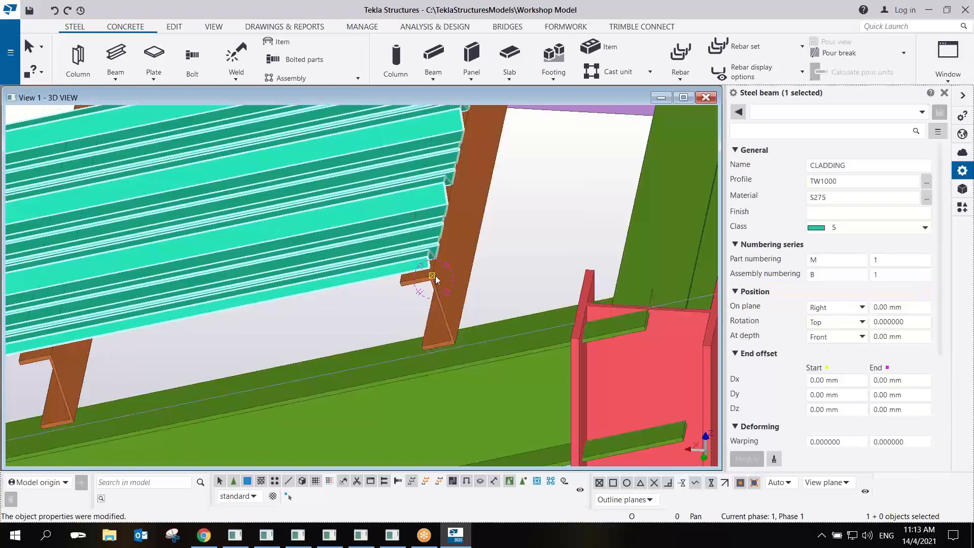
Move the roof sheet's start point 250 mm outward past the purlin nearest the wall, along the purlin's top flange direction.
{"action": "right_click", "coordinate": [437, 276]}
{"action": "left_click", "coordinate": [474, 346]}
{"action": "right_click", "coordinate": [443, 279]}
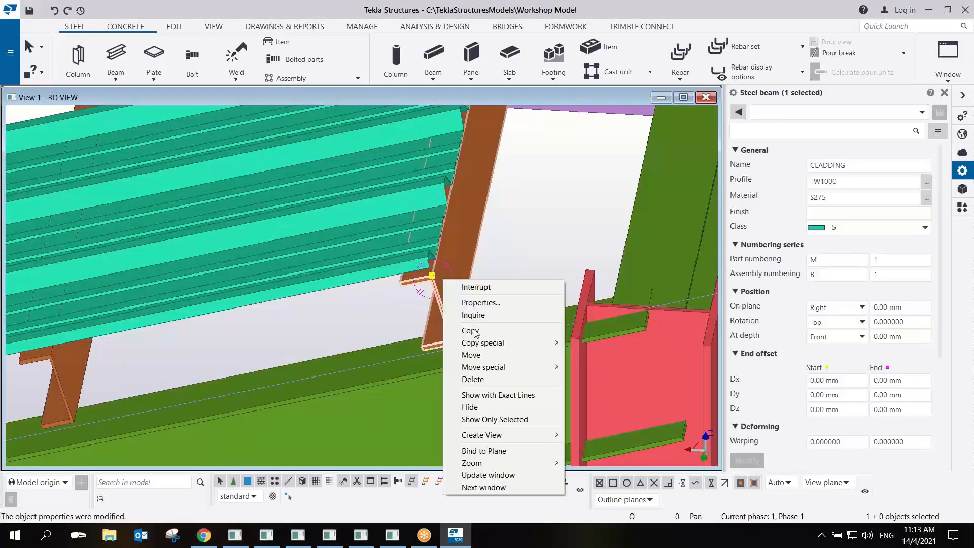
{"action": "left_click", "coordinate": [471, 355]}
{"action": "scroll", "coordinate": [422, 278], "scroll_direction": "up", "scroll_amount": 2}
{"action": "scroll", "coordinate": [384, 287], "scroll_direction": "up", "scroll_amount": 2}
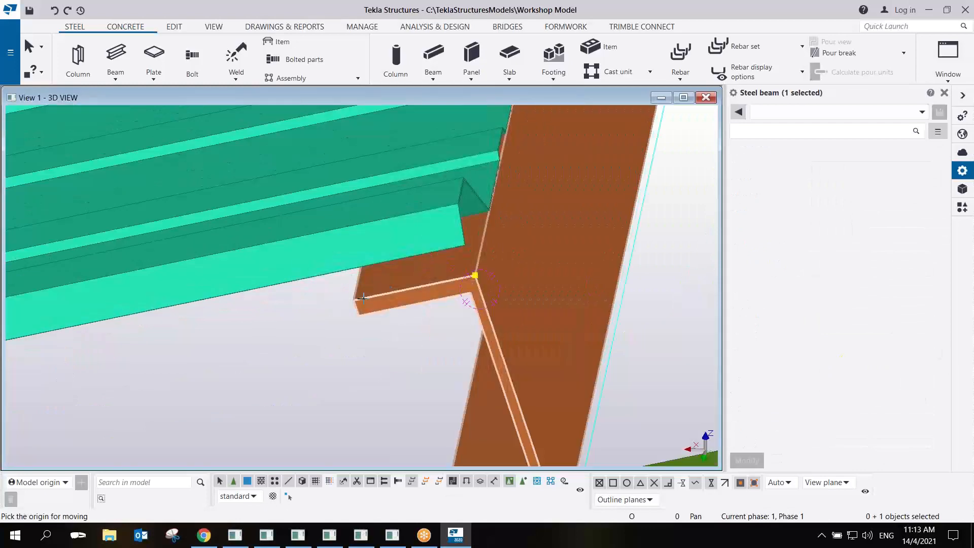
{"action": "left_click", "coordinate": [354, 301]}
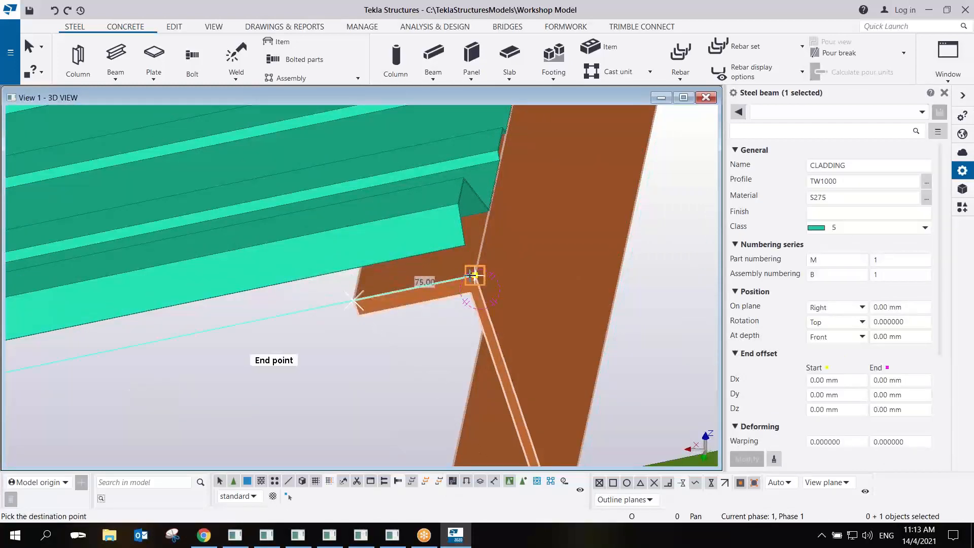
{"action": "type", "text": "250"}
{"action": "key", "text": "Return"}
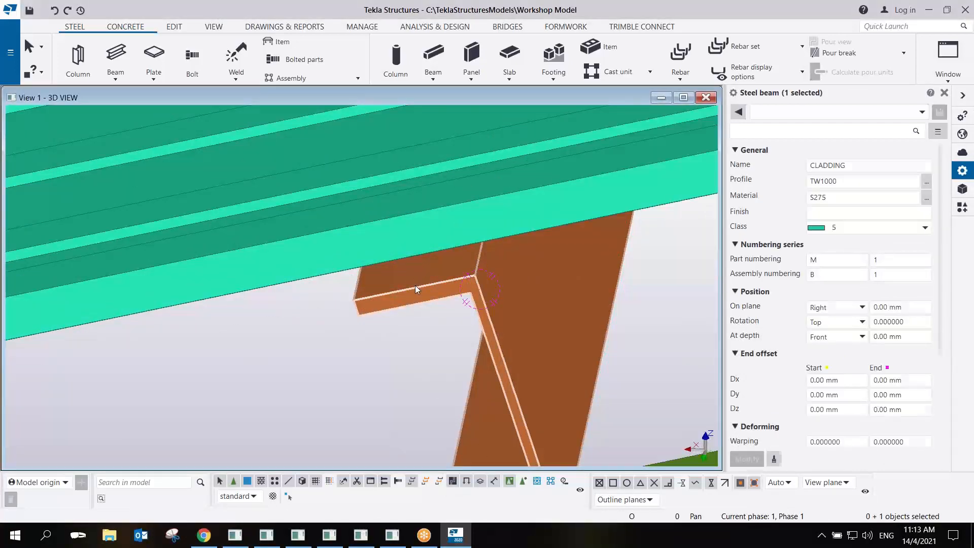
Move the top end point of the wall cladding sheet 200 mm vertically upward above the top girt.
{"action": "scroll", "coordinate": [415, 286], "scroll_direction": "down", "scroll_amount": 2}
{"action": "scroll", "coordinate": [416, 288], "scroll_direction": "down", "scroll_amount": 4}
{"action": "middle_click_drag", "start_coordinate": [520, 248], "coordinate": [446, 203], "text": "ctrl"}
{"action": "scroll", "coordinate": [464, 285], "scroll_direction": "up", "scroll_amount": 2}
{"action": "left_click", "coordinate": [463, 285]}
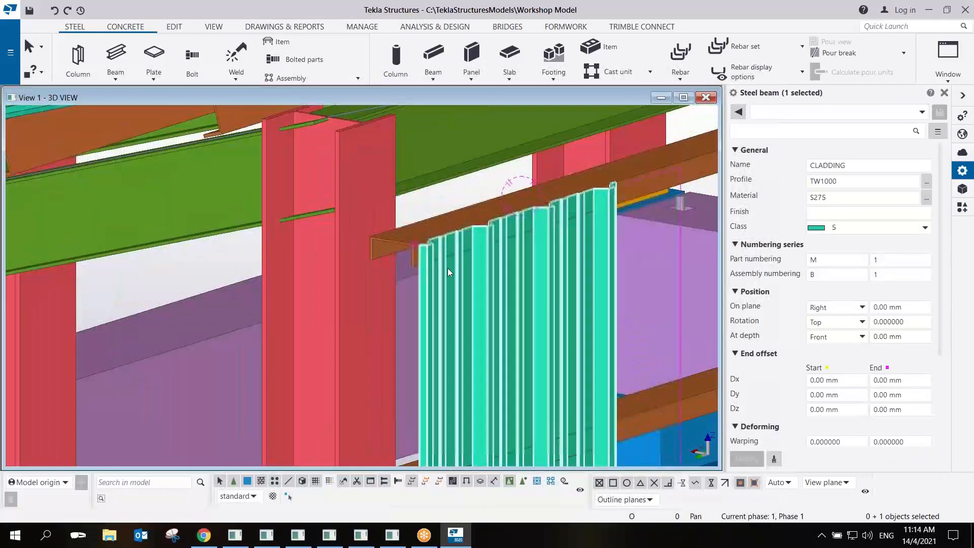
{"action": "right_click", "coordinate": [413, 248]}
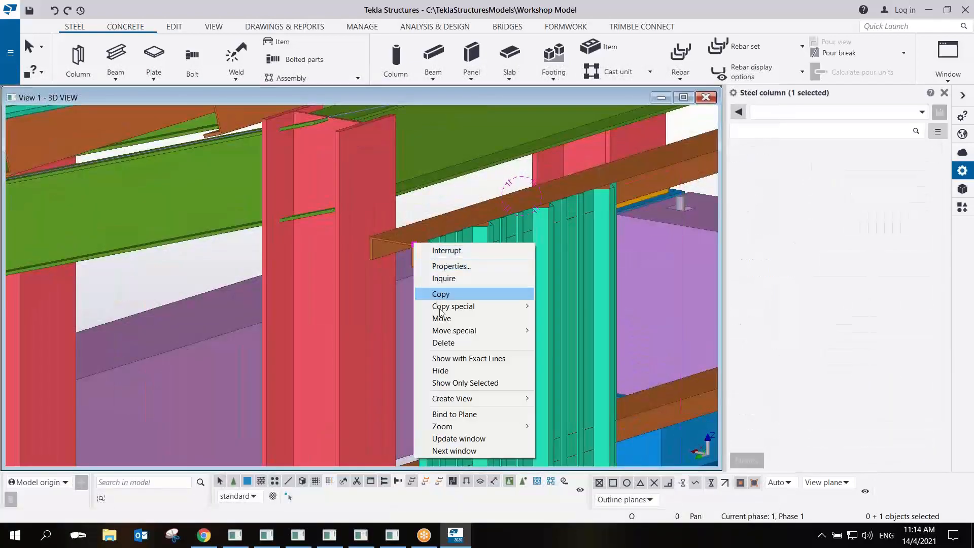
{"action": "left_click", "coordinate": [444, 320]}
{"action": "left_click", "coordinate": [413, 244]}
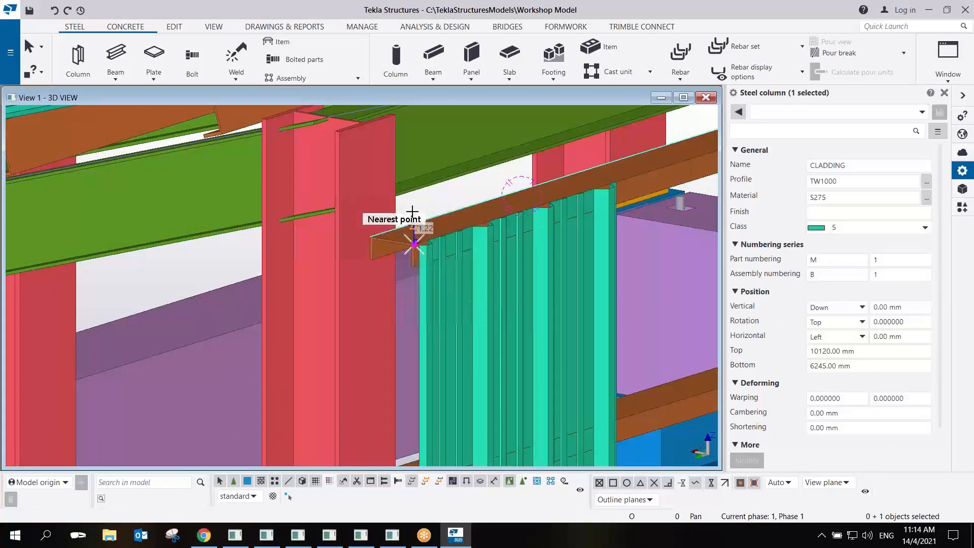
{"action": "type", "text": "200"}
{"action": "key", "text": "Return"}
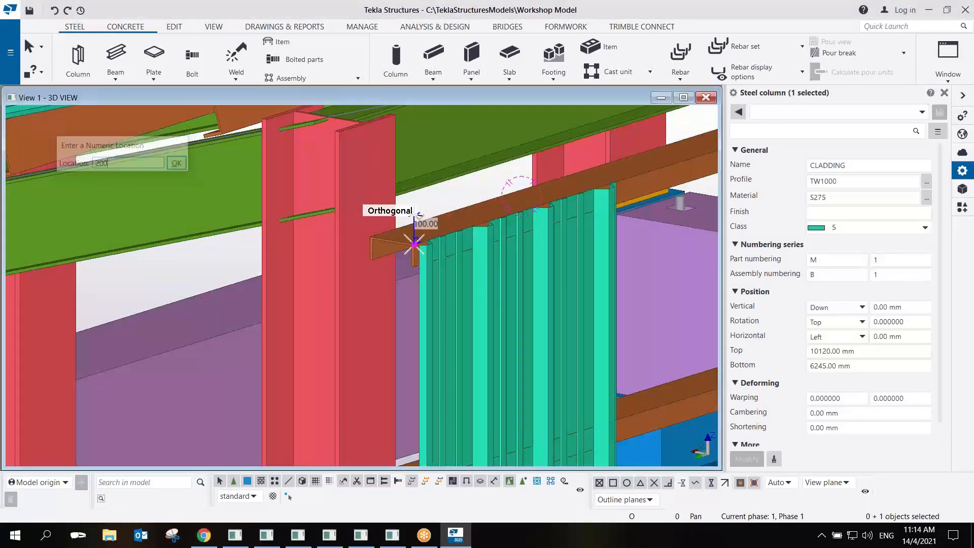
Examine from several angles how the extended roof and wall cladding sheets relate at the corner of the frame.
{"action": "scroll", "coordinate": [413, 209], "scroll_direction": "down", "scroll_amount": 2}
{"action": "scroll", "coordinate": [420, 225], "scroll_direction": "down", "scroll_amount": 4}
{"action": "middle_click_drag", "start_coordinate": [391, 211], "coordinate": [446, 203], "text": "ctrl"}
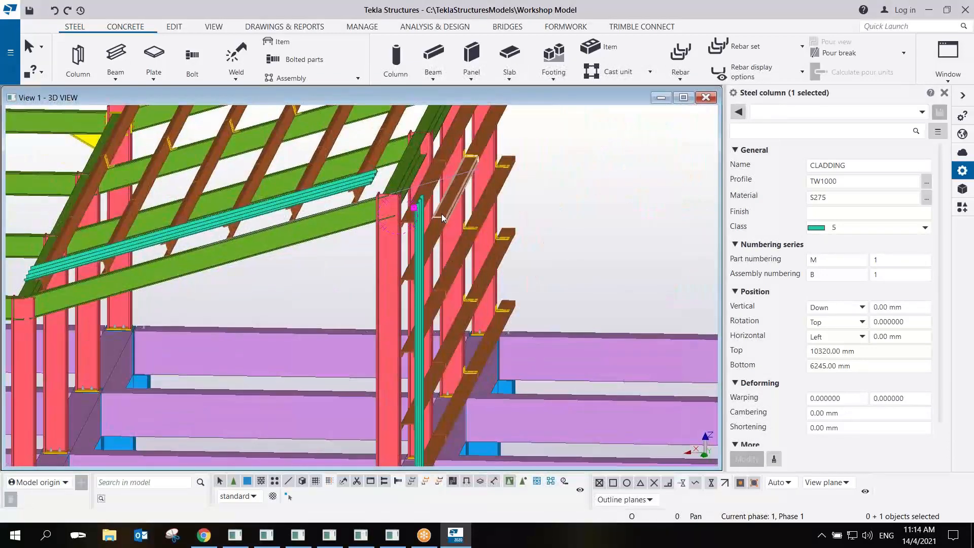
{"action": "scroll", "coordinate": [418, 208], "scroll_direction": "up", "scroll_amount": 2}
{"action": "scroll", "coordinate": [418, 208], "scroll_direction": "down", "scroll_amount": 3}
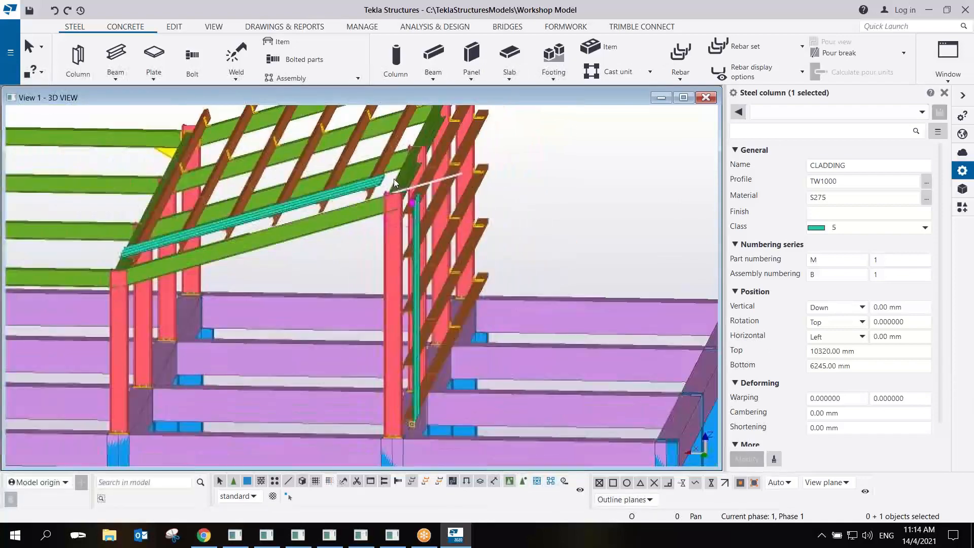
{"action": "scroll", "coordinate": [394, 179], "scroll_direction": "up", "scroll_amount": 4}
{"action": "scroll", "coordinate": [395, 178], "scroll_direction": "up", "scroll_amount": 2}
{"action": "scroll", "coordinate": [380, 185], "scroll_direction": "down", "scroll_amount": 10}
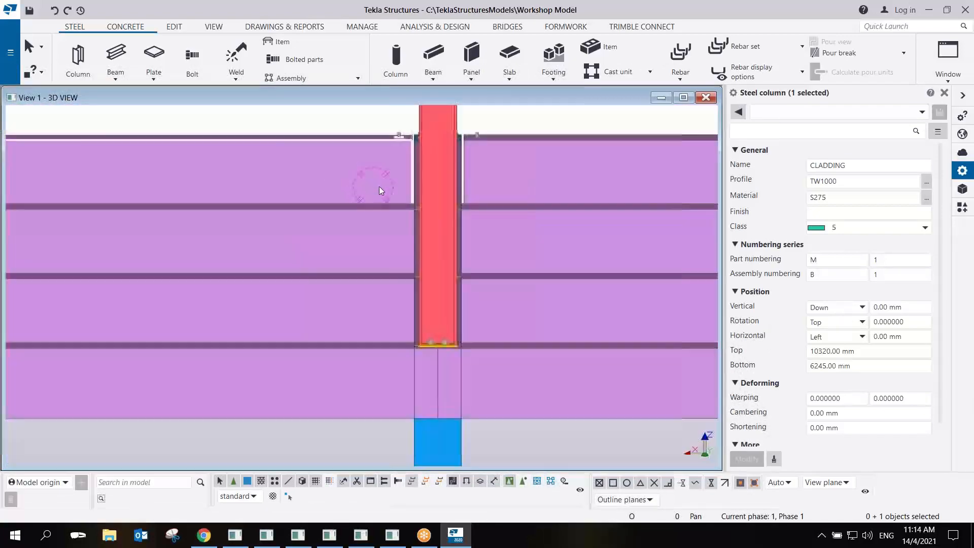
{"action": "scroll", "coordinate": [427, 208], "scroll_direction": "up", "scroll_amount": 10}
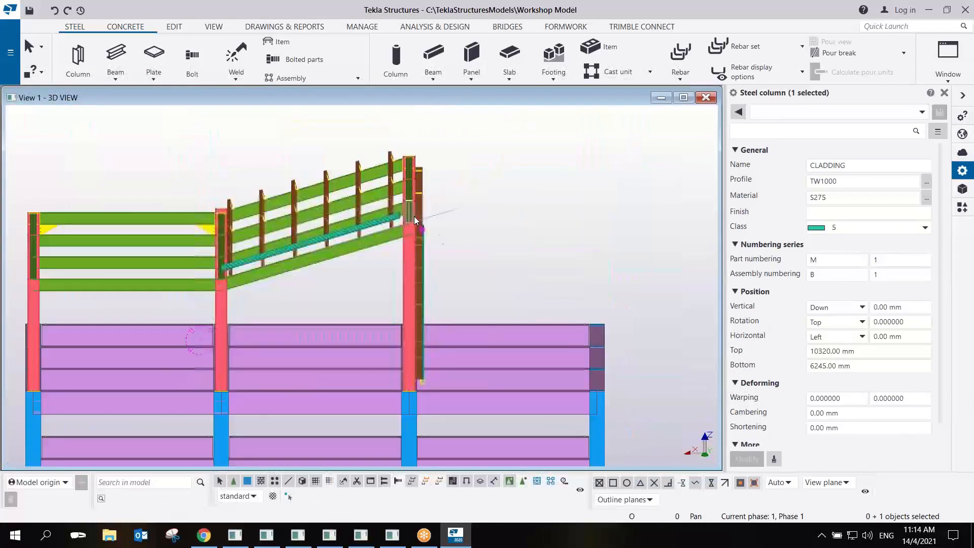
{"action": "scroll", "coordinate": [366, 234], "scroll_direction": "up", "scroll_amount": 5}
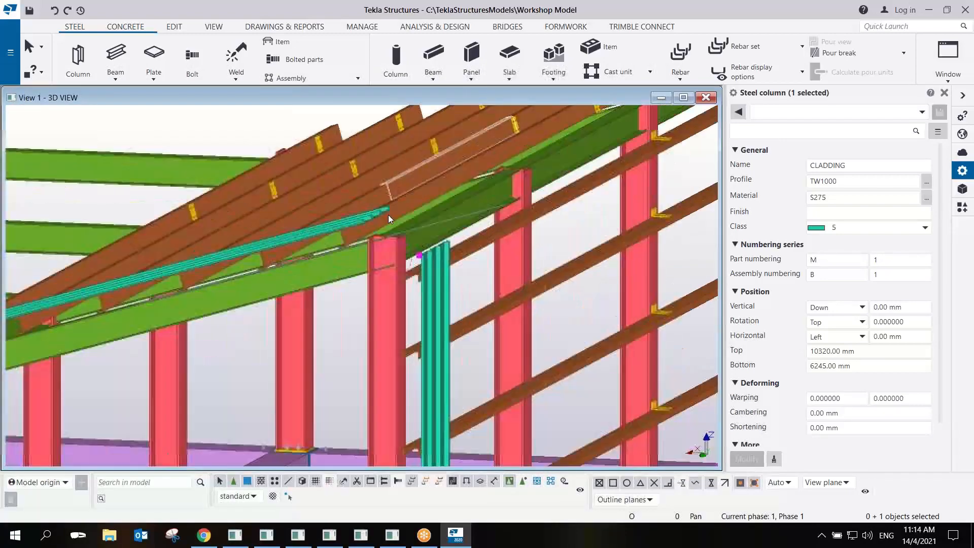
{"action": "middle_click_drag", "start_coordinate": [382, 240], "coordinate": [410, 196], "text": "ctrl"}
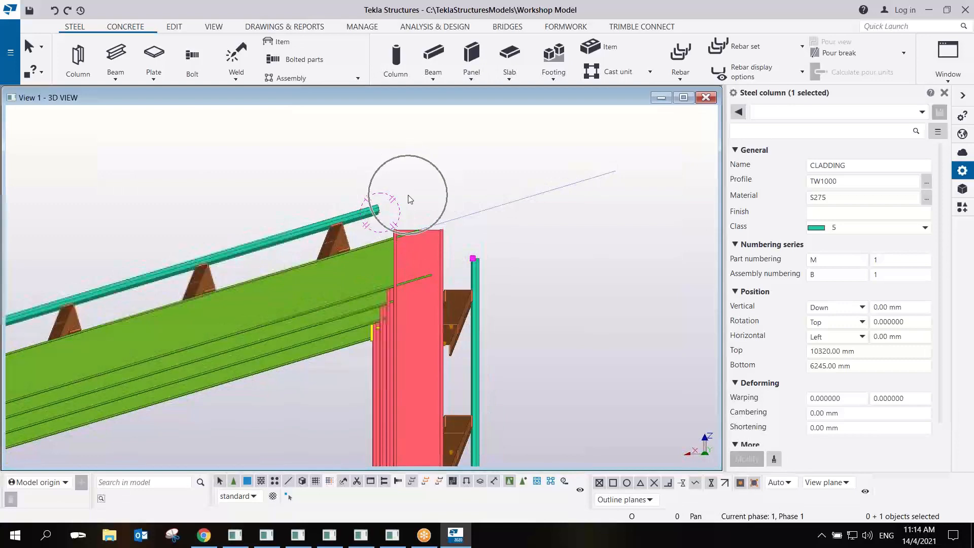
Delete the construction line running past the column top above the wall cladding sheet.
{"action": "left_click", "coordinate": [473, 272]}
{"action": "middle_click_drag", "start_coordinate": [482, 245], "coordinate": [500, 161], "text": "ctrl"}
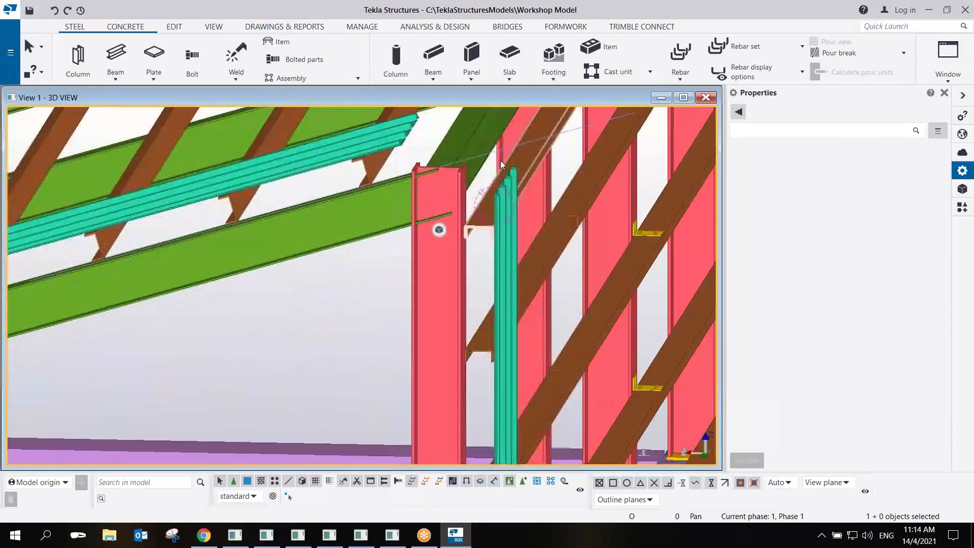
{"action": "left_click", "coordinate": [504, 149]}
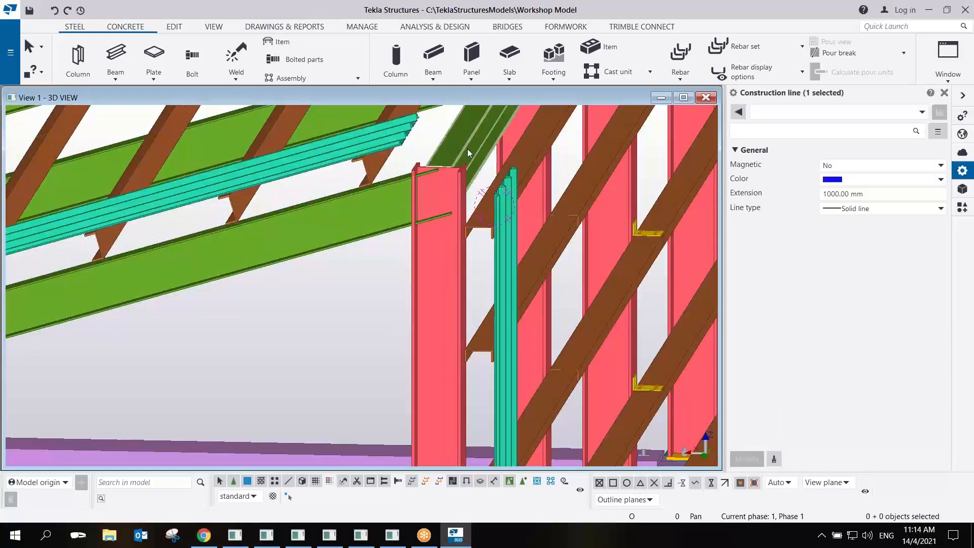
{"action": "middle_click_drag", "start_coordinate": [467, 148], "coordinate": [461, 197]}
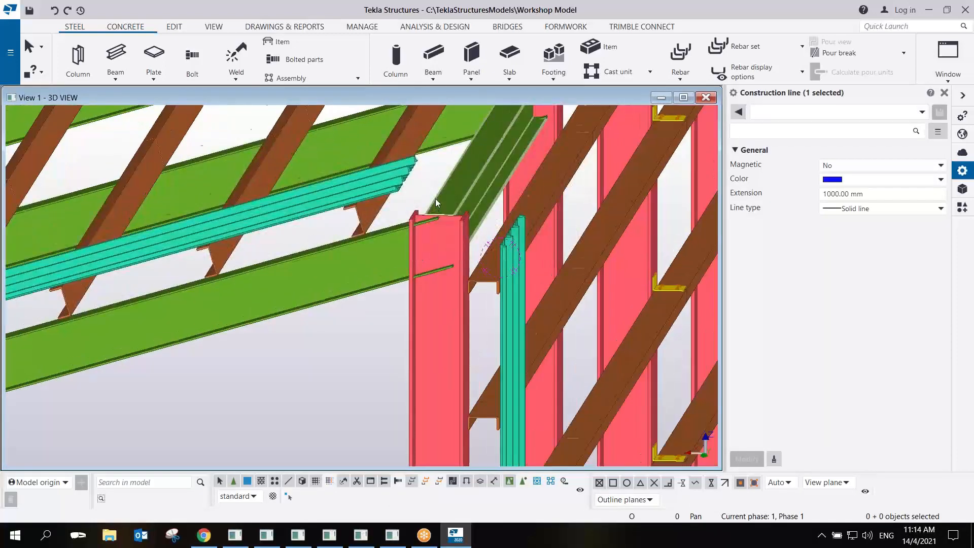
Draw a construction line along the roof slope through the top flange corners of the two purlins nearest the wall.
{"action": "scroll", "coordinate": [436, 199], "scroll_direction": "up", "scroll_amount": 3}
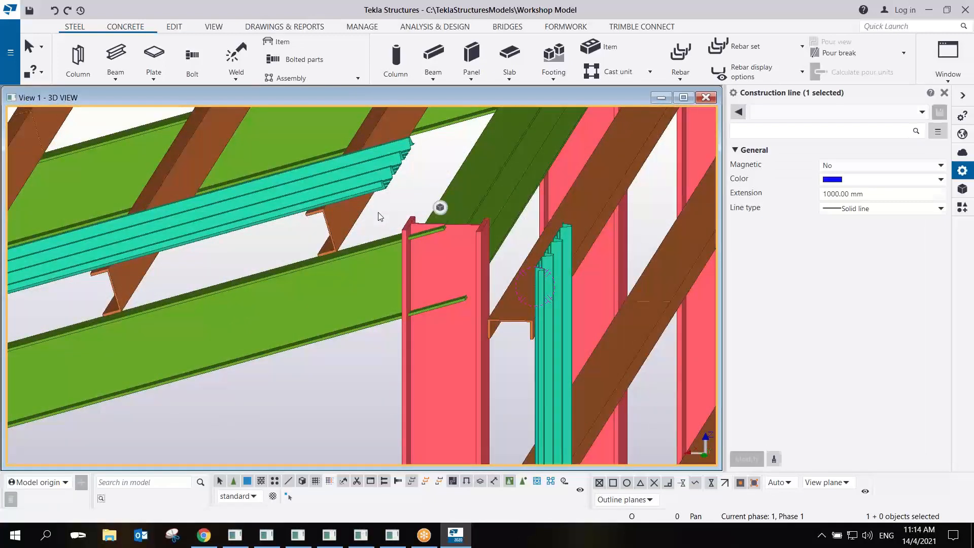
{"action": "left_click", "coordinate": [381, 217]}
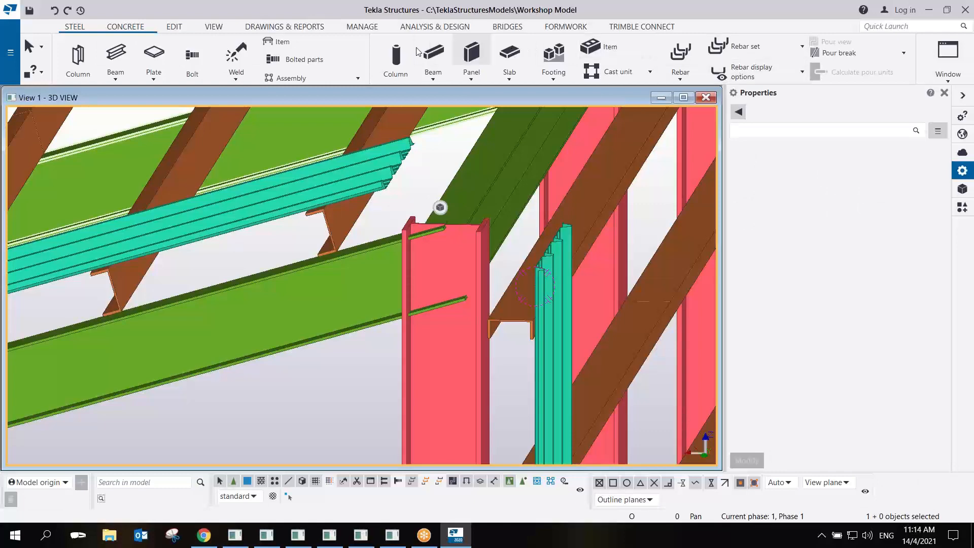
{"action": "left_click", "coordinate": [172, 27]}
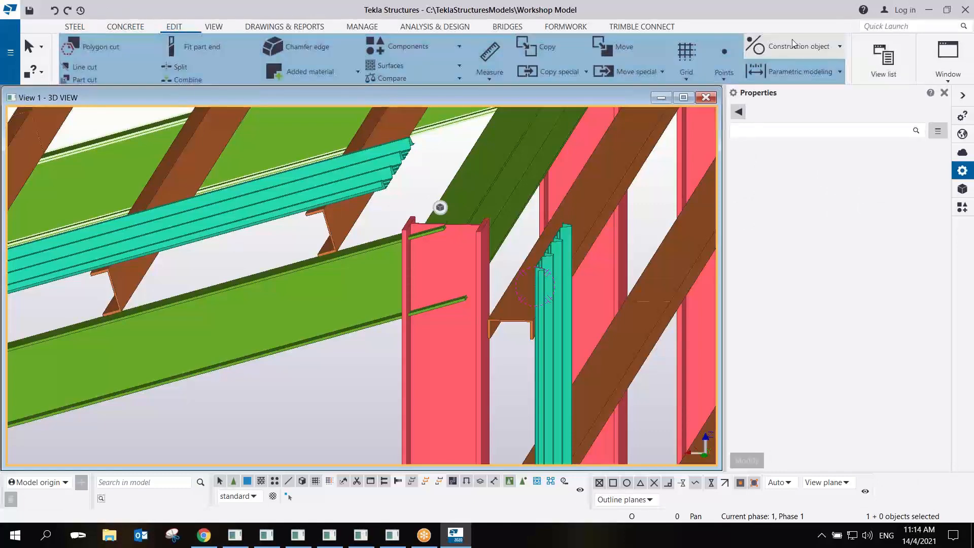
{"action": "left_click", "coordinate": [840, 46]}
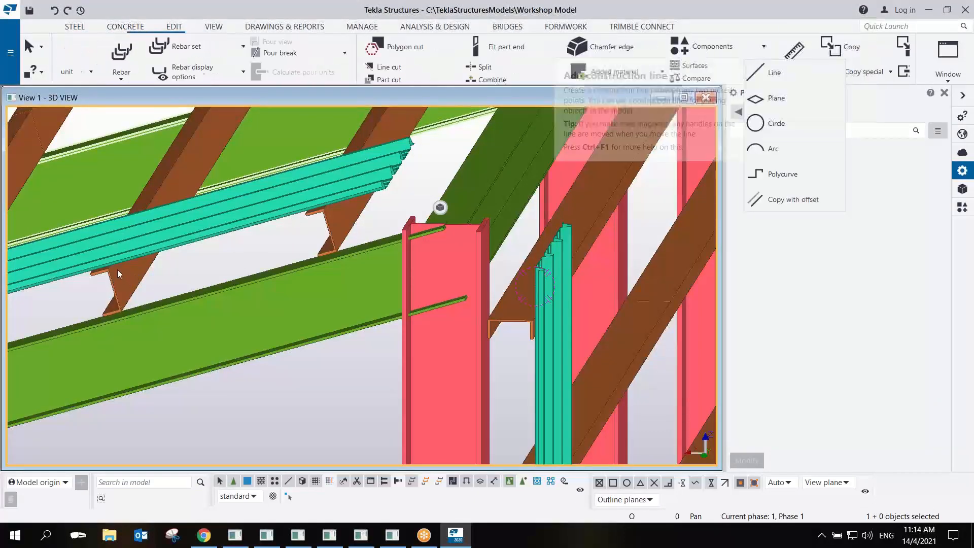
{"action": "left_click", "coordinate": [769, 73]}
{"action": "scroll", "coordinate": [108, 282], "scroll_direction": "up", "scroll_amount": 5}
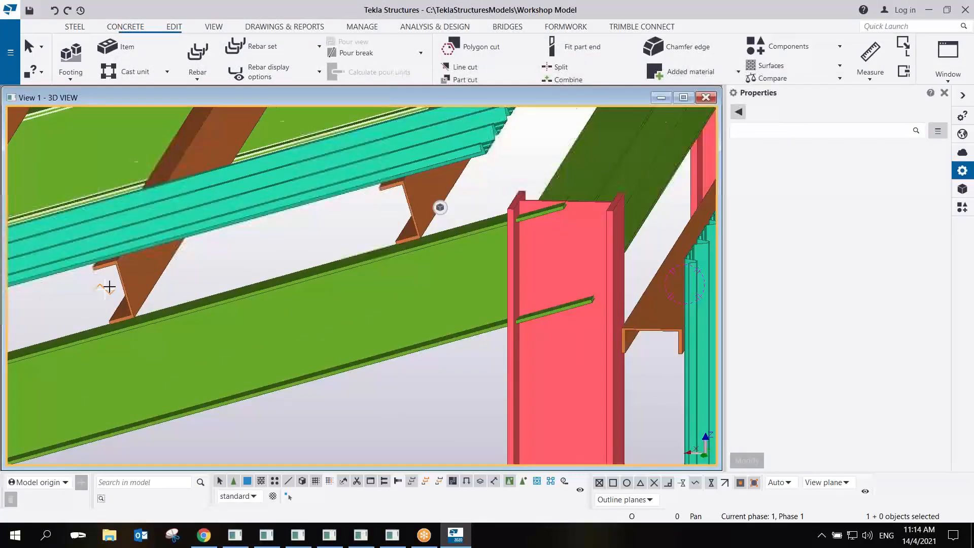
{"action": "middle_click_drag", "start_coordinate": [621, 132], "coordinate": [498, 234]}
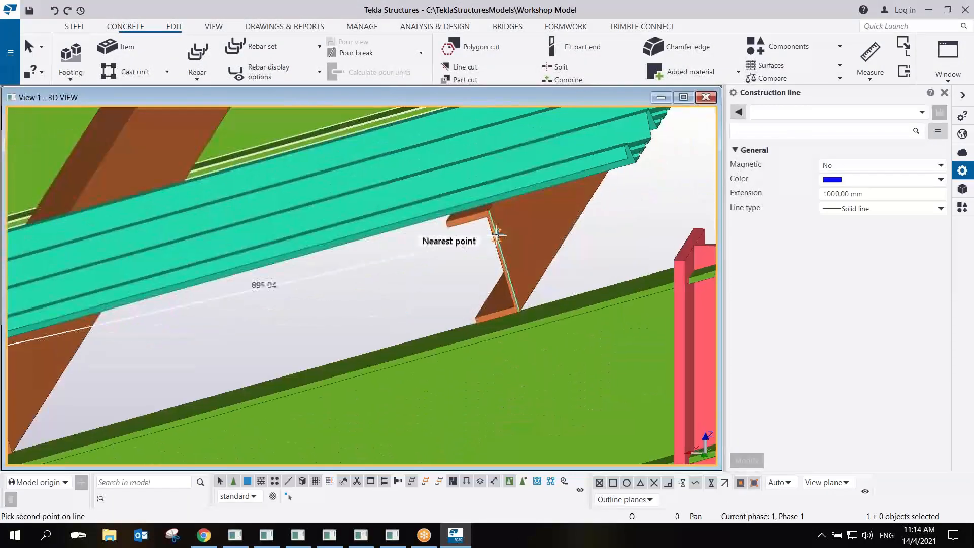
{"action": "scroll", "coordinate": [498, 234], "scroll_direction": "up", "scroll_amount": 2}
{"action": "left_click", "coordinate": [484, 199]}
{"action": "middle_click_drag", "start_coordinate": [610, 242], "coordinate": [177, 248]}
{"action": "scroll", "coordinate": [208, 253], "scroll_direction": "down", "scroll_amount": 4}
{"action": "middle_click_drag", "start_coordinate": [408, 313], "coordinate": [373, 213]}
{"action": "scroll", "coordinate": [424, 304], "scroll_direction": "up", "scroll_amount": 2}
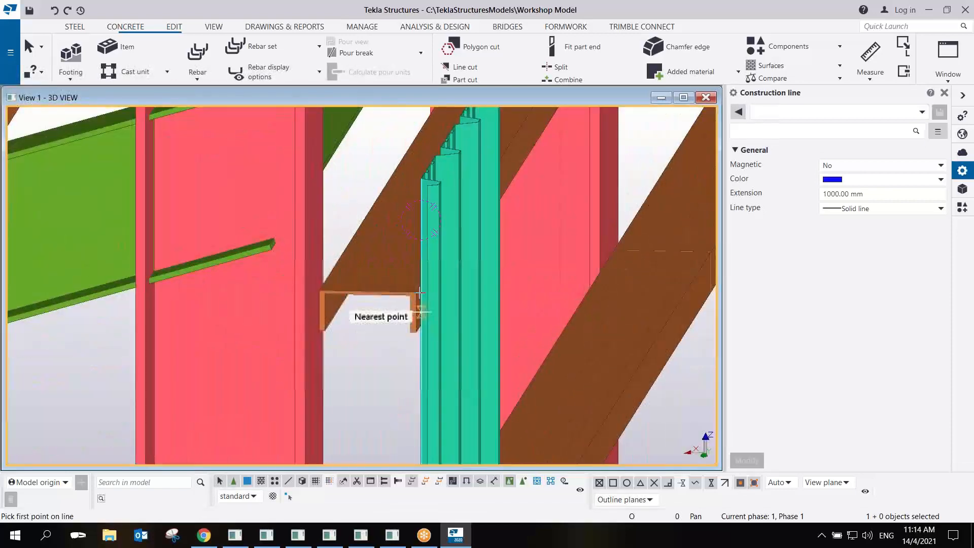
{"action": "left_click", "coordinate": [417, 292]}
{"action": "middle_click_drag", "start_coordinate": [429, 190], "coordinate": [400, 353]}
{"action": "right_click", "coordinate": [375, 258]}
{"action": "left_click", "coordinate": [390, 265]}
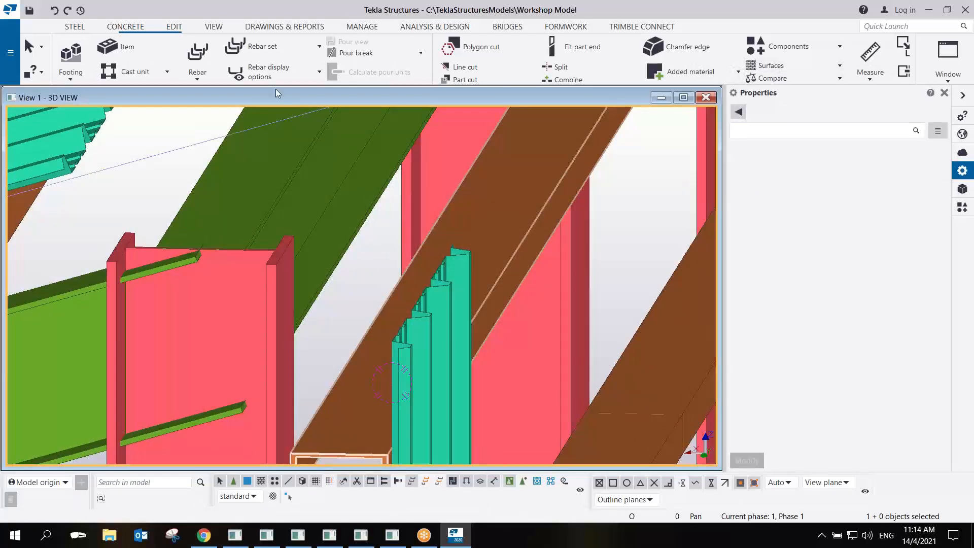
Draw a vertical construction line about 700 mm long from the top girt's outer corner up to the roof slope line.
{"action": "left_click", "coordinate": [175, 31]}
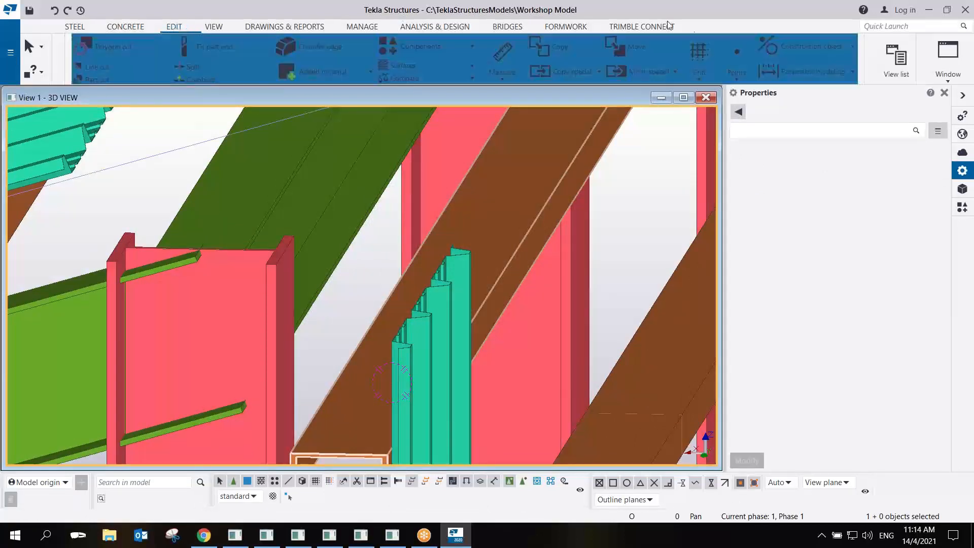
{"action": "left_click", "coordinate": [771, 46]}
{"action": "left_click", "coordinate": [777, 74]}
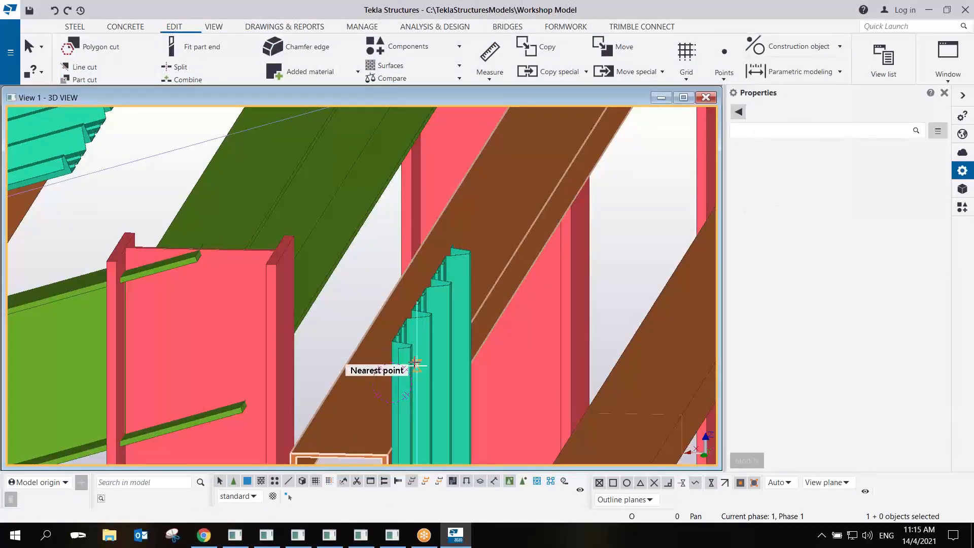
{"action": "middle_click_drag", "start_coordinate": [457, 360], "coordinate": [421, 122]}
{"action": "scroll", "coordinate": [326, 231], "scroll_direction": "up", "scroll_amount": 2}
{"action": "left_click", "coordinate": [327, 235]}
{"action": "scroll", "coordinate": [325, 239], "scroll_direction": "down", "scroll_amount": 5}
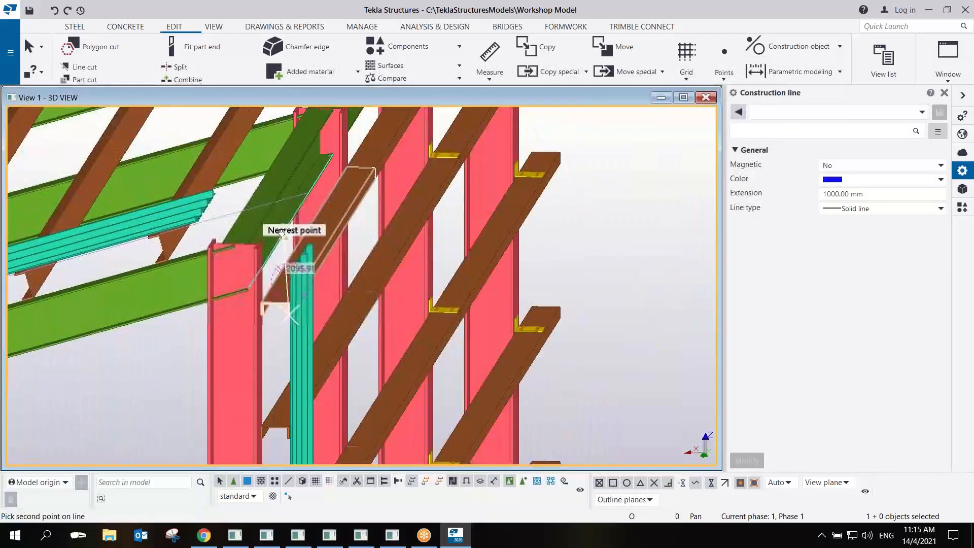
{"action": "middle_click_drag", "start_coordinate": [284, 232], "coordinate": [203, 228], "text": "ctrl"}
{"action": "middle_click_drag", "start_coordinate": [368, 317], "coordinate": [674, 389]}
{"action": "middle_click_drag", "start_coordinate": [503, 311], "coordinate": [390, 309], "text": "ctrl"}
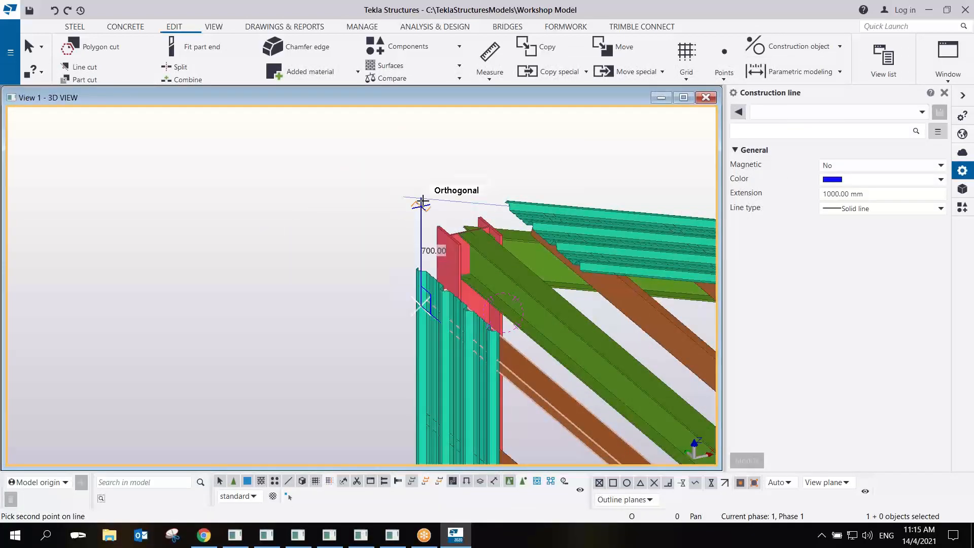
{"action": "right_click", "coordinate": [386, 180]}
{"action": "left_click", "coordinate": [396, 188]}
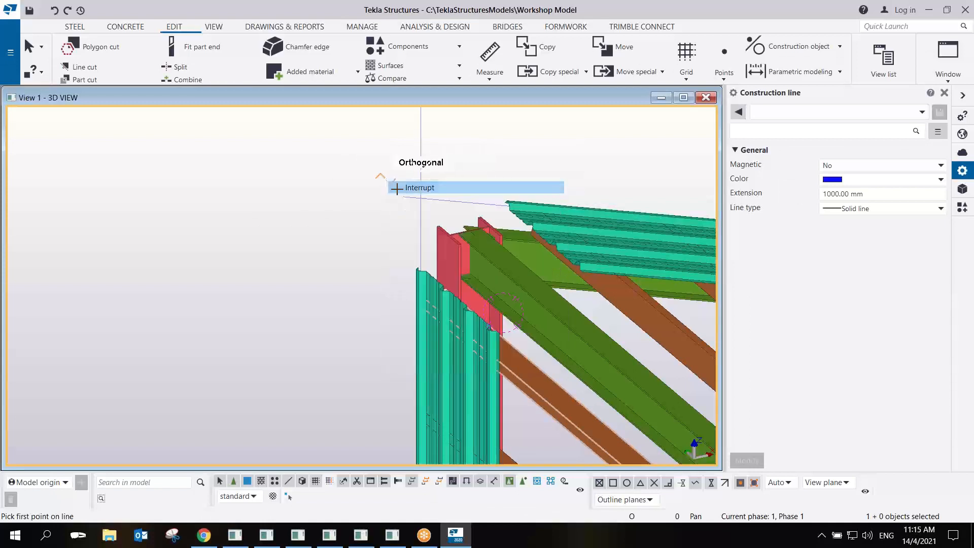
Examine the construction lines and the cladding sheet ends at the eave corner in plan and from 3D angles.
{"action": "middle_click_drag", "start_coordinate": [359, 265], "coordinate": [498, 313], "text": "ctrl"}
{"action": "key", "text": "ctrl+p"}
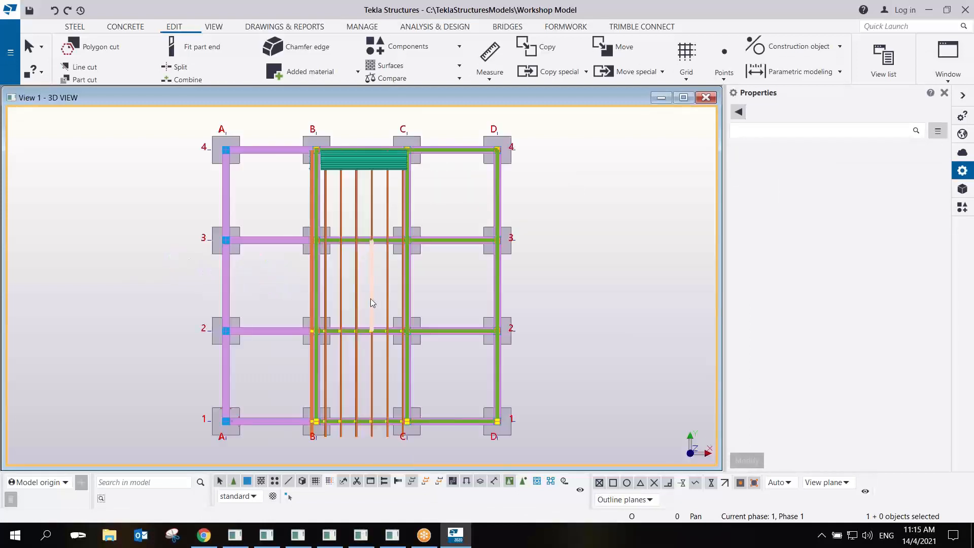
{"action": "scroll", "coordinate": [364, 305], "scroll_direction": "up", "scroll_amount": 2}
{"action": "middle_click_drag", "start_coordinate": [365, 304], "coordinate": [397, 354]}
{"action": "scroll", "coordinate": [358, 179], "scroll_direction": "down", "scroll_amount": 2}
{"action": "middle_click_drag", "start_coordinate": [358, 179], "coordinate": [654, 137]}
{"action": "scroll", "coordinate": [405, 294], "scroll_direction": "up", "scroll_amount": 6}
{"action": "middle_click_drag", "start_coordinate": [298, 302], "coordinate": [389, 260], "text": "ctrl"}
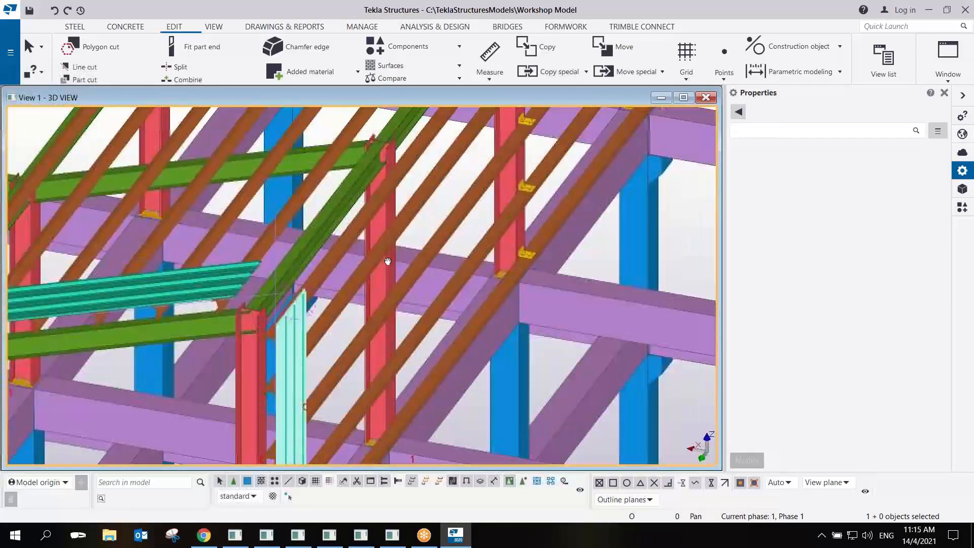
{"action": "scroll", "coordinate": [285, 322], "scroll_direction": "up", "scroll_amount": 4}
{"action": "middle_click_drag", "start_coordinate": [285, 323], "coordinate": [432, 254]}
{"action": "scroll", "coordinate": [285, 227], "scroll_direction": "up", "scroll_amount": 2}
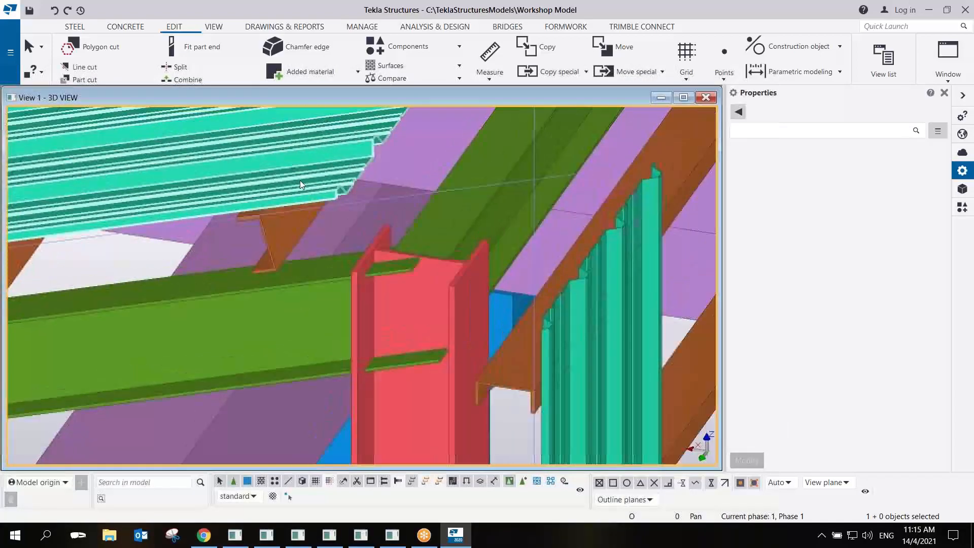
Start a TW1000 CLADDING polybeam with the roof sheet's properties, placing its first point at the eave purlin's top flange corner.
{"action": "left_click", "coordinate": [266, 154]}
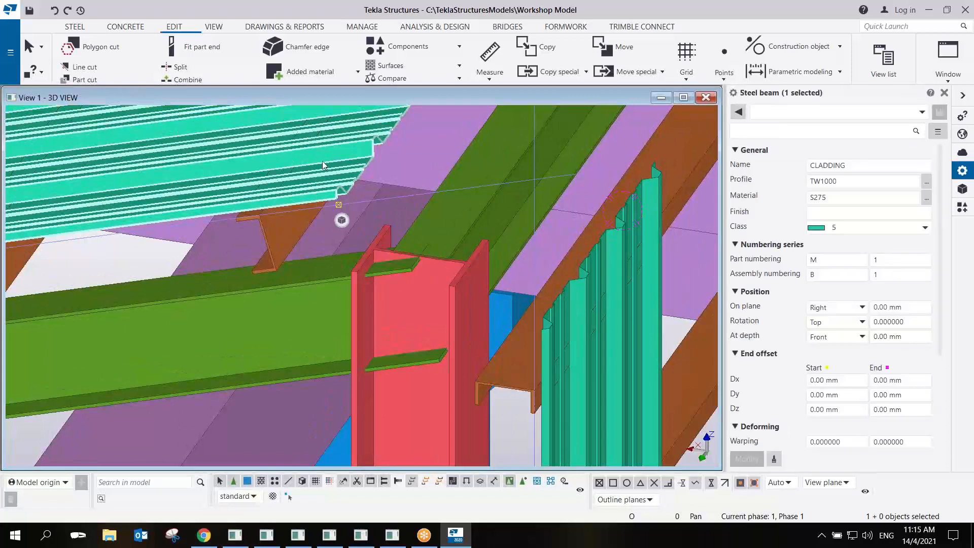
{"action": "left_click", "coordinate": [76, 28]}
{"action": "left_click", "coordinate": [116, 78]}
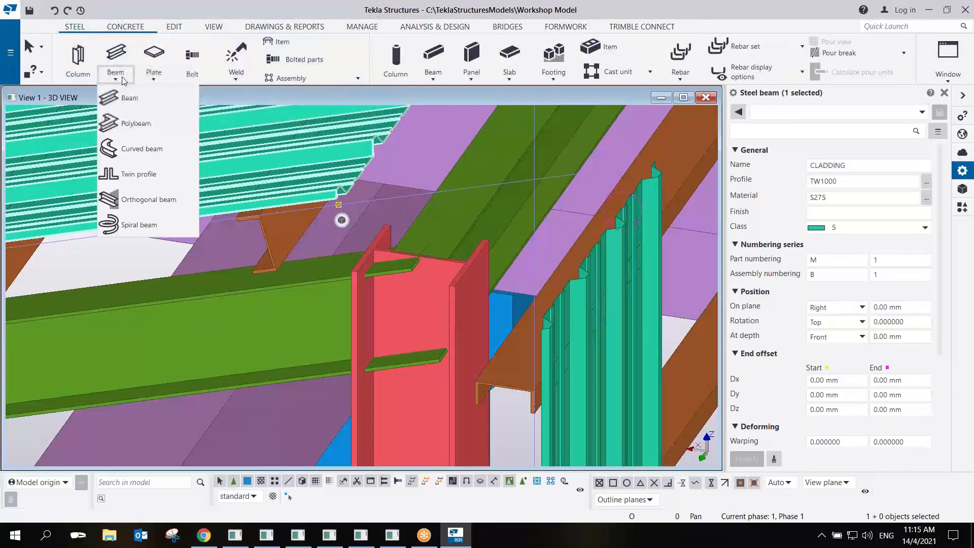
{"action": "left_click", "coordinate": [131, 127]}
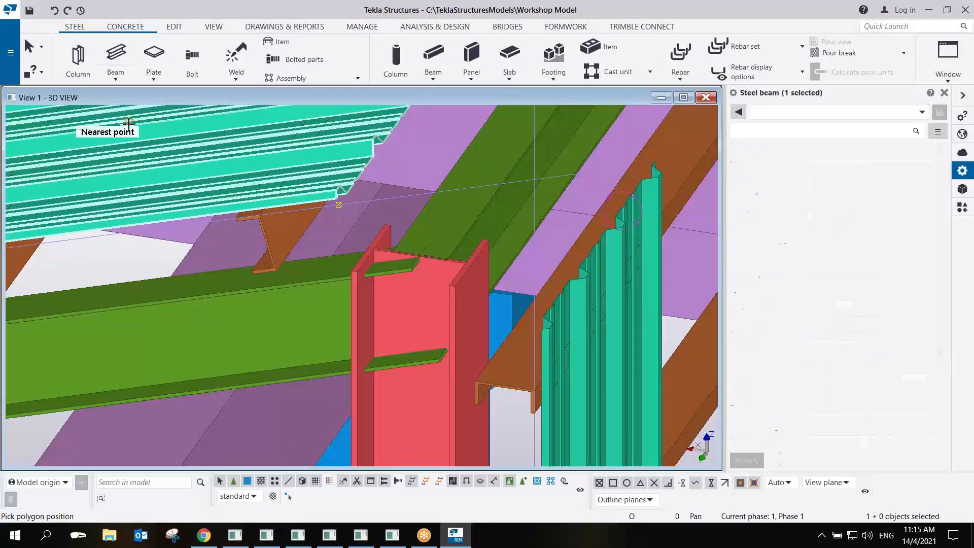
{"action": "left_click", "coordinate": [497, 223]}
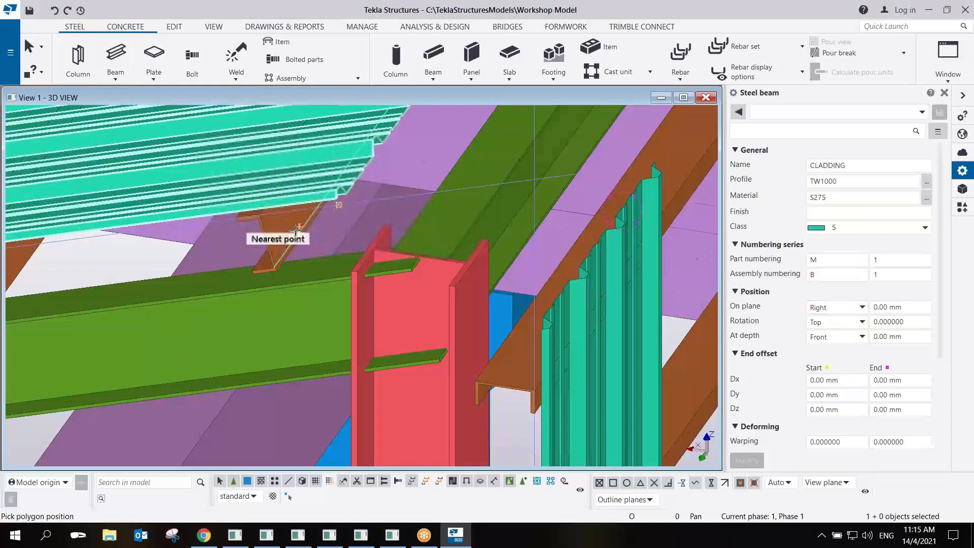
{"action": "scroll", "coordinate": [236, 206], "scroll_direction": "up", "scroll_amount": 5}
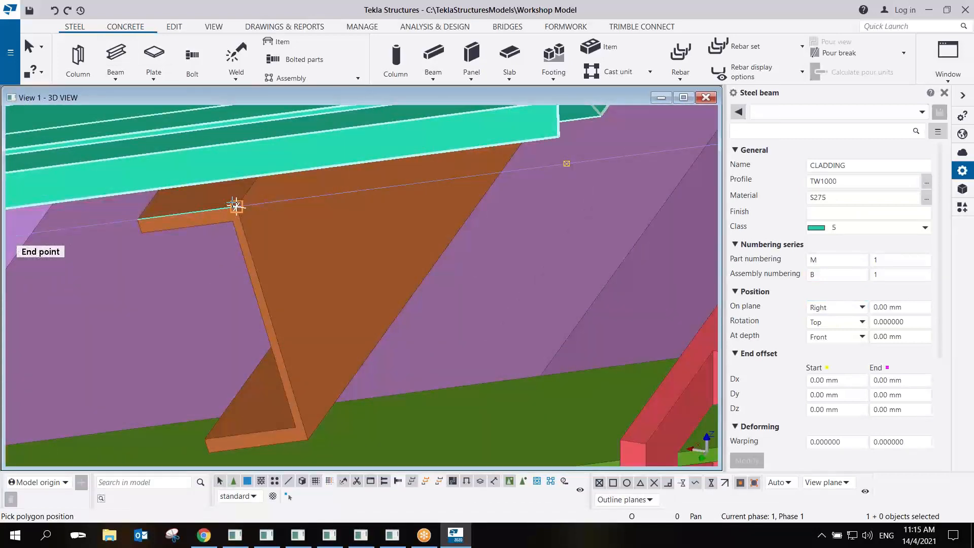
{"action": "left_click", "coordinate": [236, 206]}
{"action": "middle_click_drag", "start_coordinate": [442, 259], "coordinate": [250, 253]}
{"action": "scroll", "coordinate": [228, 264], "scroll_direction": "down", "scroll_amount": 5}
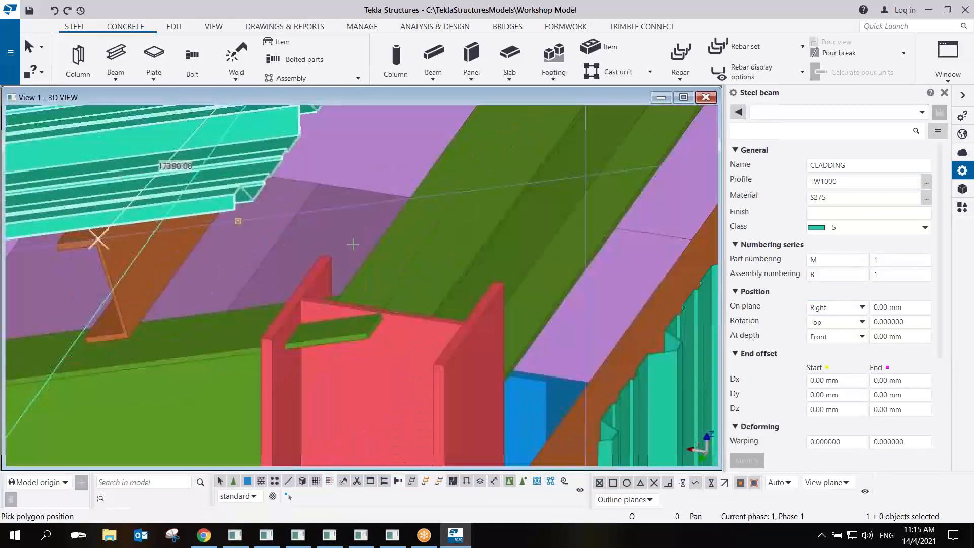
Run the cladding polybeam through the crossing of the construction lines and down to the top girt's outer corner.
{"action": "left_click", "coordinate": [522, 192]}
{"action": "middle_click_drag", "start_coordinate": [559, 342], "coordinate": [514, 118]}
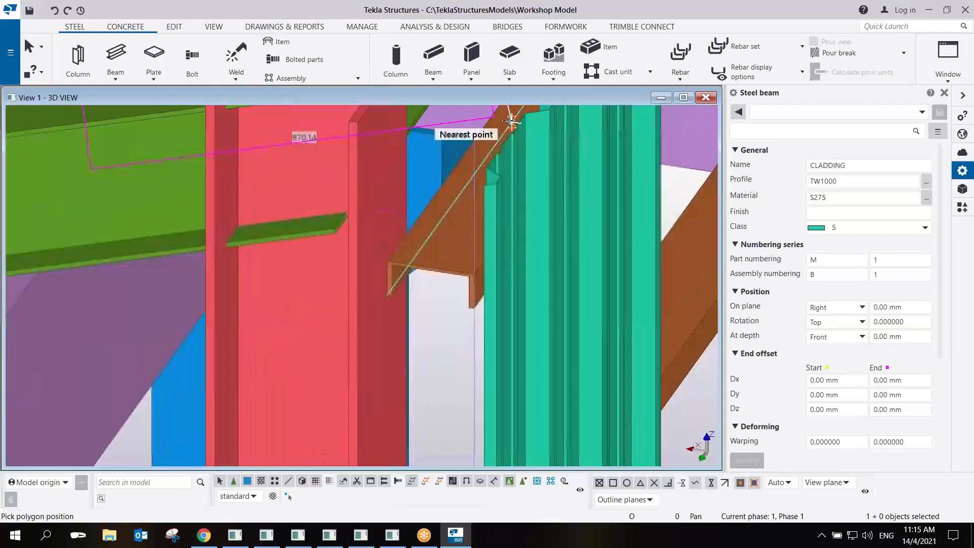
{"action": "scroll", "coordinate": [488, 268], "scroll_direction": "up", "scroll_amount": 2}
{"action": "scroll", "coordinate": [489, 269], "scroll_direction": "up", "scroll_amount": 1}
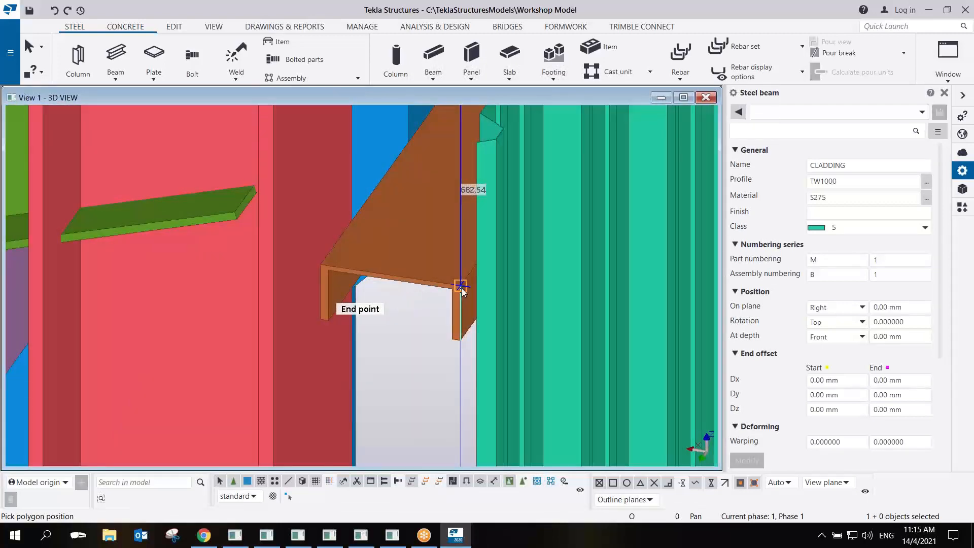
{"action": "scroll", "coordinate": [403, 205], "scroll_direction": "down", "scroll_amount": 2}
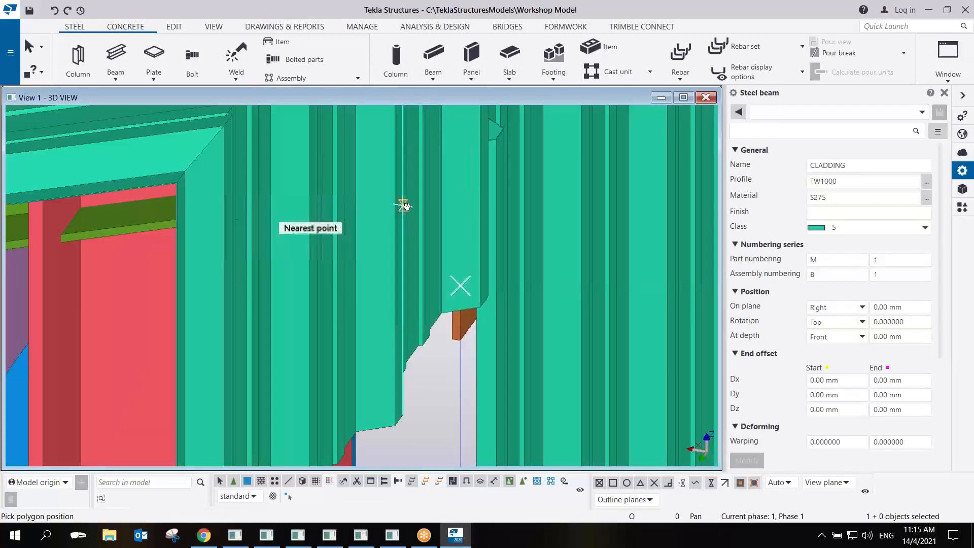
{"action": "middle_click_drag", "start_coordinate": [403, 206], "coordinate": [458, 267]}
{"action": "scroll", "coordinate": [458, 267], "scroll_direction": "down", "scroll_amount": 3}
{"action": "right_click", "coordinate": [496, 203]}
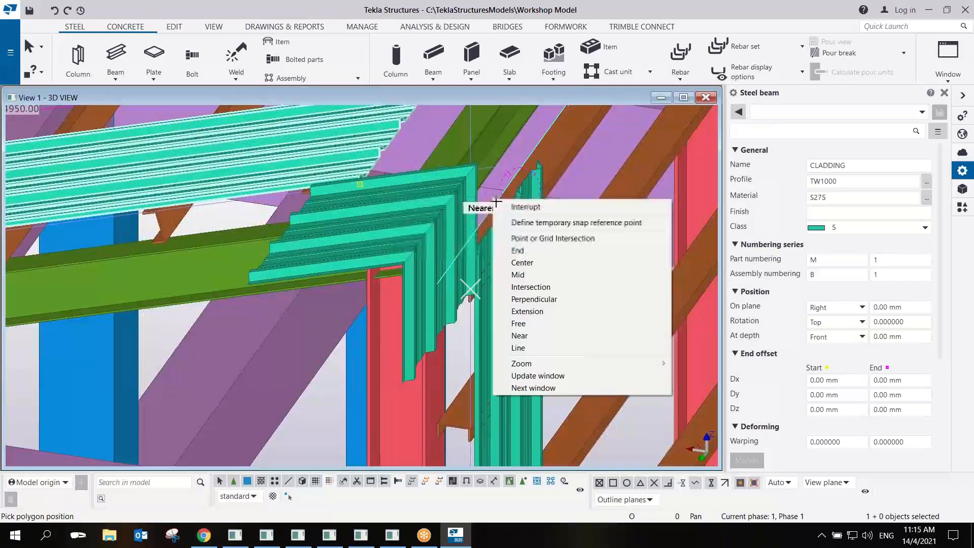
{"action": "left_click", "coordinate": [522, 206]}
Try the bent cladding sheet with its on-plane position set to Left.
{"action": "scroll", "coordinate": [449, 235], "scroll_direction": "up", "scroll_amount": 4}
{"action": "middle_click_drag", "start_coordinate": [359, 230], "coordinate": [352, 232], "text": "ctrl"}
{"action": "scroll", "coordinate": [352, 232], "scroll_direction": "down", "scroll_amount": 2}
{"action": "scroll", "coordinate": [358, 236], "scroll_direction": "down", "scroll_amount": 2}
{"action": "scroll", "coordinate": [441, 236], "scroll_direction": "up", "scroll_amount": 4}
{"action": "left_click", "coordinate": [464, 230]}
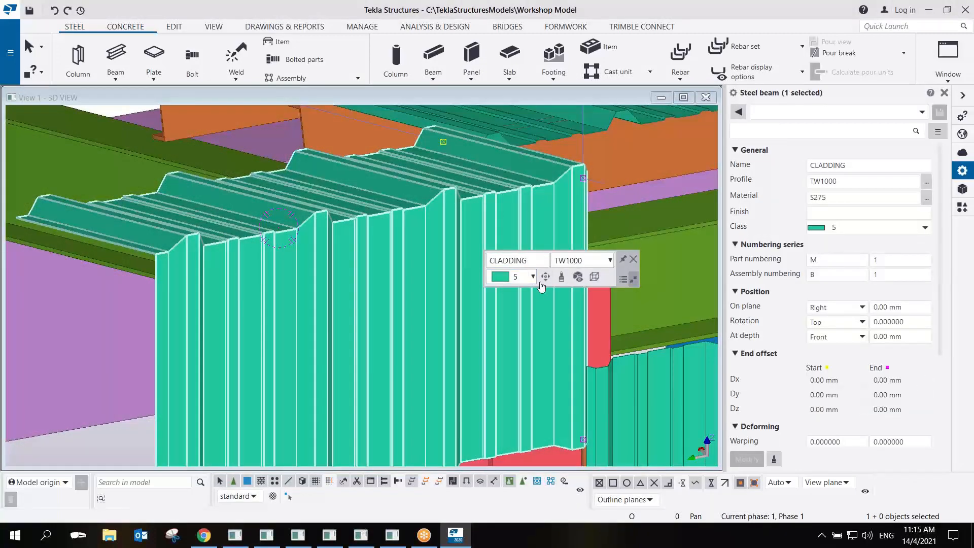
{"action": "left_click", "coordinate": [546, 278]}
{"action": "left_click", "coordinate": [587, 307]}
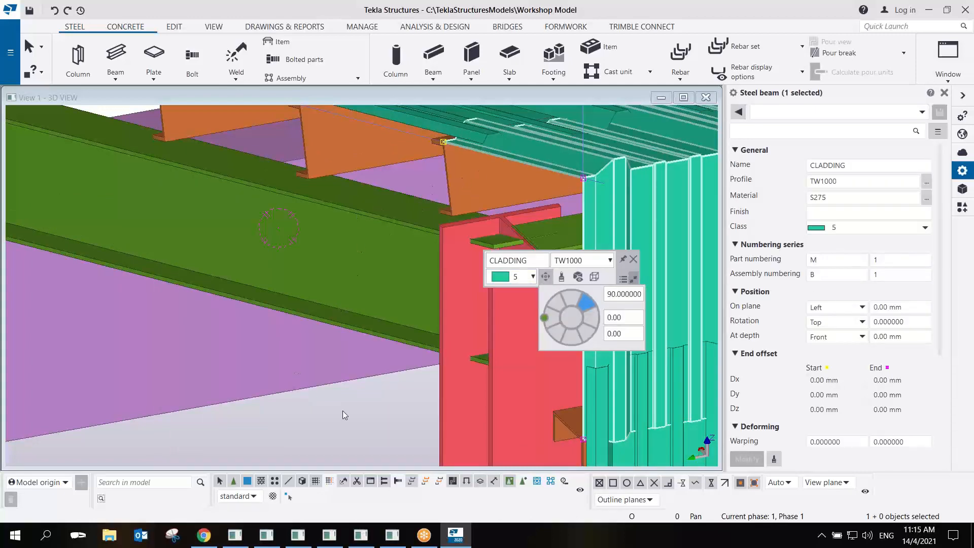
{"action": "middle_click_drag", "start_coordinate": [476, 179], "coordinate": [501, 203]}
Try the bent cladding sheet rotated to 270 degrees with Left on-plane position, and delete the sheet.
{"action": "left_click", "coordinate": [546, 277]}
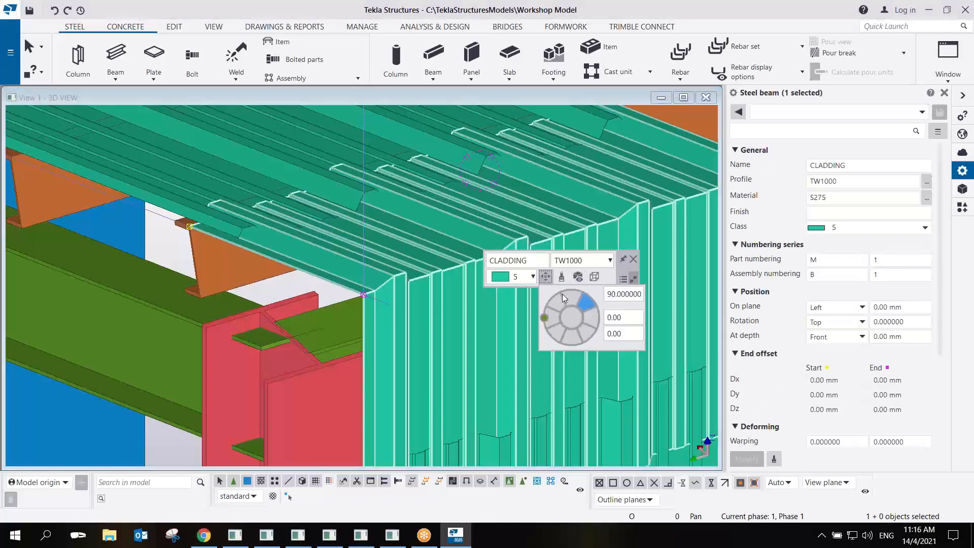
{"action": "left_click_drag", "start_coordinate": [547, 321], "coordinate": [598, 318]}
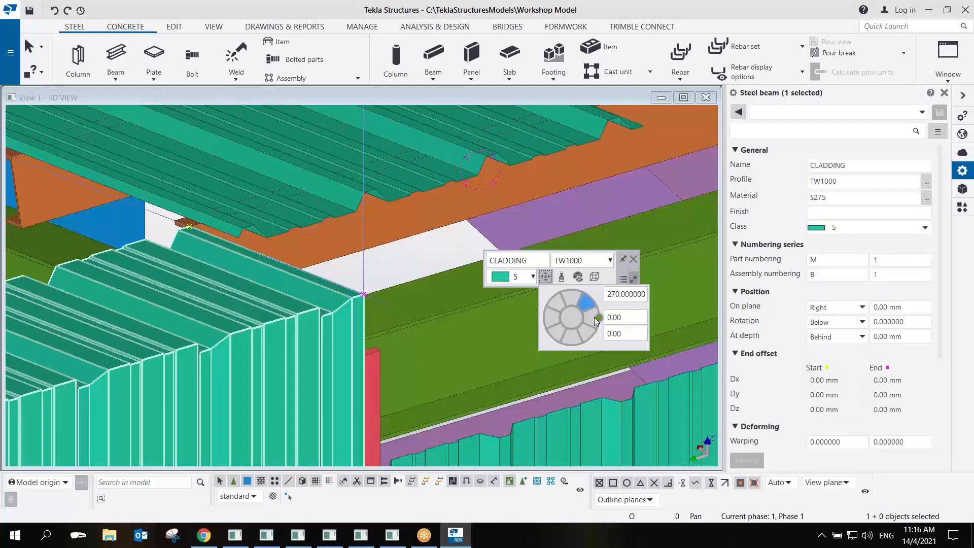
{"action": "left_click", "coordinate": [559, 305]}
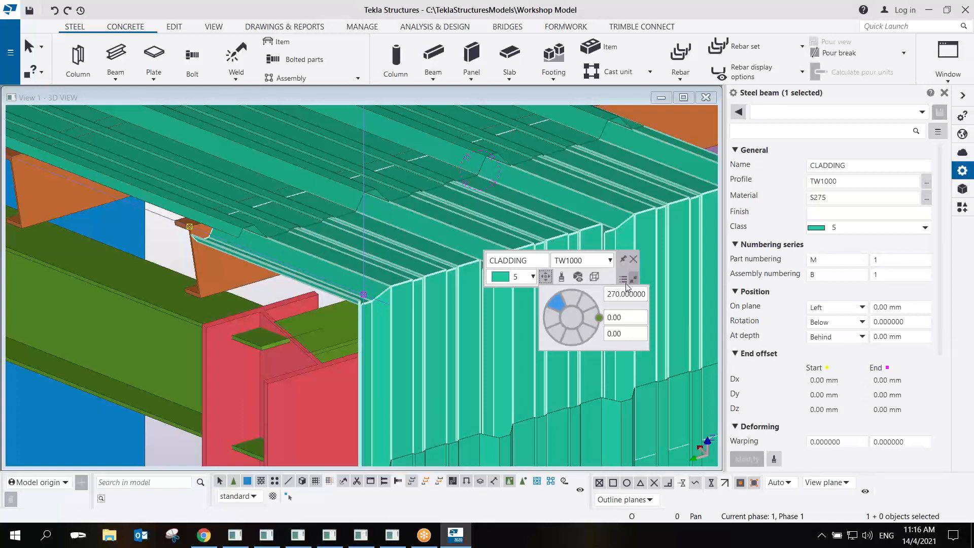
{"action": "left_click", "coordinate": [634, 258]}
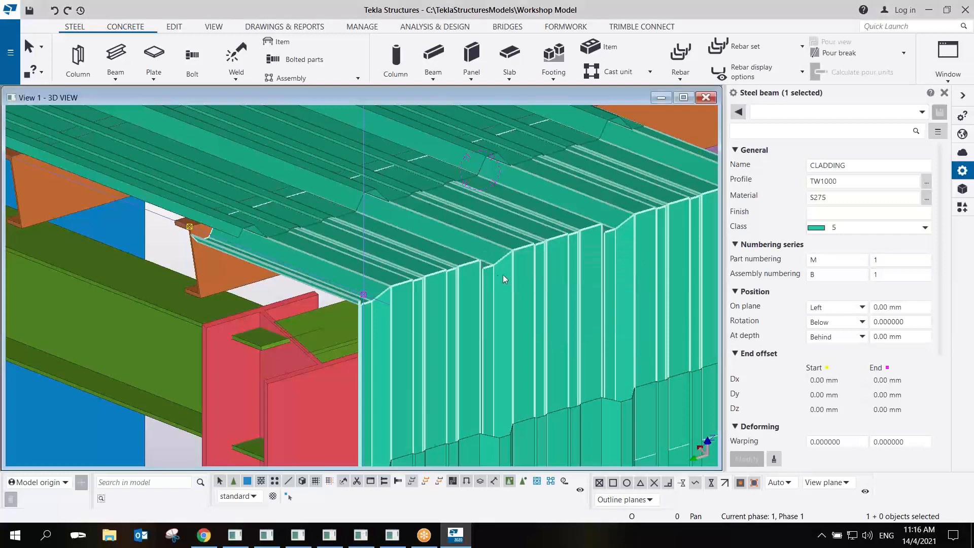
{"action": "key", "text": "Delete"}
Start a CLADDING TW1000 polybeam with the roof sheet's properties, placing its first point at the top girt's outer corner.
{"action": "left_click", "coordinate": [315, 208]}
{"action": "left_click", "coordinate": [236, 251]}
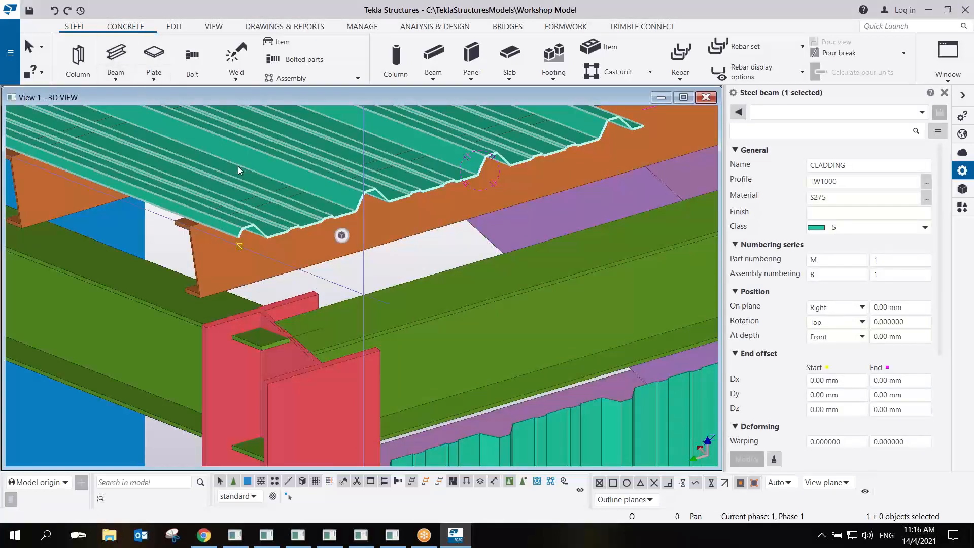
{"action": "left_click", "coordinate": [116, 74]}
{"action": "left_click", "coordinate": [138, 121]}
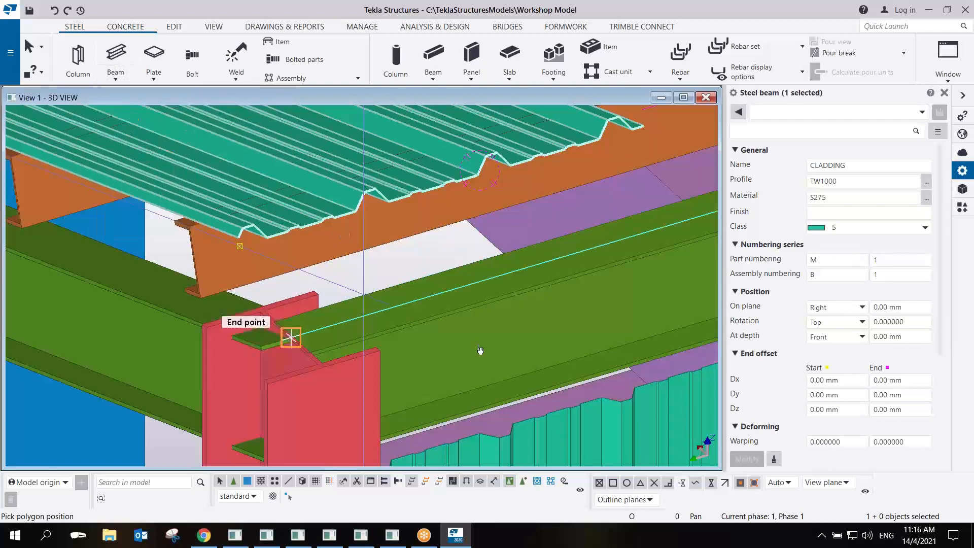
{"action": "middle_click_drag", "start_coordinate": [461, 408], "coordinate": [459, 228]}
{"action": "scroll", "coordinate": [465, 223], "scroll_direction": "down", "scroll_amount": 2}
{"action": "scroll", "coordinate": [430, 345], "scroll_direction": "up", "scroll_amount": 3}
{"action": "scroll", "coordinate": [410, 267], "scroll_direction": "up", "scroll_amount": 3}
{"action": "scroll", "coordinate": [369, 256], "scroll_direction": "up", "scroll_amount": 2}
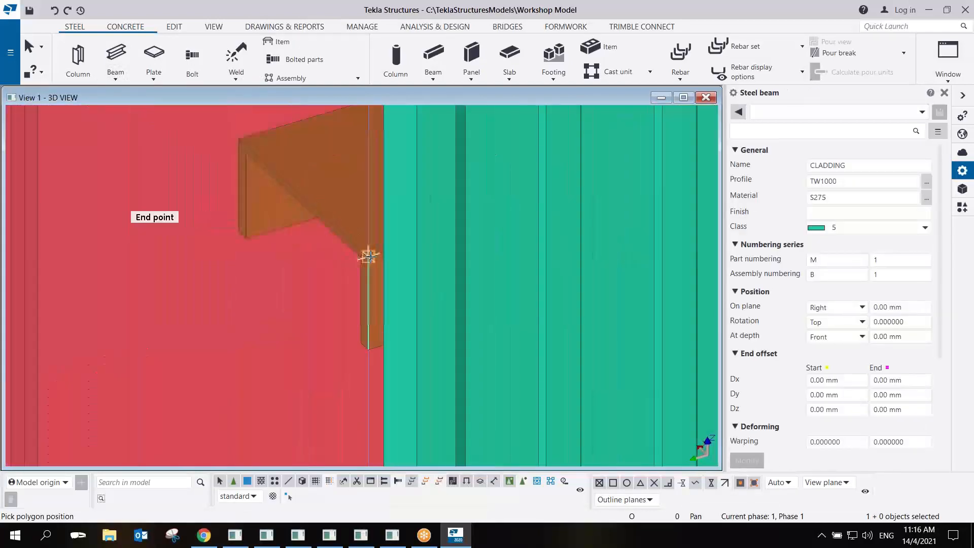
{"action": "left_click", "coordinate": [368, 256]}
Run the cladding polybeam through the crossing of the construction lines and finish it at the eave purlin's top flange corner.
{"action": "scroll", "coordinate": [402, 163], "scroll_direction": "down", "scroll_amount": 5}
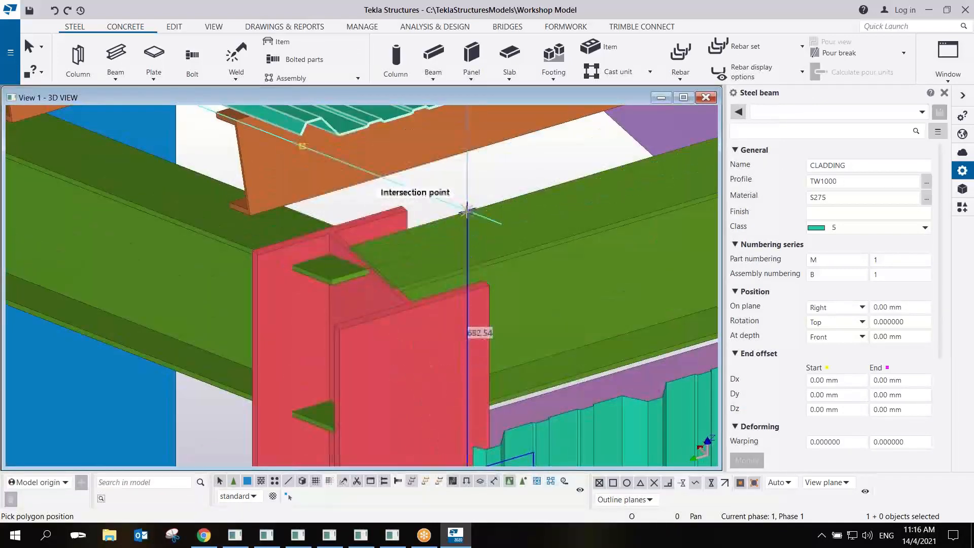
{"action": "left_click", "coordinate": [468, 210]}
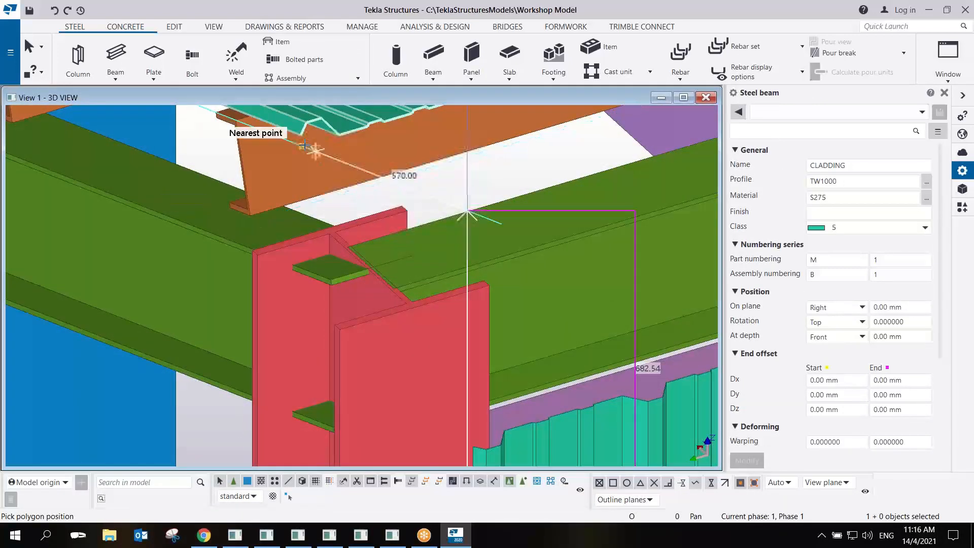
{"action": "left_click", "coordinate": [236, 120]}
{"action": "middle_click_drag", "start_coordinate": [383, 205], "coordinate": [381, 204]}
{"action": "middle_click", "coordinate": [270, 211]}
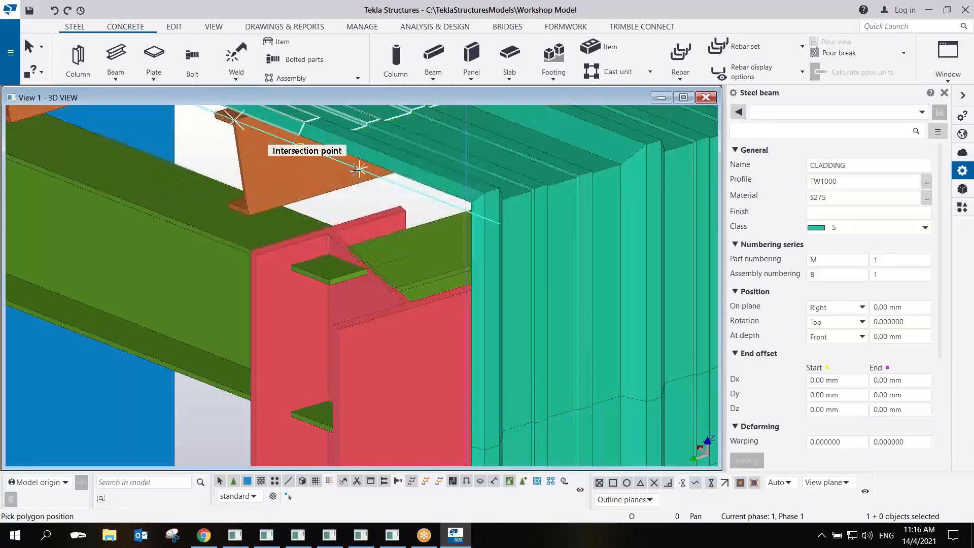
{"action": "key", "text": "Escape"}
Give the bent cladding sheet's eave corner a Rounding chamfer with a 300 mm radius.
{"action": "scroll", "coordinate": [368, 167], "scroll_direction": "up", "scroll_amount": 2}
{"action": "middle_click_drag", "start_coordinate": [452, 394], "coordinate": [457, 406]}
{"action": "scroll", "coordinate": [323, 335], "scroll_direction": "up", "scroll_amount": 3}
{"action": "scroll", "coordinate": [324, 336], "scroll_direction": "down", "scroll_amount": 5}
{"action": "middle_click_drag", "start_coordinate": [327, 336], "coordinate": [459, 210], "text": "ctrl"}
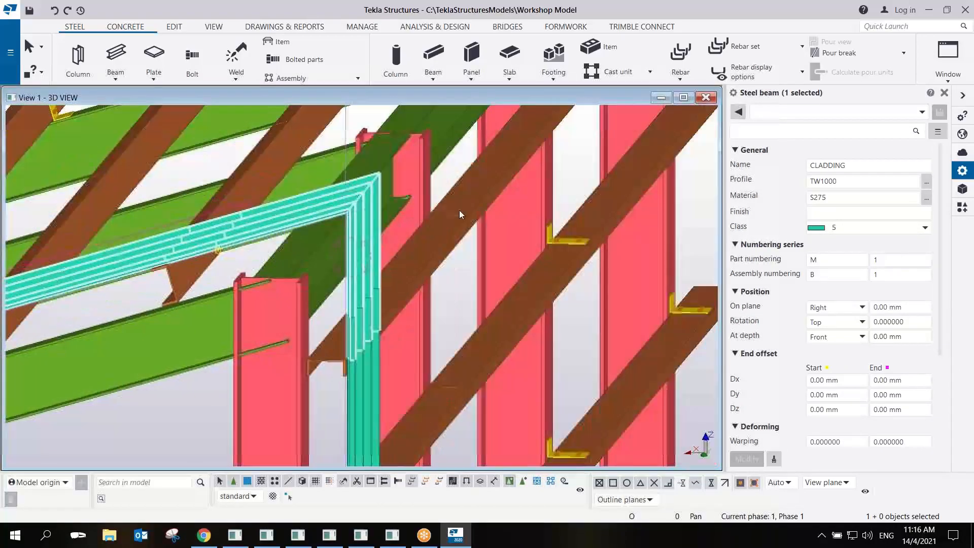
{"action": "scroll", "coordinate": [362, 207], "scroll_direction": "up", "scroll_amount": 3}
{"action": "scroll", "coordinate": [335, 227], "scroll_direction": "up", "scroll_amount": 2}
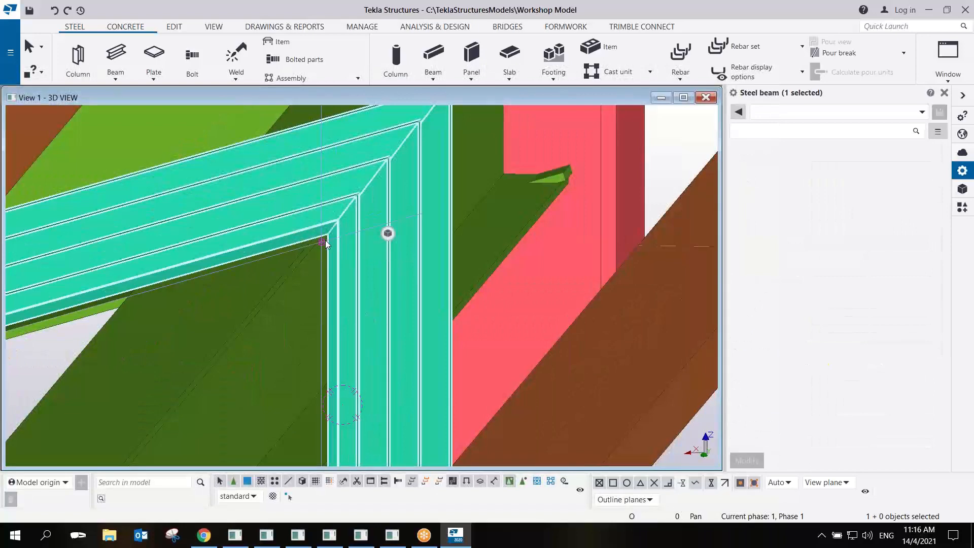
{"action": "left_click", "coordinate": [321, 242]}
{"action": "left_click", "coordinate": [843, 166]}
{"action": "left_click", "coordinate": [855, 197]}
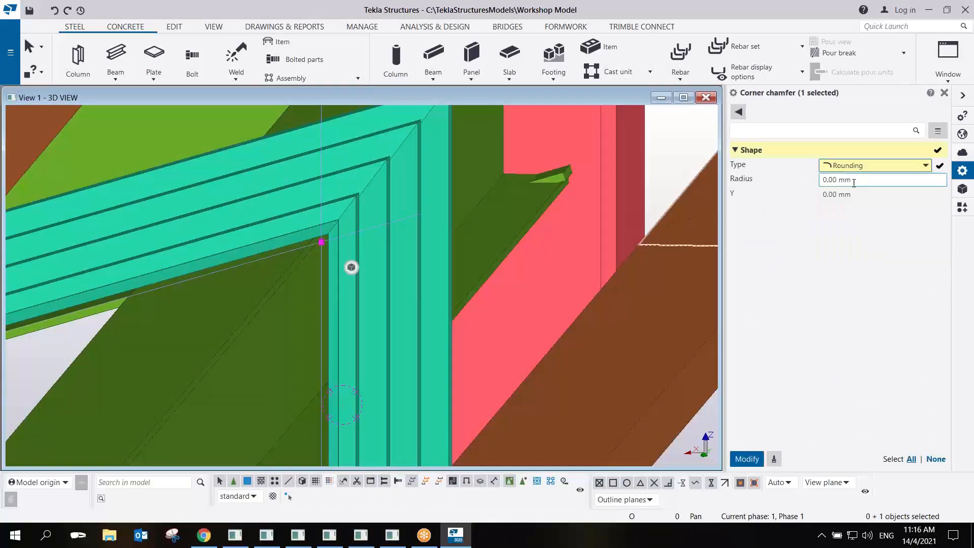
{"action": "type", "text": "300"}
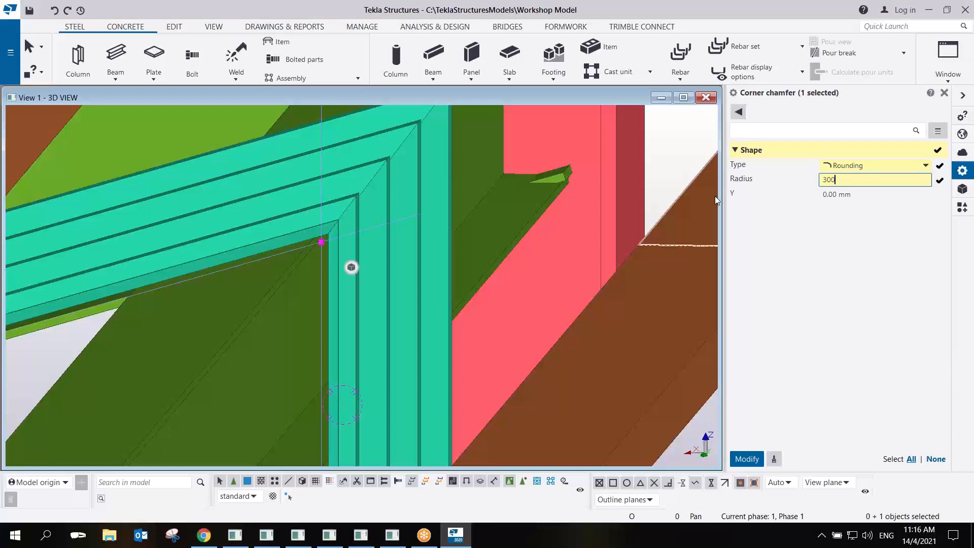
{"action": "key", "text": "Return"}
{"action": "scroll", "coordinate": [416, 247], "scroll_direction": "down", "scroll_amount": 10}
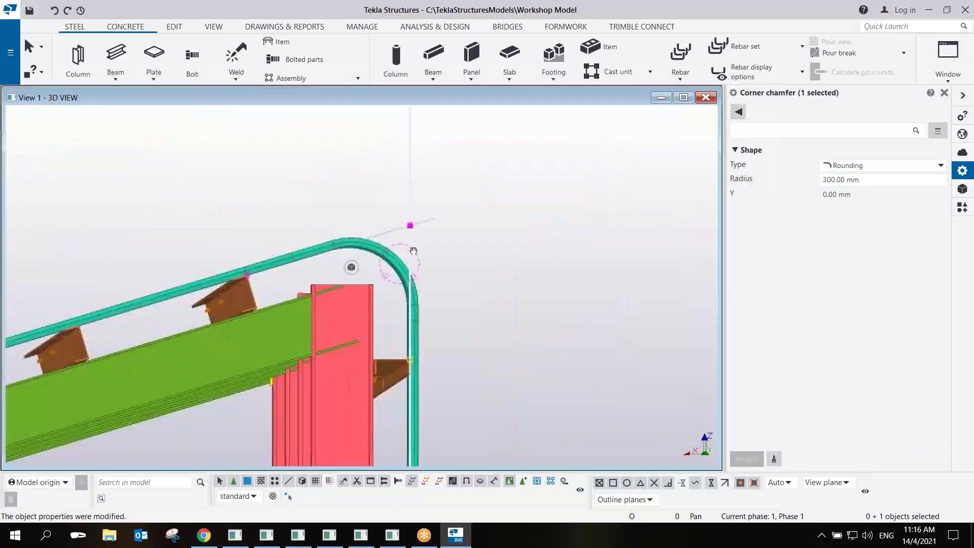
Set the eave corner's rounding radius to 400 mm.
{"action": "middle_click_drag", "start_coordinate": [413, 251], "coordinate": [409, 251], "text": "ctrl"}
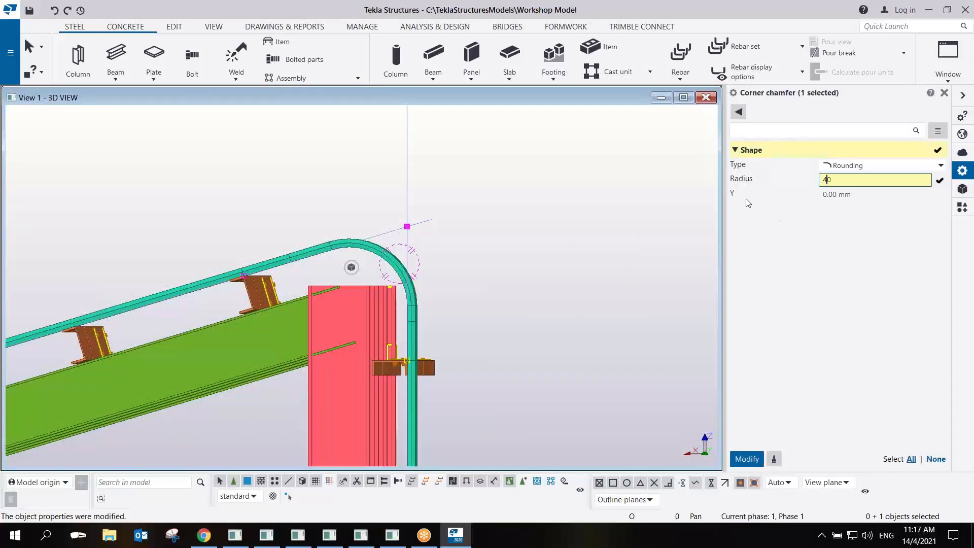
{"action": "key", "text": "Return"}
{"action": "scroll", "coordinate": [390, 306], "scroll_direction": "up", "scroll_amount": 5}
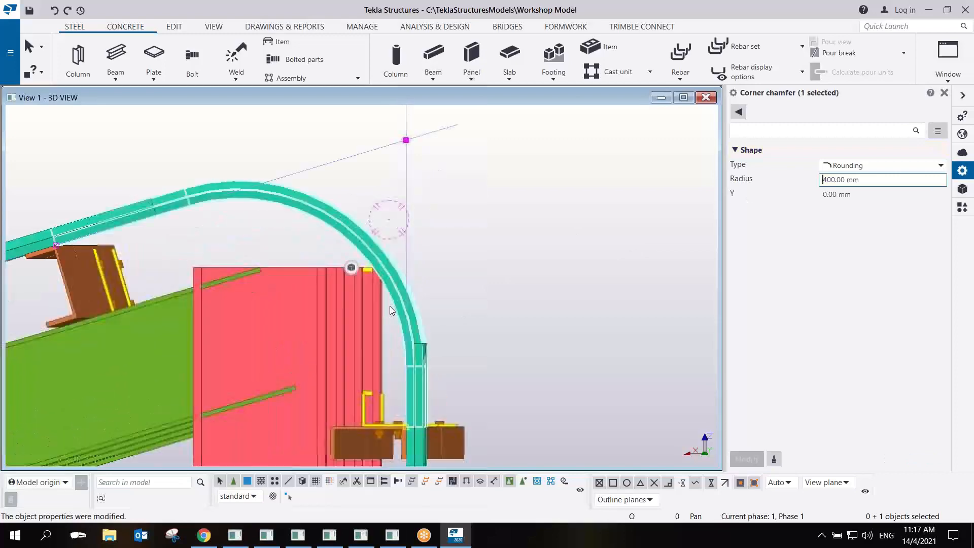
Move the upper end point of the wall cladding sheet down by 100 mm.
{"action": "middle_click_drag", "start_coordinate": [391, 307], "coordinate": [418, 348], "text": "ctrl"}
{"action": "left_click", "coordinate": [420, 350]}
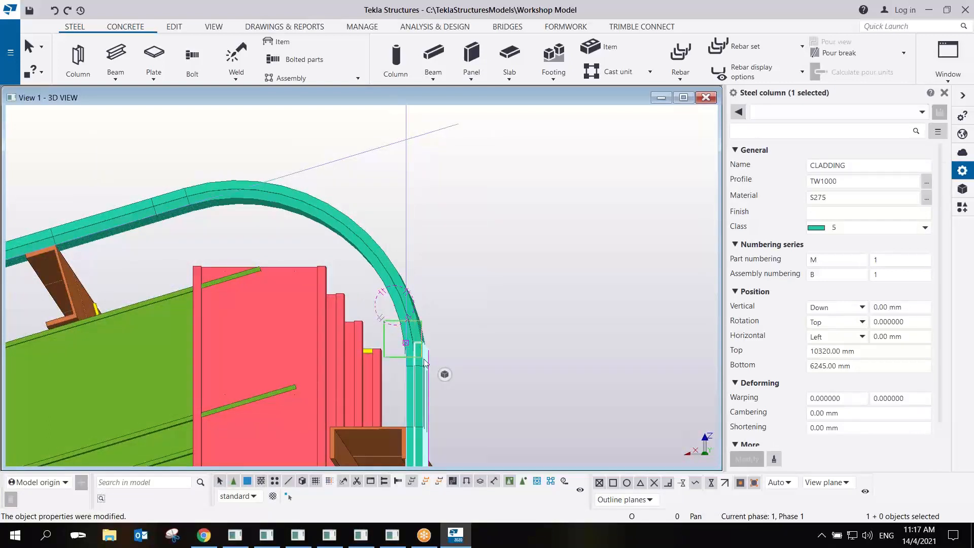
{"action": "right_click", "coordinate": [522, 279]}
{"action": "left_click", "coordinate": [541, 354]}
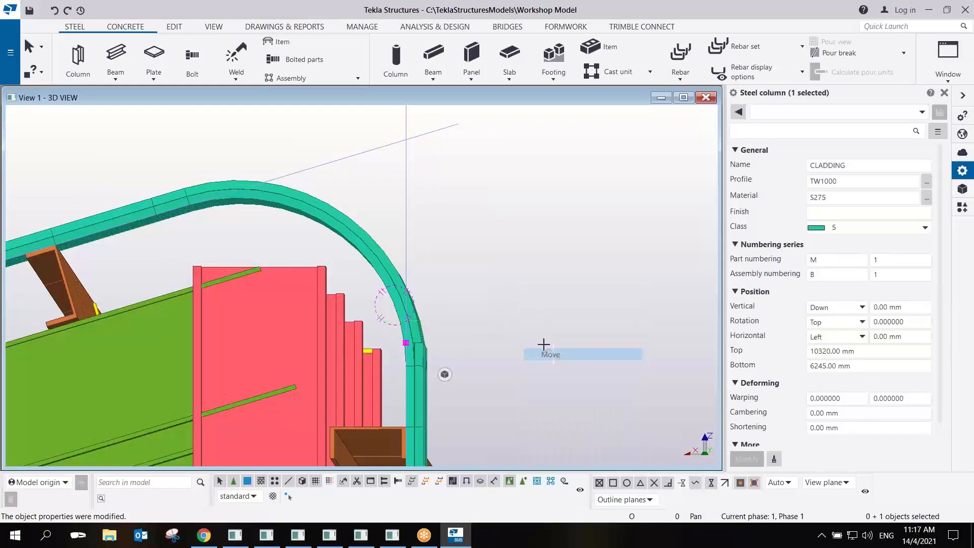
{"action": "left_click", "coordinate": [537, 372]}
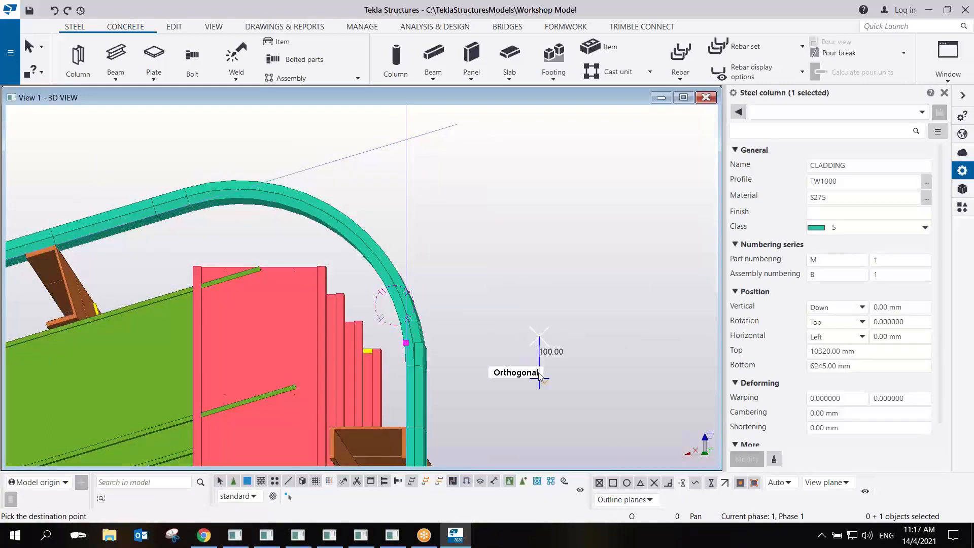
{"action": "left_click", "coordinate": [468, 291]}
Select the roof, bent eave and wall cladding sheets and open the linear copy settings for them.
{"action": "scroll", "coordinate": [472, 301], "scroll_direction": "down", "scroll_amount": 9}
{"action": "middle_click_drag", "start_coordinate": [462, 266], "coordinate": [408, 325]}
{"action": "scroll", "coordinate": [449, 301], "scroll_direction": "down", "scroll_amount": 3}
{"action": "scroll", "coordinate": [386, 300], "scroll_direction": "down", "scroll_amount": 3}
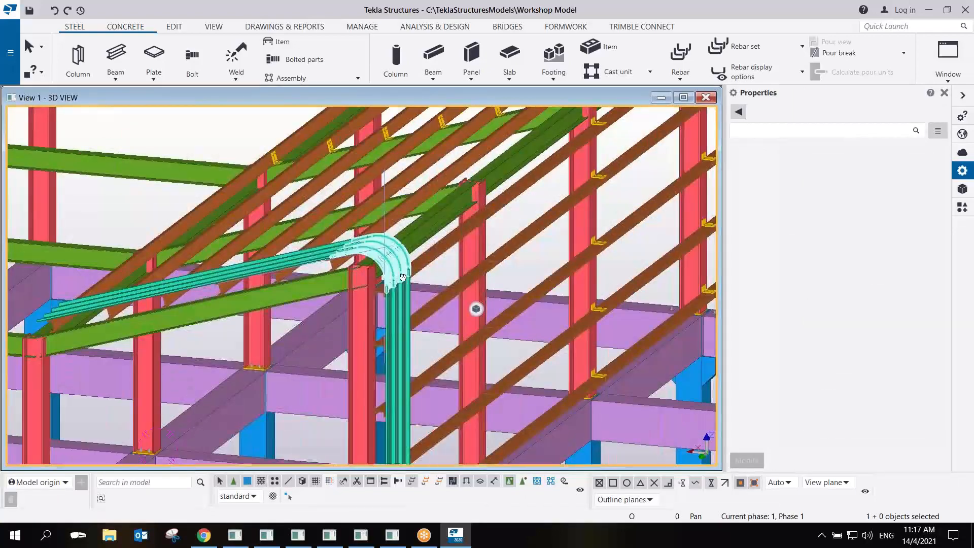
{"action": "middle_click_drag", "start_coordinate": [403, 278], "coordinate": [356, 299], "text": "ctrl"}
{"action": "scroll", "coordinate": [349, 240], "scroll_direction": "up", "scroll_amount": 3}
{"action": "left_click", "coordinate": [330, 216]}
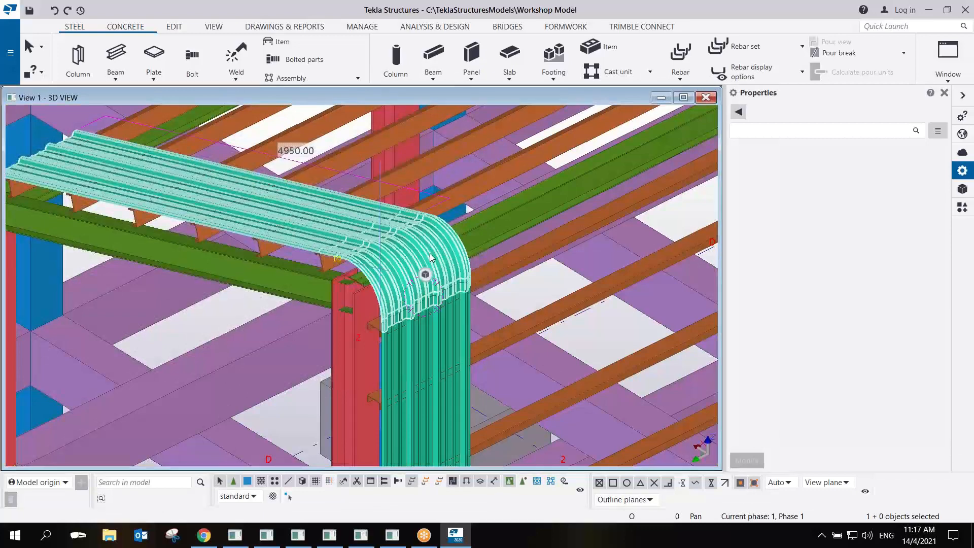
{"action": "left_click", "coordinate": [442, 327], "text": "ctrl"}
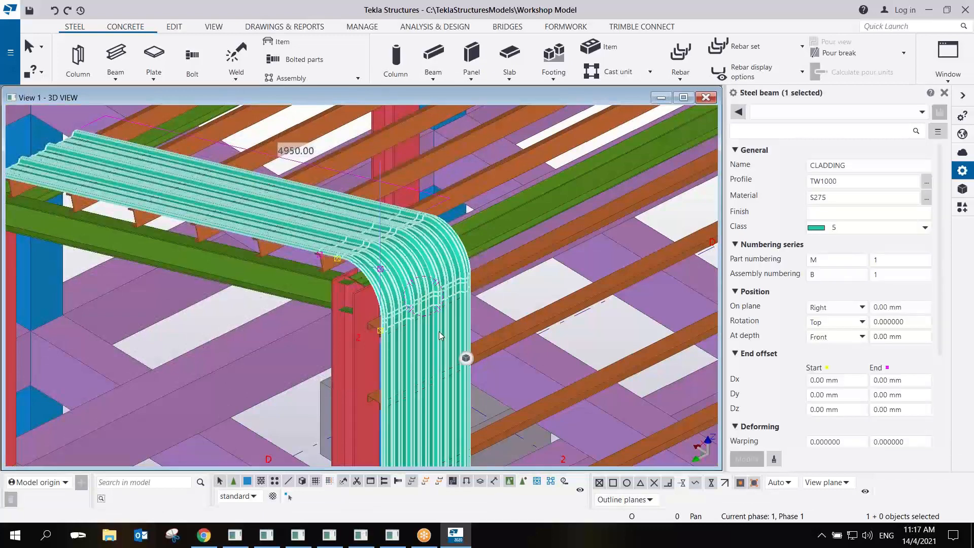
{"action": "right_click", "coordinate": [454, 265]}
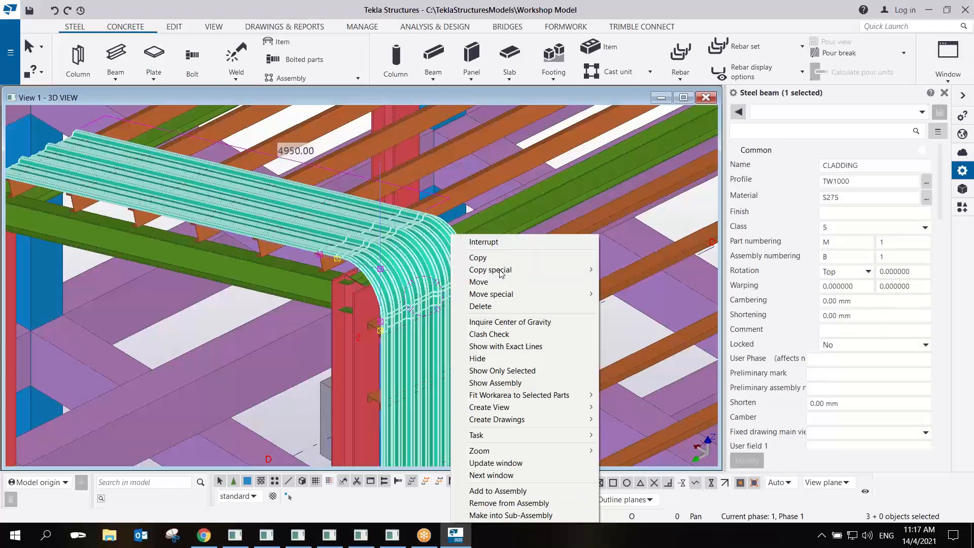
{"action": "mouse_move", "coordinate": [574, 269]}
{"action": "left_click", "coordinate": [612, 273]}
Set the linear copy's start point at the crest corner of the roof sheet's edge rib nearest the gable.
{"action": "middle_click_drag", "start_coordinate": [455, 339], "coordinate": [416, 108]}
{"action": "middle_click_drag", "start_coordinate": [372, 359], "coordinate": [366, 182]}
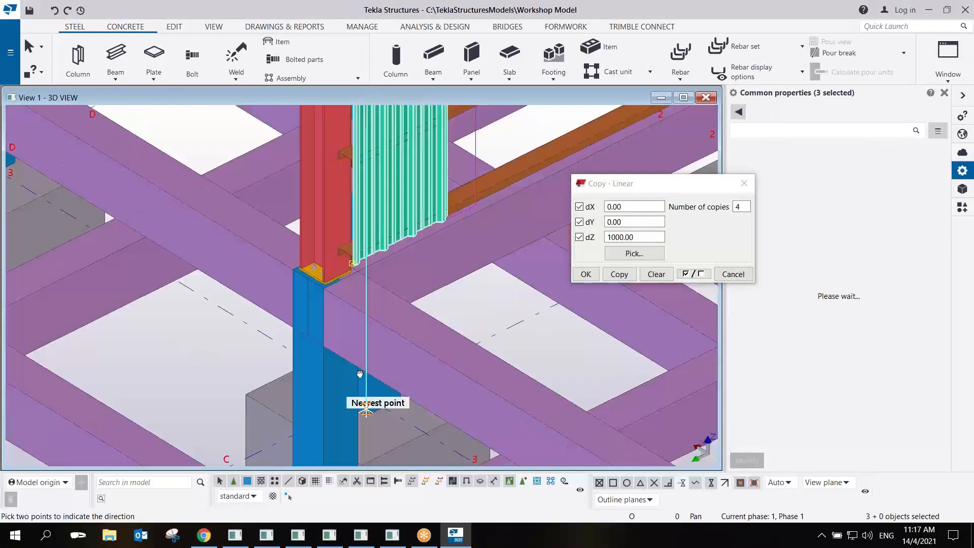
{"action": "middle_click_drag", "start_coordinate": [361, 408], "coordinate": [350, 313]}
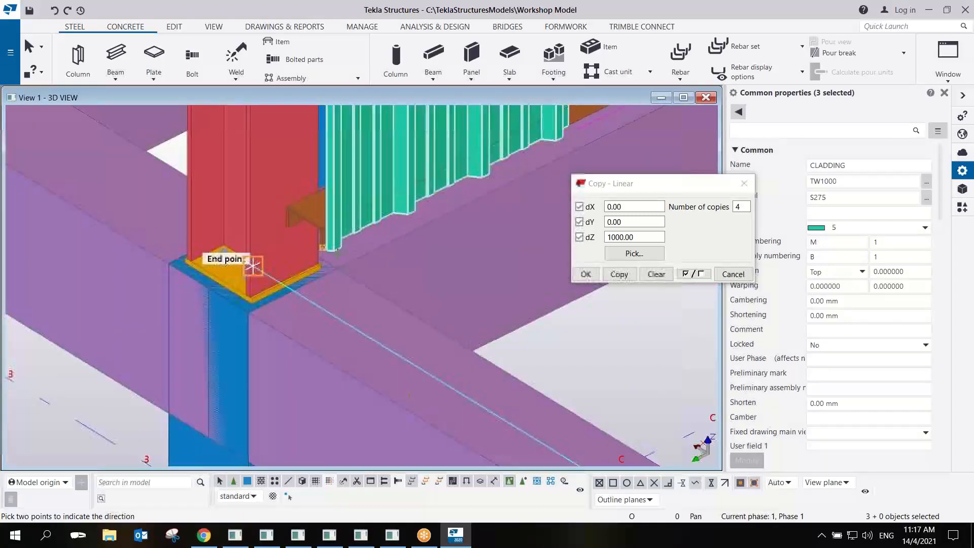
{"action": "scroll", "coordinate": [355, 259], "scroll_direction": "up", "scroll_amount": 5}
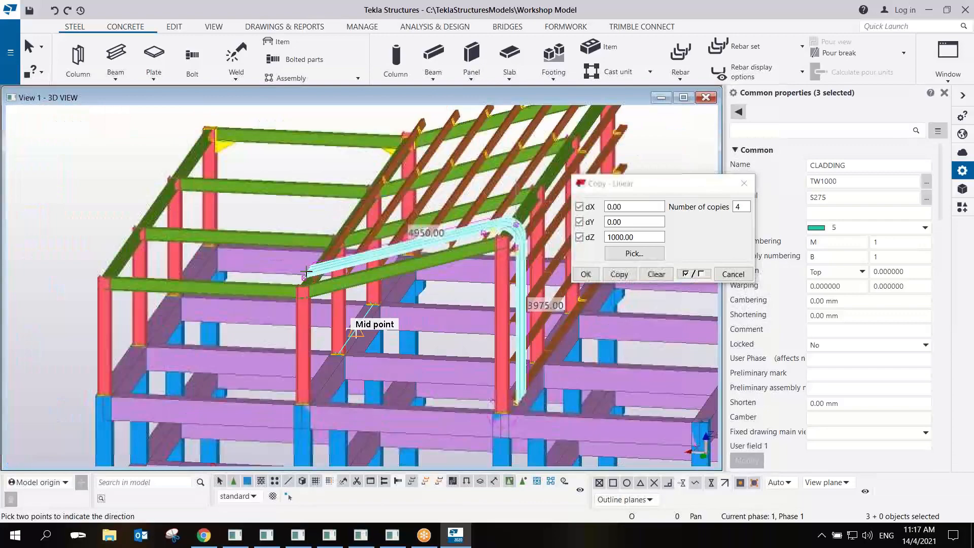
{"action": "middle_click_drag", "start_coordinate": [306, 273], "coordinate": [349, 278]}
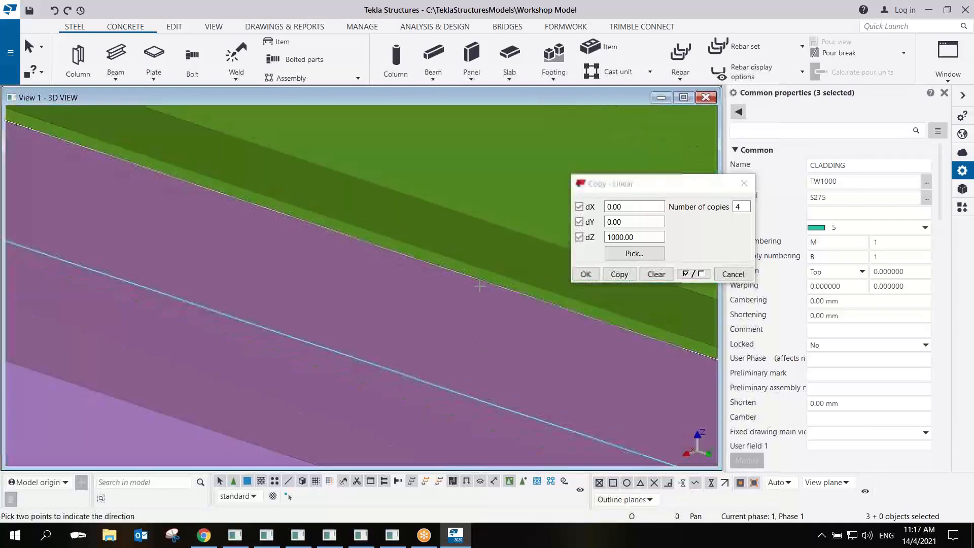
{"action": "middle_click_drag", "start_coordinate": [480, 286], "coordinate": [300, 402]}
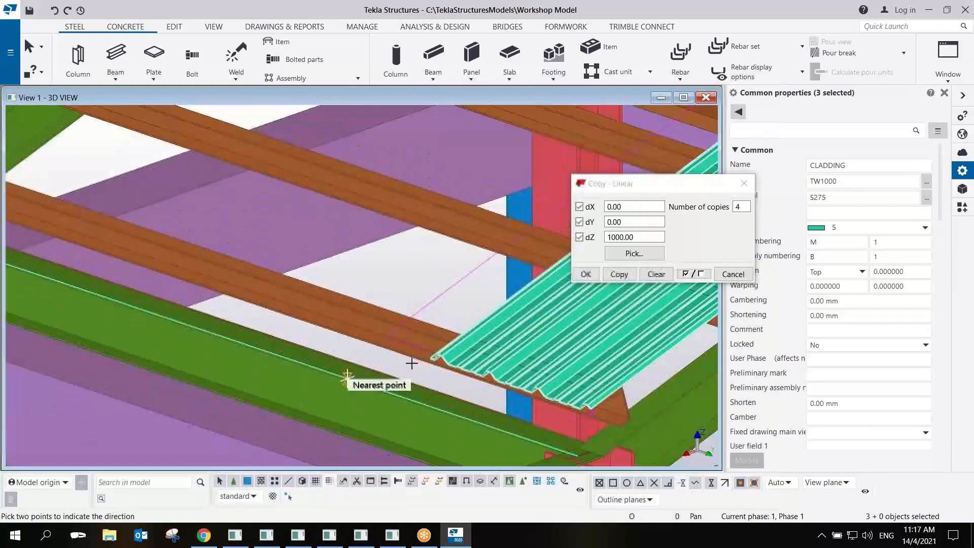
{"action": "scroll", "coordinate": [490, 360], "scroll_direction": "up", "scroll_amount": 3}
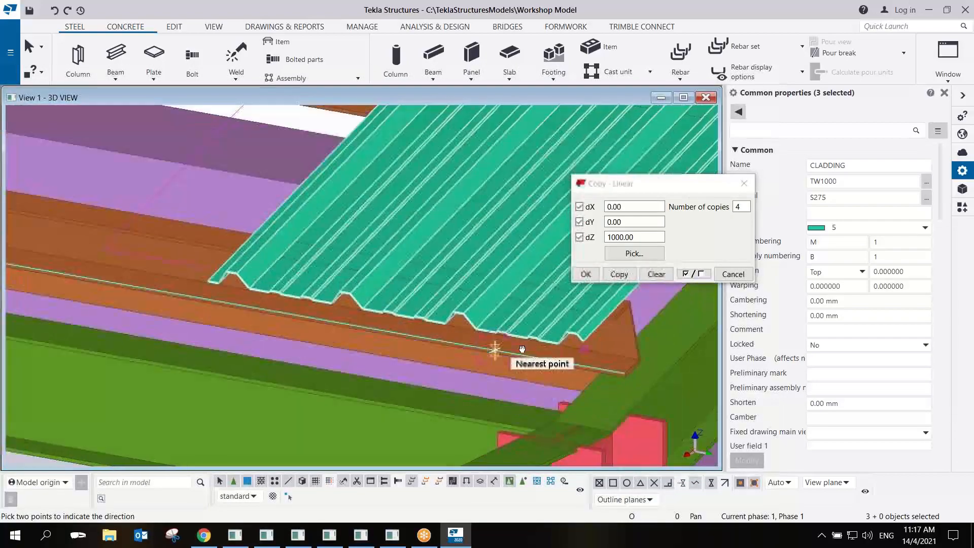
{"action": "scroll", "coordinate": [556, 340], "scroll_direction": "up", "scroll_amount": 2}
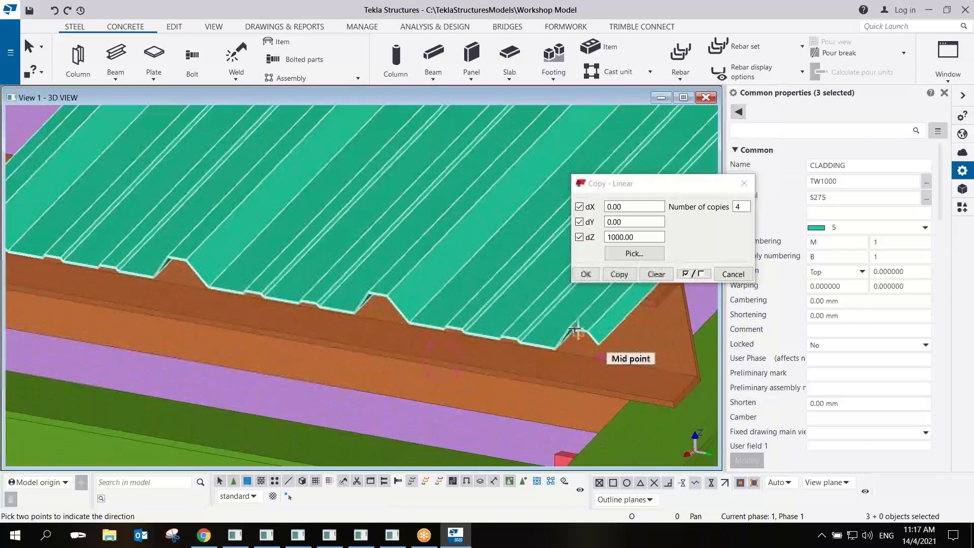
{"action": "scroll", "coordinate": [575, 330], "scroll_direction": "up", "scroll_amount": 2}
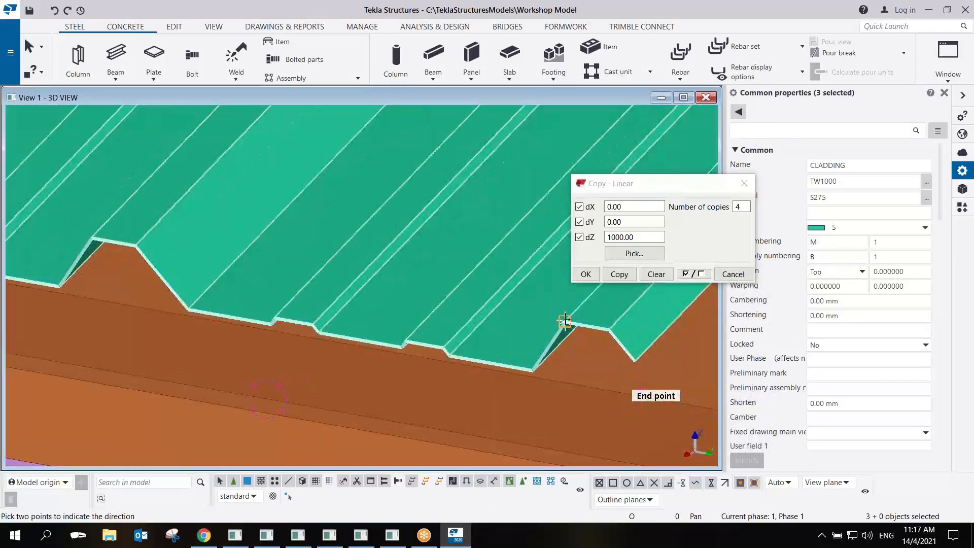
{"action": "left_click", "coordinate": [565, 323]}
Set the copy's second point at the matching rib corner on the roof sheet's far edge, for a dY of -1000 mm.
{"action": "middle_click_drag", "start_coordinate": [401, 345], "coordinate": [526, 376]}
{"action": "scroll", "coordinate": [528, 376], "scroll_direction": "down", "scroll_amount": 3}
{"action": "middle_click_drag", "start_coordinate": [304, 335], "coordinate": [604, 389]}
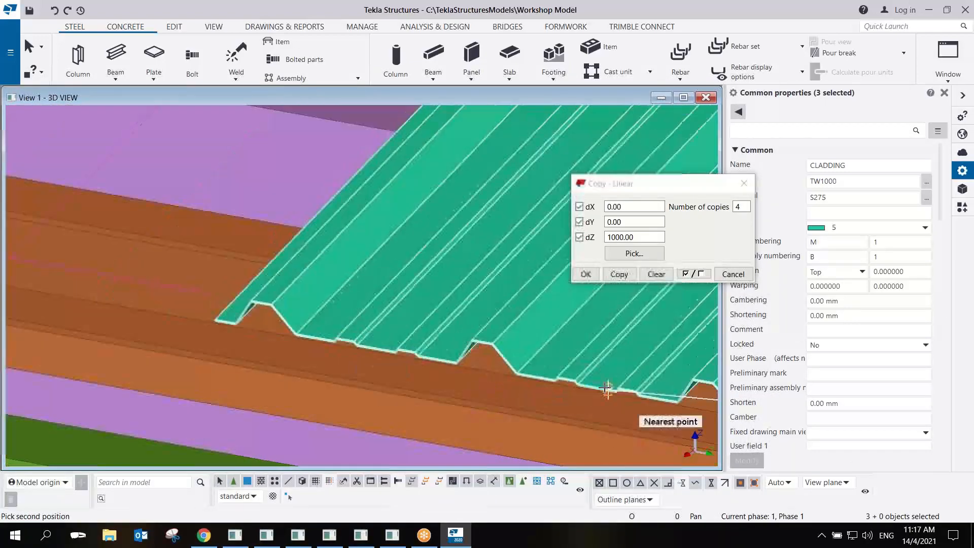
{"action": "scroll", "coordinate": [223, 294], "scroll_direction": "up", "scroll_amount": 1}
{"action": "scroll", "coordinate": [224, 295], "scroll_direction": "up", "scroll_amount": 5}
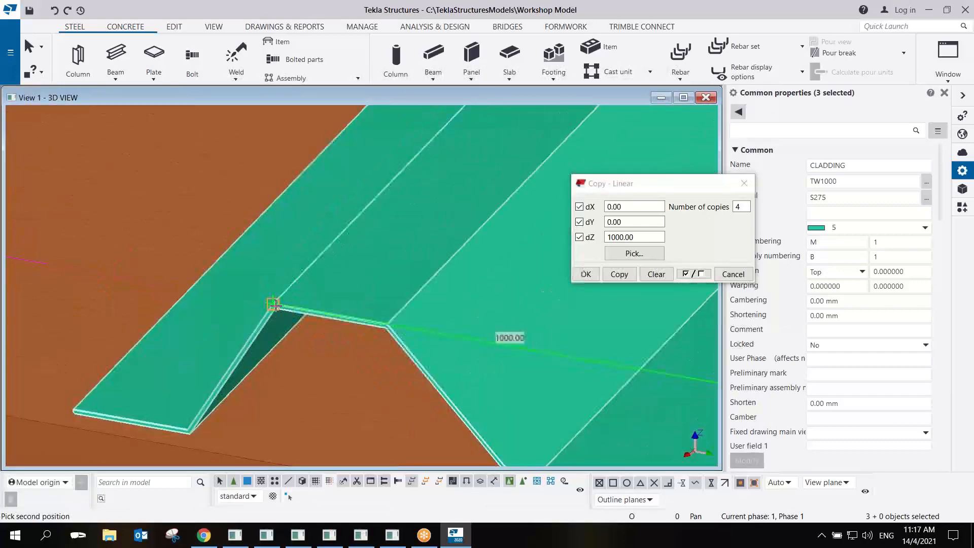
{"action": "left_click", "coordinate": [273, 304]}
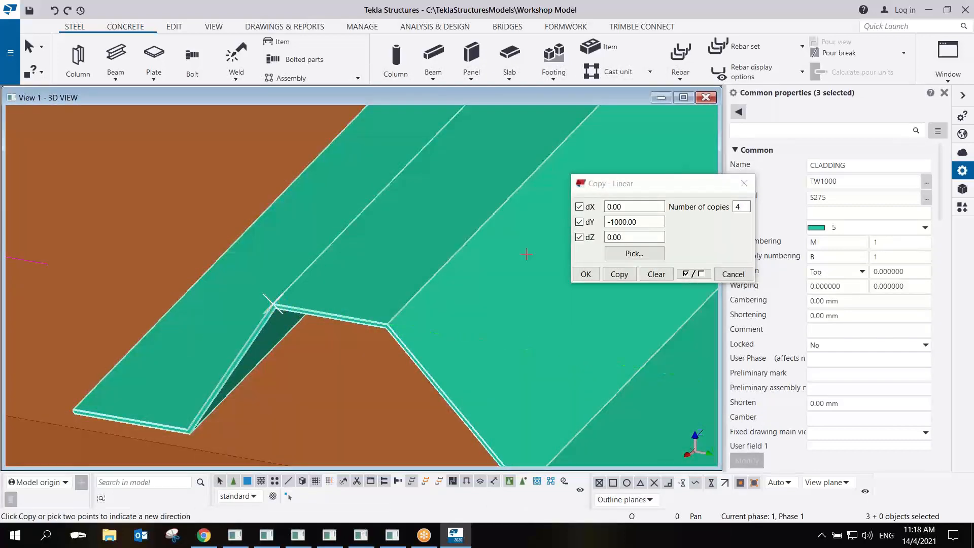
Copy the three cladding sheets along the building with 10 copies.
{"action": "scroll", "coordinate": [364, 324], "scroll_direction": "down", "scroll_amount": 2}
{"action": "scroll", "coordinate": [365, 323], "scroll_direction": "down", "scroll_amount": 6}
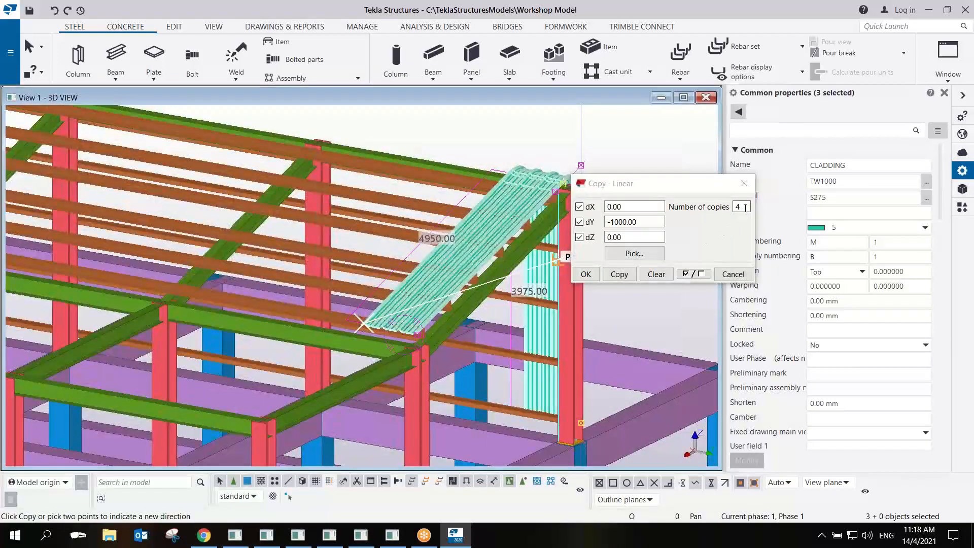
{"action": "double_click", "coordinate": [744, 207]}
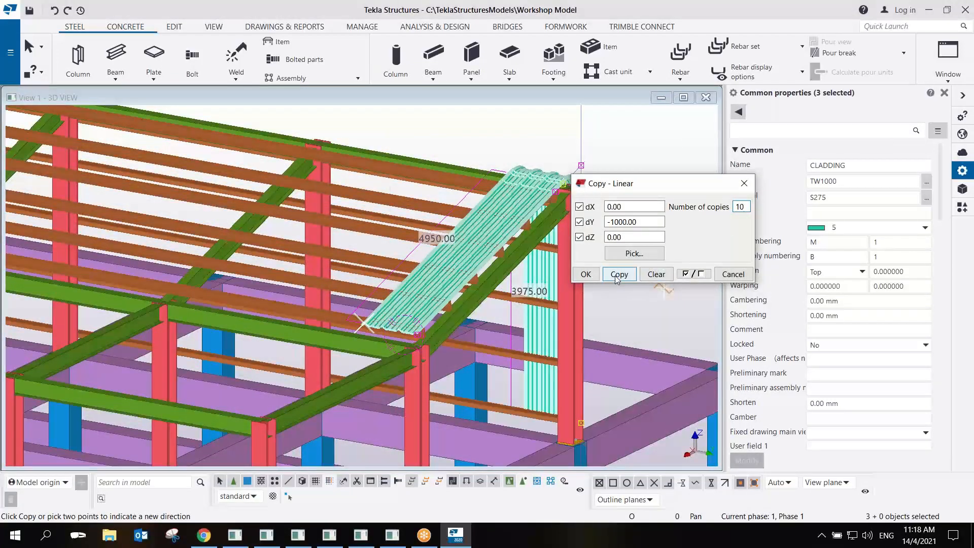
{"action": "left_click", "coordinate": [586, 275]}
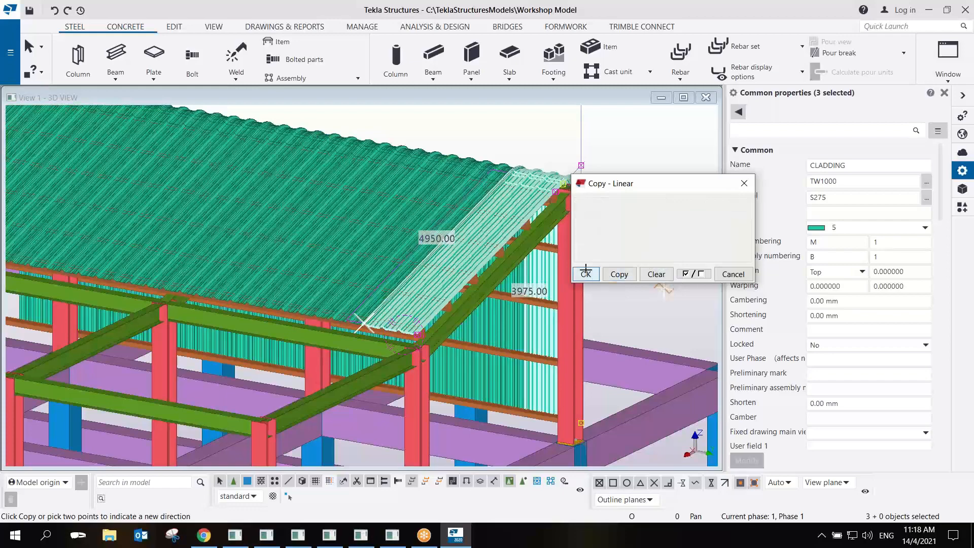
{"action": "scroll", "coordinate": [378, 202], "scroll_direction": "down", "scroll_amount": 5}
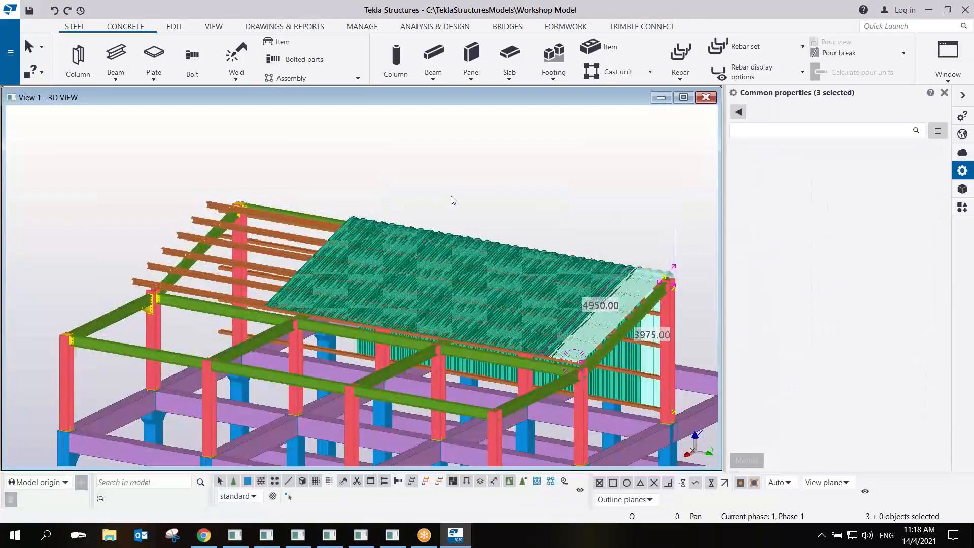
End the copy command and inspect the copied roof, eave and wall cladding from several sides of the building.
{"action": "scroll", "coordinate": [333, 273], "scroll_direction": "down", "scroll_amount": 5}
{"action": "middle_click_drag", "start_coordinate": [369, 291], "coordinate": [714, 236], "text": "ctrl"}
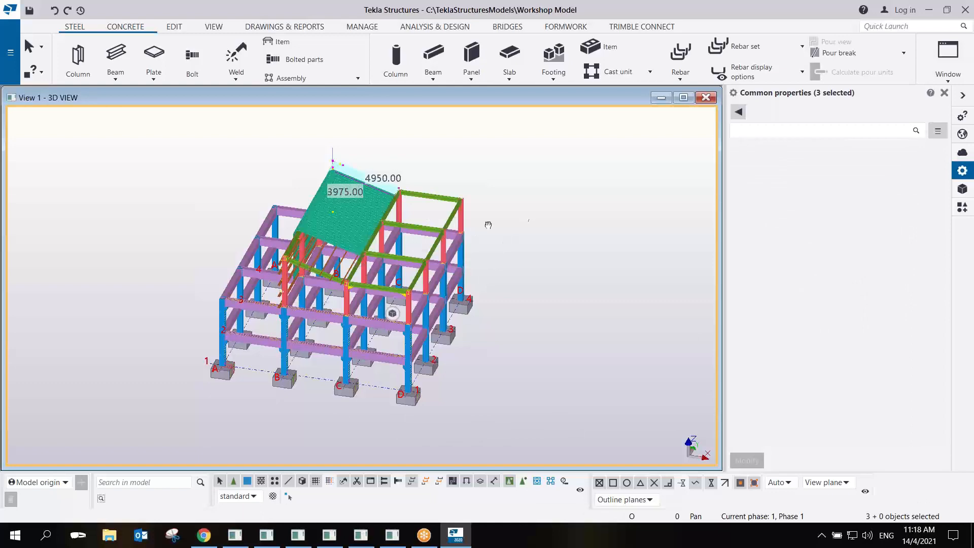
{"action": "middle_click_drag", "start_coordinate": [298, 232], "coordinate": [358, 223], "text": "ctrl"}
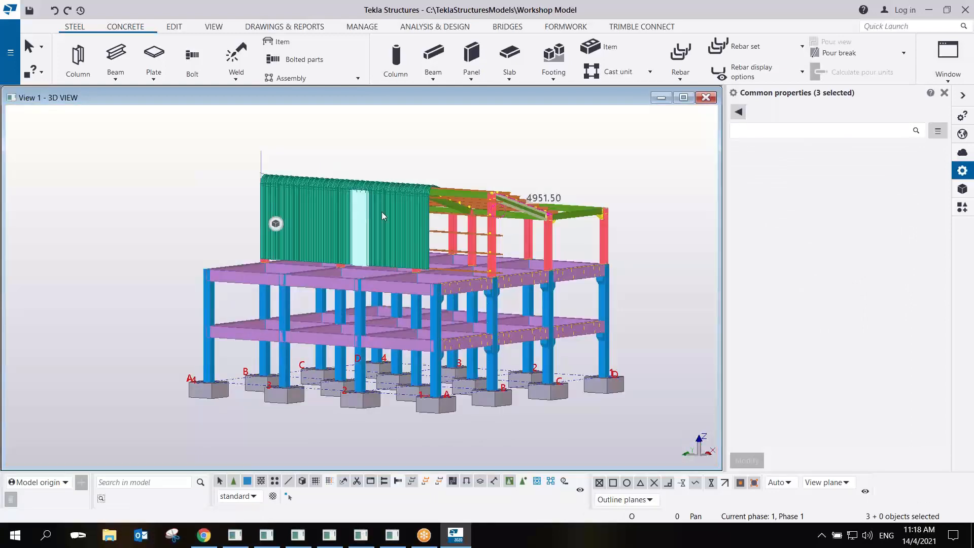
{"action": "scroll", "coordinate": [471, 155], "scroll_direction": "up", "scroll_amount": 2}
{"action": "right_click", "coordinate": [469, 150]}
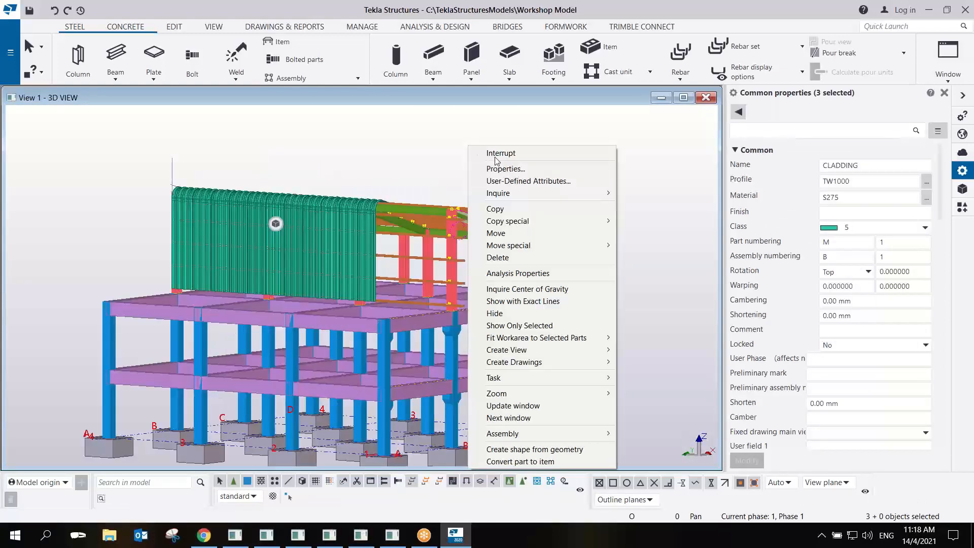
{"action": "left_click", "coordinate": [502, 153]}
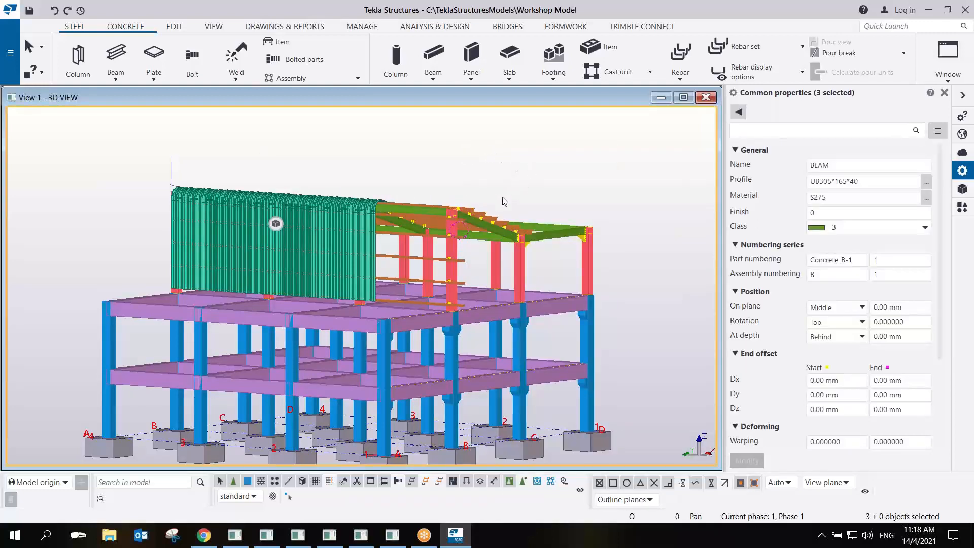
{"action": "right_click", "coordinate": [501, 152]}
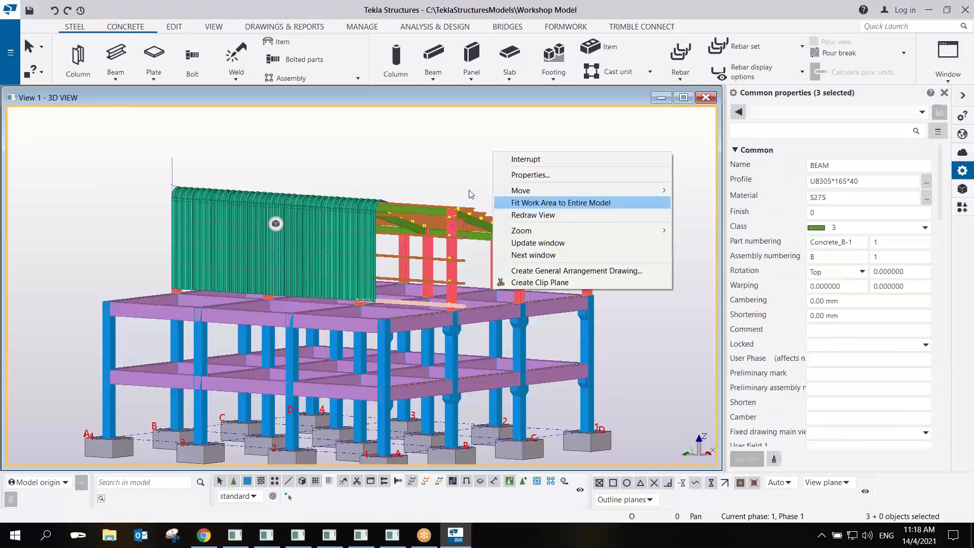
{"action": "left_click", "coordinate": [523, 157]}
{"action": "middle_click_drag", "start_coordinate": [489, 179], "coordinate": [257, 298], "text": "ctrl"}
{"action": "middle_click_drag", "start_coordinate": [480, 331], "coordinate": [391, 300]}
{"action": "scroll", "coordinate": [386, 299], "scroll_direction": "up", "scroll_amount": 4}
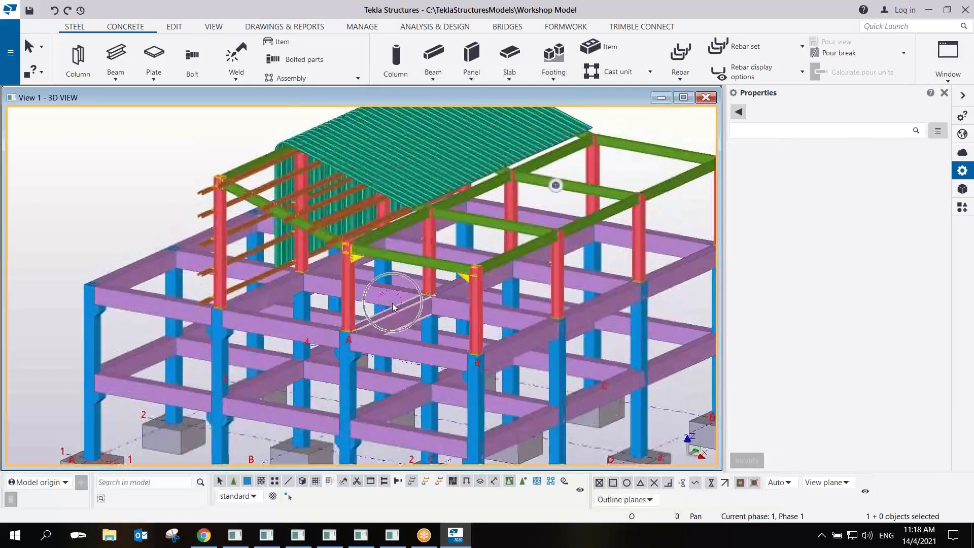
{"action": "scroll", "coordinate": [390, 300], "scroll_direction": "down", "scroll_amount": 6}
{"action": "scroll", "coordinate": [390, 300], "scroll_direction": "up", "scroll_amount": 2}
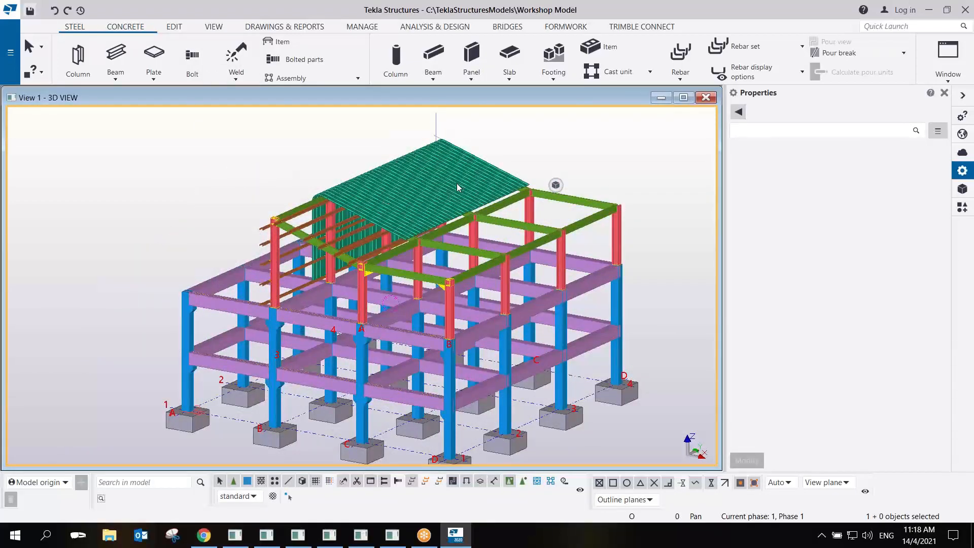
Save the model and perform numbering on it.
{"action": "key", "text": "ctrl+s"}
{"action": "left_click", "coordinate": [303, 30]}
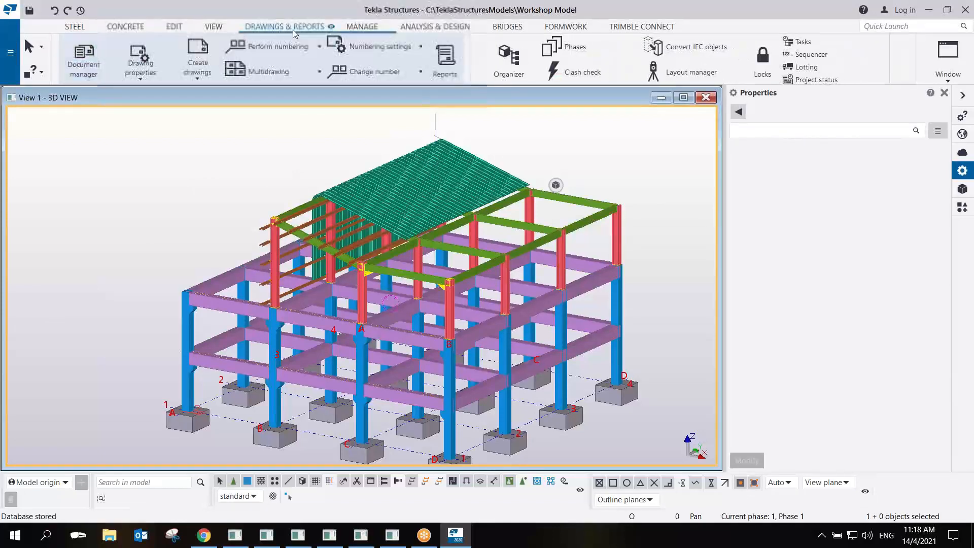
{"action": "left_click", "coordinate": [276, 46]}
{"action": "left_click", "coordinate": [287, 134]}
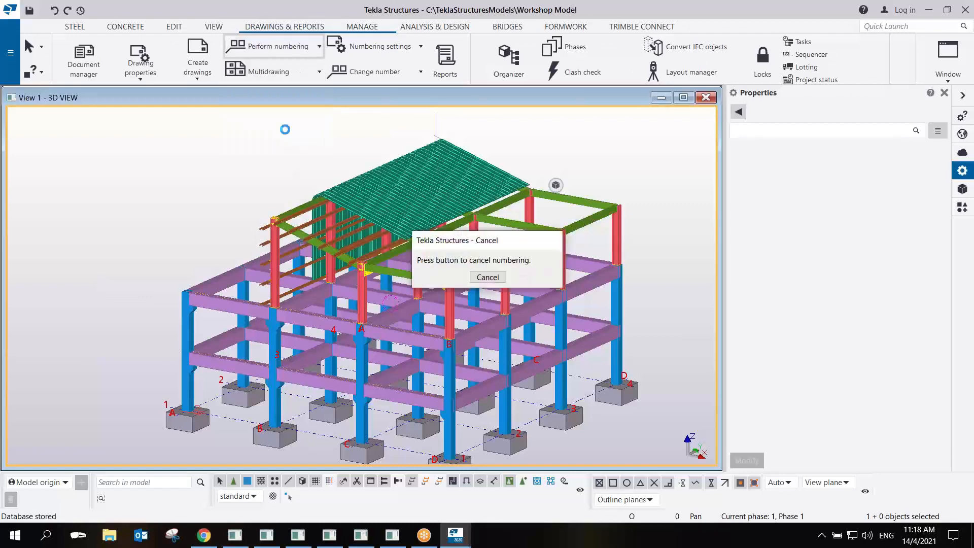
Select all the steel framing, purlins, plates and cladding above the upper concrete floor in a side-on view.
{"action": "middle_click_drag", "start_coordinate": [358, 280], "coordinate": [554, 308], "text": "ctrl"}
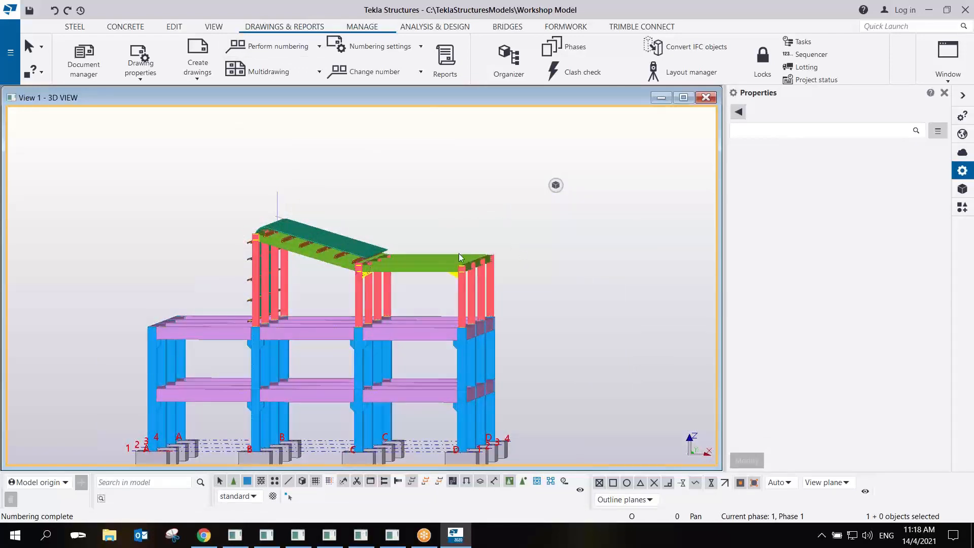
{"action": "scroll", "coordinate": [379, 262], "scroll_direction": "up", "scroll_amount": 2}
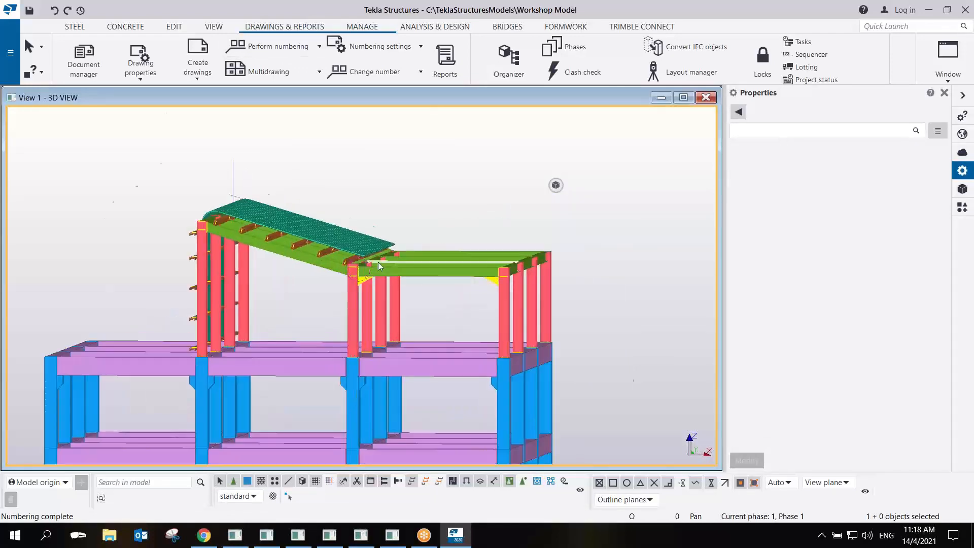
{"action": "scroll", "coordinate": [378, 263], "scroll_direction": "up", "scroll_amount": 2}
{"action": "scroll", "coordinate": [379, 262], "scroll_direction": "down", "scroll_amount": 4}
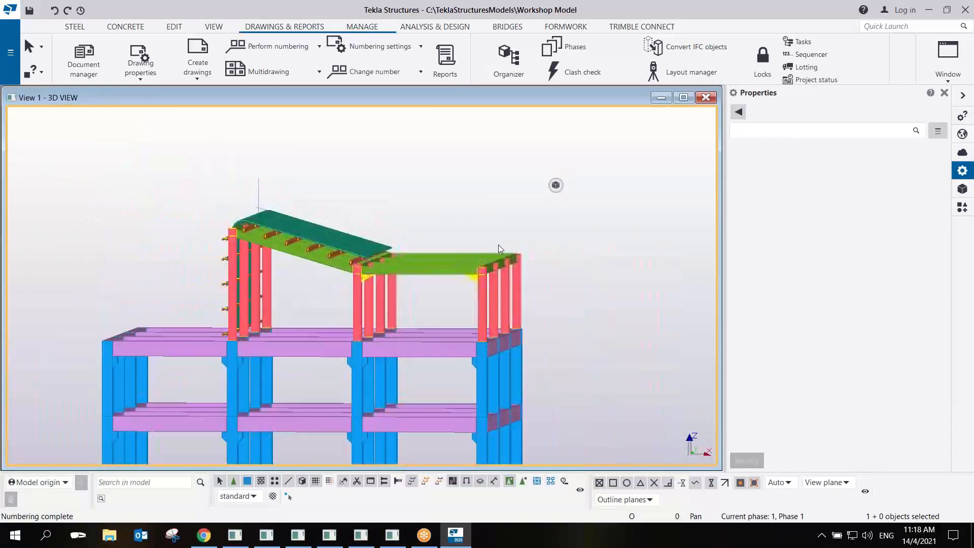
{"action": "left_click", "coordinate": [251, 196]}
{"action": "left_click_drag", "start_coordinate": [585, 168], "coordinate": [200, 281]}
{"action": "middle_click_drag", "start_coordinate": [200, 282], "coordinate": [192, 316], "text": "ctrl"}
{"action": "left_click", "coordinate": [349, 219]}
{"action": "middle_click_drag", "start_coordinate": [331, 309], "coordinate": [451, 276], "text": "ctrl"}
{"action": "scroll", "coordinate": [333, 285], "scroll_direction": "up", "scroll_amount": 1}
{"action": "left_click_drag", "start_coordinate": [702, 172], "coordinate": [282, 361]}
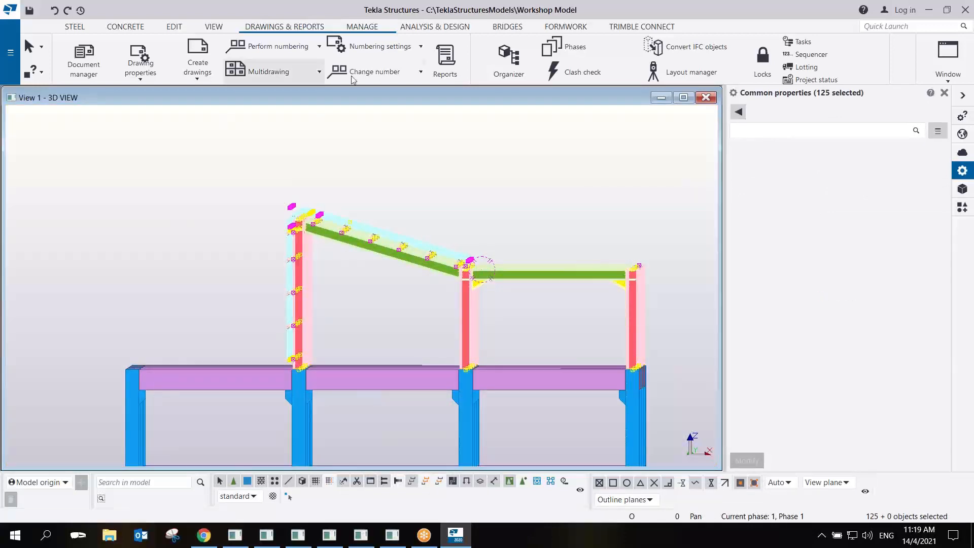
Create an Assembly Part List report from the selected steel objects.
{"action": "left_click", "coordinate": [446, 69]}
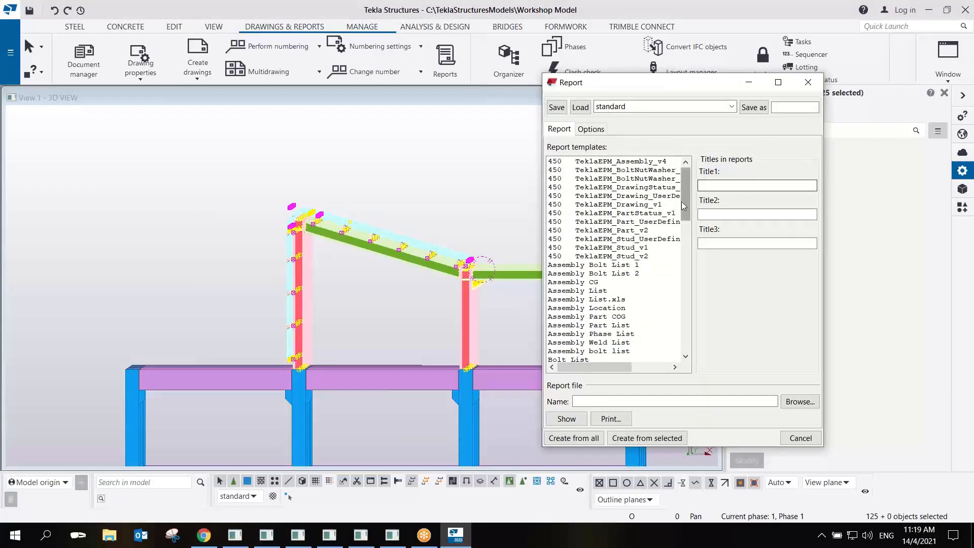
{"action": "left_click", "coordinate": [607, 326]}
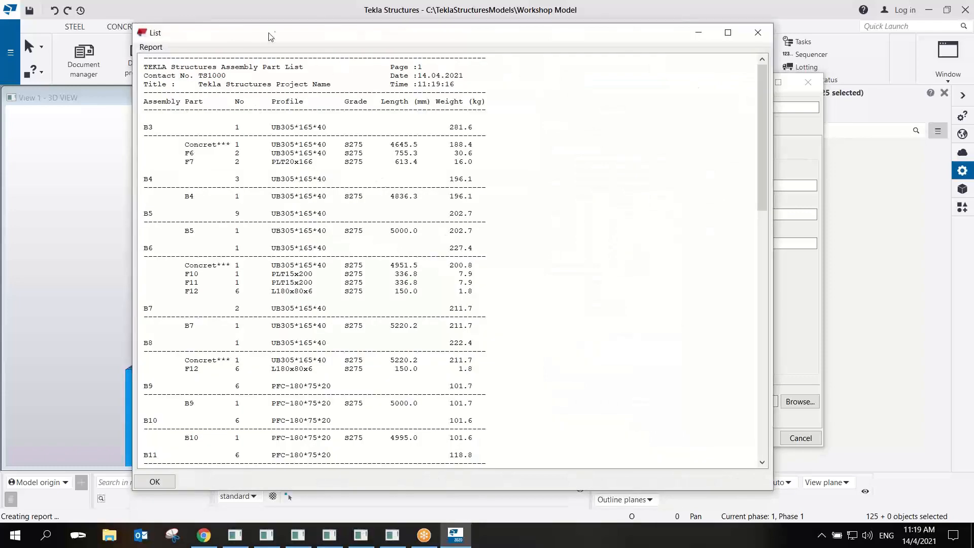
{"action": "left_click_drag", "start_coordinate": [273, 38], "coordinate": [257, 33]}
Read through the assembly part list, including the parts that make up column assembly C1, and close the list.
{"action": "scroll", "coordinate": [311, 259], "scroll_direction": "down", "scroll_amount": 9}
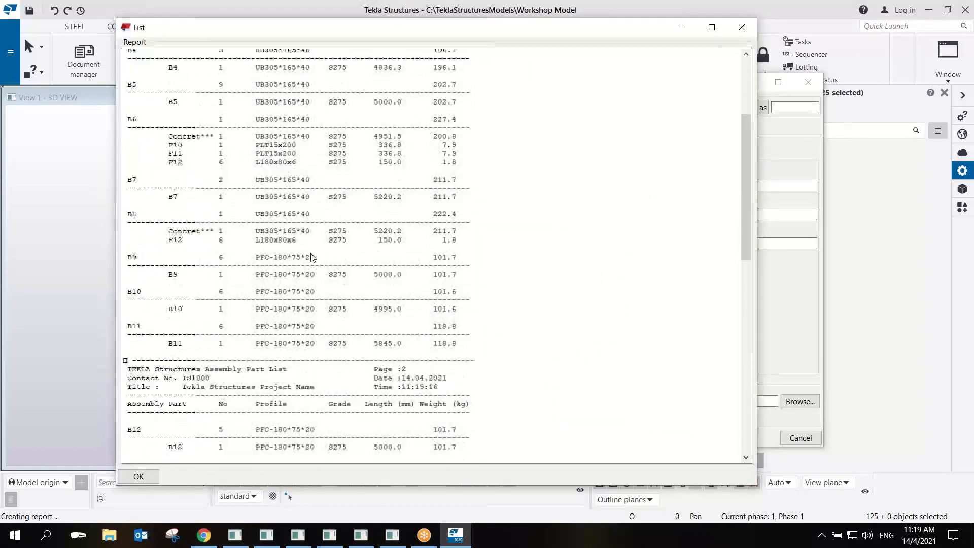
{"action": "scroll", "coordinate": [194, 275], "scroll_direction": "down", "scroll_amount": 3}
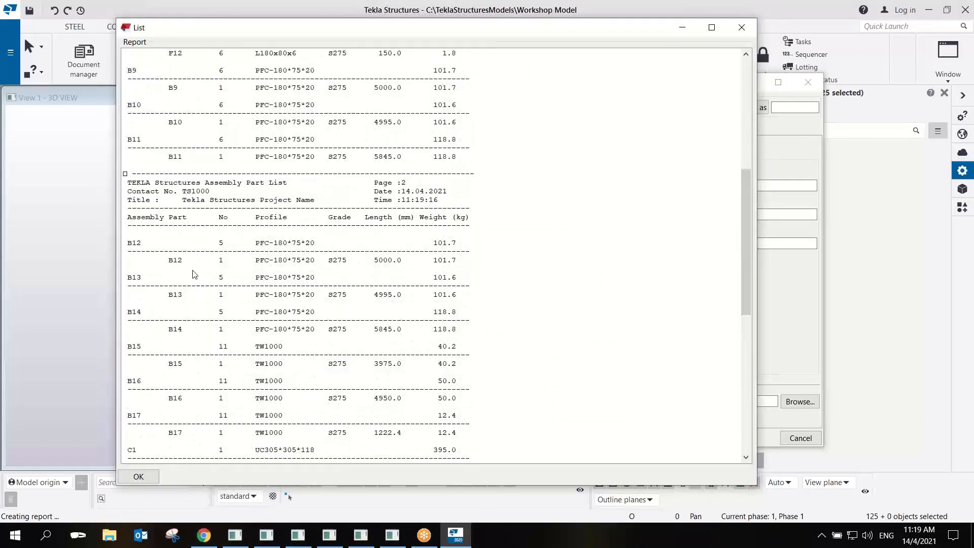
{"action": "scroll", "coordinate": [277, 270], "scroll_direction": "down", "scroll_amount": 9}
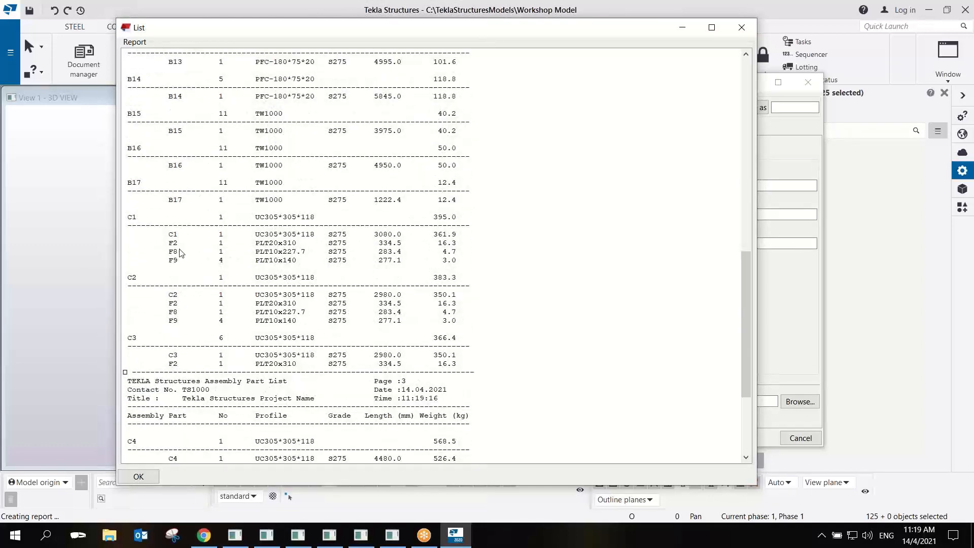
{"action": "left_click_drag", "start_coordinate": [169, 236], "coordinate": [171, 265]}
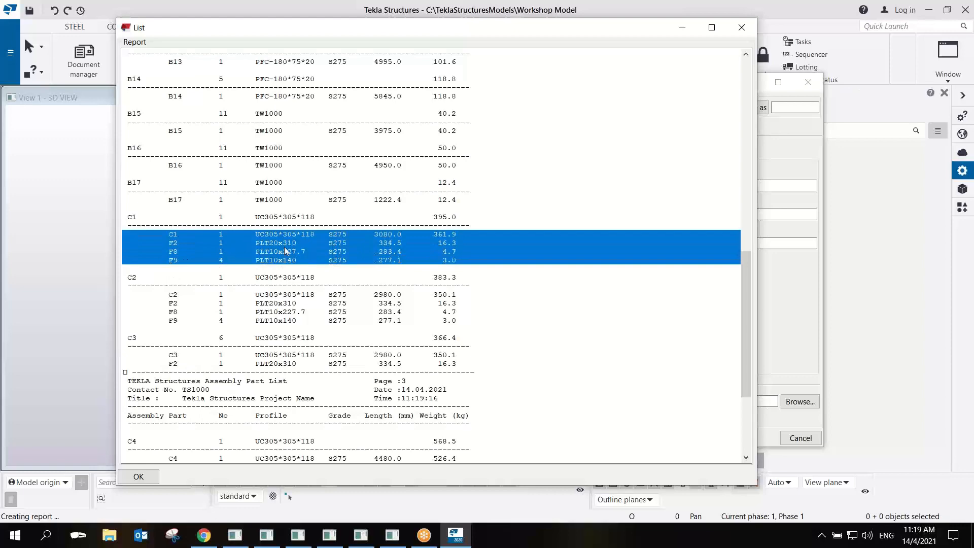
{"action": "scroll", "coordinate": [293, 300], "scroll_direction": "down", "scroll_amount": 6}
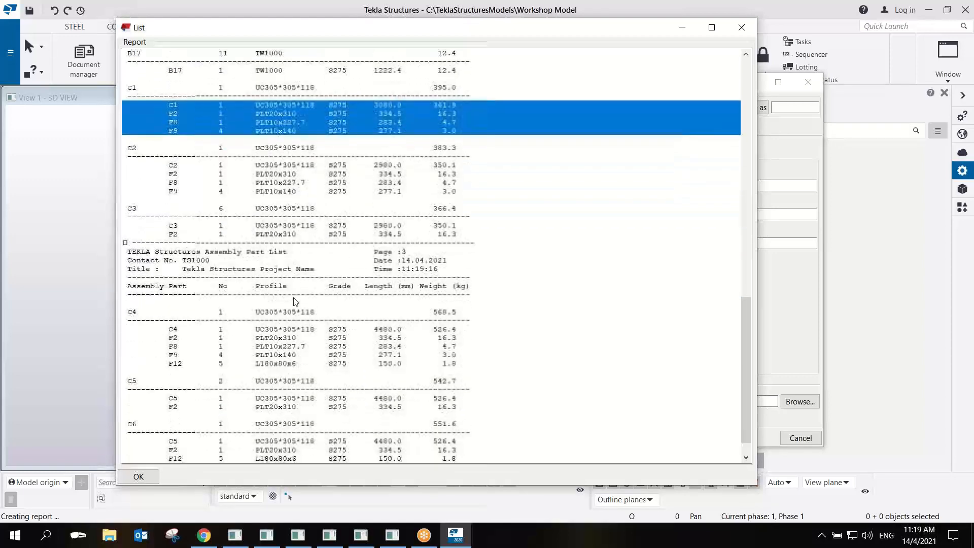
{"action": "scroll", "coordinate": [264, 287], "scroll_direction": "up", "scroll_amount": 15}
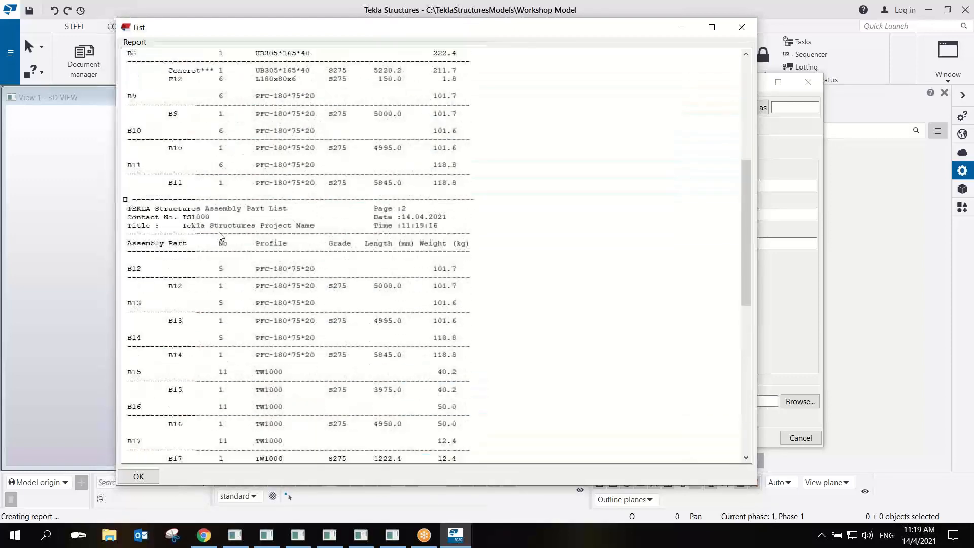
{"action": "scroll", "coordinate": [238, 202], "scroll_direction": "up", "scroll_amount": 6}
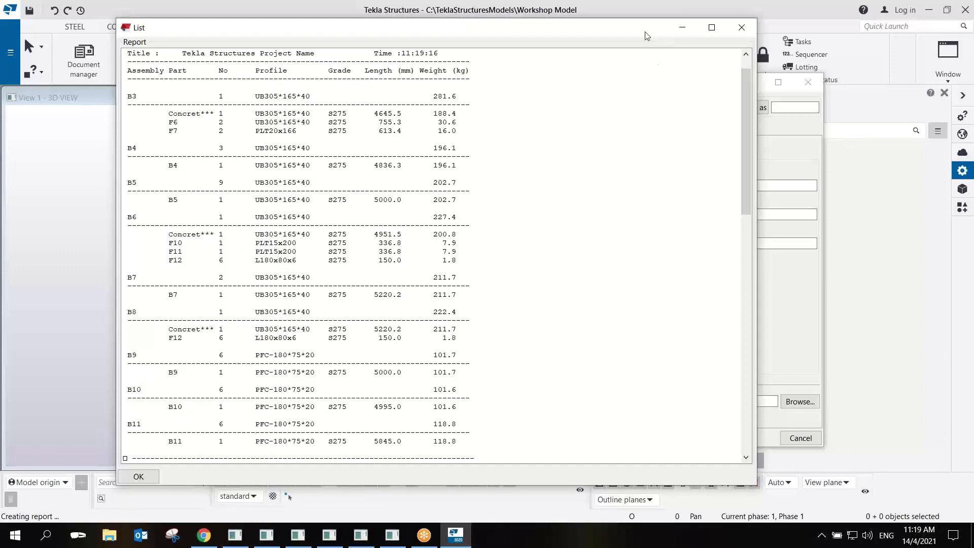
{"action": "left_click_drag", "start_coordinate": [645, 33], "coordinate": [551, 64]}
{"action": "left_click", "coordinate": [648, 59]}
Choose Part List.xls as the template for a new report.
{"action": "middle_click_drag", "start_coordinate": [396, 248], "coordinate": [355, 261]}
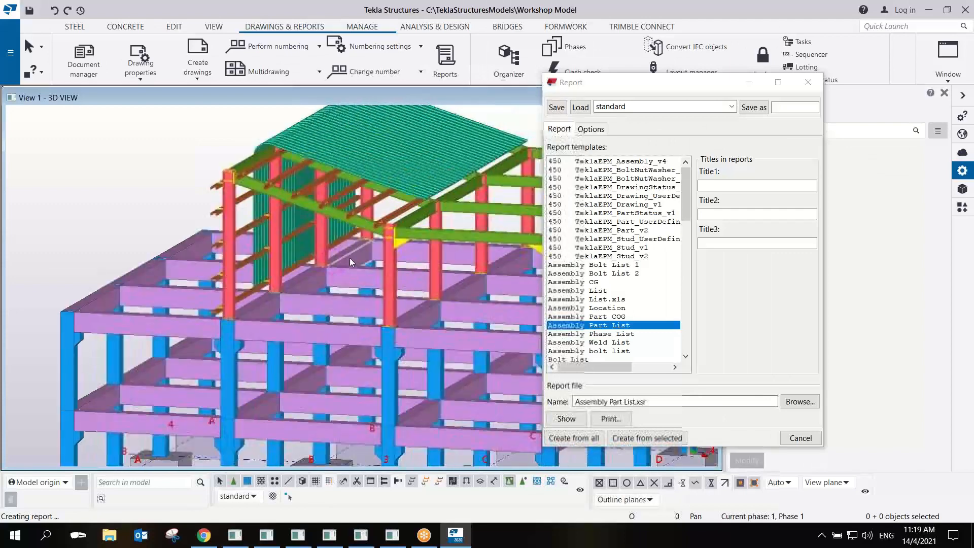
{"action": "scroll", "coordinate": [355, 261], "scroll_direction": "down", "scroll_amount": 3}
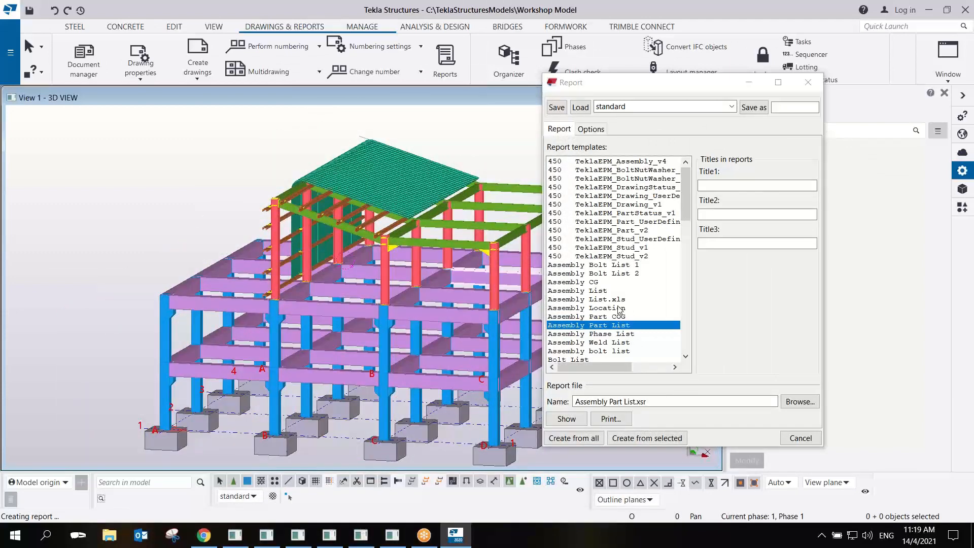
{"action": "scroll", "coordinate": [614, 327], "scroll_direction": "down", "scroll_amount": 12}
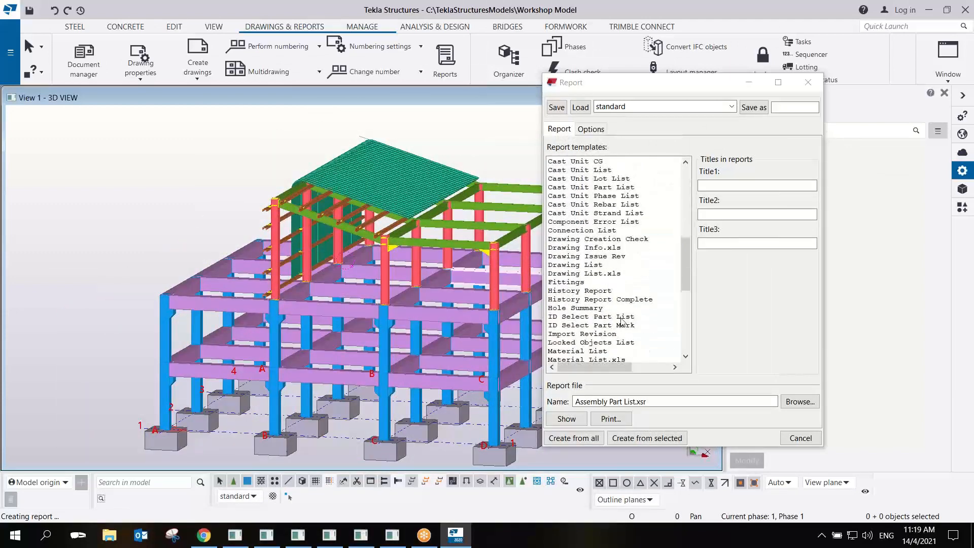
{"action": "left_click_drag", "start_coordinate": [684, 259], "coordinate": [687, 288]}
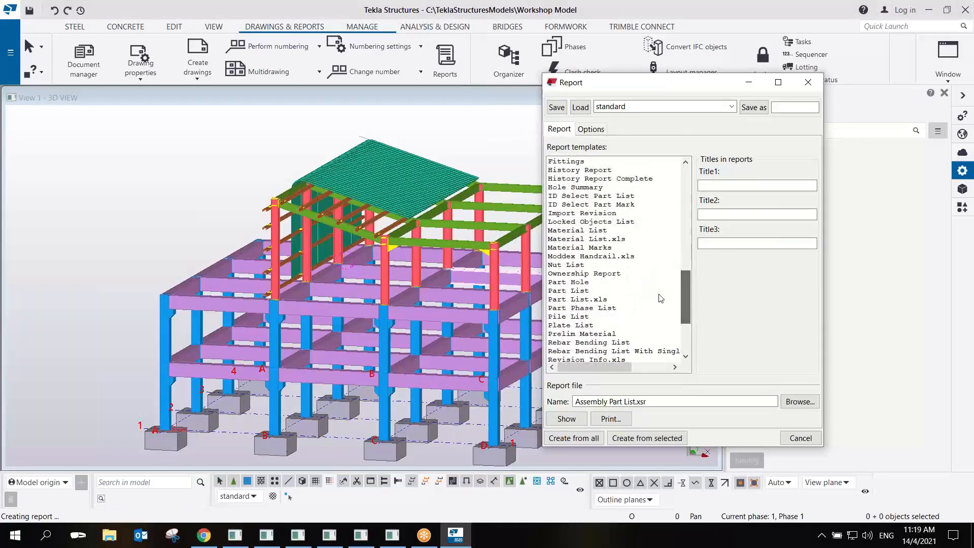
{"action": "left_click", "coordinate": [584, 299]}
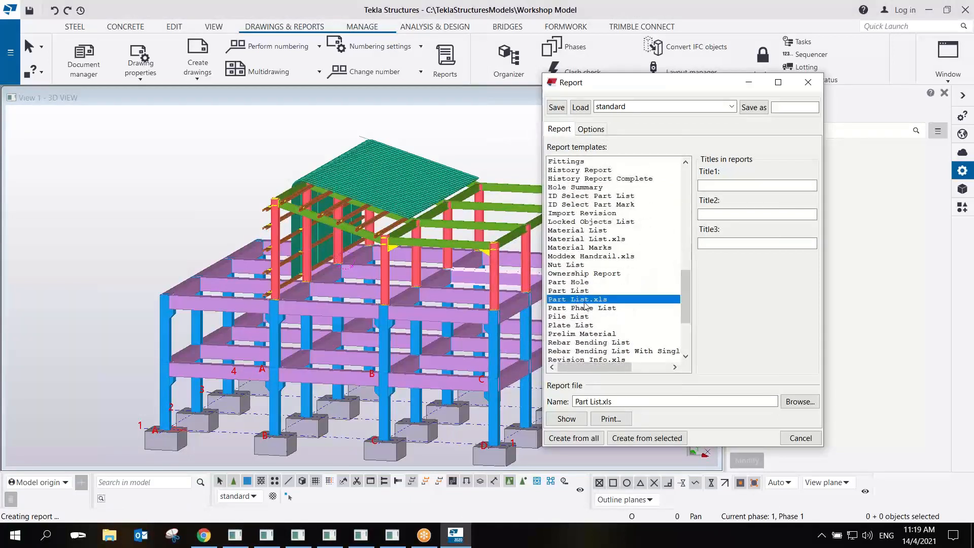
Set the report options to show the report with the associated viewer.
{"action": "left_click", "coordinate": [589, 128]}
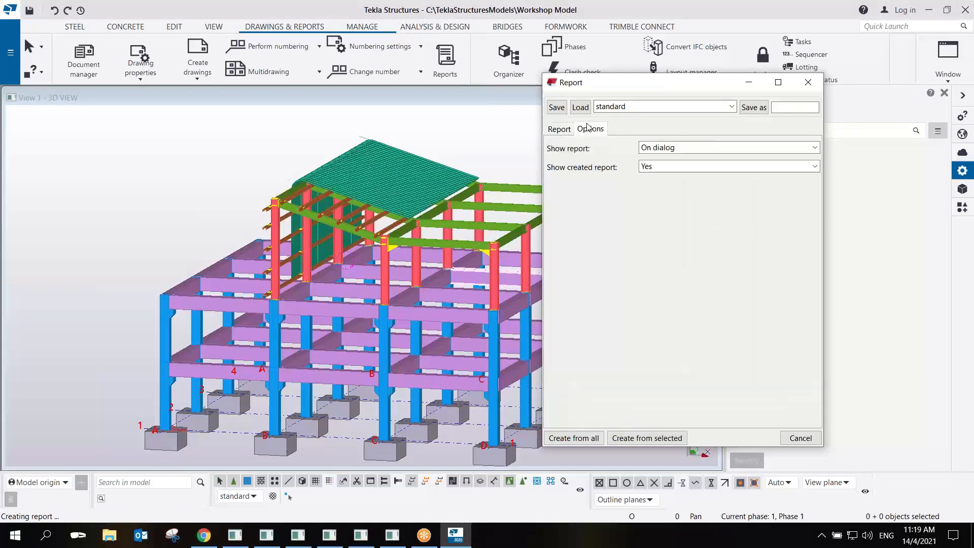
{"action": "left_click", "coordinate": [658, 148]}
{"action": "left_click", "coordinate": [660, 167]}
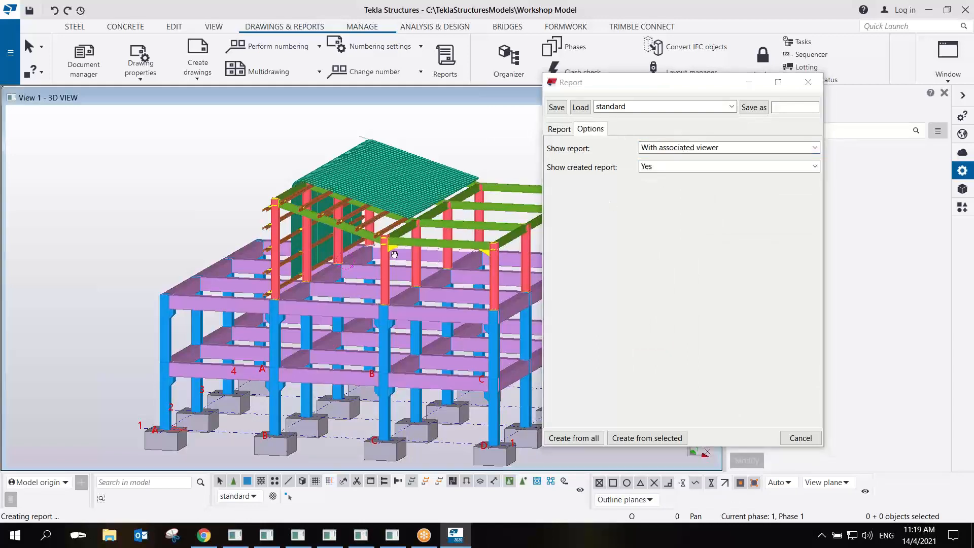
Create the Part List.xls report from all model objects and let it open in Excel.
{"action": "middle_click_drag", "start_coordinate": [434, 258], "coordinate": [379, 249]}
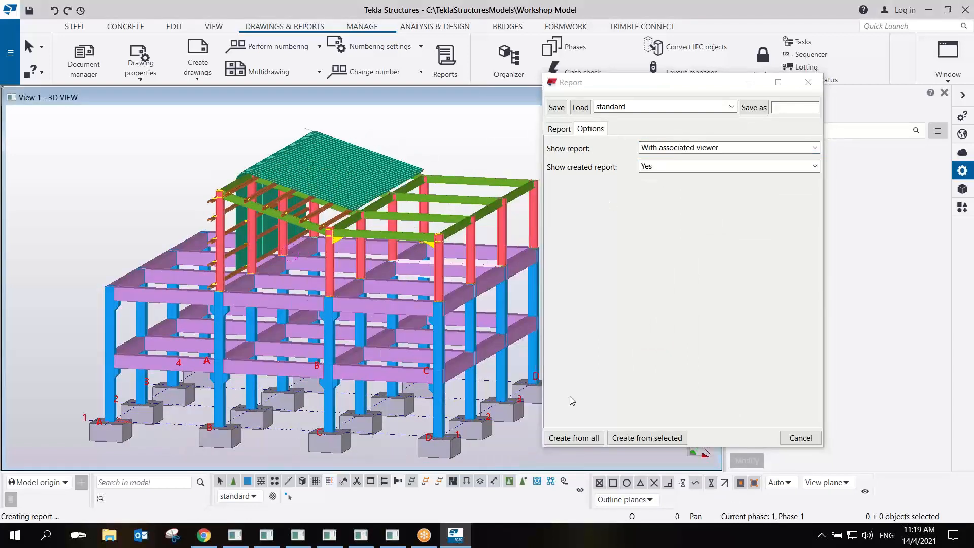
{"action": "left_click", "coordinate": [582, 440]}
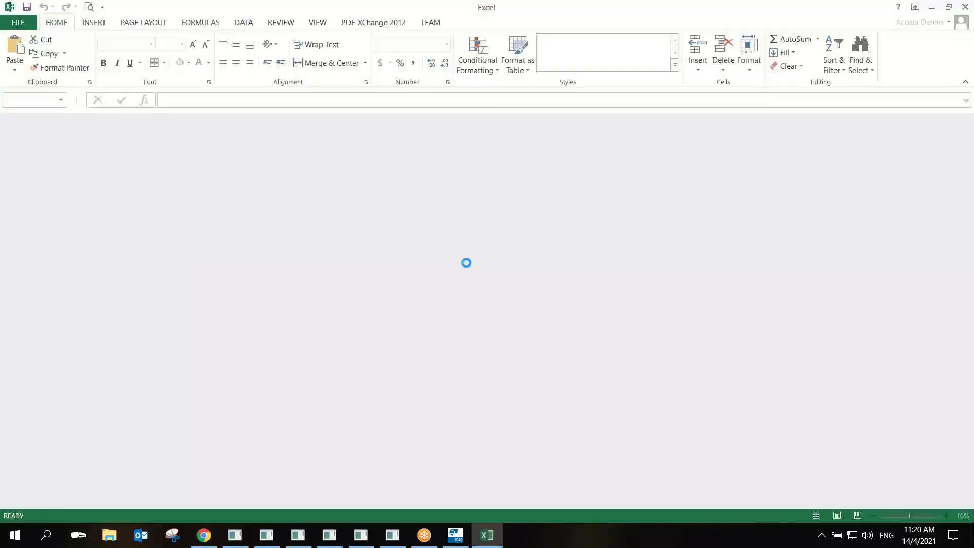
{"action": "left_click", "coordinate": [441, 290]}
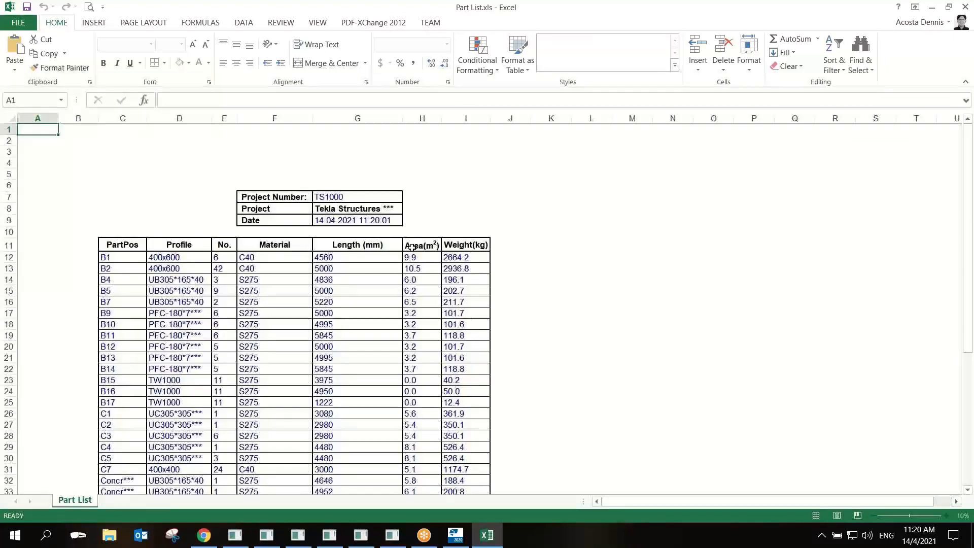
Review the part positions, profiles, quantities and weights in the exported part list down to its total row.
{"action": "scroll", "coordinate": [193, 236], "scroll_direction": "down", "scroll_amount": 2}
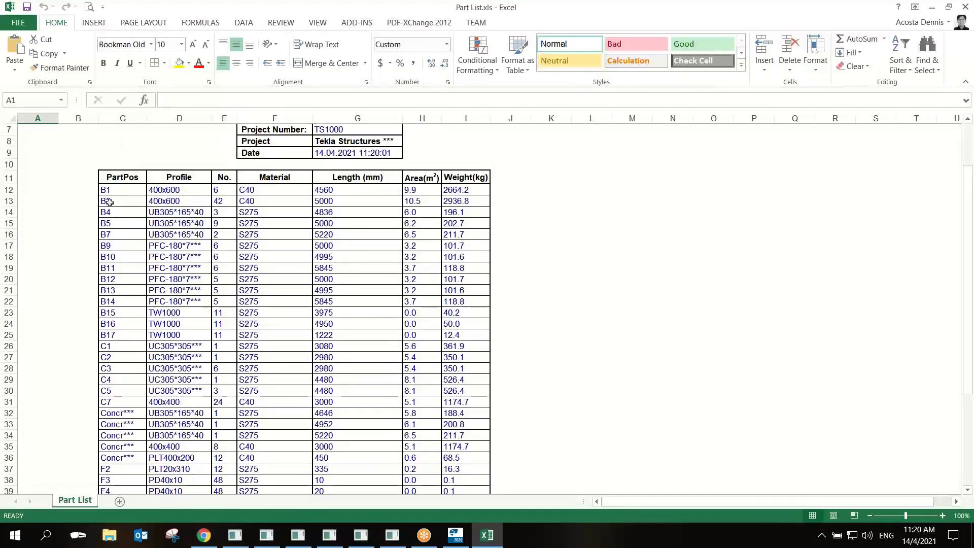
{"action": "left_click_drag", "start_coordinate": [109, 195], "coordinate": [126, 223]}
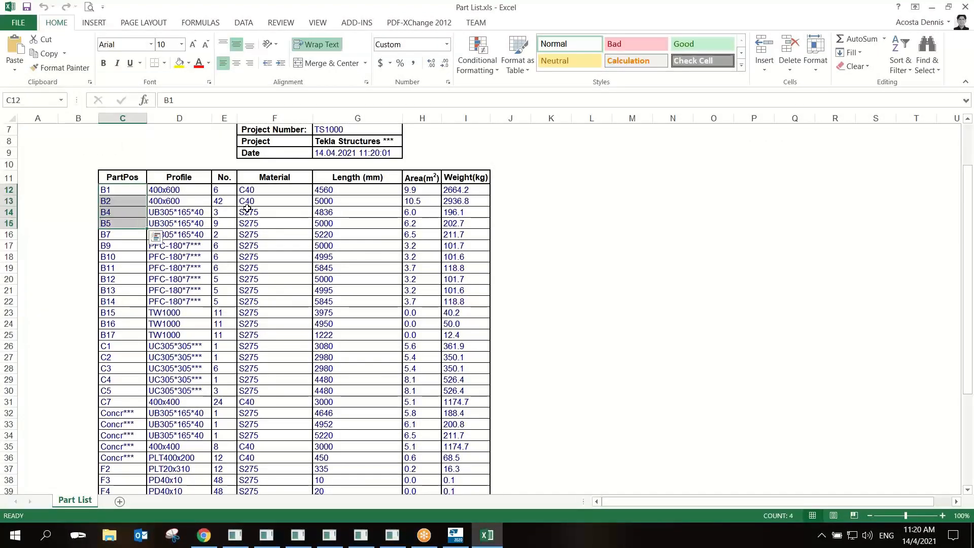
{"action": "scroll", "coordinate": [246, 263], "scroll_direction": "down", "scroll_amount": 5}
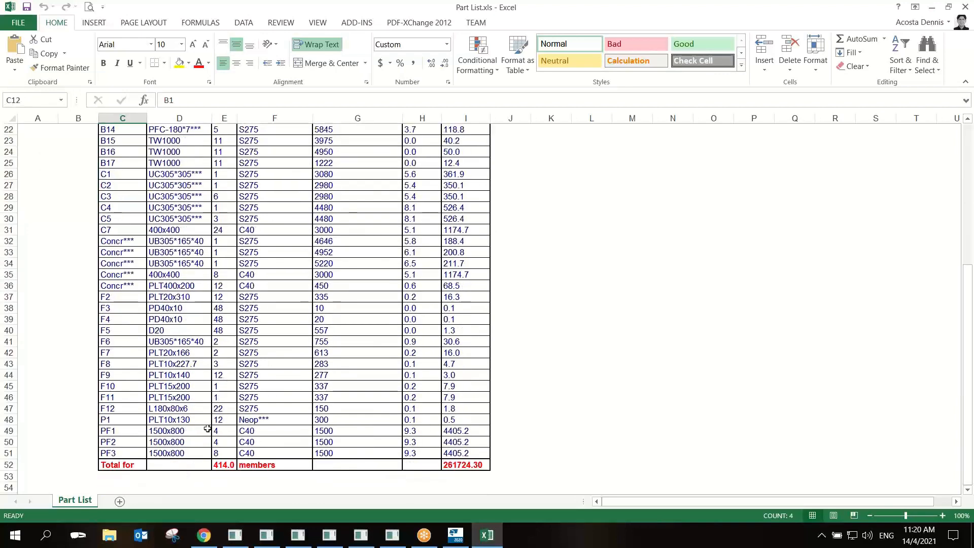
Check the exported part list's weights and total row once more and close the Excel workbook.
{"action": "scroll", "coordinate": [193, 395], "scroll_direction": "up", "scroll_amount": 6}
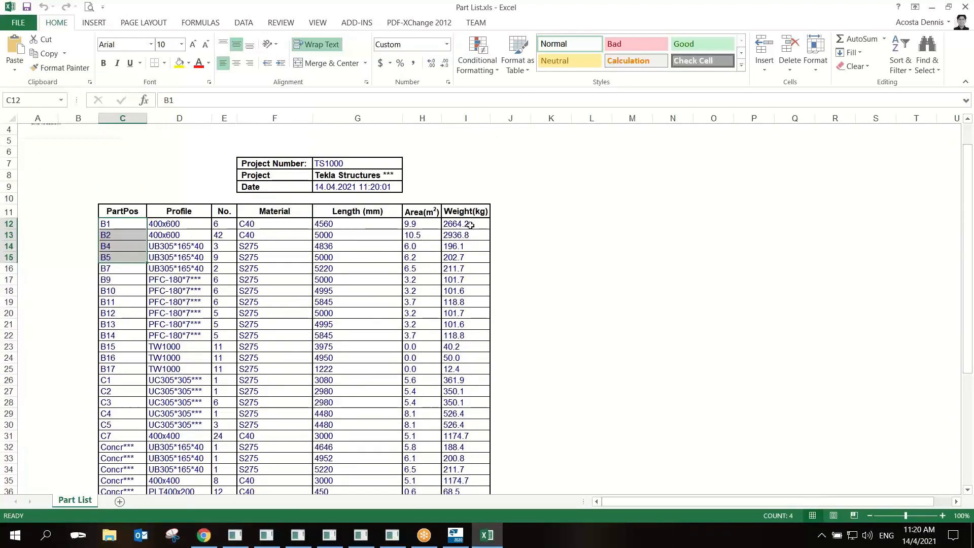
{"action": "scroll", "coordinate": [465, 419], "scroll_direction": "down", "scroll_amount": 12}
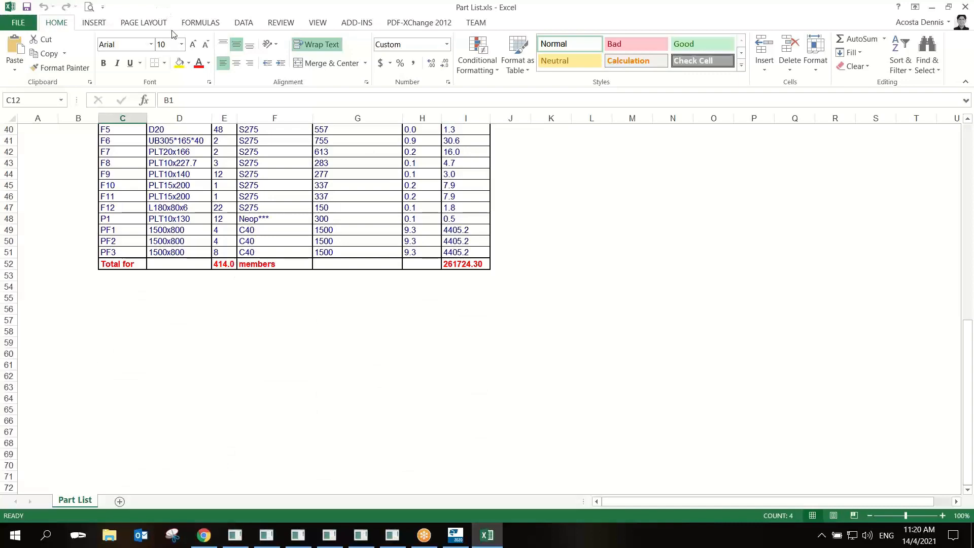
{"action": "left_click_drag", "start_coordinate": [170, 8], "coordinate": [152, 121]}
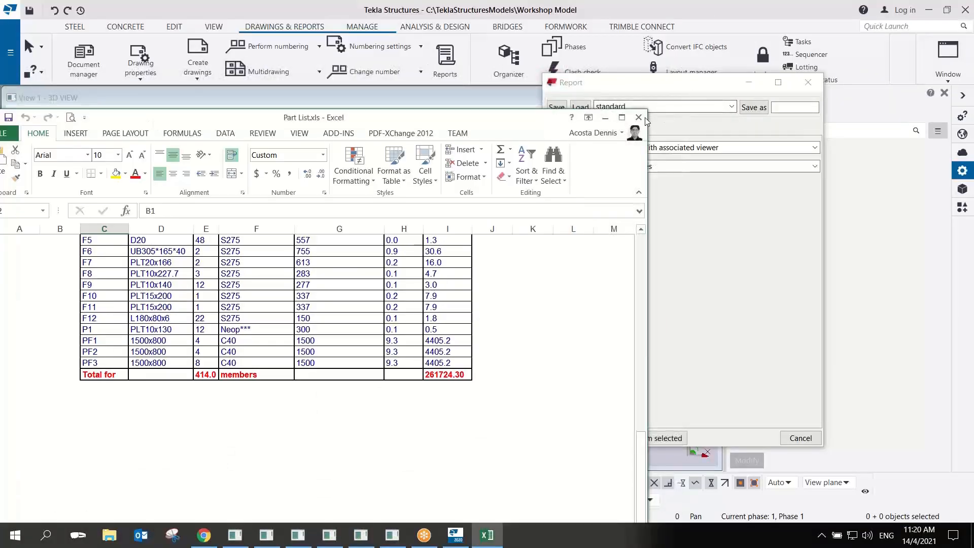
{"action": "left_click", "coordinate": [640, 117]}
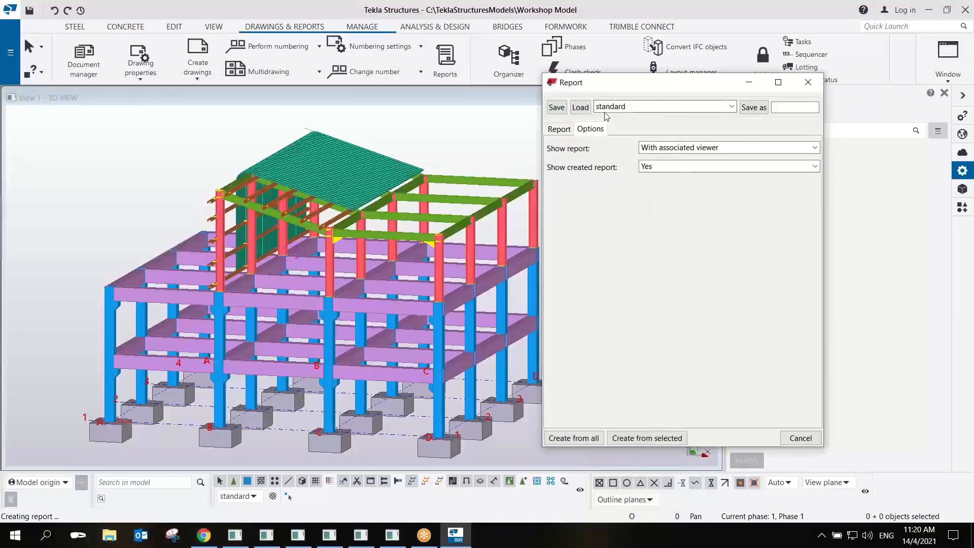
Create a Bolt List report from all model objects.
{"action": "left_click", "coordinate": [560, 130]}
{"action": "left_click_drag", "start_coordinate": [684, 310], "coordinate": [684, 258]}
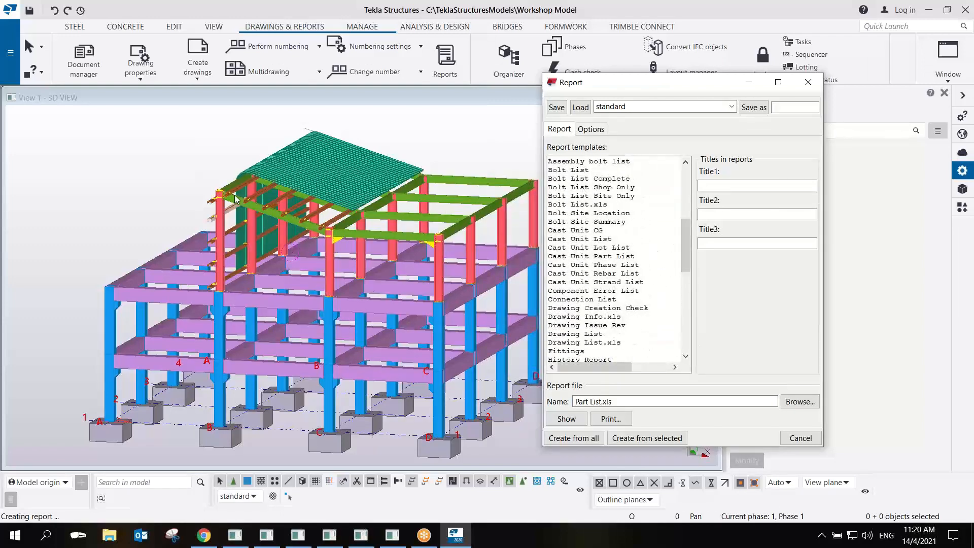
{"action": "scroll", "coordinate": [621, 239], "scroll_direction": "up", "scroll_amount": 1}
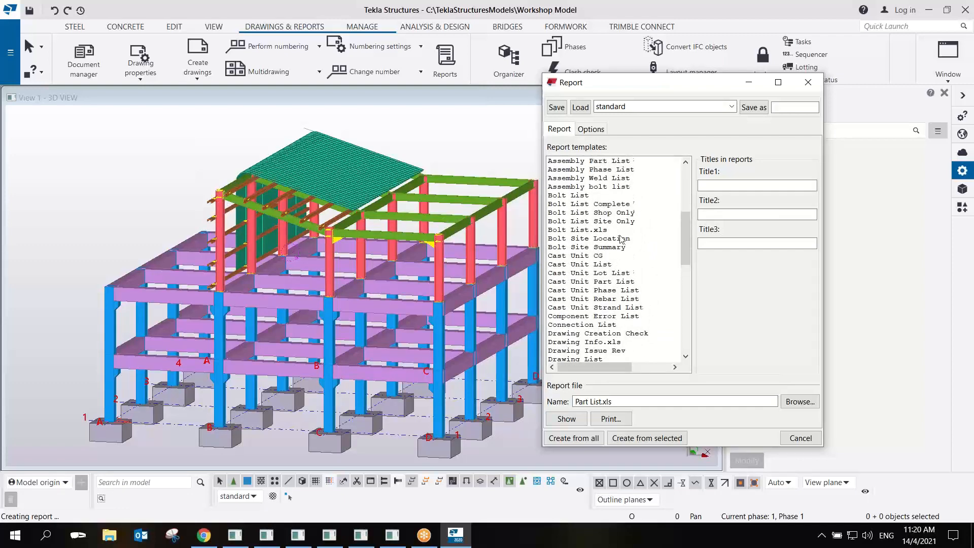
{"action": "left_click", "coordinate": [588, 197]}
{"action": "left_click", "coordinate": [589, 438]}
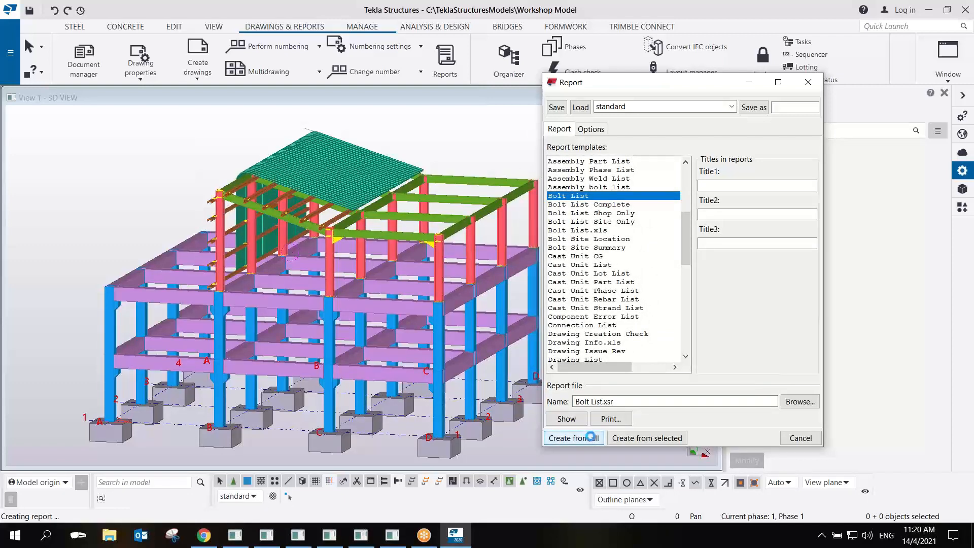
Read the bolt diameters, lengths and quantities in the bolt list and close it.
{"action": "left_click_drag", "start_coordinate": [267, 232], "coordinate": [642, 236]}
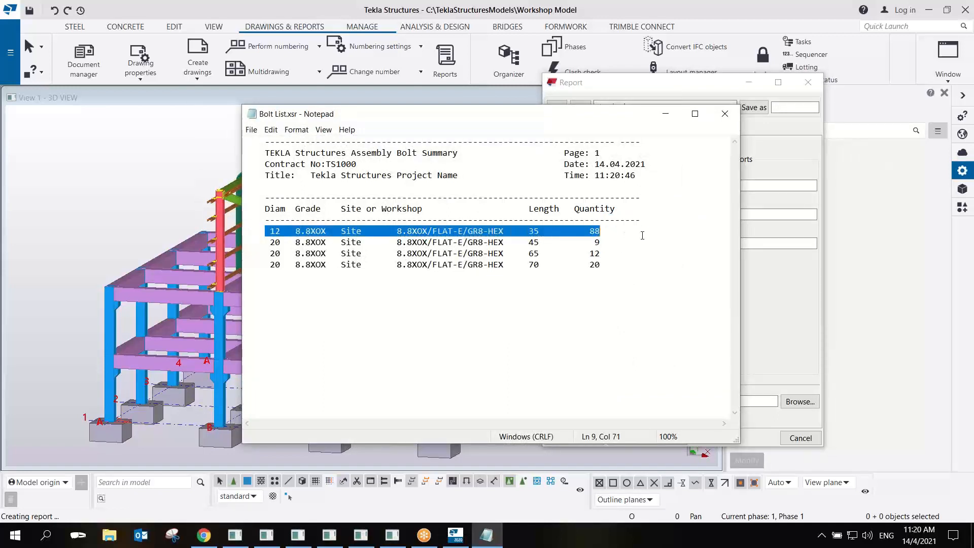
{"action": "left_click_drag", "start_coordinate": [280, 230], "coordinate": [267, 246]}
{"action": "left_click_drag", "start_coordinate": [529, 232], "coordinate": [544, 230]}
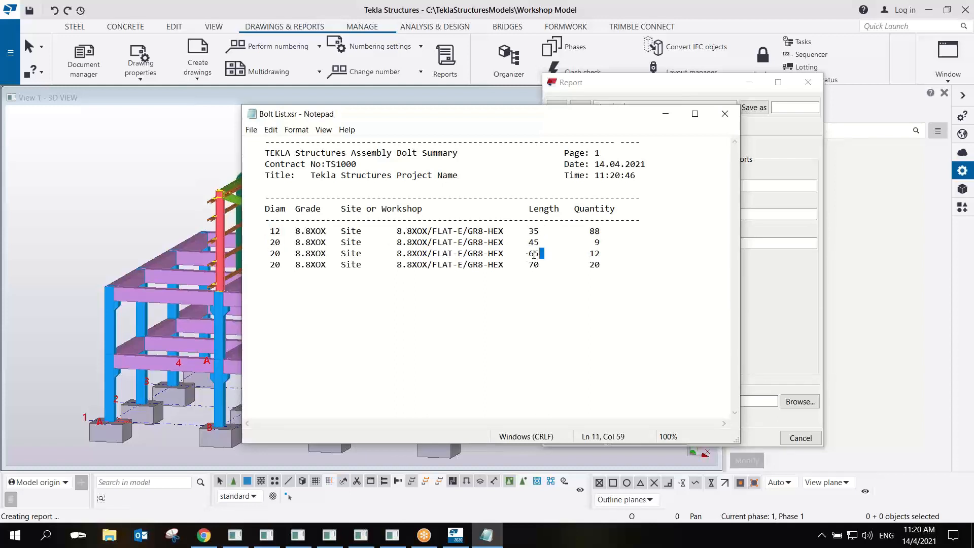
{"action": "left_click_drag", "start_coordinate": [616, 232], "coordinate": [581, 264]}
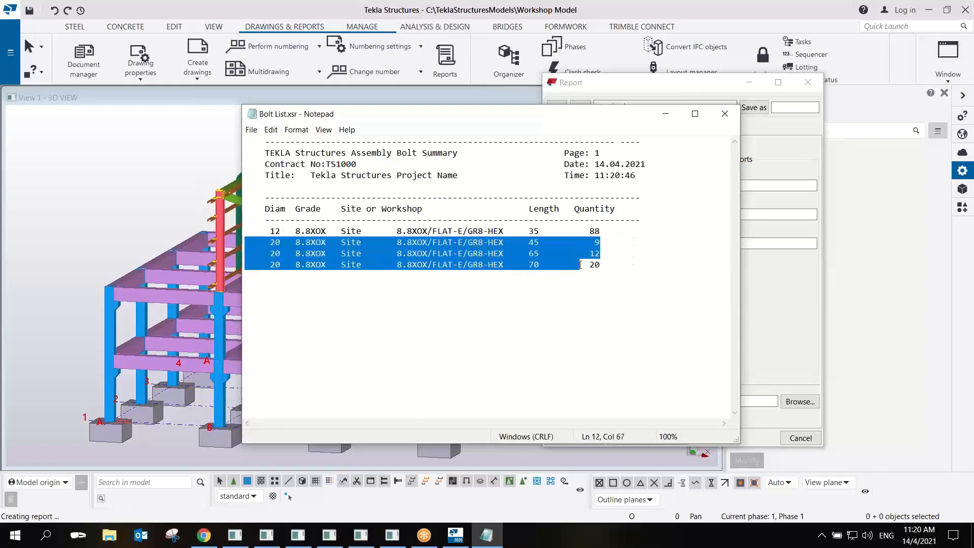
{"action": "left_click", "coordinate": [725, 113]}
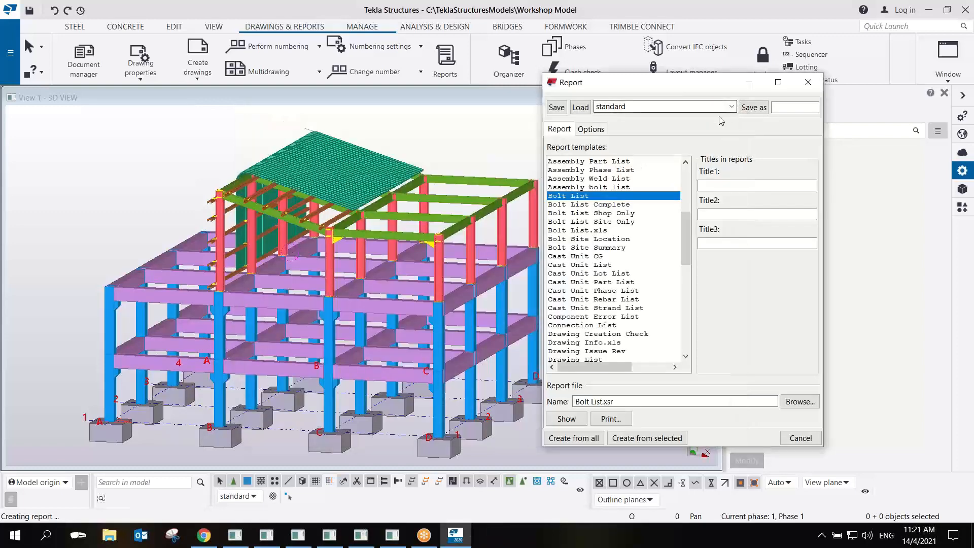
Close the Report dialog and select all the wall, curved and roof cladding sheets in the side view.
{"action": "scroll", "coordinate": [253, 219], "scroll_direction": "up", "scroll_amount": 3}
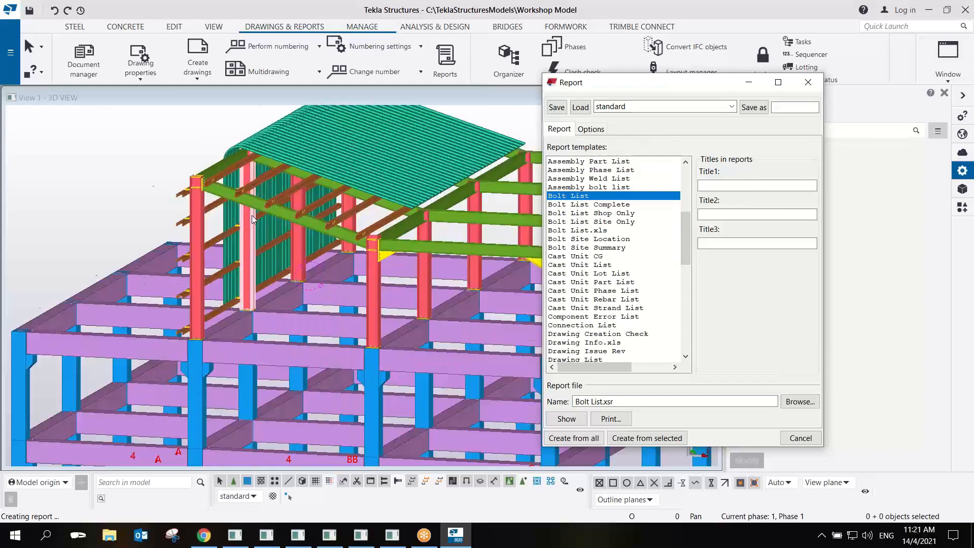
{"action": "scroll", "coordinate": [225, 215], "scroll_direction": "up", "scroll_amount": 5}
{"action": "scroll", "coordinate": [200, 235], "scroll_direction": "down", "scroll_amount": 5}
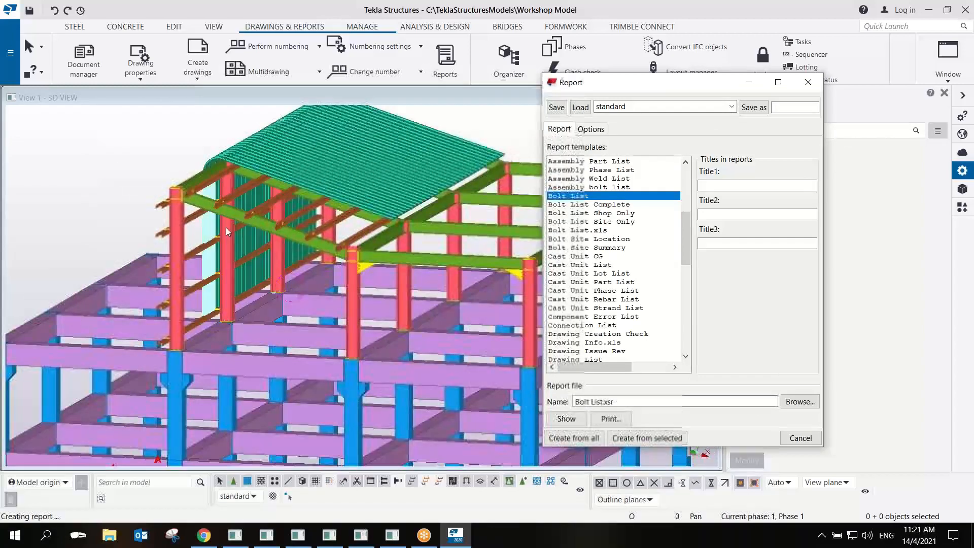
{"action": "scroll", "coordinate": [226, 228], "scroll_direction": "down", "scroll_amount": 1}
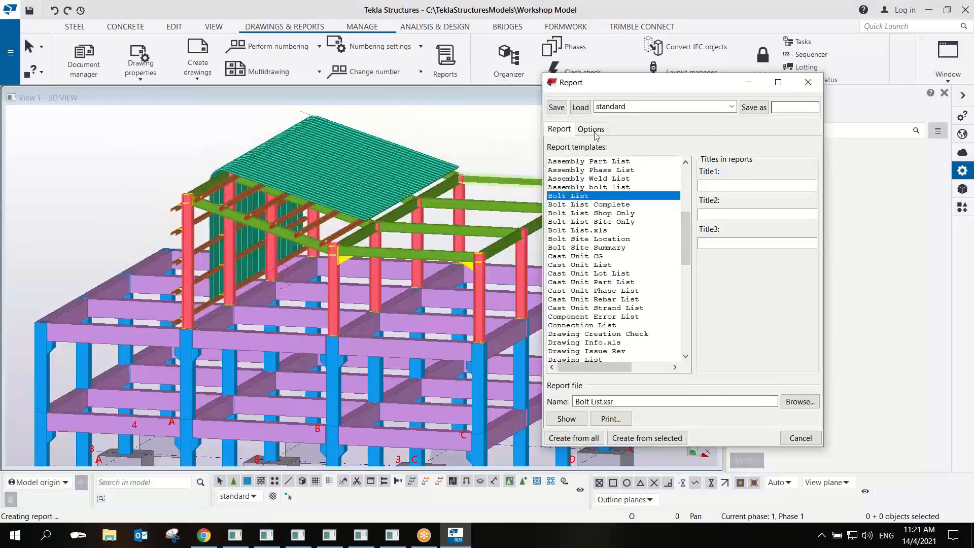
{"action": "left_click", "coordinate": [809, 82]}
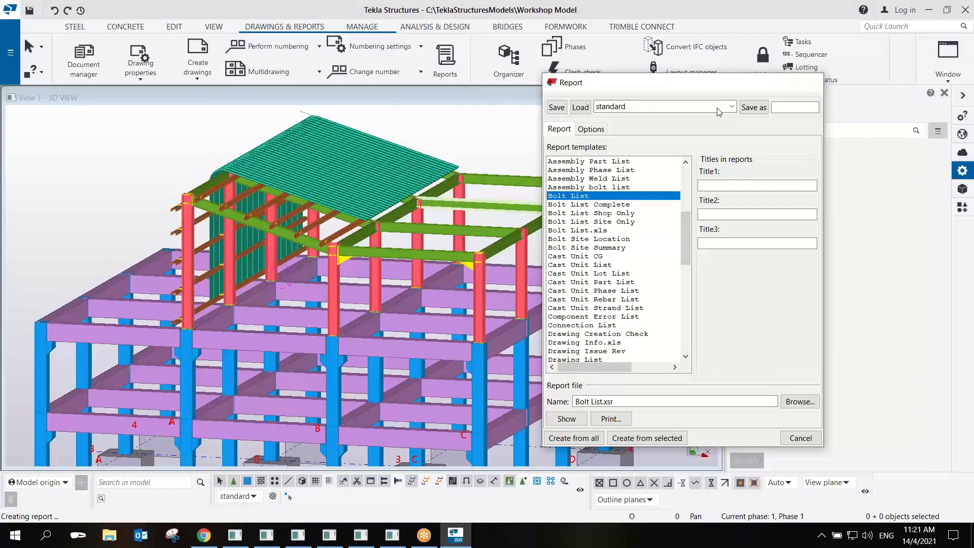
{"action": "scroll", "coordinate": [487, 154], "scroll_direction": "up", "scroll_amount": 3}
{"action": "middle_click_drag", "start_coordinate": [274, 274], "coordinate": [325, 261], "text": "ctrl"}
{"action": "scroll", "coordinate": [244, 254], "scroll_direction": "down", "scroll_amount": 2}
{"action": "middle_click_drag", "start_coordinate": [223, 252], "coordinate": [396, 219]}
{"action": "scroll", "coordinate": [425, 314], "scroll_direction": "up", "scroll_amount": 2}
{"action": "scroll", "coordinate": [427, 314], "scroll_direction": "up", "scroll_amount": 3}
{"action": "middle_click_drag", "start_coordinate": [432, 308], "coordinate": [449, 298], "text": "ctrl"}
{"action": "left_click_drag", "start_coordinate": [451, 296], "coordinate": [416, 319]}
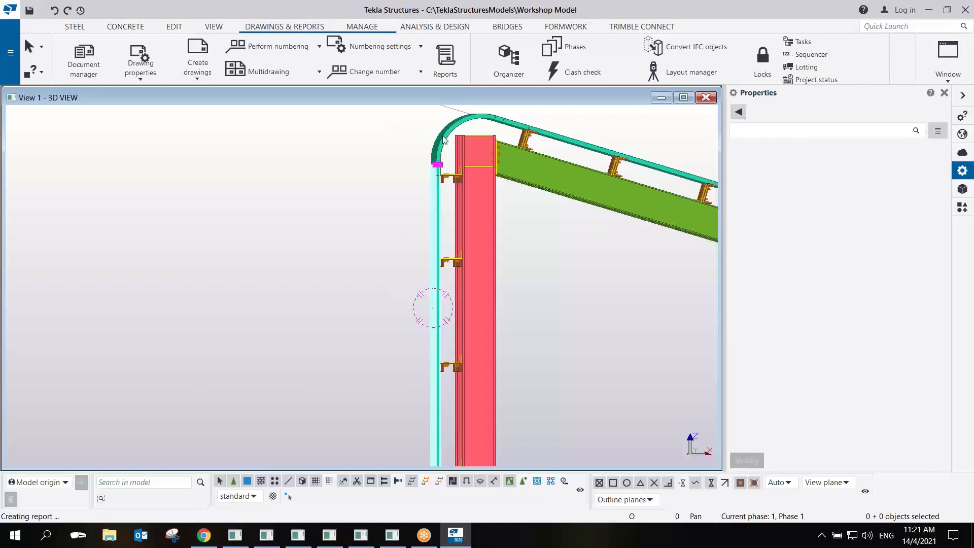
{"action": "left_click_drag", "start_coordinate": [433, 127], "coordinate": [431, 125]}
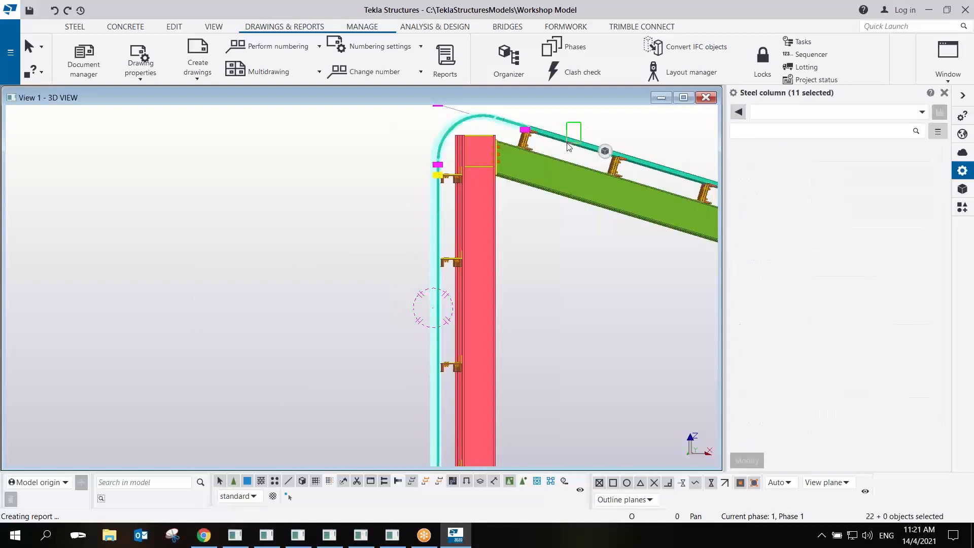
Create a Part List report from the selected cladding sheets only.
{"action": "left_click", "coordinate": [445, 74]}
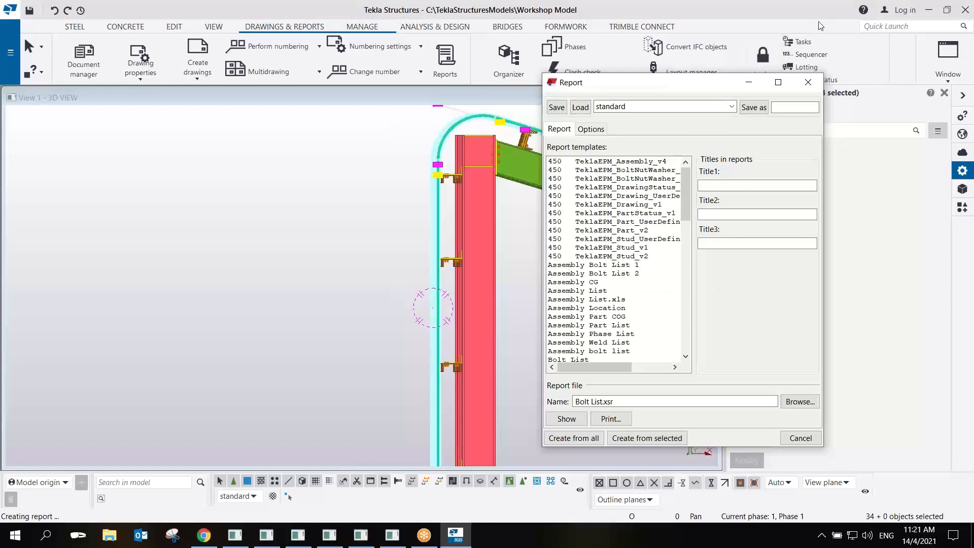
{"action": "left_click_drag", "start_coordinate": [689, 192], "coordinate": [697, 292]}
{"action": "left_click", "coordinate": [568, 274]}
{"action": "left_click", "coordinate": [626, 439]}
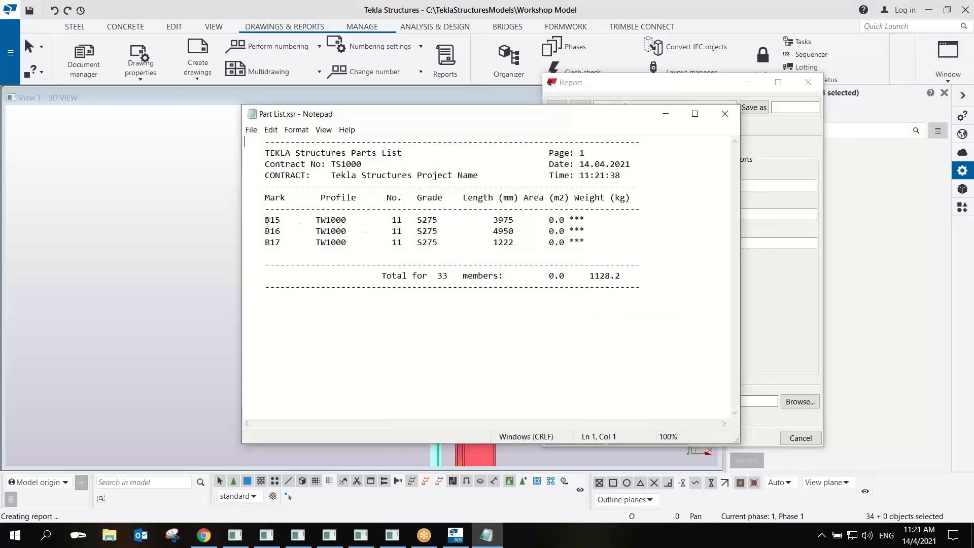
Read the cladding marks, grades and lengths in the part list, and close it together with the Report dialog.
{"action": "left_click_drag", "start_coordinate": [266, 222], "coordinate": [617, 249]}
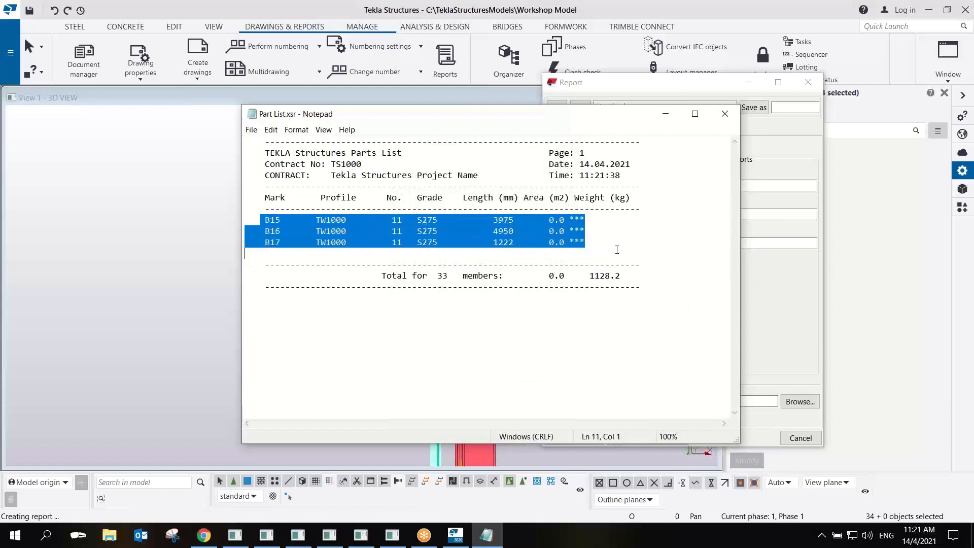
{"action": "left_click", "coordinate": [454, 210]}
{"action": "left_click_drag", "start_coordinate": [441, 219], "coordinate": [408, 222]}
{"action": "left_click_drag", "start_coordinate": [518, 219], "coordinate": [488, 243]}
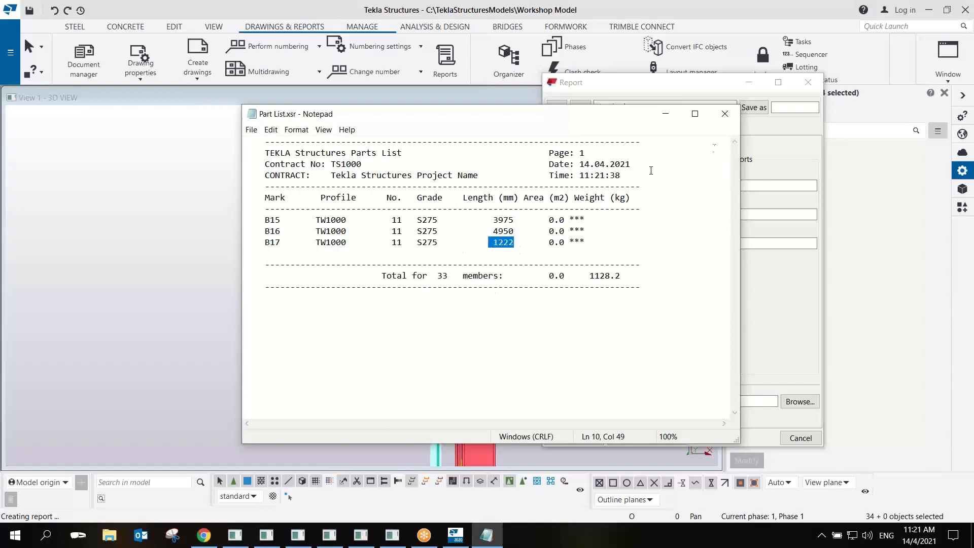
{"action": "left_click", "coordinate": [725, 113]}
{"action": "left_click", "coordinate": [809, 82]}
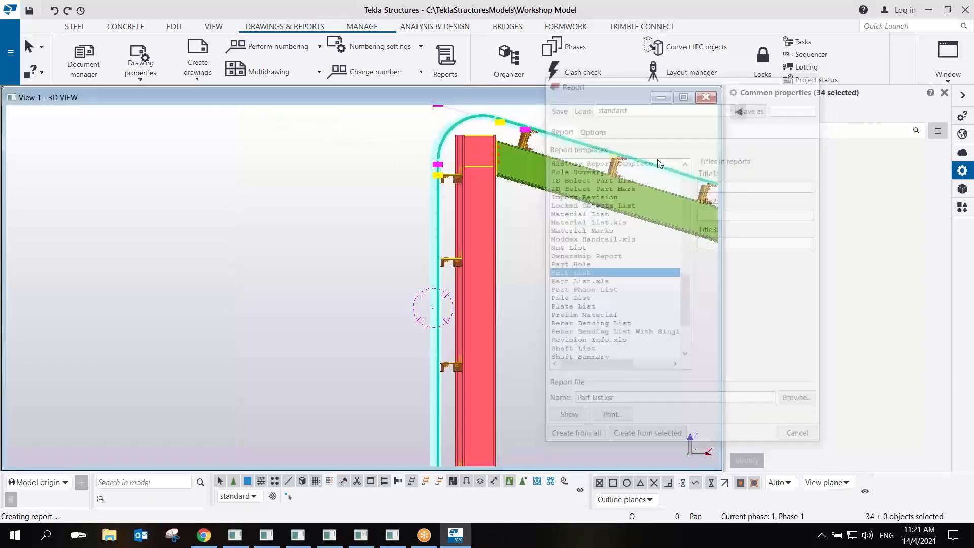
Clear the cladding selection and select the concrete beams, columns and footings of the lower storeys in the side view.
{"action": "middle_click_drag", "start_coordinate": [449, 223], "coordinate": [318, 243]}
{"action": "scroll", "coordinate": [411, 245], "scroll_direction": "down", "scroll_amount": 5}
{"action": "middle_click_drag", "start_coordinate": [418, 258], "coordinate": [474, 302], "text": "ctrl"}
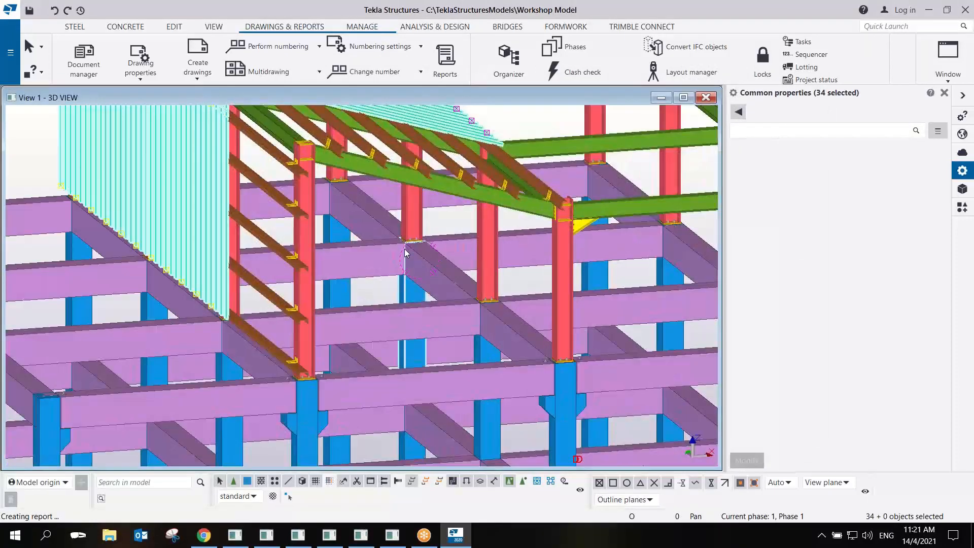
{"action": "scroll", "coordinate": [400, 282], "scroll_direction": "down", "scroll_amount": 5}
{"action": "scroll", "coordinate": [396, 276], "scroll_direction": "up", "scroll_amount": 4}
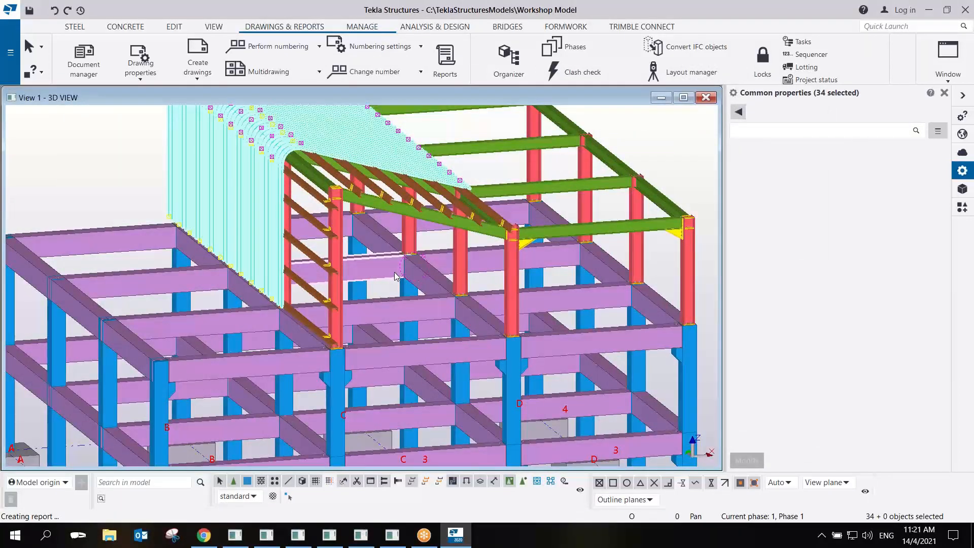
{"action": "scroll", "coordinate": [397, 225], "scroll_direction": "down", "scroll_amount": 2}
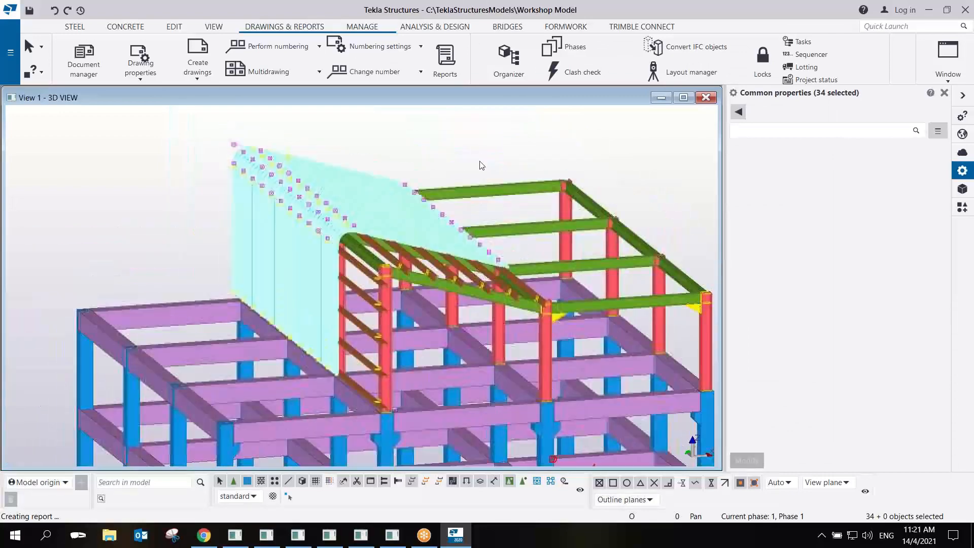
{"action": "left_click", "coordinate": [475, 140]}
{"action": "middle_click_drag", "start_coordinate": [518, 319], "coordinate": [435, 206], "text": "ctrl"}
{"action": "scroll", "coordinate": [449, 301], "scroll_direction": "down", "scroll_amount": 4}
{"action": "middle_click_drag", "start_coordinate": [443, 320], "coordinate": [426, 326], "text": "ctrl"}
{"action": "left_click_drag", "start_coordinate": [568, 285], "coordinate": [208, 470]}
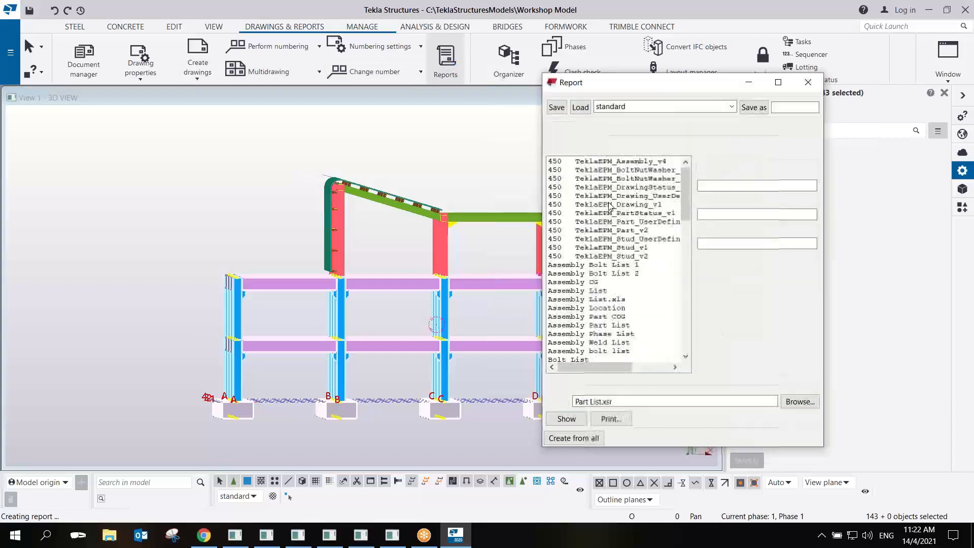
Create a Cast Unit List report from the selected concrete parts, look it over and close it.
{"action": "scroll", "coordinate": [692, 220], "scroll_direction": "down", "scroll_amount": 3}
{"action": "scroll", "coordinate": [692, 220], "scroll_direction": "down", "scroll_amount": 2}
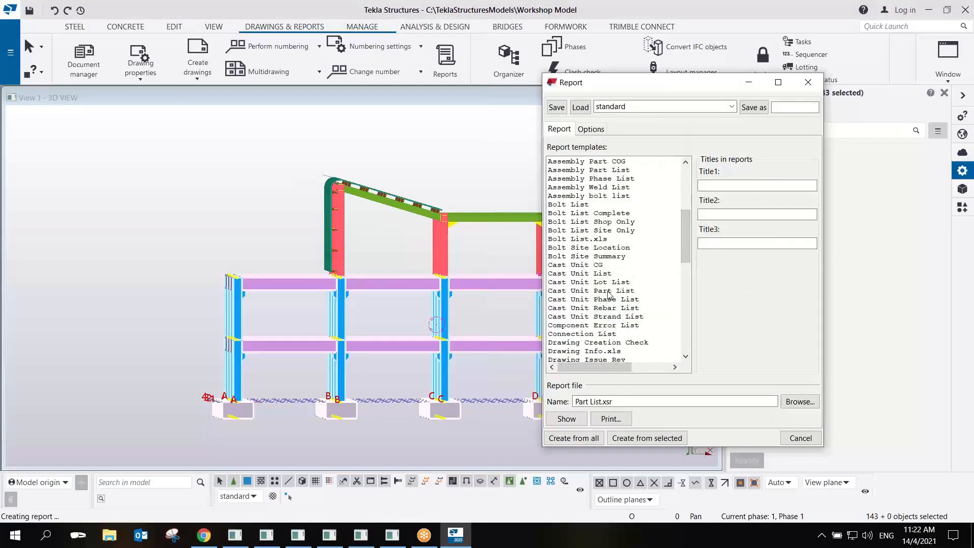
{"action": "left_click", "coordinate": [602, 274]}
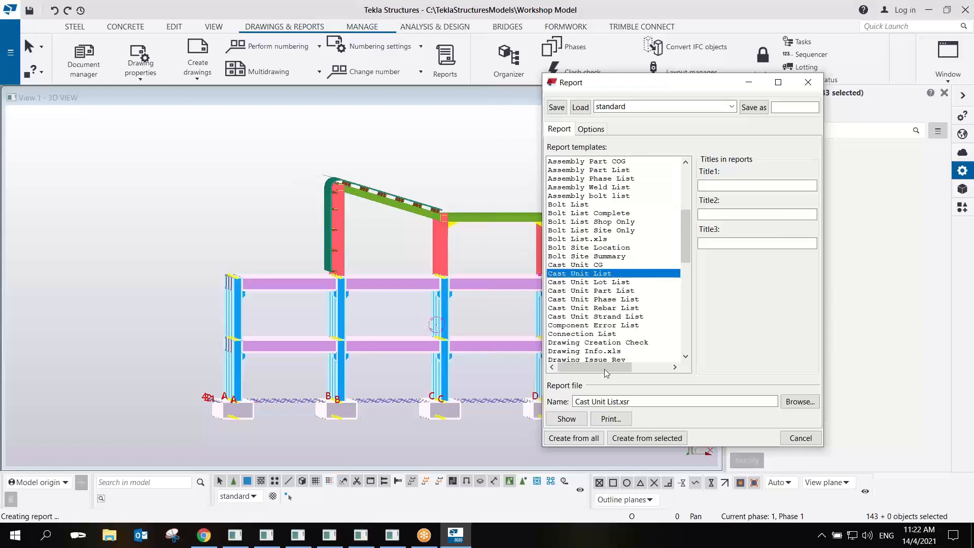
{"action": "left_click", "coordinate": [629, 439]}
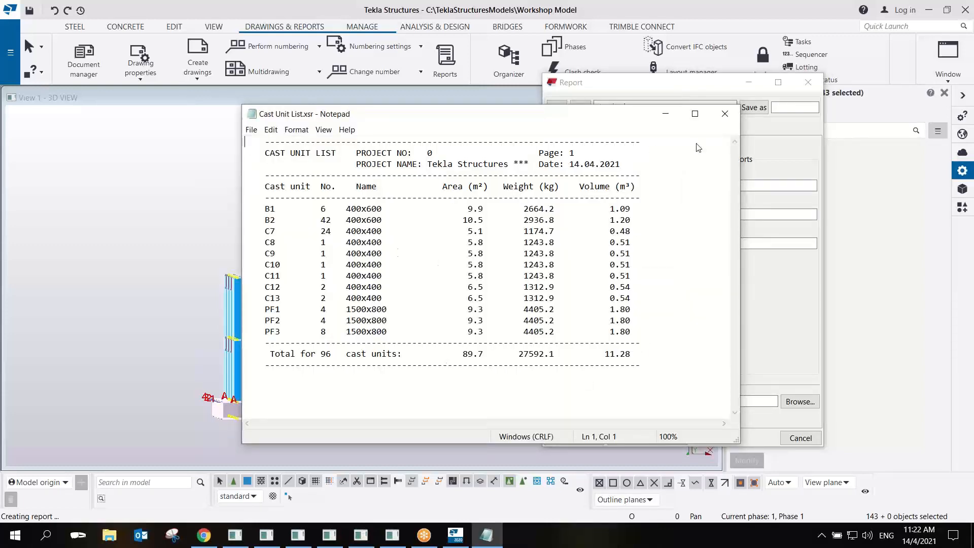
{"action": "left_click", "coordinate": [725, 113]}
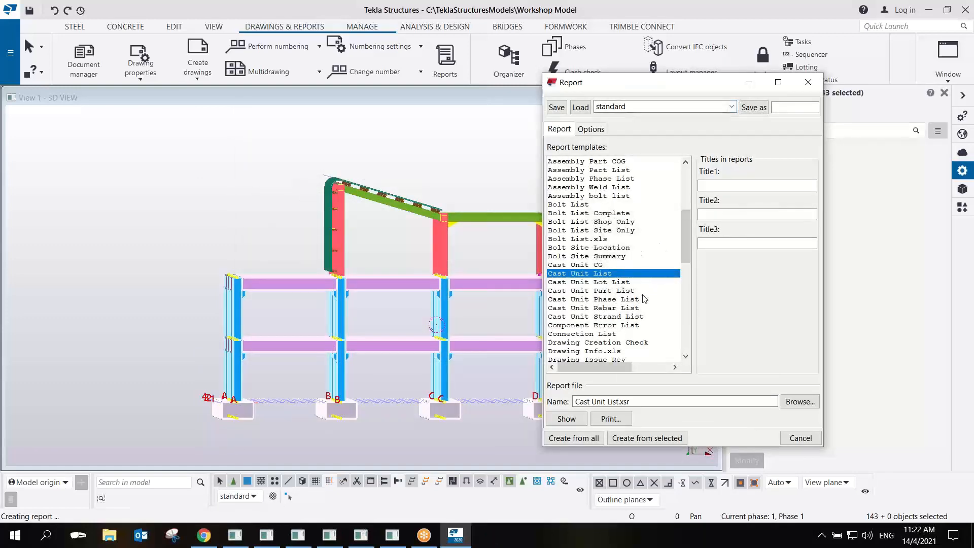
Create a Cast Unit Rebar List report from the selected concrete parts, look through its reinforcement rows and close the report windows.
{"action": "left_click", "coordinate": [624, 308]}
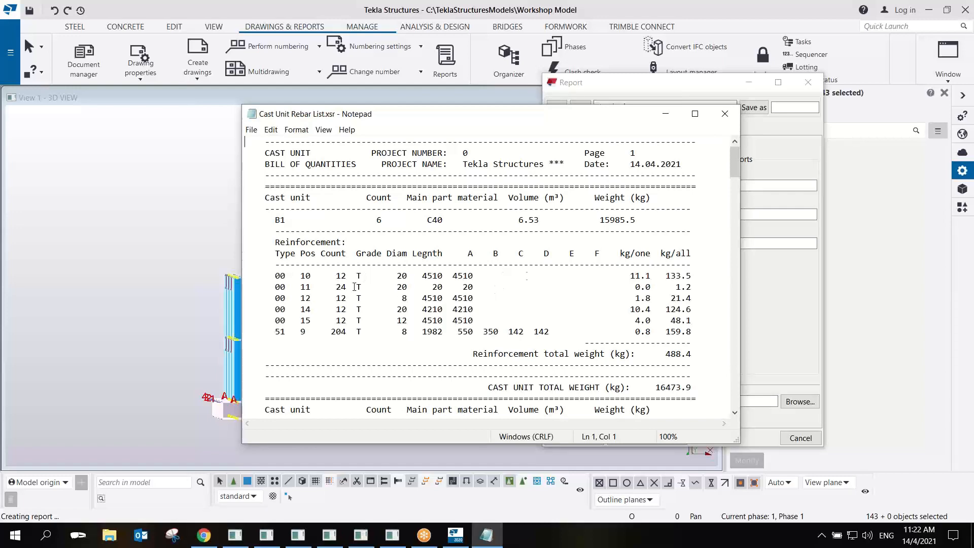
{"action": "scroll", "coordinate": [558, 295], "scroll_direction": "down", "scroll_amount": 20}
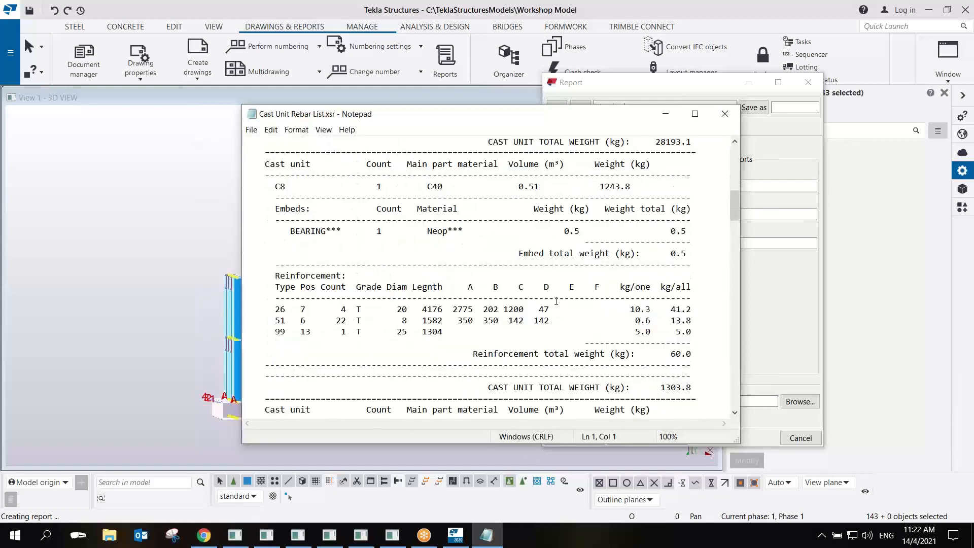
{"action": "left_click", "coordinate": [725, 114]}
{"action": "left_click", "coordinate": [813, 91]}
{"action": "left_click", "coordinate": [448, 244]}
{"action": "middle_click_drag", "start_coordinate": [441, 253], "coordinate": [347, 321], "text": "ctrl"}
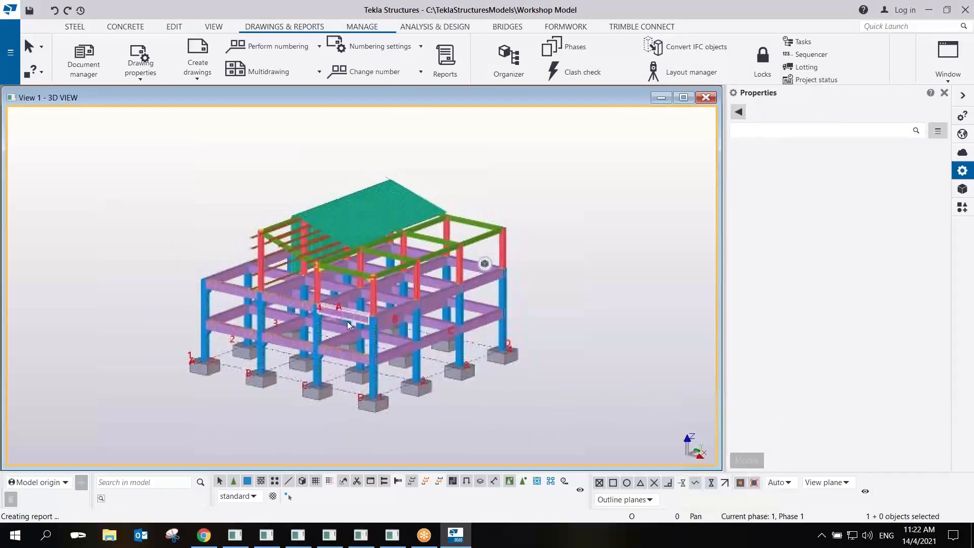
{"action": "scroll", "coordinate": [375, 340], "scroll_direction": "up", "scroll_amount": 4}
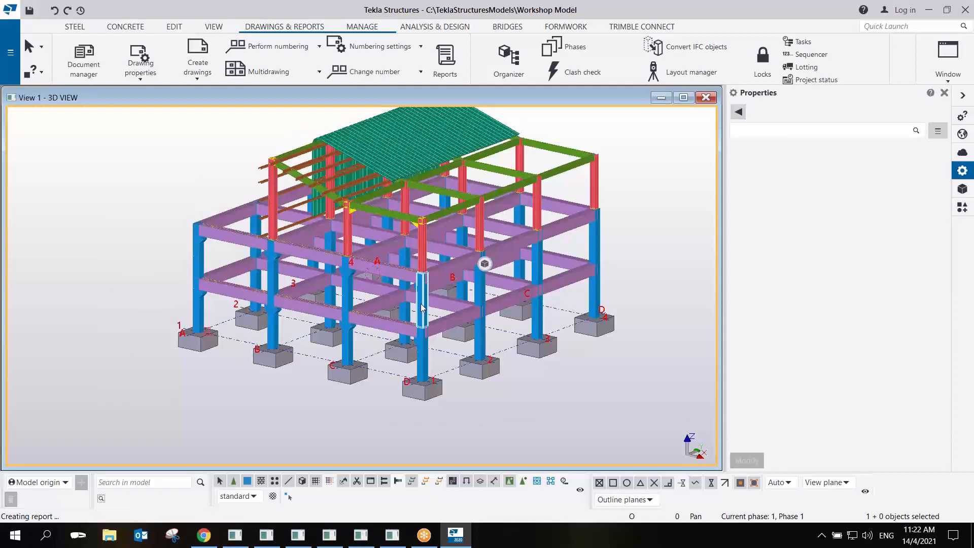
{"action": "middle_click_drag", "start_coordinate": [408, 336], "coordinate": [402, 364]}
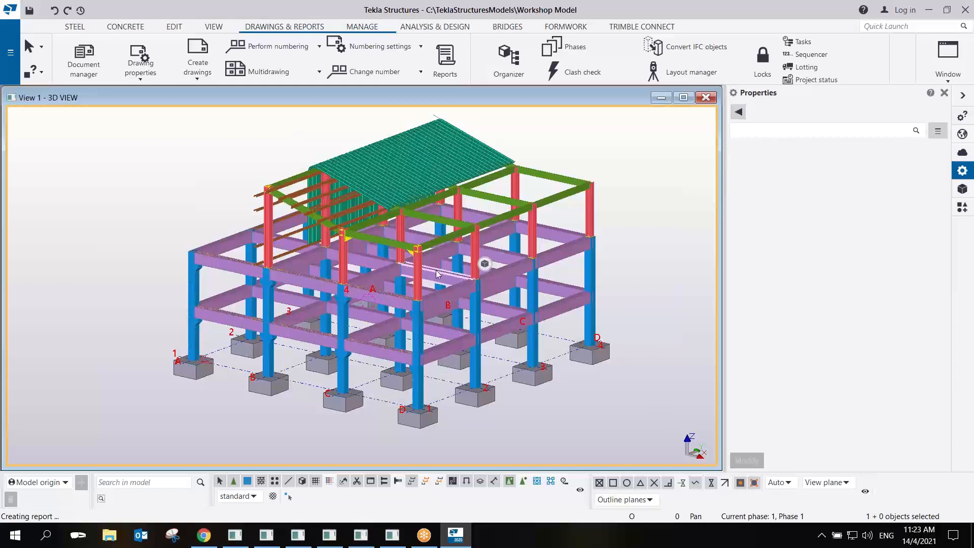
{"action": "mouse_move", "coordinate": [485, 263]}
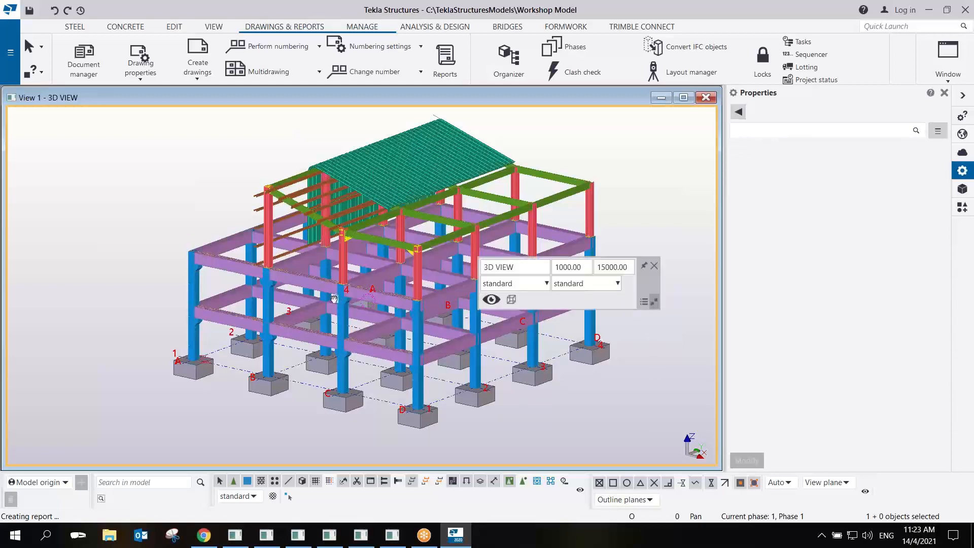
{"action": "middle_click_drag", "start_coordinate": [338, 296], "coordinate": [341, 306], "text": "ctrl"}
{"action": "scroll", "coordinate": [172, 361], "scroll_direction": "up", "scroll_amount": 4}
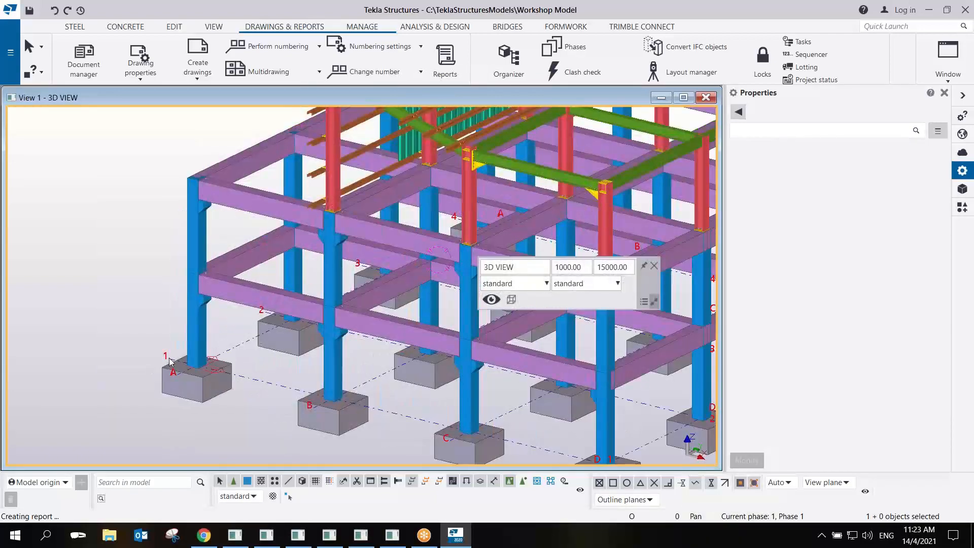
{"action": "scroll", "coordinate": [165, 357], "scroll_direction": "down", "scroll_amount": 6}
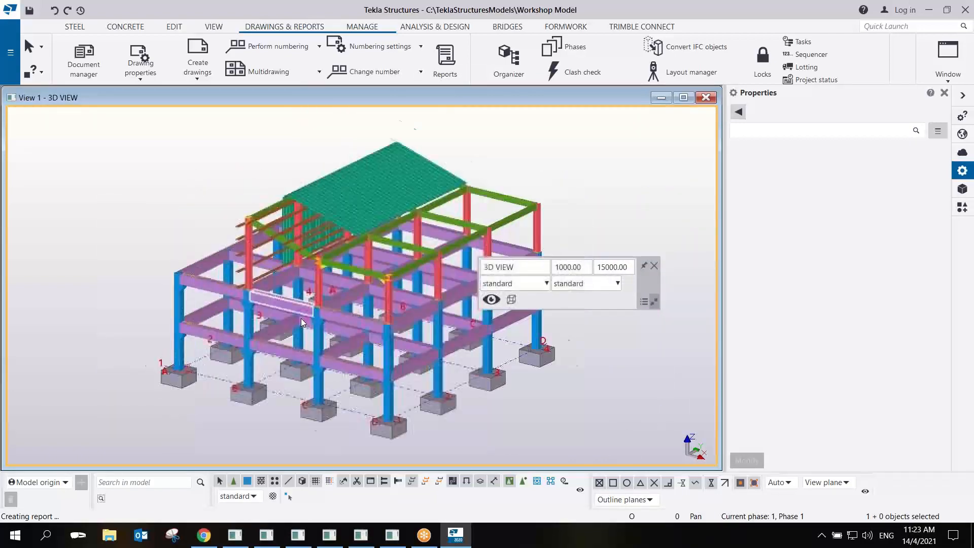
{"action": "mouse_move", "coordinate": [272, 301]}
{"action": "middle_mouse_down", "text": "ctrl"}
{"action": "mouse_move", "coordinate": [441, 283]}
{"action": "mouse_move", "coordinate": [363, 297]}
{"action": "mouse_move", "coordinate": [287, 291]}
{"action": "middle_mouse_up", "text": "ctrl"}
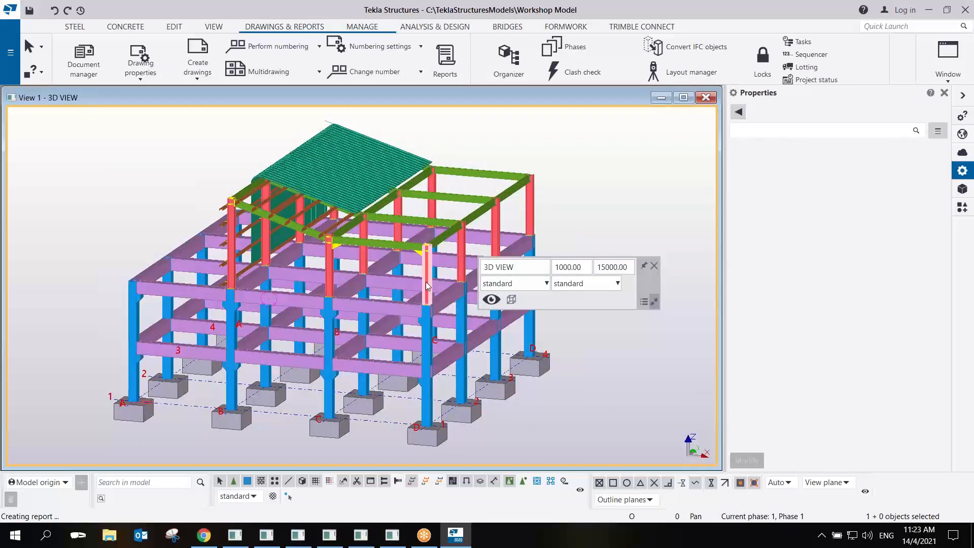
{"action": "middle_click_drag", "start_coordinate": [426, 295], "coordinate": [419, 396], "text": "ctrl"}
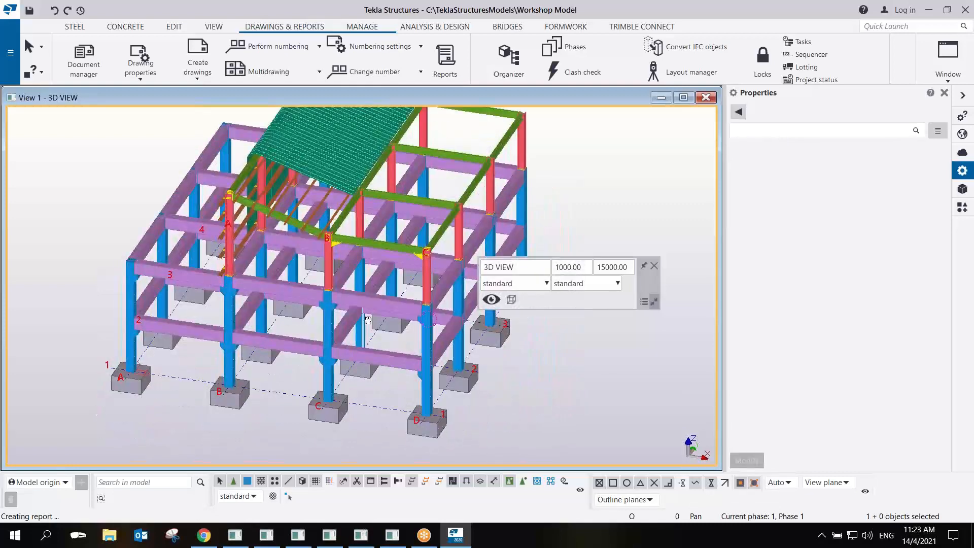
{"action": "scroll", "coordinate": [366, 251], "scroll_direction": "down", "scroll_amount": 2}
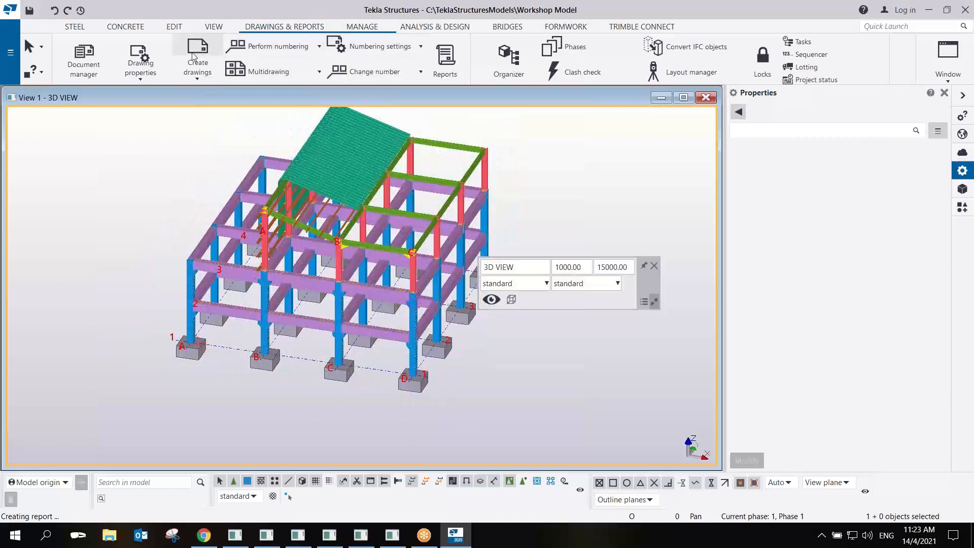
Load the standard settings in the general arrangement drawing properties and name the drawing ERECTION DRAWING.
{"action": "left_click", "coordinate": [141, 65]}
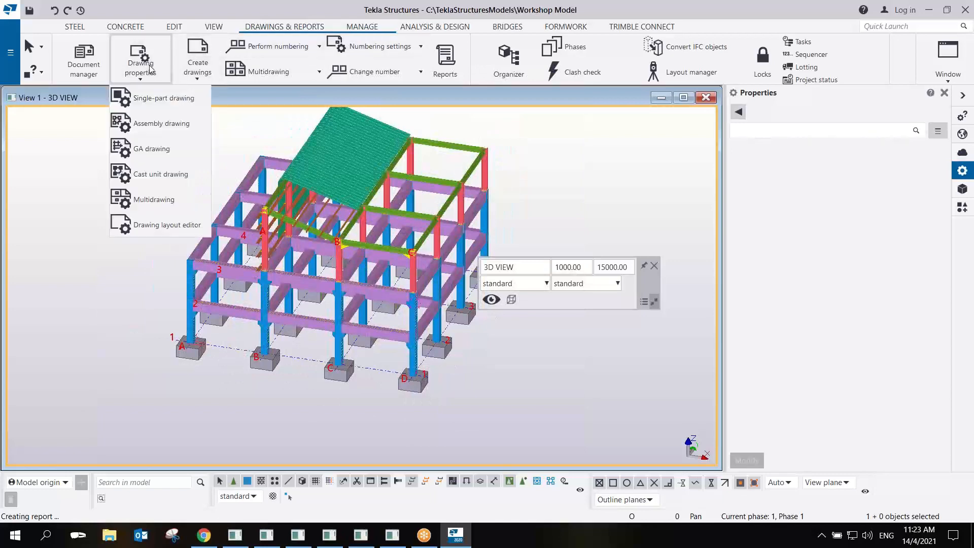
{"action": "left_click", "coordinate": [161, 149]}
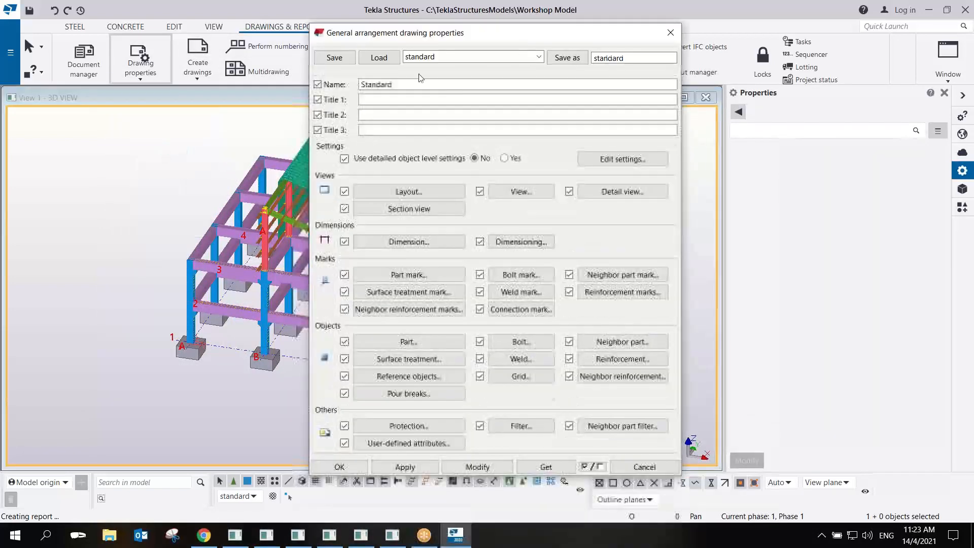
{"action": "left_click_drag", "start_coordinate": [467, 36], "coordinate": [359, 44]}
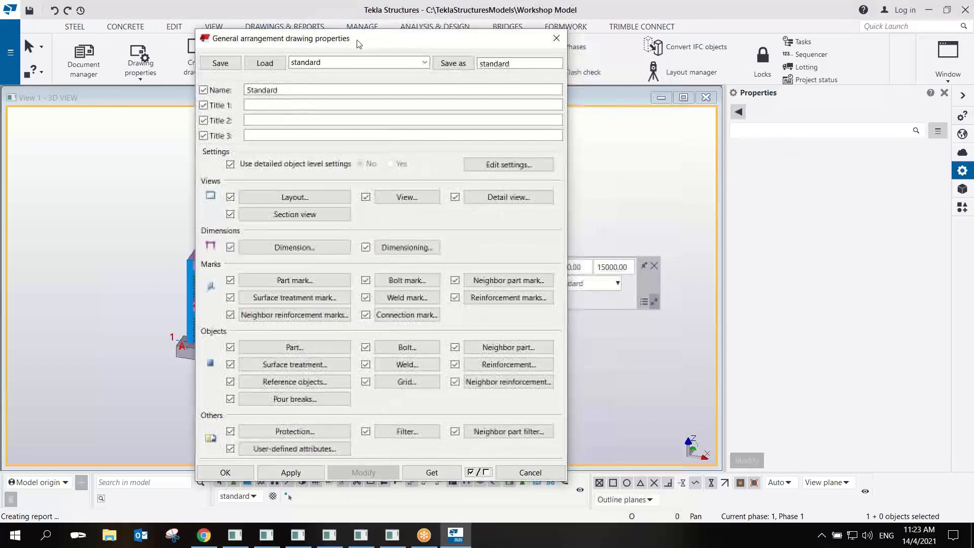
{"action": "left_click", "coordinate": [416, 62]}
{"action": "left_click", "coordinate": [293, 72]}
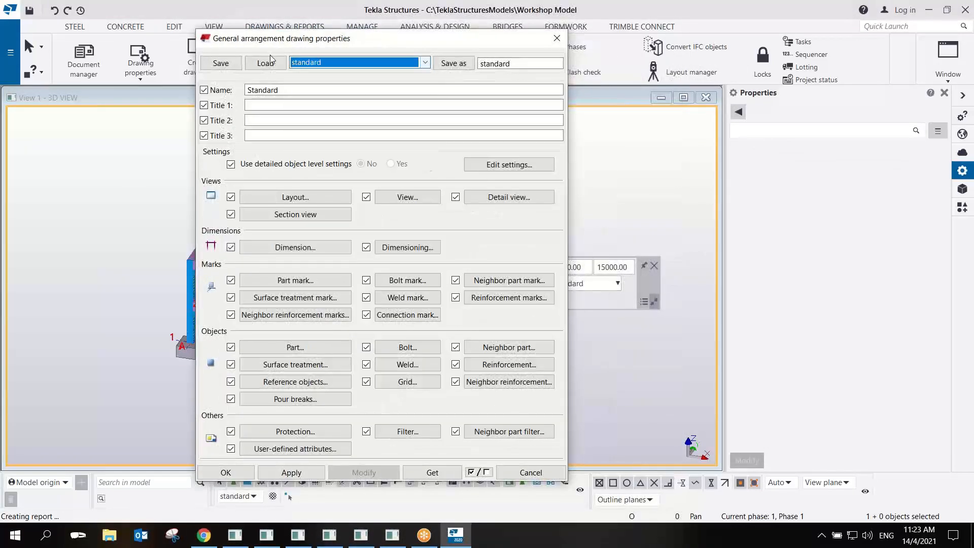
{"action": "left_click", "coordinate": [269, 61]}
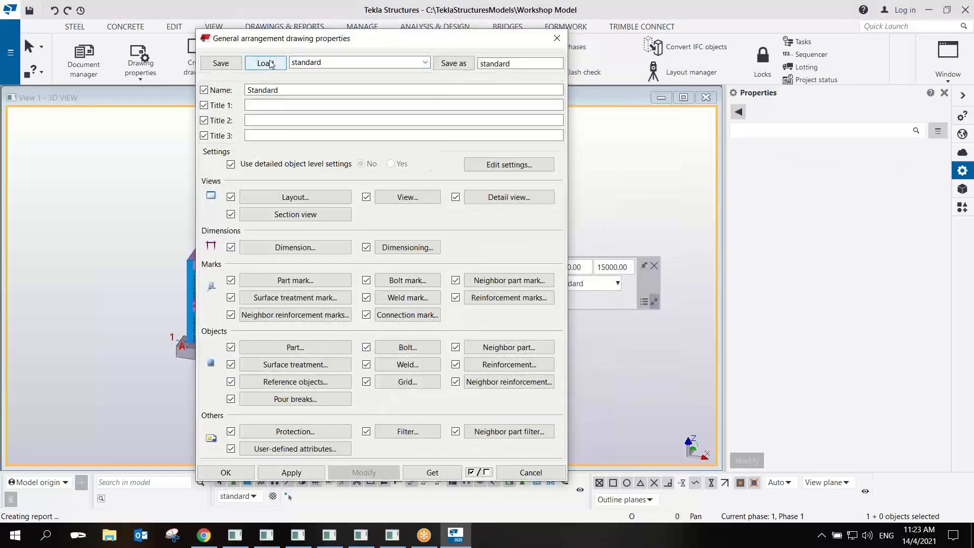
{"action": "double_click", "coordinate": [284, 95]}
{"action": "type", "text": "ERECTION DRAWING"}
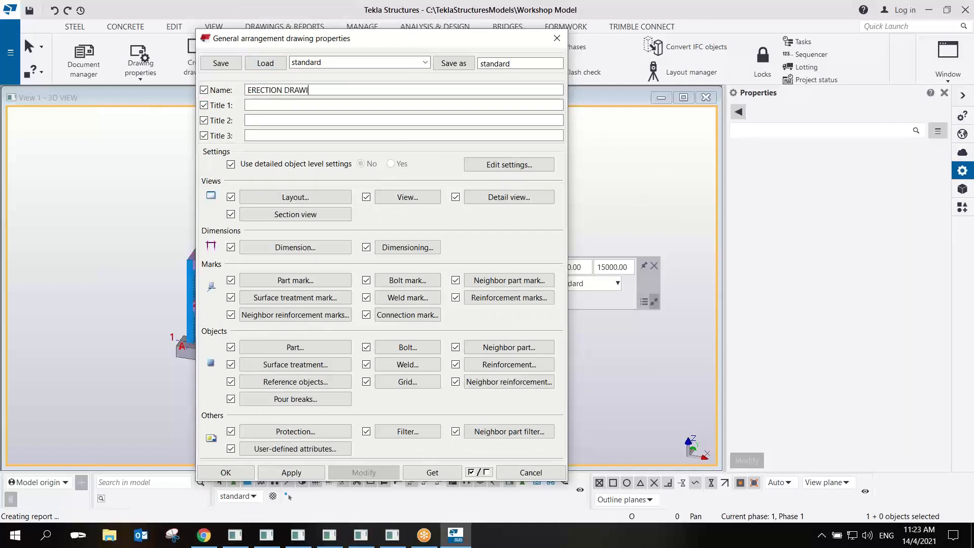
Set the drawing layout to GA with a specified drawing size of A1 (804x557), and accept the layout properties.
{"action": "left_click", "coordinate": [304, 197]}
{"action": "left_click", "coordinate": [517, 181]}
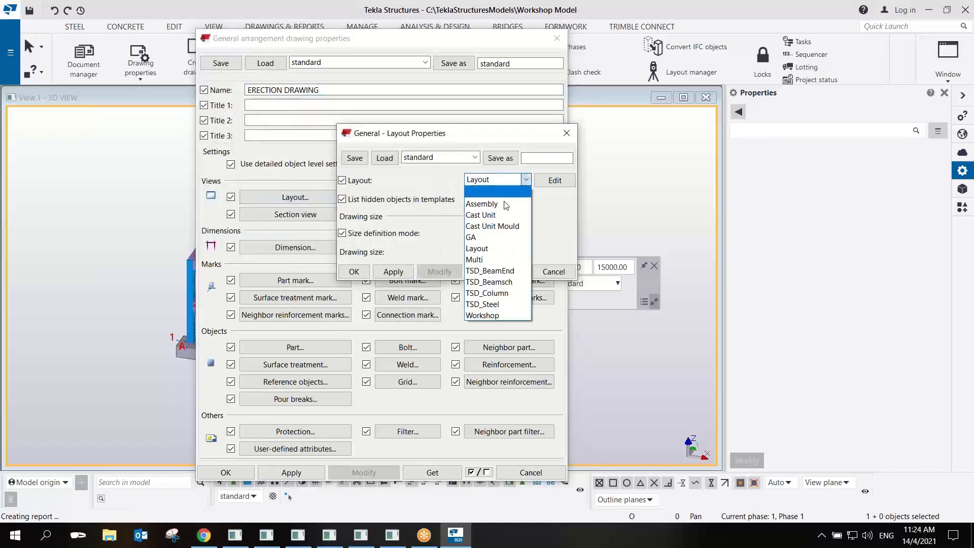
{"action": "left_click", "coordinate": [480, 239]}
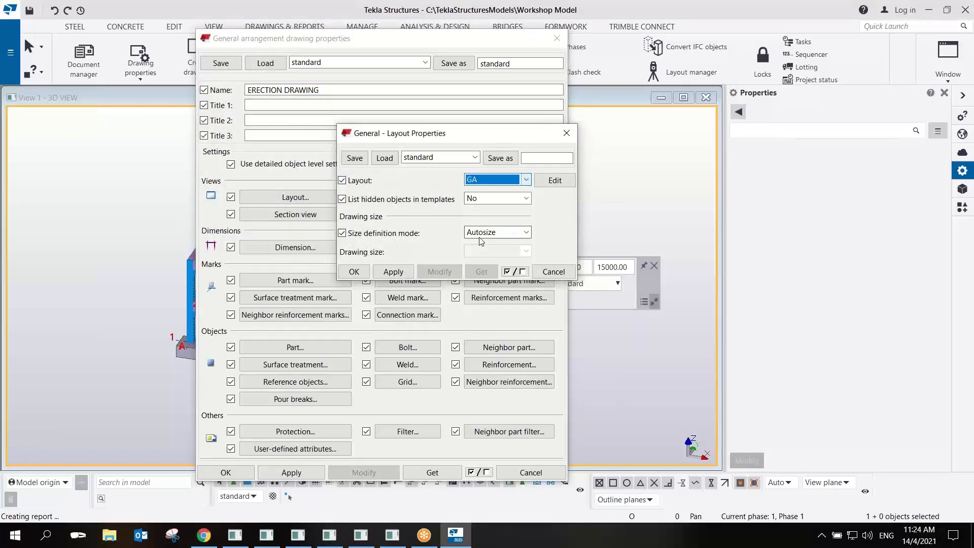
{"action": "left_click", "coordinate": [495, 233]}
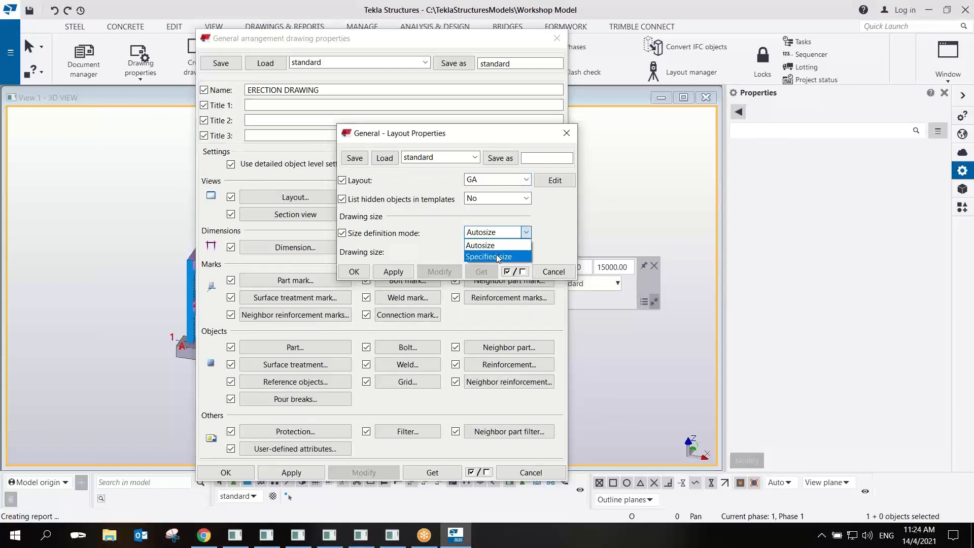
{"action": "left_click", "coordinate": [497, 256]}
{"action": "left_click", "coordinate": [494, 251]}
{"action": "left_click", "coordinate": [491, 287]}
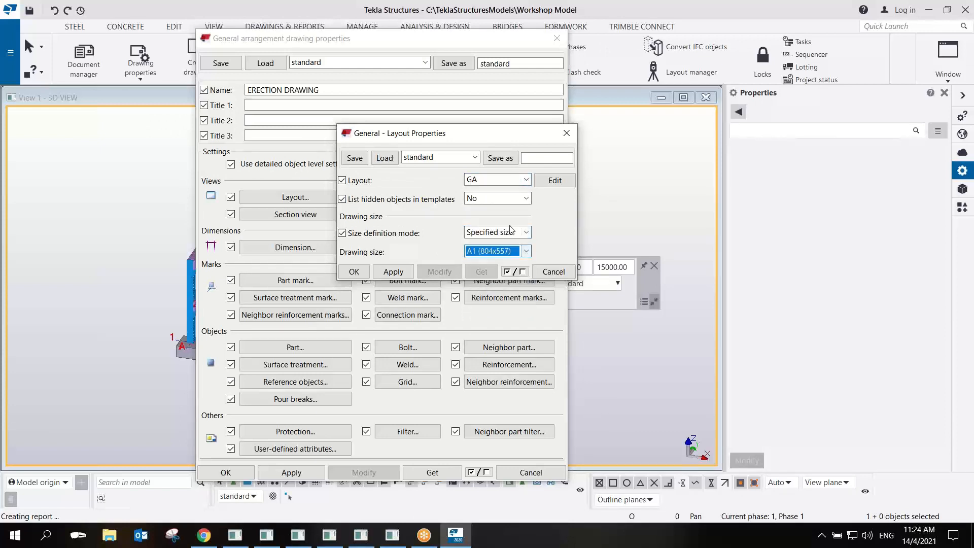
{"action": "left_click", "coordinate": [396, 277]}
{"action": "left_click", "coordinate": [353, 275]}
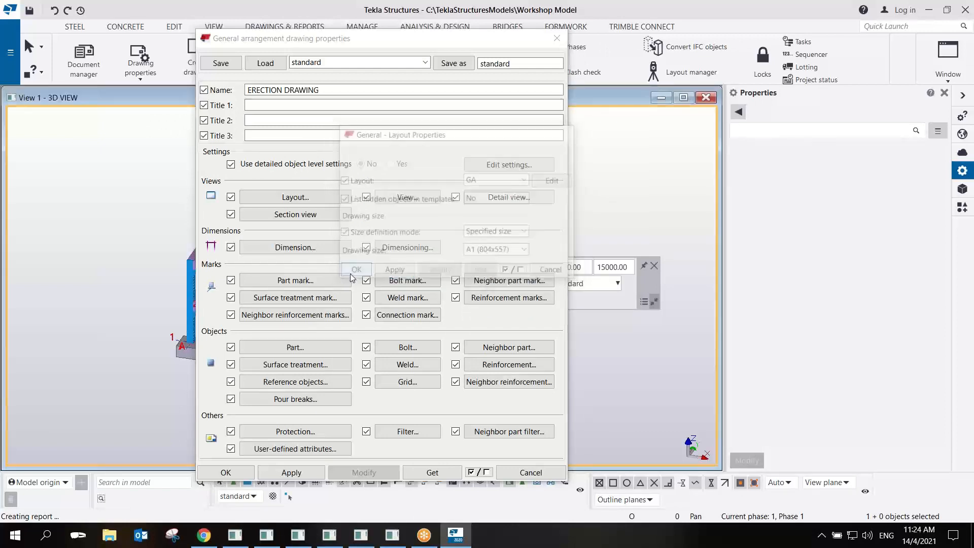
Set the general arrangement view scale to 1/75, check the shortening settings and accept the view properties.
{"action": "left_click", "coordinate": [400, 198]}
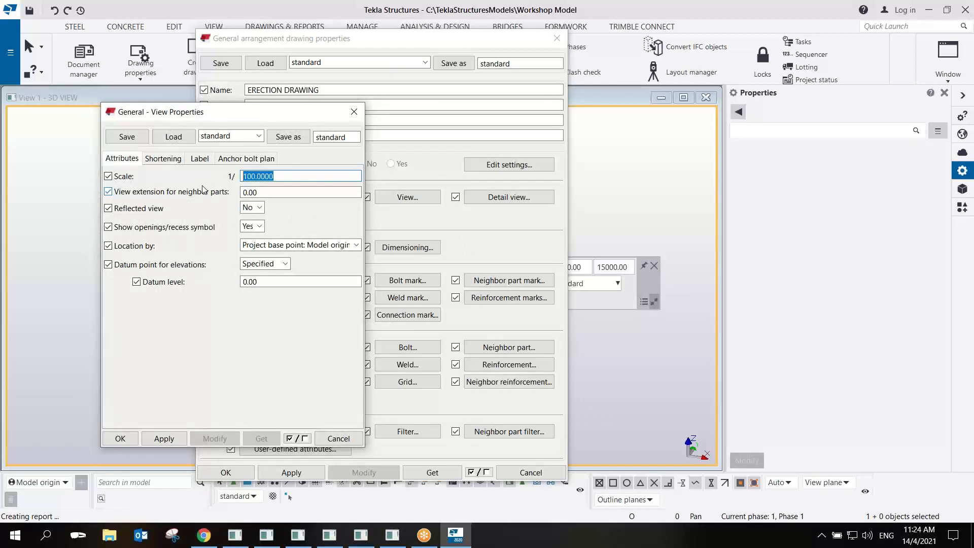
{"action": "type", "text": "75"}
{"action": "left_click", "coordinate": [163, 158]}
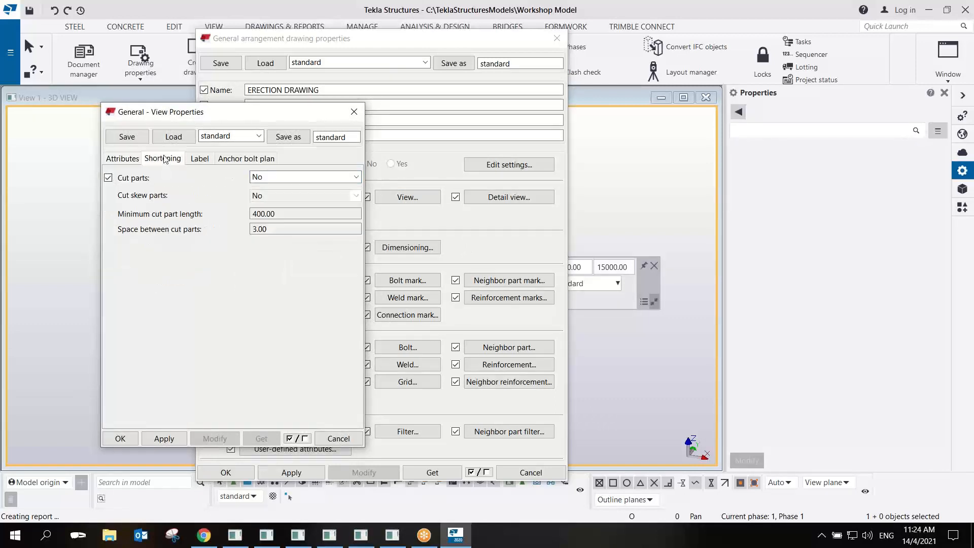
{"action": "left_click", "coordinate": [130, 437]}
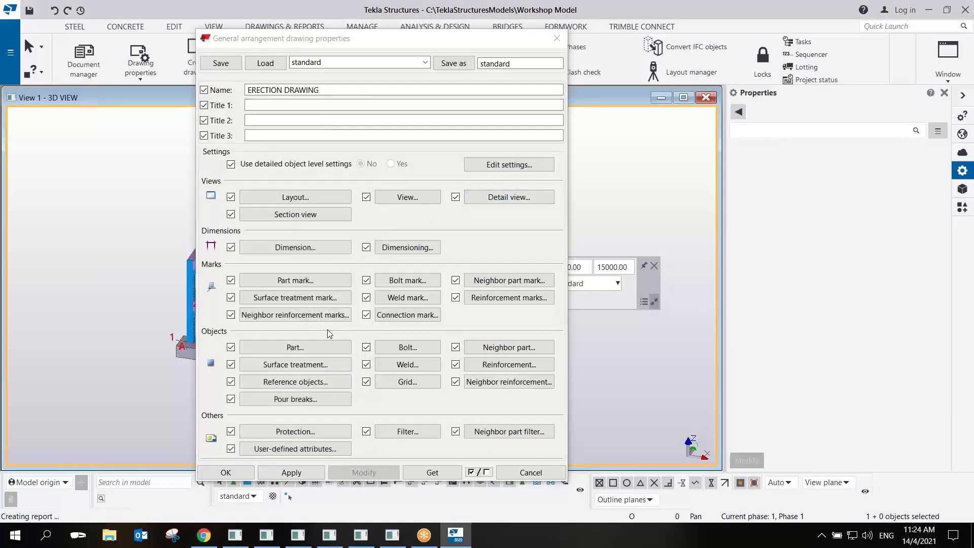
Set the visible line color of parts to yellow in the general arrangement drawing's part properties.
{"action": "left_click", "coordinate": [325, 351]}
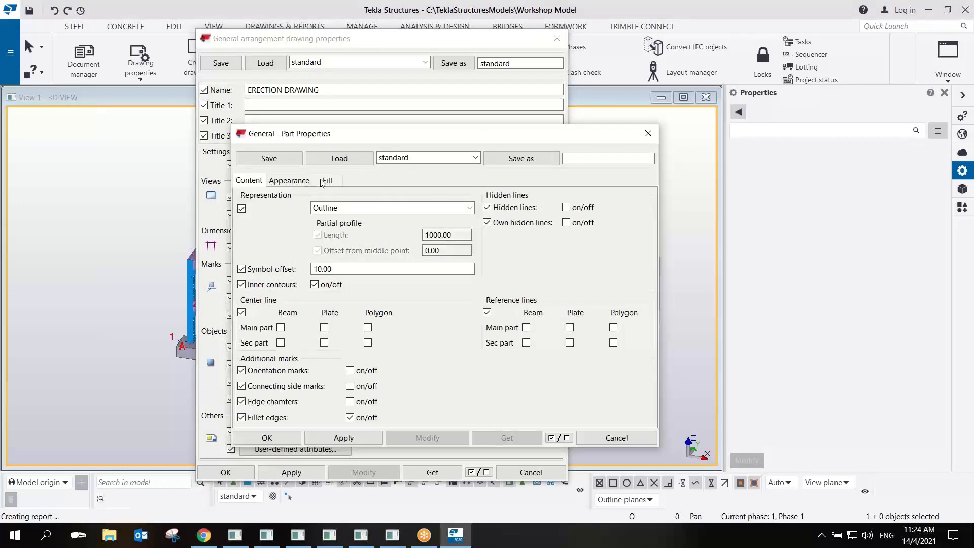
{"action": "left_click", "coordinate": [305, 181]}
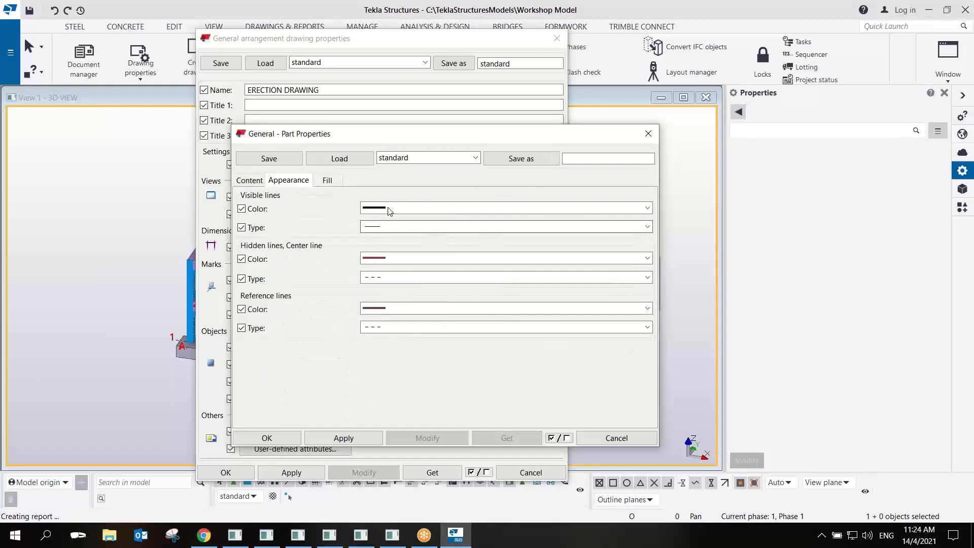
{"action": "left_click", "coordinate": [378, 208]}
{"action": "left_click", "coordinate": [380, 265]}
{"action": "left_click", "coordinate": [249, 181]}
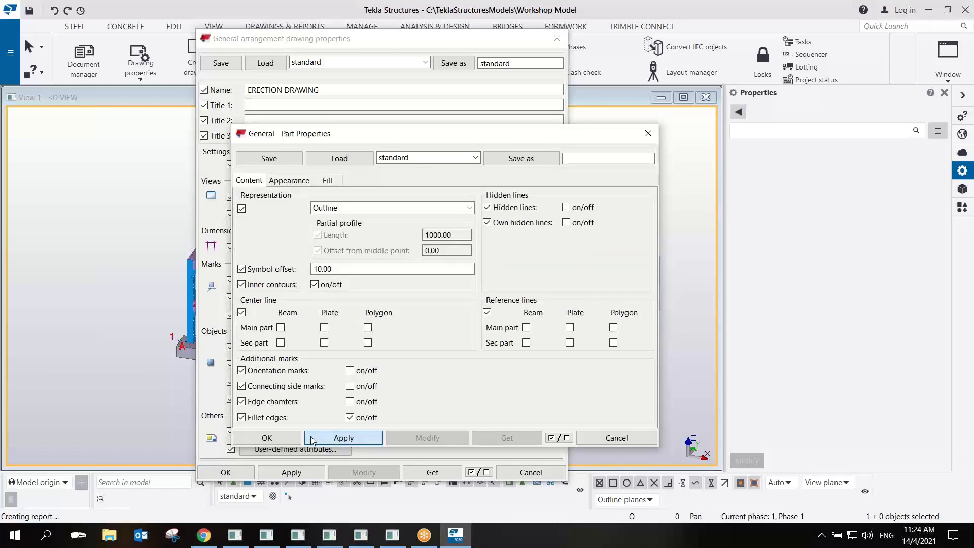
{"action": "left_click", "coordinate": [267, 438]}
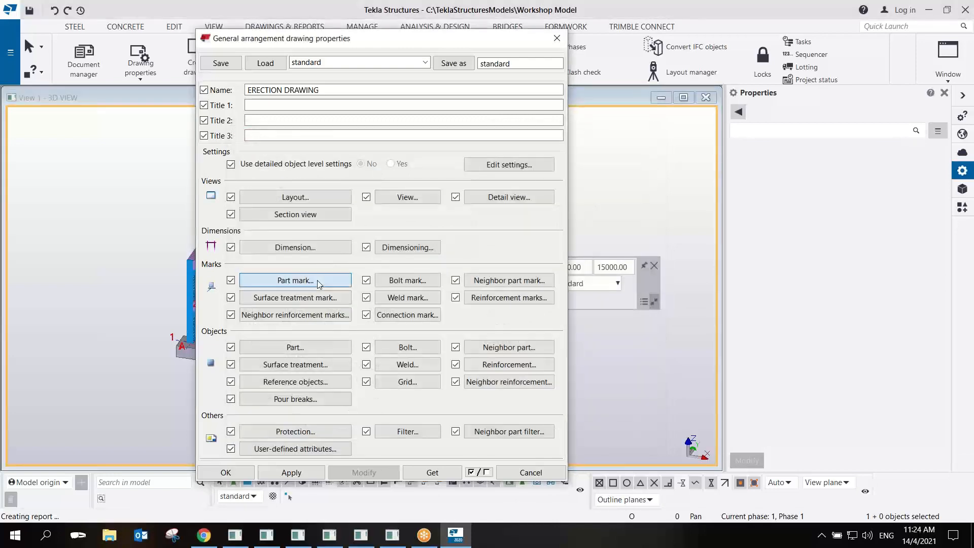
Review the part mark content for main and secondary parts, and apply the general arrangement drawing properties.
{"action": "left_click", "coordinate": [321, 275]}
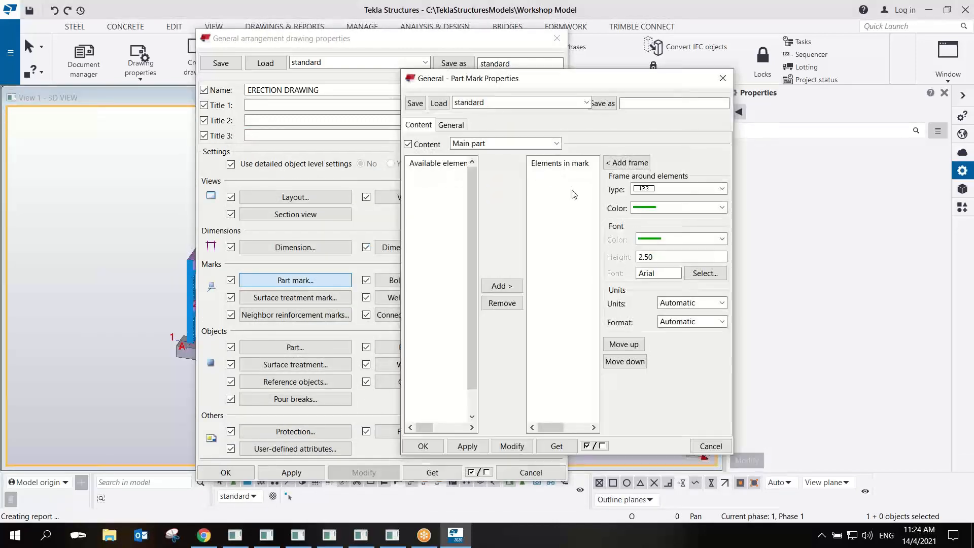
{"action": "left_click", "coordinate": [558, 176]}
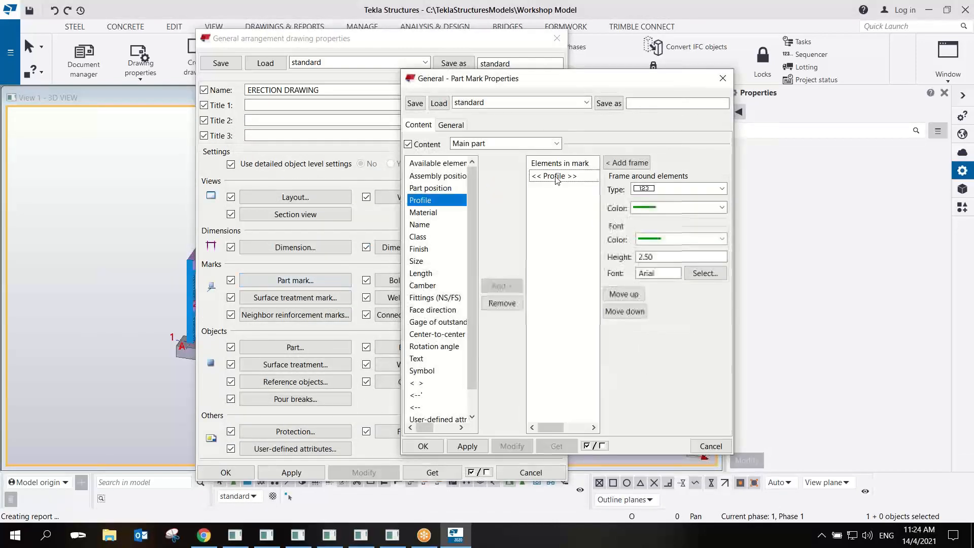
{"action": "left_click", "coordinate": [451, 125]}
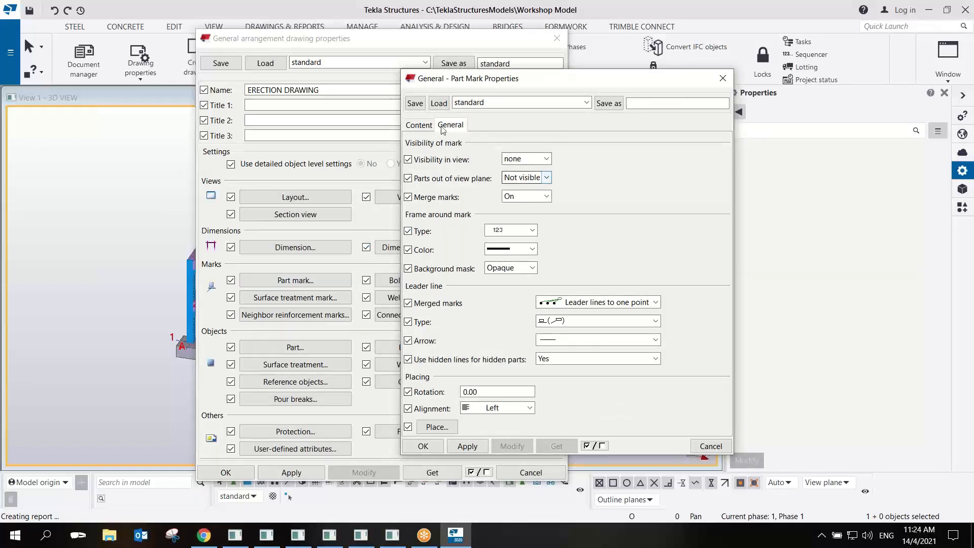
{"action": "left_click", "coordinate": [429, 126]}
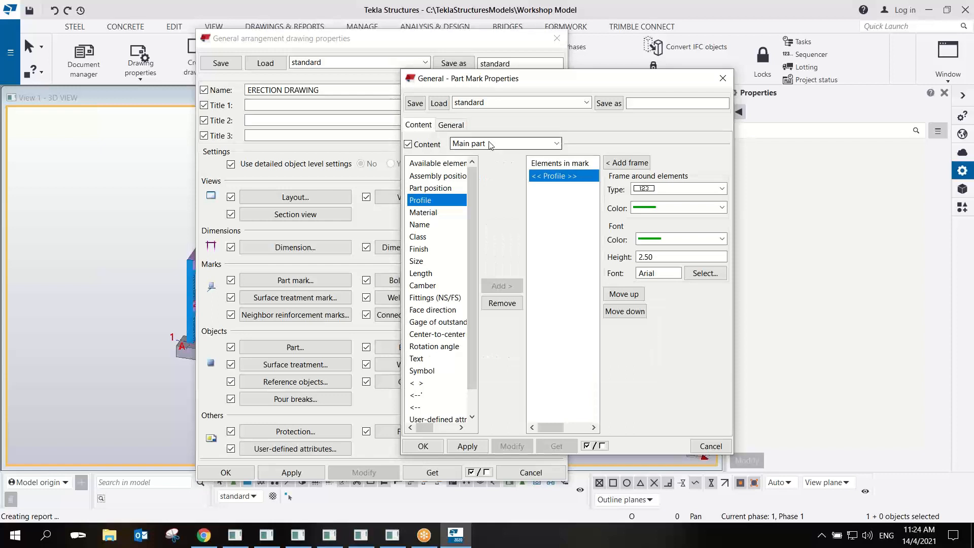
{"action": "left_click", "coordinate": [522, 150]}
{"action": "left_click", "coordinate": [500, 165]}
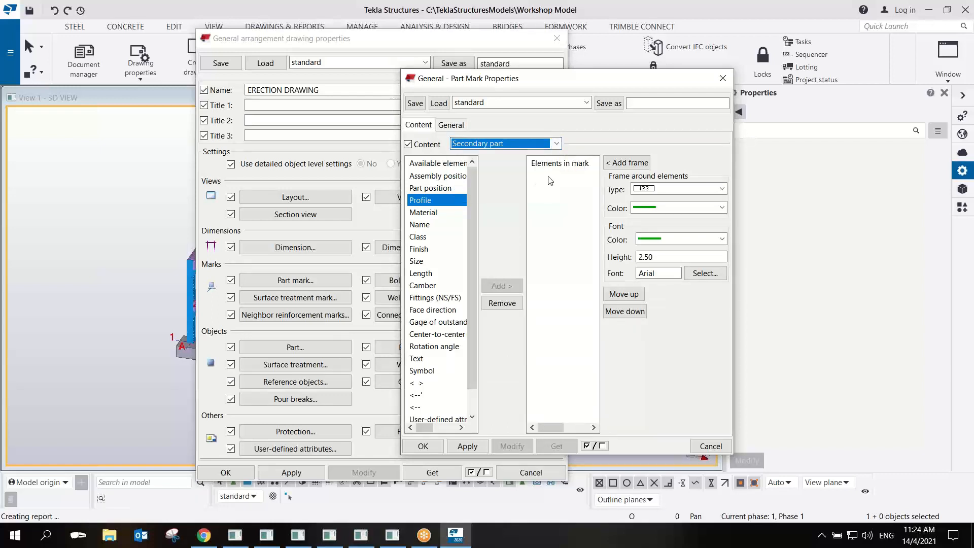
{"action": "left_click", "coordinate": [461, 446]}
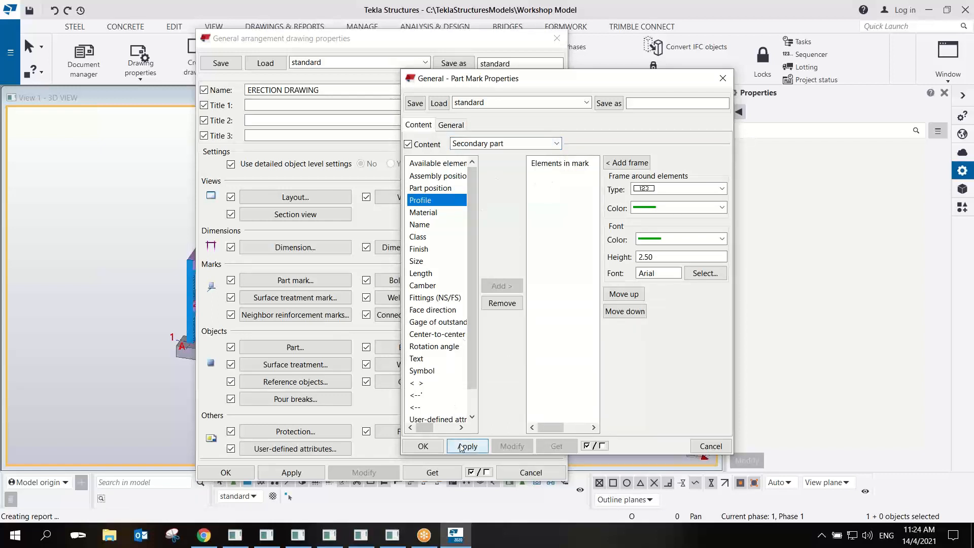
{"action": "left_click", "coordinate": [423, 446]}
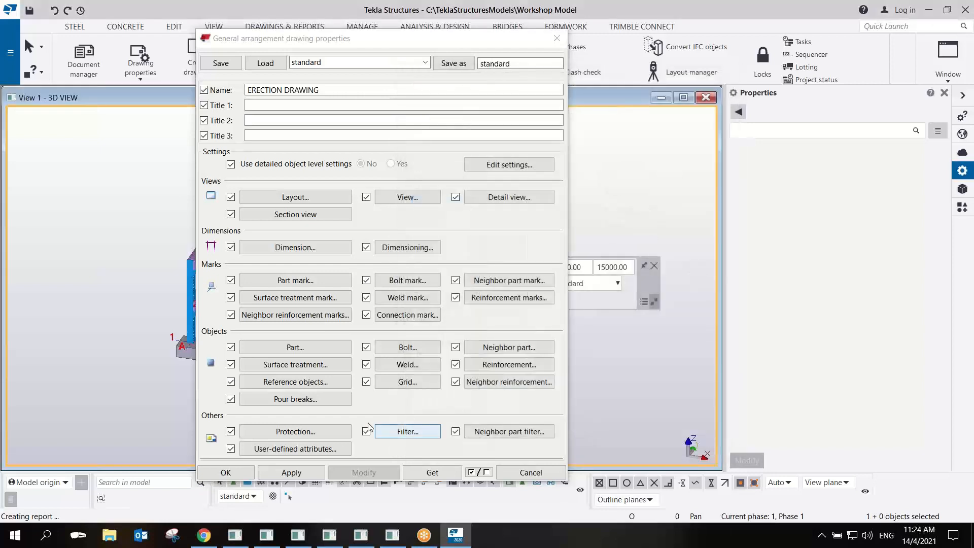
{"action": "left_click", "coordinate": [288, 473]}
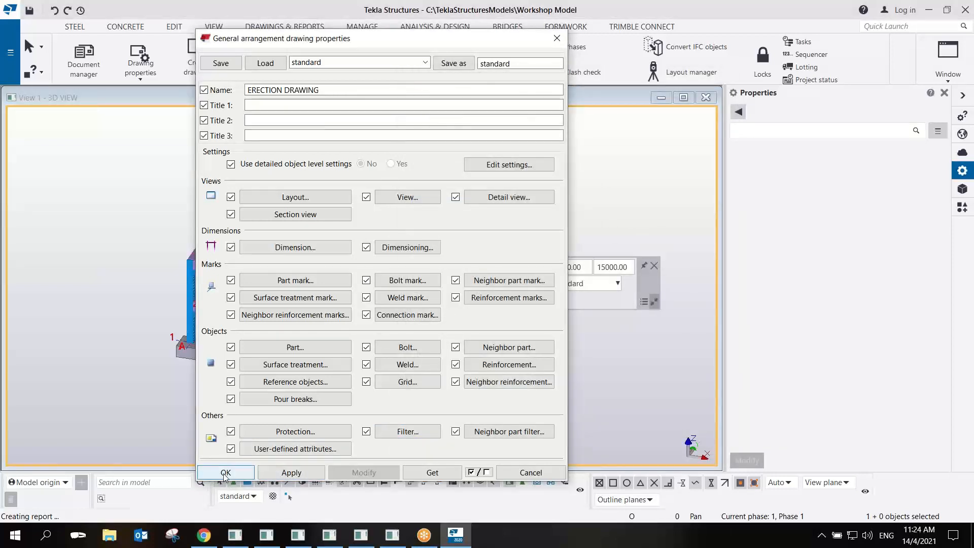
{"action": "left_click", "coordinate": [224, 473]}
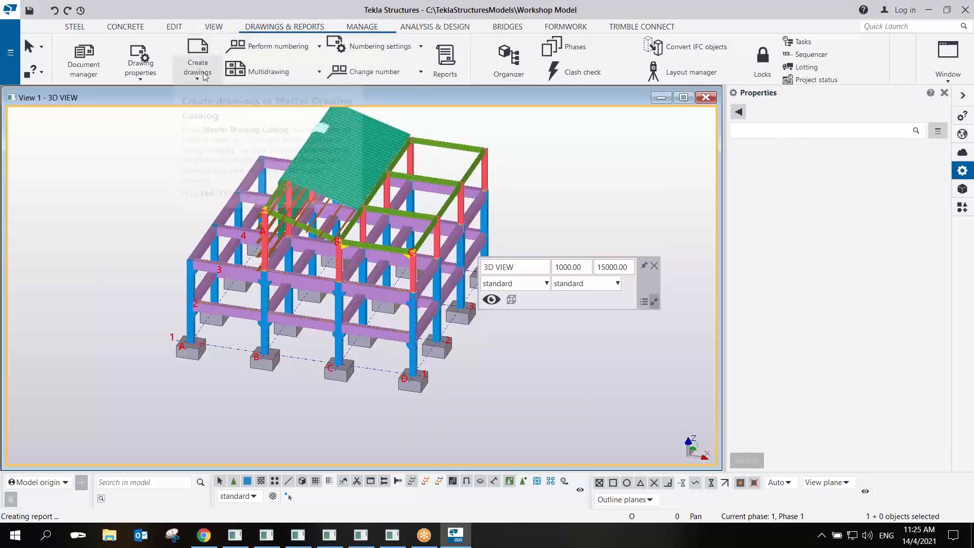
Create and open one general arrangement drawing from 3D VIEW, Grid 1, Grid D and Plan 1STFLR, and enlarge its window.
{"action": "left_click", "coordinate": [198, 71]}
{"action": "left_click", "coordinate": [215, 199]}
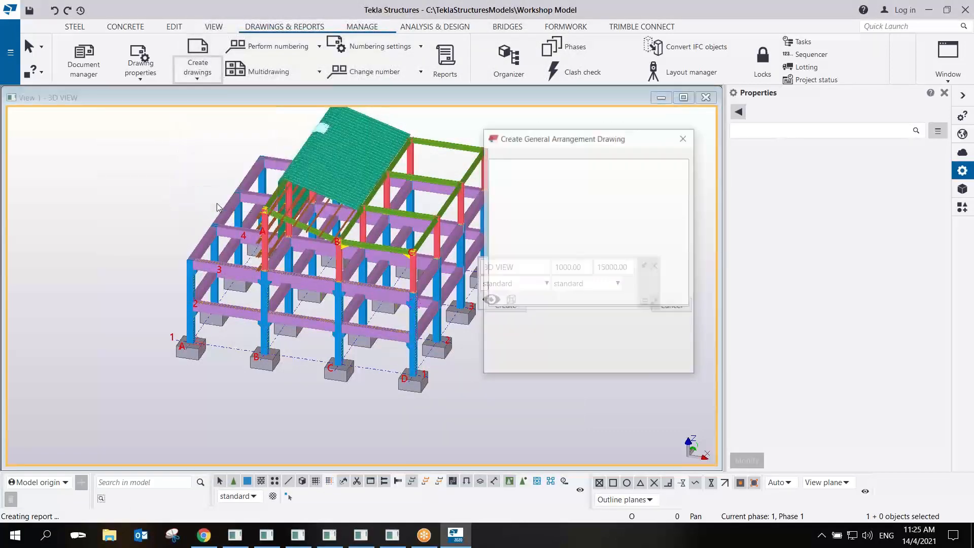
{"action": "middle_click_drag", "start_coordinate": [375, 320], "coordinate": [398, 273]}
{"action": "middle_click_drag", "start_coordinate": [287, 278], "coordinate": [358, 275]}
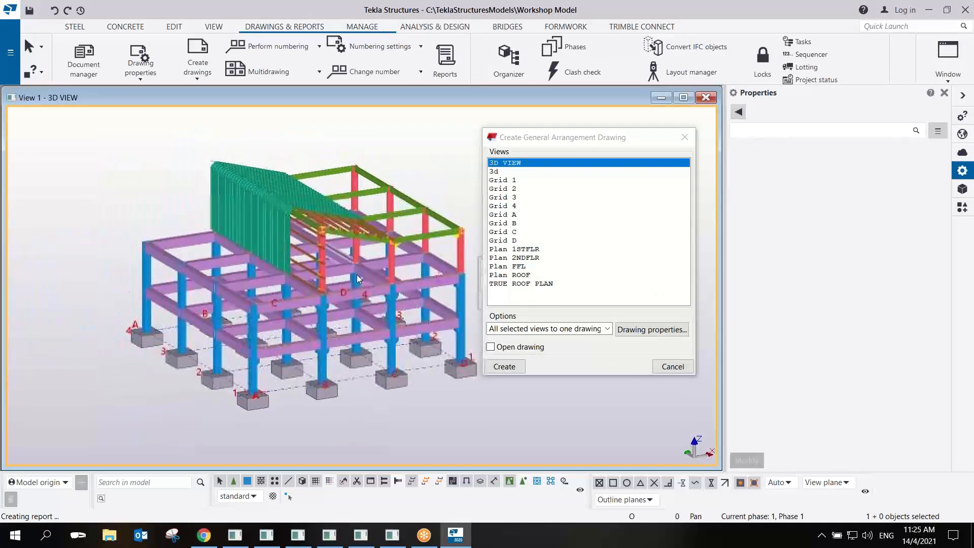
{"action": "left_click", "coordinate": [512, 181], "text": "ctrl"}
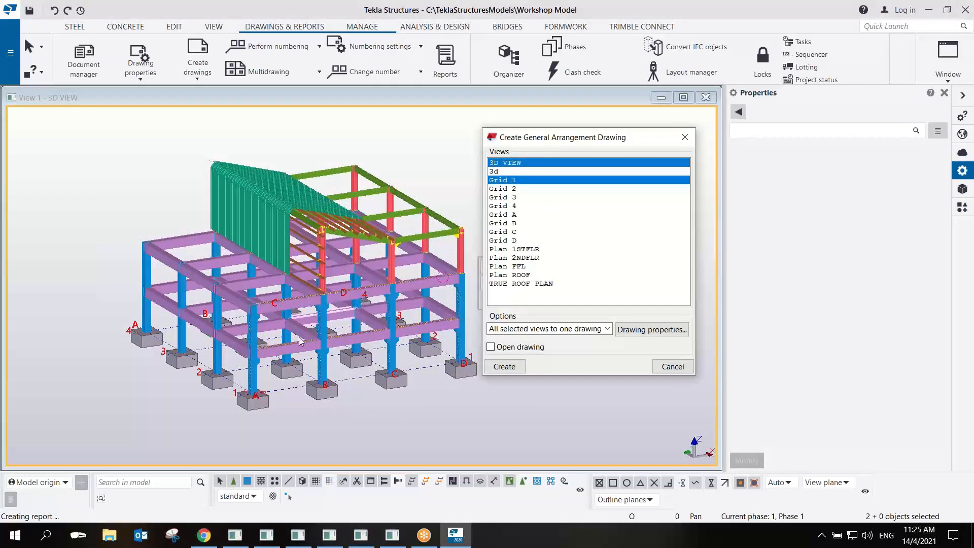
{"action": "left_click", "coordinate": [536, 249], "text": "ctrl"}
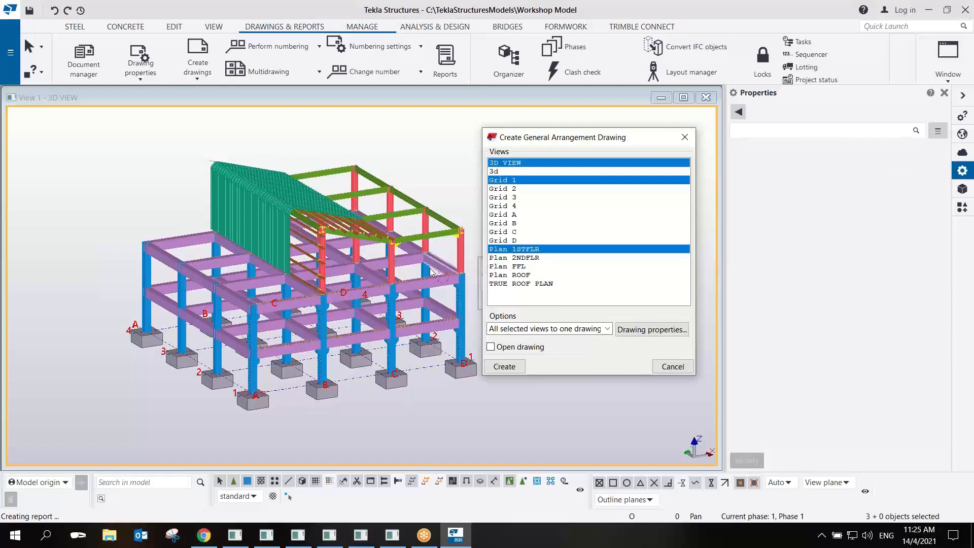
{"action": "left_click", "coordinate": [518, 242], "text": "ctrl"}
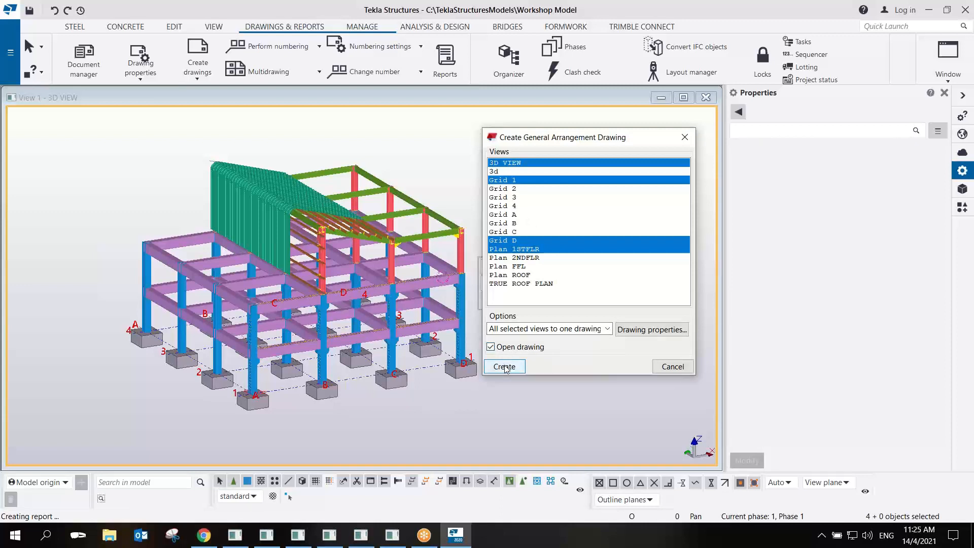
{"action": "left_click", "coordinate": [506, 370]}
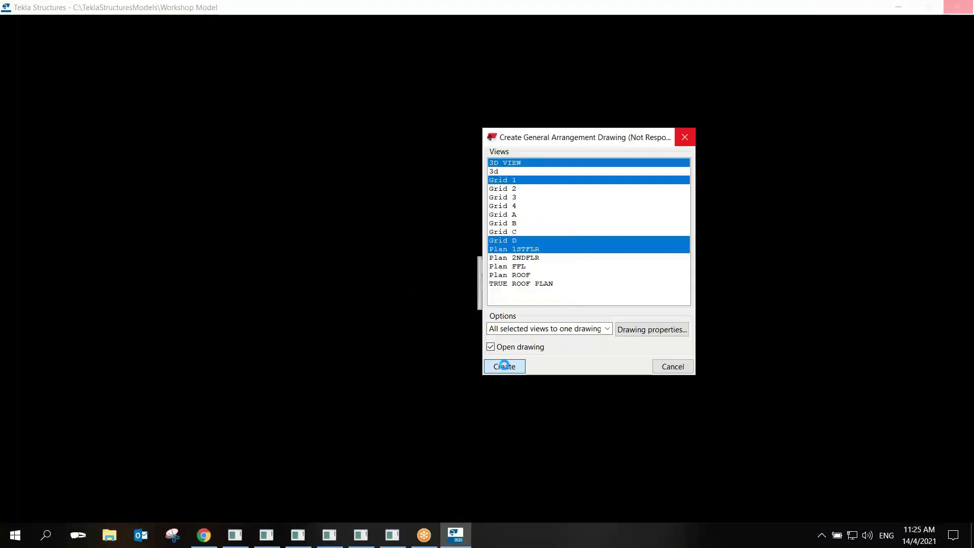
{"action": "left_click", "coordinate": [503, 365]}
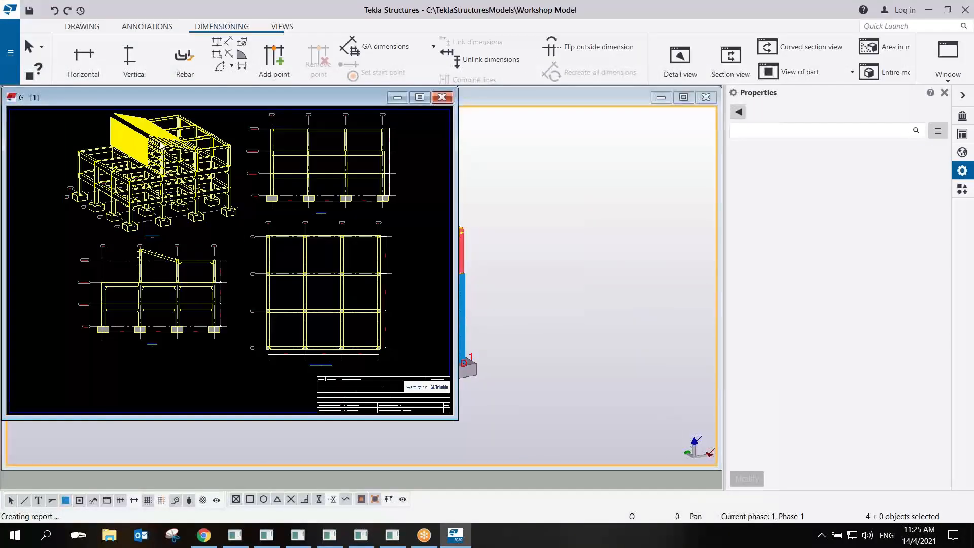
{"action": "mouse_move", "coordinate": [457, 419]}
{"action": "left_mouse_down"}
{"action": "mouse_move", "coordinate": [606, 457]}
{"action": "mouse_move", "coordinate": [838, 467]}
{"action": "left_mouse_up"}
Examine the 3D VIEW and Grid D views of the new drawing, including grid labels and dimensions.
{"action": "scroll", "coordinate": [449, 216], "scroll_direction": "up", "scroll_amount": 3}
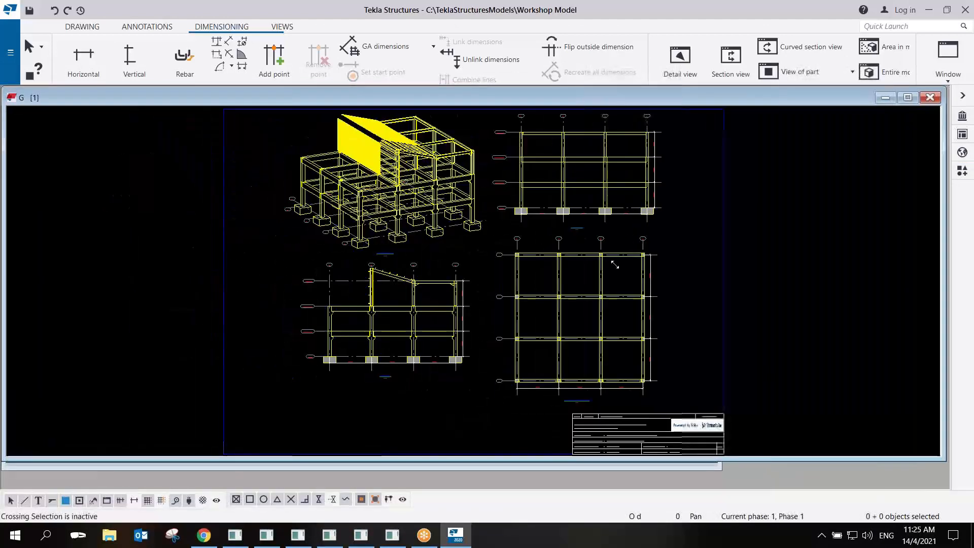
{"action": "scroll", "coordinate": [449, 216], "scroll_direction": "up", "scroll_amount": 3}
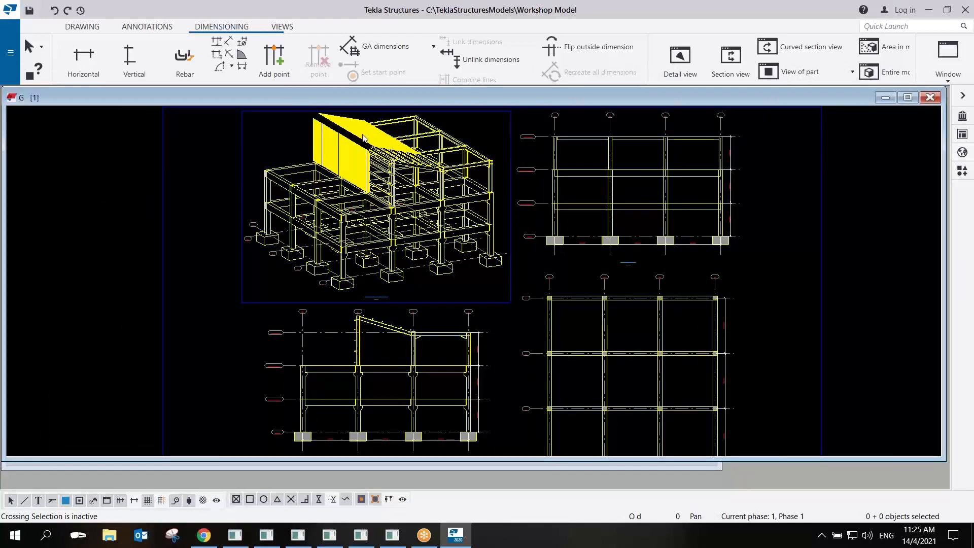
{"action": "scroll", "coordinate": [368, 137], "scroll_direction": "up", "scroll_amount": 5}
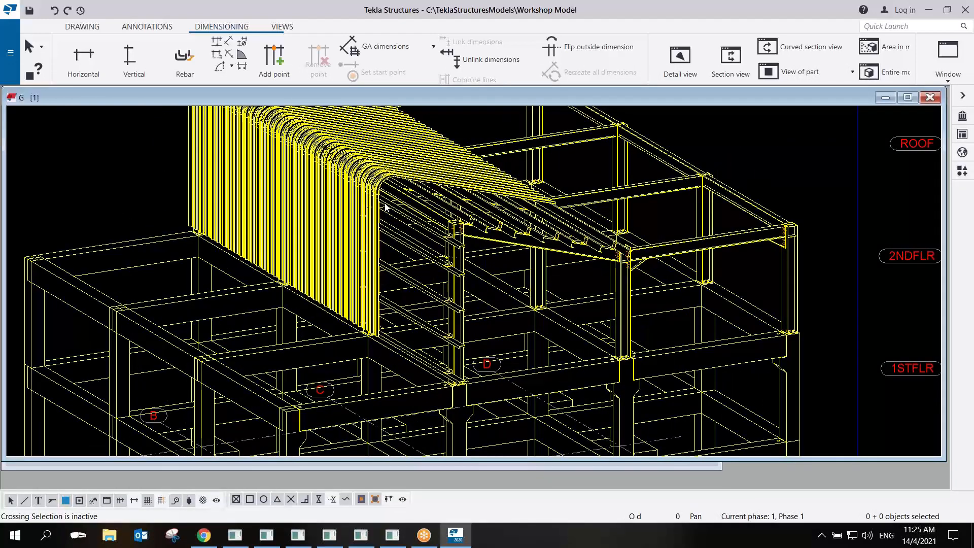
{"action": "middle_click_drag", "start_coordinate": [614, 265], "coordinate": [157, 288]}
{"action": "middle_click_drag", "start_coordinate": [541, 282], "coordinate": [231, 243]}
{"action": "scroll", "coordinate": [254, 243], "scroll_direction": "down", "scroll_amount": 3}
{"action": "scroll", "coordinate": [325, 268], "scroll_direction": "down", "scroll_amount": 1}
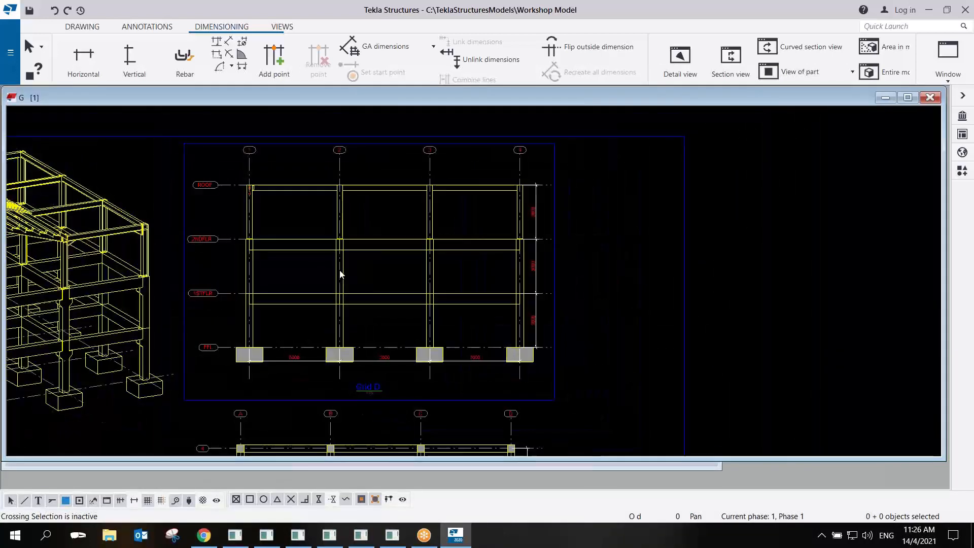
{"action": "scroll", "coordinate": [369, 236], "scroll_direction": "up", "scroll_amount": 2}
{"action": "middle_click_drag", "start_coordinate": [438, 266], "coordinate": [569, 249]}
{"action": "middle_click_drag", "start_coordinate": [495, 294], "coordinate": [430, 302]}
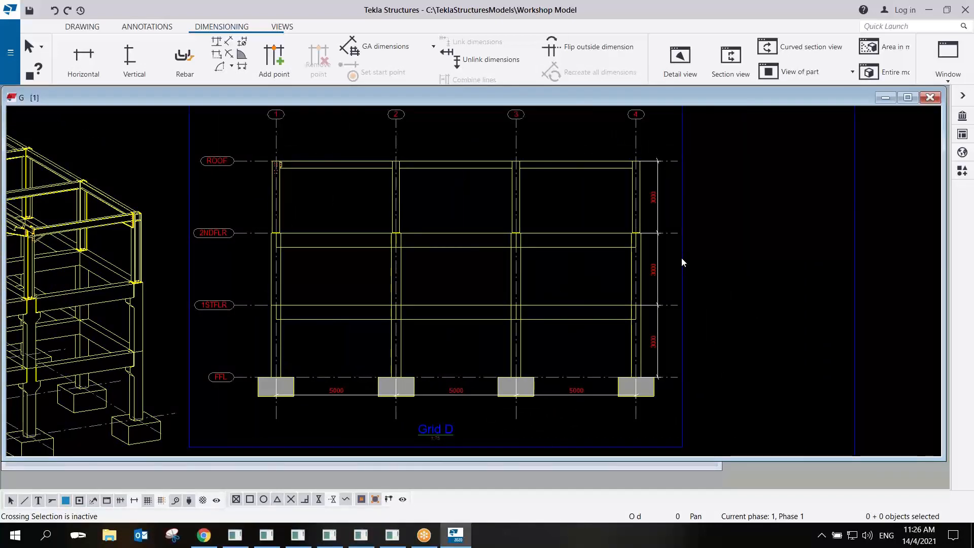
{"action": "scroll", "coordinate": [693, 268], "scroll_direction": "down", "scroll_amount": 1}
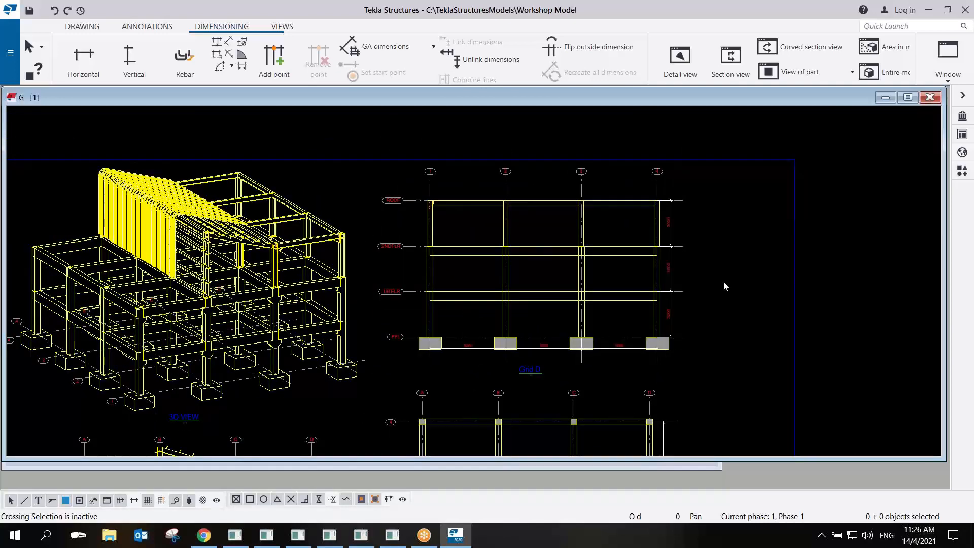
Set the part marks' visibility in view to preferred, with parts out of view plane Not visible, and modify the open drawing.
{"action": "double_click", "coordinate": [724, 282]}
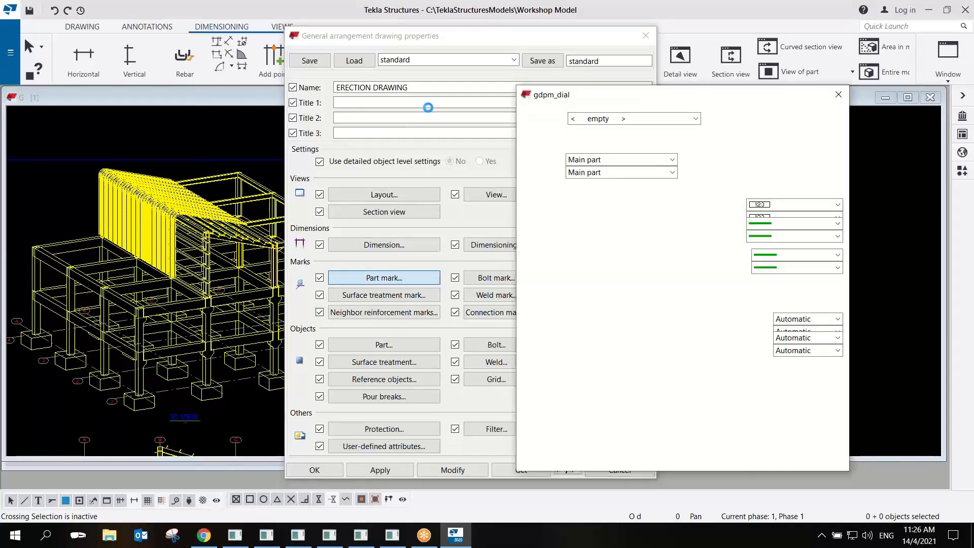
{"action": "left_click", "coordinate": [568, 140]}
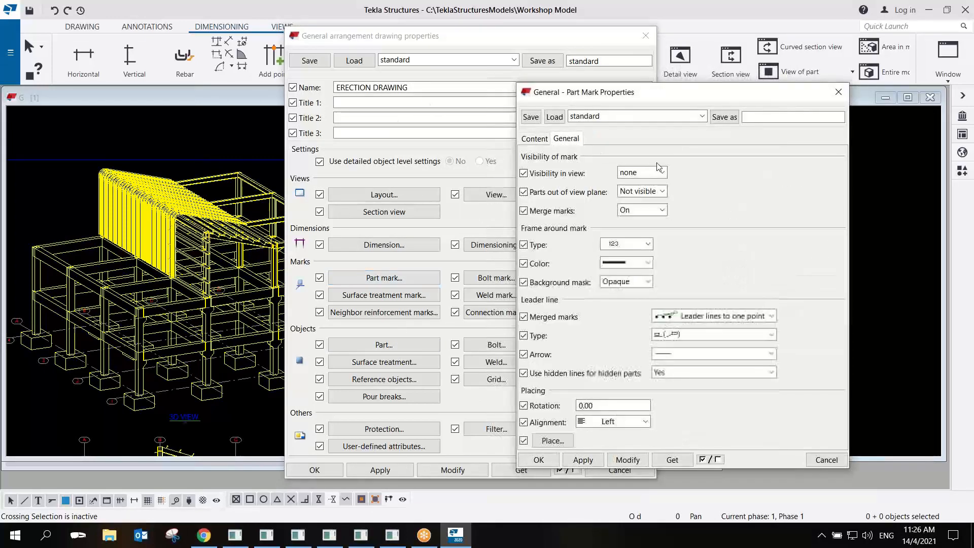
{"action": "left_click", "coordinate": [661, 173]}
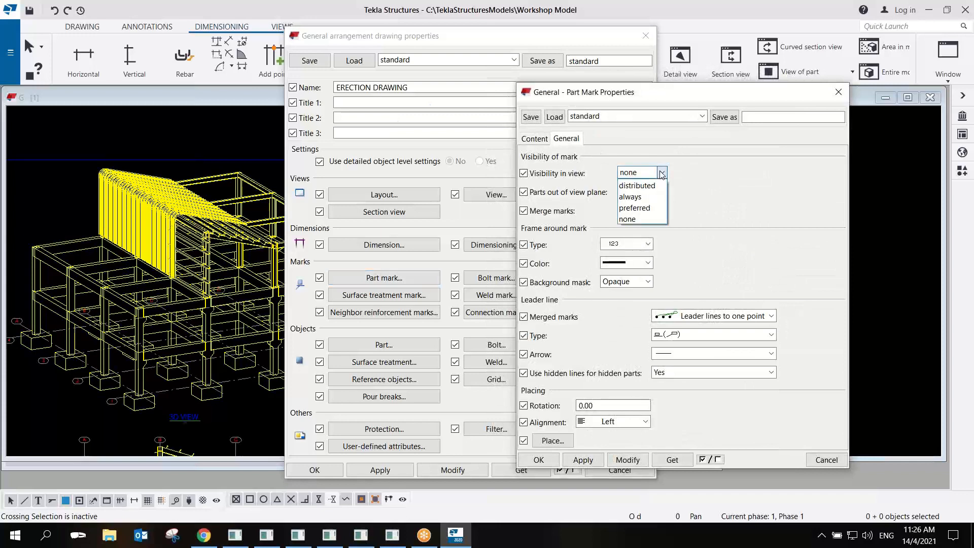
{"action": "left_click", "coordinate": [644, 209]}
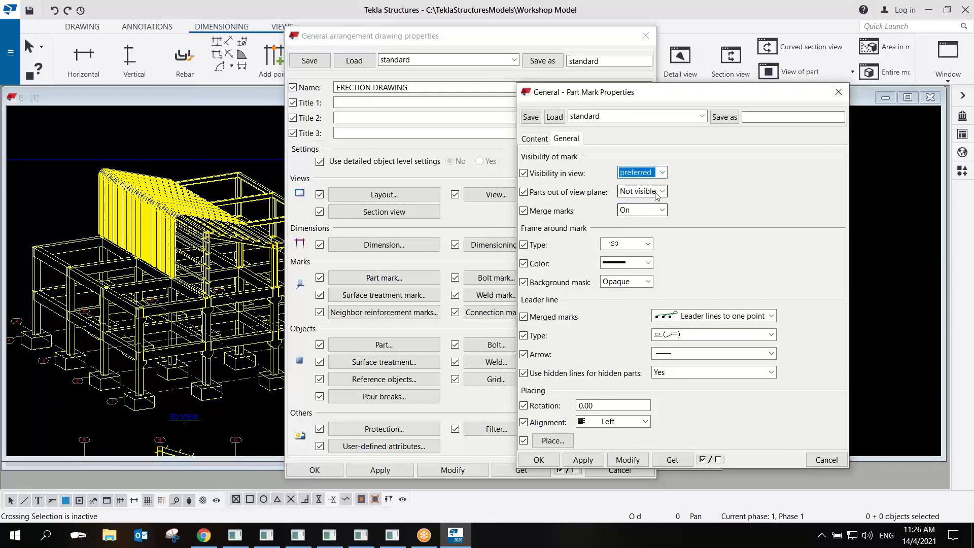
{"action": "left_click", "coordinate": [661, 193]}
{"action": "left_click", "coordinate": [661, 193]}
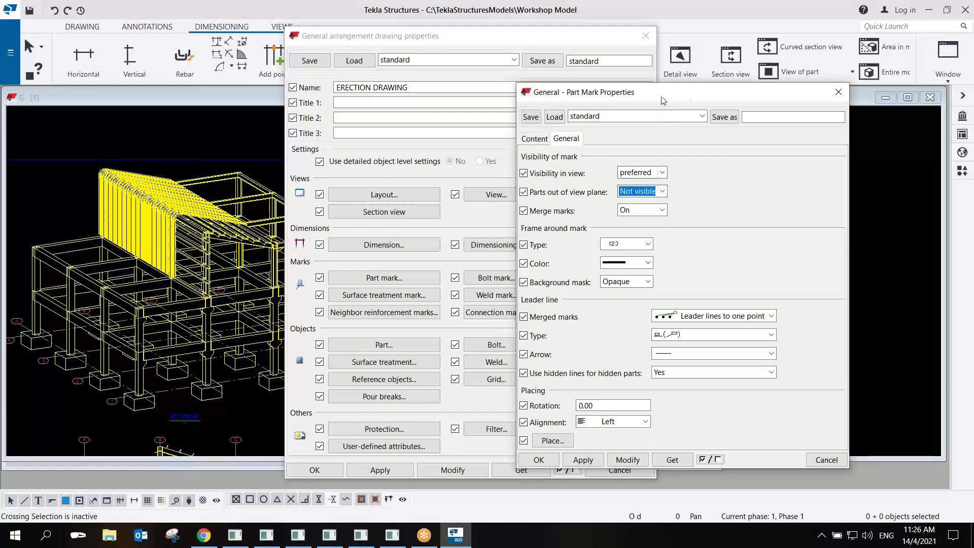
{"action": "left_click_drag", "start_coordinate": [663, 99], "coordinate": [742, 100]}
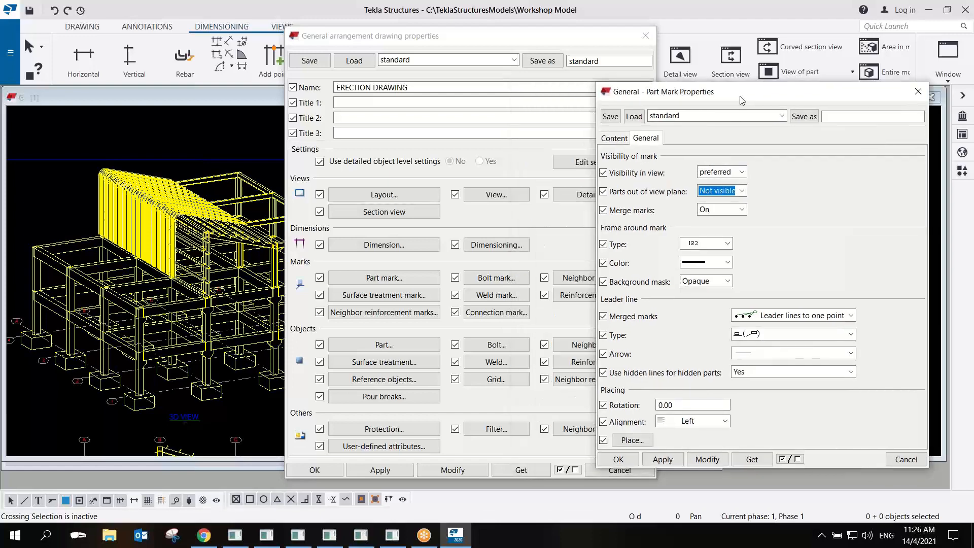
{"action": "left_click", "coordinate": [707, 460]}
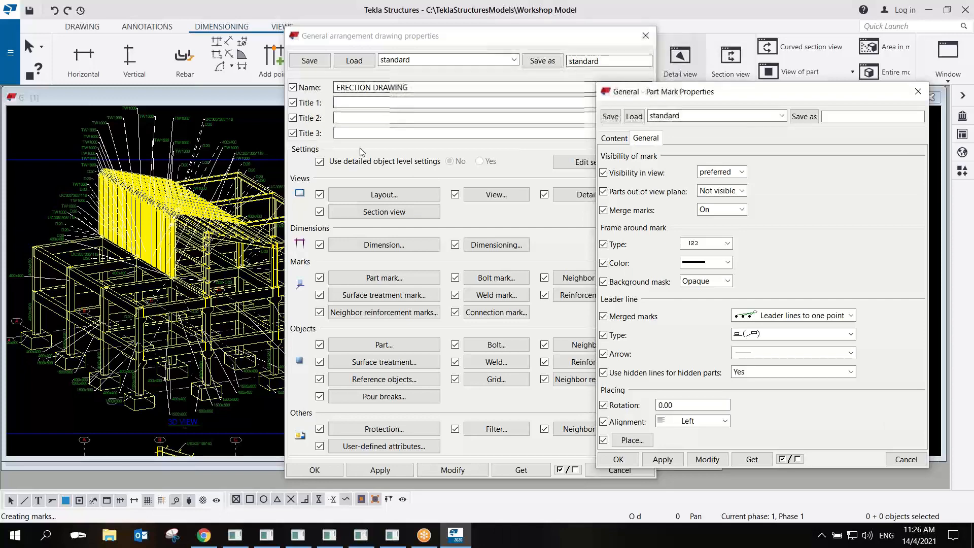
{"action": "left_click", "coordinate": [645, 36]}
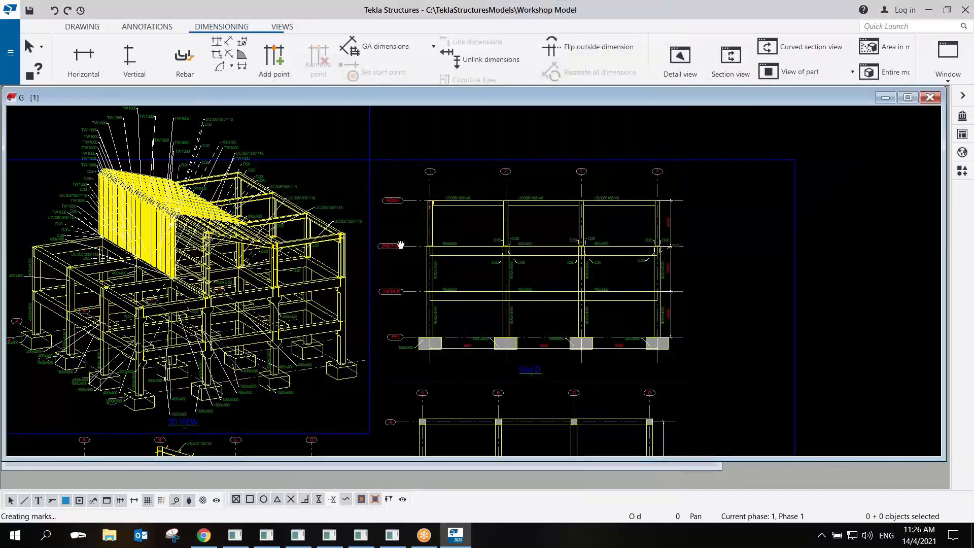
{"action": "middle_click_drag", "start_coordinate": [401, 230], "coordinate": [388, 202]}
{"action": "scroll", "coordinate": [389, 202], "scroll_direction": "down", "scroll_amount": 1}
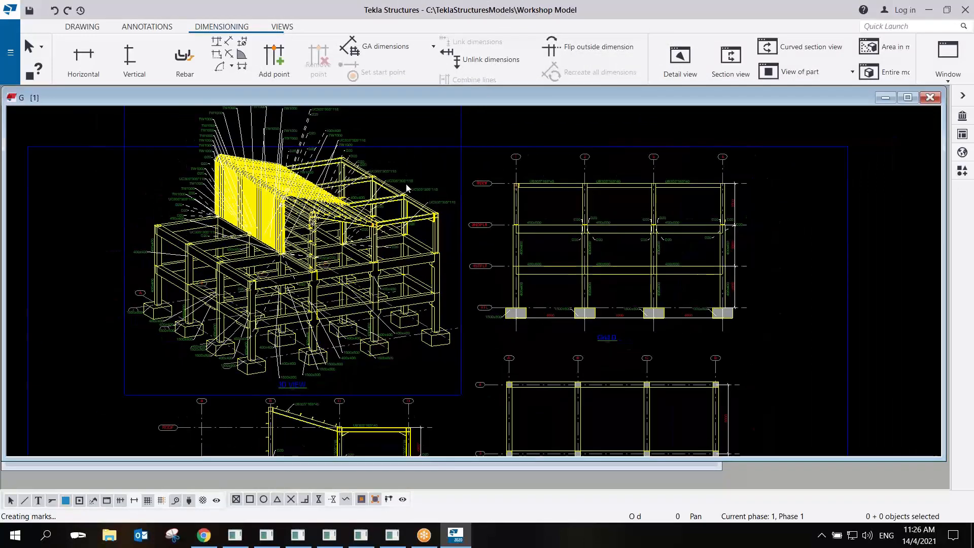
Delete all part marks from the 3D VIEW of the drawing.
{"action": "left_click_drag", "start_coordinate": [431, 163], "coordinate": [150, 370]}
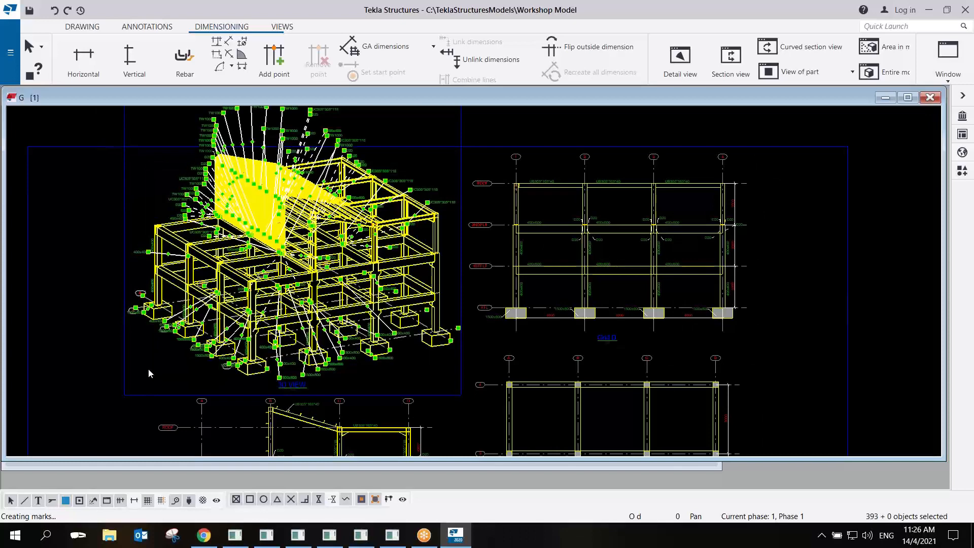
{"action": "key", "text": "Delete"}
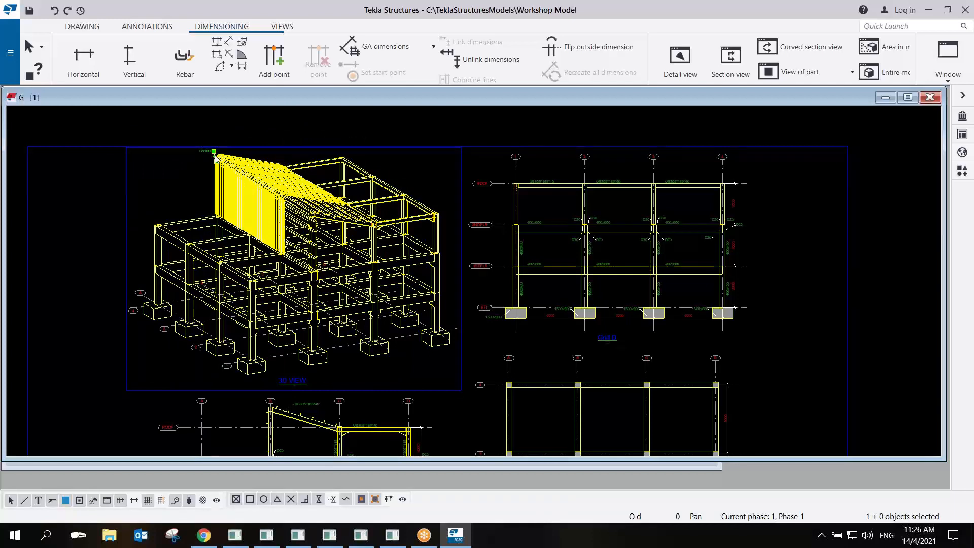
{"action": "left_click", "coordinate": [219, 172]}
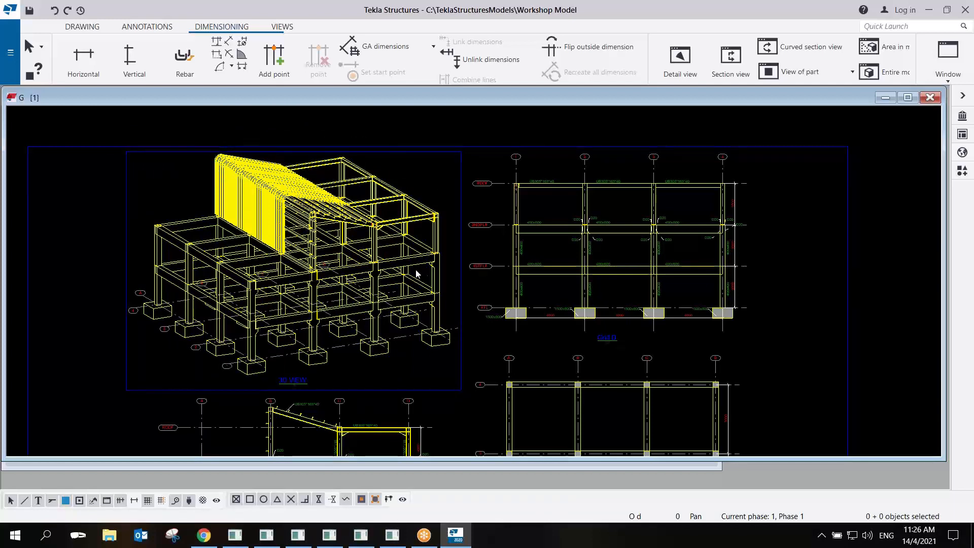
{"action": "left_click", "coordinate": [463, 253]}
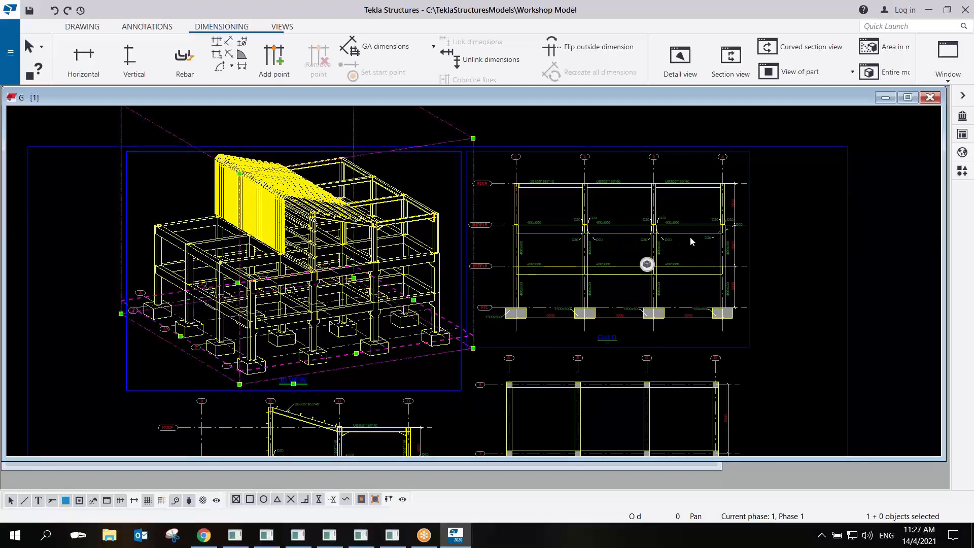
Examine the beam, column and rod part marks in the Grid D view.
{"action": "middle_click_drag", "start_coordinate": [466, 252], "coordinate": [207, 265]}
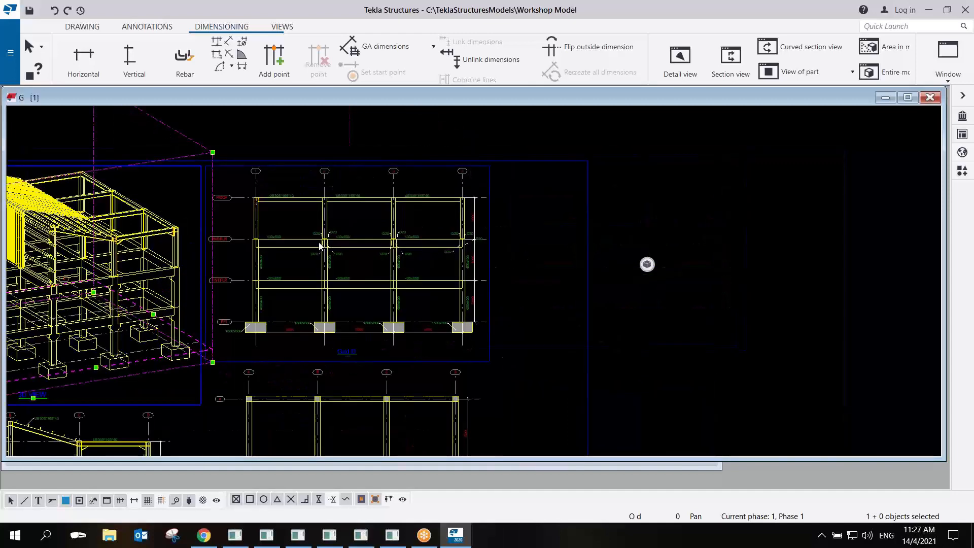
{"action": "scroll", "coordinate": [333, 251], "scroll_direction": "up", "scroll_amount": 6}
{"action": "scroll", "coordinate": [412, 266], "scroll_direction": "down", "scroll_amount": 3}
{"action": "scroll", "coordinate": [374, 330], "scroll_direction": "up", "scroll_amount": 4}
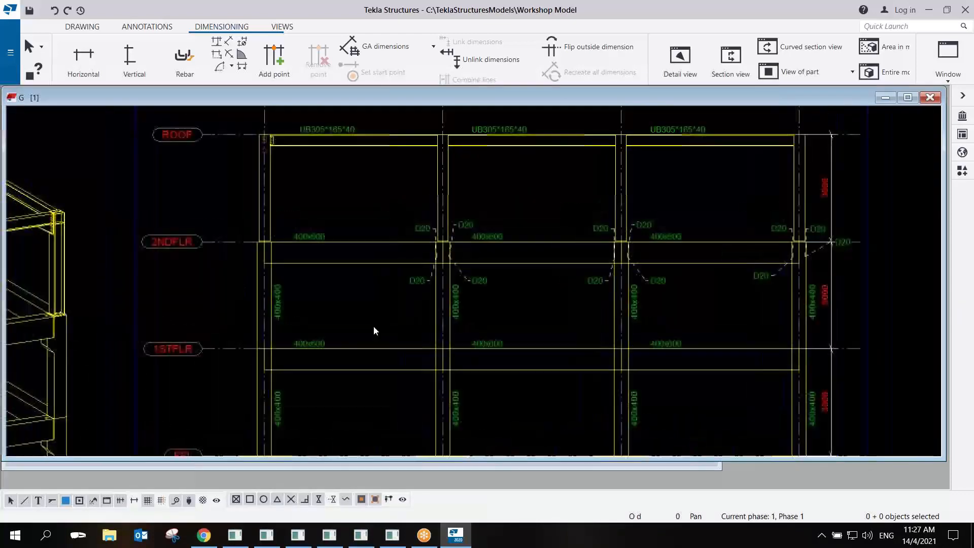
{"action": "scroll", "coordinate": [338, 154], "scroll_direction": "down", "scroll_amount": 2}
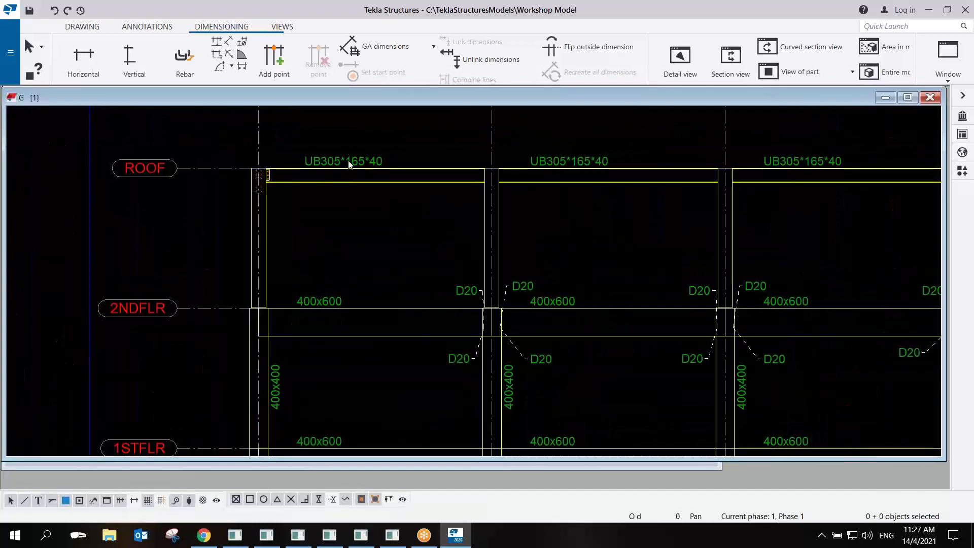
{"action": "scroll", "coordinate": [348, 169], "scroll_direction": "up", "scroll_amount": 5}
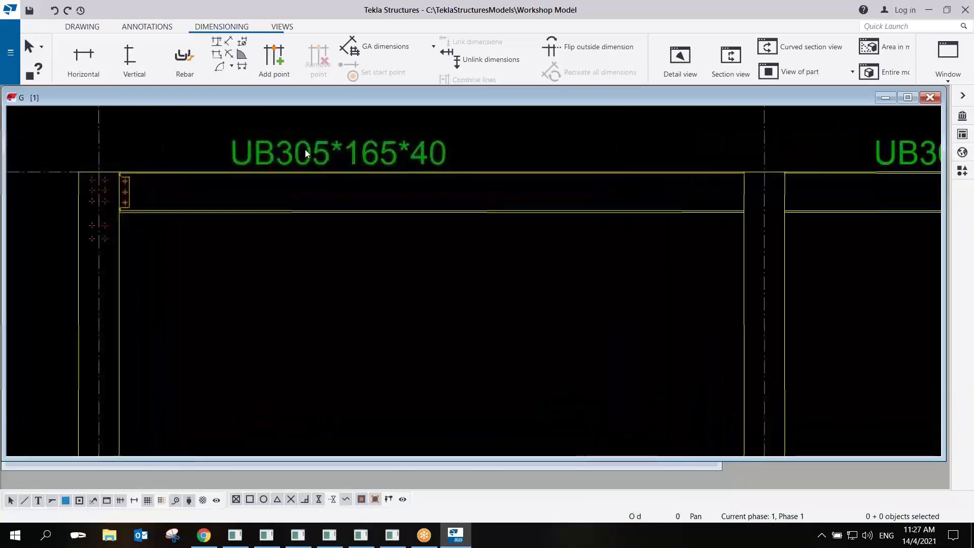
{"action": "scroll", "coordinate": [305, 152], "scroll_direction": "up", "scroll_amount": 2}
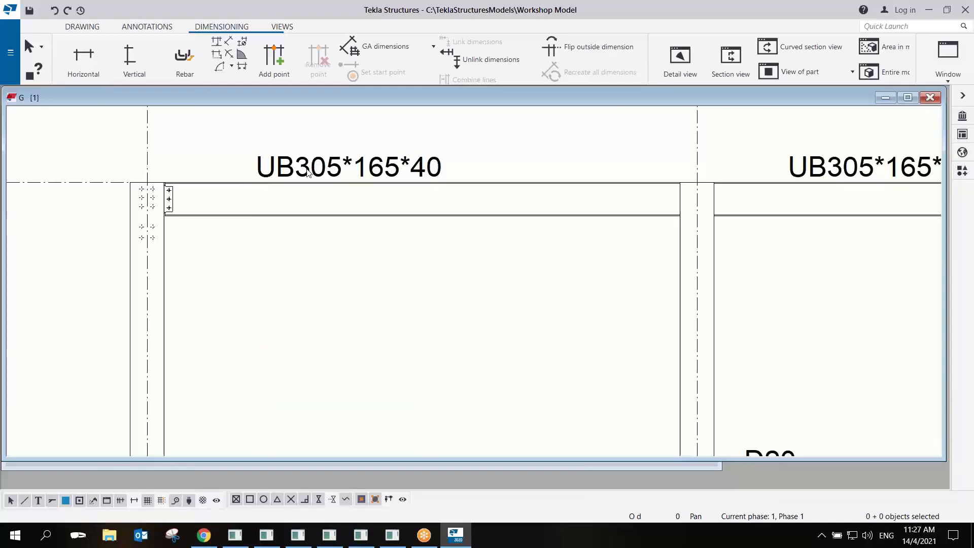
{"action": "scroll", "coordinate": [391, 222], "scroll_direction": "down", "scroll_amount": 4}
{"action": "scroll", "coordinate": [649, 259], "scroll_direction": "up", "scroll_amount": 3}
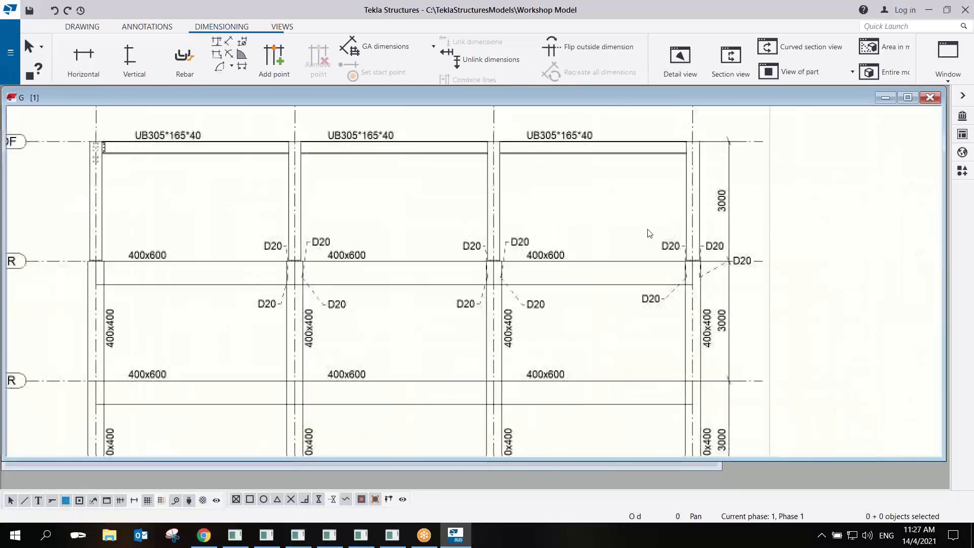
Delete the D20 part marks around the 2NDFLR column joints in the Grid D view.
{"action": "left_click_drag", "start_coordinate": [312, 251], "coordinate": [270, 284]}
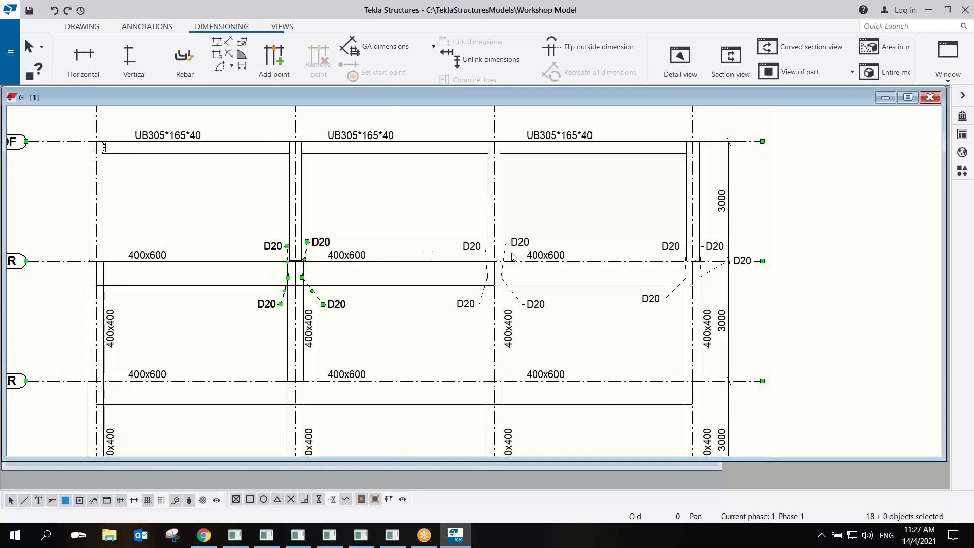
{"action": "key", "text": "Delete"}
{"action": "left_click_drag", "start_coordinate": [511, 250], "coordinate": [463, 288]}
{"action": "key", "text": "Delete"}
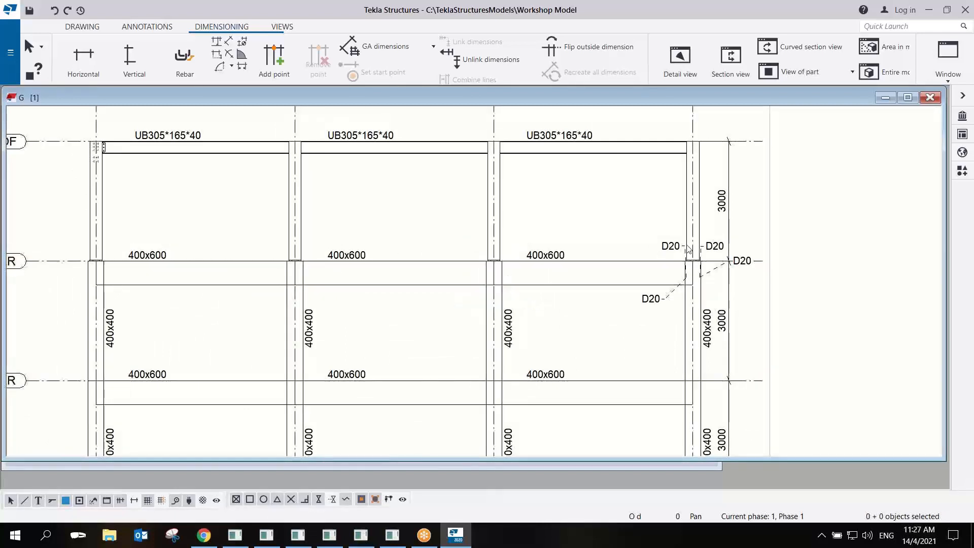
{"action": "left_click_drag", "start_coordinate": [717, 255], "coordinate": [654, 303]}
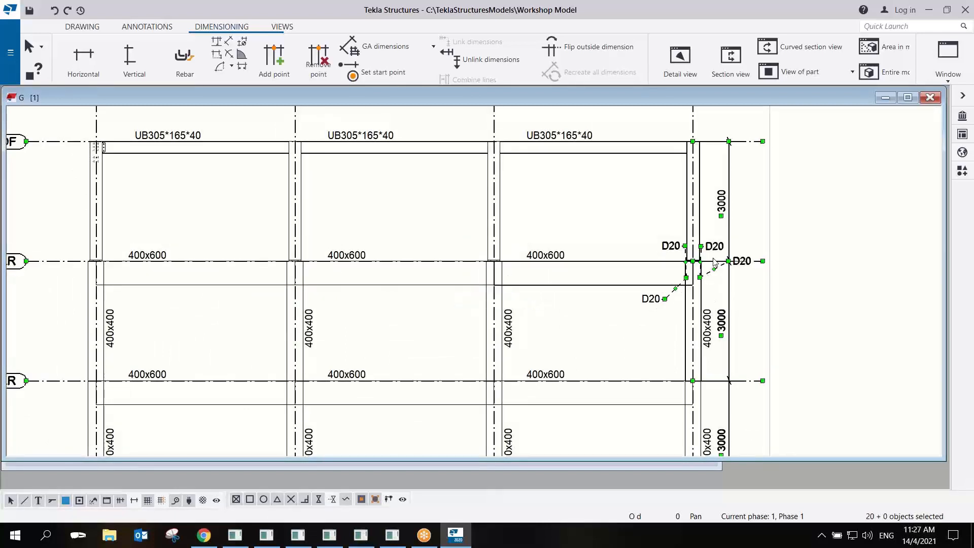
{"action": "left_click", "coordinate": [706, 245]}
{"action": "key", "text": "Delete"}
{"action": "left_click", "coordinate": [675, 249]}
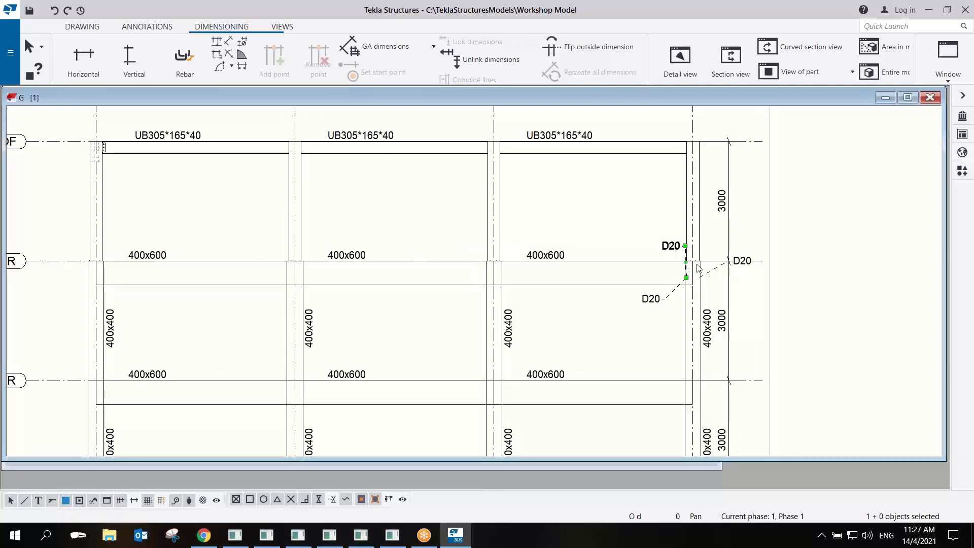
{"action": "key", "text": "Delete"}
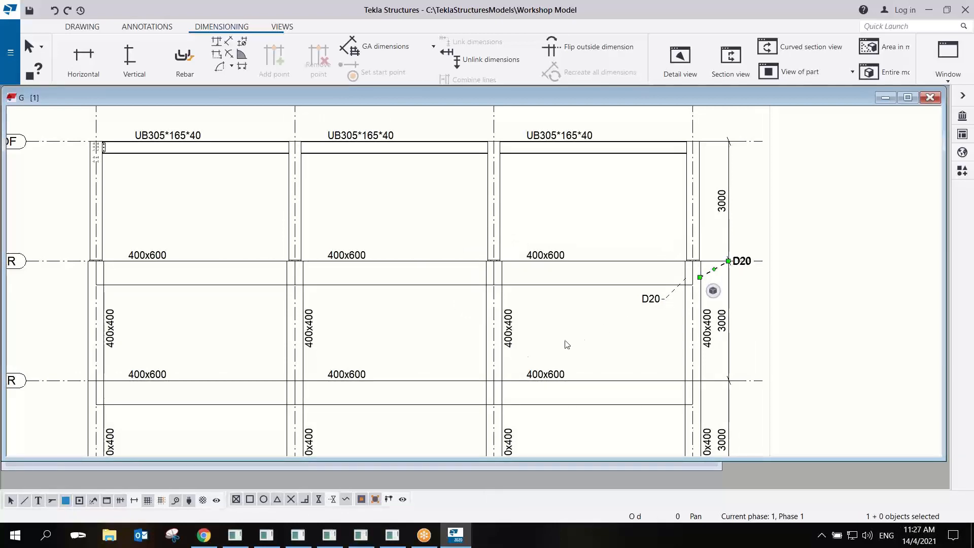
{"action": "key", "text": "Delete"}
Delete the D20 part marks at the steel column bases on gridlines B and C in the Grid 1 view.
{"action": "scroll", "coordinate": [543, 252], "scroll_direction": "down", "scroll_amount": 3}
{"action": "mouse_move", "coordinate": [519, 364]}
{"action": "middle_mouse_down"}
{"action": "mouse_move", "coordinate": [566, 256]}
{"action": "mouse_move", "coordinate": [521, 223]}
{"action": "mouse_move", "coordinate": [573, 117]}
{"action": "middle_mouse_up"}
{"action": "mouse_move", "coordinate": [612, 315]}
{"action": "middle_mouse_down"}
{"action": "mouse_move", "coordinate": [630, 279]}
{"action": "mouse_move", "coordinate": [884, 163]}
{"action": "middle_mouse_up"}
{"action": "scroll", "coordinate": [267, 262], "scroll_direction": "up", "scroll_amount": 5}
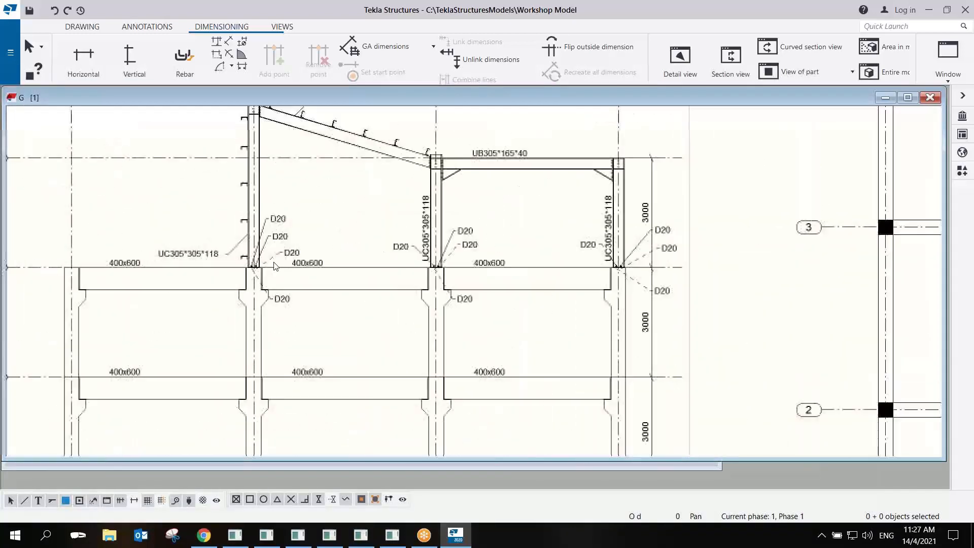
{"action": "left_click_drag", "start_coordinate": [284, 153], "coordinate": [249, 254]}
{"action": "key", "text": "Delete"}
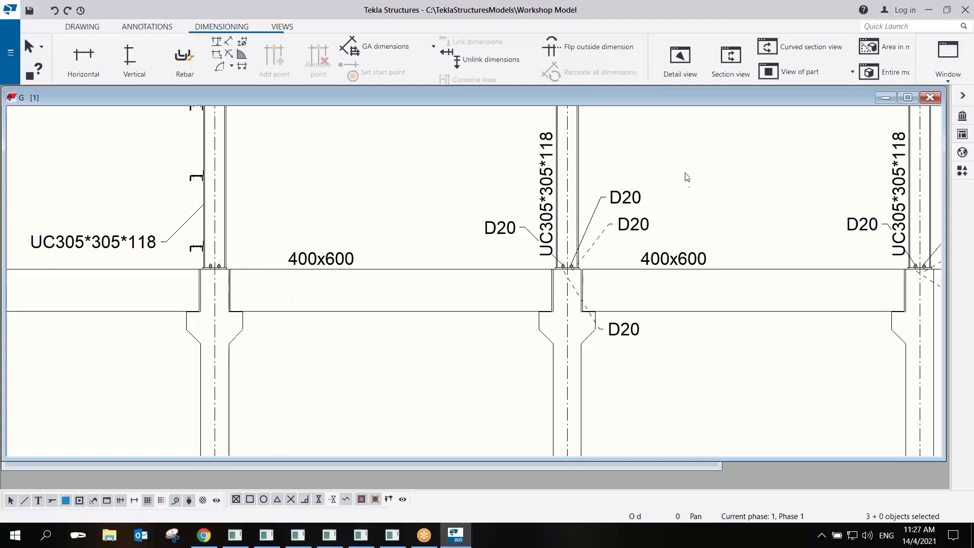
{"action": "left_click_drag", "start_coordinate": [610, 223], "coordinate": [531, 242]}
{"action": "key", "text": "Delete"}
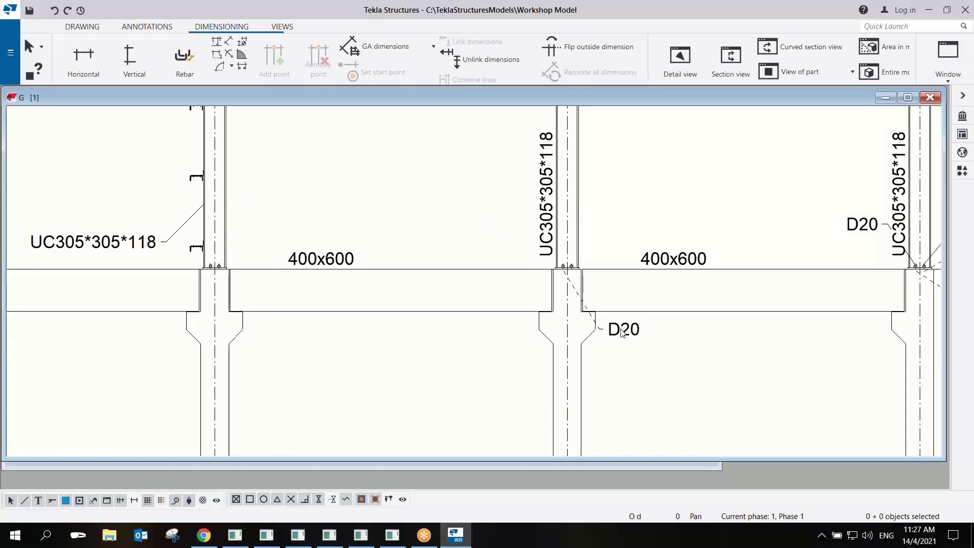
Delete the D20 part marks at the steel column base on gridline D in the Grid 1 view.
{"action": "left_click", "coordinate": [862, 227]}
{"action": "key", "text": "Delete"}
{"action": "middle_click_drag", "start_coordinate": [861, 227], "coordinate": [349, 255]}
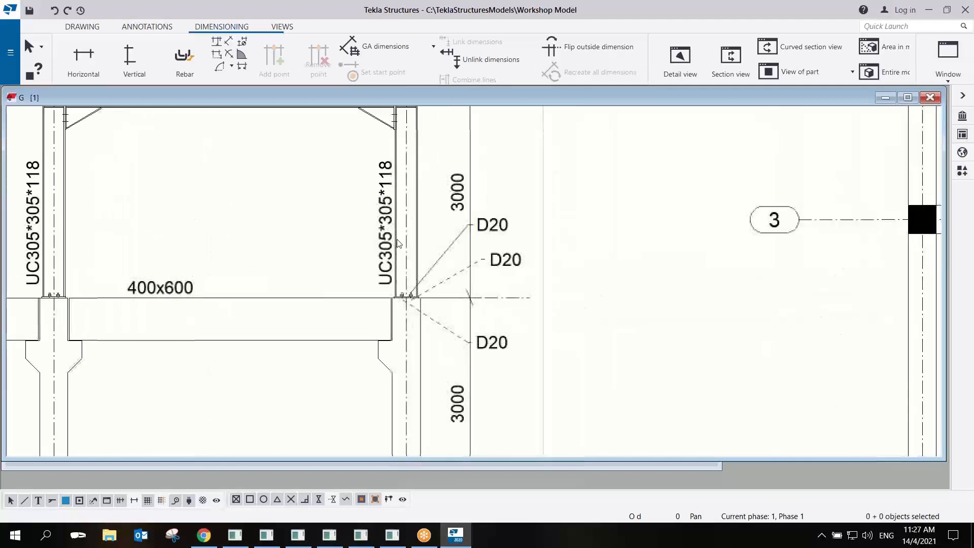
{"action": "left_click_drag", "start_coordinate": [486, 292], "coordinate": [488, 307]}
{"action": "key", "text": "Delete"}
{"action": "left_click", "coordinate": [488, 344]}
{"action": "scroll", "coordinate": [488, 340], "scroll_direction": "down", "scroll_amount": 9}
{"action": "key", "text": "Delete"}
Check the Grid 1 view for the remaining beam and column profile marks between 2NDFLR and the roof.
{"action": "middle_click_drag", "start_coordinate": [382, 252], "coordinate": [508, 223]}
{"action": "scroll", "coordinate": [241, 276], "scroll_direction": "up", "scroll_amount": 5}
{"action": "middle_click_drag", "start_coordinate": [233, 354], "coordinate": [397, 287]}
{"action": "scroll", "coordinate": [397, 287], "scroll_direction": "down", "scroll_amount": 3}
{"action": "mouse_move", "coordinate": [476, 378]}
{"action": "middle_mouse_down"}
{"action": "mouse_move", "coordinate": [461, 305]}
{"action": "mouse_move", "coordinate": [487, 336]}
{"action": "middle_mouse_up"}
{"action": "middle_click_drag", "start_coordinate": [481, 235], "coordinate": [473, 320]}
{"action": "scroll", "coordinate": [461, 177], "scroll_direction": "up", "scroll_amount": 2}
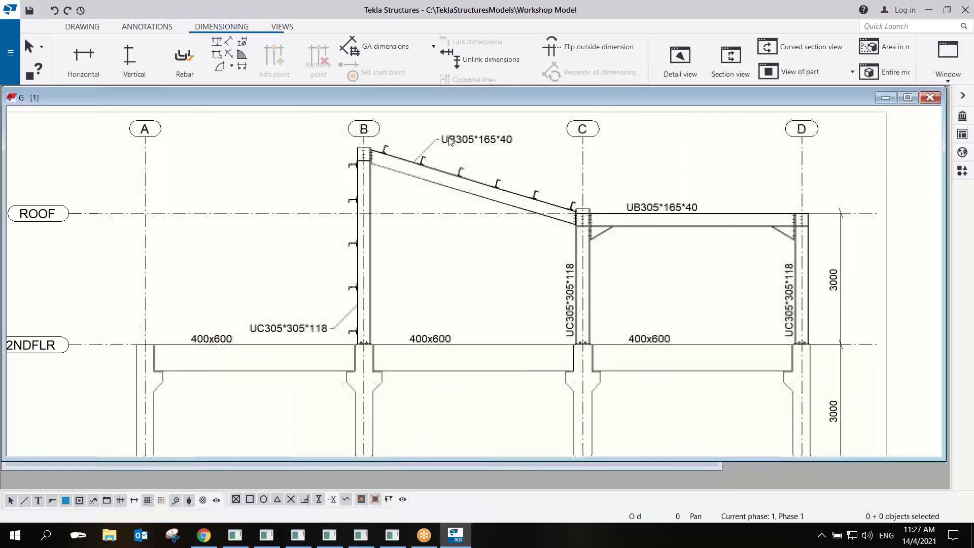
{"action": "middle_click_drag", "start_coordinate": [367, 169], "coordinate": [235, 181]}
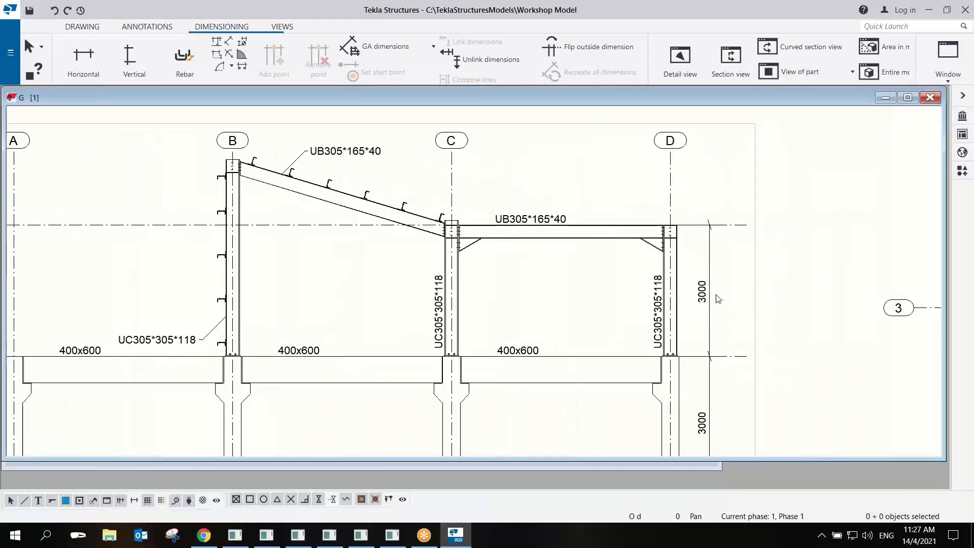
Open the view properties of the 1STFLR plan and set its part marks' visibility in view to always.
{"action": "middle_click_drag", "start_coordinate": [681, 312], "coordinate": [387, 275]}
{"action": "scroll", "coordinate": [412, 264], "scroll_direction": "down", "scroll_amount": 3}
{"action": "scroll", "coordinate": [602, 266], "scroll_direction": "down", "scroll_amount": 2}
{"action": "mouse_move", "coordinate": [584, 240]}
{"action": "middle_mouse_down"}
{"action": "mouse_move", "coordinate": [476, 239]}
{"action": "mouse_move", "coordinate": [325, 214]}
{"action": "middle_mouse_up"}
{"action": "left_click", "coordinate": [635, 224]}
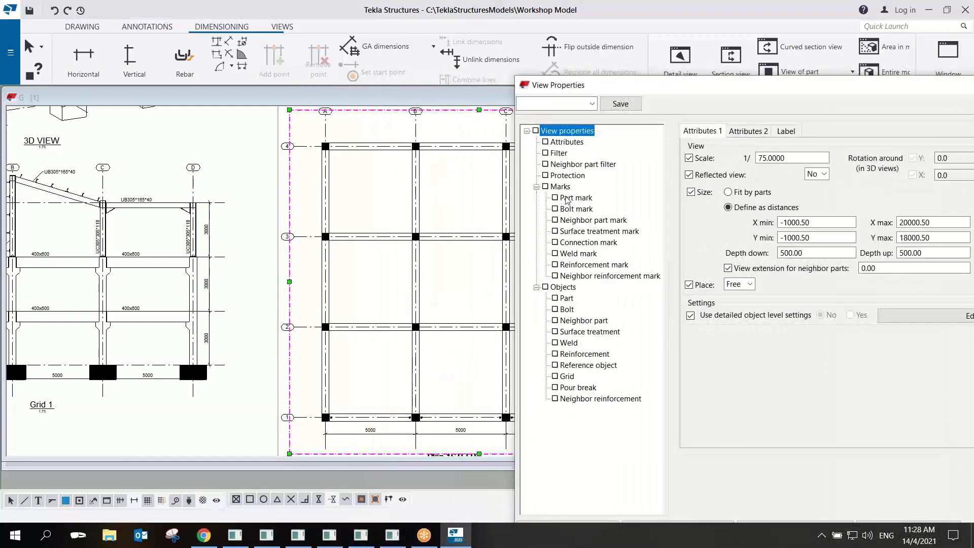
{"action": "left_click", "coordinate": [569, 197]}
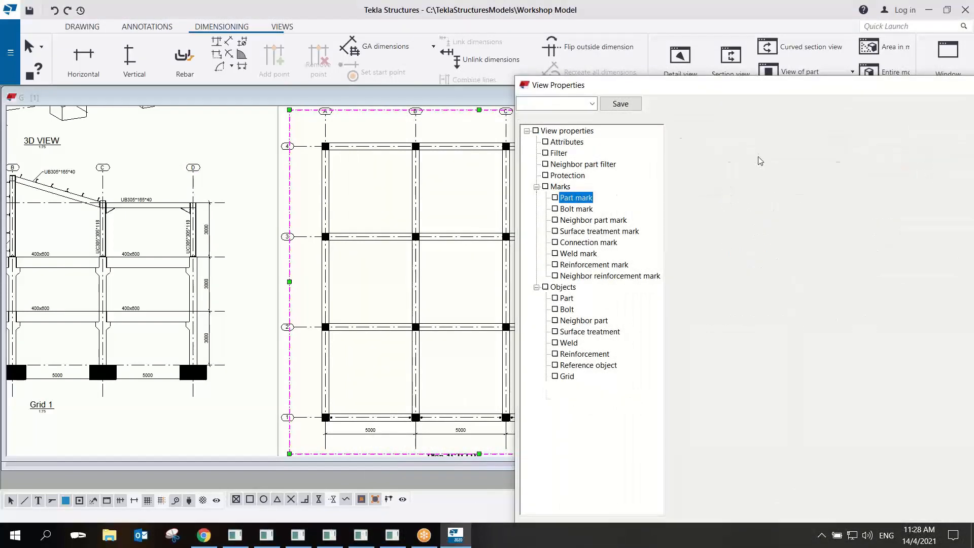
{"action": "left_click", "coordinate": [732, 150]}
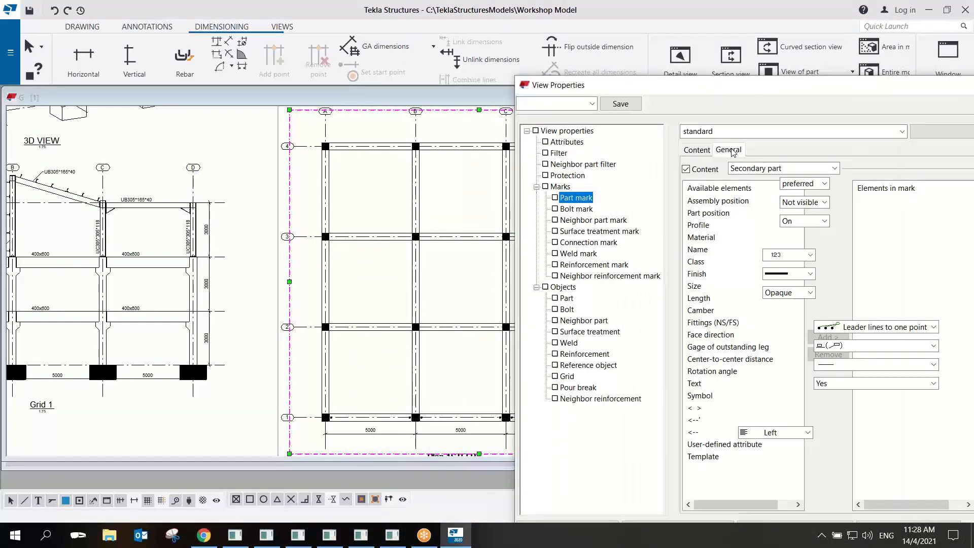
{"action": "left_click", "coordinate": [825, 184]}
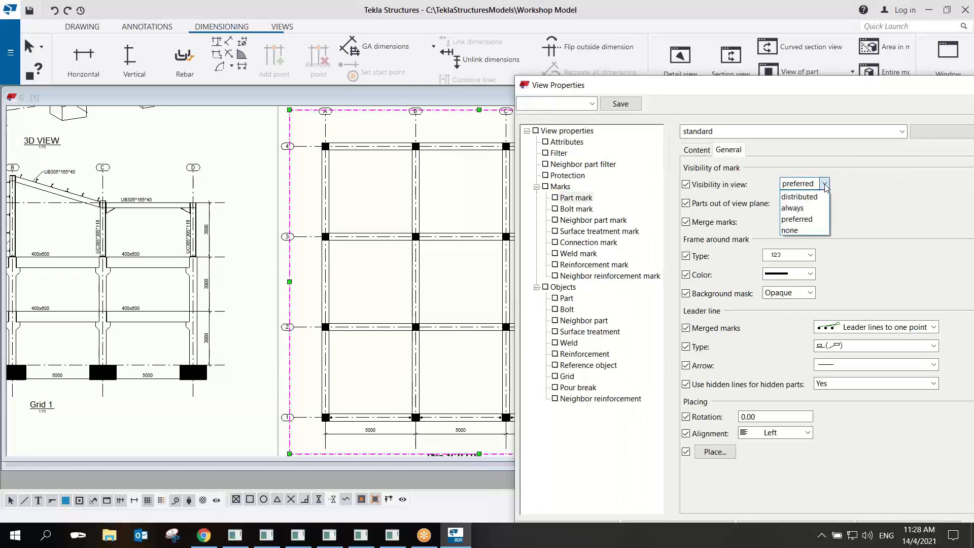
{"action": "left_click", "coordinate": [796, 207]}
Set part marks for parts out of view plane to Visible, modify the plan view and accept its properties.
{"action": "left_click_drag", "start_coordinate": [755, 92], "coordinate": [754, 55]}
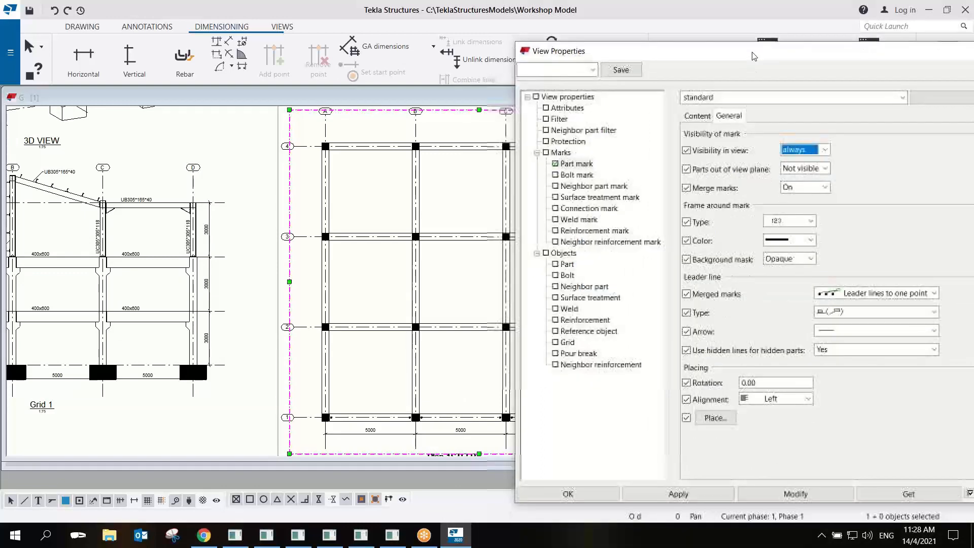
{"action": "left_click", "coordinate": [800, 169]}
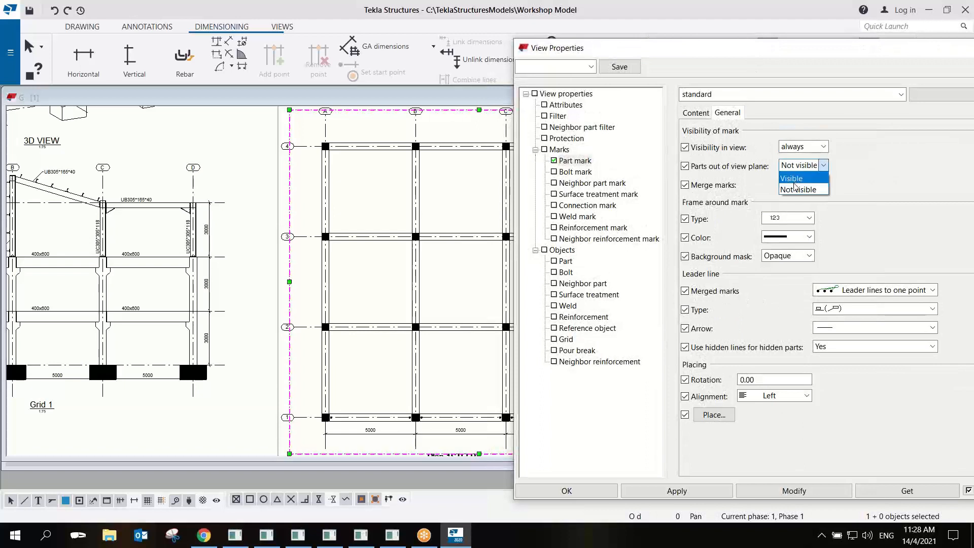
{"action": "left_click", "coordinate": [797, 189]}
{"action": "left_click", "coordinate": [755, 493]}
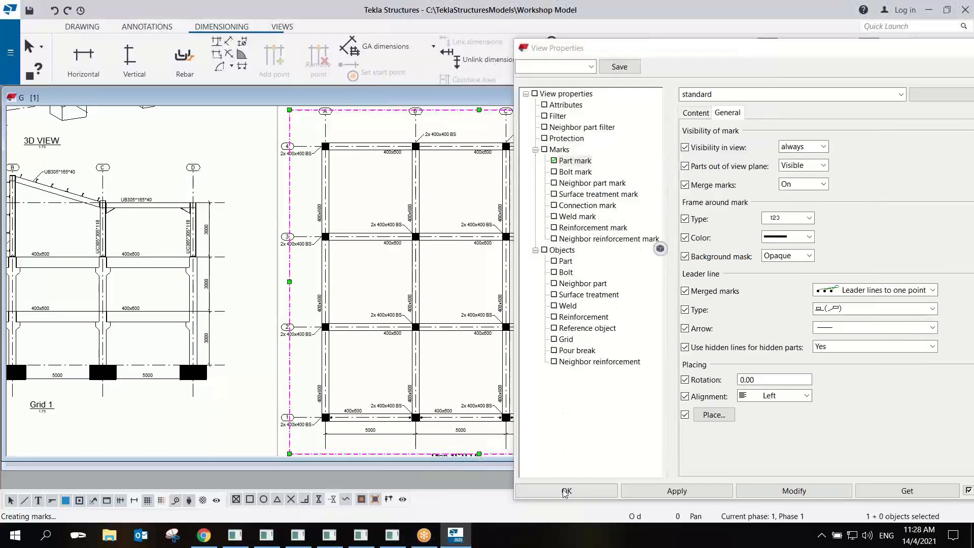
{"action": "left_click", "coordinate": [566, 491]}
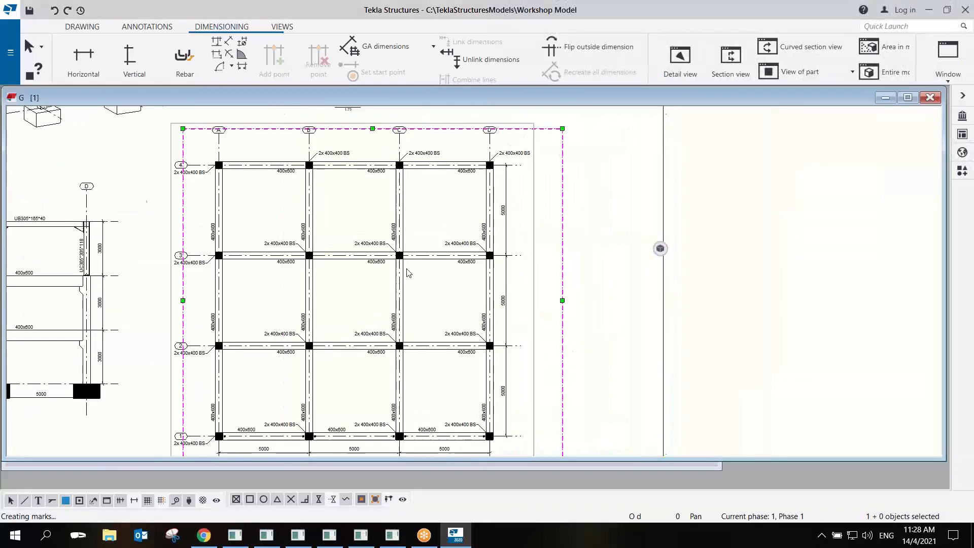
Review the whole drawing sheet, then examine the Grid 1 view and the steel column base at 2NDFLR up close.
{"action": "scroll", "coordinate": [411, 274], "scroll_direction": "down", "scroll_amount": 5}
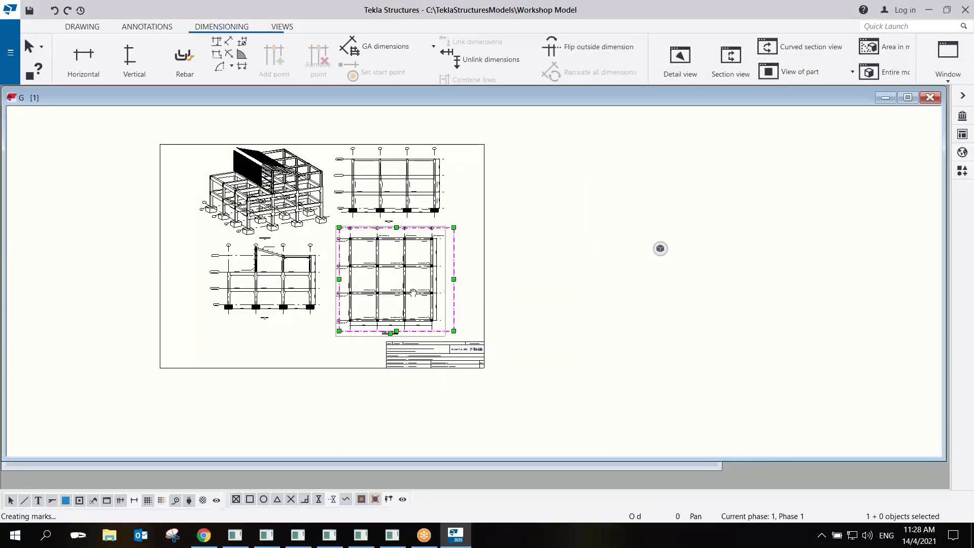
{"action": "middle_click_drag", "start_coordinate": [407, 241], "coordinate": [486, 259]}
{"action": "left_click", "coordinate": [616, 192]}
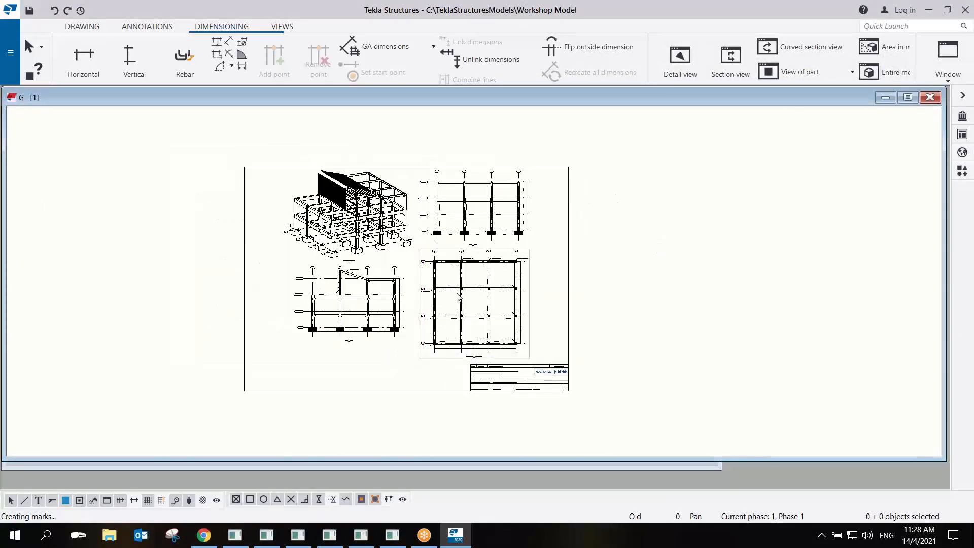
{"action": "scroll", "coordinate": [341, 318], "scroll_direction": "up", "scroll_amount": 6}
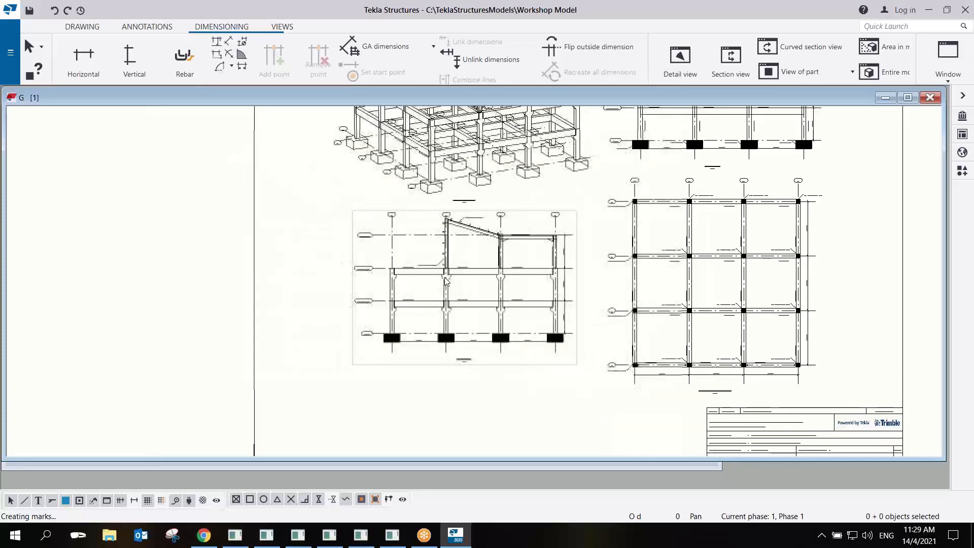
{"action": "middle_click_drag", "start_coordinate": [522, 282], "coordinate": [451, 316]}
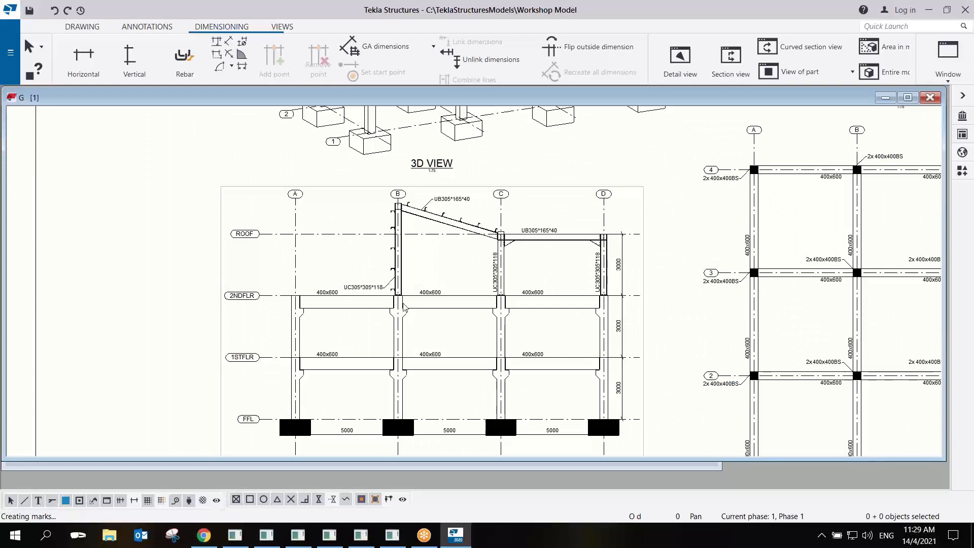
{"action": "scroll", "coordinate": [404, 307], "scroll_direction": "up", "scroll_amount": 6}
{"action": "scroll", "coordinate": [633, 298], "scroll_direction": "up", "scroll_amount": 6}
{"action": "middle_click_drag", "start_coordinate": [585, 278], "coordinate": [445, 280]}
{"action": "scroll", "coordinate": [525, 272], "scroll_direction": "down", "scroll_amount": 5}
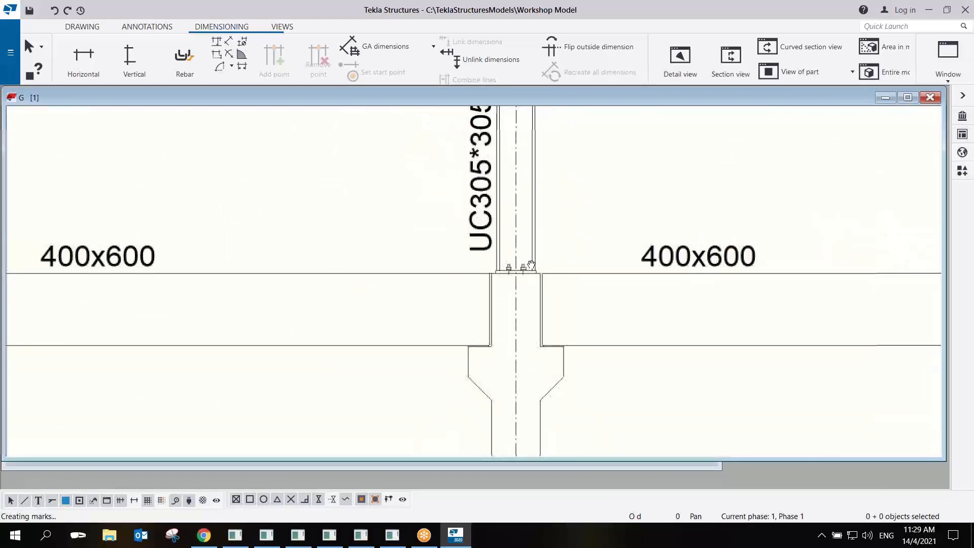
{"action": "middle_click_drag", "start_coordinate": [531, 264], "coordinate": [479, 249]}
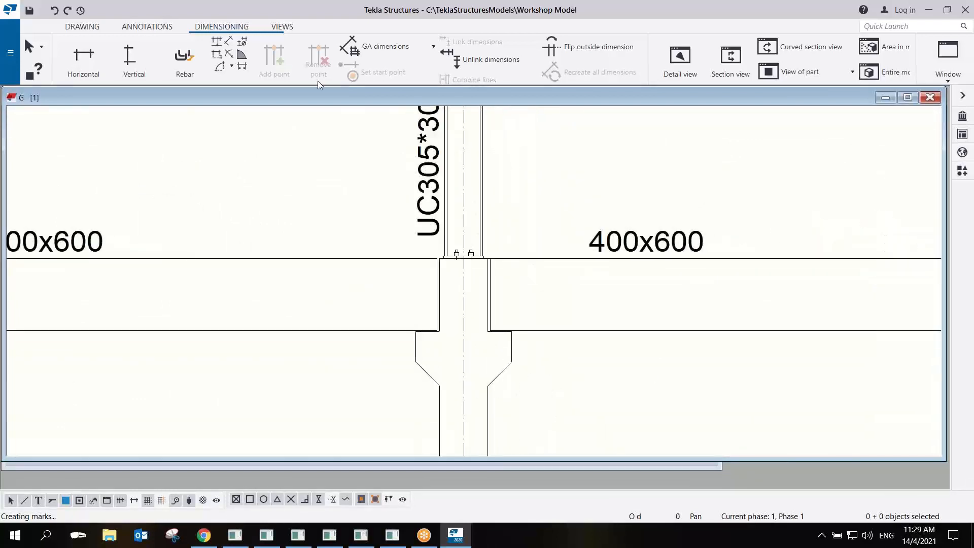
Create a circular detail view of the steel column base on grid C at 2NDFLR in Grid 1, and place it below the Grid 1 view.
{"action": "left_click", "coordinate": [277, 29]}
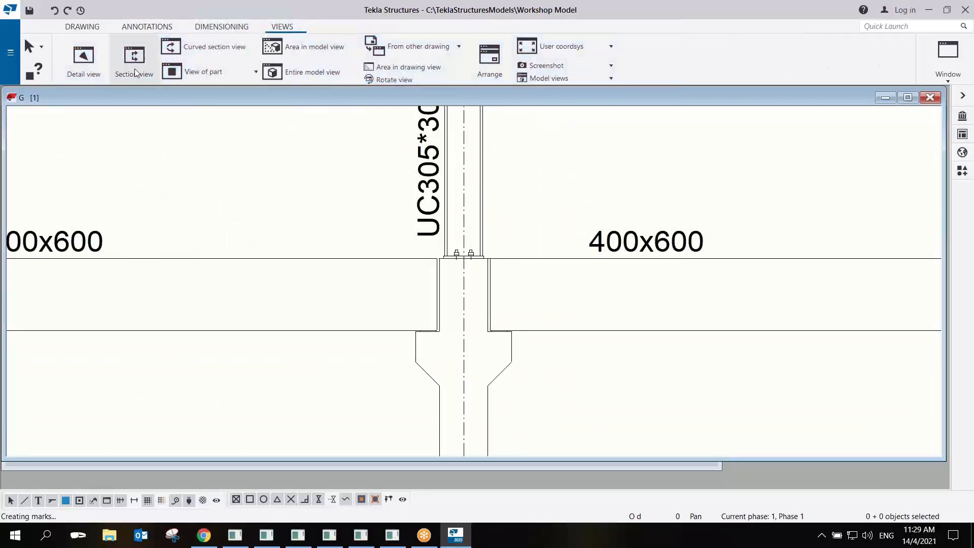
{"action": "left_click", "coordinate": [86, 65]}
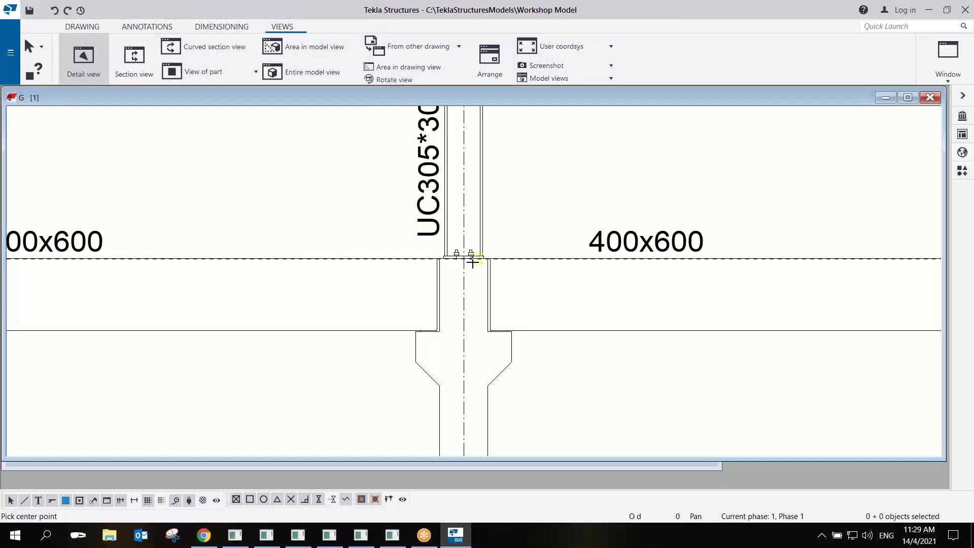
{"action": "left_click", "coordinate": [464, 258]}
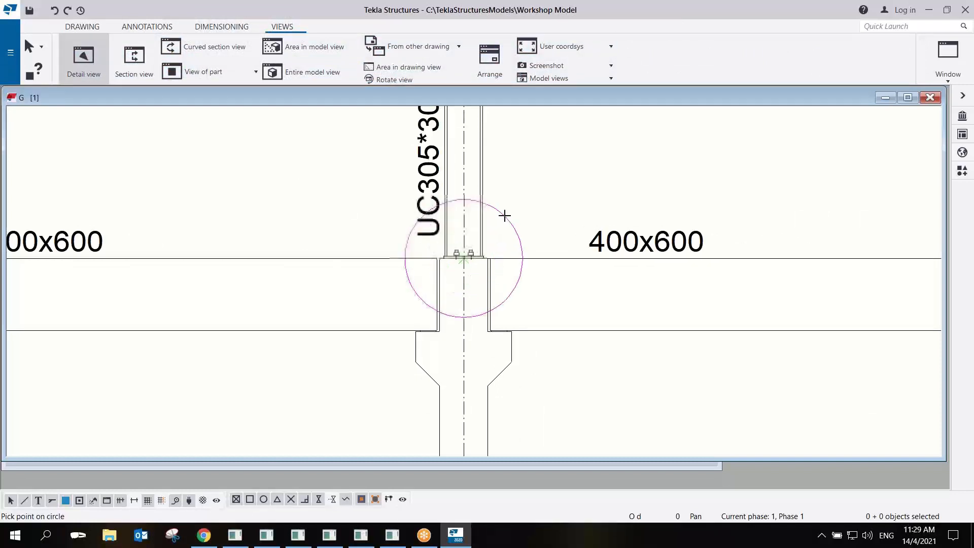
{"action": "left_click", "coordinate": [522, 197]}
{"action": "scroll", "coordinate": [544, 173], "scroll_direction": "down", "scroll_amount": 5}
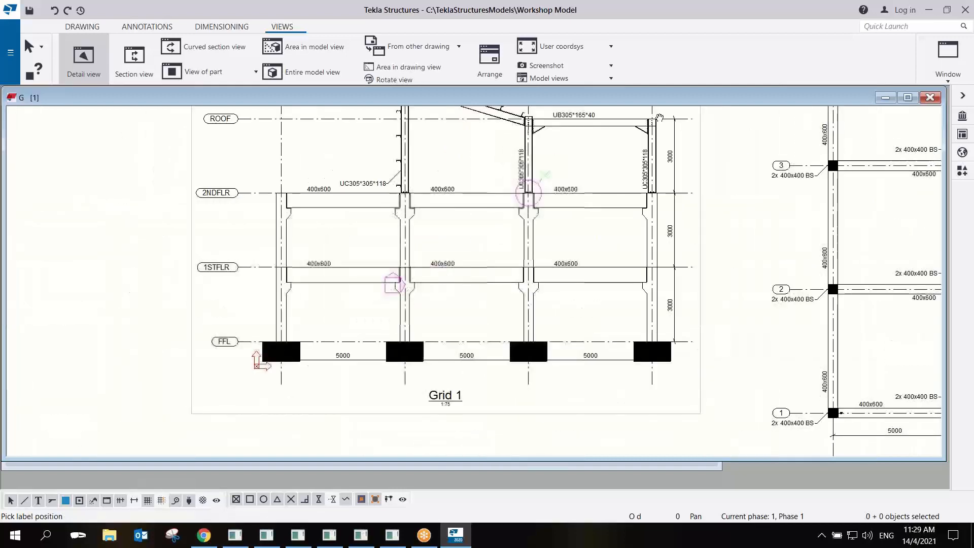
{"action": "left_click", "coordinate": [545, 175]}
{"action": "middle_click_drag", "start_coordinate": [337, 335], "coordinate": [660, 117]}
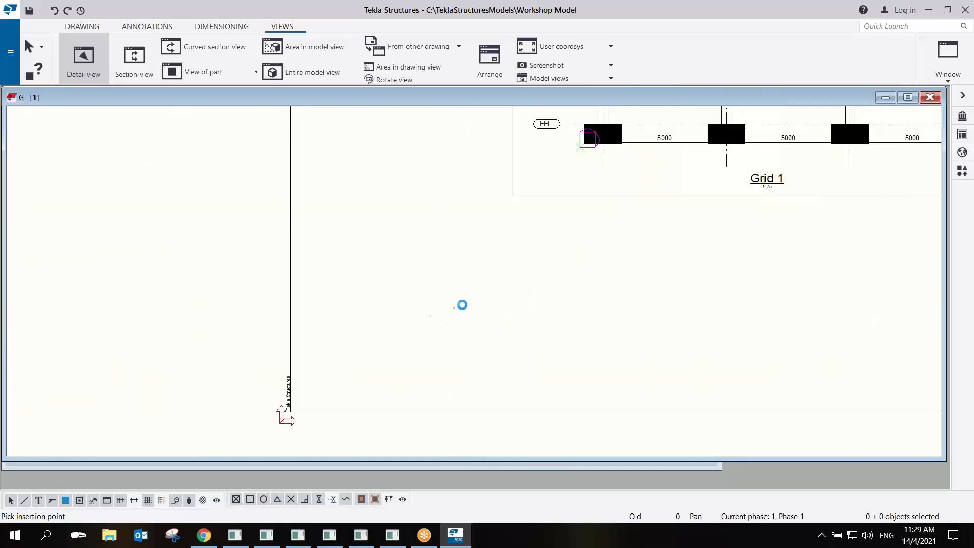
{"action": "left_click", "coordinate": [472, 293]}
{"action": "right_click", "coordinate": [465, 266]}
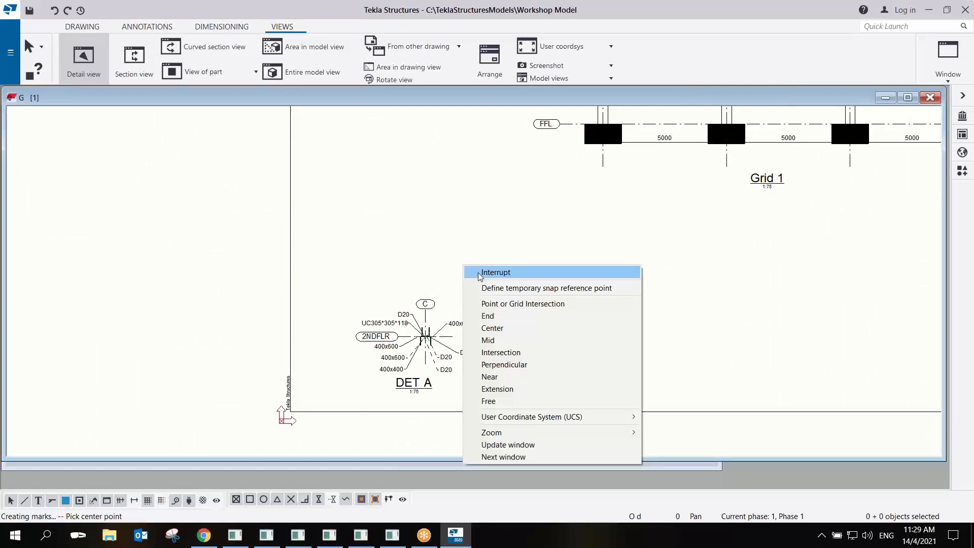
{"action": "left_click", "coordinate": [479, 273]}
Open DET A's view properties and modify the view to a scale of 1/25.
{"action": "left_click", "coordinate": [461, 300]}
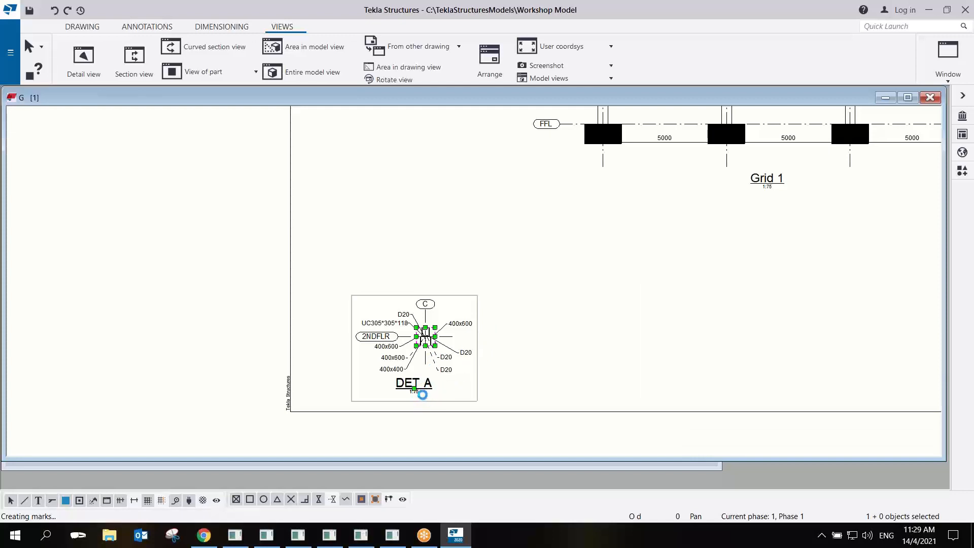
{"action": "double_click", "coordinate": [466, 306]}
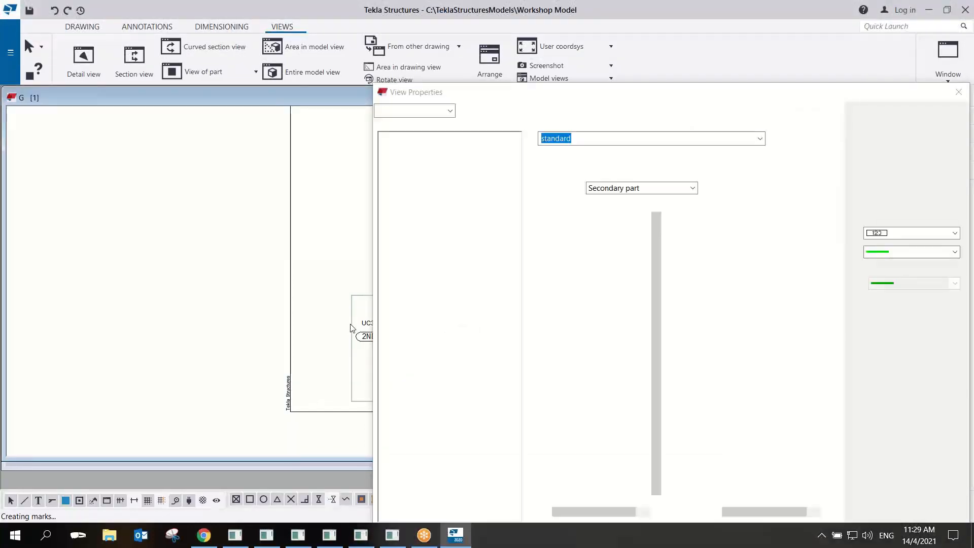
{"action": "scroll", "coordinate": [263, 351], "scroll_direction": "up", "scroll_amount": 5}
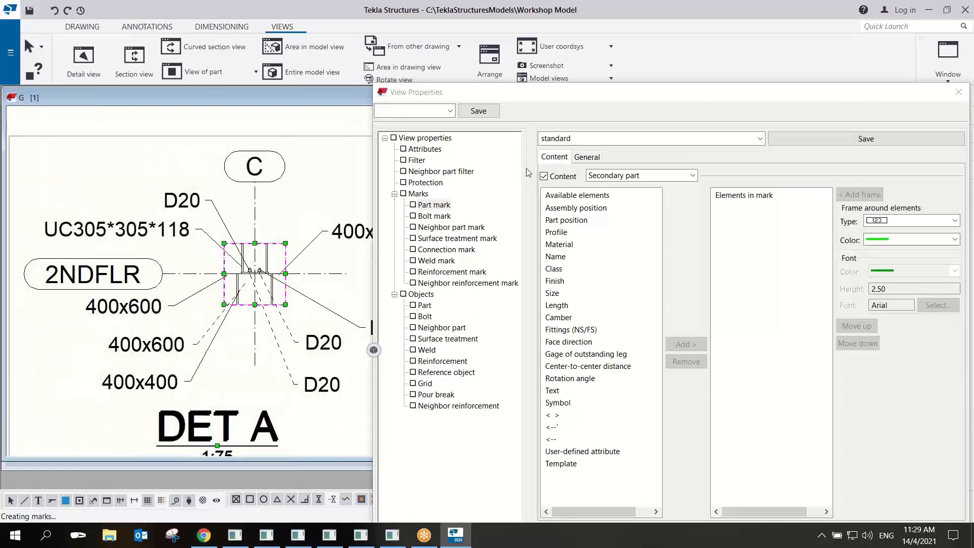
{"action": "left_click", "coordinate": [432, 149]}
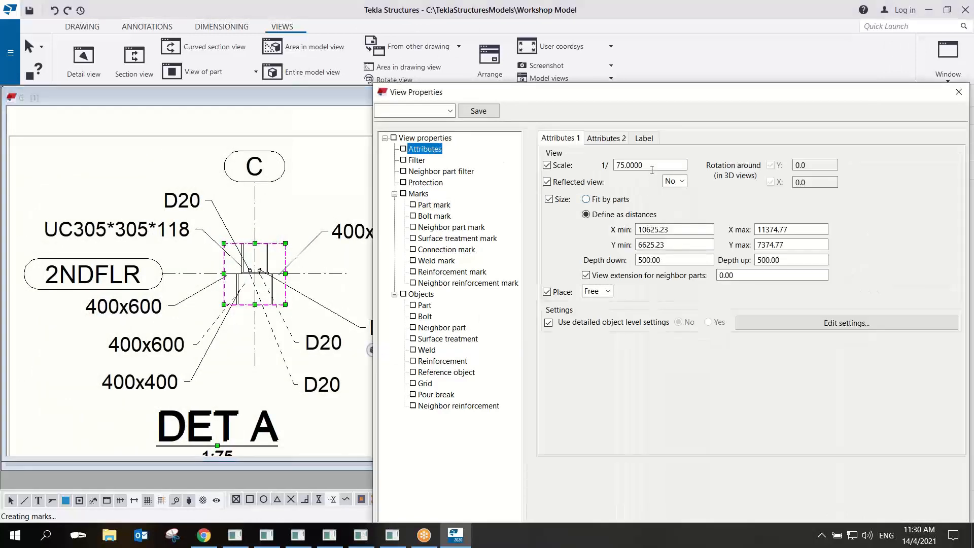
{"action": "type", "text": "25"}
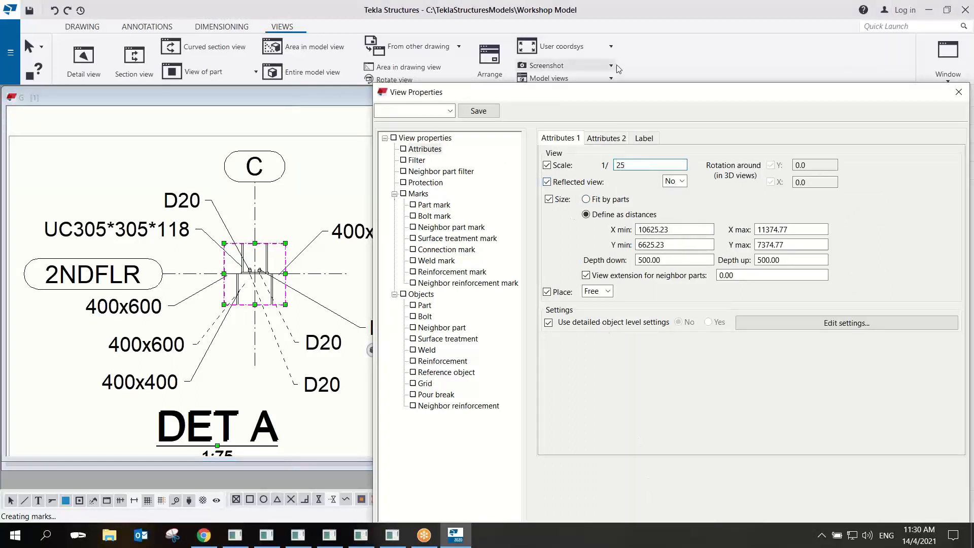
{"action": "left_click_drag", "start_coordinate": [636, 85], "coordinate": [647, 47]}
{"action": "left_click", "coordinate": [669, 498]}
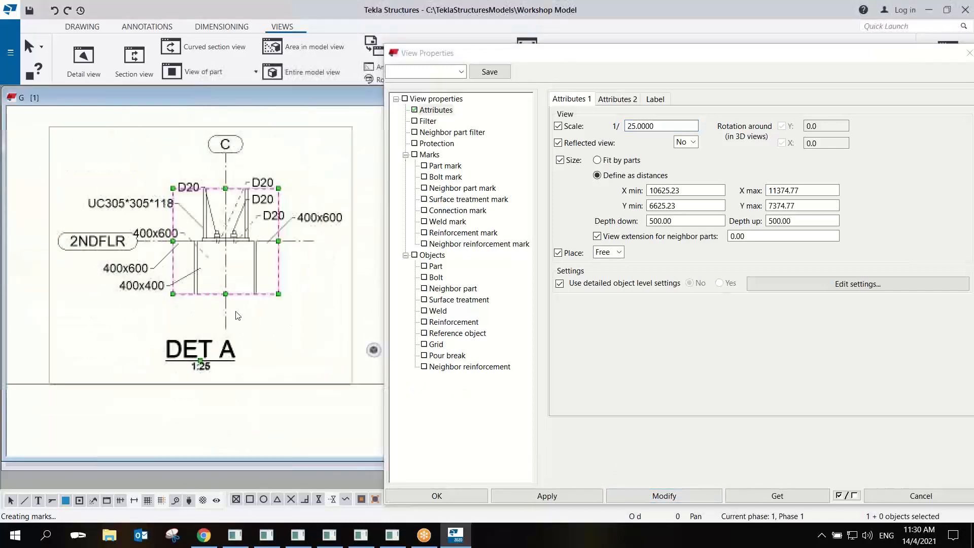
Set the DET A view's scale to 1/15 and modify the view.
{"action": "scroll", "coordinate": [243, 318], "scroll_direction": "up", "scroll_amount": 2}
{"action": "double_click", "coordinate": [637, 127]}
{"action": "type", "text": "15"}
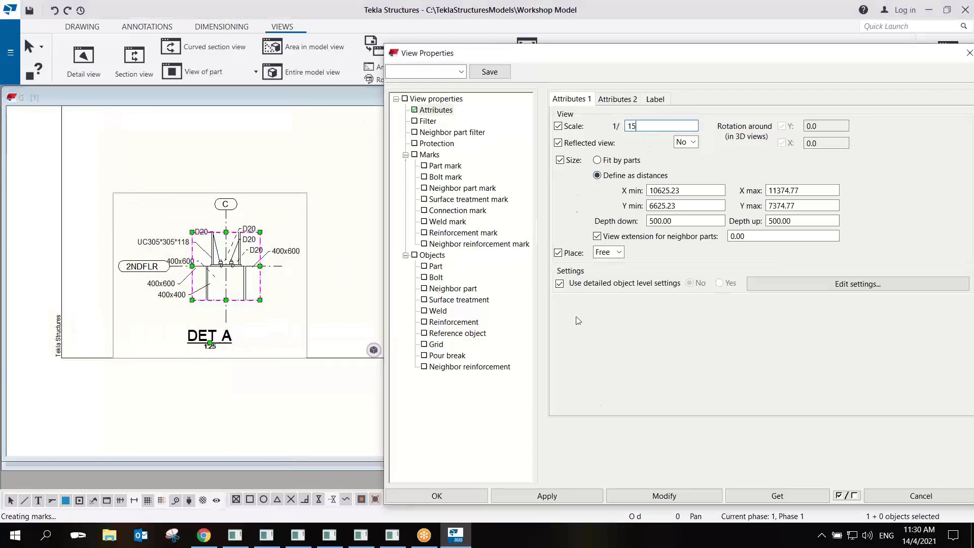
{"action": "left_click", "coordinate": [669, 496]}
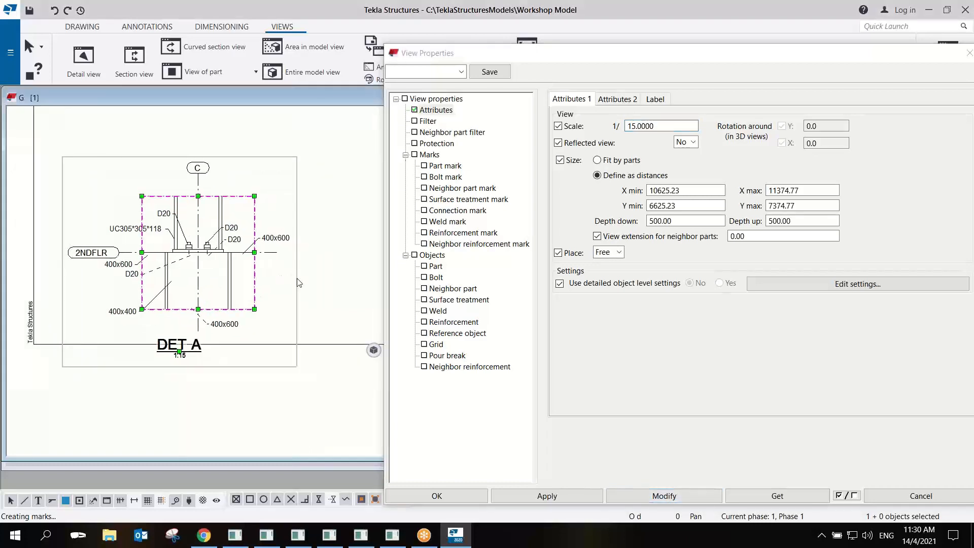
Delete the D20 marks and the surplus 400x600 marks from DET A, keeping one 400x600 mark, and apply the view properties.
{"action": "middle_click_drag", "start_coordinate": [315, 257], "coordinate": [343, 227]}
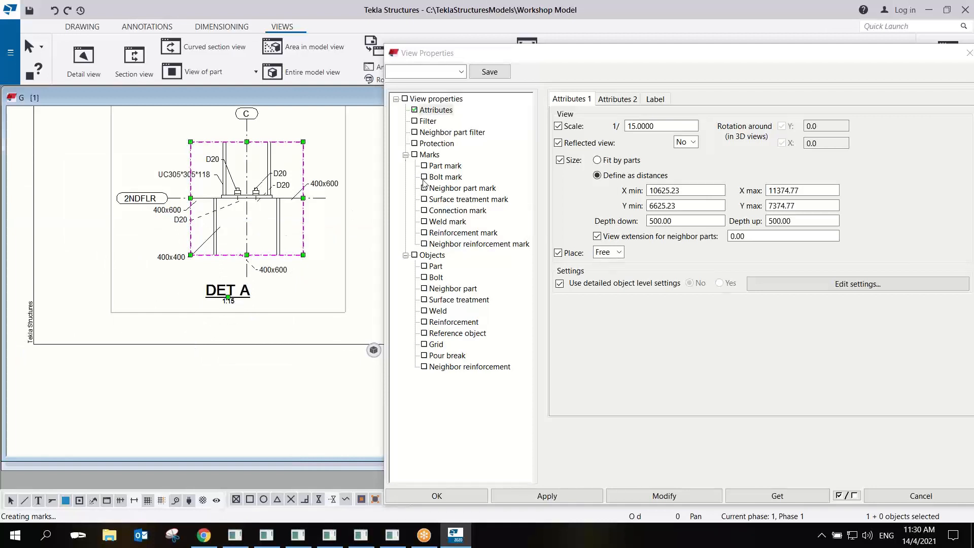
{"action": "scroll", "coordinate": [306, 198], "scroll_direction": "up", "scroll_amount": 3}
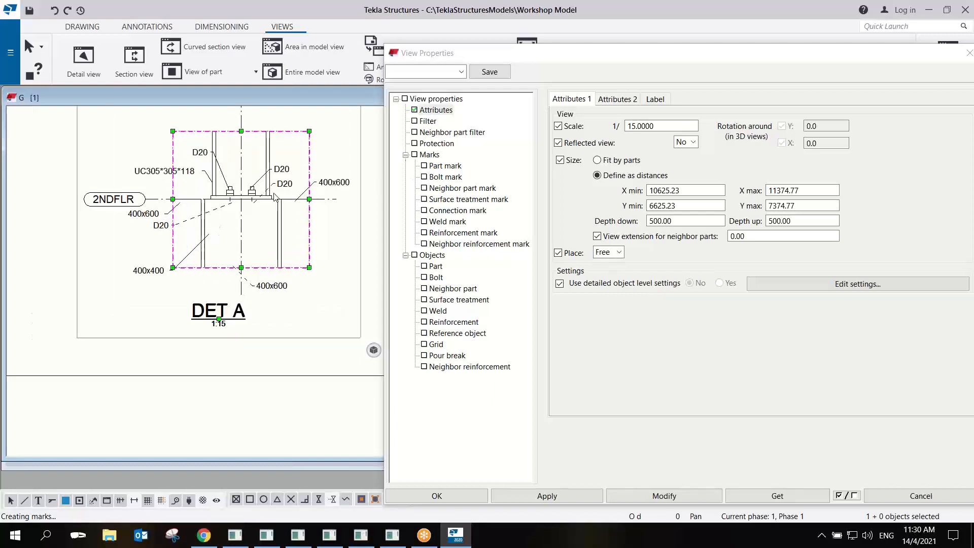
{"action": "left_click_drag", "start_coordinate": [293, 158], "coordinate": [272, 184]}
{"action": "key", "text": "Delete"}
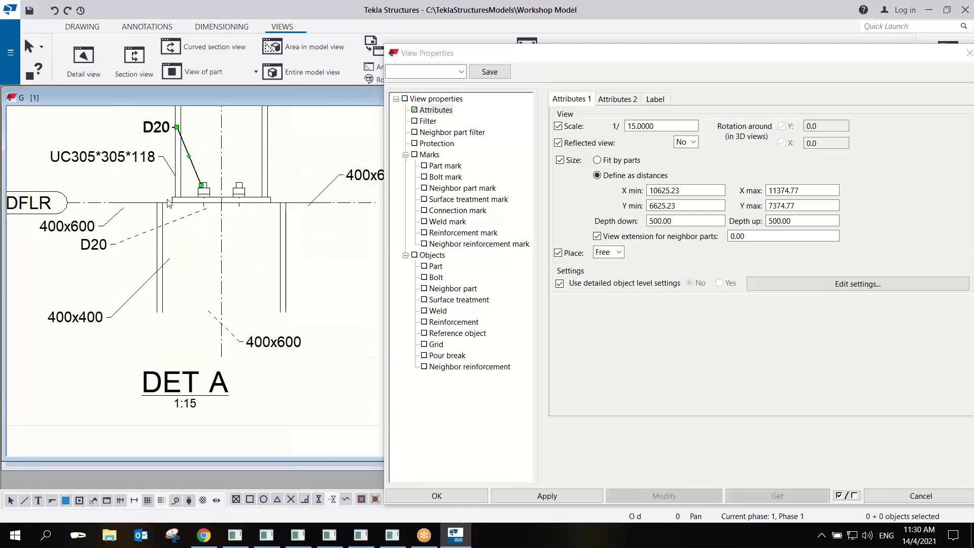
{"action": "left_click", "coordinate": [144, 232]}
{"action": "key", "text": "Delete"}
{"action": "left_click", "coordinate": [106, 223]}
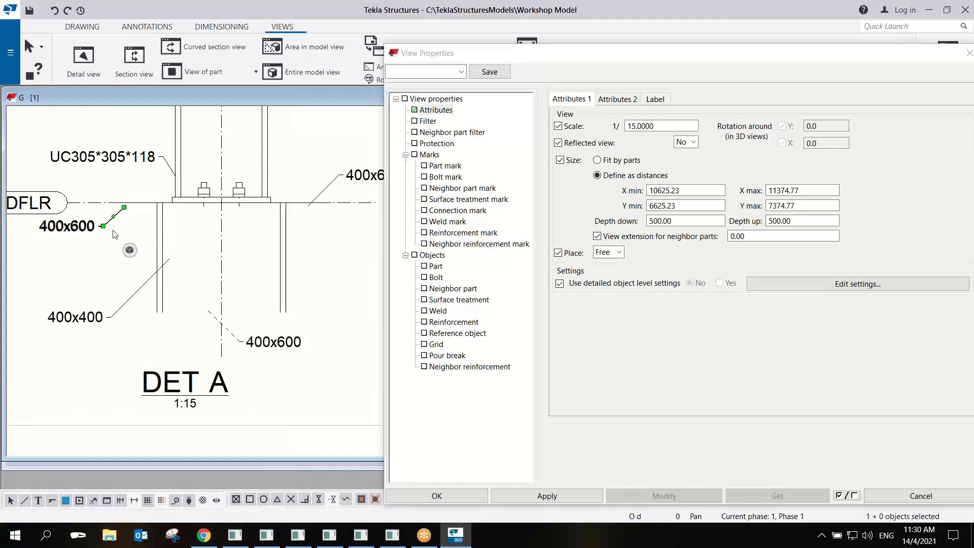
{"action": "key", "text": "Delete"}
{"action": "left_click", "coordinate": [269, 344]}
{"action": "key", "text": "Delete"}
{"action": "scroll", "coordinate": [287, 305], "scroll_direction": "down", "scroll_amount": 5}
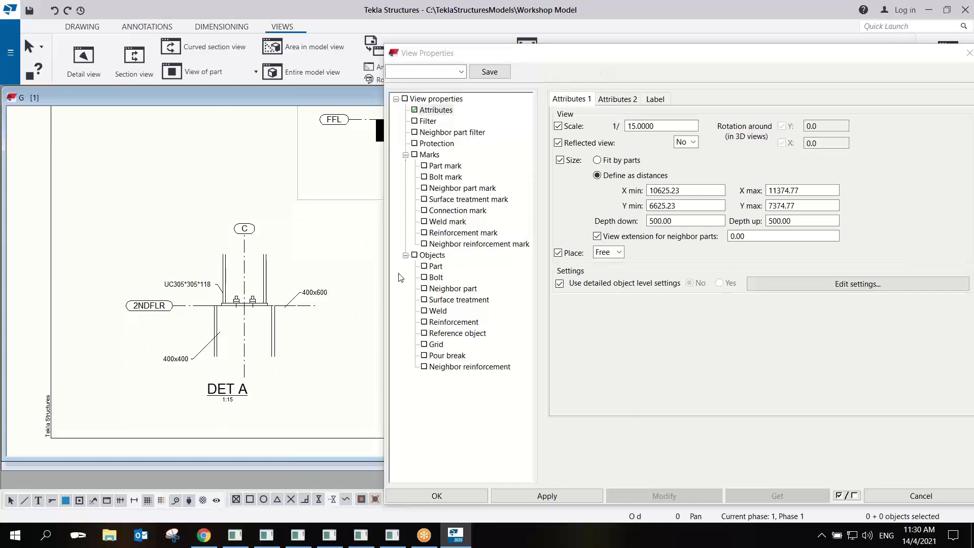
{"action": "left_click", "coordinate": [528, 498]}
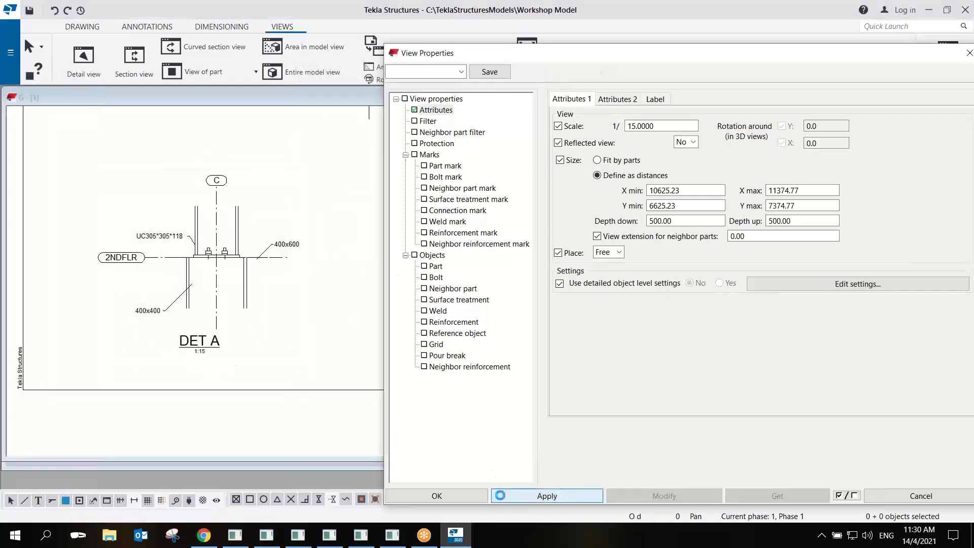
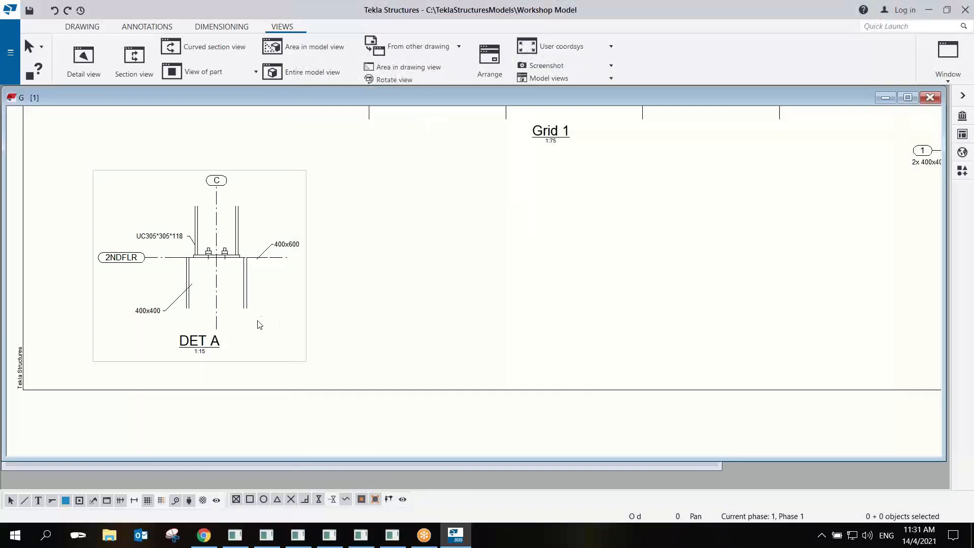
Extend DET A's boundary in the Grid 1 view down past the column corbels and outward on both sides.
{"action": "scroll", "coordinate": [386, 294], "scroll_direction": "up", "scroll_amount": 2}
{"action": "left_click", "coordinate": [462, 271]}
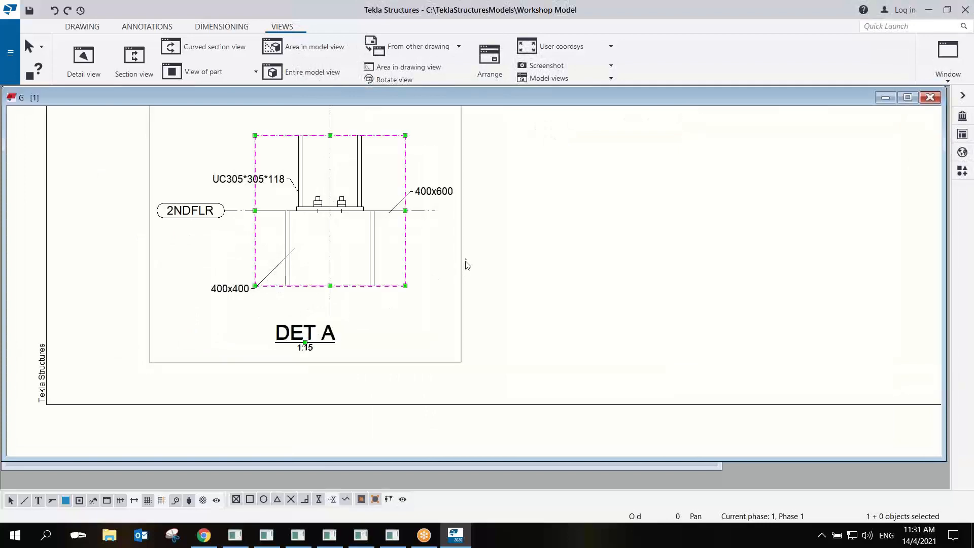
{"action": "middle_click_drag", "start_coordinate": [534, 214], "coordinate": [609, 167]}
{"action": "middle_click_drag", "start_coordinate": [596, 205], "coordinate": [447, 390]}
{"action": "scroll", "coordinate": [449, 383], "scroll_direction": "down", "scroll_amount": 2}
{"action": "scroll", "coordinate": [574, 168], "scroll_direction": "up", "scroll_amount": 5}
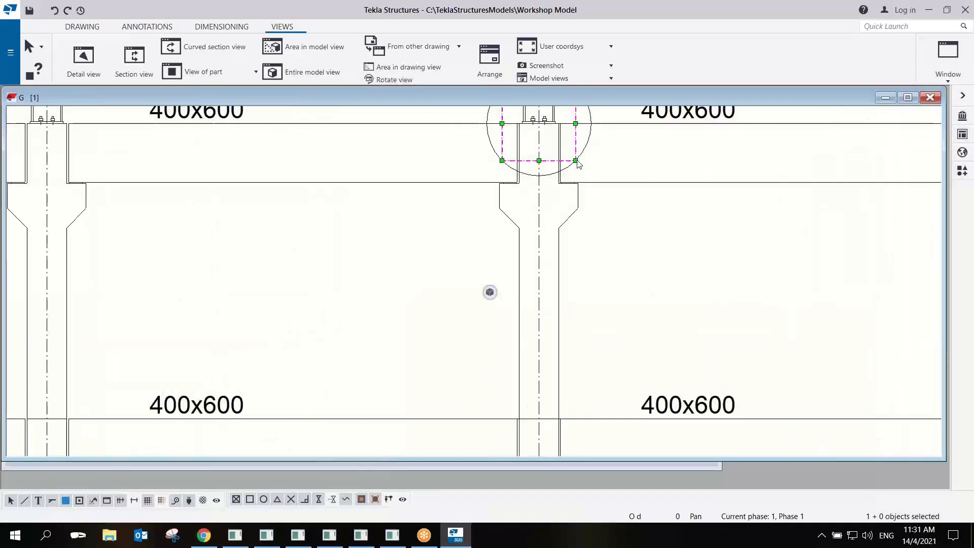
{"action": "left_click_drag", "start_coordinate": [575, 161], "coordinate": [586, 242]}
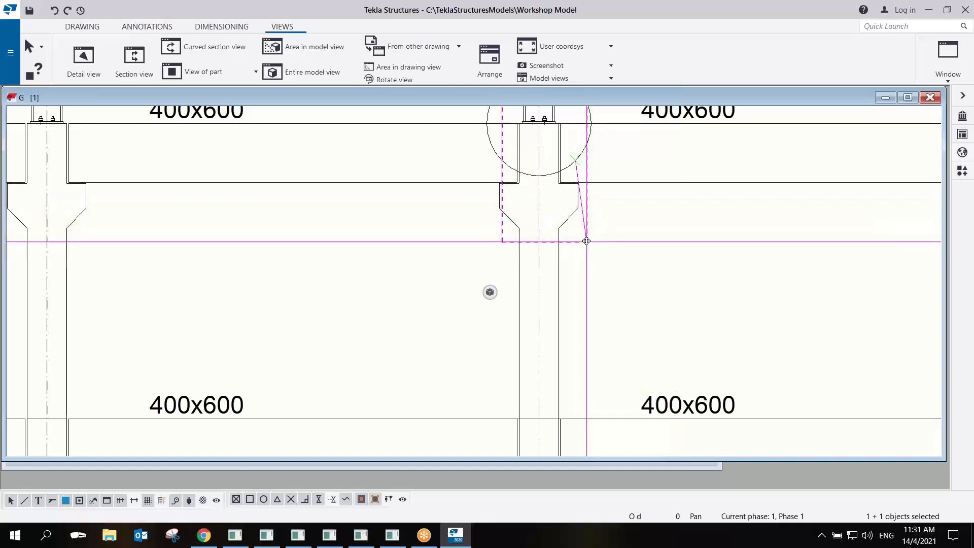
{"action": "left_click", "coordinate": [502, 243]}
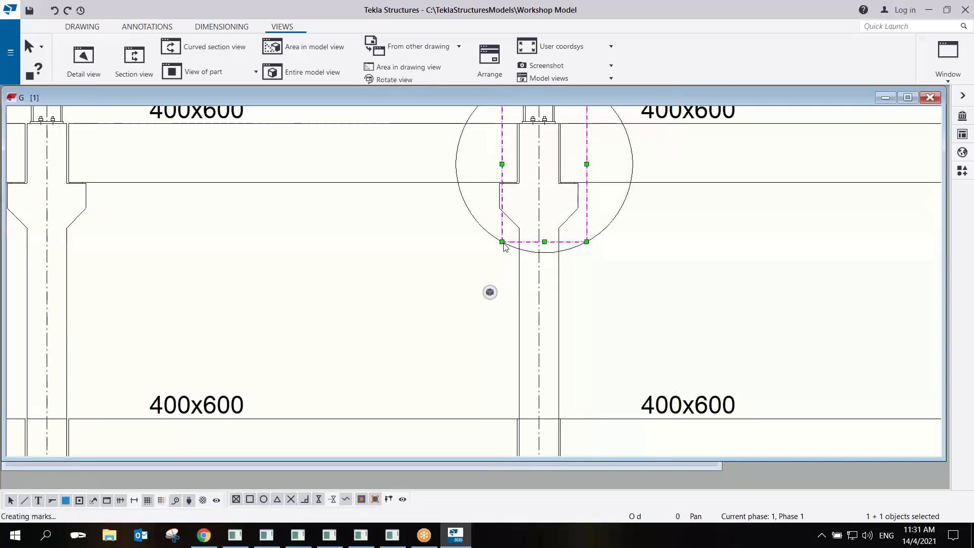
{"action": "left_click_drag", "start_coordinate": [503, 243], "coordinate": [478, 249]}
Move the enlarged DET A view up on the sheet and widen its boundary on both sides of the column.
{"action": "scroll", "coordinate": [481, 258], "scroll_direction": "down", "scroll_amount": 6}
{"action": "middle_click_drag", "start_coordinate": [442, 255], "coordinate": [552, 71]}
{"action": "middle_click_drag", "start_coordinate": [317, 418], "coordinate": [400, 230]}
{"action": "scroll", "coordinate": [302, 383], "scroll_direction": "down", "scroll_amount": 2}
{"action": "middle_click_drag", "start_coordinate": [302, 383], "coordinate": [333, 290]}
{"action": "left_click_drag", "start_coordinate": [364, 251], "coordinate": [357, 222]}
{"action": "middle_click_drag", "start_coordinate": [405, 273], "coordinate": [418, 336]}
{"action": "scroll", "coordinate": [358, 257], "scroll_direction": "up", "scroll_amount": 1}
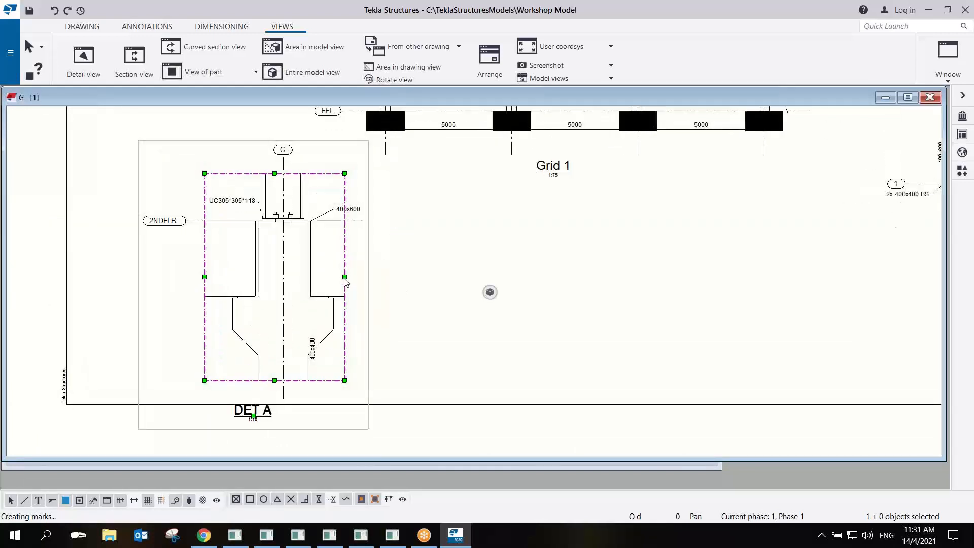
{"action": "left_click_drag", "start_coordinate": [345, 277], "coordinate": [364, 277]}
{"action": "left_click_drag", "start_coordinate": [204, 276], "coordinate": [190, 277]}
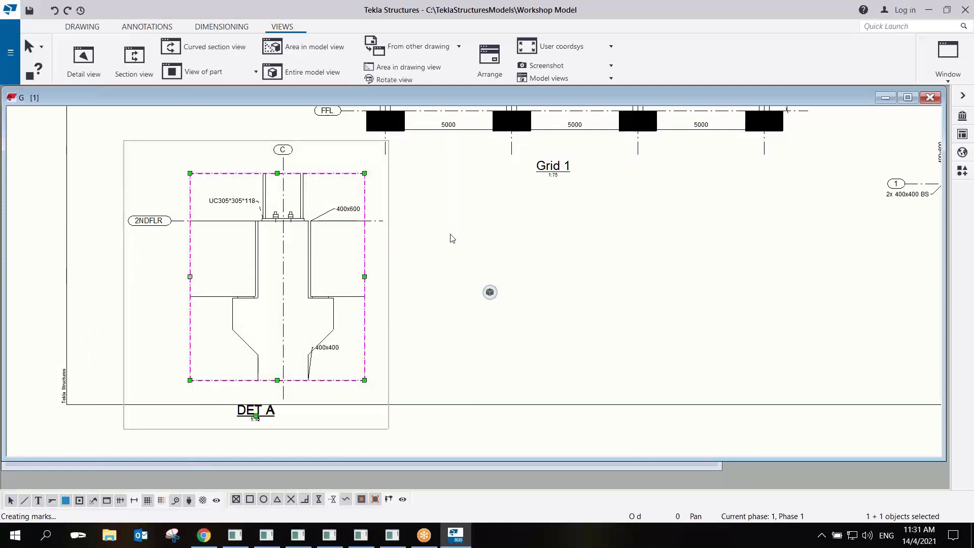
Shift the DET A view slightly up and closer to the sheet's left border.
{"action": "left_click", "coordinate": [451, 240]}
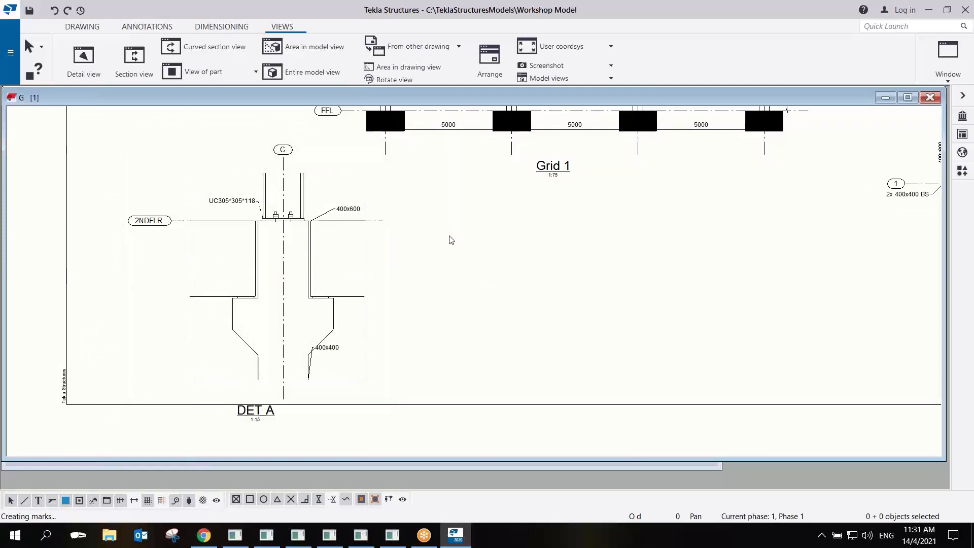
{"action": "left_click", "coordinate": [388, 330]}
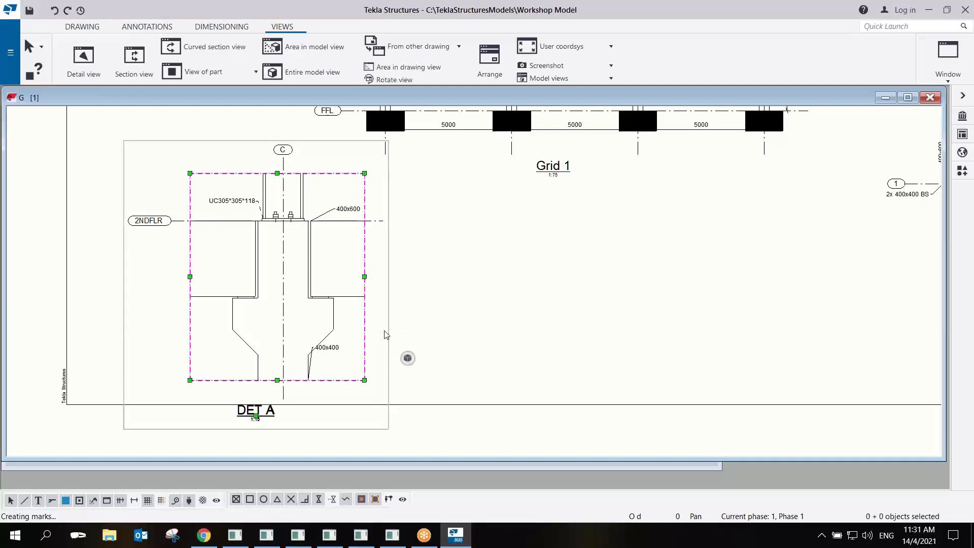
{"action": "left_click_drag", "start_coordinate": [387, 337], "coordinate": [367, 320]}
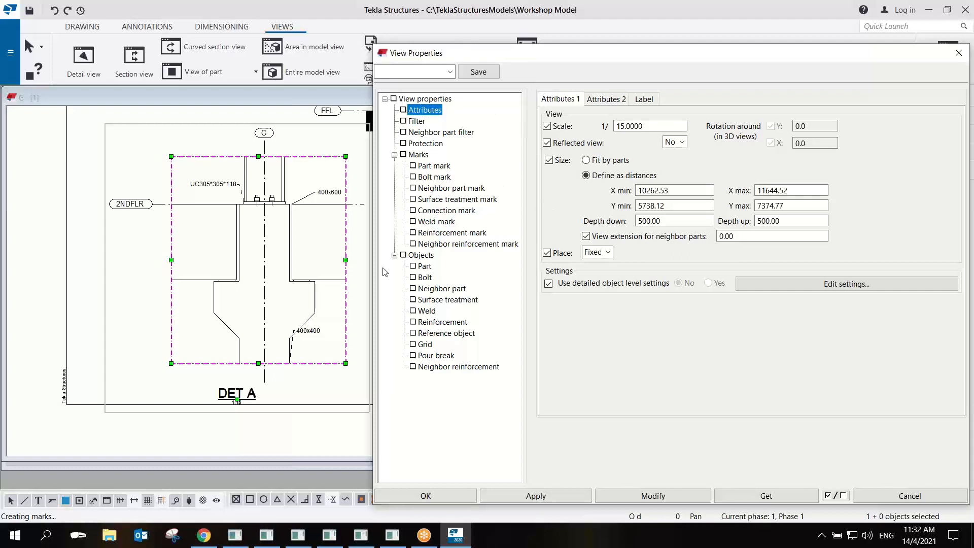
Set DET A's reinforcing bars to Visible with the double lines representation, and modify the view.
{"action": "left_click", "coordinate": [439, 323]}
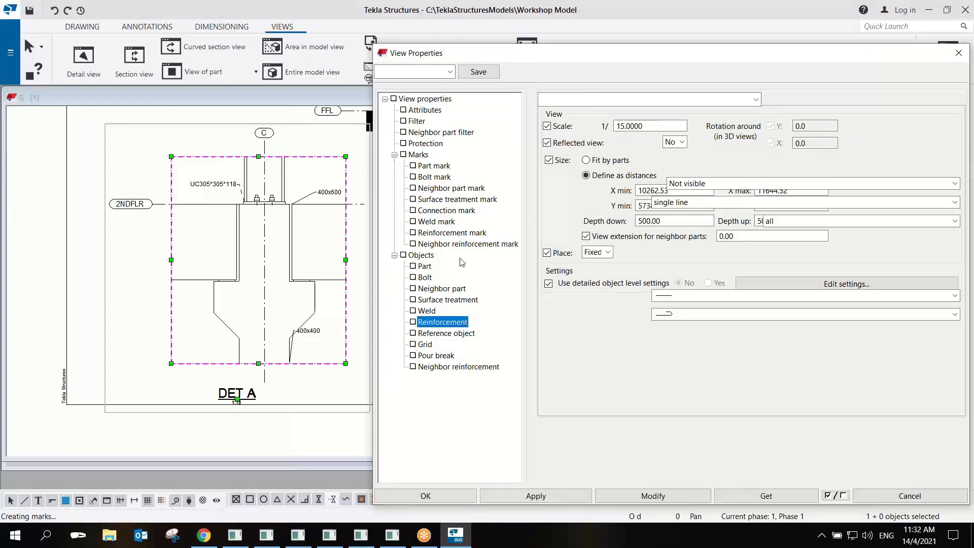
{"action": "left_click", "coordinate": [708, 147]}
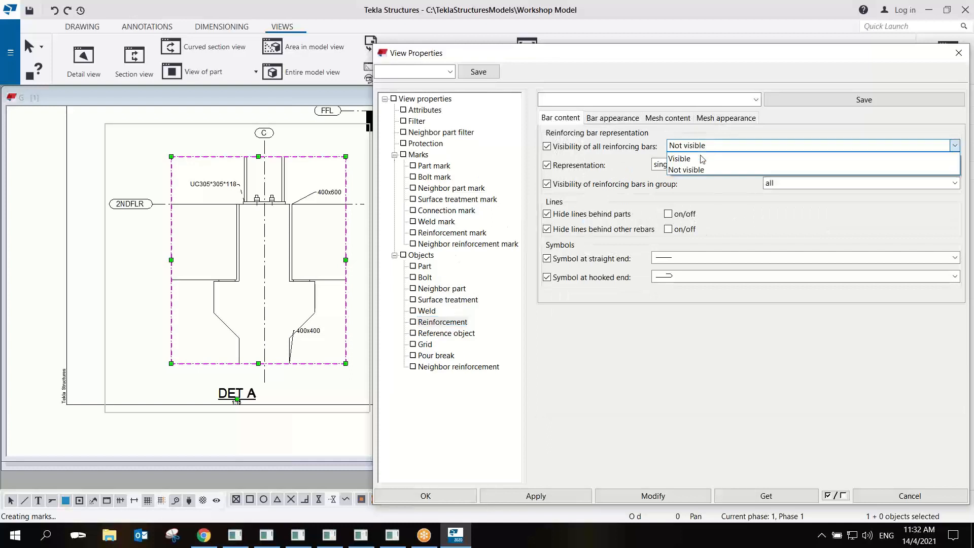
{"action": "left_click", "coordinate": [703, 157]}
{"action": "left_click", "coordinate": [701, 165]}
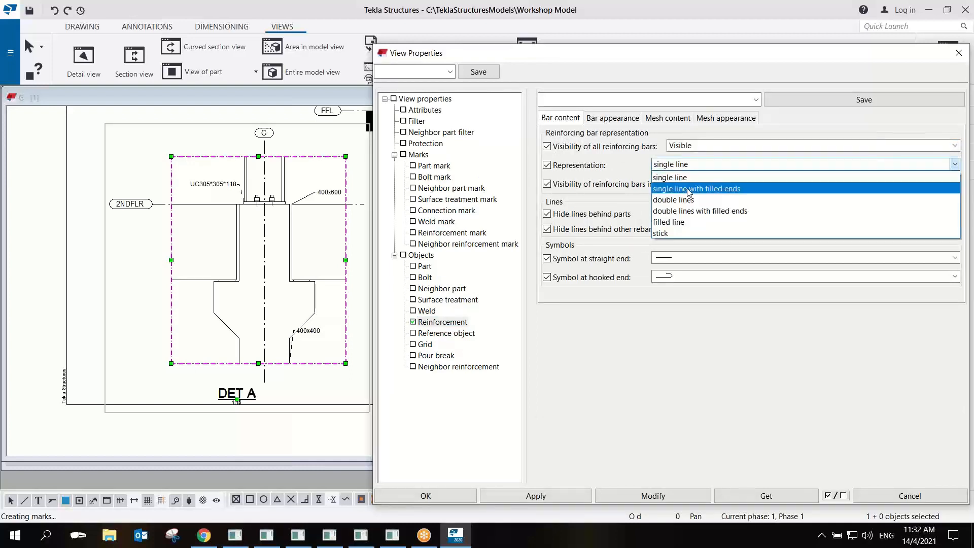
{"action": "left_click", "coordinate": [710, 198]}
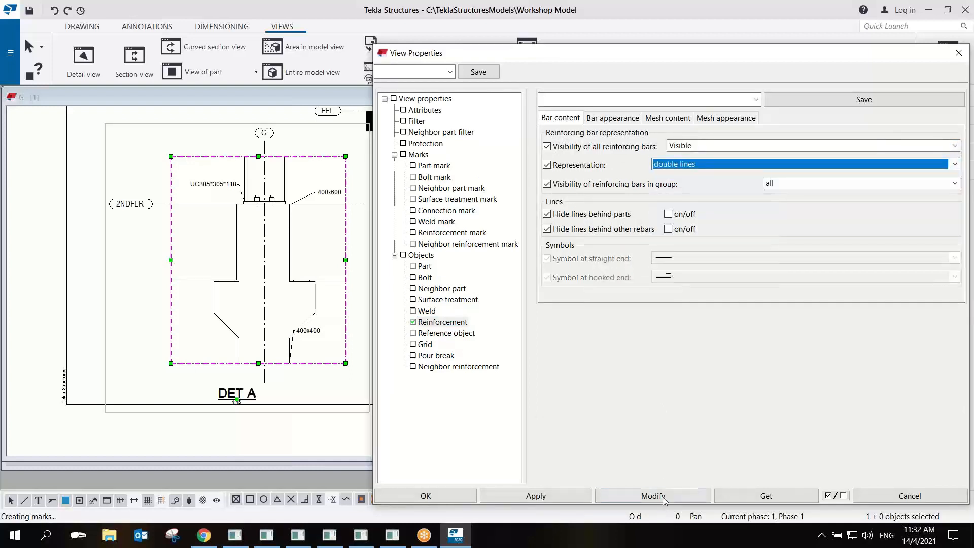
{"action": "left_click", "coordinate": [660, 495]}
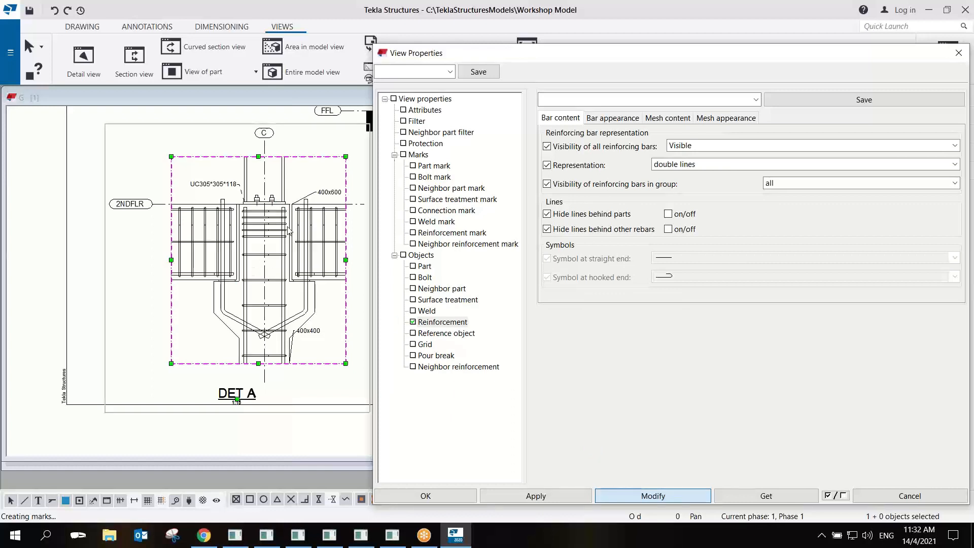
Create a section view from DET A, cutting horizontally along the 2NDFLR line across the column and both beams, and place it beside DET A.
{"action": "left_click", "coordinate": [462, 499]}
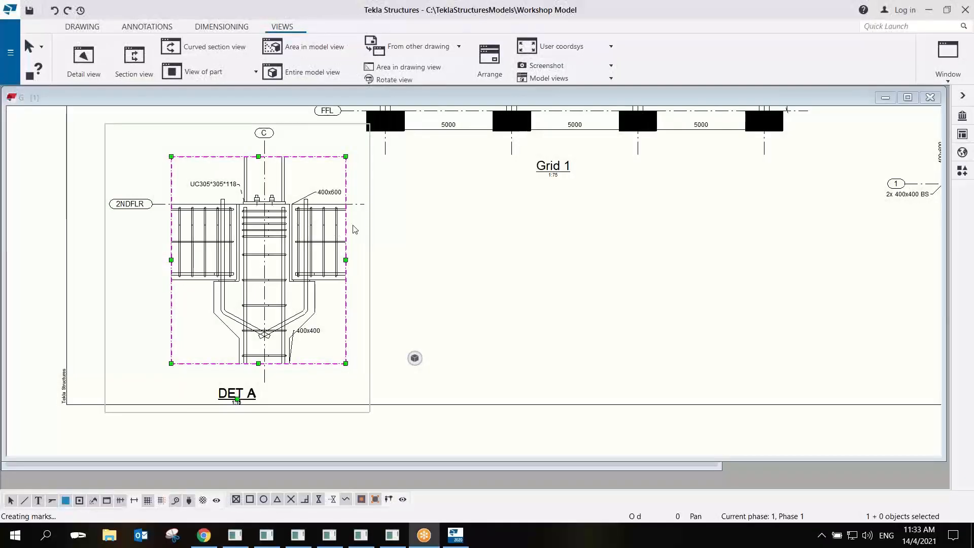
{"action": "left_click", "coordinate": [482, 225]}
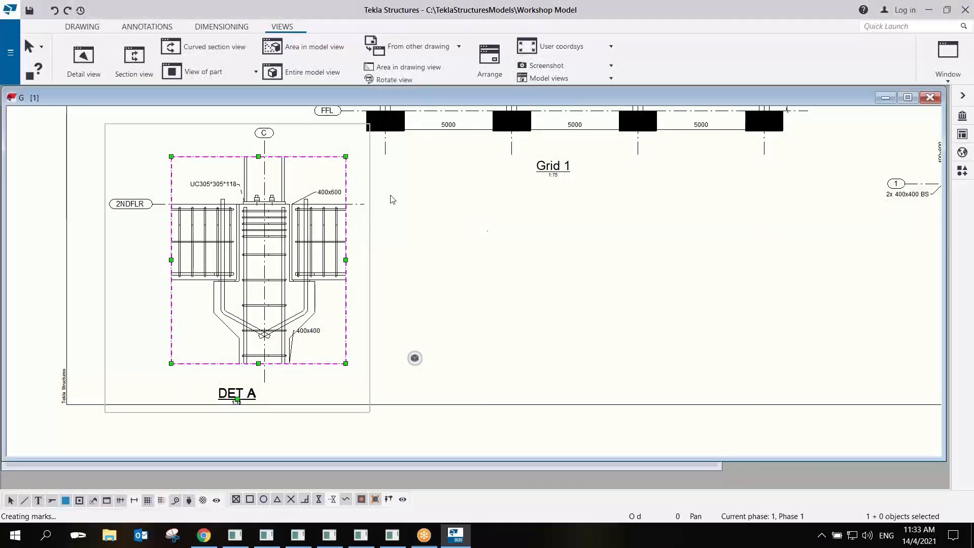
{"action": "left_click", "coordinate": [134, 56]}
{"action": "scroll", "coordinate": [294, 213], "scroll_direction": "up", "scroll_amount": 4}
{"action": "scroll", "coordinate": [303, 219], "scroll_direction": "up", "scroll_amount": 1}
{"action": "middle_click_drag", "start_coordinate": [409, 264], "coordinate": [499, 312]}
{"action": "scroll", "coordinate": [499, 312], "scroll_direction": "down", "scroll_amount": 1}
{"action": "left_click", "coordinate": [452, 267]}
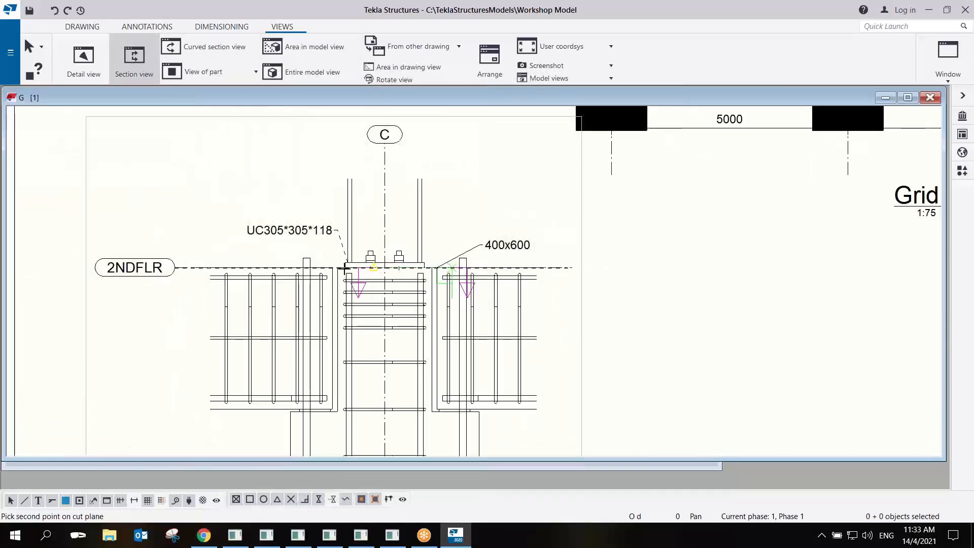
{"action": "left_click", "coordinate": [235, 267]}
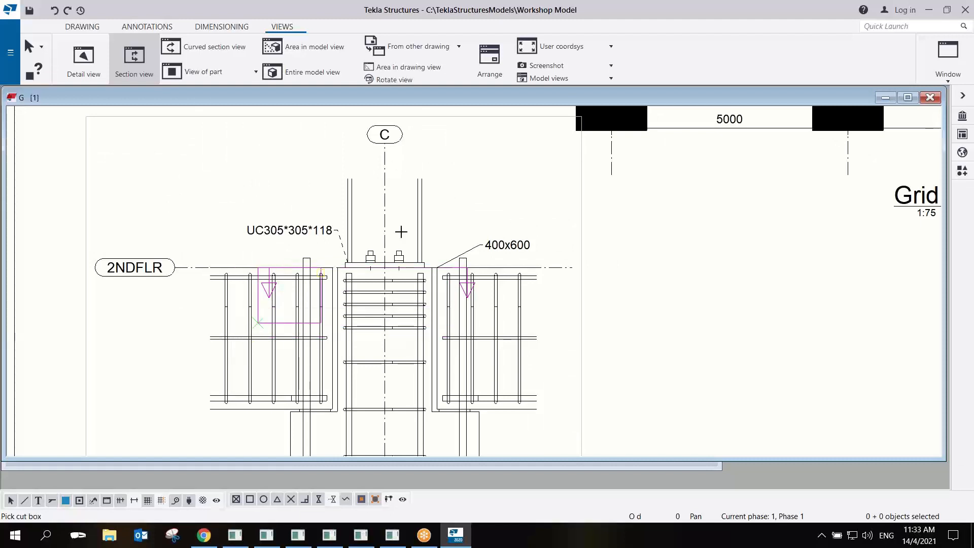
{"action": "scroll", "coordinate": [485, 243], "scroll_direction": "down", "scroll_amount": 1}
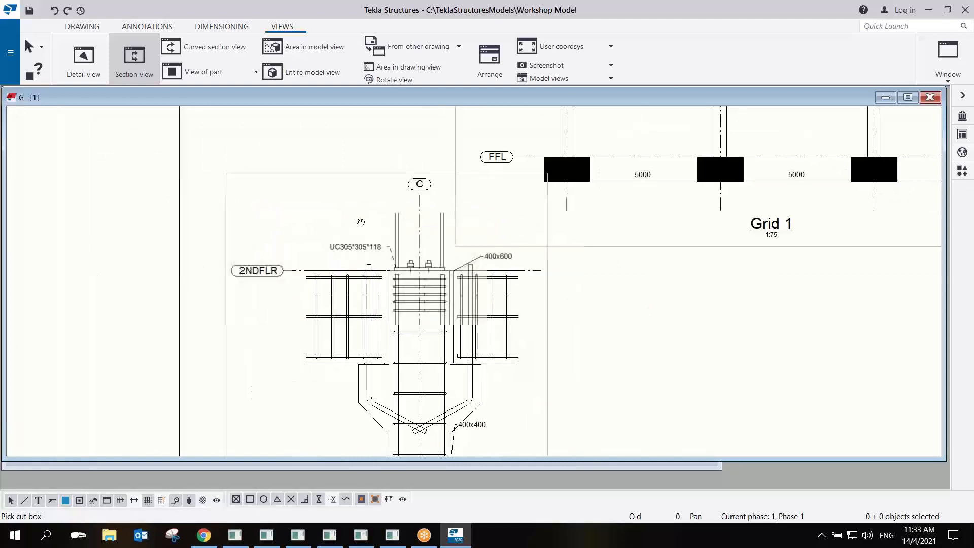
{"action": "middle_click_drag", "start_coordinate": [649, 322], "coordinate": [361, 222]}
{"action": "scroll", "coordinate": [364, 223], "scroll_direction": "up", "scroll_amount": 1}
{"action": "scroll", "coordinate": [386, 243], "scroll_direction": "down", "scroll_amount": 2}
{"action": "left_click", "coordinate": [443, 331]}
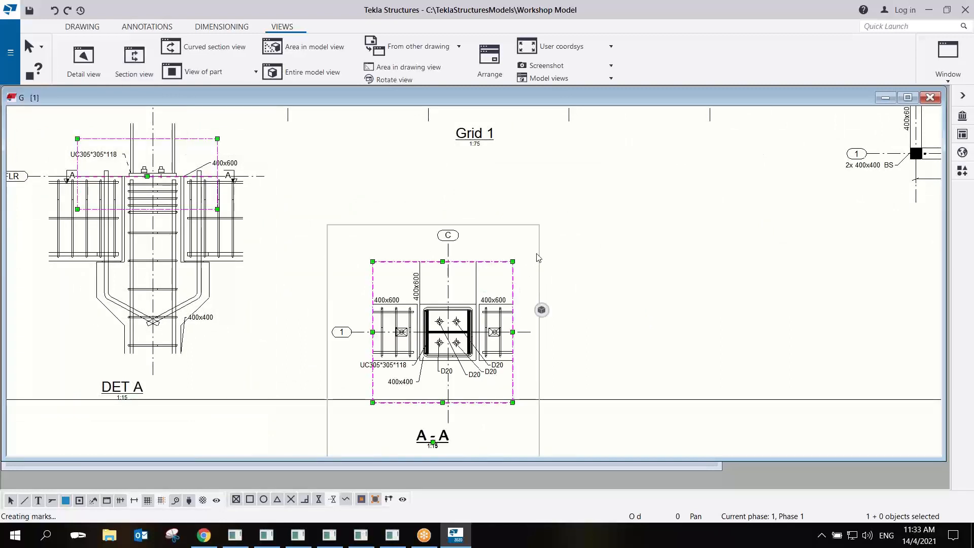
Move the A - A section view up inside the sheet border and closer to DET A.
{"action": "left_click_drag", "start_coordinate": [538, 273], "coordinate": [538, 211]}
{"action": "scroll", "coordinate": [440, 281], "scroll_direction": "up", "scroll_amount": 4}
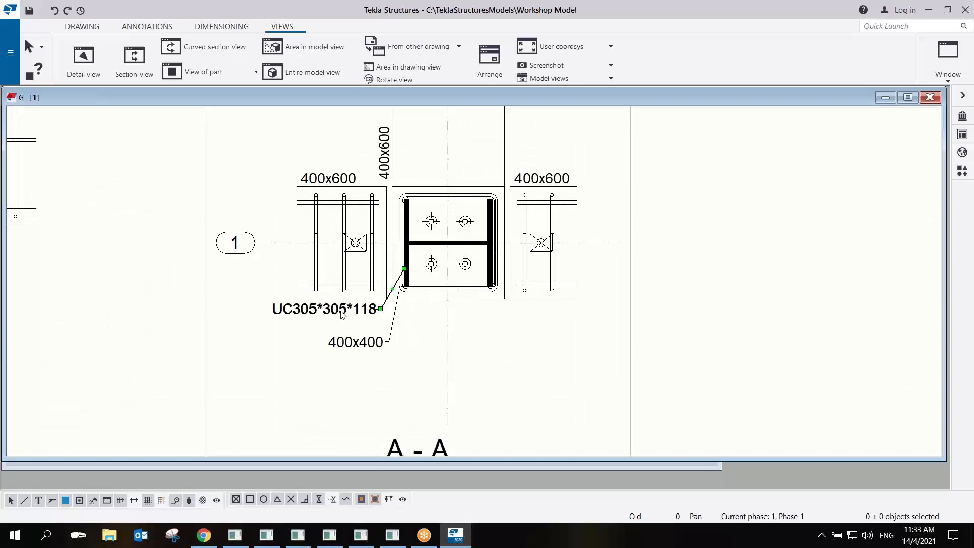
{"action": "left_click", "coordinate": [358, 342]}
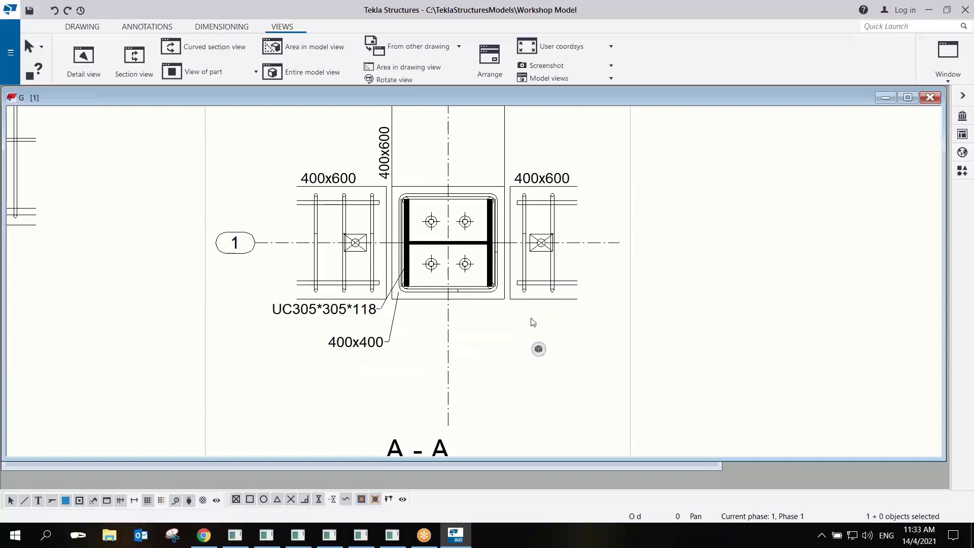
{"action": "scroll", "coordinate": [533, 322], "scroll_direction": "down", "scroll_amount": 6}
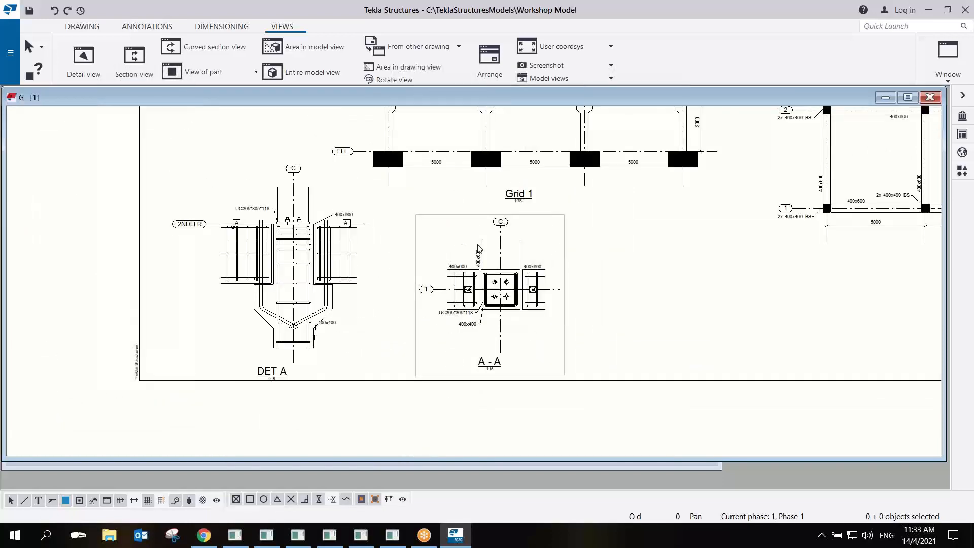
{"action": "scroll", "coordinate": [474, 254], "scroll_direction": "up", "scroll_amount": 4}
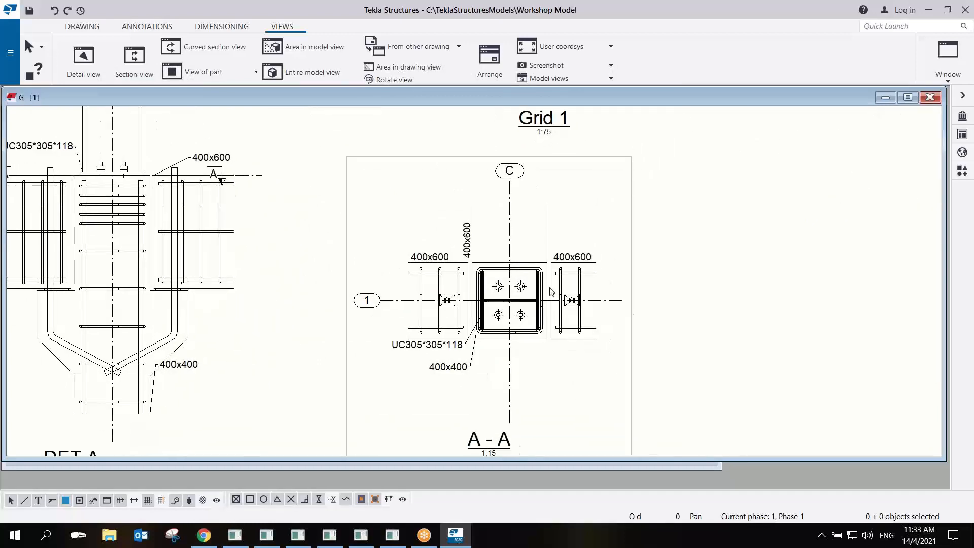
{"action": "scroll", "coordinate": [538, 296], "scroll_direction": "down", "scroll_amount": 2}
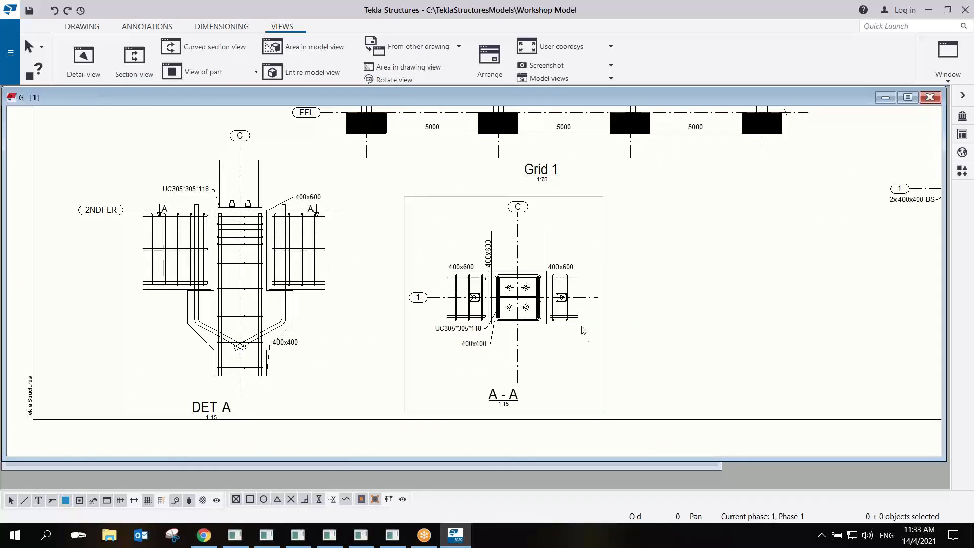
{"action": "left_click", "coordinate": [606, 342]}
{"action": "left_click_drag", "start_coordinate": [607, 342], "coordinate": [578, 340]}
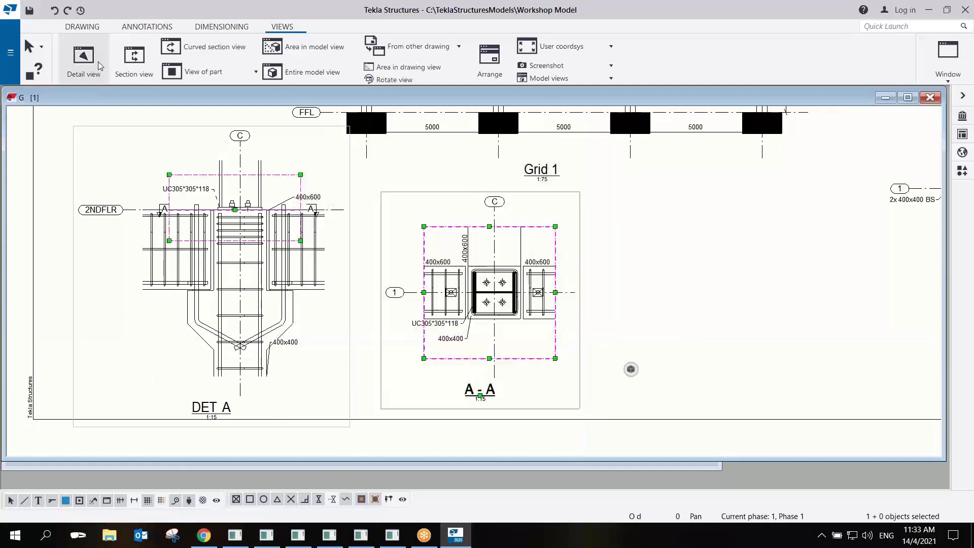
Add a vertical dimension chain in section A - A from the upper bolt through grid line 1 to the lower bolt, placed beyond the right-hand beam.
{"action": "left_click", "coordinate": [513, 319]}
{"action": "scroll", "coordinate": [513, 314], "scroll_direction": "up", "scroll_amount": 5}
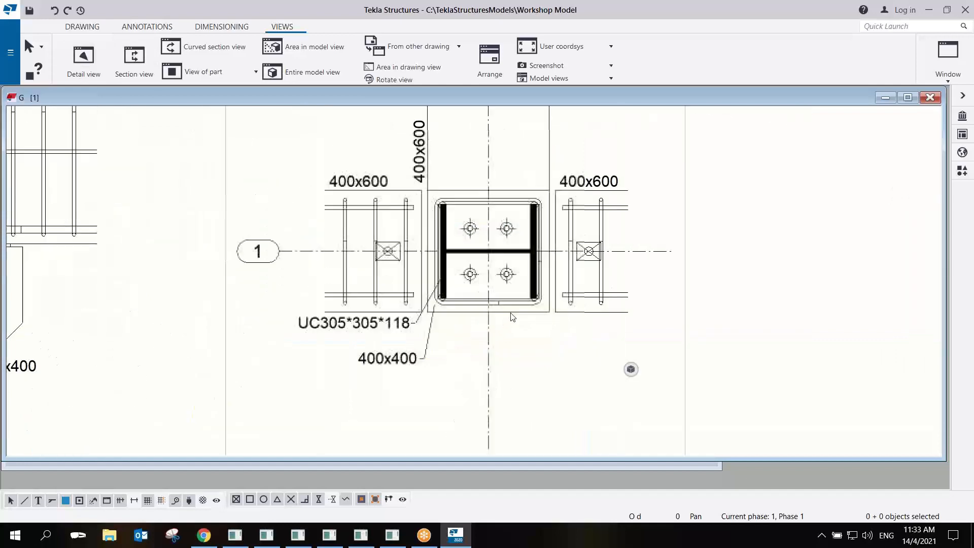
{"action": "left_click", "coordinate": [208, 28]}
{"action": "left_click", "coordinate": [129, 56]}
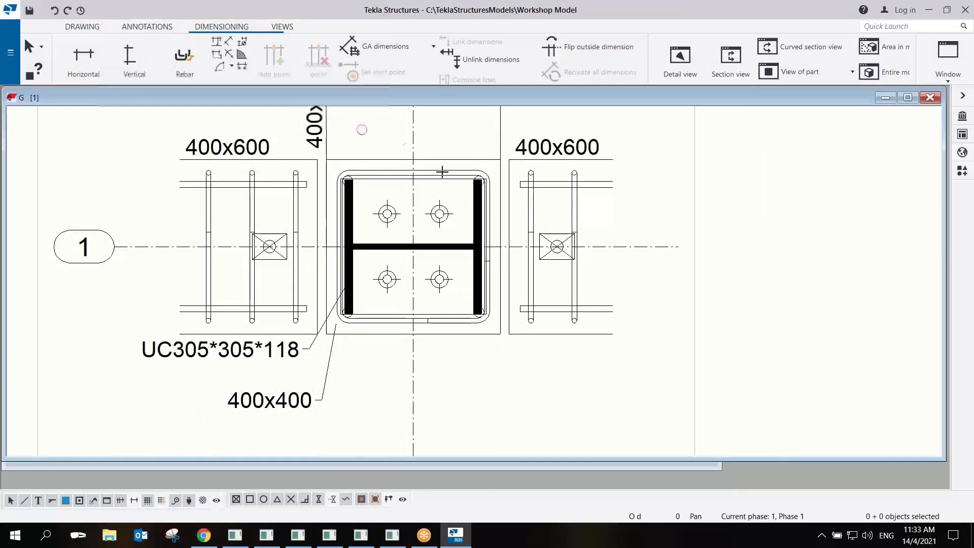
{"action": "left_click", "coordinate": [439, 214]}
{"action": "left_click", "coordinate": [631, 247]}
{"action": "left_click", "coordinate": [439, 279]}
{"action": "middle_click", "coordinate": [440, 280]}
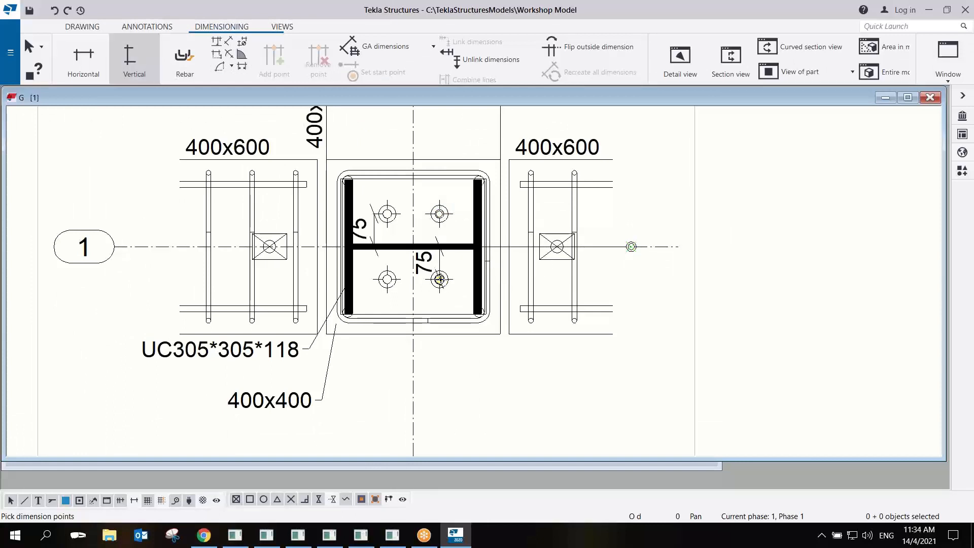
{"action": "left_click", "coordinate": [684, 286]}
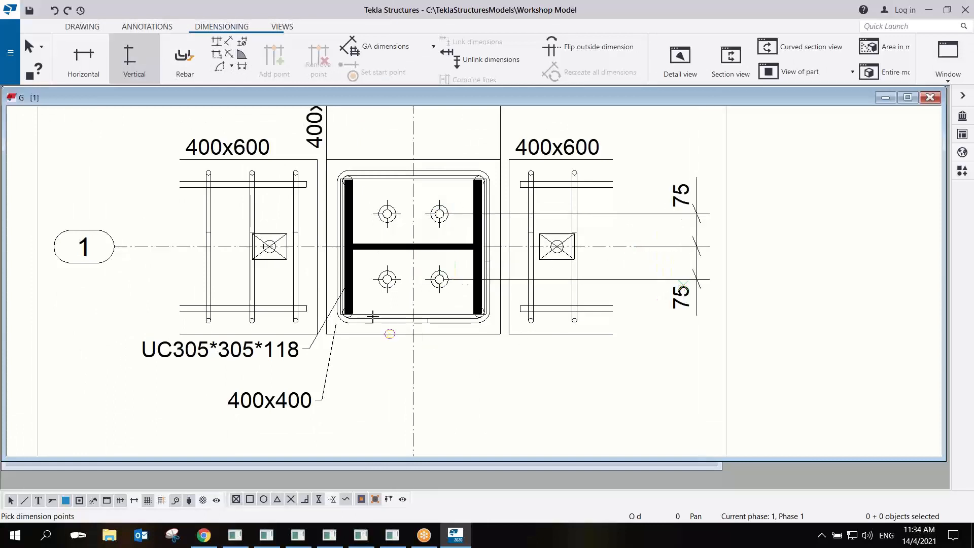
Add a horizontal dimension chain across the lower two bolts and grid line C in section A - A, placed below the column.
{"action": "left_click", "coordinate": [387, 279]}
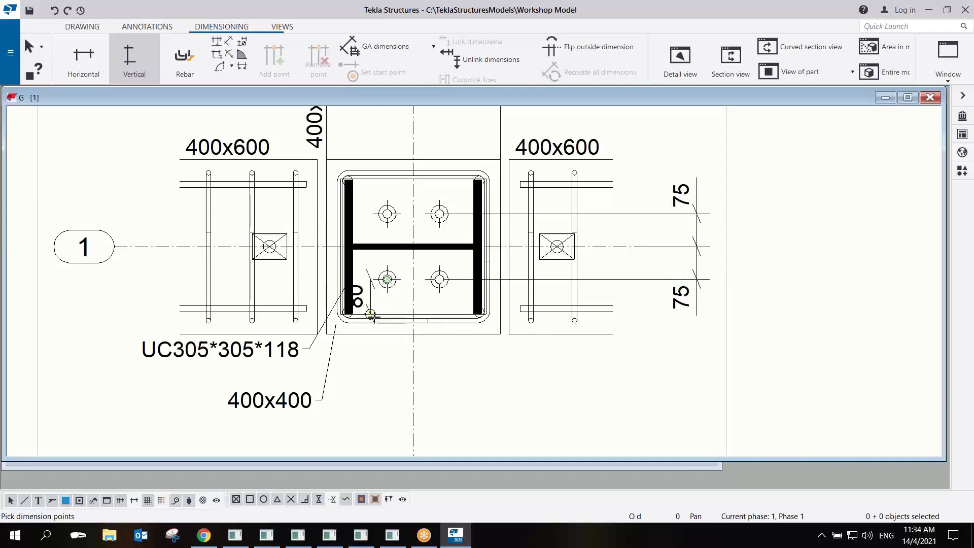
{"action": "key", "text": "Escape"}
{"action": "left_click", "coordinate": [83, 56]}
{"action": "left_click", "coordinate": [387, 279]}
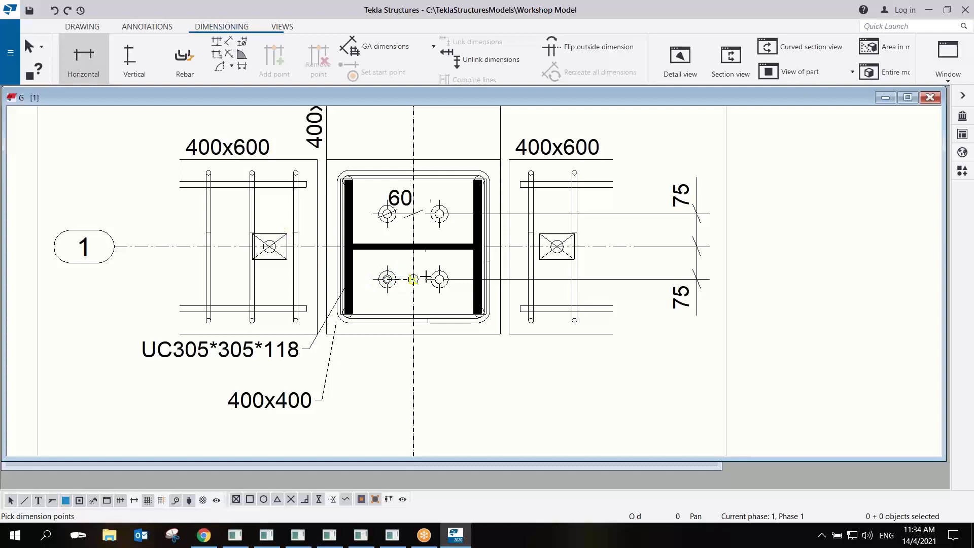
{"action": "left_click", "coordinate": [413, 279]}
{"action": "left_click", "coordinate": [439, 279]}
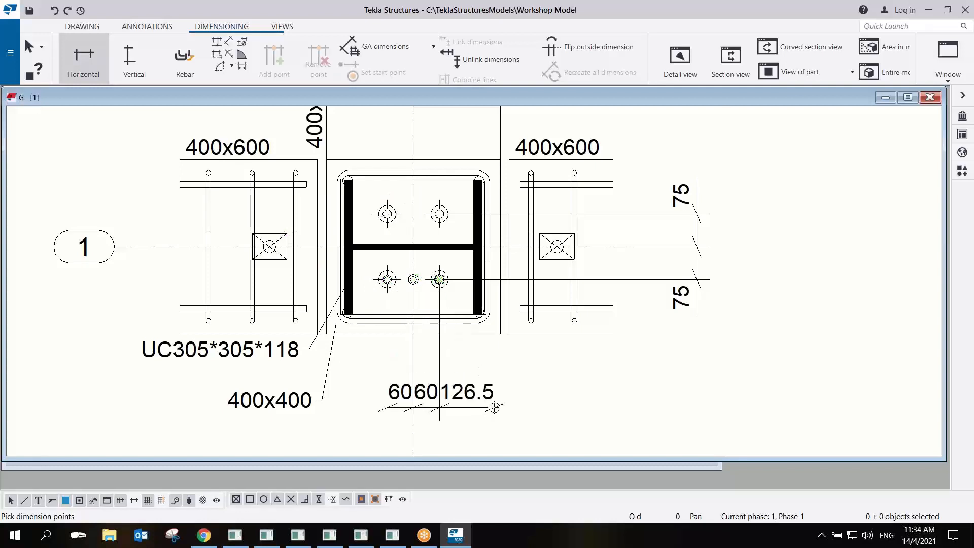
{"action": "middle_click", "coordinate": [493, 408]}
{"action": "right_click", "coordinate": [521, 376]}
{"action": "left_click", "coordinate": [568, 181]}
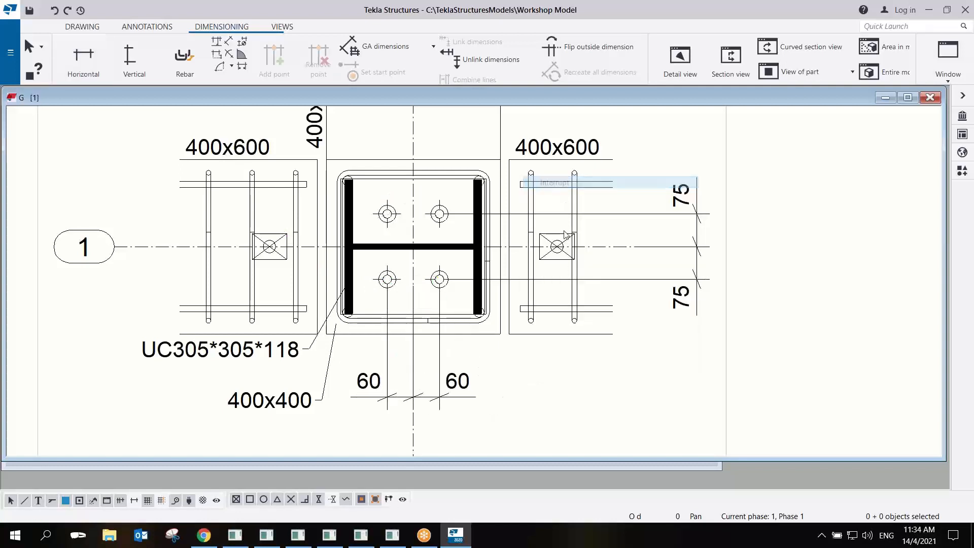
Add a mark to the left beam's stirrups in DET A using applied mark properties, and place it below the beam.
{"action": "scroll", "coordinate": [565, 251], "scroll_direction": "down", "scroll_amount": 1}
{"action": "scroll", "coordinate": [564, 251], "scroll_direction": "up", "scroll_amount": 2}
{"action": "scroll", "coordinate": [518, 266], "scroll_direction": "down", "scroll_amount": 3}
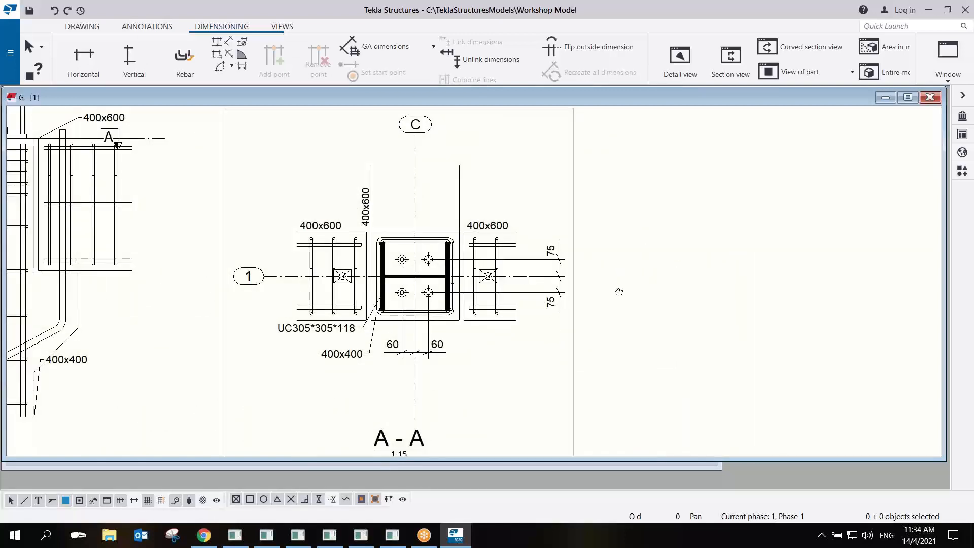
{"action": "middle_click_drag", "start_coordinate": [255, 303], "coordinate": [689, 300]}
{"action": "scroll", "coordinate": [690, 299], "scroll_direction": "down", "scroll_amount": 6}
{"action": "scroll", "coordinate": [479, 270], "scroll_direction": "up", "scroll_amount": 1}
{"action": "scroll", "coordinate": [480, 270], "scroll_direction": "up", "scroll_amount": 3}
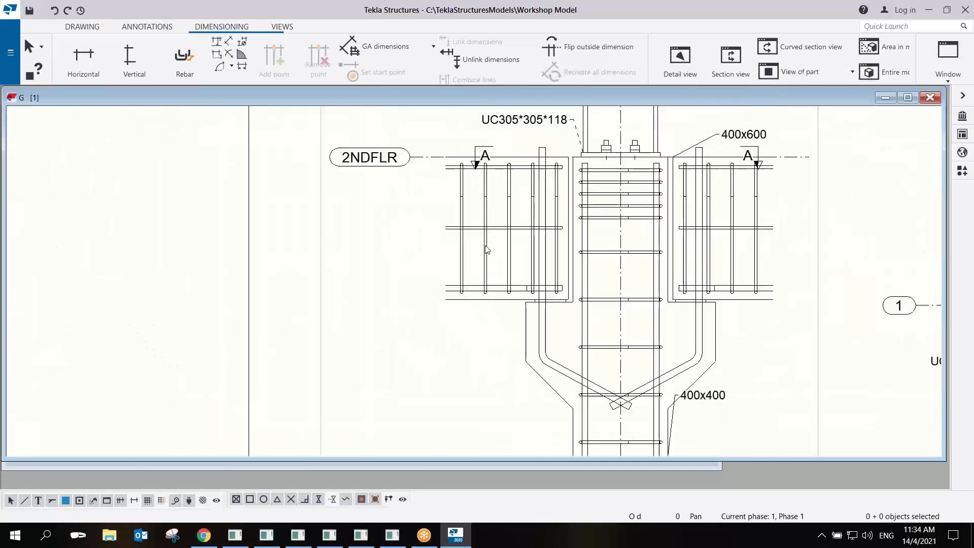
{"action": "left_click", "coordinate": [487, 247]}
{"action": "right_click", "coordinate": [487, 247]}
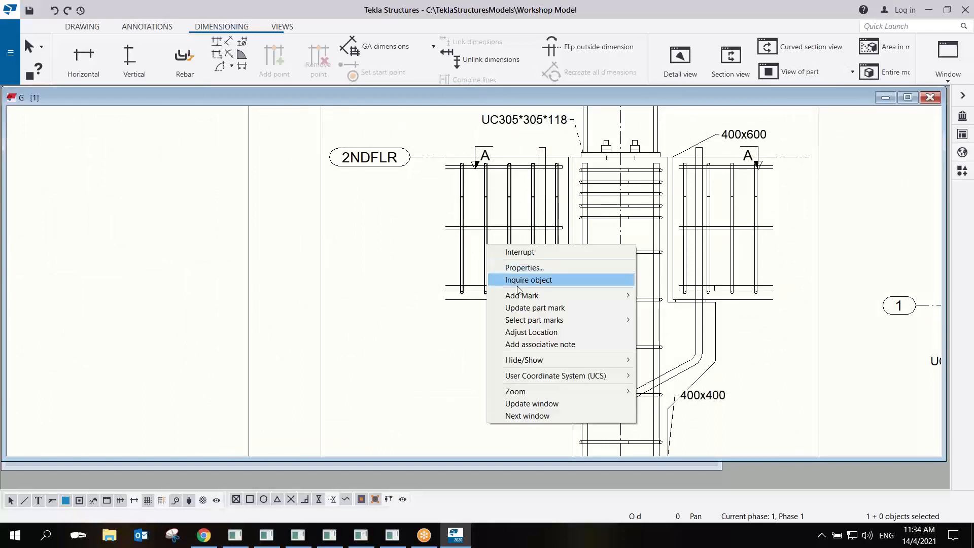
{"action": "mouse_move", "coordinate": [532, 298]}
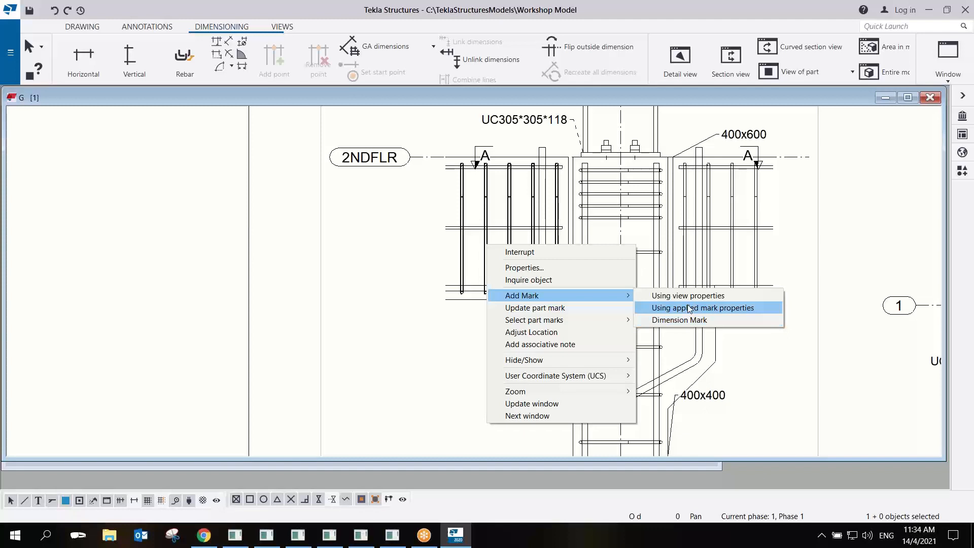
{"action": "left_click", "coordinate": [690, 308]}
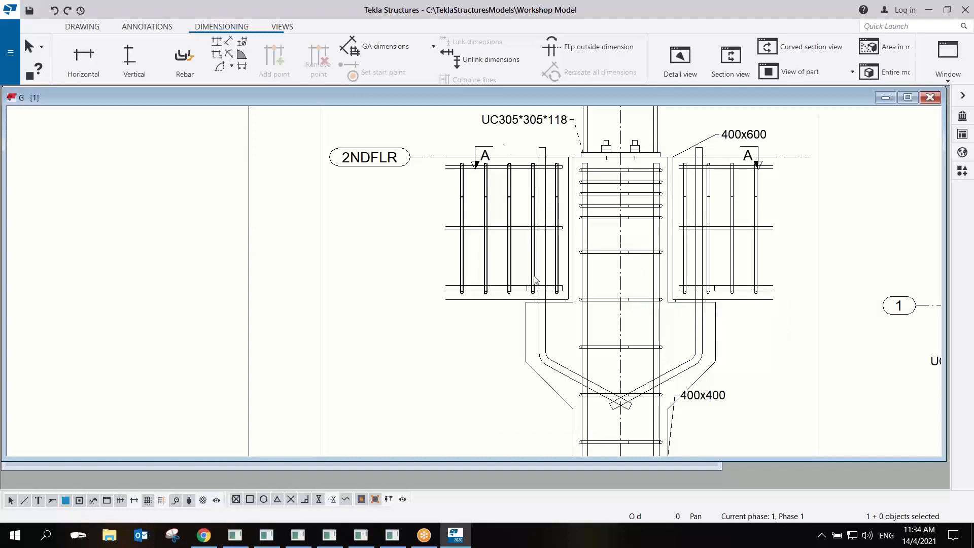
{"action": "mouse_move", "coordinate": [483, 145]}
{"action": "left_mouse_down"}
{"action": "mouse_move", "coordinate": [465, 339]}
{"action": "mouse_move", "coordinate": [450, 352]}
{"action": "left_mouse_up"}
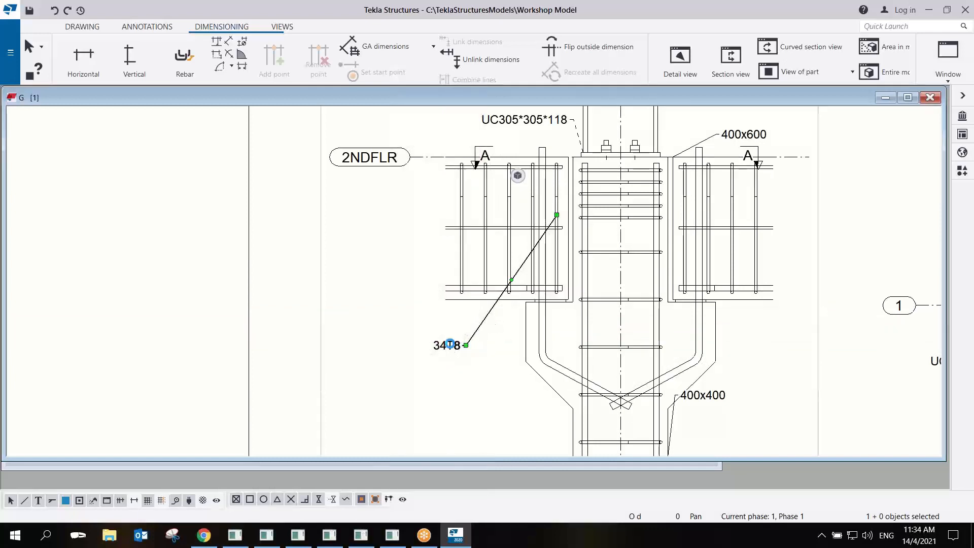
Add a Pullout picture element scaled by one factor of 1.0 to the stirrup mark, and modify the mark.
{"action": "double_click", "coordinate": [450, 346]}
{"action": "scroll", "coordinate": [574, 300], "scroll_direction": "down", "scroll_amount": 3}
{"action": "left_click", "coordinate": [571, 366]}
{"action": "left_click", "coordinate": [654, 322]}
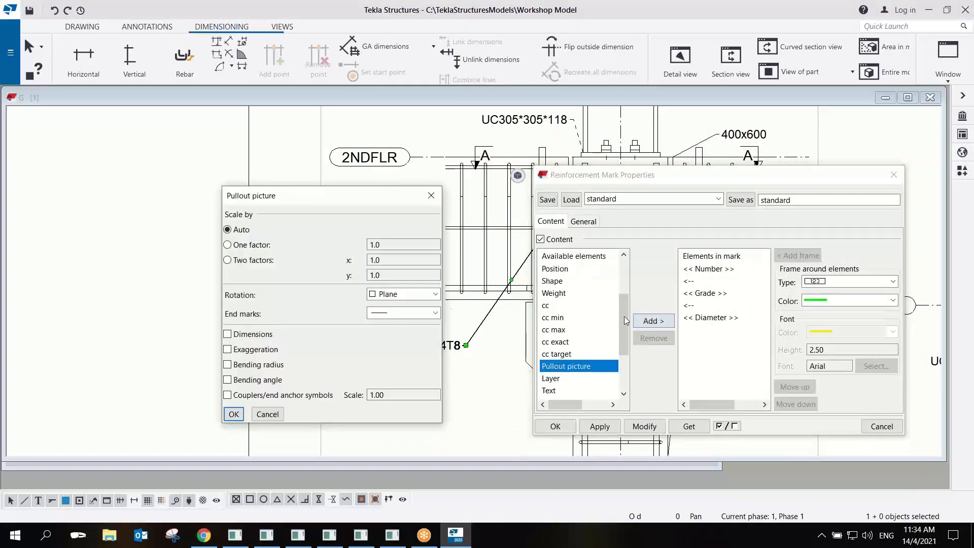
{"action": "left_click", "coordinate": [245, 246]}
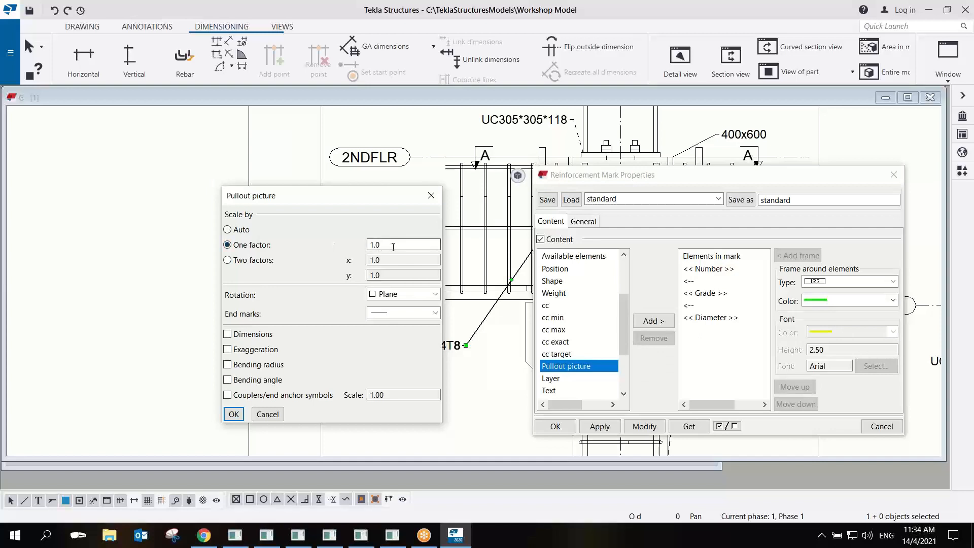
{"action": "left_click", "coordinate": [233, 414]}
{"action": "left_click", "coordinate": [636, 430]}
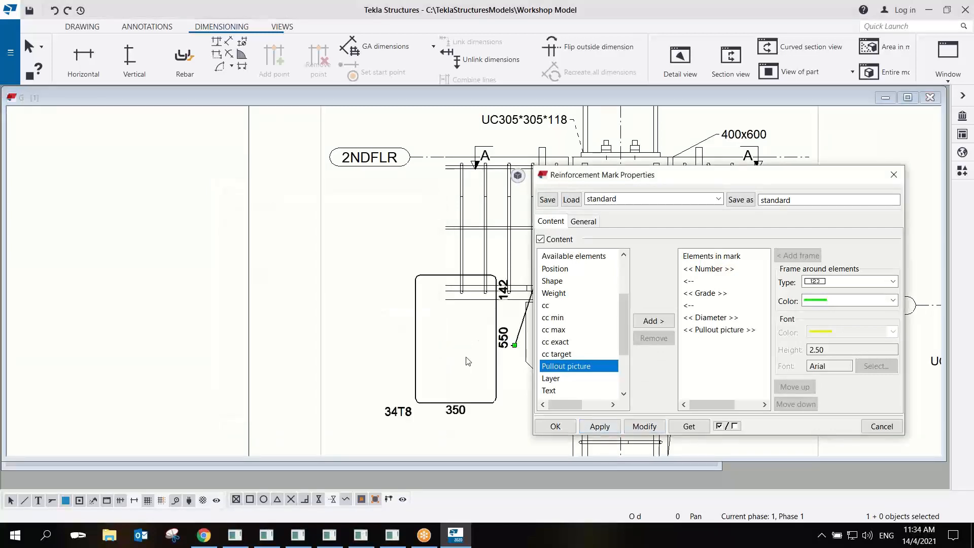
Move the stirrup mark with its pullout picture further left, clear of the beam and corbel, and accept its properties.
{"action": "left_click", "coordinate": [502, 344]}
{"action": "left_click_drag", "start_coordinate": [477, 349], "coordinate": [446, 361]}
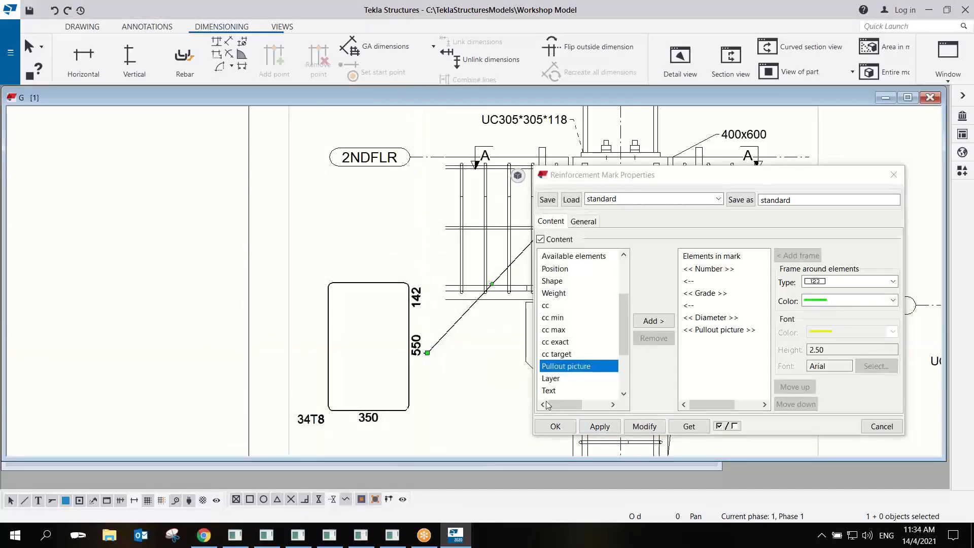
{"action": "left_click", "coordinate": [556, 426]}
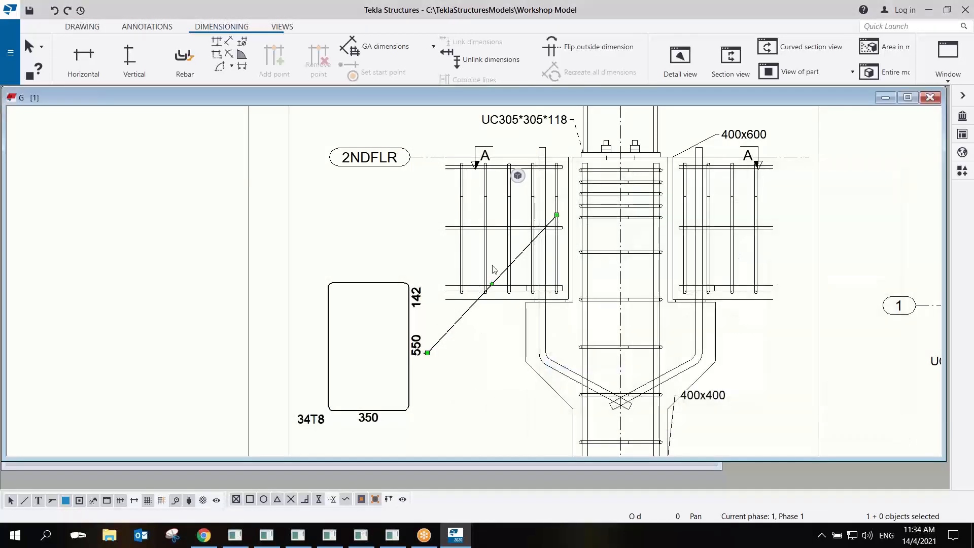
{"action": "left_click", "coordinate": [474, 374]}
Close the general arrangement drawing and keep its changes, without marking it ready for issuing.
{"action": "scroll", "coordinate": [474, 375], "scroll_direction": "down", "scroll_amount": 6}
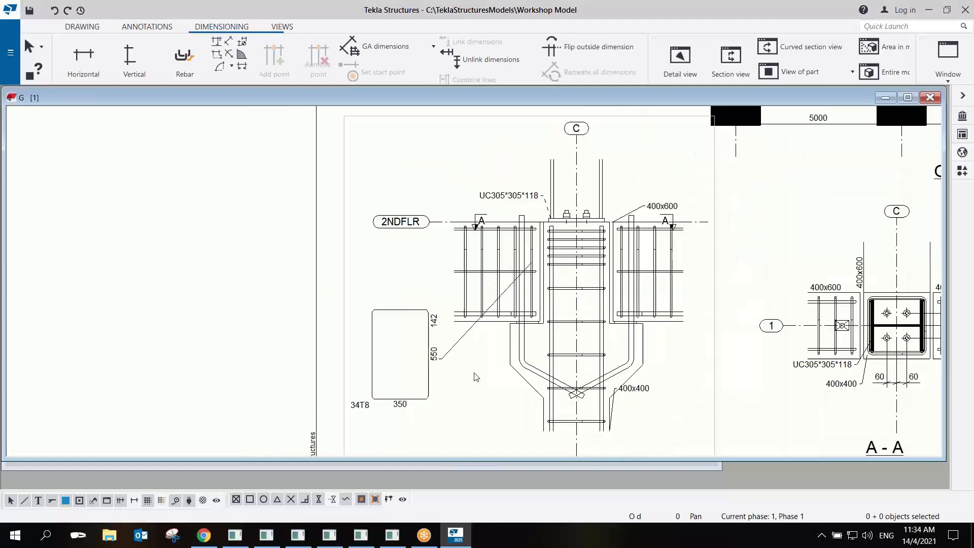
{"action": "middle_click_drag", "start_coordinate": [541, 316], "coordinate": [492, 279]}
{"action": "middle_click_drag", "start_coordinate": [632, 303], "coordinate": [460, 321]}
{"action": "scroll", "coordinate": [481, 312], "scroll_direction": "down", "scroll_amount": 3}
{"action": "middle_click_drag", "start_coordinate": [564, 319], "coordinate": [536, 373]}
{"action": "mouse_move", "coordinate": [541, 307]}
{"action": "middle_mouse_down"}
{"action": "mouse_move", "coordinate": [537, 349]}
{"action": "mouse_move", "coordinate": [509, 318]}
{"action": "middle_mouse_up"}
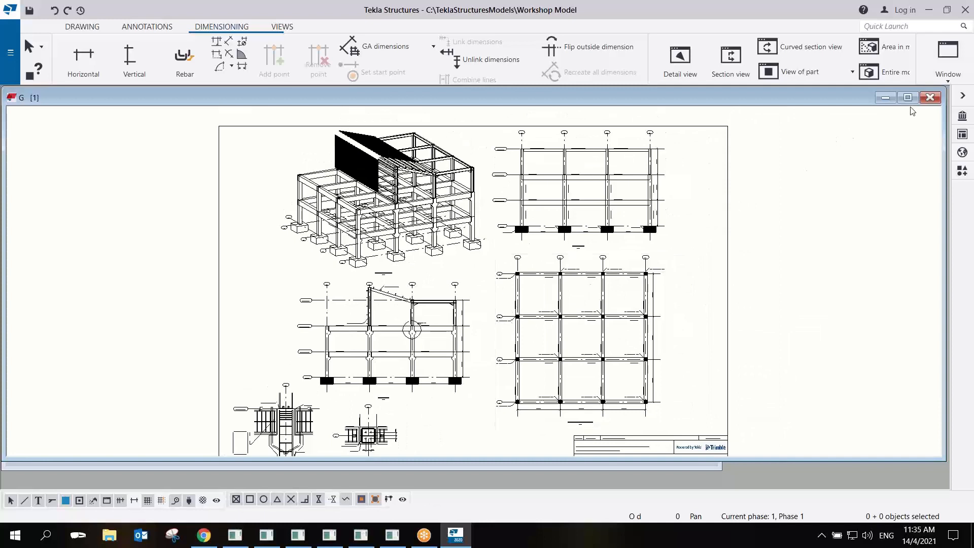
{"action": "left_click", "coordinate": [931, 97]}
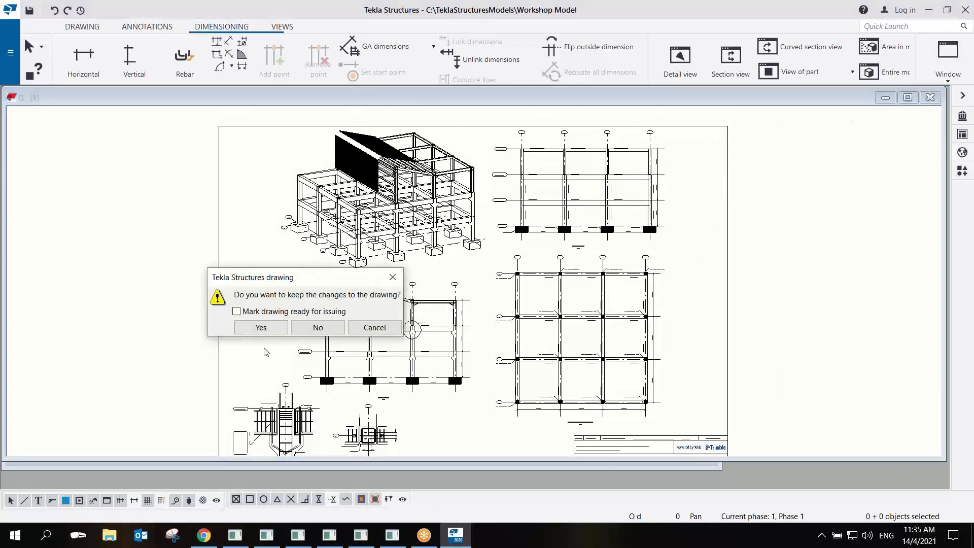
{"action": "left_click", "coordinate": [261, 328]}
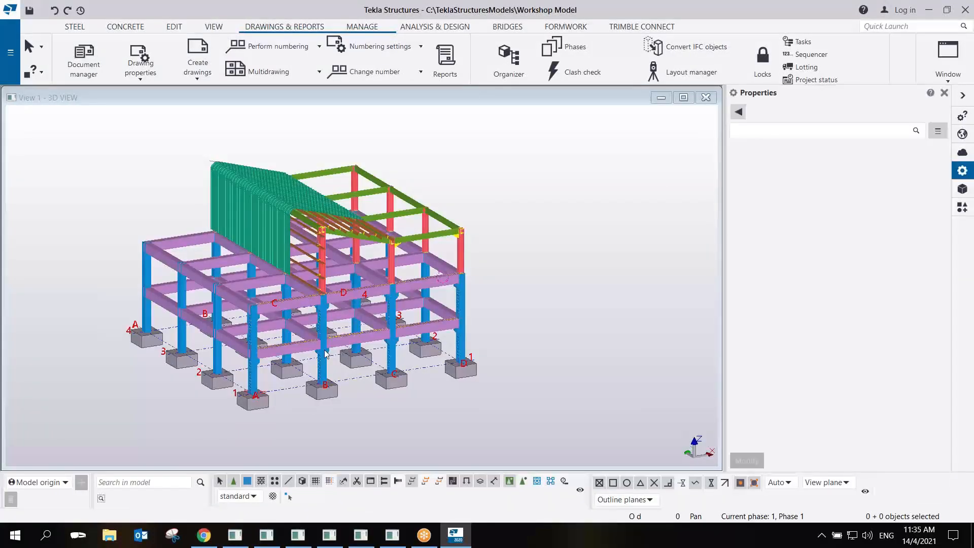
Select the lower concrete column at grid B/1 and load the saved Rebar settings into the cast unit drawing properties.
{"action": "scroll", "coordinate": [381, 372], "scroll_direction": "up", "scroll_amount": 4}
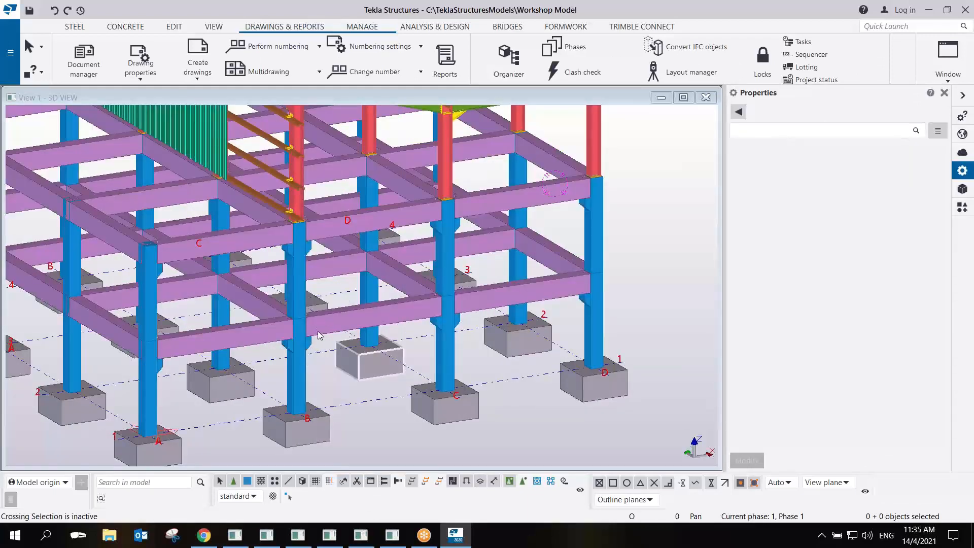
{"action": "scroll", "coordinate": [305, 360], "scroll_direction": "up", "scroll_amount": 3}
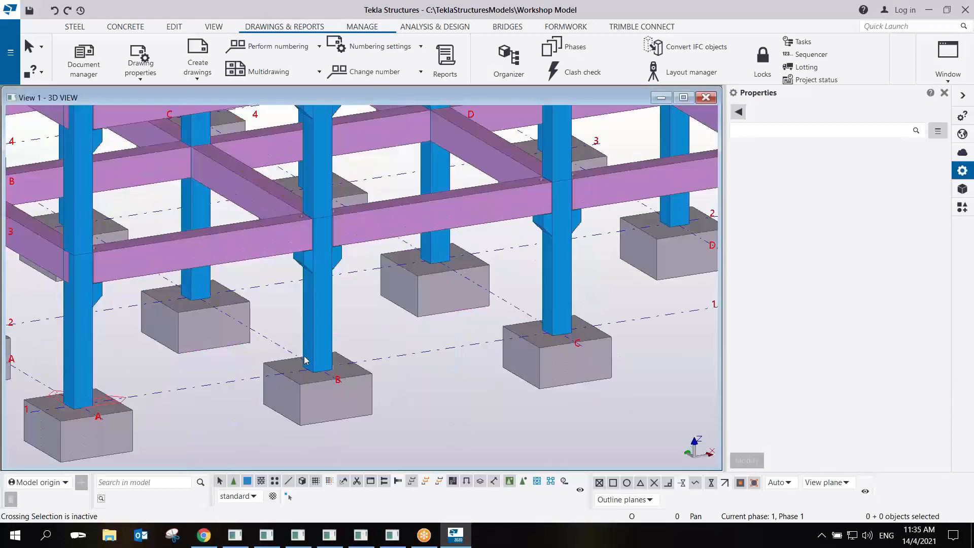
{"action": "left_click", "coordinate": [324, 283]}
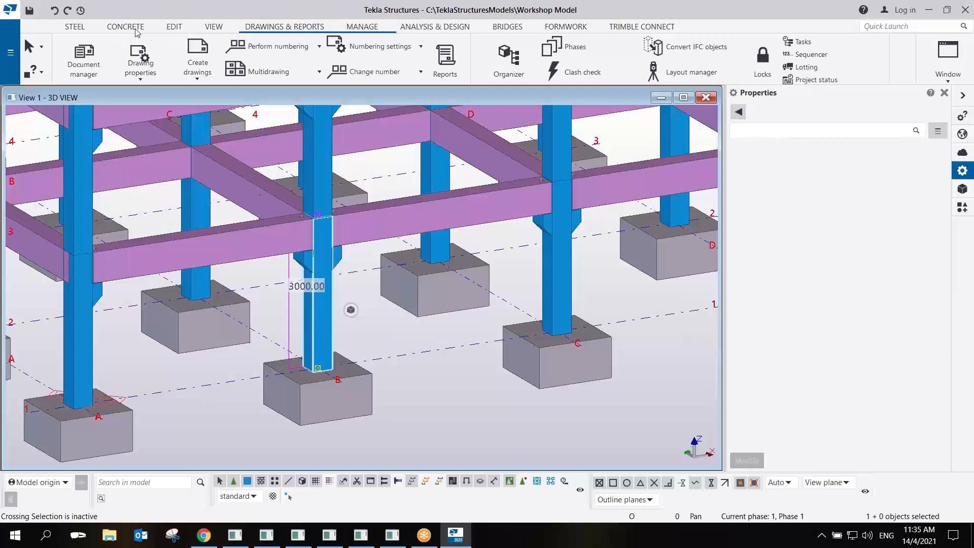
{"action": "left_click", "coordinate": [150, 79]}
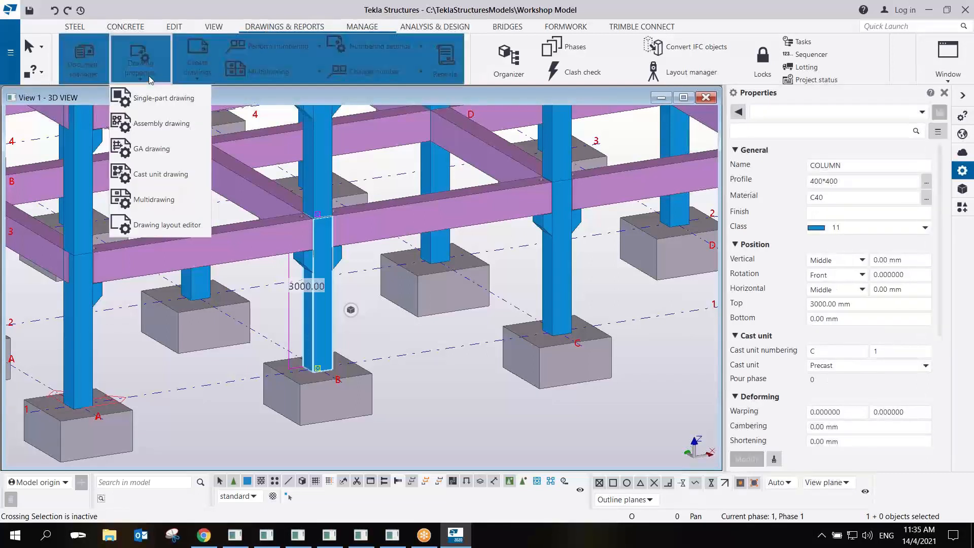
{"action": "left_click", "coordinate": [164, 175]}
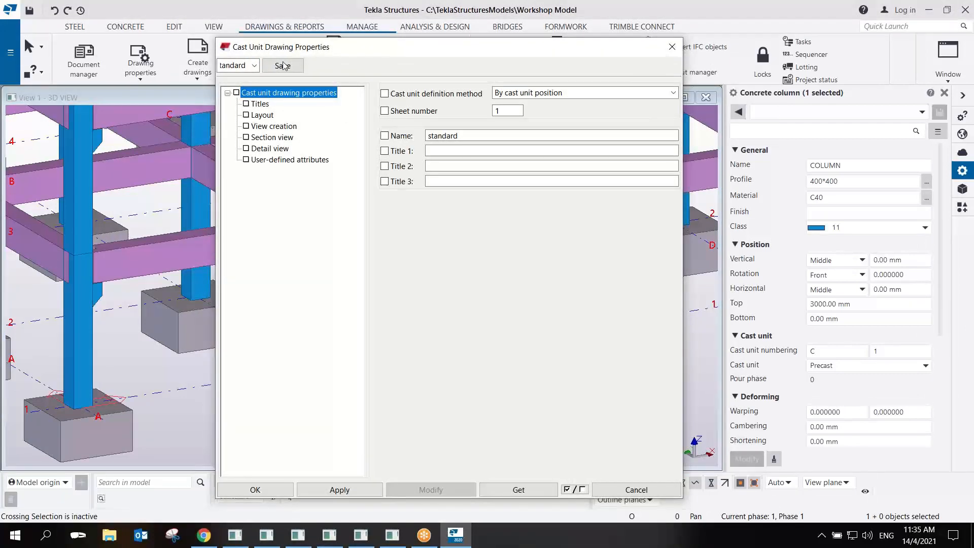
{"action": "left_click", "coordinate": [254, 66]}
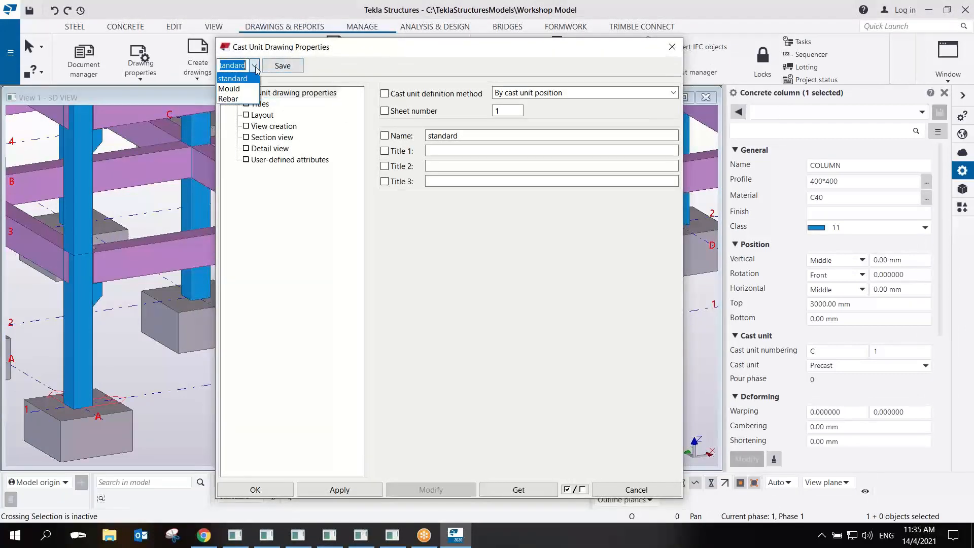
{"action": "left_click", "coordinate": [243, 99]}
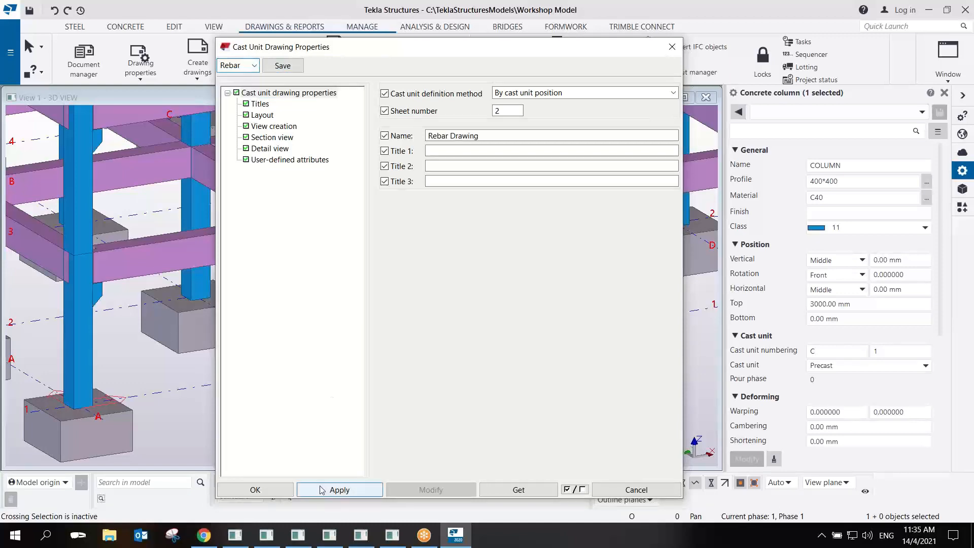
{"action": "left_click", "coordinate": [277, 491]}
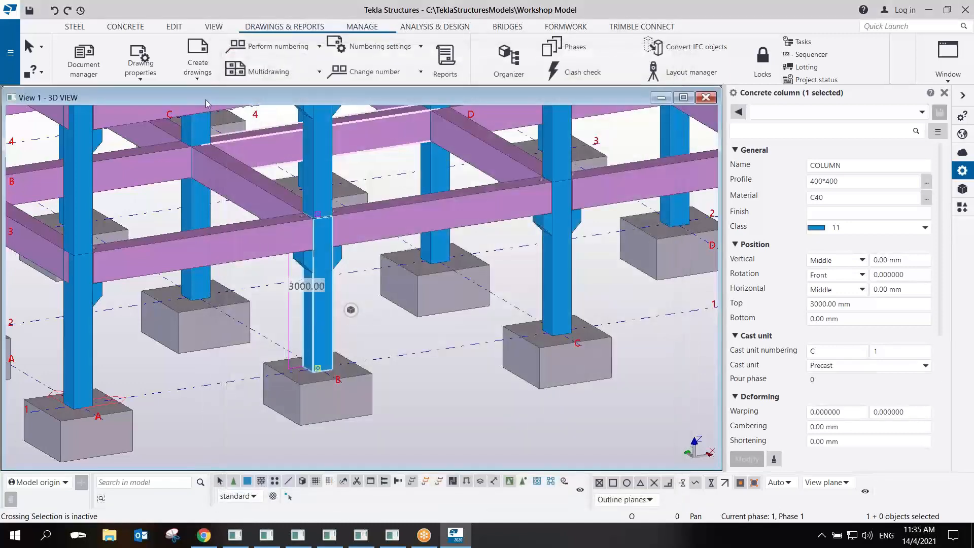
List all drawings in the document manager and create a cast unit drawing of the selected column.
{"action": "left_click", "coordinate": [91, 52]}
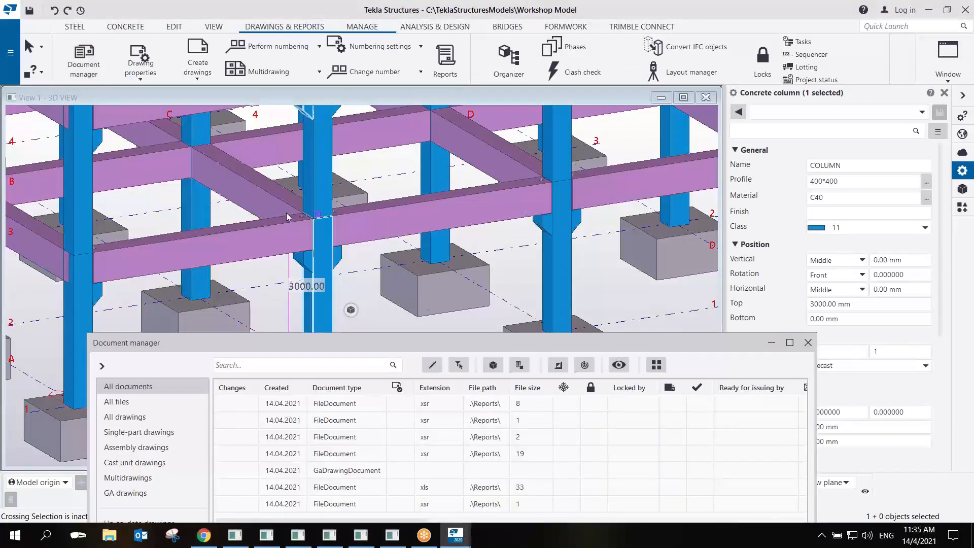
{"action": "left_click", "coordinate": [126, 417]}
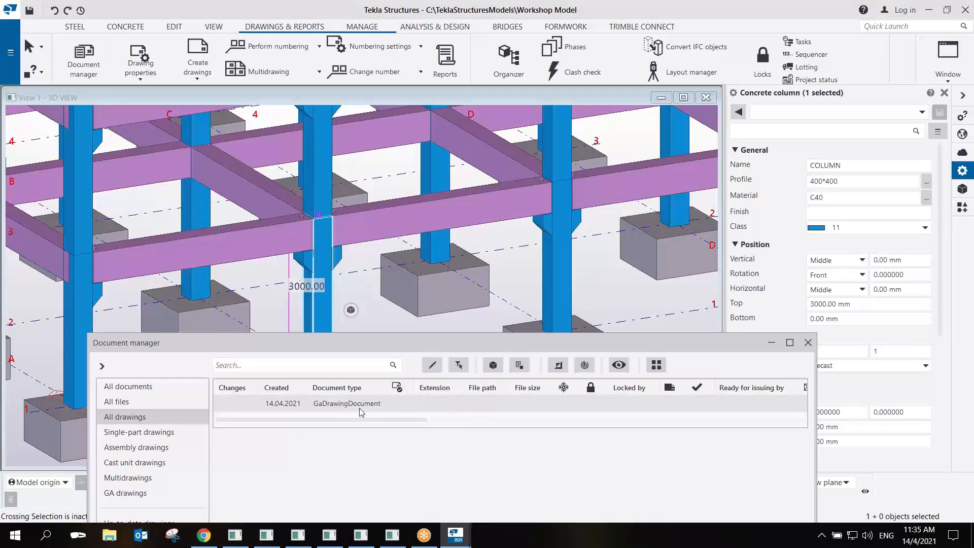
{"action": "left_click_drag", "start_coordinate": [403, 345], "coordinate": [463, 406]}
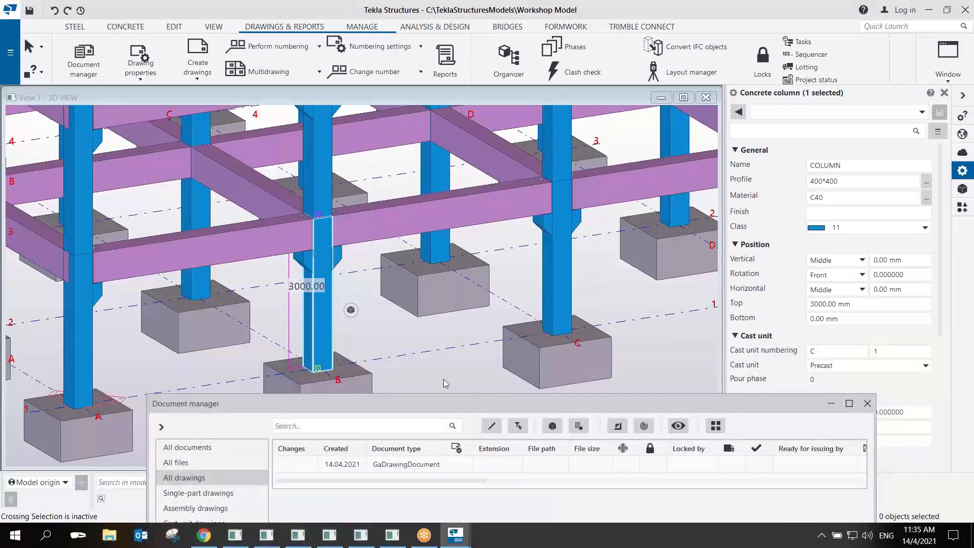
{"action": "right_click", "coordinate": [321, 313]}
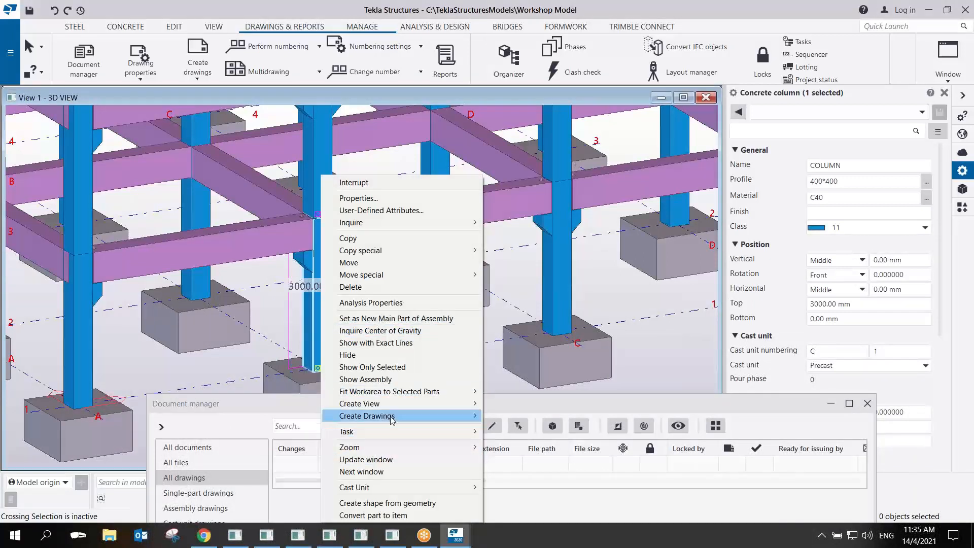
{"action": "mouse_move", "coordinate": [391, 417]}
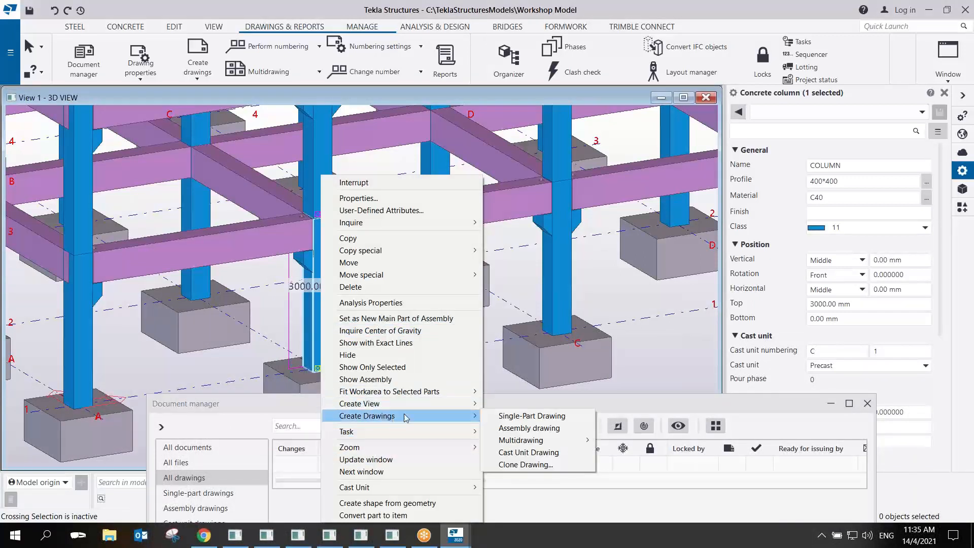
{"action": "left_click", "coordinate": [521, 452]}
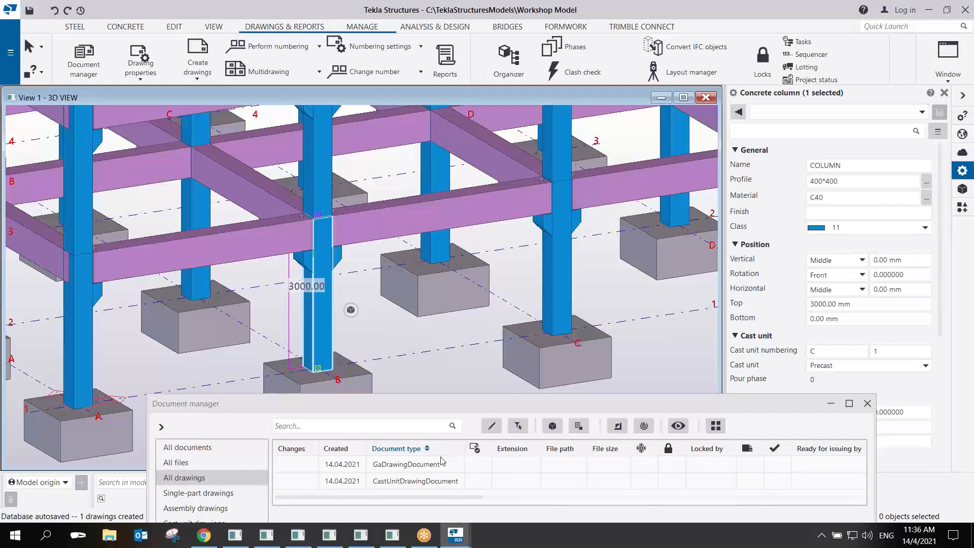
Open the column's new cast unit drawing at full window size, with the document manager moved clear of the sheet.
{"action": "left_click", "coordinate": [435, 485]}
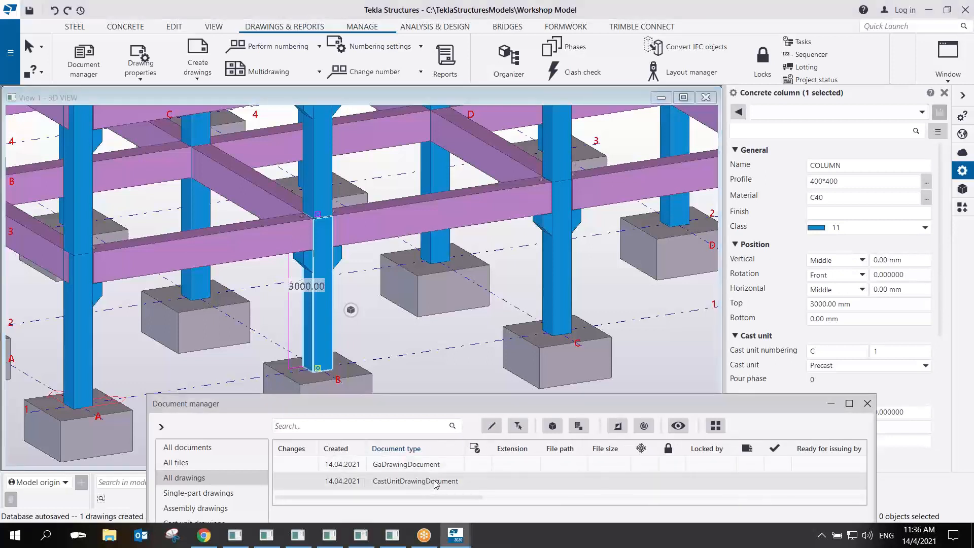
{"action": "double_click", "coordinate": [435, 481]}
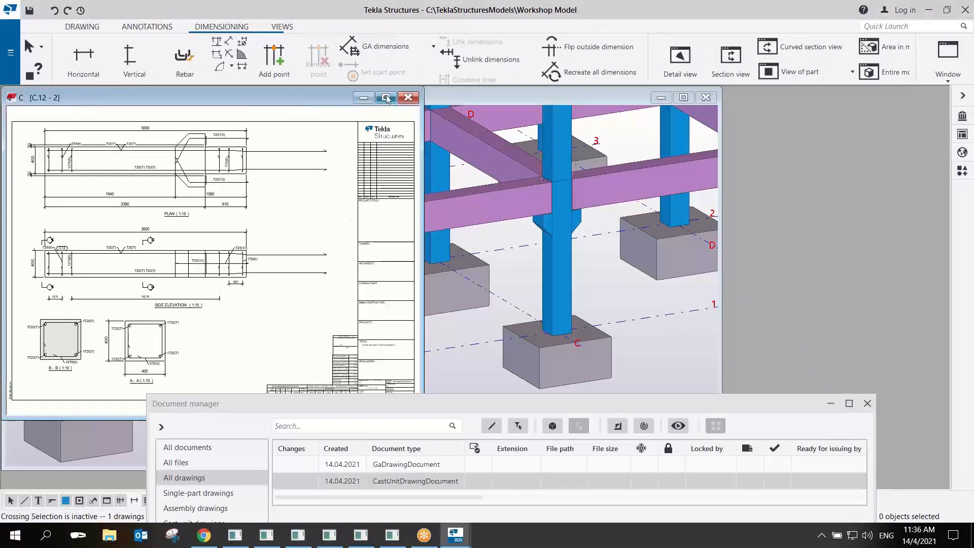
{"action": "left_click", "coordinate": [386, 97]}
{"action": "left_click_drag", "start_coordinate": [582, 405], "coordinate": [563, 488]}
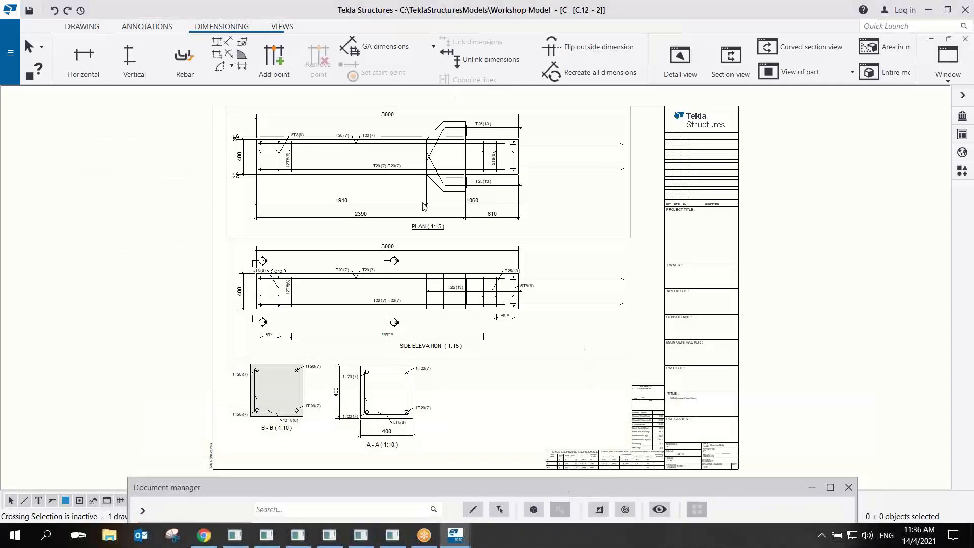
Examine the reinforcement marks and dimensions in the column drawing's plan, side elevation and sections.
{"action": "scroll", "coordinate": [442, 165], "scroll_direction": "up", "scroll_amount": 5}
{"action": "scroll", "coordinate": [504, 282], "scroll_direction": "down", "scroll_amount": 2}
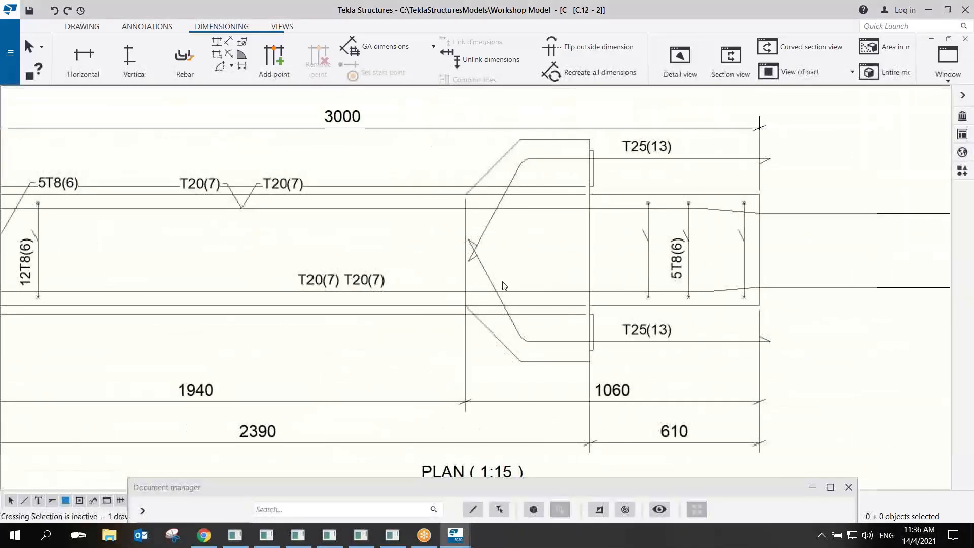
{"action": "scroll", "coordinate": [356, 253], "scroll_direction": "up", "scroll_amount": 4}
{"action": "scroll", "coordinate": [367, 257], "scroll_direction": "down", "scroll_amount": 4}
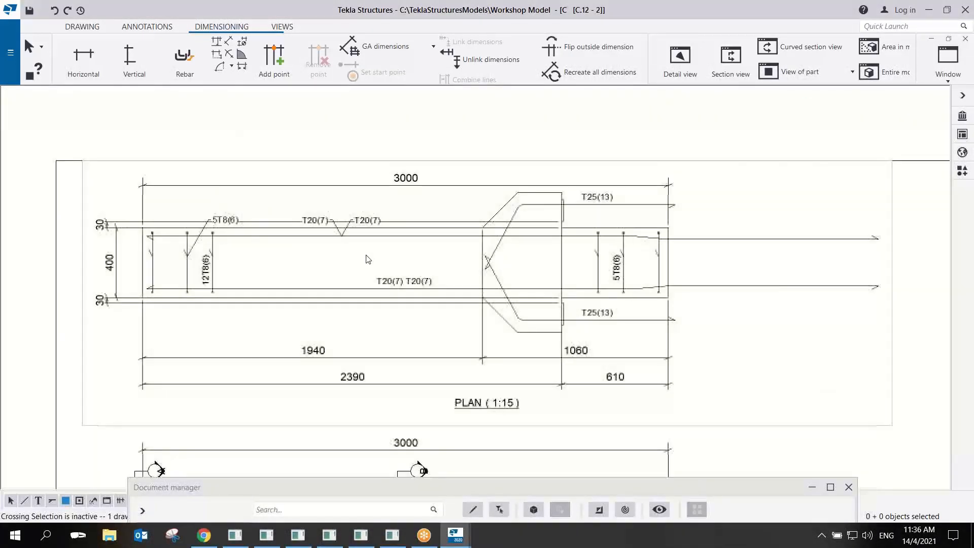
{"action": "middle_click_drag", "start_coordinate": [449, 367], "coordinate": [428, 136]}
{"action": "middle_click_drag", "start_coordinate": [546, 307], "coordinate": [546, 246]}
{"action": "scroll", "coordinate": [546, 246], "scroll_direction": "up", "scroll_amount": 2}
{"action": "scroll", "coordinate": [564, 270], "scroll_direction": "down", "scroll_amount": 3}
{"action": "scroll", "coordinate": [655, 369], "scroll_direction": "down", "scroll_amount": 2}
{"action": "mouse_move", "coordinate": [658, 377]}
{"action": "middle_mouse_down"}
{"action": "mouse_move", "coordinate": [613, 267]}
{"action": "mouse_move", "coordinate": [549, 204]}
{"action": "middle_mouse_up"}
Examine the bar bending schedule, quantity table and title block on the column drawing.
{"action": "scroll", "coordinate": [710, 346], "scroll_direction": "up", "scroll_amount": 8}
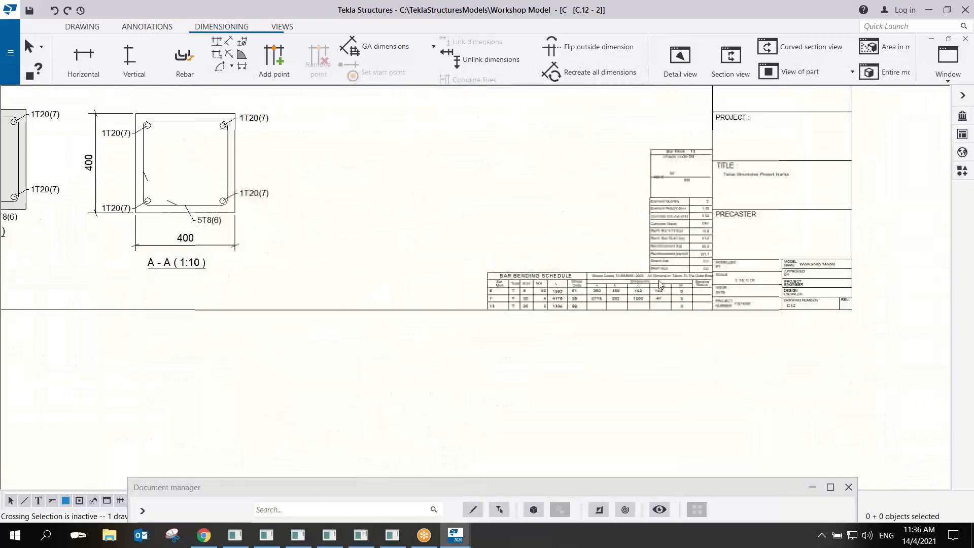
{"action": "middle_click_drag", "start_coordinate": [232, 333], "coordinate": [425, 338]}
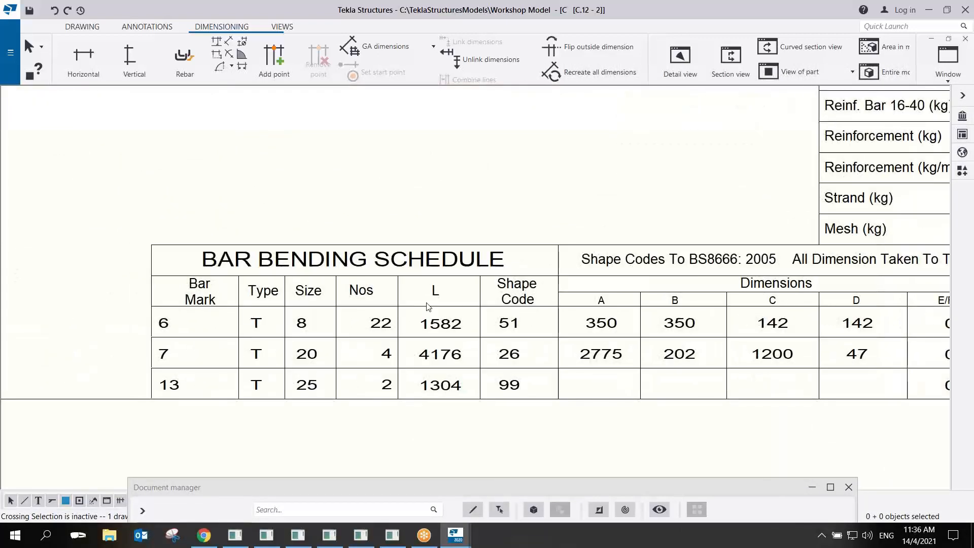
{"action": "scroll", "coordinate": [600, 380], "scroll_direction": "down", "scroll_amount": 4}
{"action": "scroll", "coordinate": [653, 261], "scroll_direction": "up", "scroll_amount": 5}
{"action": "scroll", "coordinate": [653, 261], "scroll_direction": "up", "scroll_amount": 1}
{"action": "middle_click_drag", "start_coordinate": [716, 160], "coordinate": [705, 237]}
{"action": "scroll", "coordinate": [705, 320], "scroll_direction": "down", "scroll_amount": 2}
{"action": "scroll", "coordinate": [705, 322], "scroll_direction": "down", "scroll_amount": 6}
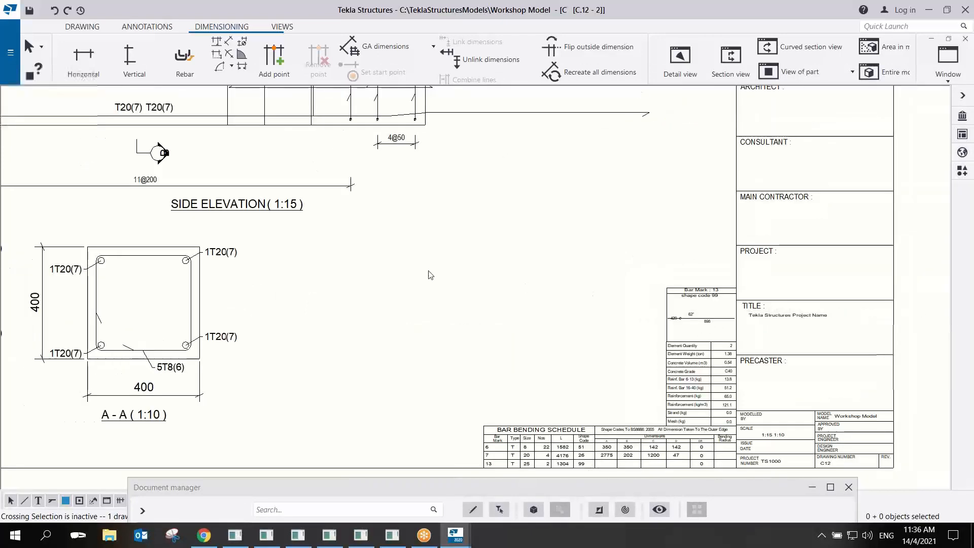
{"action": "scroll", "coordinate": [529, 237], "scroll_direction": "up", "scroll_amount": 1}
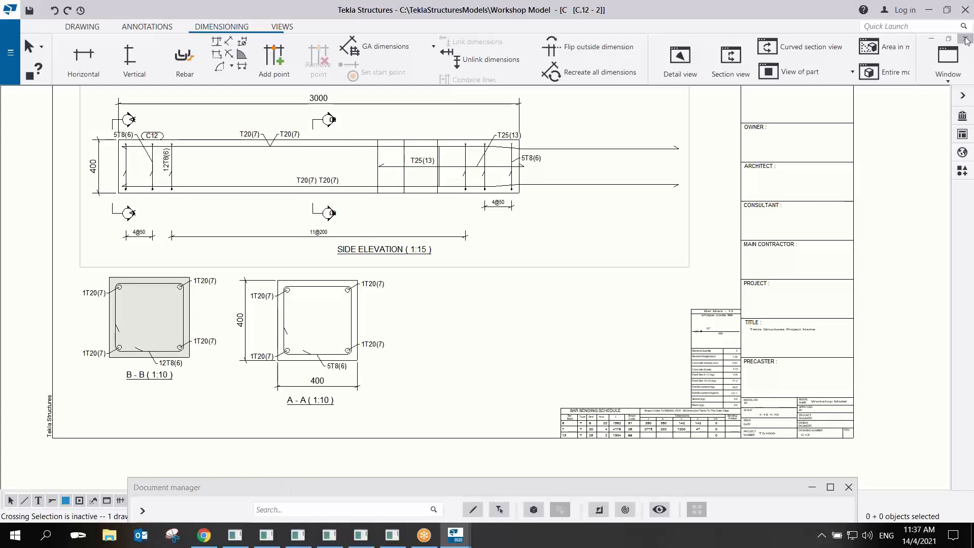
Create a cast unit drawing of the lower 600*400 concrete beam between grids B and C on grid line 1.
{"action": "mouse_move", "coordinate": [315, 533]}
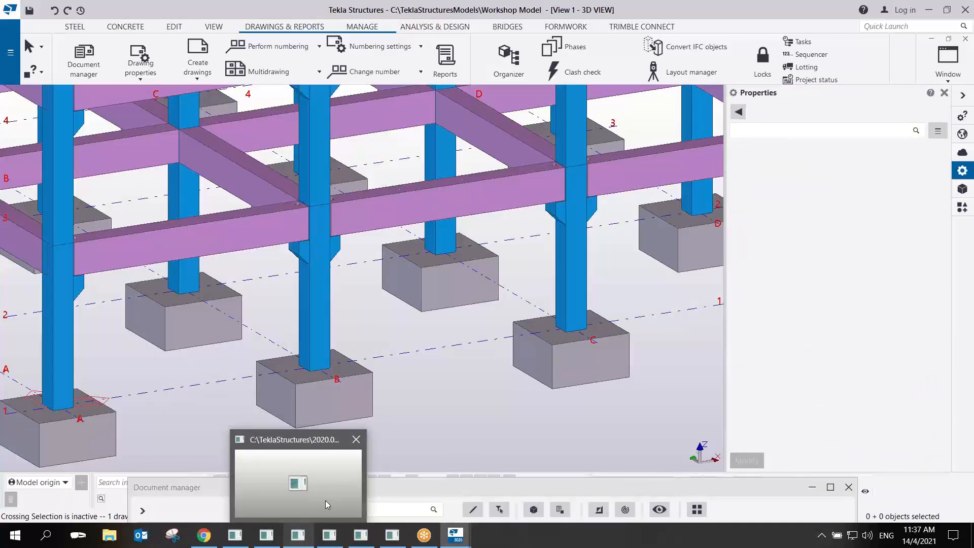
{"action": "left_click", "coordinate": [475, 425]}
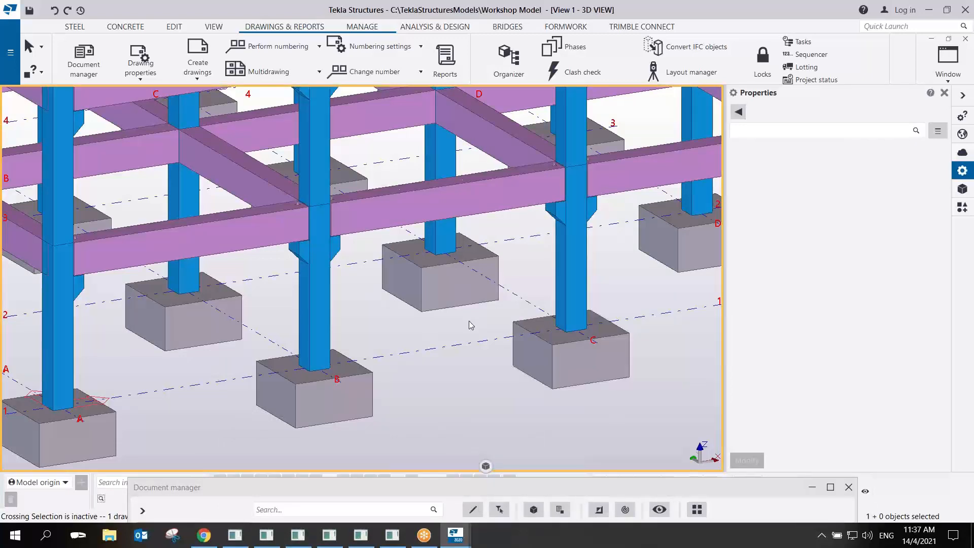
{"action": "middle_click_drag", "start_coordinate": [481, 310], "coordinate": [493, 294]}
{"action": "middle_click_drag", "start_coordinate": [454, 219], "coordinate": [465, 282]}
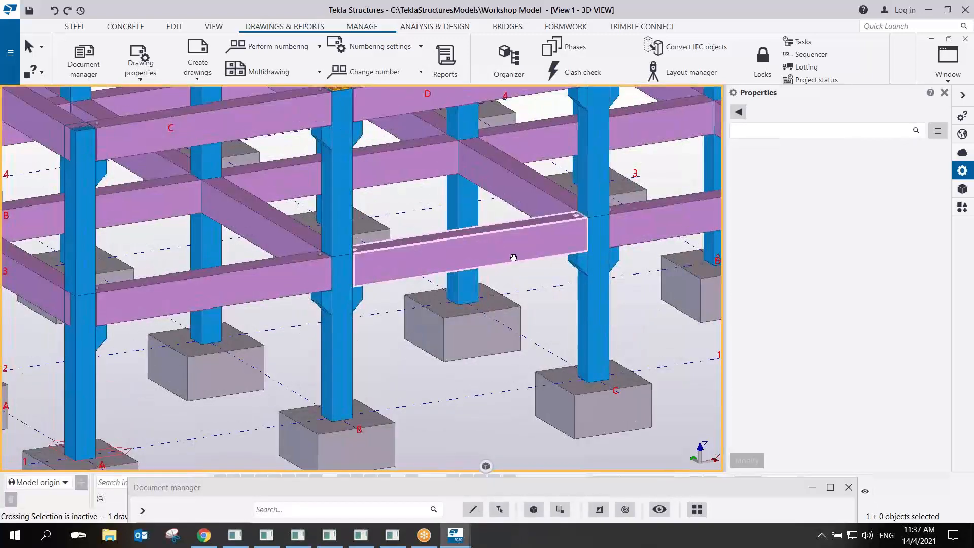
{"action": "middle_click_drag", "start_coordinate": [497, 251], "coordinate": [473, 283]}
{"action": "left_click", "coordinate": [473, 283]}
{"action": "right_click", "coordinate": [473, 283]}
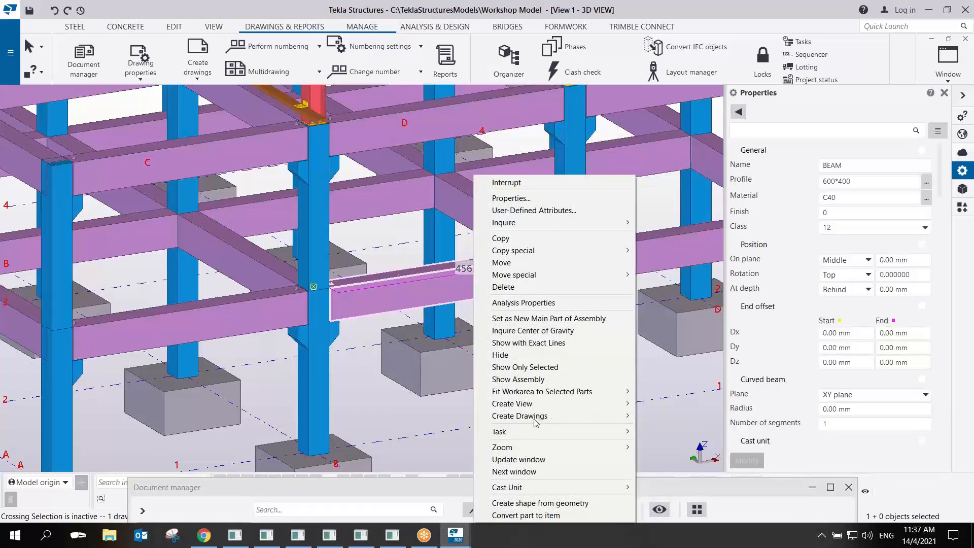
{"action": "mouse_move", "coordinate": [539, 419]}
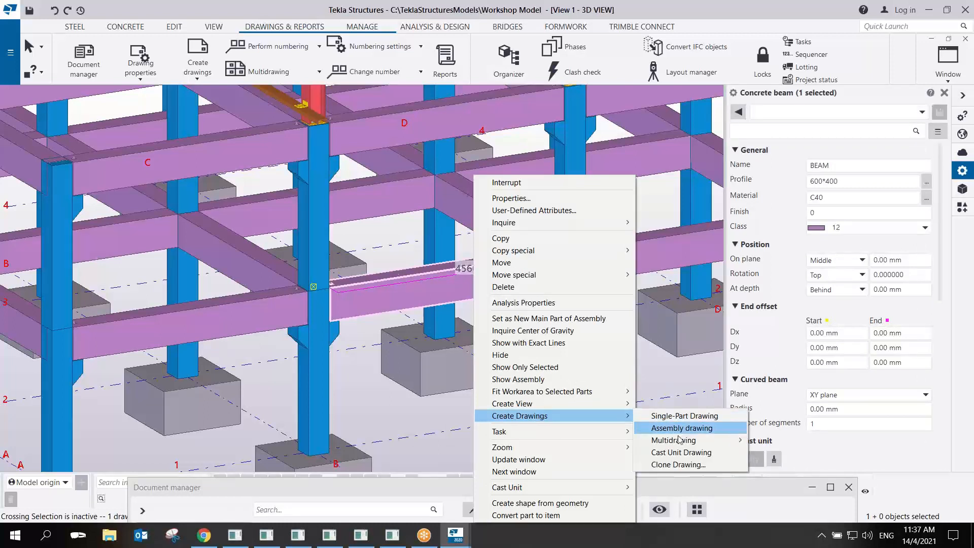
{"action": "left_click", "coordinate": [682, 452]}
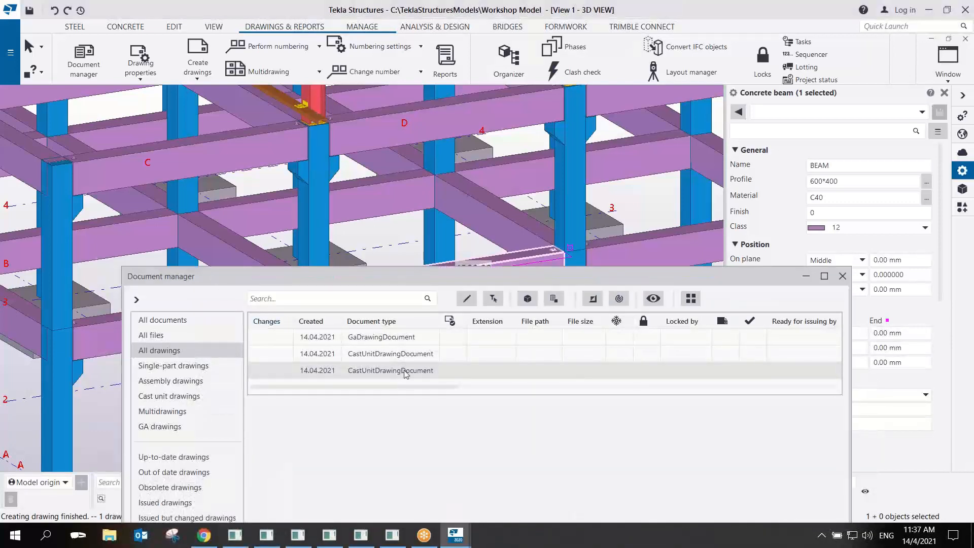
Open the beam's cast unit drawing from the document manager and move the manager window clear of the sheet.
{"action": "double_click", "coordinate": [404, 371]}
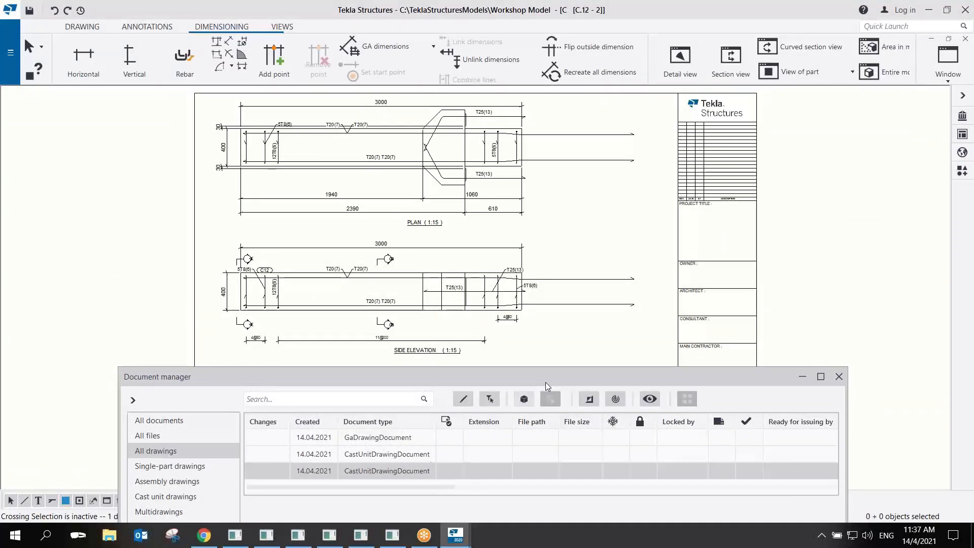
{"action": "double_click", "coordinate": [401, 455]}
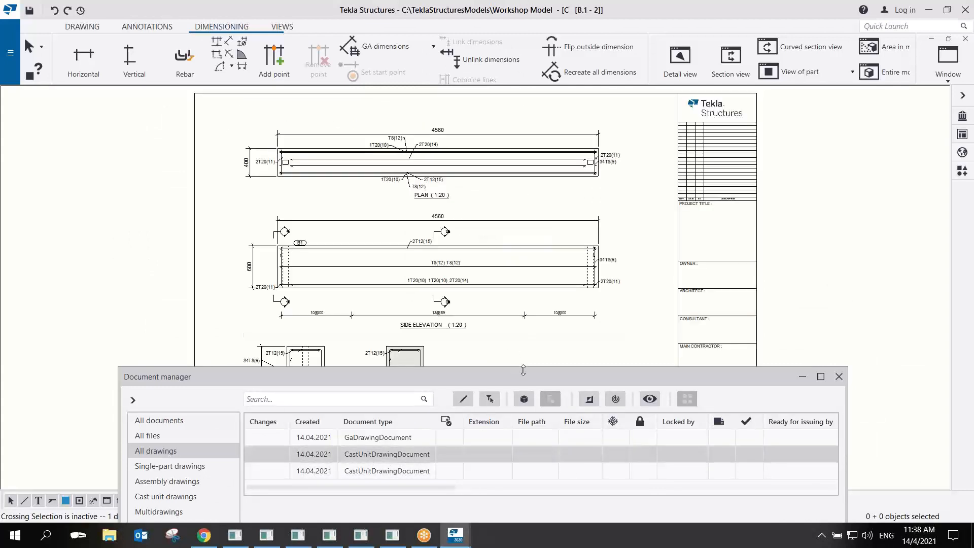
{"action": "mouse_move", "coordinate": [532, 387]}
{"action": "left_mouse_down"}
{"action": "mouse_move", "coordinate": [519, 456]}
{"action": "mouse_move", "coordinate": [526, 478]}
{"action": "left_mouse_up"}
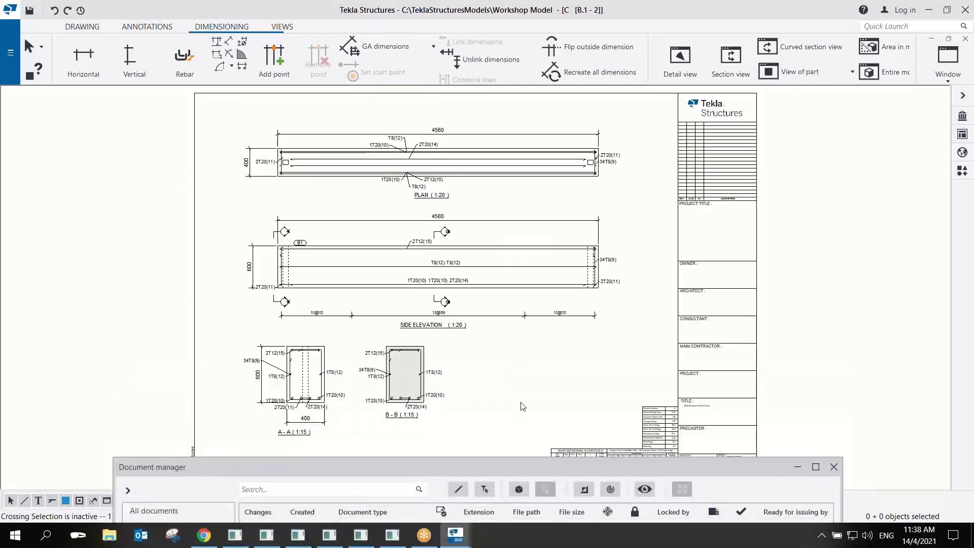
Examine the reinforcement marks and dimensions in the beam drawing's plan, side elevation and sections.
{"action": "middle_click_drag", "start_coordinate": [513, 339], "coordinate": [500, 287]}
{"action": "middle_click_drag", "start_coordinate": [437, 300], "coordinate": [451, 370]}
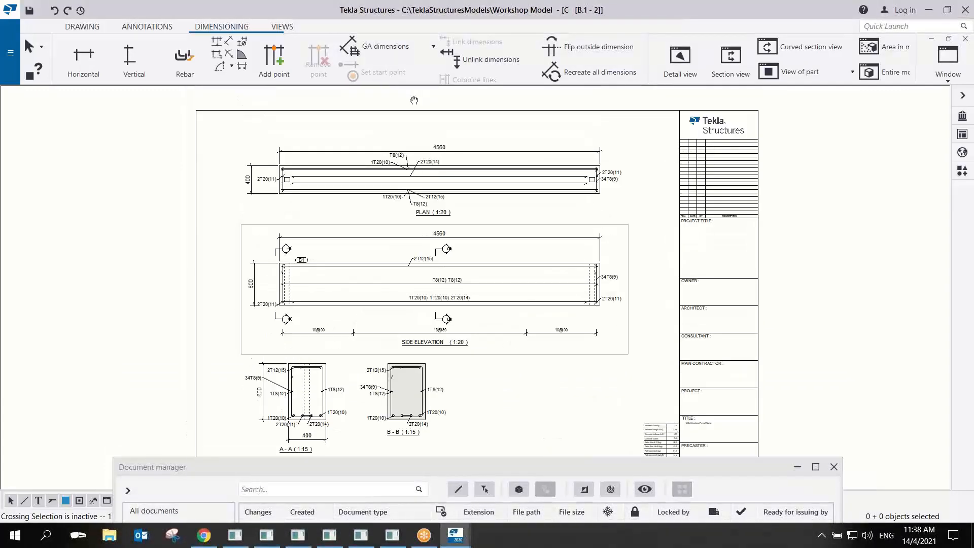
{"action": "scroll", "coordinate": [395, 177], "scroll_direction": "up", "scroll_amount": 6}
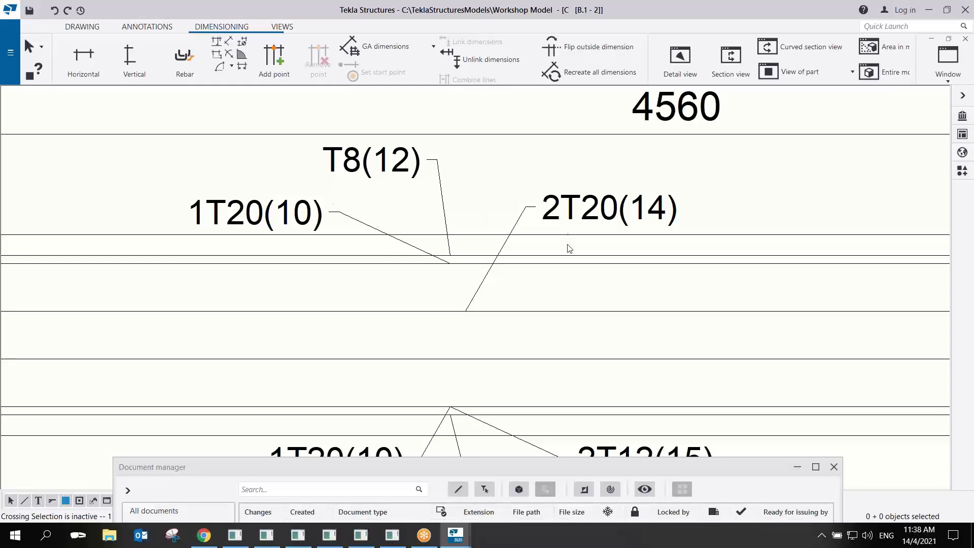
{"action": "scroll", "coordinate": [569, 237], "scroll_direction": "down", "scroll_amount": 6}
{"action": "scroll", "coordinate": [267, 304], "scroll_direction": "up", "scroll_amount": 4}
{"action": "scroll", "coordinate": [472, 363], "scroll_direction": "down", "scroll_amount": 6}
{"action": "scroll", "coordinate": [472, 363], "scroll_direction": "down", "scroll_amount": 1}
{"action": "middle_click_drag", "start_coordinate": [473, 265], "coordinate": [381, 113]}
{"action": "middle_click_drag", "start_coordinate": [524, 239], "coordinate": [495, 150]}
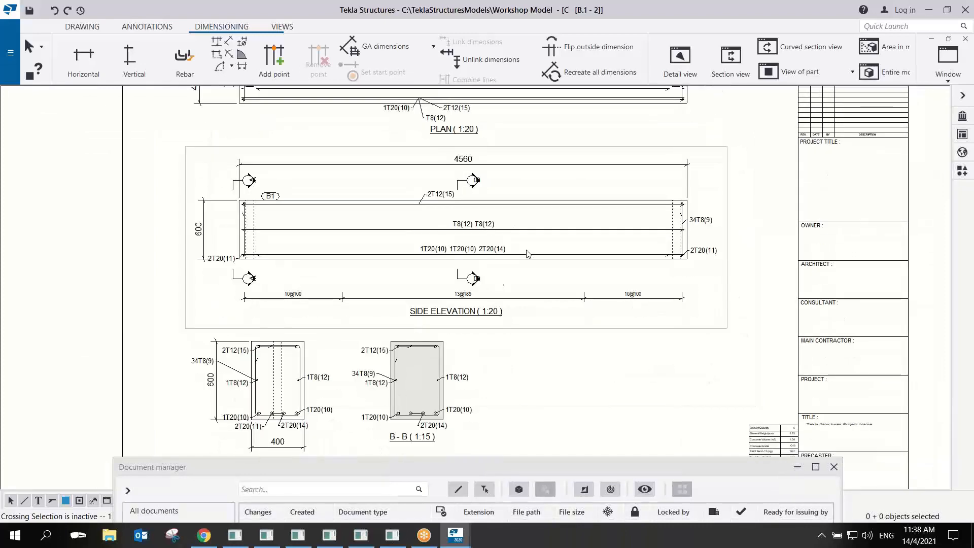
{"action": "middle_click_drag", "start_coordinate": [542, 278], "coordinate": [523, 341]}
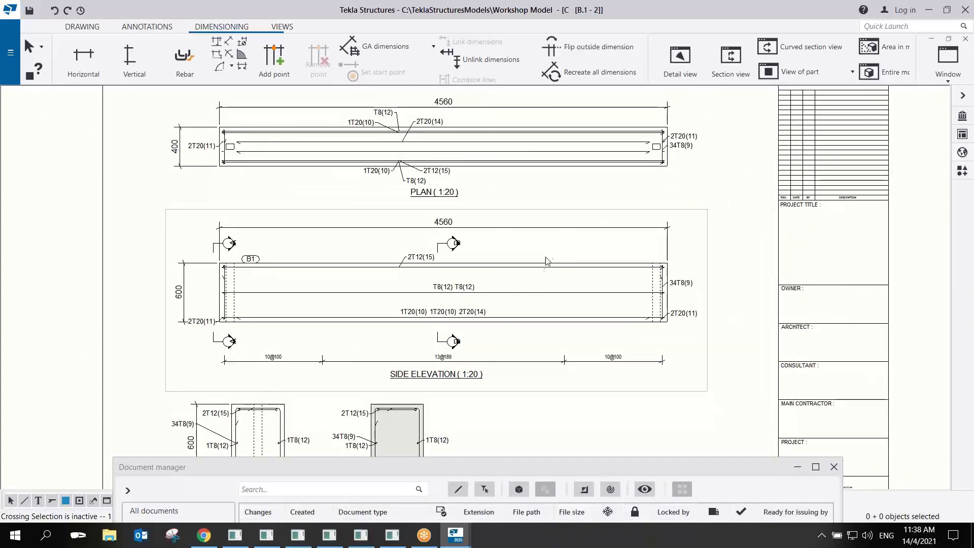
{"action": "scroll", "coordinate": [555, 343], "scroll_direction": "down", "scroll_amount": 2}
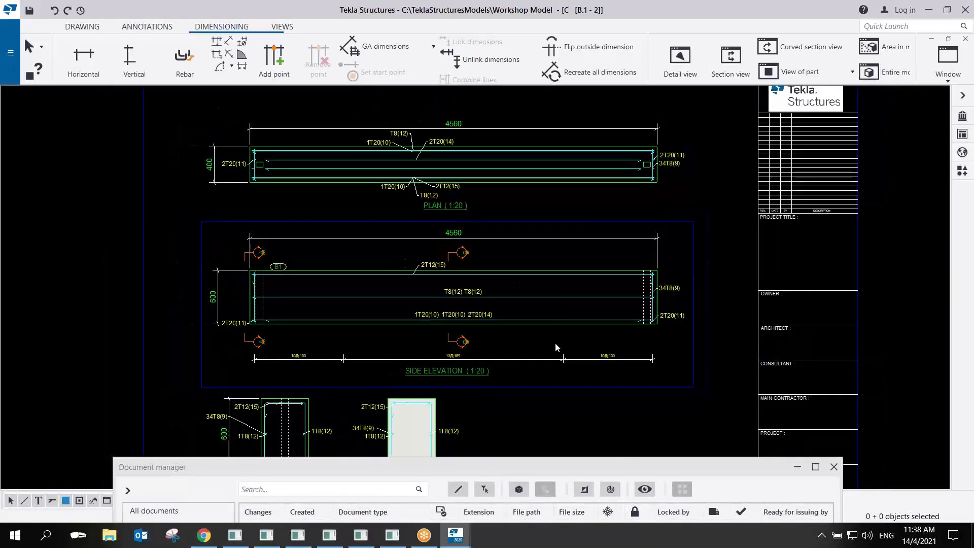
{"action": "scroll", "coordinate": [555, 343], "scroll_direction": "down", "scroll_amount": 1}
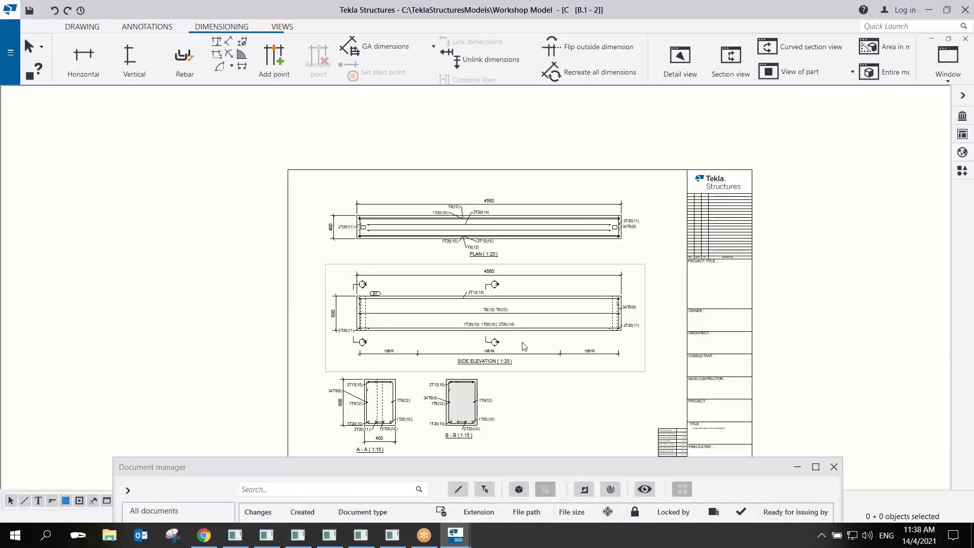
Display the saved 3D VIEW of the workshop model.
{"action": "left_click_drag", "start_coordinate": [548, 467], "coordinate": [568, 331]}
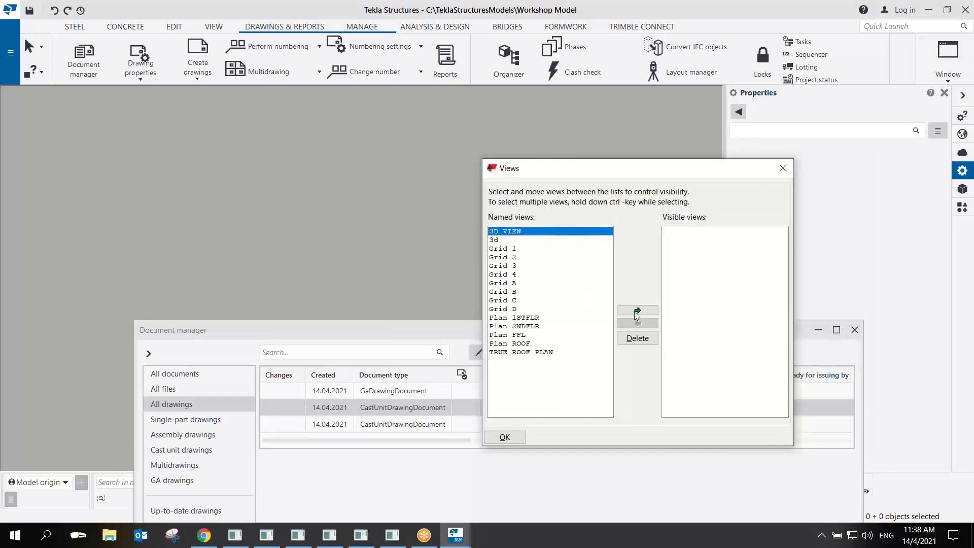
{"action": "left_click", "coordinate": [637, 311]}
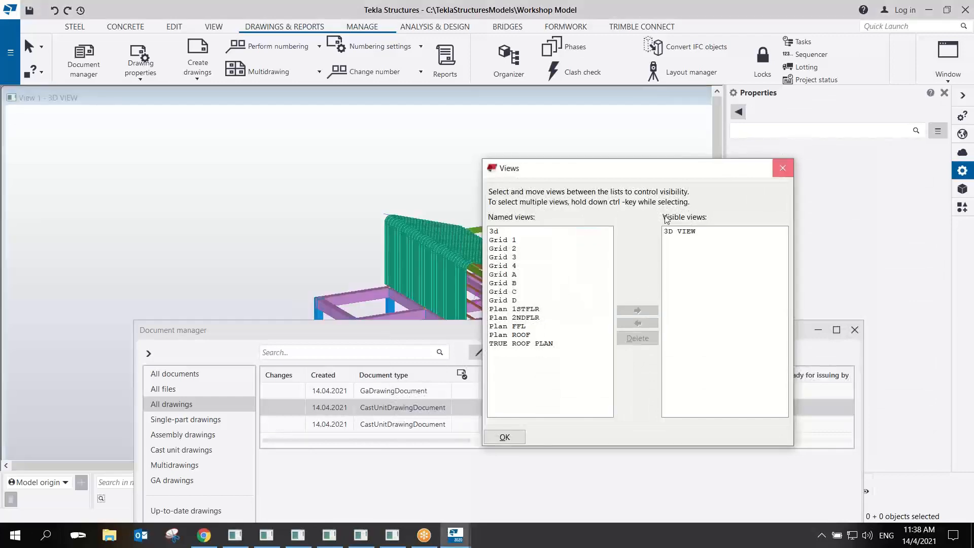
{"action": "left_click", "coordinate": [782, 168]}
Select the sloping green steel rafter near the cladding and apply the Beam+Parts settings to the assembly drawing properties.
{"action": "scroll", "coordinate": [449, 238], "scroll_direction": "up", "scroll_amount": 7}
{"action": "middle_click_drag", "start_coordinate": [449, 245], "coordinate": [332, 194]}
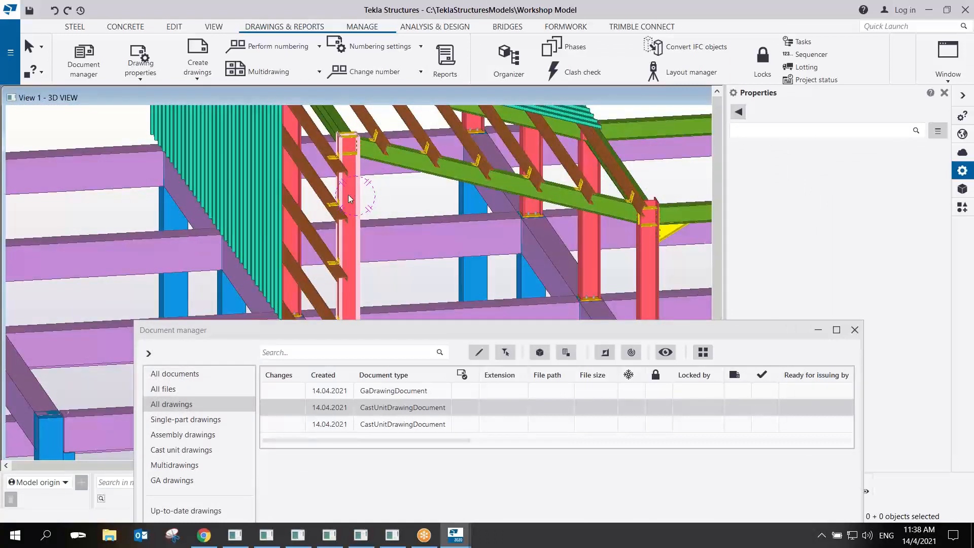
{"action": "left_click", "coordinate": [400, 168]}
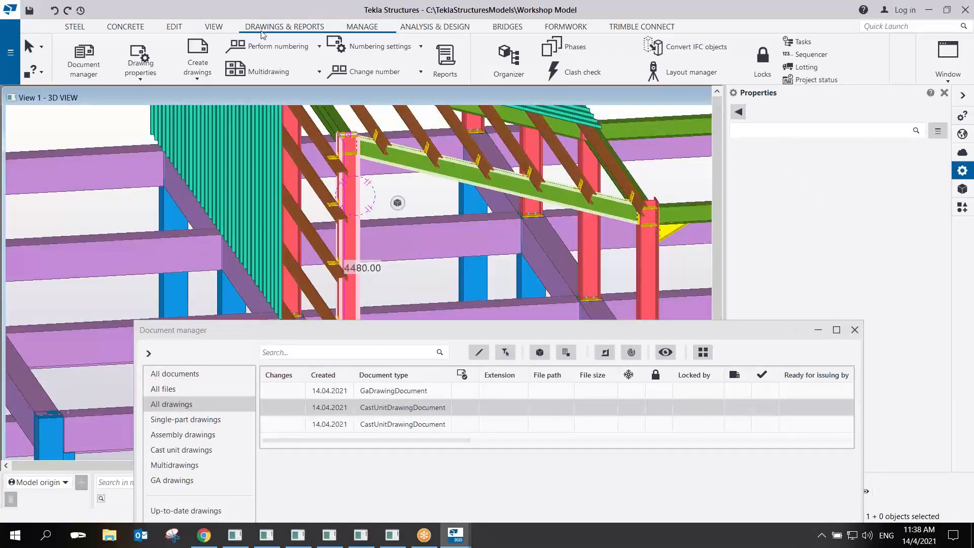
{"action": "left_click", "coordinate": [140, 82]}
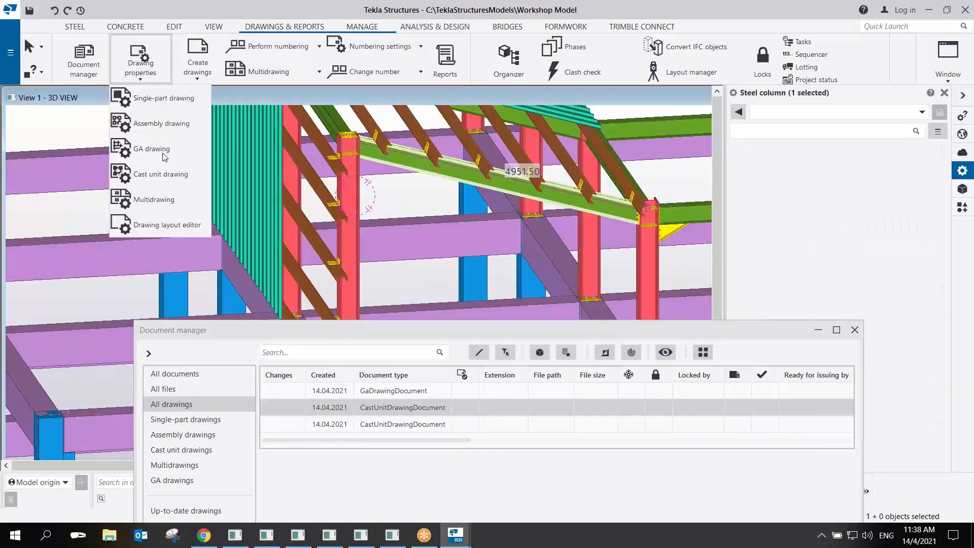
{"action": "left_click", "coordinate": [153, 125]}
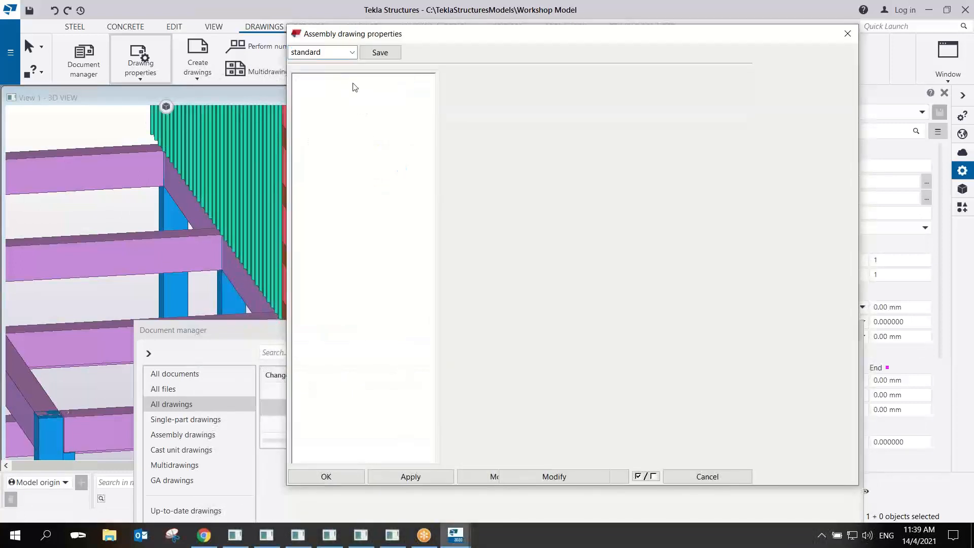
{"action": "left_click", "coordinate": [352, 52]}
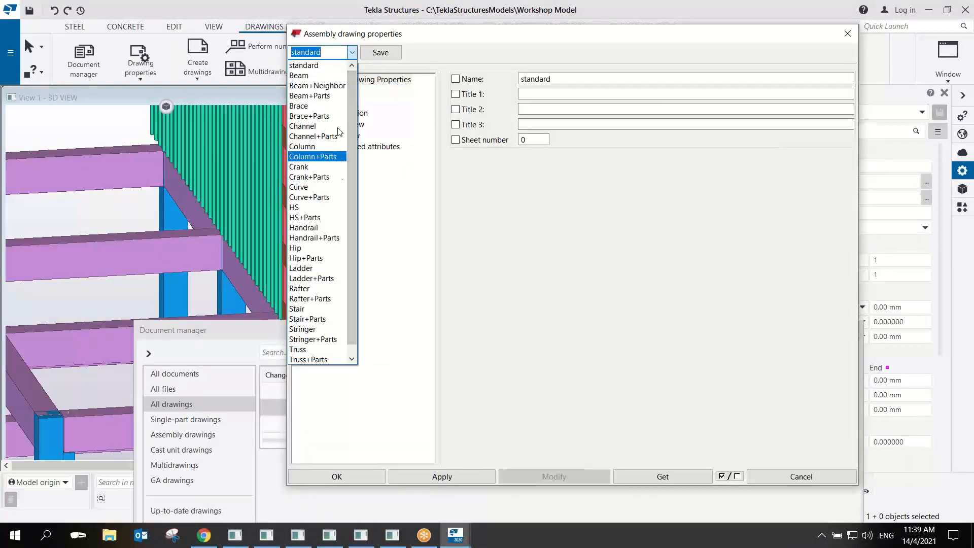
{"action": "left_click", "coordinate": [320, 101]}
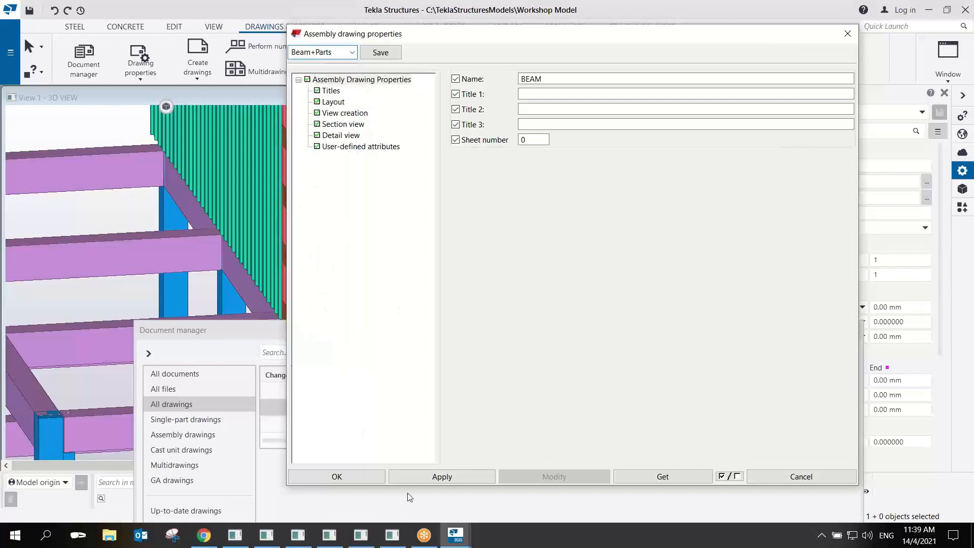
{"action": "left_click", "coordinate": [411, 477]}
{"action": "left_click", "coordinate": [364, 477]}
Add the adjoining red steel column to the selection and create assembly drawings of the rafter and column.
{"action": "left_click", "coordinate": [361, 196], "text": "ctrl"}
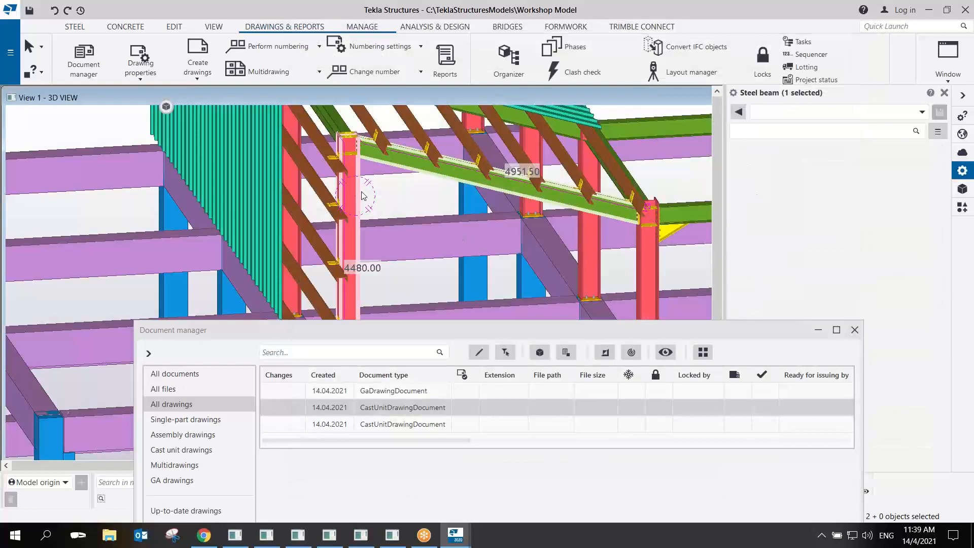
{"action": "right_click", "coordinate": [363, 196]}
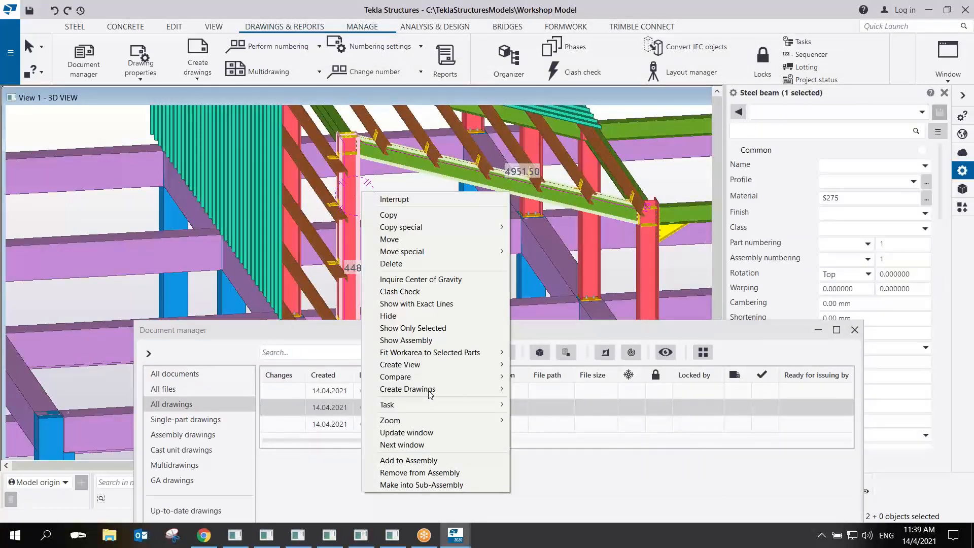
{"action": "mouse_move", "coordinate": [450, 395]}
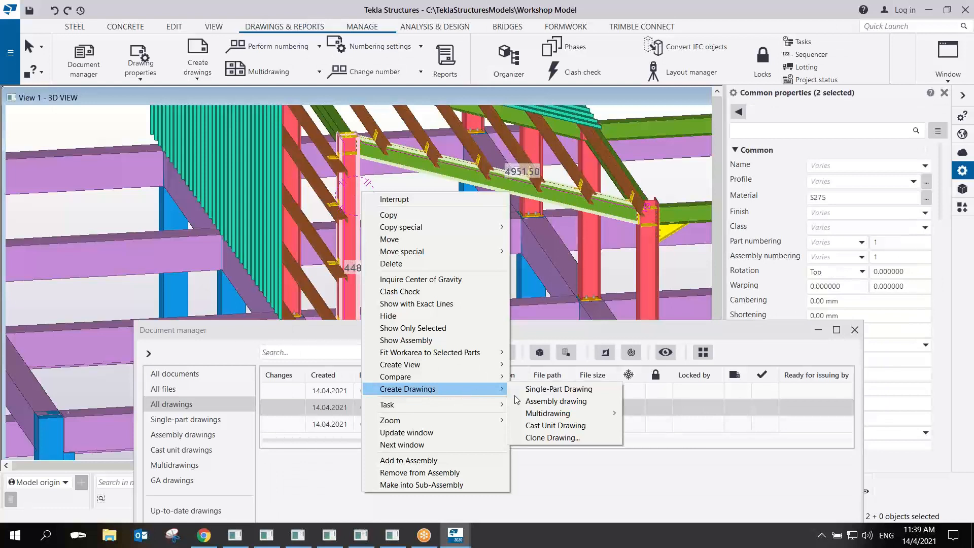
{"action": "left_click", "coordinate": [546, 403]}
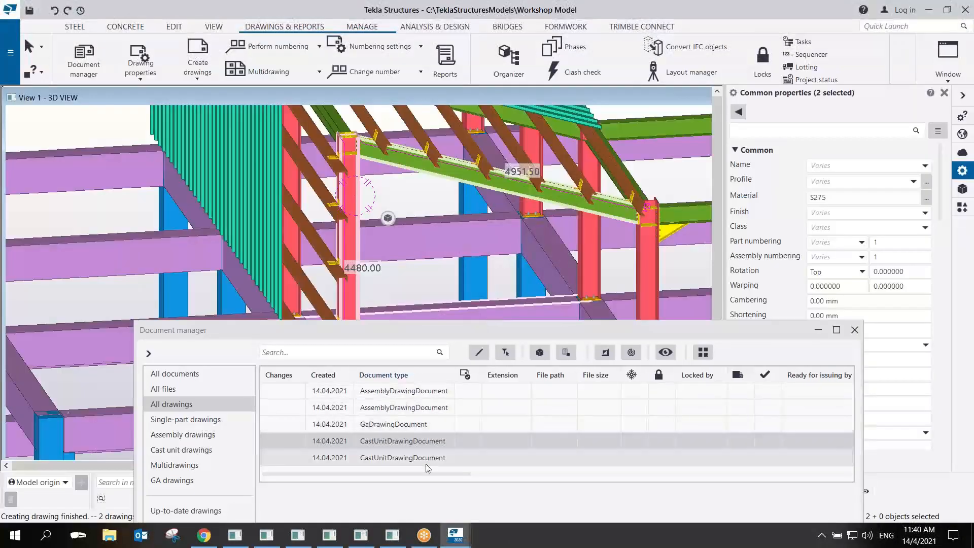
Open assembly drawing C.4 from the document manager, clear away the manager and properties pane, and maximize the drawing.
{"action": "left_click", "coordinate": [452, 477]}
{"action": "left_click_drag", "start_coordinate": [453, 480], "coordinate": [595, 492]}
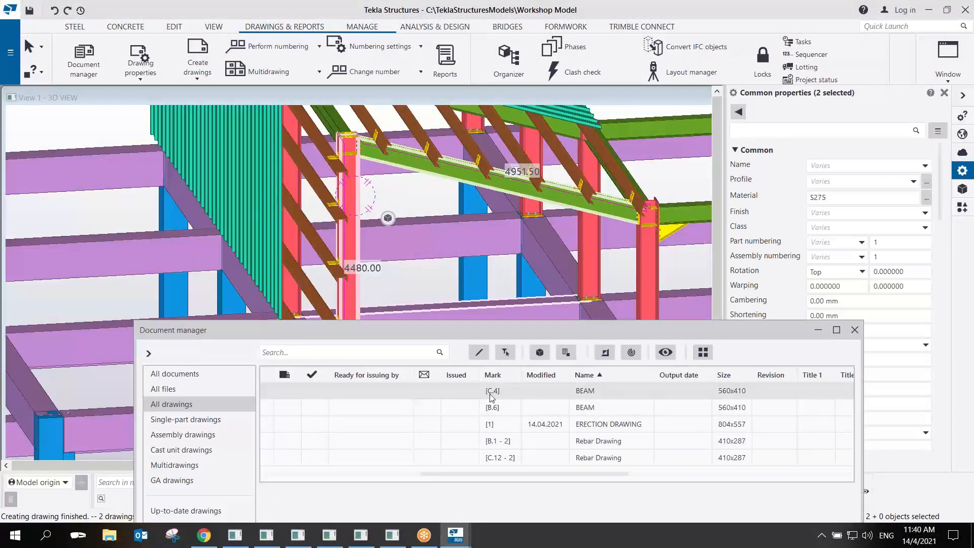
{"action": "double_click", "coordinate": [506, 395]}
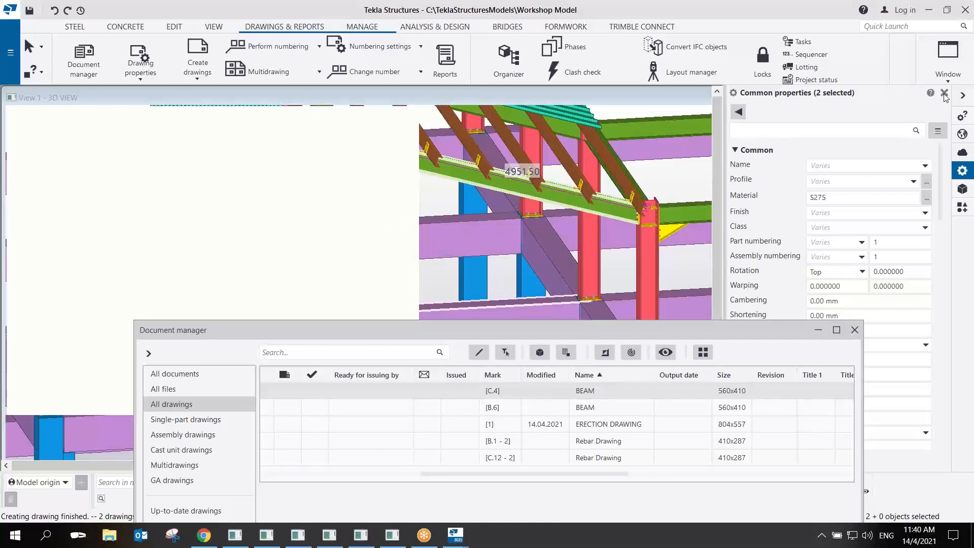
{"action": "left_click", "coordinate": [945, 97]}
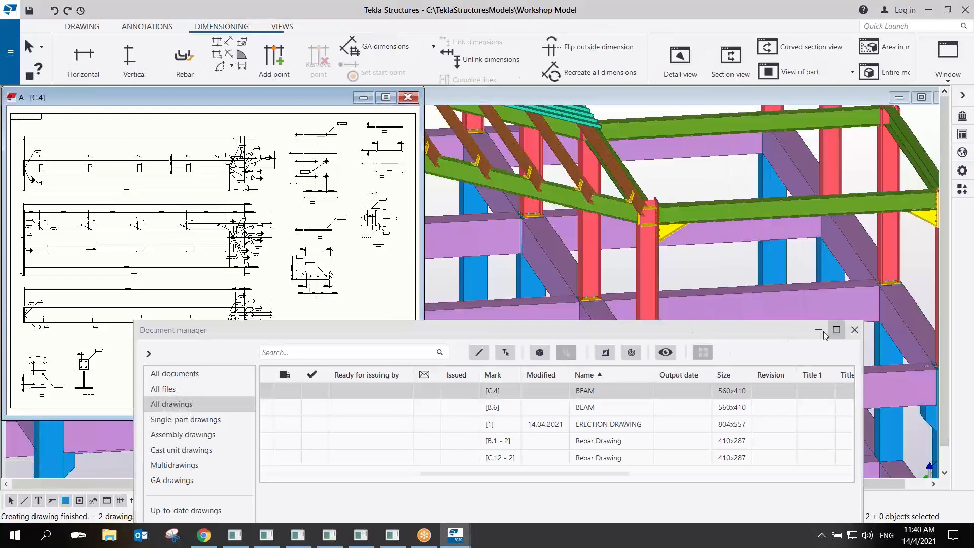
{"action": "left_click", "coordinate": [855, 329]}
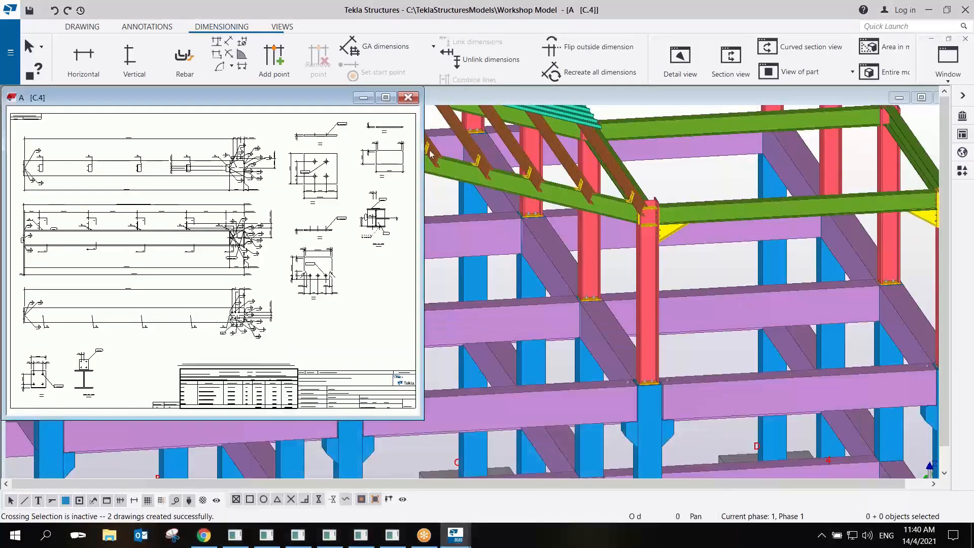
{"action": "left_click", "coordinate": [386, 97]}
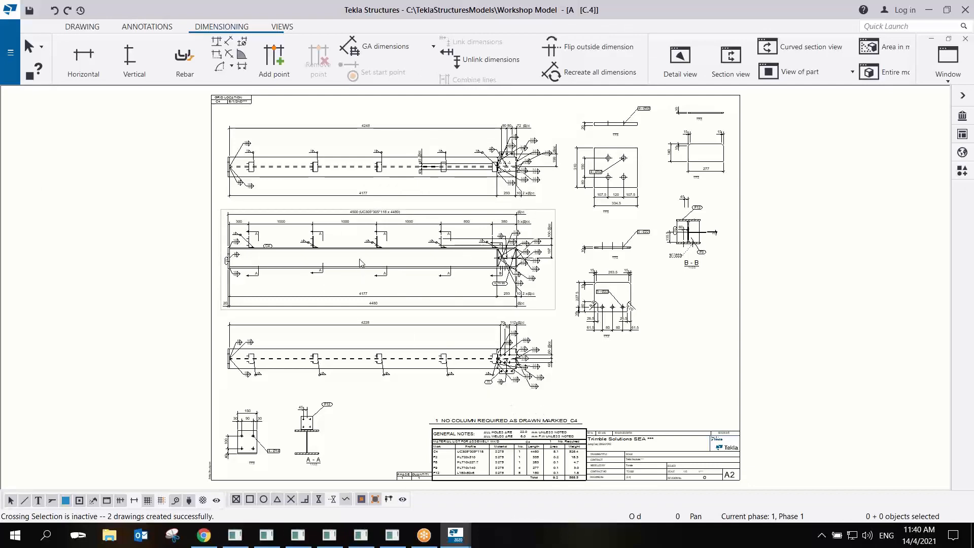
Examine the dimensions, section marks, weld marks and plate details along the column in the assembly drawing.
{"action": "scroll", "coordinate": [360, 262], "scroll_direction": "up", "scroll_amount": 5}
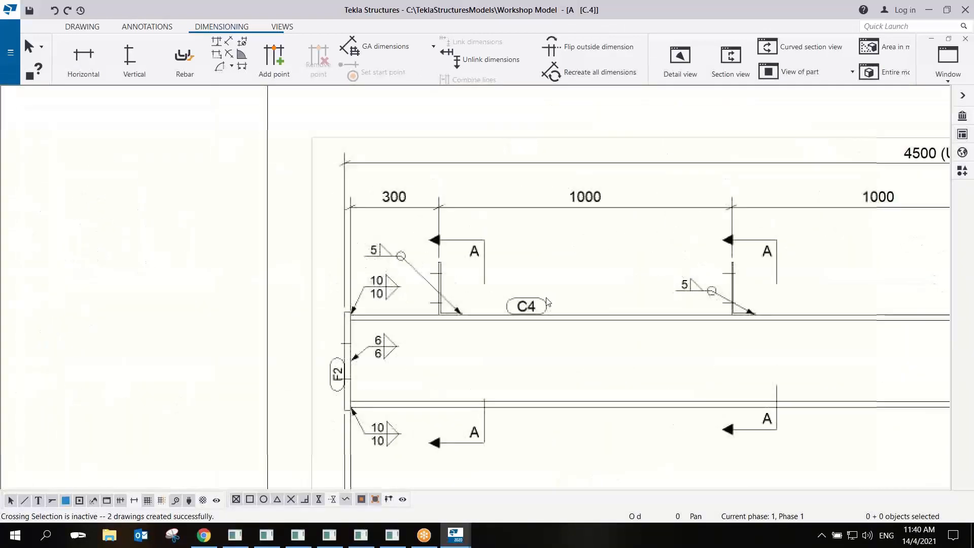
{"action": "scroll", "coordinate": [409, 247], "scroll_direction": "up", "scroll_amount": 2}
{"action": "scroll", "coordinate": [492, 231], "scroll_direction": "down", "scroll_amount": 3}
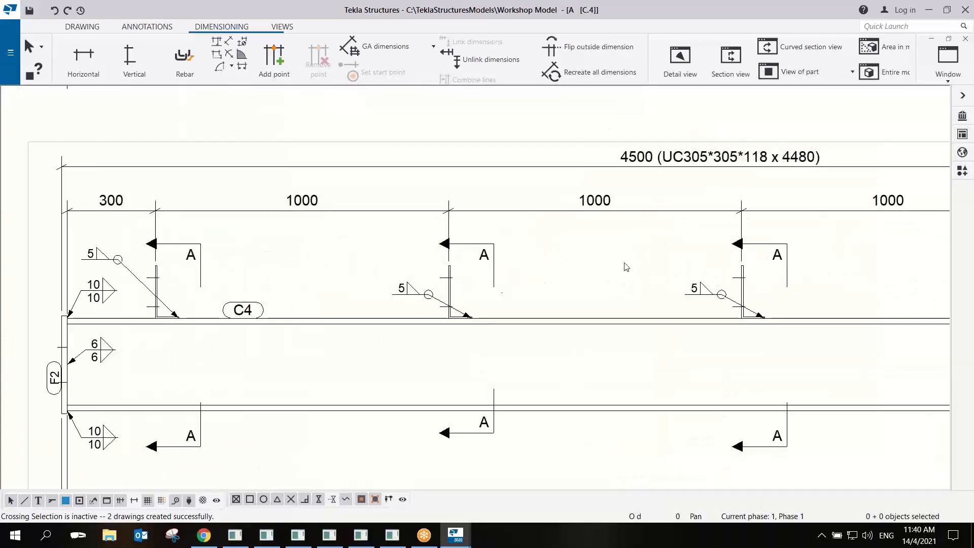
{"action": "middle_click_drag", "start_coordinate": [508, 272], "coordinate": [264, 272]}
{"action": "mouse_move", "coordinate": [694, 248]}
{"action": "middle_mouse_down"}
{"action": "mouse_move", "coordinate": [279, 287]}
{"action": "mouse_move", "coordinate": [241, 278]}
{"action": "middle_mouse_up"}
{"action": "middle_click_drag", "start_coordinate": [407, 232], "coordinate": [282, 192]}
{"action": "scroll", "coordinate": [626, 331], "scroll_direction": "up", "scroll_amount": 1}
{"action": "scroll", "coordinate": [625, 332], "scroll_direction": "down", "scroll_amount": 2}
{"action": "scroll", "coordinate": [659, 319], "scroll_direction": "down", "scroll_amount": 2}
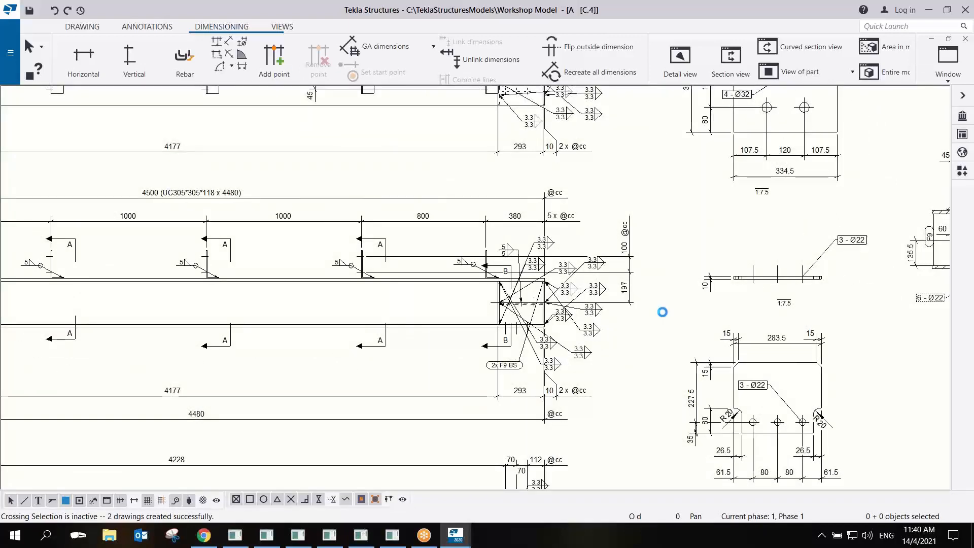
Try to select only the weld marks crowded around the connection end of the column's middle view.
{"action": "double_click", "coordinate": [664, 316]}
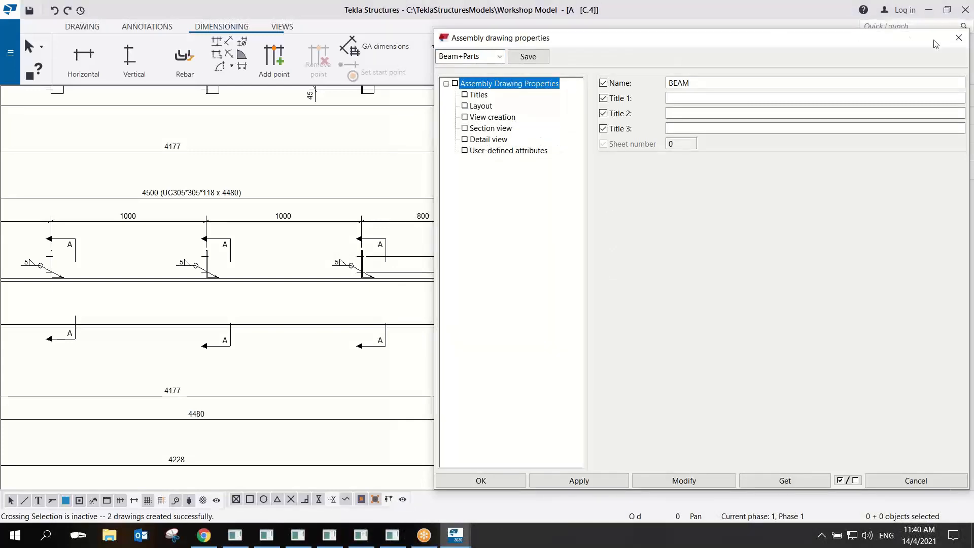
{"action": "left_click", "coordinate": [960, 39]}
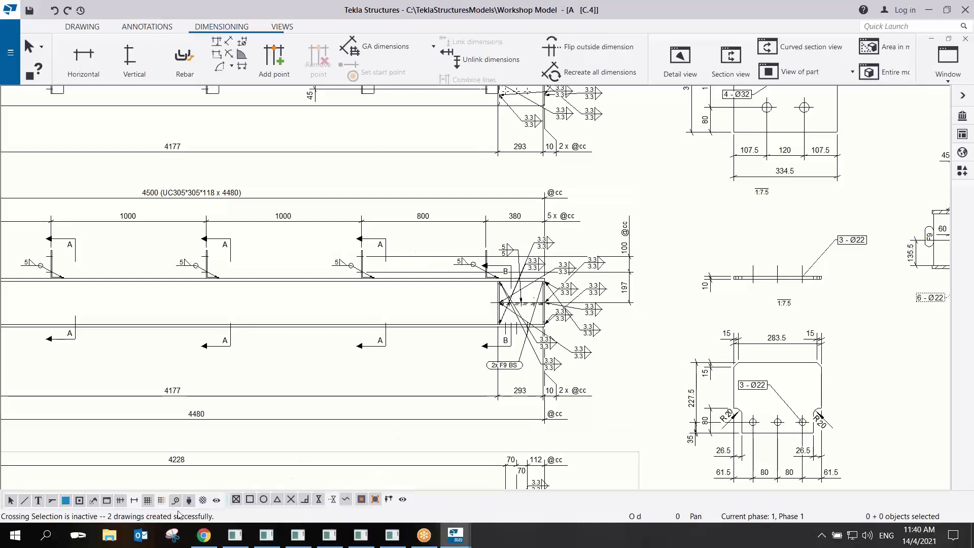
{"action": "left_click", "coordinate": [94, 501]}
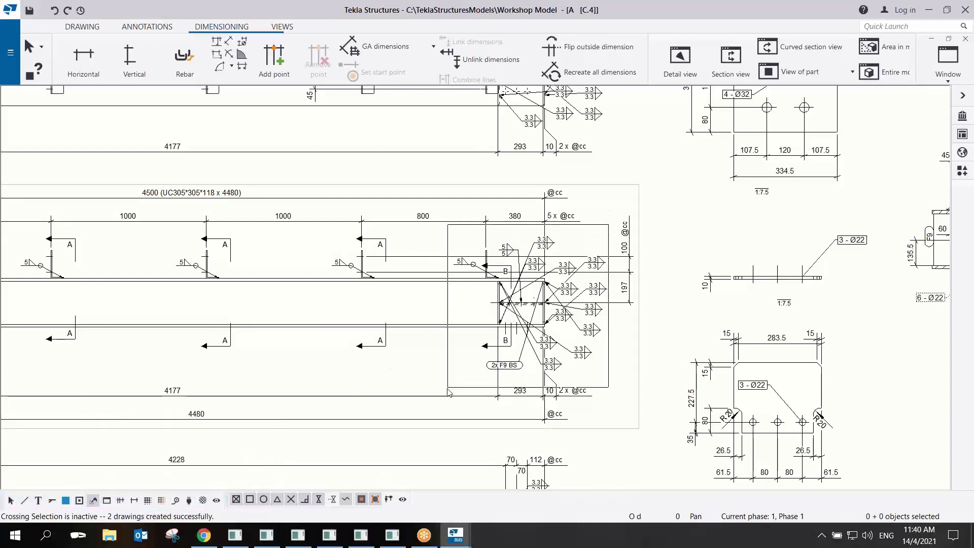
{"action": "left_click_drag", "start_coordinate": [597, 224], "coordinate": [447, 388]}
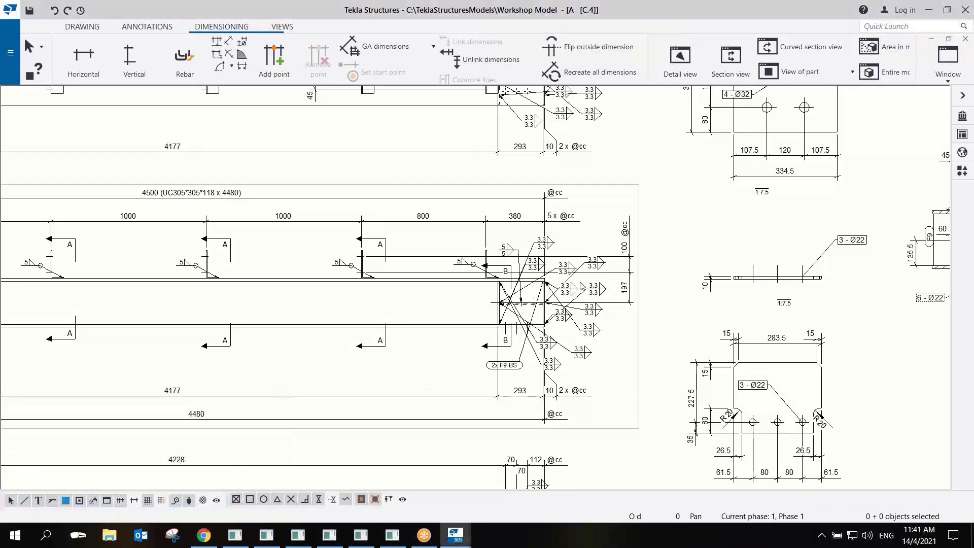
Open the properties of the column's middle view and check the weld object's content and appearance settings.
{"action": "left_click", "coordinate": [604, 187]}
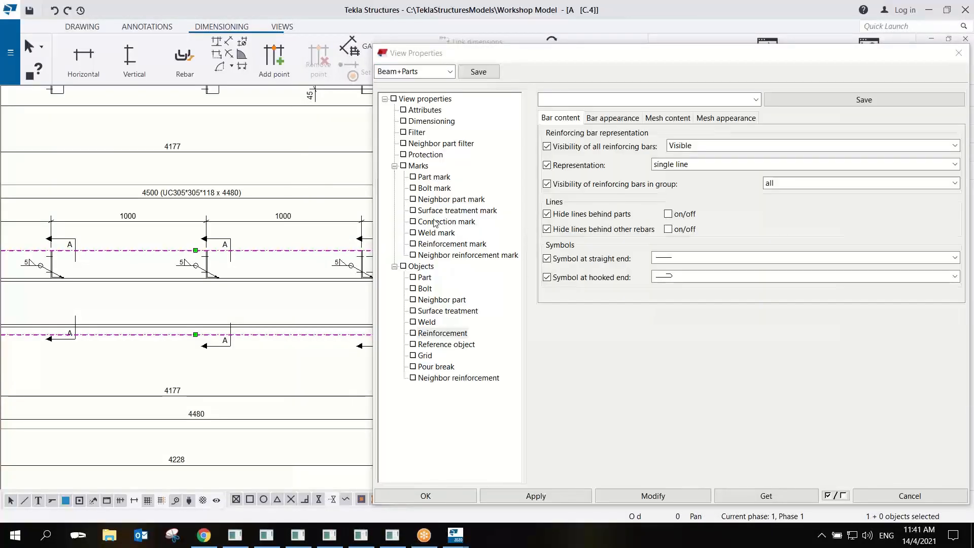
{"action": "left_click", "coordinate": [425, 325]}
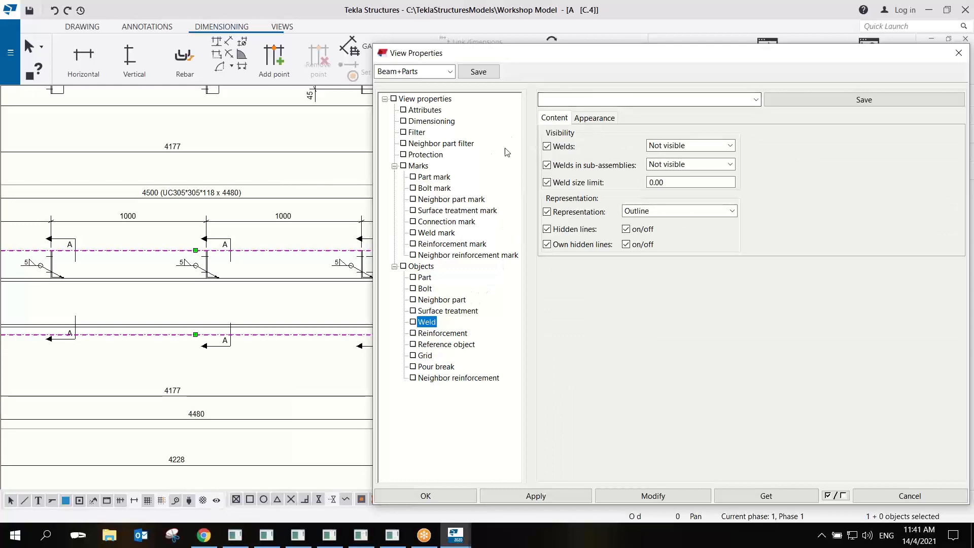
{"action": "mouse_move", "coordinate": [577, 58]}
{"action": "left_mouse_down"}
{"action": "mouse_move", "coordinate": [818, 158]}
{"action": "mouse_move", "coordinate": [857, 93]}
{"action": "mouse_move", "coordinate": [809, 83]}
{"action": "left_mouse_up"}
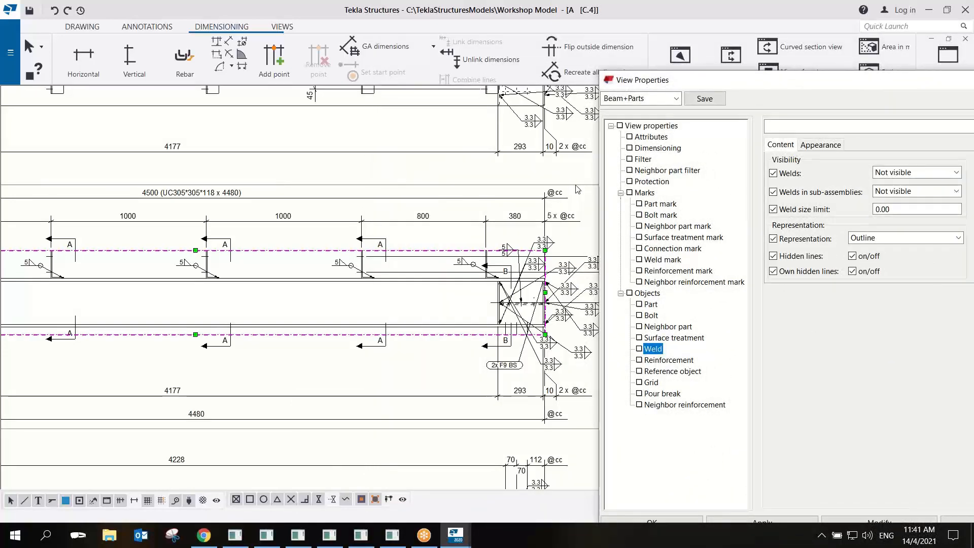
{"action": "middle_click_drag", "start_coordinate": [526, 211], "coordinate": [401, 207]}
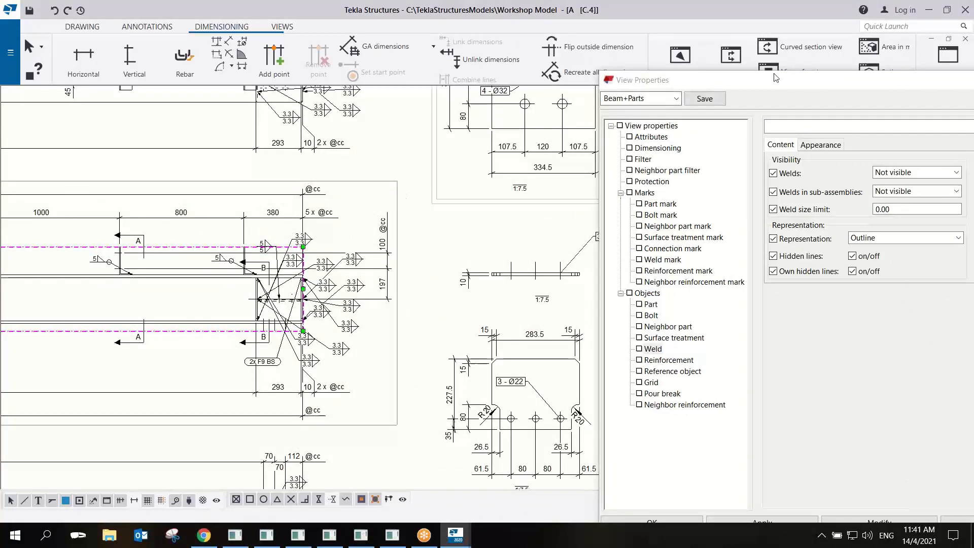
{"action": "left_click_drag", "start_coordinate": [724, 84], "coordinate": [559, 32]}
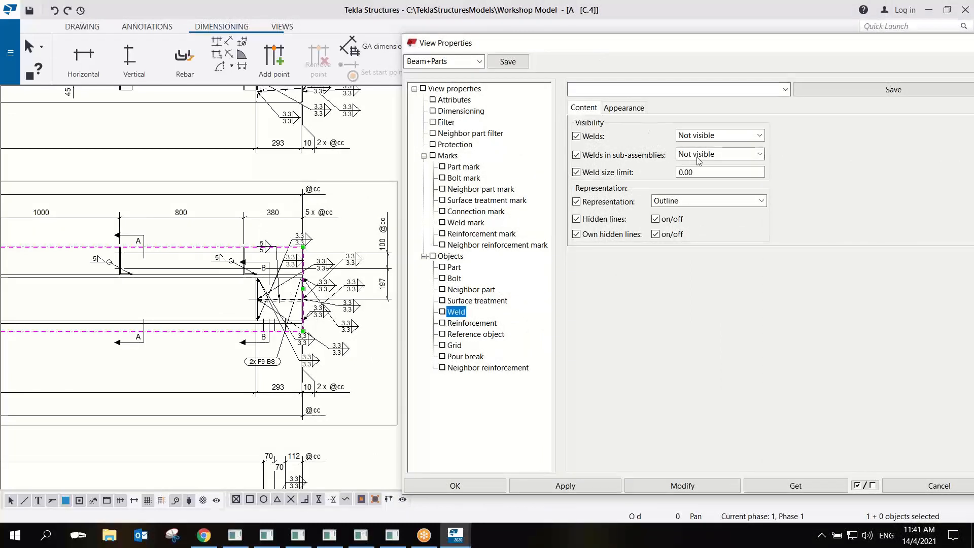
{"action": "left_click", "coordinate": [624, 107]}
{"action": "left_click", "coordinate": [586, 108]}
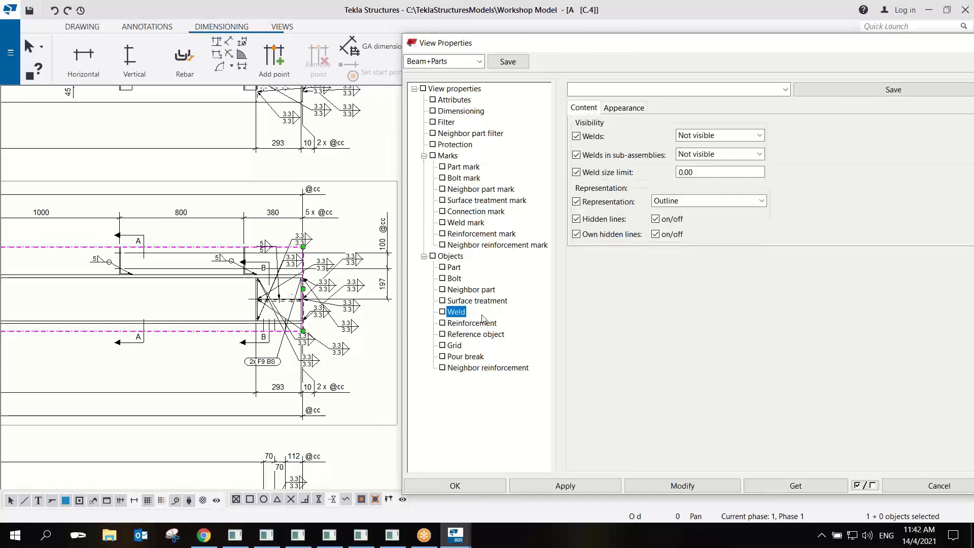
Set the weld mark visibility of Welds to None for the column's middle view and apply the view properties.
{"action": "left_click", "coordinate": [474, 223]}
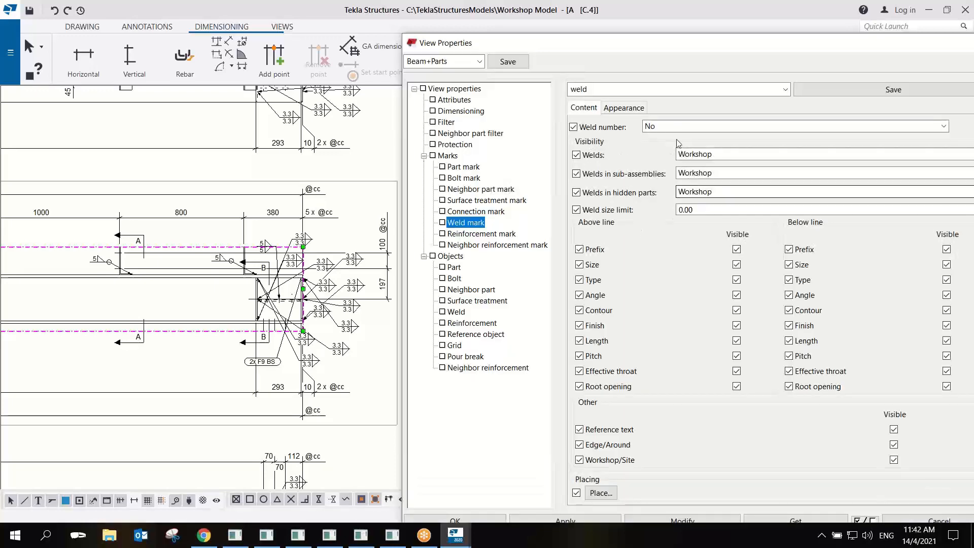
{"action": "left_click", "coordinate": [703, 155]}
{"action": "left_click", "coordinate": [704, 164]}
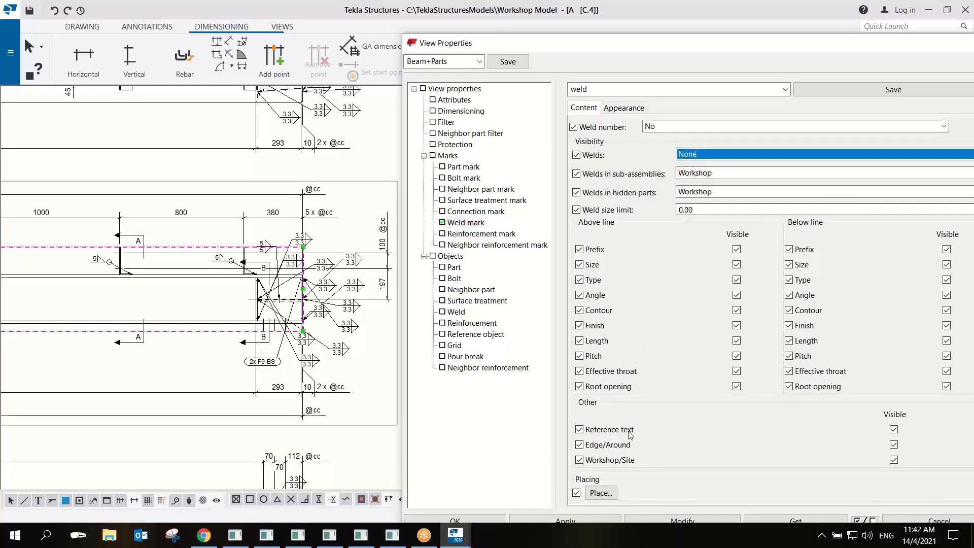
{"action": "left_click", "coordinate": [660, 518]}
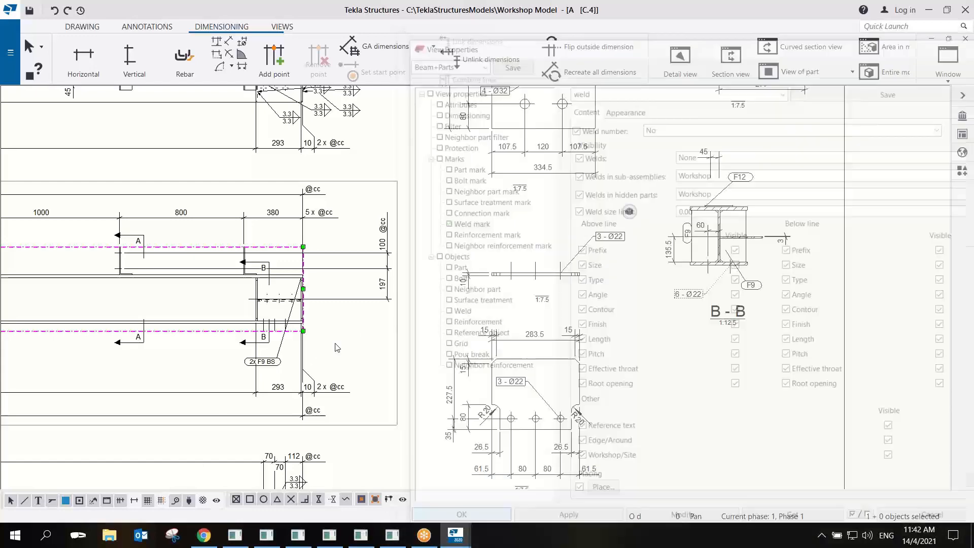
Move the 4 - Ø32 hole mark of the 310 mm high end plate to above the plate outline.
{"action": "mouse_move", "coordinate": [401, 339]}
{"action": "middle_mouse_down"}
{"action": "mouse_move", "coordinate": [479, 342]}
{"action": "mouse_move", "coordinate": [499, 353]}
{"action": "middle_mouse_up"}
{"action": "scroll", "coordinate": [530, 312], "scroll_direction": "down", "scroll_amount": 2}
{"action": "mouse_move", "coordinate": [640, 274]}
{"action": "middle_mouse_down"}
{"action": "mouse_move", "coordinate": [535, 319]}
{"action": "mouse_move", "coordinate": [495, 373]}
{"action": "middle_mouse_up"}
{"action": "scroll", "coordinate": [504, 261], "scroll_direction": "up", "scroll_amount": 7}
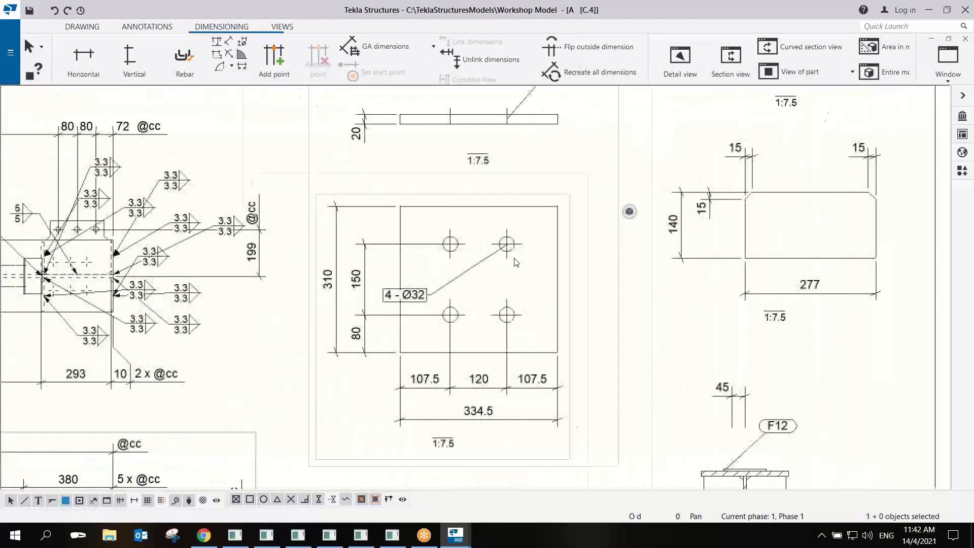
{"action": "left_click", "coordinate": [388, 305]}
{"action": "left_click_drag", "start_coordinate": [381, 306], "coordinate": [588, 159]}
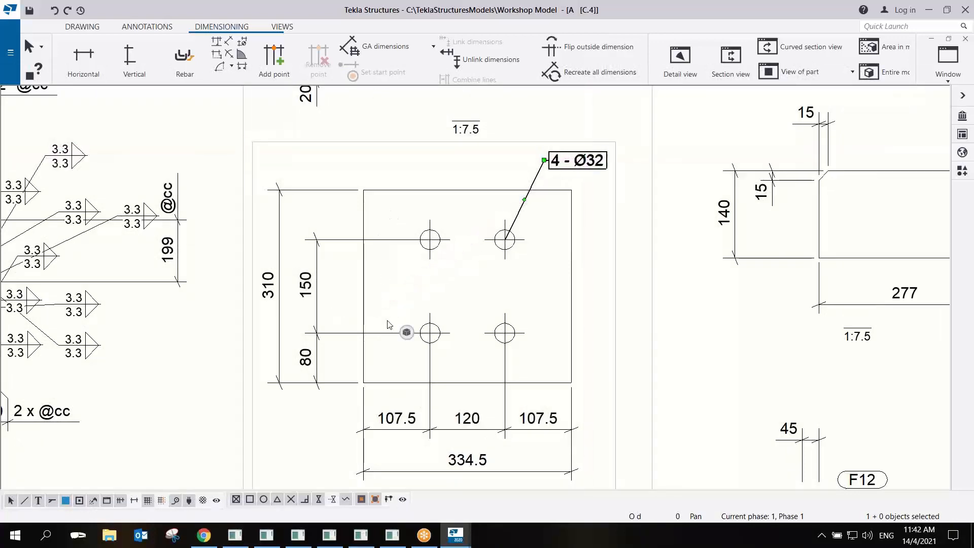
Examine the remaining plate details and the overall layout of the column assembly drawing.
{"action": "scroll", "coordinate": [518, 294], "scroll_direction": "down", "scroll_amount": 3}
{"action": "scroll", "coordinate": [652, 382], "scroll_direction": "down", "scroll_amount": 2}
{"action": "scroll", "coordinate": [654, 373], "scroll_direction": "up", "scroll_amount": 6}
{"action": "scroll", "coordinate": [657, 365], "scroll_direction": "down", "scroll_amount": 4}
{"action": "scroll", "coordinate": [578, 333], "scroll_direction": "up", "scroll_amount": 3}
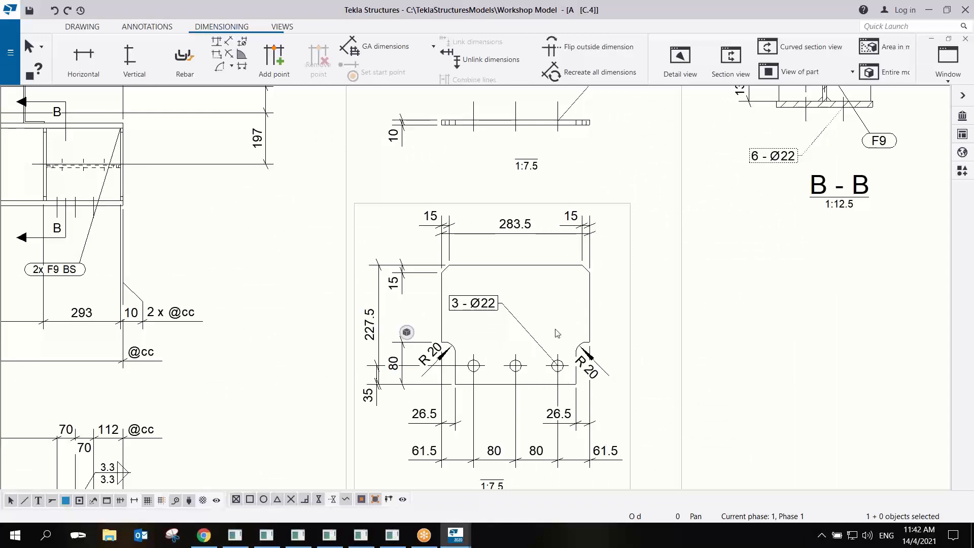
{"action": "scroll", "coordinate": [501, 343], "scroll_direction": "down", "scroll_amount": 5}
{"action": "middle_click_drag", "start_coordinate": [469, 393], "coordinate": [520, 390]}
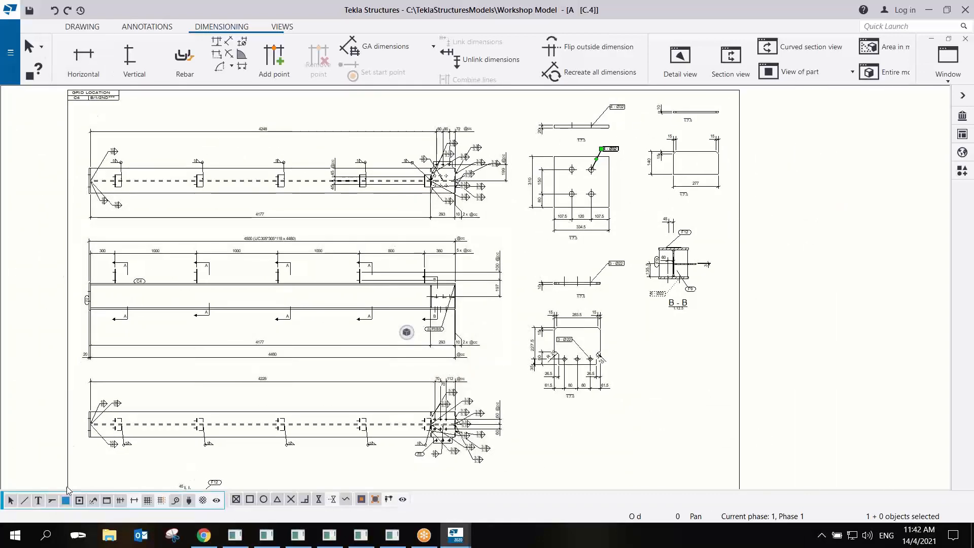
Open assembly drawing B.6 from the document manager, keep the changes to C.4, clear away the manager and maximize the drawing.
{"action": "left_click", "coordinate": [83, 27]}
{"action": "left_click", "coordinate": [84, 55]}
{"action": "mouse_move", "coordinate": [577, 335]}
{"action": "left_mouse_down"}
{"action": "mouse_move", "coordinate": [658, 346]}
{"action": "mouse_move", "coordinate": [669, 397]}
{"action": "left_mouse_up"}
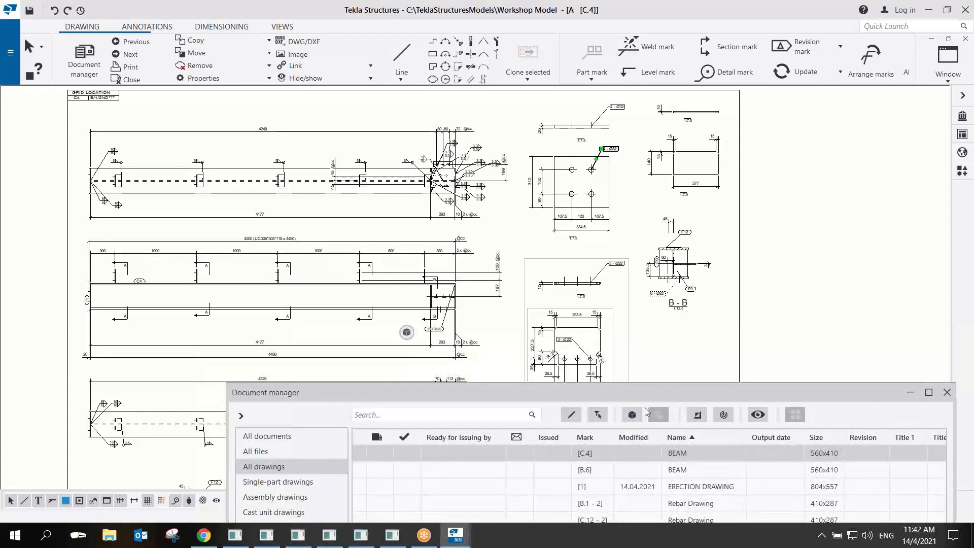
{"action": "double_click", "coordinate": [676, 470]}
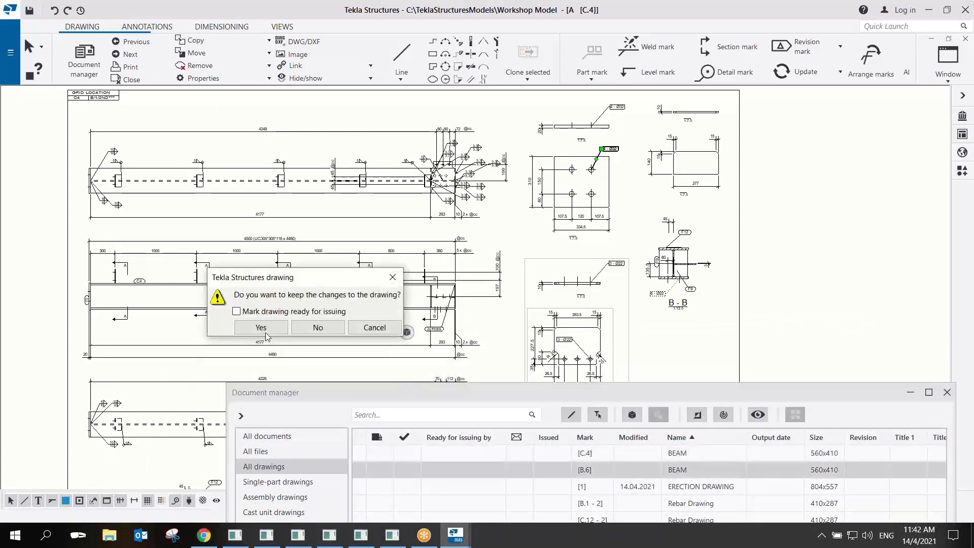
{"action": "left_click", "coordinate": [267, 329]}
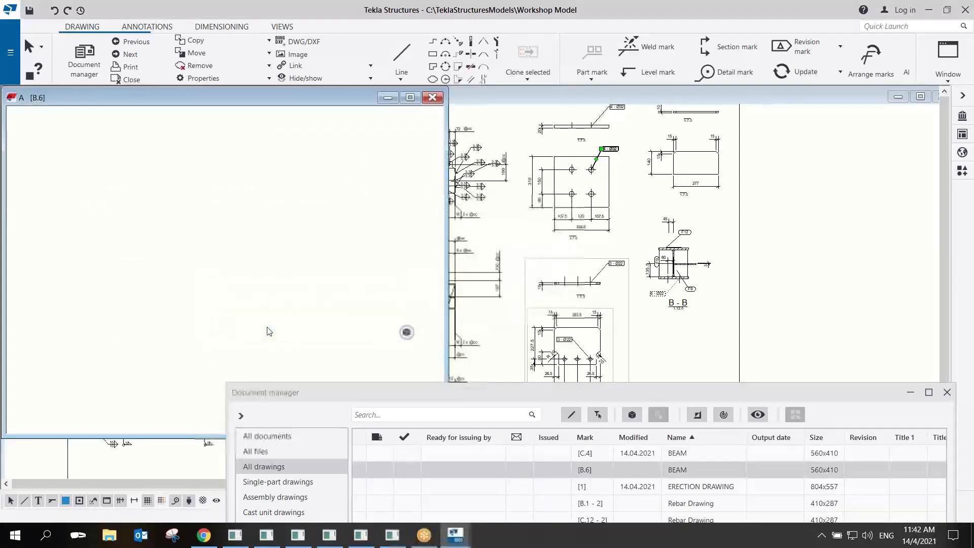
{"action": "left_click", "coordinate": [911, 396]}
{"action": "left_click", "coordinate": [410, 98]}
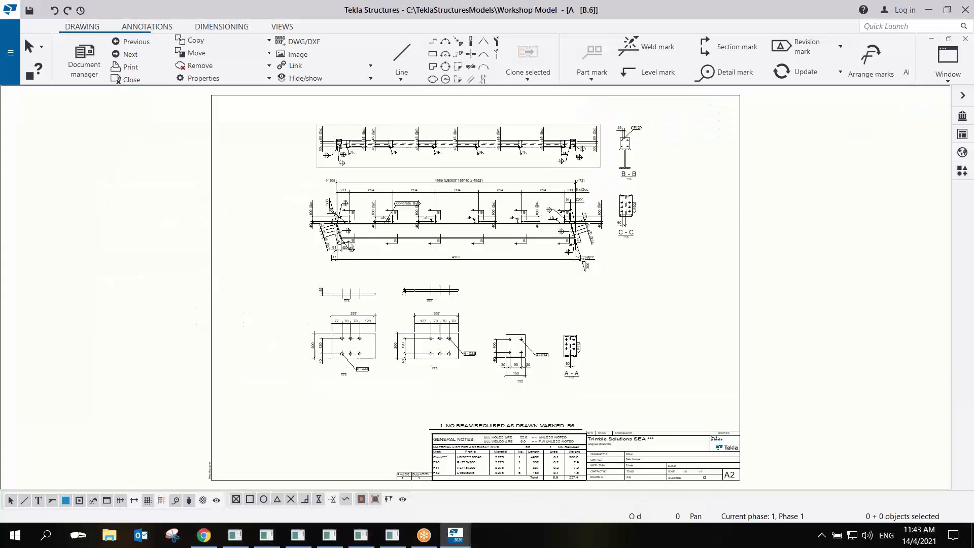
Examine the dimensions, section marks and weld marks along the beam's main views in drawing B.6.
{"action": "scroll", "coordinate": [395, 225], "scroll_direction": "up", "scroll_amount": 4}
{"action": "scroll", "coordinate": [396, 226], "scroll_direction": "up", "scroll_amount": 2}
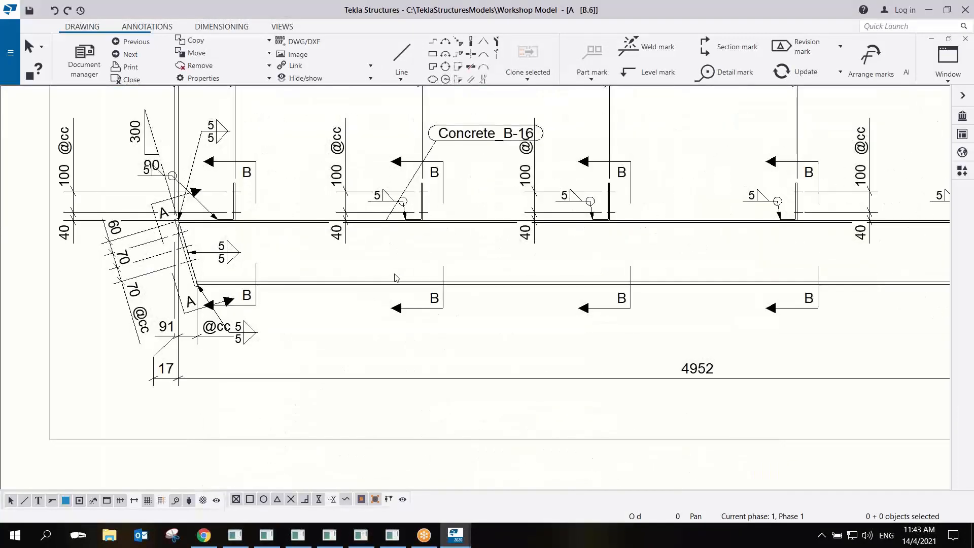
{"action": "middle_click_drag", "start_coordinate": [398, 277], "coordinate": [381, 395]}
{"action": "middle_click_drag", "start_coordinate": [427, 202], "coordinate": [422, 306]}
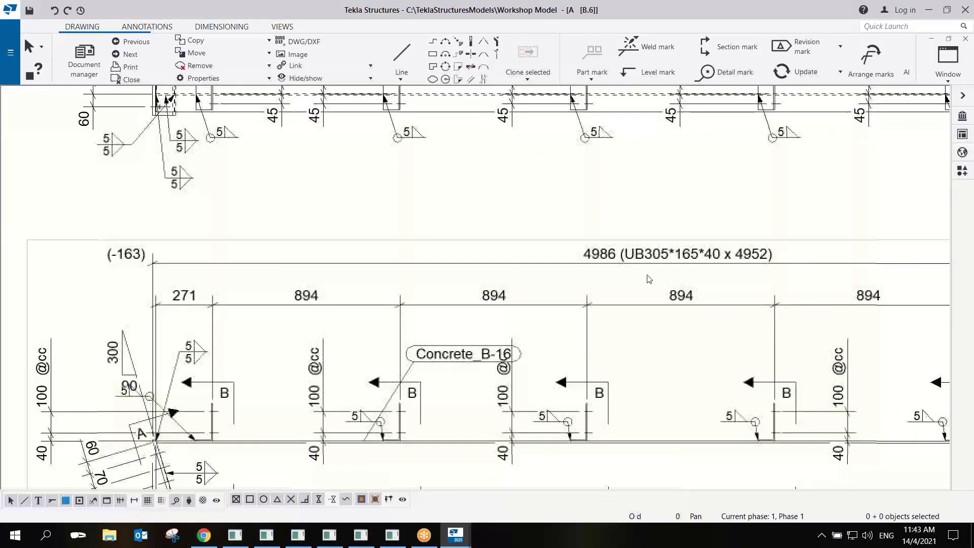
{"action": "scroll", "coordinate": [446, 294], "scroll_direction": "down", "scroll_amount": 5}
{"action": "scroll", "coordinate": [383, 182], "scroll_direction": "up", "scroll_amount": 3}
{"action": "middle_click_drag", "start_coordinate": [497, 267], "coordinate": [522, 123]}
{"action": "scroll", "coordinate": [218, 240], "scroll_direction": "up", "scroll_amount": 1}
{"action": "middle_click_drag", "start_coordinate": [342, 299], "coordinate": [356, 232]}
{"action": "middle_click_drag", "start_coordinate": [389, 315], "coordinate": [405, 230]}
{"action": "middle_click_drag", "start_coordinate": [391, 353], "coordinate": [406, 282]}
Check the plate details, general notes and material list of the B.6 assembly drawing.
{"action": "scroll", "coordinate": [406, 283], "scroll_direction": "down", "scroll_amount": 6}
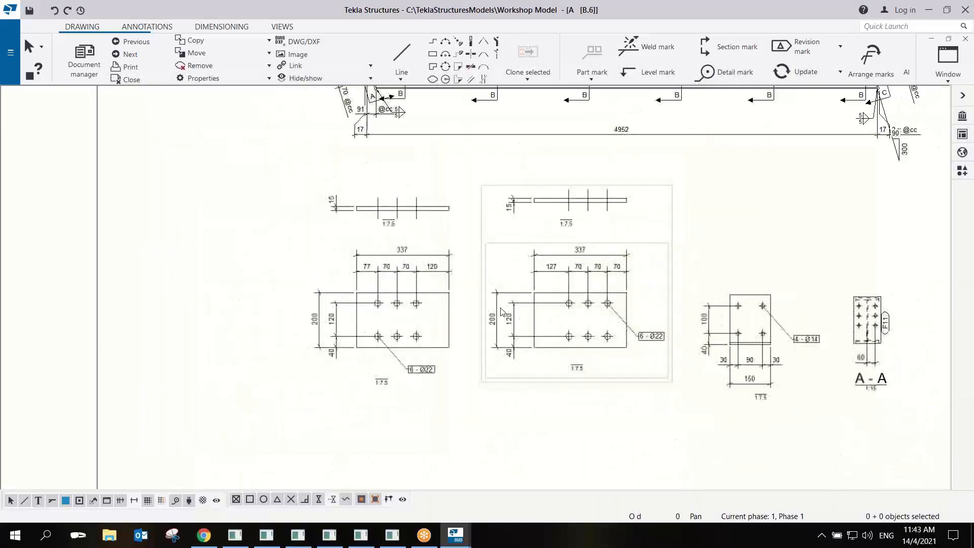
{"action": "scroll", "coordinate": [511, 435], "scroll_direction": "up", "scroll_amount": 6}
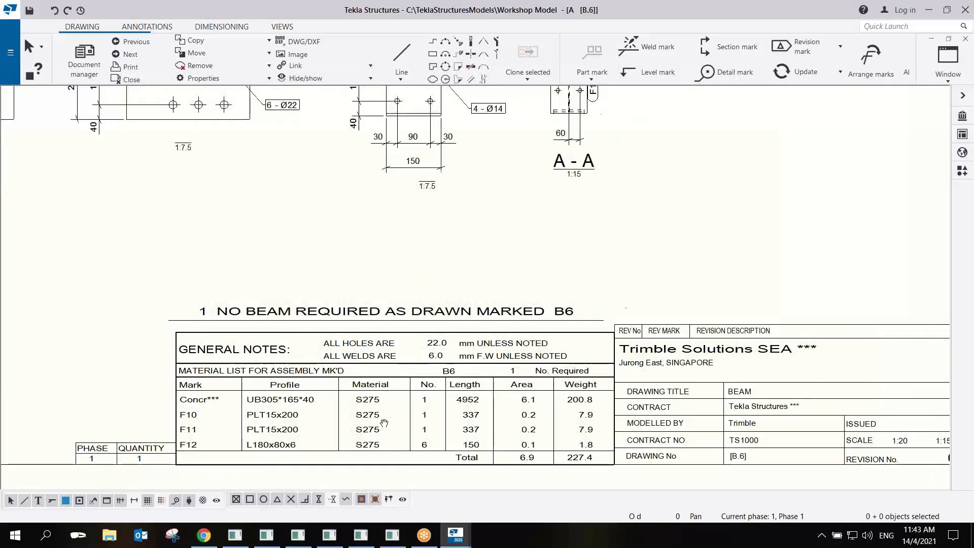
{"action": "mouse_move", "coordinate": [473, 354]}
{"action": "middle_mouse_down"}
{"action": "mouse_move", "coordinate": [596, 337]}
{"action": "mouse_move", "coordinate": [474, 366]}
{"action": "middle_mouse_up"}
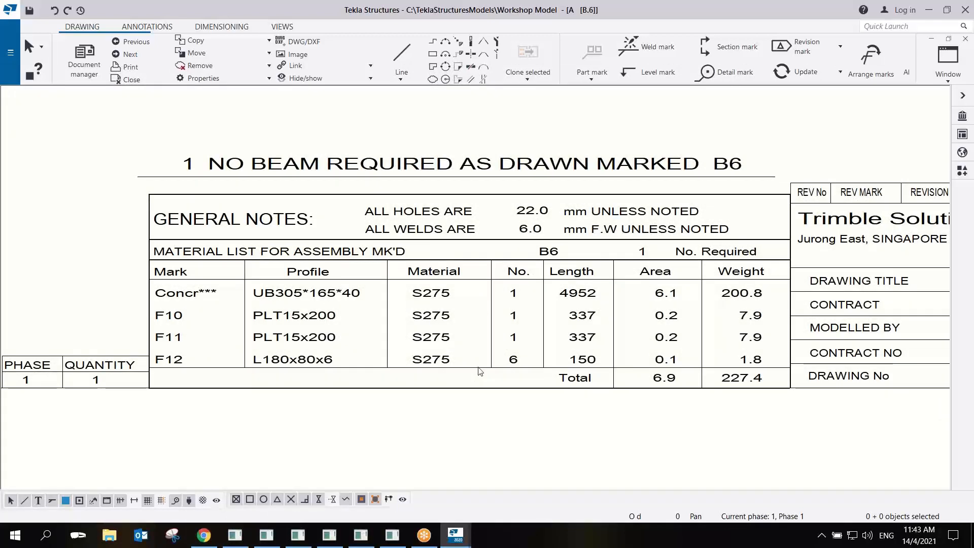
{"action": "scroll", "coordinate": [479, 368], "scroll_direction": "down", "scroll_amount": 6}
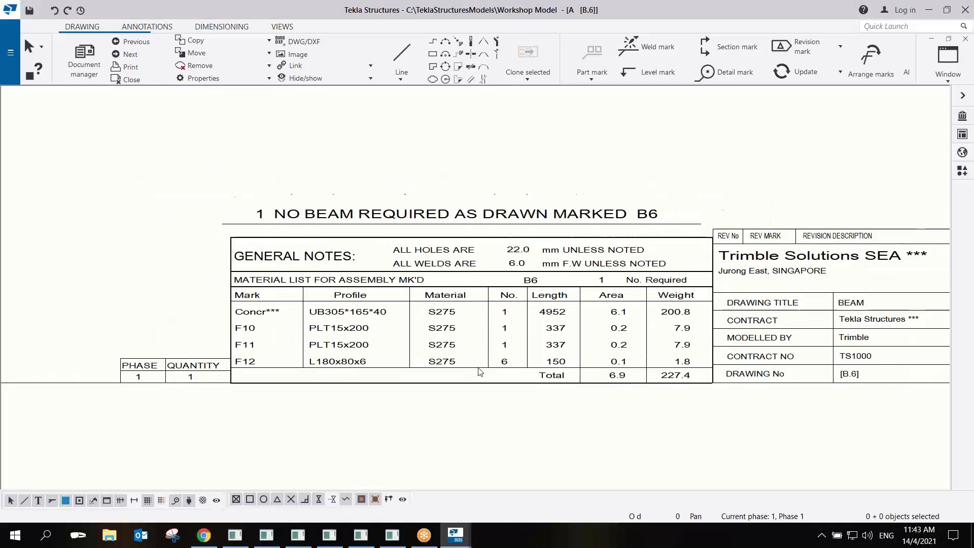
{"action": "middle_click_drag", "start_coordinate": [490, 308], "coordinate": [502, 357]}
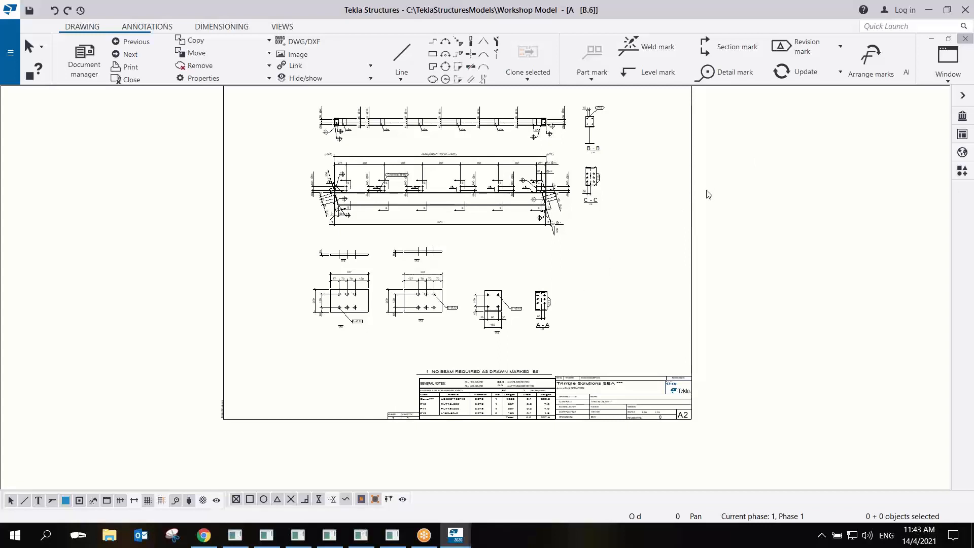
Close the B.6 drawing and return to the whole workshop model in the 3D view.
{"action": "key", "text": "ctrl+F4"}
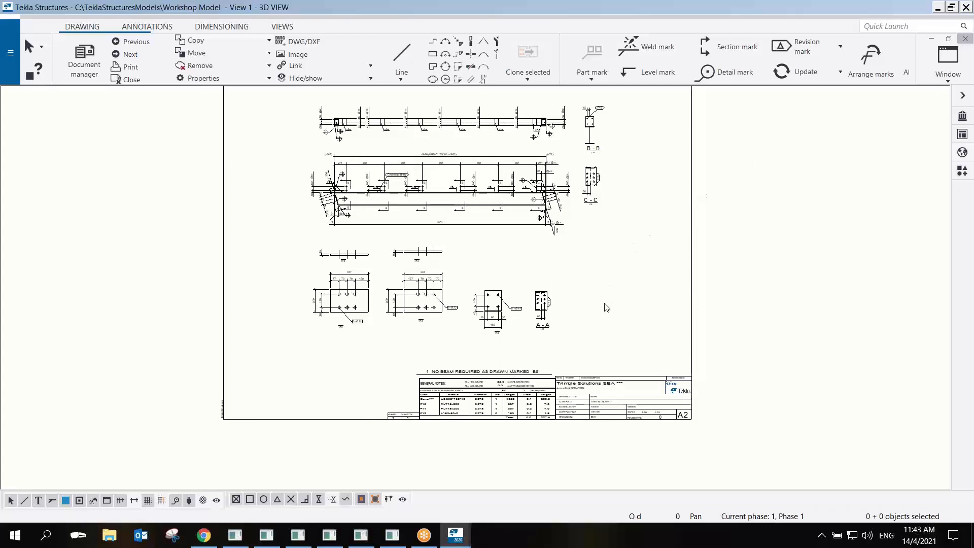
{"action": "middle_click_drag", "start_coordinate": [558, 320], "coordinate": [563, 327]}
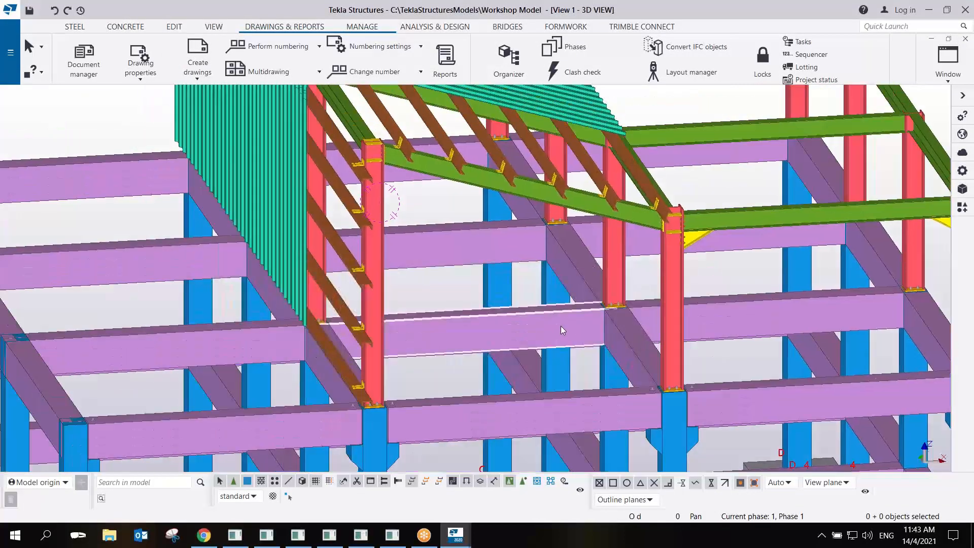
{"action": "scroll", "coordinate": [537, 305], "scroll_direction": "down", "scroll_amount": 5}
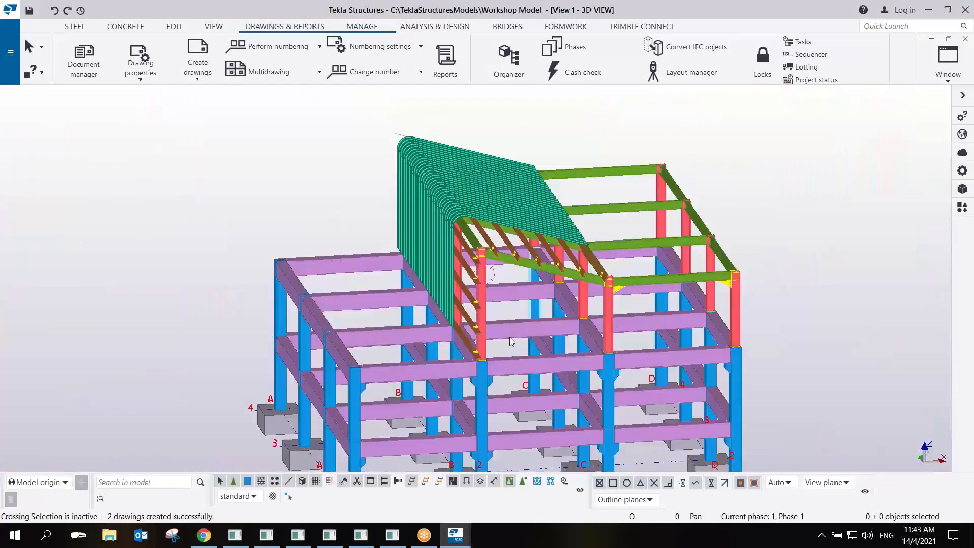
{"action": "middle_click_drag", "start_coordinate": [568, 372], "coordinate": [575, 315]}
{"action": "scroll", "coordinate": [574, 318], "scroll_direction": "down", "scroll_amount": 2}
{"action": "scroll", "coordinate": [624, 322], "scroll_direction": "up", "scroll_amount": 1}
Set the projection of the 3D view to Perspective.
{"action": "double_click", "coordinate": [787, 275]}
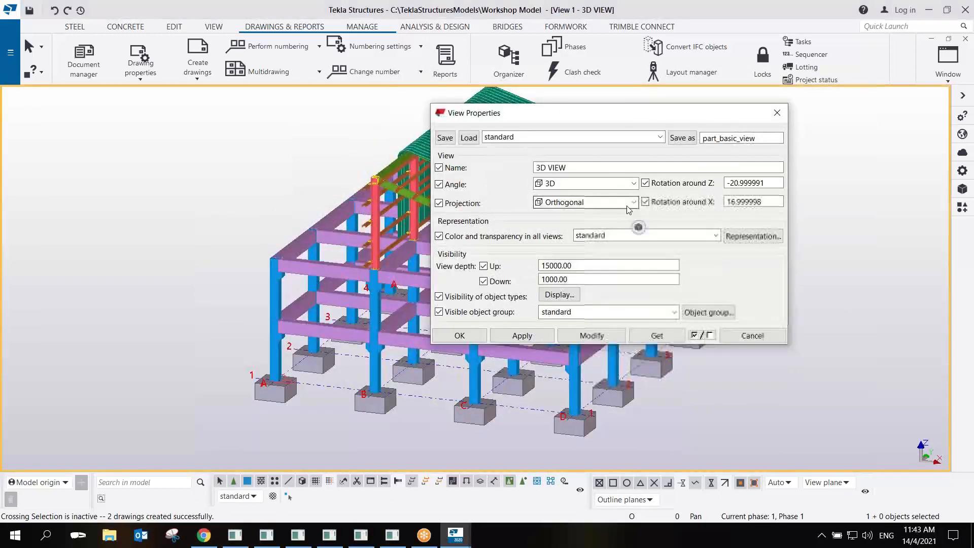
{"action": "left_click", "coordinate": [633, 203]}
{"action": "left_click", "coordinate": [564, 226]}
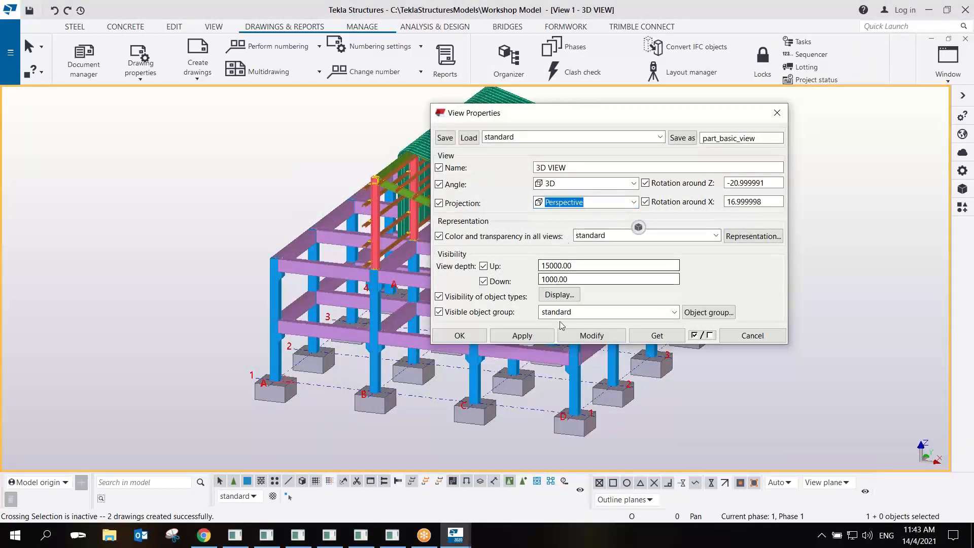
{"action": "left_click", "coordinate": [591, 335]}
{"action": "left_click", "coordinate": [479, 339]}
Fly through the workshop model past the roof cladding and steel frame, and view the whole structure in perspective.
{"action": "middle_click_drag", "start_coordinate": [517, 393], "coordinate": [518, 439], "text": "ctrl"}
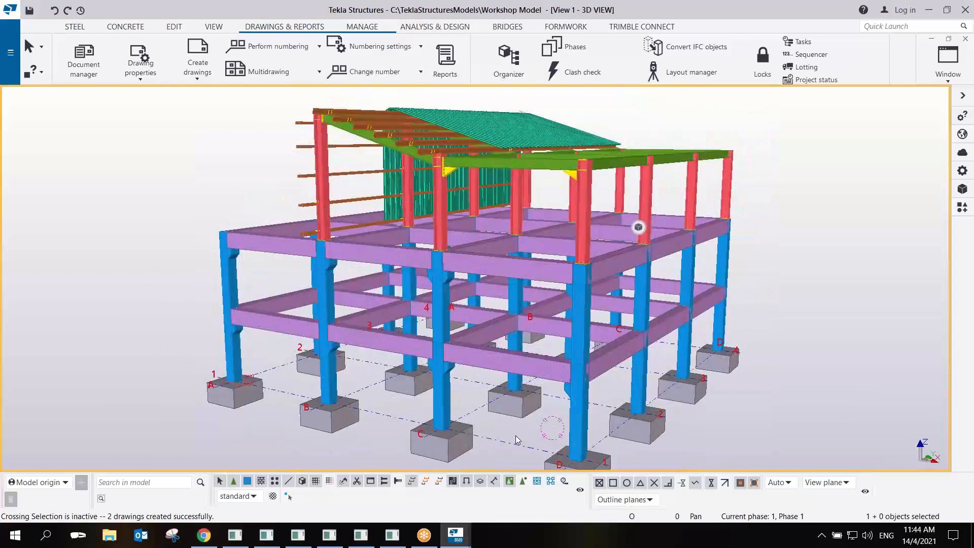
{"action": "key", "text": "shift+f"}
{"action": "left_click", "coordinate": [509, 449]}
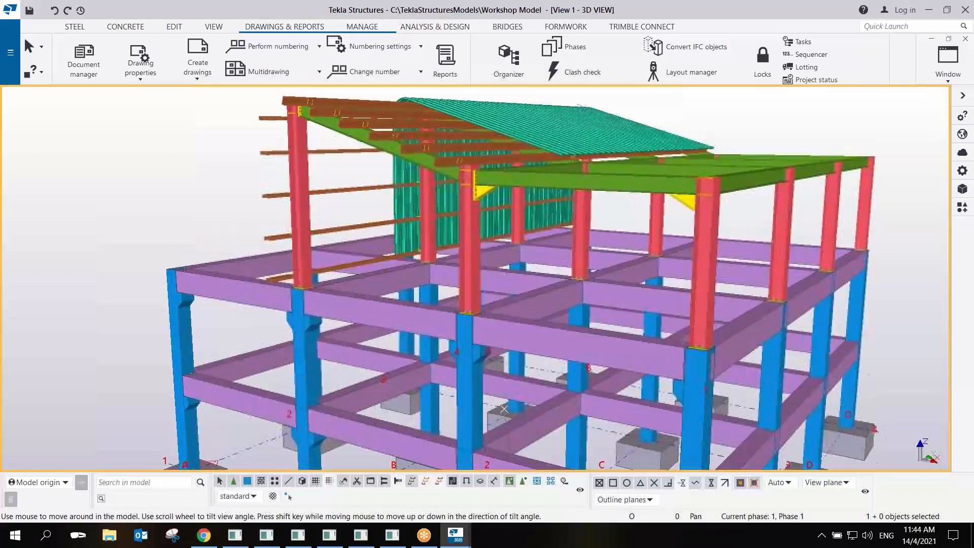
{"action": "middle_click_drag", "start_coordinate": [510, 410], "coordinate": [529, 412]}
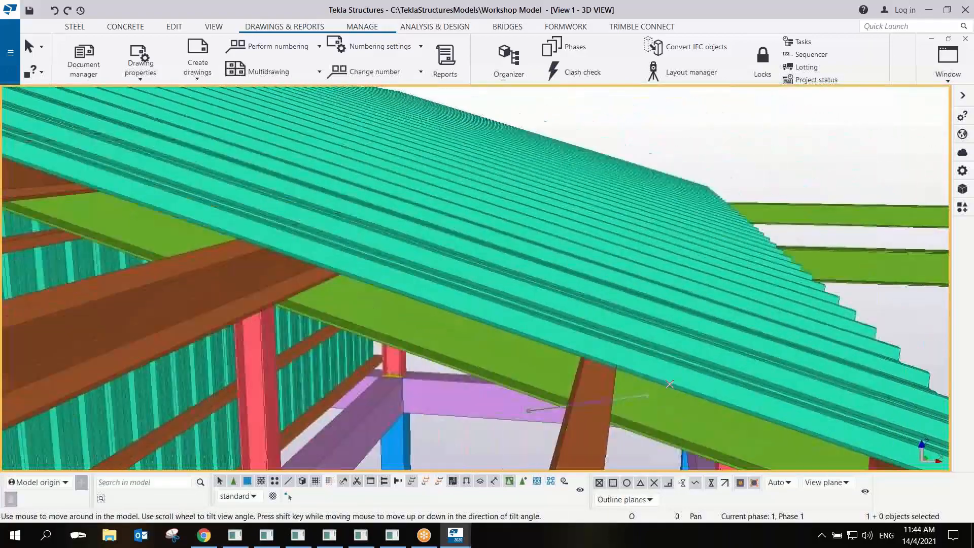
{"action": "left_click_drag", "start_coordinate": [670, 384], "coordinate": [526, 412]}
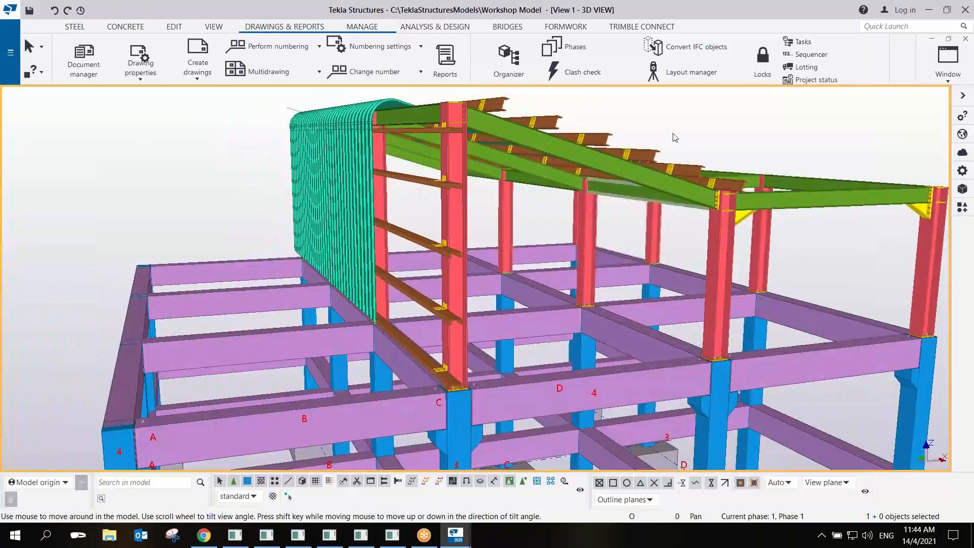
{"action": "scroll", "coordinate": [643, 279], "scroll_direction": "down", "scroll_amount": 7}
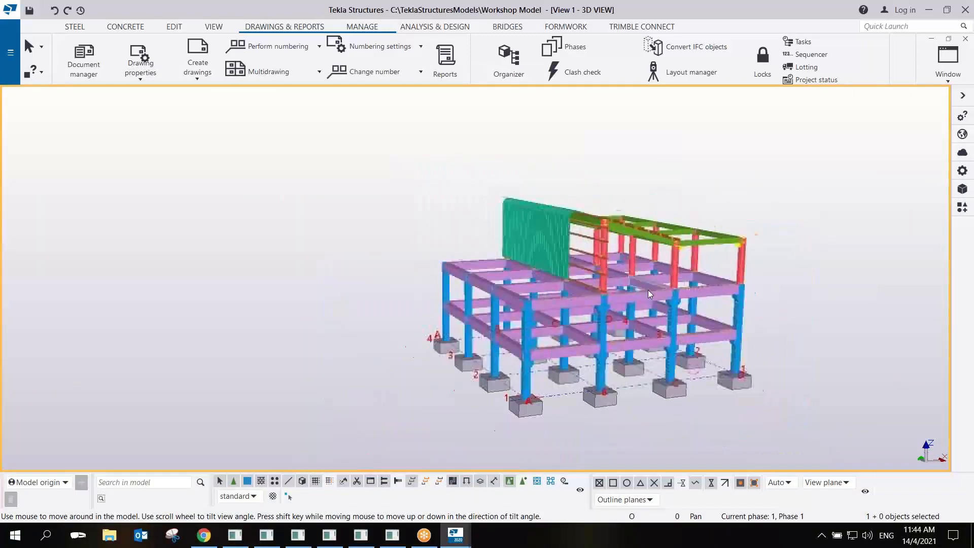
{"action": "middle_click_drag", "start_coordinate": [642, 280], "coordinate": [545, 359], "text": "ctrl"}
{"action": "scroll", "coordinate": [567, 325], "scroll_direction": "up", "scroll_amount": 5}
{"action": "scroll", "coordinate": [554, 331], "scroll_direction": "down", "scroll_amount": 2}
{"action": "scroll", "coordinate": [548, 331], "scroll_direction": "down", "scroll_amount": 2}
{"action": "scroll", "coordinate": [550, 345], "scroll_direction": "up", "scroll_amount": 2}
Set the projection of the 3D view to Orthogonal.
{"action": "double_click", "coordinate": [774, 168]}
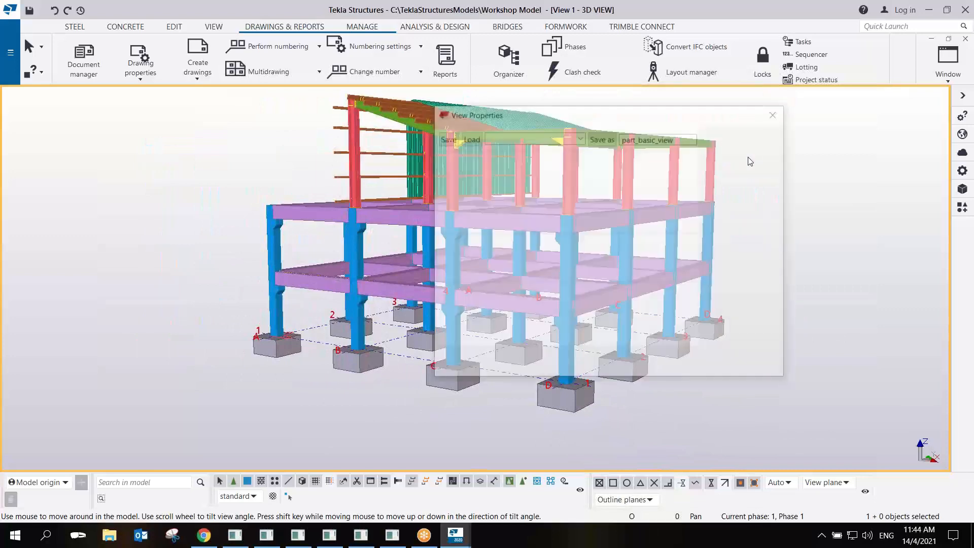
{"action": "left_click", "coordinate": [601, 203]}
{"action": "left_click", "coordinate": [563, 212]}
{"action": "left_click", "coordinate": [588, 335]}
{"action": "left_click", "coordinate": [483, 340]}
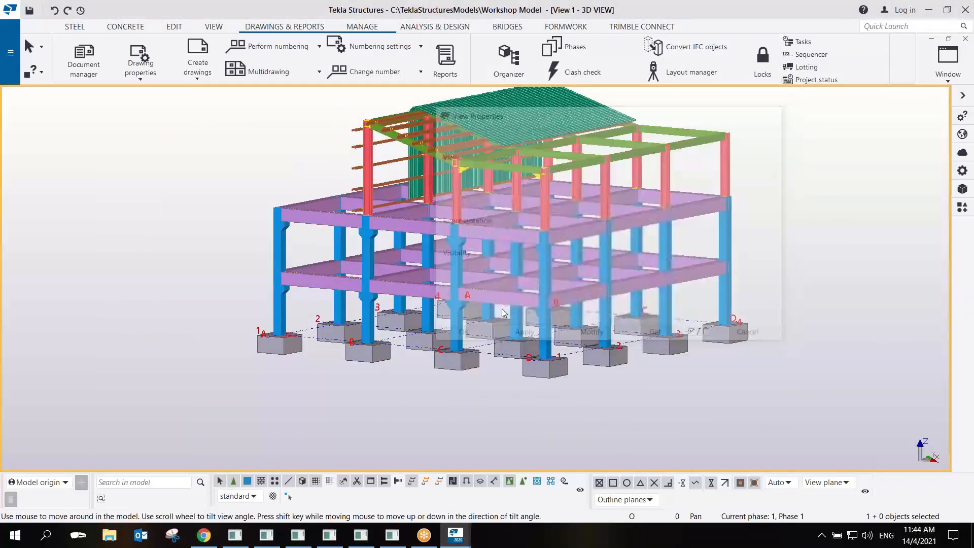
Model a concrete wall panel on the outer upper-floor beam, running along its top edge between the two steel columns.
{"action": "scroll", "coordinate": [538, 277], "scroll_direction": "up", "scroll_amount": 6}
{"action": "scroll", "coordinate": [538, 281], "scroll_direction": "up", "scroll_amount": 8}
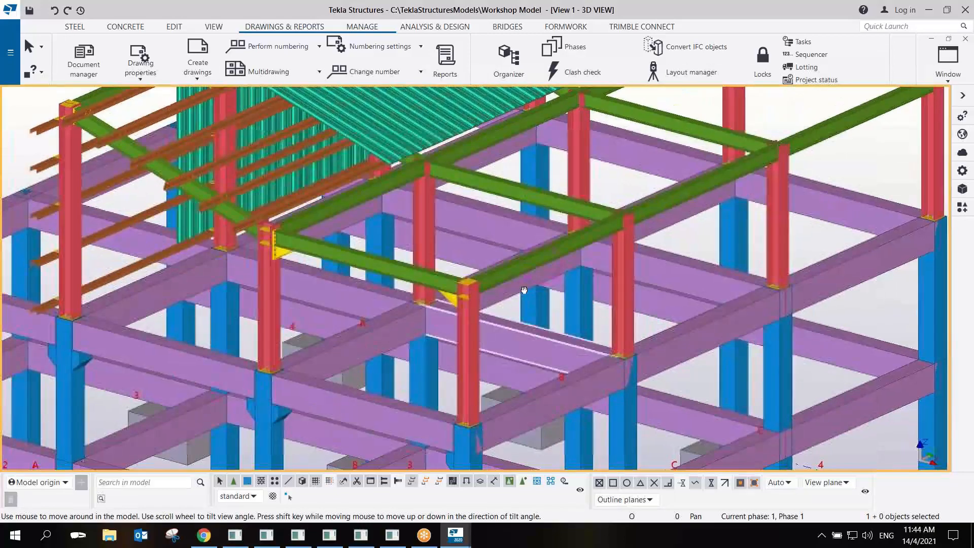
{"action": "scroll", "coordinate": [473, 346], "scroll_direction": "up", "scroll_amount": 3}
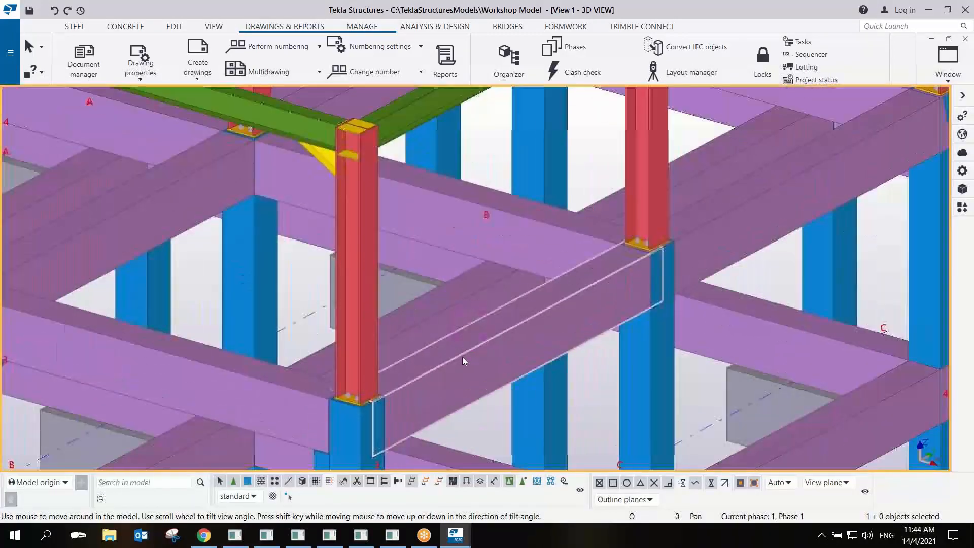
{"action": "left_click", "coordinate": [122, 30]}
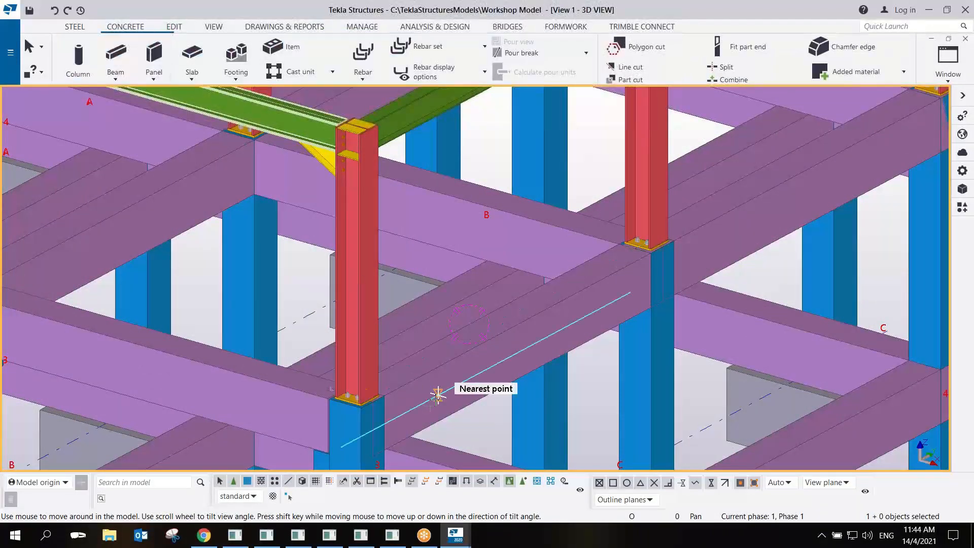
{"action": "scroll", "coordinate": [406, 402], "scroll_direction": "up", "scroll_amount": 5}
{"action": "left_click", "coordinate": [369, 378]}
{"action": "middle_click_drag", "start_coordinate": [576, 297], "coordinate": [307, 437]}
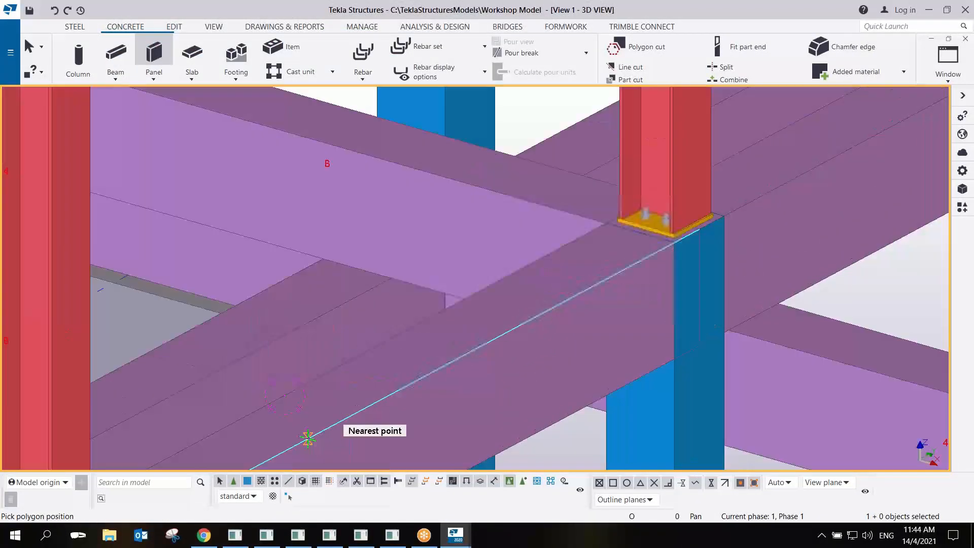
{"action": "scroll", "coordinate": [615, 272], "scroll_direction": "up", "scroll_amount": 2}
{"action": "scroll", "coordinate": [634, 300], "scroll_direction": "down", "scroll_amount": 3}
{"action": "middle_click_drag", "start_coordinate": [680, 274], "coordinate": [491, 367]}
{"action": "scroll", "coordinate": [472, 332], "scroll_direction": "down", "scroll_amount": 3}
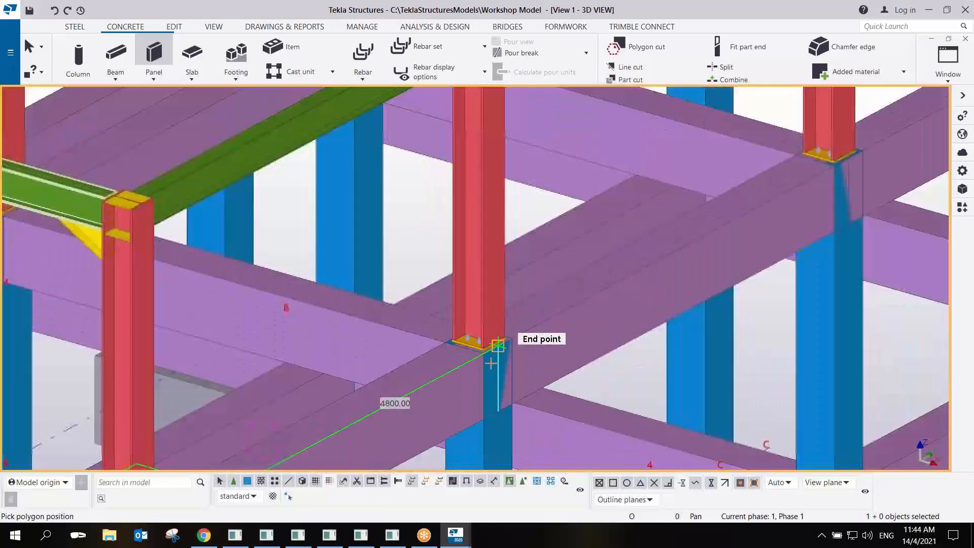
{"action": "scroll", "coordinate": [487, 350], "scroll_direction": "up", "scroll_amount": 4}
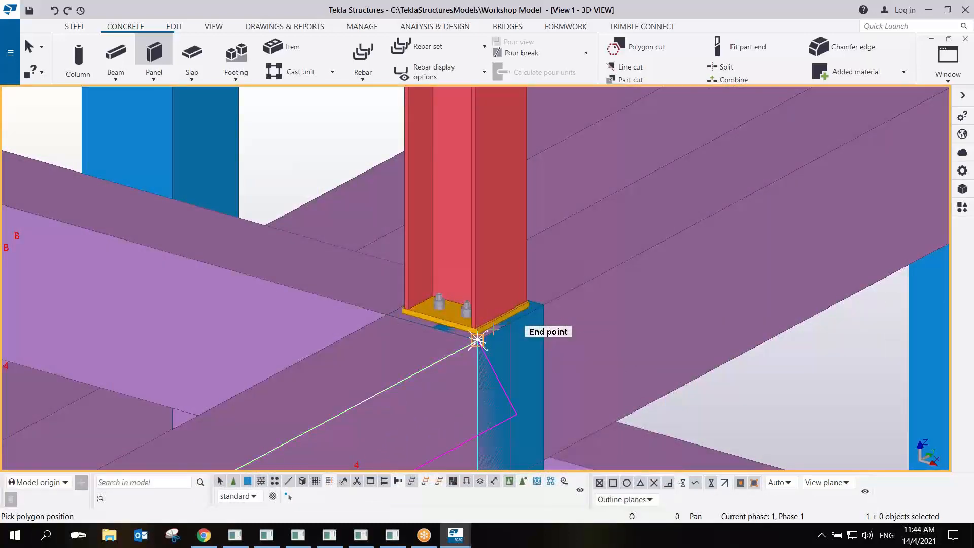
{"action": "left_click", "coordinate": [476, 340]}
{"action": "right_click", "coordinate": [590, 261]}
{"action": "left_click", "coordinate": [600, 267]}
Choose Timber_Undefined from the material catalog as the new wall panel's material.
{"action": "scroll", "coordinate": [585, 302], "scroll_direction": "down", "scroll_amount": 4}
{"action": "middle_click_drag", "start_coordinate": [335, 319], "coordinate": [517, 223]}
{"action": "scroll", "coordinate": [500, 254], "scroll_direction": "up", "scroll_amount": 2}
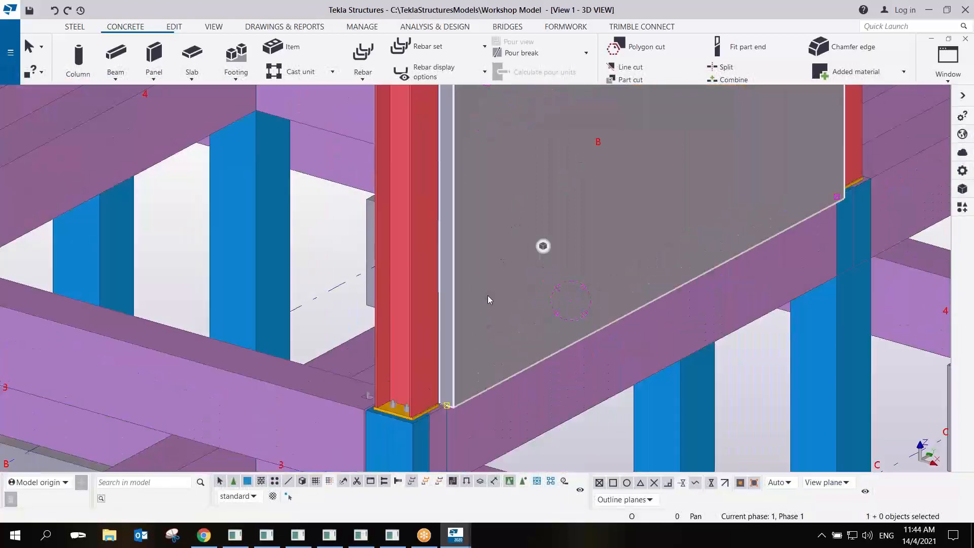
{"action": "scroll", "coordinate": [486, 297], "scroll_direction": "up", "scroll_amount": 2}
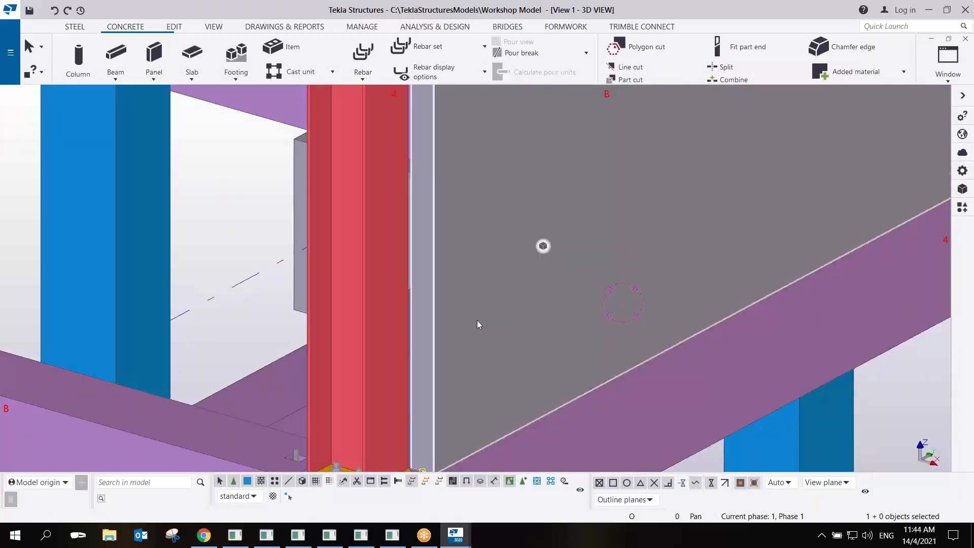
{"action": "scroll", "coordinate": [497, 314], "scroll_direction": "down", "scroll_amount": 5}
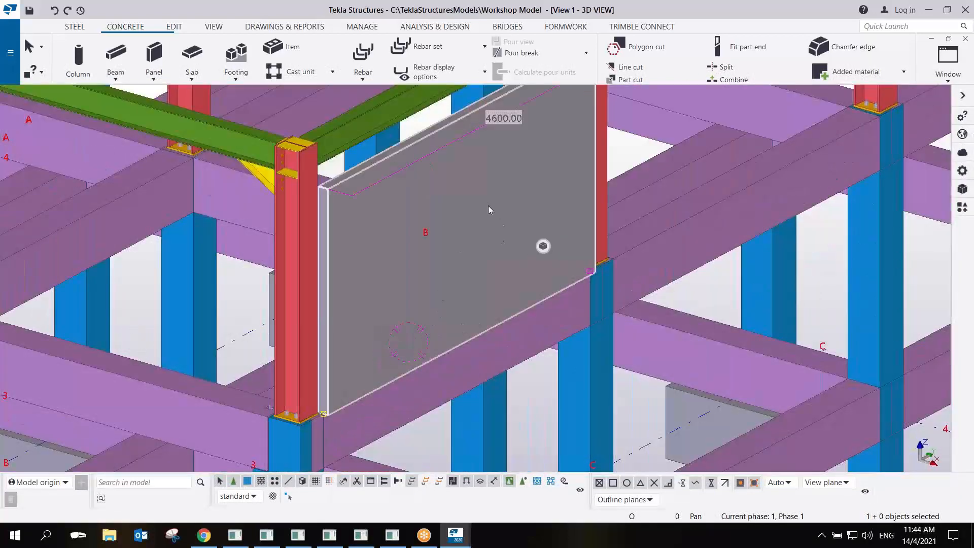
{"action": "double_click", "coordinate": [488, 203]}
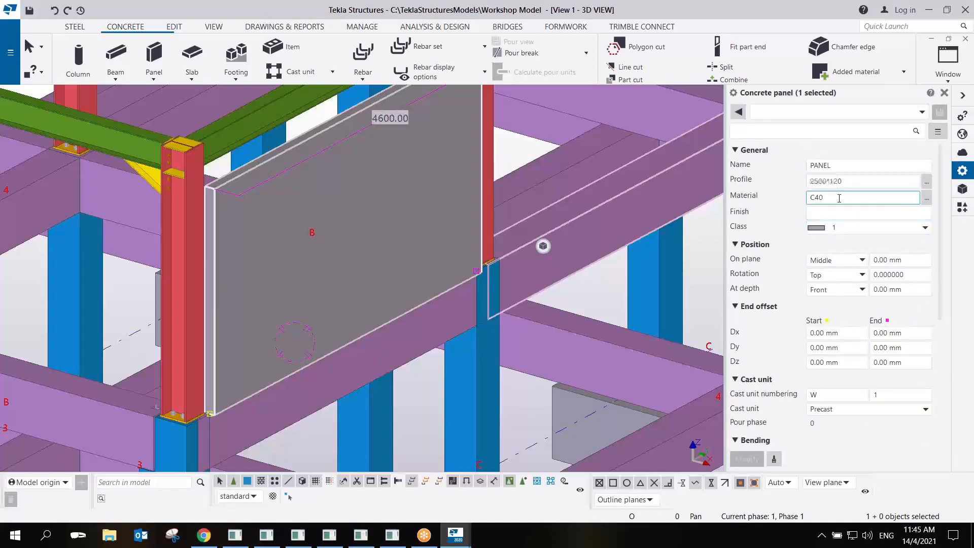
{"action": "left_click", "coordinate": [926, 197]}
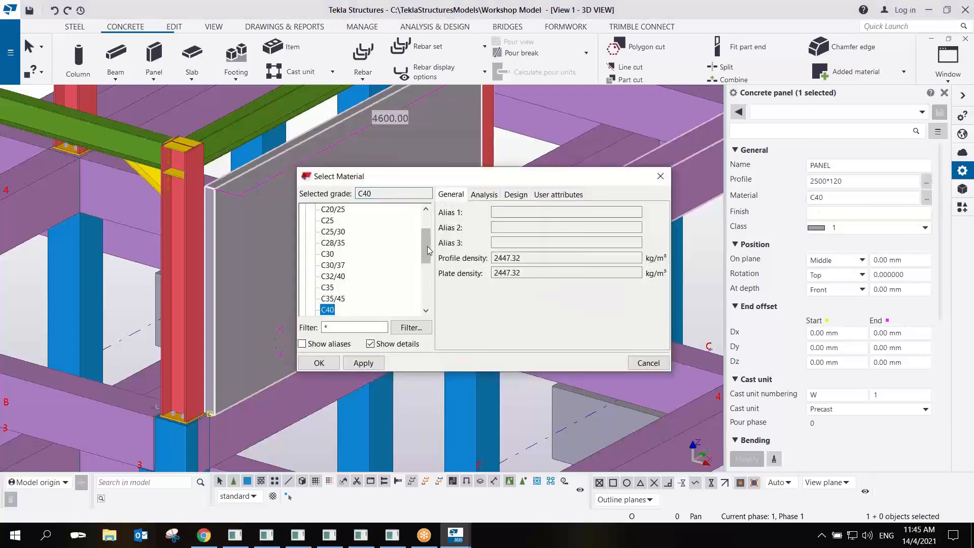
{"action": "left_click_drag", "start_coordinate": [430, 249], "coordinate": [427, 305]}
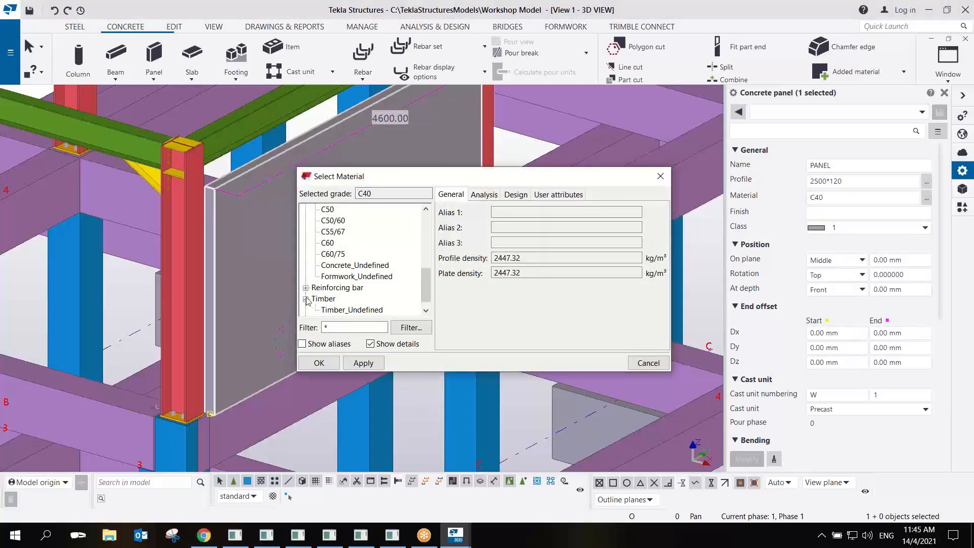
{"action": "scroll", "coordinate": [368, 303], "scroll_direction": "down", "scroll_amount": 1}
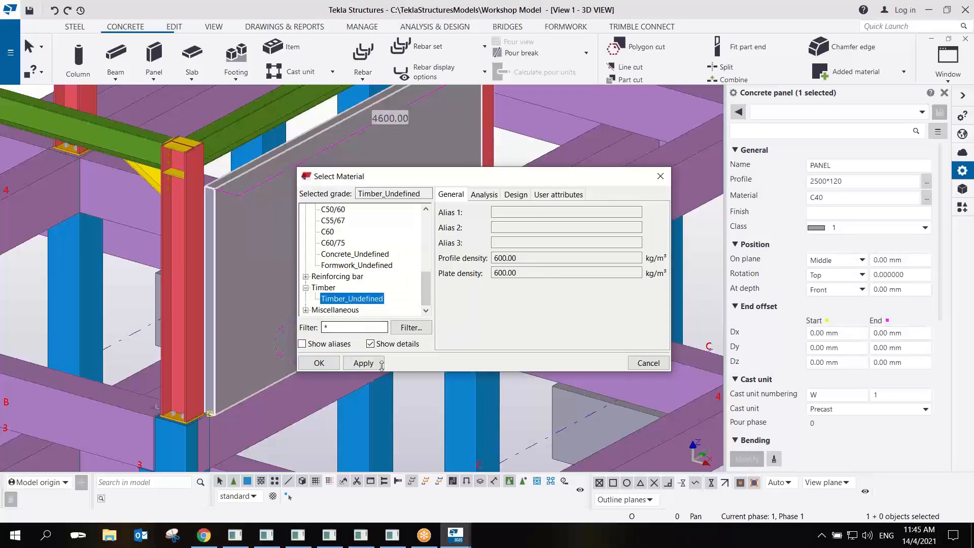
{"action": "left_click", "coordinate": [363, 362]}
{"action": "left_click", "coordinate": [319, 363]}
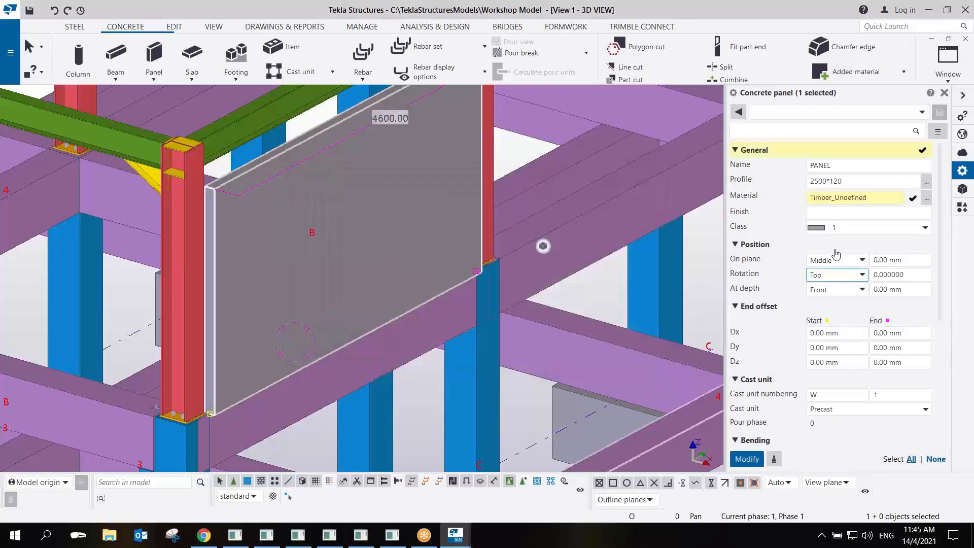
Set the wall panel's on-plane position to Left and apply the property changes to it.
{"action": "left_click", "coordinate": [840, 260]}
{"action": "left_click", "coordinate": [823, 269]}
{"action": "left_click", "coordinate": [747, 459]}
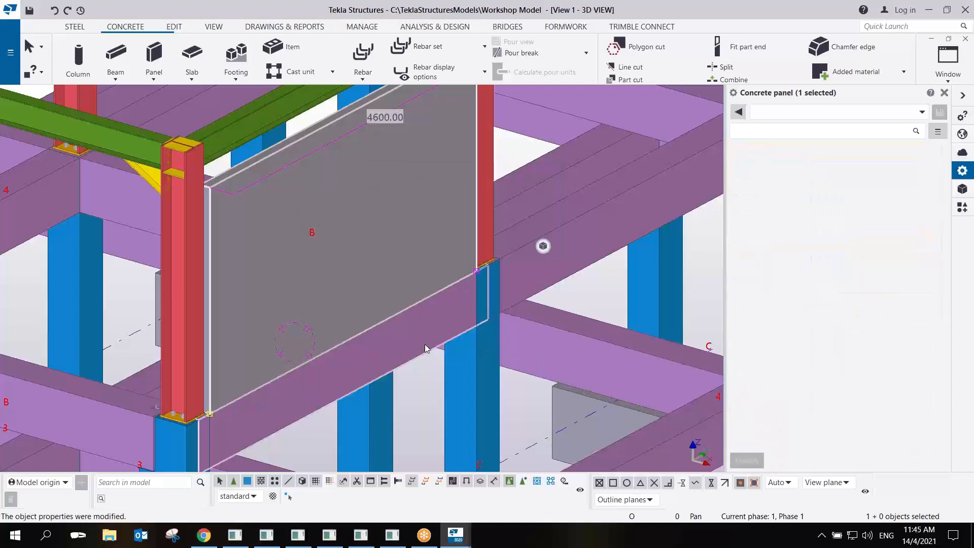
Start a polygon cut on the wall panel and switch the parts in the view to transparent rendering.
{"action": "scroll", "coordinate": [430, 265], "scroll_direction": "up", "scroll_amount": 2}
{"action": "scroll", "coordinate": [579, 282], "scroll_direction": "down", "scroll_amount": 3}
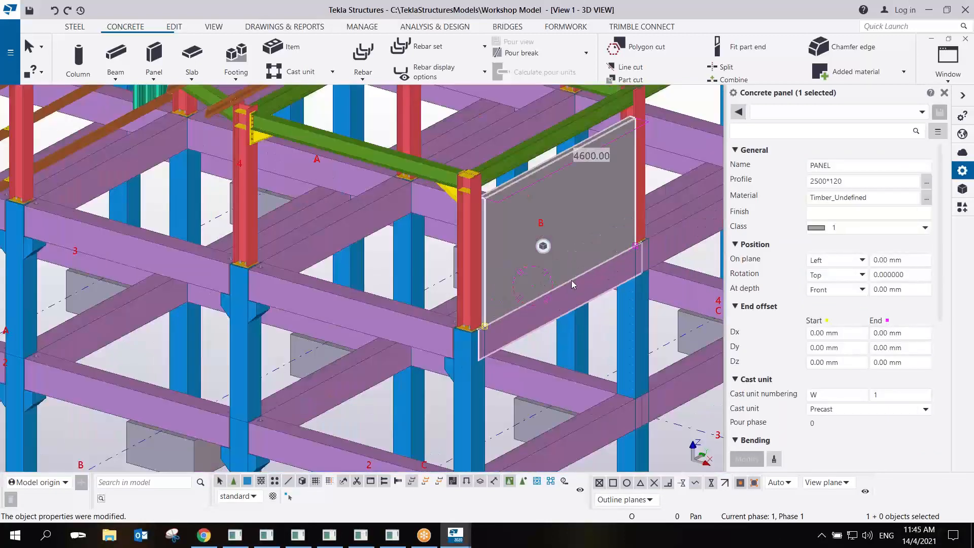
{"action": "middle_click_drag", "start_coordinate": [641, 296], "coordinate": [573, 301]}
{"action": "scroll", "coordinate": [567, 304], "scroll_direction": "down", "scroll_amount": 2}
{"action": "scroll", "coordinate": [513, 235], "scroll_direction": "up", "scroll_amount": 4}
{"action": "middle_click_drag", "start_coordinate": [519, 241], "coordinate": [419, 212]}
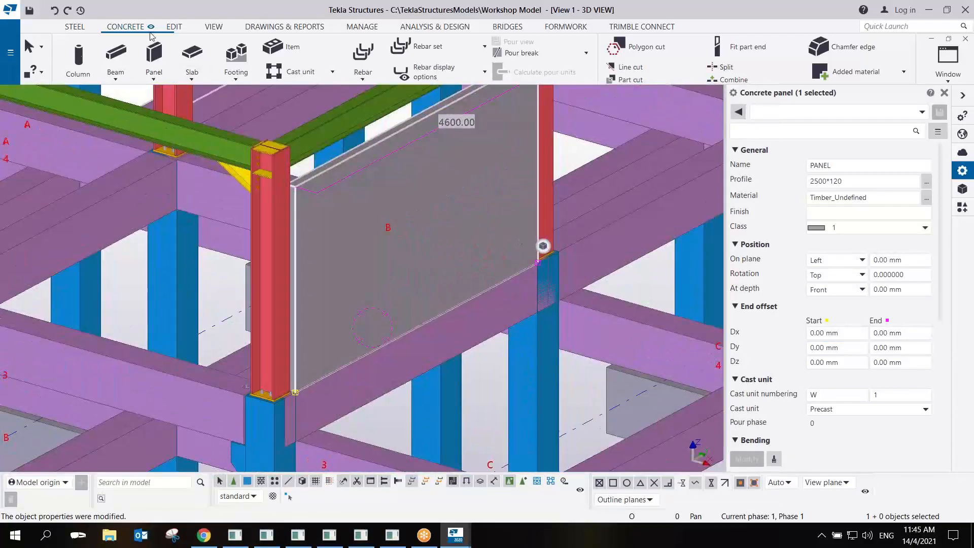
{"action": "left_click", "coordinate": [173, 27]}
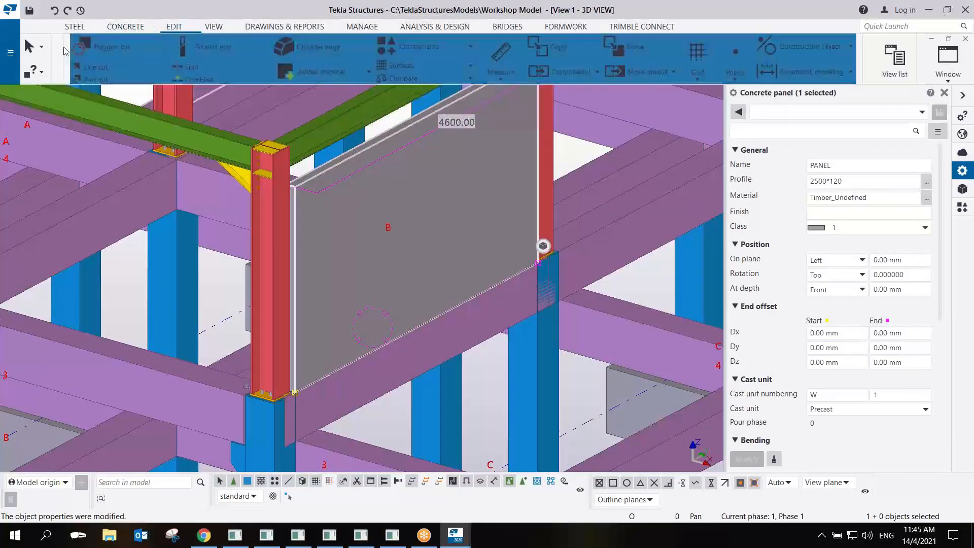
{"action": "left_click", "coordinate": [96, 47]}
{"action": "scroll", "coordinate": [337, 237], "scroll_direction": "up", "scroll_amount": 4}
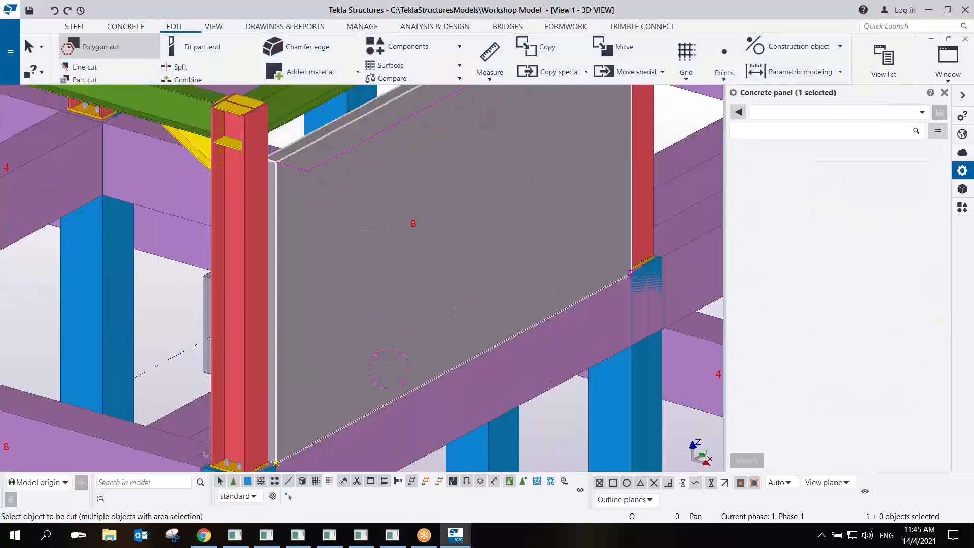
{"action": "key", "text": "ctrl+2"}
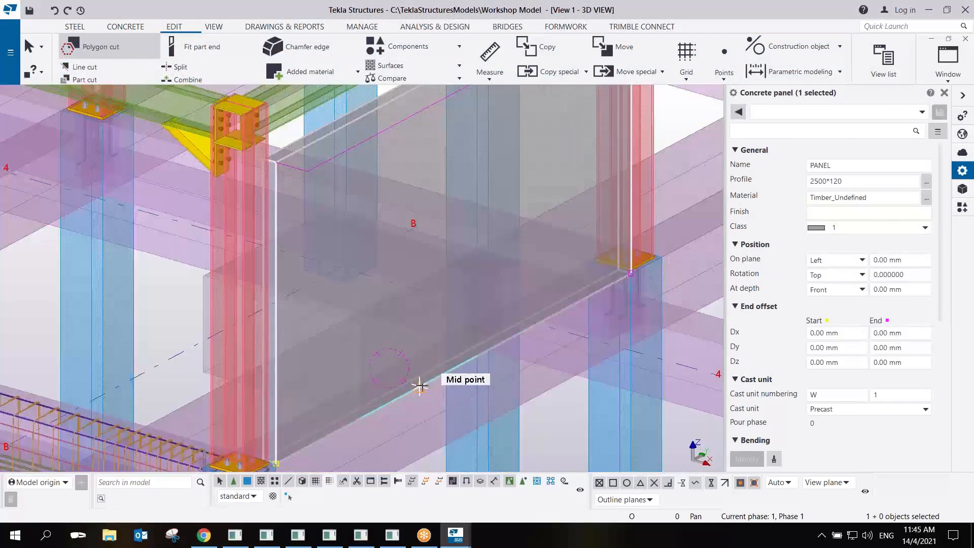
{"action": "left_click", "coordinate": [419, 386]}
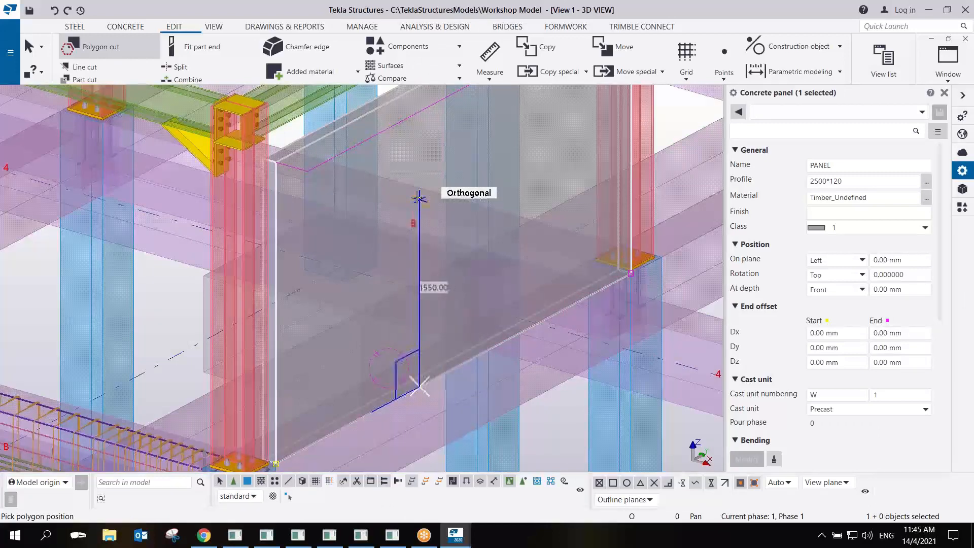
{"action": "left_click", "coordinate": [419, 181]}
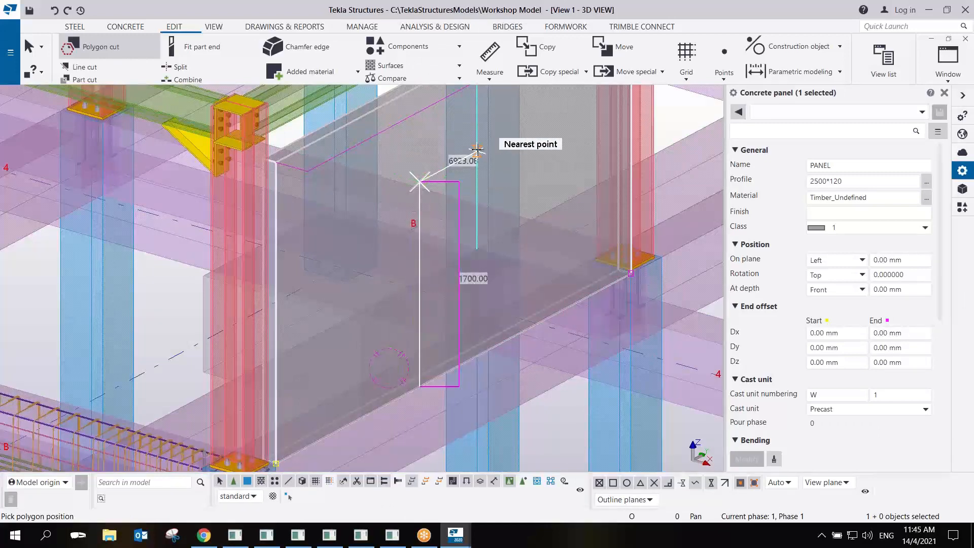
{"action": "middle_click_drag", "start_coordinate": [486, 151], "coordinate": [455, 156], "text": "ctrl"}
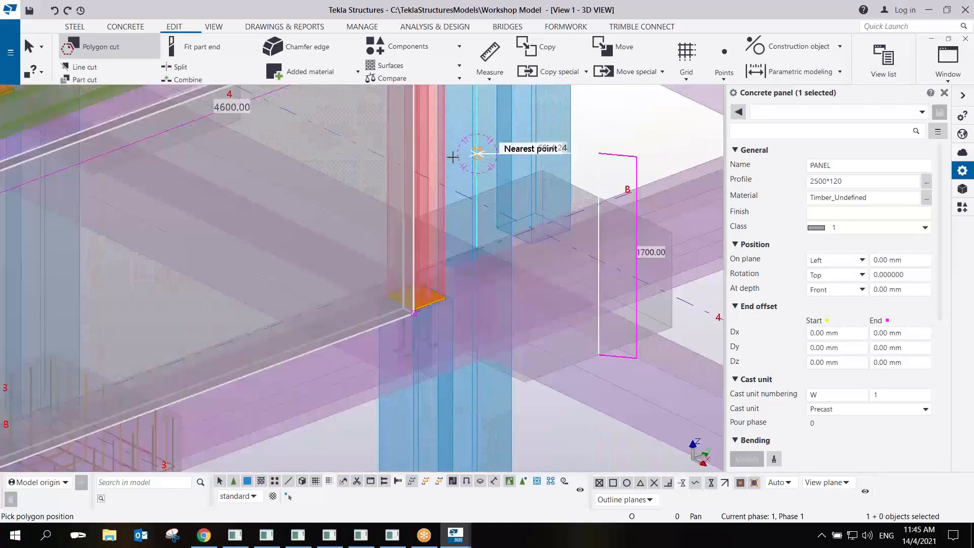
{"action": "middle_click_drag", "start_coordinate": [366, 175], "coordinate": [540, 148]}
{"action": "scroll", "coordinate": [539, 147], "scroll_direction": "down", "scroll_amount": 3}
{"action": "right_click", "coordinate": [433, 193]}
{"action": "left_click", "coordinate": [434, 198]}
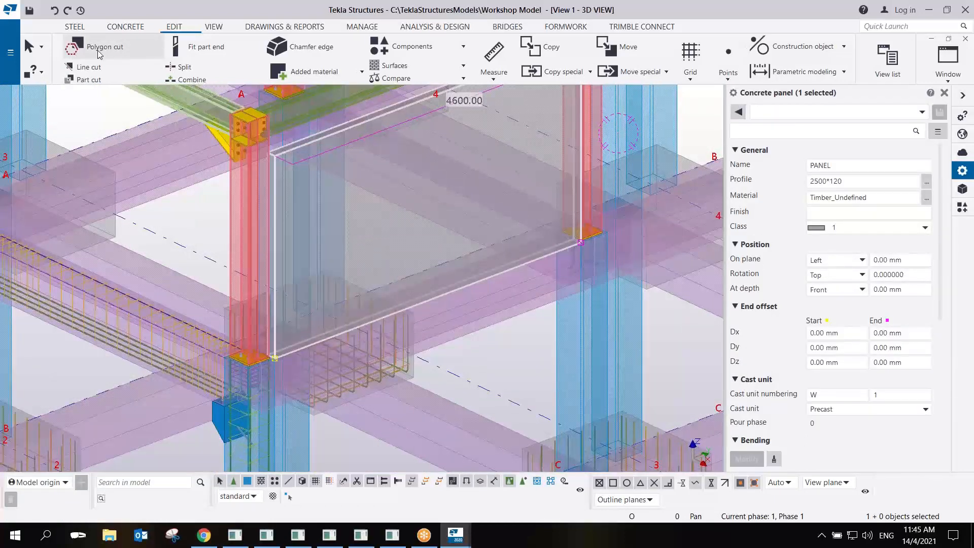
Cut a door opening about 750 mm wide and 1450 mm high from the wall panel's lower edge with a polygon cut.
{"action": "left_click", "coordinate": [142, 58]}
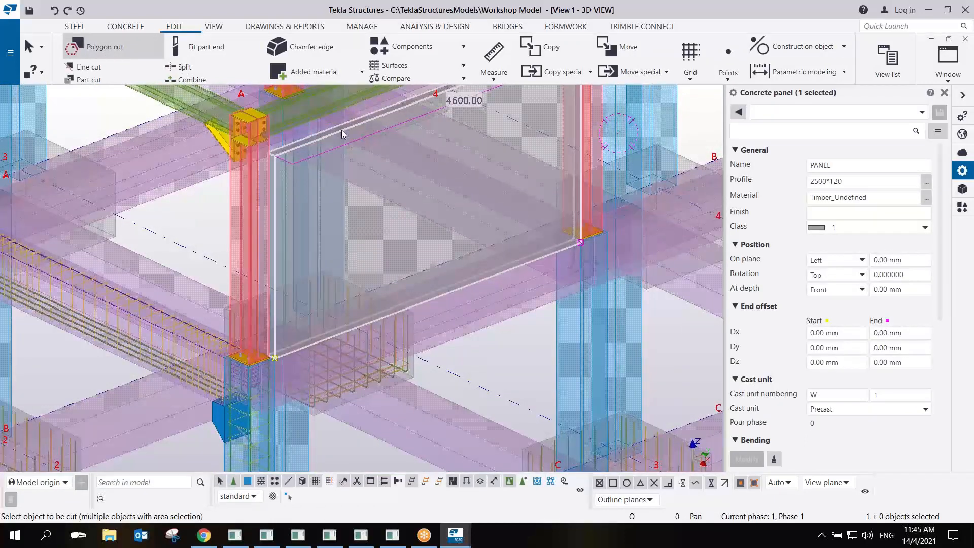
{"action": "scroll", "coordinate": [372, 288], "scroll_direction": "up", "scroll_amount": 2}
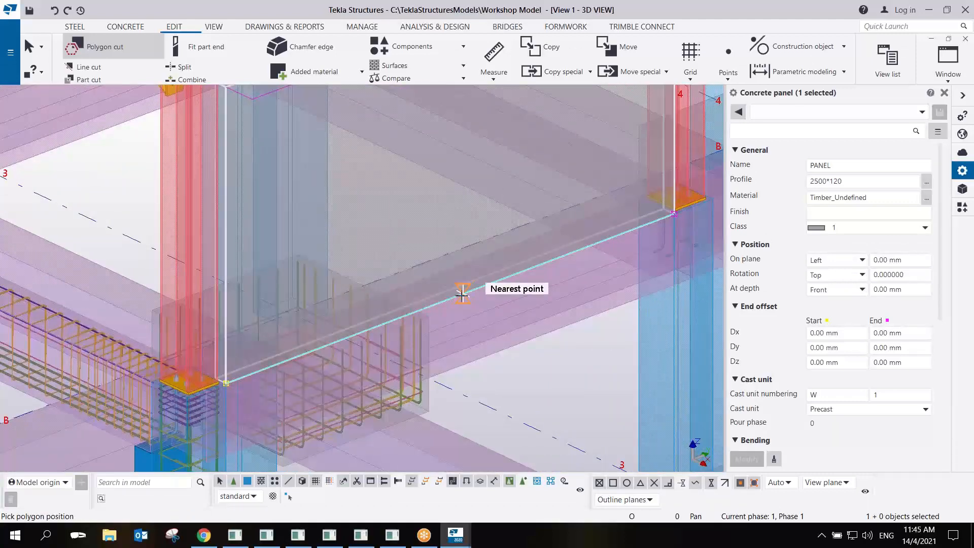
{"action": "left_click", "coordinate": [453, 295]}
{"action": "middle_click_drag", "start_coordinate": [453, 190], "coordinate": [401, 280]}
{"action": "left_click", "coordinate": [397, 215]}
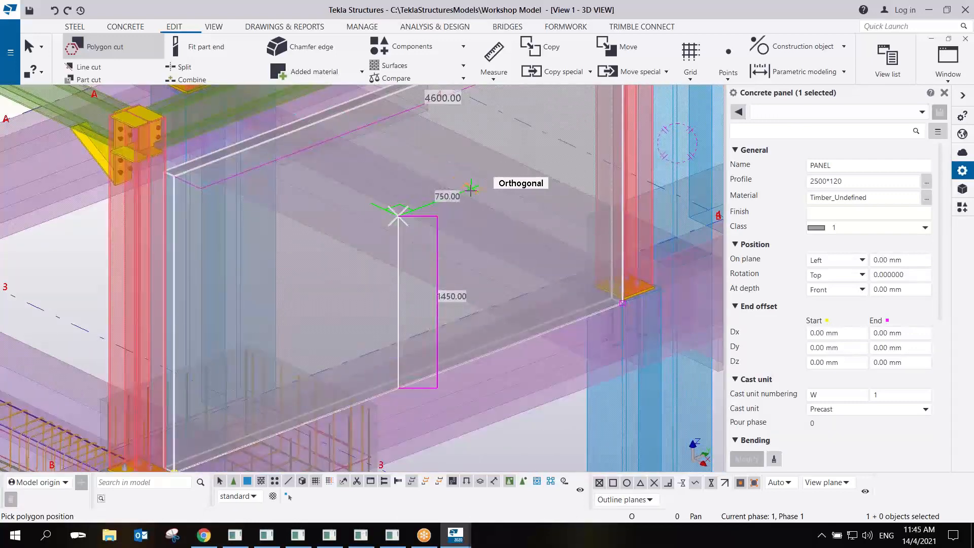
{"action": "left_click", "coordinate": [471, 189]}
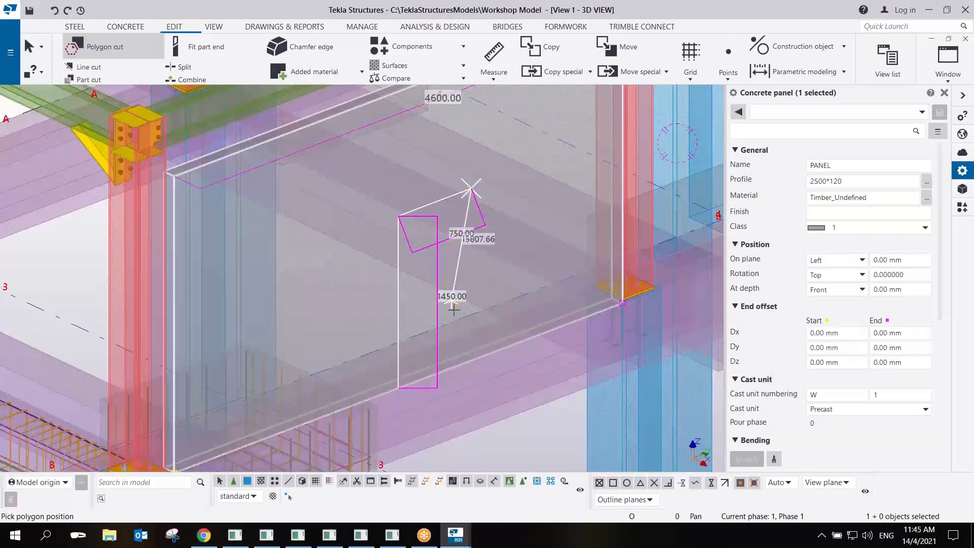
{"action": "left_click", "coordinate": [472, 359]}
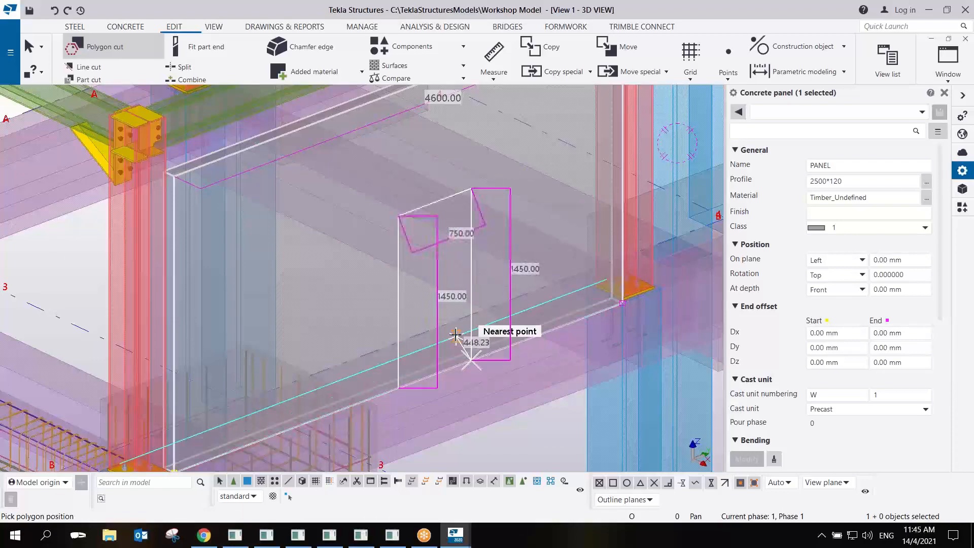
{"action": "middle_click", "coordinate": [464, 347]}
{"action": "scroll", "coordinate": [429, 267], "scroll_direction": "down", "scroll_amount": 4}
{"action": "right_click", "coordinate": [432, 260]}
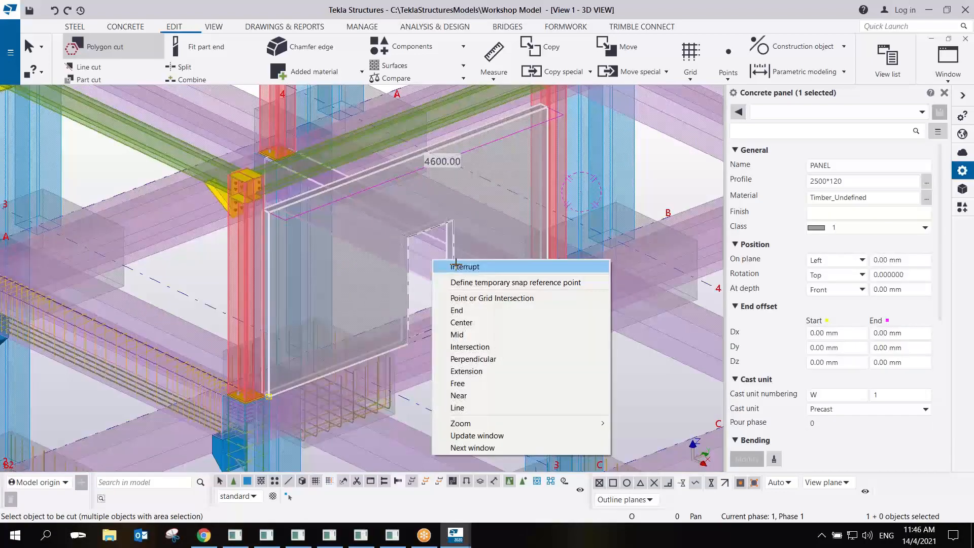
{"action": "left_click", "coordinate": [455, 265]}
Return the parts to solid rendering, show the whole workshop model and clear the wall panel's selection.
{"action": "scroll", "coordinate": [455, 275], "scroll_direction": "down", "scroll_amount": 4}
{"action": "scroll", "coordinate": [427, 270], "scroll_direction": "up", "scroll_amount": 4}
{"action": "mouse_move", "coordinate": [427, 270]}
{"action": "middle_mouse_down"}
{"action": "mouse_move", "coordinate": [529, 276]}
{"action": "mouse_move", "coordinate": [421, 301]}
{"action": "mouse_move", "coordinate": [521, 333]}
{"action": "middle_mouse_up"}
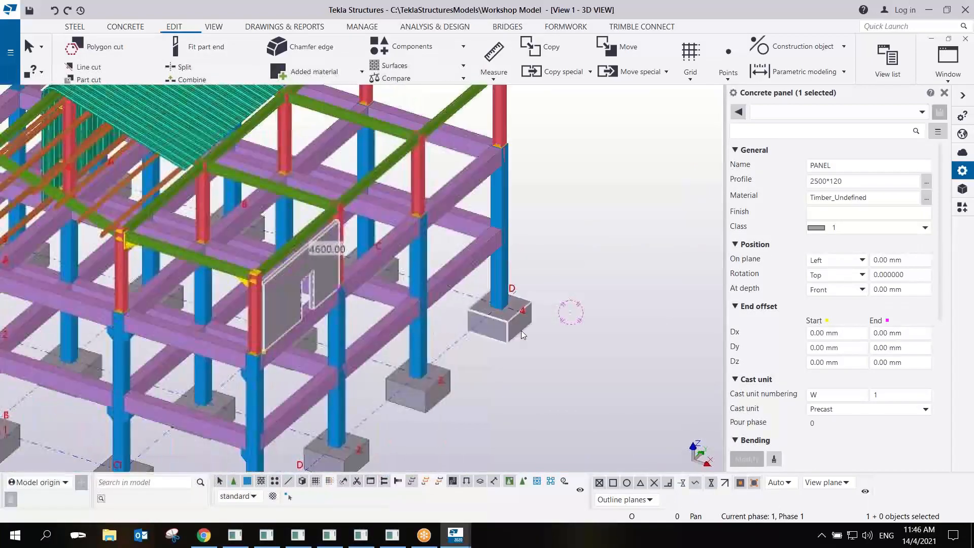
{"action": "scroll", "coordinate": [522, 330], "scroll_direction": "down", "scroll_amount": 5}
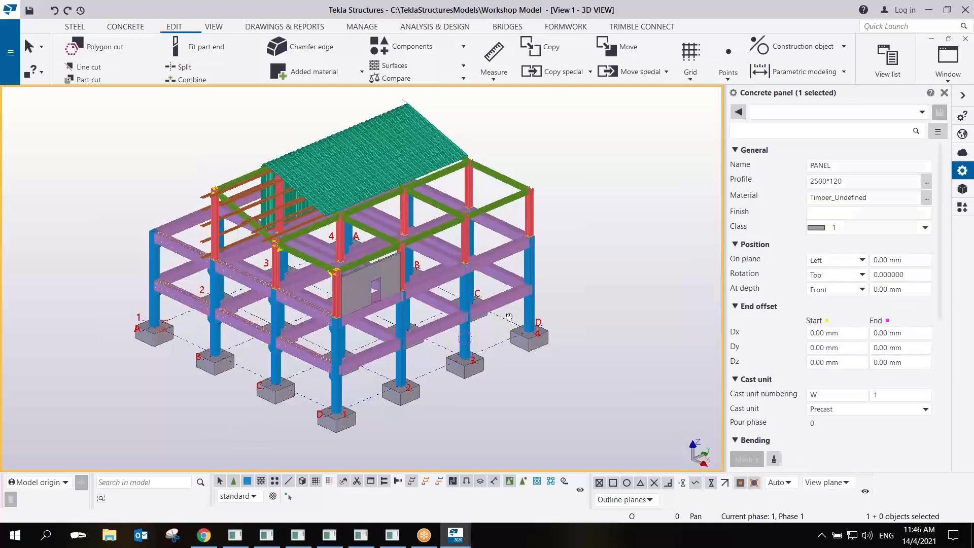
{"action": "left_click", "coordinate": [508, 317]}
{"action": "scroll", "coordinate": [482, 316], "scroll_direction": "up", "scroll_amount": 5}
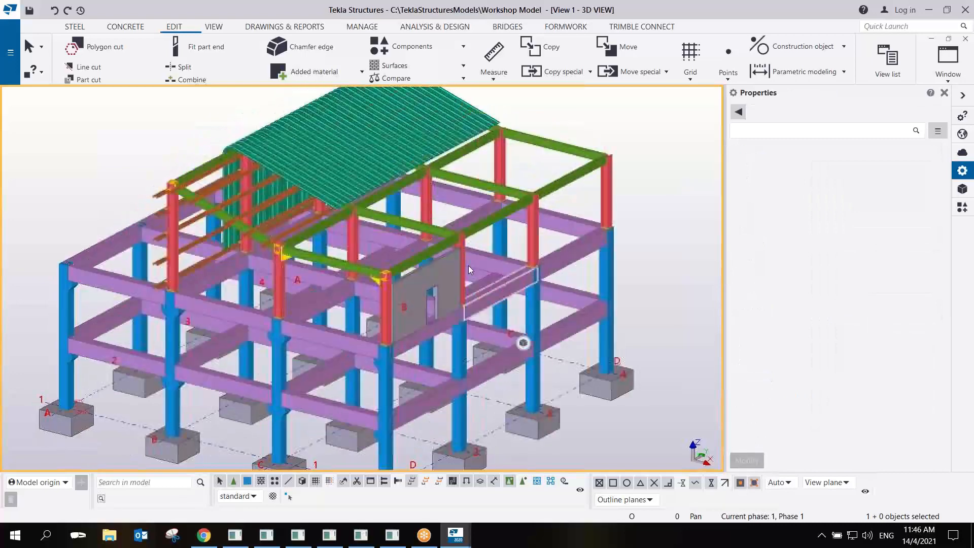
{"action": "scroll", "coordinate": [468, 266], "scroll_direction": "down", "scroll_amount": 3}
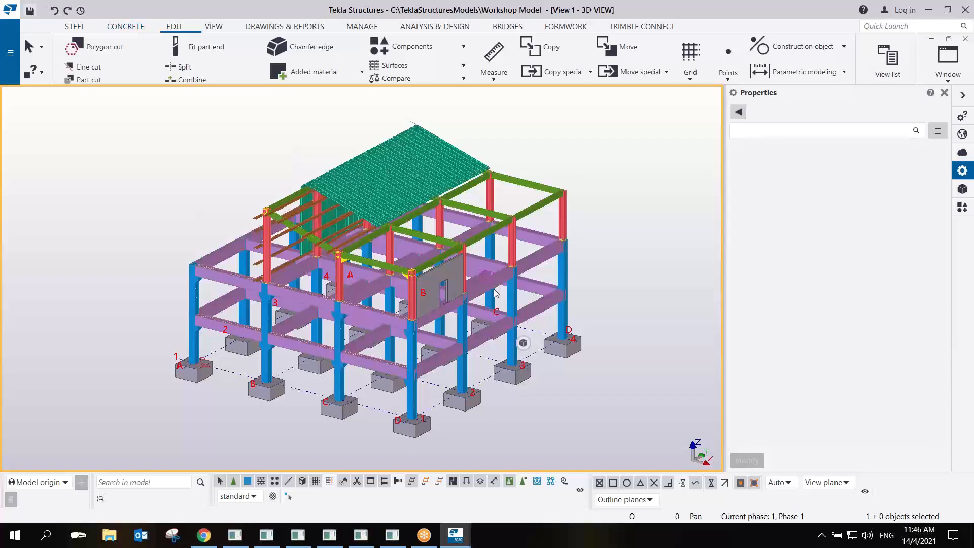
{"action": "left_click", "coordinate": [215, 28]}
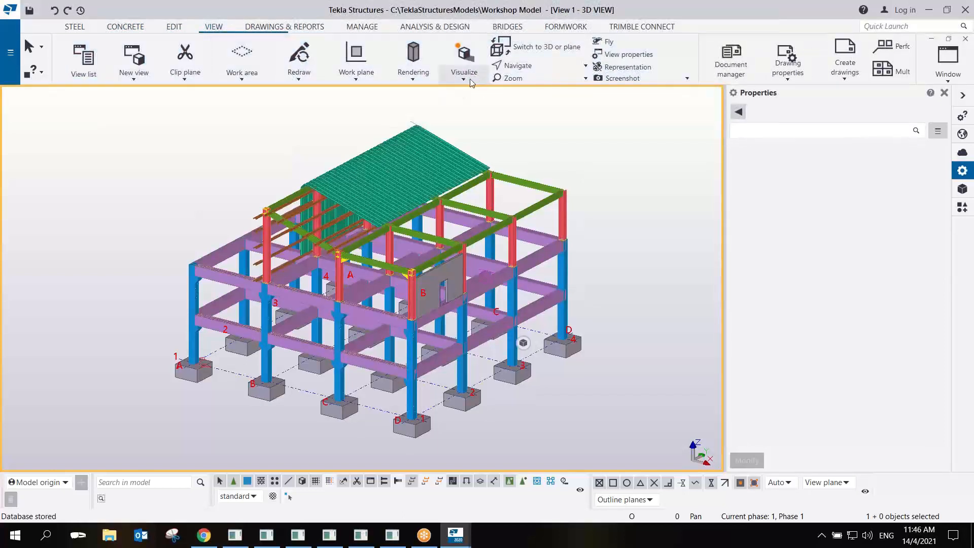
Review the Visualizer material type mapping from asphalt to water and save the settings to the model.
{"action": "left_click", "coordinate": [464, 75]}
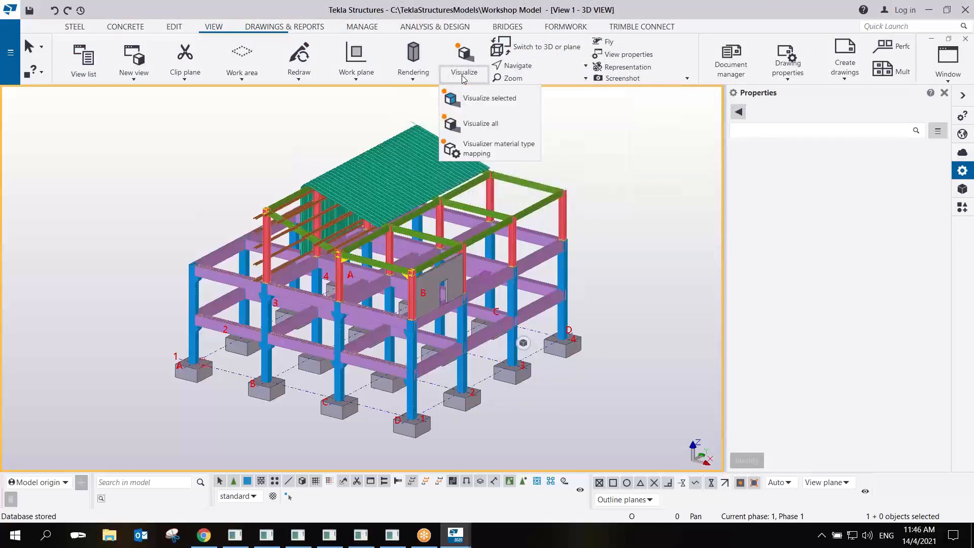
{"action": "left_click", "coordinate": [491, 148]}
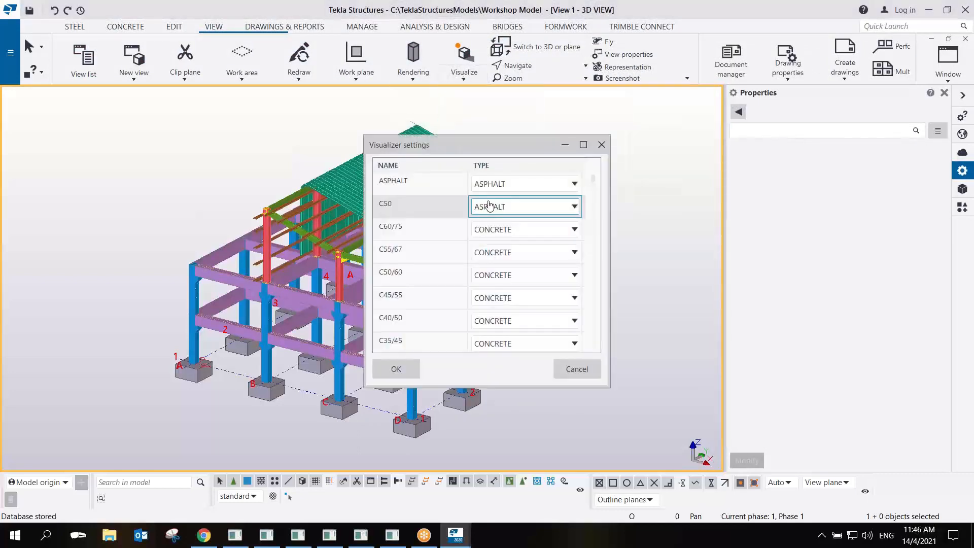
{"action": "left_click_drag", "start_coordinate": [595, 185], "coordinate": [598, 252]}
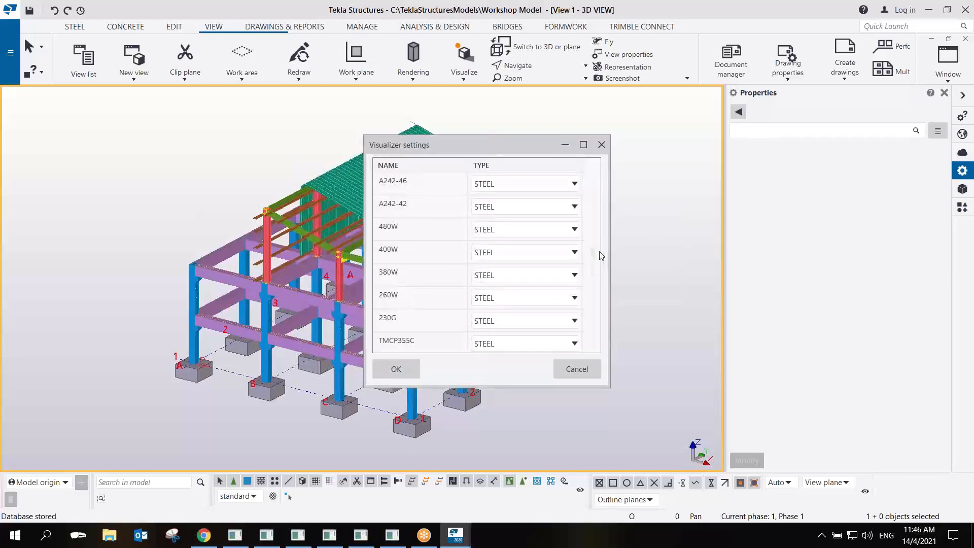
{"action": "scroll", "coordinate": [425, 327], "scroll_direction": "up", "scroll_amount": 8}
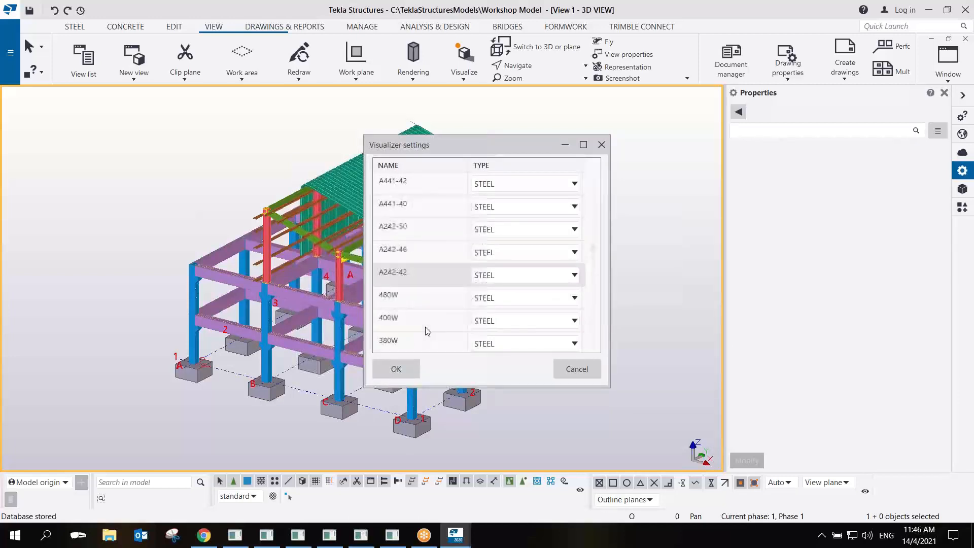
{"action": "scroll", "coordinate": [426, 327], "scroll_direction": "up", "scroll_amount": 10}
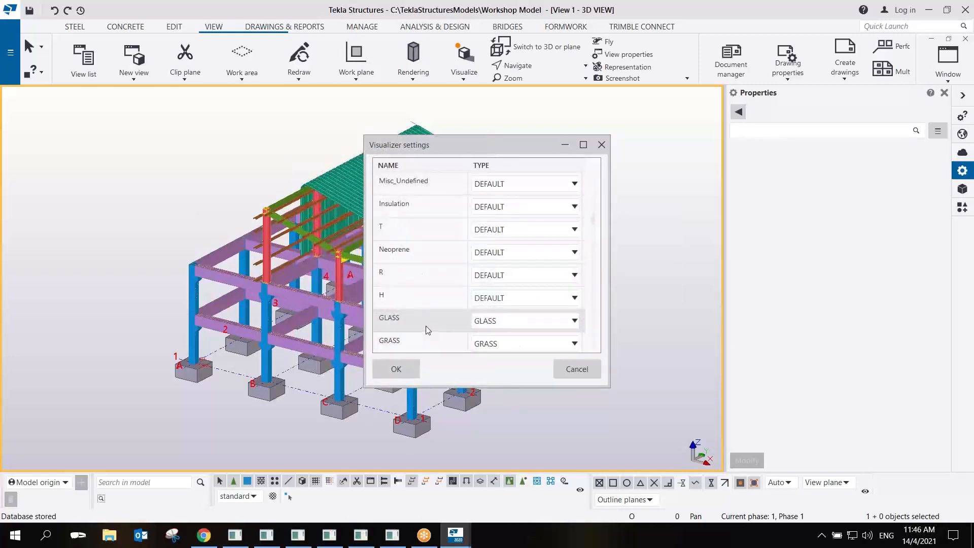
{"action": "scroll", "coordinate": [425, 327], "scroll_direction": "up", "scroll_amount": 2}
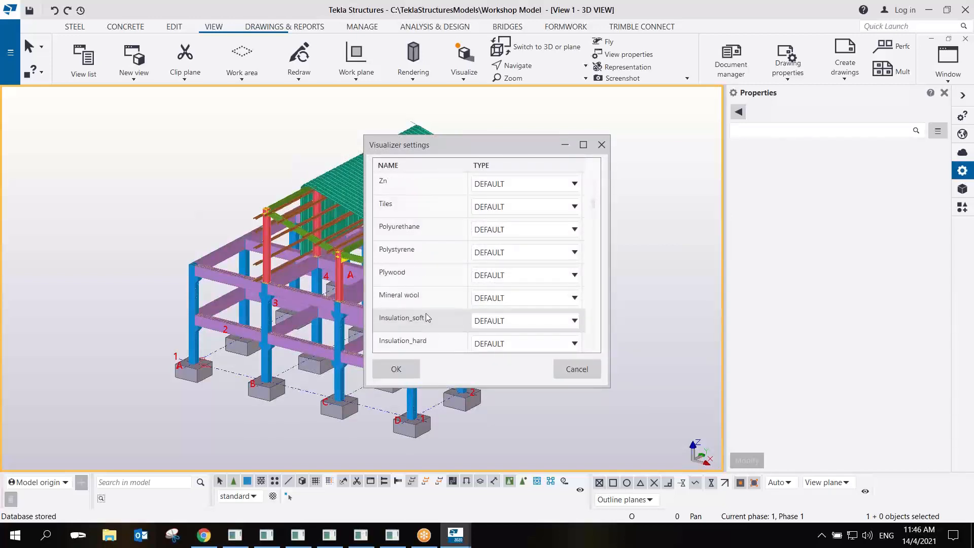
{"action": "scroll", "coordinate": [430, 272], "scroll_direction": "up", "scroll_amount": 4}
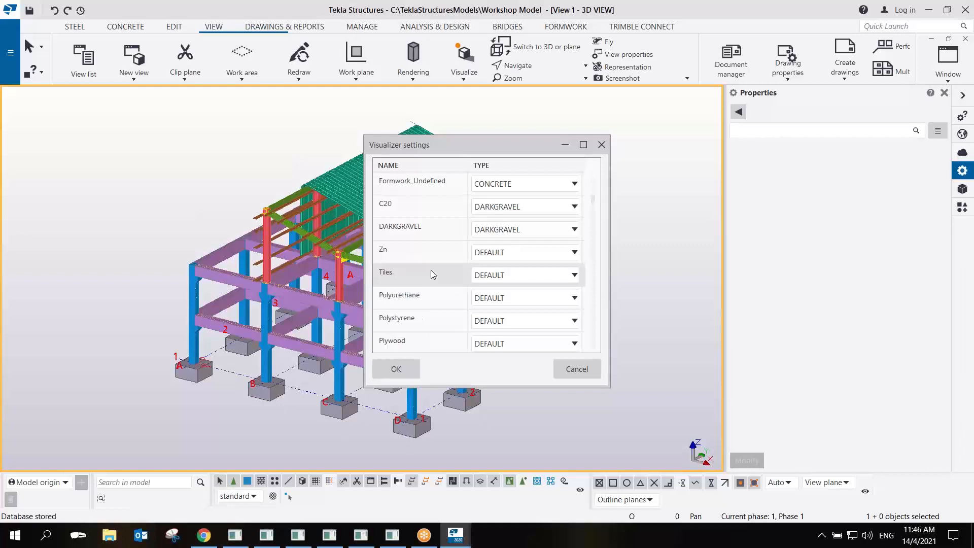
{"action": "scroll", "coordinate": [431, 273], "scroll_direction": "up", "scroll_amount": 3}
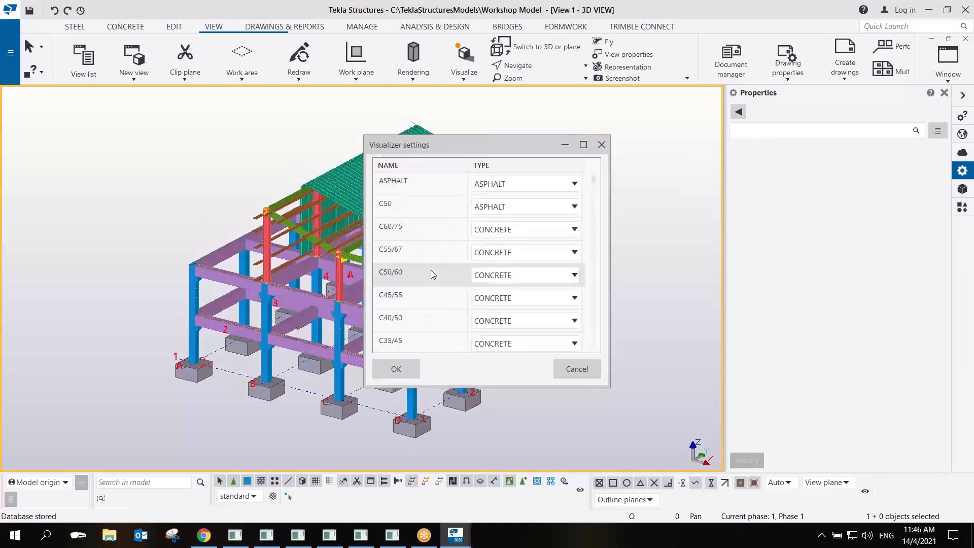
{"action": "left_click_drag", "start_coordinate": [593, 203], "coordinate": [594, 354]}
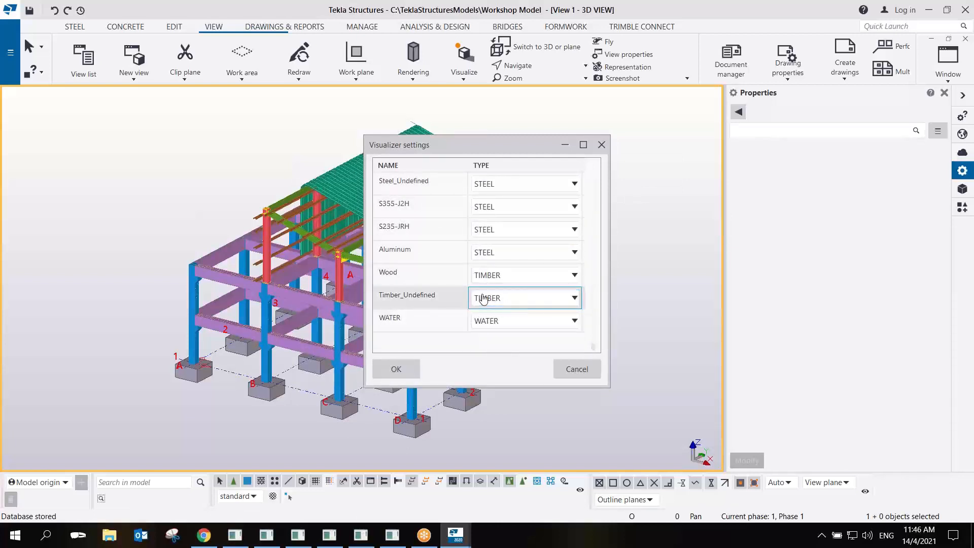
{"action": "left_click", "coordinate": [404, 366]}
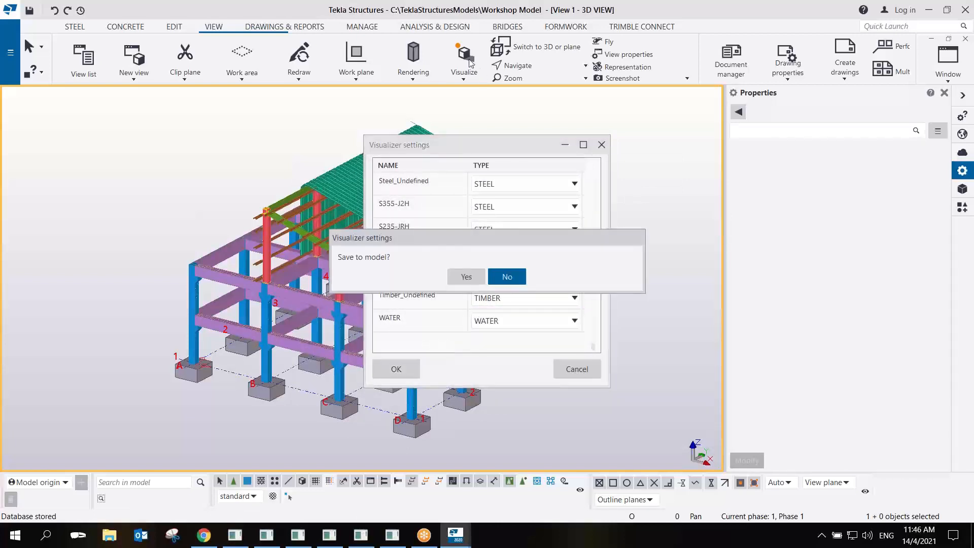
{"action": "left_click", "coordinate": [467, 277]}
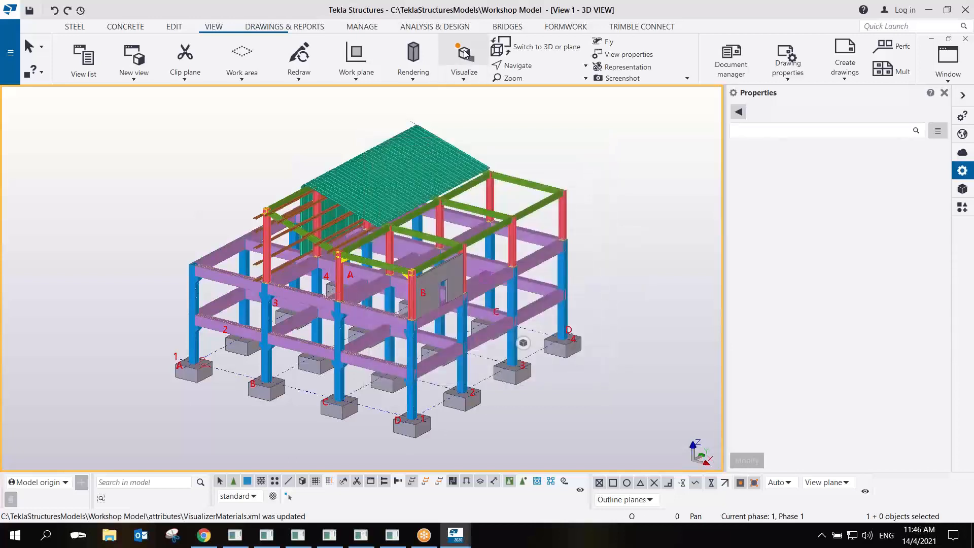
Visualize the whole workshop model in Trimble Connect Visualizer and frame it from the wall panel's corner.
{"action": "left_click", "coordinate": [465, 55]}
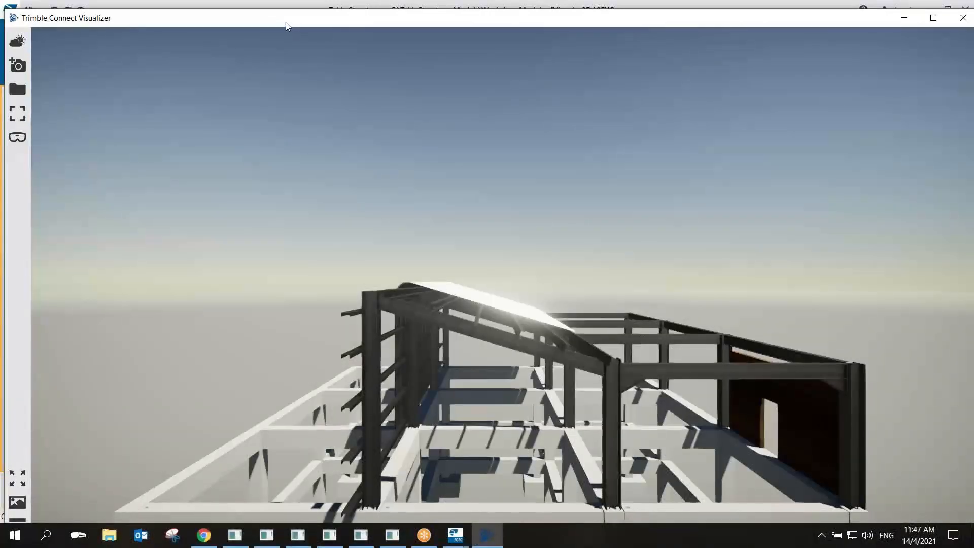
{"action": "scroll", "coordinate": [483, 293], "scroll_direction": "down", "scroll_amount": 4}
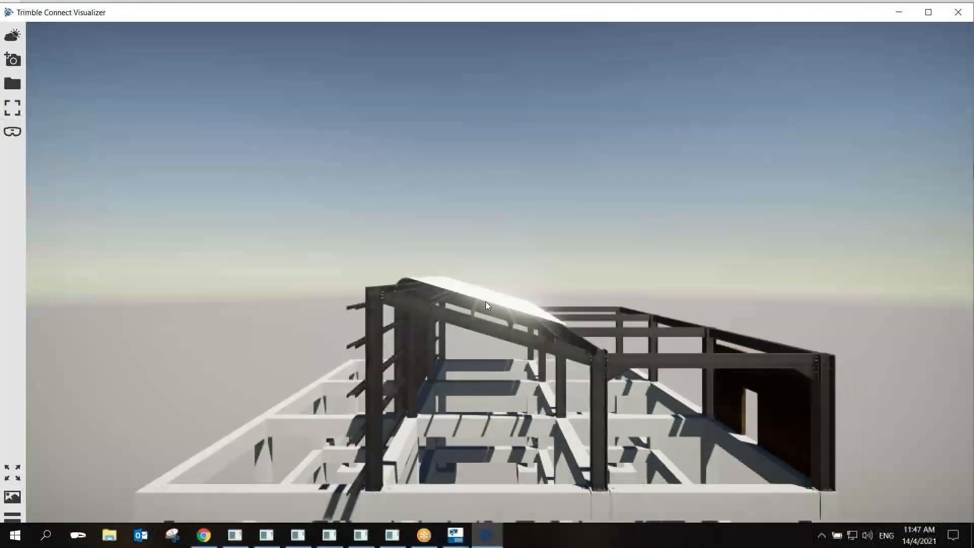
{"action": "scroll", "coordinate": [503, 305], "scroll_direction": "up", "scroll_amount": 5}
{"action": "scroll", "coordinate": [502, 305], "scroll_direction": "up", "scroll_amount": 5}
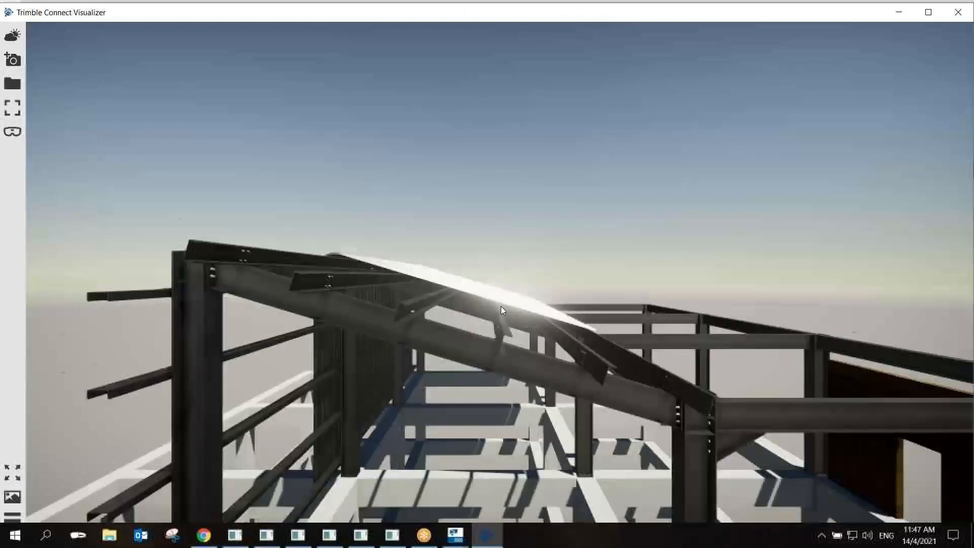
{"action": "scroll", "coordinate": [556, 384], "scroll_direction": "down", "scroll_amount": 6}
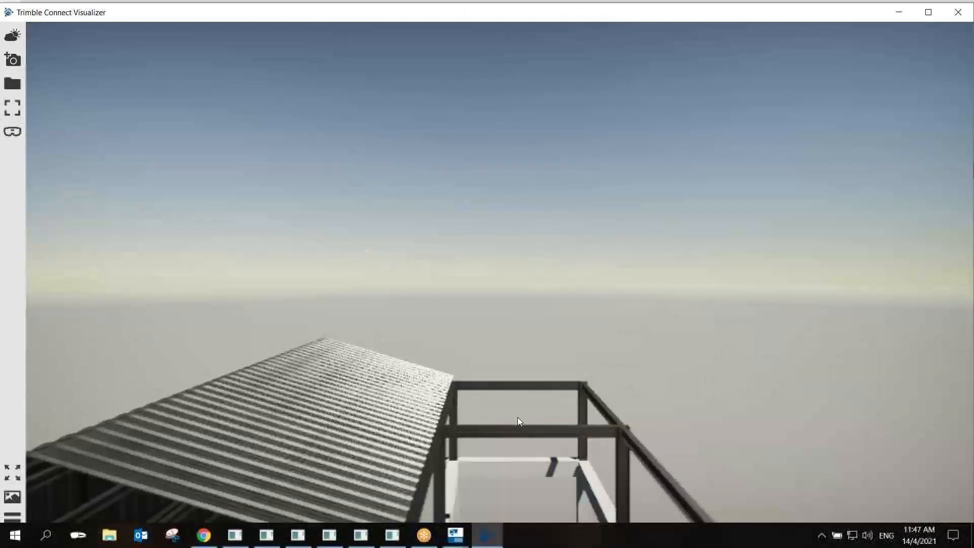
{"action": "left_click_drag", "start_coordinate": [488, 415], "coordinate": [508, 340]}
{"action": "scroll", "coordinate": [516, 293], "scroll_direction": "up", "scroll_amount": 6}
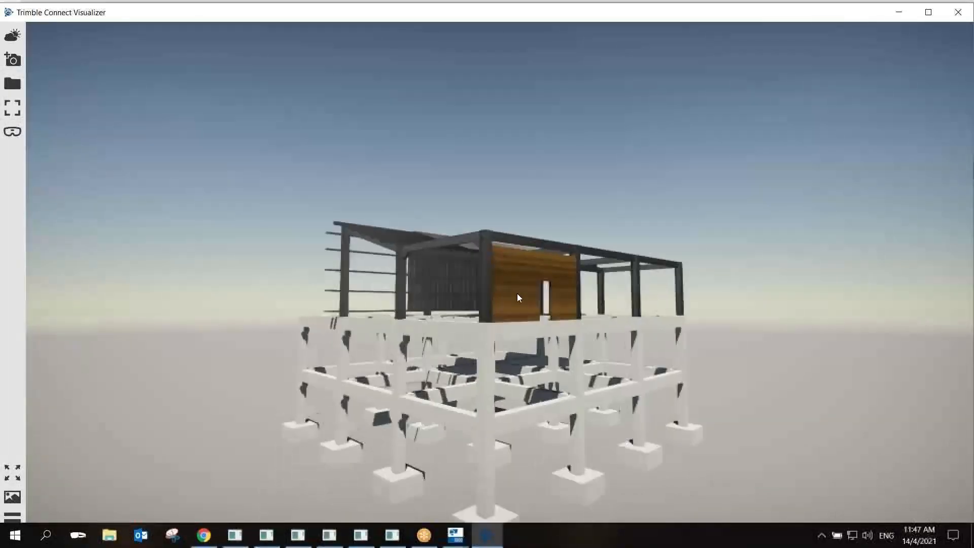
Examine the rendered concrete beam corner and the wall panel's surface up close, ending on the whole workshop.
{"action": "scroll", "coordinate": [461, 349], "scroll_direction": "up", "scroll_amount": 8}
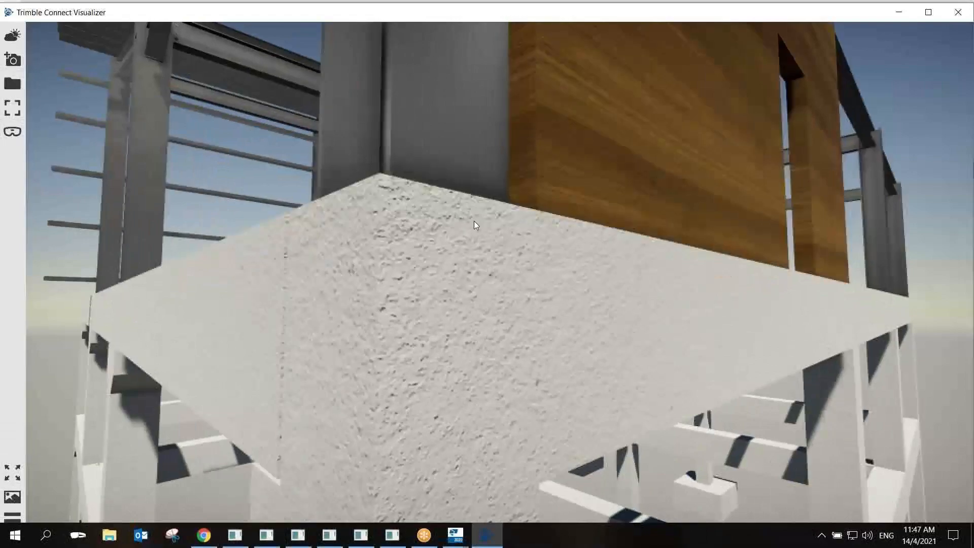
{"action": "left_click_drag", "start_coordinate": [467, 220], "coordinate": [475, 288]}
{"action": "middle_click_drag", "start_coordinate": [475, 287], "coordinate": [434, 312]}
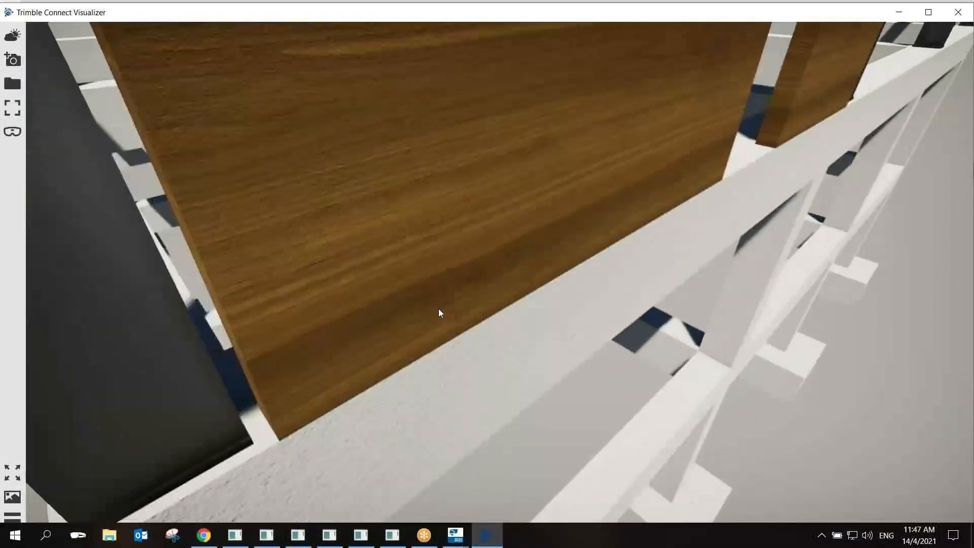
{"action": "scroll", "coordinate": [440, 308], "scroll_direction": "down", "scroll_amount": 3}
{"action": "scroll", "coordinate": [439, 309], "scroll_direction": "down", "scroll_amount": 8}
{"action": "left_click_drag", "start_coordinate": [548, 271], "coordinate": [510, 269]}
{"action": "middle_click_drag", "start_coordinate": [489, 257], "coordinate": [525, 226]}
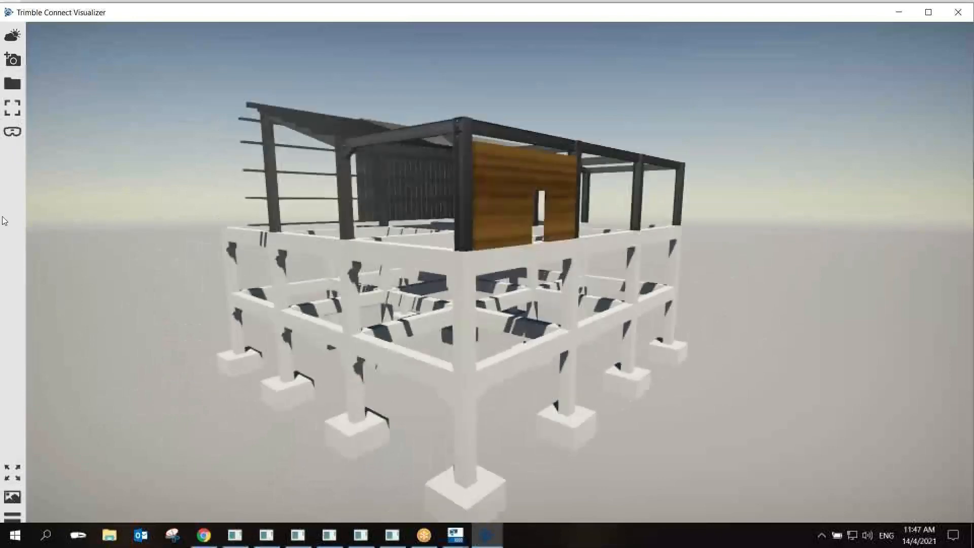
Maximize the Trimble Connect Visualizer window and show the strip for saved camera views and animation.
{"action": "key", "text": "alt+Tab"}
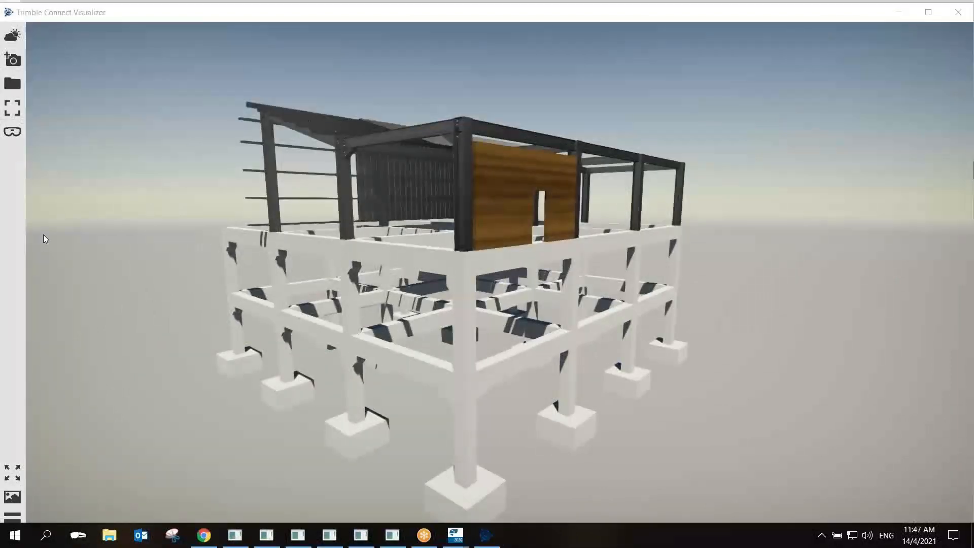
{"action": "middle_click_drag", "start_coordinate": [520, 286], "coordinate": [549, 229]}
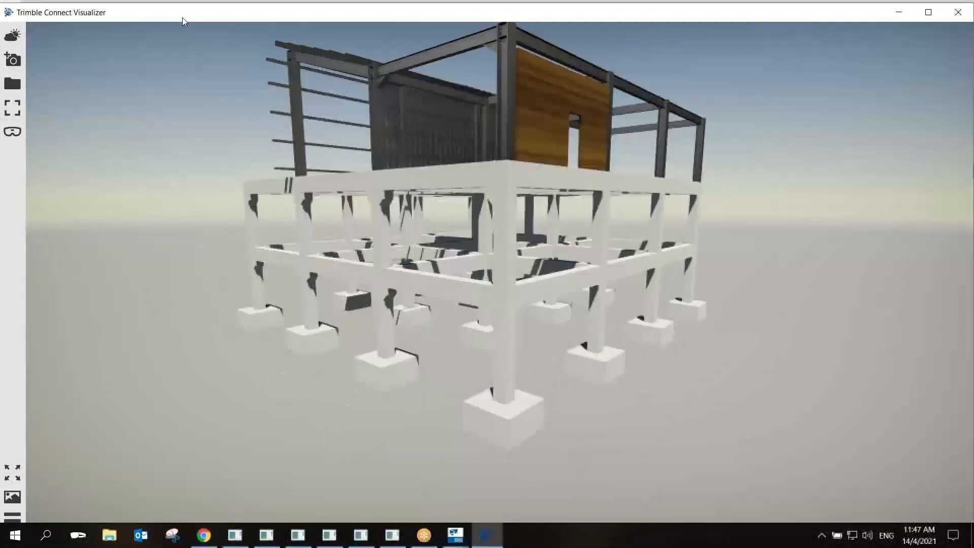
{"action": "double_click", "coordinate": [184, 14]}
{"action": "mouse_move", "coordinate": [498, 269]}
{"action": "left_mouse_down"}
{"action": "mouse_move", "coordinate": [490, 289]}
{"action": "mouse_move", "coordinate": [484, 281]}
{"action": "left_mouse_up"}
{"action": "middle_click_drag", "start_coordinate": [517, 296], "coordinate": [519, 290]}
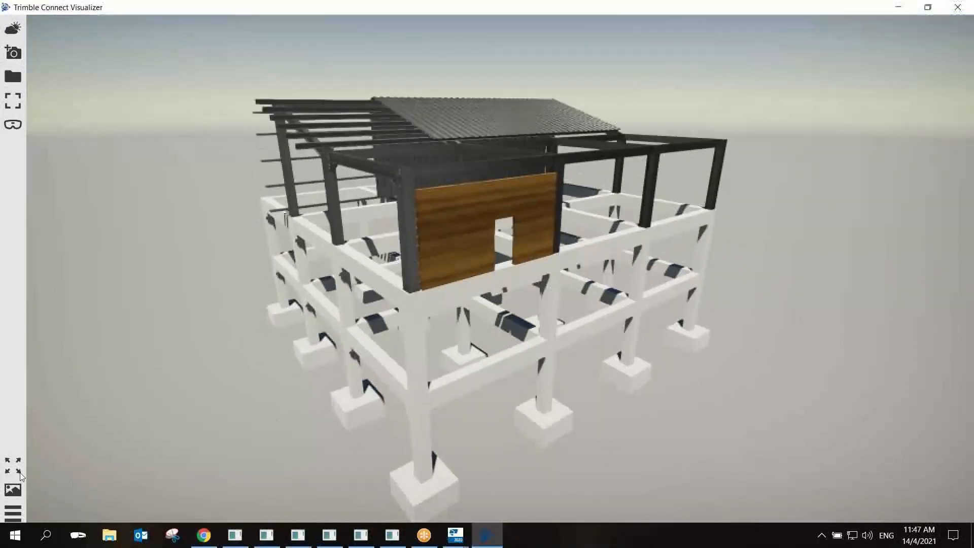
{"action": "left_click", "coordinate": [11, 490]}
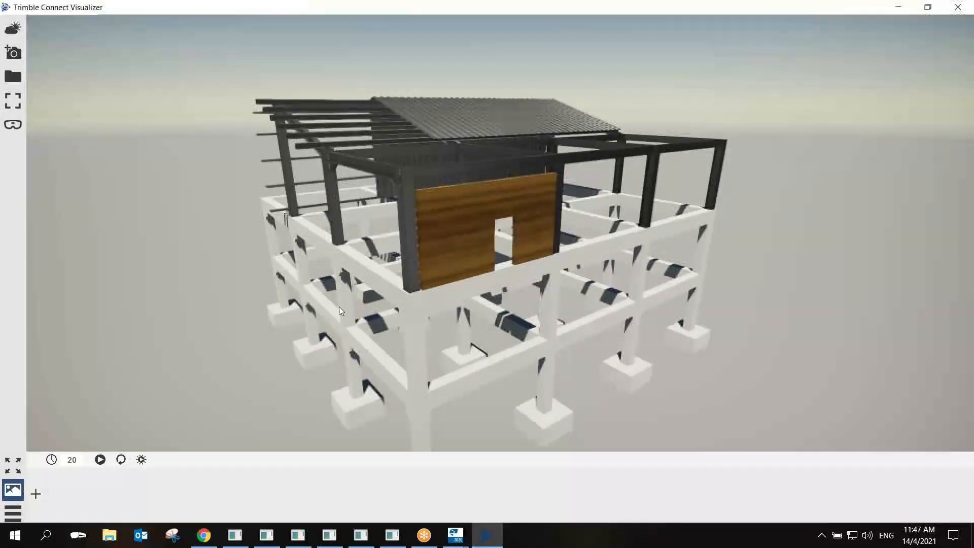
{"action": "mouse_move", "coordinate": [396, 349]}
{"action": "middle_mouse_down"}
{"action": "mouse_move", "coordinate": [391, 329]}
{"action": "mouse_move", "coordinate": [398, 354]}
{"action": "middle_mouse_up"}
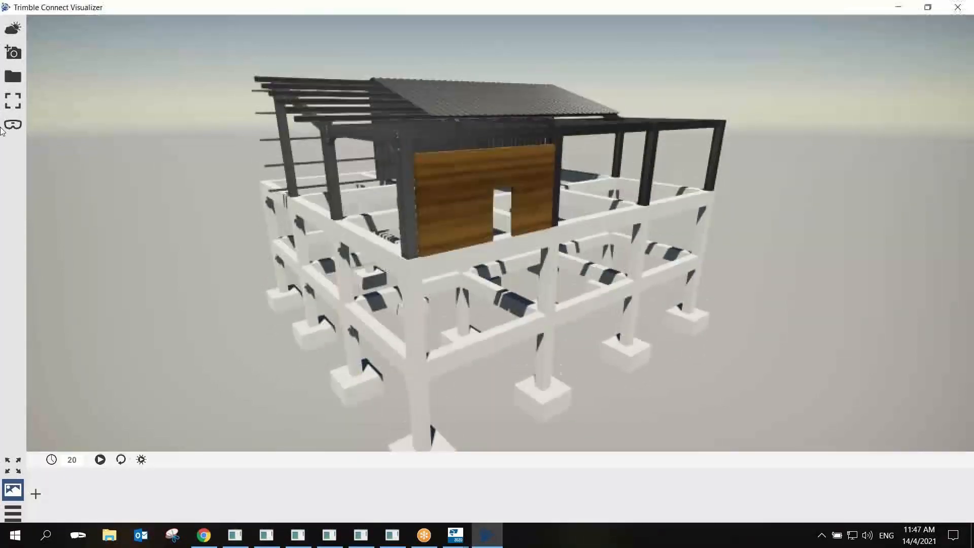
Shift the sun's position slightly and dim the scene light in the environment settings, also trying out the water ground surface.
{"action": "left_click", "coordinate": [14, 30]}
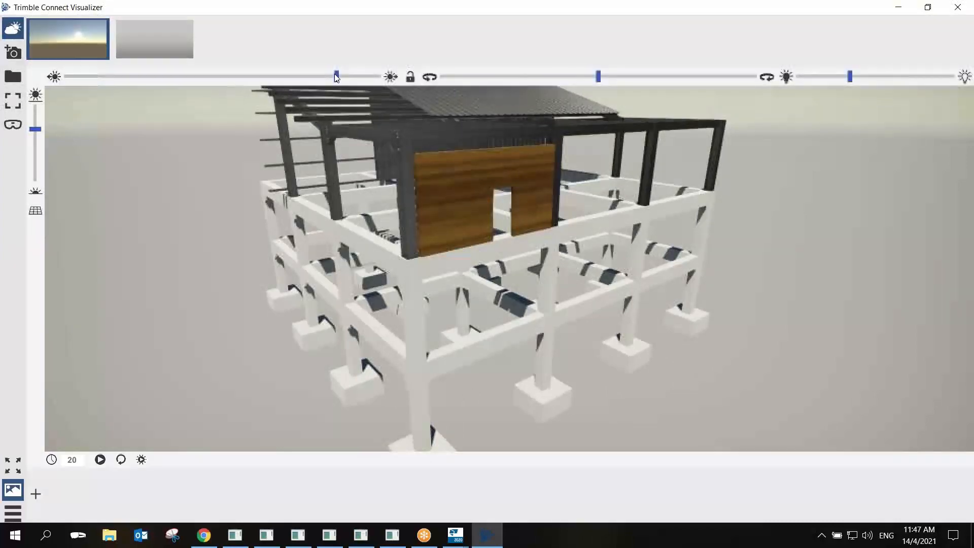
{"action": "mouse_move", "coordinate": [335, 76]}
{"action": "left_mouse_down"}
{"action": "mouse_move", "coordinate": [173, 100]}
{"action": "mouse_move", "coordinate": [343, 88]}
{"action": "mouse_move", "coordinate": [327, 87]}
{"action": "left_mouse_up"}
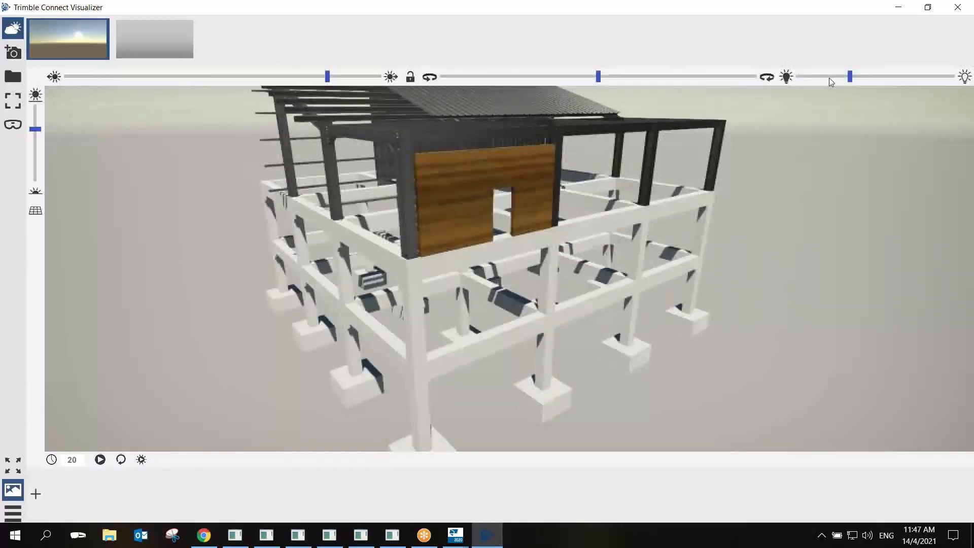
{"action": "left_click_drag", "start_coordinate": [850, 76], "coordinate": [827, 83]}
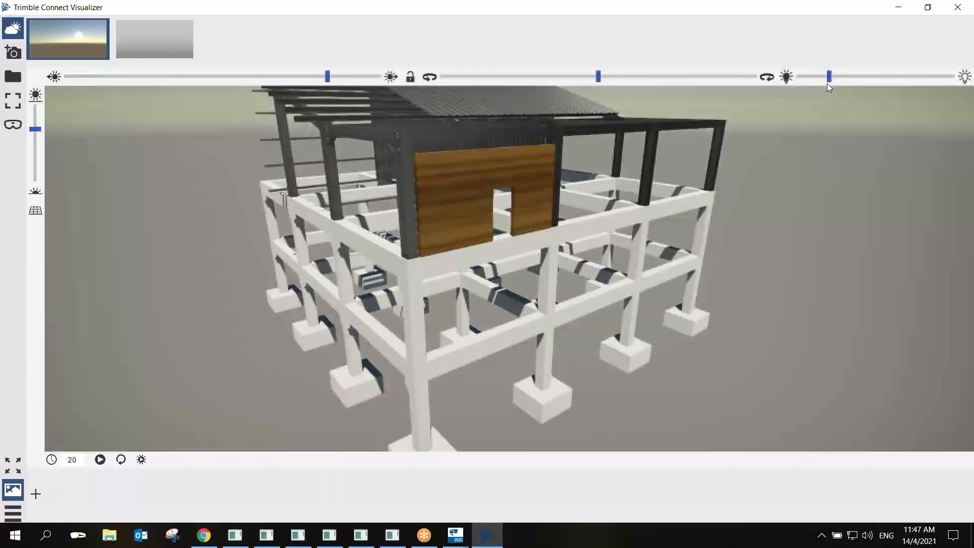
{"action": "mouse_move", "coordinate": [39, 130]}
{"action": "left_mouse_down"}
{"action": "mouse_move", "coordinate": [41, 167]}
{"action": "mouse_move", "coordinate": [32, 114]}
{"action": "mouse_move", "coordinate": [30, 126]}
{"action": "left_mouse_up"}
{"action": "left_click", "coordinate": [36, 210]}
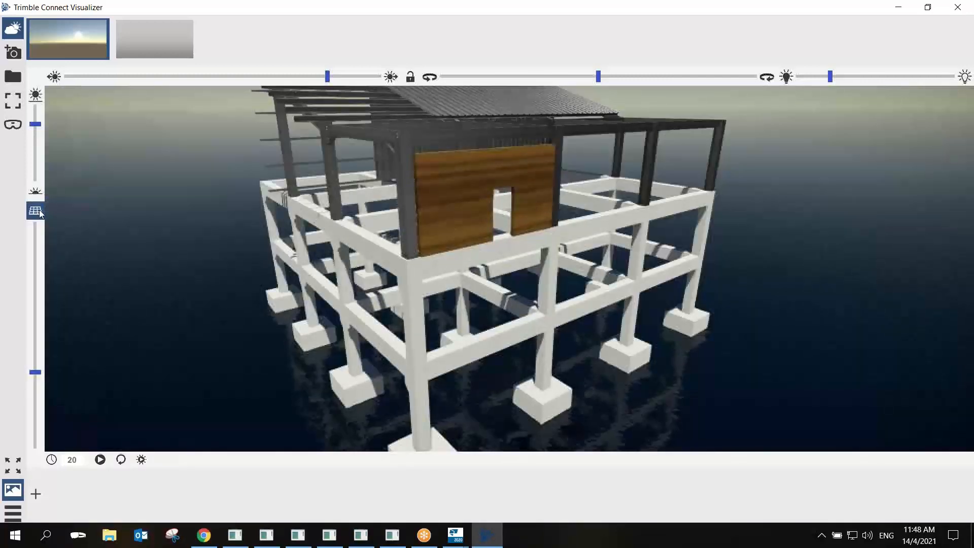
{"action": "left_click", "coordinate": [36, 211]}
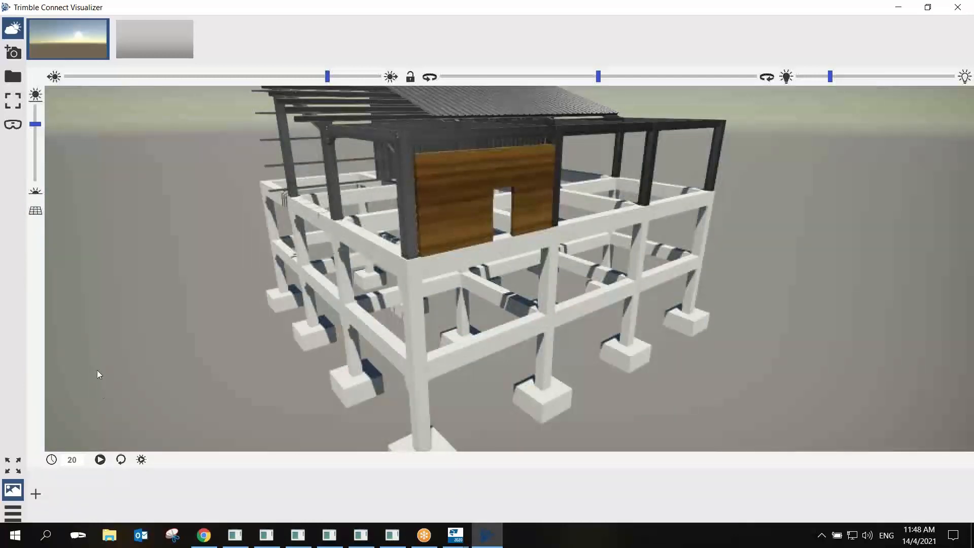
{"action": "scroll", "coordinate": [493, 271], "scroll_direction": "down", "scroll_amount": 5}
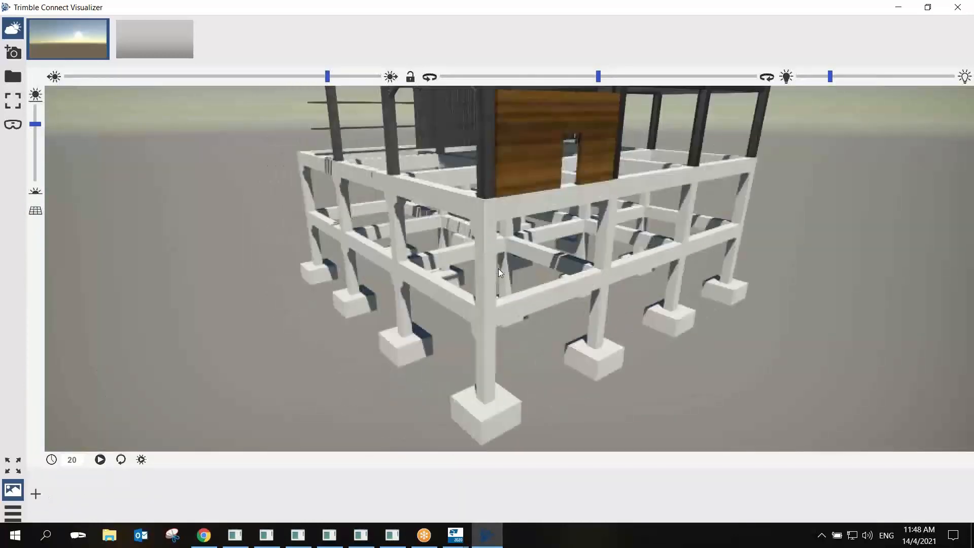
{"action": "left_click", "coordinate": [14, 30]}
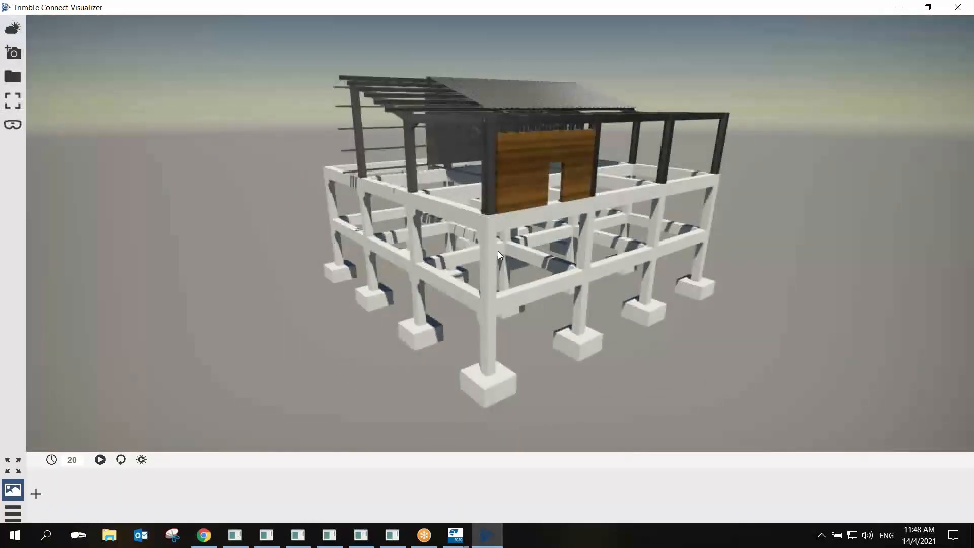
Save two camera views of the workshop for the animation: a corner overview and a closer one of the same corner.
{"action": "middle_click_drag", "start_coordinate": [474, 263], "coordinate": [510, 253]}
{"action": "left_click_drag", "start_coordinate": [511, 253], "coordinate": [496, 290]}
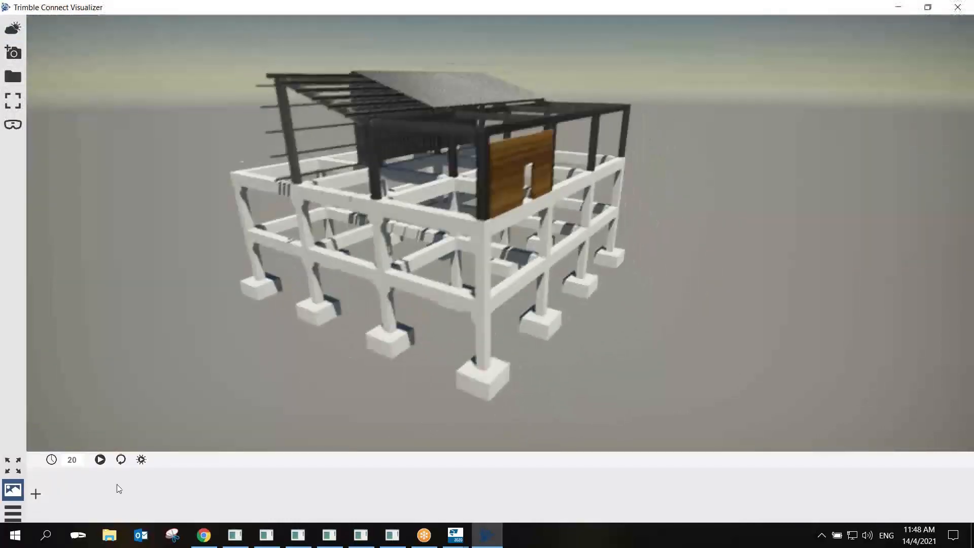
{"action": "left_click", "coordinate": [35, 494]}
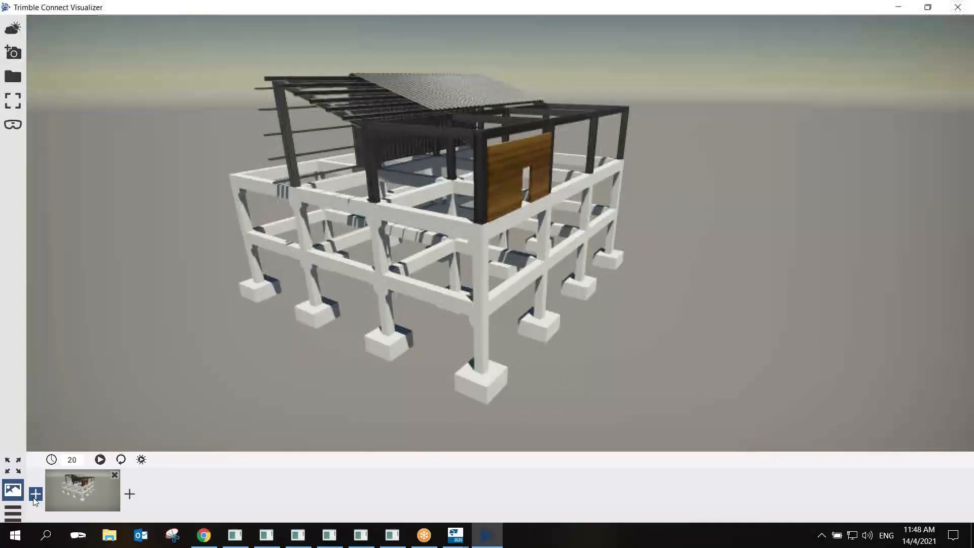
{"action": "scroll", "coordinate": [456, 213], "scroll_direction": "up", "scroll_amount": 5}
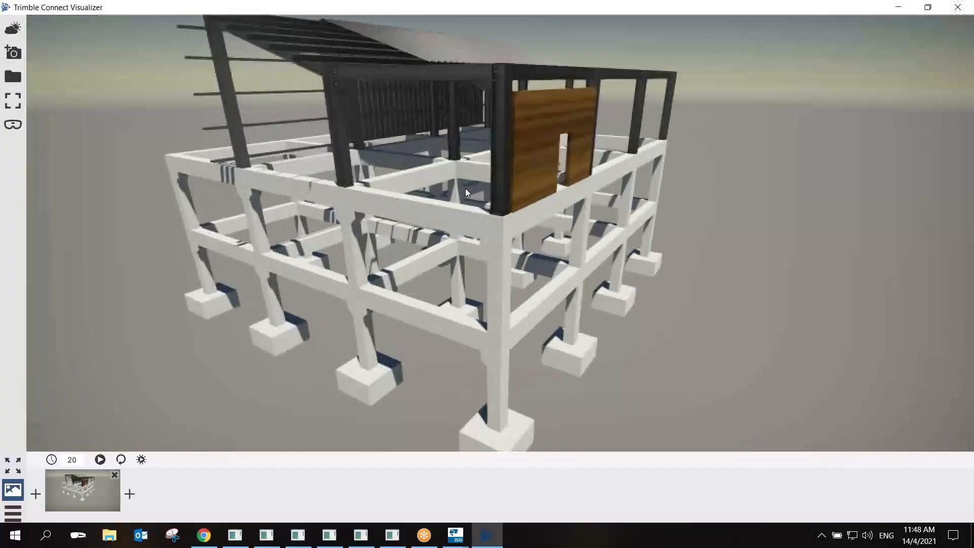
{"action": "left_click", "coordinate": [130, 494]}
Save two more animation views: the workshop's open end seen head-on, and the interior of the steel frame beneath the roof.
{"action": "left_click_drag", "start_coordinate": [450, 171], "coordinate": [476, 132]}
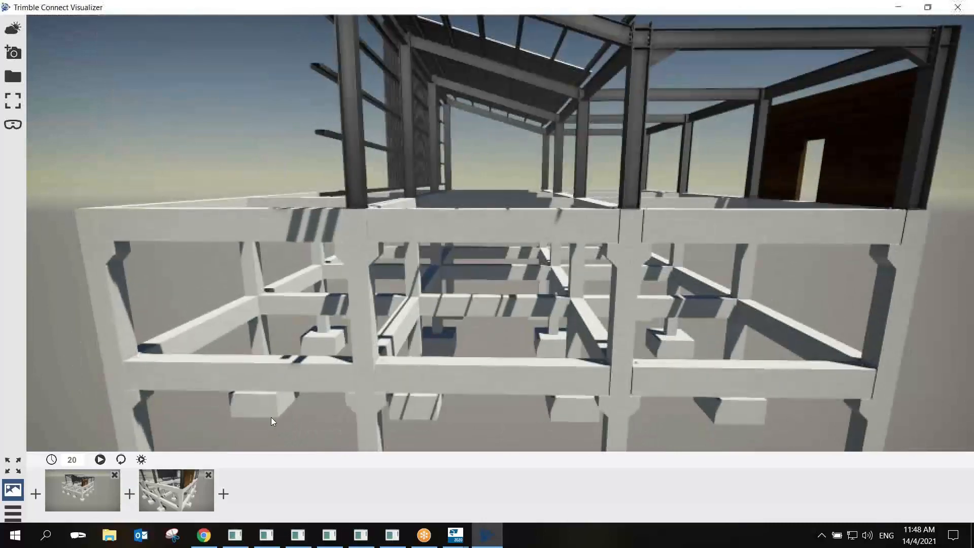
{"action": "left_click", "coordinate": [223, 494]}
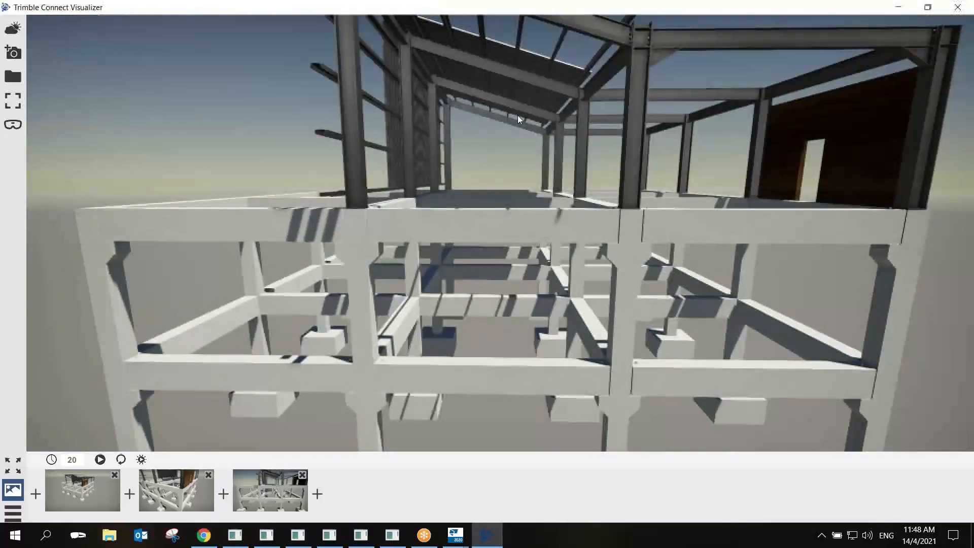
{"action": "scroll", "coordinate": [510, 93], "scroll_direction": "up", "scroll_amount": 5}
{"action": "scroll", "coordinate": [507, 94], "scroll_direction": "up", "scroll_amount": 2}
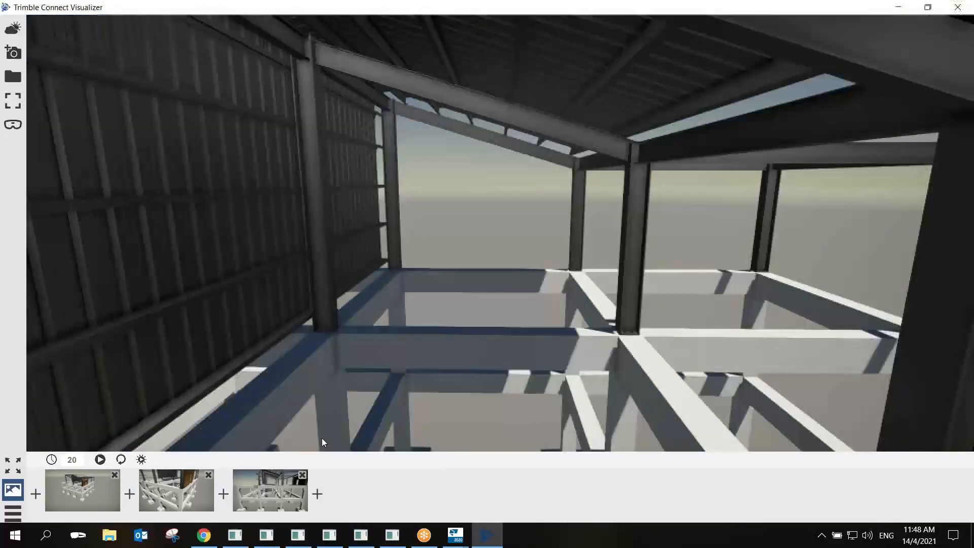
{"action": "left_click", "coordinate": [317, 494]}
Save an animation view showing the corrugated wall cladding up close from inside the building.
{"action": "scroll", "coordinate": [419, 227], "scroll_direction": "up", "scroll_amount": 3}
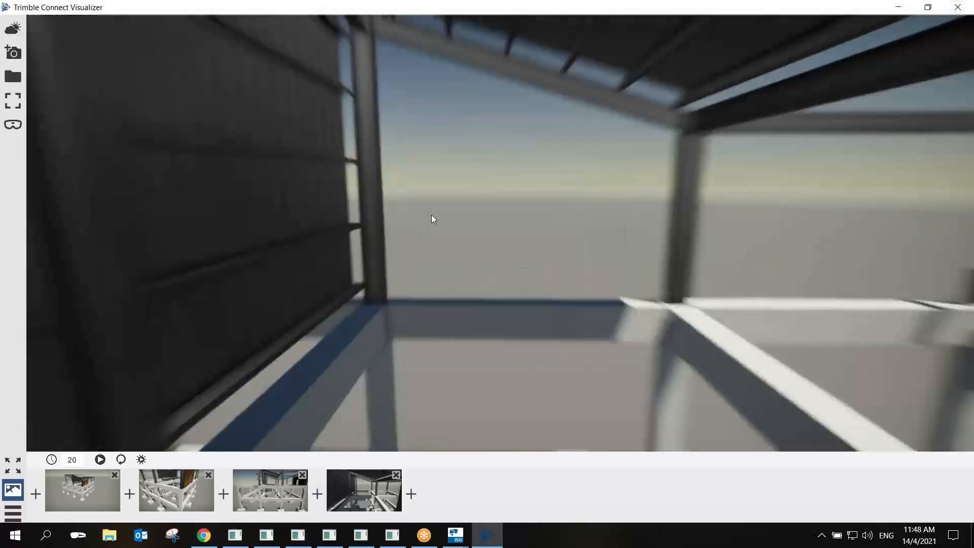
{"action": "left_click_drag", "start_coordinate": [425, 357], "coordinate": [576, 280]}
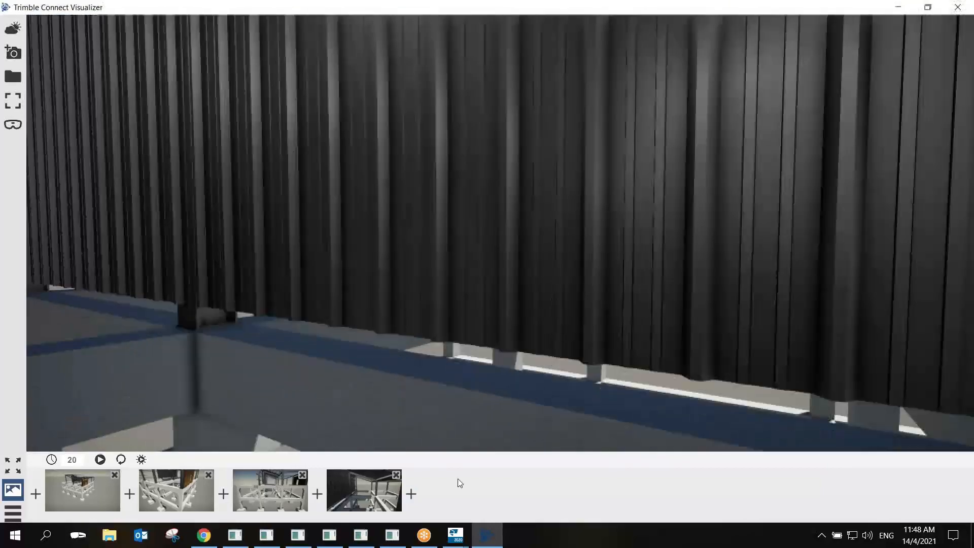
{"action": "left_click", "coordinate": [414, 495]}
Save two animation views from outside: a pulled-back view of the clad side and a raised corner view over the roof.
{"action": "scroll", "coordinate": [497, 281], "scroll_direction": "down", "scroll_amount": 5}
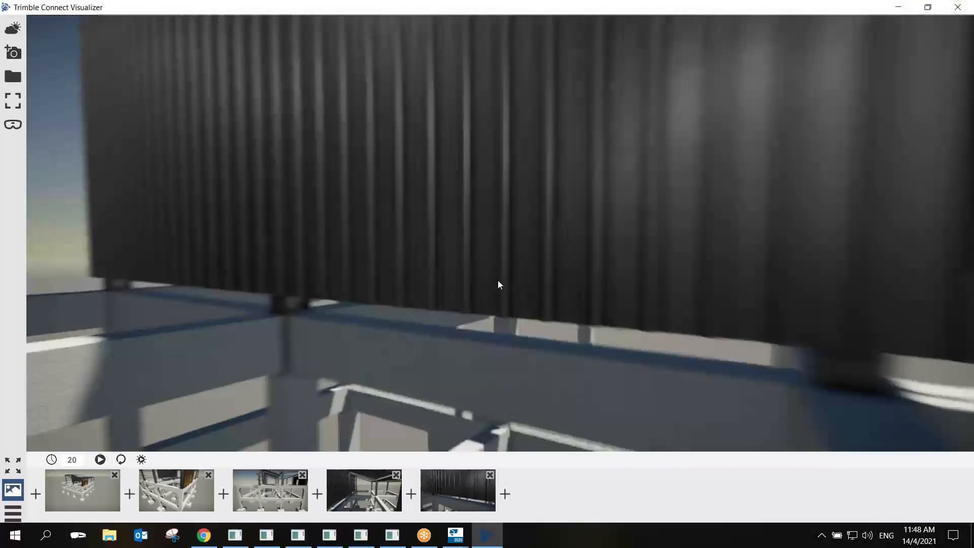
{"action": "scroll", "coordinate": [498, 285], "scroll_direction": "down", "scroll_amount": 5}
{"action": "left_click", "coordinate": [507, 493]}
{"action": "left_click_drag", "start_coordinate": [522, 205], "coordinate": [516, 250]}
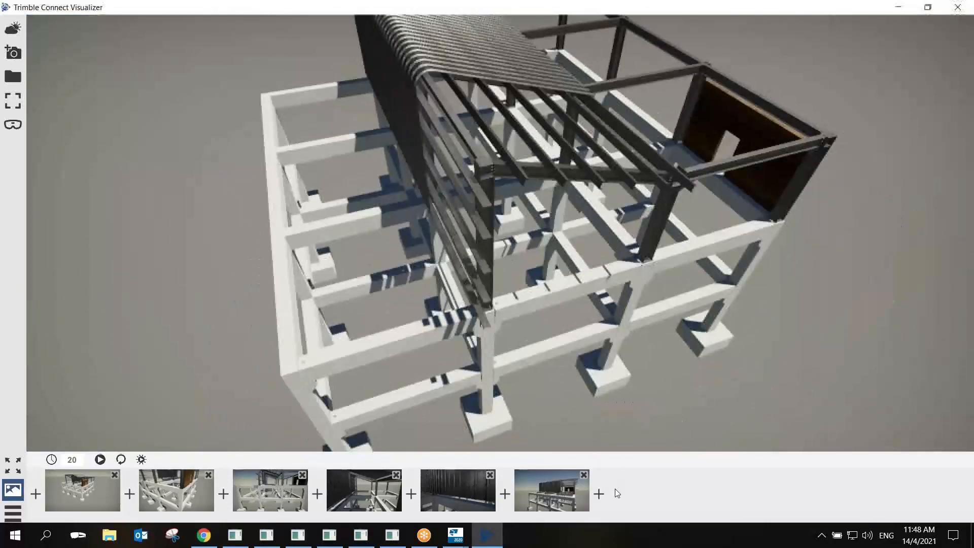
Save two animation views of the side with the timber wall panel: one of the whole side and one close to its concrete frame.
{"action": "left_click_drag", "start_coordinate": [696, 165], "coordinate": [634, 200]}
{"action": "middle_click_drag", "start_coordinate": [634, 200], "coordinate": [596, 194]}
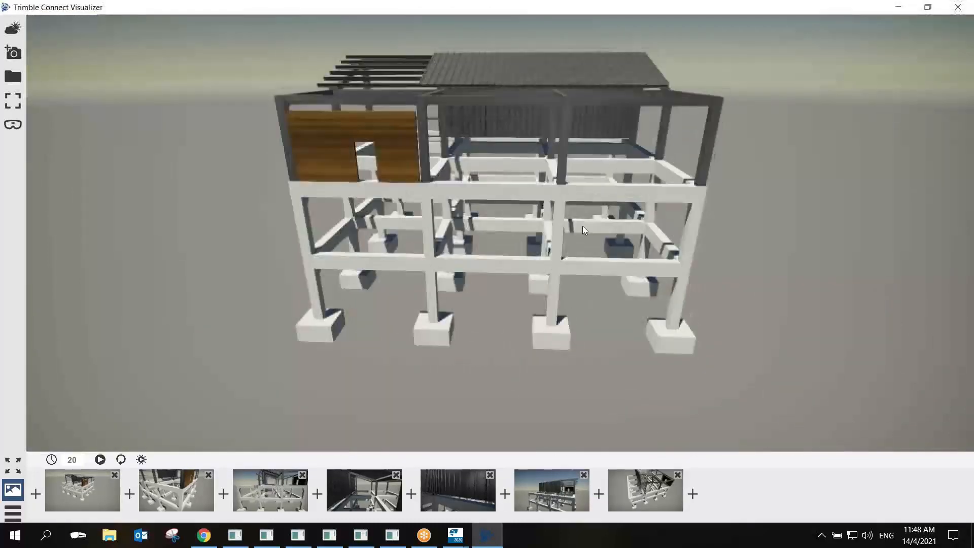
{"action": "left_click", "coordinate": [693, 494]}
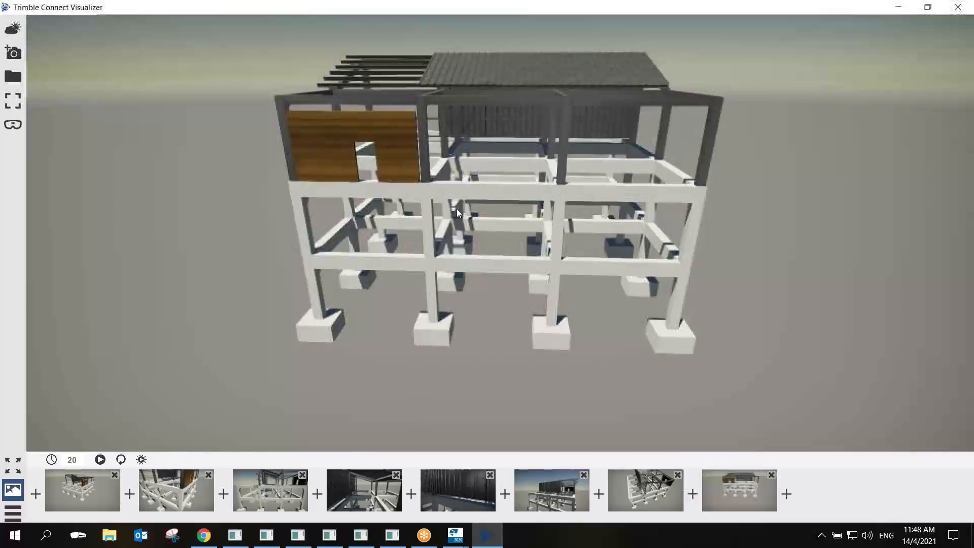
{"action": "scroll", "coordinate": [452, 194], "scroll_direction": "up", "scroll_amount": 8}
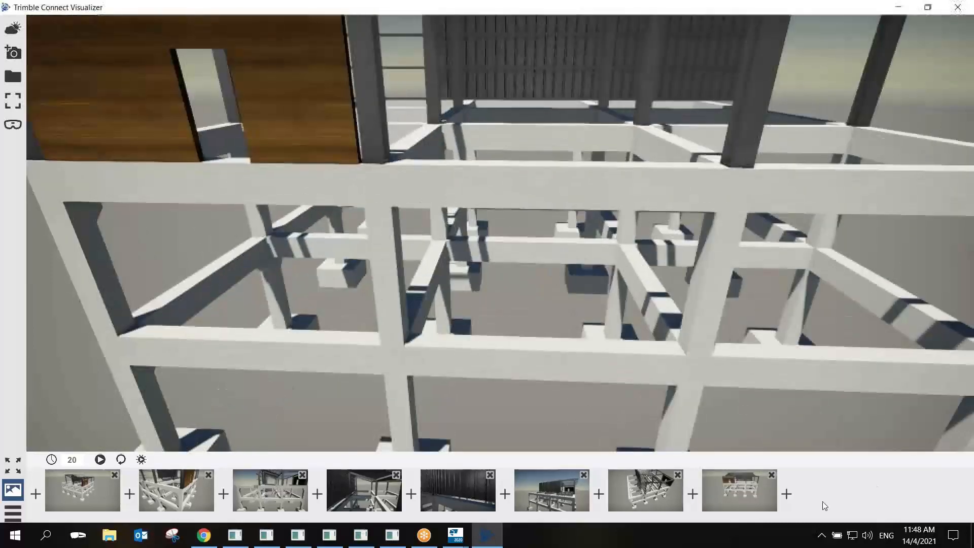
{"action": "left_click", "coordinate": [787, 493]}
Save a final overview from the corner farthest from the timber panel and play the animation through the saved views.
{"action": "scroll", "coordinate": [624, 275], "scroll_direction": "down", "scroll_amount": 8}
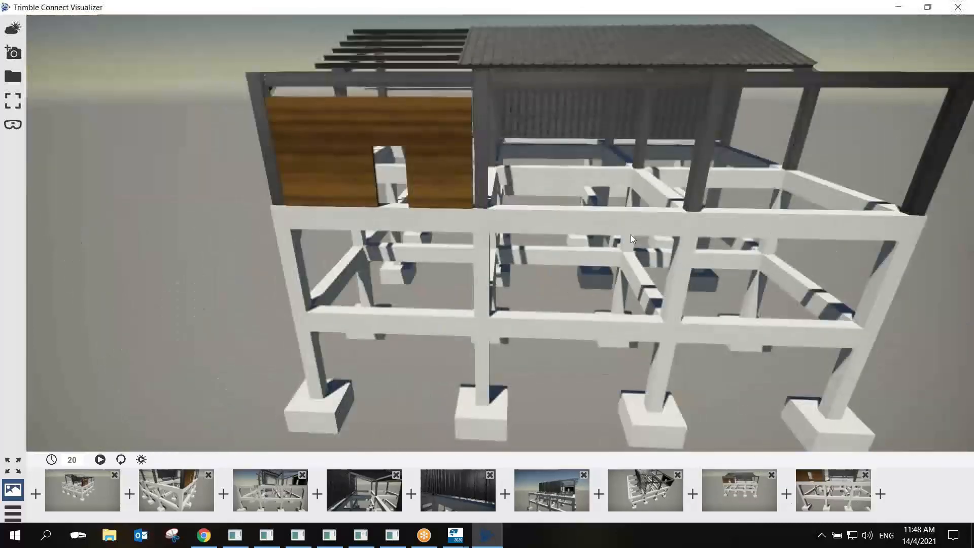
{"action": "scroll", "coordinate": [659, 238], "scroll_direction": "up", "scroll_amount": 3}
{"action": "middle_click_drag", "start_coordinate": [598, 235], "coordinate": [561, 250]}
{"action": "scroll", "coordinate": [561, 250], "scroll_direction": "down", "scroll_amount": 3}
{"action": "middle_click_drag", "start_coordinate": [471, 236], "coordinate": [360, 245]}
{"action": "left_click_drag", "start_coordinate": [360, 246], "coordinate": [416, 208]}
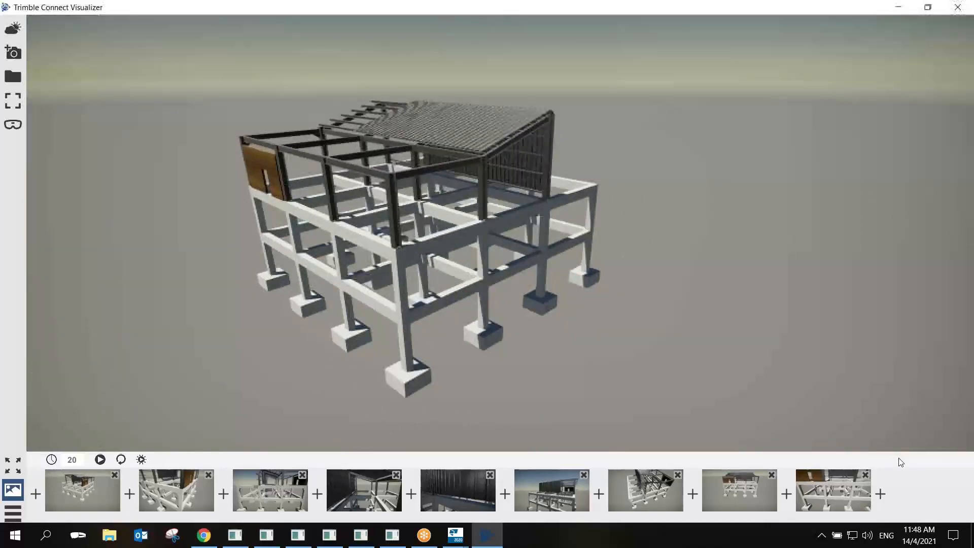
{"action": "left_click", "coordinate": [881, 494]}
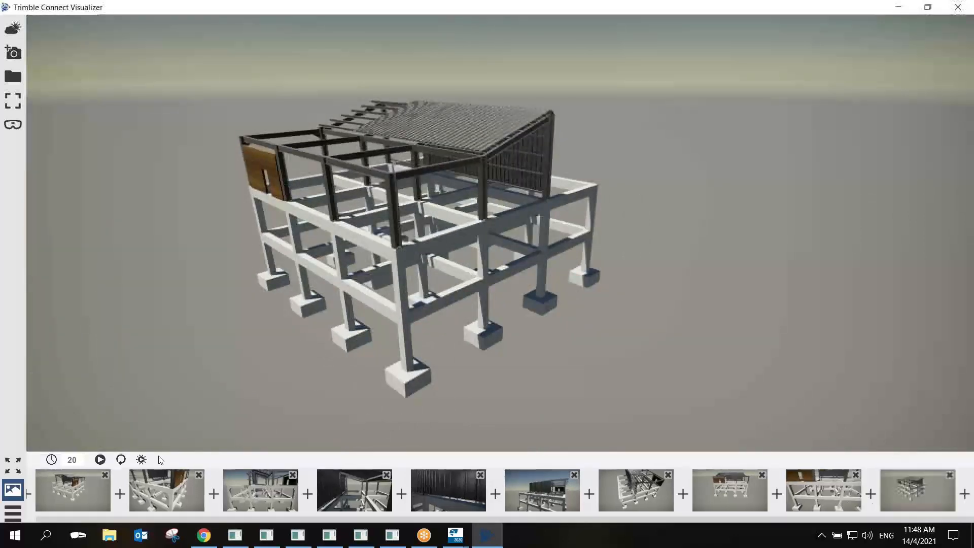
{"action": "left_click", "coordinate": [100, 459]}
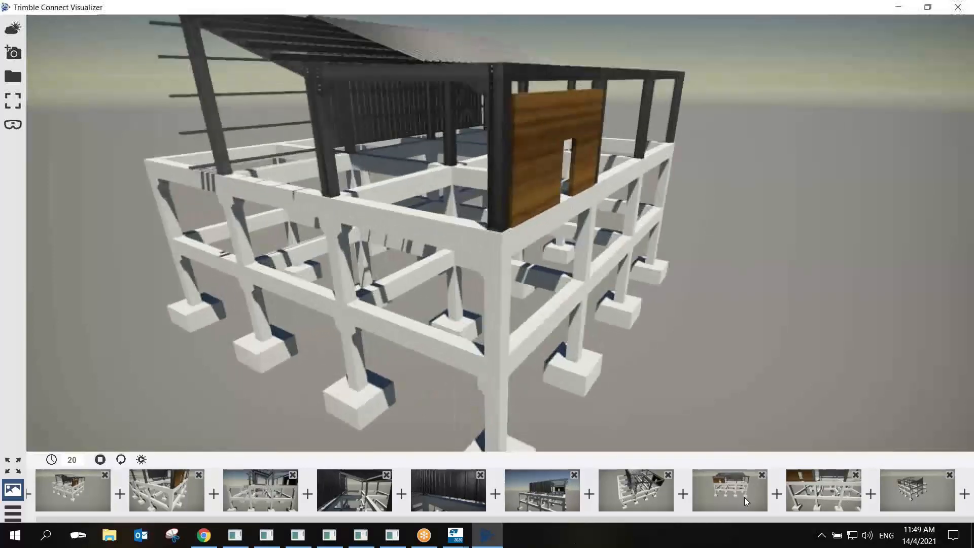